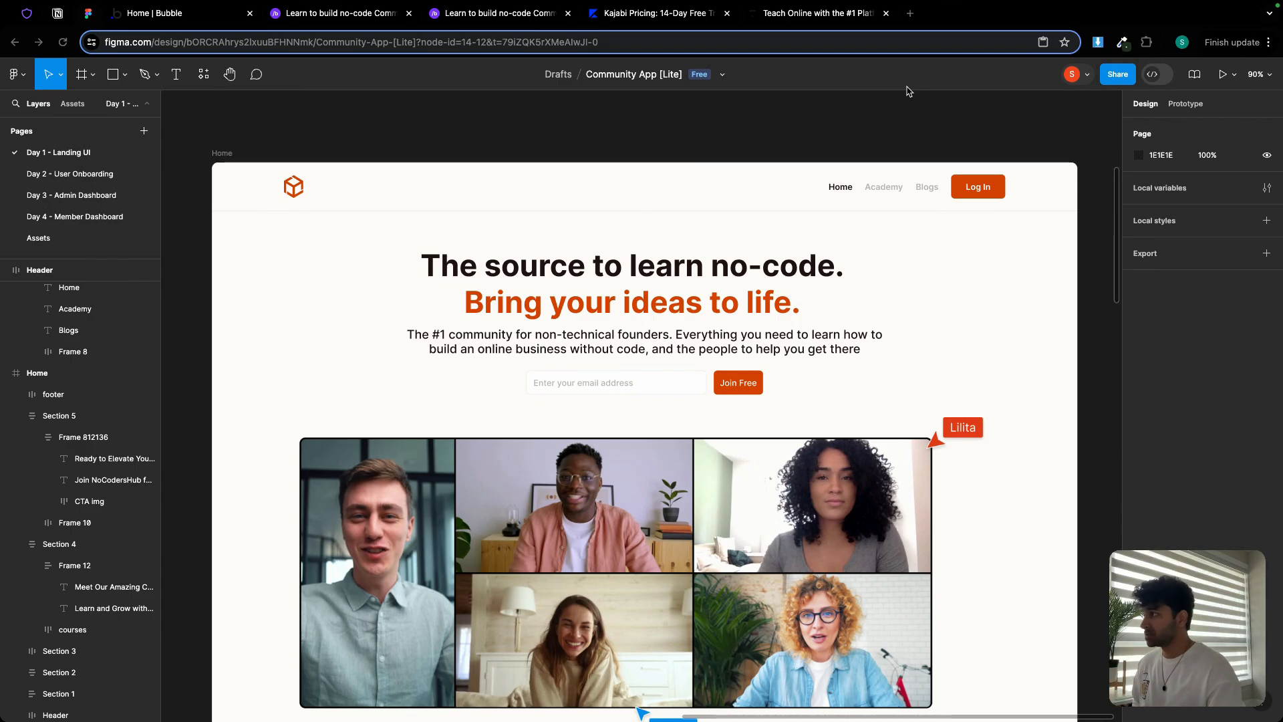
Leave Figma for the 'Learn to build no-code Community App [Lite]' course page
{"action": "left_click", "coordinate": [353, 17]}
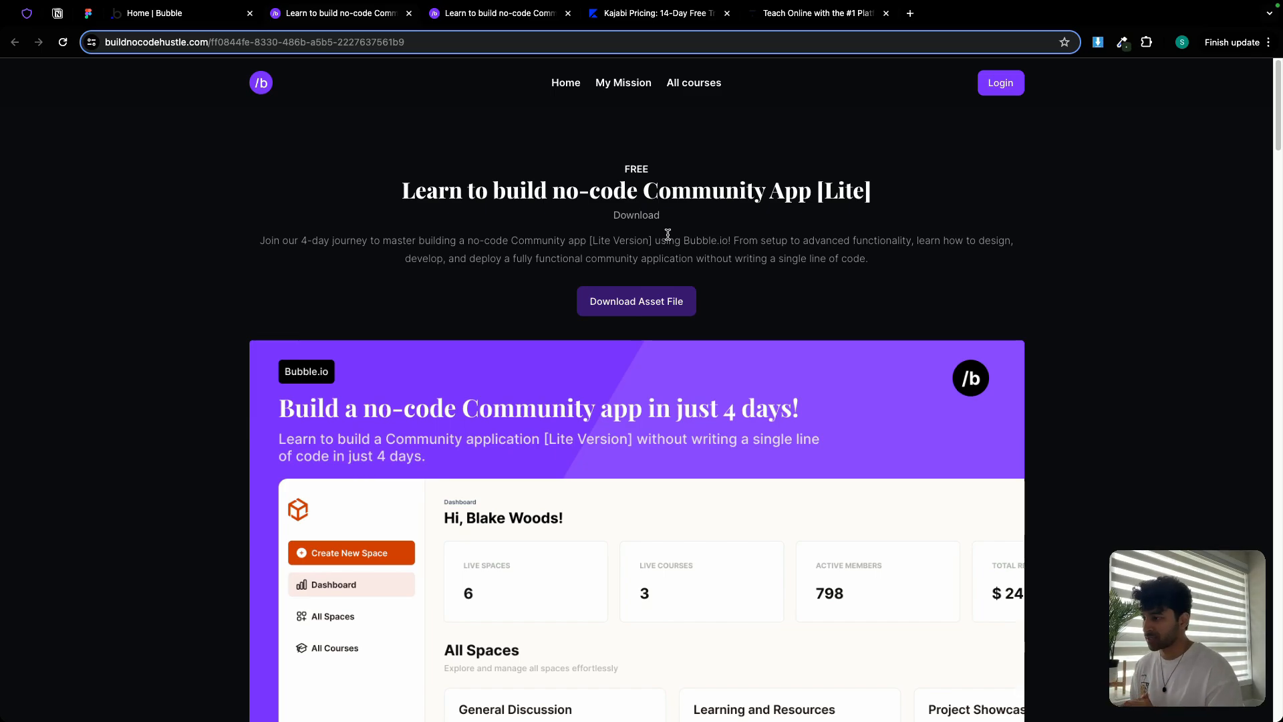
Scroll past the Series Overview to the Curriculum's Day 1 landing page lesson
{"action": "scroll", "coordinate": [731, 435], "scroll_direction": "down", "scroll_amount": 20}
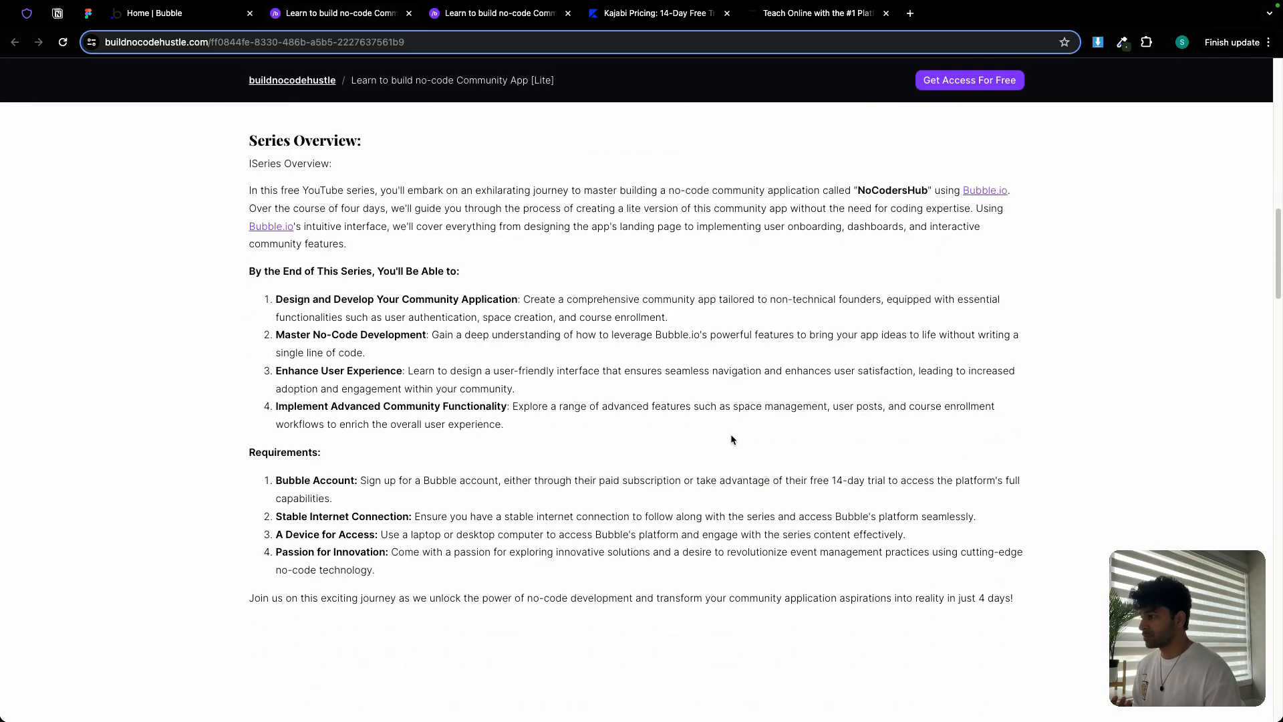
{"action": "scroll", "coordinate": [731, 437], "scroll_direction": "down", "scroll_amount": 2}
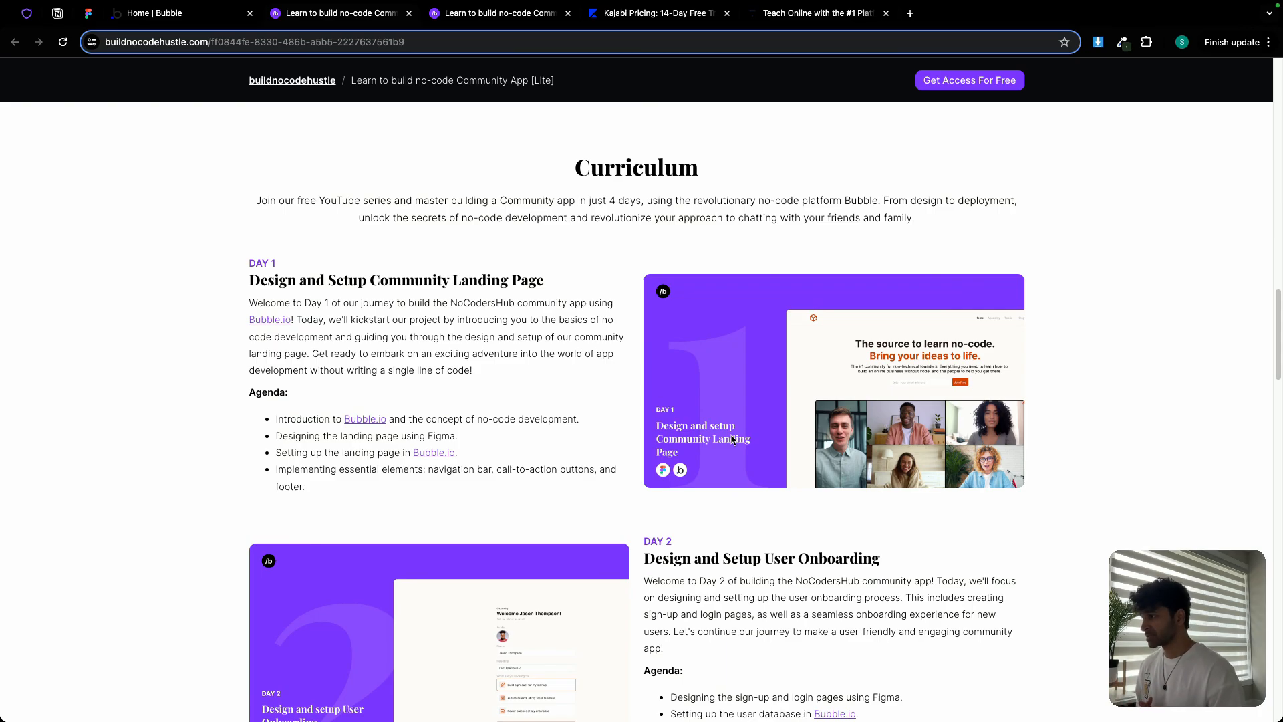
Scroll through Days 2 and 3 to Day 4's Member Dashboard lesson and the Tools heading
{"action": "scroll", "coordinate": [756, 445], "scroll_direction": "down", "scroll_amount": 4}
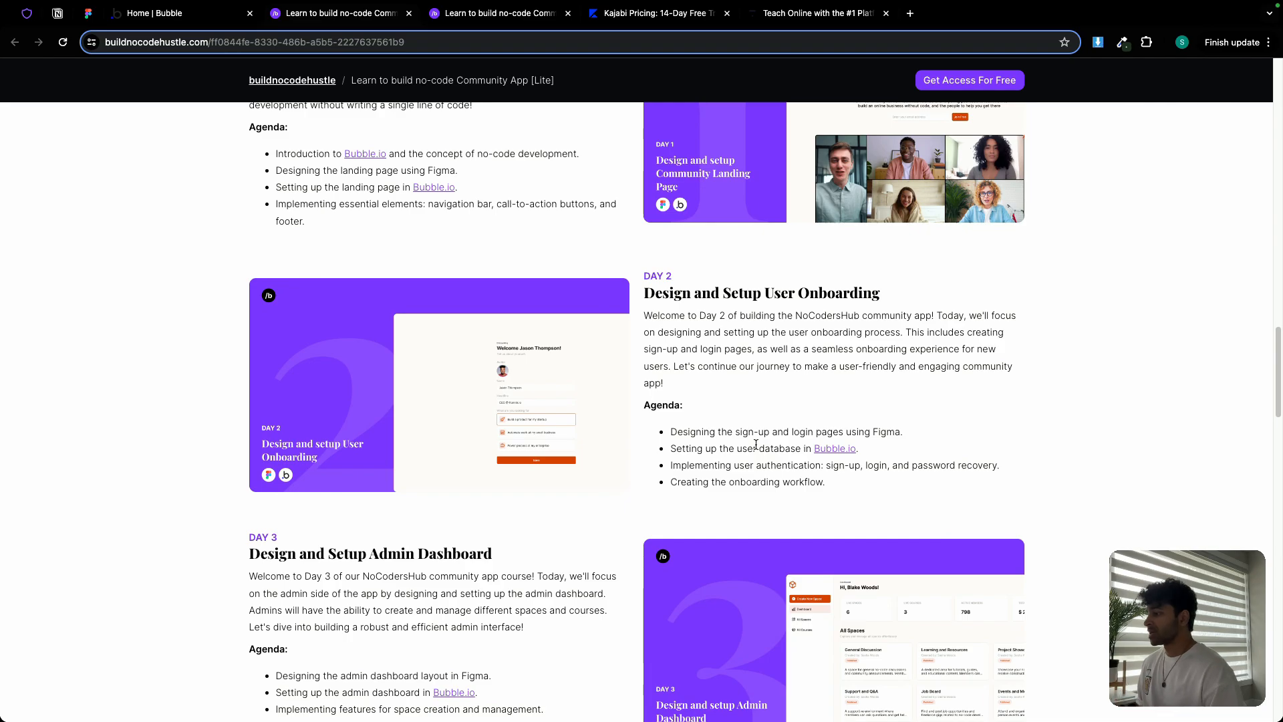
{"action": "scroll", "coordinate": [756, 444], "scroll_direction": "down", "scroll_amount": 4}
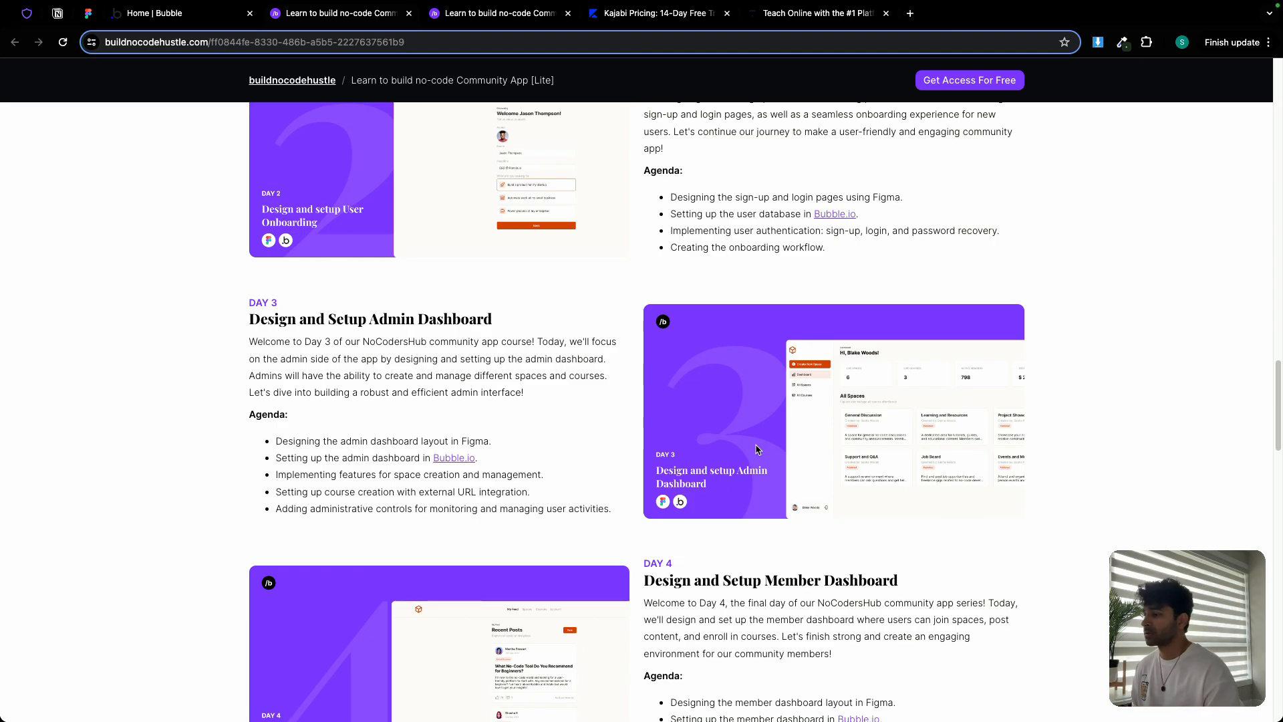
{"action": "scroll", "coordinate": [758, 449], "scroll_direction": "down", "scroll_amount": 4}
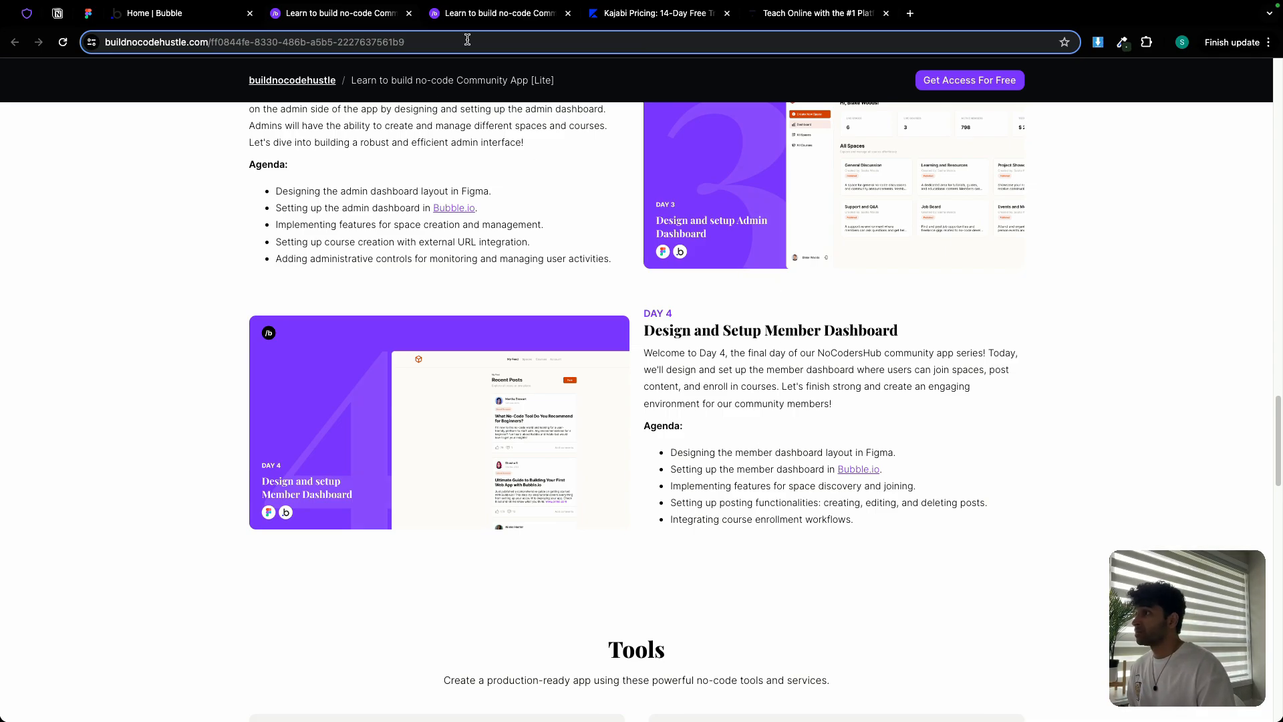
Open the full course waitlist page and scroll through Modules 1-2 to Module 3 on Stripe
{"action": "left_click", "coordinate": [486, 15]}
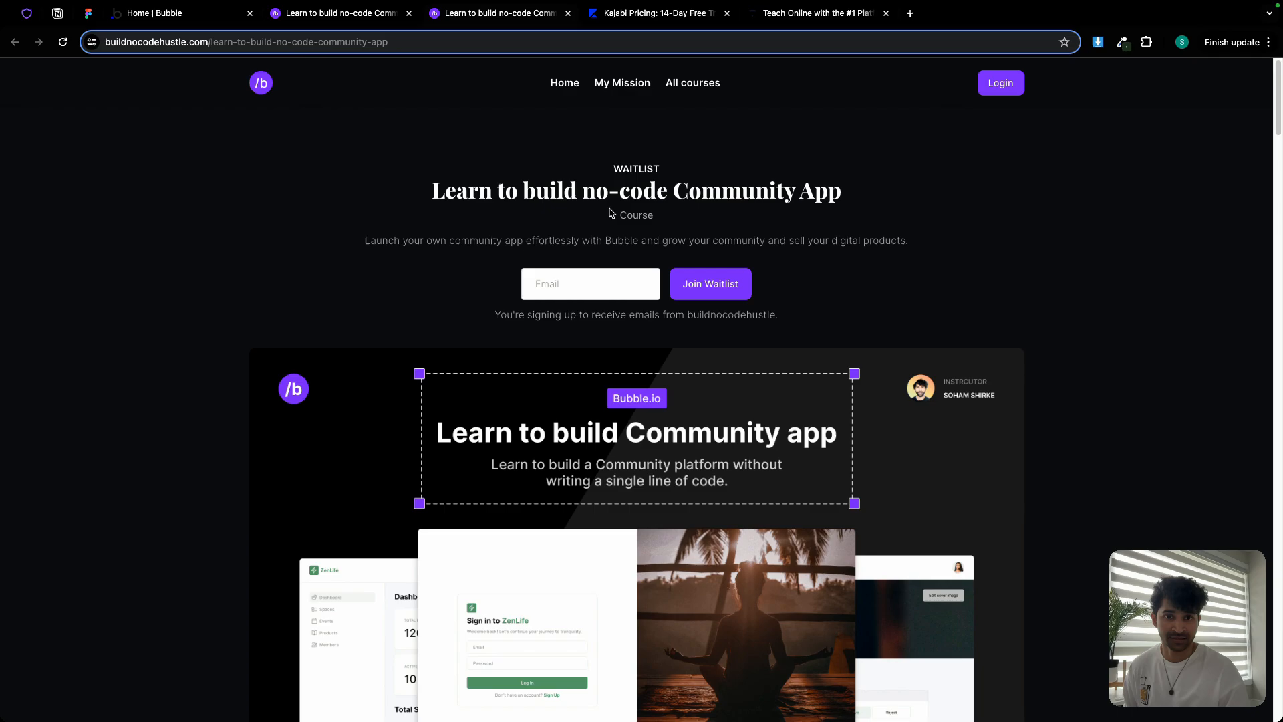
{"action": "scroll", "coordinate": [614, 308], "scroll_direction": "down", "scroll_amount": 15}
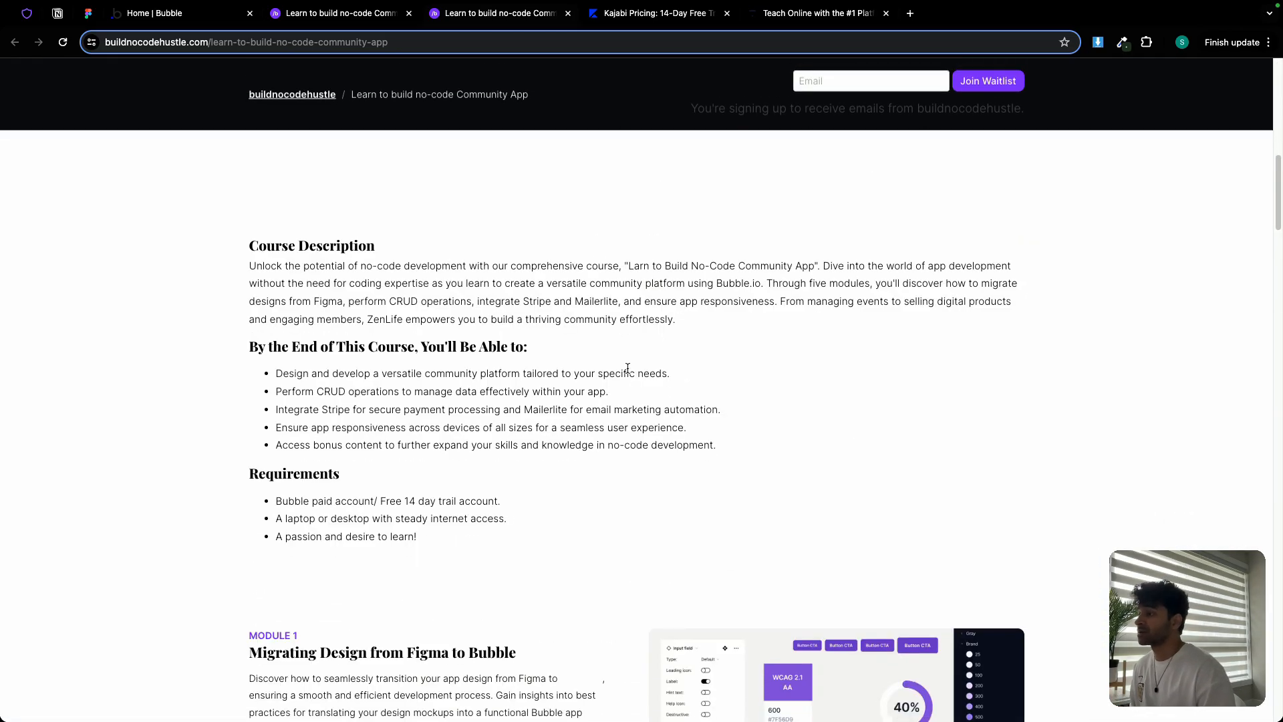
{"action": "scroll", "coordinate": [632, 362], "scroll_direction": "down", "scroll_amount": 4}
{"action": "scroll", "coordinate": [632, 361], "scroll_direction": "down", "scroll_amount": 2}
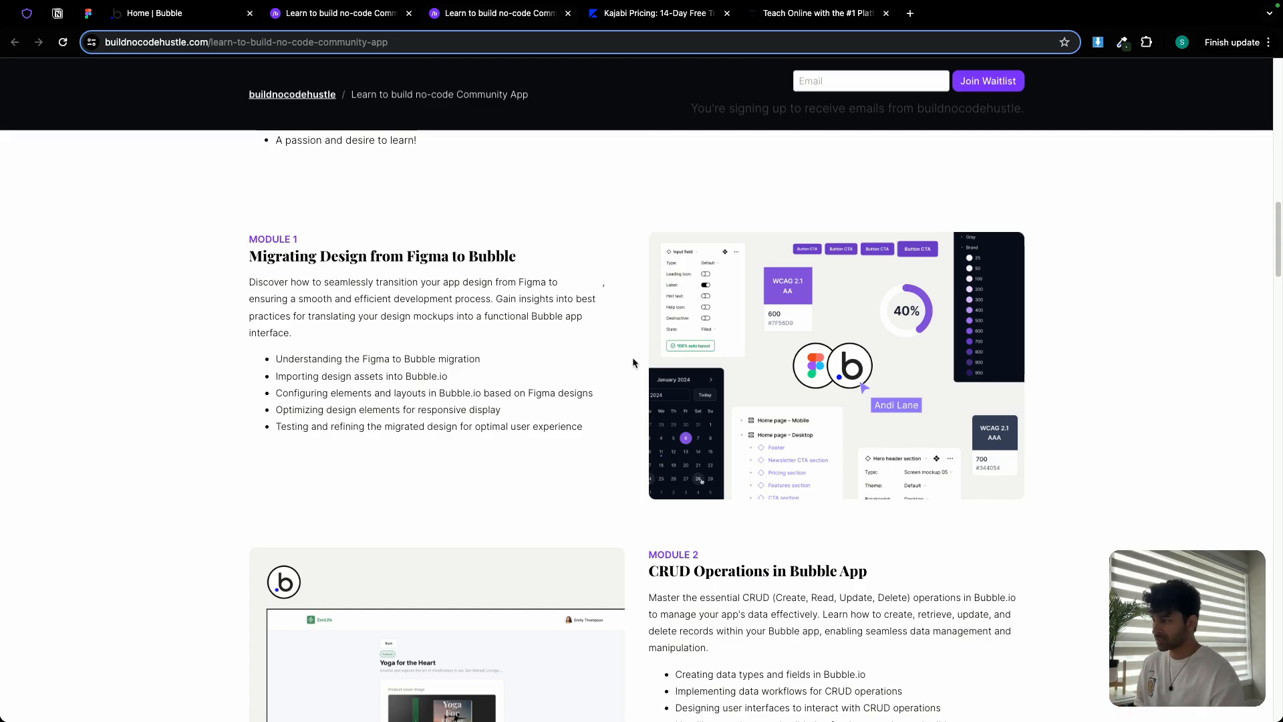
{"action": "scroll", "coordinate": [633, 363], "scroll_direction": "down", "scroll_amount": 8}
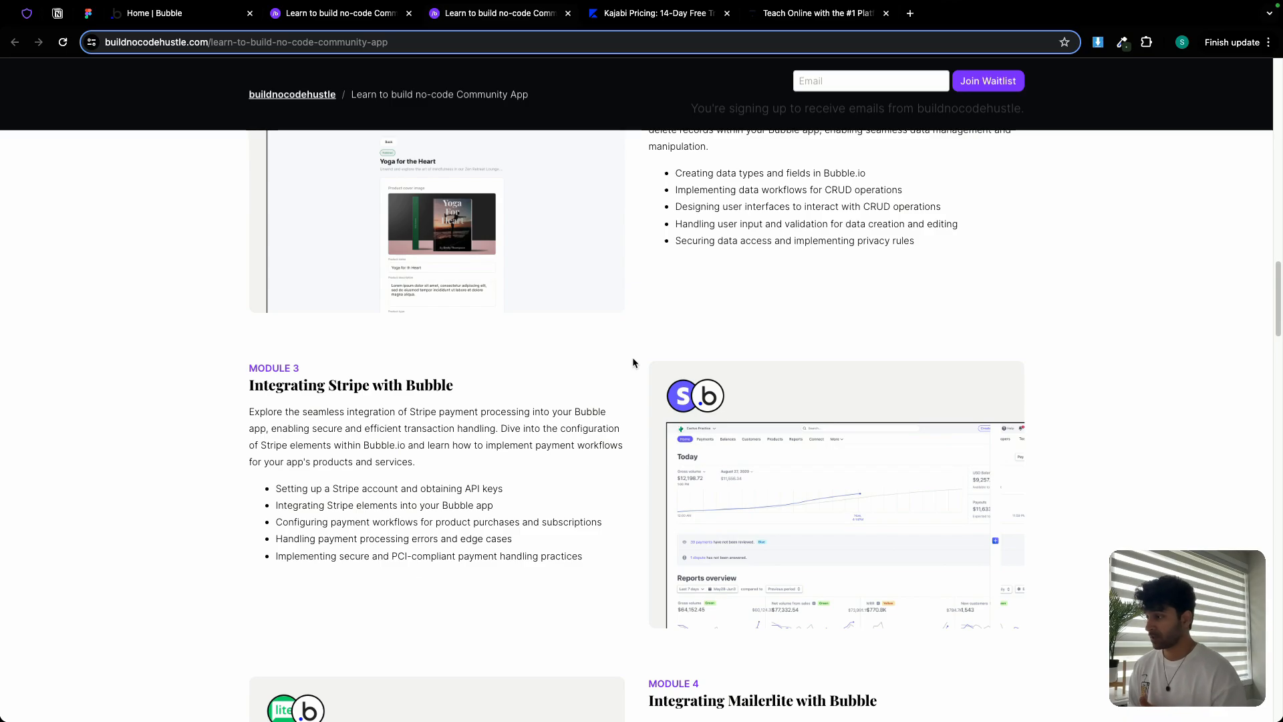
Scroll past the Mailerlite module to Module 5, Making Our App Responsive
{"action": "scroll", "coordinate": [632, 362], "scroll_direction": "down", "scroll_amount": 5}
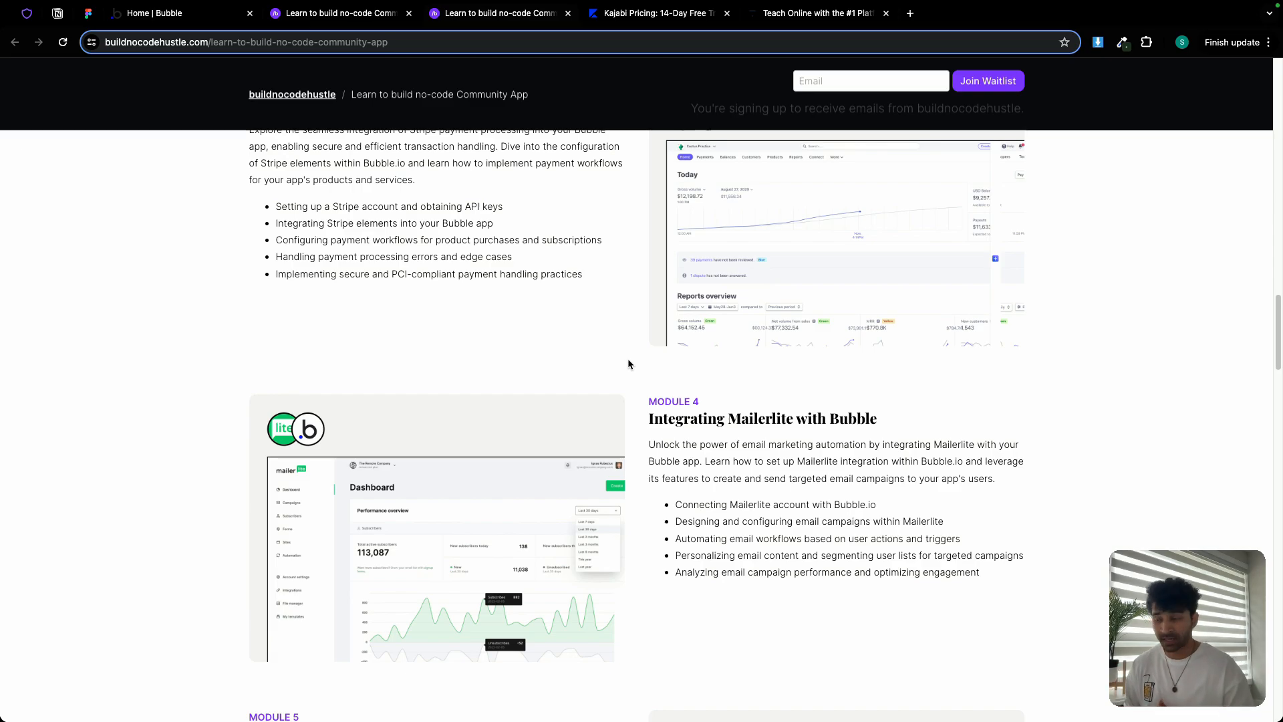
{"action": "scroll", "coordinate": [628, 364], "scroll_direction": "down", "scroll_amount": 5}
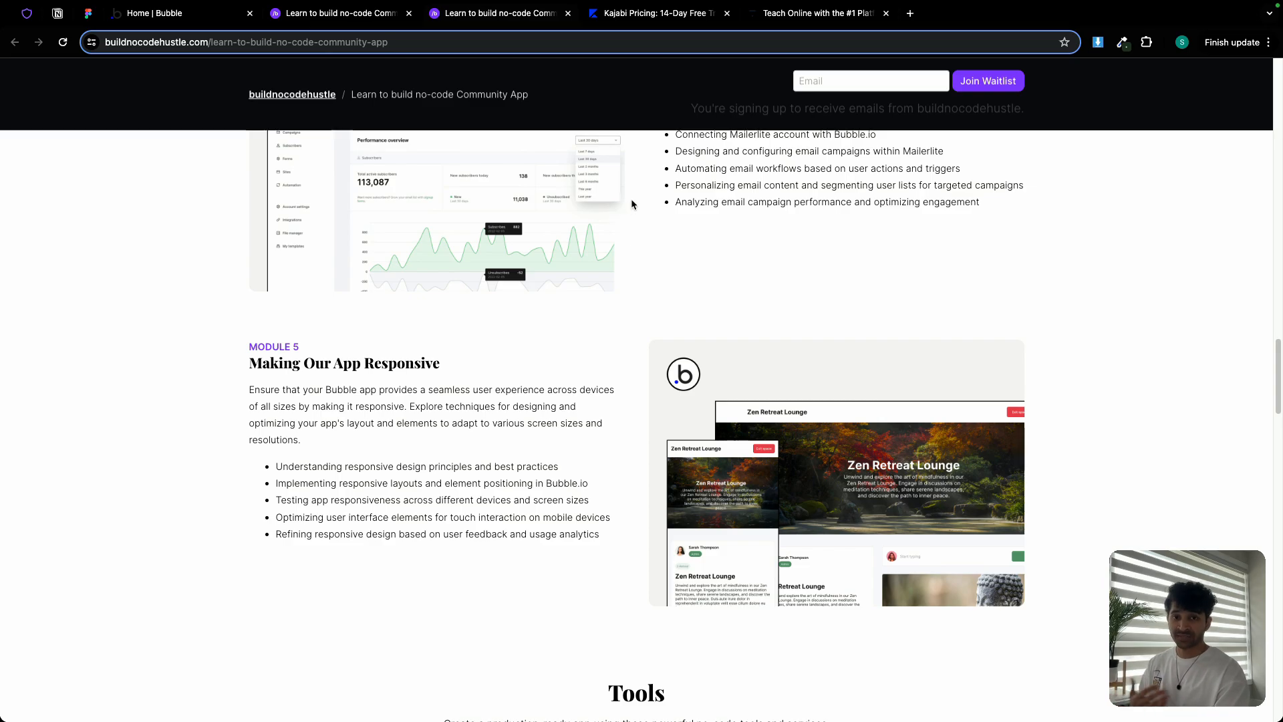
Bring up the Kajabi pricing page with its Kickstarter, Basic, Growth and Pro plans
{"action": "left_click", "coordinate": [677, 18]}
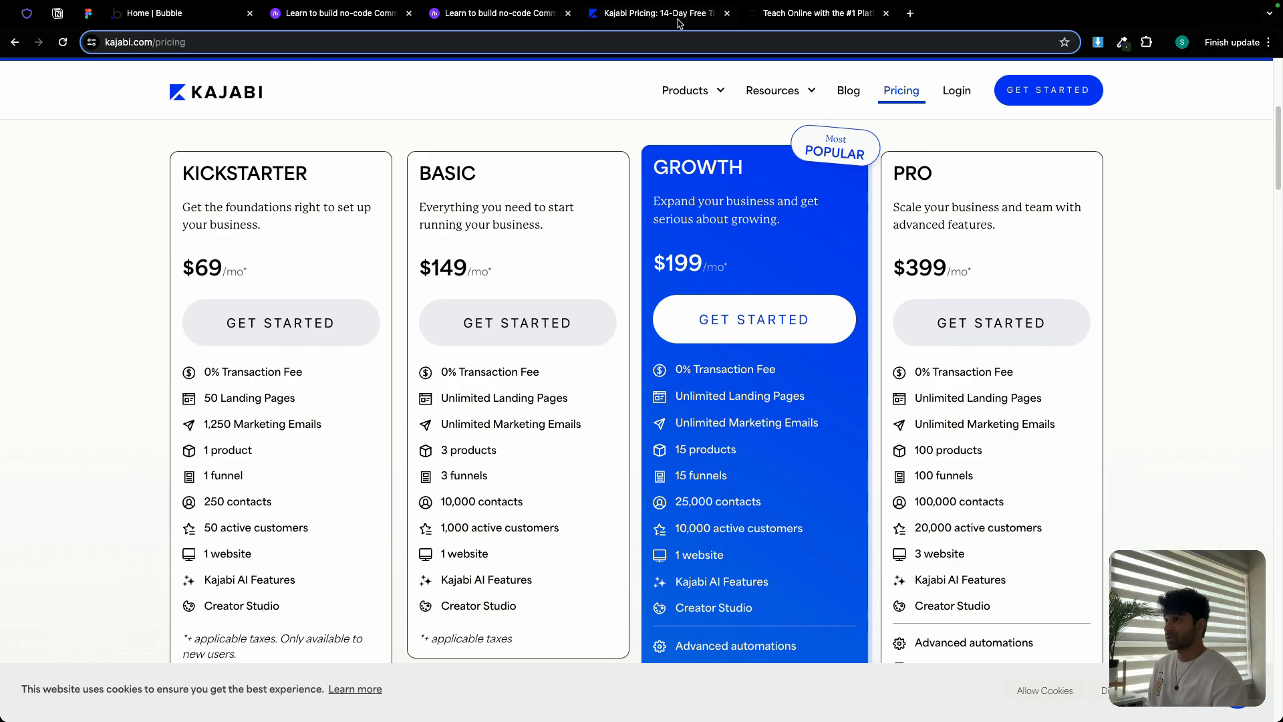
Look through Thinkific's pricing plans for comparison
{"action": "left_click", "coordinate": [797, 24]}
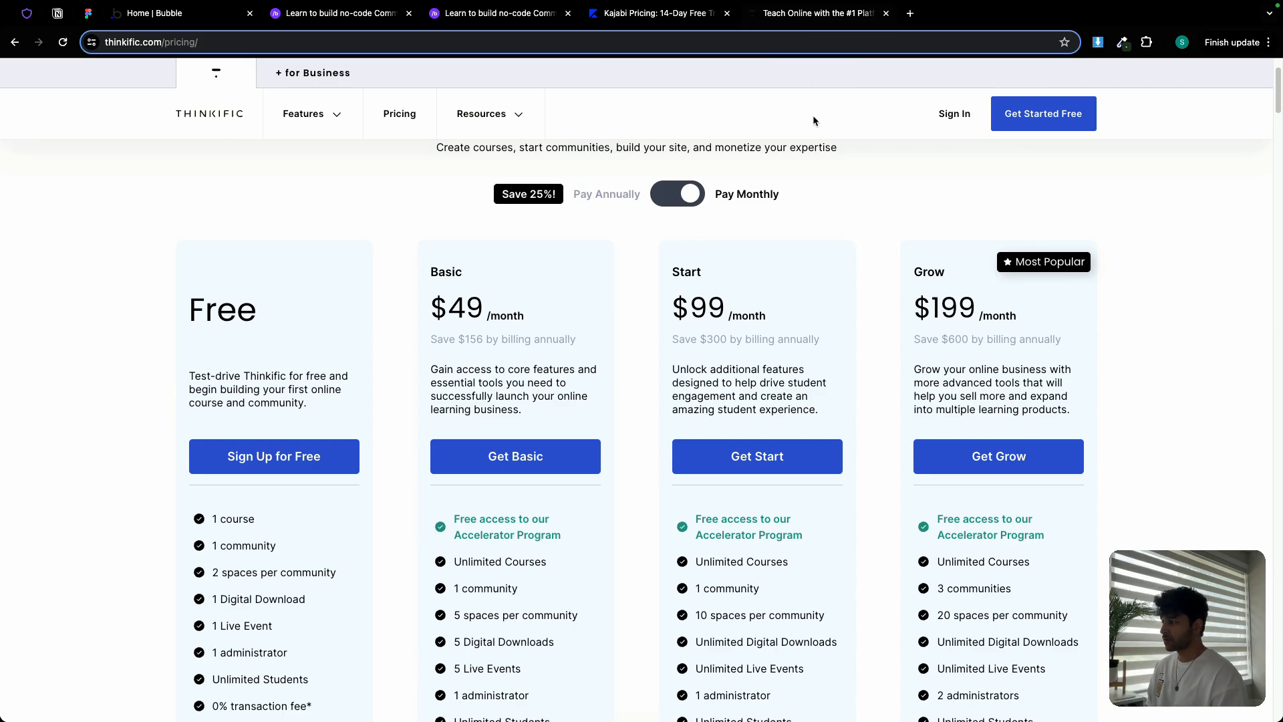
{"action": "scroll", "coordinate": [738, 260], "scroll_direction": "down", "scroll_amount": 1}
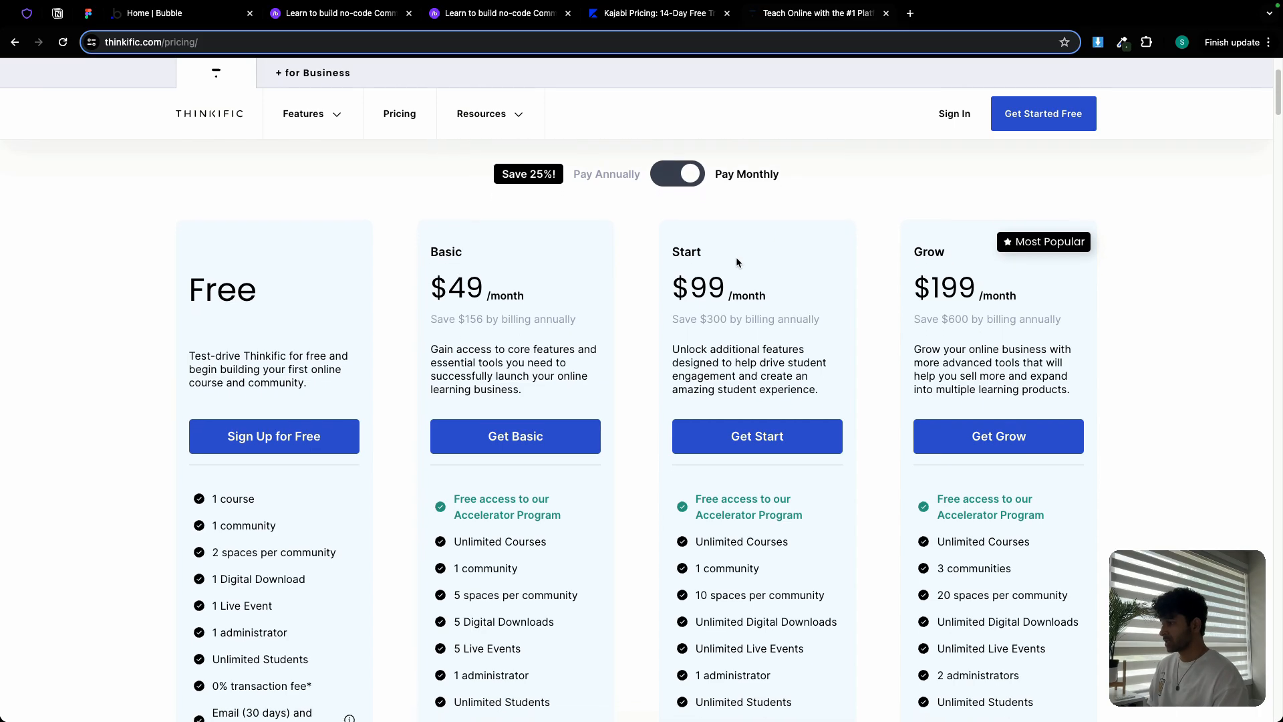
{"action": "scroll", "coordinate": [736, 262], "scroll_direction": "down", "scroll_amount": 1}
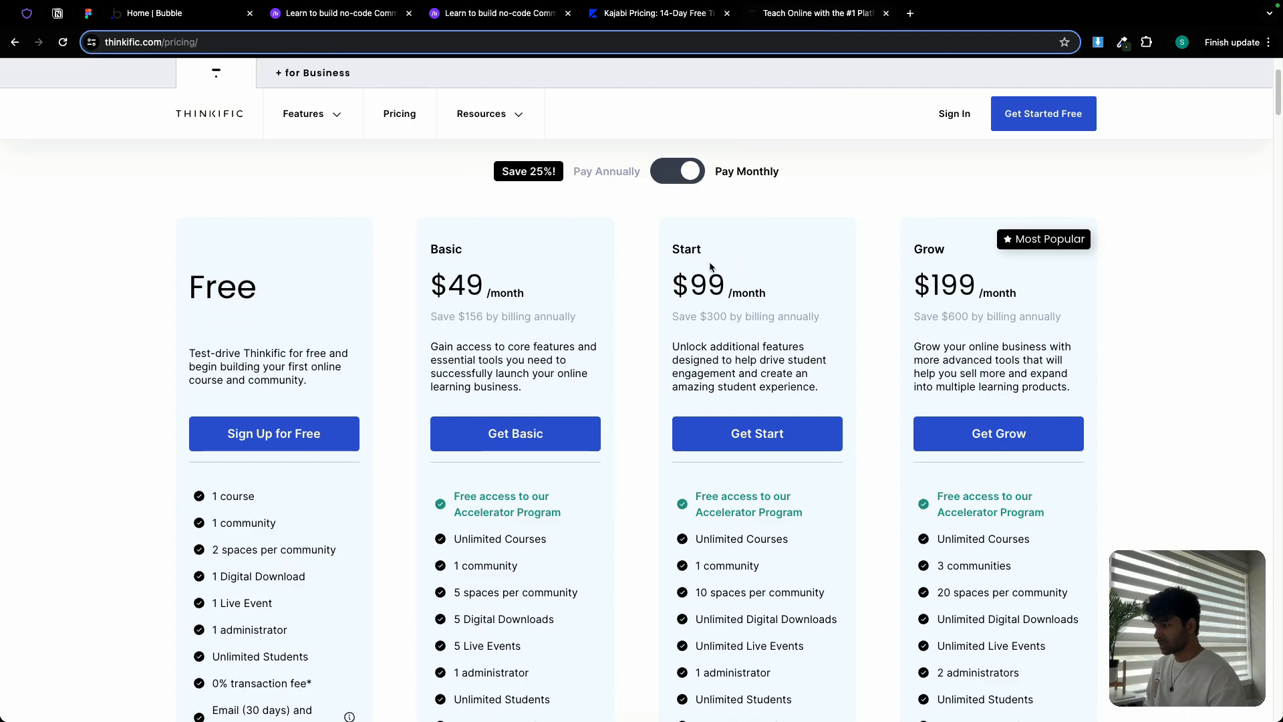
{"action": "scroll", "coordinate": [708, 274], "scroll_direction": "down", "scroll_amount": 1}
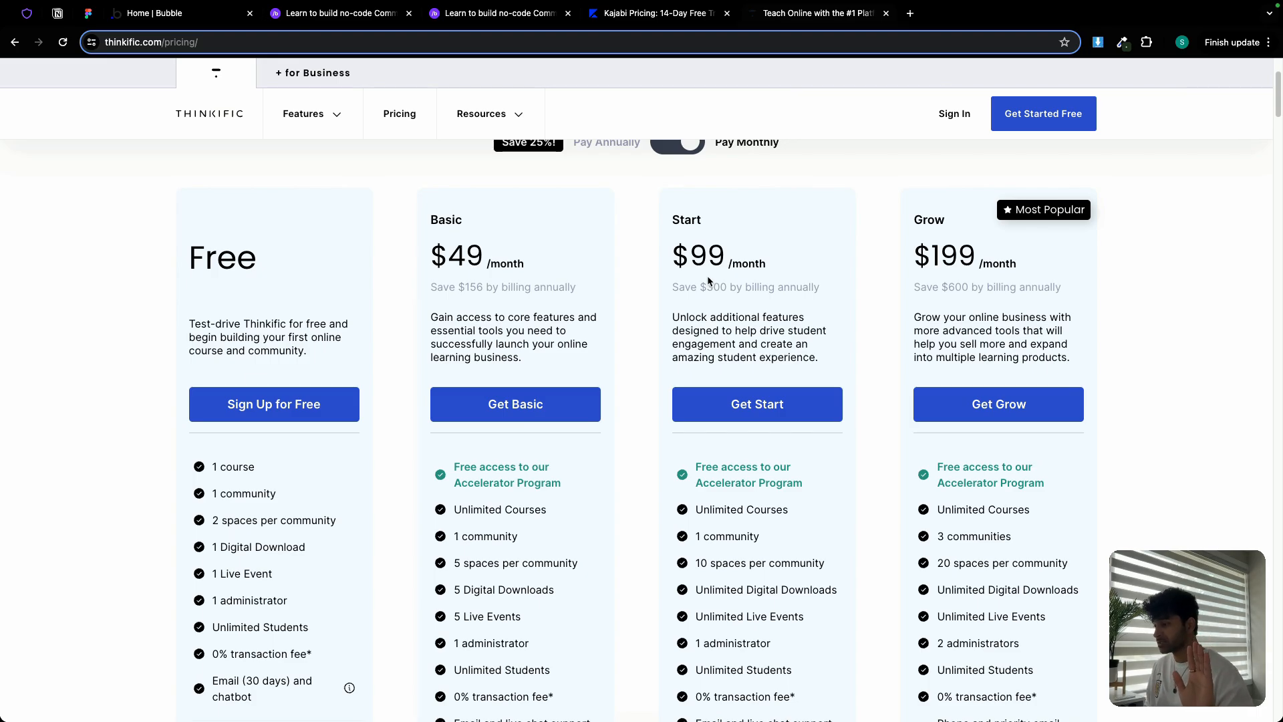
{"action": "scroll", "coordinate": [690, 331], "scroll_direction": "down", "scroll_amount": 1}
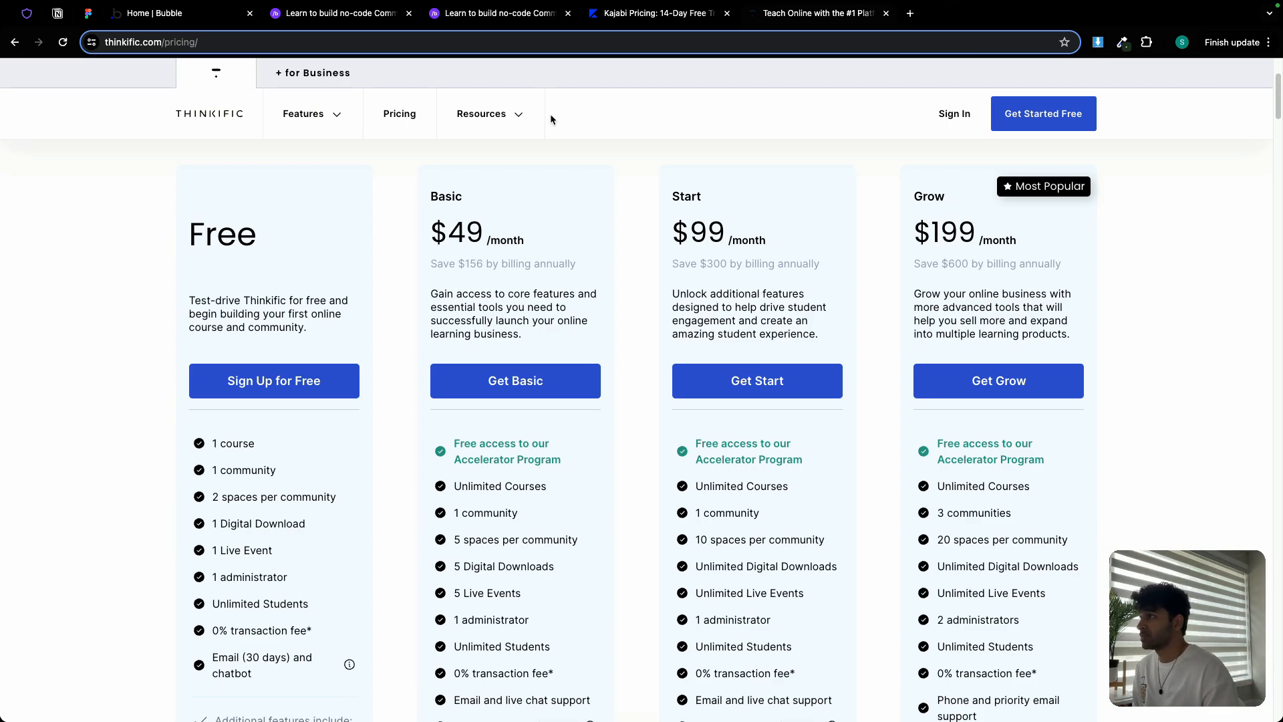
Close the duplicate course, Kajabi pricing, Thinkific pricing and course outline tabs
{"action": "left_click", "coordinate": [568, 13]}
{"action": "left_click", "coordinate": [569, 13]}
{"action": "left_click", "coordinate": [568, 13]}
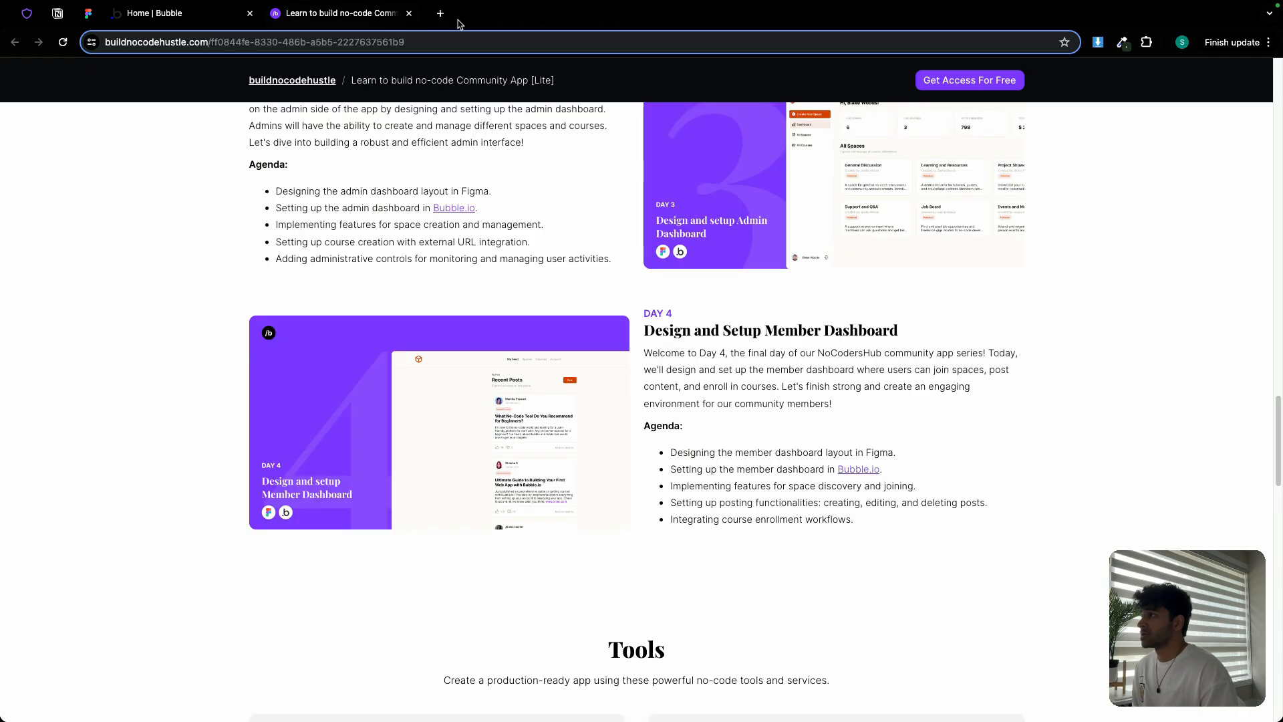
{"action": "left_click", "coordinate": [409, 13]}
In Figma's Community App [Lite] file, select the Home design's Header frame
{"action": "left_click", "coordinate": [88, 13]}
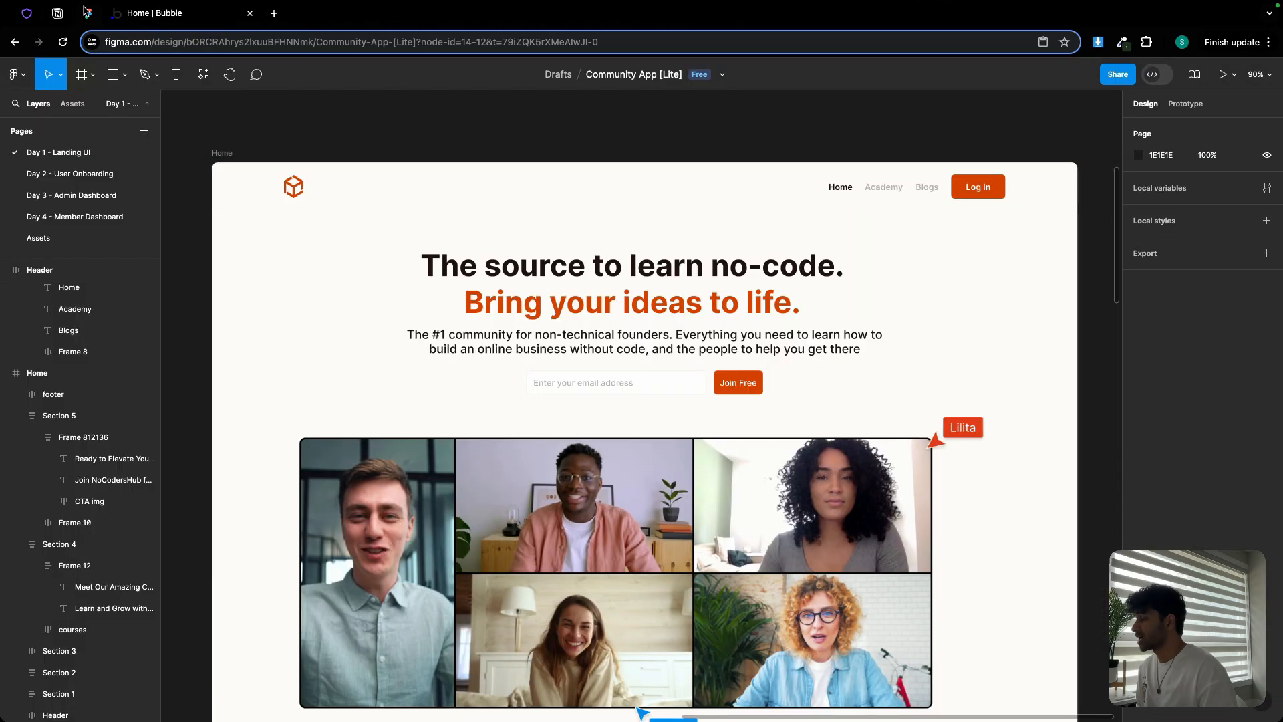
{"action": "left_click", "coordinate": [484, 183]}
{"action": "scroll", "coordinate": [486, 184], "scroll_direction": "down", "scroll_amount": 2}
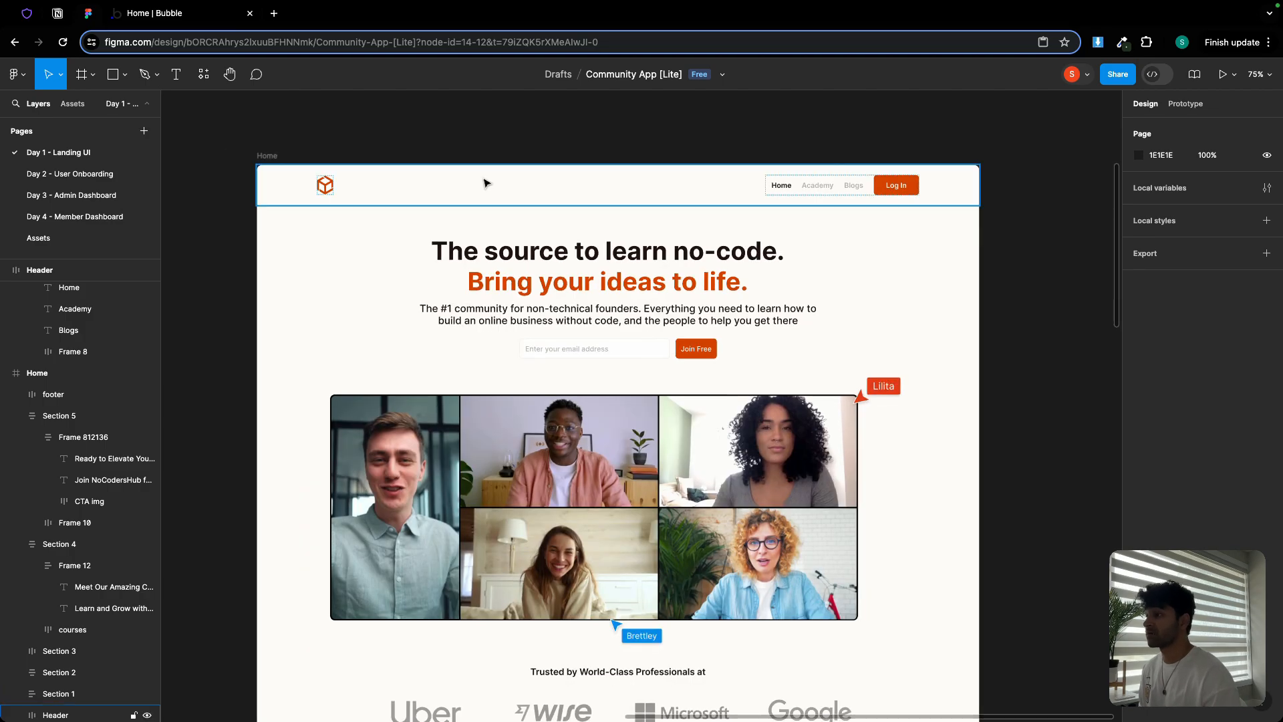
{"action": "scroll", "coordinate": [486, 184], "scroll_direction": "down", "scroll_amount": 1}
{"action": "scroll", "coordinate": [485, 186], "scroll_direction": "down", "scroll_amount": 8}
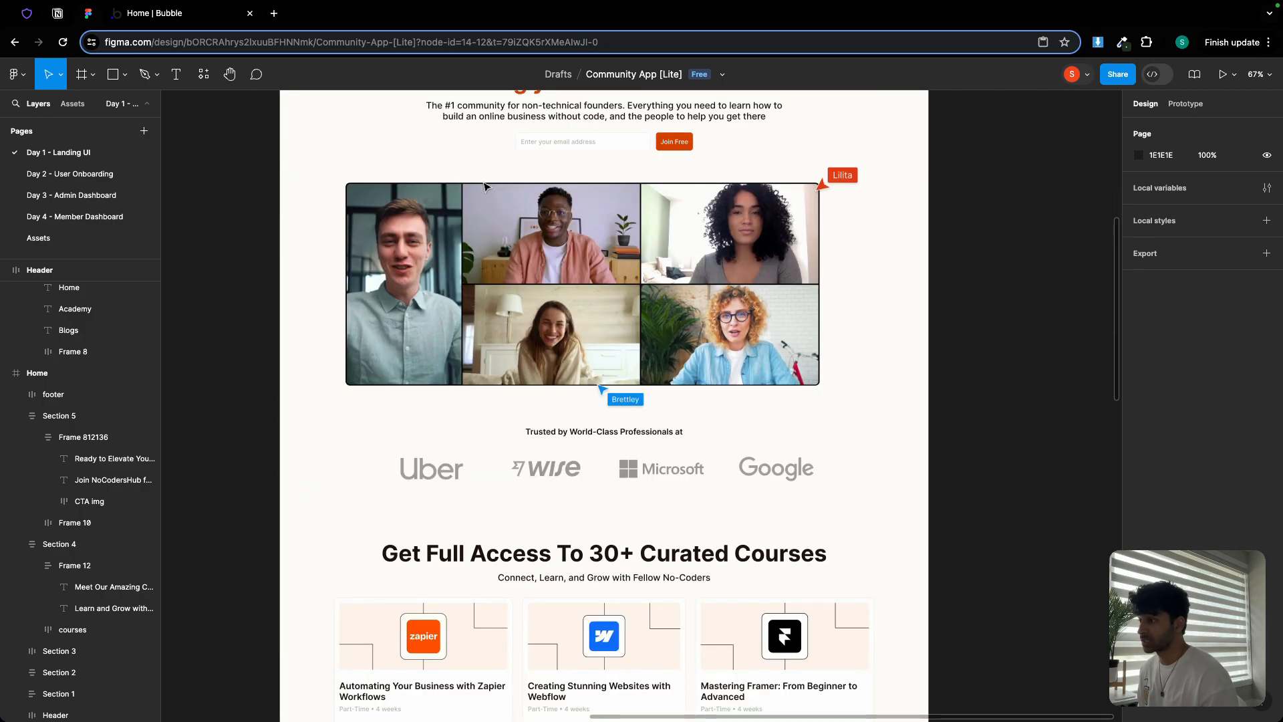
{"action": "scroll", "coordinate": [483, 185], "scroll_direction": "down", "scroll_amount": 10}
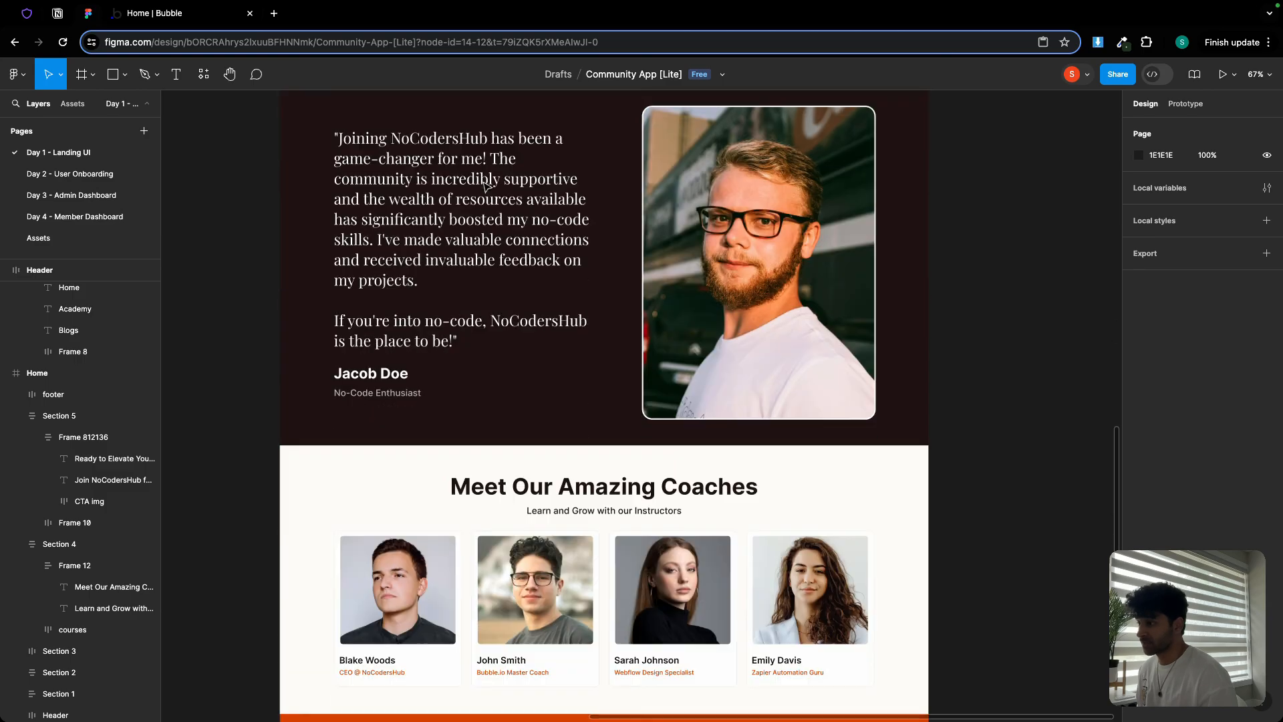
{"action": "scroll", "coordinate": [483, 186], "scroll_direction": "up", "scroll_amount": 6}
{"action": "scroll", "coordinate": [484, 186], "scroll_direction": "up", "scroll_amount": 8}
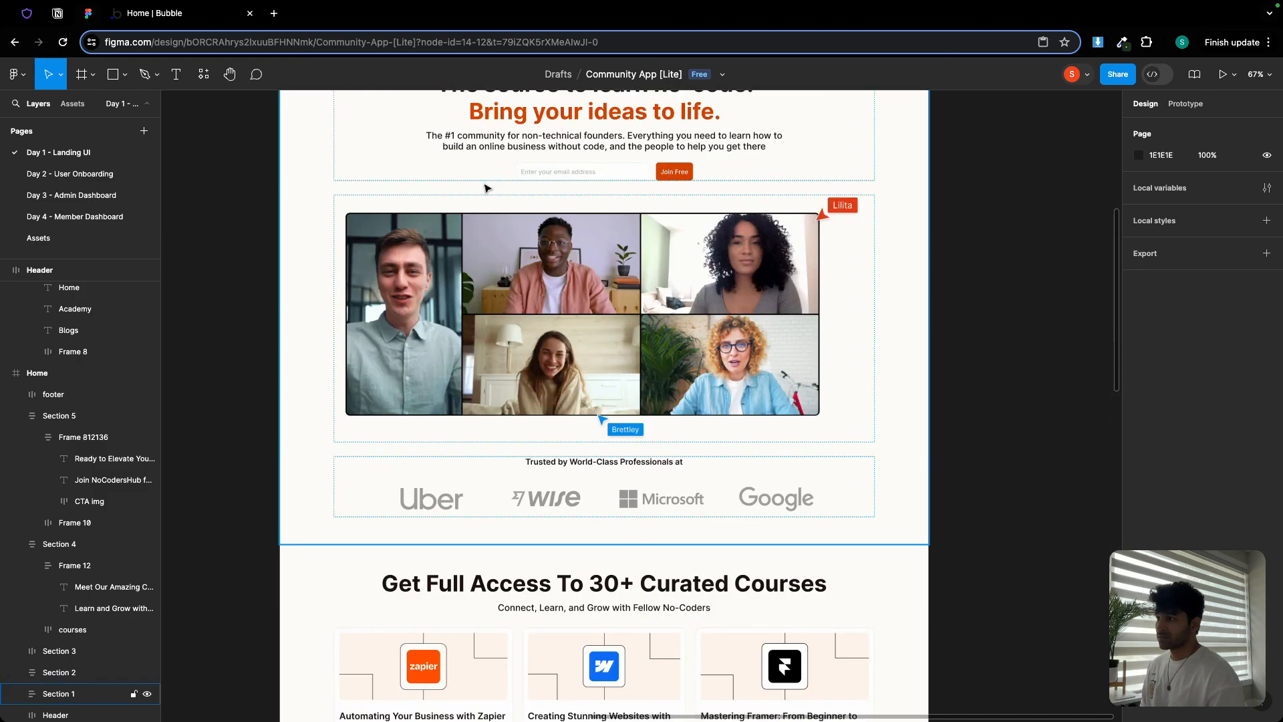
Scroll through the landing page design to the footer and back up to the header
{"action": "scroll", "coordinate": [484, 185], "scroll_direction": "down", "scroll_amount": 4}
{"action": "scroll", "coordinate": [630, 238], "scroll_direction": "left", "scroll_amount": 5}
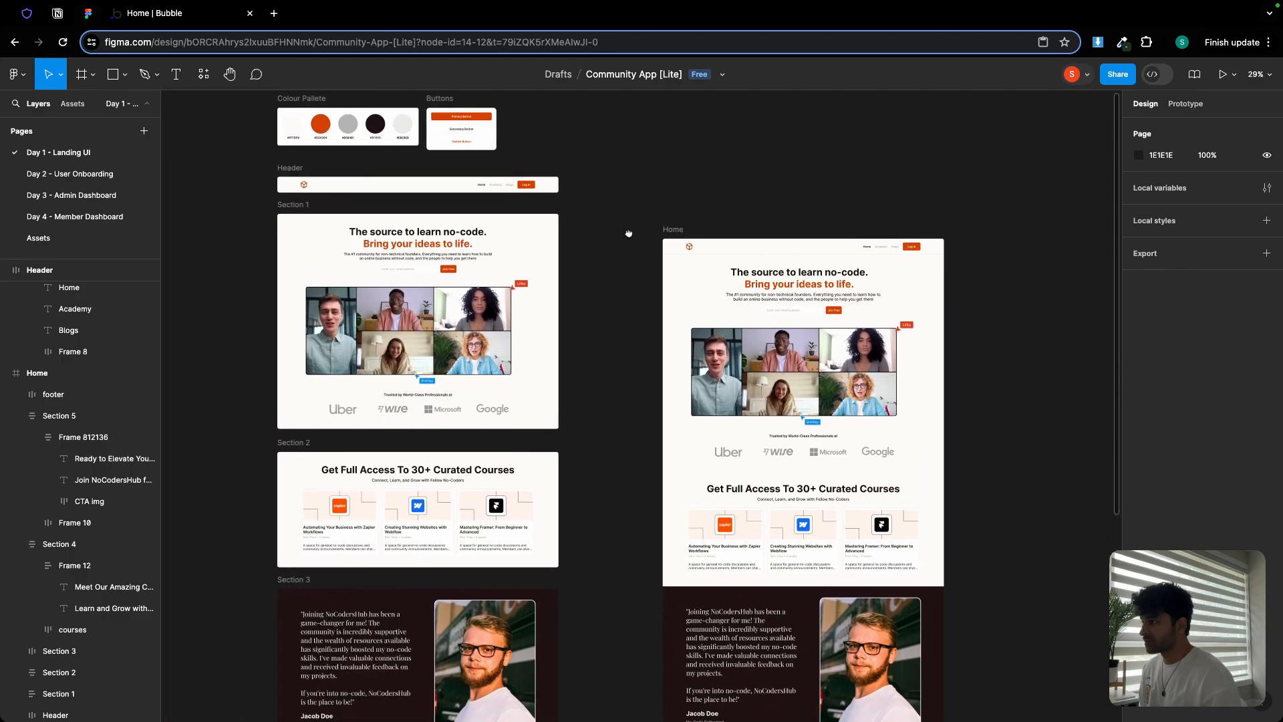
{"action": "scroll", "coordinate": [562, 200], "scroll_direction": "up", "scroll_amount": 5}
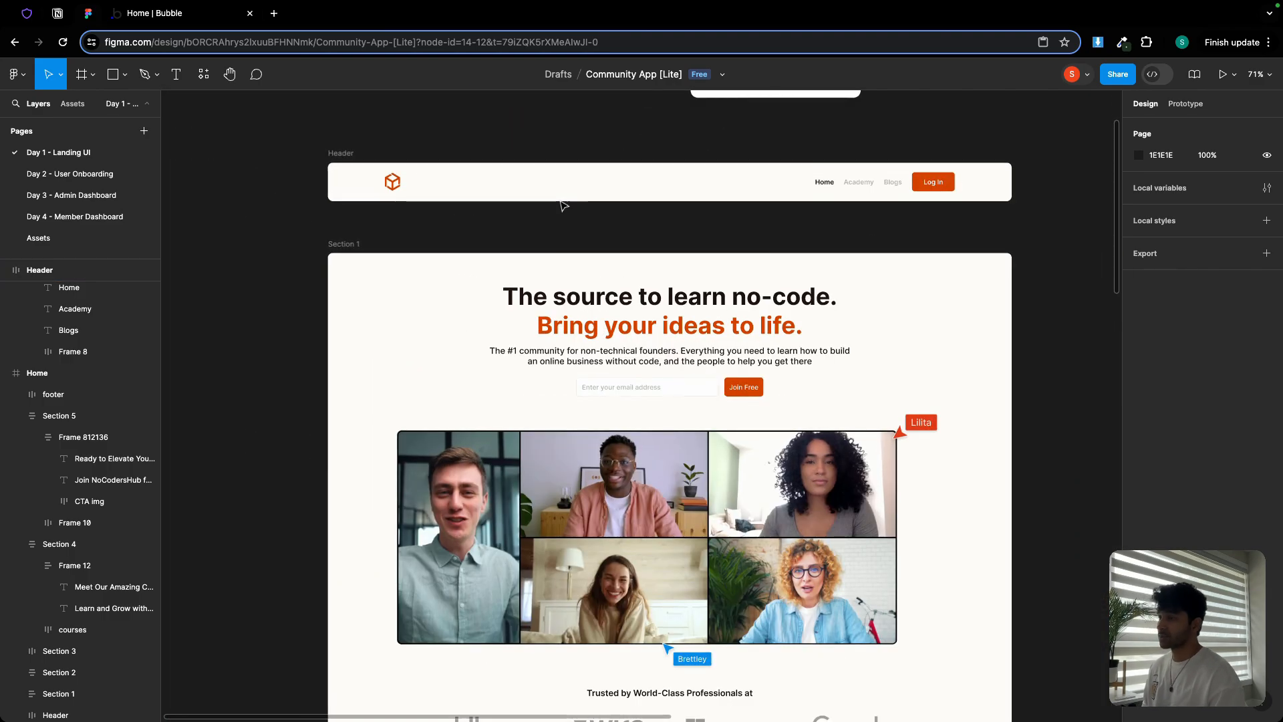
{"action": "scroll", "coordinate": [563, 205], "scroll_direction": "down", "scroll_amount": 3}
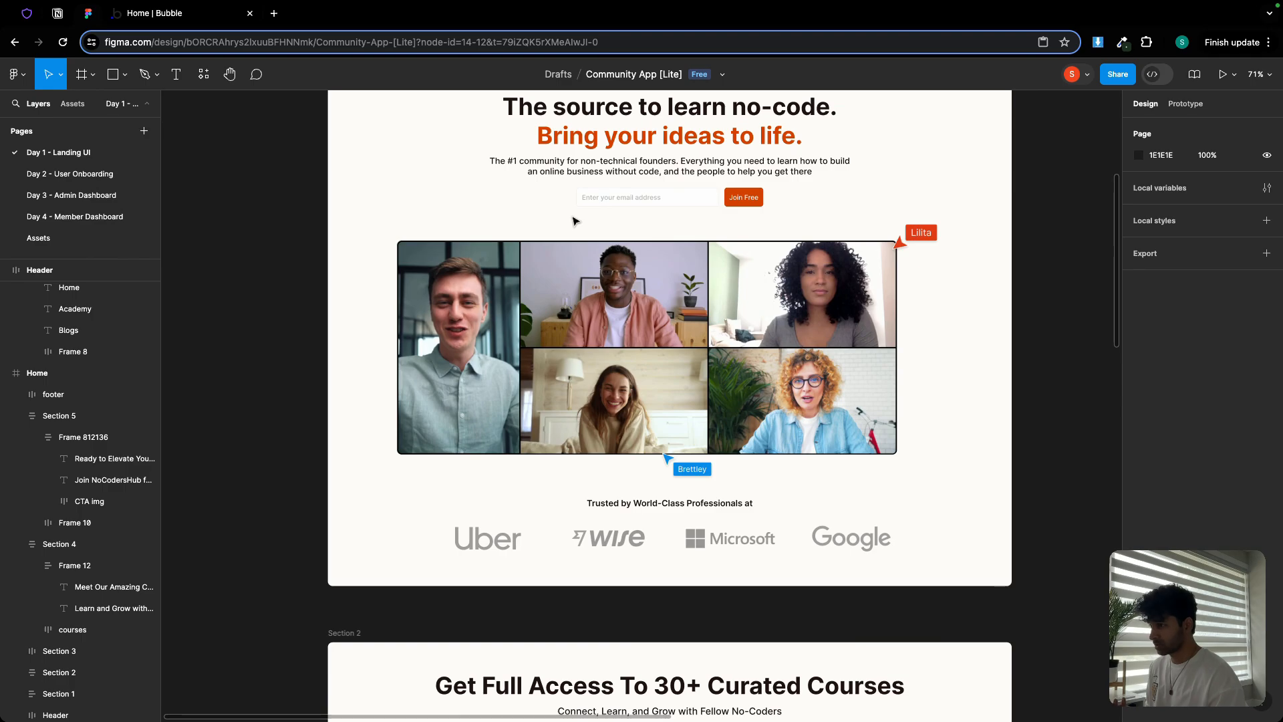
{"action": "scroll", "coordinate": [575, 220], "scroll_direction": "up", "scroll_amount": 2}
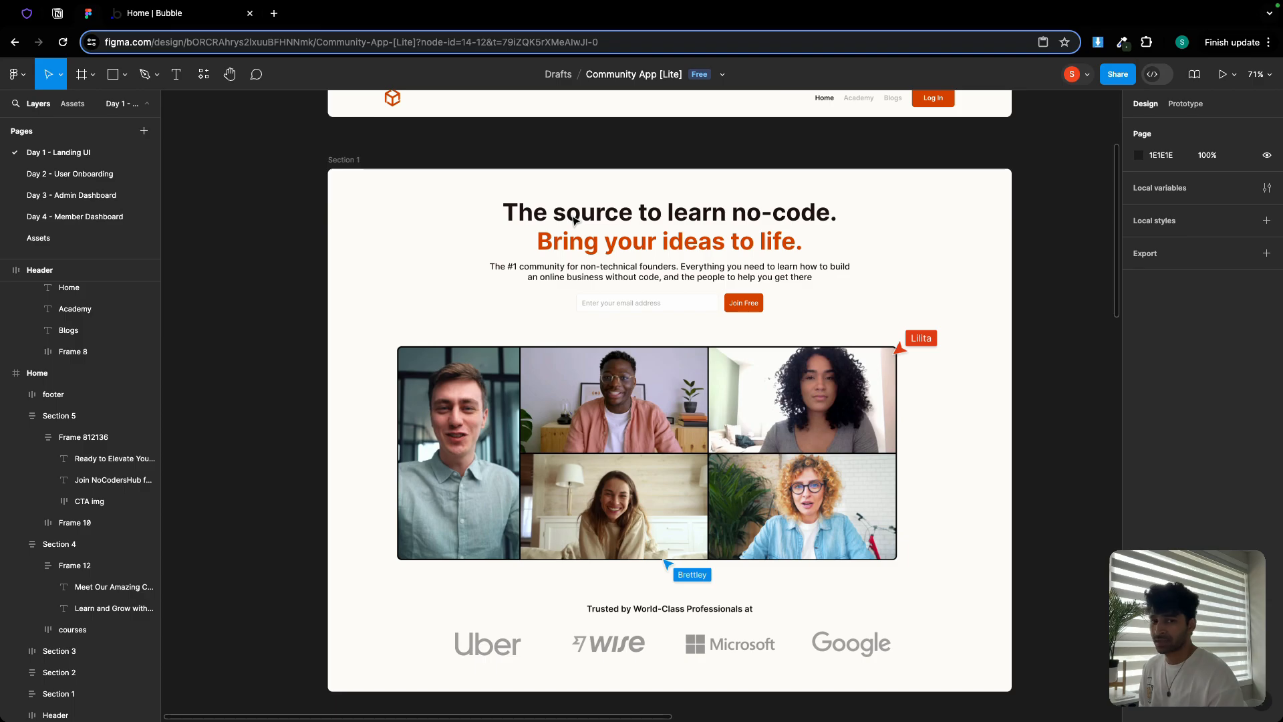
{"action": "scroll", "coordinate": [714, 239], "scroll_direction": "down", "scroll_amount": 8}
{"action": "scroll", "coordinate": [714, 239], "scroll_direction": "down", "scroll_amount": 1}
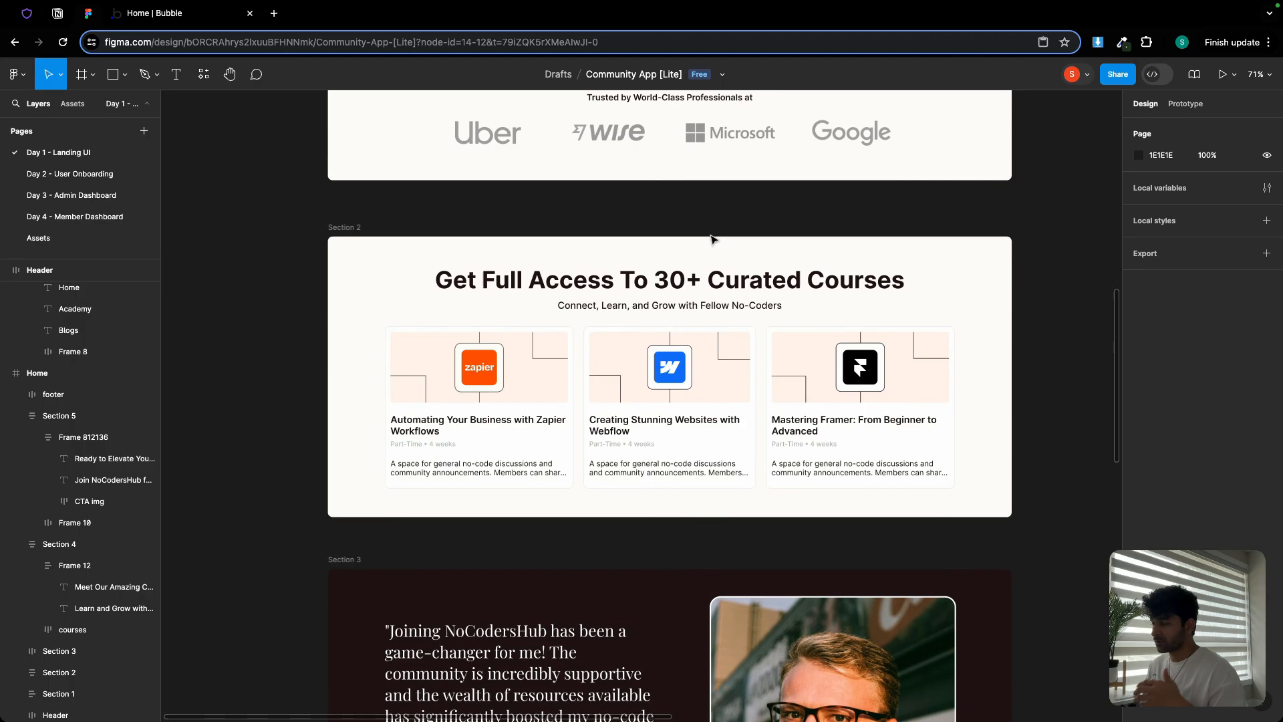
{"action": "scroll", "coordinate": [714, 239], "scroll_direction": "down", "scroll_amount": 5}
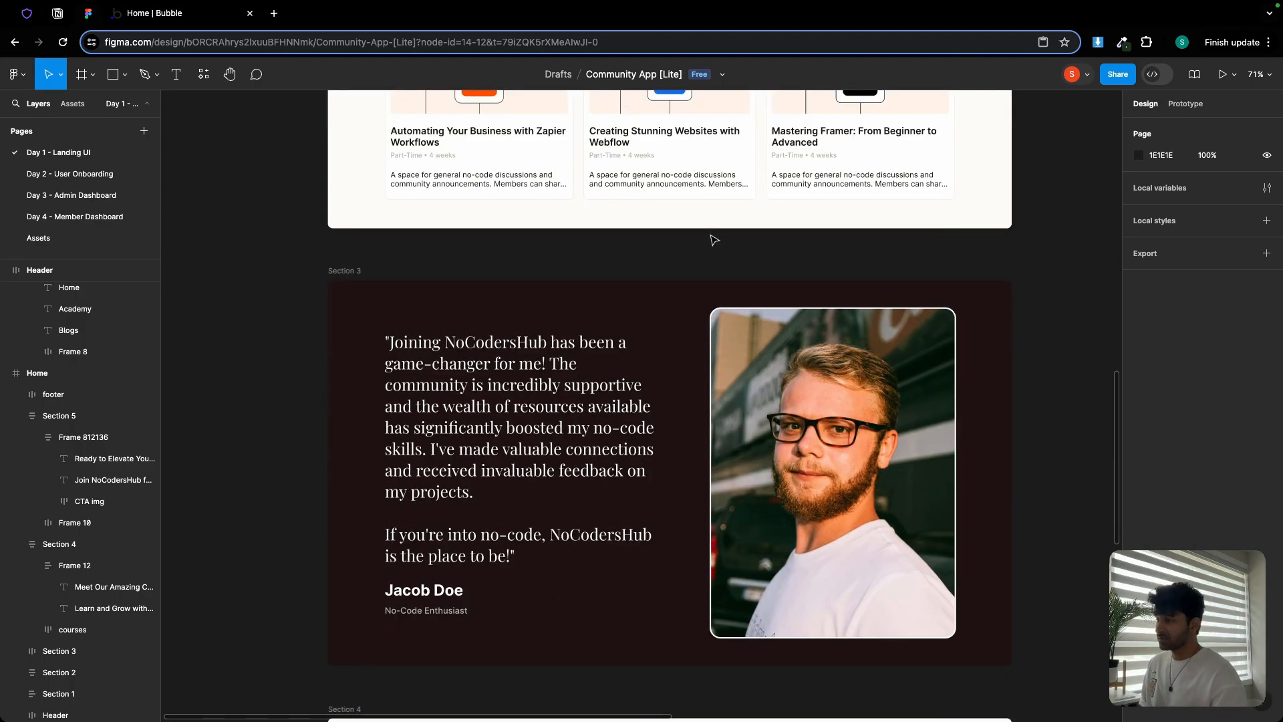
{"action": "scroll", "coordinate": [714, 239], "scroll_direction": "down", "scroll_amount": 7}
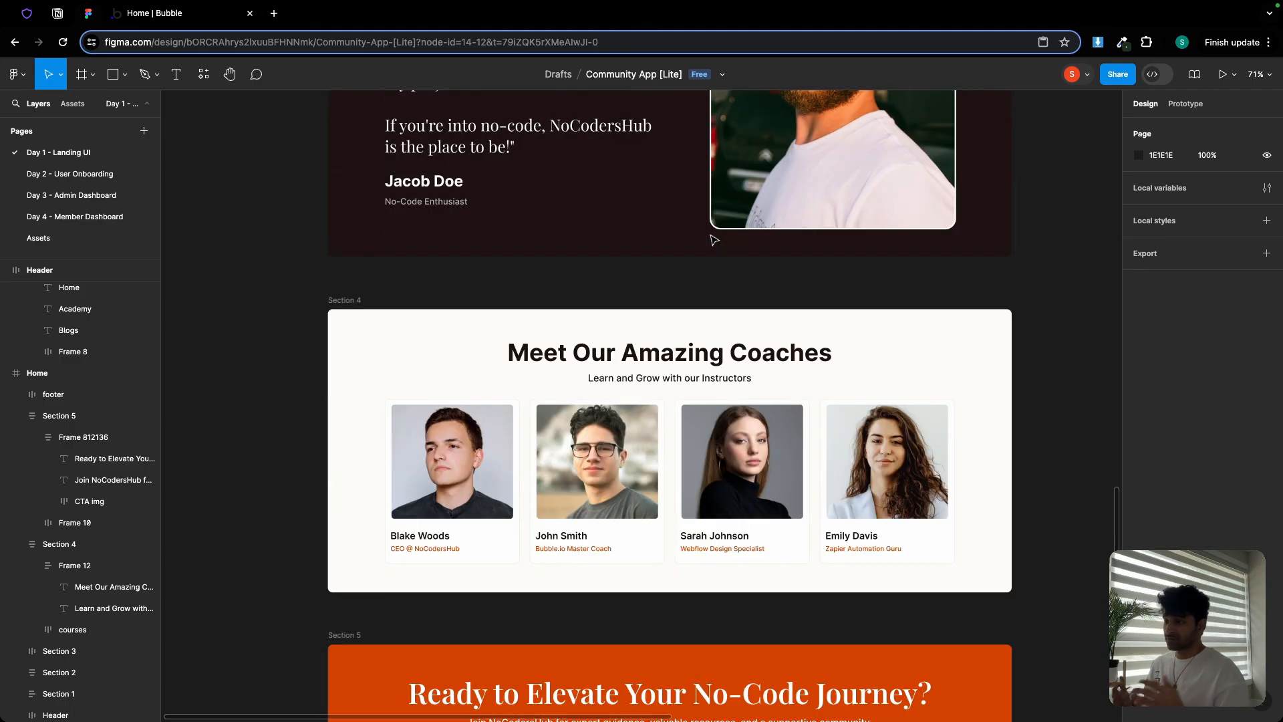
{"action": "scroll", "coordinate": [713, 239], "scroll_direction": "down", "scroll_amount": 5}
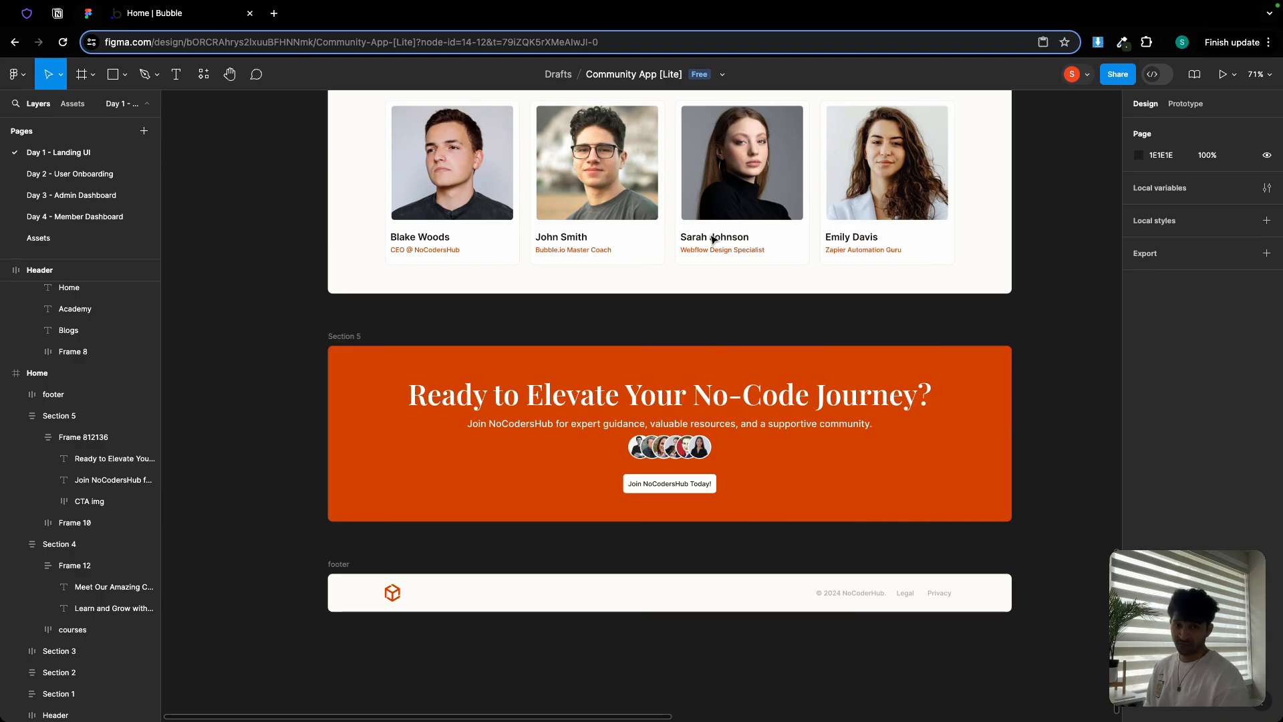
{"action": "scroll", "coordinate": [713, 239], "scroll_direction": "up", "scroll_amount": 15}
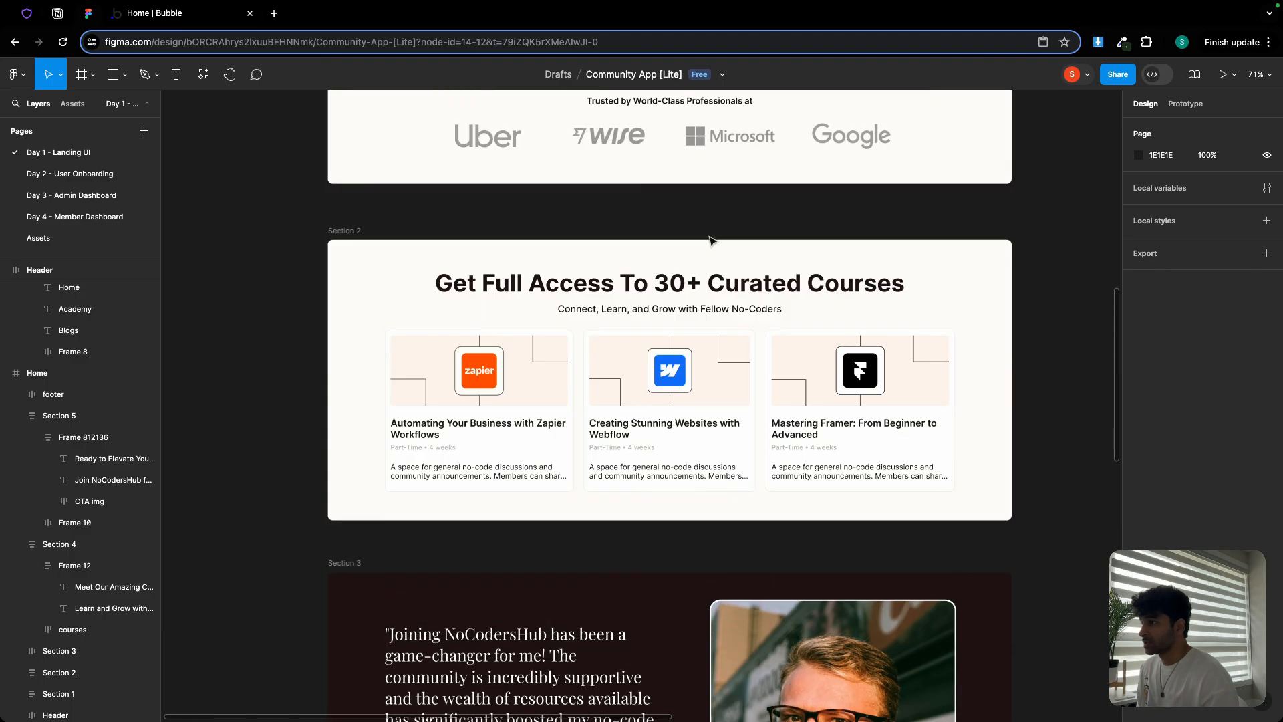
{"action": "scroll", "coordinate": [710, 239], "scroll_direction": "up", "scroll_amount": 10}
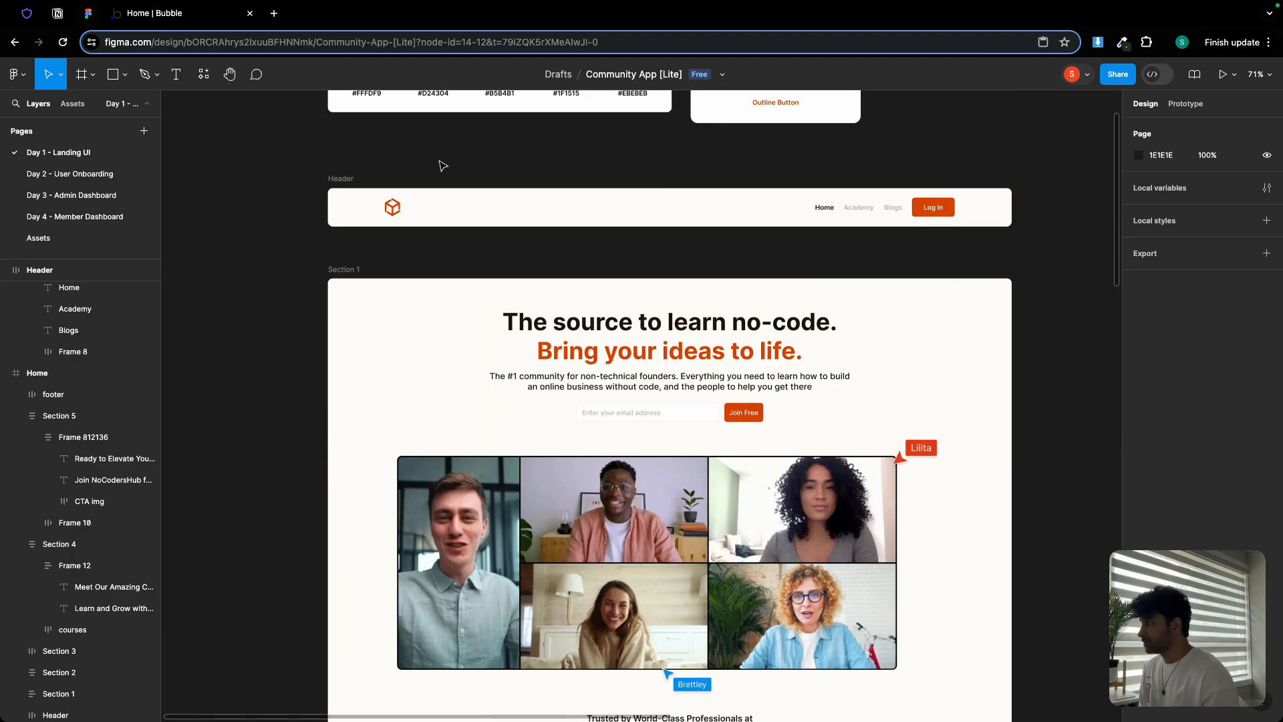
Open the Notion build plan and scroll up from the Curriculum to its title, option sets and data types
{"action": "left_click", "coordinate": [57, 13]}
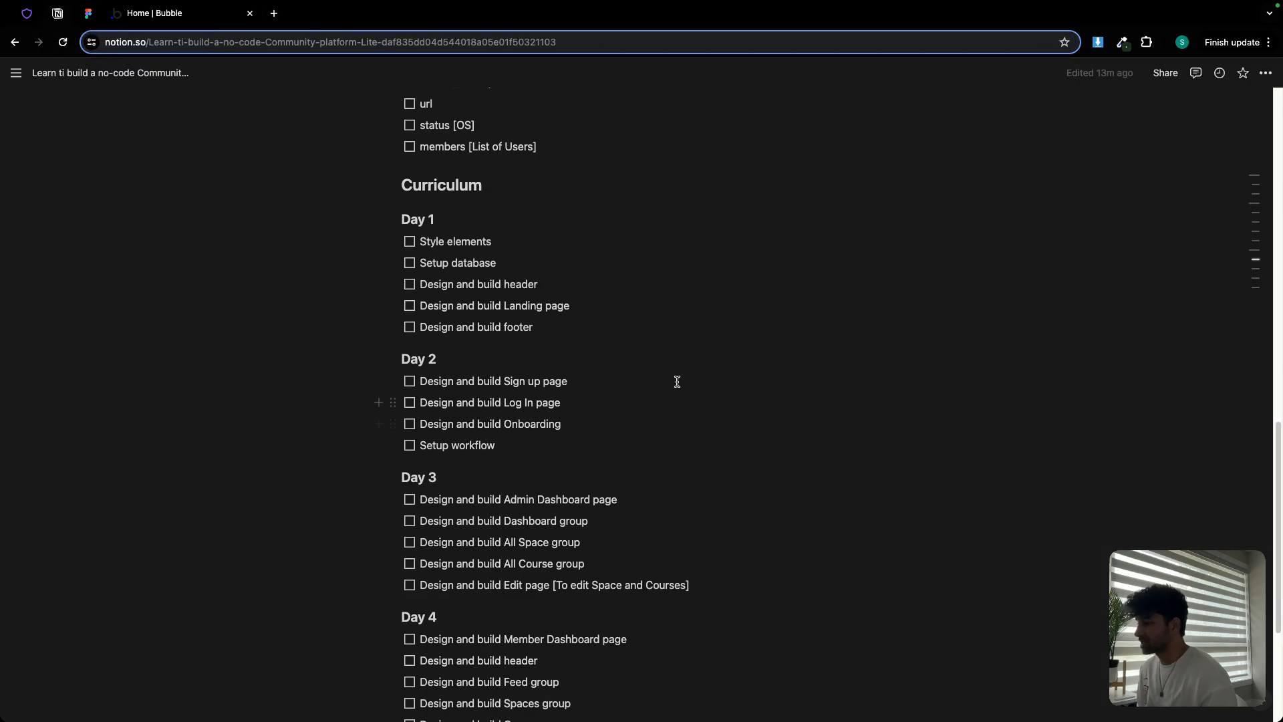
{"action": "scroll", "coordinate": [677, 382], "scroll_direction": "up", "scroll_amount": 4}
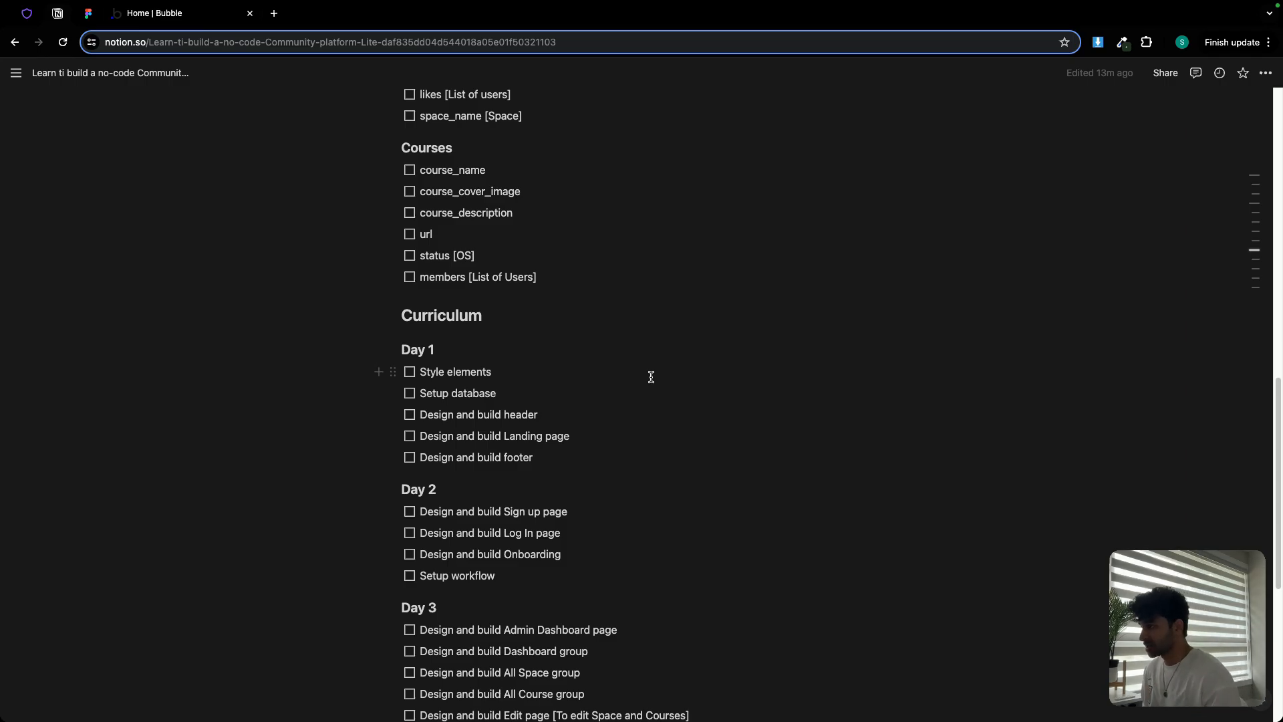
{"action": "scroll", "coordinate": [651, 377], "scroll_direction": "up", "scroll_amount": 15}
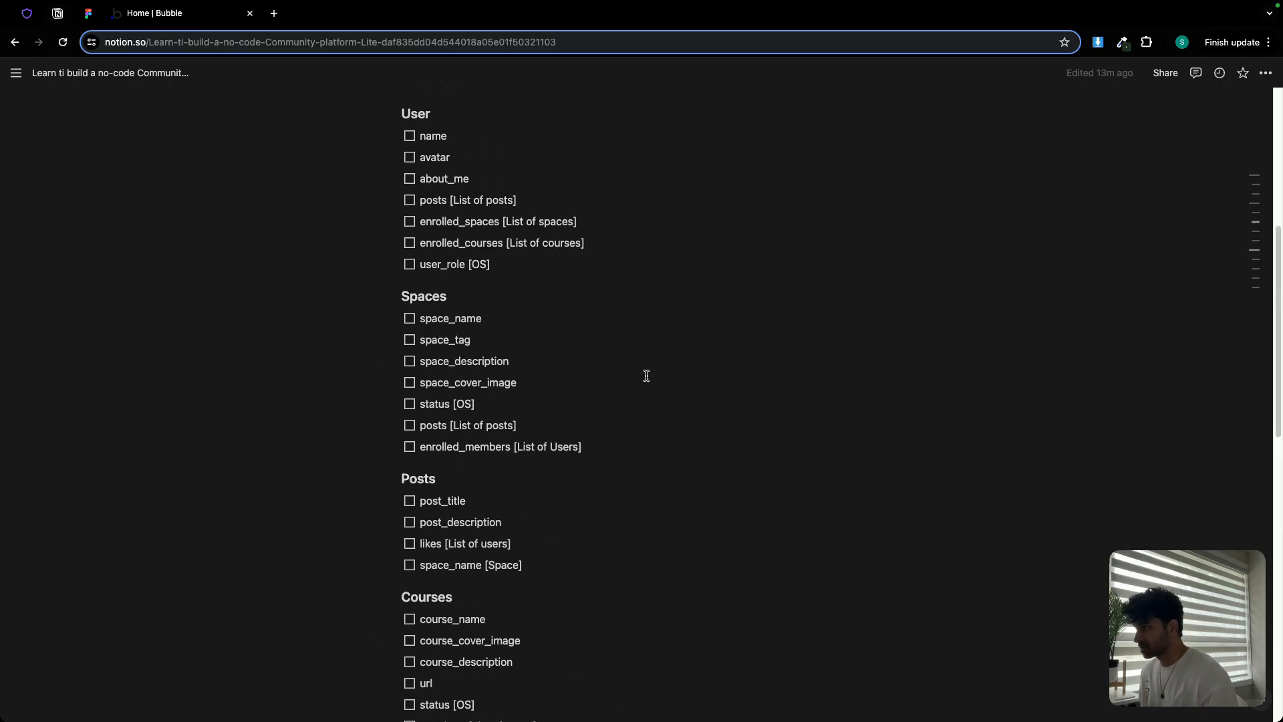
Go to the Bubble apps dashboard listing the app Blip
{"action": "left_click", "coordinate": [158, 20]}
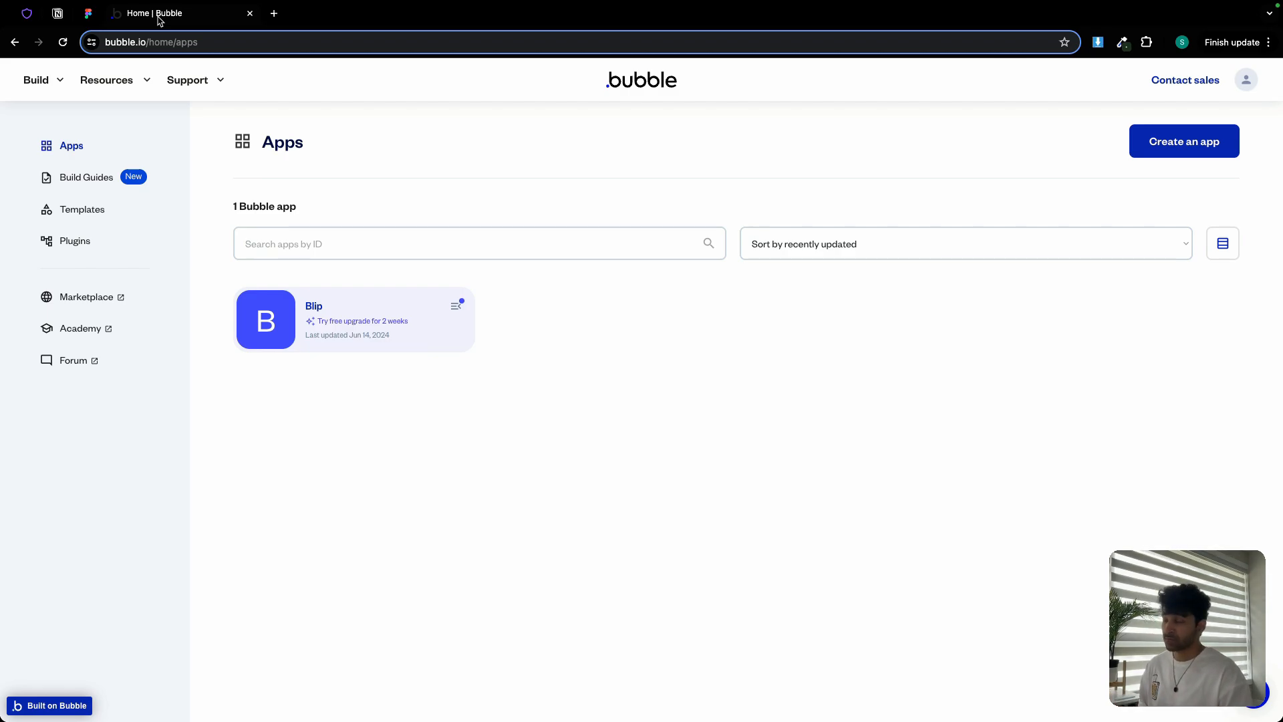
Create the app NoCodersHub and choose basic features instead of the premium trial
{"action": "left_click", "coordinate": [1155, 152]}
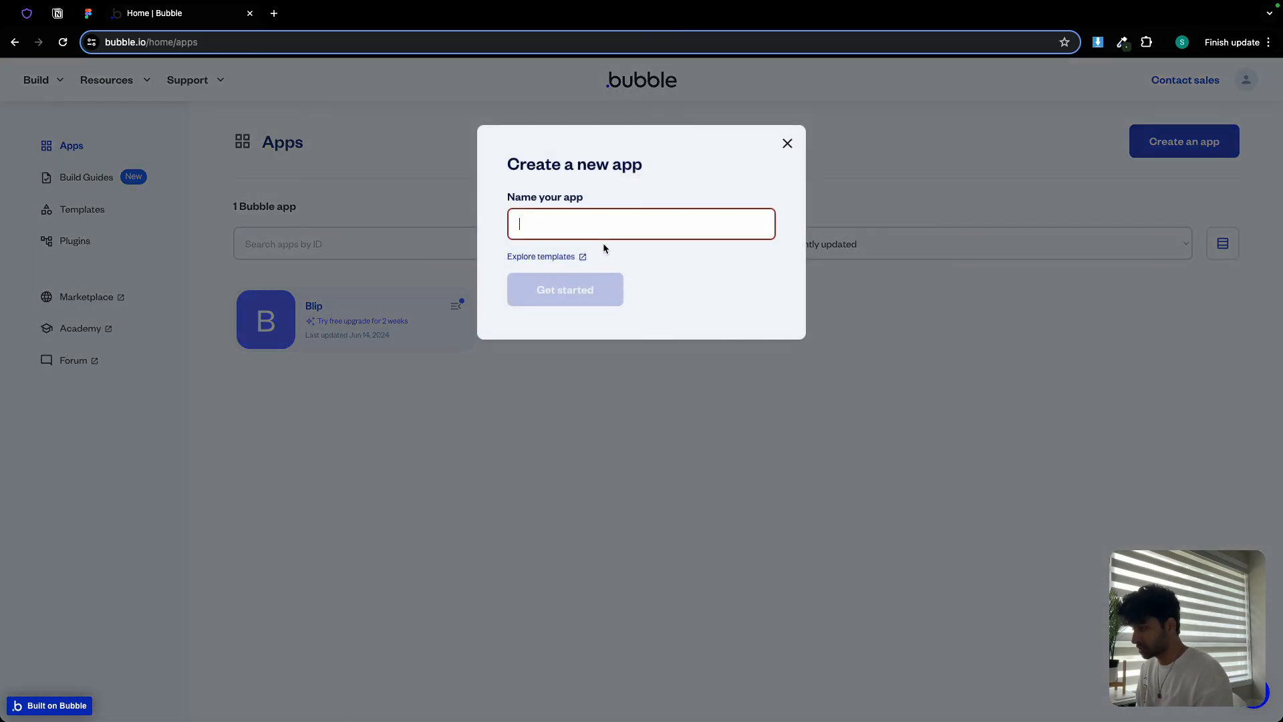
{"action": "type", "text": "NoOC"}
{"action": "type", "text": "ode"}
{"action": "key", "text": "BackSpace"}
{"action": "key", "text": "BackSpace"}
{"action": "key", "text": "BackSpace"}
{"action": "key", "text": "BackSpace"}
{"action": "key", "text": "BackSpace"}
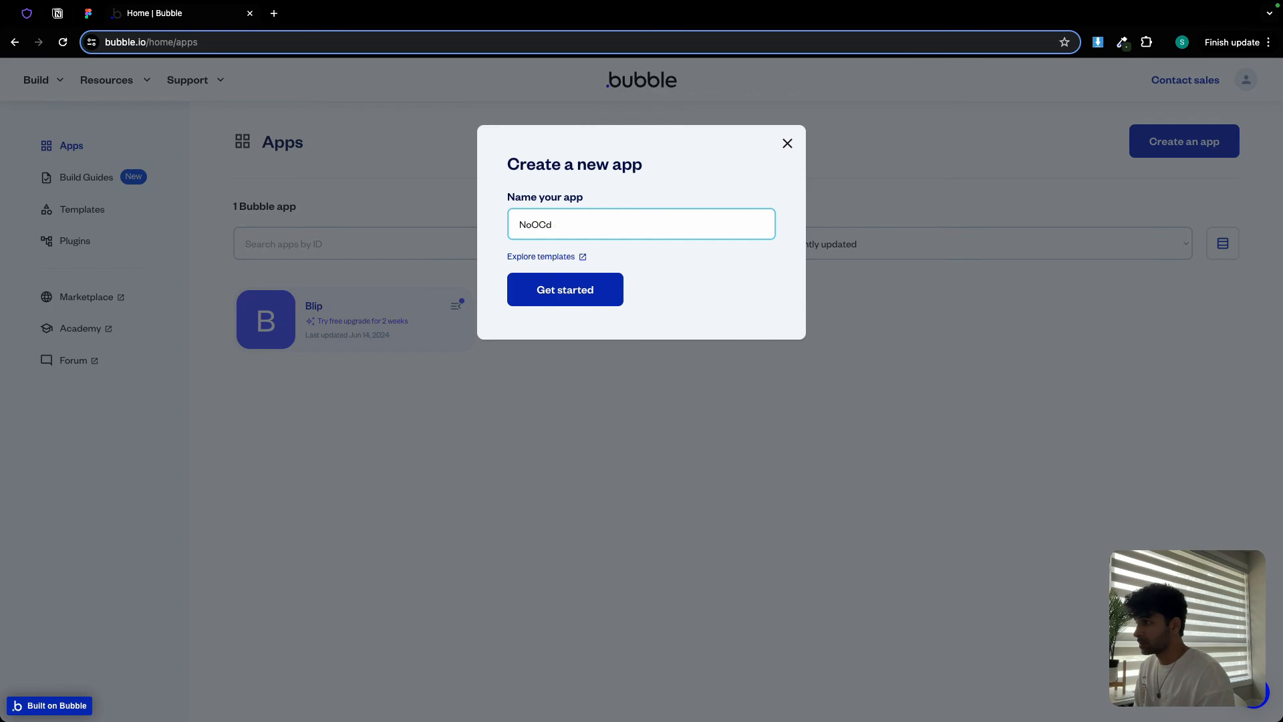
{"action": "type", "text": "CodersHub"}
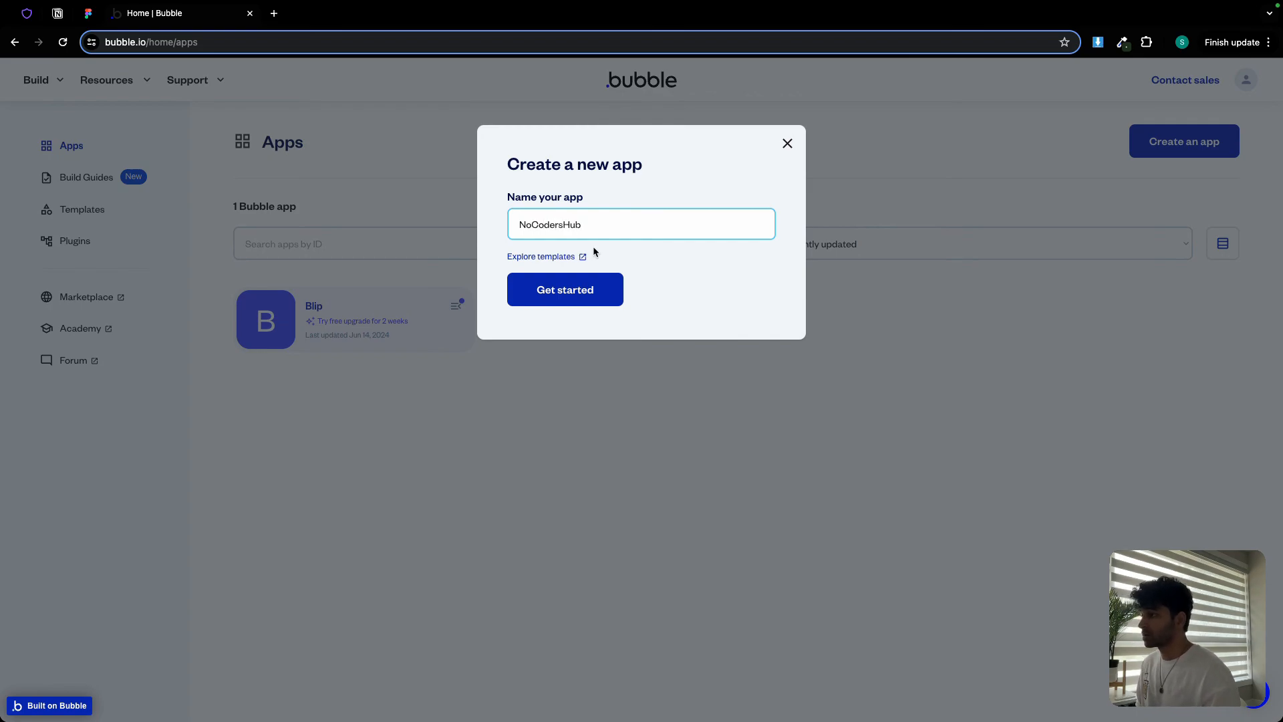
{"action": "left_click", "coordinate": [569, 295]}
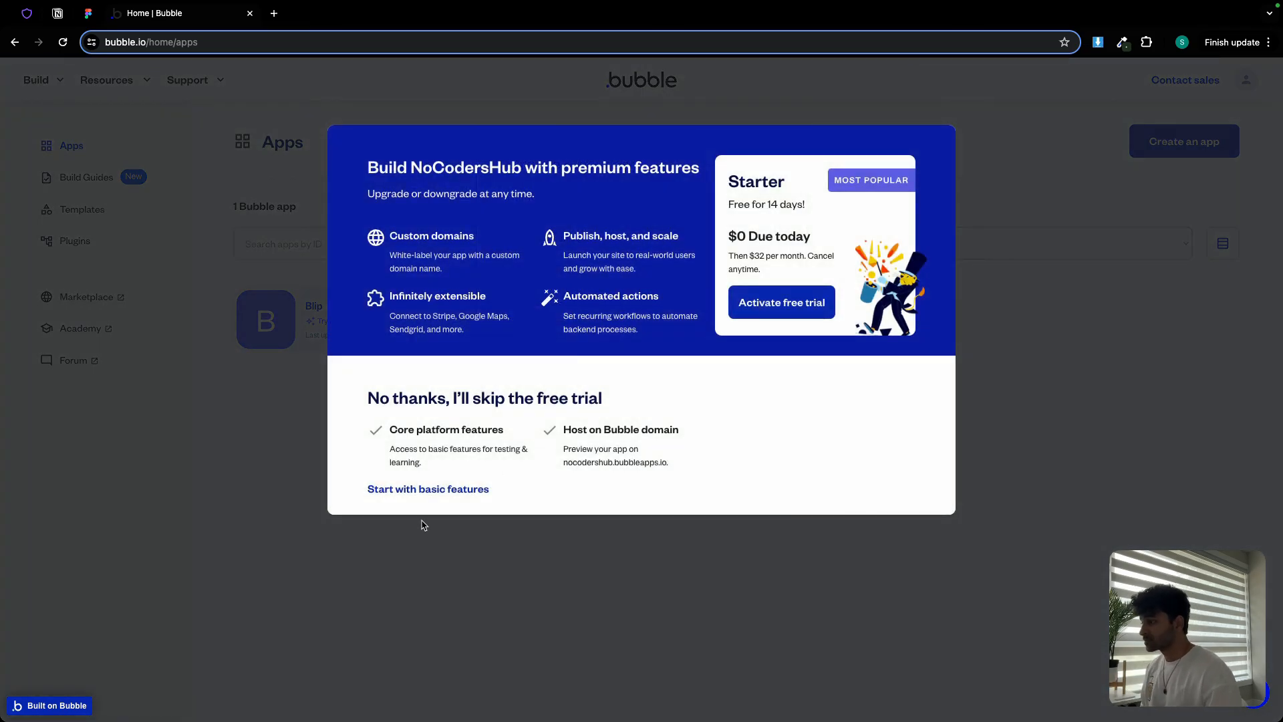
{"action": "left_click", "coordinate": [416, 490]}
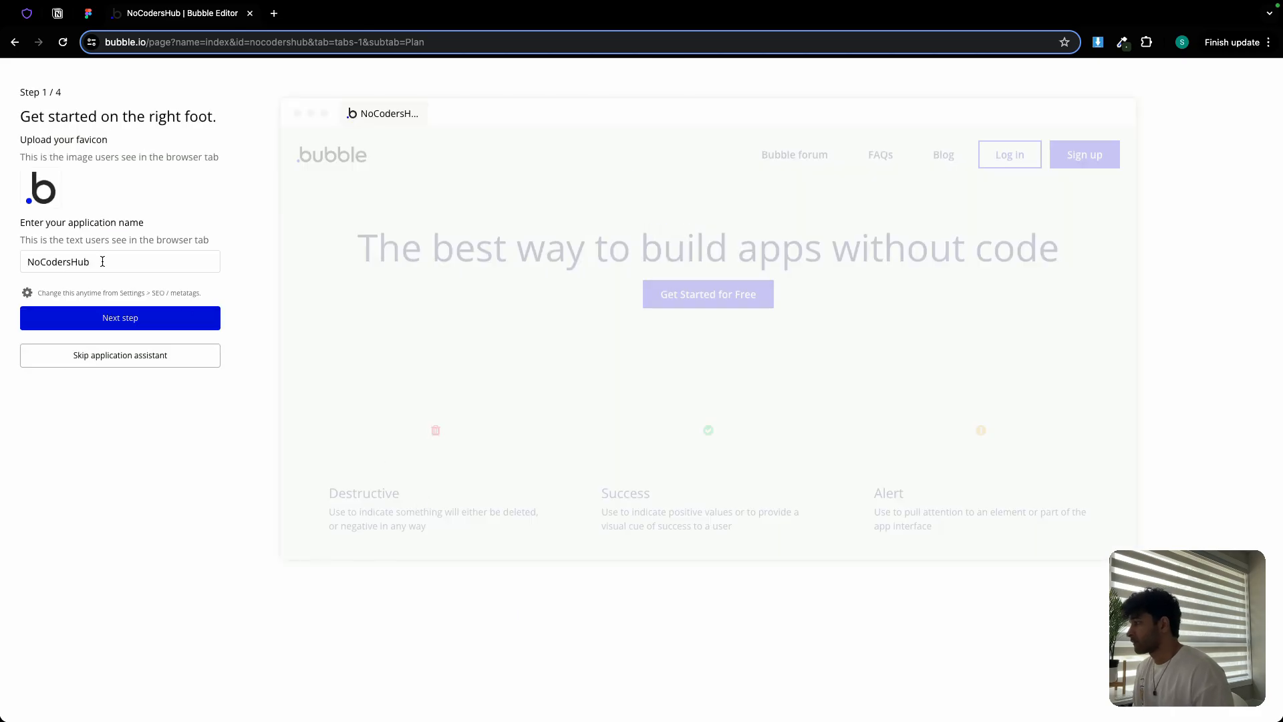
Keep the app name, set Inter as the default app font, and advance to colours
{"action": "left_click", "coordinate": [106, 312]}
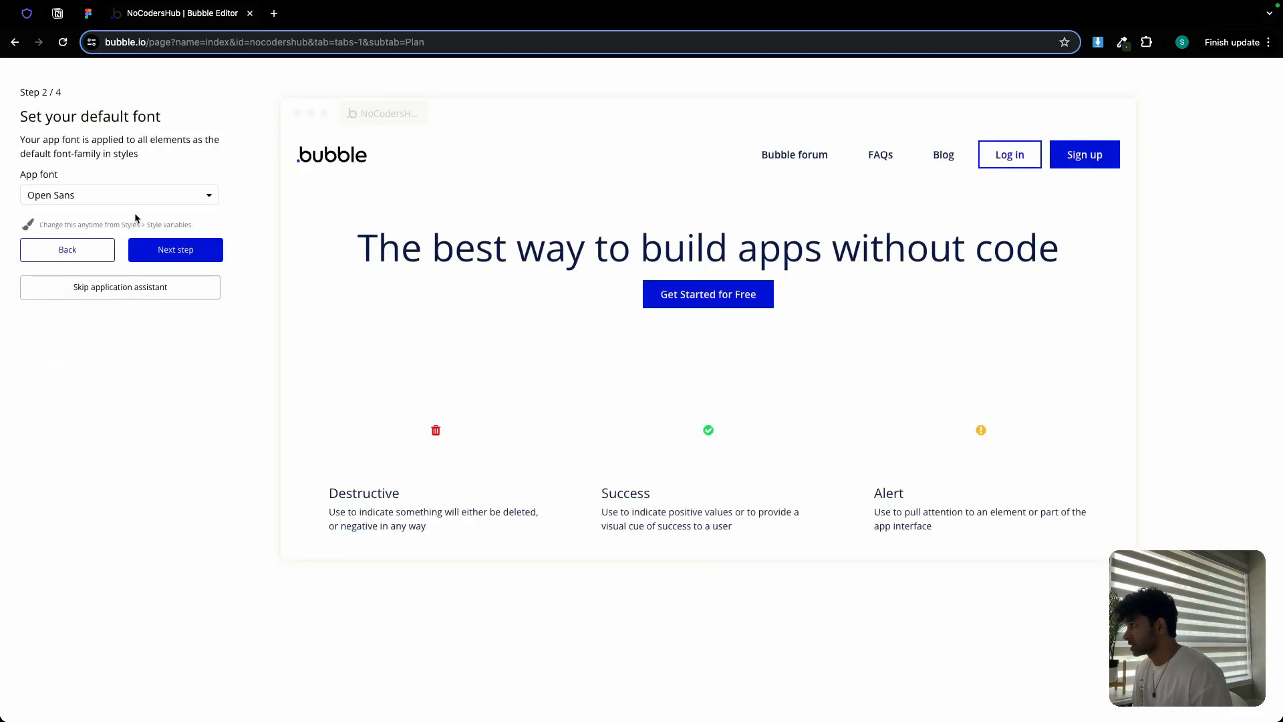
{"action": "left_click", "coordinate": [141, 196]}
{"action": "type", "text": "inter"}
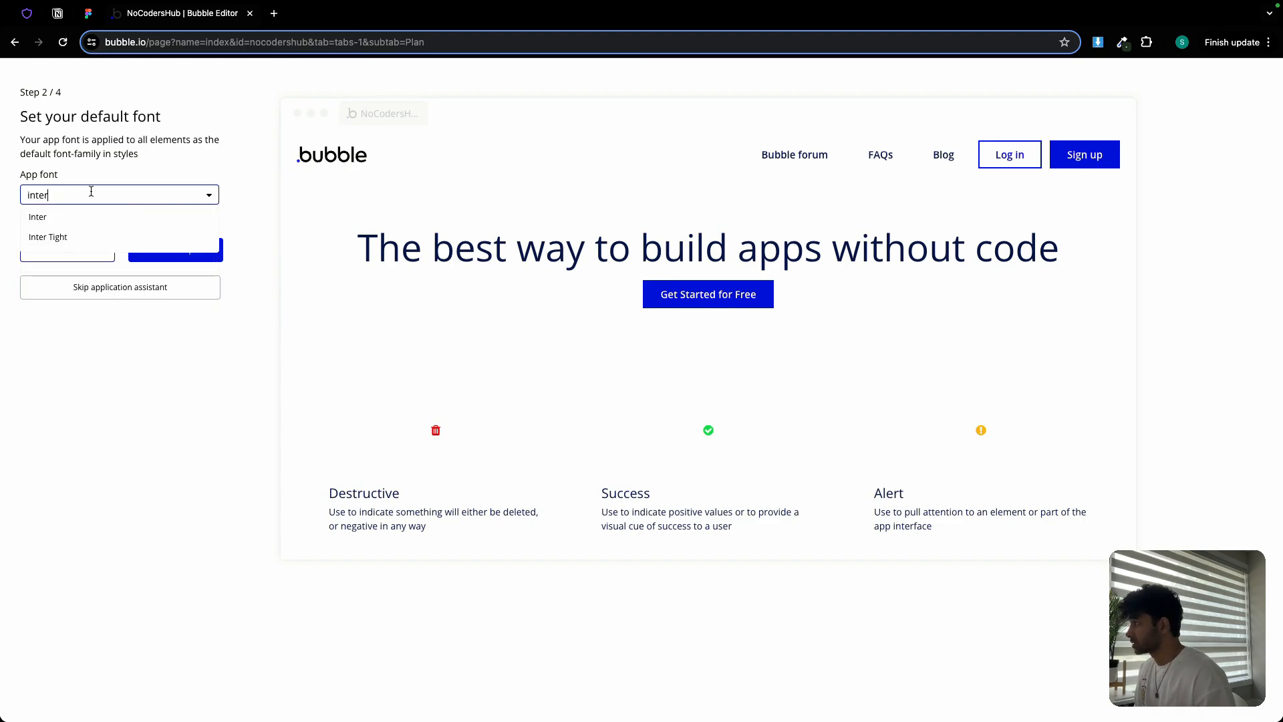
{"action": "left_click", "coordinate": [47, 218]}
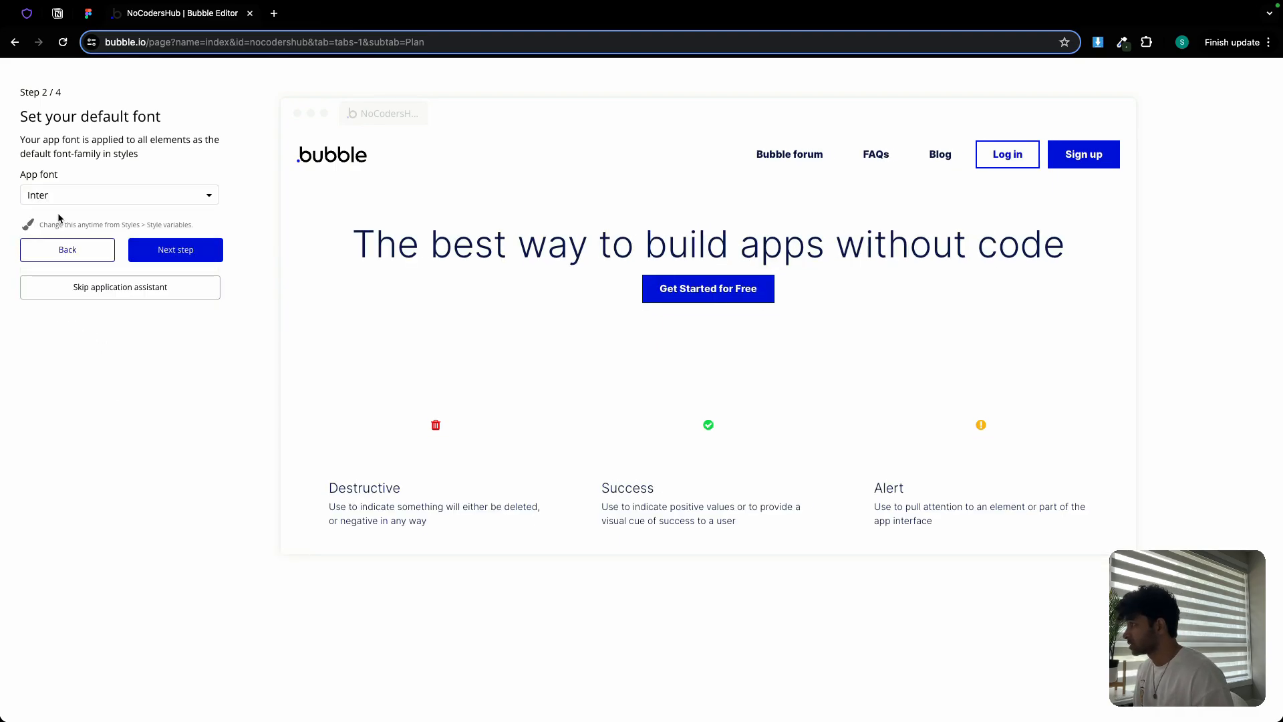
{"action": "left_click", "coordinate": [175, 250]}
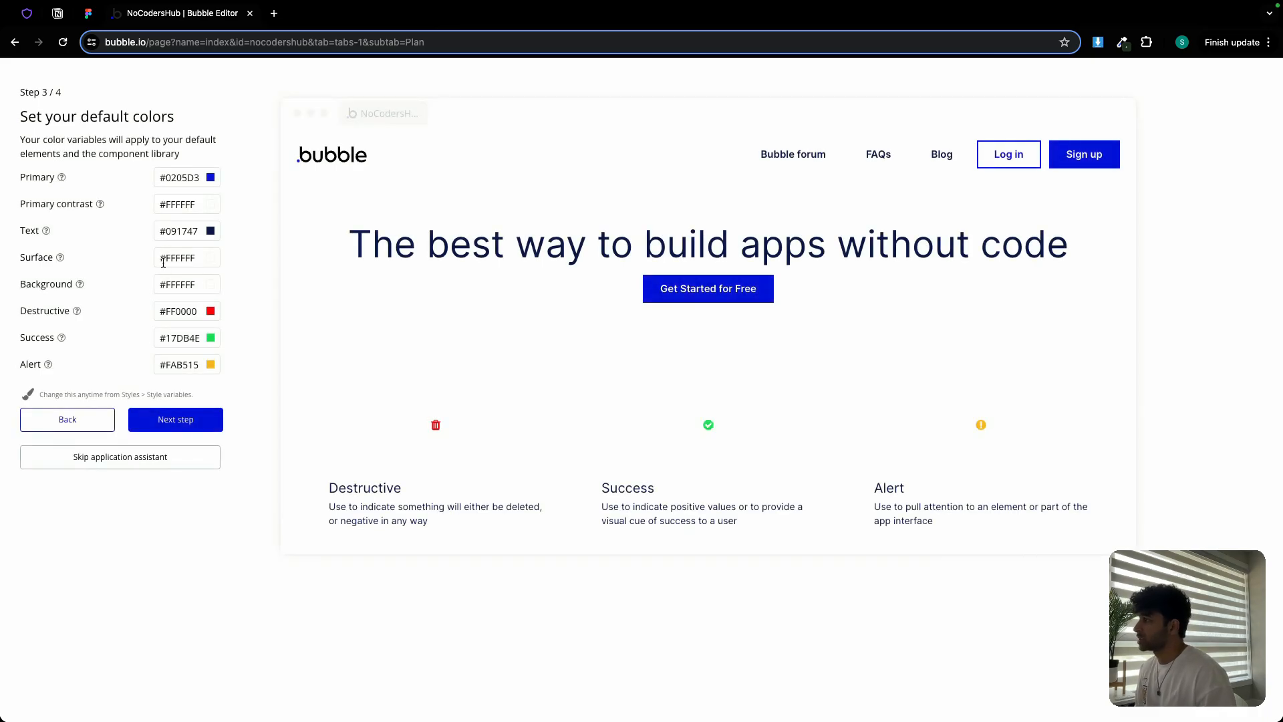
Copy #D24304 from the Figma palette and set it as the Primary colour
{"action": "left_click", "coordinate": [88, 13]}
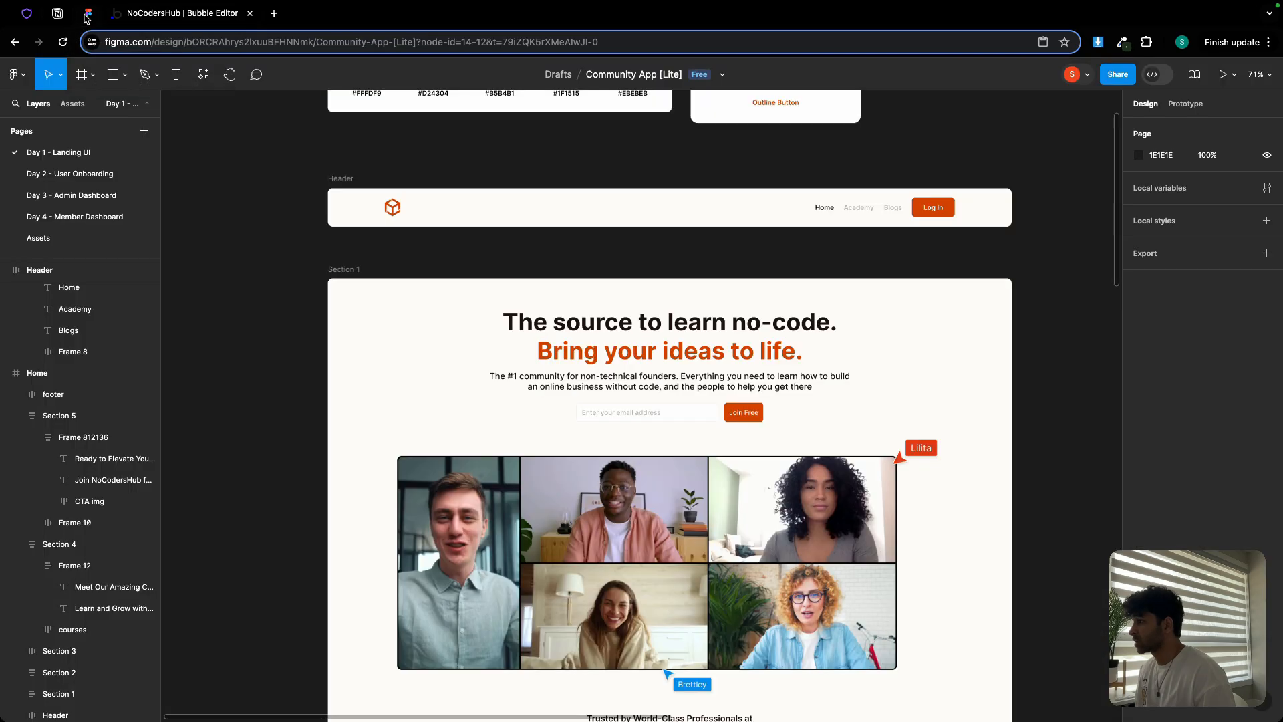
{"action": "scroll", "coordinate": [369, 237], "scroll_direction": "up", "scroll_amount": 1}
{"action": "scroll", "coordinate": [369, 237], "scroll_direction": "up", "scroll_amount": 5}
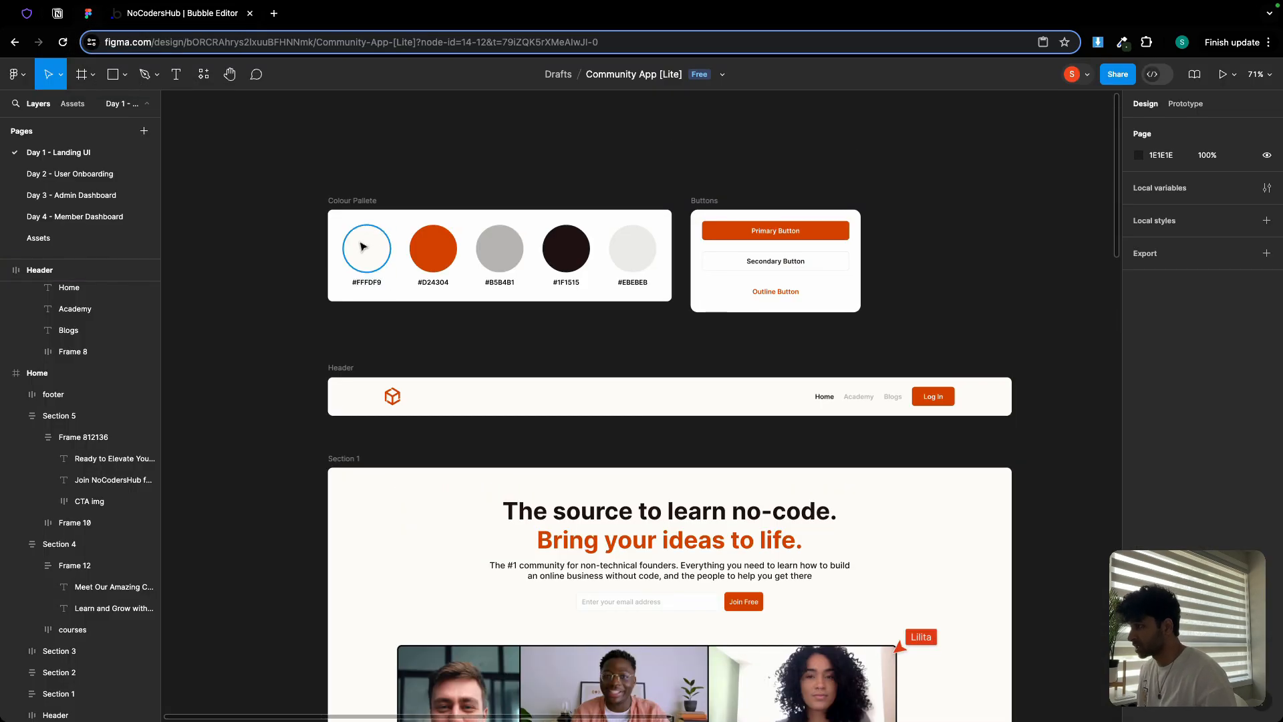
{"action": "scroll", "coordinate": [361, 247], "scroll_direction": "up", "scroll_amount": 5}
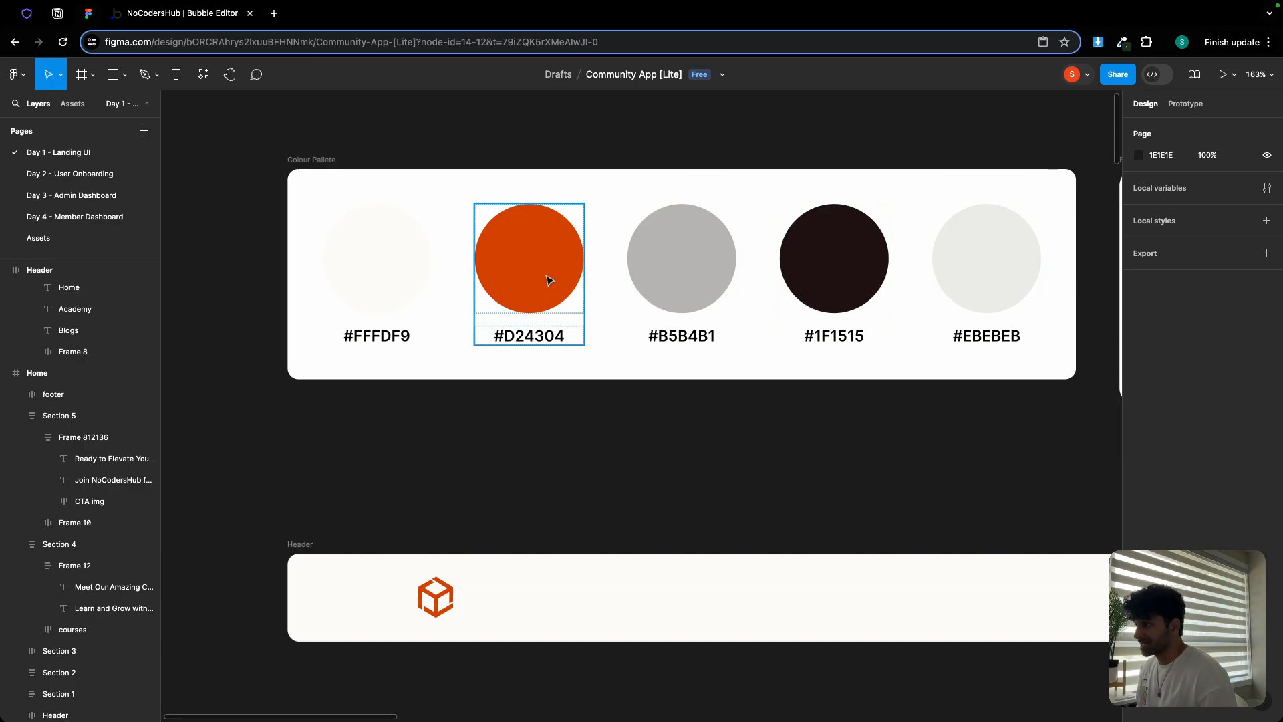
{"action": "double_click", "coordinate": [538, 338]}
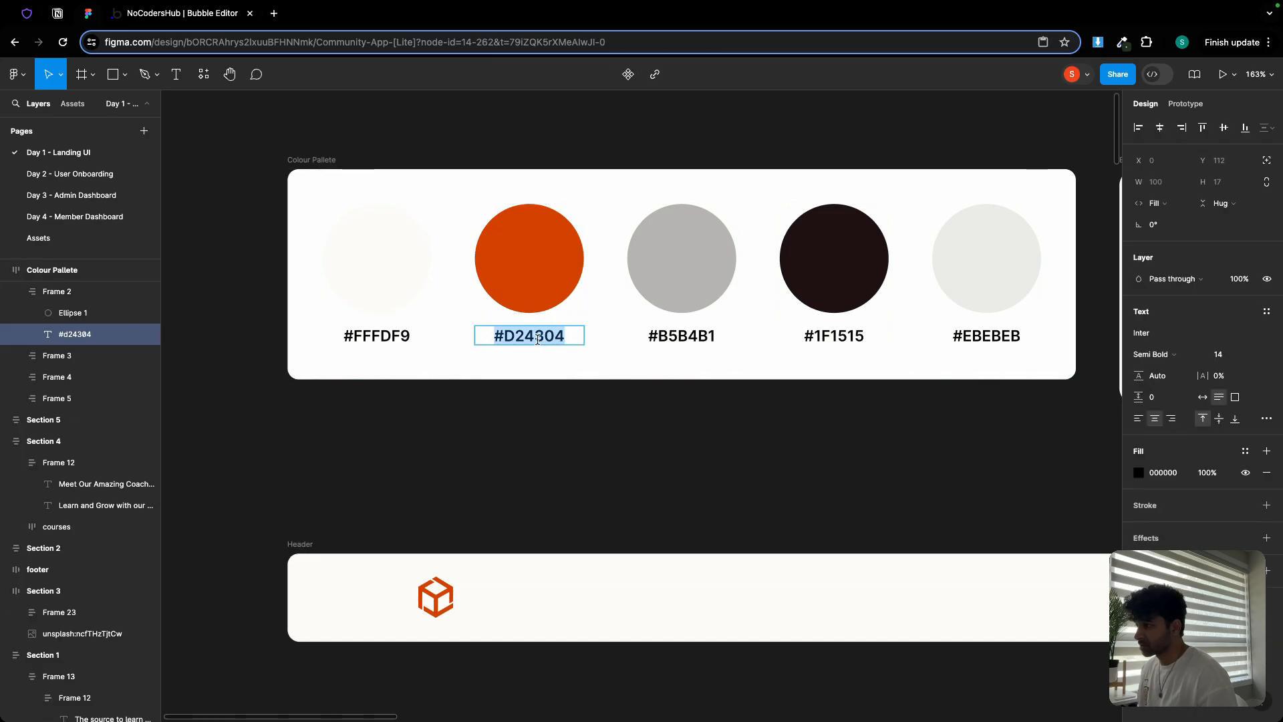
{"action": "left_click", "coordinate": [194, 15]}
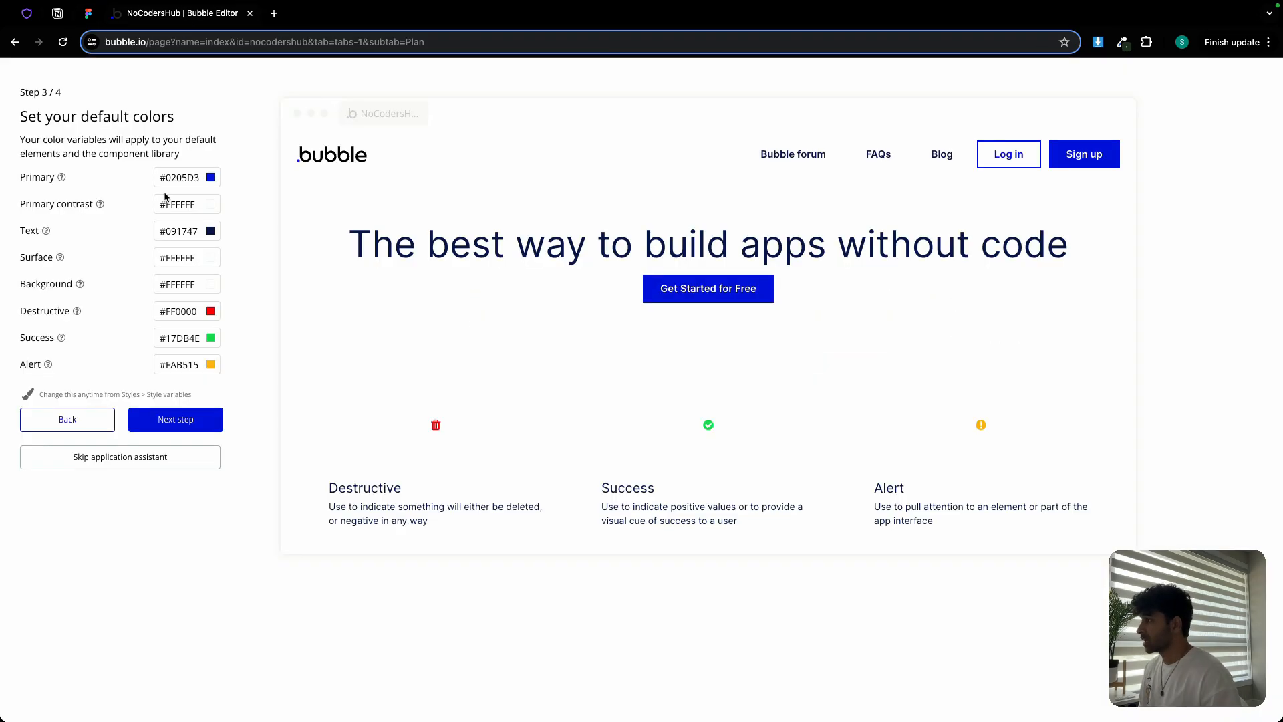
{"action": "left_click", "coordinate": [180, 181]}
{"action": "type", "text": "#d24304"}
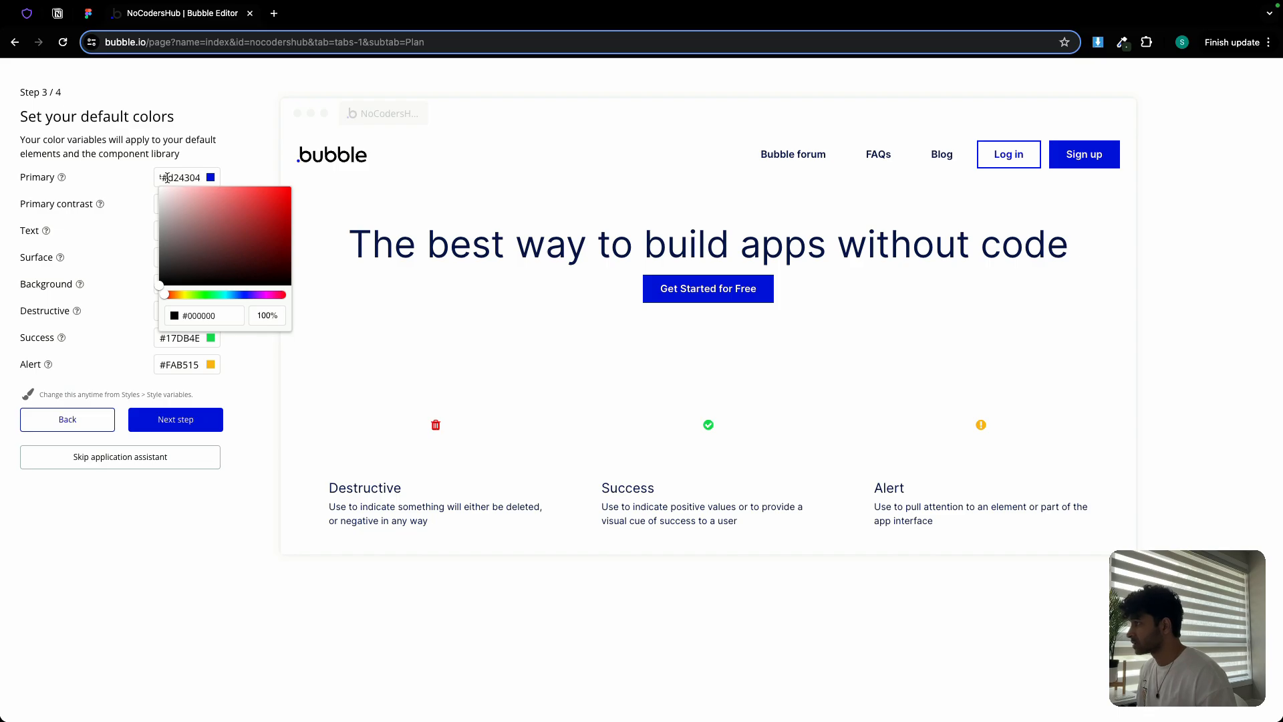
{"action": "triple_click", "coordinate": [167, 177]}
{"action": "key", "text": "Return"}
{"action": "left_click", "coordinate": [206, 156]}
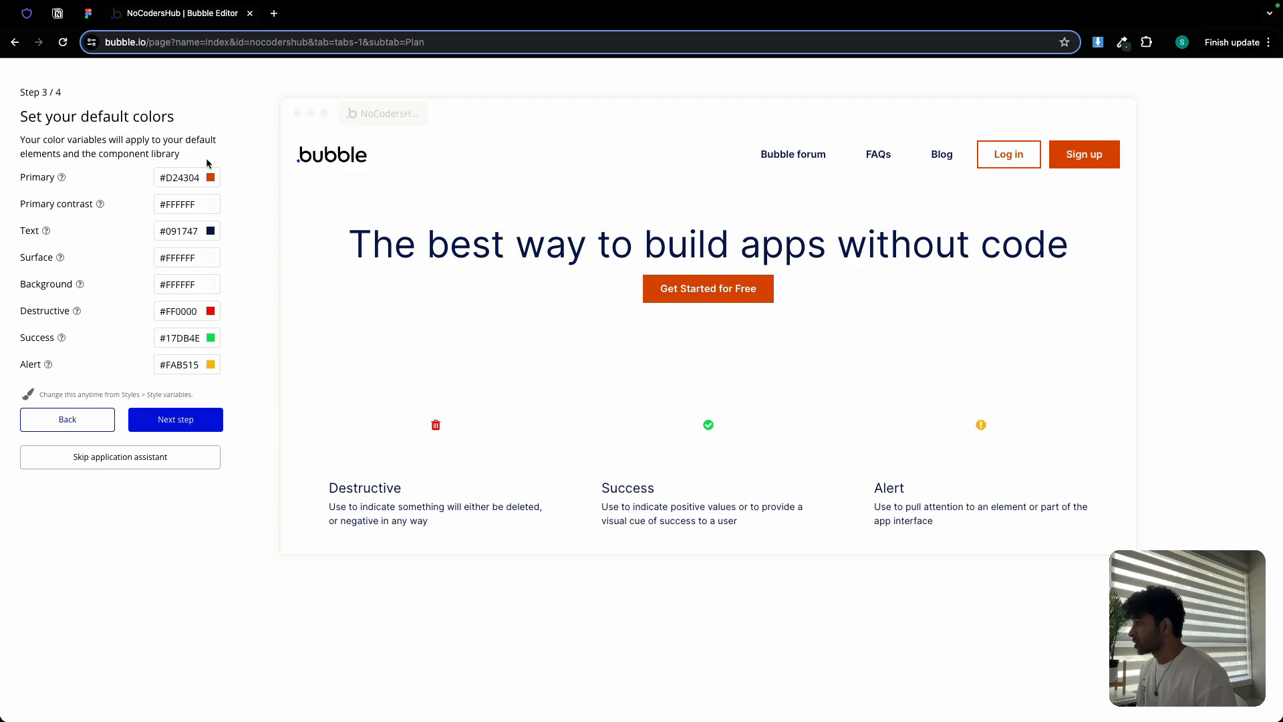
Set the Text colour to #1F1515 copied from Figma
{"action": "left_click", "coordinate": [87, 14]}
{"action": "scroll", "coordinate": [701, 411], "scroll_direction": "right", "scroll_amount": 2}
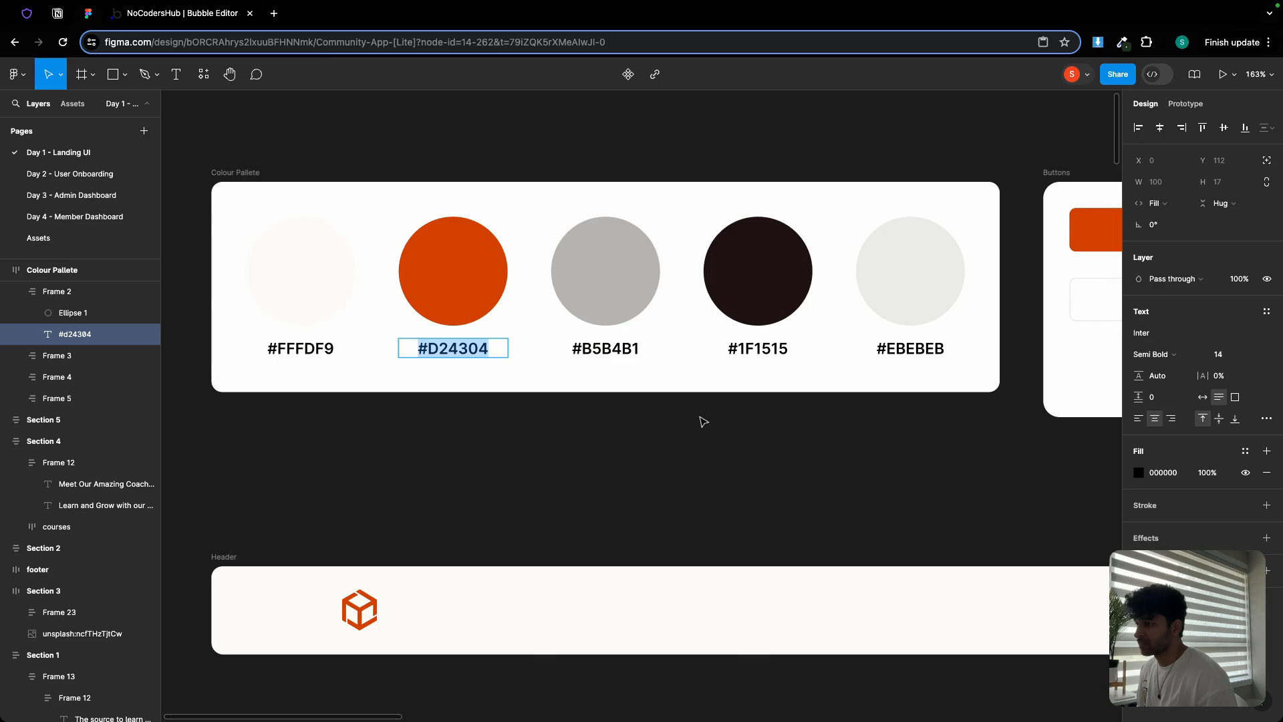
{"action": "double_click", "coordinate": [771, 348]}
{"action": "key", "text": "ctrl+c"}
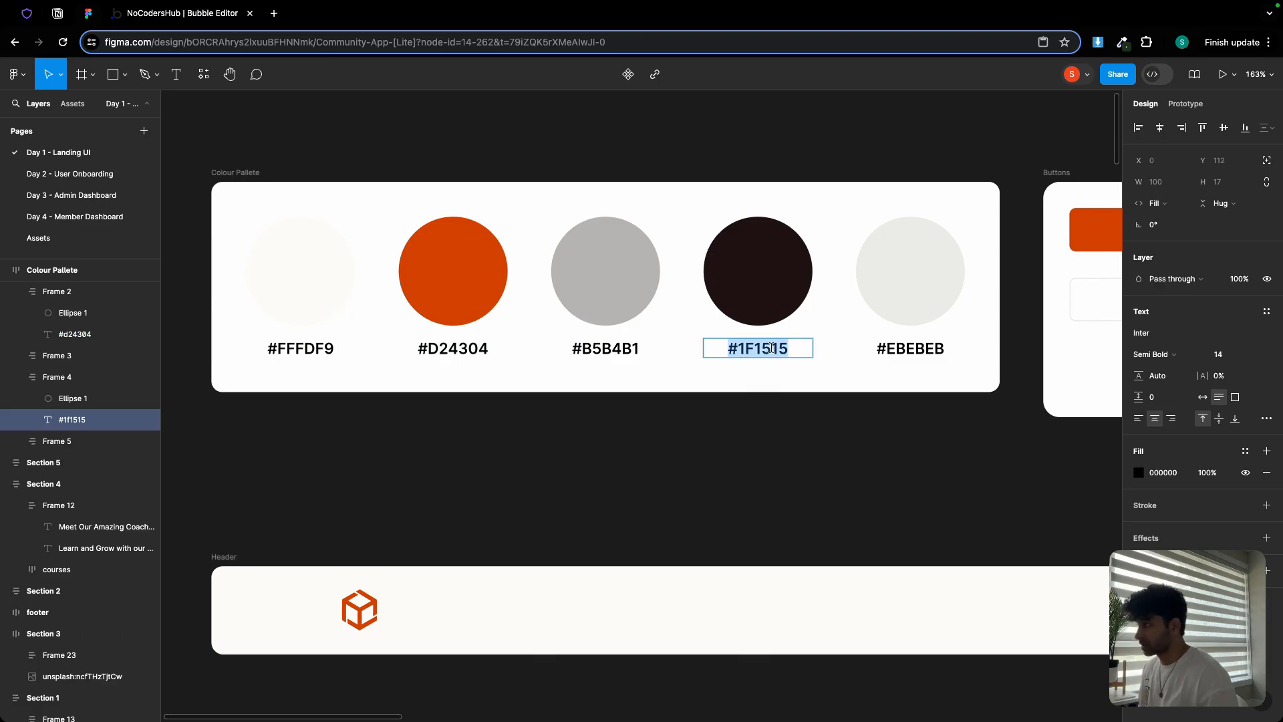
{"action": "left_click", "coordinate": [184, 14]}
{"action": "triple_click", "coordinate": [169, 230]}
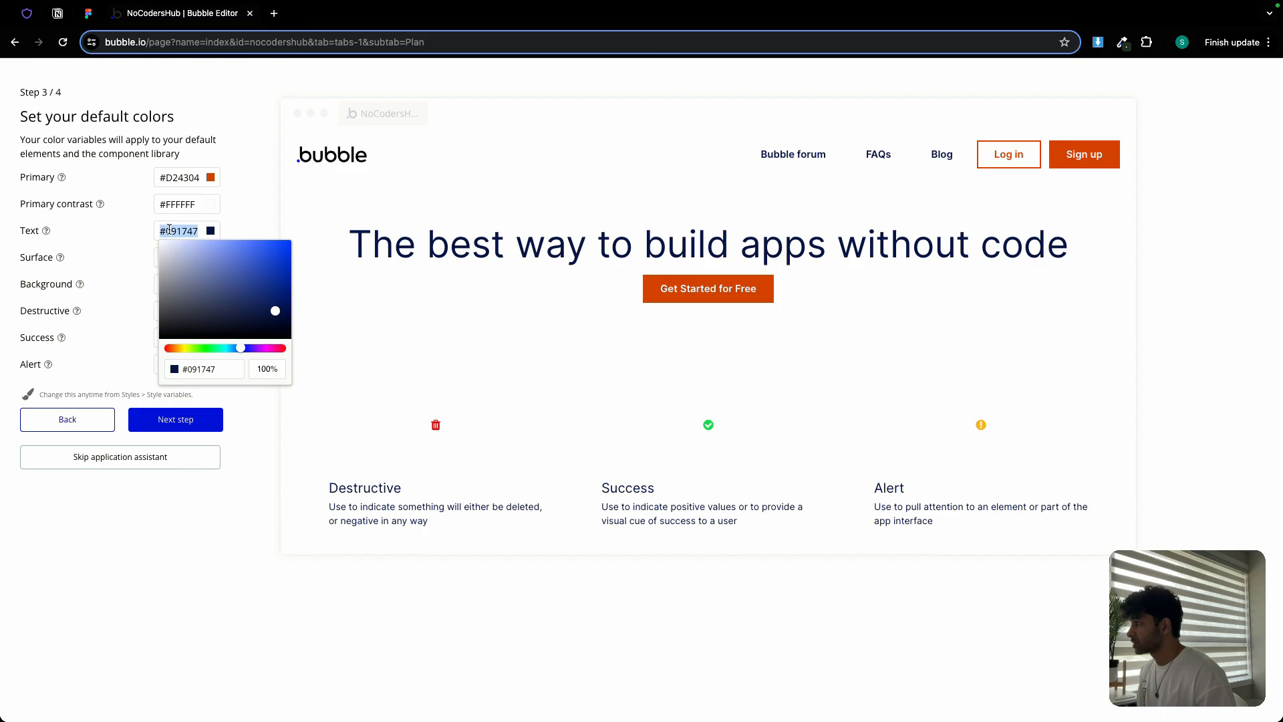
{"action": "key", "text": "ctrl+v"}
{"action": "left_click", "coordinate": [134, 239]}
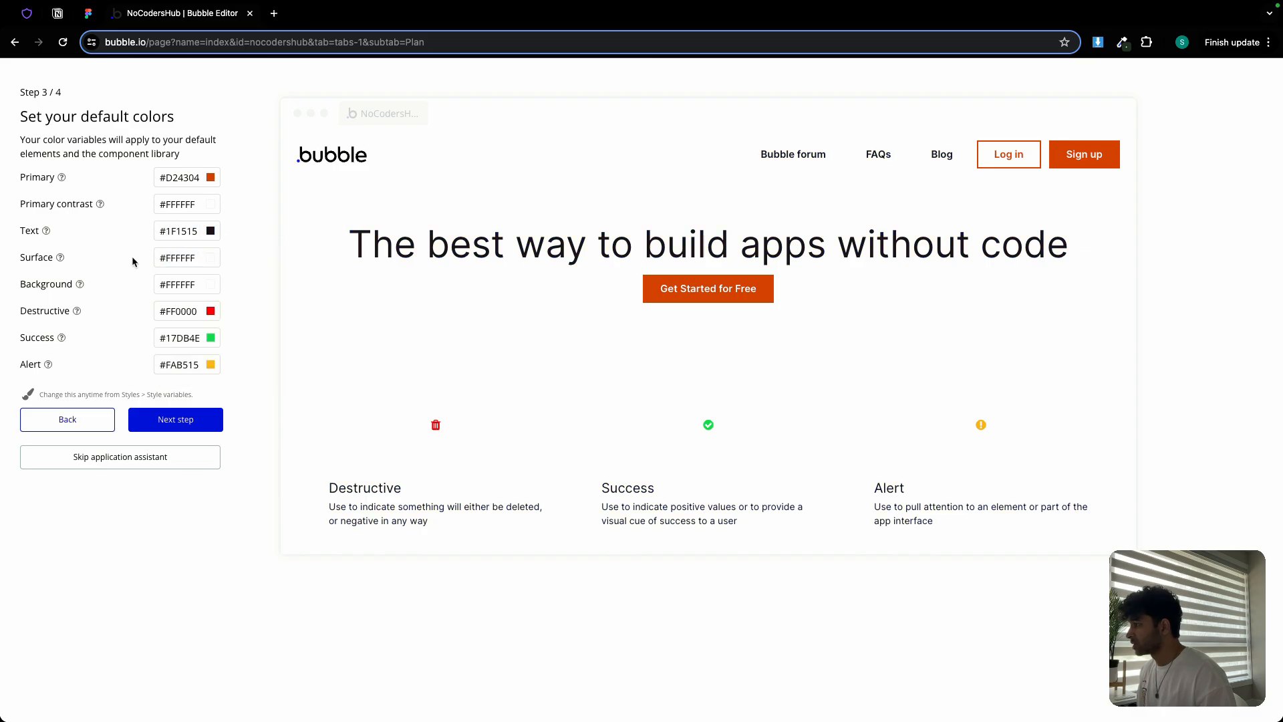
Set the Background colour to #FFFDF9 from Figma and continue to the plugins step
{"action": "left_click", "coordinate": [88, 14]}
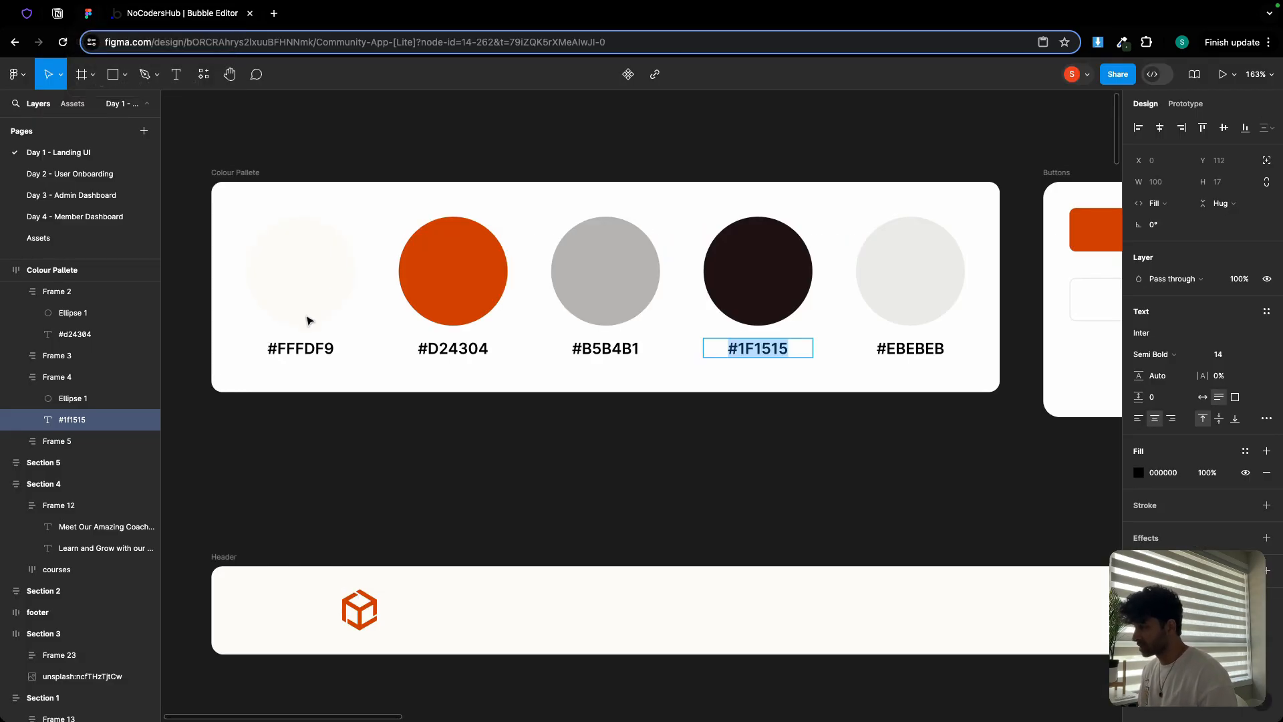
{"action": "double_click", "coordinate": [299, 341]}
{"action": "key", "text": "super+c"}
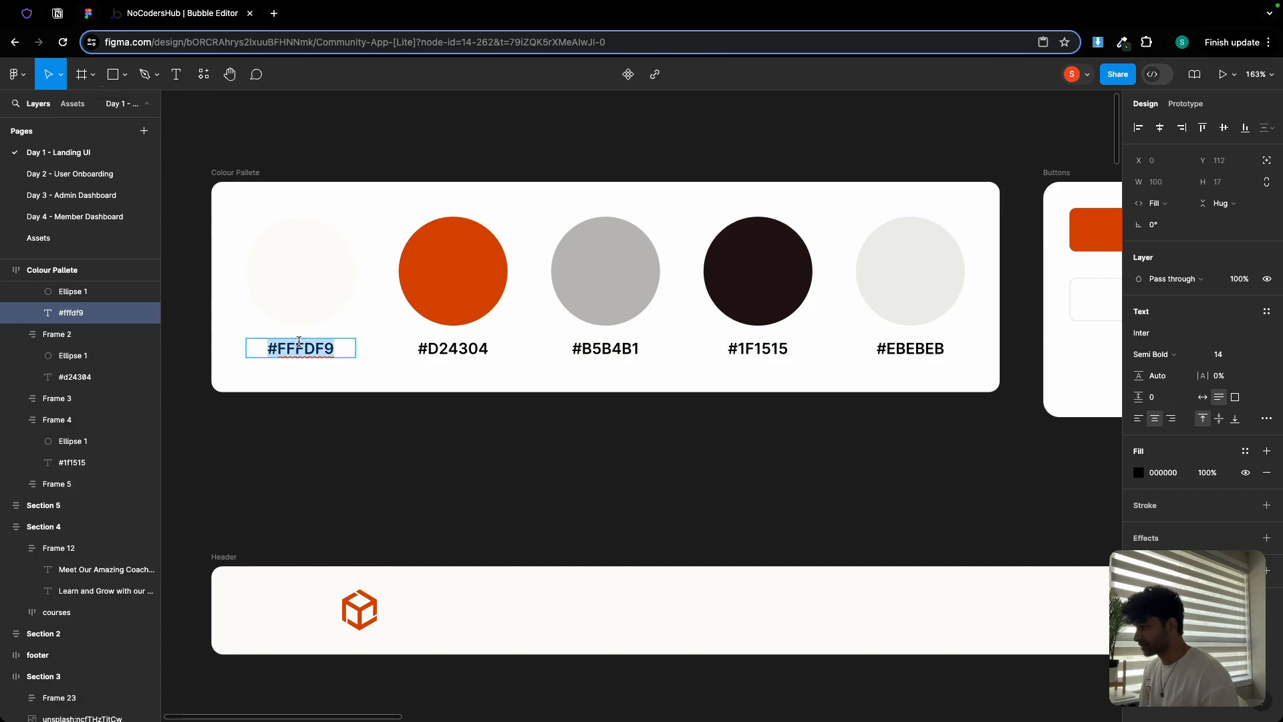
{"action": "left_click", "coordinate": [219, 18]}
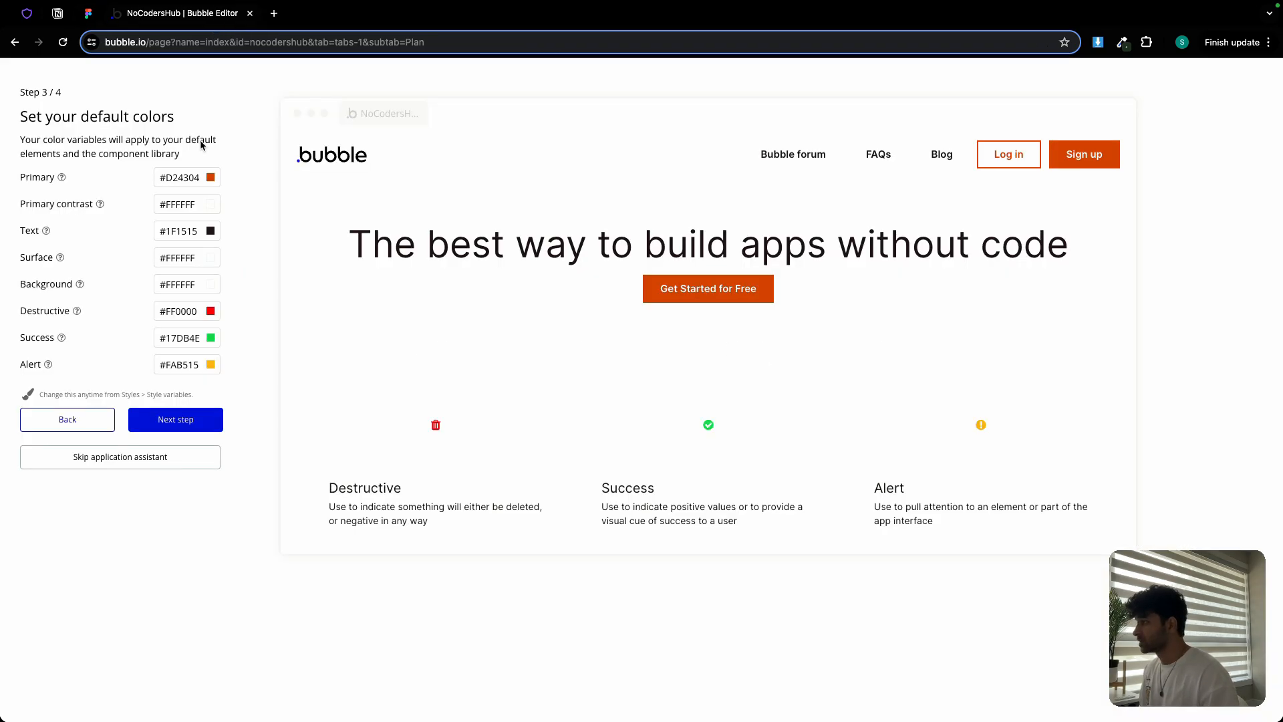
{"action": "left_click", "coordinate": [177, 259]}
{"action": "left_click", "coordinate": [123, 260]}
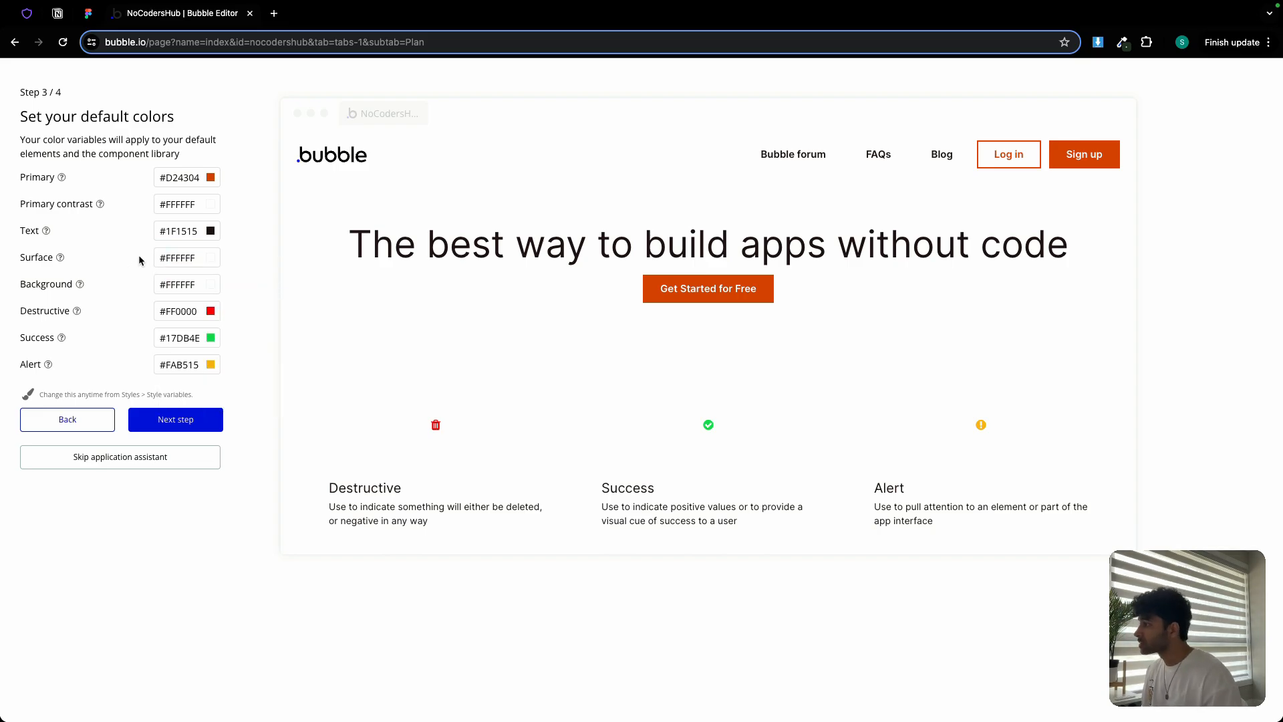
{"action": "left_click", "coordinate": [175, 285]}
{"action": "left_click", "coordinate": [210, 422]}
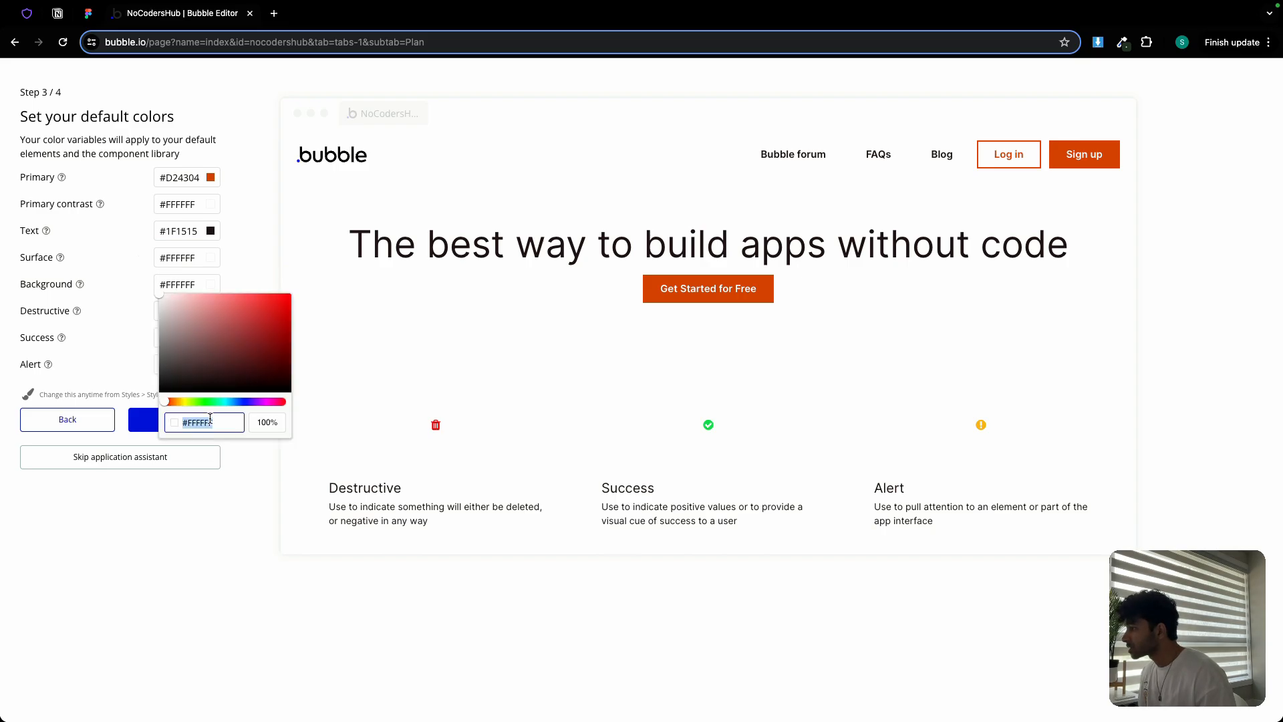
{"action": "key", "text": "super+v"}
{"action": "left_click", "coordinate": [130, 357]}
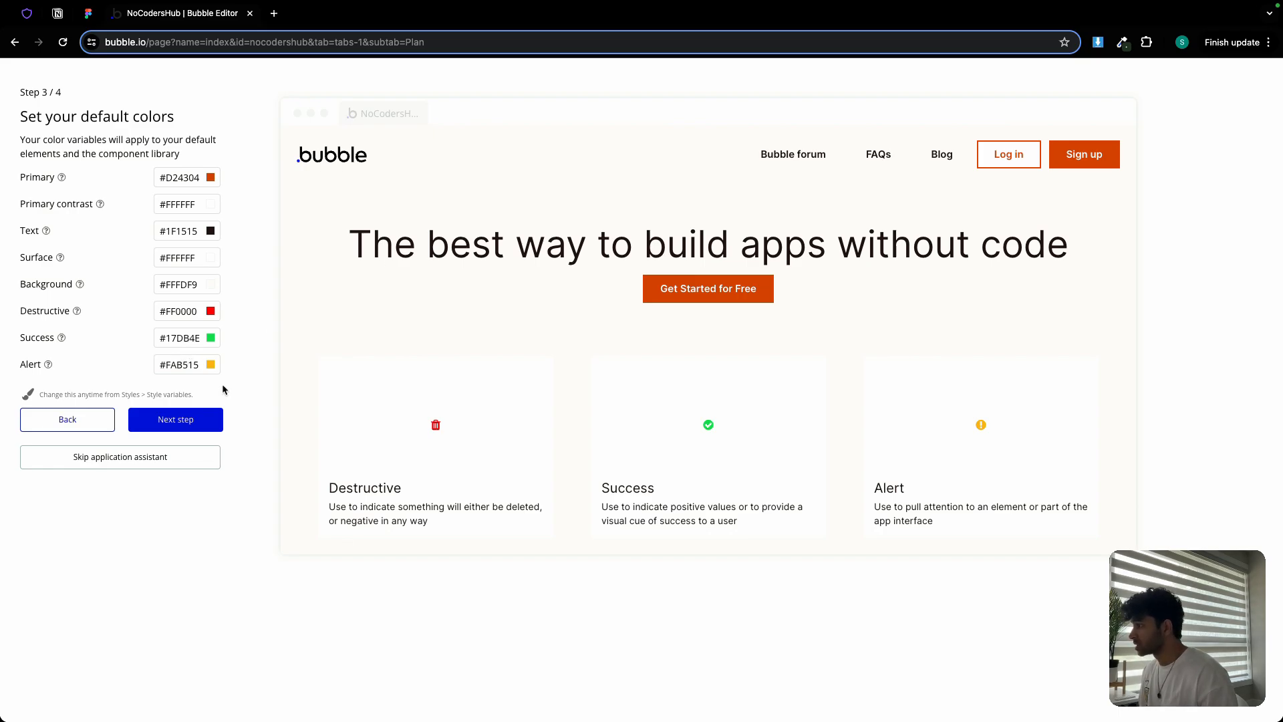
{"action": "left_click", "coordinate": [200, 422]}
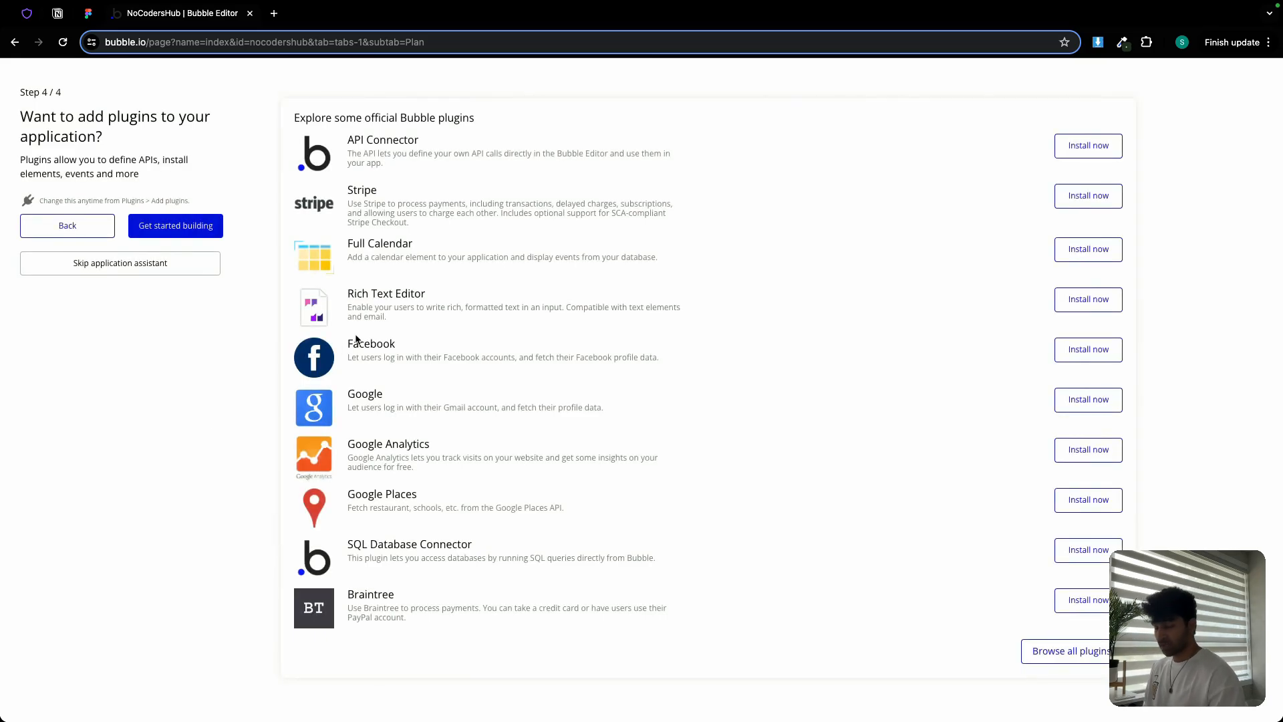
Finish setup, open the Style variables list, and copy the #B5B4B1 grey from Figma
{"action": "left_click", "coordinate": [187, 228]}
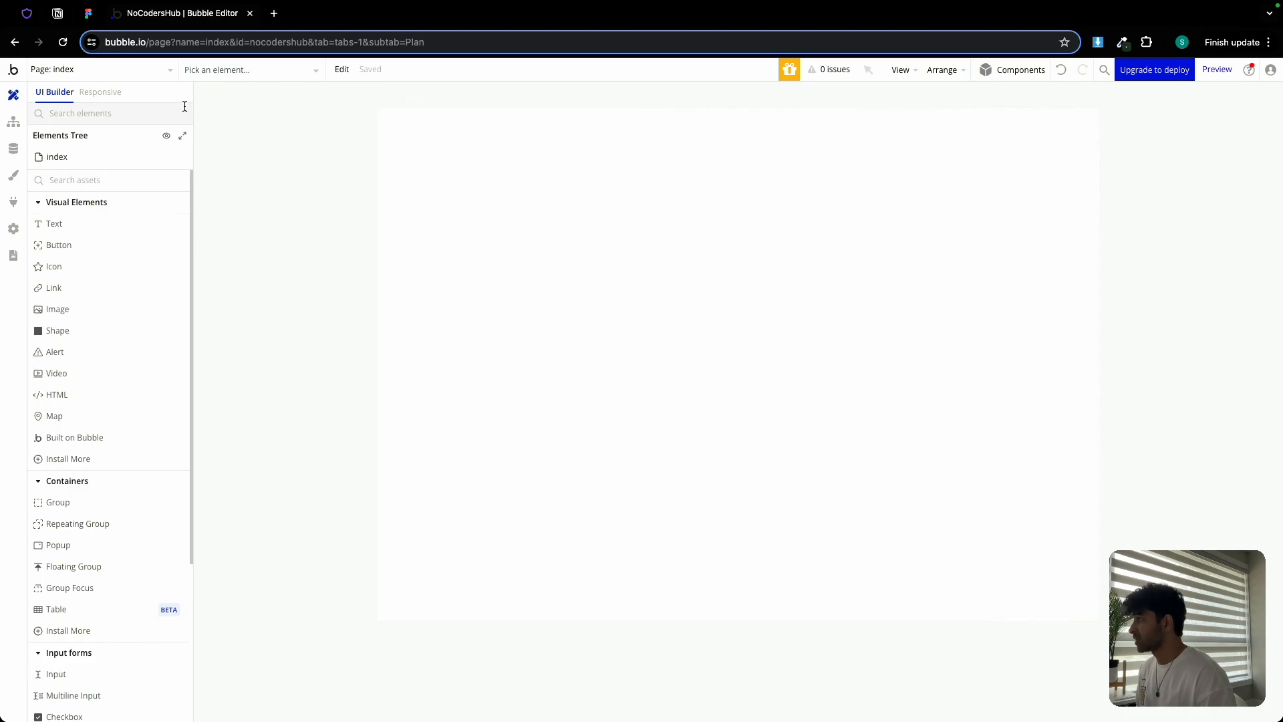
{"action": "left_click", "coordinate": [13, 176]}
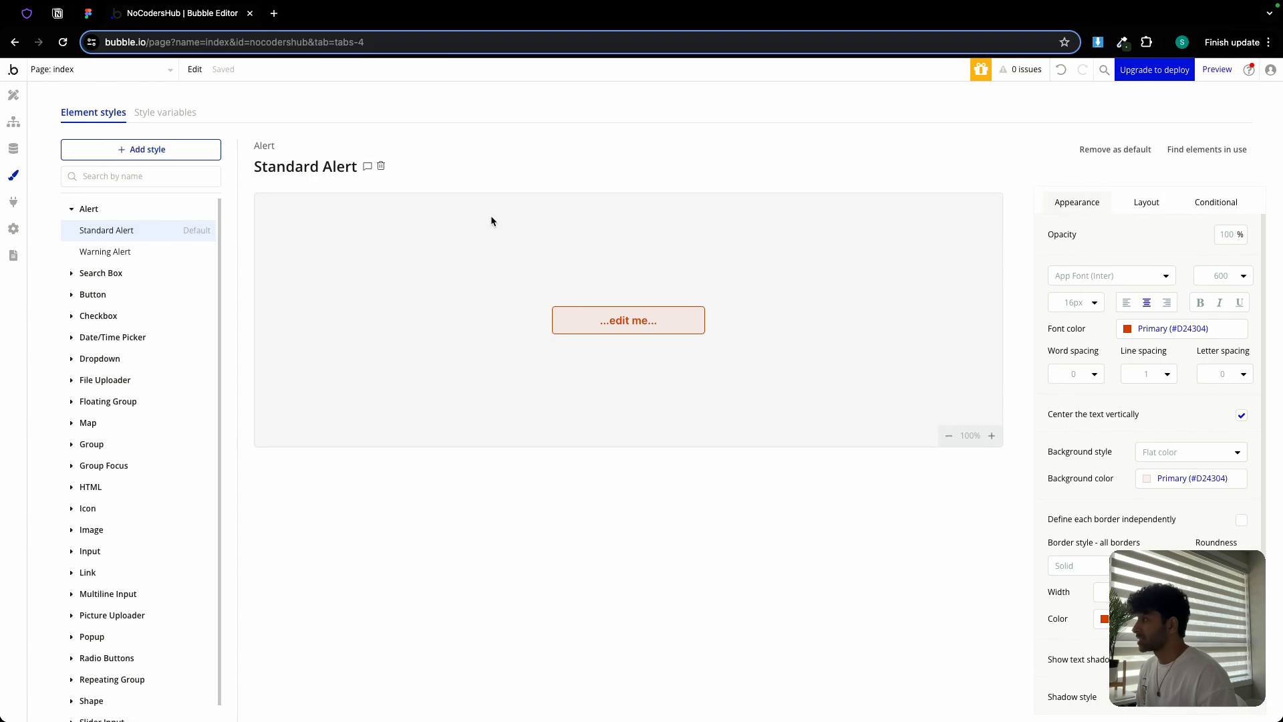
{"action": "left_click", "coordinate": [183, 114]}
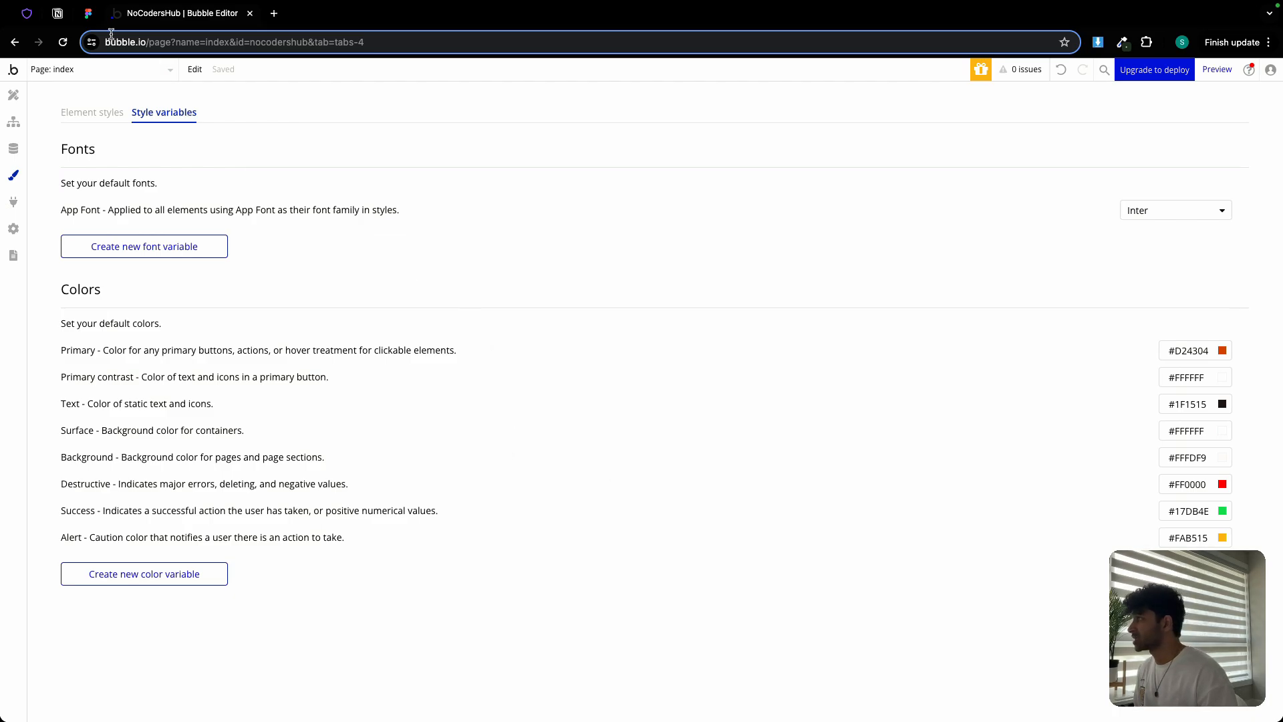
{"action": "left_click", "coordinate": [88, 13]}
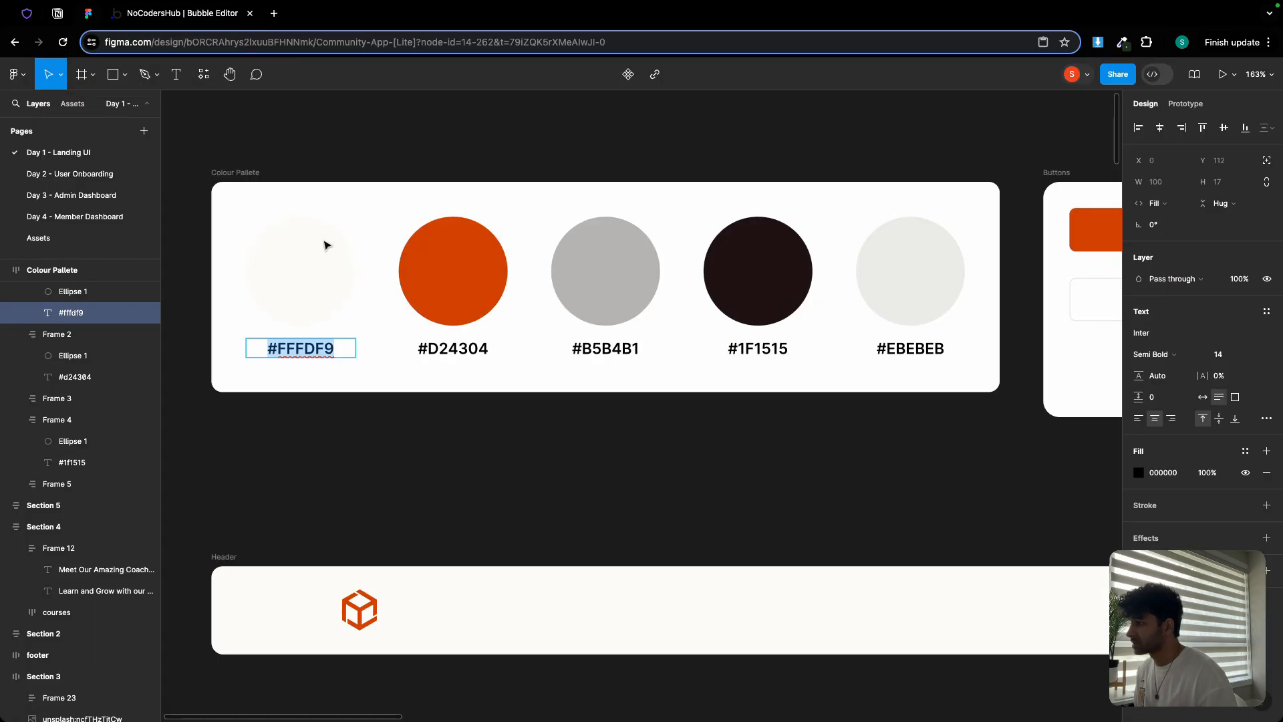
{"action": "double_click", "coordinate": [624, 348]}
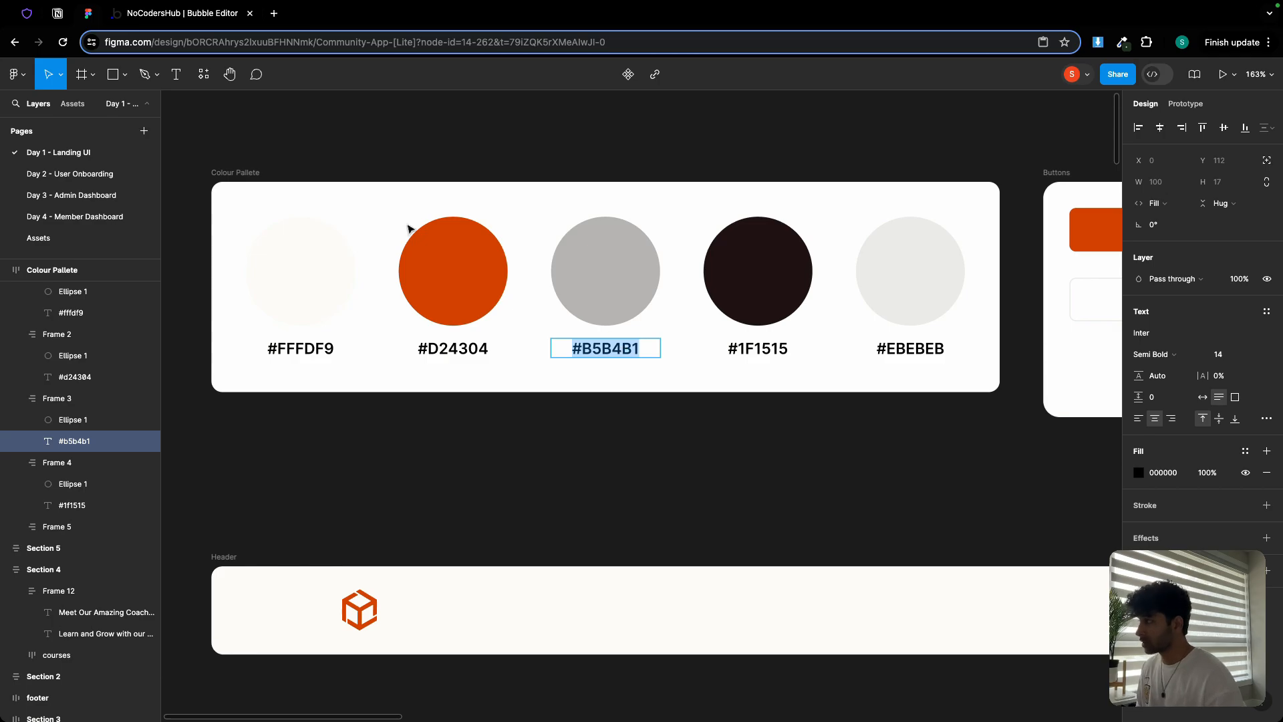
{"action": "left_click", "coordinate": [166, 16]}
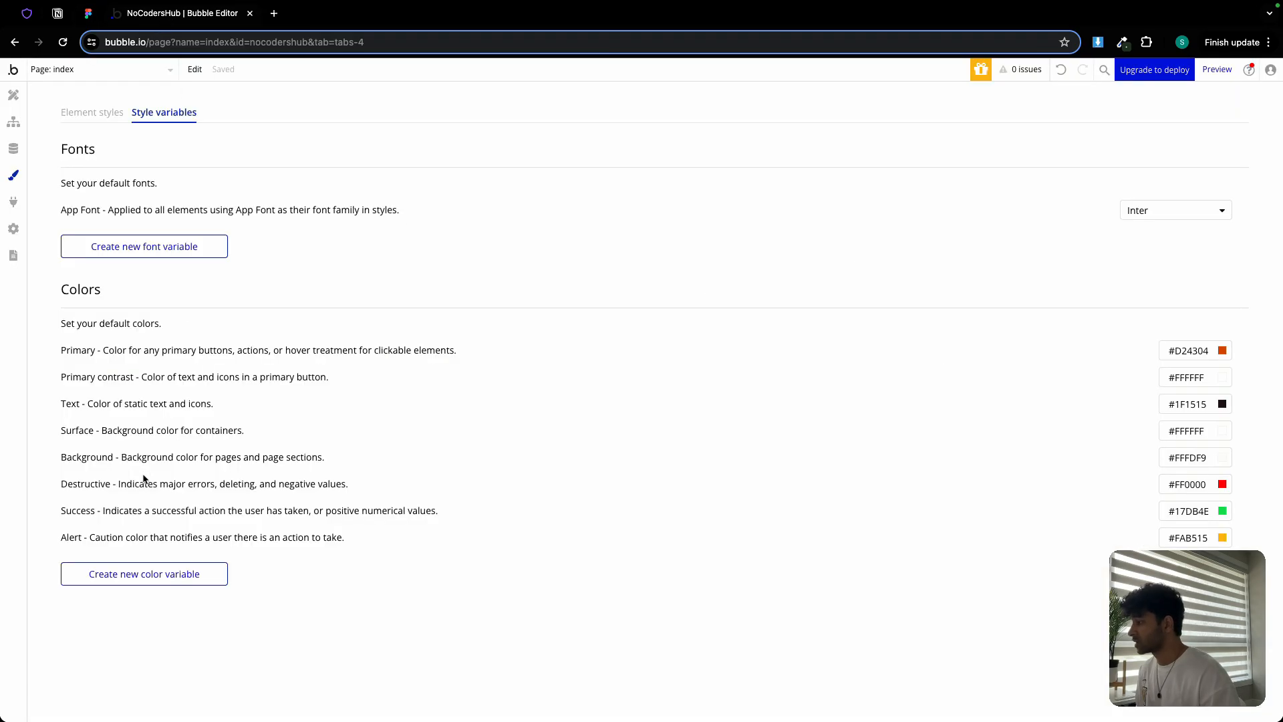
Create a colour variable named Secondary Text with description 'Dark grey'
{"action": "left_click", "coordinate": [170, 582]}
{"action": "left_click", "coordinate": [661, 175]}
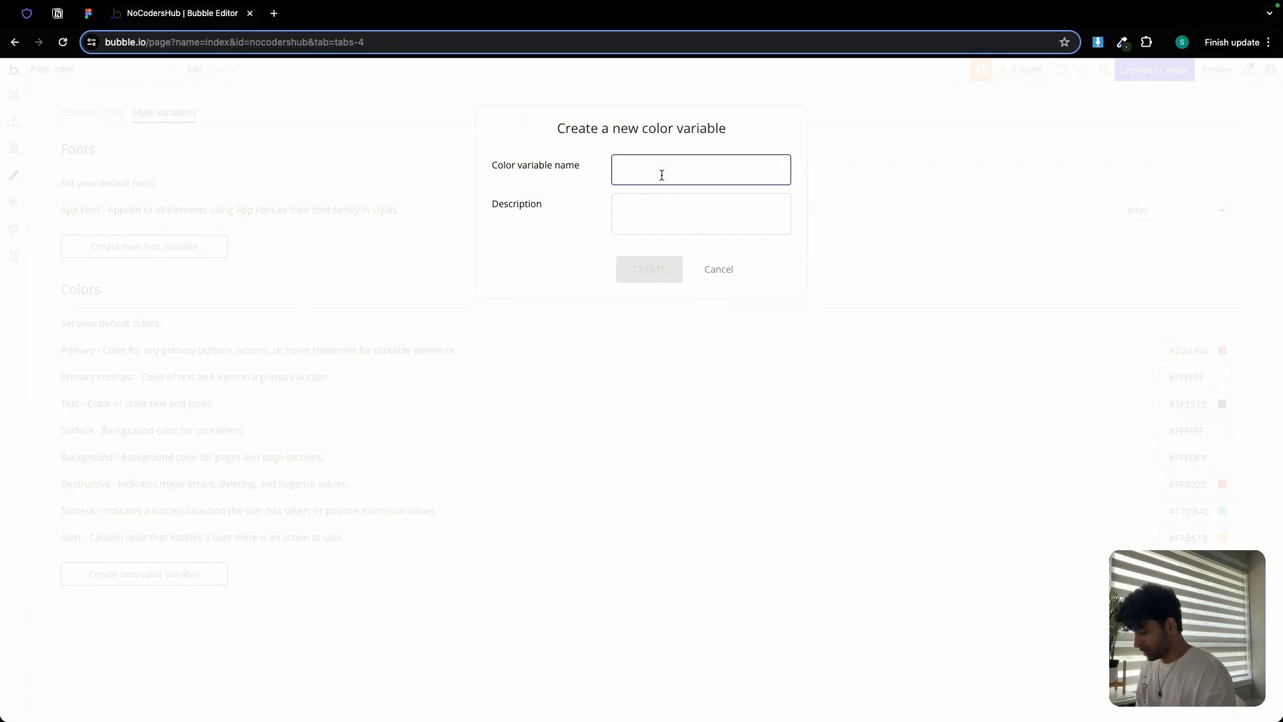
{"action": "type", "text": "Secondary"}
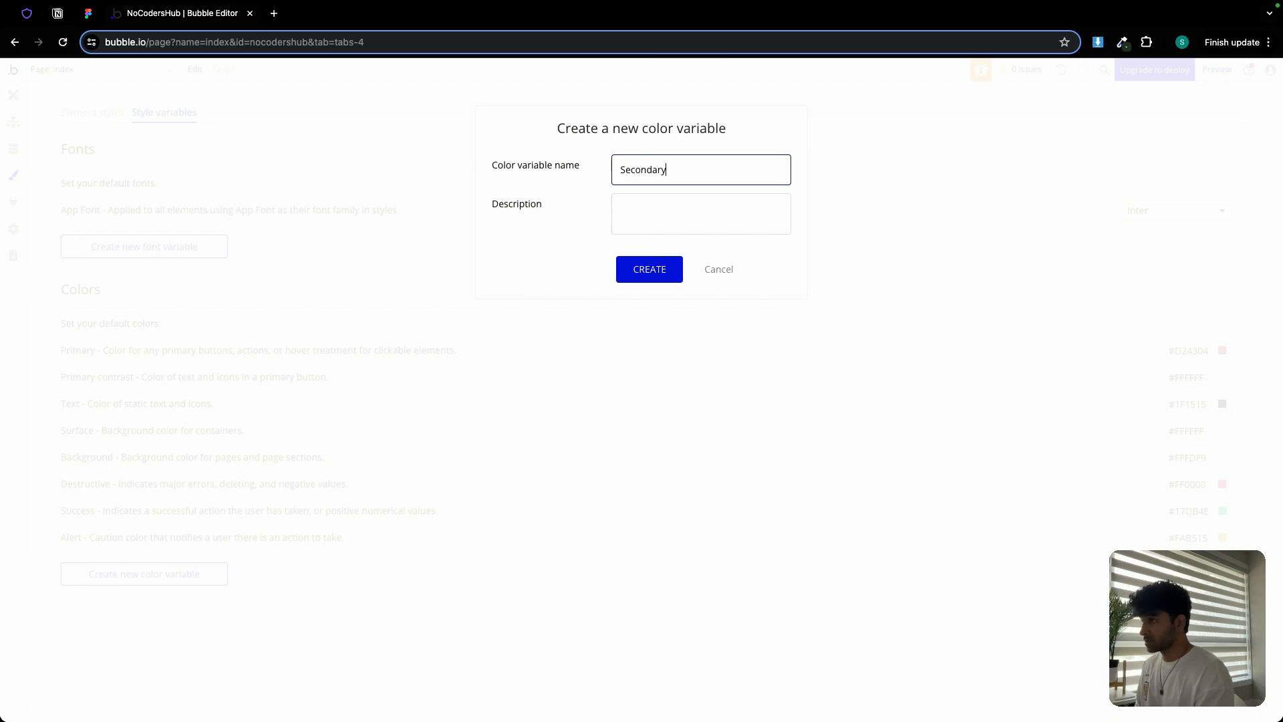
{"action": "type", "text": " Te"}
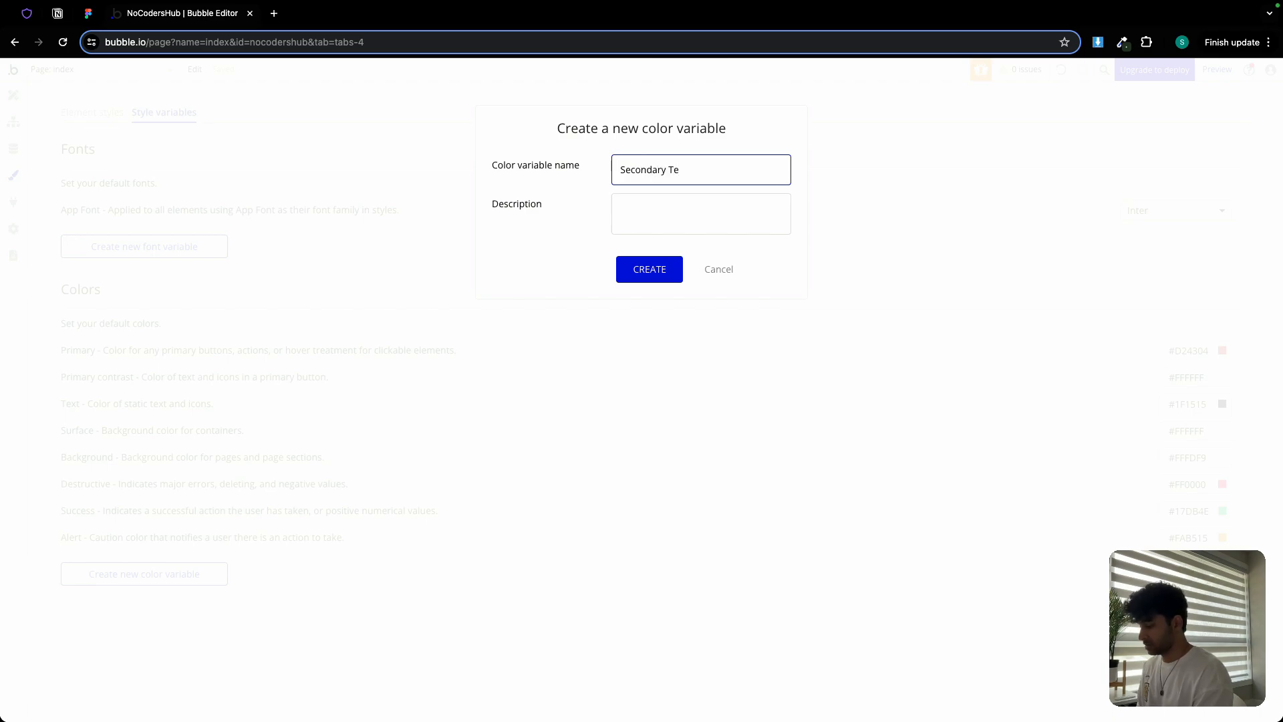
{"action": "type", "text": "xt"}
{"action": "left_click", "coordinate": [676, 198]}
{"action": "type", "text": "Dar"}
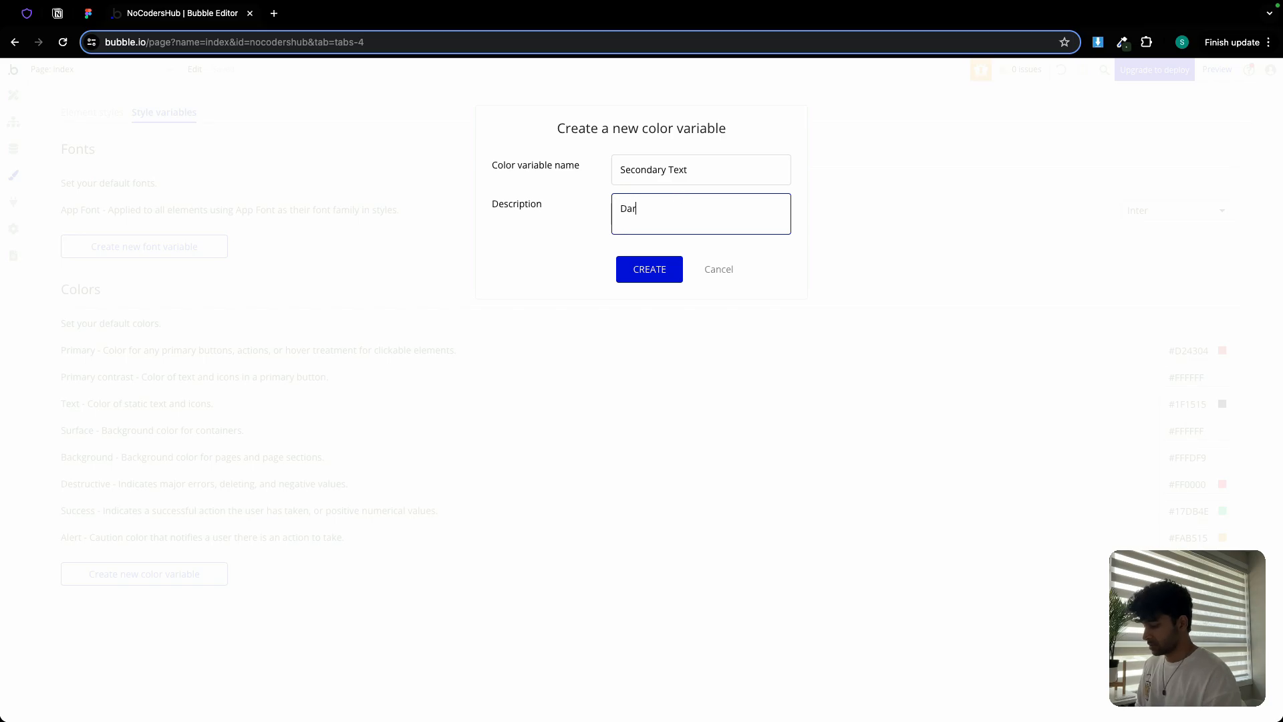
{"action": "type", "text": "k grey"}
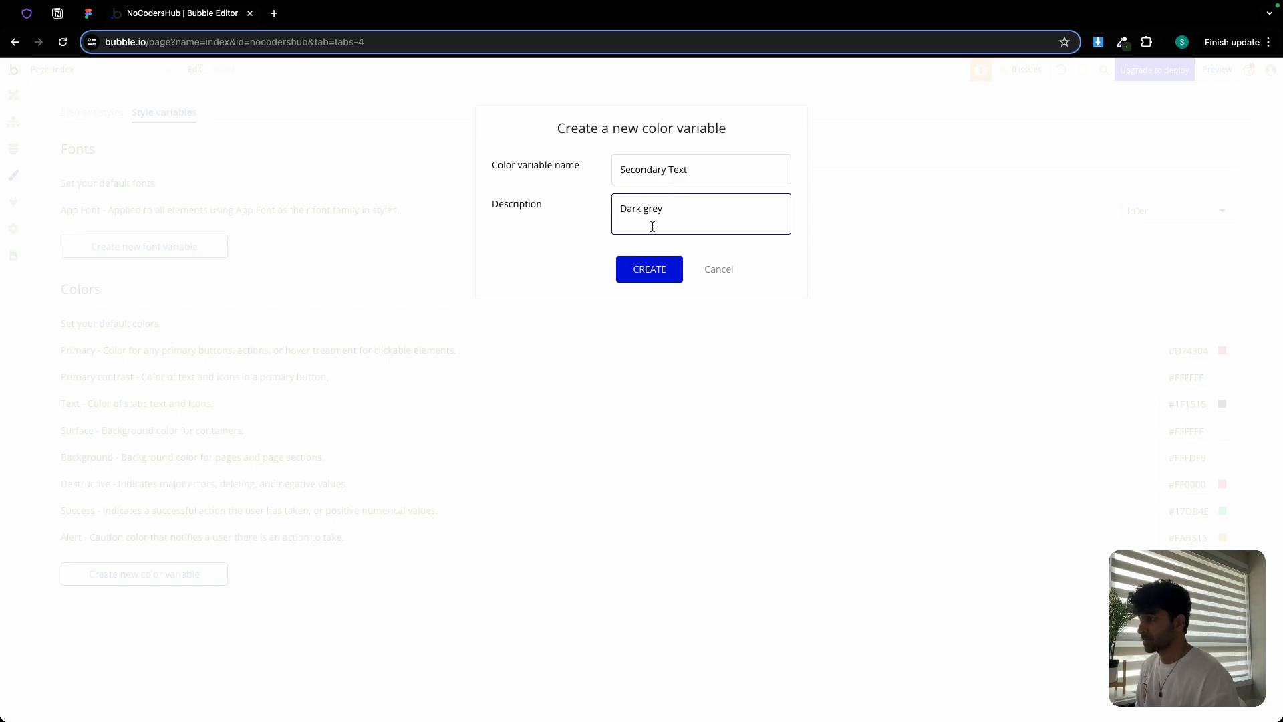
{"action": "left_click", "coordinate": [649, 268]}
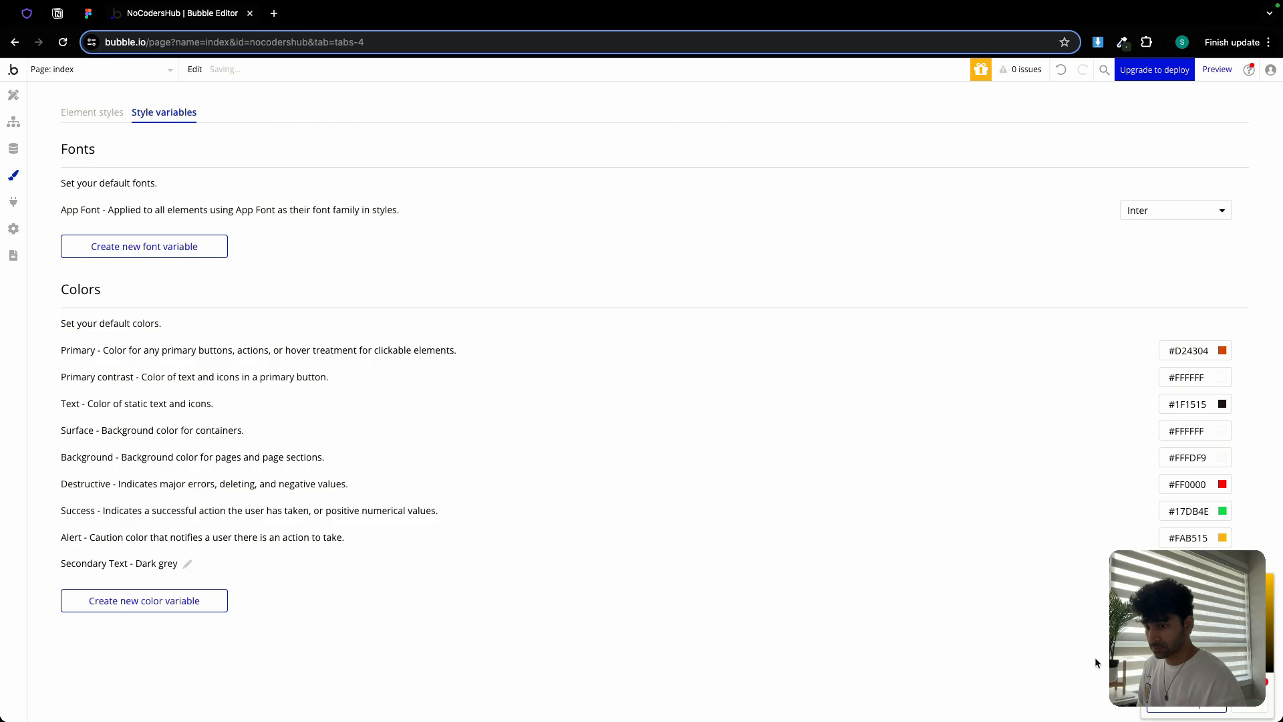
Copy #EBEBEB from Figma and create a Border colour variable described 'Light grey'
{"action": "left_click", "coordinate": [87, 18]}
{"action": "left_click_drag", "start_coordinate": [784, 200], "coordinate": [579, 195]}
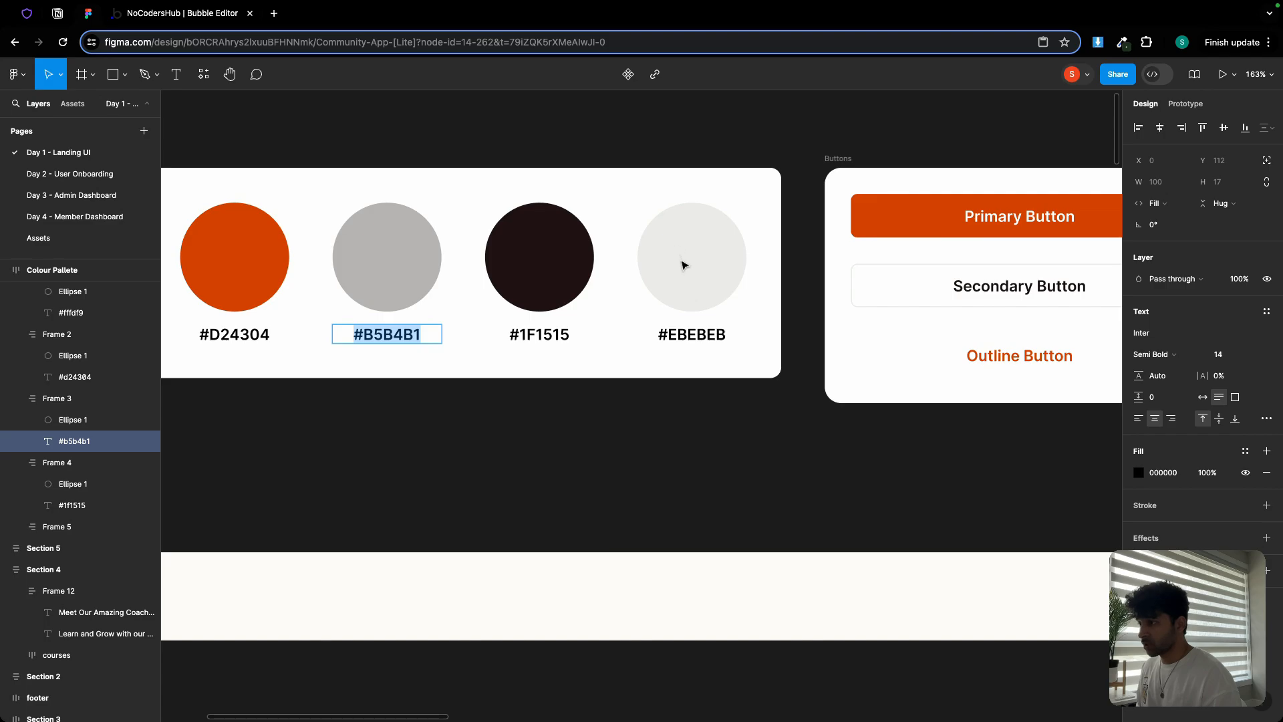
{"action": "double_click", "coordinate": [685, 334]}
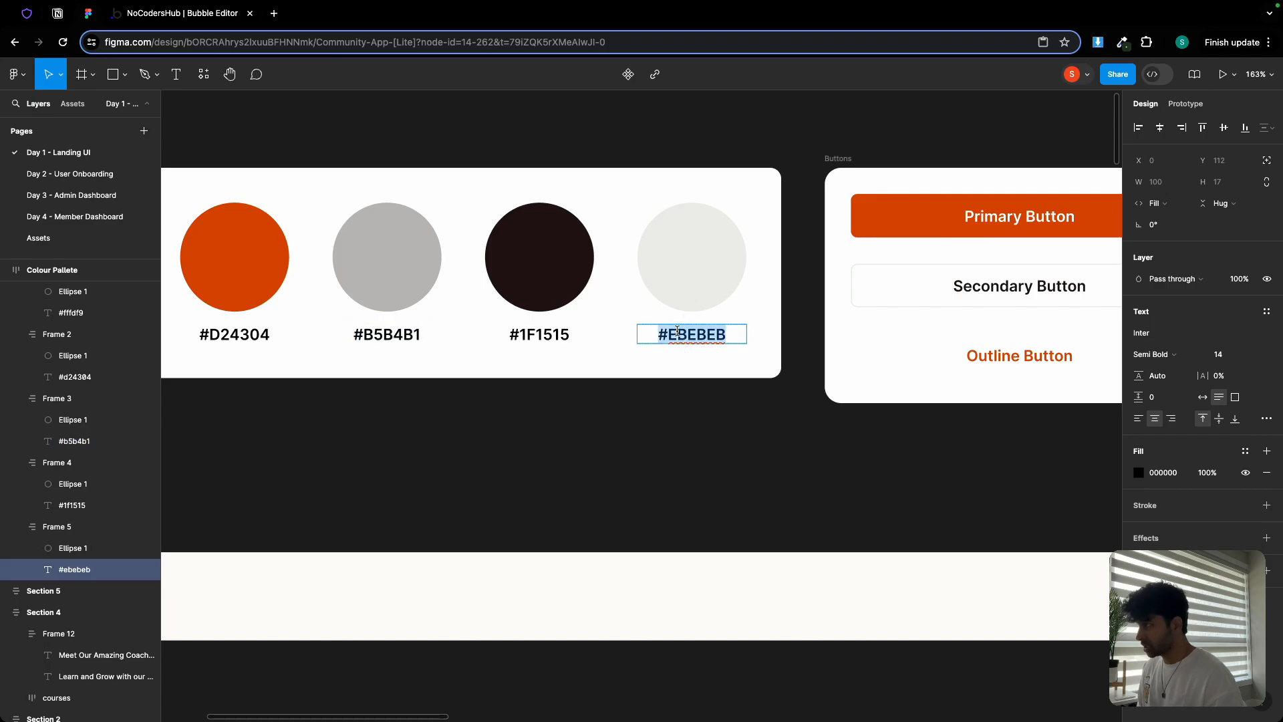
{"action": "left_click", "coordinate": [160, 13]}
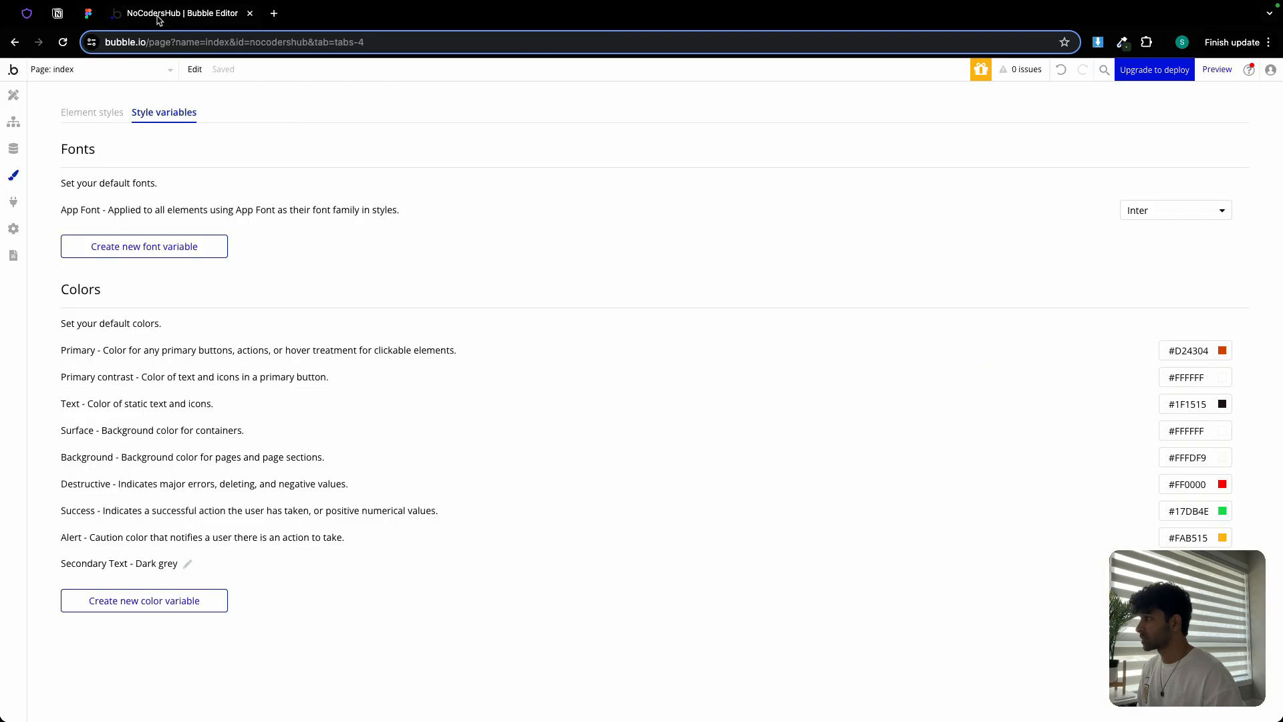
{"action": "left_click", "coordinate": [199, 610]}
{"action": "left_click", "coordinate": [646, 176]}
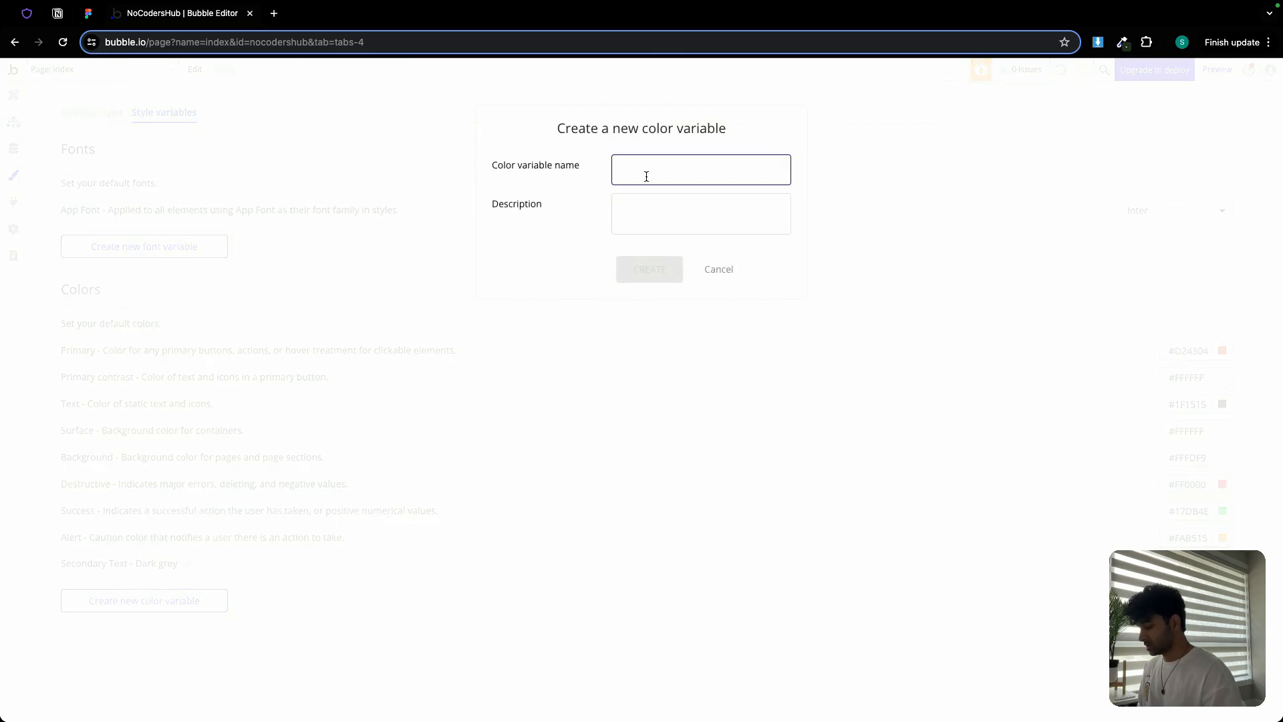
{"action": "type", "text": "Border"}
{"action": "left_click", "coordinate": [646, 203]}
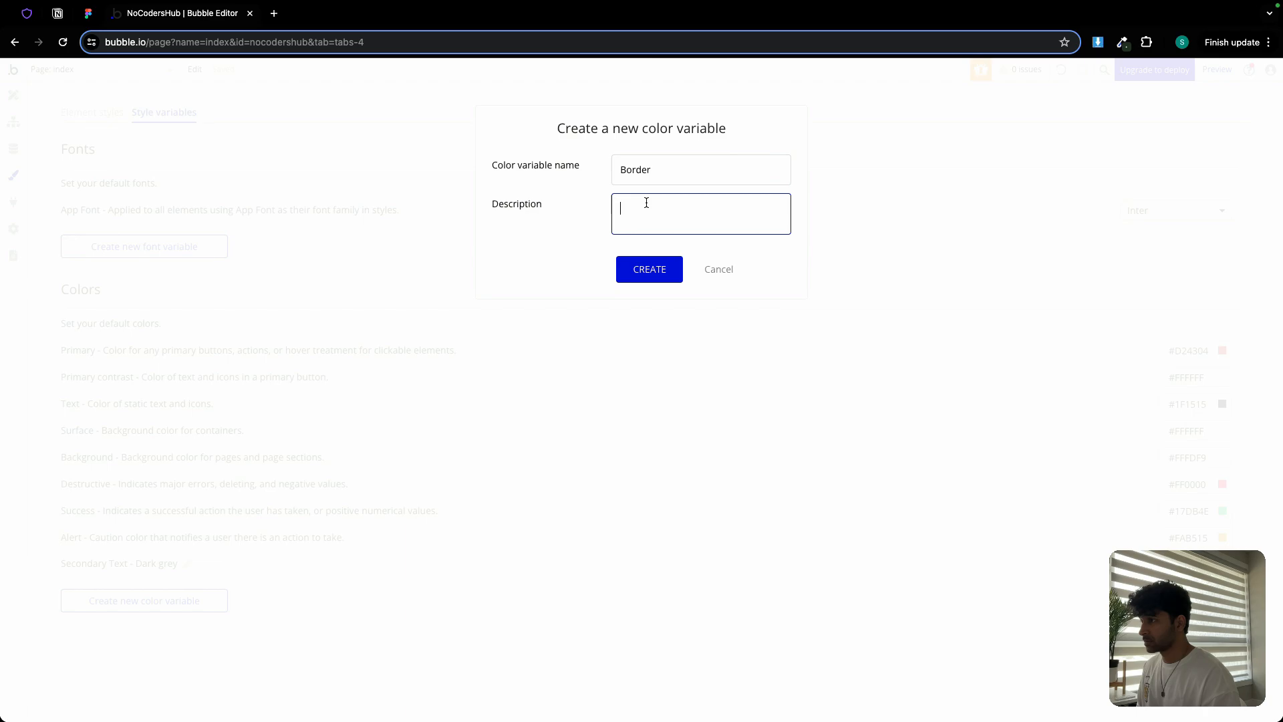
{"action": "type", "text": "Kight"}
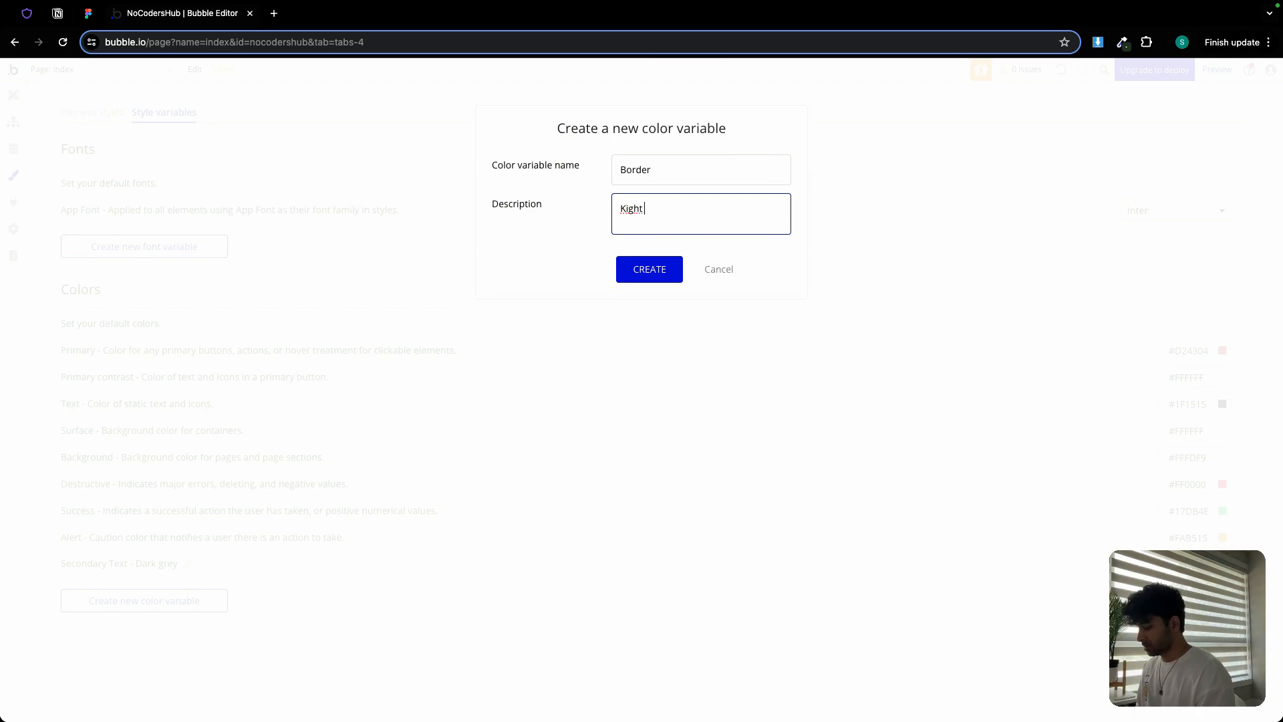
{"action": "type", "text": " grey"}
{"action": "left_click", "coordinate": [625, 210]}
{"action": "key", "text": "BackSpace"}
{"action": "type", "text": "l"}
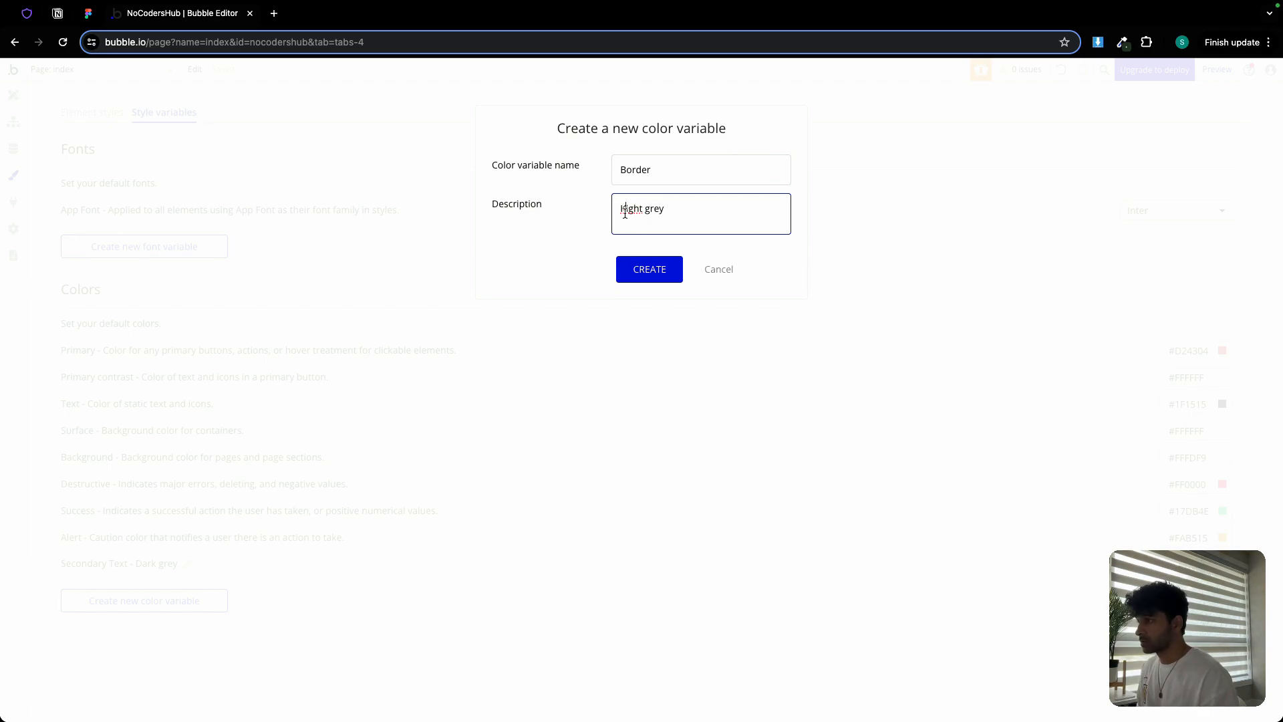
{"action": "key", "text": "BackSpace"}
{"action": "type", "text": "L"}
{"action": "left_click", "coordinate": [644, 274]}
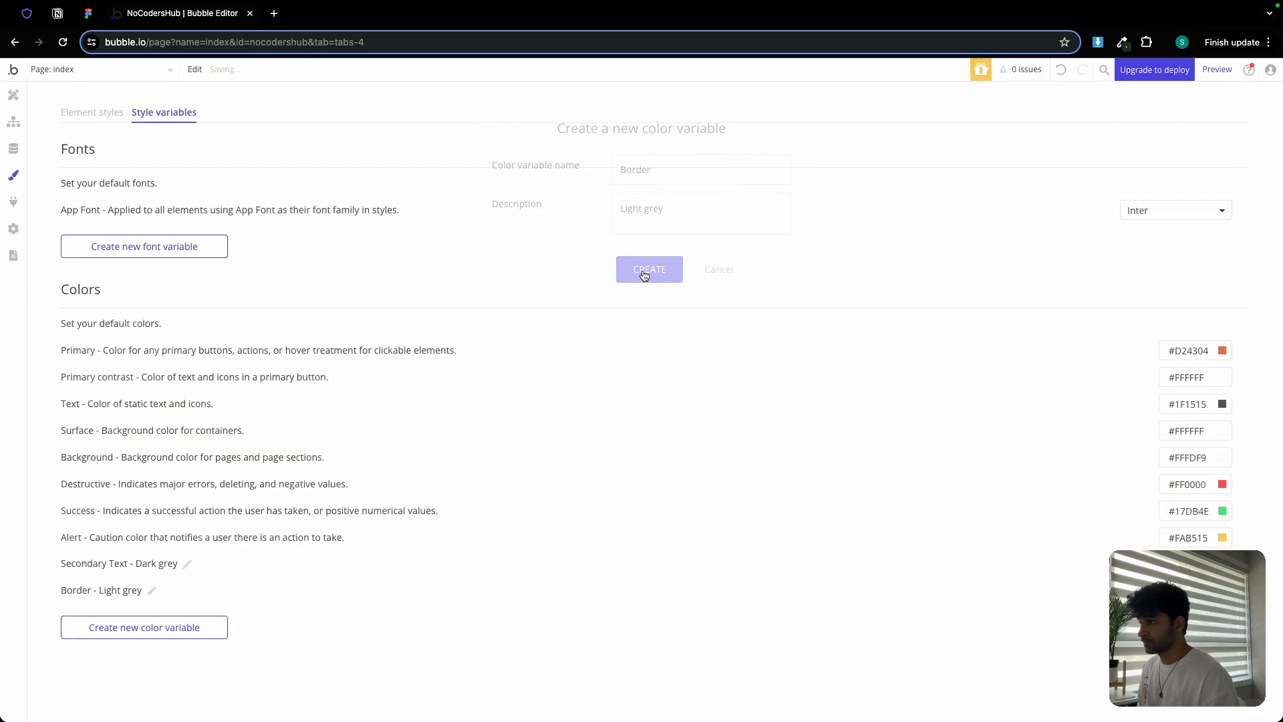
Set the Border variable's value to #EBEBEB and show the Element styles list
{"action": "double_click", "coordinate": [1174, 708]}
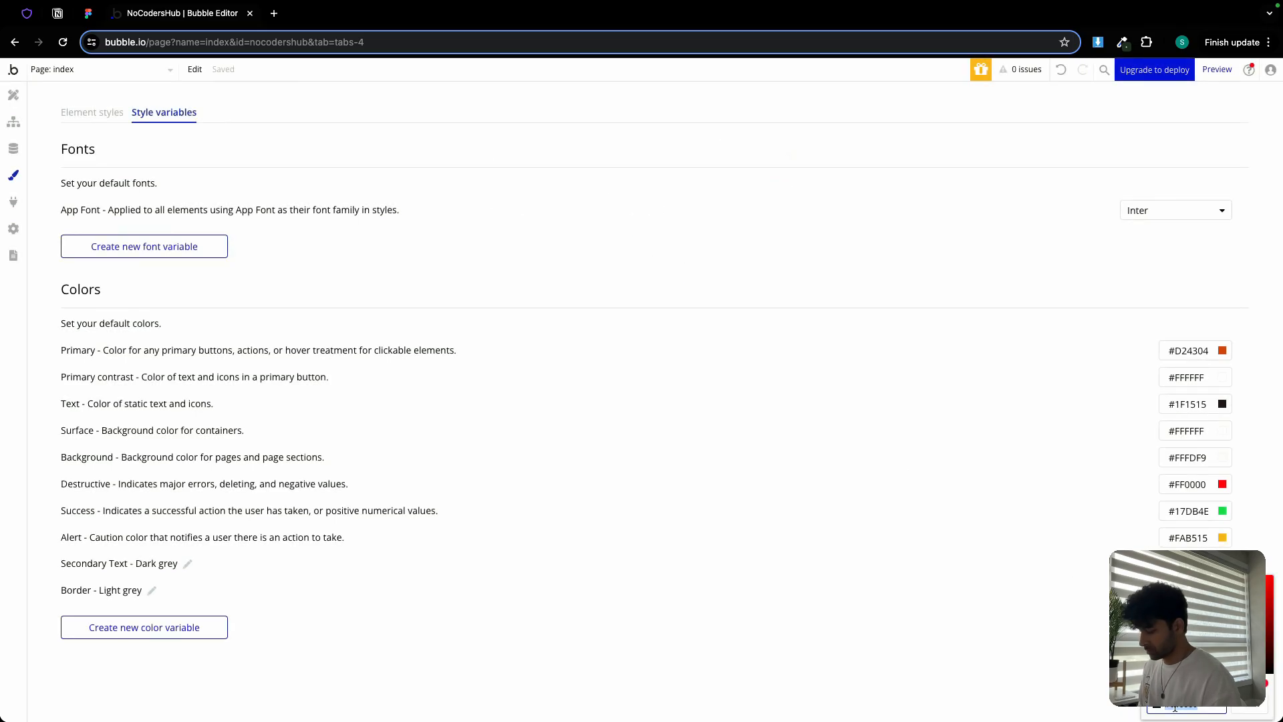
{"action": "type", "text": "EBEBEB"}
{"action": "left_click", "coordinate": [1057, 631]}
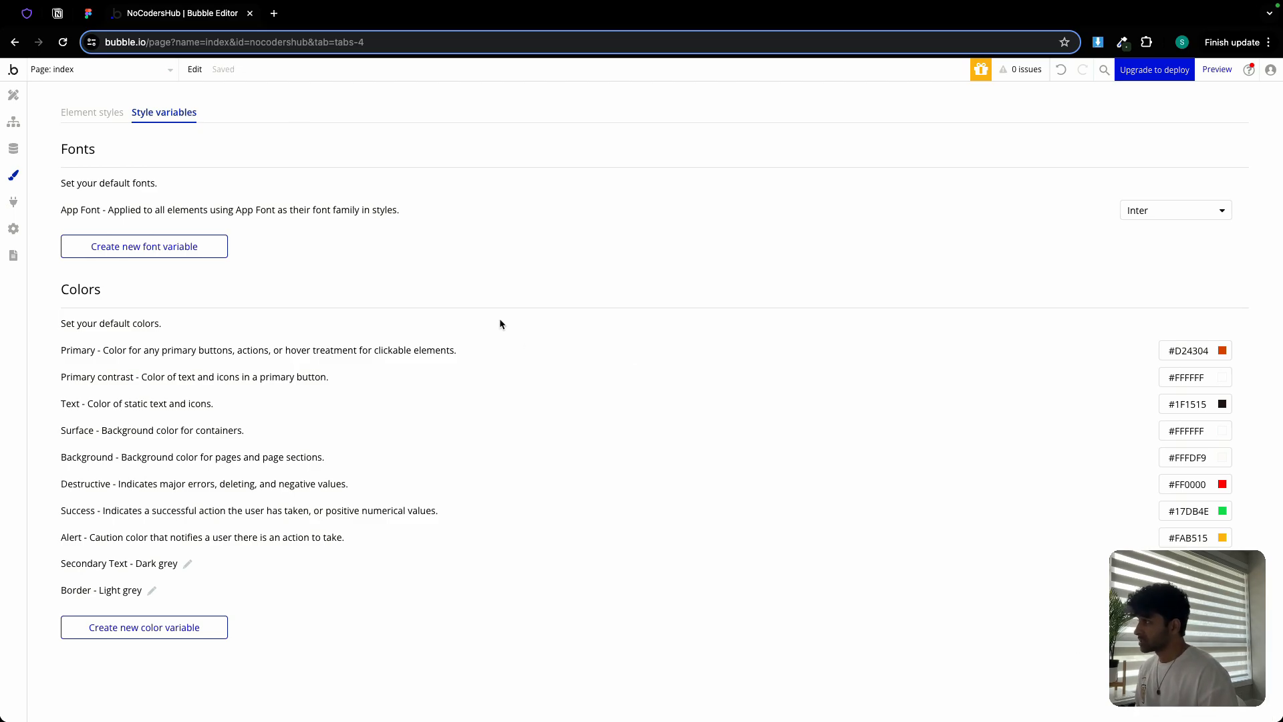
{"action": "left_click", "coordinate": [93, 114]}
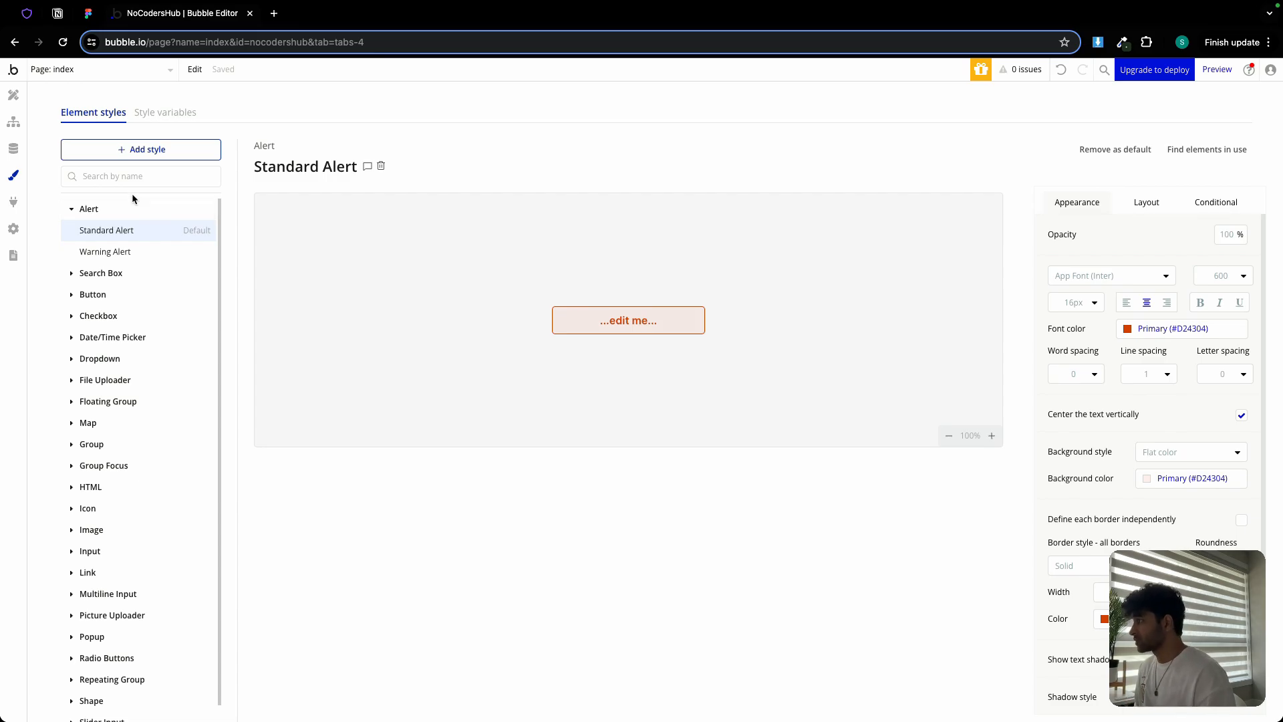
Search styles for 'butt', open Primary Button, and compare with the Figma button designs
{"action": "left_click", "coordinate": [131, 176]}
{"action": "type", "text": "bu"}
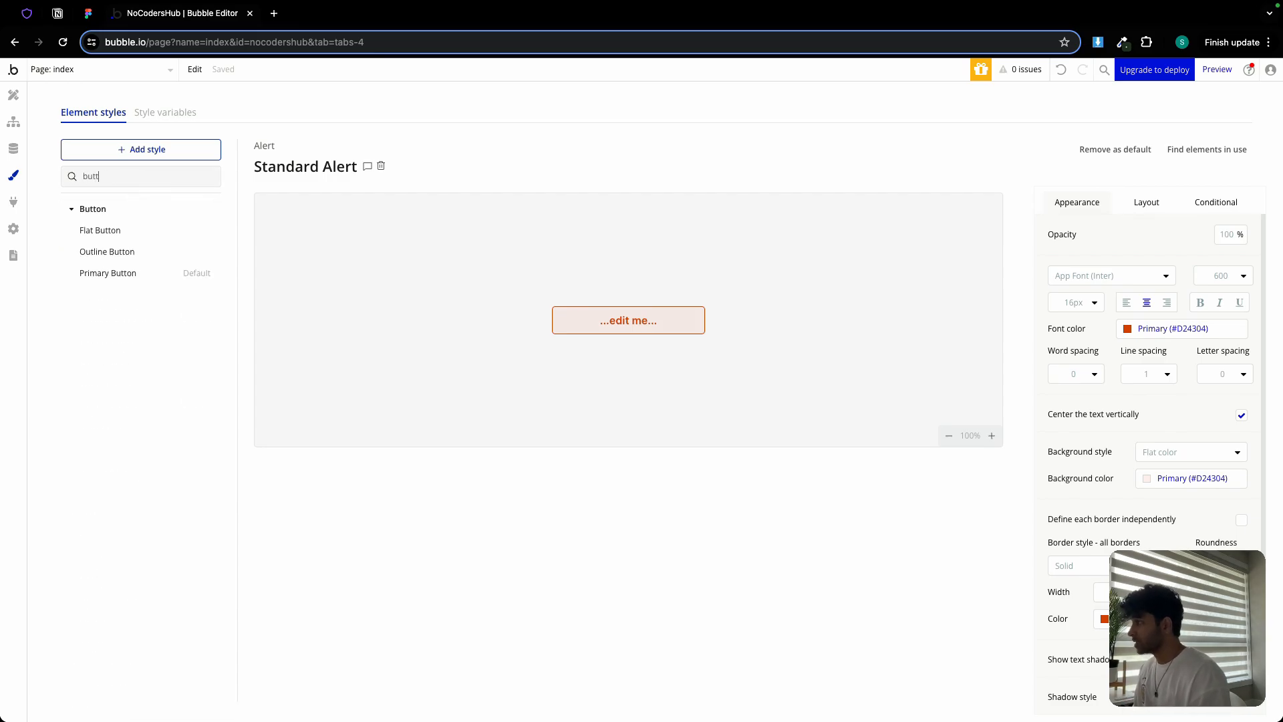
{"action": "type", "text": "tt"}
{"action": "left_click", "coordinate": [139, 274]}
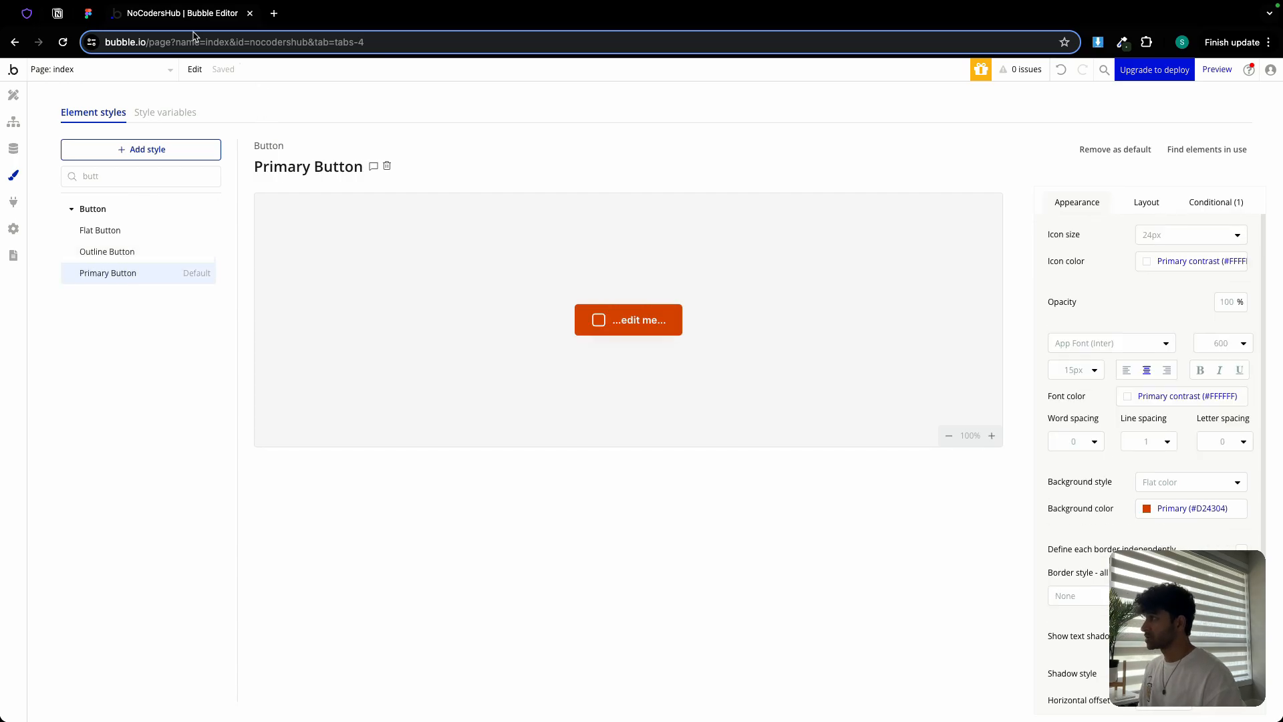
{"action": "left_click", "coordinate": [88, 13]}
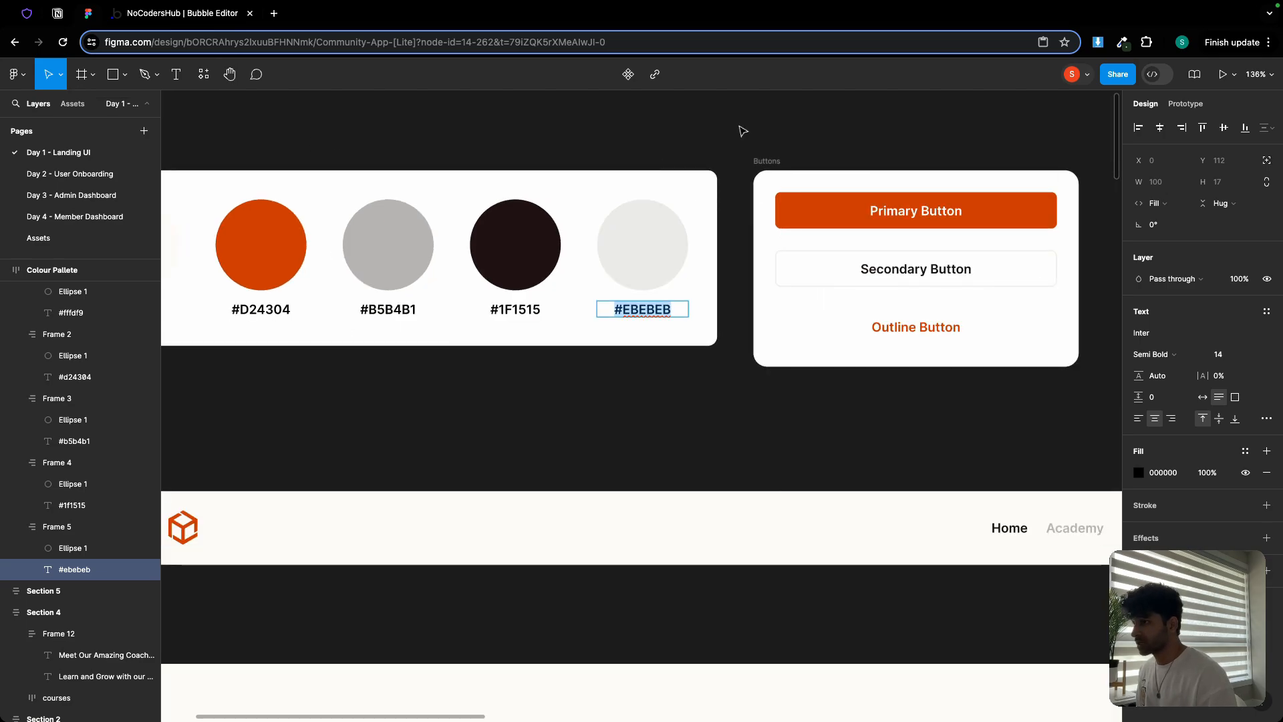
{"action": "scroll", "coordinate": [373, 199], "scroll_direction": "down", "scroll_amount": 3}
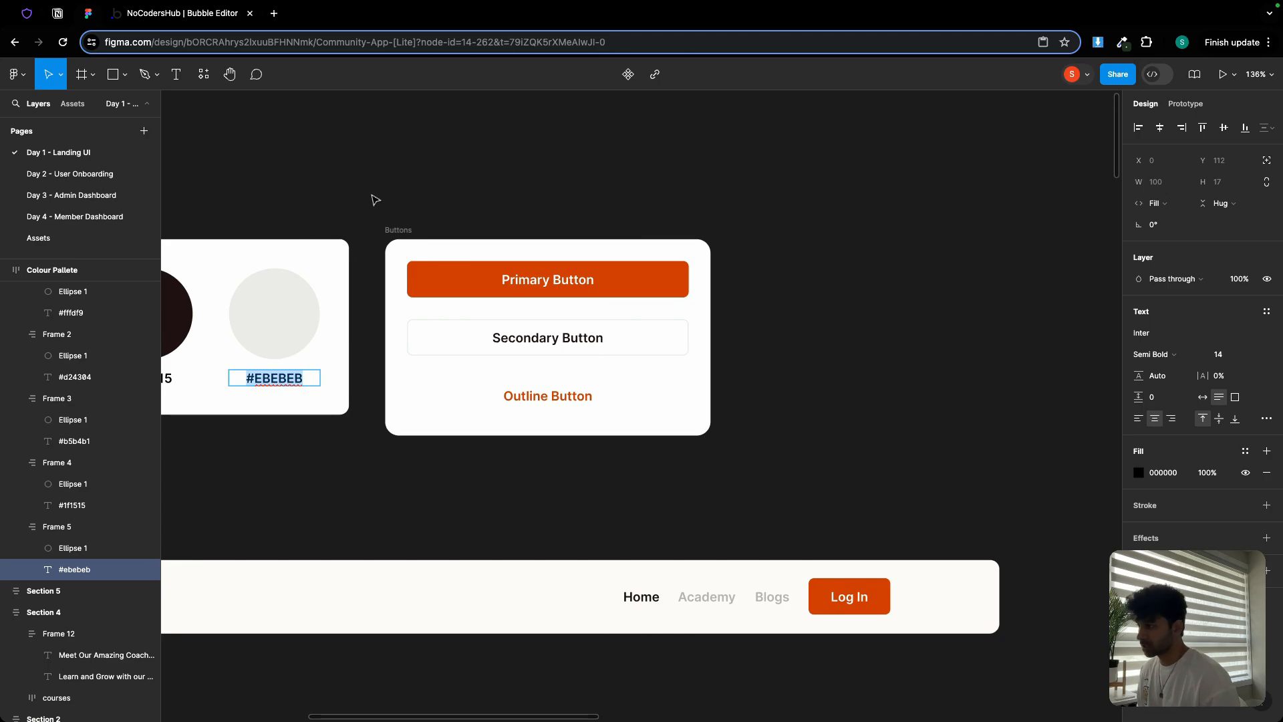
{"action": "left_click", "coordinate": [130, 13]}
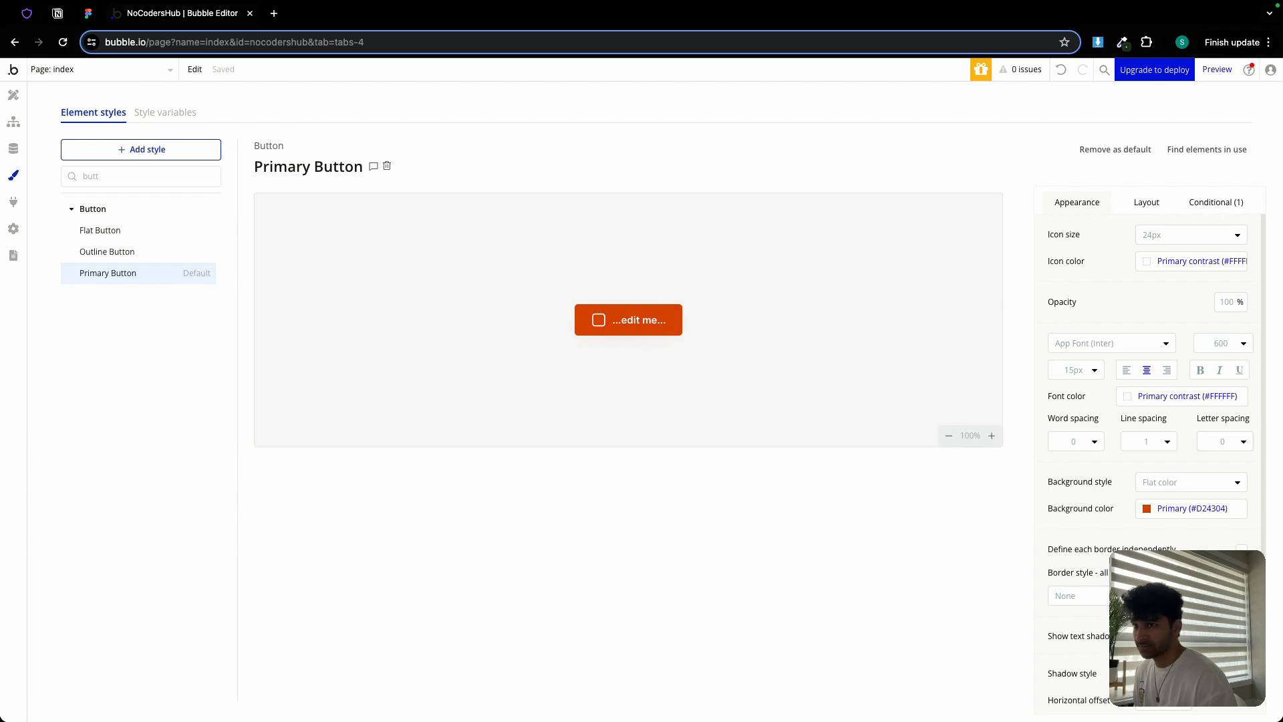
Give Primary Button 14px text, roundness 6, no shadow, and delete its hover condition
{"action": "left_click", "coordinate": [1074, 370]}
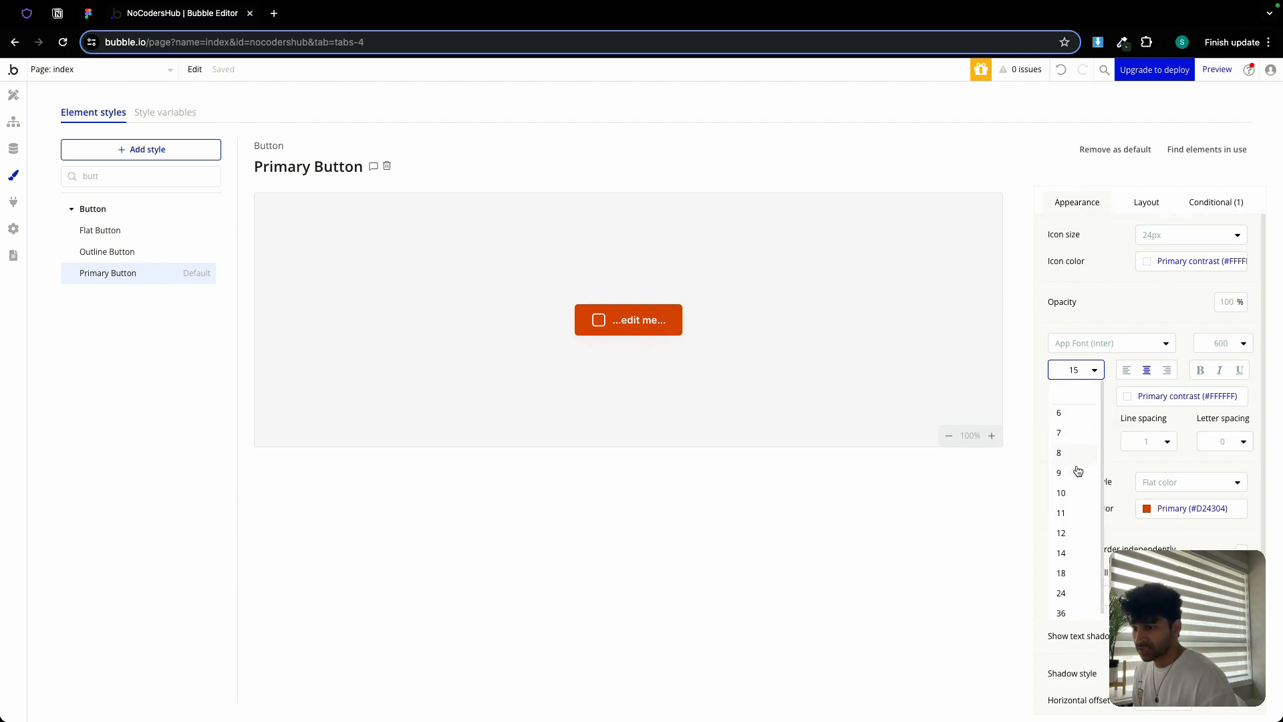
{"action": "left_click", "coordinate": [1062, 553]}
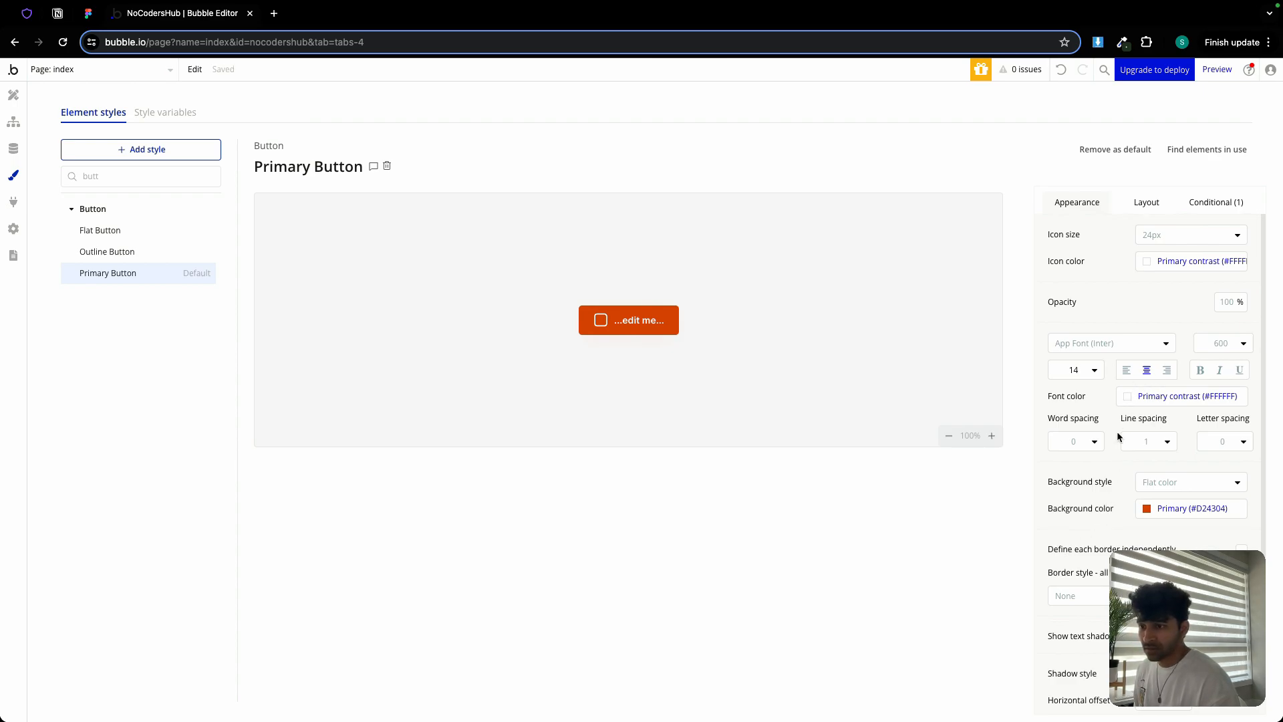
{"action": "scroll", "coordinate": [1117, 469], "scroll_direction": "down", "scroll_amount": 2}
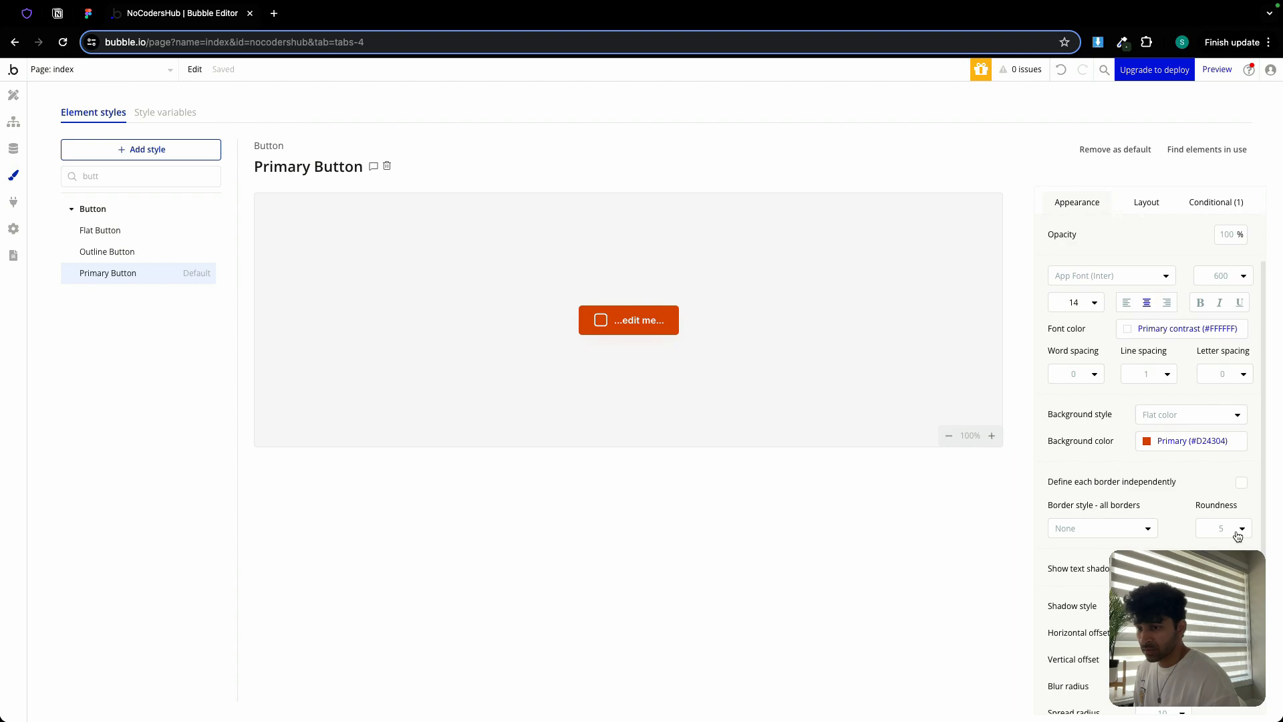
{"action": "left_click", "coordinate": [1237, 533]}
{"action": "left_click", "coordinate": [1220, 588]}
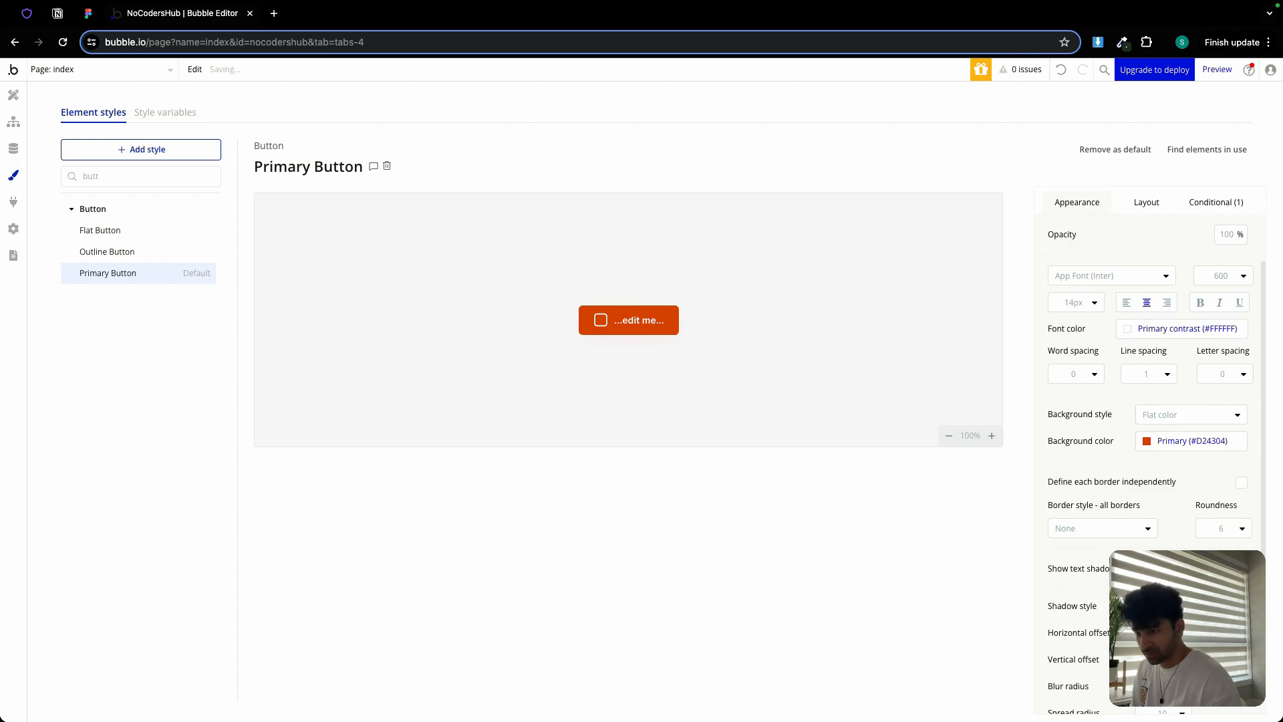
{"action": "left_click", "coordinate": [1184, 626]}
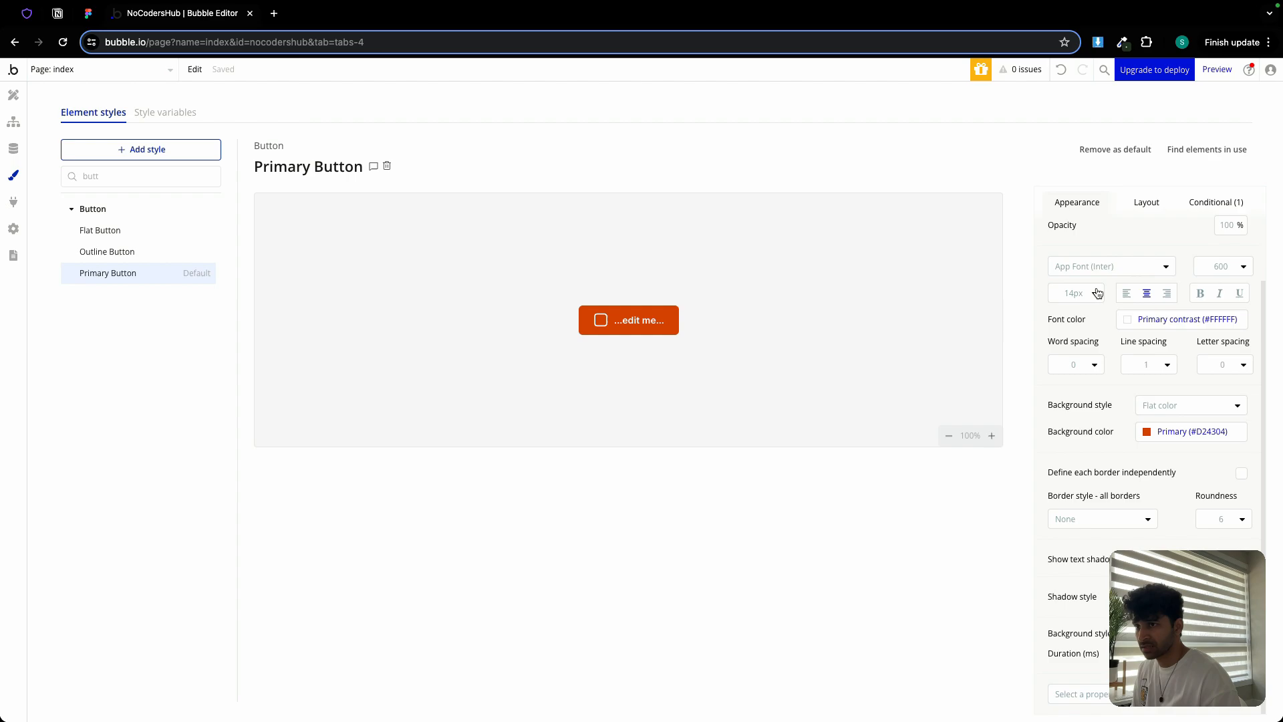
{"action": "left_click", "coordinate": [1139, 203]}
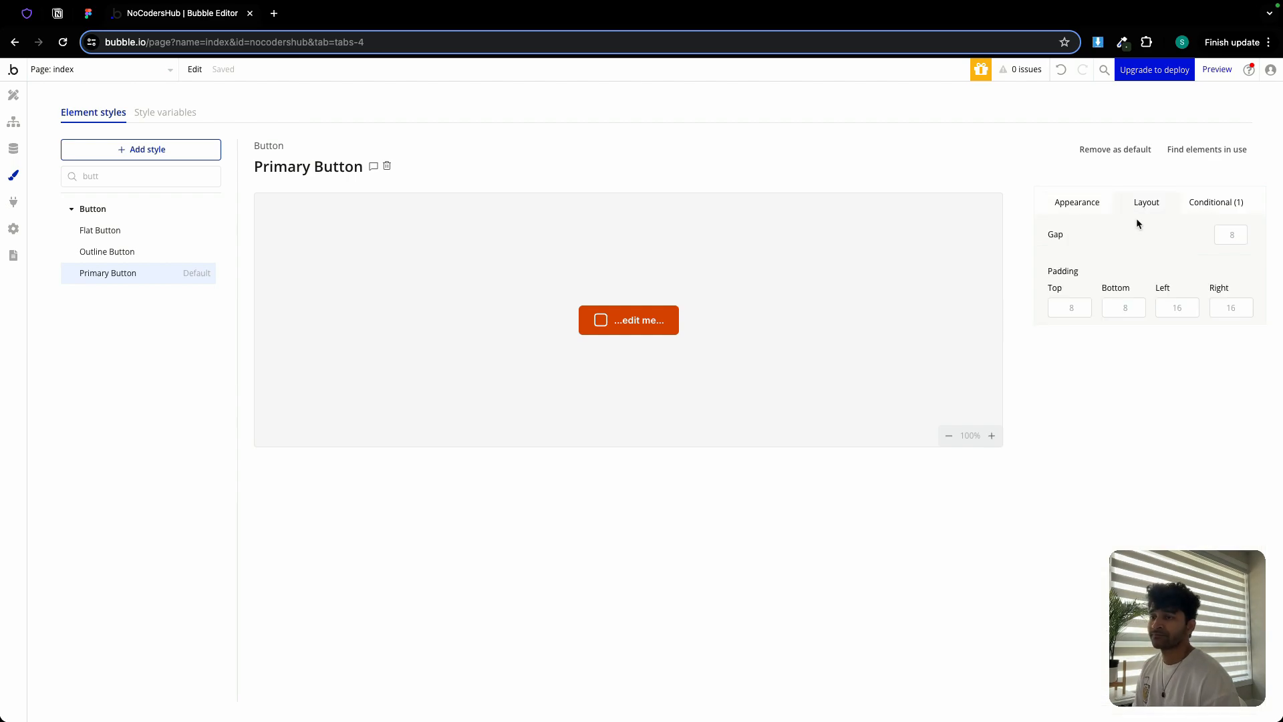
{"action": "left_click", "coordinate": [1206, 204]}
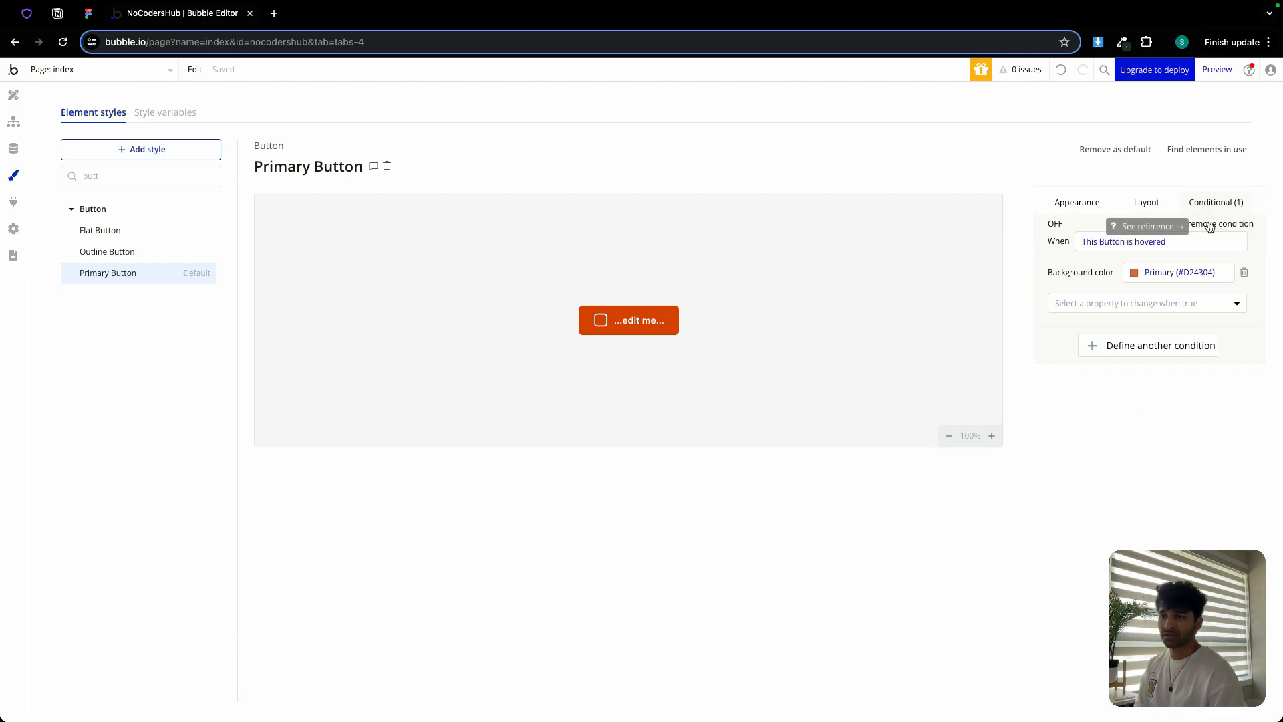
{"action": "left_click", "coordinate": [1210, 224]}
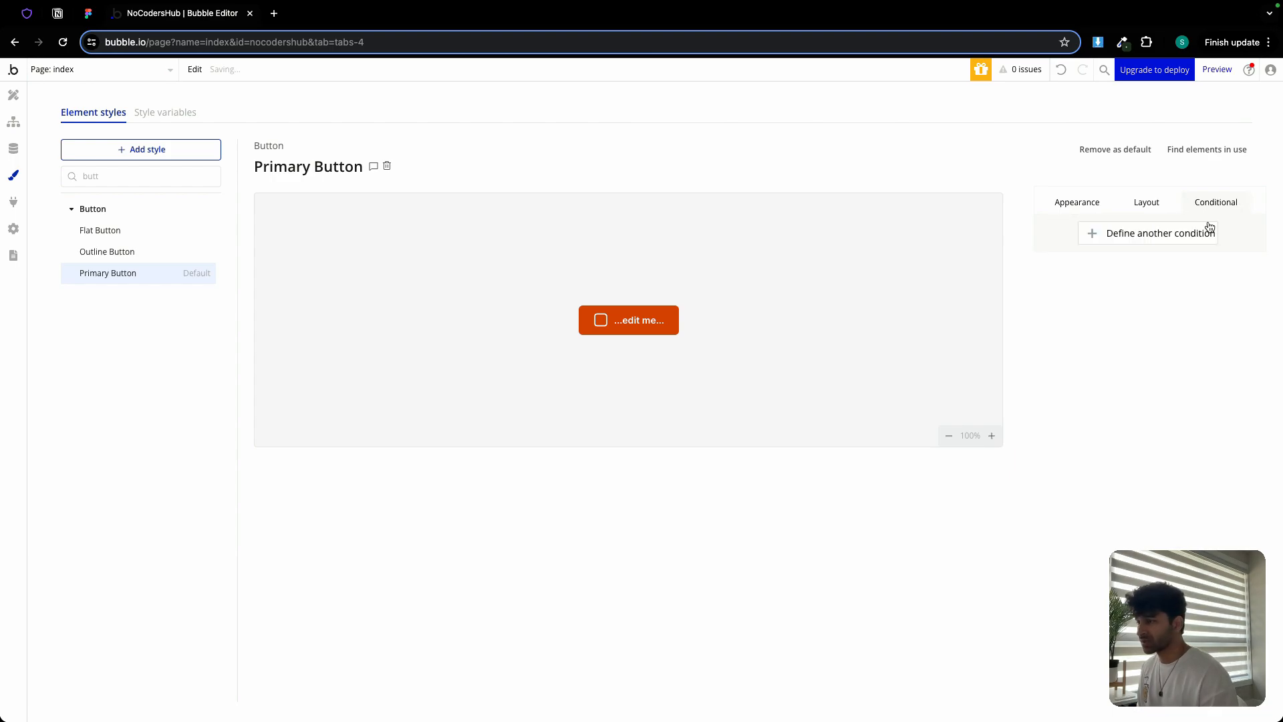
Delete the Flat Button style
{"action": "left_click", "coordinate": [112, 231]}
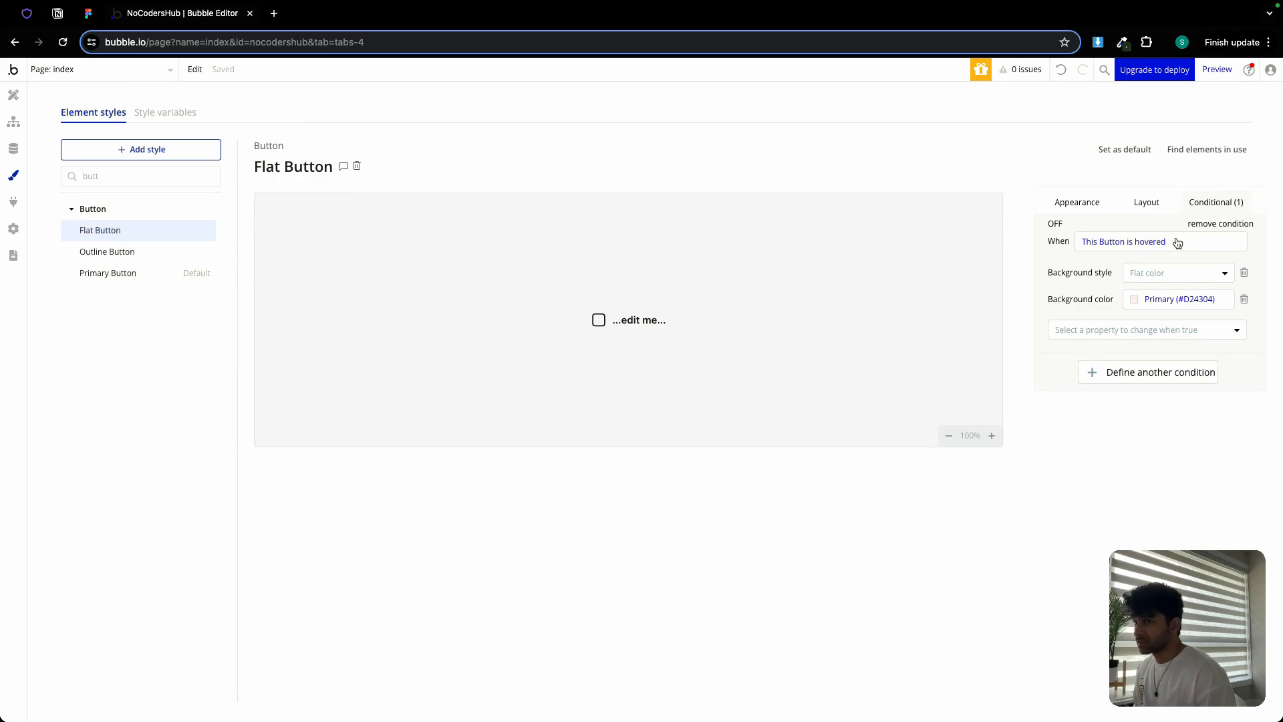
{"action": "left_click", "coordinate": [358, 169]}
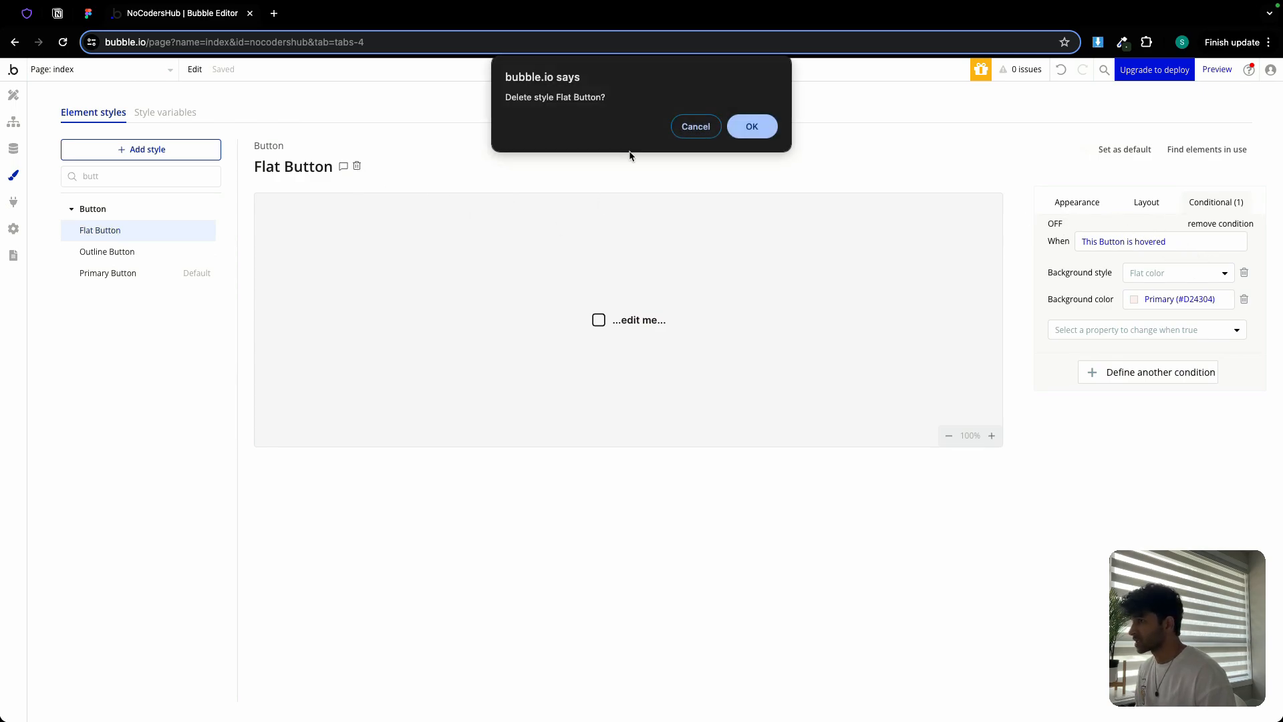
{"action": "left_click", "coordinate": [751, 127]}
Create a new Button-type style named Secondary Button
{"action": "left_click", "coordinate": [157, 150]}
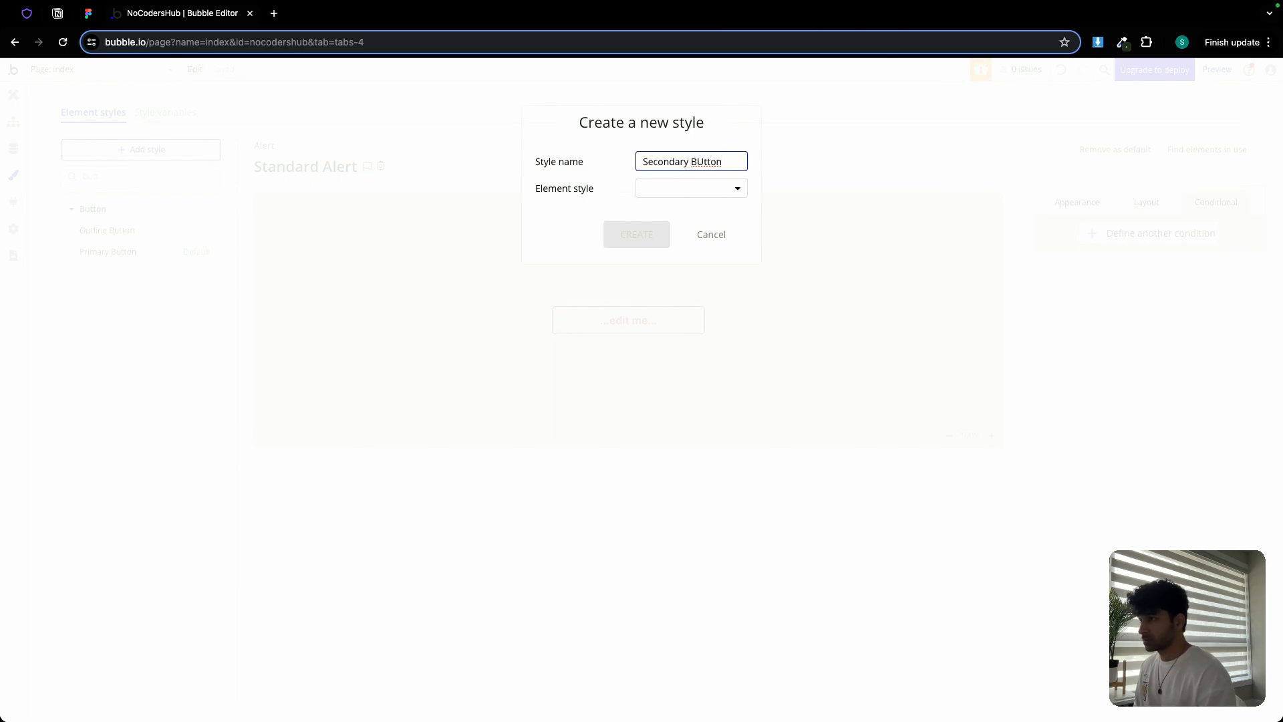
{"action": "key", "text": "BackSpace"}
{"action": "type", "text": "u"}
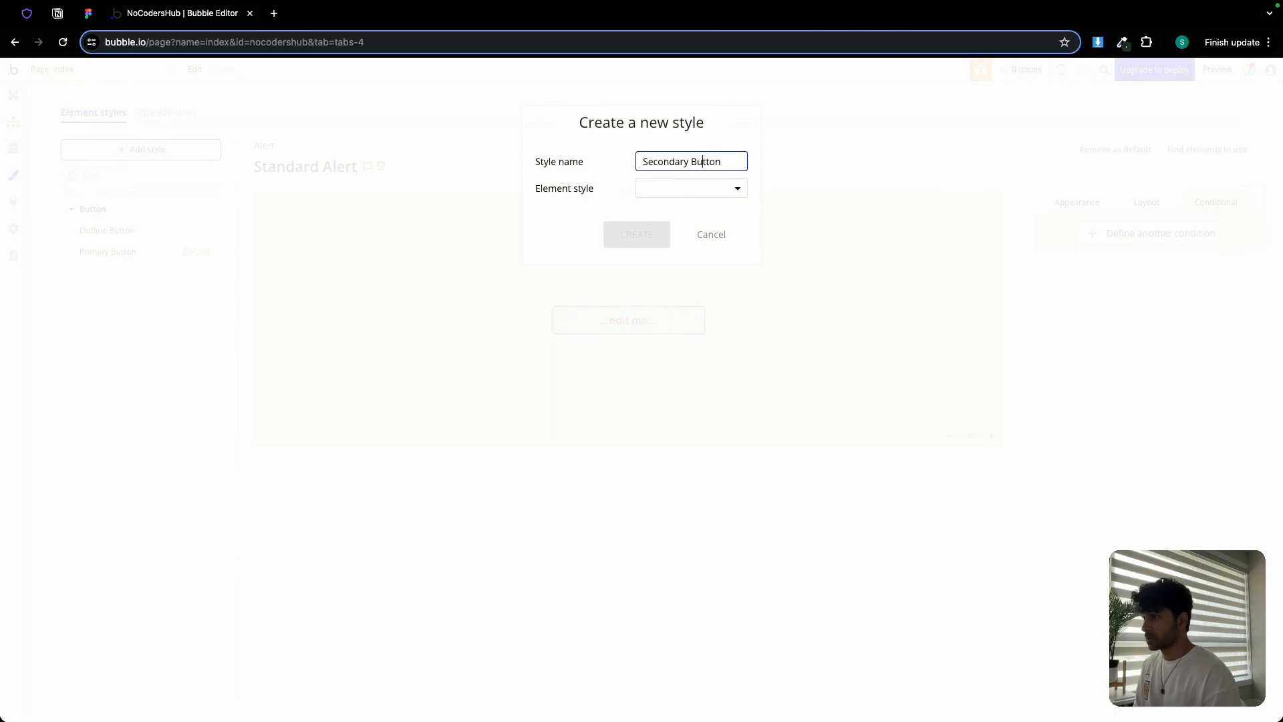
{"action": "left_click", "coordinate": [705, 183]}
{"action": "type", "text": "but"}
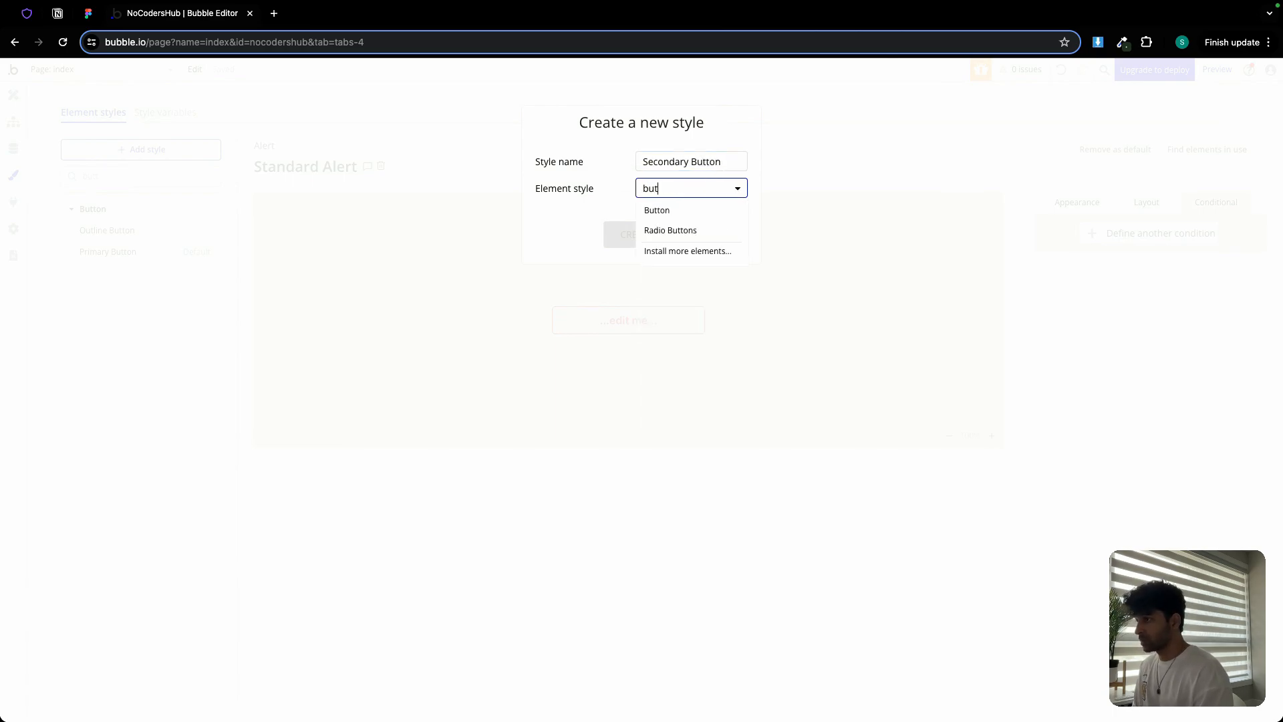
{"action": "left_click", "coordinate": [677, 215]}
{"action": "left_click", "coordinate": [639, 235]}
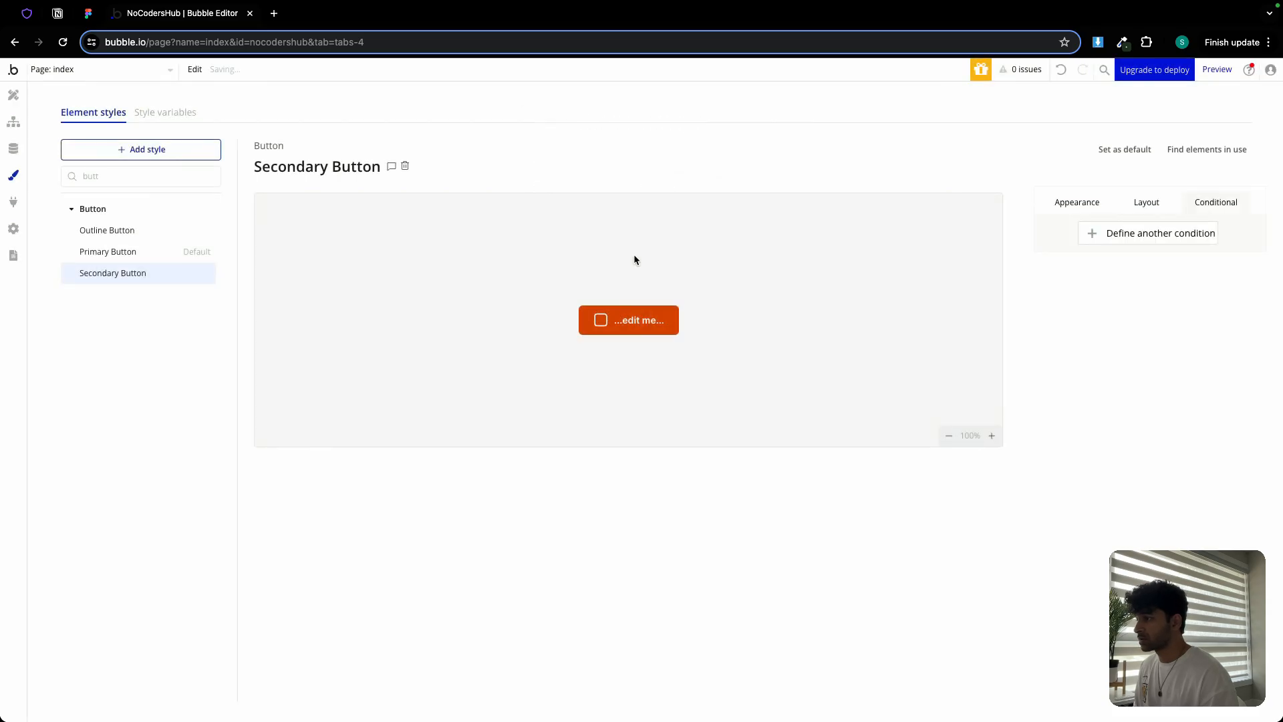
Set Secondary Button's text colour to Text (#1F1515) and background to white Primary contrast
{"action": "left_click", "coordinate": [87, 13]}
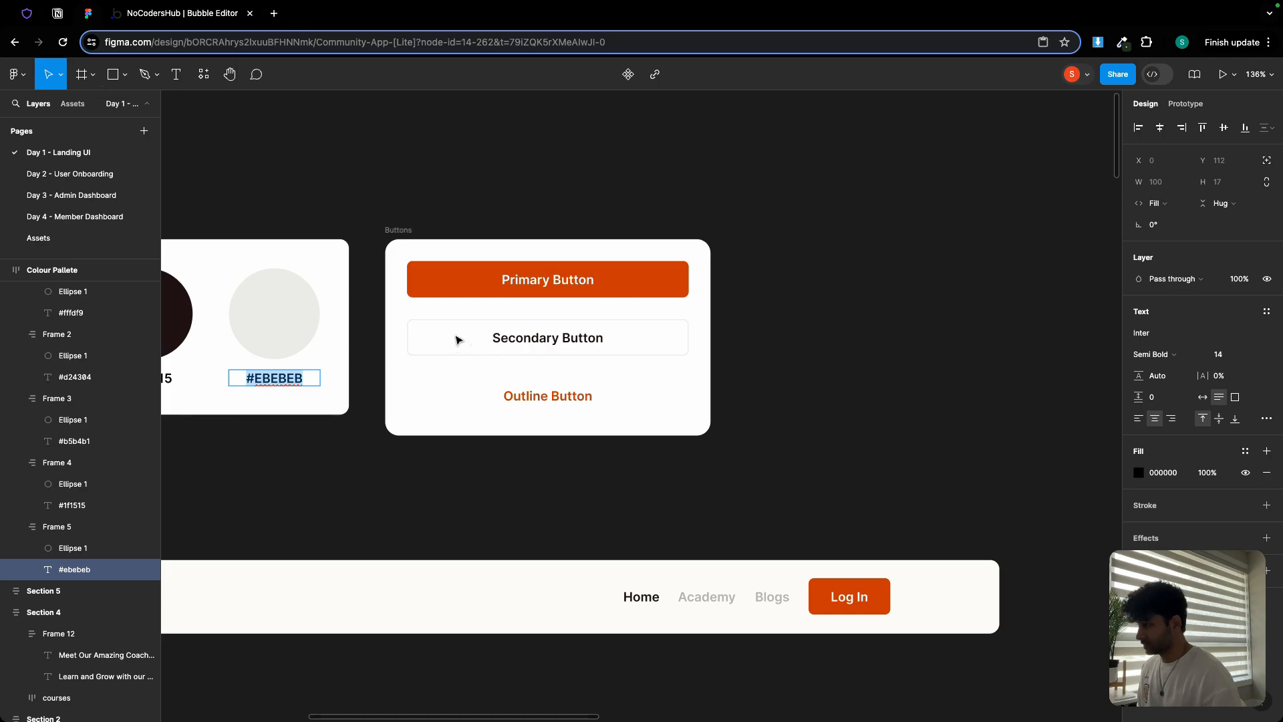
{"action": "scroll", "coordinate": [459, 340], "scroll_direction": "up", "scroll_amount": 3}
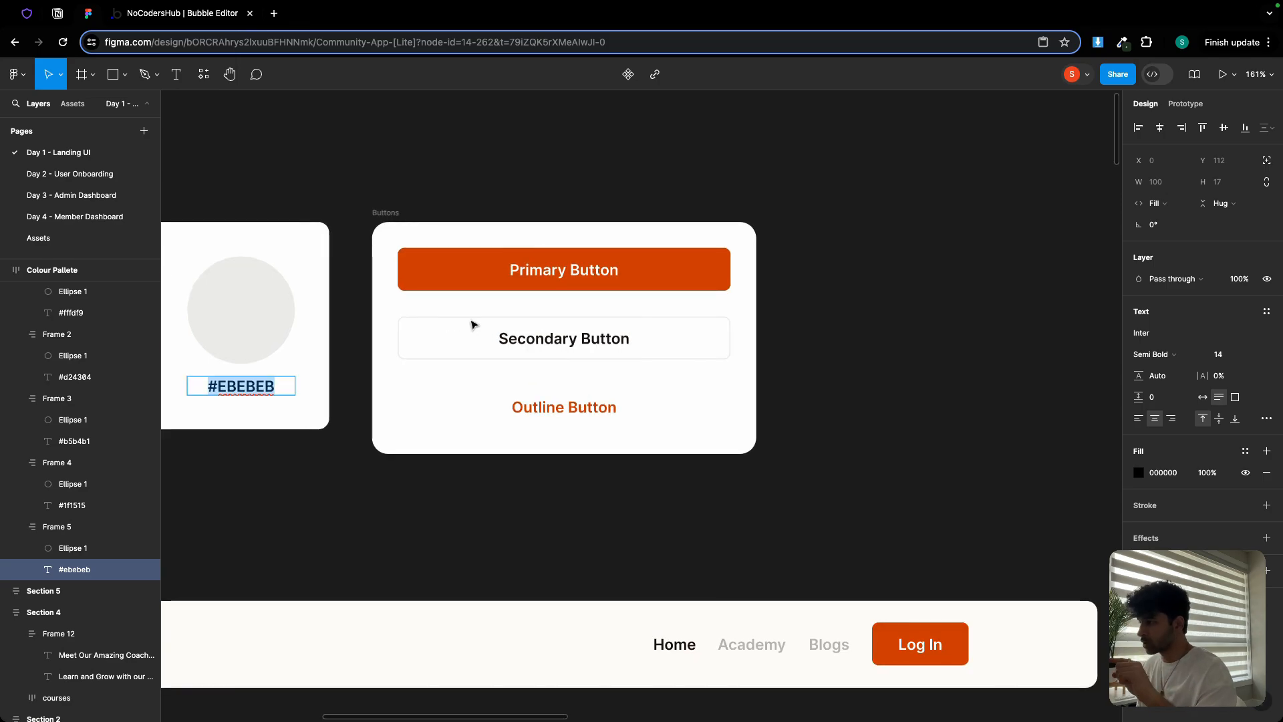
{"action": "left_click", "coordinate": [204, 15]}
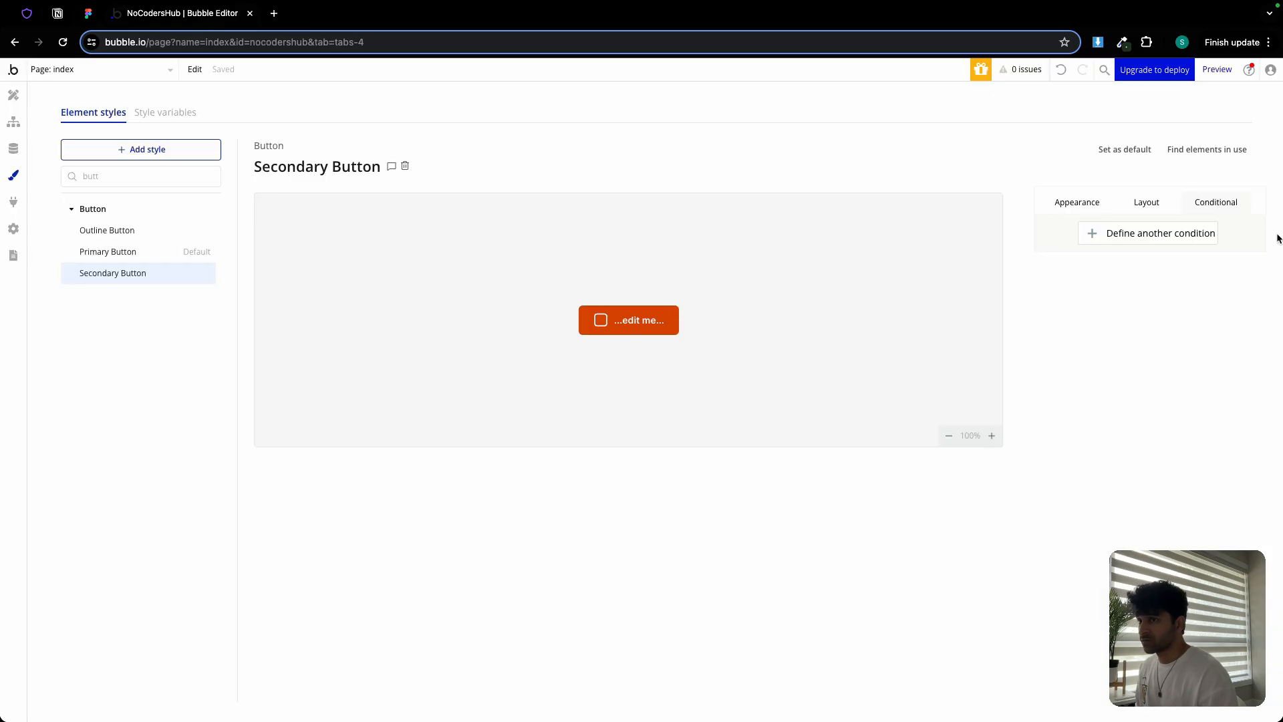
{"action": "left_click", "coordinate": [1077, 202]}
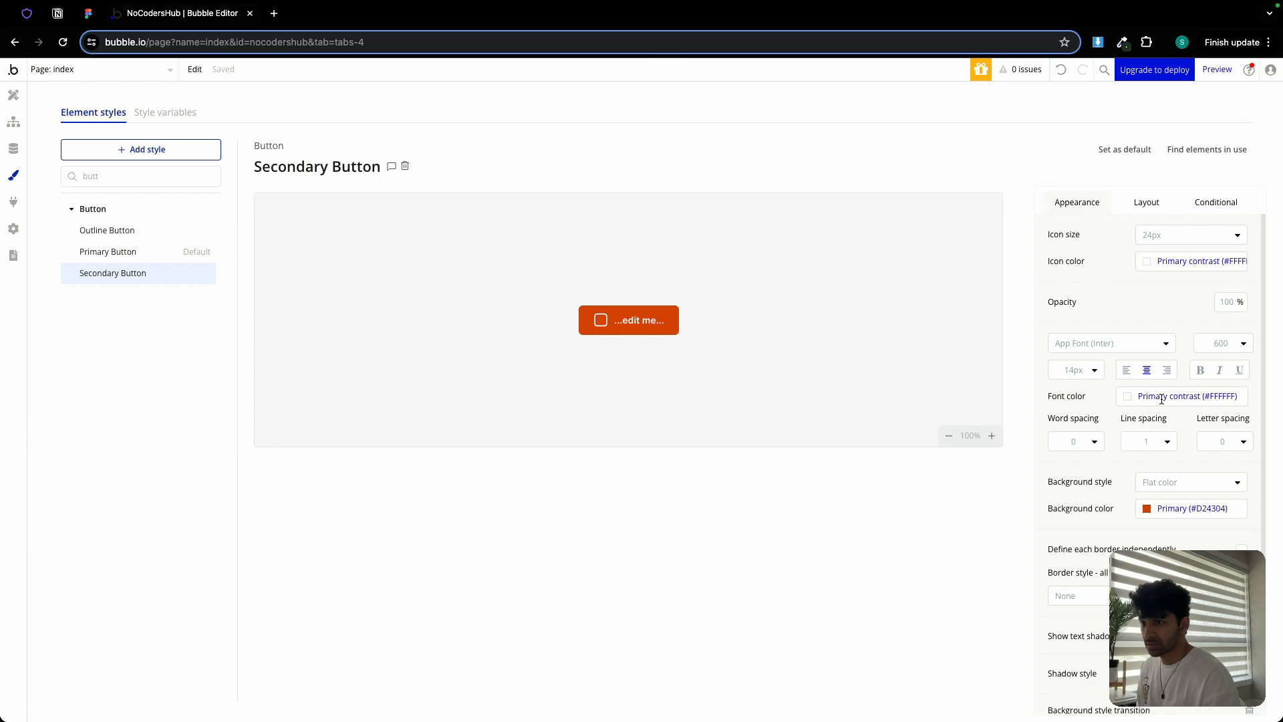
{"action": "left_click", "coordinate": [1162, 399]}
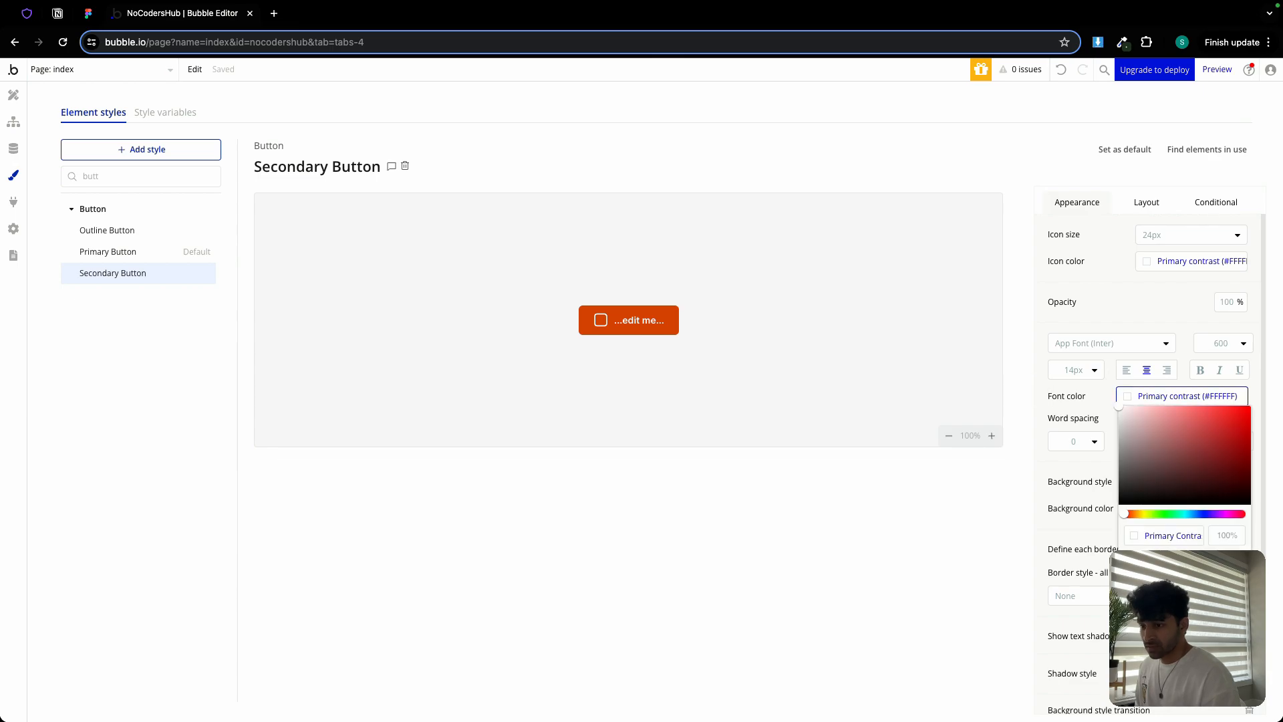
{"action": "left_click", "coordinate": [1163, 563]}
{"action": "left_click", "coordinate": [1112, 415]}
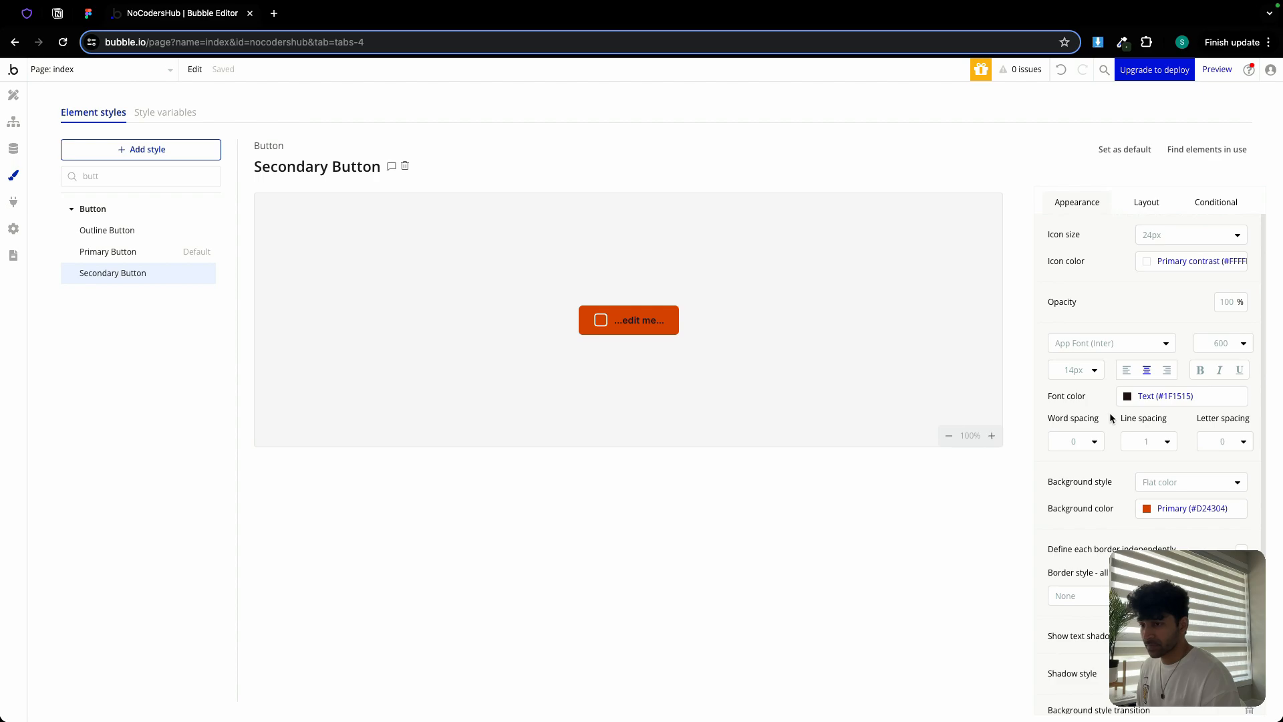
{"action": "left_click", "coordinate": [1206, 509]}
{"action": "left_click", "coordinate": [1165, 675]}
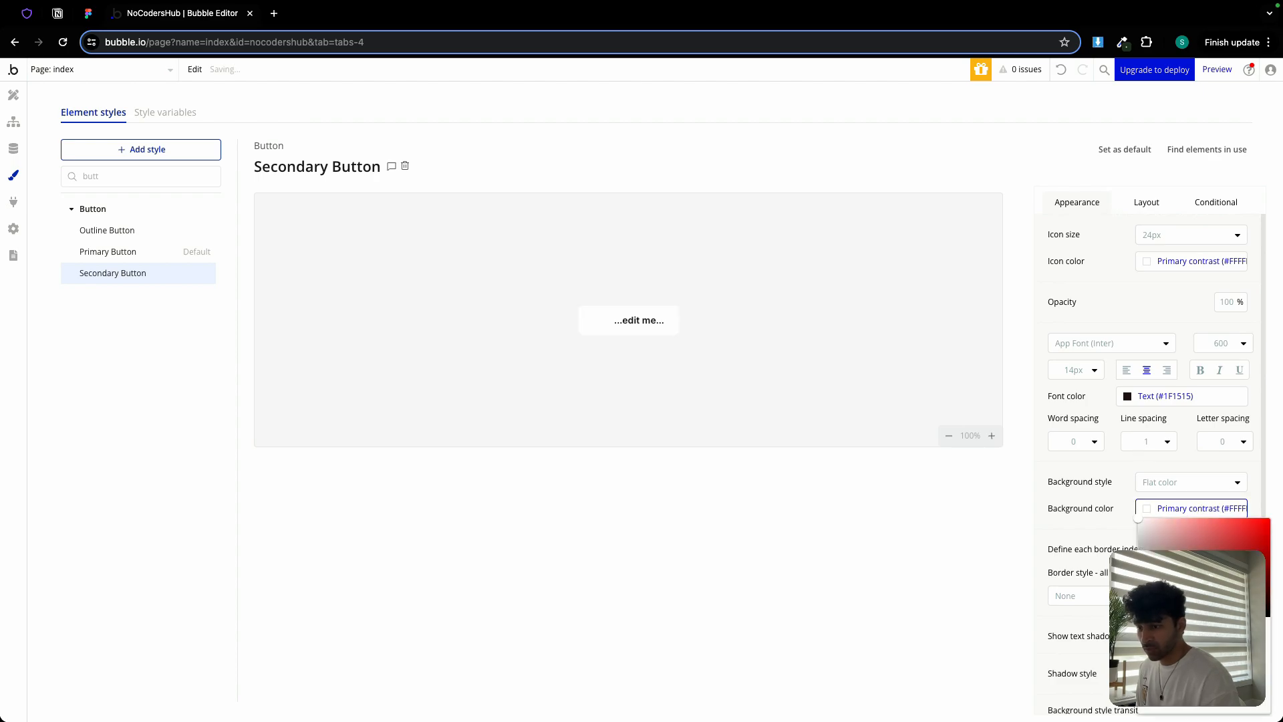
{"action": "left_click", "coordinate": [1091, 469]}
Give the Secondary Button a solid white border
{"action": "scroll", "coordinate": [1091, 469], "scroll_direction": "down", "scroll_amount": 1}
{"action": "left_click", "coordinate": [1076, 571]}
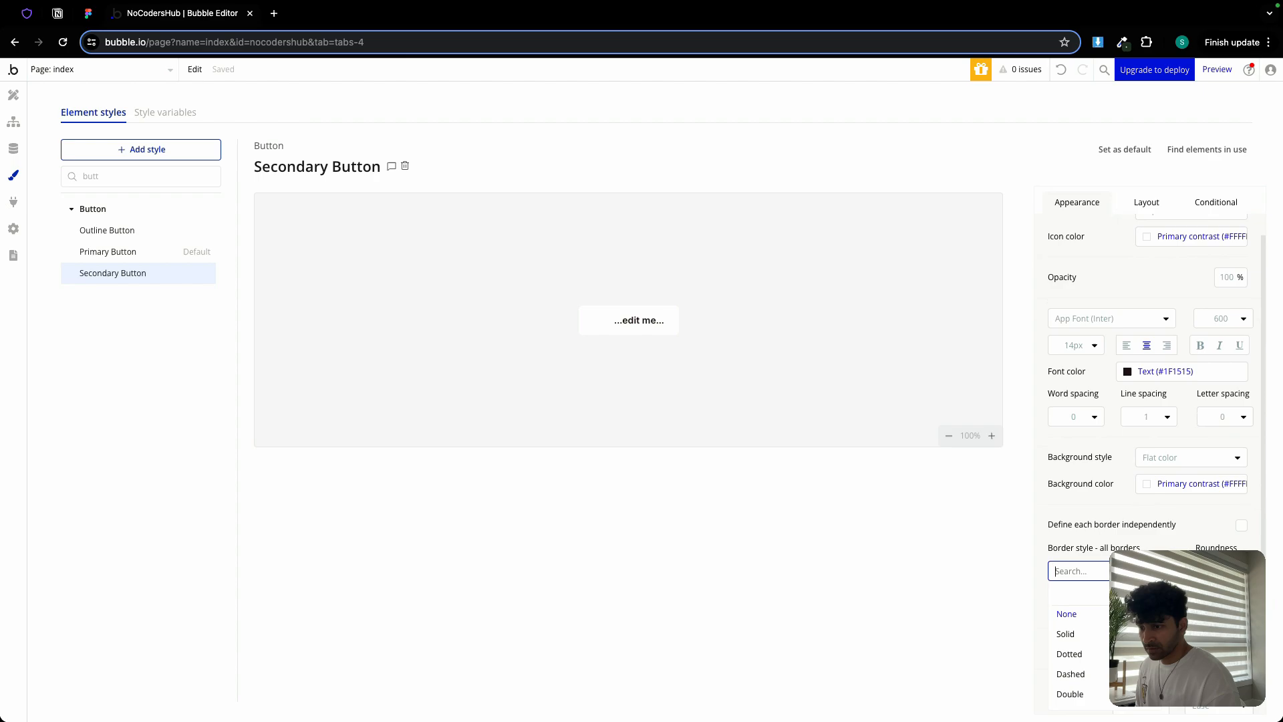
{"action": "left_click", "coordinate": [1103, 632]}
{"action": "left_click", "coordinate": [1105, 624]}
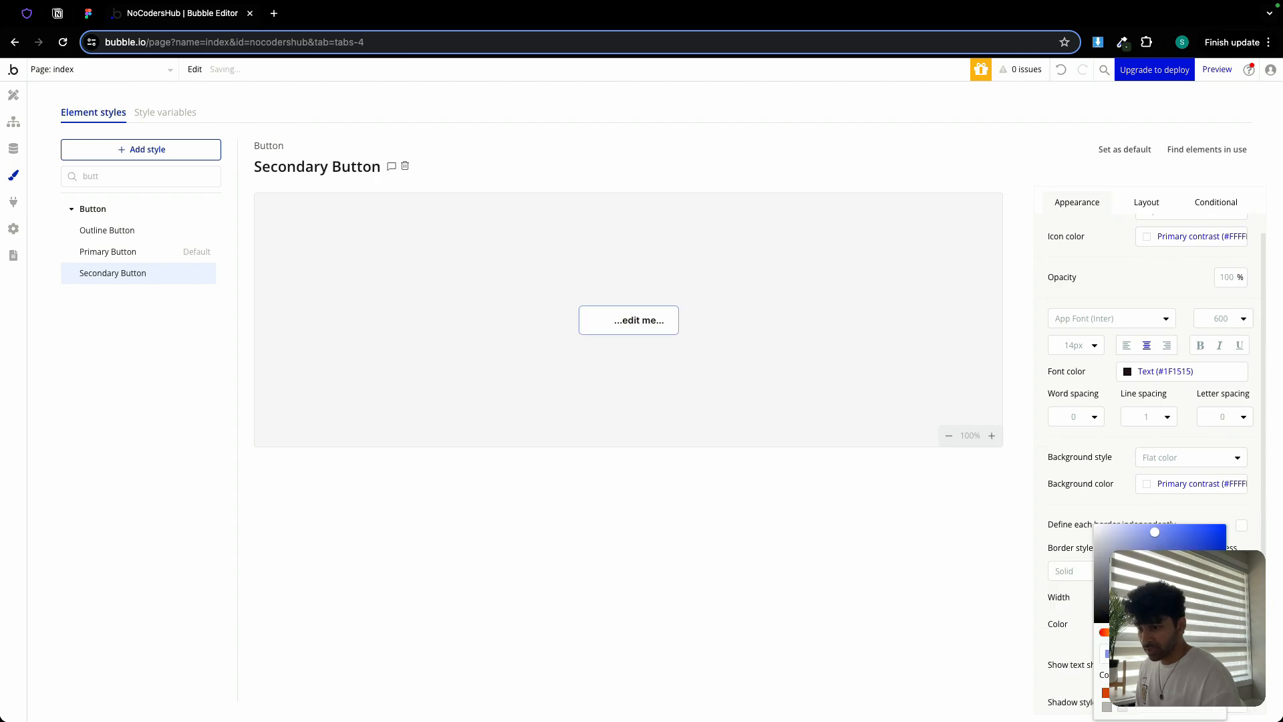
{"action": "left_click", "coordinate": [1121, 709]}
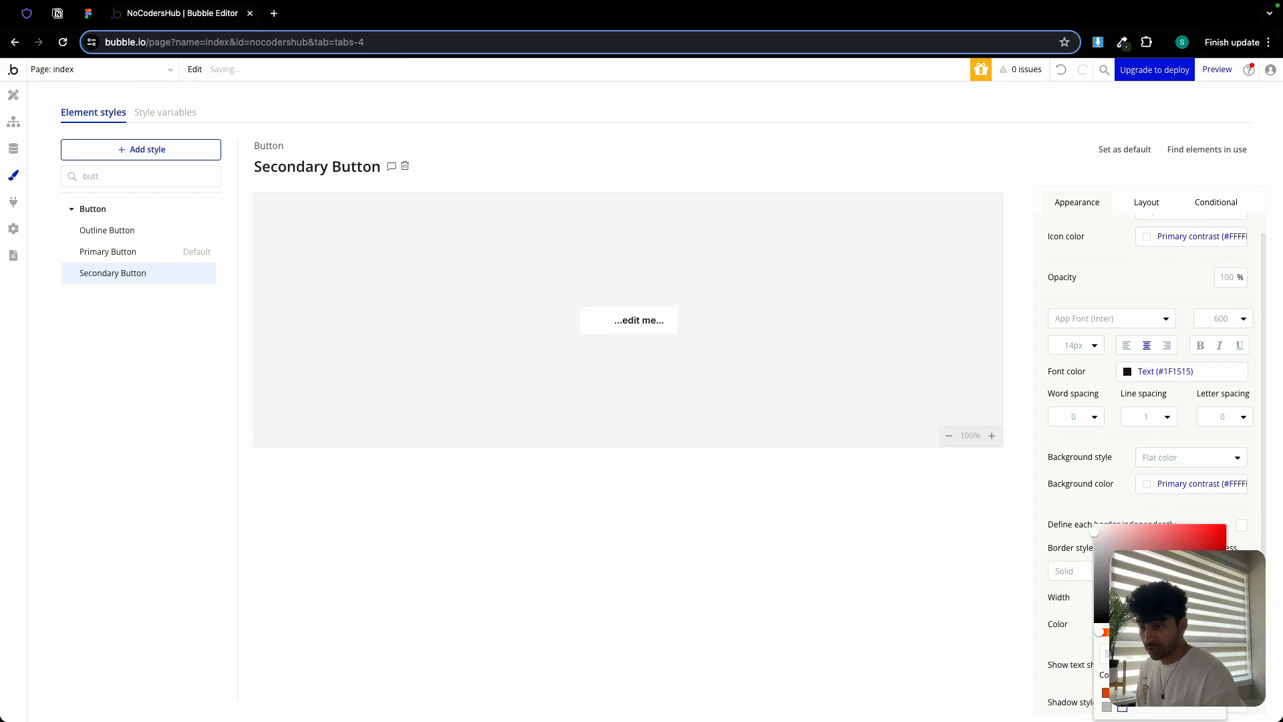
{"action": "left_click", "coordinate": [1133, 513]}
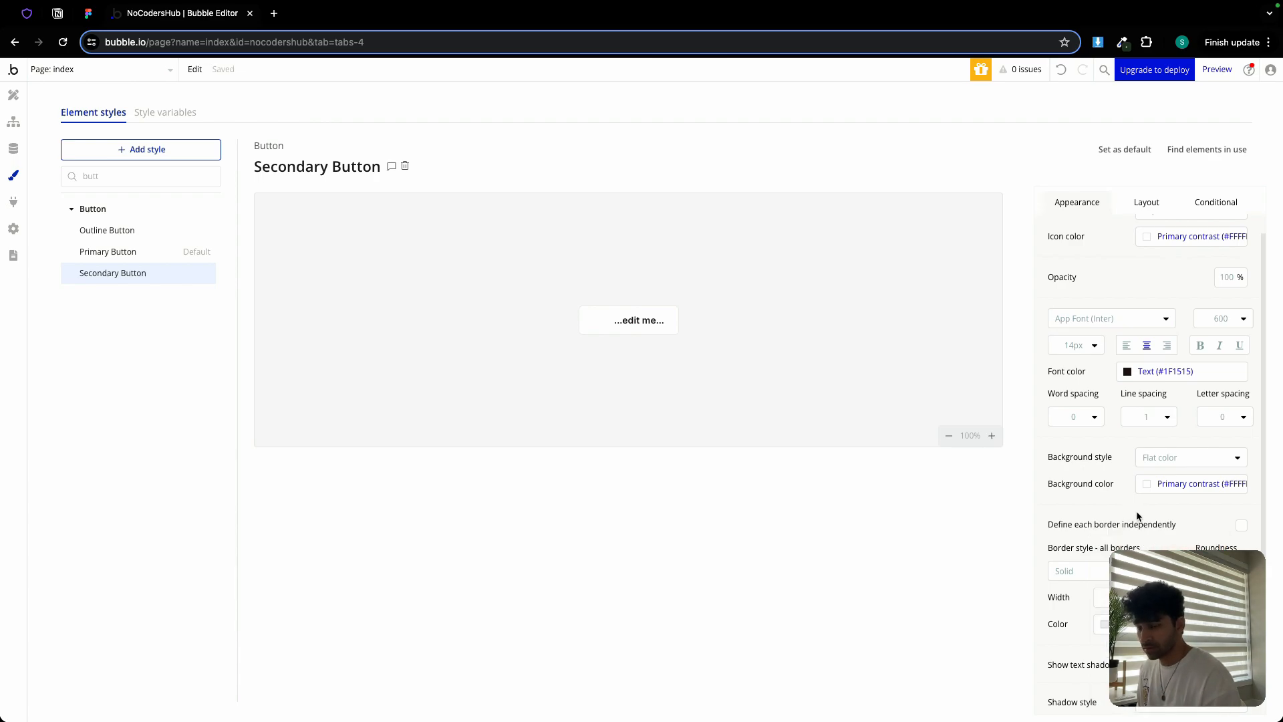
Set the icon colour to Text (#1F1515) and review the Layout and Conditional tabs
{"action": "scroll", "coordinate": [1138, 515], "scroll_direction": "down", "scroll_amount": 3}
{"action": "scroll", "coordinate": [1135, 495], "scroll_direction": "up", "scroll_amount": 4}
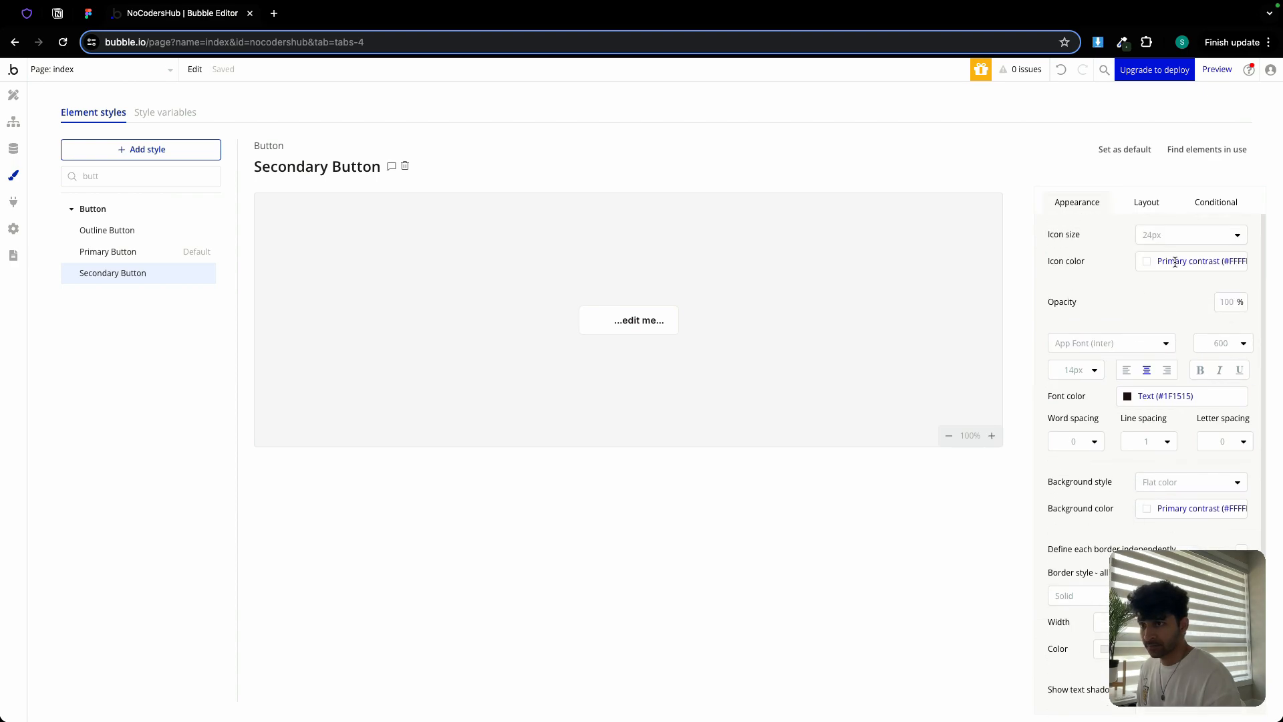
{"action": "left_click", "coordinate": [1175, 262]}
{"action": "left_click", "coordinate": [1181, 441]}
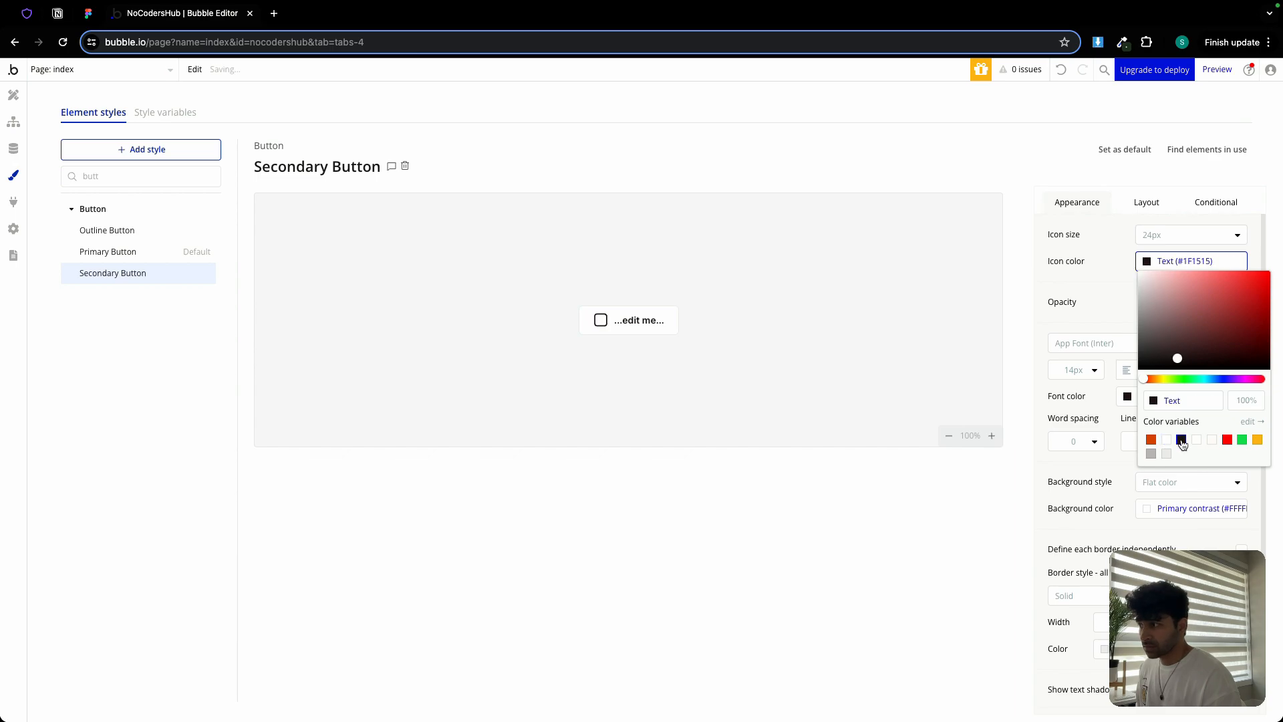
{"action": "left_click", "coordinate": [1108, 298]}
{"action": "left_click", "coordinate": [1140, 202]}
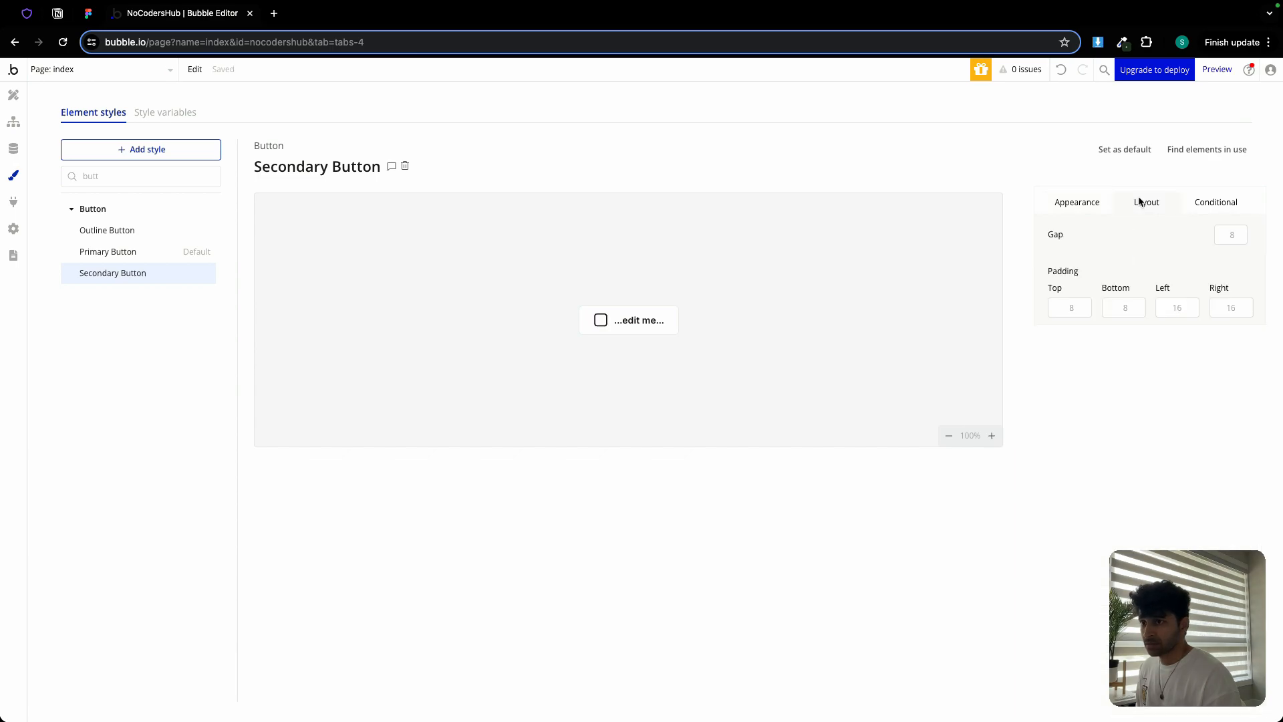
{"action": "left_click", "coordinate": [1191, 208]}
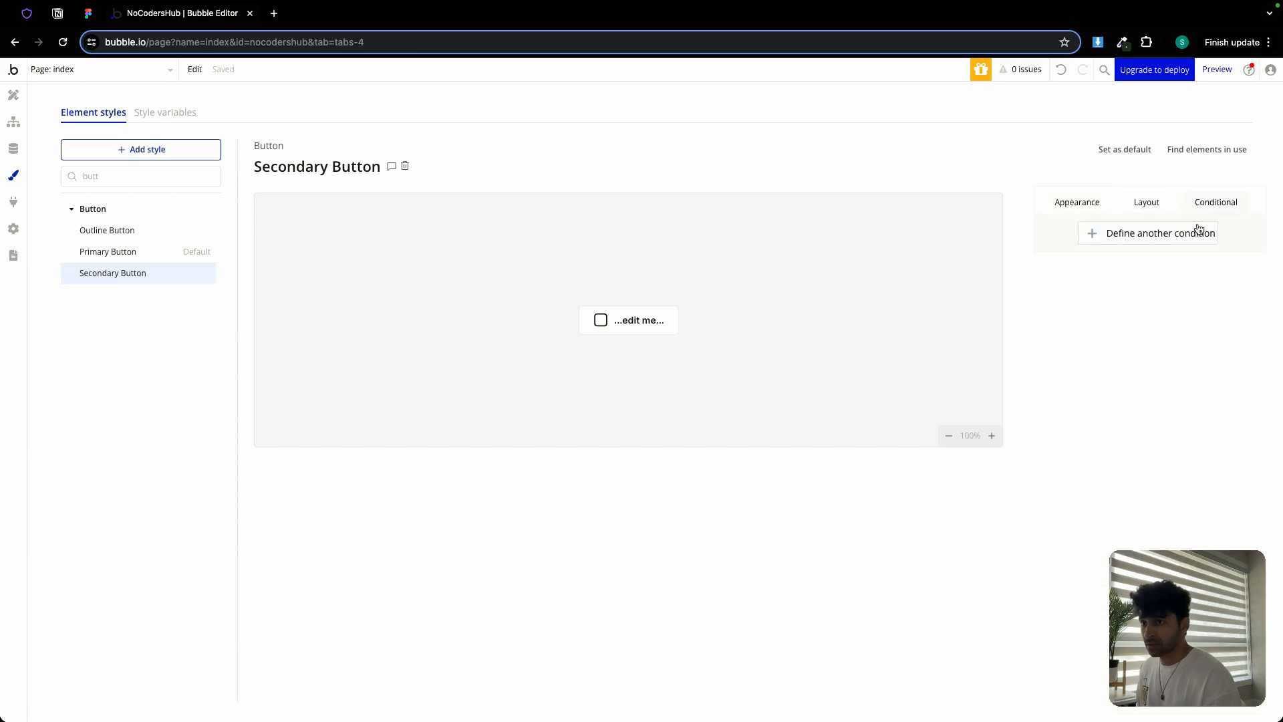
Open the Outline Button style, compare with Figma, and remove its hover condition
{"action": "left_click", "coordinate": [129, 231]}
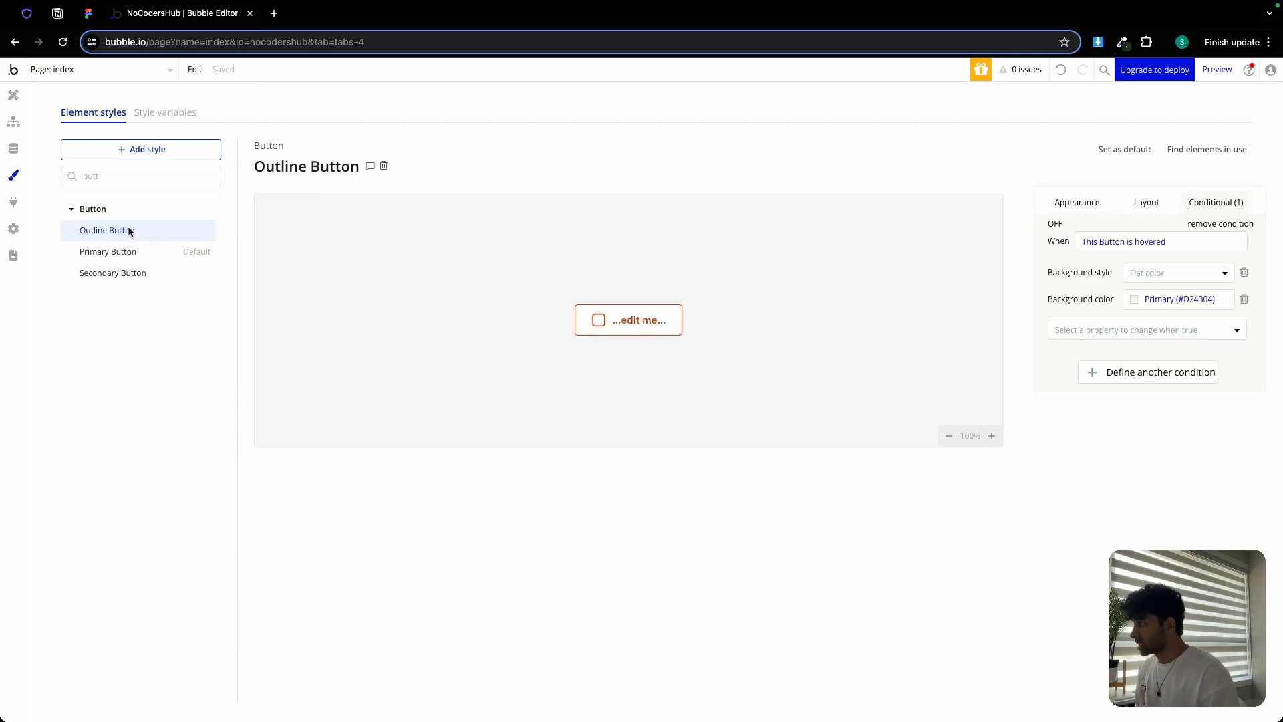
{"action": "left_click", "coordinate": [88, 13]}
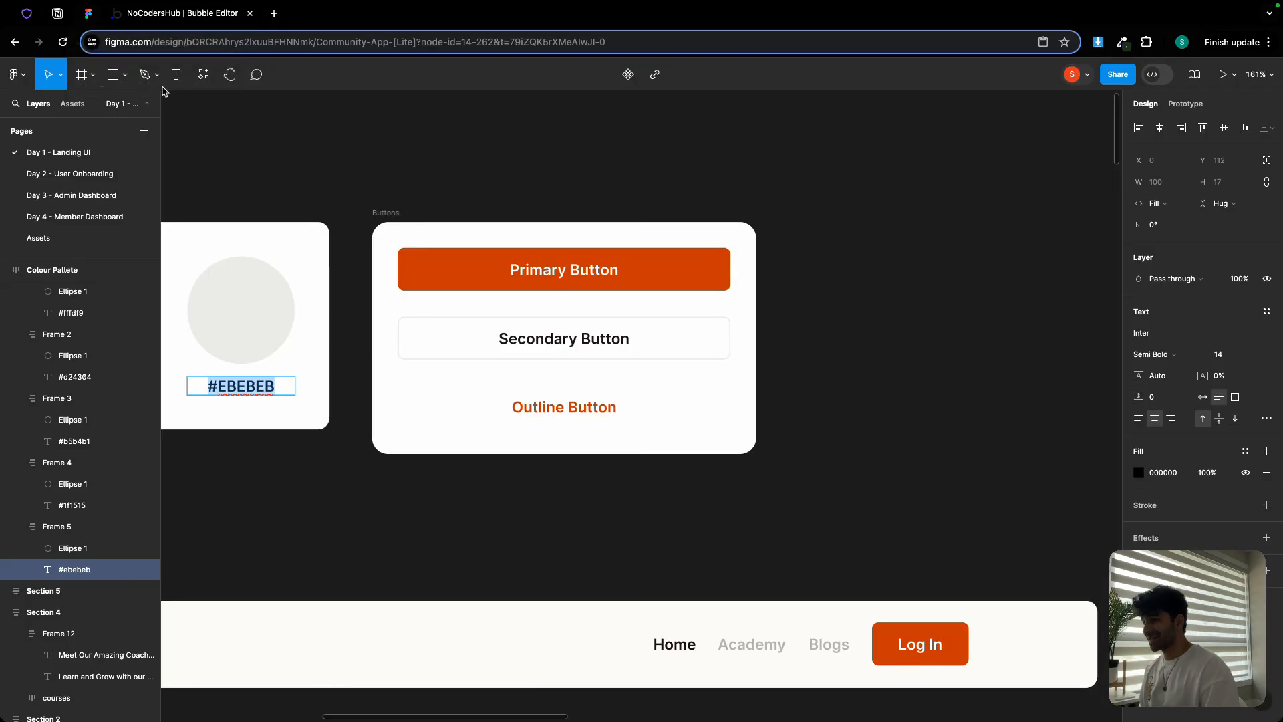
{"action": "left_click", "coordinate": [166, 19]}
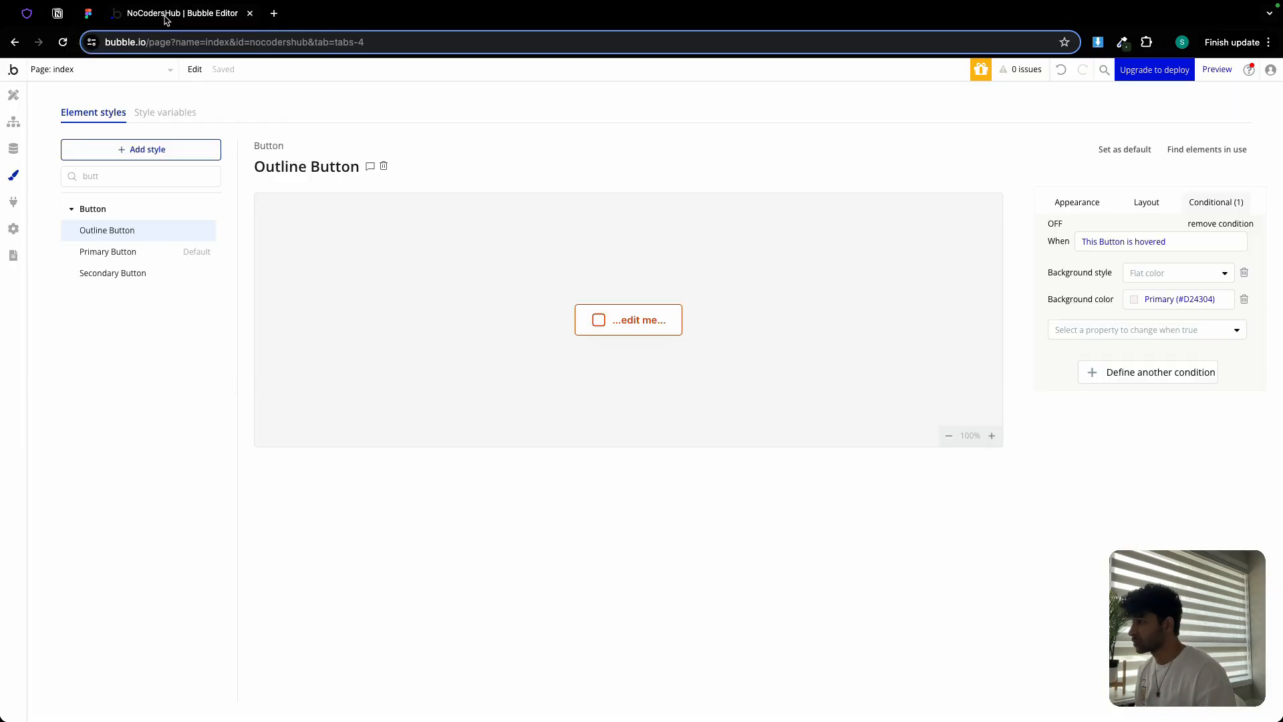
{"action": "left_click", "coordinate": [1233, 225]}
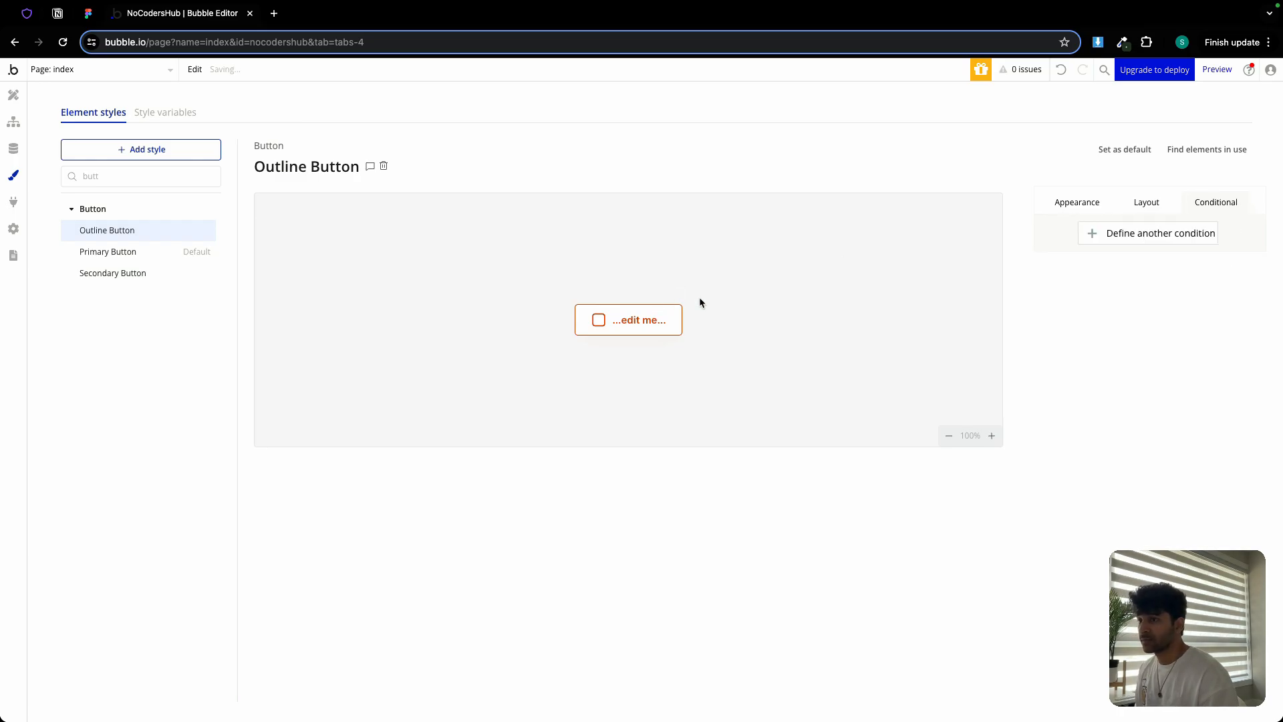
Set Outline Button's border style to None, roundness 6, and remove its shadow
{"action": "left_click", "coordinate": [1086, 203]}
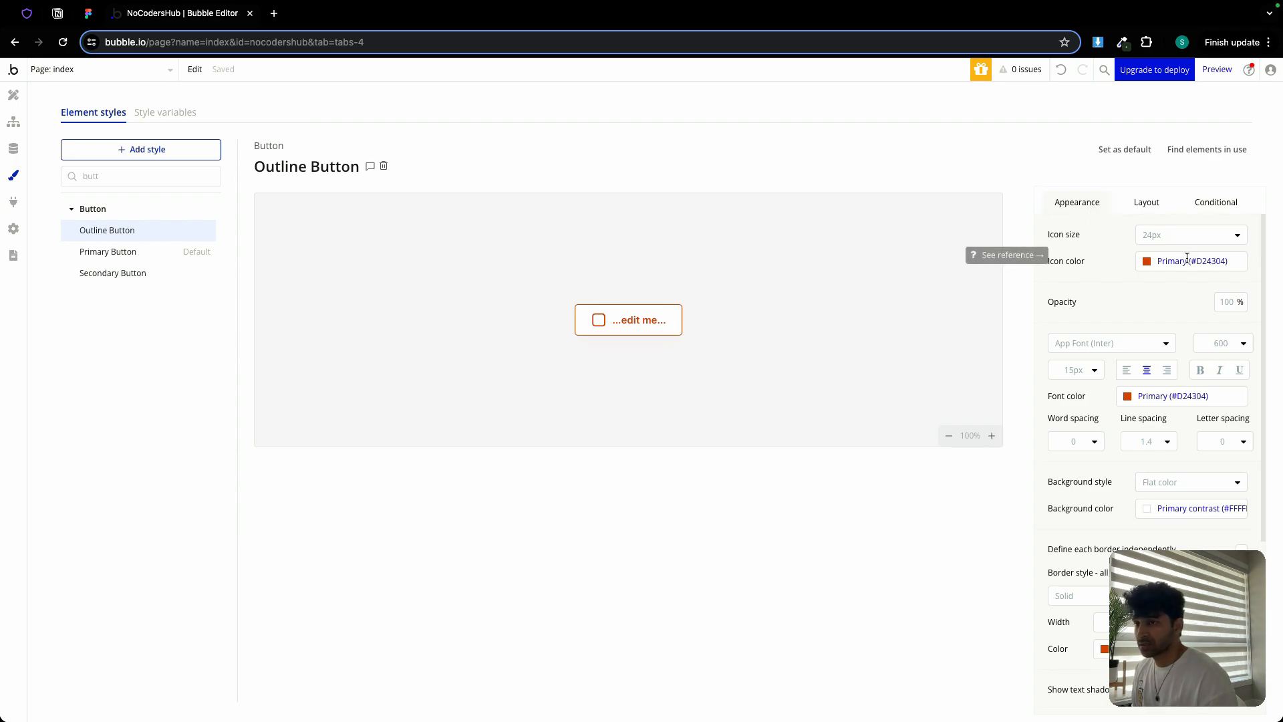
{"action": "scroll", "coordinate": [1156, 296], "scroll_direction": "down", "scroll_amount": 3}
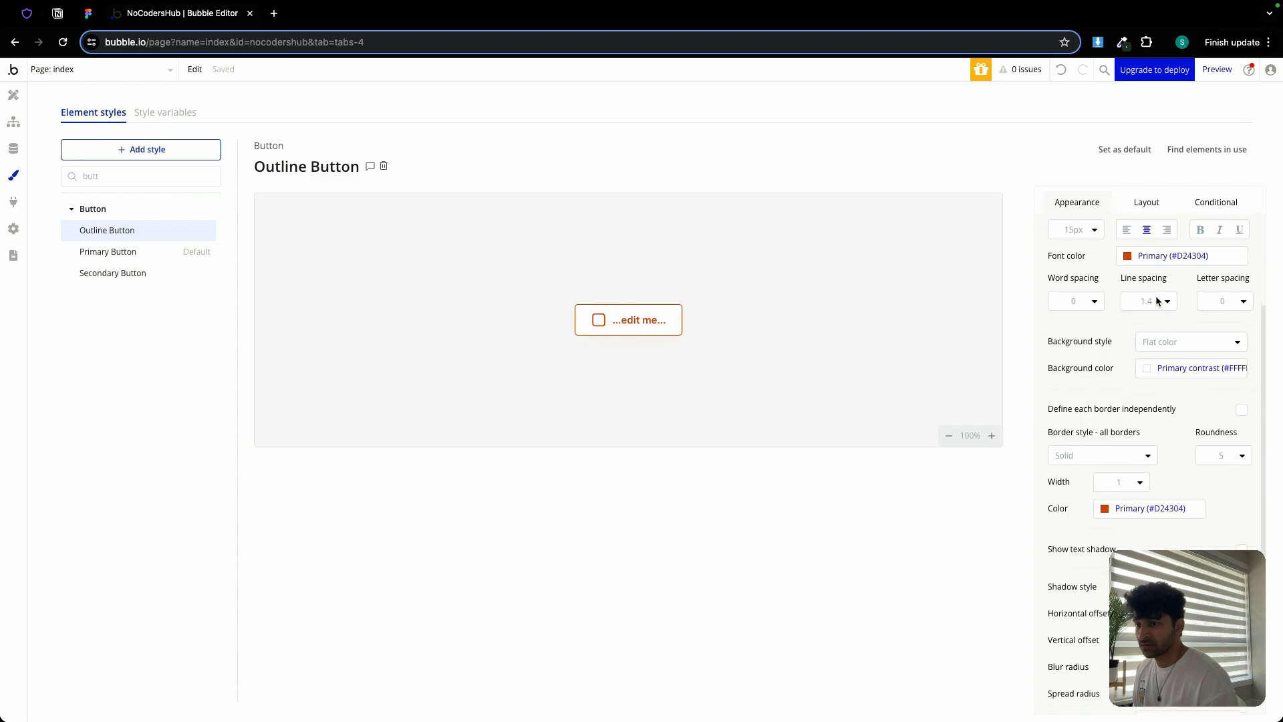
{"action": "left_click", "coordinate": [1128, 456]}
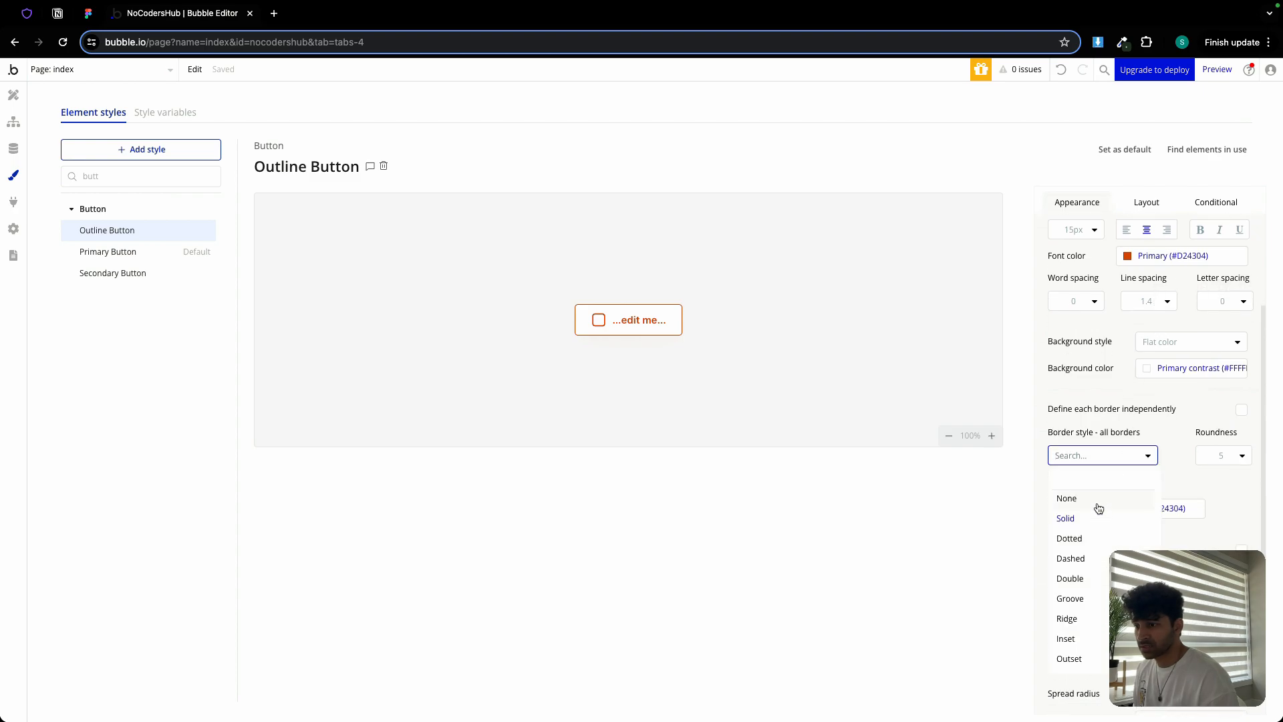
{"action": "left_click", "coordinate": [1069, 499]}
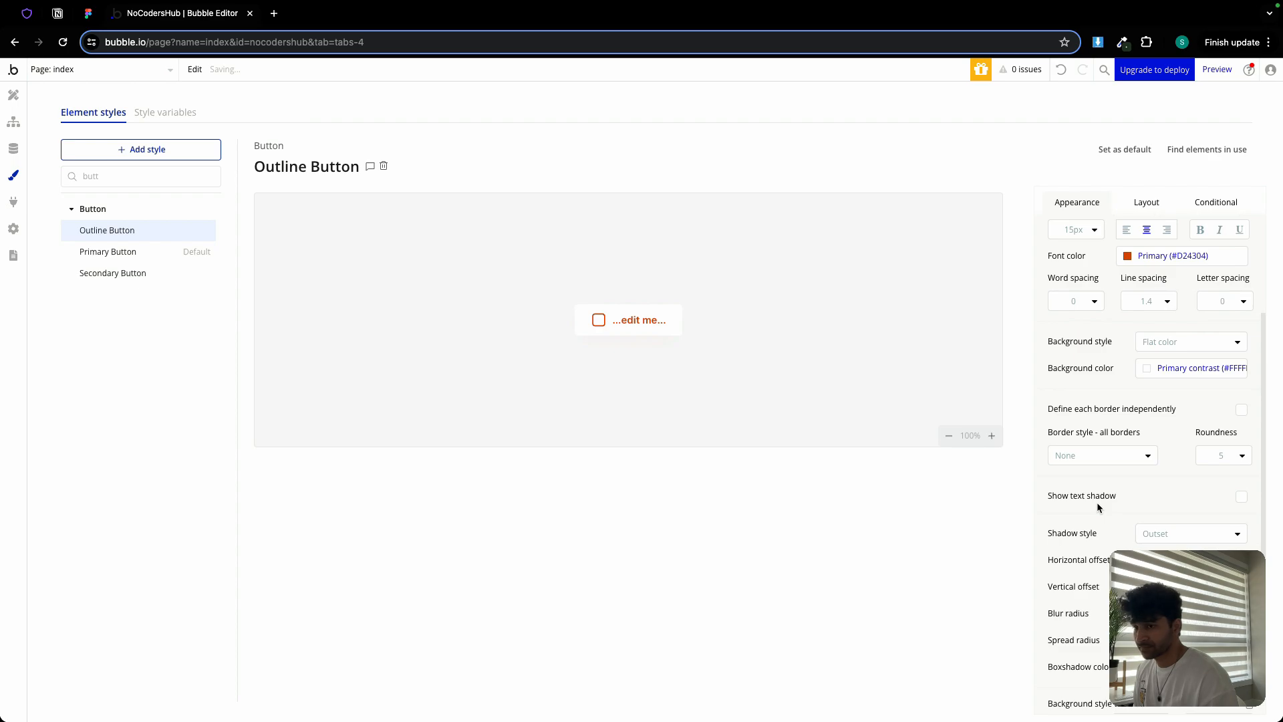
{"action": "left_click", "coordinate": [1216, 457]}
{"action": "type", "text": "6"}
{"action": "key", "text": "Return"}
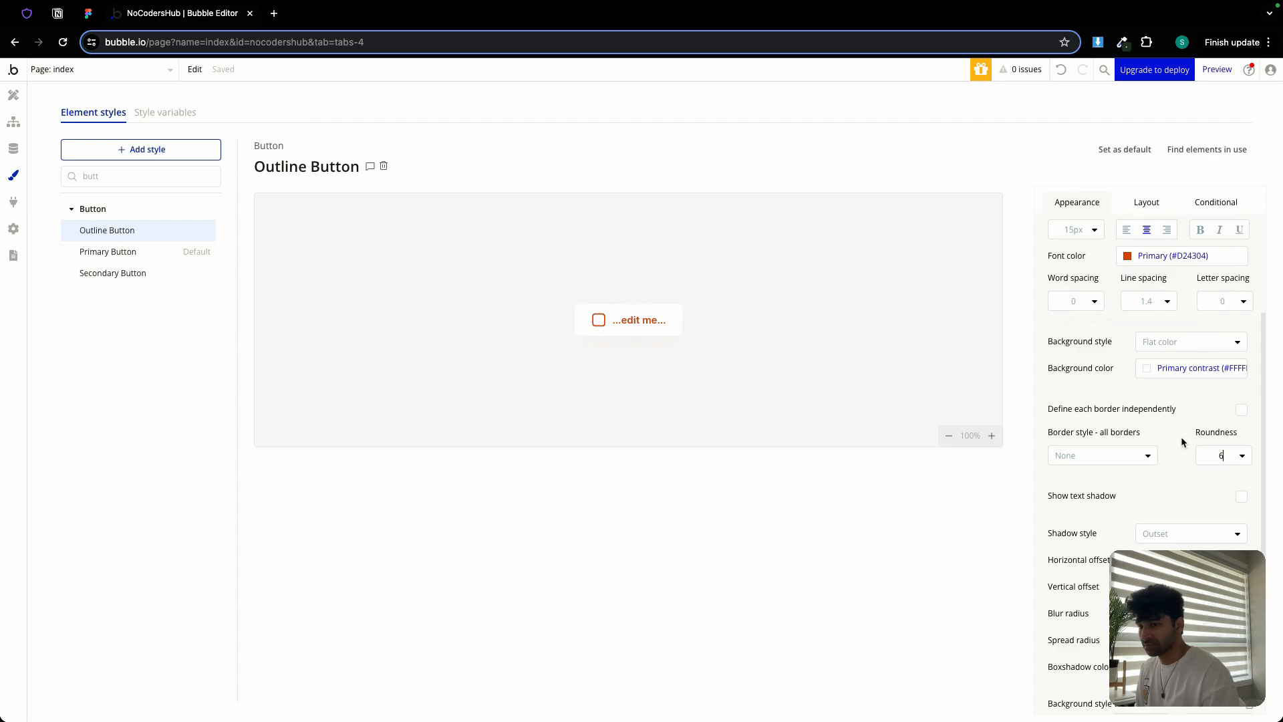
{"action": "left_click", "coordinate": [1175, 518]}
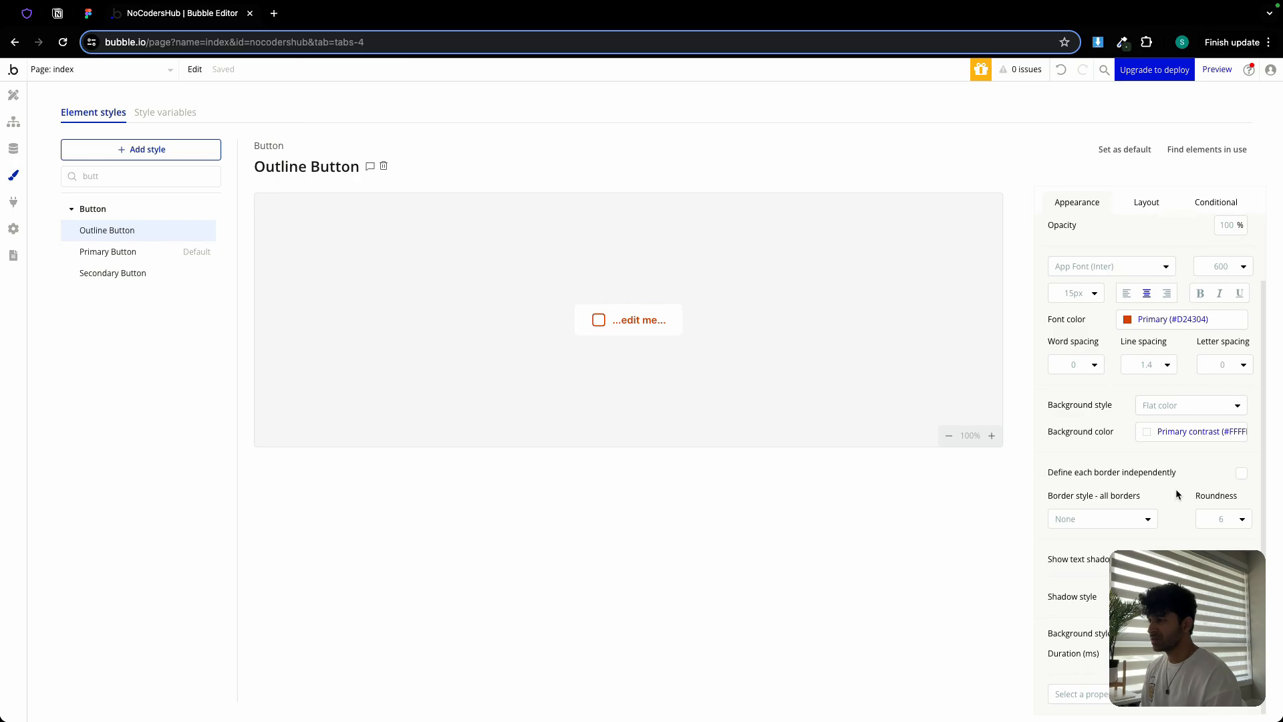
Search the style list for 'inp' to show the Input styles
{"action": "double_click", "coordinate": [105, 176]}
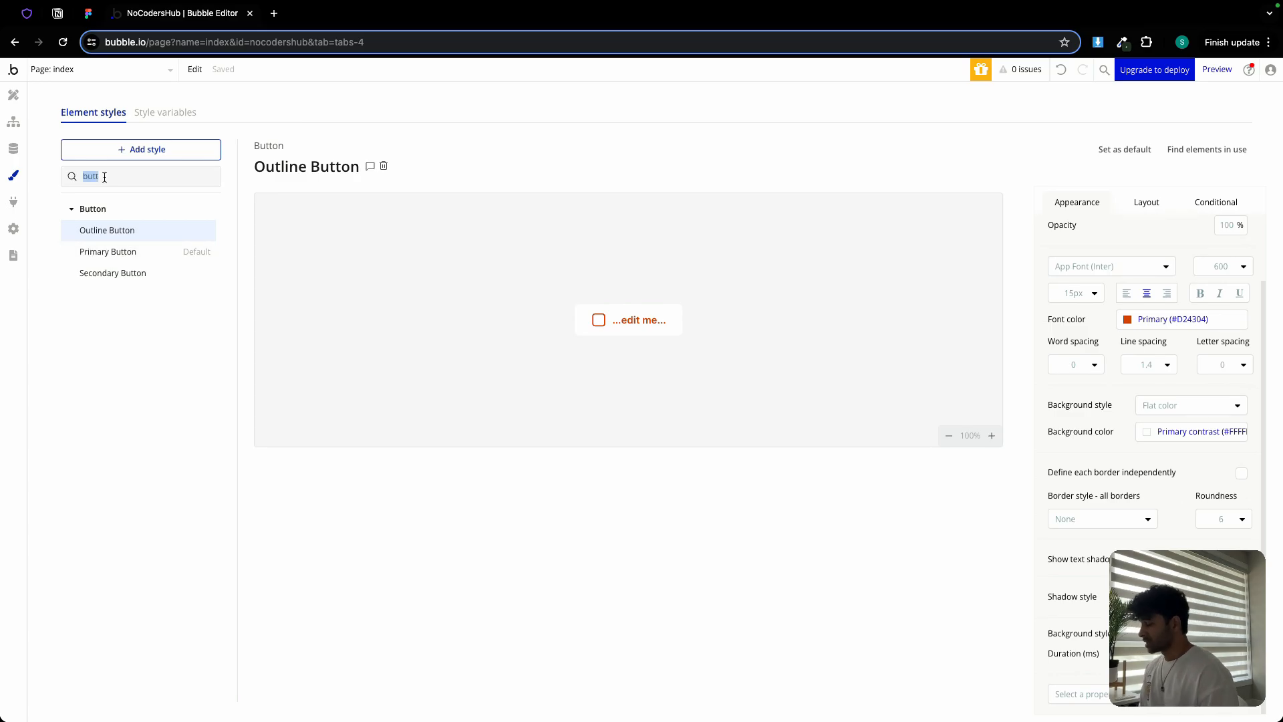
{"action": "type", "text": "sing"}
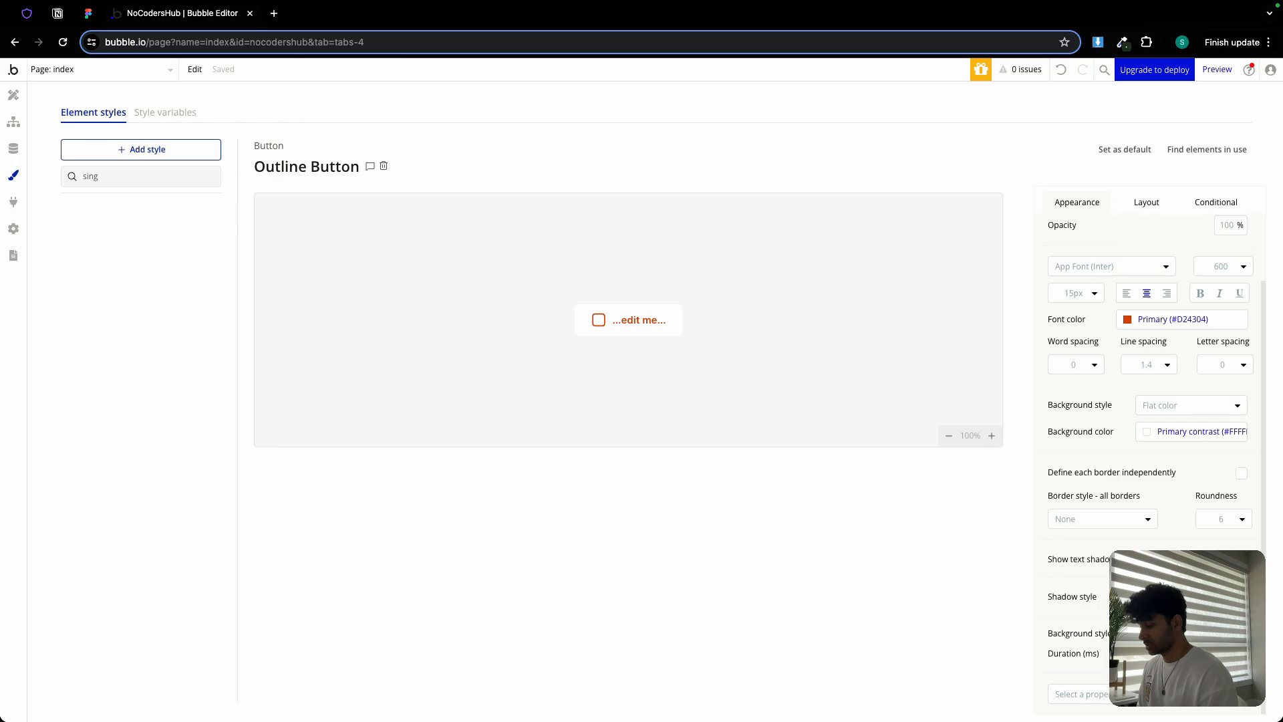
{"action": "key", "text": "BackSpace"}
{"action": "key", "text": "BackSpace"}
{"action": "key", "text": "BackSpace"}
{"action": "key", "text": "BackSpace"}
{"action": "type", "text": "inp"}
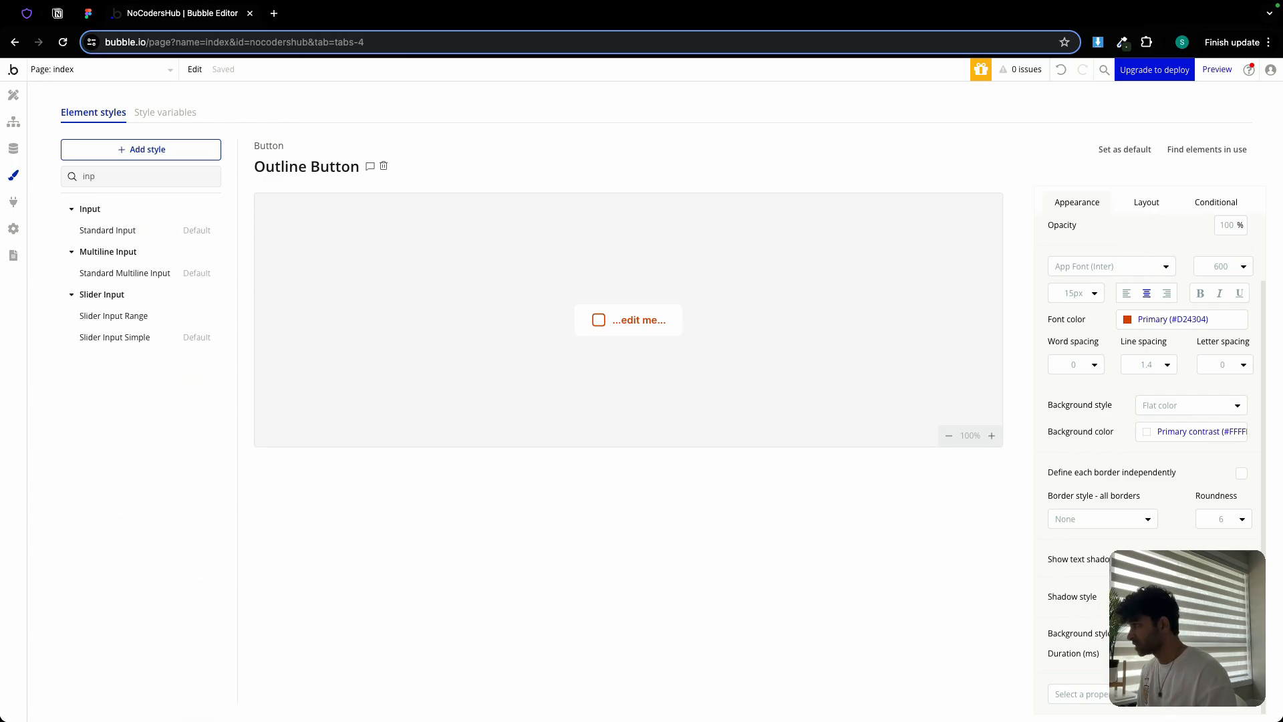
Give the Standard Input style a flat colour background and a light border colour
{"action": "left_click", "coordinate": [88, 230]}
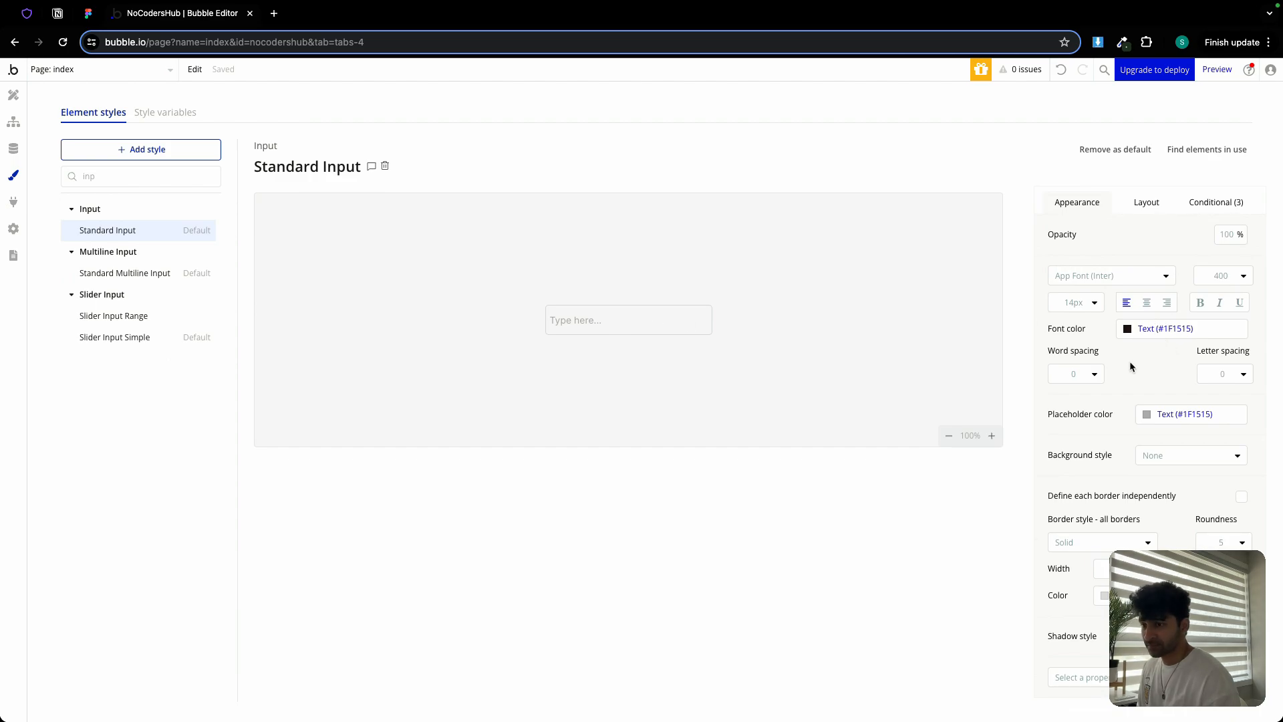
{"action": "left_click", "coordinate": [1187, 455]}
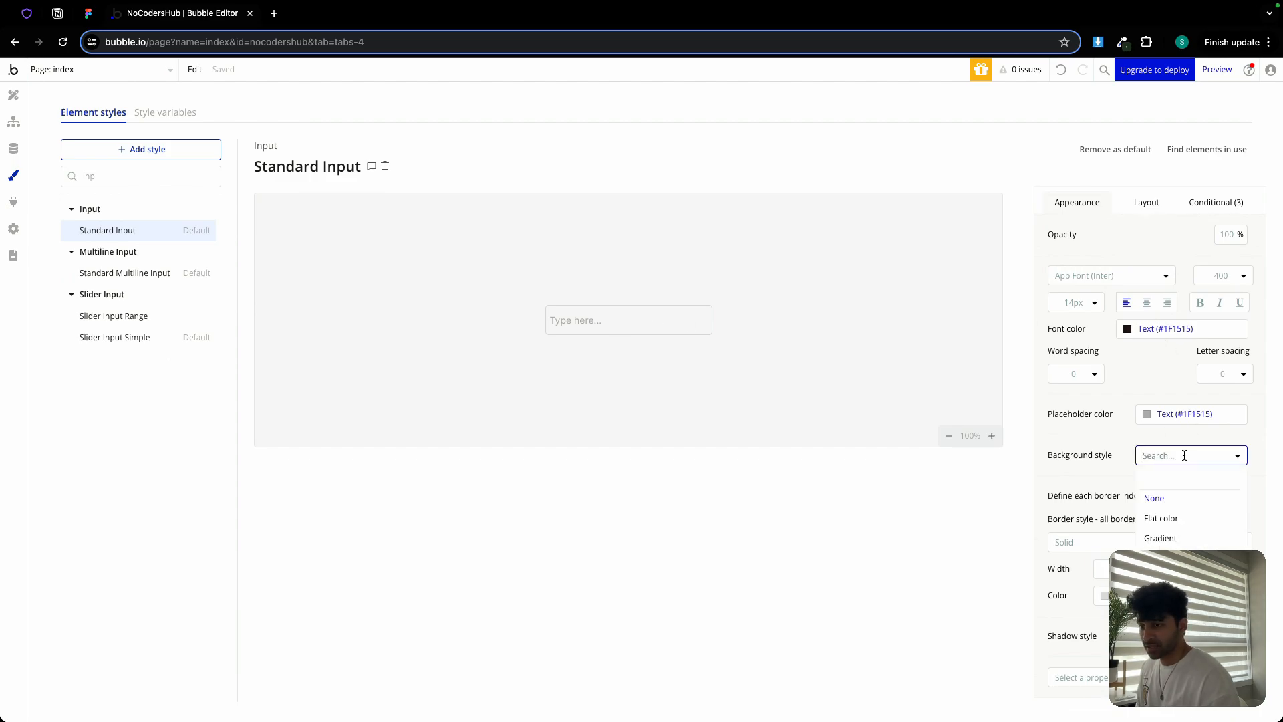
{"action": "left_click", "coordinate": [1191, 524]}
{"action": "scroll", "coordinate": [1183, 501], "scroll_direction": "down", "scroll_amount": 1}
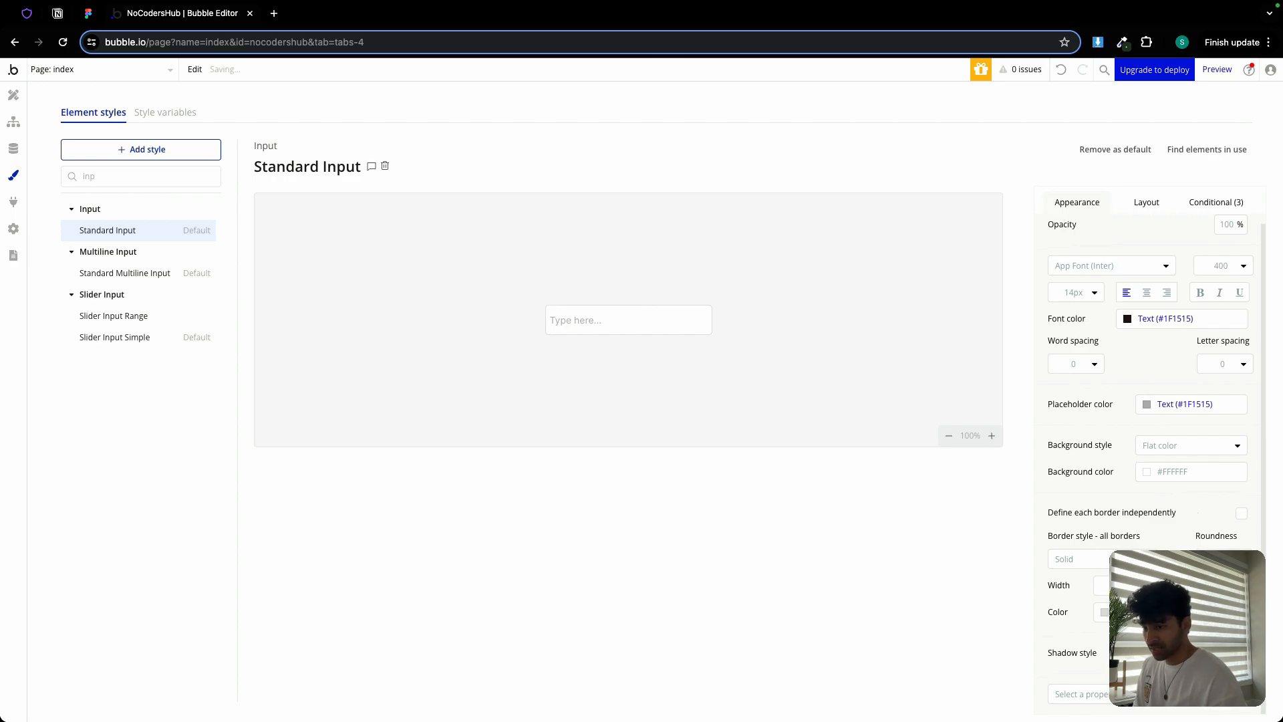
{"action": "left_click", "coordinate": [1136, 612]}
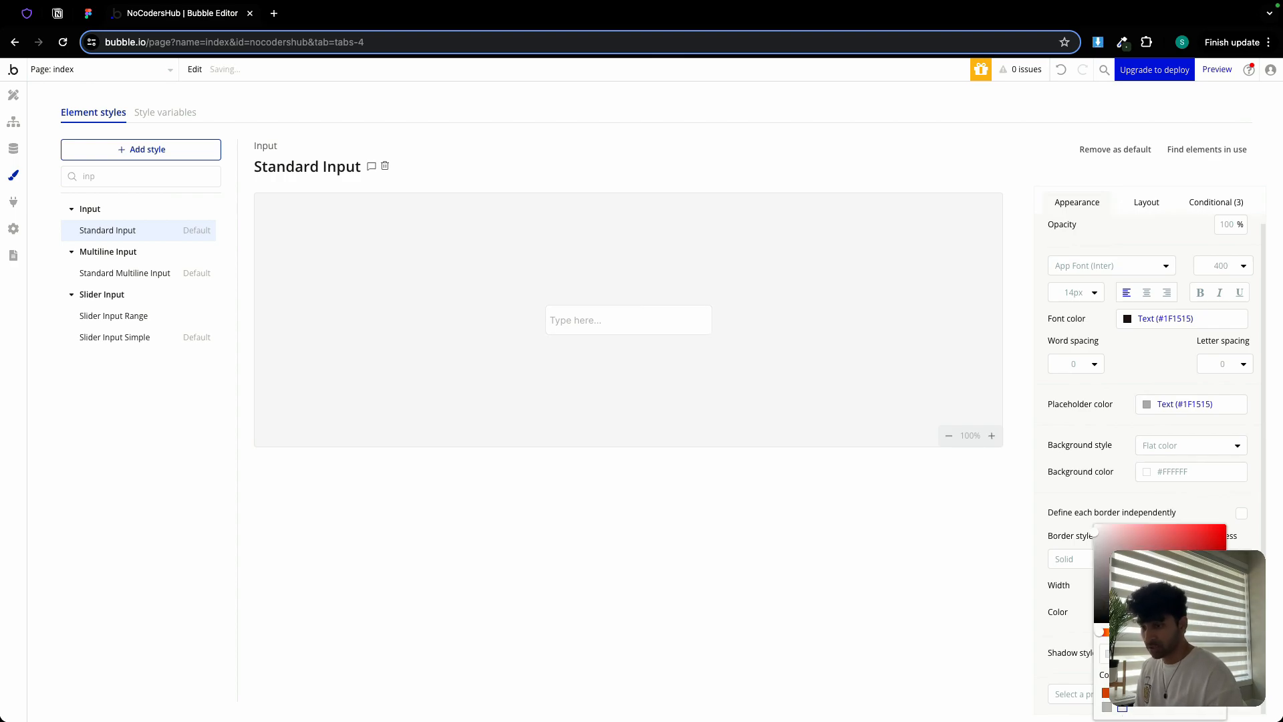
{"action": "left_click", "coordinate": [1199, 528]}
{"action": "left_click", "coordinate": [1124, 707]}
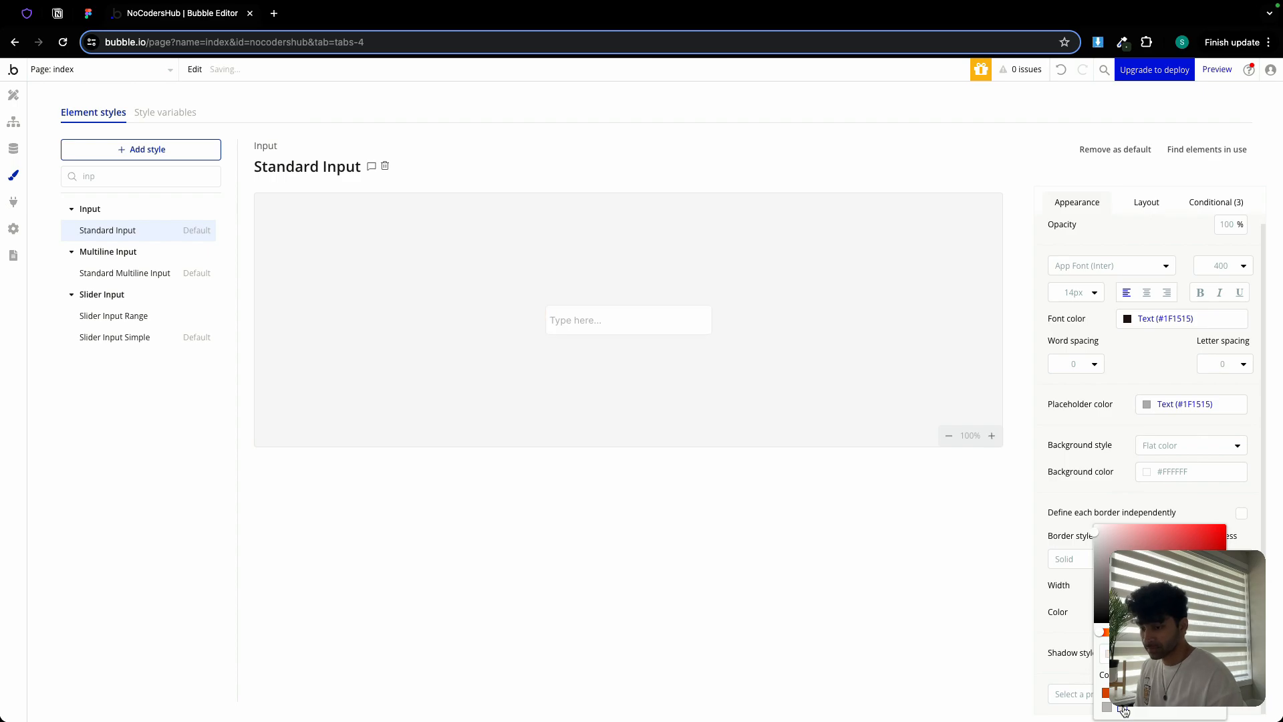
{"action": "left_click", "coordinate": [1199, 498]}
Set the Standard Input's left and right padding to 12
{"action": "left_click", "coordinate": [1145, 203]}
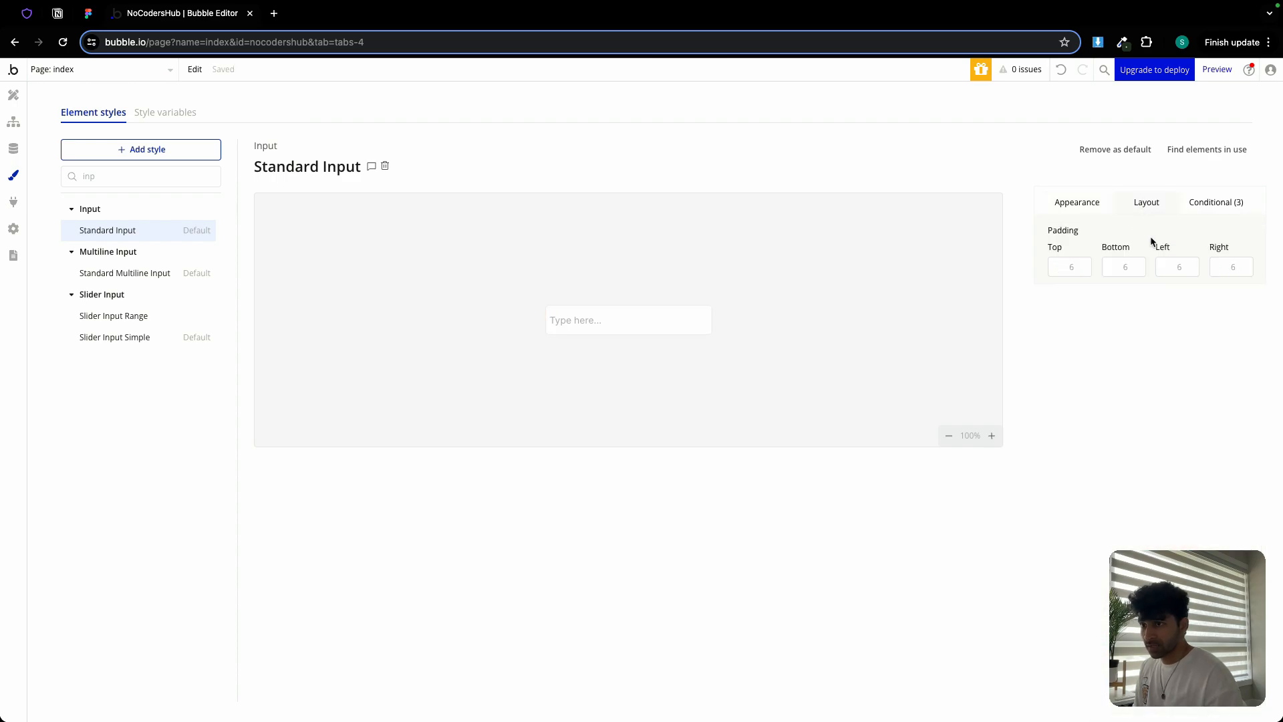
{"action": "double_click", "coordinate": [1178, 266]}
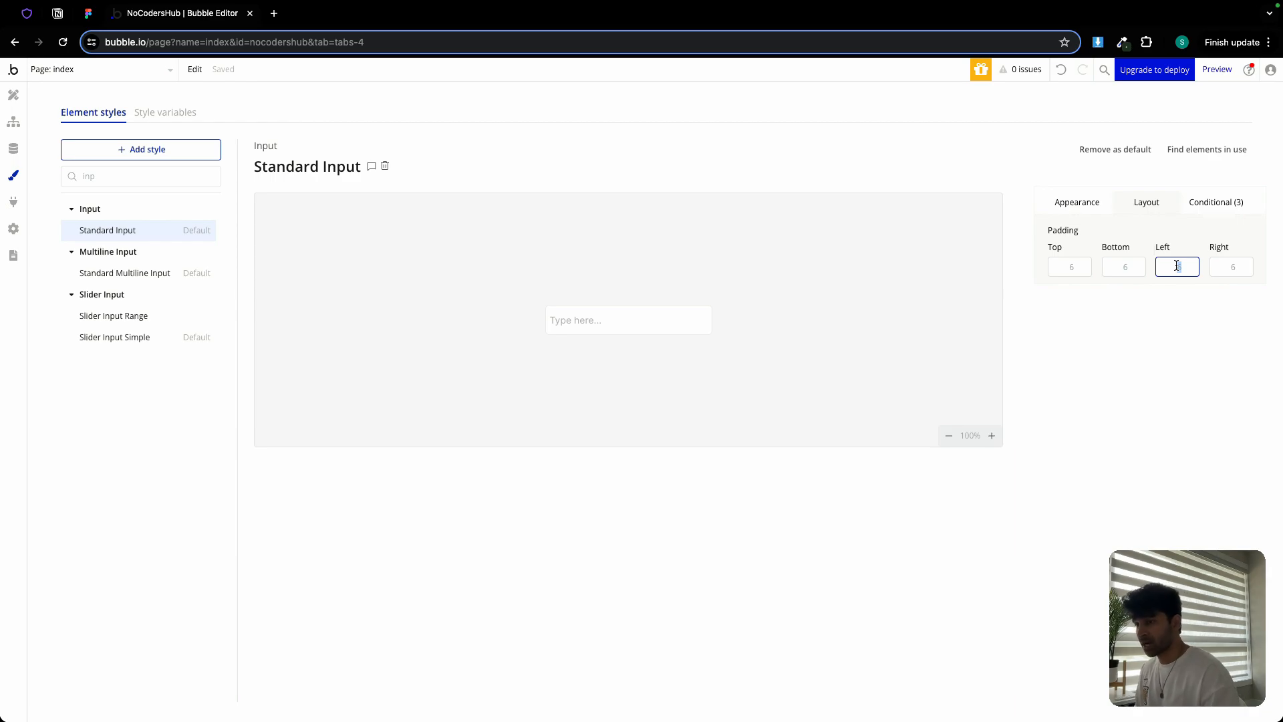
{"action": "type", "text": "12"}
{"action": "double_click", "coordinate": [1222, 267]}
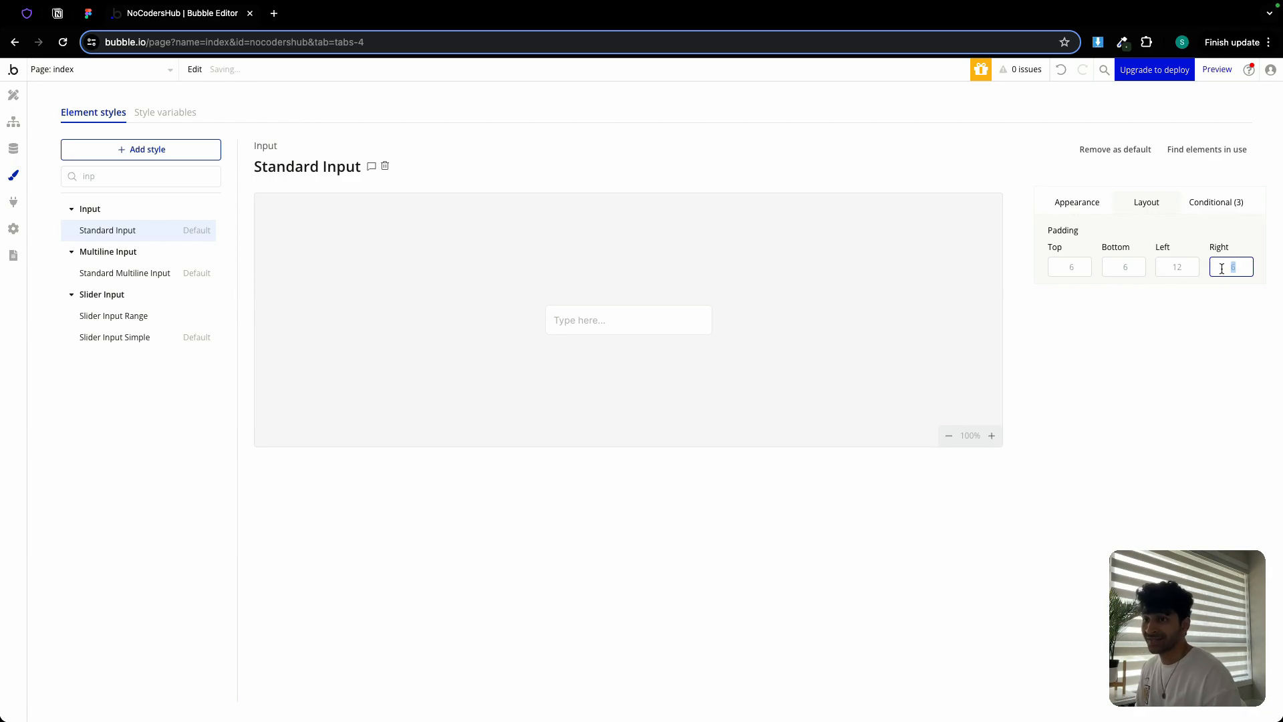
{"action": "type", "text": "12"}
{"action": "left_click", "coordinate": [1209, 299]}
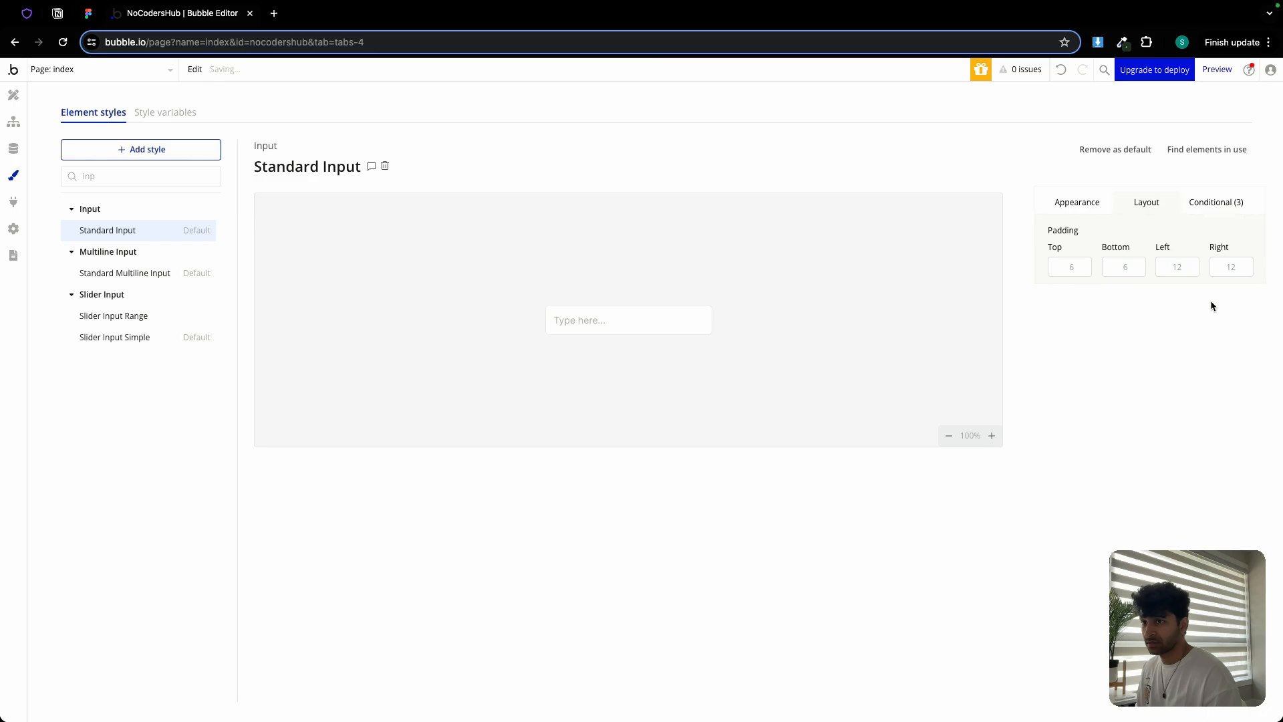
Remove the hovered and focused border conditions, then select Standard Multiline Input
{"action": "left_click", "coordinate": [1212, 209]}
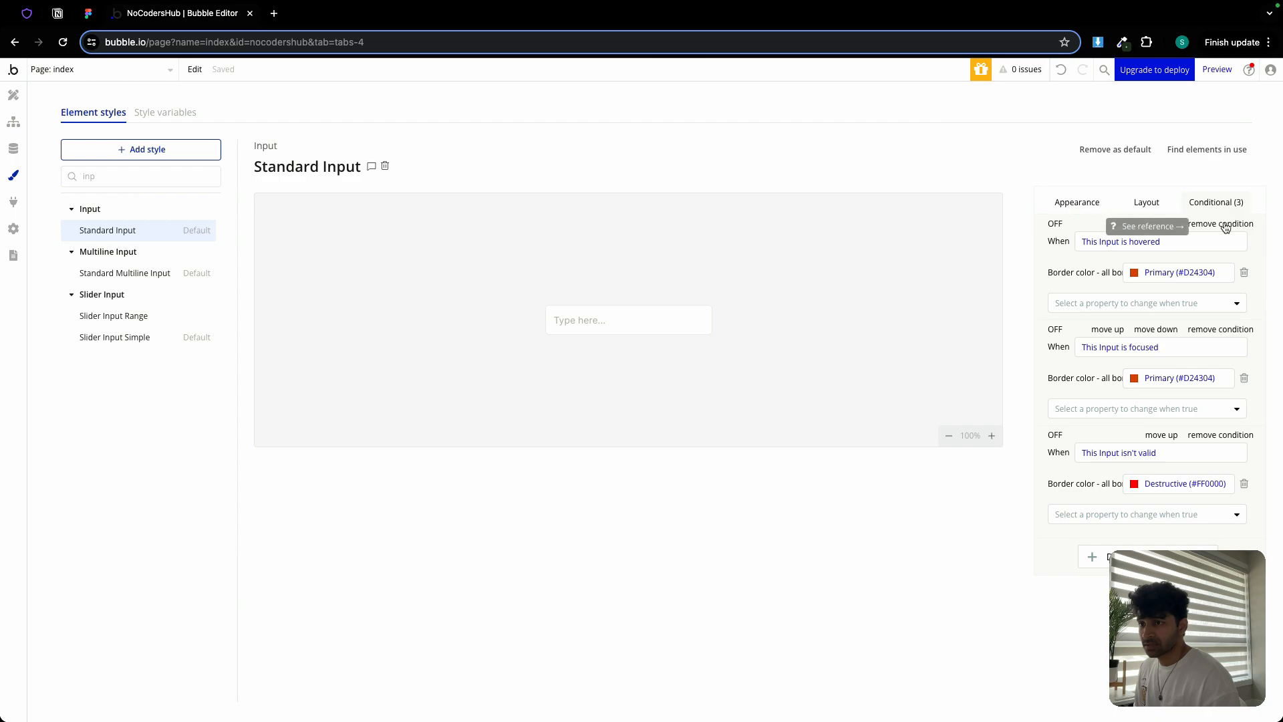
{"action": "left_click", "coordinate": [1225, 224]}
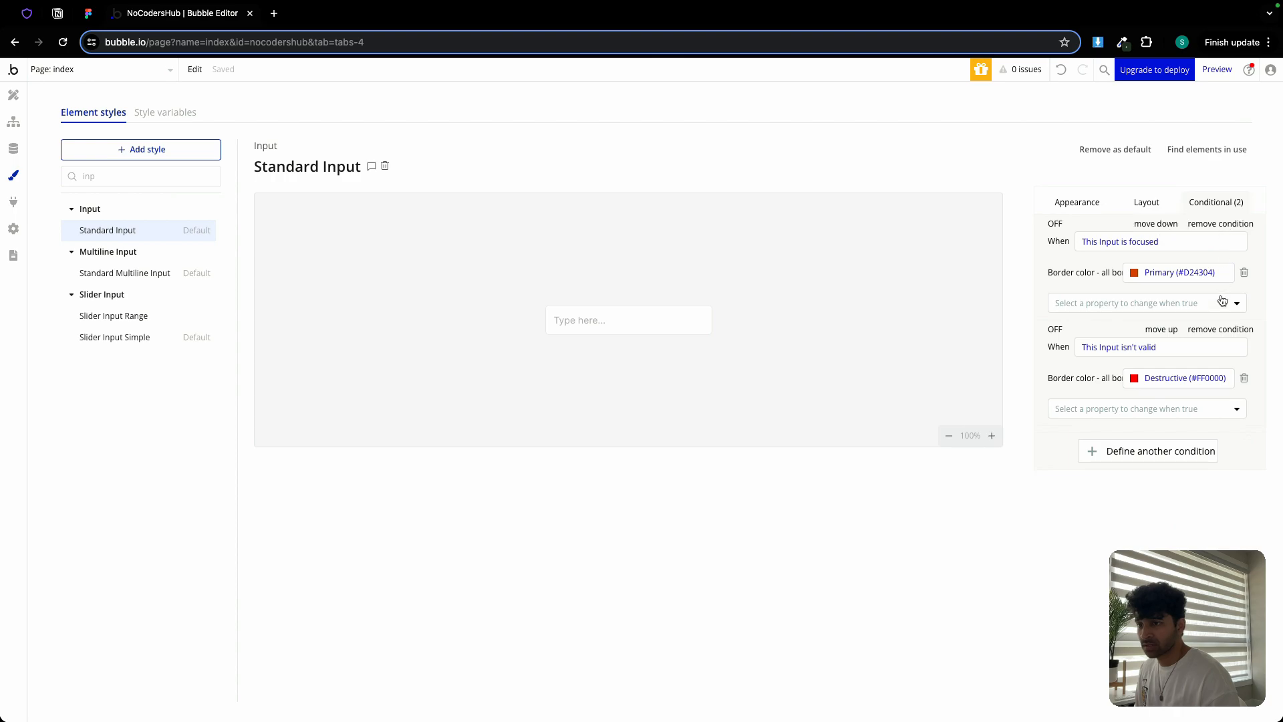
{"action": "left_click", "coordinate": [1214, 225]}
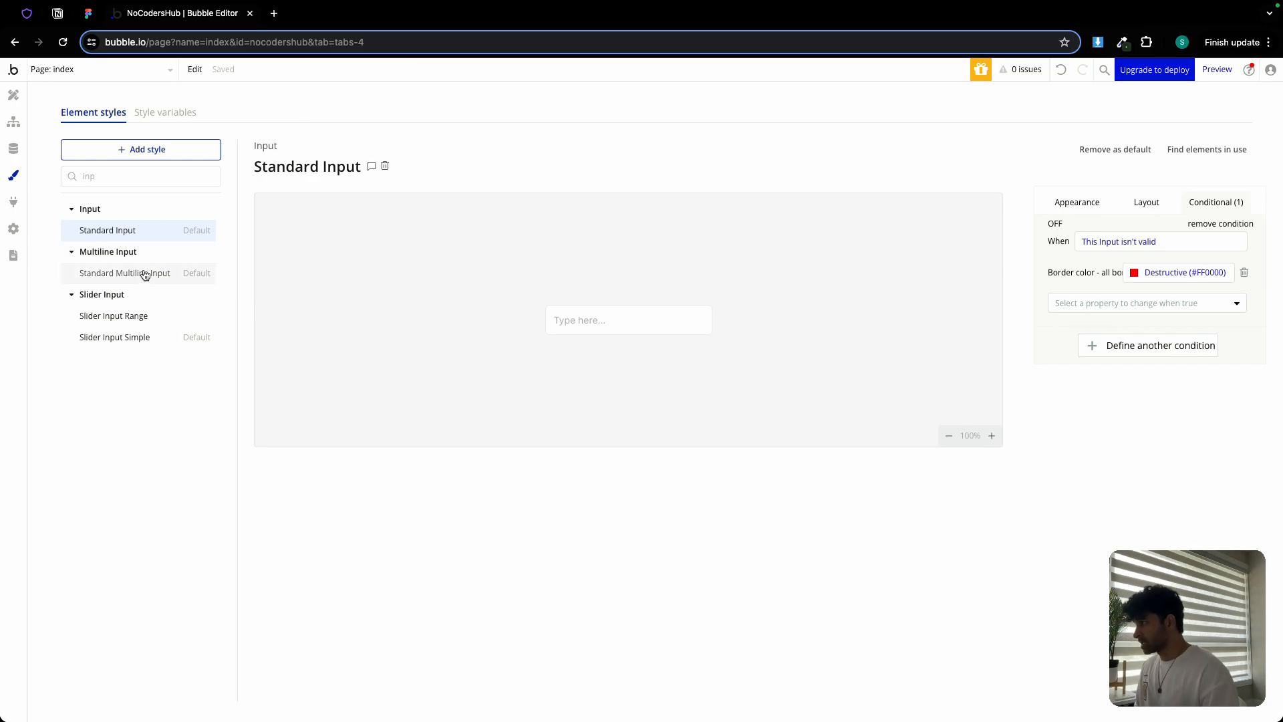
{"action": "left_click", "coordinate": [145, 275]}
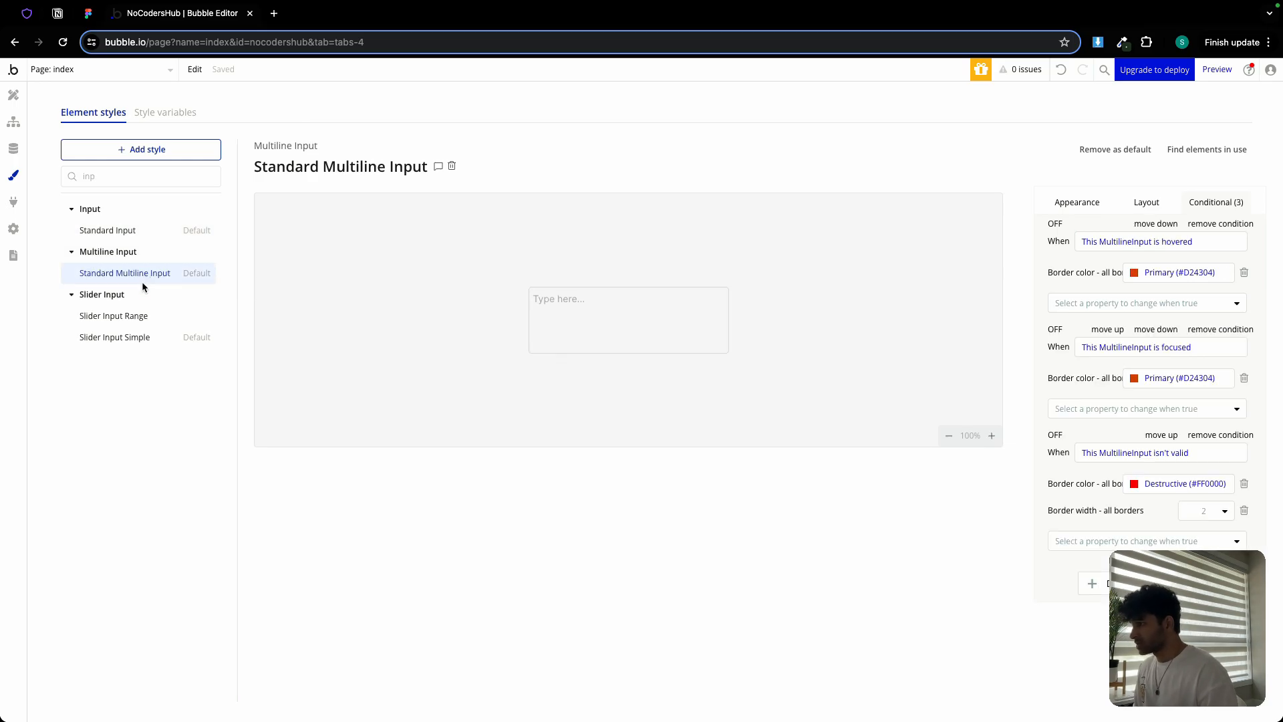
Remove the multiline style's hovered and focused conditions and adjust its left/right padding
{"action": "left_click", "coordinate": [1217, 224]}
{"action": "left_click", "coordinate": [1216, 224]}
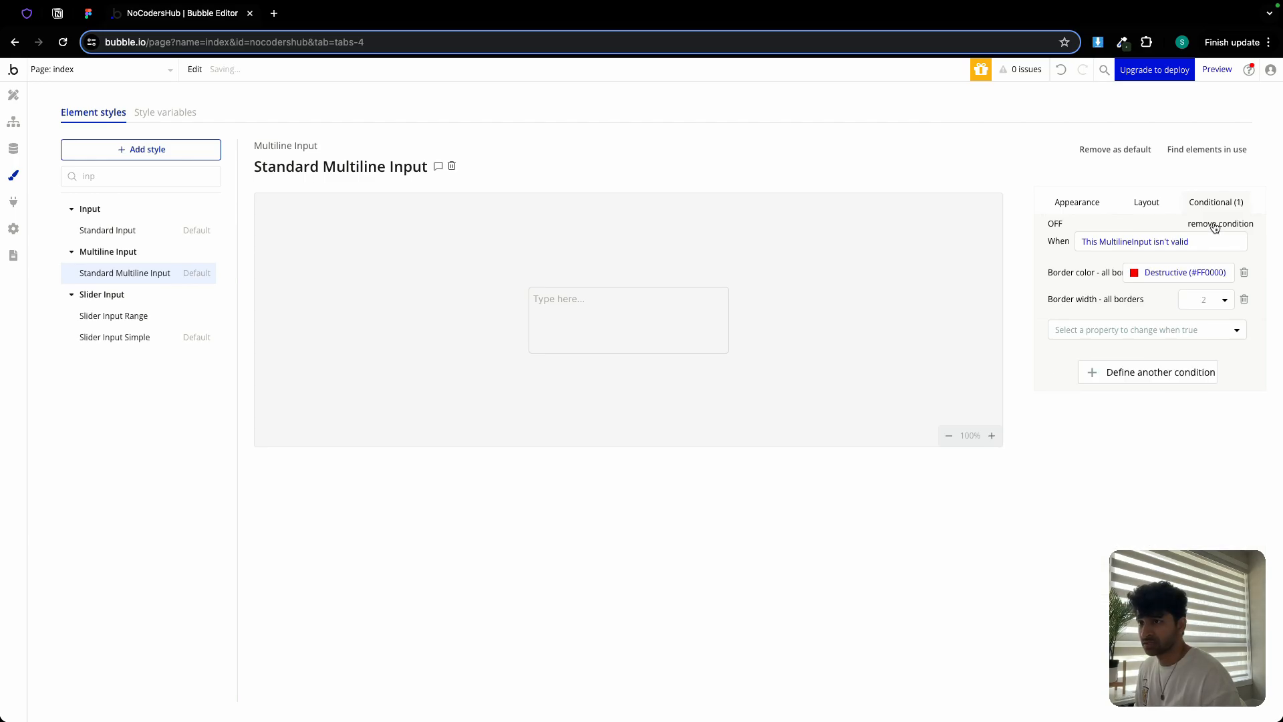
{"action": "left_click", "coordinate": [1147, 202]}
{"action": "left_click", "coordinate": [1178, 267]}
{"action": "type", "text": "1"}
{"action": "left_click", "coordinate": [1232, 266]}
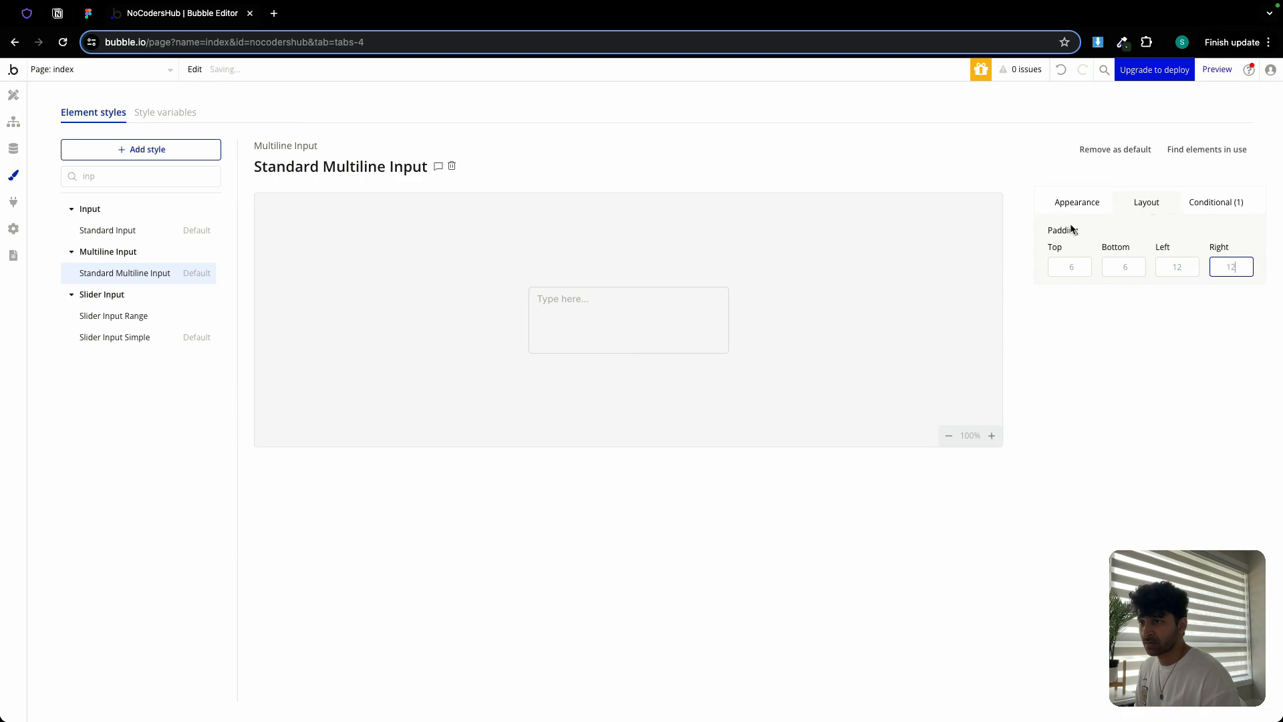
Give Standard Multiline Input a flat #FFFFFF background, leaving the border colour unchanged
{"action": "left_click", "coordinate": [1063, 202]}
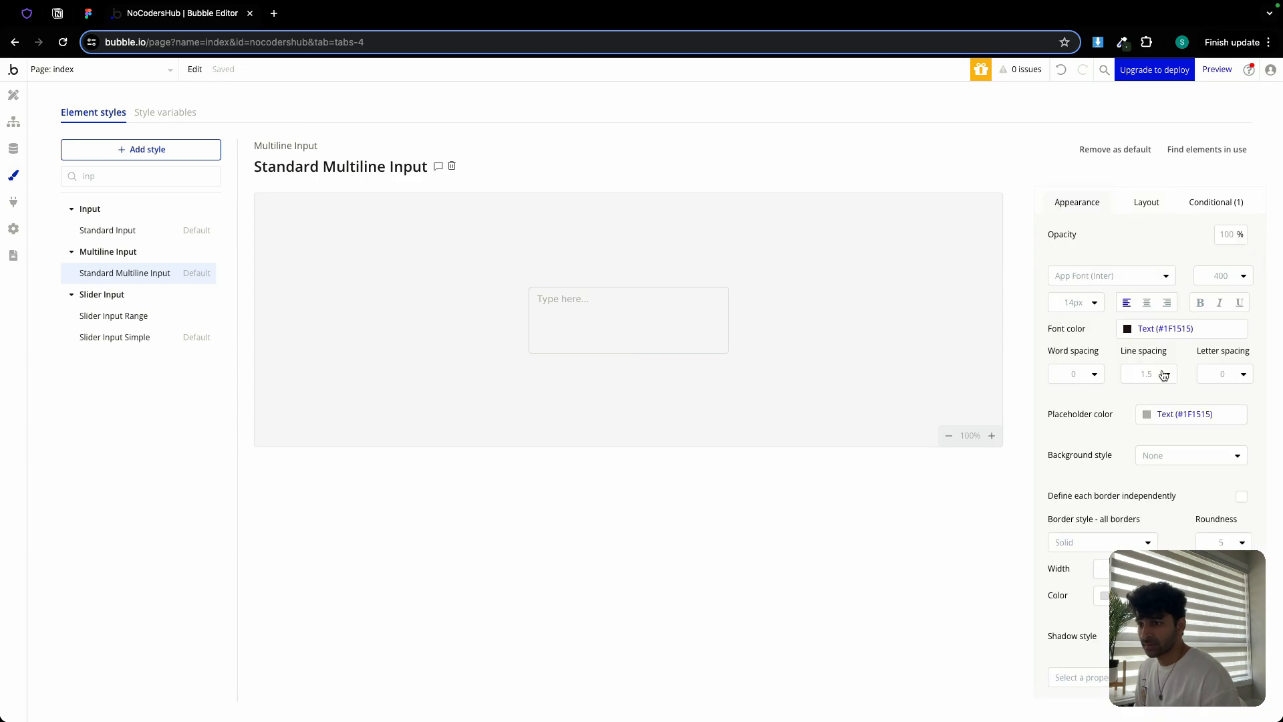
{"action": "left_click", "coordinate": [1180, 455]}
{"action": "left_click", "coordinate": [1180, 520]}
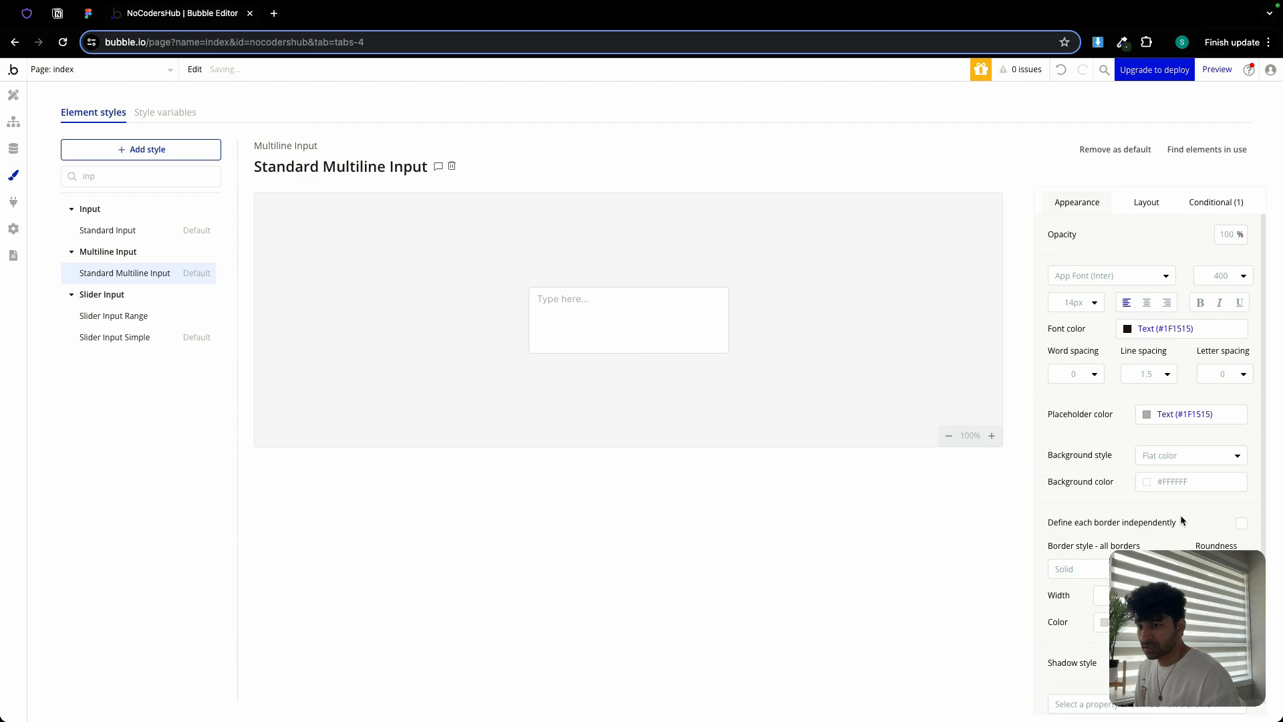
{"action": "left_click", "coordinate": [1139, 622]}
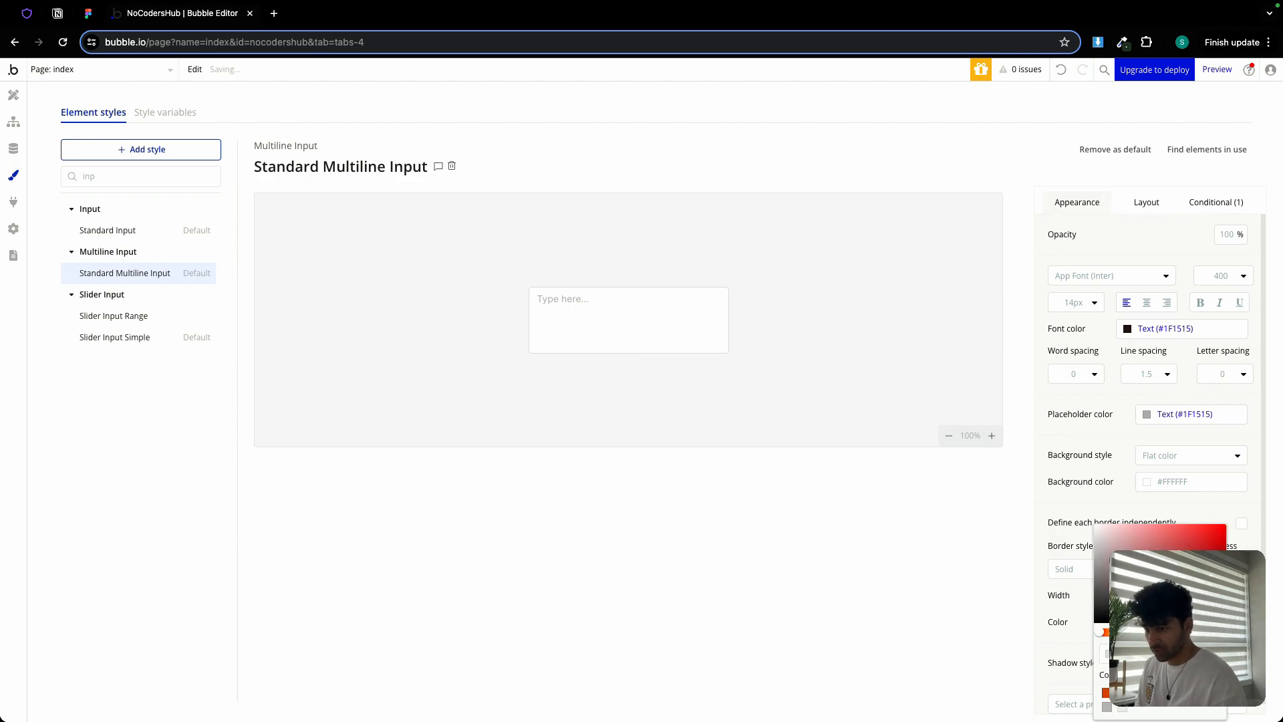
{"action": "left_click", "coordinate": [1173, 504]}
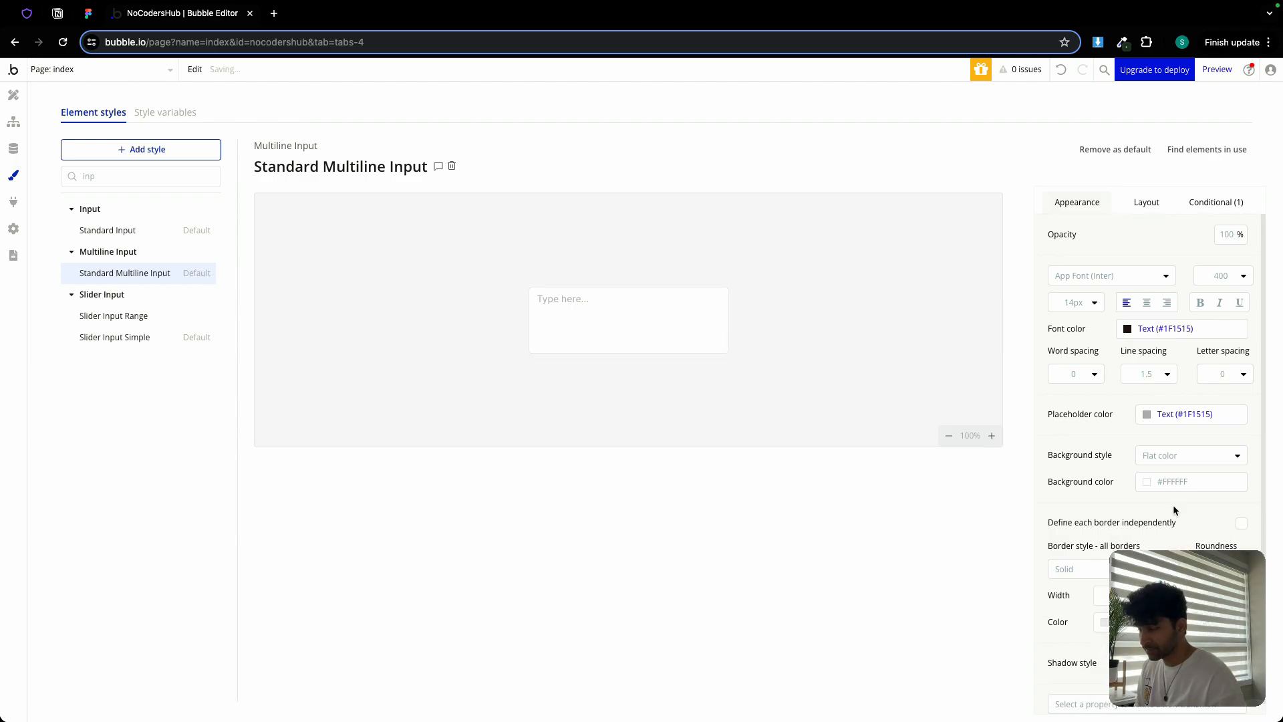
{"action": "scroll", "coordinate": [1174, 510], "scroll_direction": "down", "scroll_amount": 1}
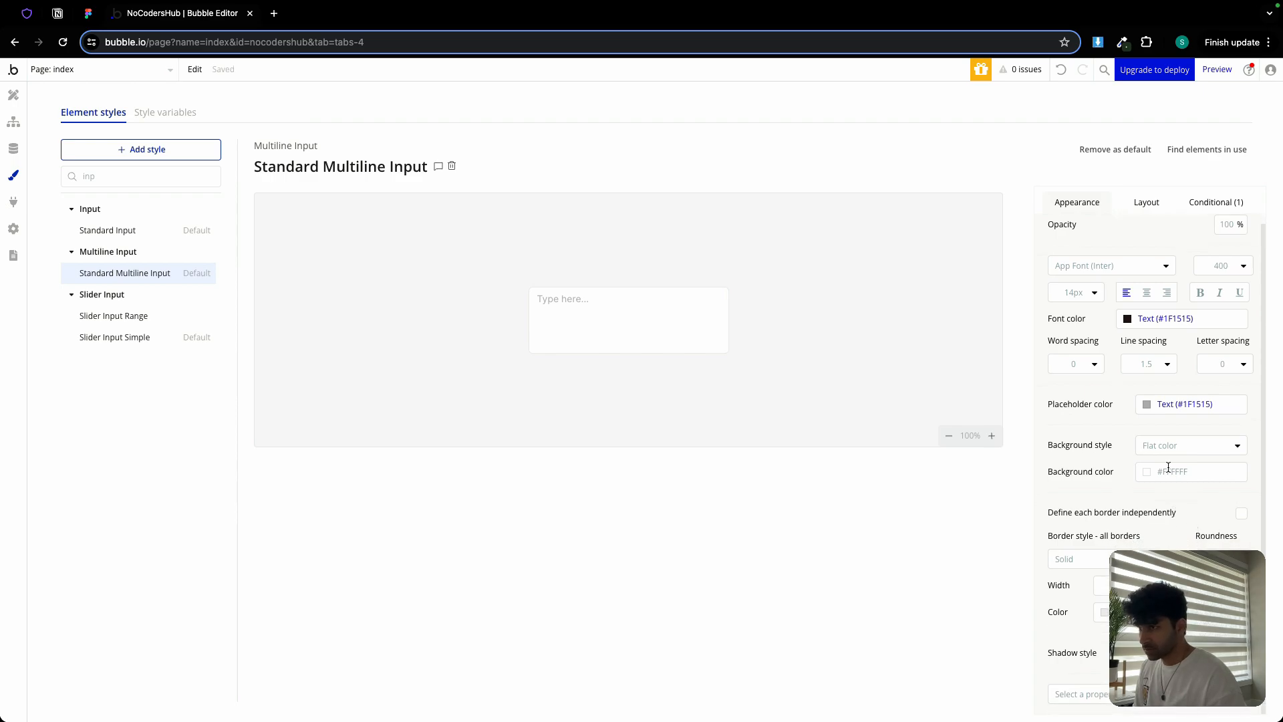
{"action": "left_click", "coordinate": [1134, 204]}
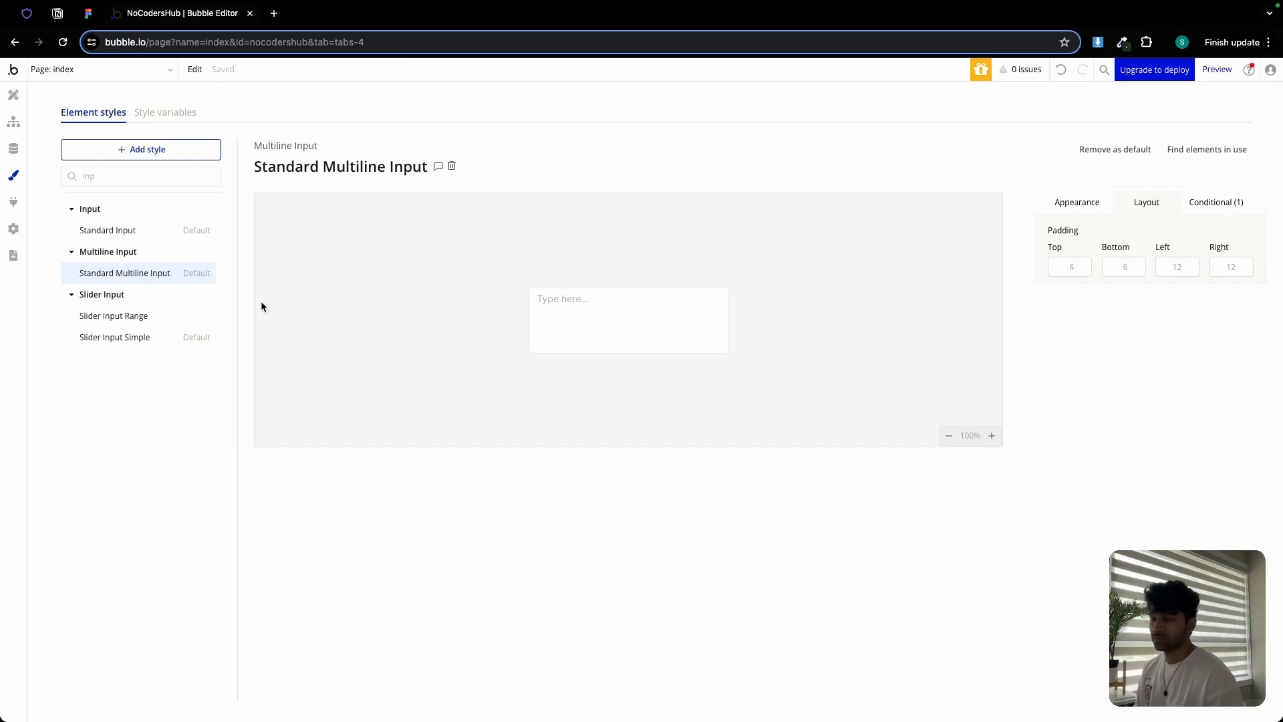
Browse the Figma landing page design, ending on the colour palette and header
{"action": "left_click", "coordinate": [89, 13]}
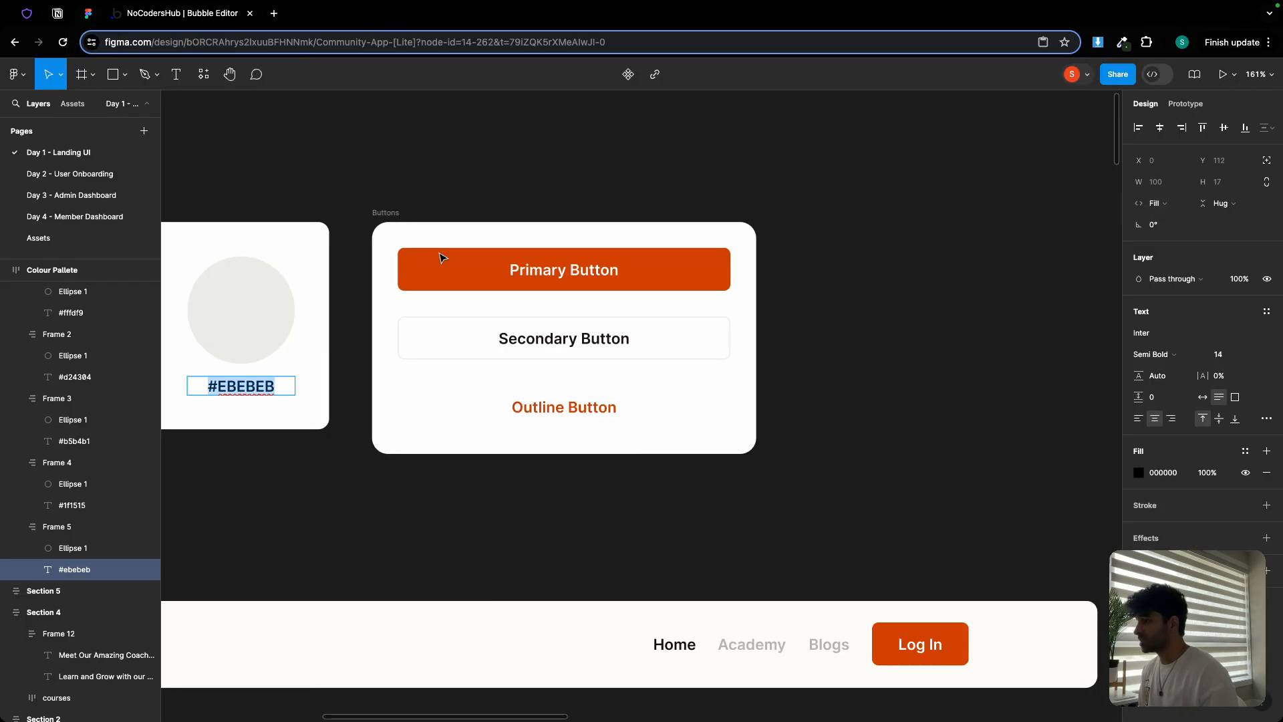
{"action": "scroll", "coordinate": [439, 259], "scroll_direction": "down", "scroll_amount": 5}
{"action": "scroll", "coordinate": [510, 298], "scroll_direction": "down", "scroll_amount": 5}
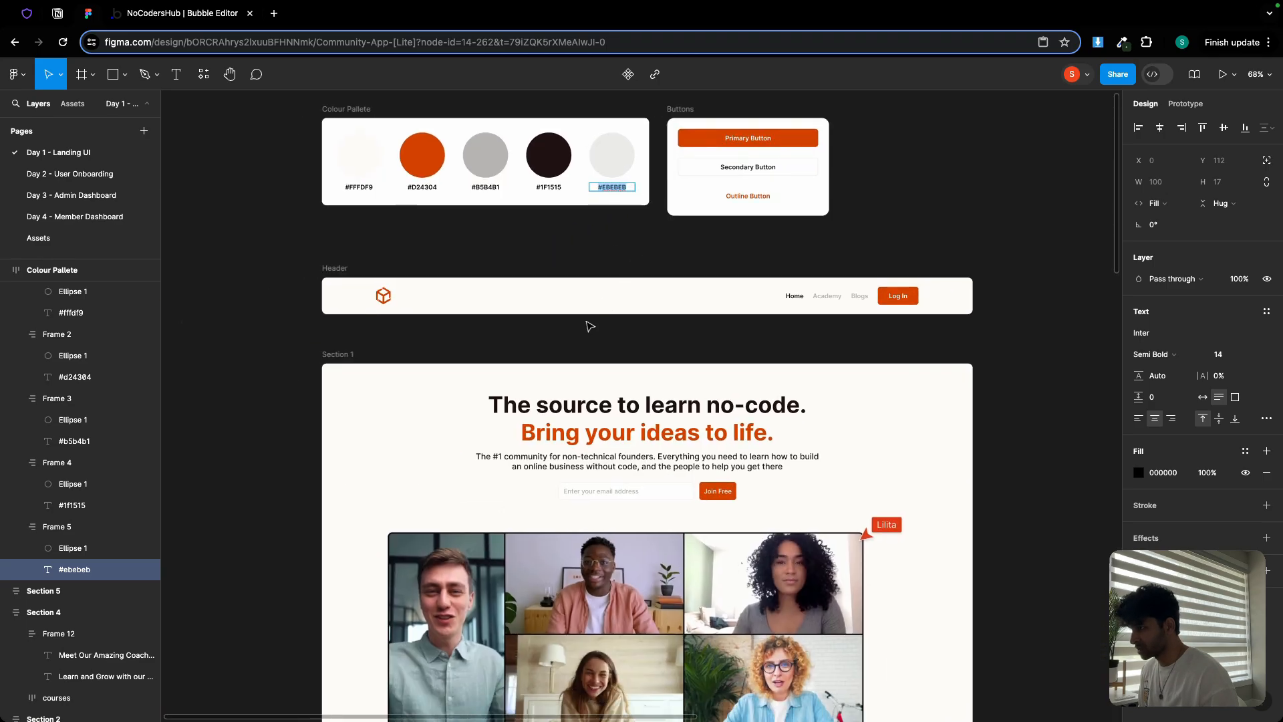
{"action": "scroll", "coordinate": [562, 357], "scroll_direction": "down", "scroll_amount": 4}
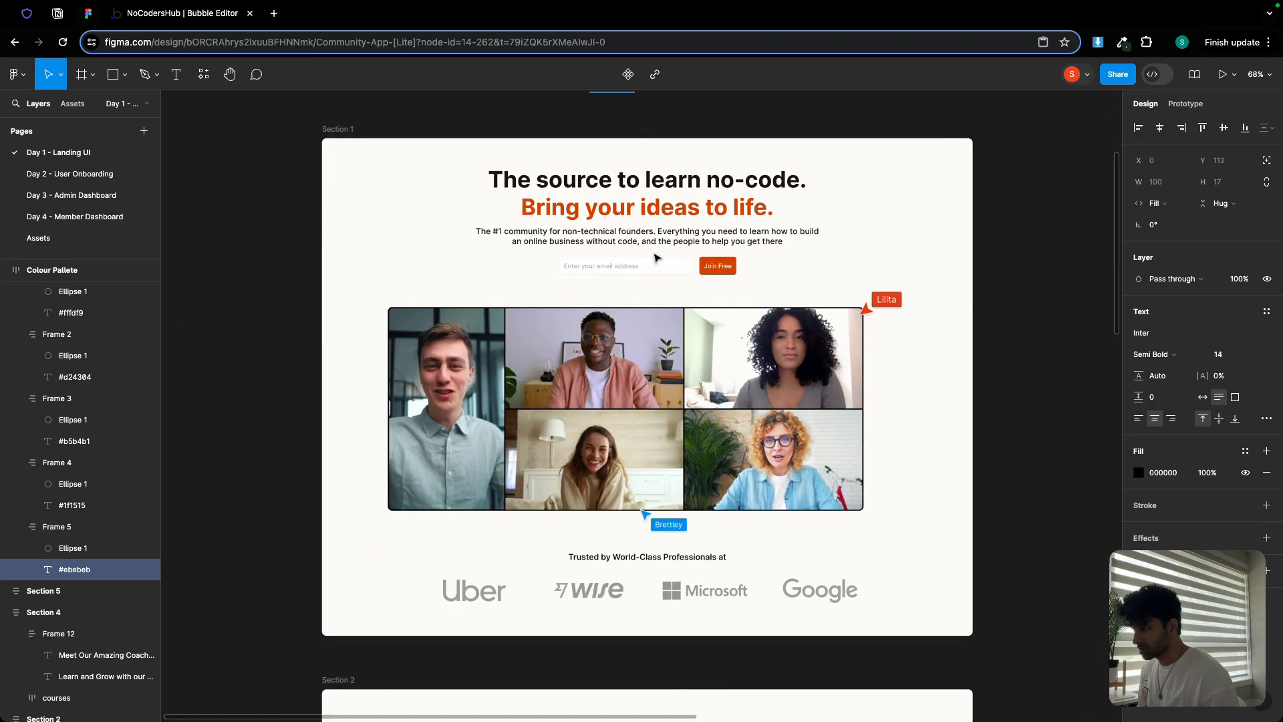
{"action": "scroll", "coordinate": [655, 258], "scroll_direction": "up", "scroll_amount": 8}
{"action": "scroll", "coordinate": [651, 259], "scroll_direction": "down", "scroll_amount": 5}
{"action": "scroll", "coordinate": [512, 307], "scroll_direction": "down", "scroll_amount": 3}
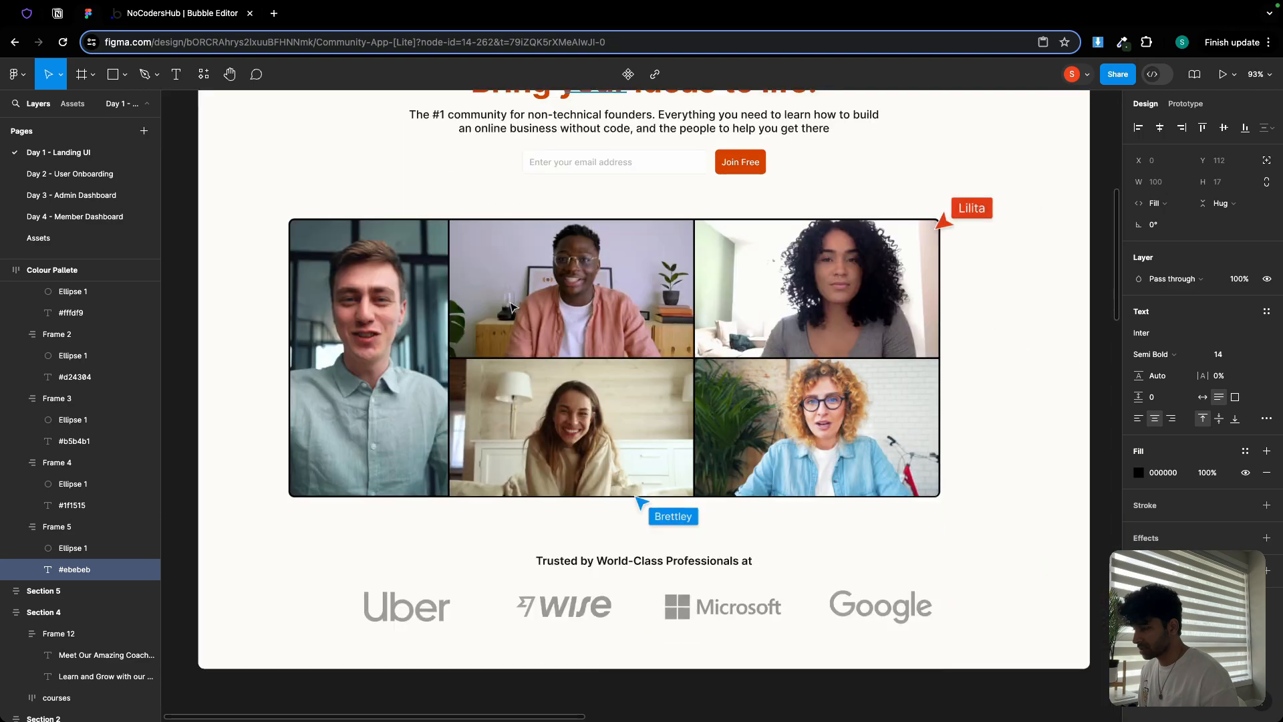
{"action": "scroll", "coordinate": [511, 307], "scroll_direction": "down", "scroll_amount": 6}
{"action": "scroll", "coordinate": [513, 308], "scroll_direction": "down", "scroll_amount": 3}
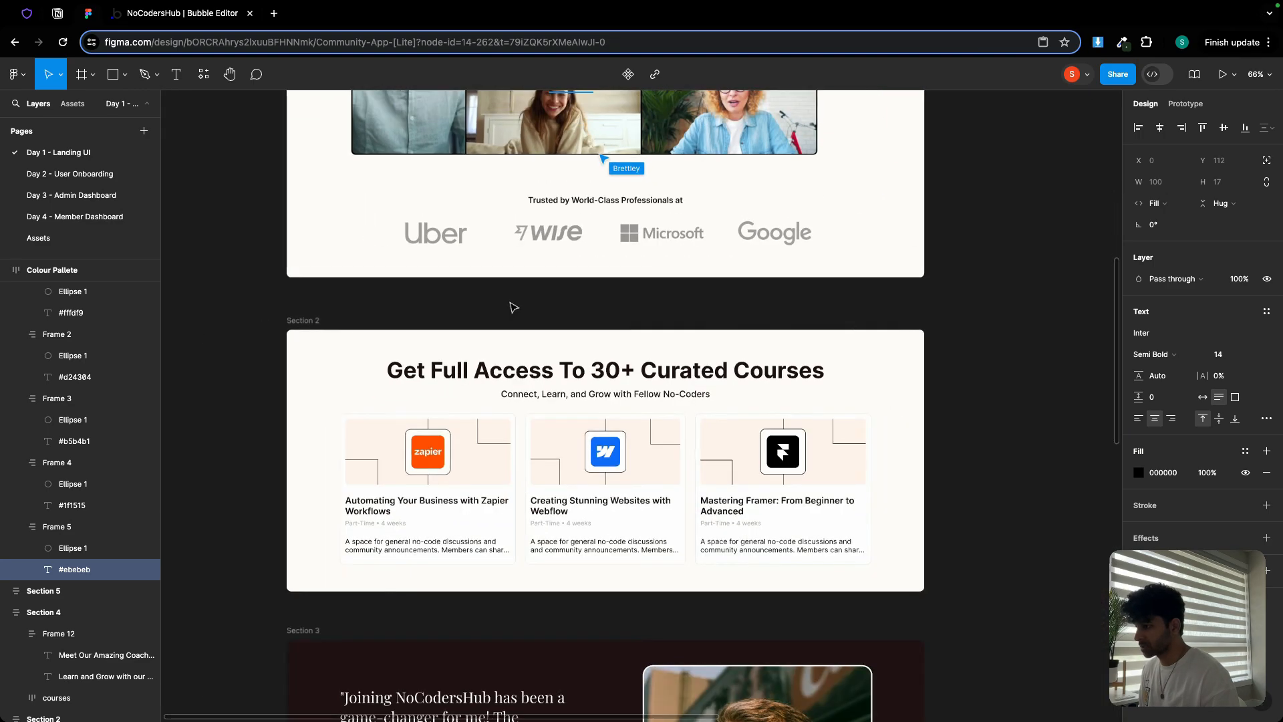
{"action": "scroll", "coordinate": [513, 307], "scroll_direction": "up", "scroll_amount": 7}
{"action": "scroll", "coordinate": [505, 298], "scroll_direction": "up", "scroll_amount": 5}
{"action": "scroll", "coordinate": [506, 298], "scroll_direction": "down", "scroll_amount": 5}
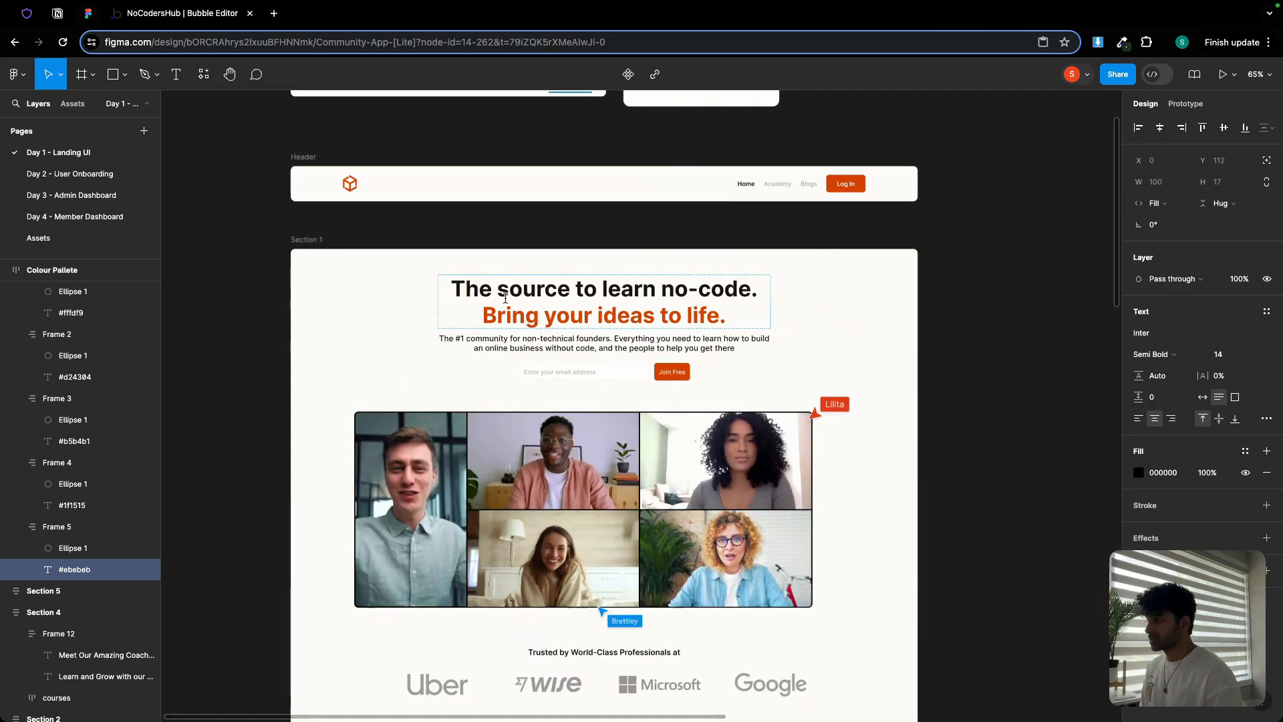
{"action": "left_click_drag", "start_coordinate": [483, 237], "coordinate": [462, 310]}
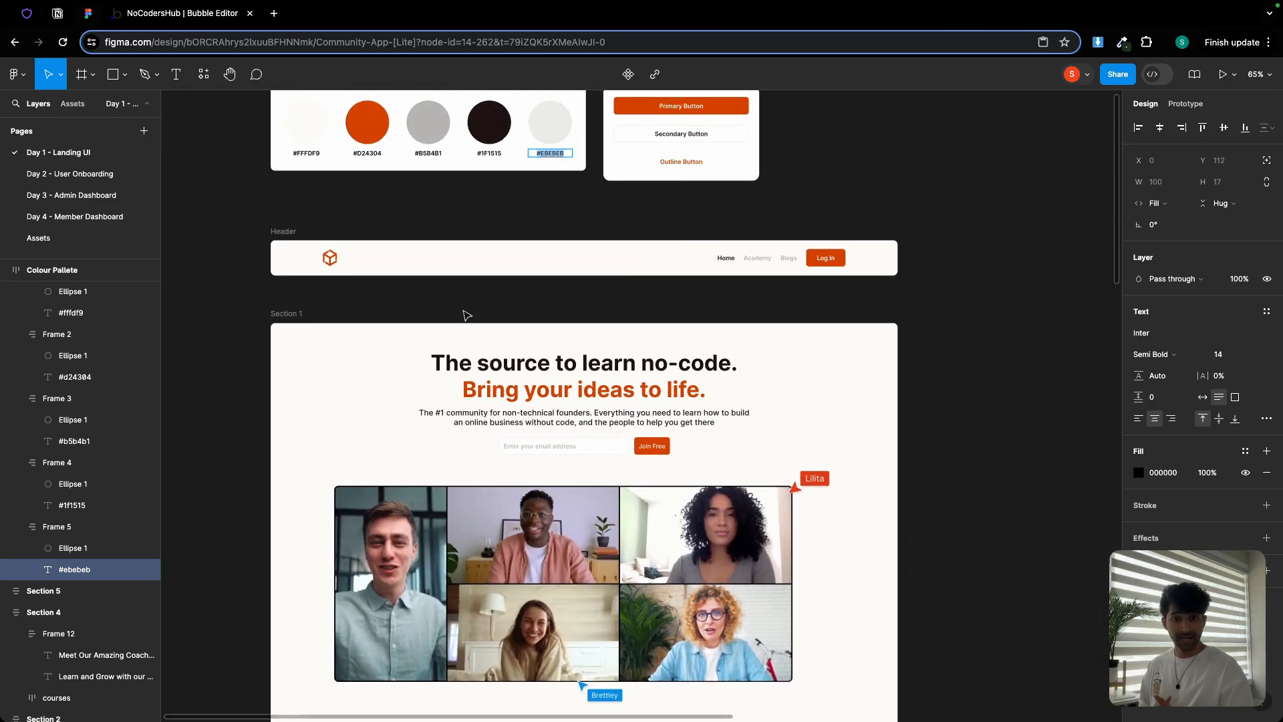
{"action": "left_click", "coordinate": [168, 15]}
Draw a floating group at the top-left of the index page
{"action": "left_click", "coordinate": [14, 95]}
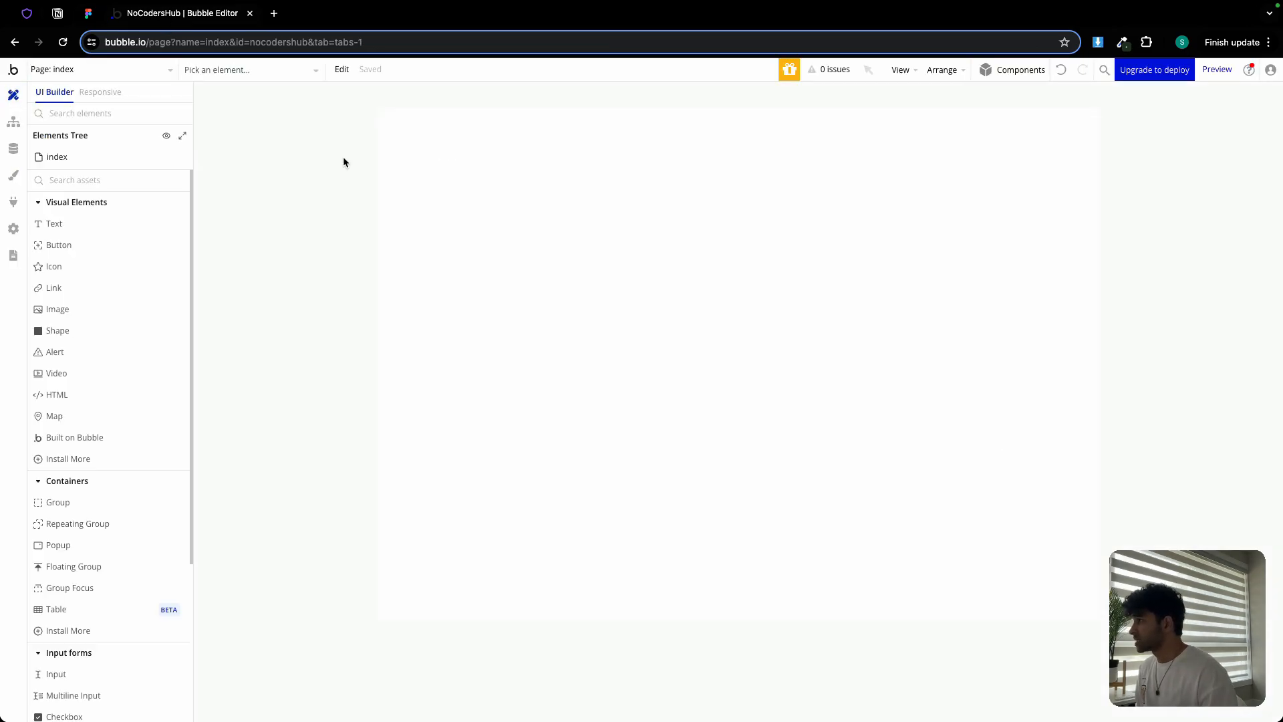
{"action": "left_click", "coordinate": [112, 566]}
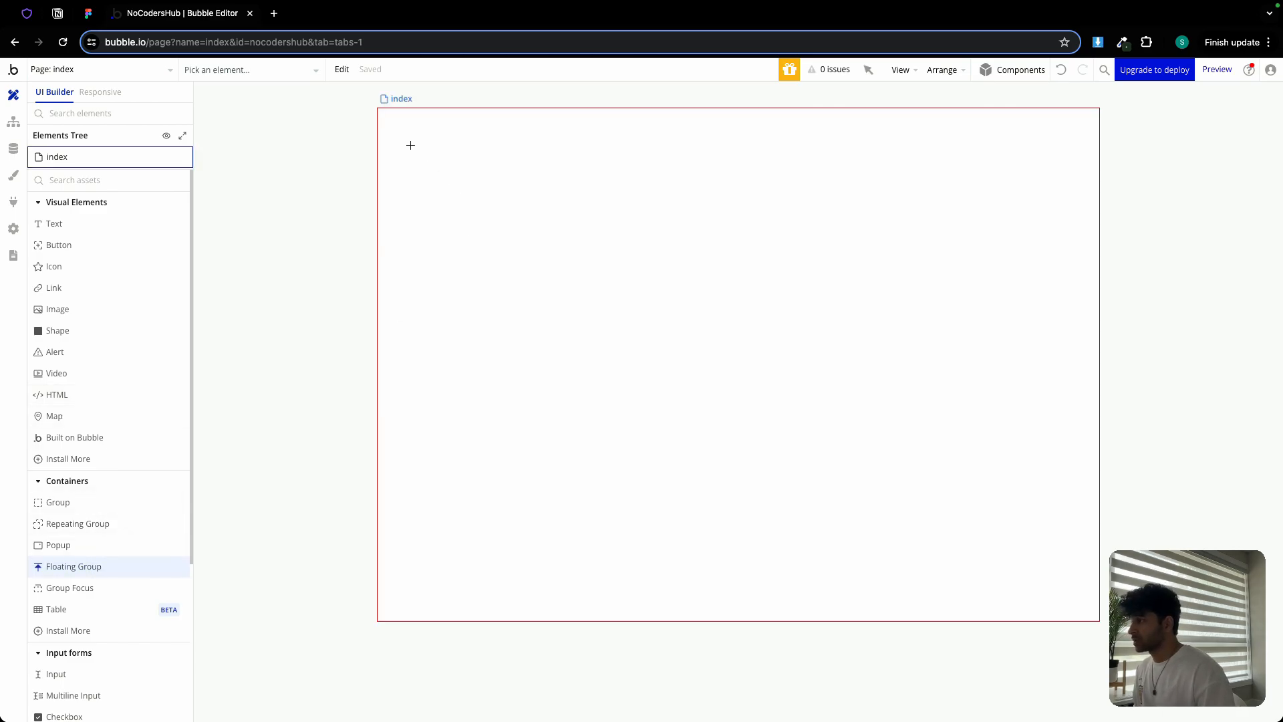
{"action": "left_click", "coordinate": [410, 145]}
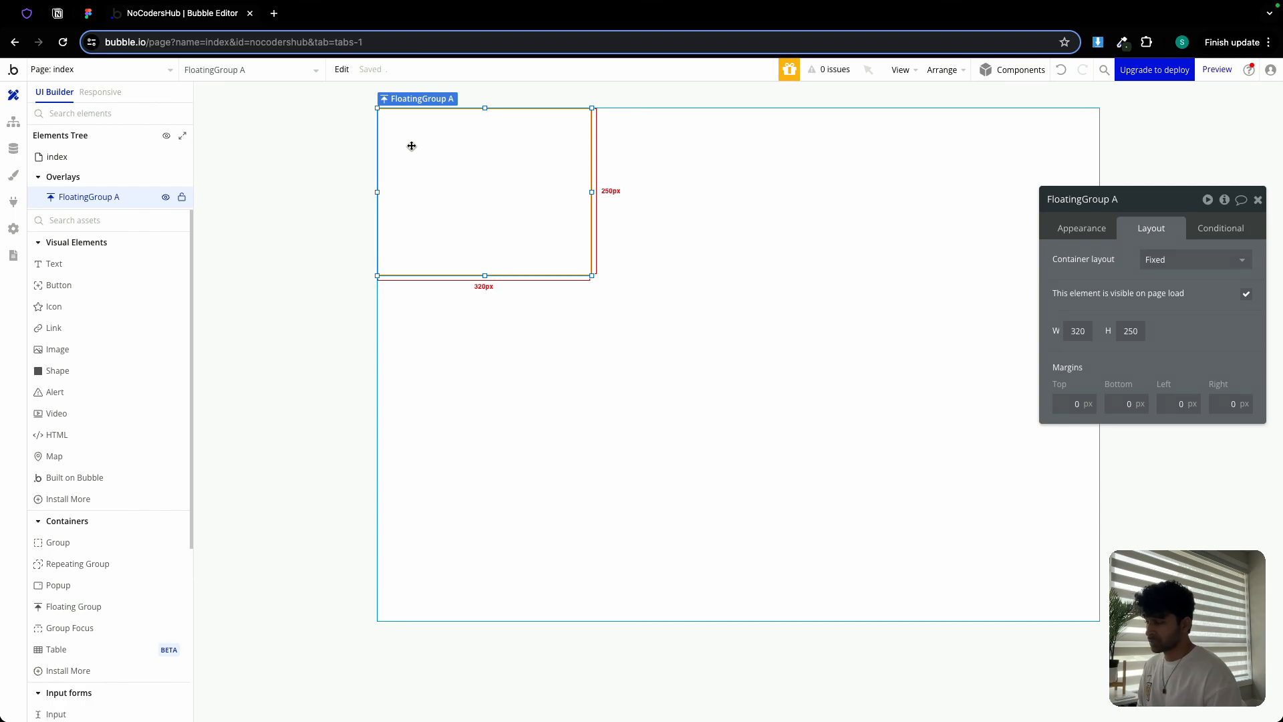
Set the index page to Column layout, 1440 builder width and 3000 minimum height
{"action": "left_click", "coordinate": [742, 403]}
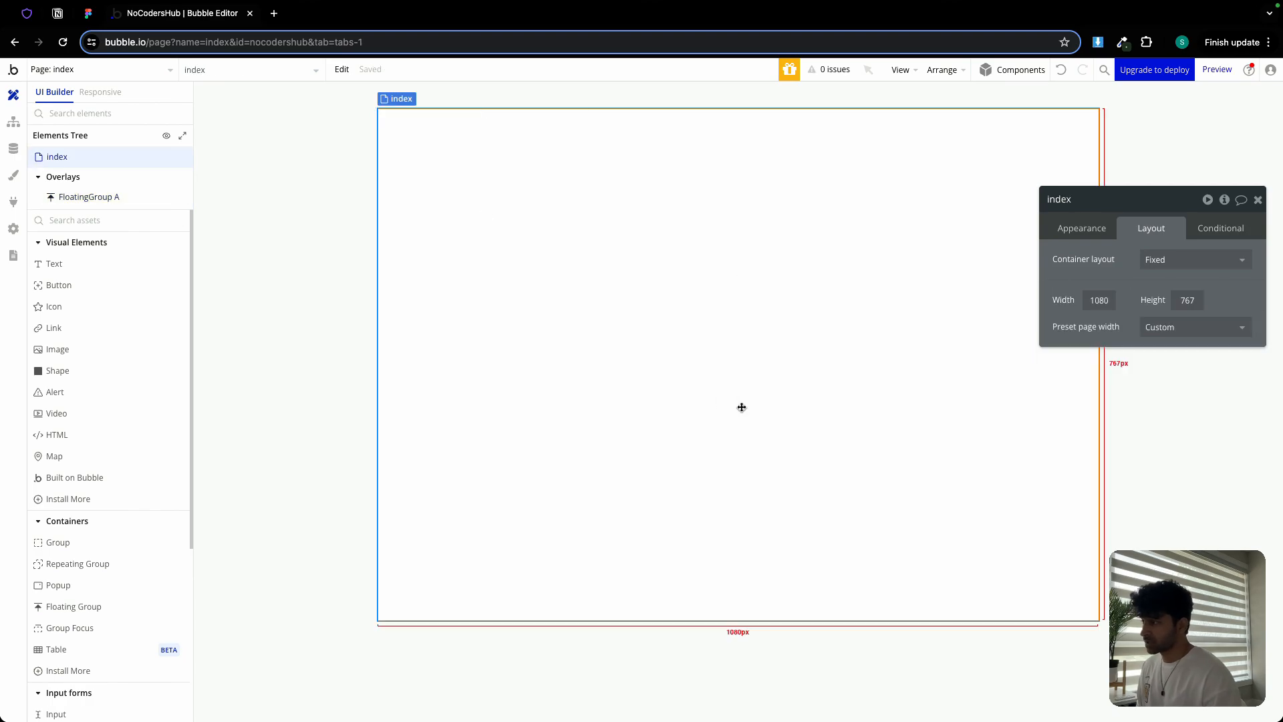
{"action": "left_click", "coordinate": [1186, 270]}
{"action": "left_click", "coordinate": [1176, 361]}
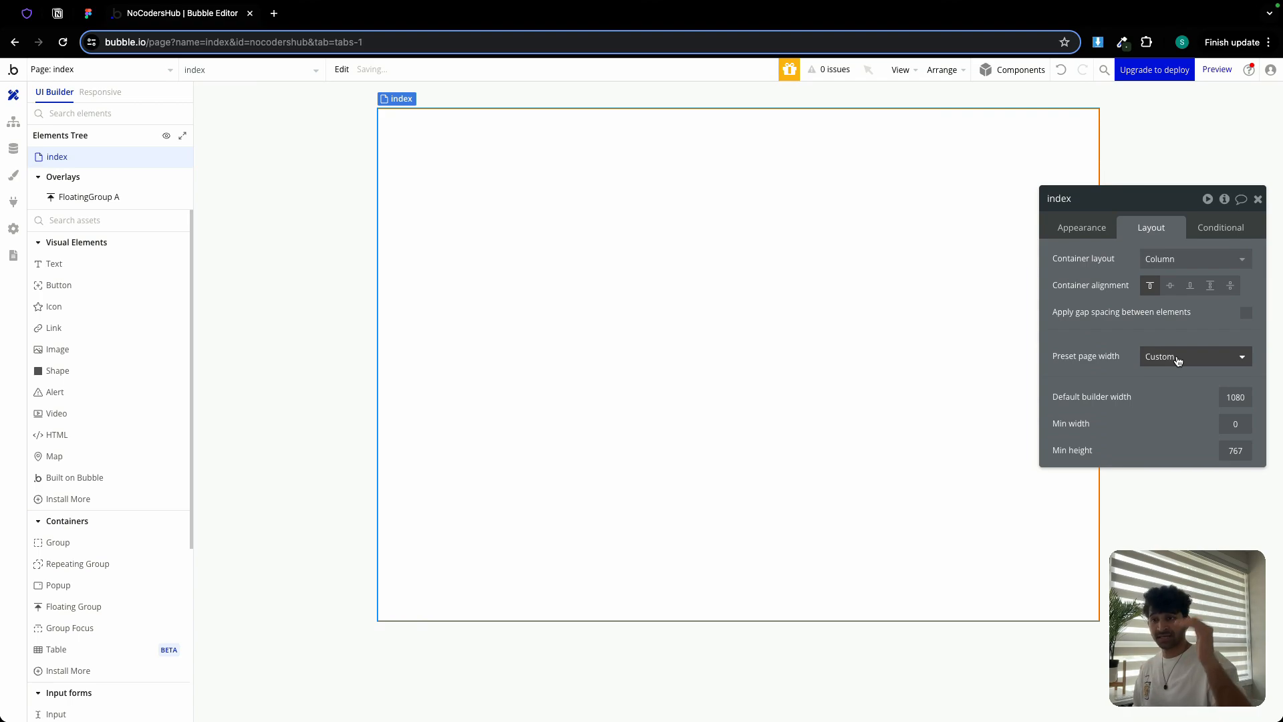
{"action": "double_click", "coordinate": [1247, 396]}
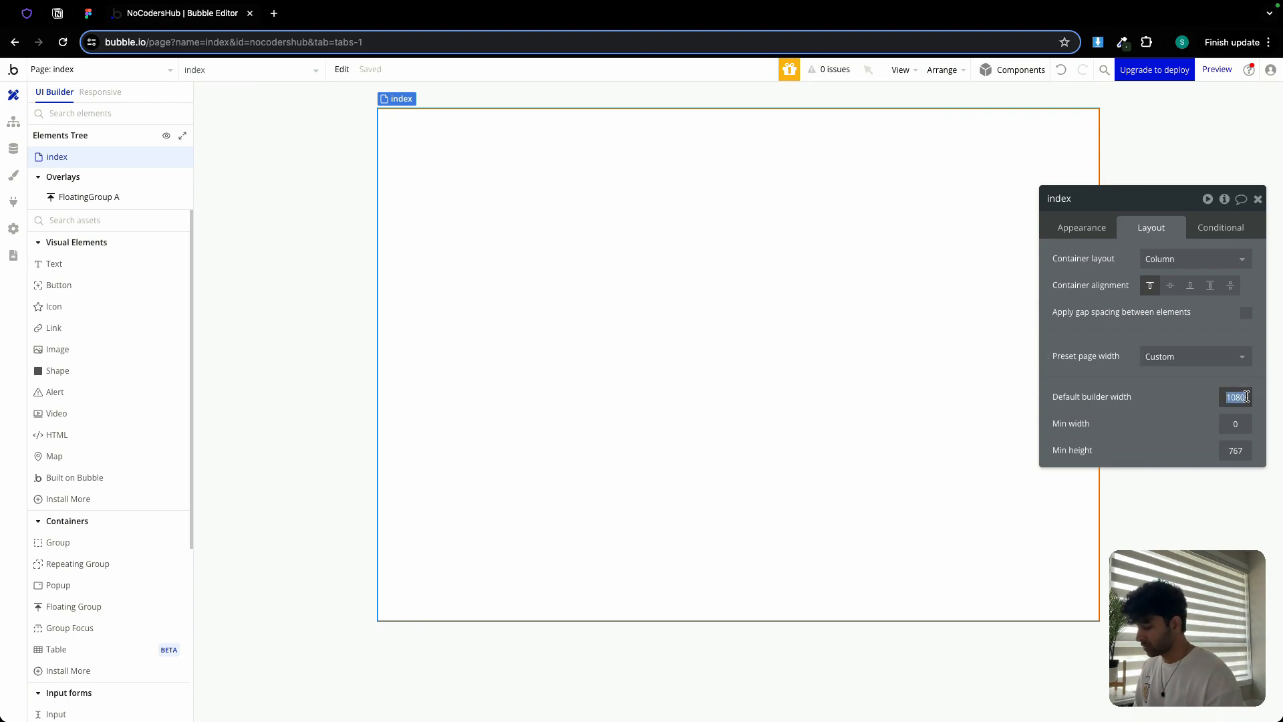
{"action": "type", "text": "1440"}
{"action": "double_click", "coordinate": [1235, 451]}
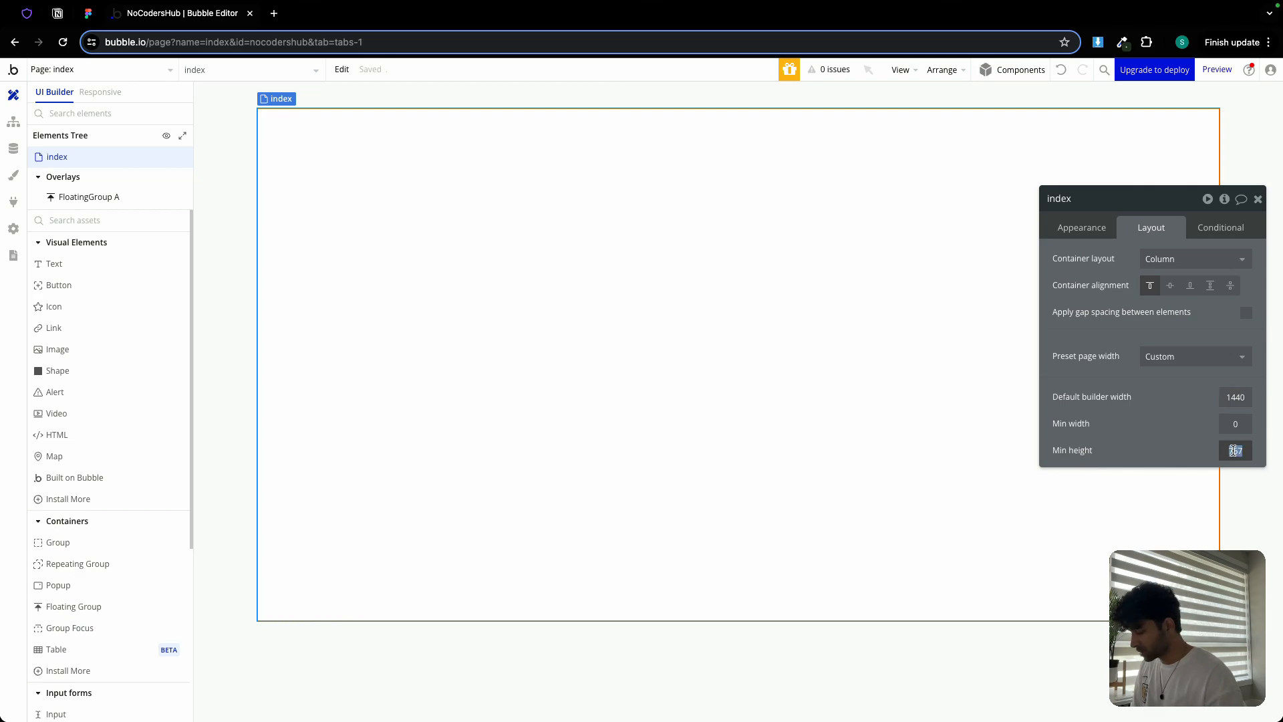
{"action": "type", "text": "3"}
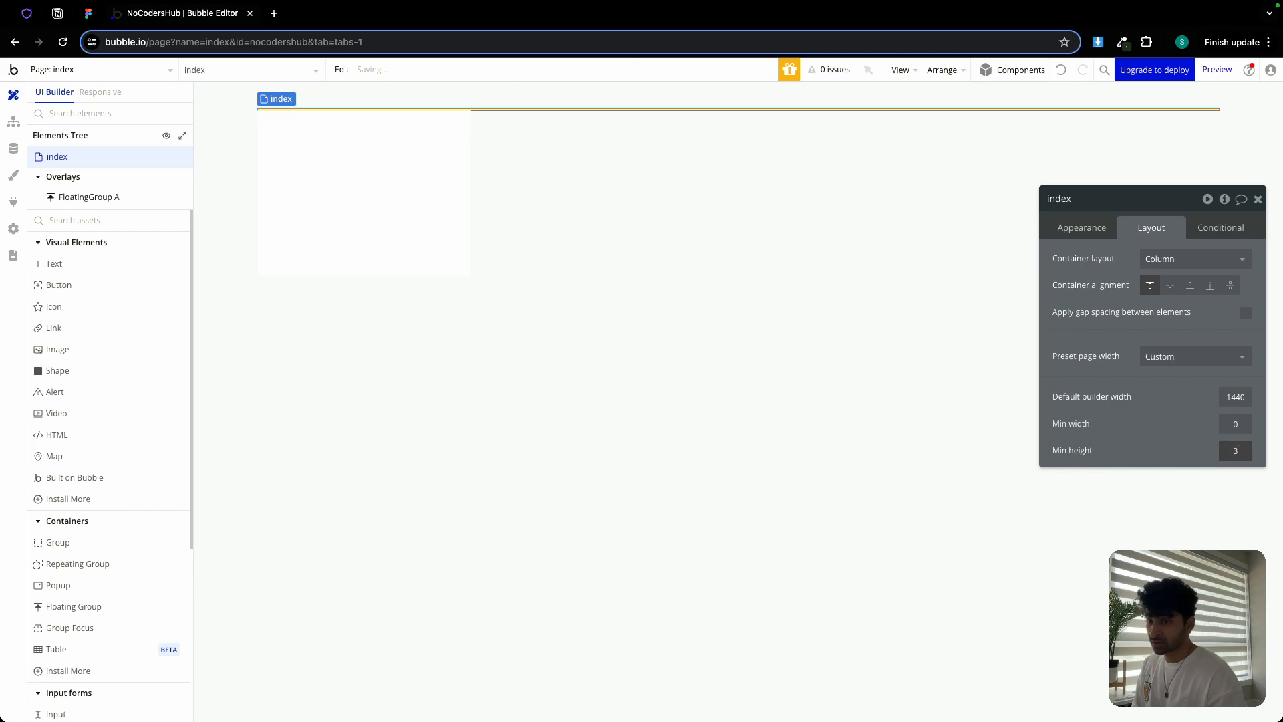
{"action": "type", "text": "000"}
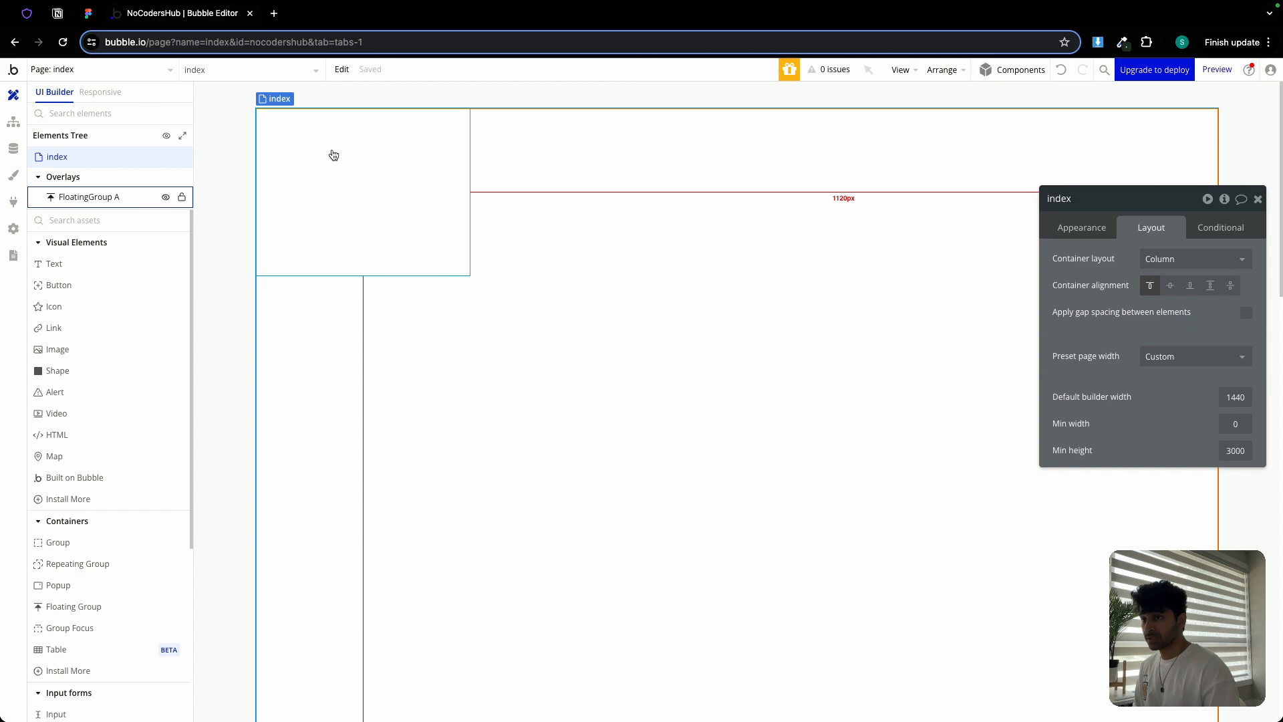
Change the index page title to 'Home | NoCodersHub'
{"action": "left_click", "coordinate": [1061, 229]}
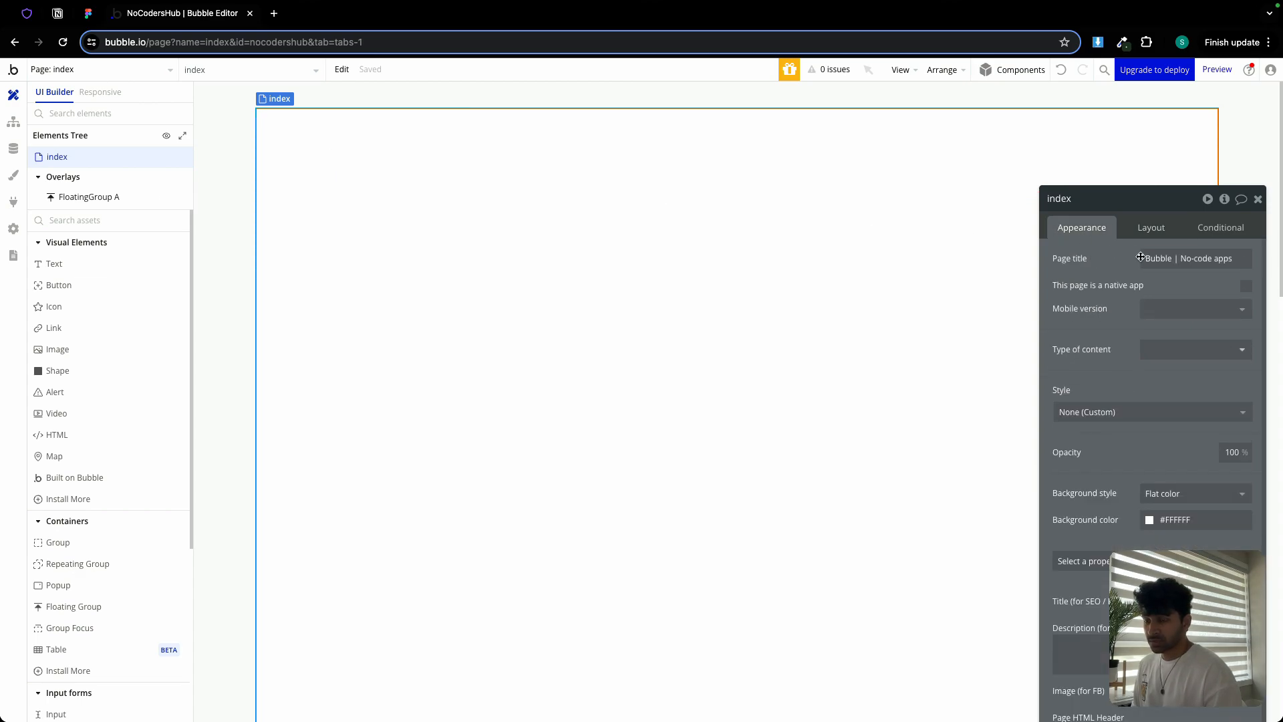
{"action": "triple_click", "coordinate": [1162, 260]}
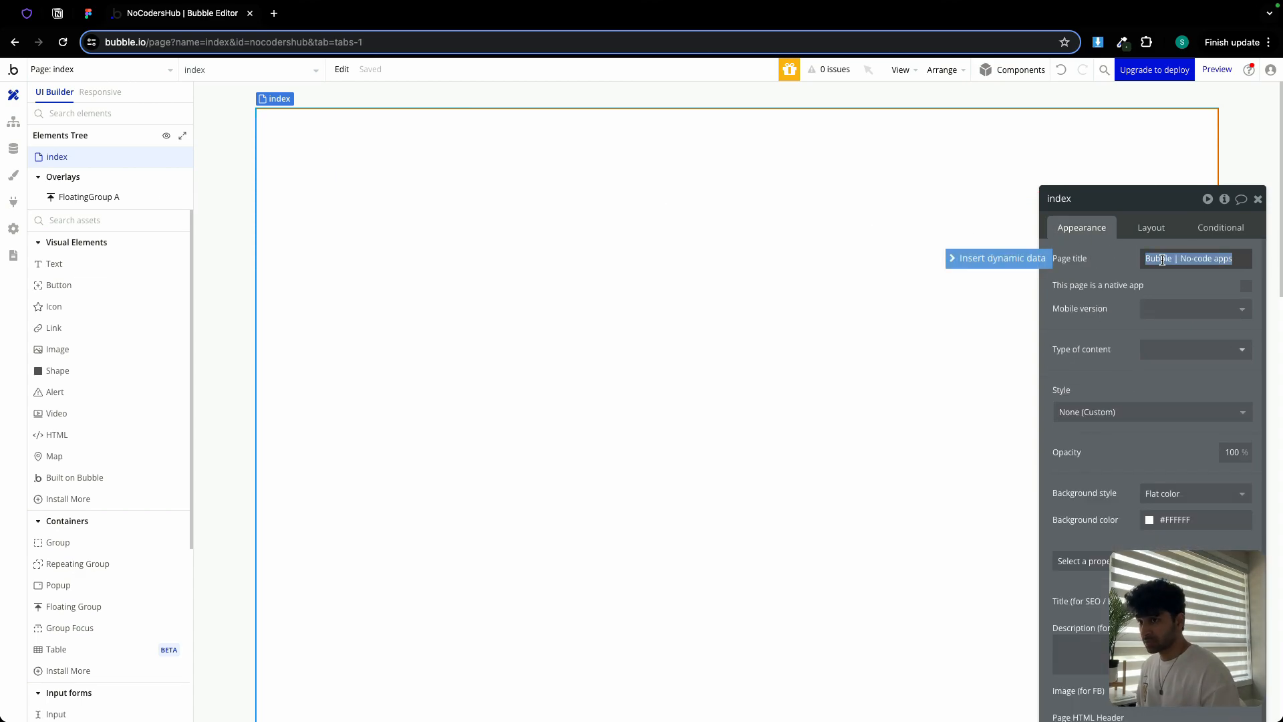
{"action": "double_click", "coordinate": [1162, 260]}
{"action": "type", "text": "Home"}
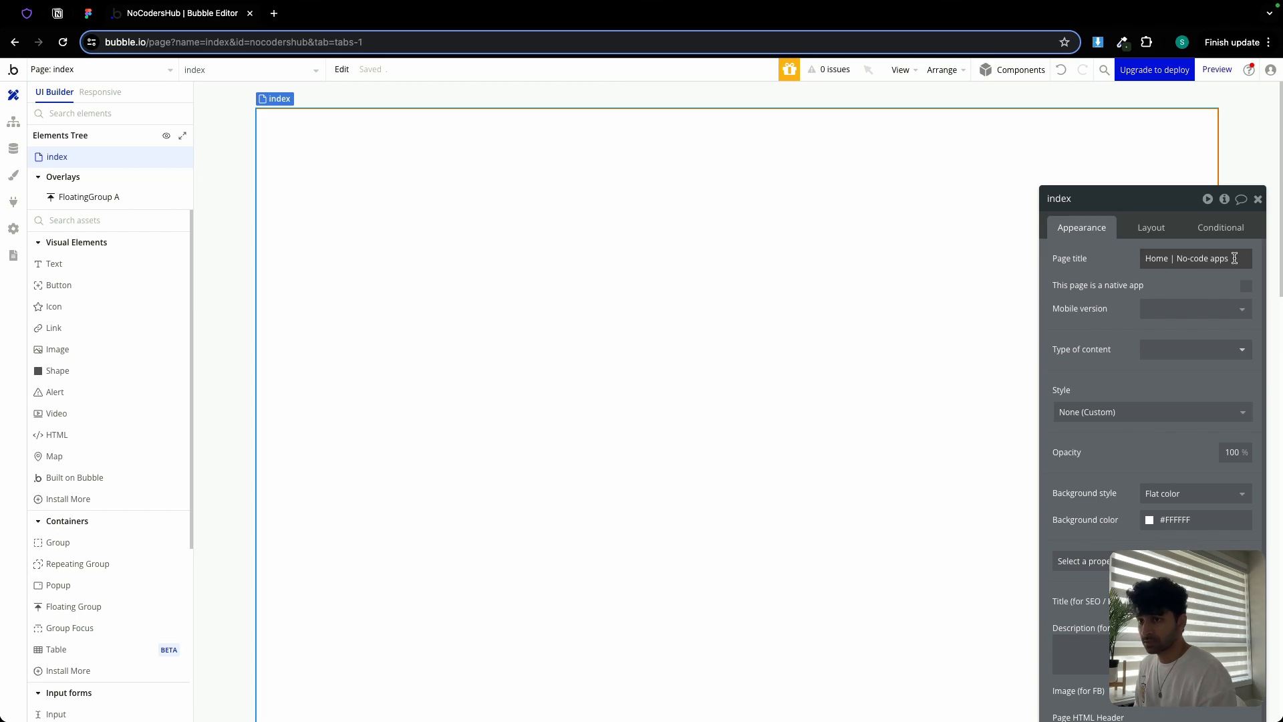
{"action": "left_click", "coordinate": [1234, 258]}
{"action": "left_click", "coordinate": [1234, 259]}
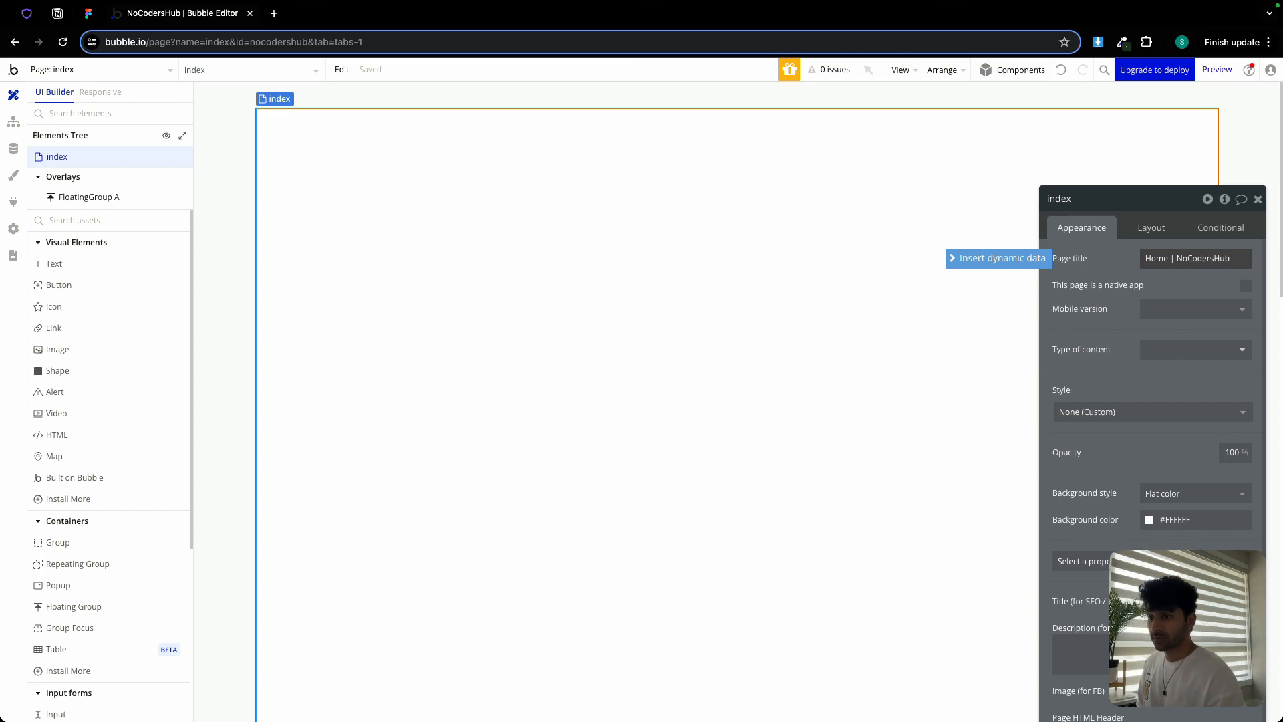
Set the page background to the Background (#FFFDF9) colour
{"action": "scroll", "coordinate": [1193, 462], "scroll_direction": "down", "scroll_amount": 2}
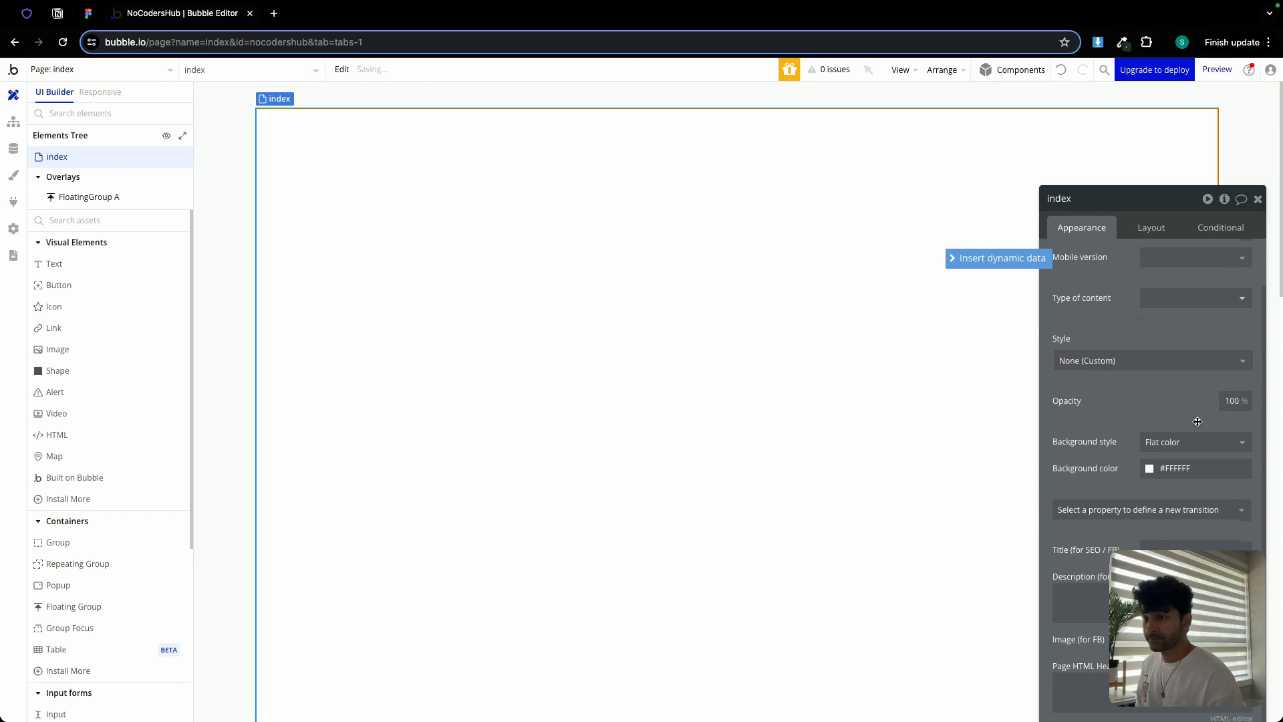
{"action": "left_click", "coordinate": [1196, 468]}
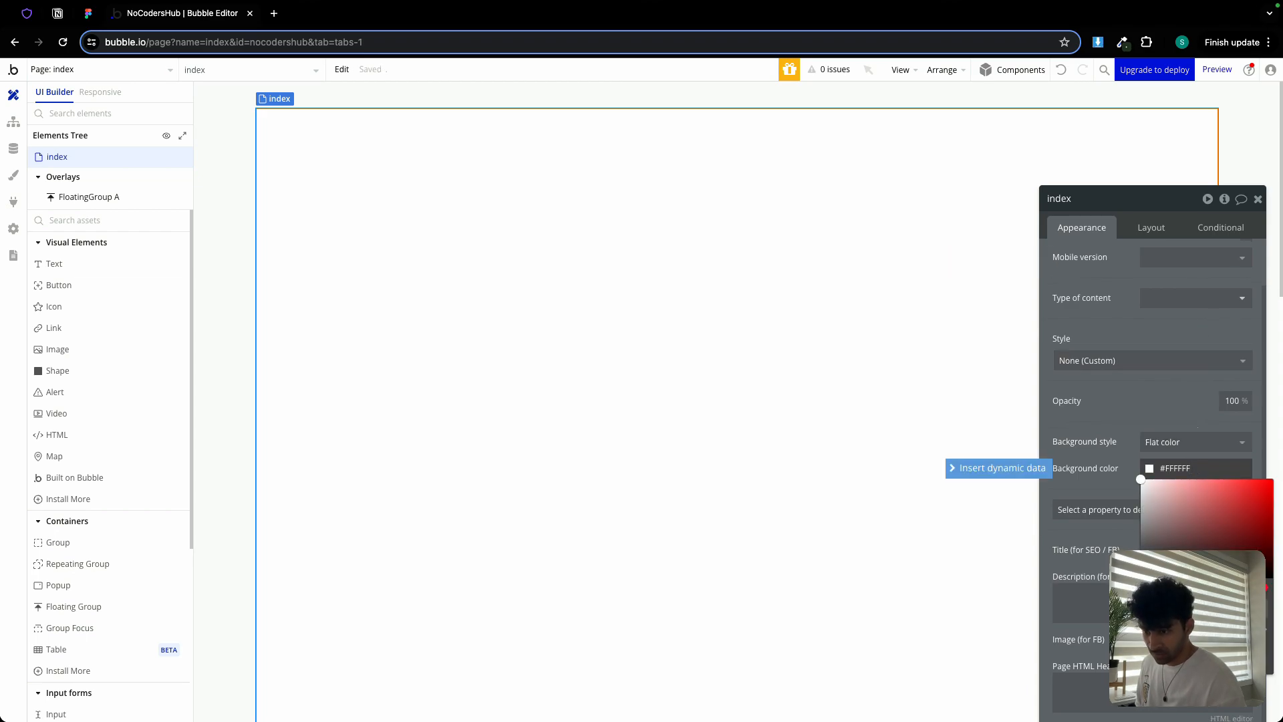
{"action": "left_click", "coordinate": [1213, 648]}
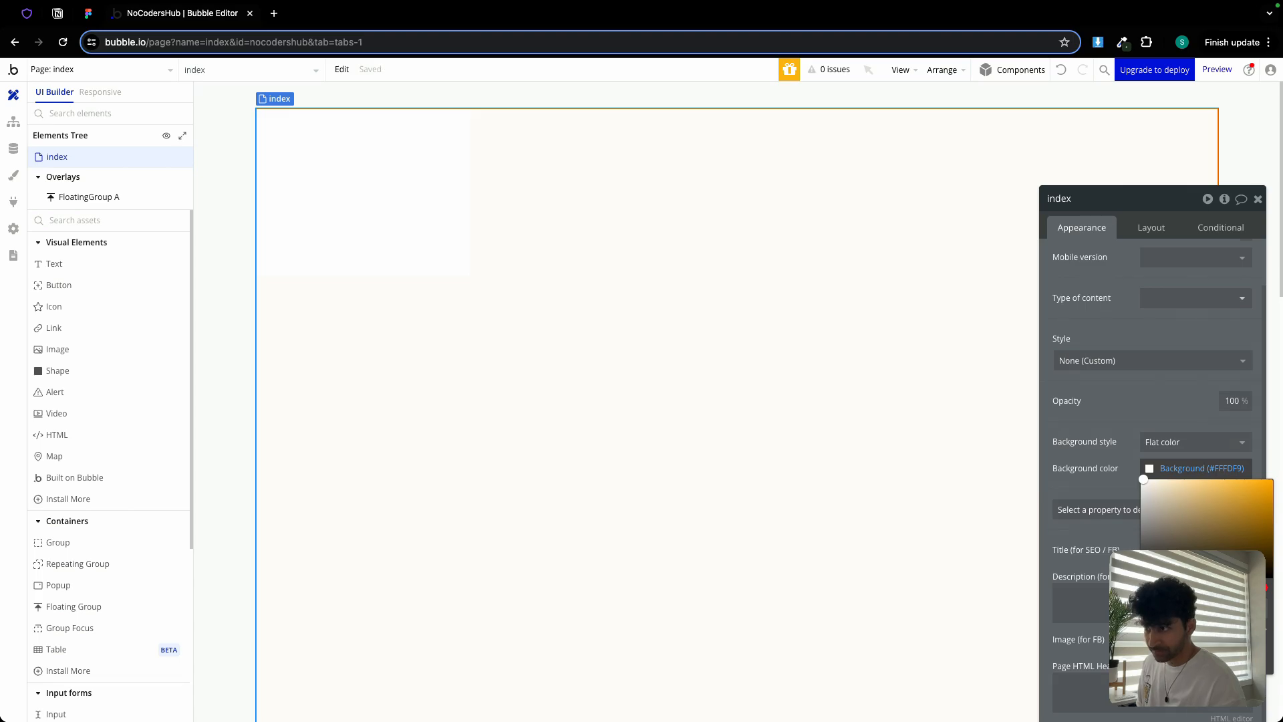
{"action": "left_click", "coordinate": [1258, 198]}
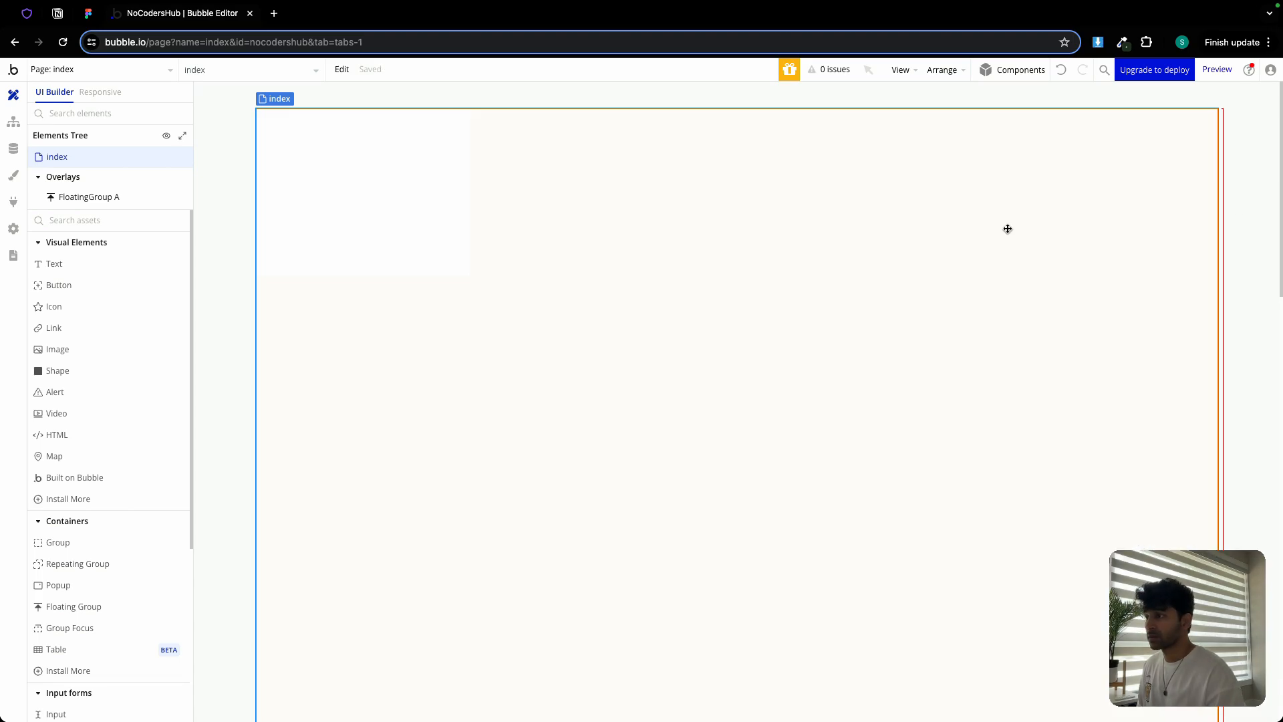
Rename FloatingGroup A to 'FloatingGroup header'
{"action": "left_click", "coordinate": [286, 164]}
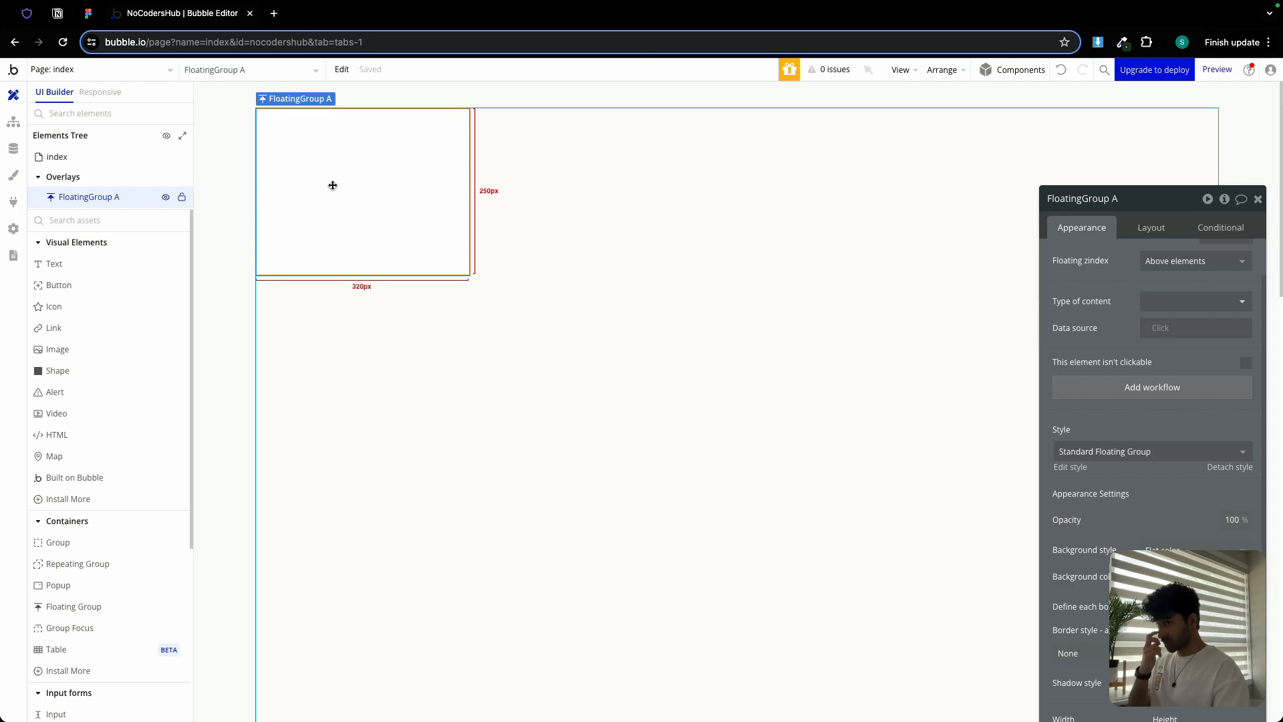
{"action": "scroll", "coordinate": [1191, 275], "scroll_direction": "up", "scroll_amount": 1}
{"action": "double_click", "coordinate": [1150, 200]}
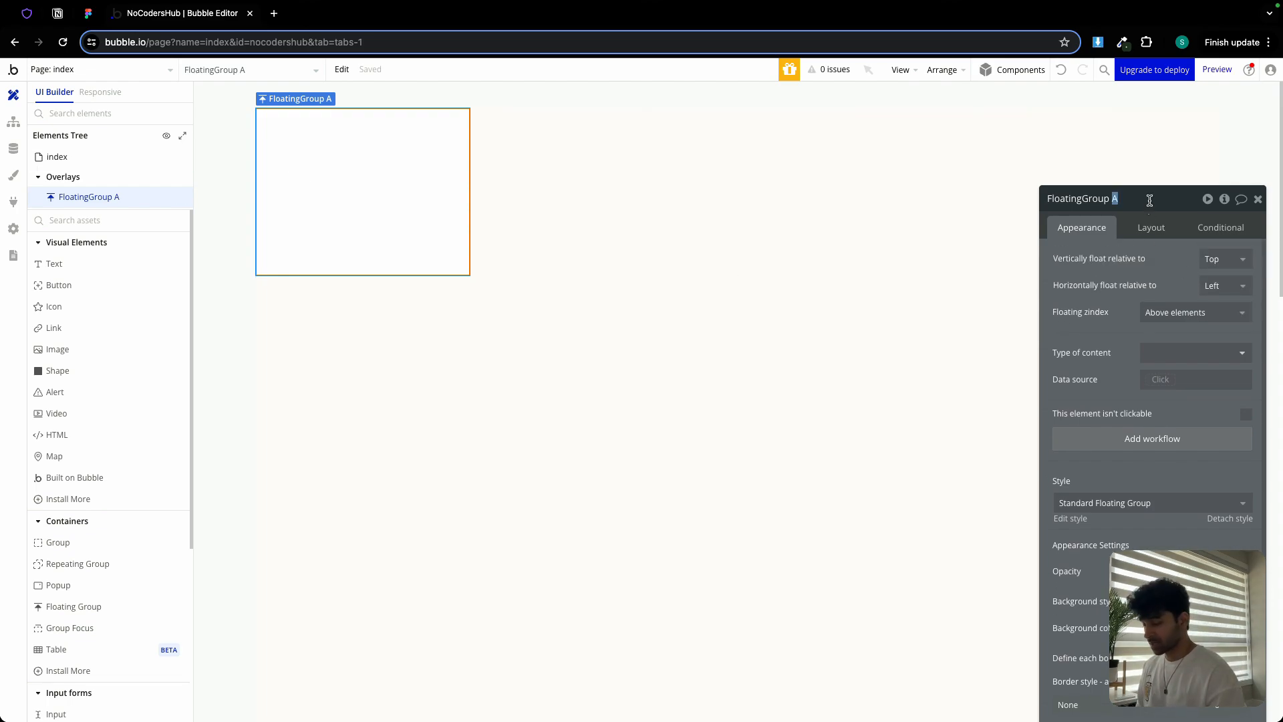
{"action": "type", "text": "header"}
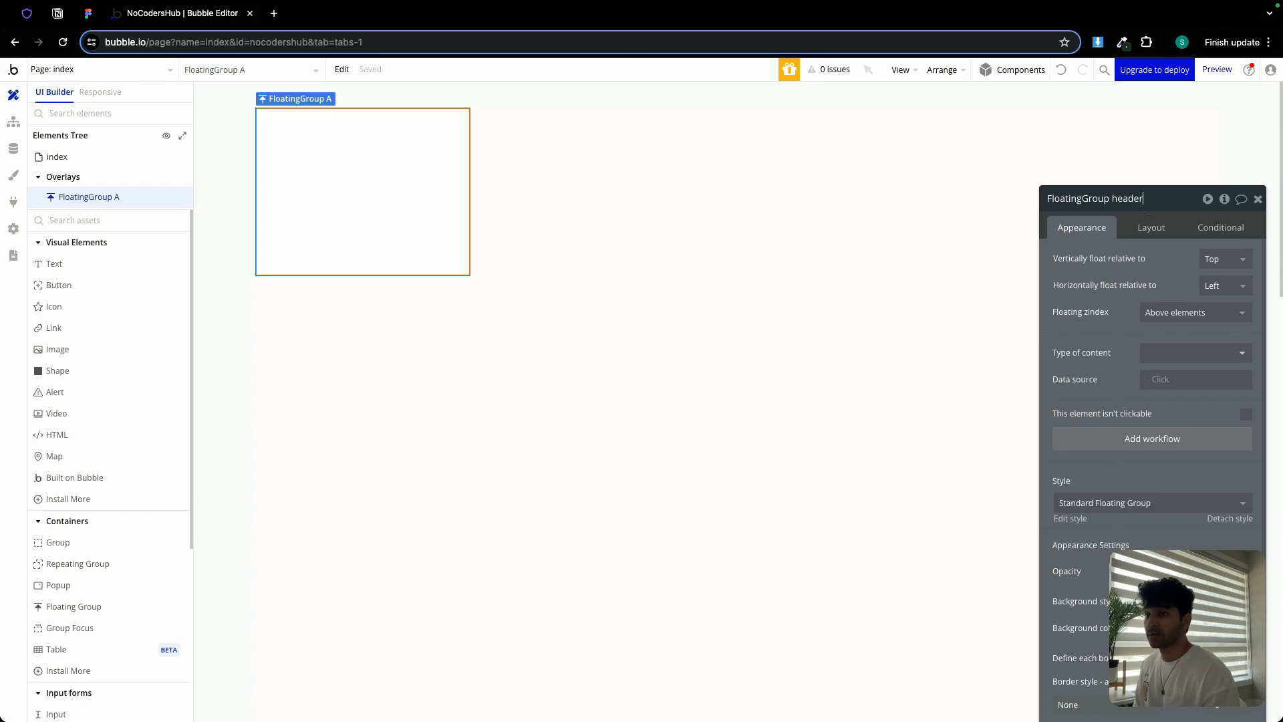
{"action": "left_click", "coordinate": [1159, 229]}
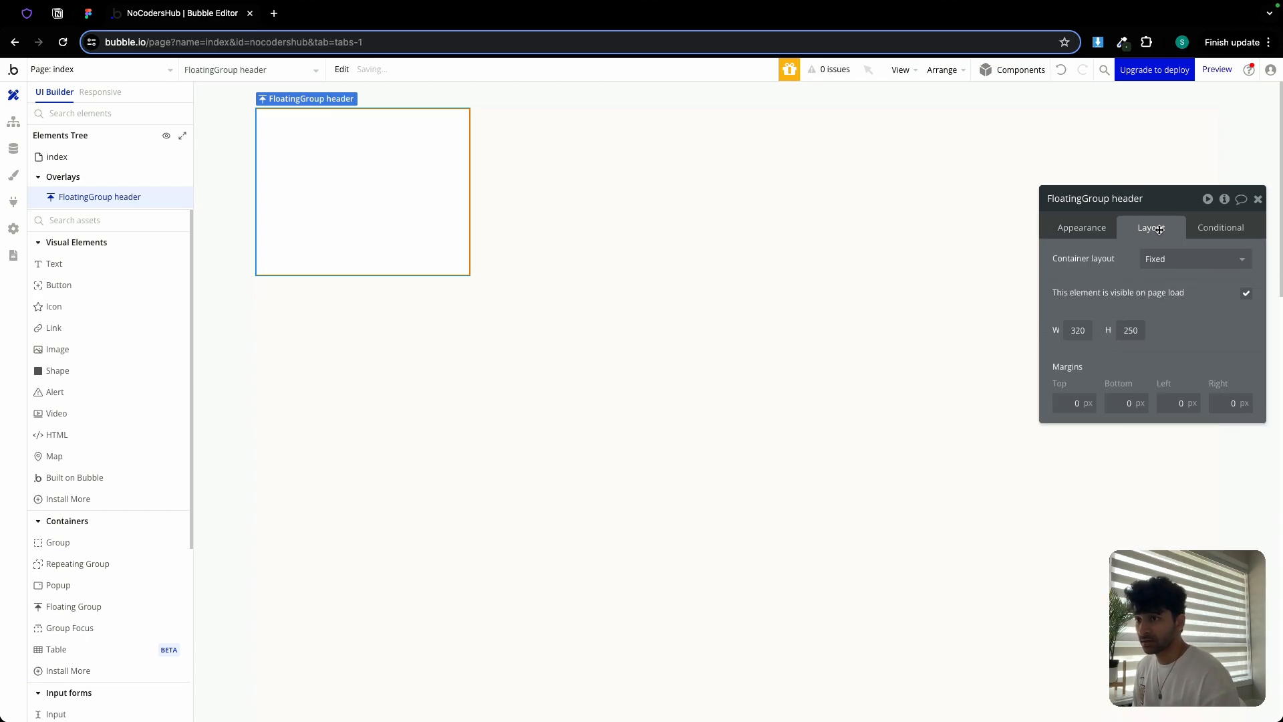
Give the header a Column layout, non-fixed width, min width 0 and min height 80
{"action": "left_click", "coordinate": [1229, 262]}
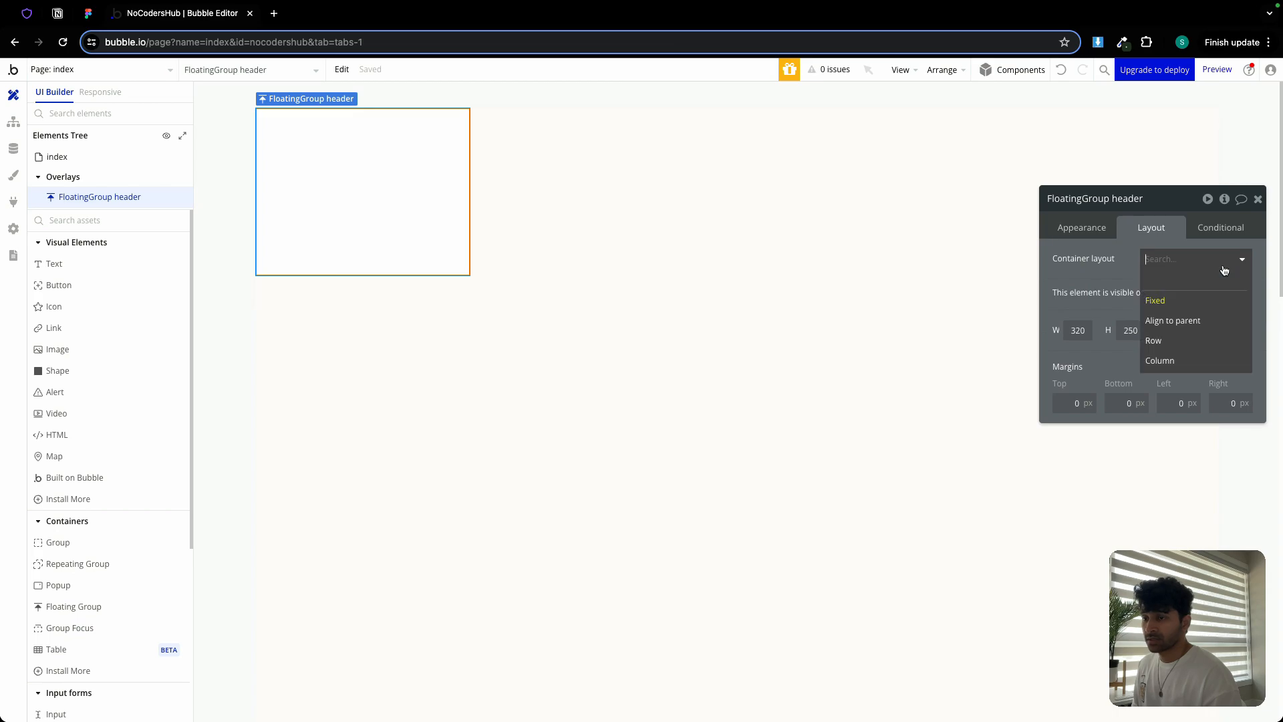
{"action": "left_click", "coordinate": [1188, 358]}
{"action": "left_click", "coordinate": [1247, 387]}
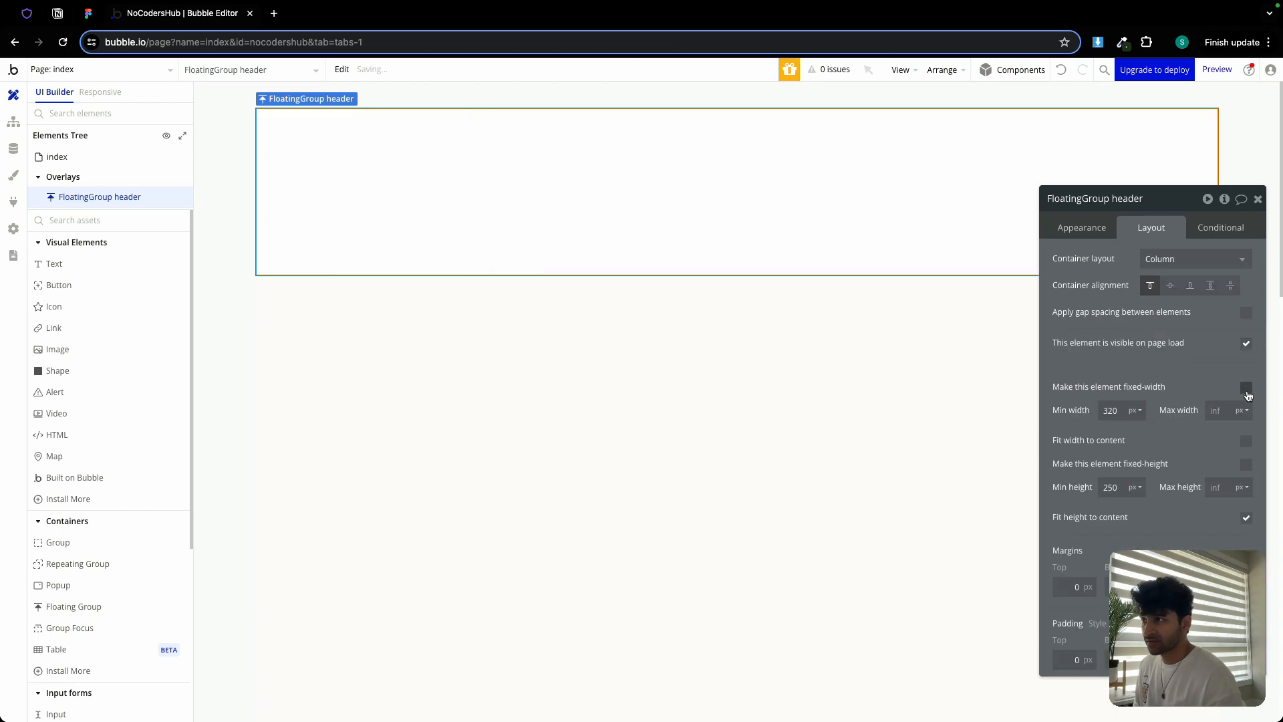
{"action": "double_click", "coordinate": [1108, 410]}
{"action": "type", "text": "0"}
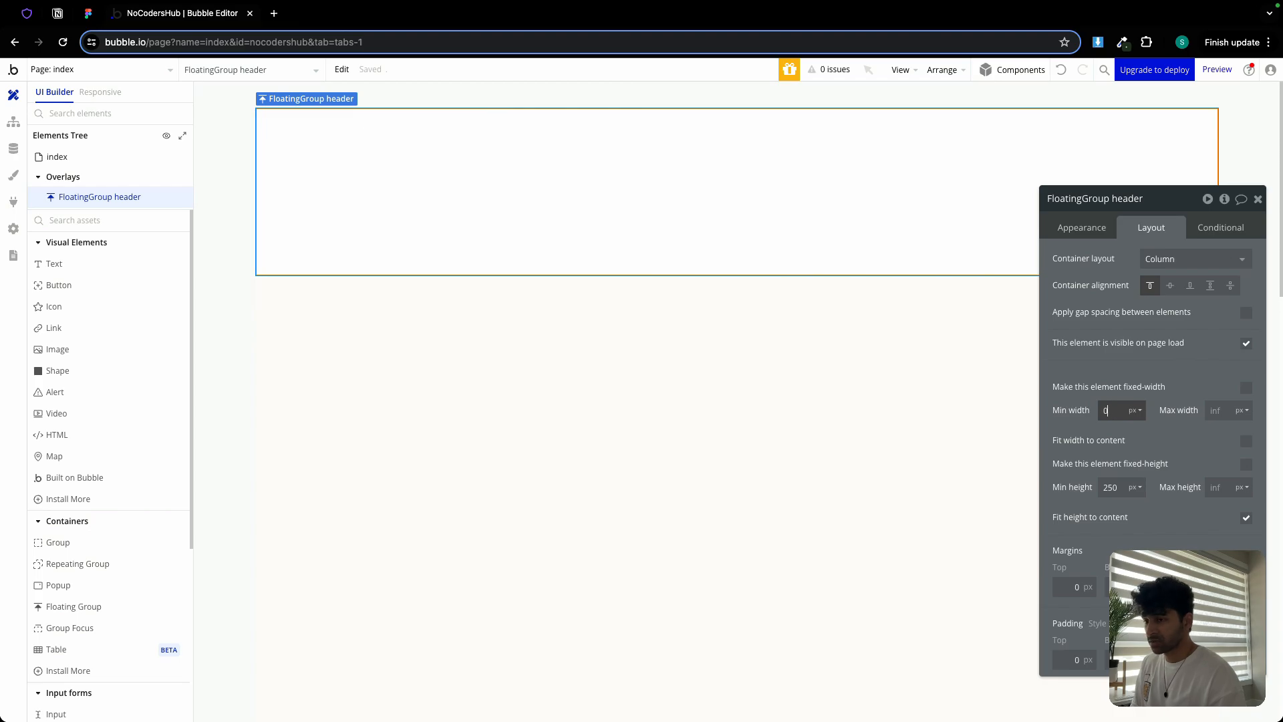
{"action": "double_click", "coordinate": [1111, 487]}
{"action": "type", "text": "80"}
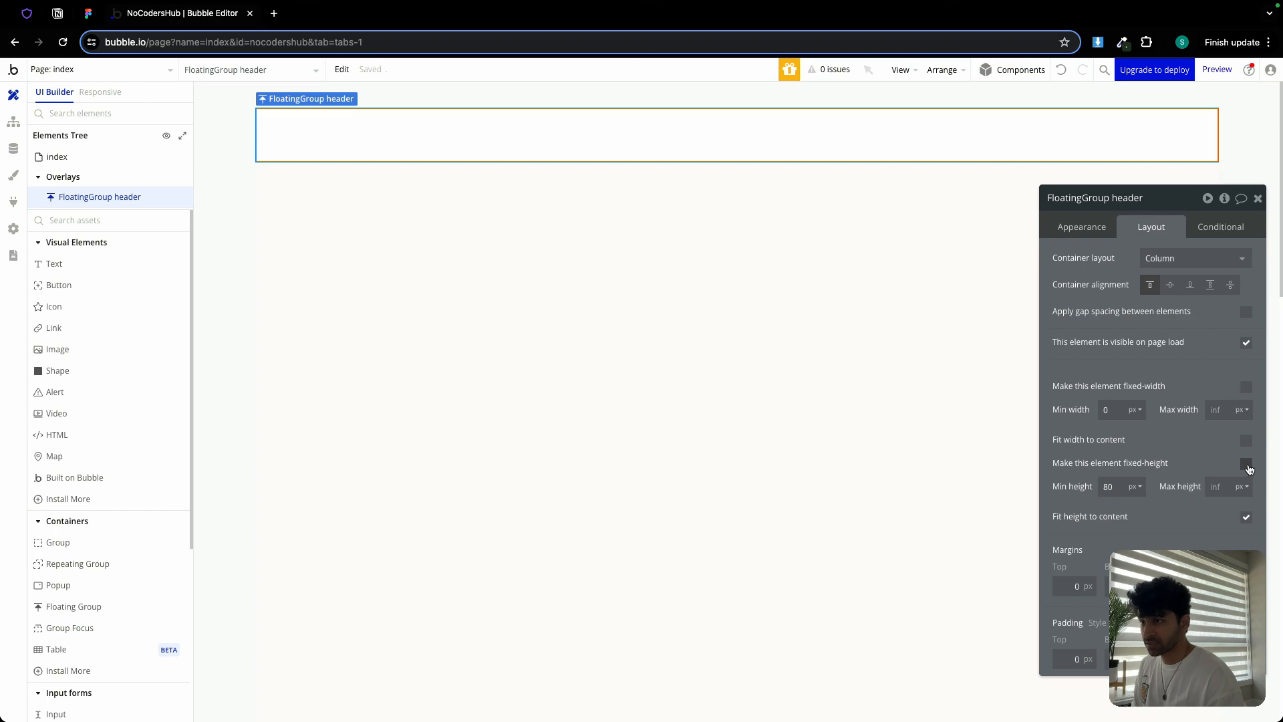
{"action": "left_click", "coordinate": [1077, 227]}
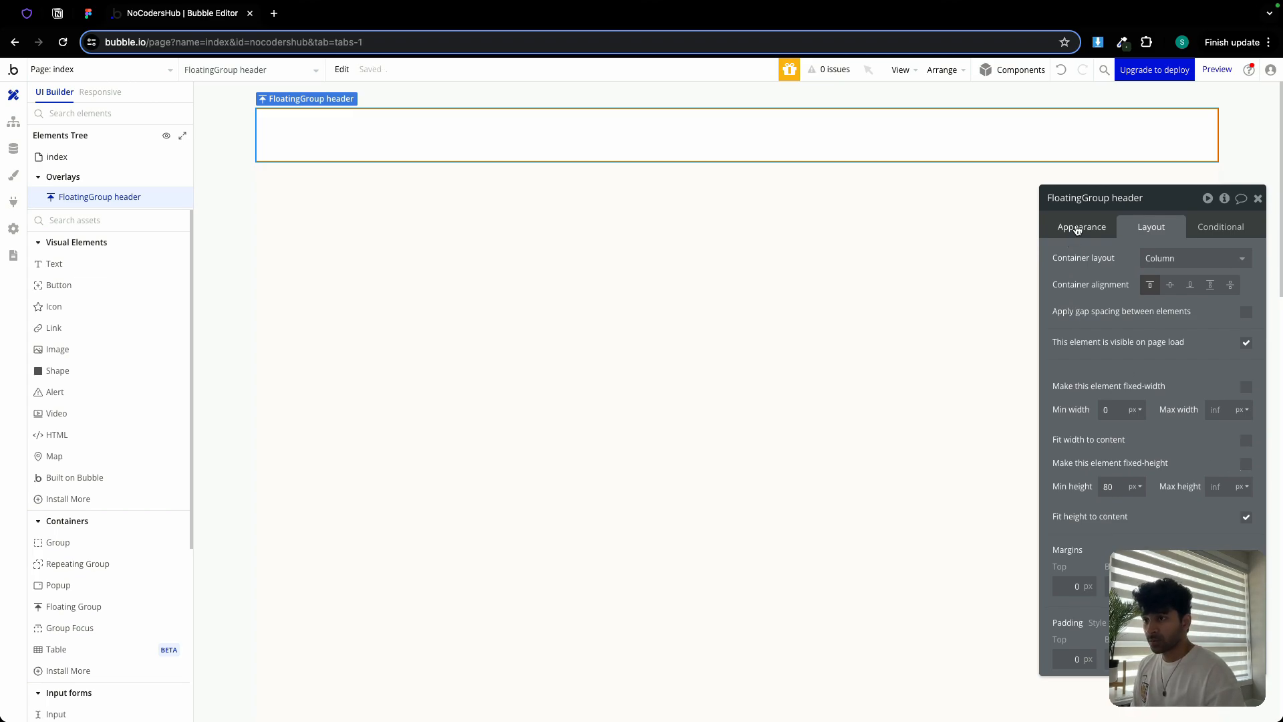
Fill the FloatingGroup header with the Background (#FFFDF9) colour
{"action": "left_click_drag", "start_coordinate": [1173, 206], "coordinate": [1158, 132]}
{"action": "scroll", "coordinate": [1136, 401], "scroll_direction": "down", "scroll_amount": 3}
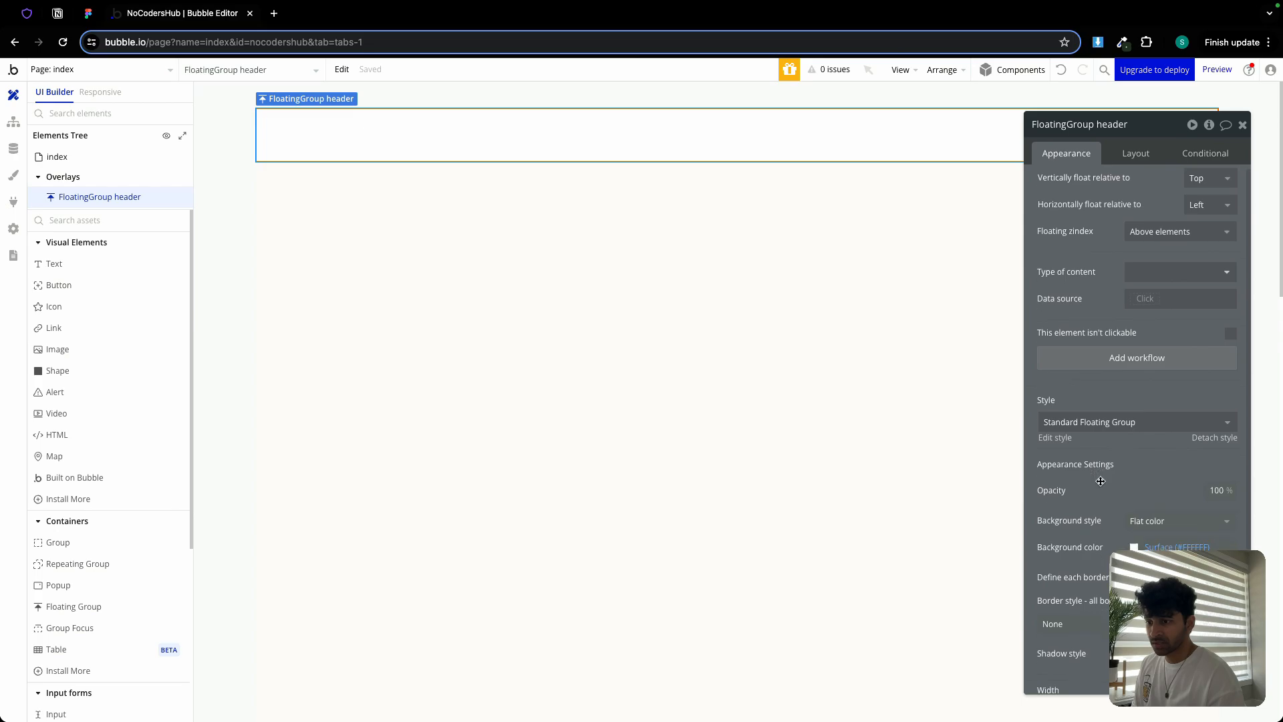
{"action": "left_click", "coordinate": [1176, 426]}
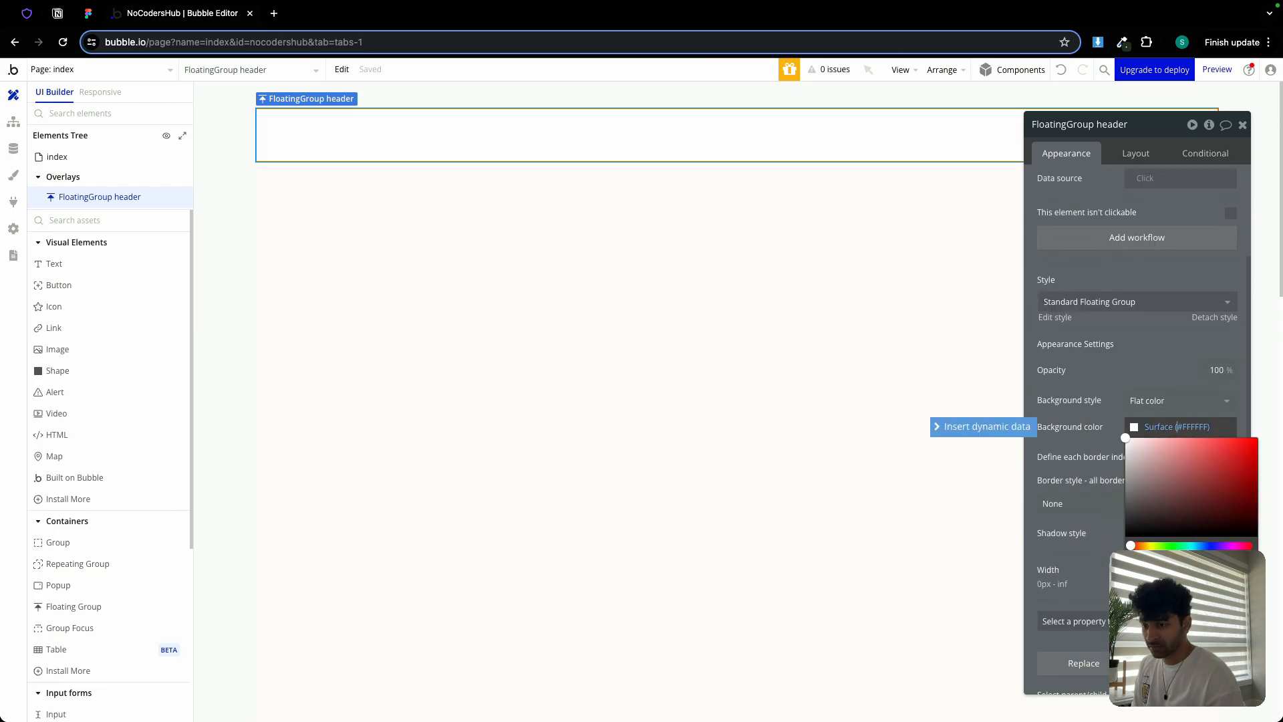
{"action": "left_click", "coordinate": [1193, 581]}
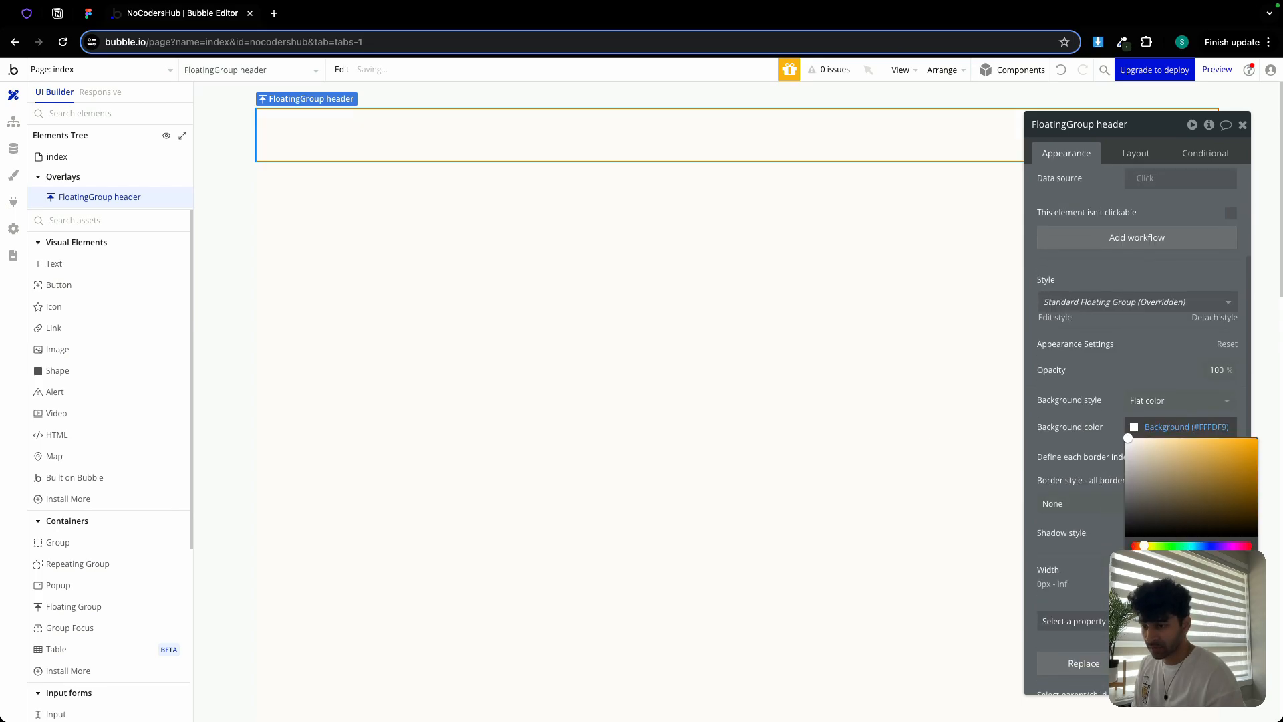
{"action": "left_click", "coordinate": [1104, 415]}
Define borders independently so only the header's bottom border is solid and coloured
{"action": "left_click", "coordinate": [1096, 503]}
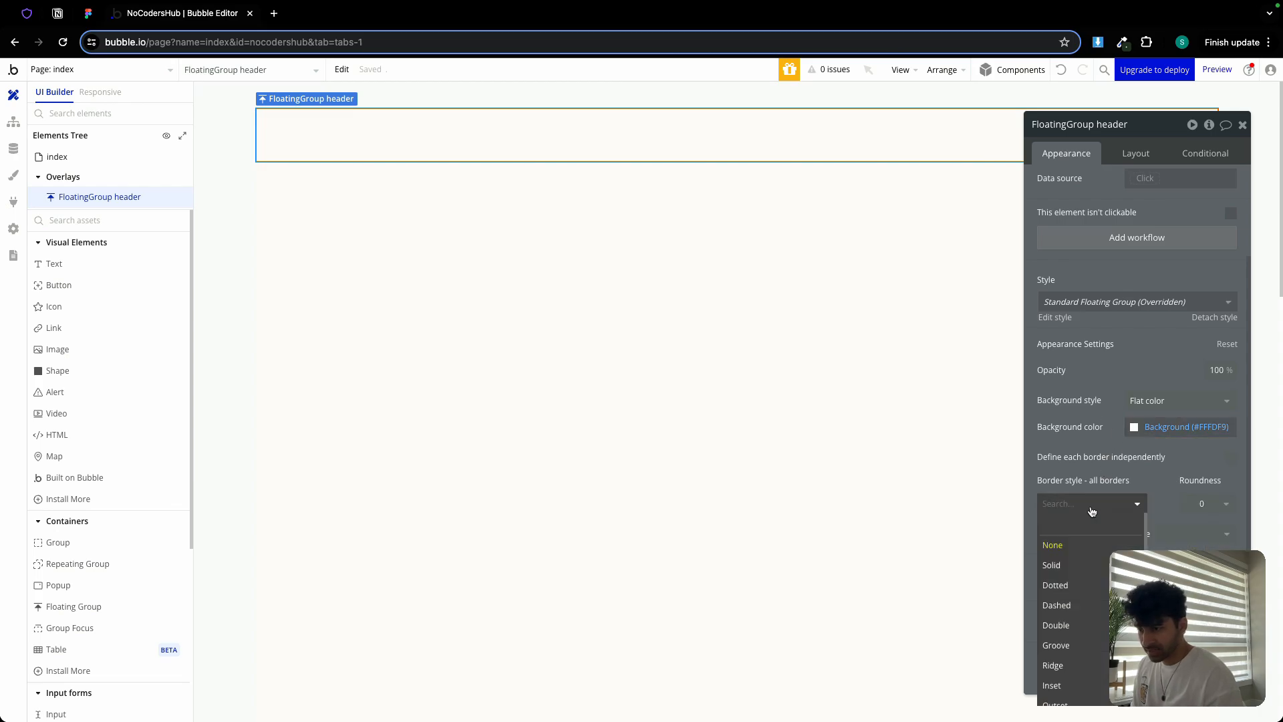
{"action": "left_click", "coordinate": [1090, 566]}
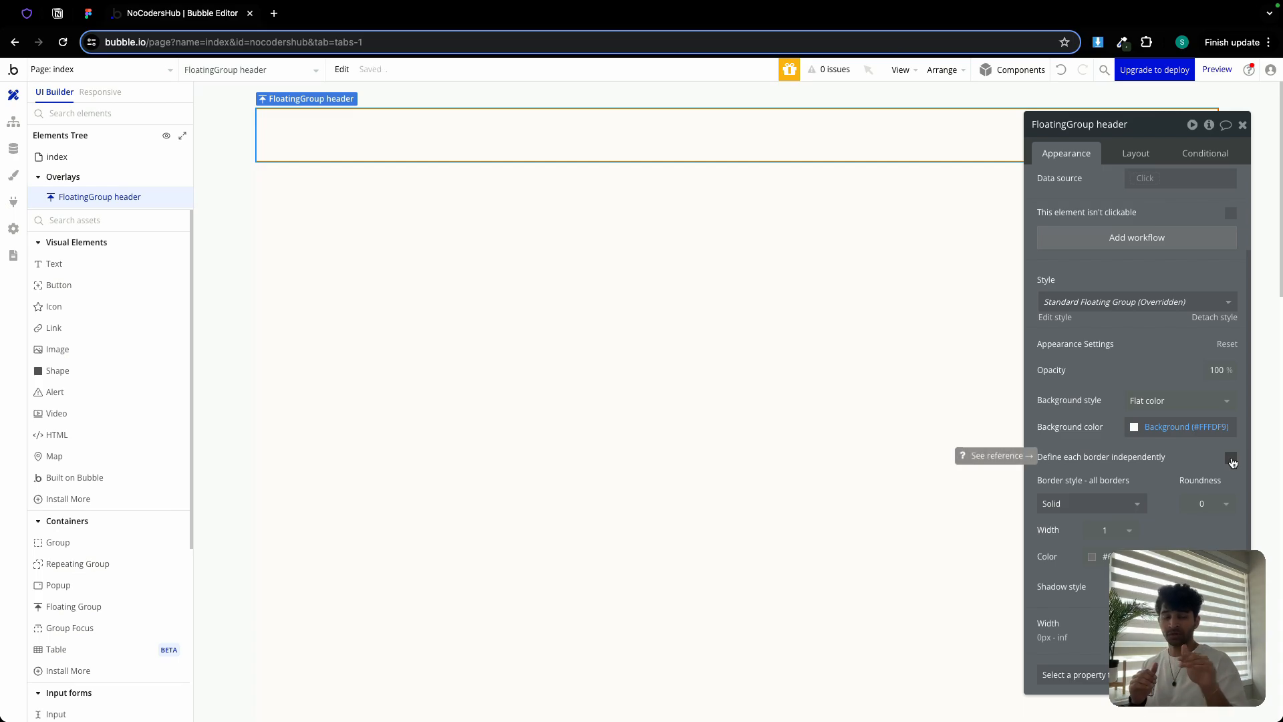
{"action": "left_click", "coordinate": [1230, 458]}
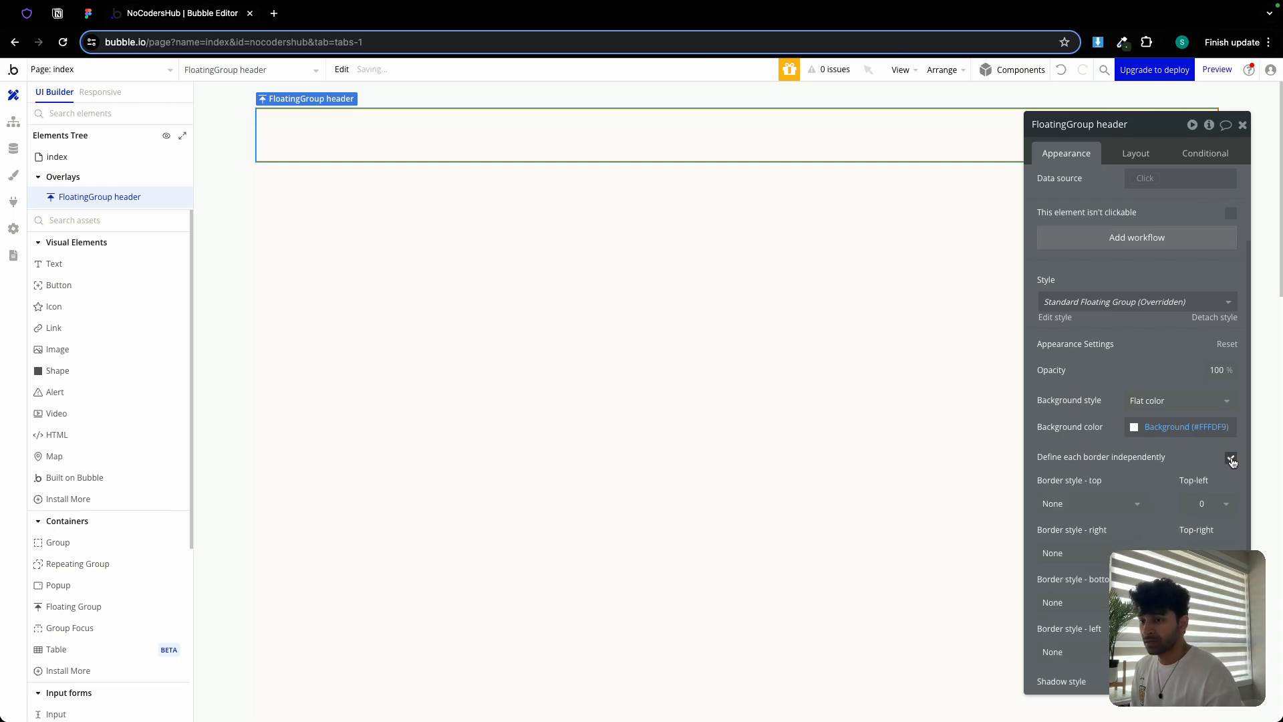
{"action": "scroll", "coordinate": [1162, 498], "scroll_direction": "down", "scroll_amount": 2}
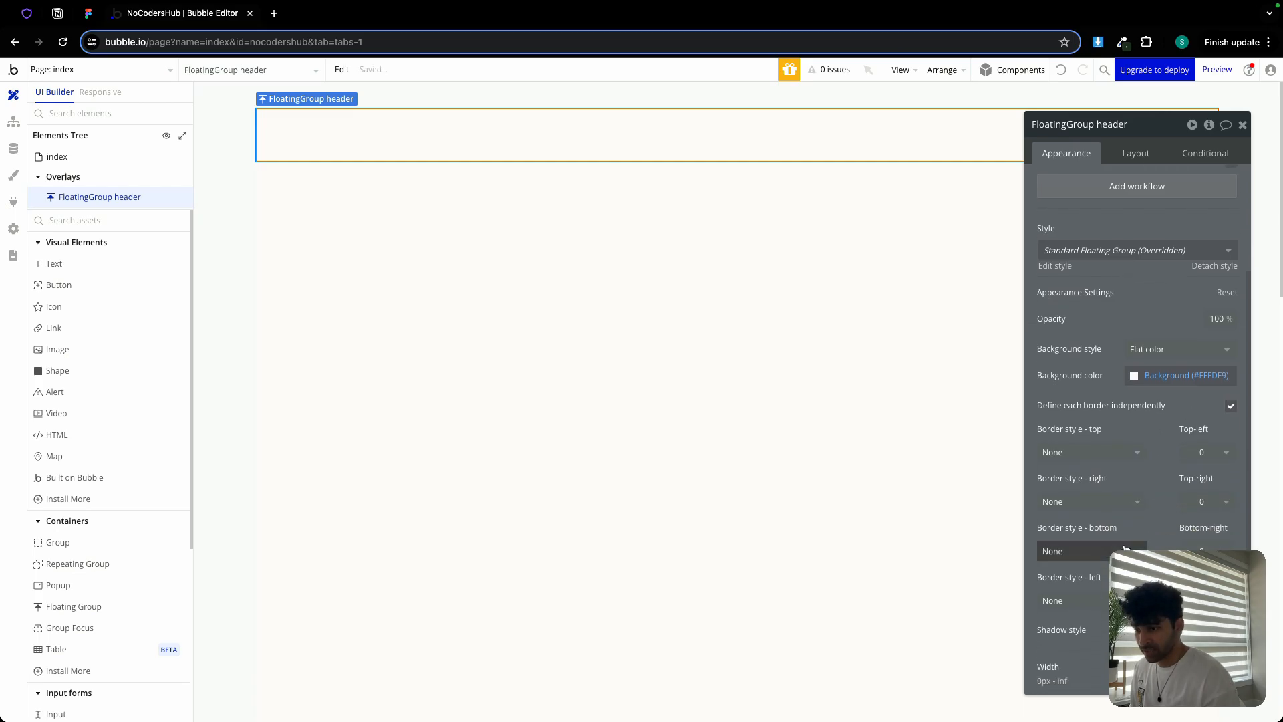
{"action": "left_click", "coordinate": [1089, 551]}
{"action": "left_click", "coordinate": [1069, 591]}
{"action": "left_click", "coordinate": [1096, 603]}
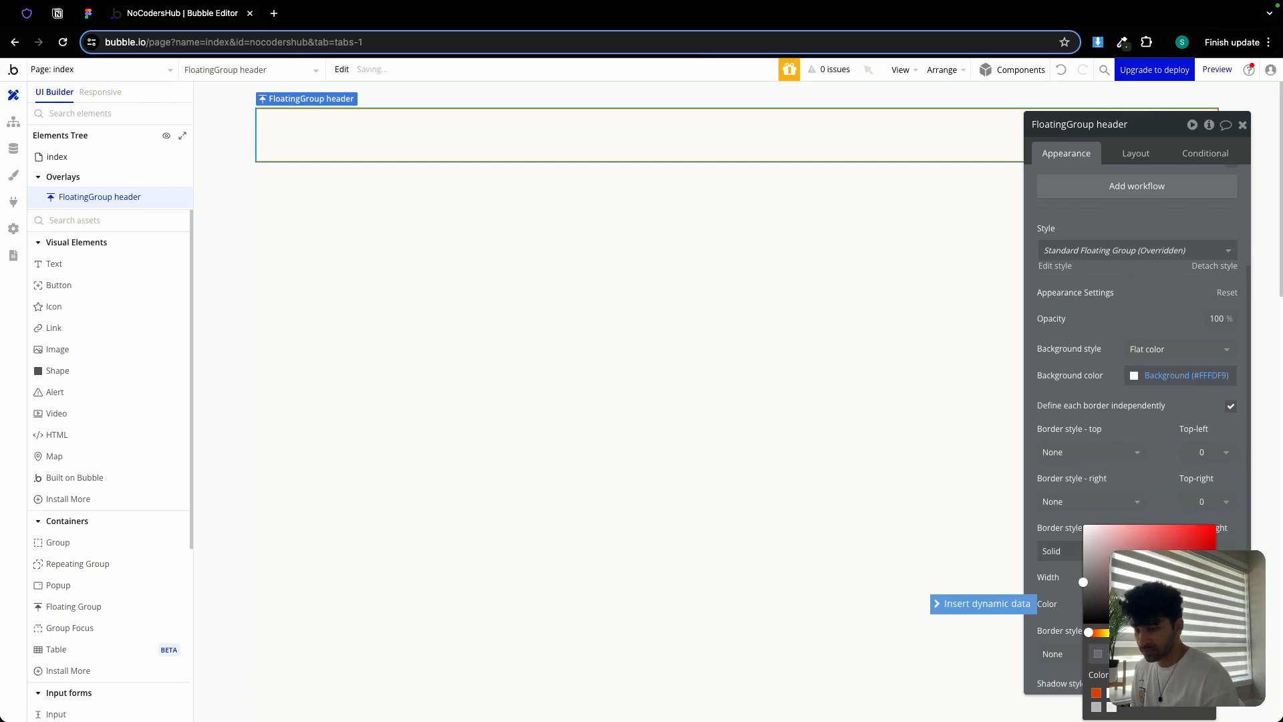
{"action": "left_click", "coordinate": [1113, 710]}
{"action": "left_click", "coordinate": [1167, 498]}
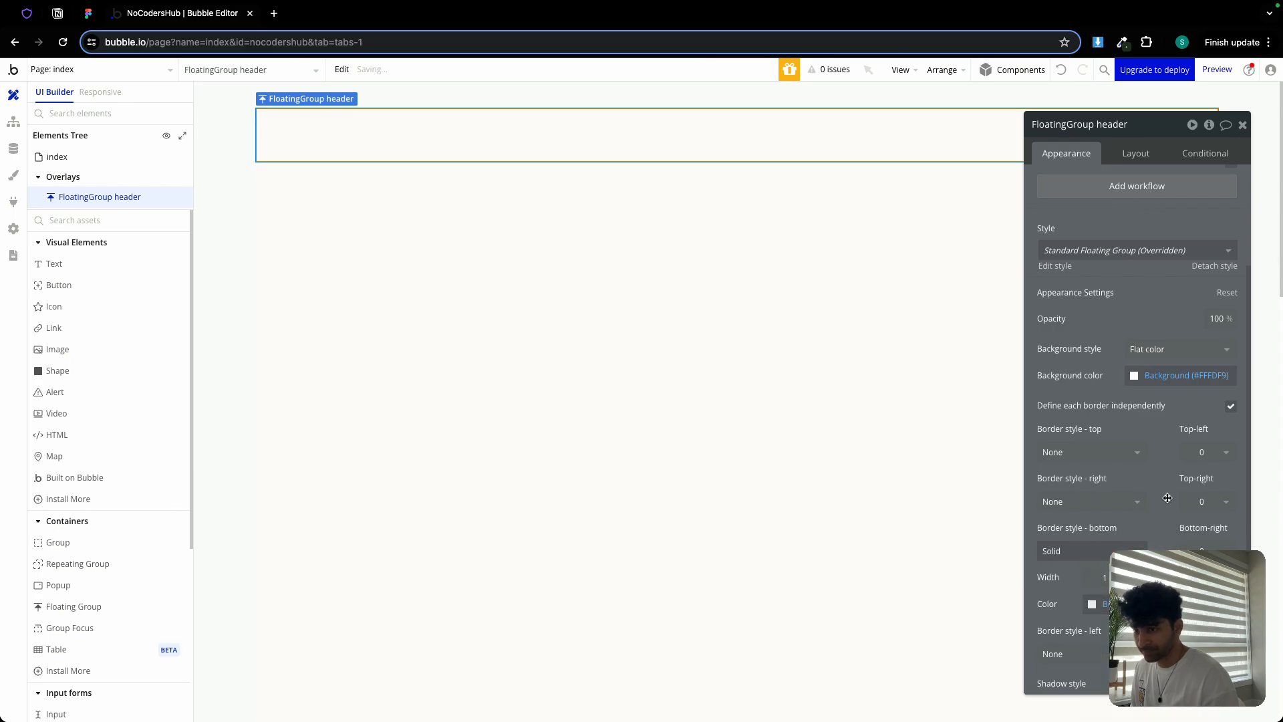
{"action": "left_click", "coordinate": [553, 387]}
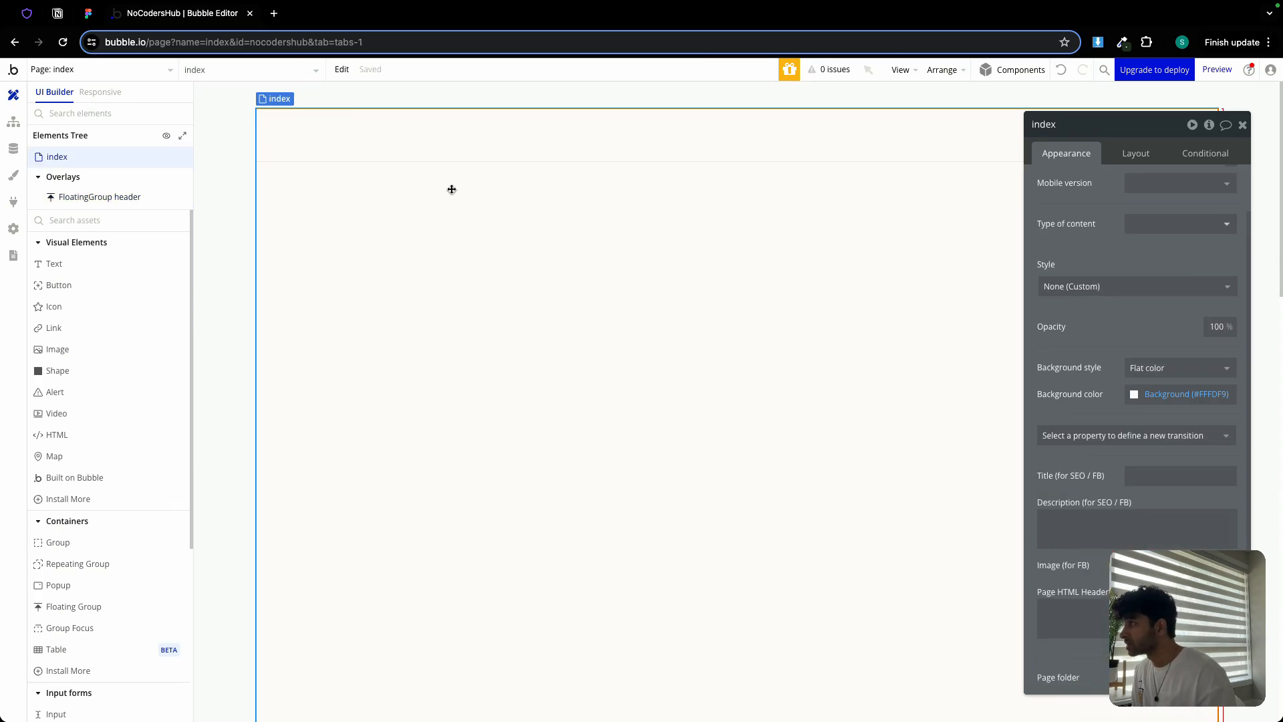
{"action": "left_click", "coordinate": [436, 142]}
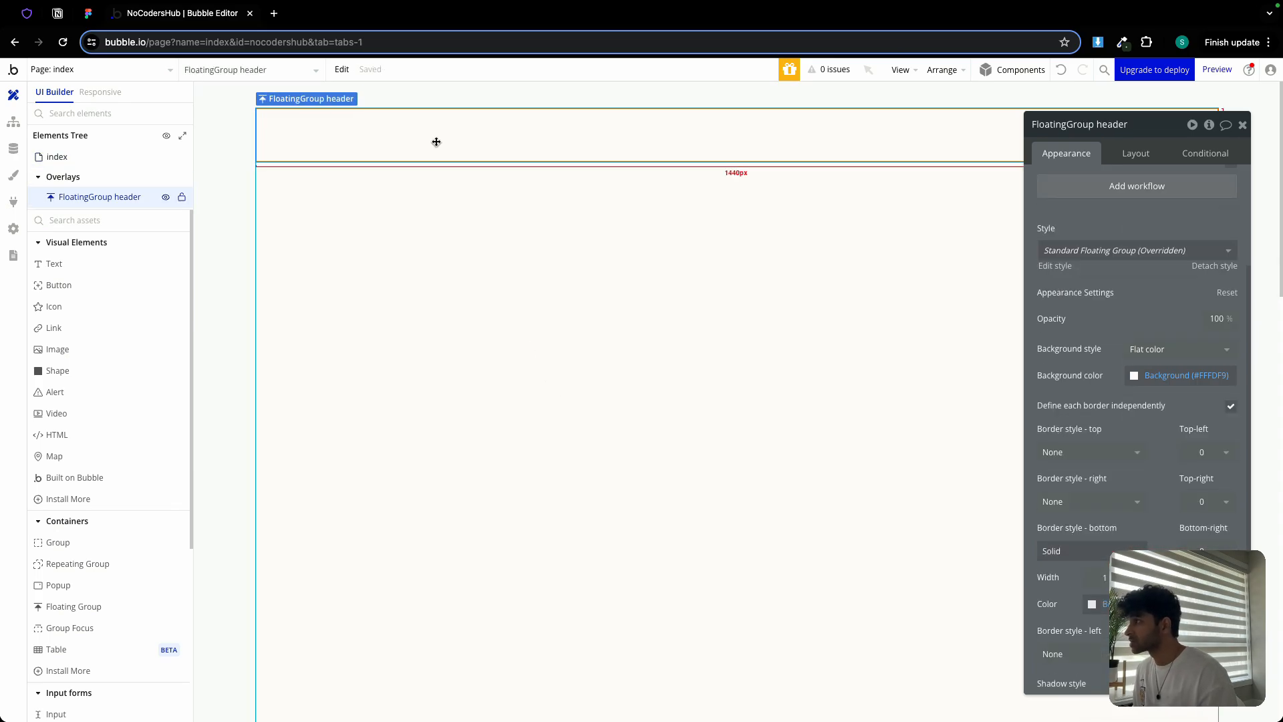
Add a new group inside the header named 'Group header inner'
{"action": "left_click", "coordinate": [58, 542]}
{"action": "left_click", "coordinate": [307, 119]}
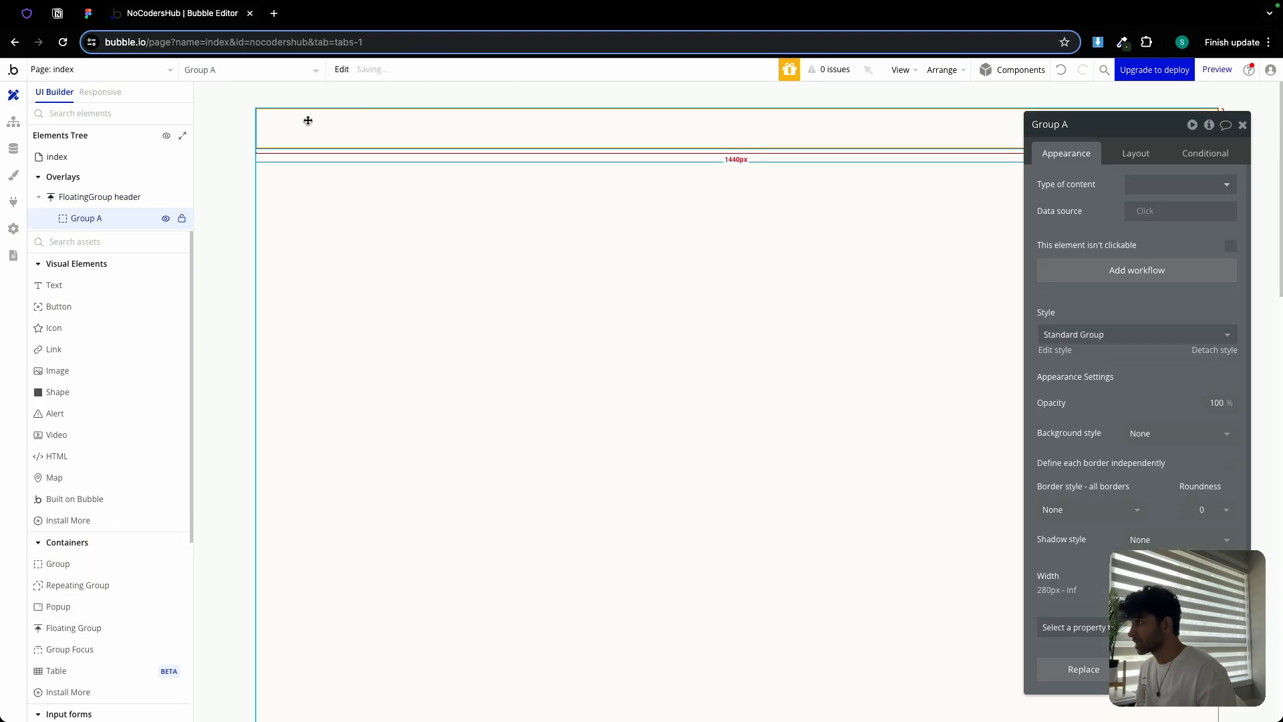
{"action": "double_click", "coordinate": [1076, 122]}
{"action": "type", "text": "he"}
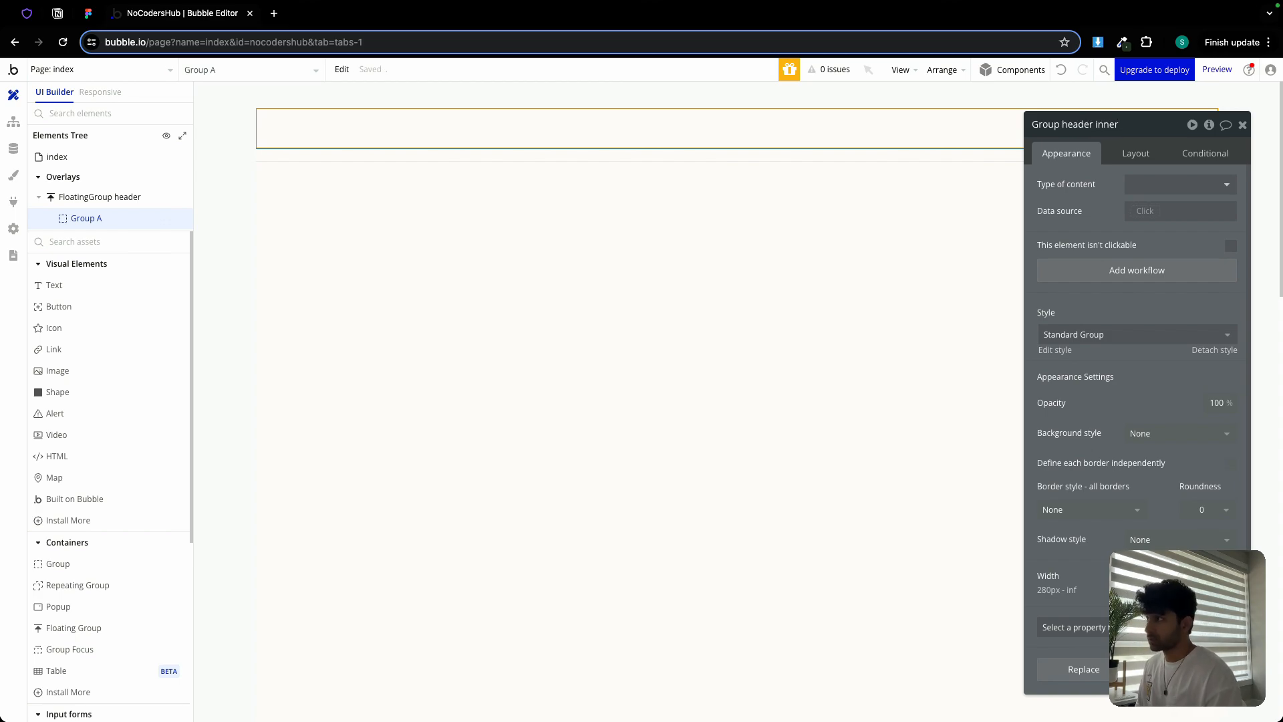
{"action": "type", "text": "ader inner"}
Set Group header inner to Row layout with min width 0 and max width 1200
{"action": "left_click", "coordinate": [1135, 153]}
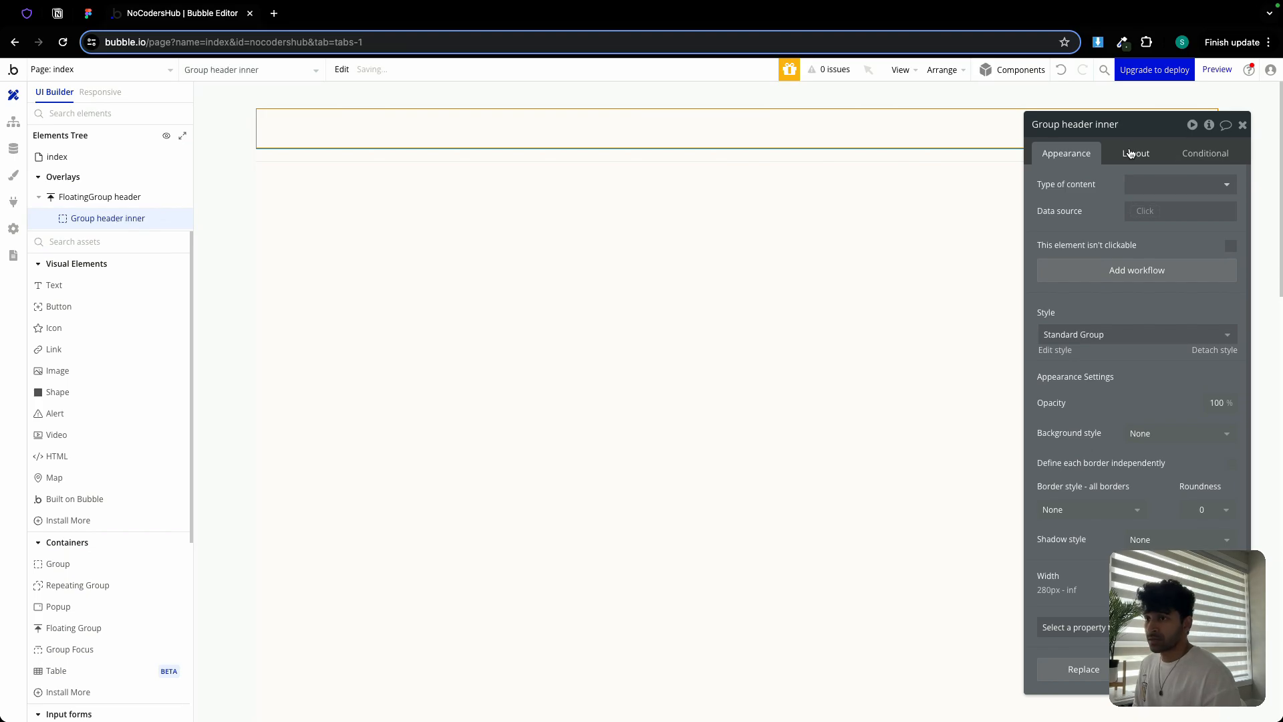
{"action": "left_click", "coordinate": [1180, 185]}
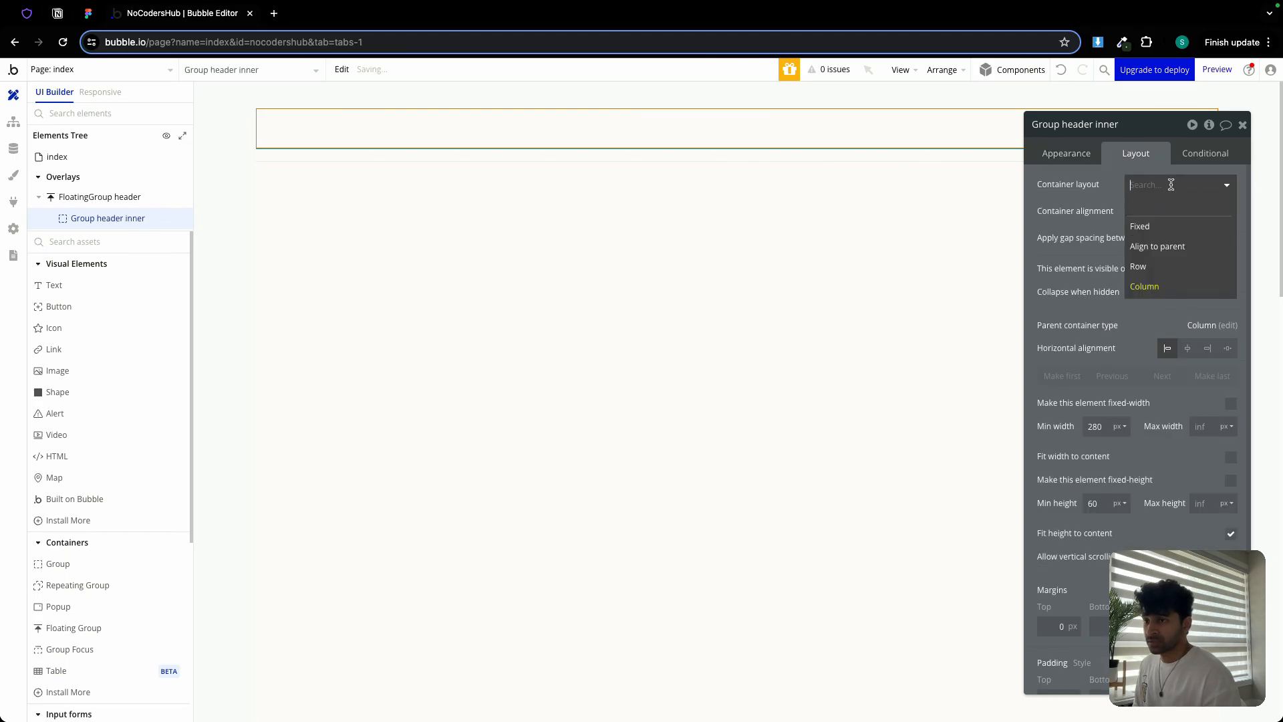
{"action": "left_click", "coordinate": [1151, 267]}
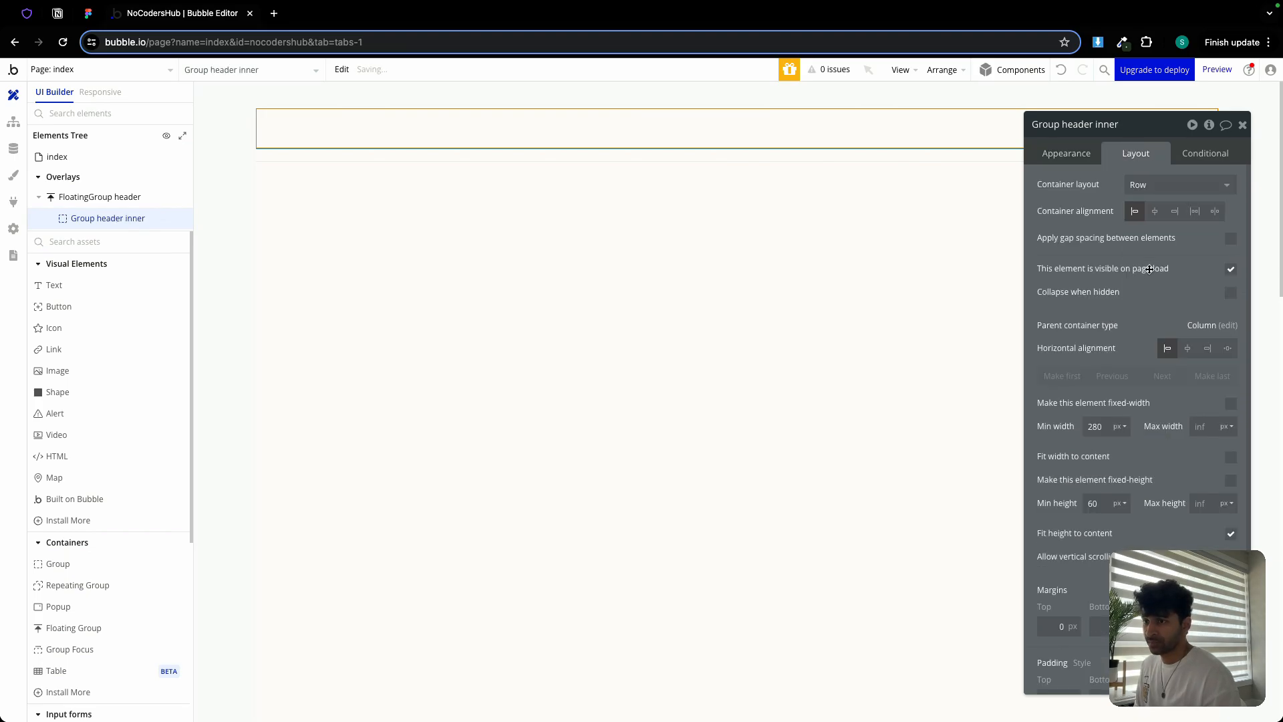
{"action": "double_click", "coordinate": [1096, 426]}
{"action": "type", "text": "0"}
{"action": "left_click", "coordinate": [1201, 431]}
{"action": "left_click", "coordinate": [1201, 431]}
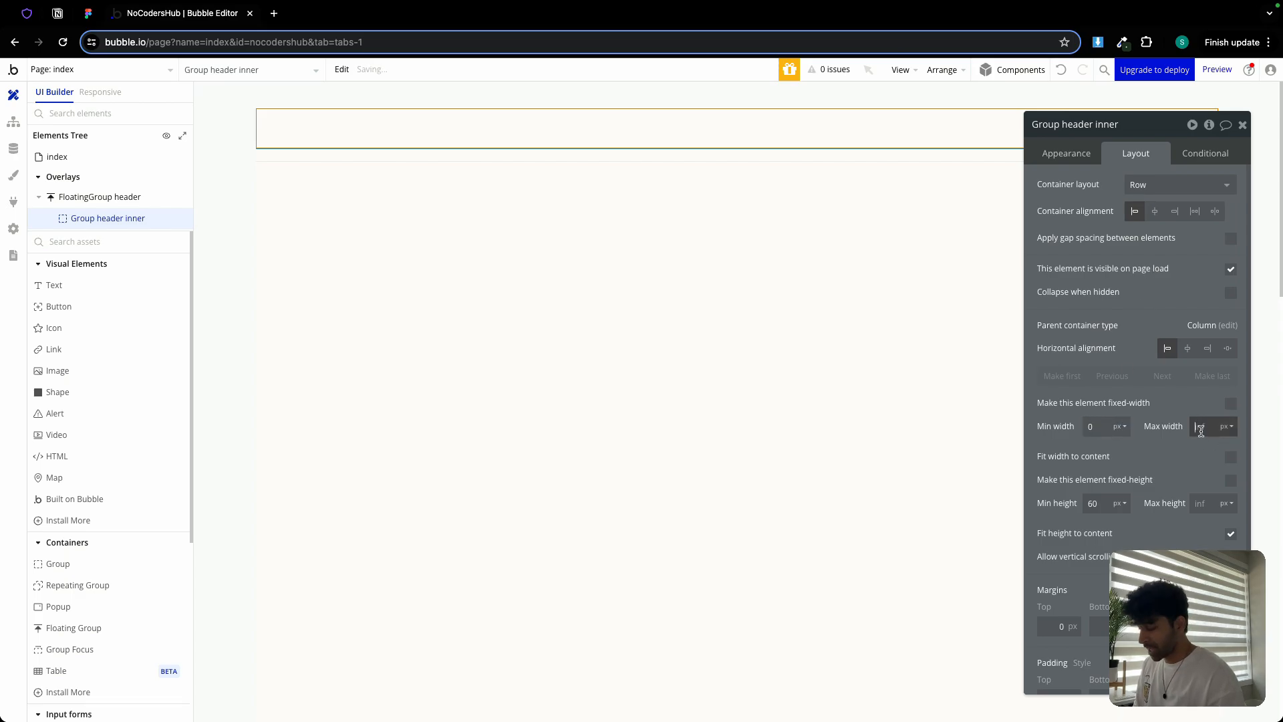
{"action": "type", "text": "120"}
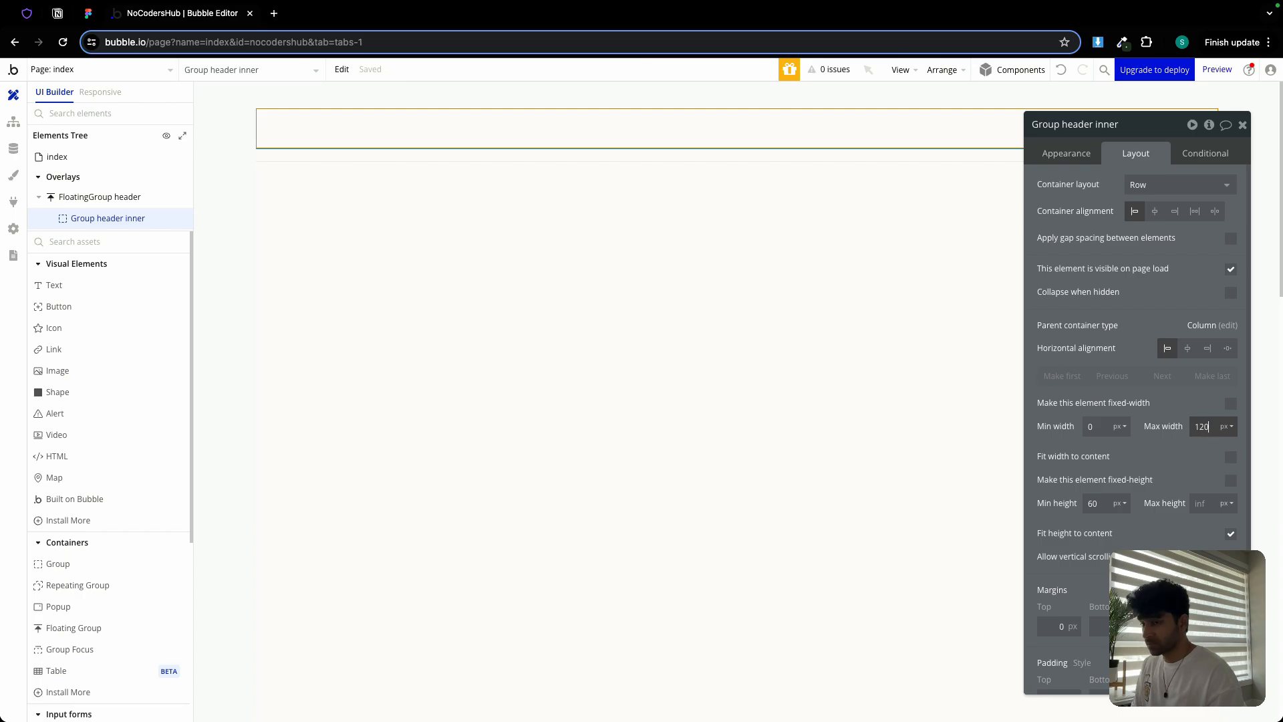
{"action": "type", "text": "0"}
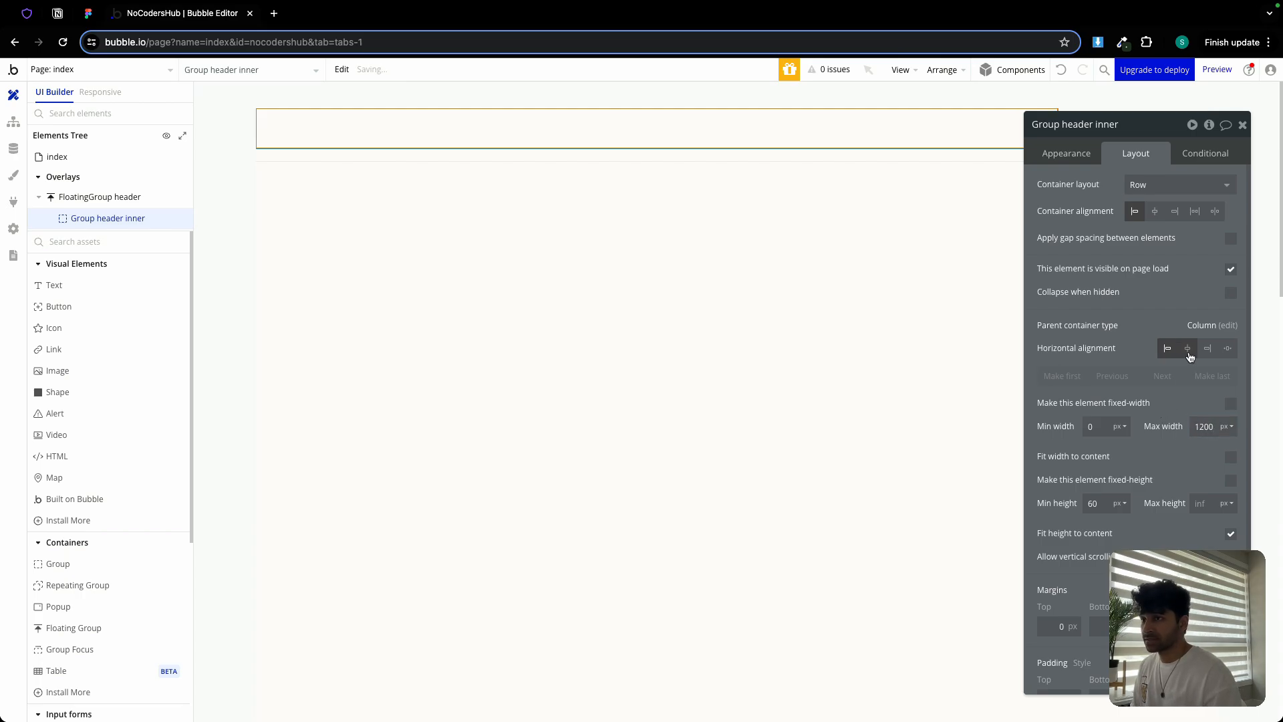
Centre it horizontally, set min height 0, untick Fit height and add side padding
{"action": "left_click", "coordinate": [1188, 349]}
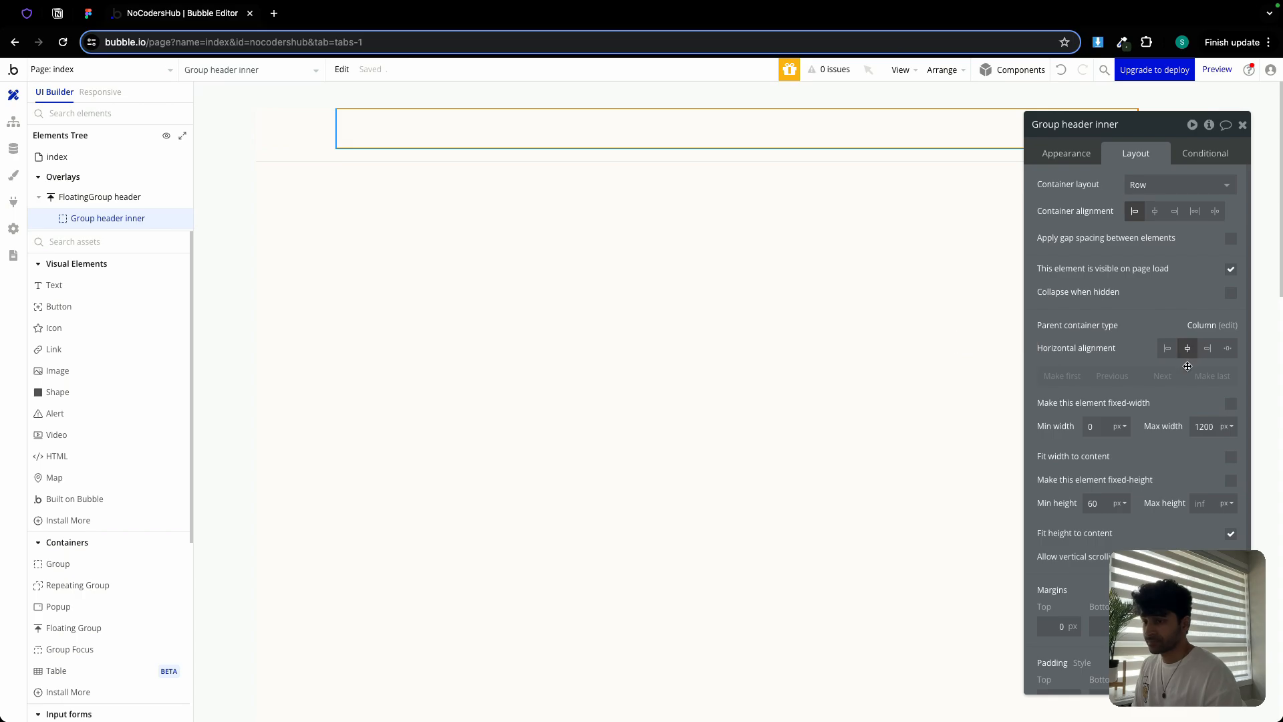
{"action": "type", "text": "0"}
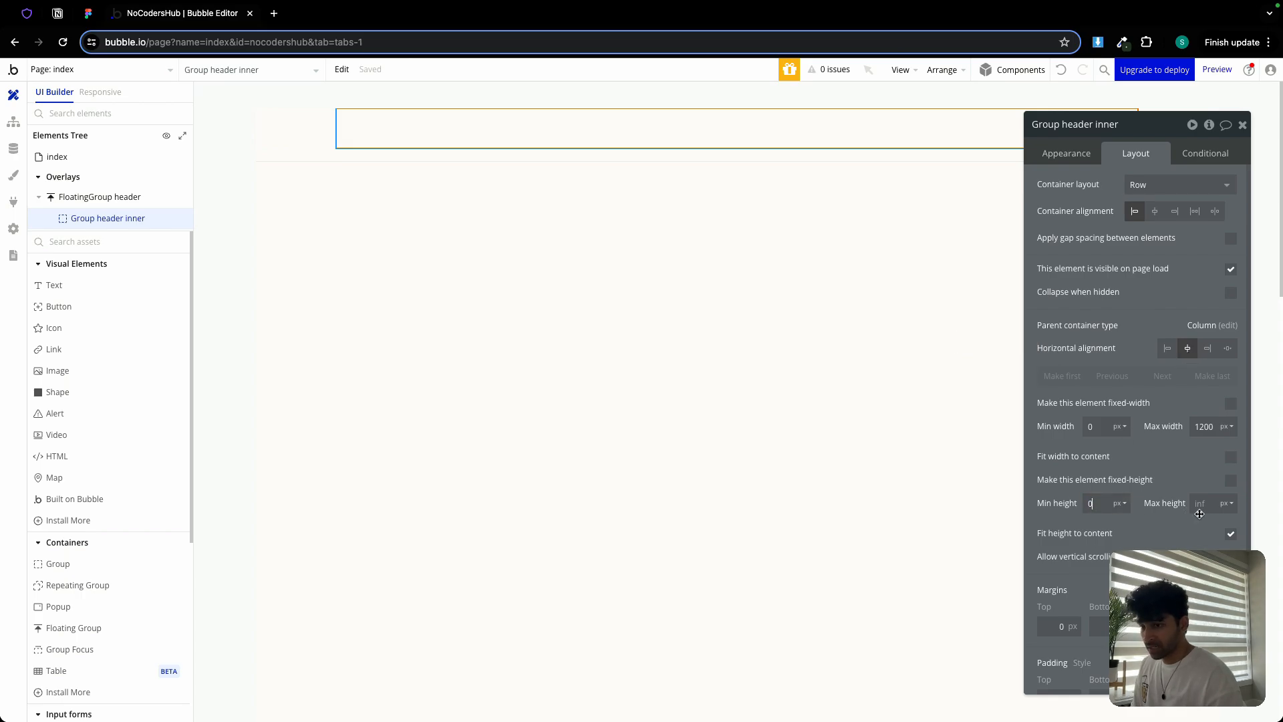
{"action": "left_click", "coordinate": [1231, 535]}
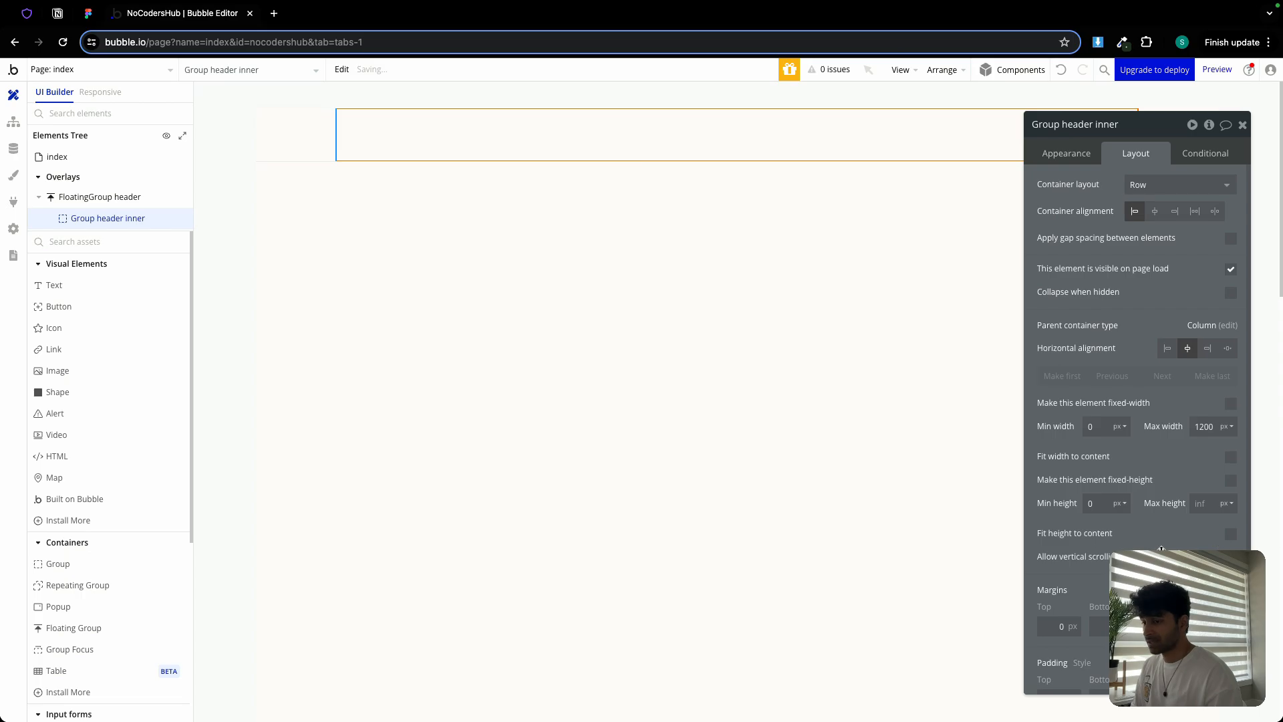
{"action": "scroll", "coordinate": [1161, 549], "scroll_direction": "down", "scroll_amount": 1}
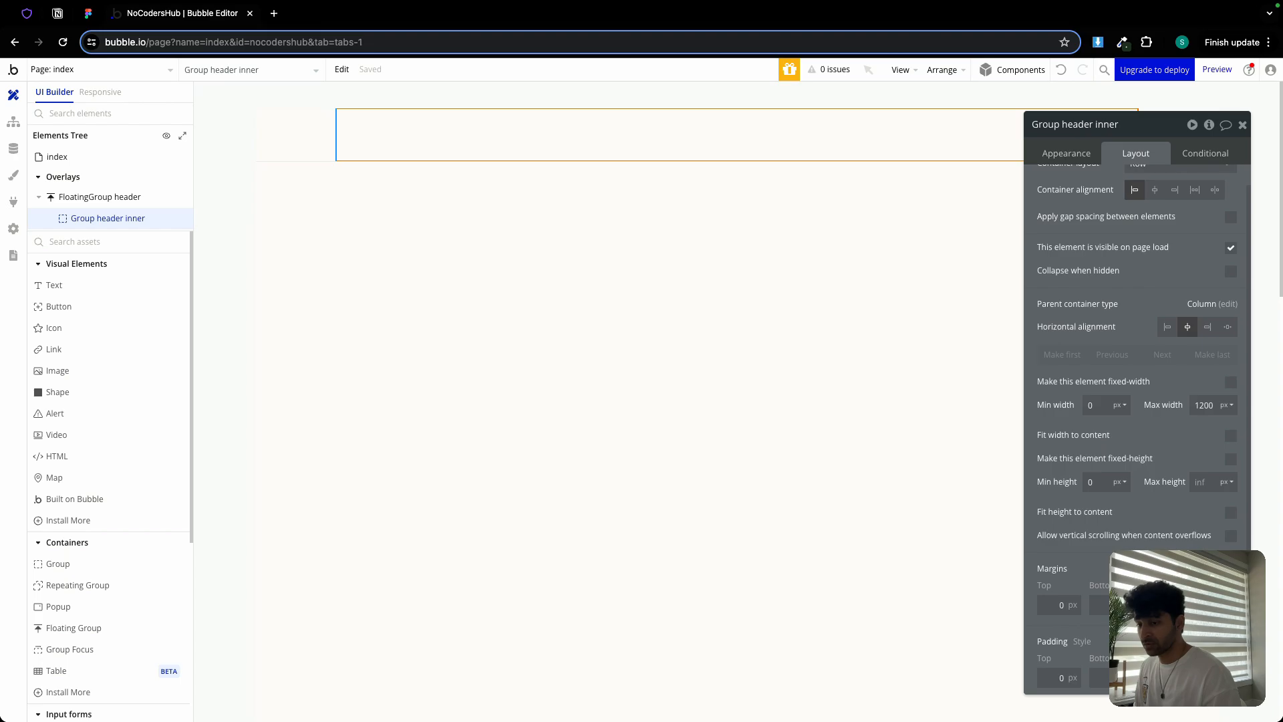
{"action": "key", "text": "Tab"}
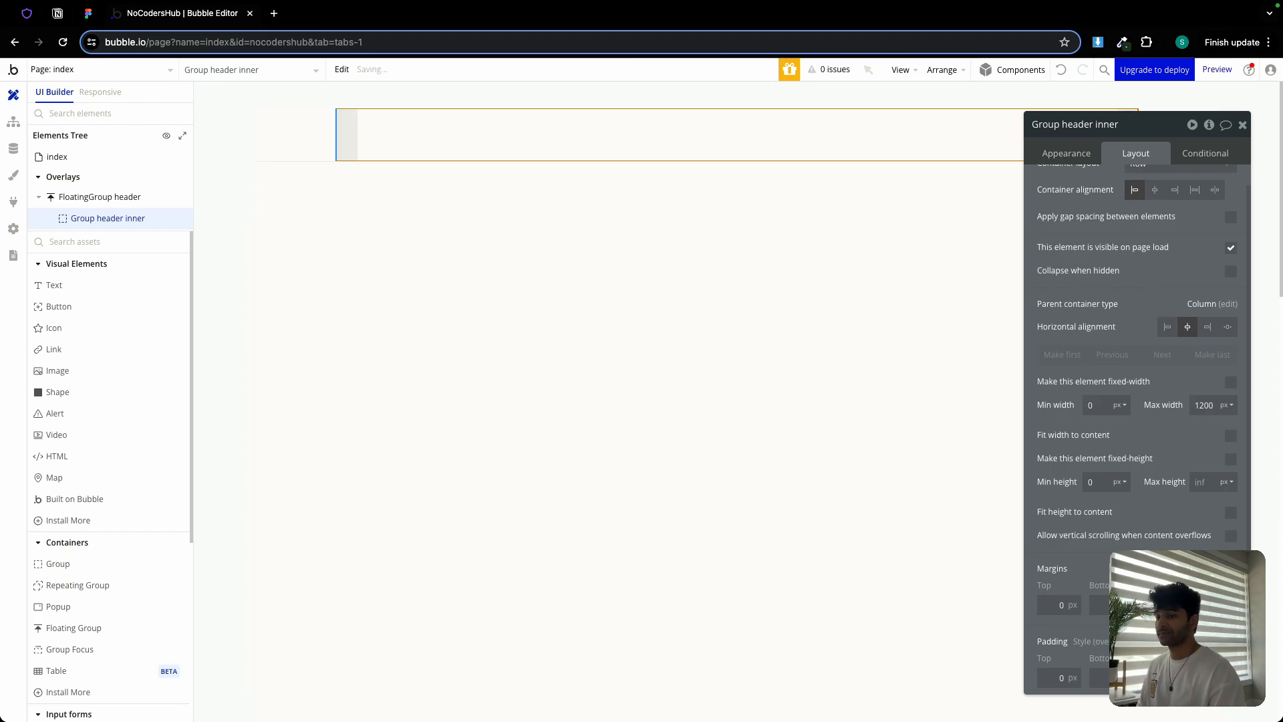
{"action": "left_click", "coordinate": [1242, 125]}
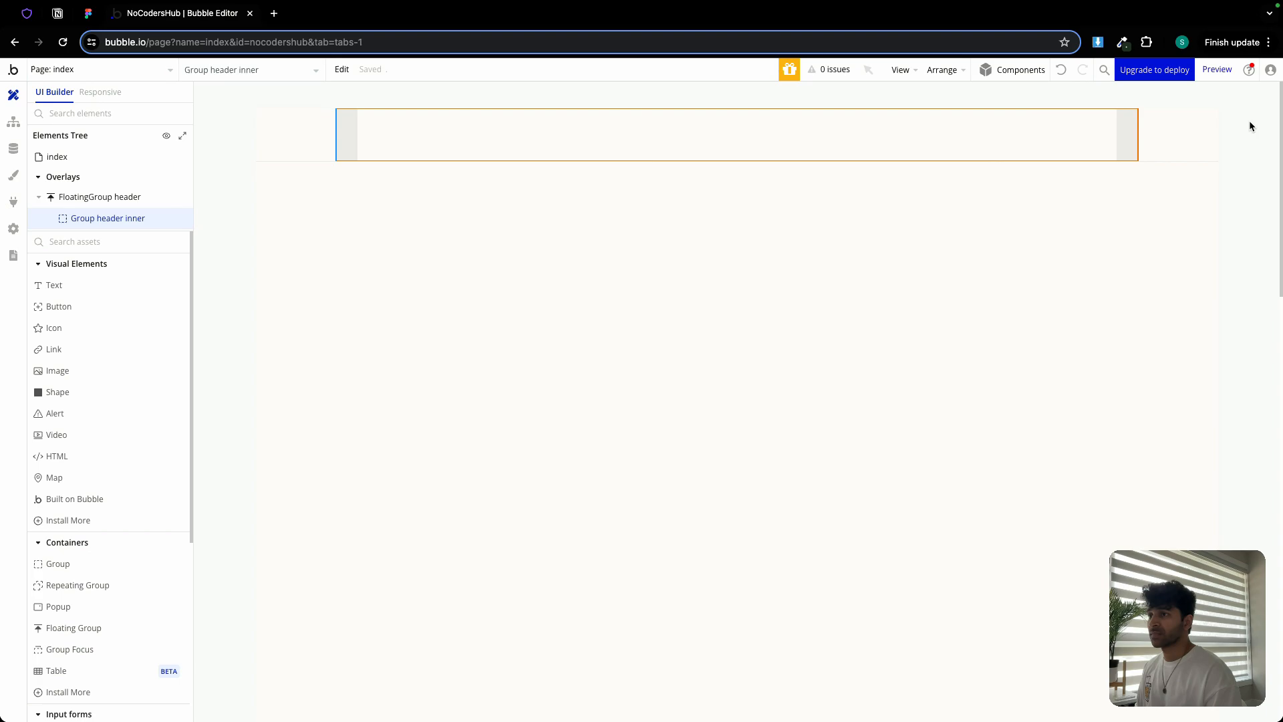
In Figma, pan to the header frame and inspect the Home nav text's properties
{"action": "left_click", "coordinate": [87, 12]}
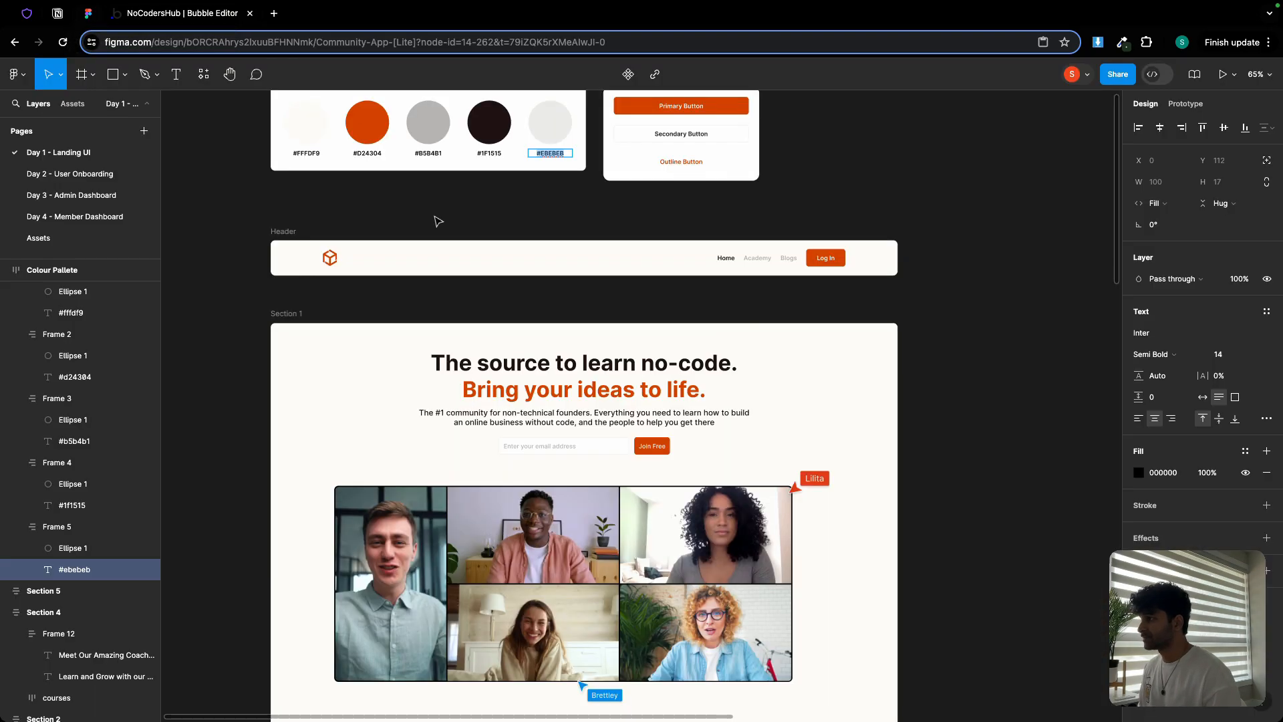
{"action": "scroll", "coordinate": [349, 262], "scroll_direction": "up", "scroll_amount": 5}
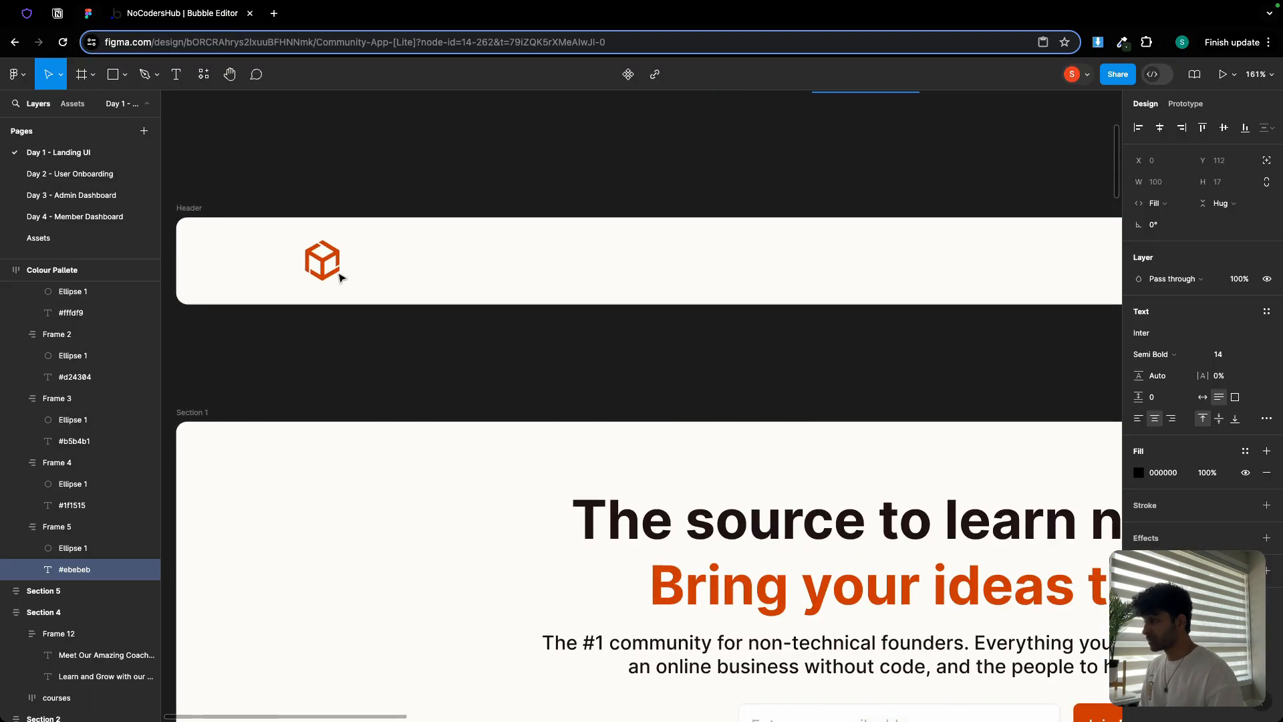
{"action": "scroll", "coordinate": [378, 260], "scroll_direction": "down", "scroll_amount": 3}
{"action": "left_click_drag", "start_coordinate": [696, 186], "coordinate": [244, 134]}
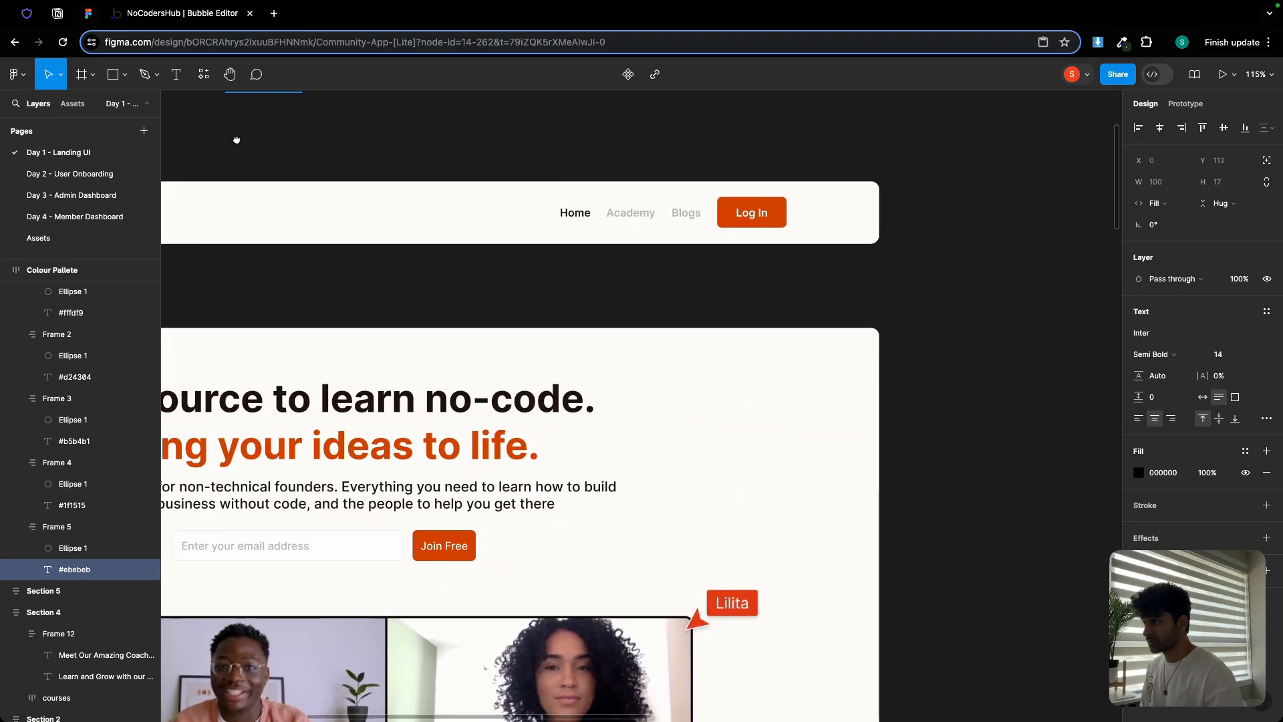
{"action": "left_click", "coordinate": [574, 210], "text": "super"}
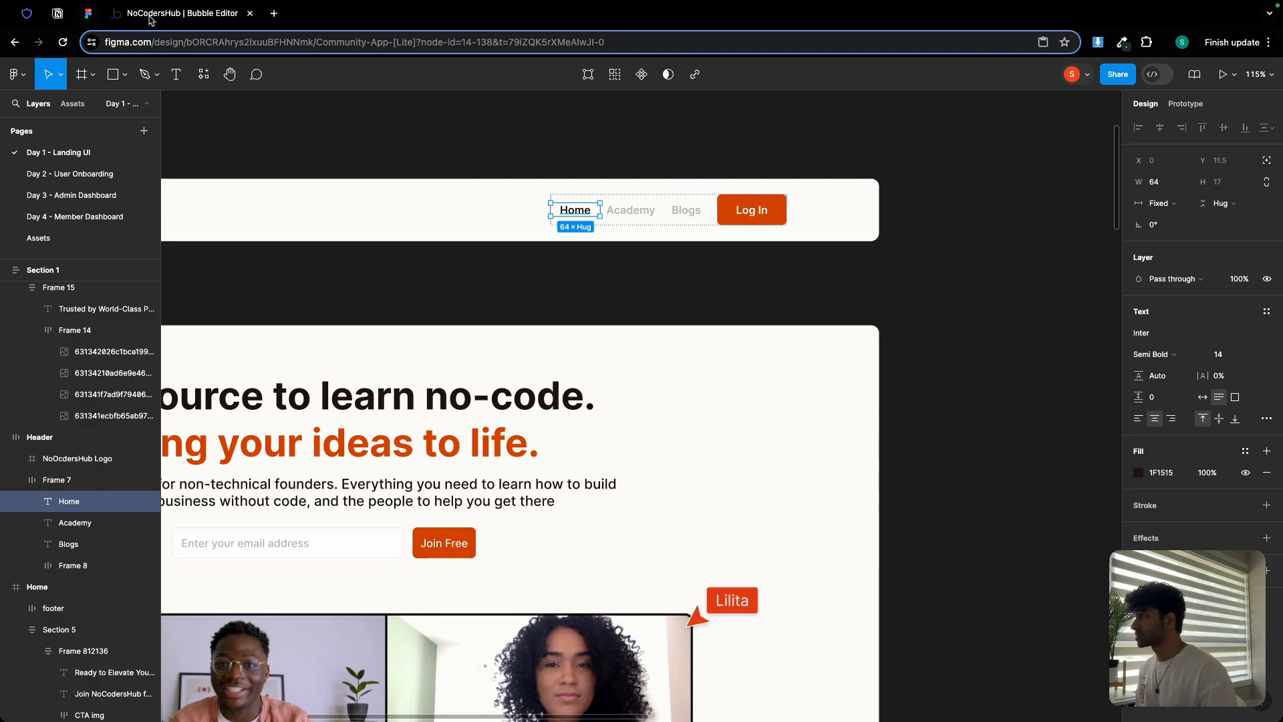
{"action": "scroll", "coordinate": [246, 143], "scroll_direction": "left", "scroll_amount": 10}
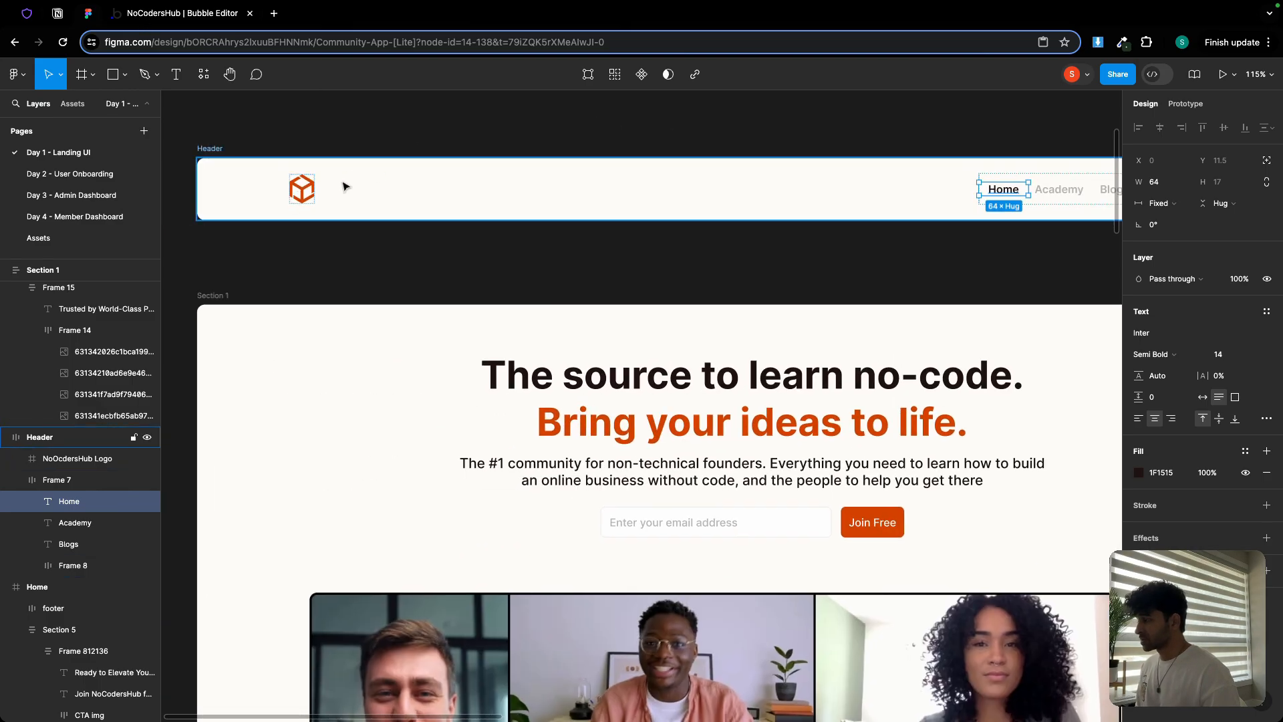
{"action": "scroll", "coordinate": [438, 172], "scroll_direction": "right", "scroll_amount": 4}
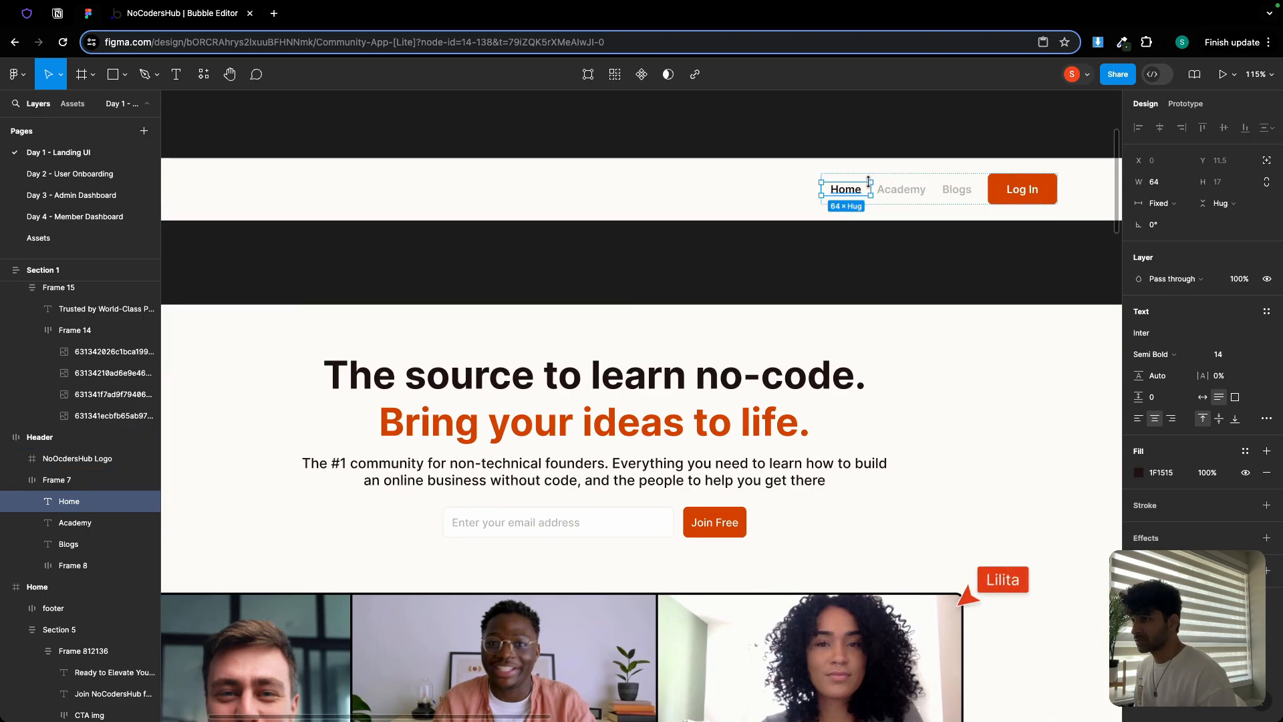
Place an image in Group header inner, vertically centred with a fixed 32 px width
{"action": "left_click", "coordinate": [173, 13]}
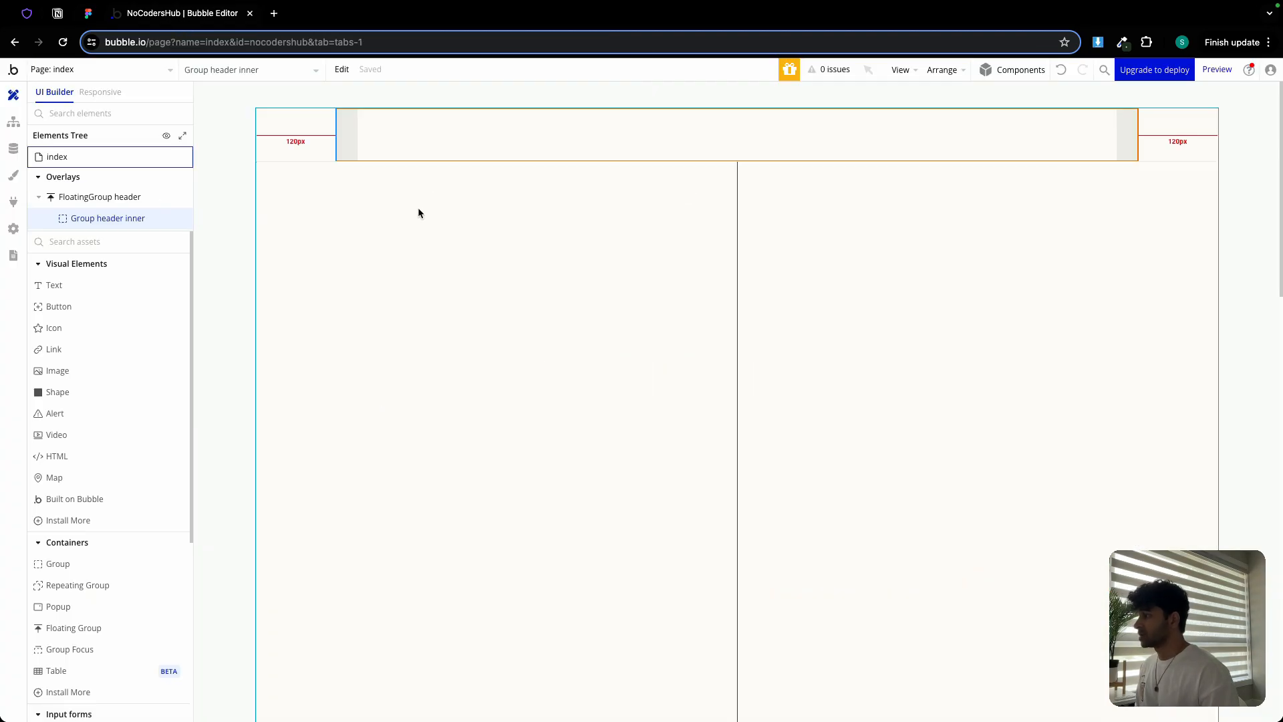
{"action": "left_click", "coordinate": [74, 370]}
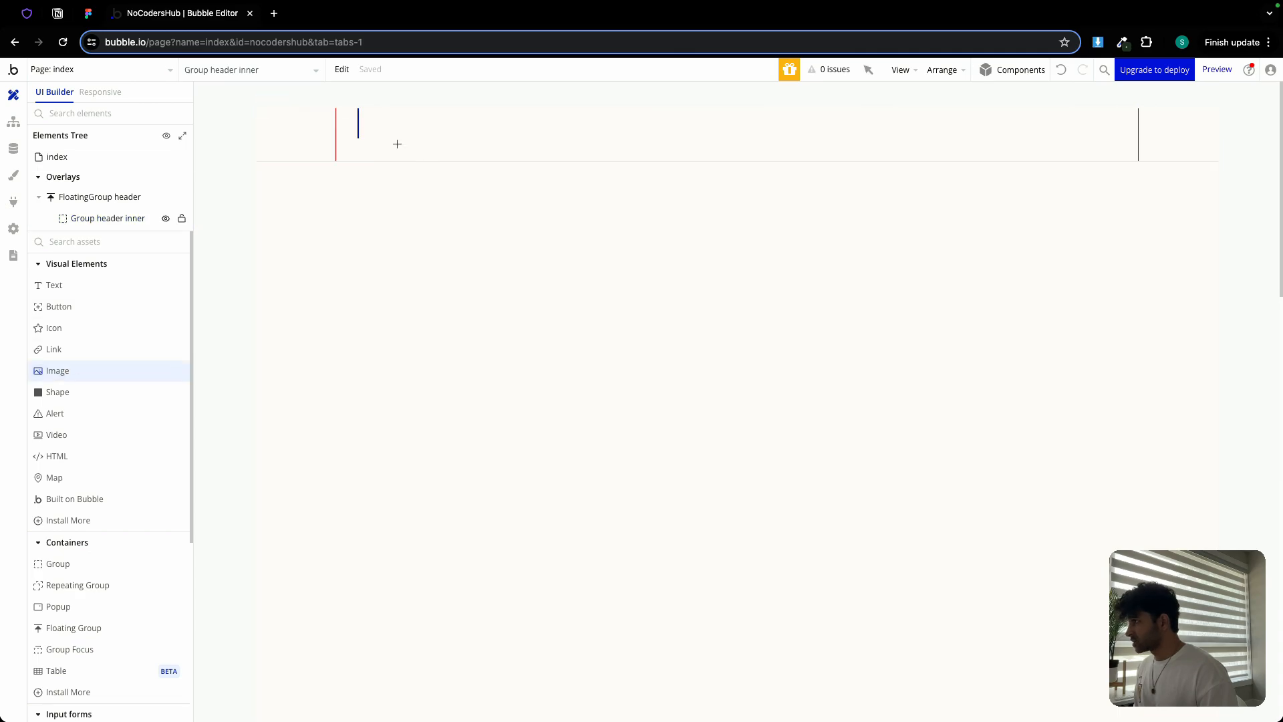
{"action": "left_click_drag", "start_coordinate": [365, 120], "coordinate": [384, 142]}
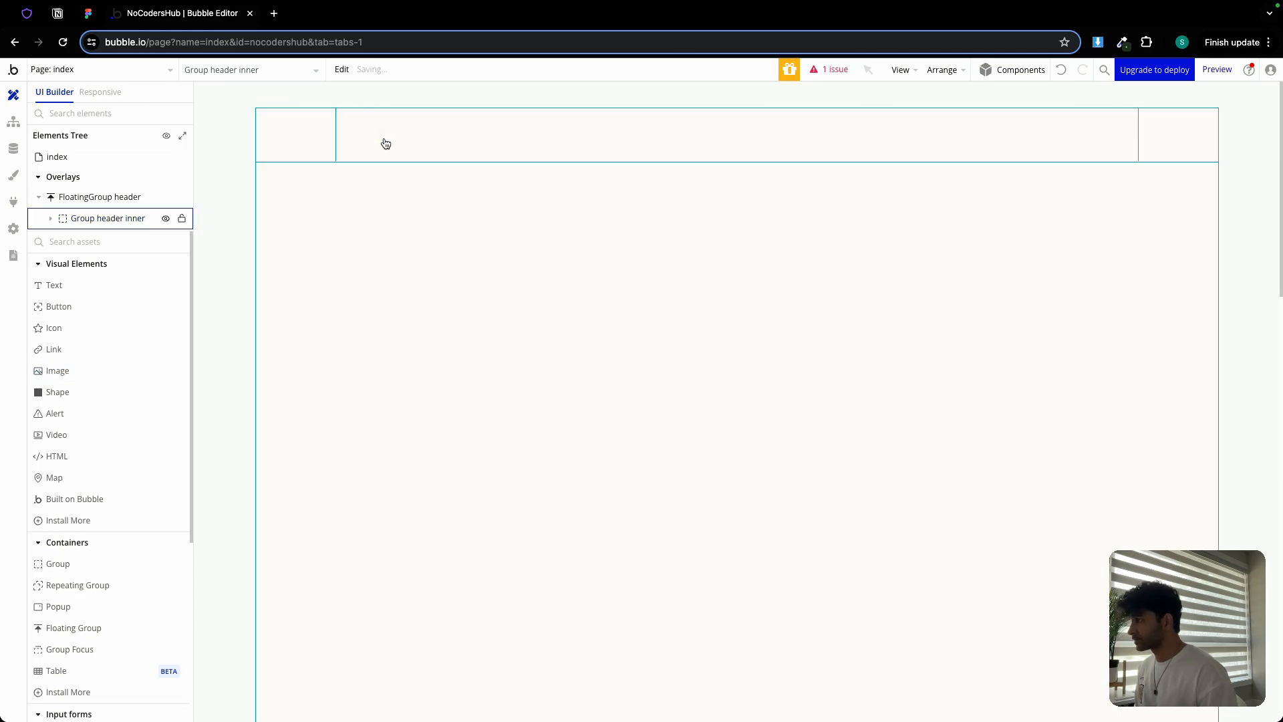
{"action": "left_click", "coordinate": [1135, 153]}
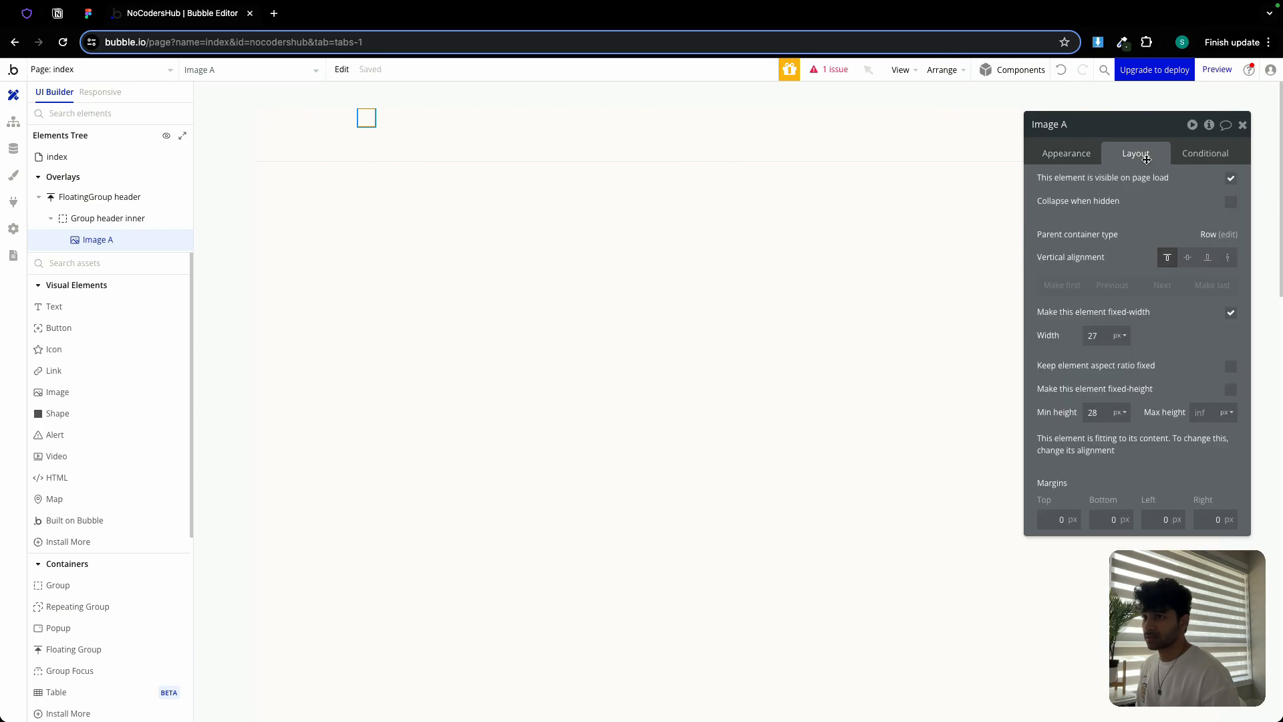
{"action": "left_click", "coordinate": [1185, 257]}
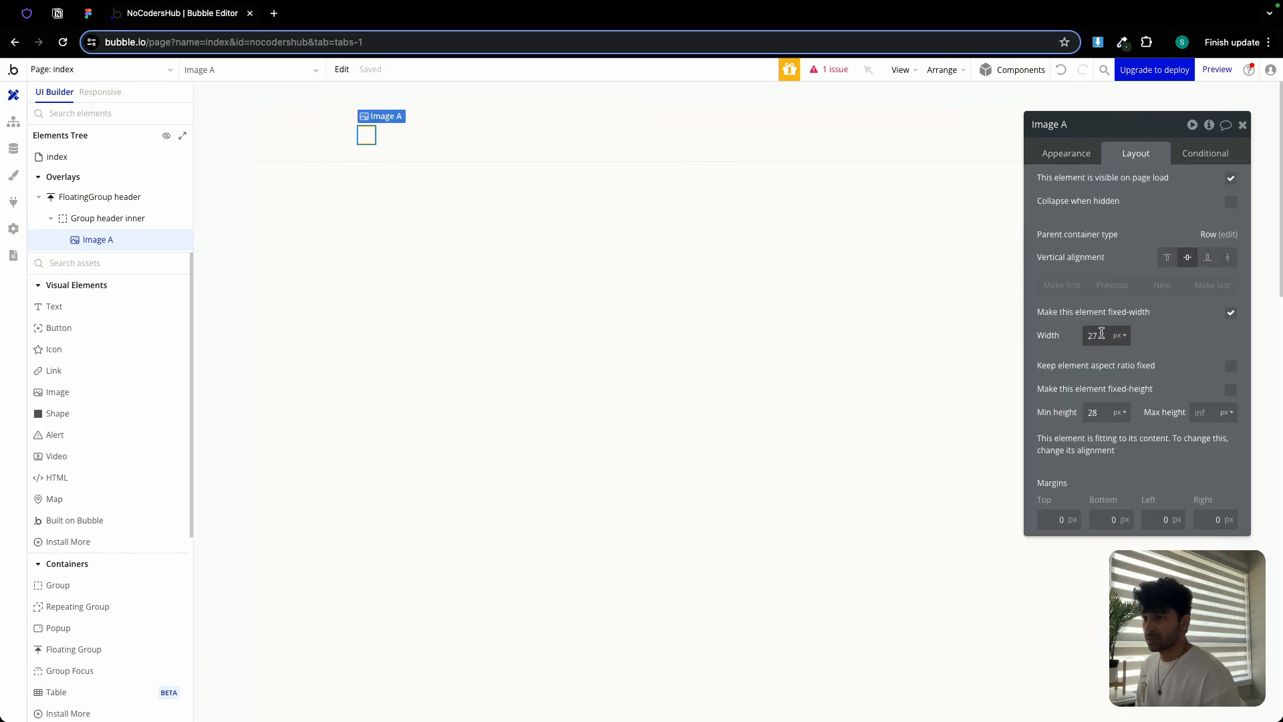
{"action": "type", "text": "32"}
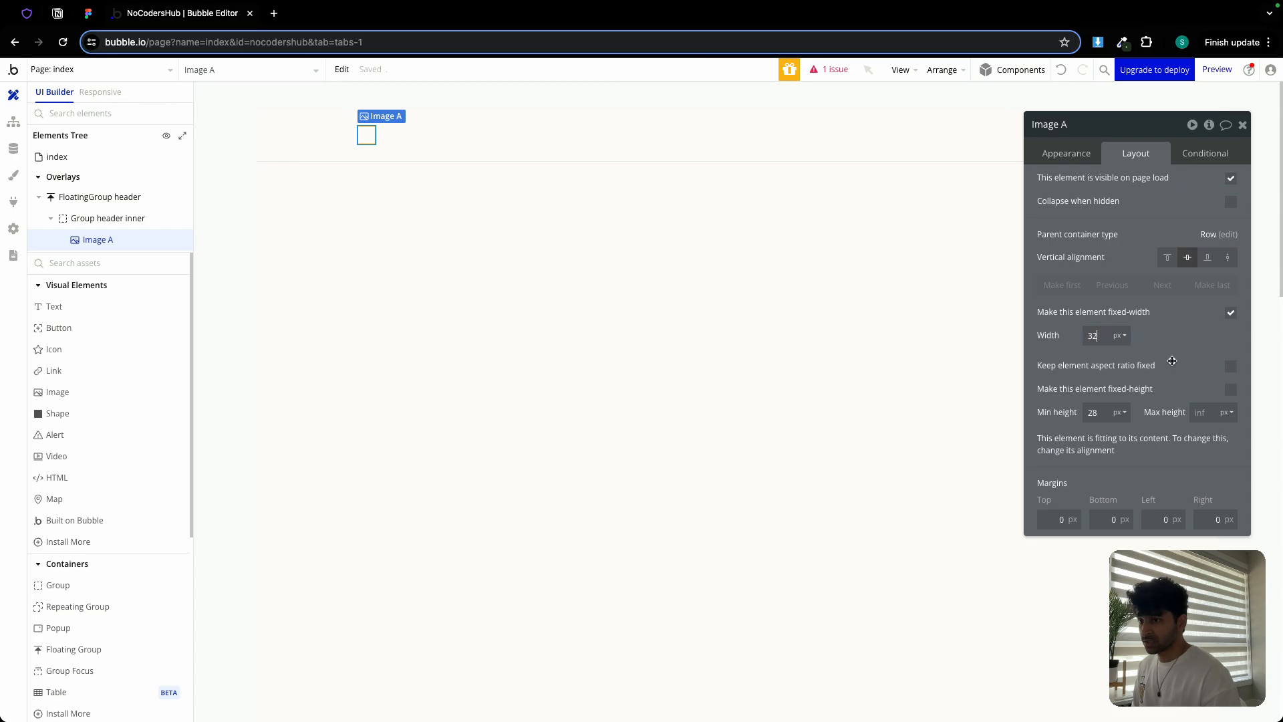
{"action": "left_click", "coordinate": [1230, 366]}
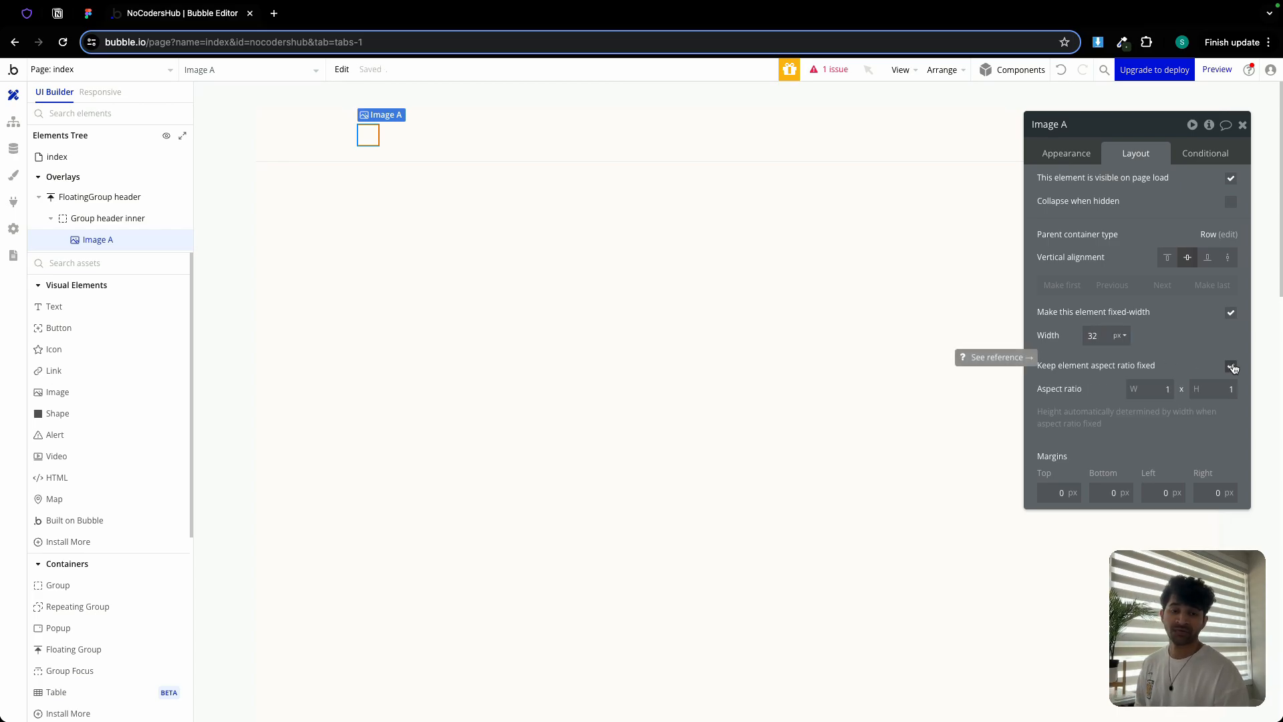
Upload NoOcdersHub Logo.svg from the Lite community app folder as the image
{"action": "left_click", "coordinate": [1069, 155]}
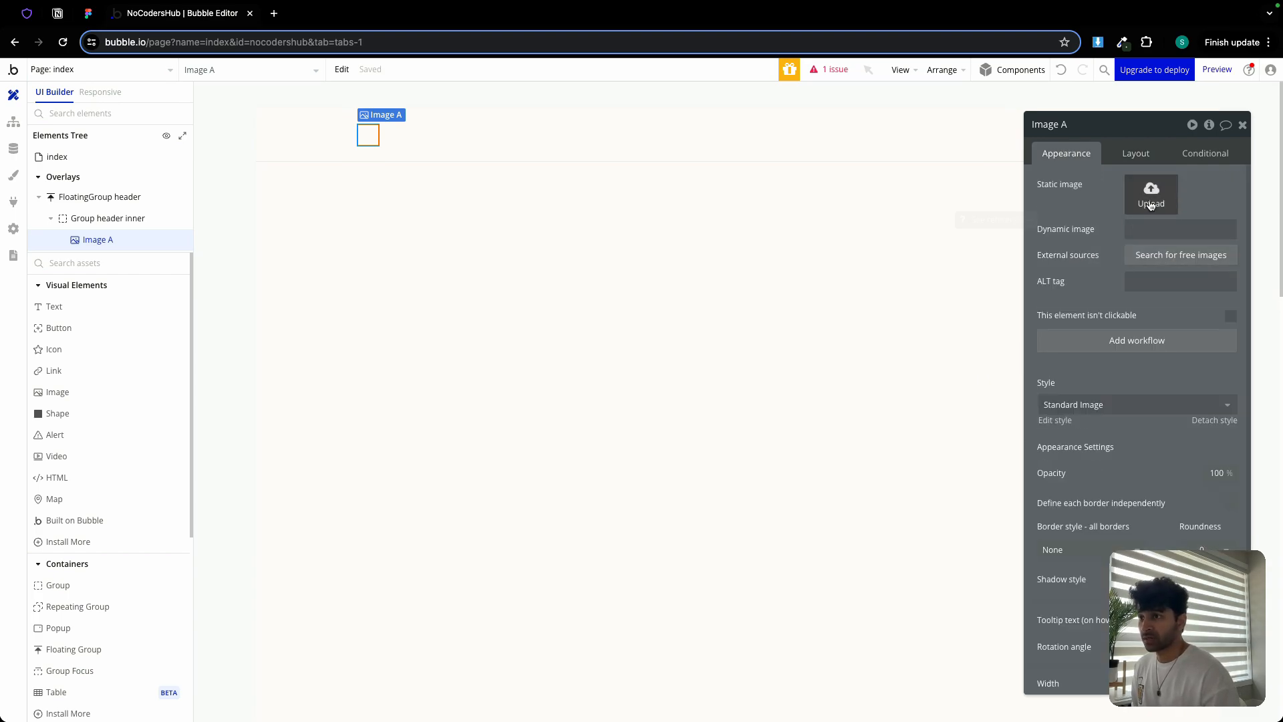
{"action": "left_click", "coordinate": [1150, 204]}
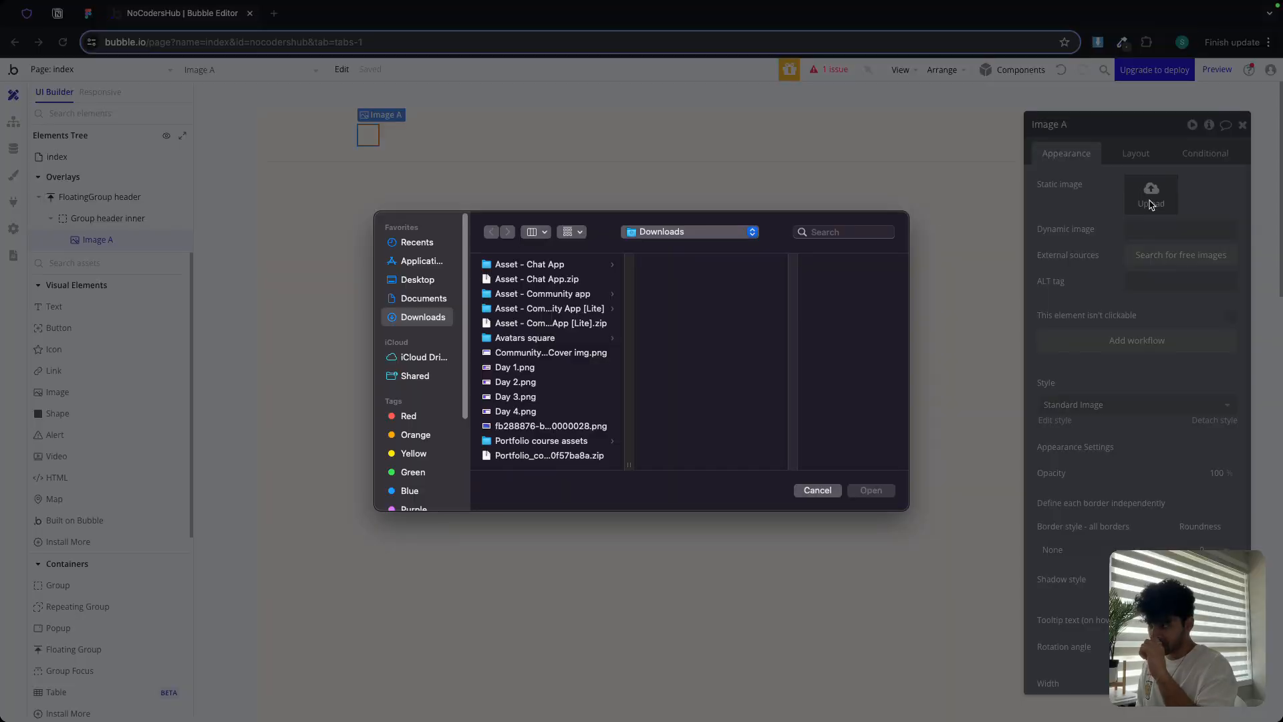
{"action": "left_click", "coordinate": [574, 312]}
{"action": "scroll", "coordinate": [678, 391], "scroll_direction": "down", "scroll_amount": 5}
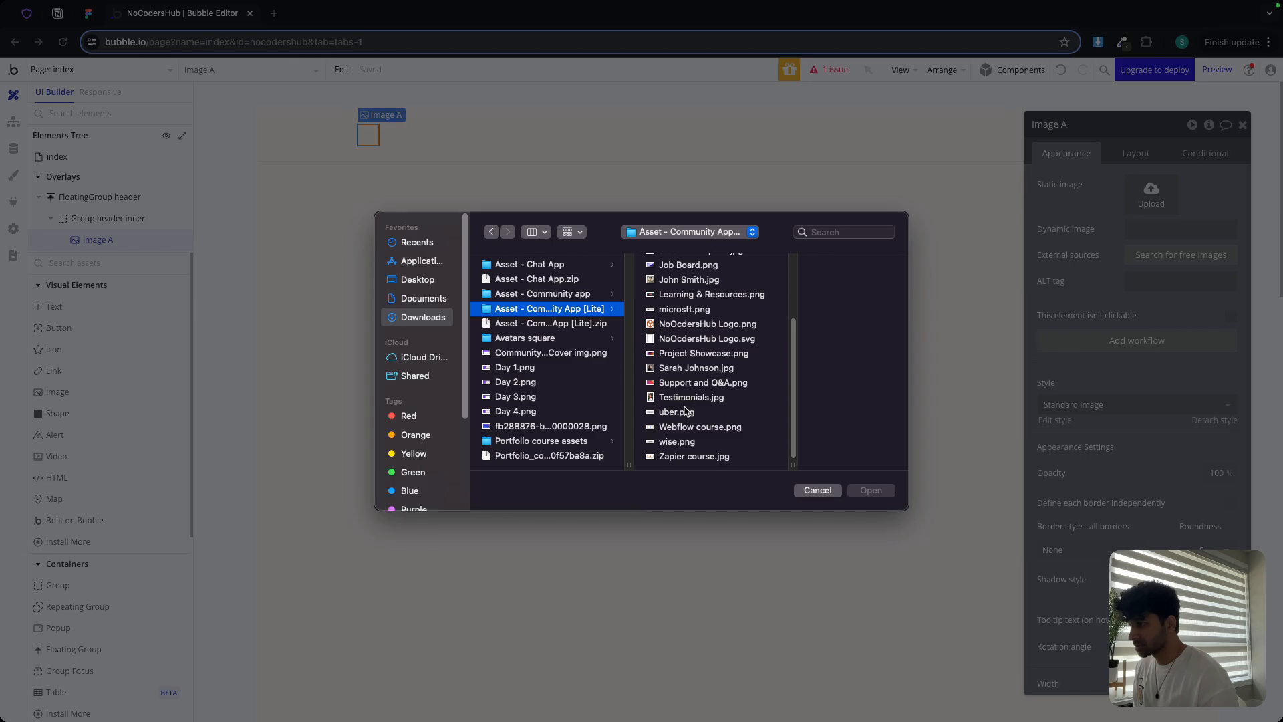
{"action": "double_click", "coordinate": [706, 341]}
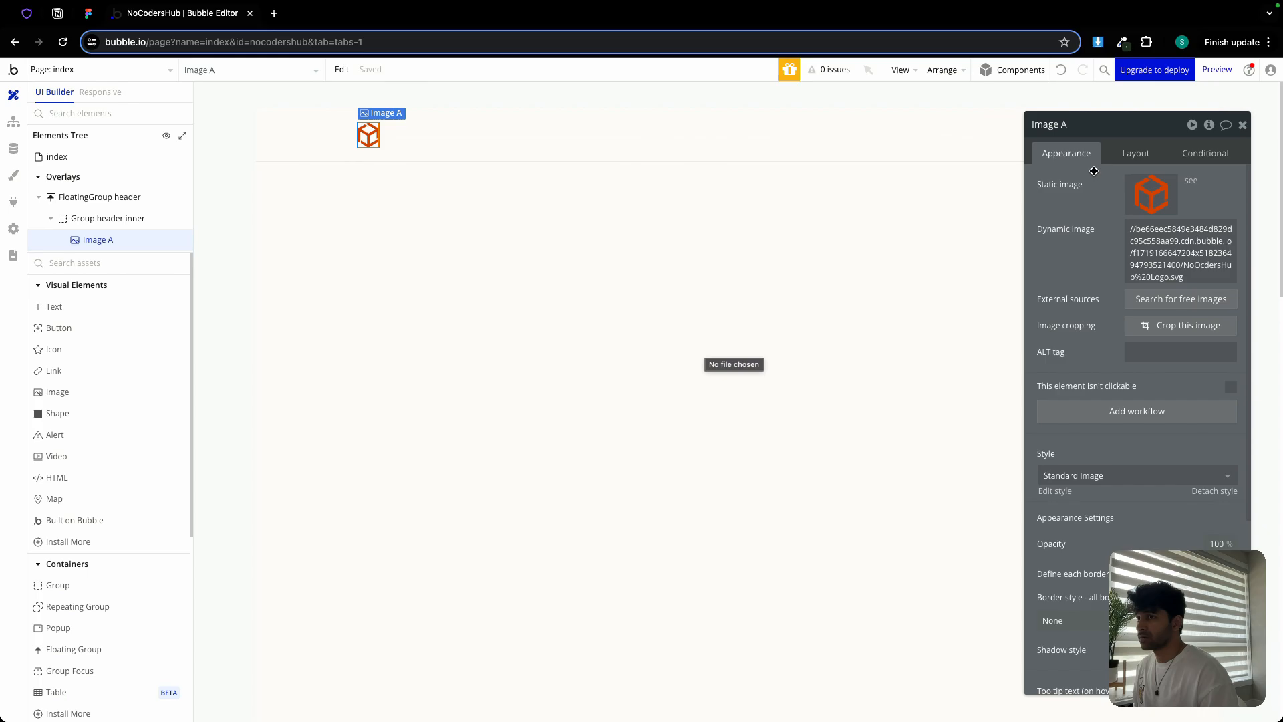
Rename the image element to 'Image logo', then open Group header inner
{"action": "left_click", "coordinate": [1139, 155]}
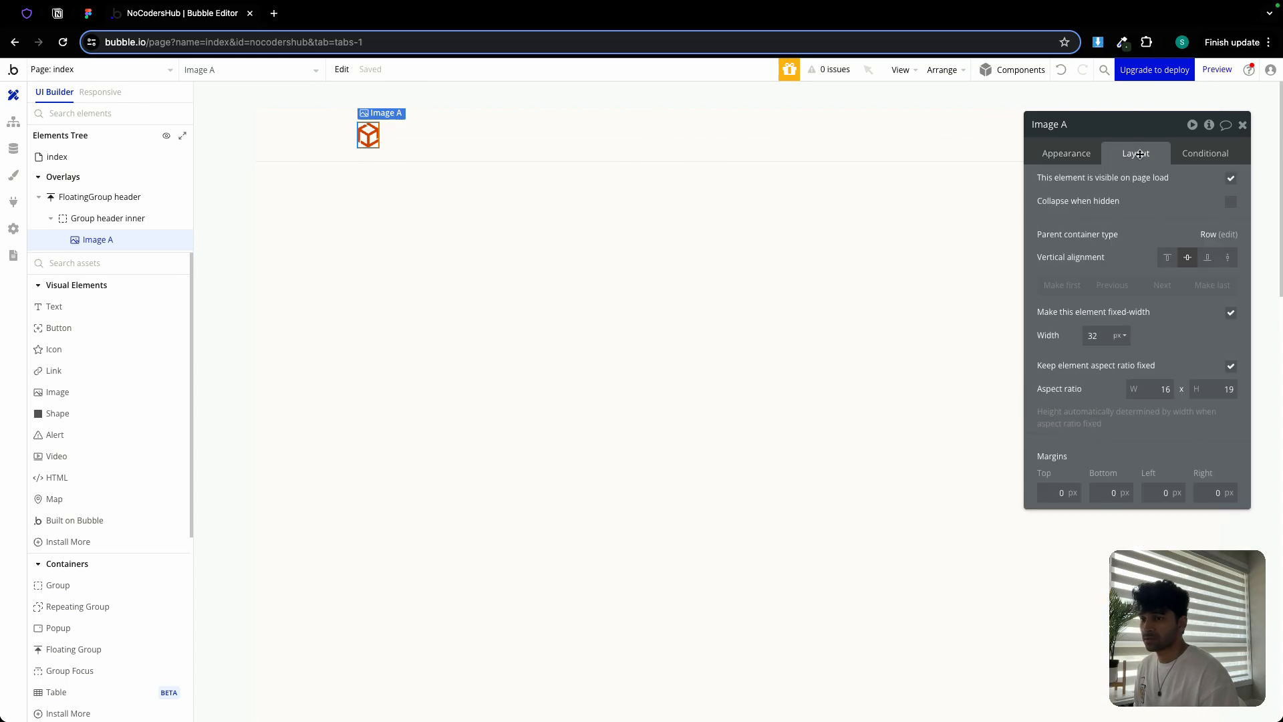
{"action": "double_click", "coordinate": [1096, 127]}
{"action": "type", "text": "logo"}
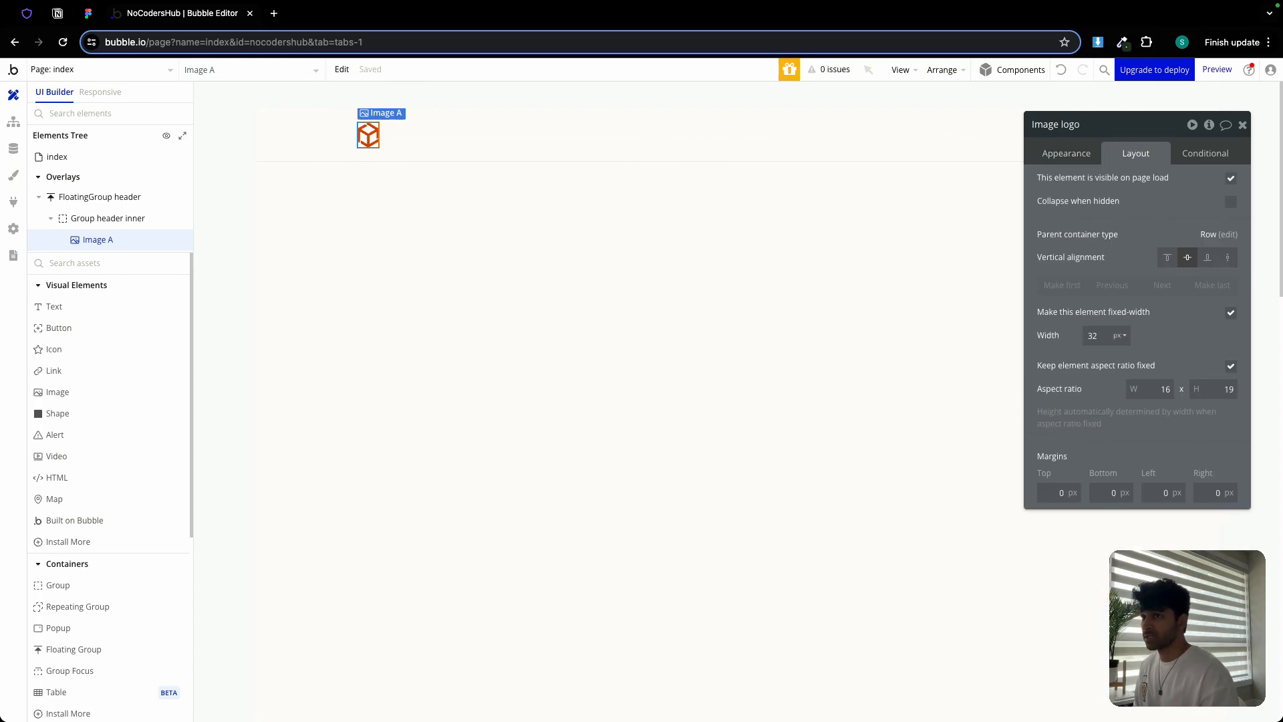
{"action": "left_click", "coordinate": [1242, 125]}
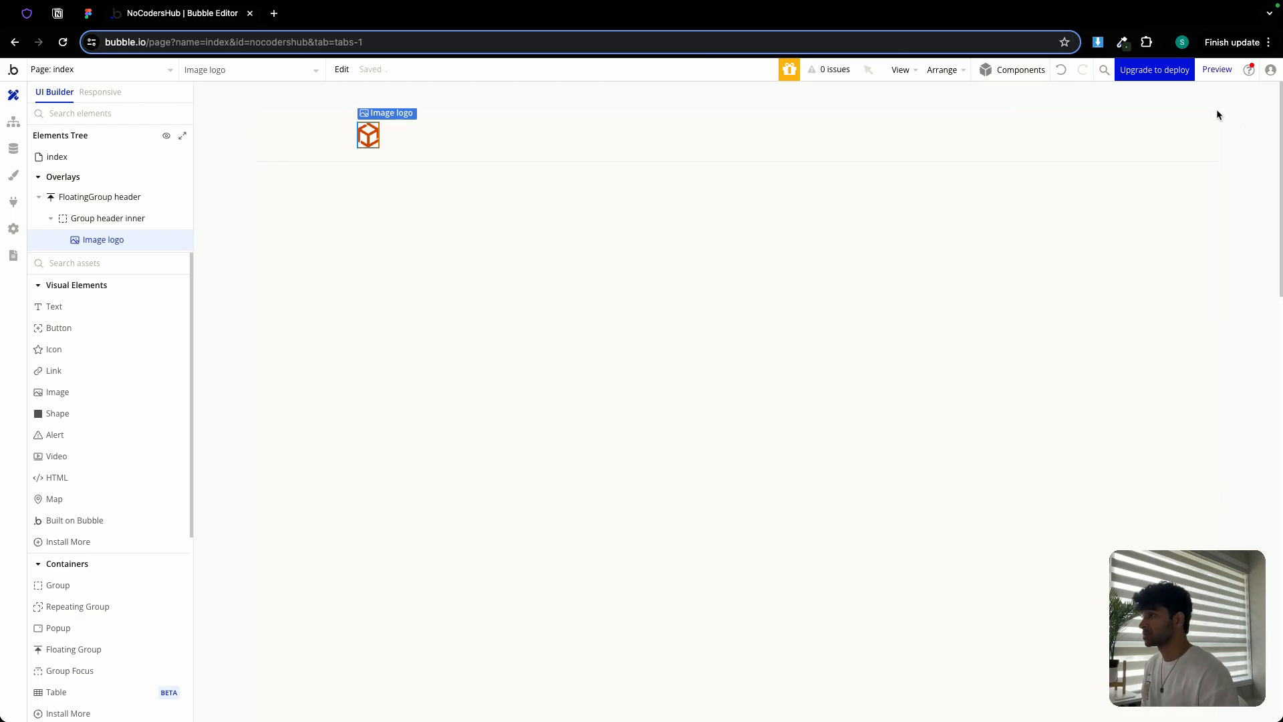
{"action": "double_click", "coordinate": [640, 161]}
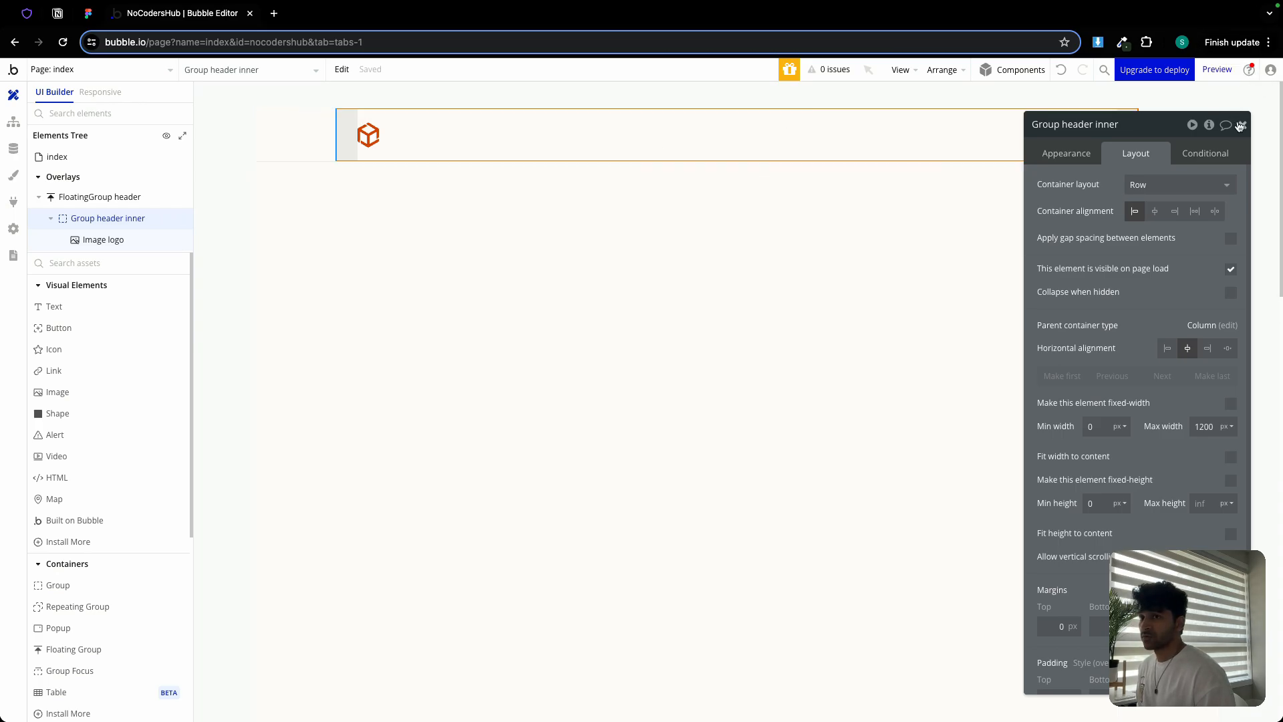
Add a Text element reading 'Home' to the header beside the logo
{"action": "left_click_drag", "start_coordinate": [1242, 128], "coordinate": [1241, 127]}
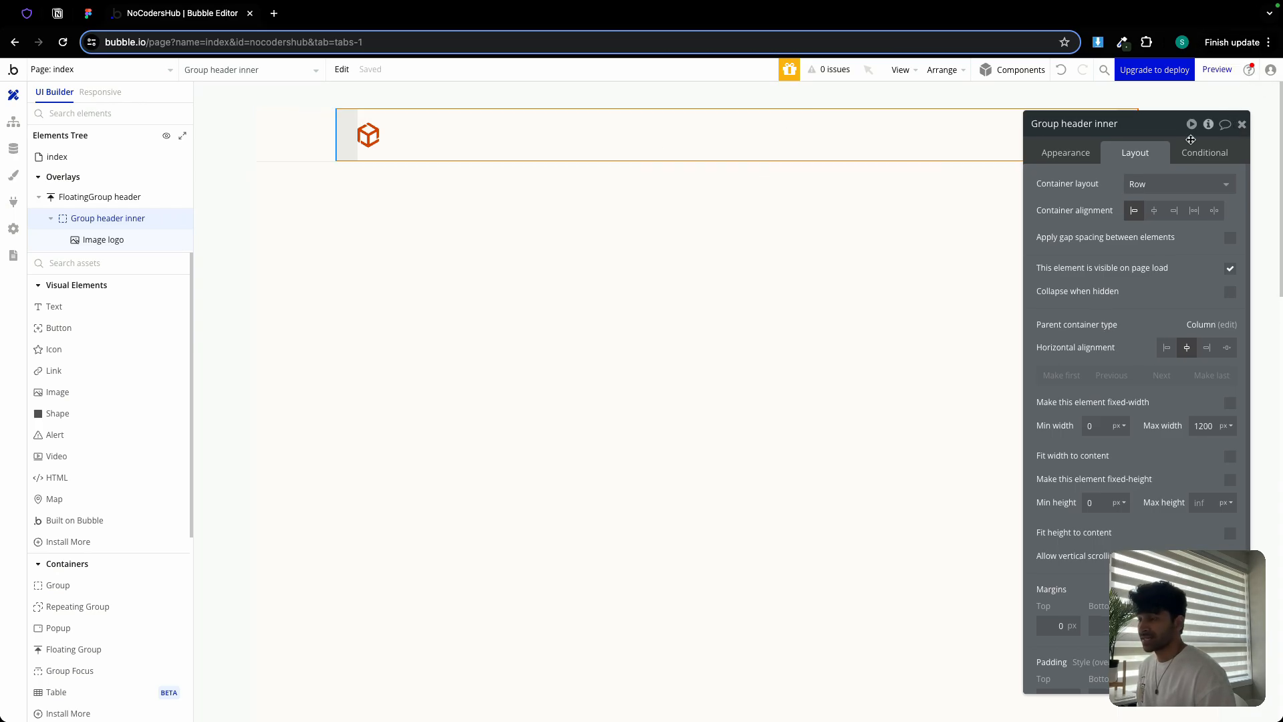
{"action": "left_click", "coordinate": [50, 309]}
{"action": "left_click", "coordinate": [468, 139]}
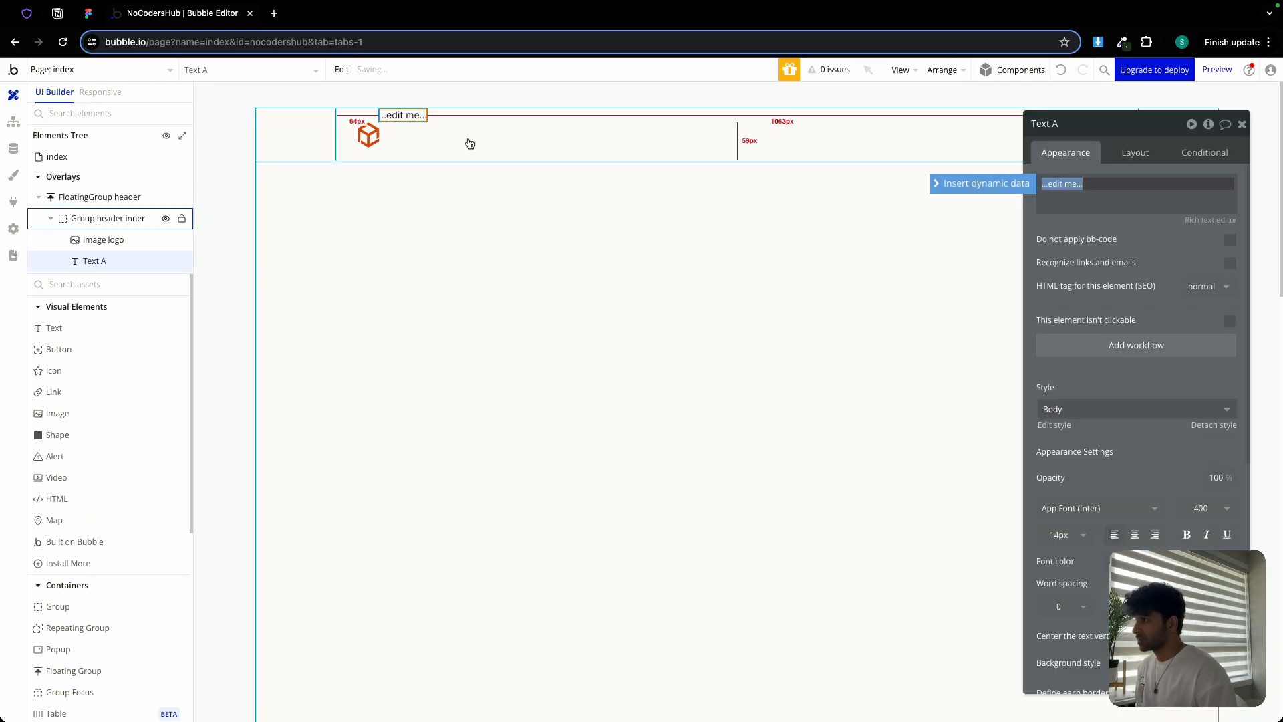
{"action": "type", "text": "Home"}
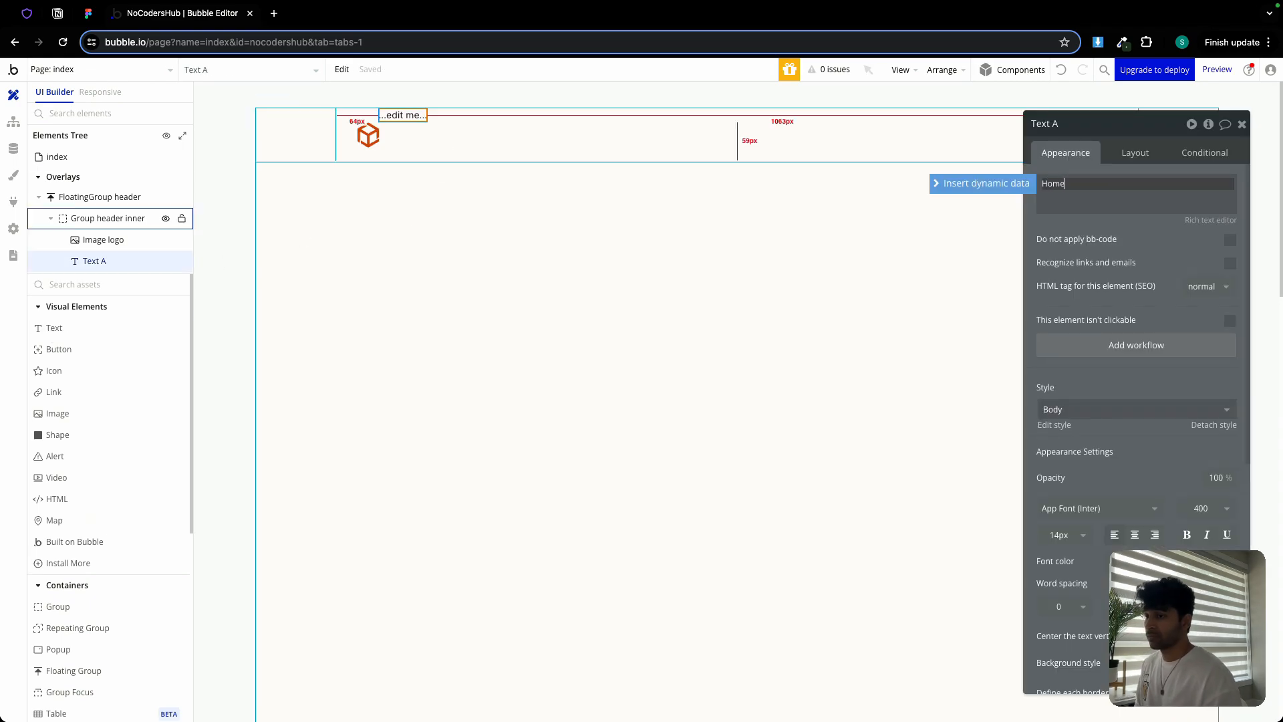
{"action": "scroll", "coordinate": [1206, 498], "scroll_direction": "down", "scroll_amount": 1}
Give the Home text font weight 600 and centre it vertically beside the logo
{"action": "left_click", "coordinate": [1206, 488]}
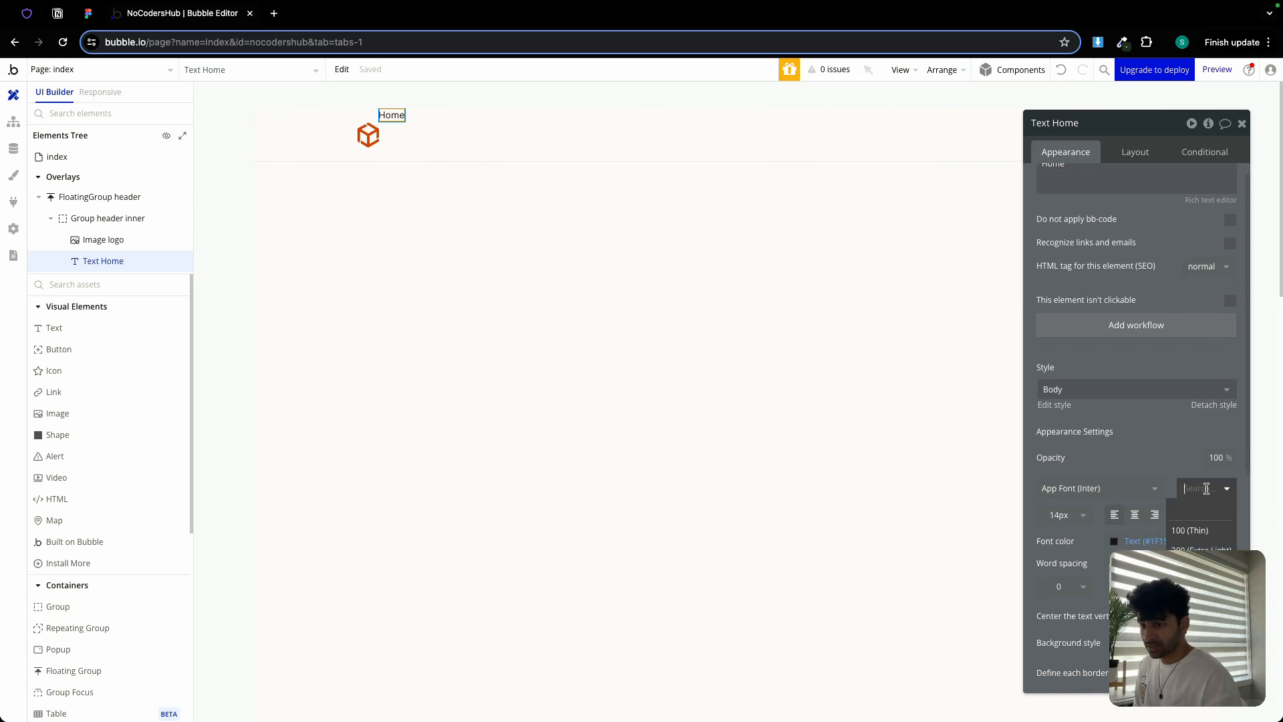
{"action": "left_click", "coordinate": [1196, 610]}
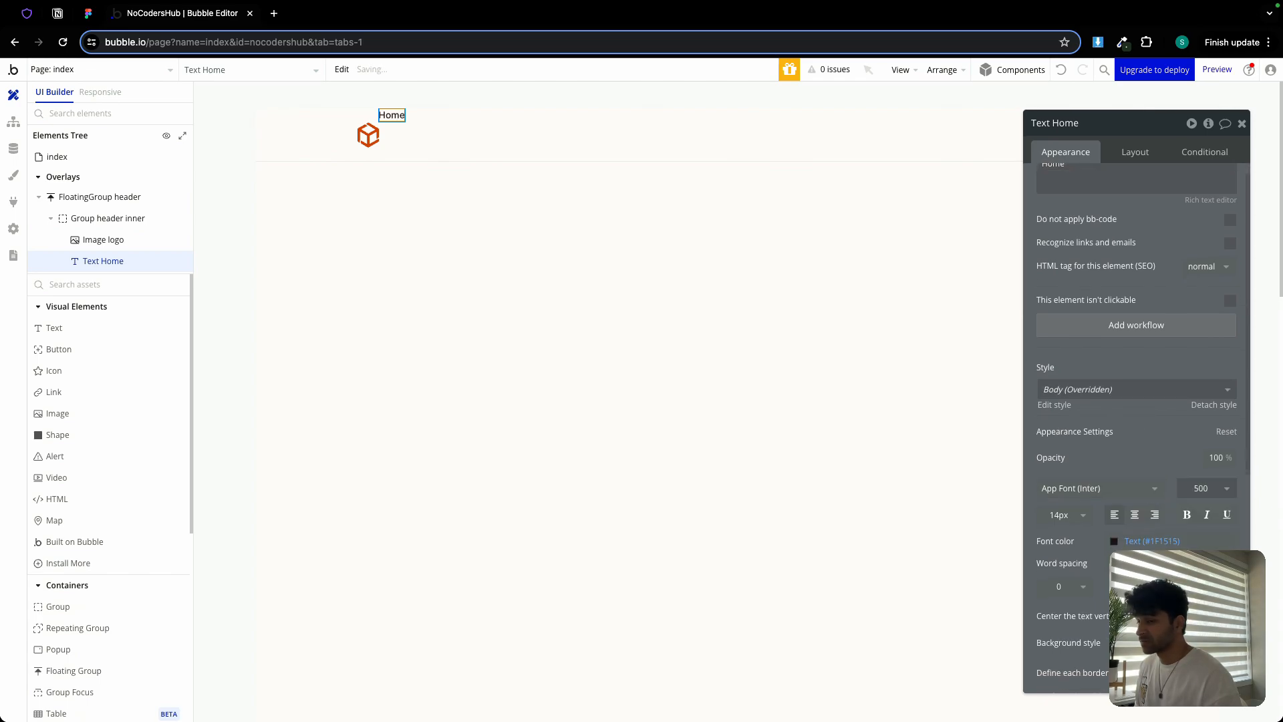
{"action": "left_click", "coordinate": [1206, 488]}
{"action": "left_click", "coordinate": [1196, 528]}
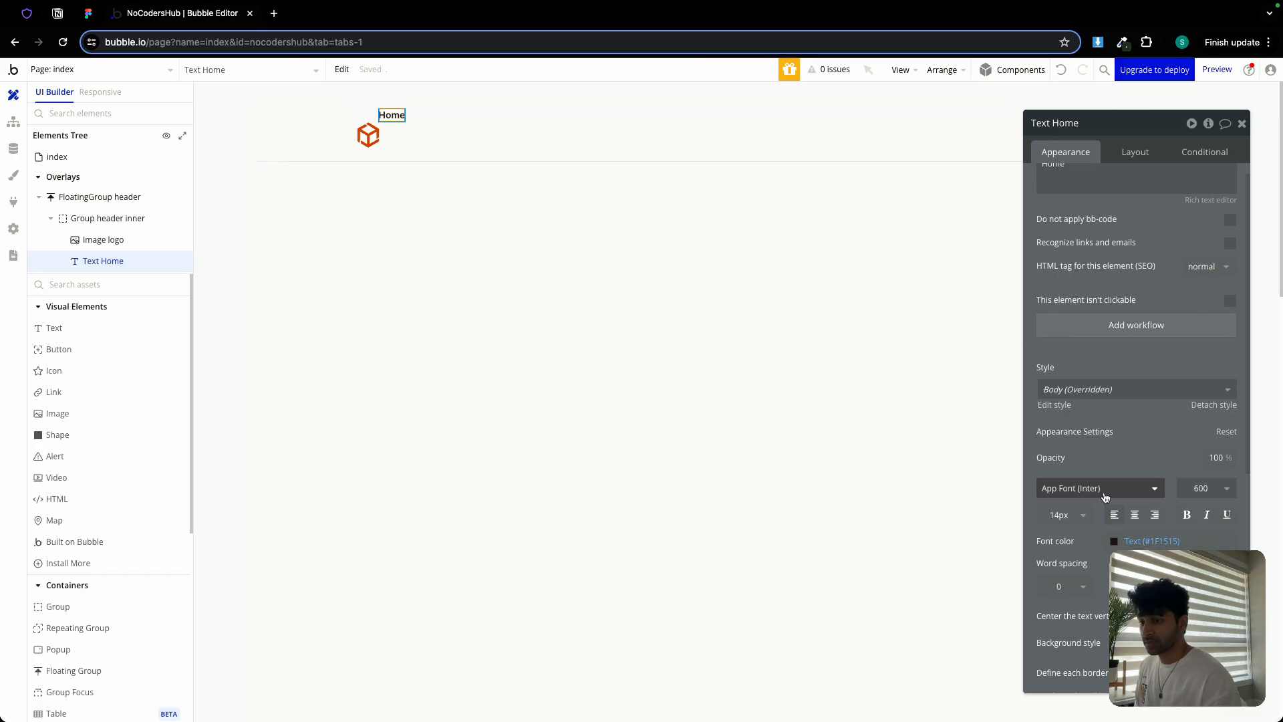
{"action": "left_click", "coordinate": [1134, 155]}
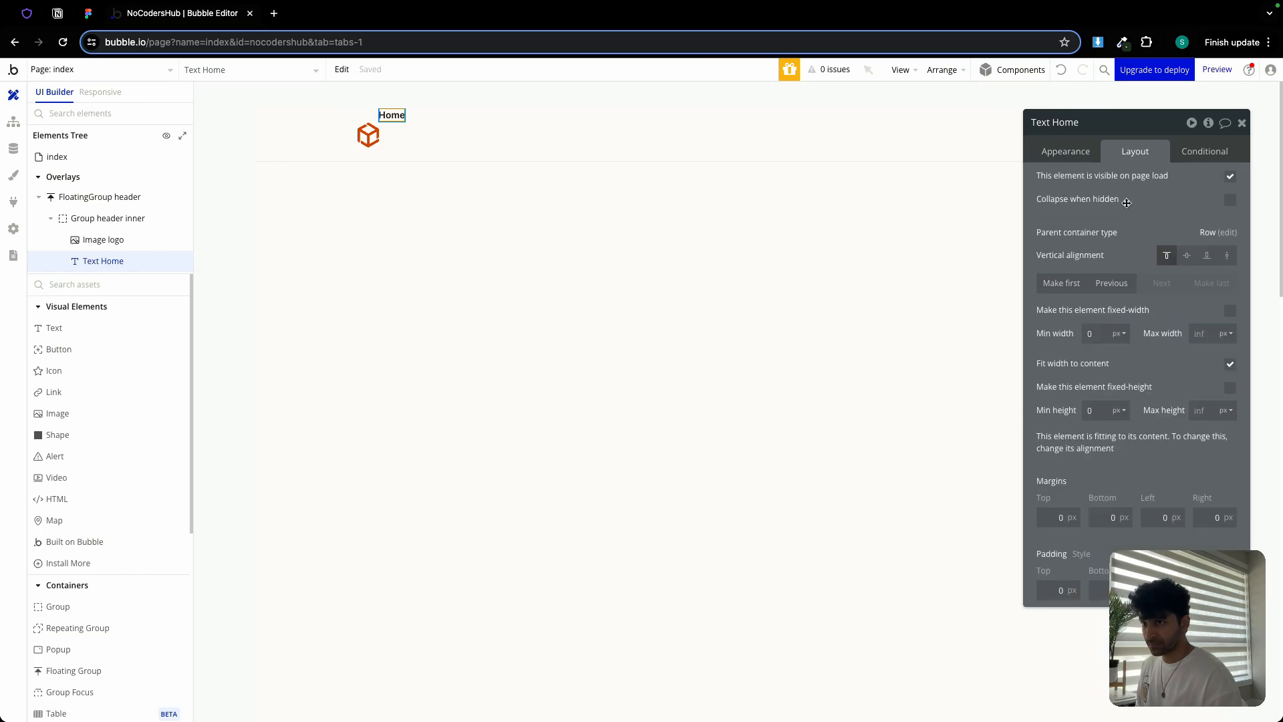
{"action": "left_click", "coordinate": [1187, 256]}
Paste a duplicate of the Home text into the header group and select its text for replacing
{"action": "left_click", "coordinate": [567, 143]}
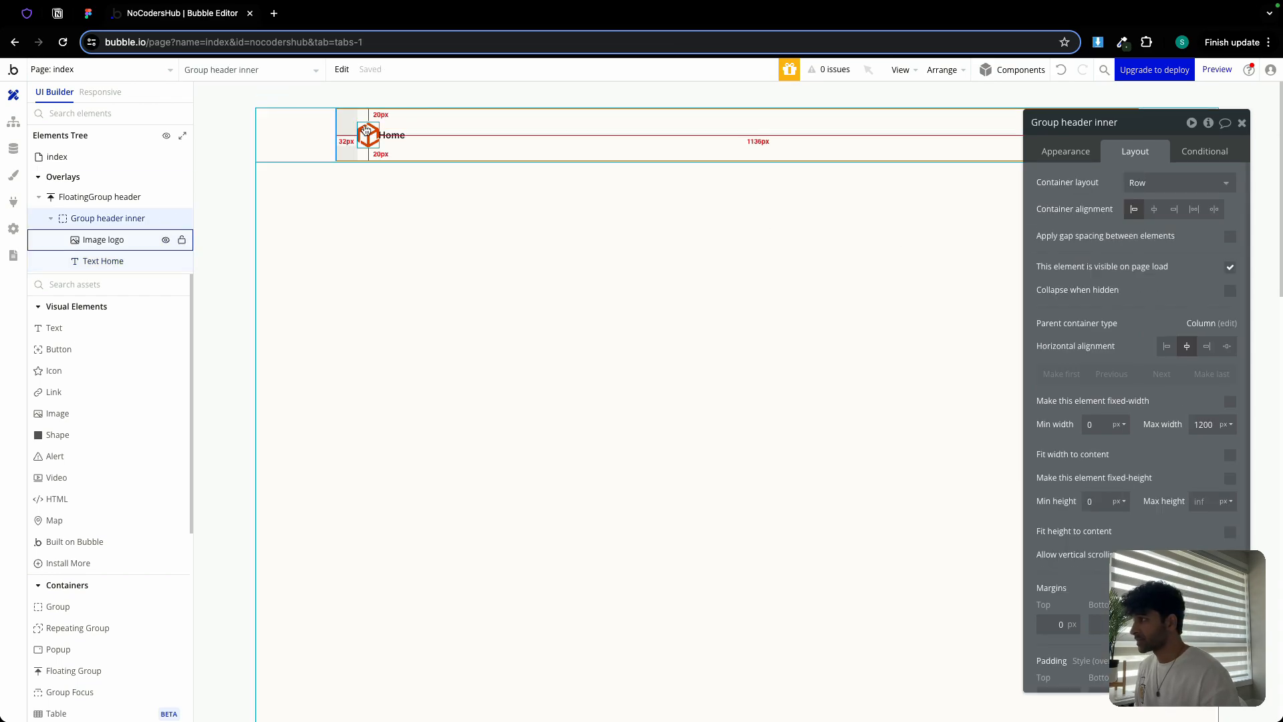
{"action": "left_click", "coordinate": [394, 135]}
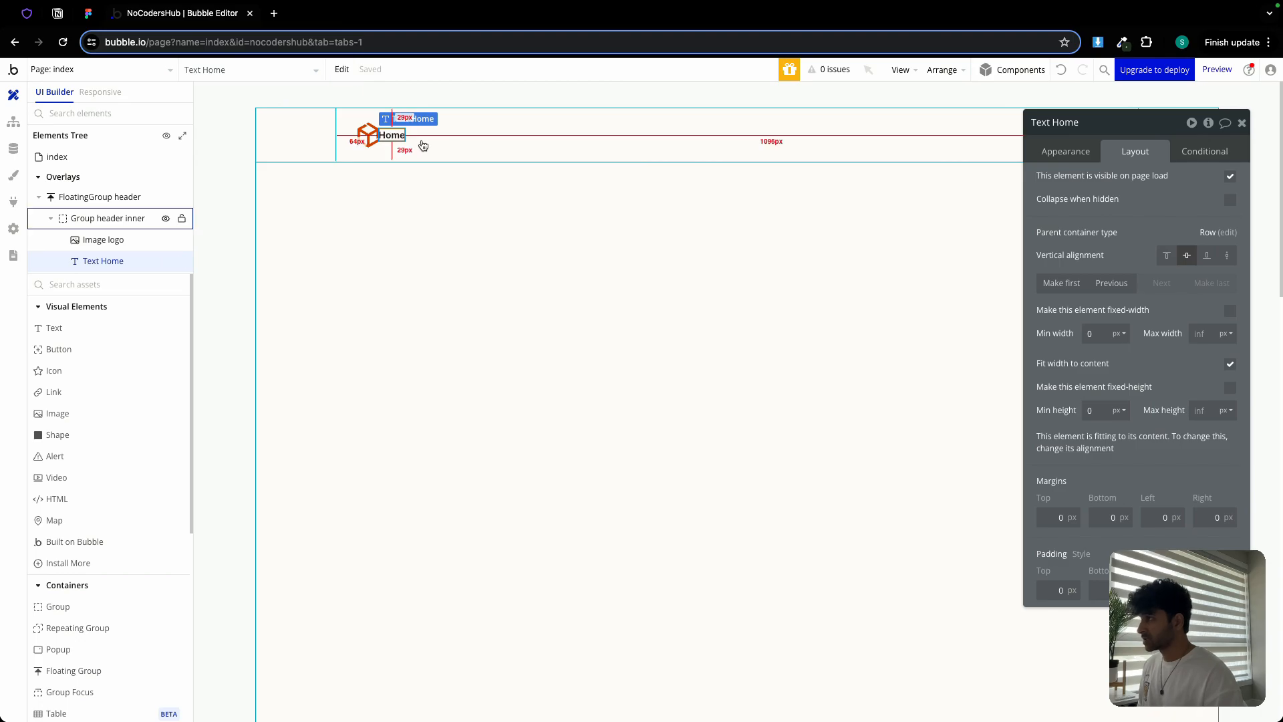
{"action": "left_click", "coordinate": [423, 142]}
{"action": "key", "text": "ctrl+v"}
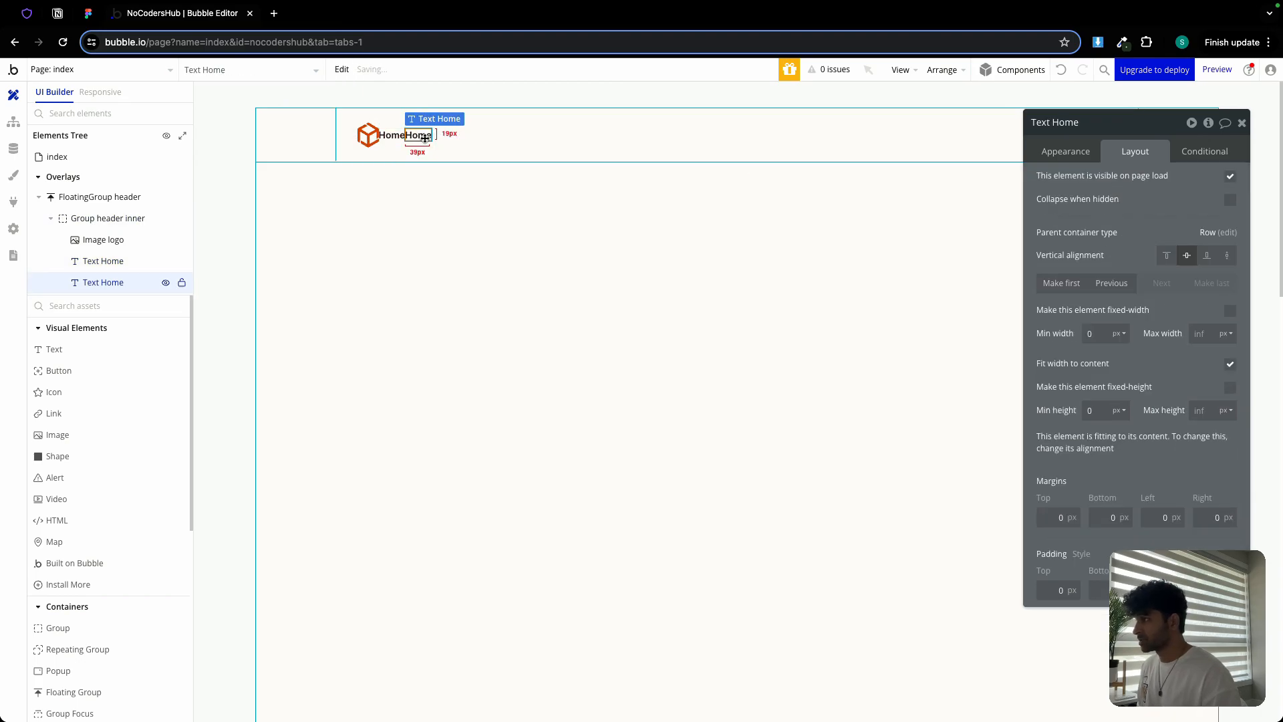
{"action": "left_click", "coordinate": [1086, 152]}
{"action": "double_click", "coordinate": [1134, 183]}
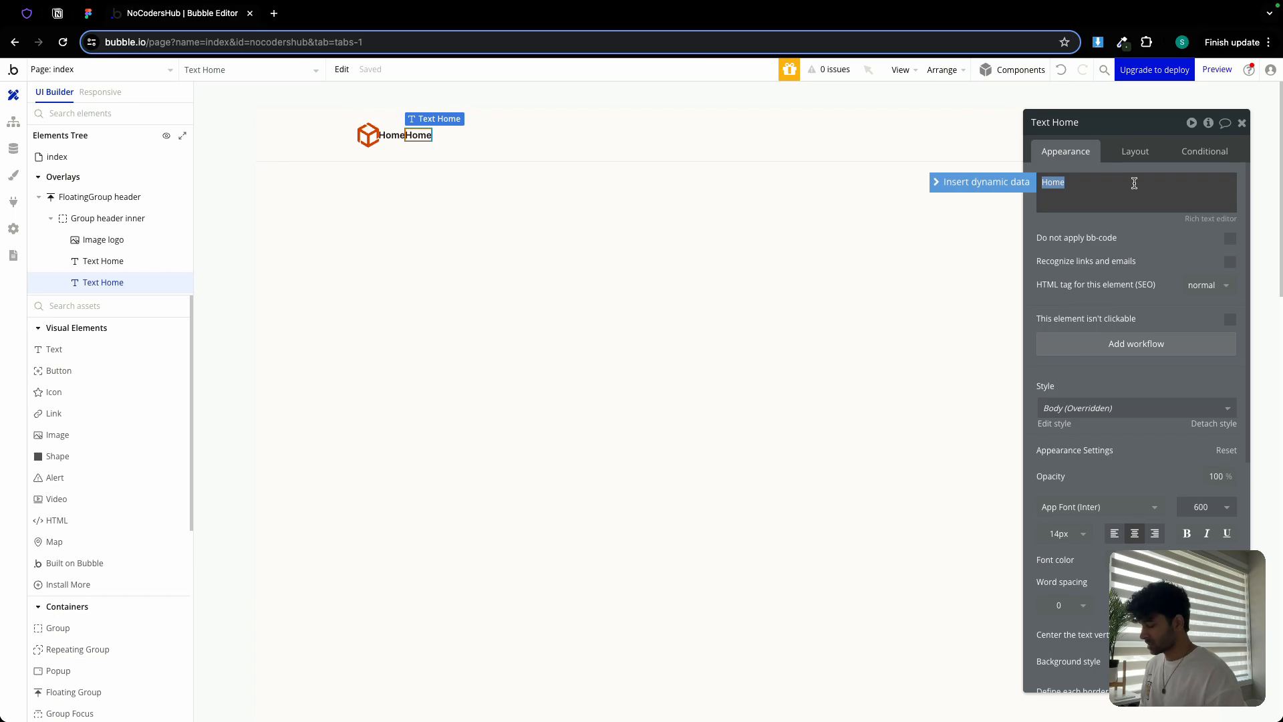
Change the duplicate's text to 'Academy' and make it light grey, per the Figma design
{"action": "left_click", "coordinate": [88, 13]}
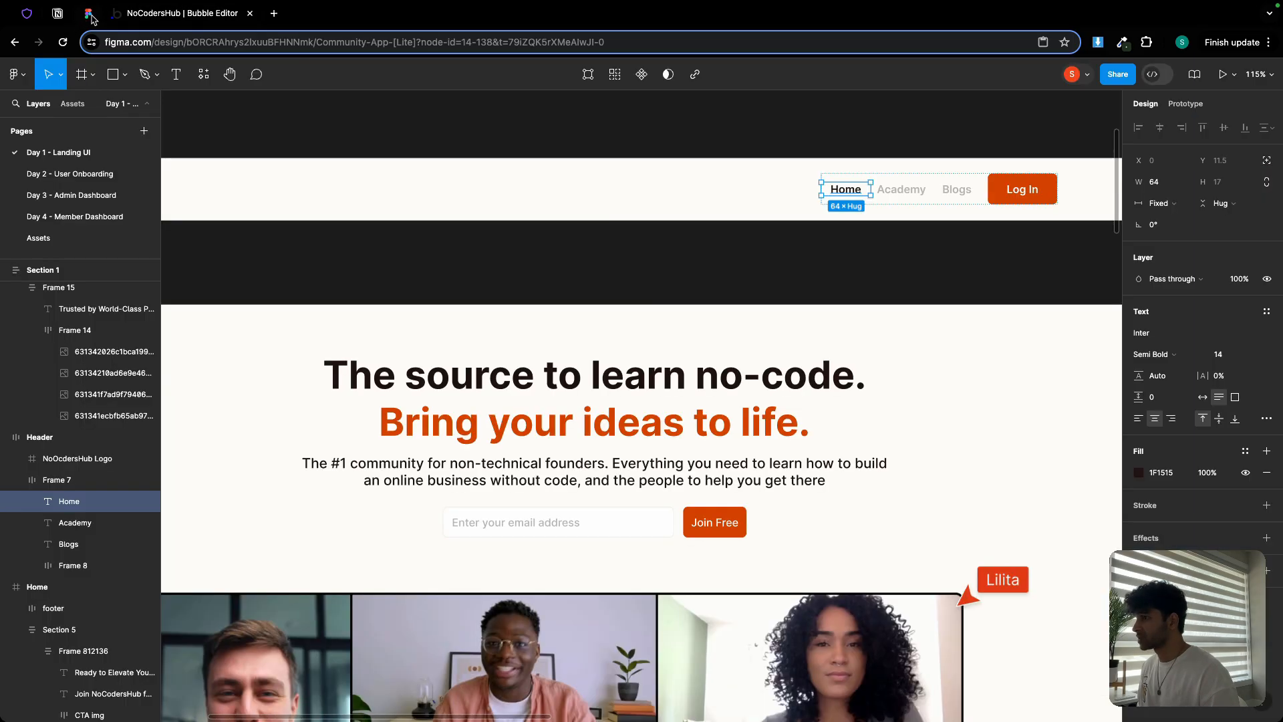
{"action": "left_click", "coordinate": [190, 15]}
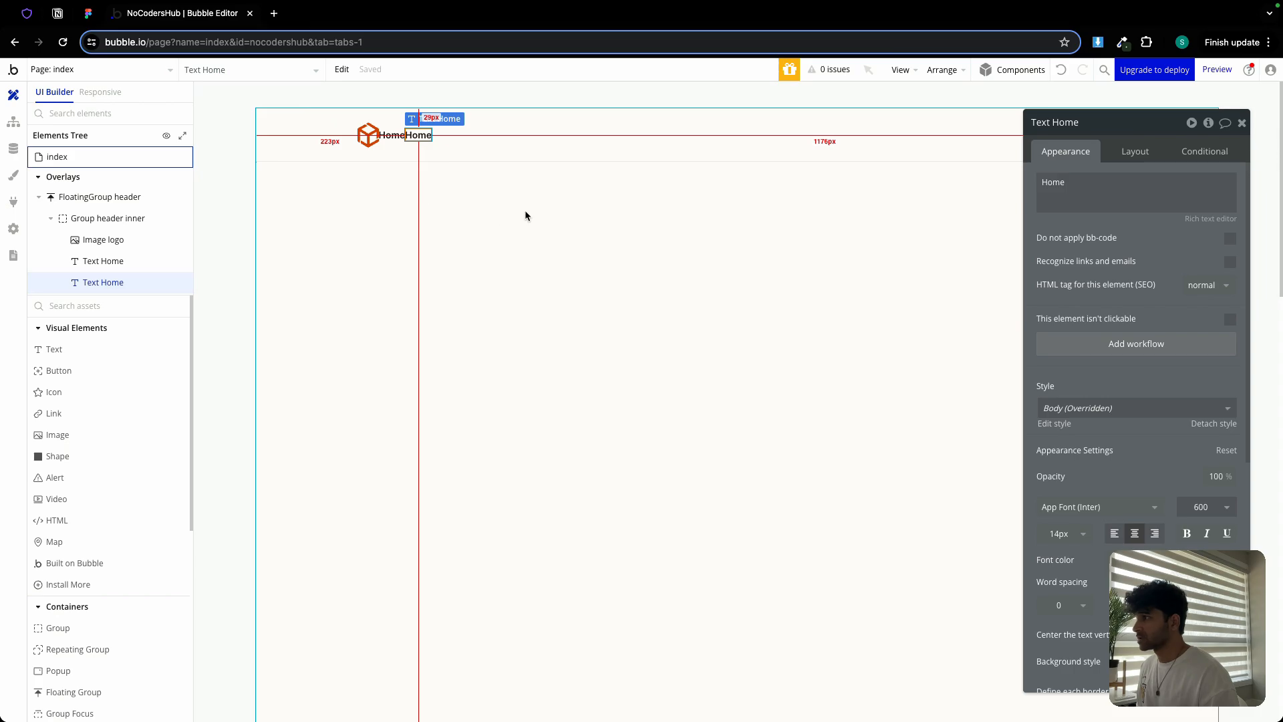
{"action": "double_click", "coordinate": [1089, 199]}
{"action": "type", "text": "Academy"}
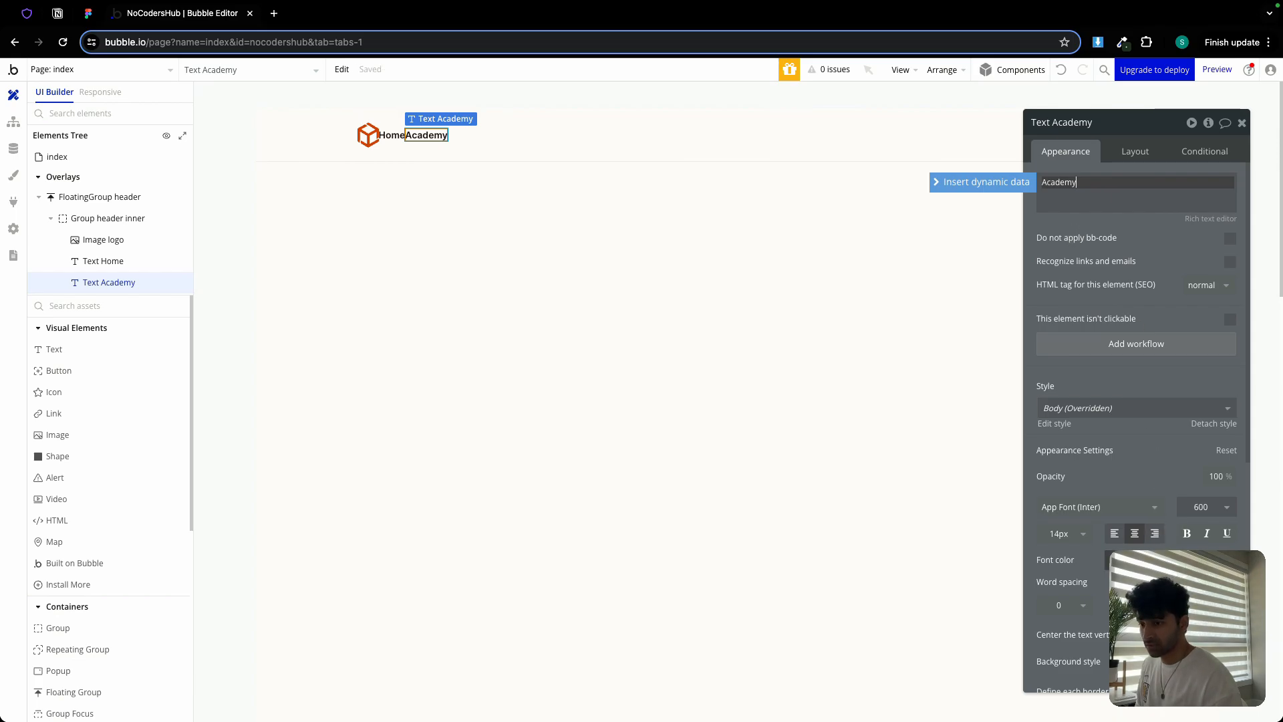
{"action": "left_click", "coordinate": [1136, 559]}
{"action": "left_click", "coordinate": [1118, 708]}
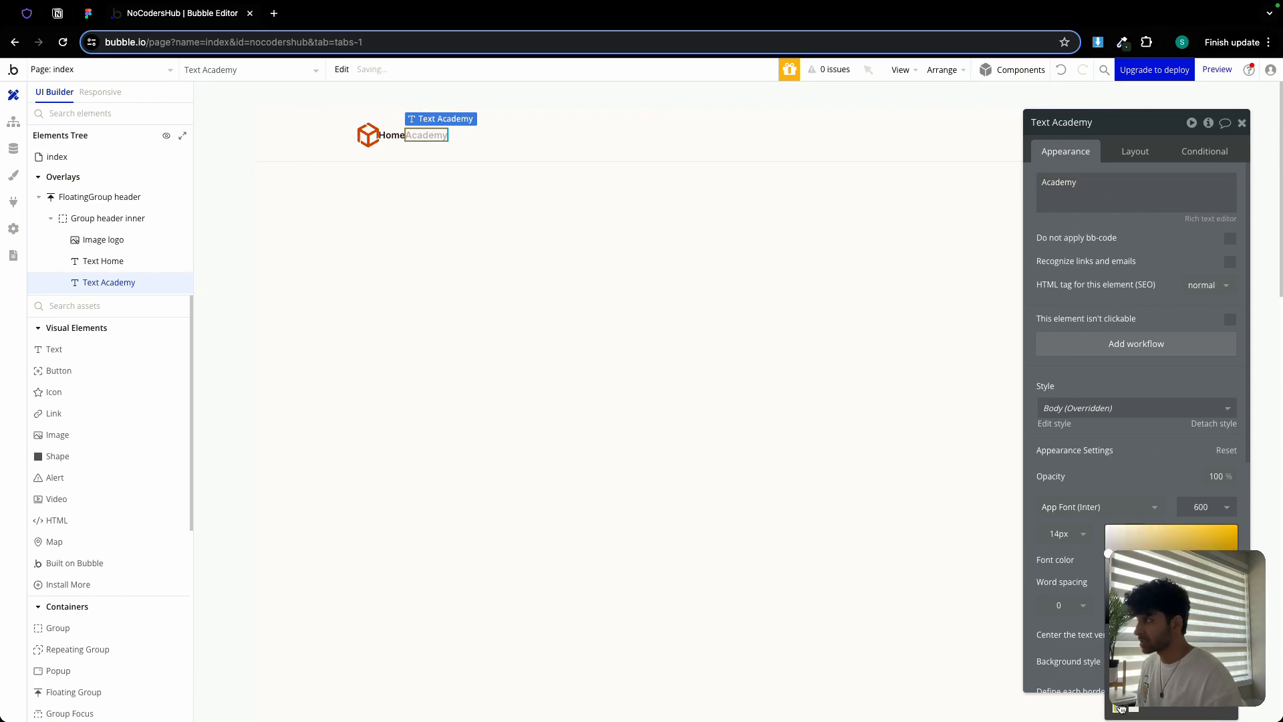
{"action": "left_click", "coordinate": [467, 166]}
Duplicate the Academy text and change the copy to read 'Blogs'
{"action": "left_click", "coordinate": [437, 134]}
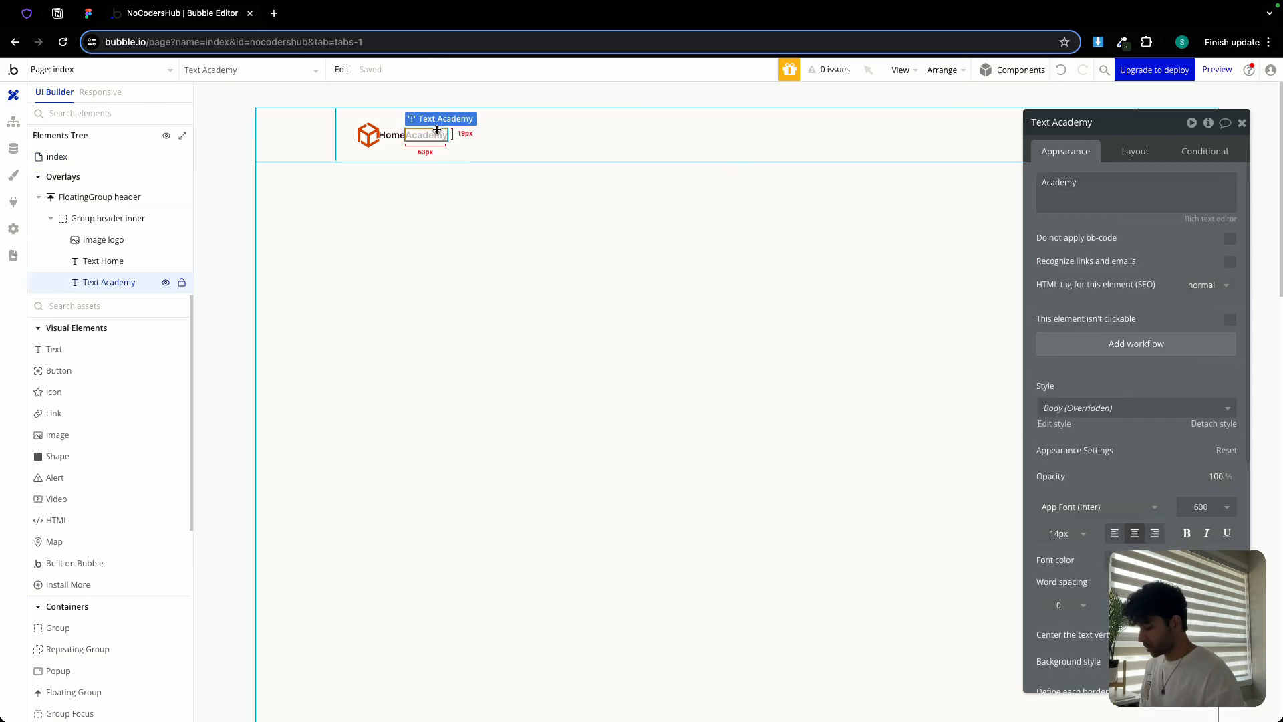
{"action": "key", "text": "super+c"}
{"action": "key", "text": "super+v"}
{"action": "triple_click", "coordinate": [1119, 183]}
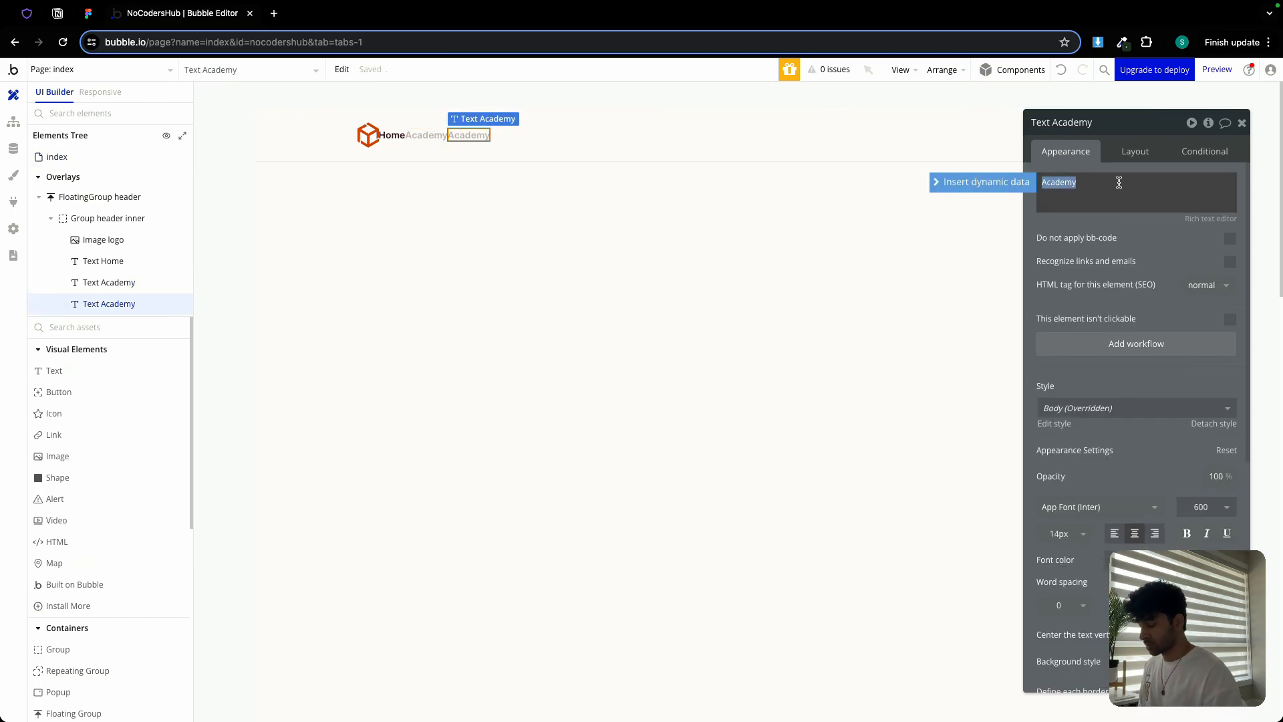
{"action": "type", "text": "Blogs"}
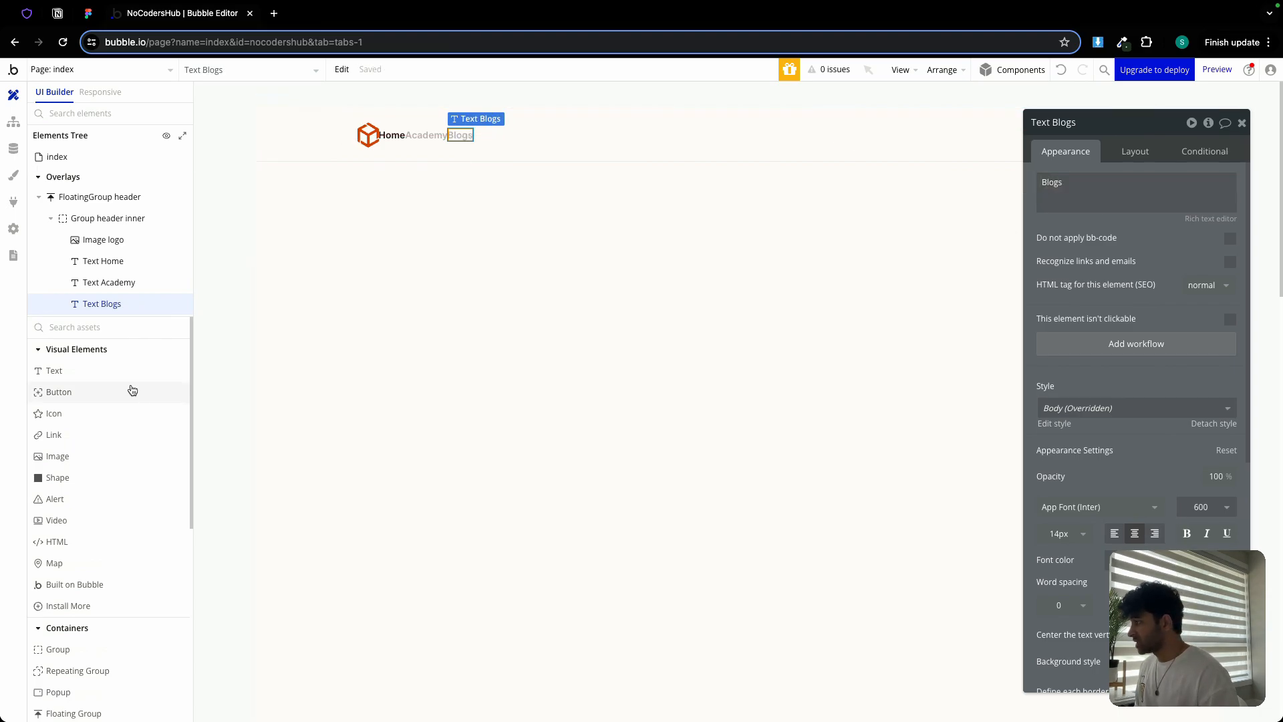
Place a Button in the header after Blogs and set its type to Label and icon
{"action": "left_click_drag", "start_coordinate": [132, 391], "coordinate": [482, 133]}
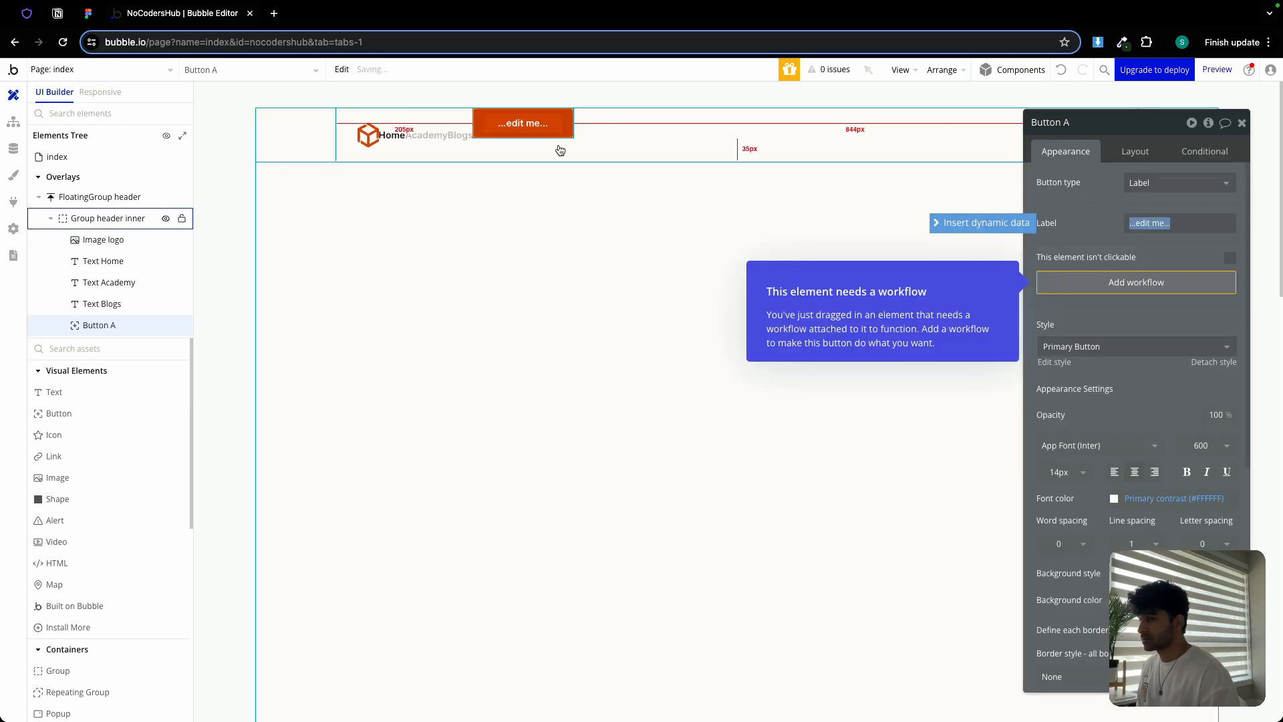
{"action": "left_click", "coordinate": [1163, 182]}
{"action": "left_click", "coordinate": [1163, 183]}
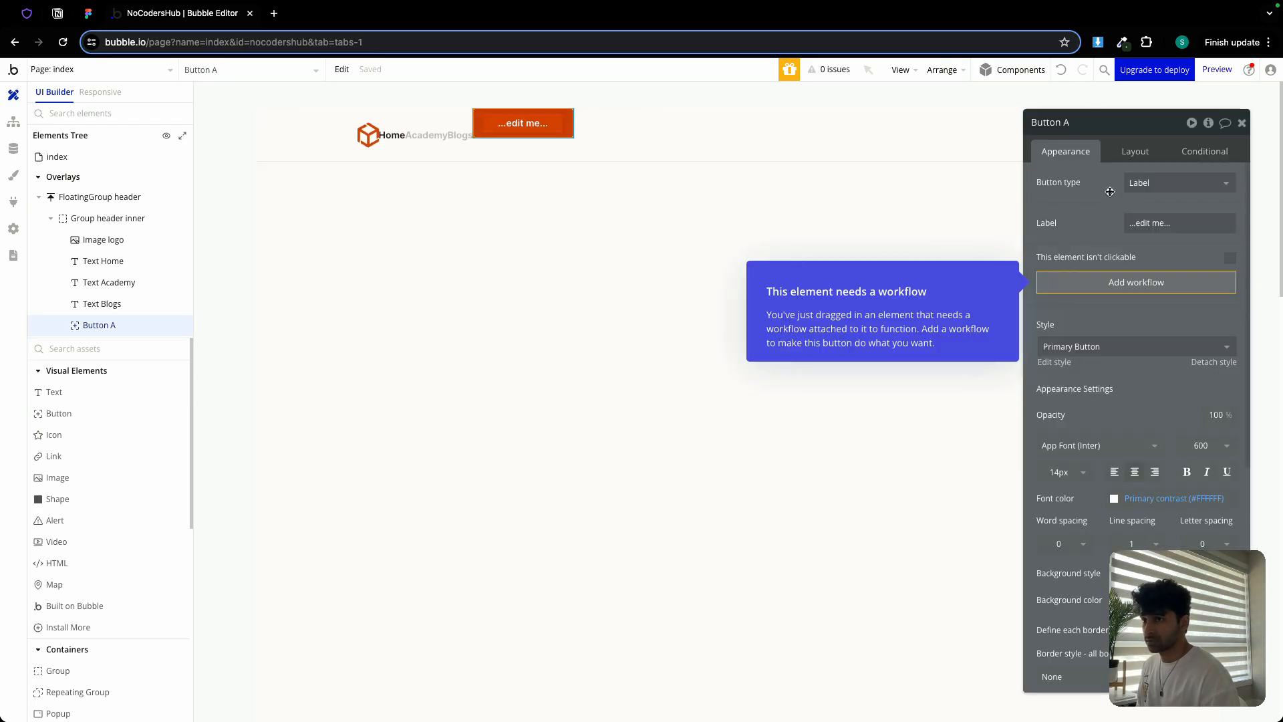
{"action": "left_click", "coordinate": [1162, 183]}
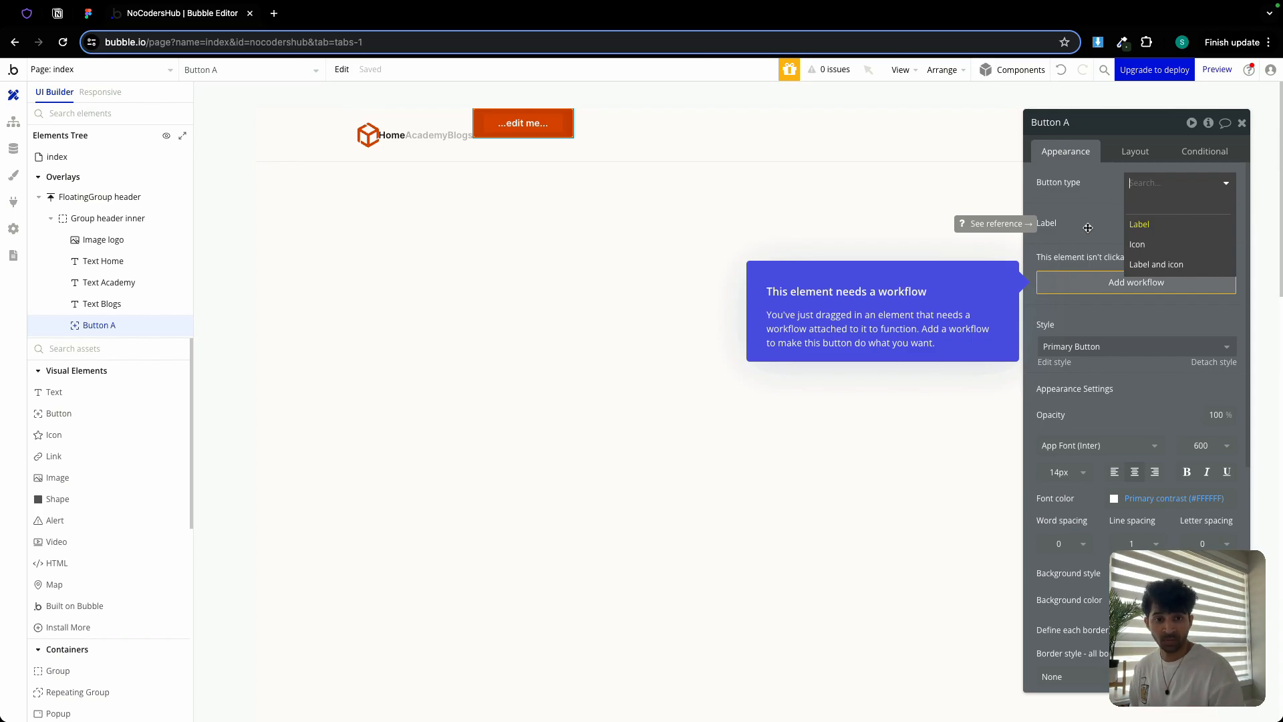
{"action": "left_click", "coordinate": [1184, 264]}
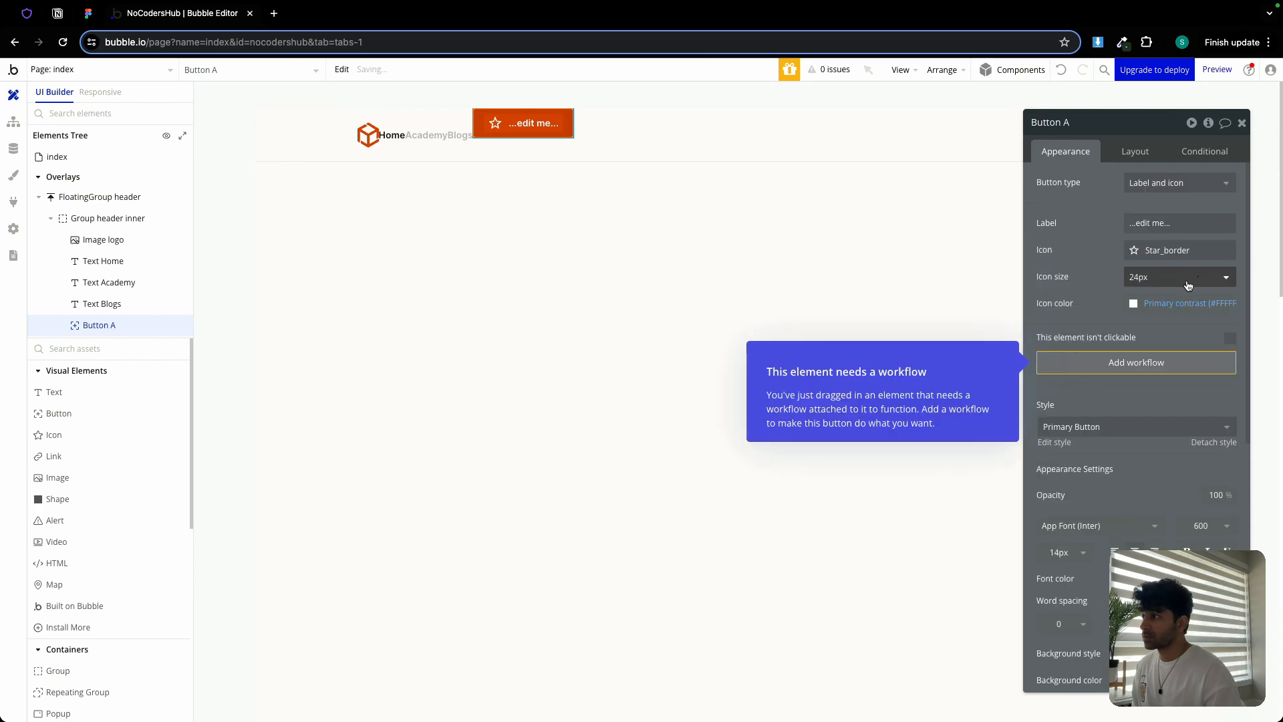
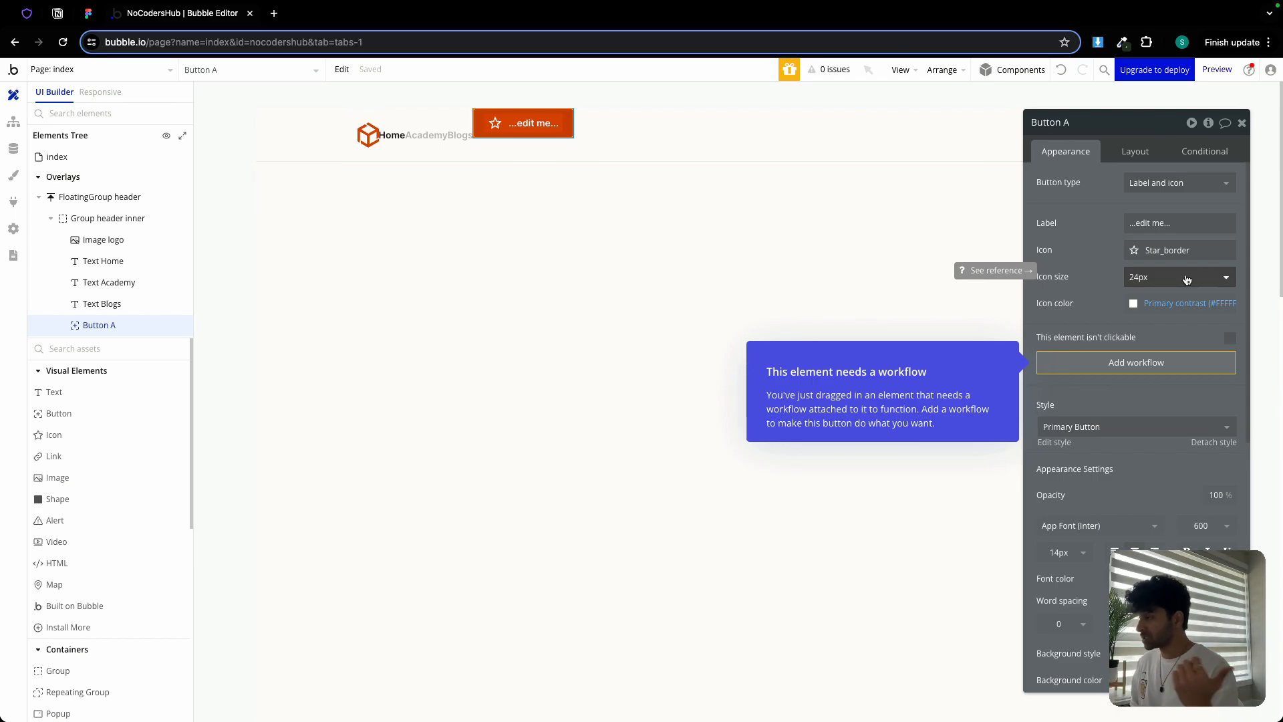
Switch the header button to Label only and replace its placeholder text with 'Log In'
{"action": "left_click", "coordinate": [1174, 185]}
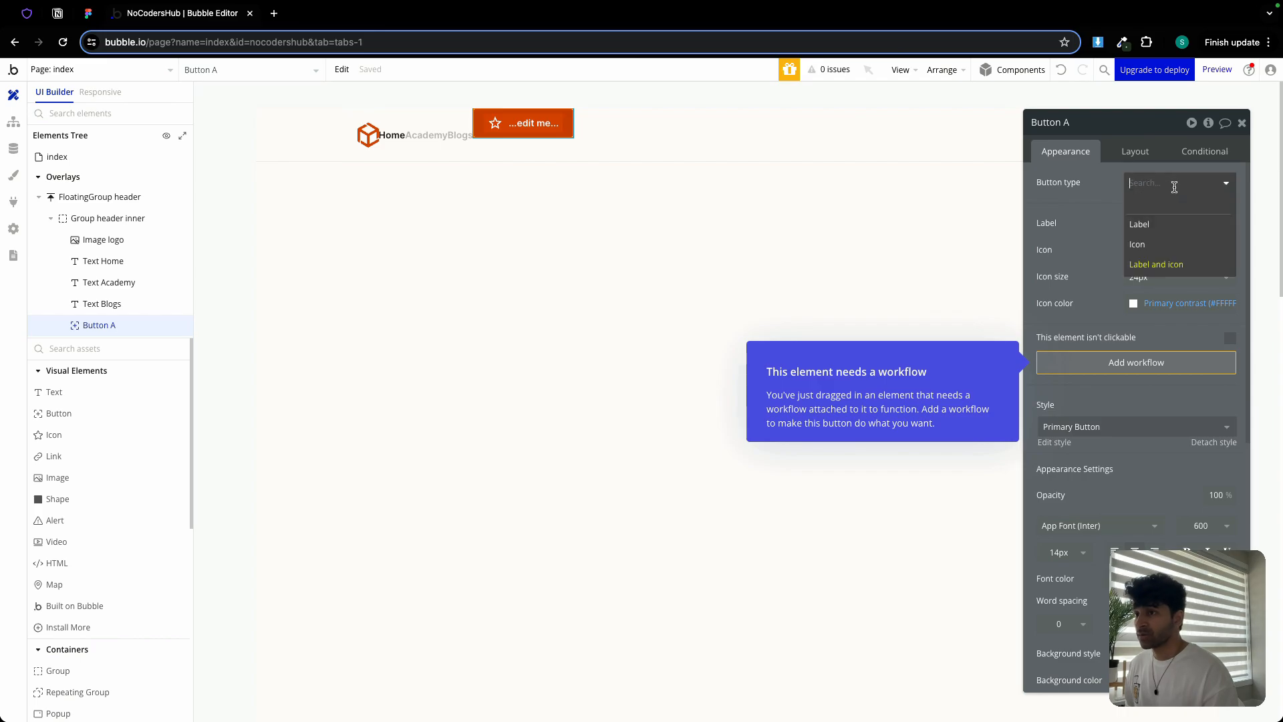
{"action": "left_click", "coordinate": [1171, 223]}
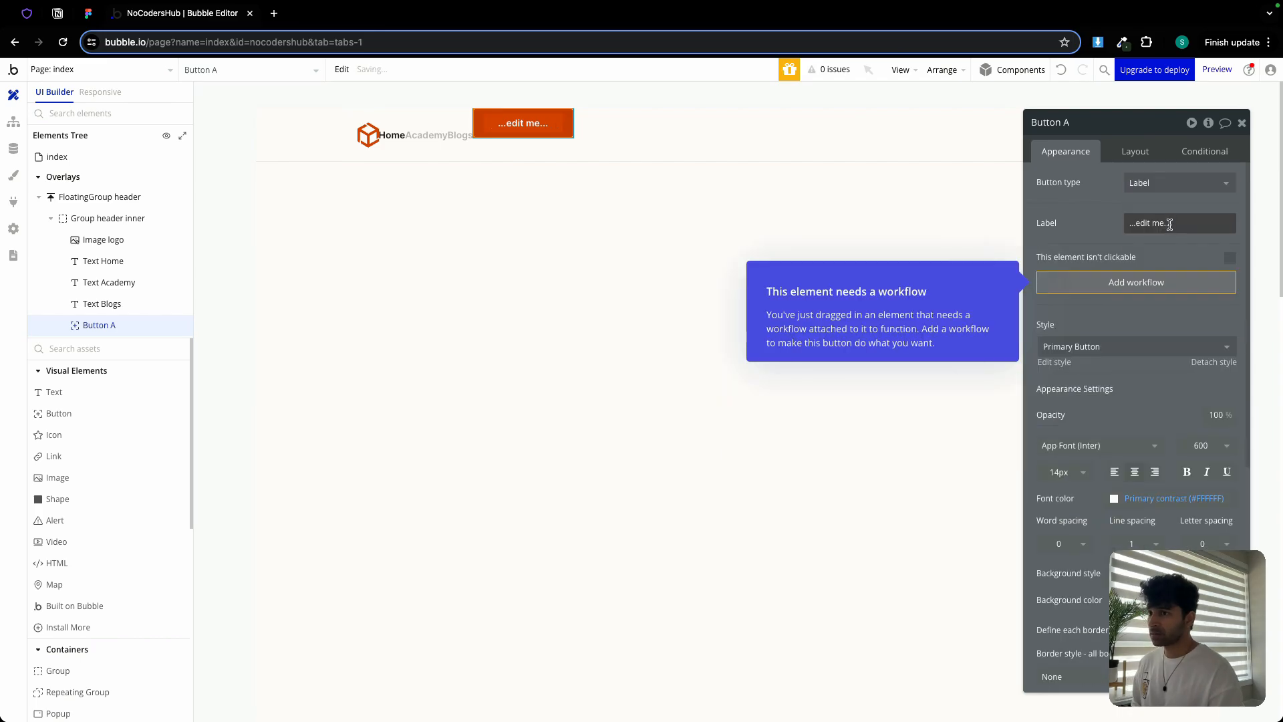
{"action": "left_click", "coordinate": [1169, 223]}
{"action": "type", "text": "Log In"}
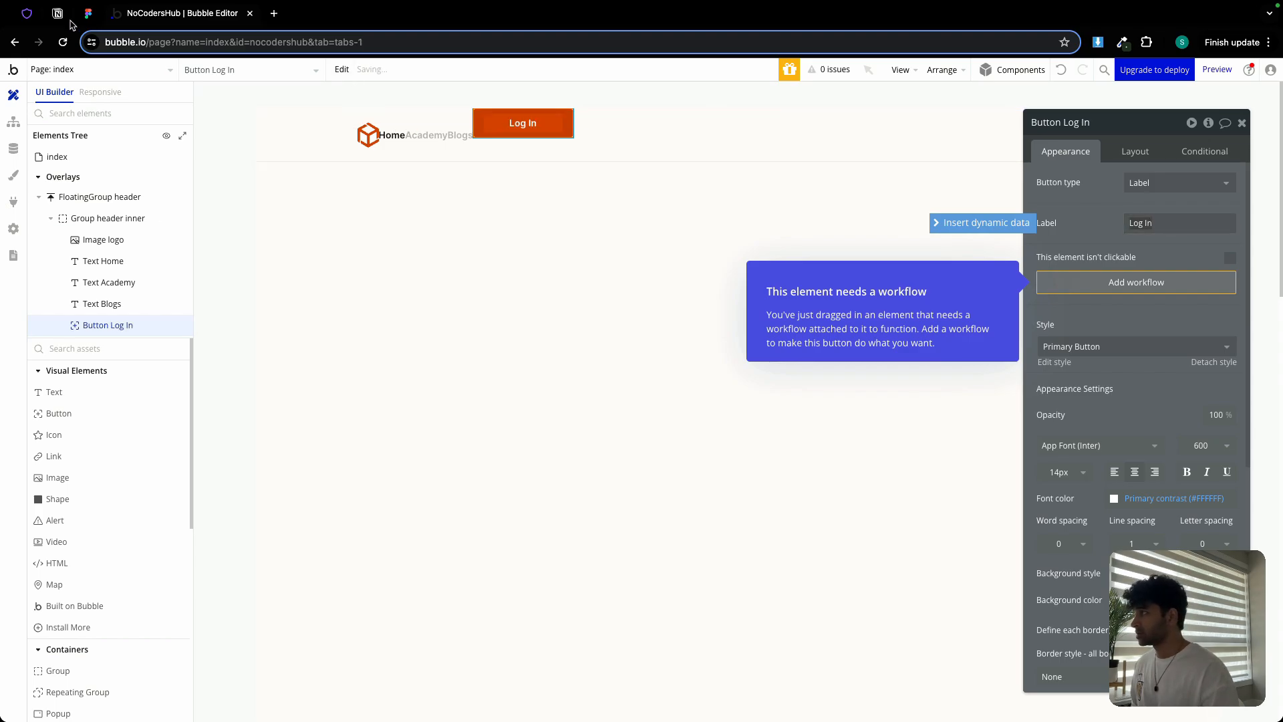
Make Log In fit its text width (min width 0), with 35 px min height, vertically centred
{"action": "left_click", "coordinate": [1139, 153]}
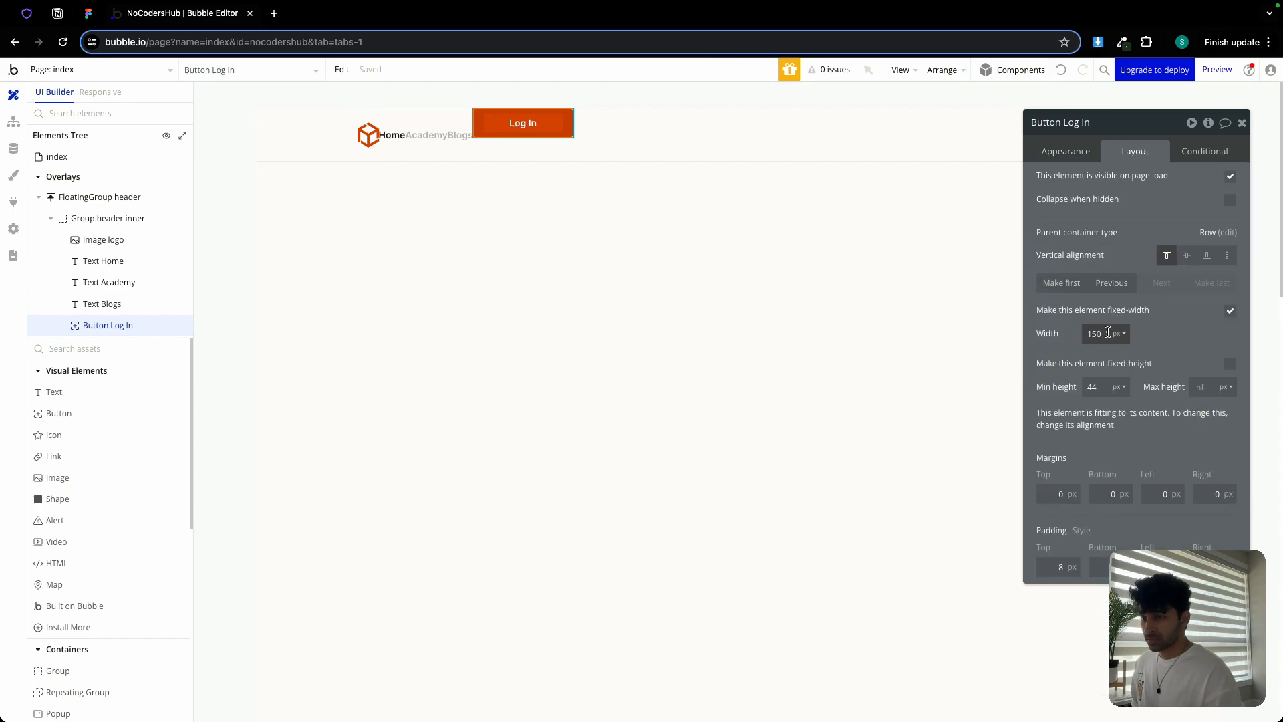
{"action": "left_click", "coordinate": [1230, 310]}
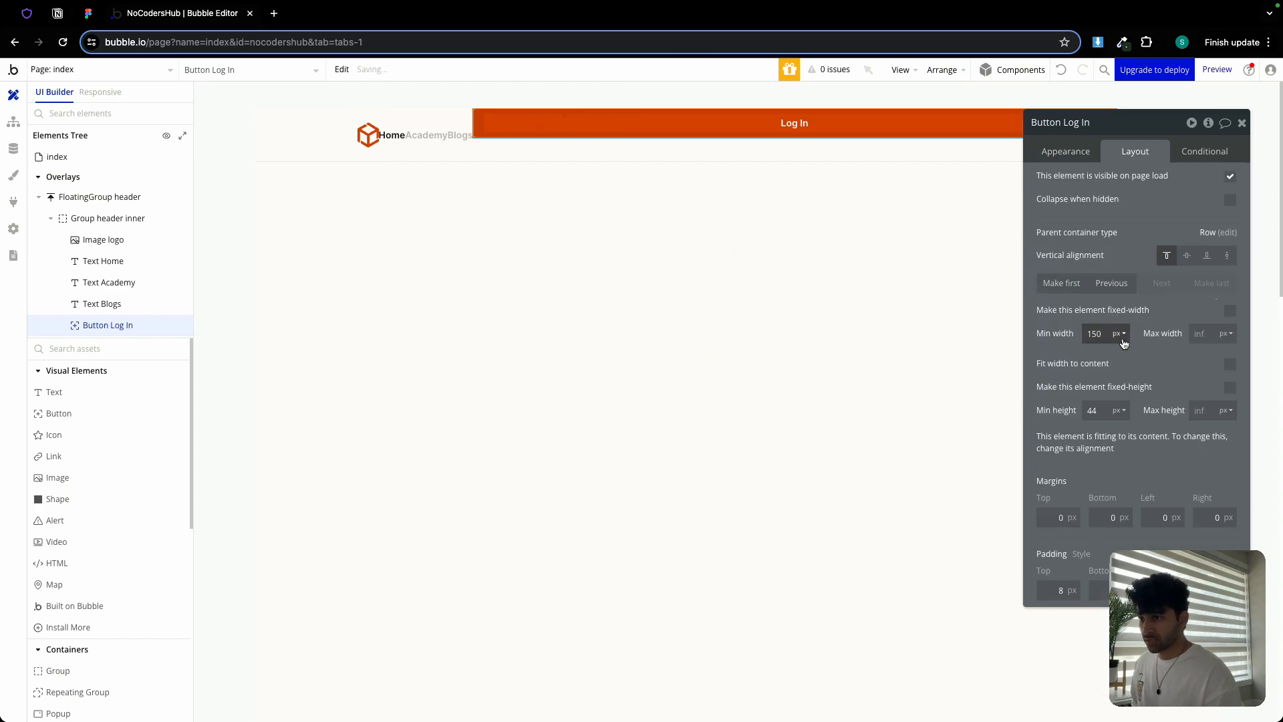
{"action": "left_click", "coordinate": [1097, 334]}
{"action": "type", "text": "0"}
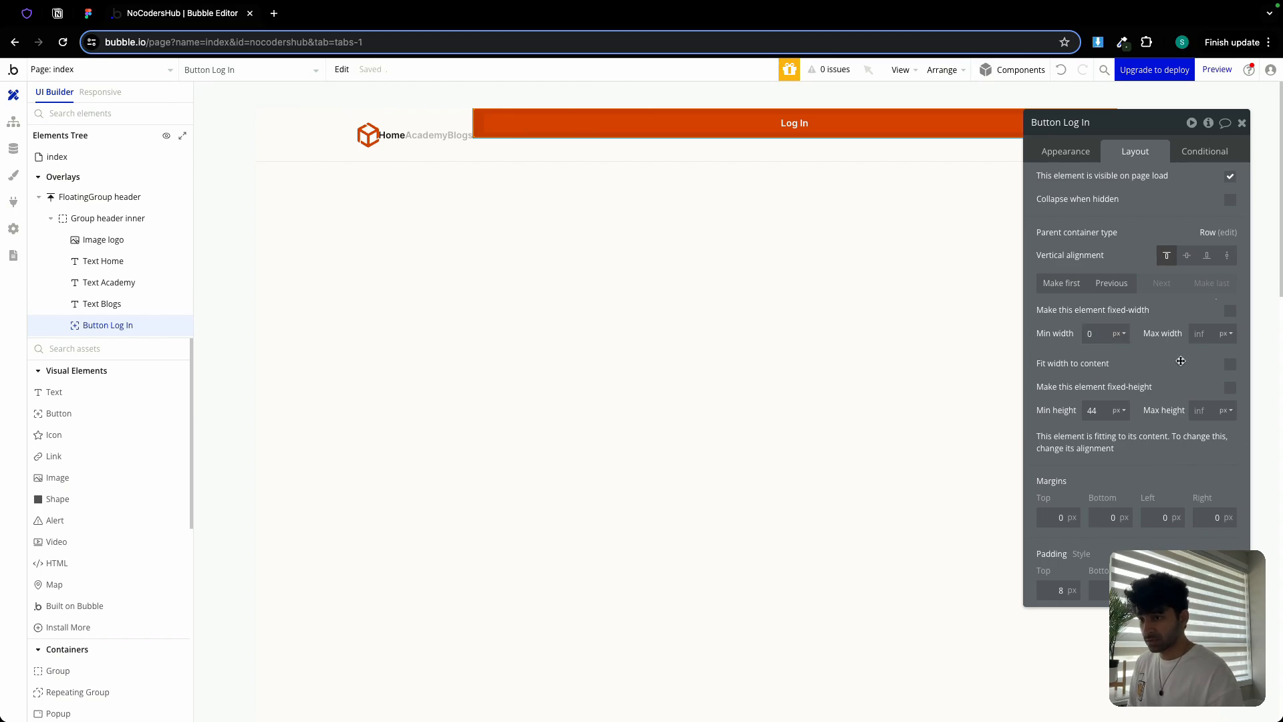
{"action": "left_click", "coordinate": [1230, 365]}
{"action": "left_click", "coordinate": [1096, 412]}
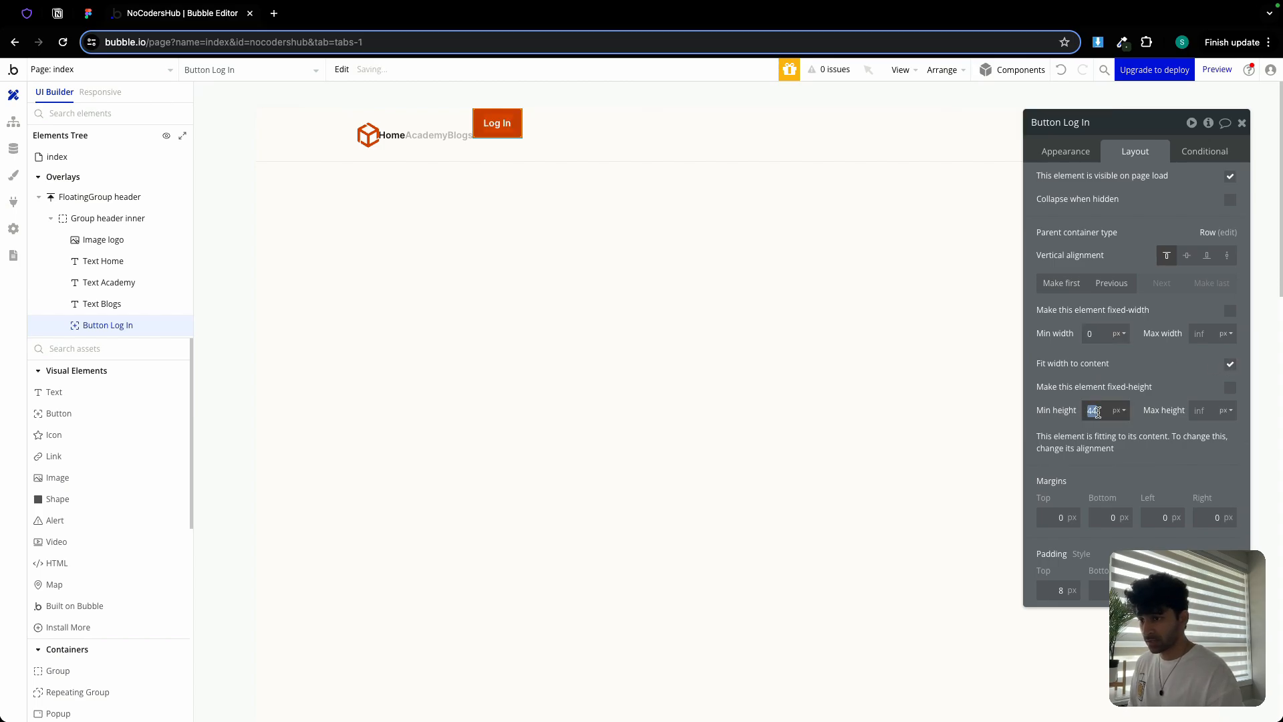
{"action": "type", "text": "32"}
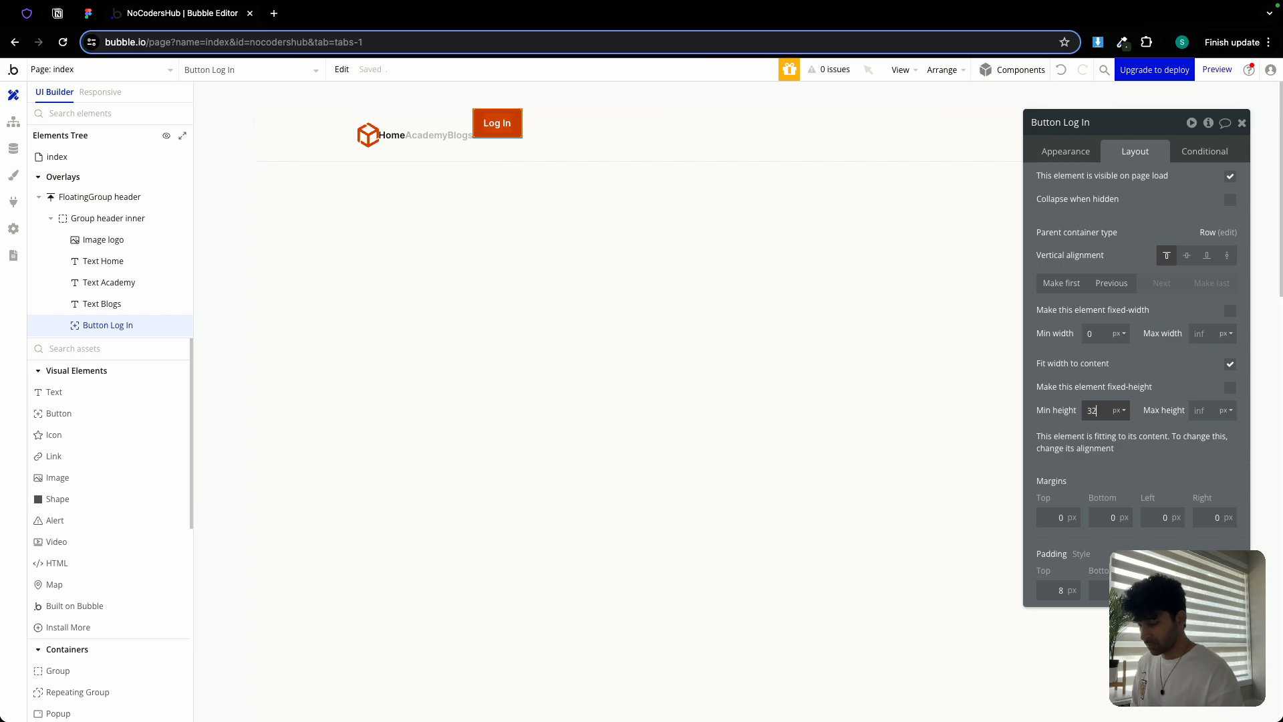
{"action": "left_click", "coordinate": [1097, 410]}
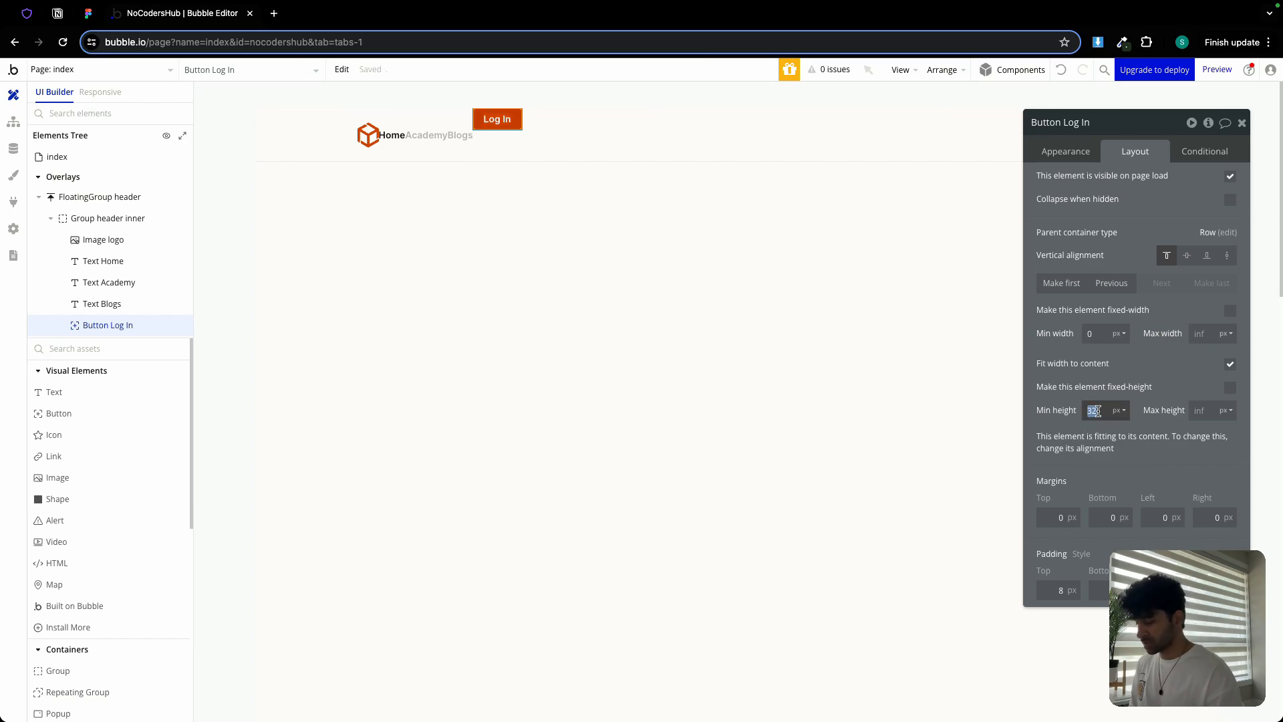
{"action": "type", "text": "35"}
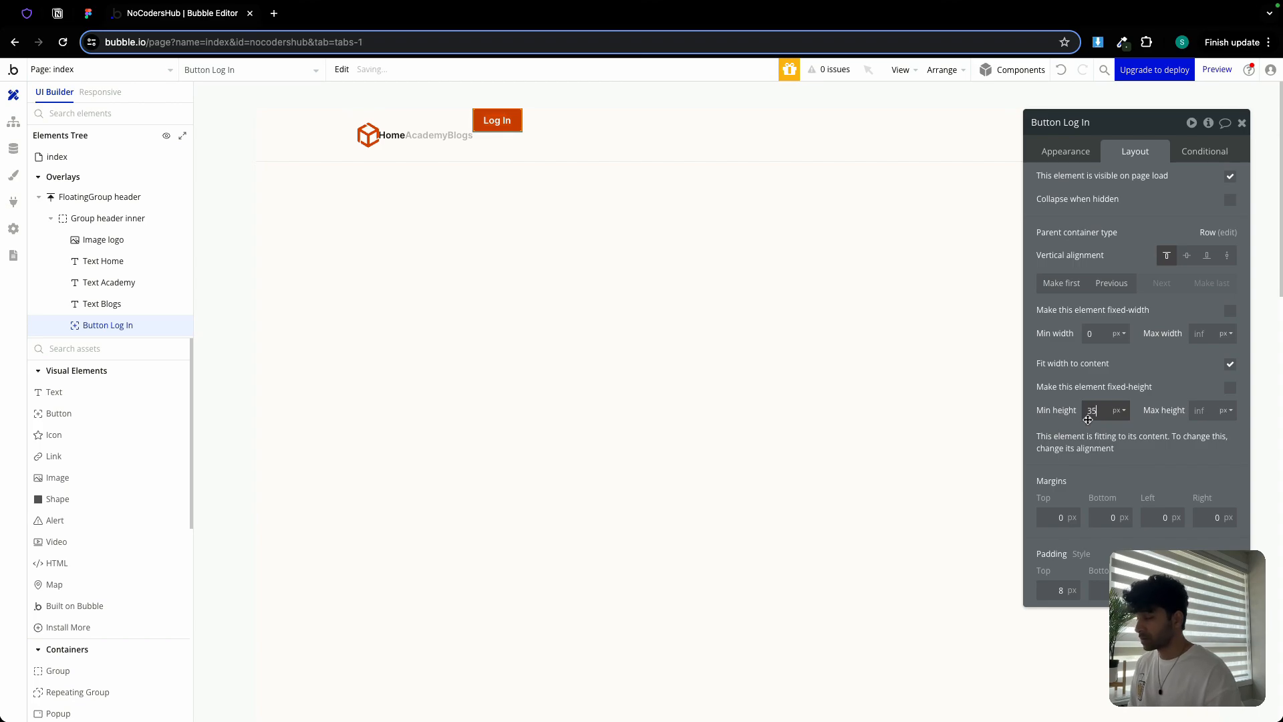
{"action": "left_click", "coordinate": [1189, 259]}
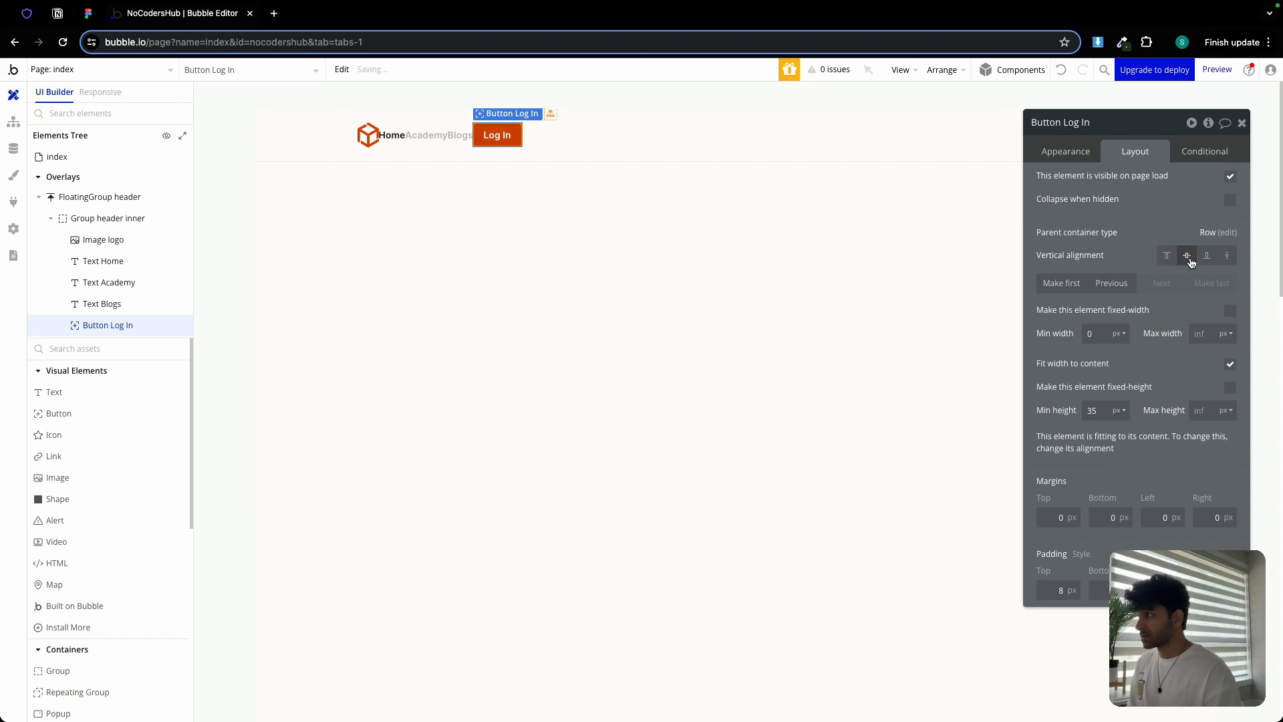
Select the inner header container and check the Academy text in the Figma design
{"action": "left_click", "coordinate": [595, 136]}
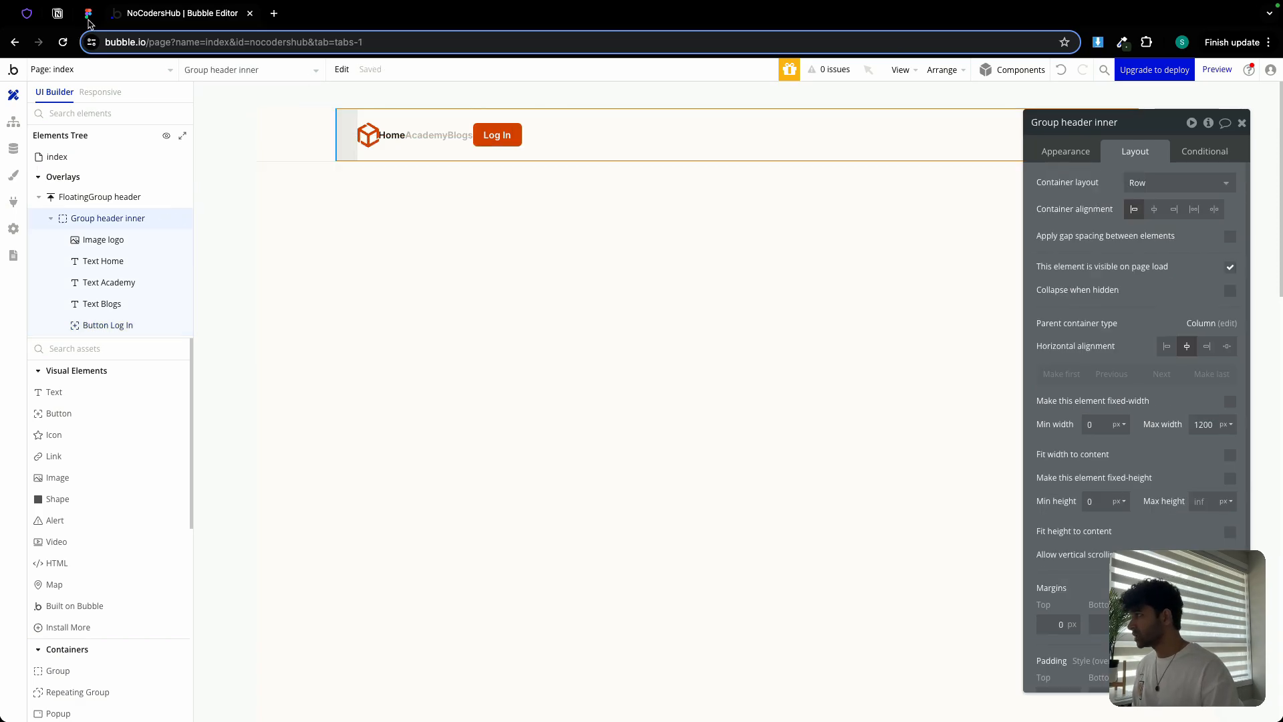
{"action": "left_click", "coordinate": [88, 20]}
{"action": "scroll", "coordinate": [748, 252], "scroll_direction": "up", "scroll_amount": 3}
{"action": "left_click", "coordinate": [749, 212]}
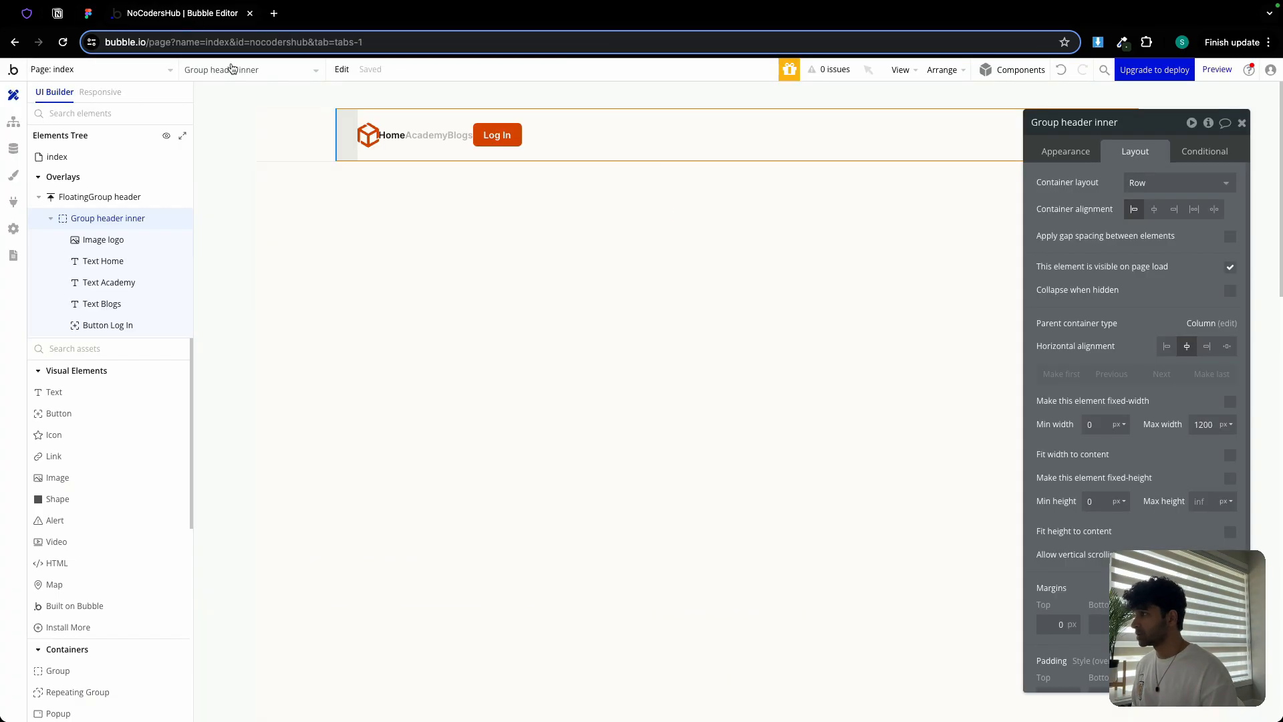
{"action": "left_click", "coordinate": [193, 19]}
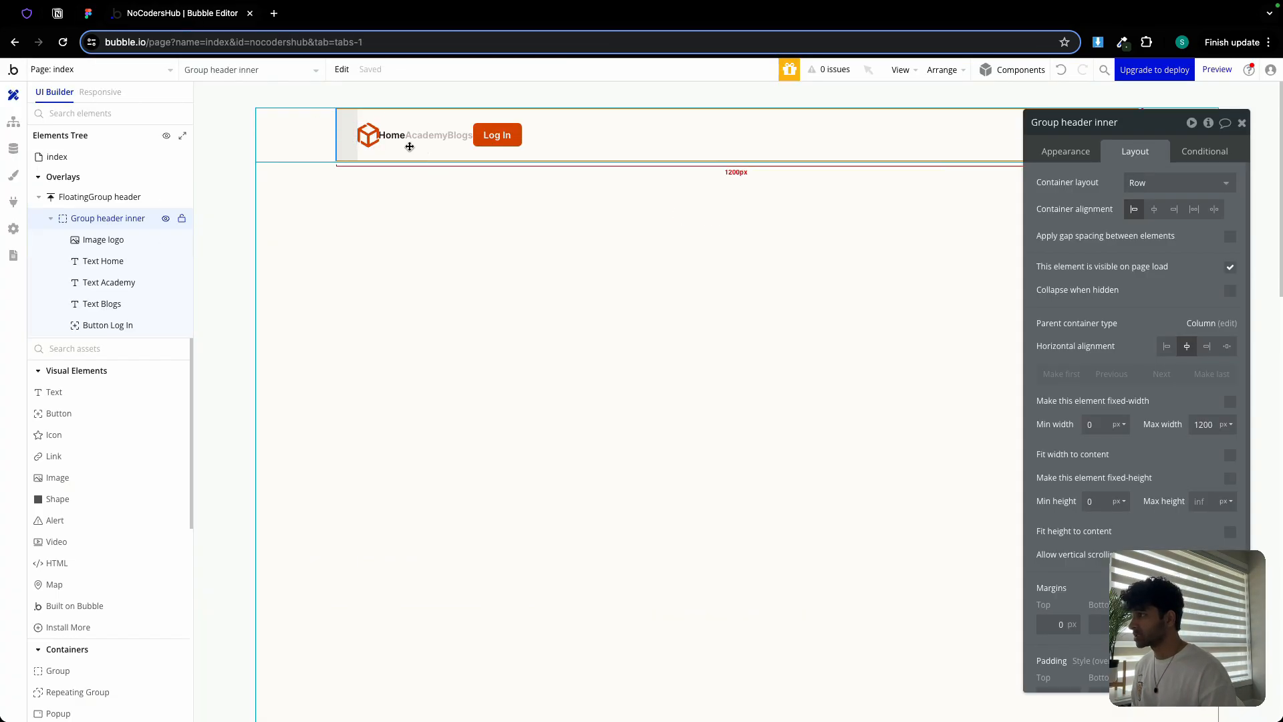
Group the Home, Academy, Blogs and Log In elements into a new container
{"action": "left_click", "coordinate": [393, 137]}
{"action": "left_click", "coordinate": [426, 136], "text": "shift"}
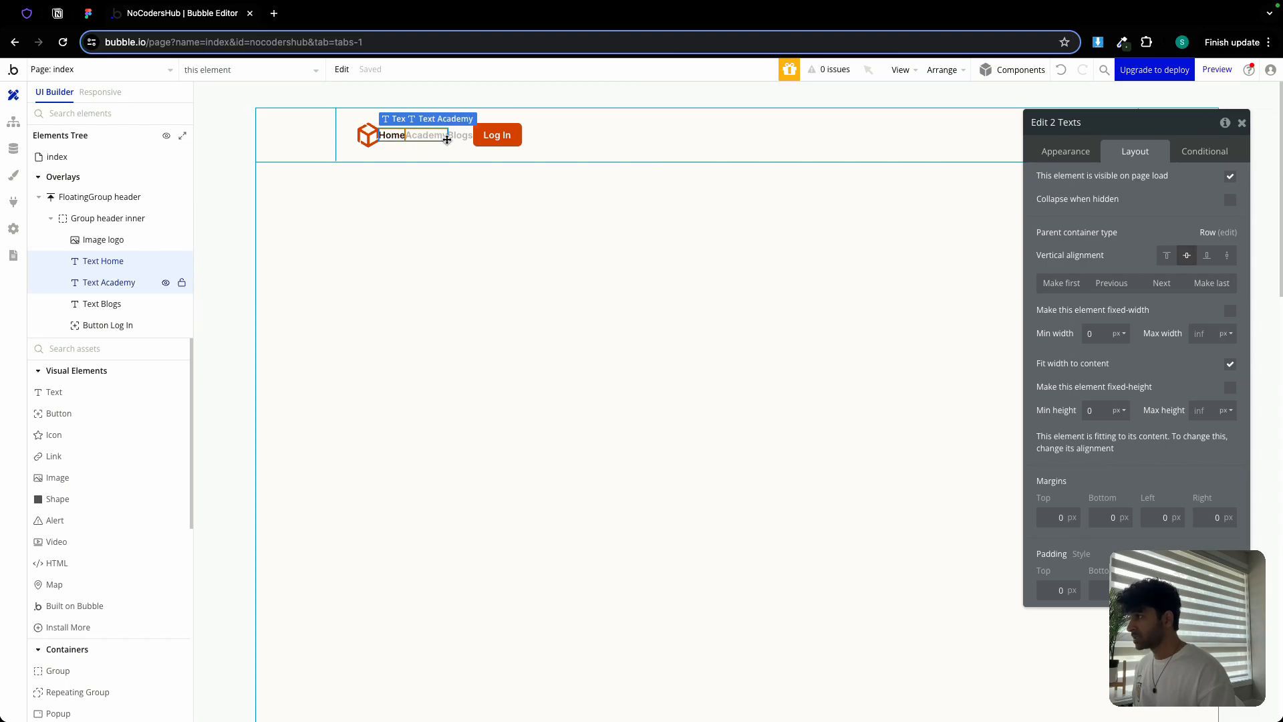
{"action": "left_click", "coordinate": [460, 136], "text": "shift"}
{"action": "left_click", "coordinate": [498, 138], "text": "shift"}
{"action": "right_click", "coordinate": [500, 145]}
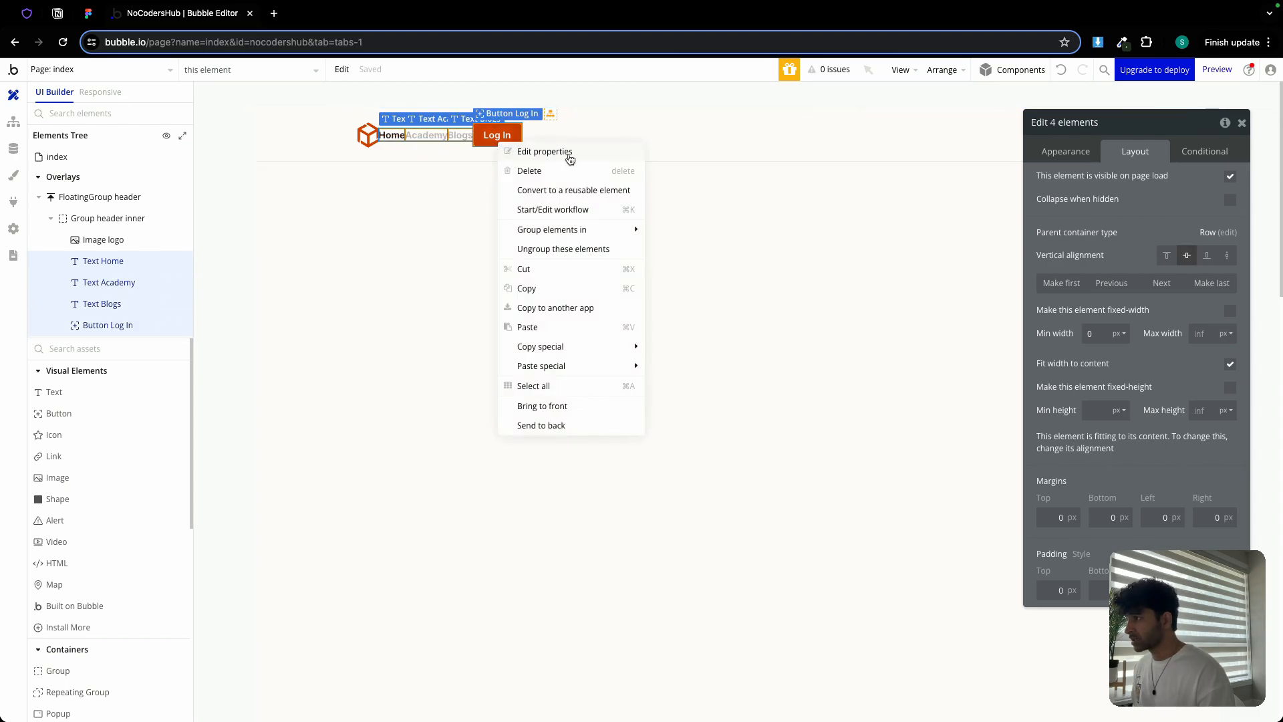
{"action": "mouse_move", "coordinate": [570, 235]}
{"action": "left_click", "coordinate": [733, 269]}
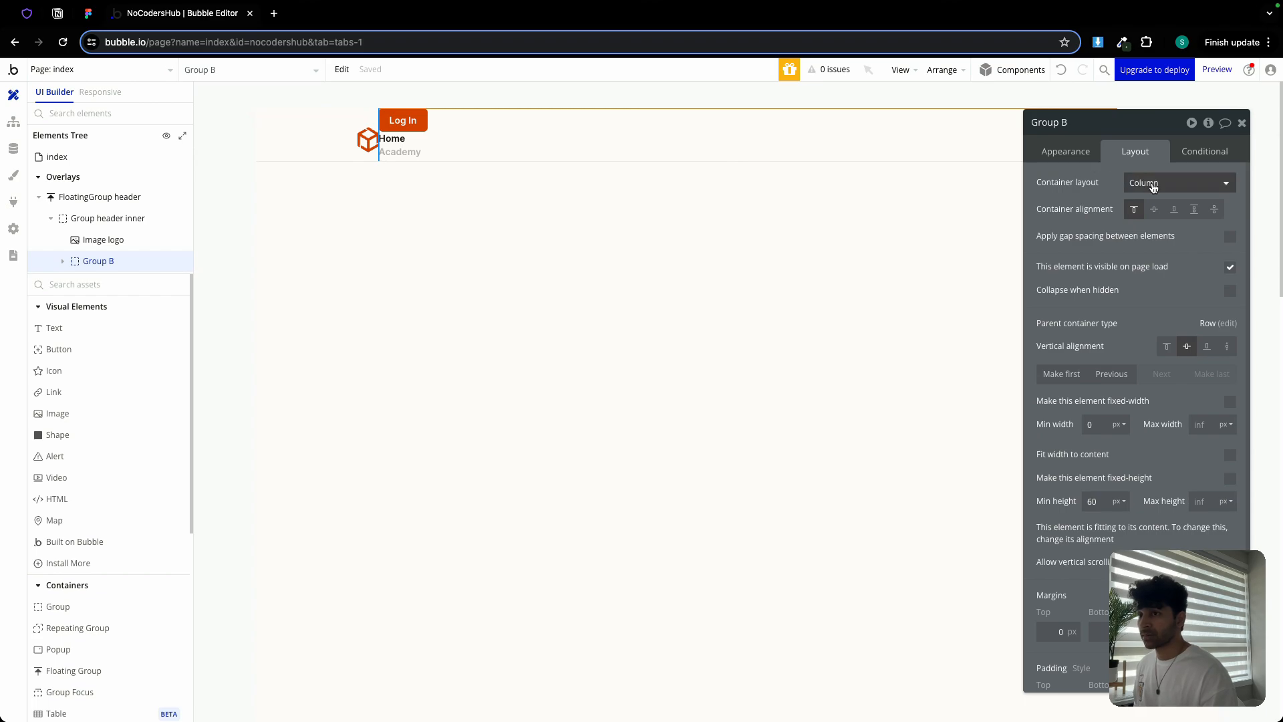
Make the group a Row with 12 px gap, 0 min height, fit width, named 'Group right'
{"action": "left_click", "coordinate": [1176, 183]}
{"action": "left_click", "coordinate": [1172, 265]}
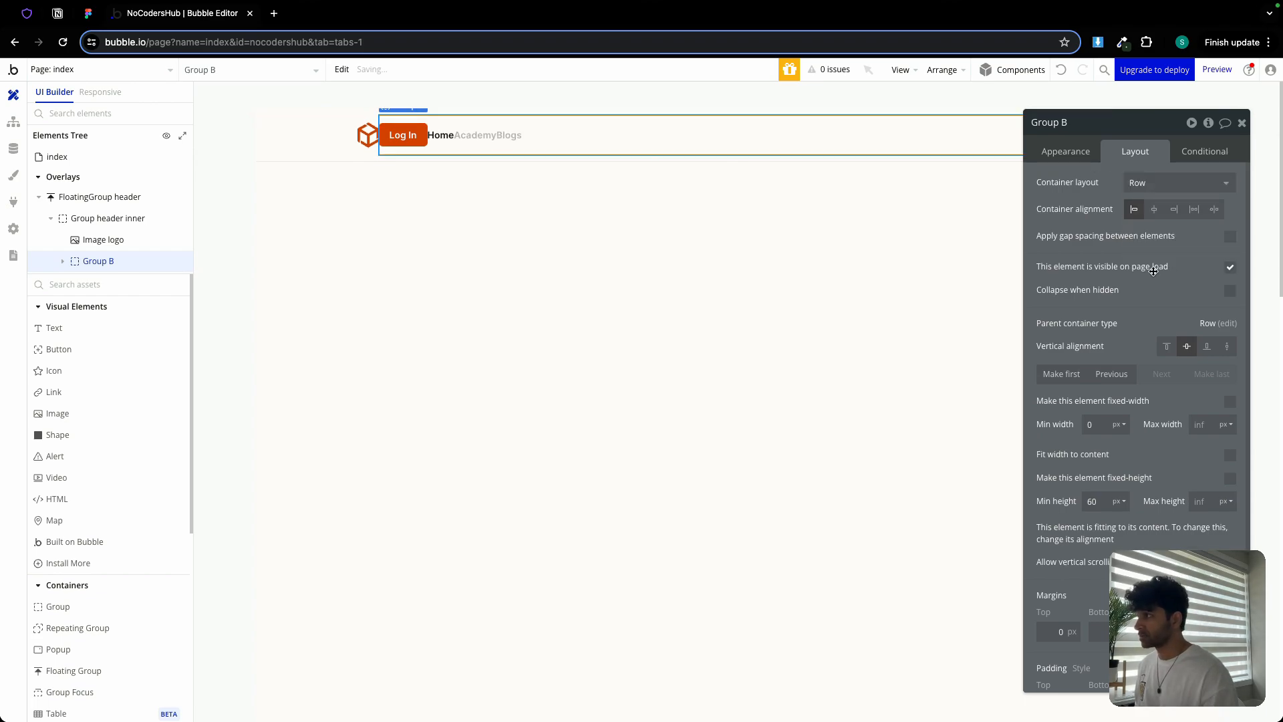
{"action": "left_click", "coordinate": [1230, 237]}
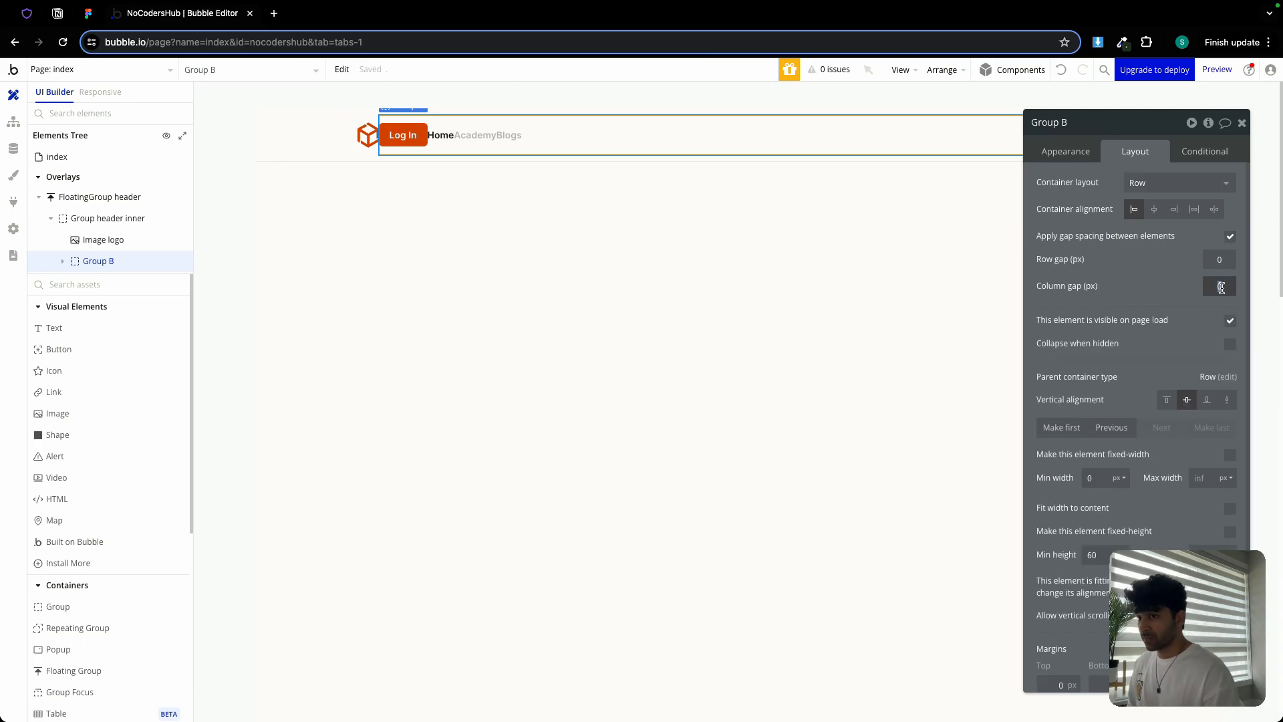
{"action": "type", "text": "12"}
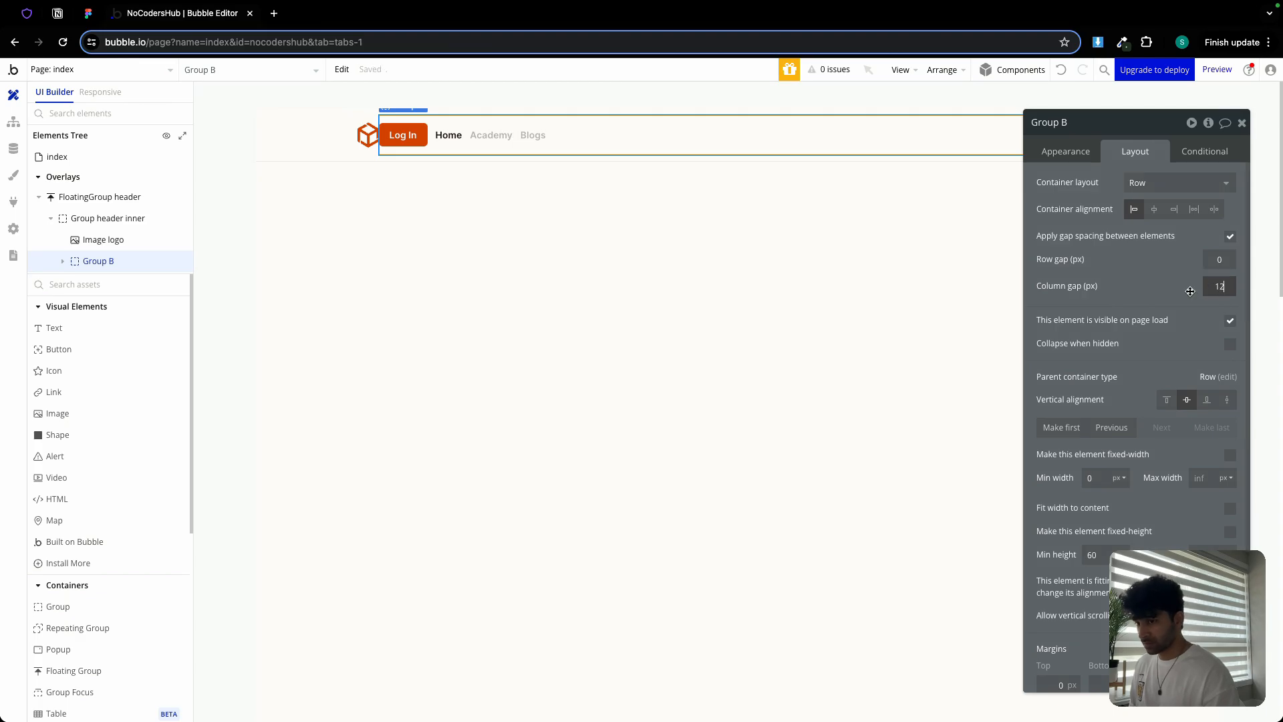
{"action": "left_click", "coordinate": [1100, 554]}
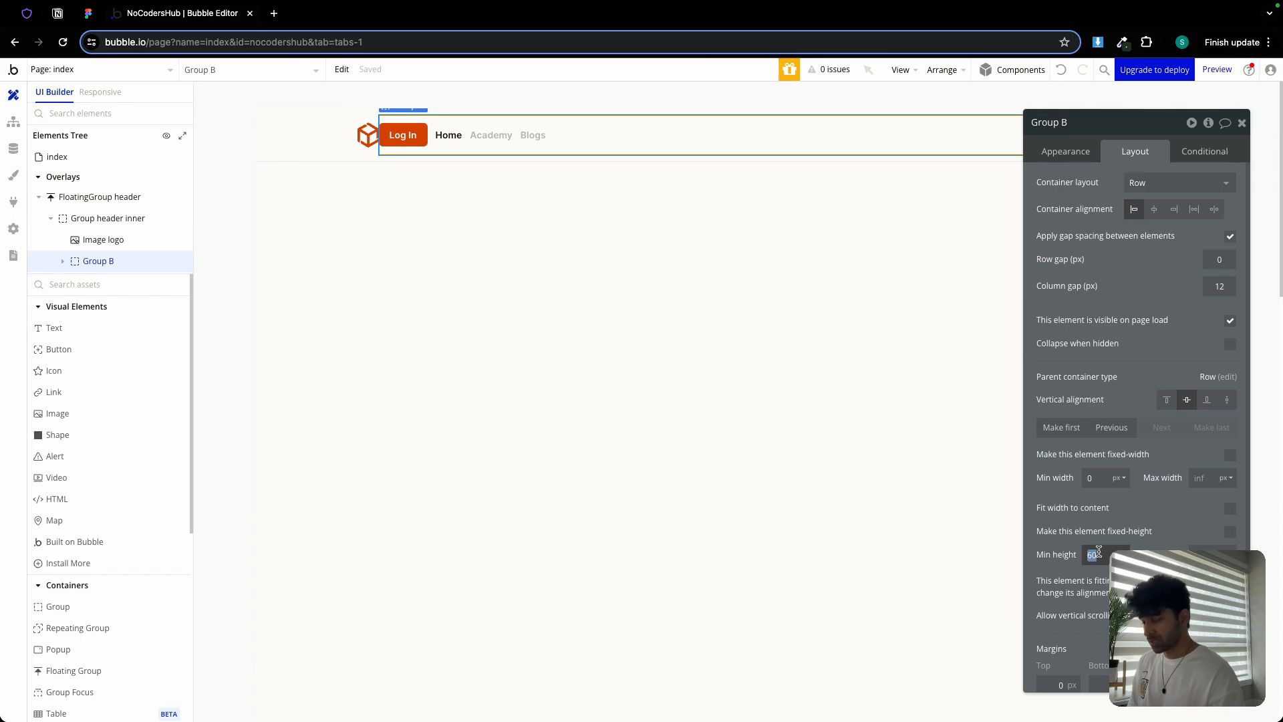
{"action": "type", "text": "0"}
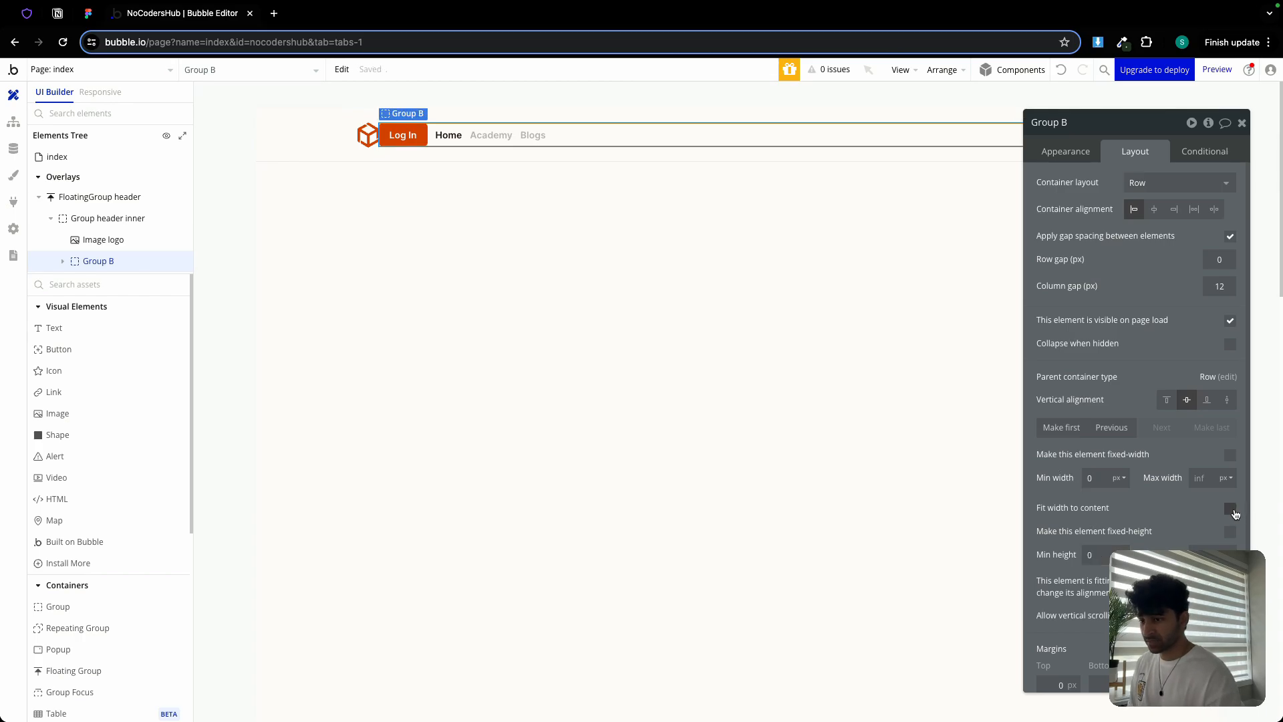
{"action": "left_click", "coordinate": [1230, 510]}
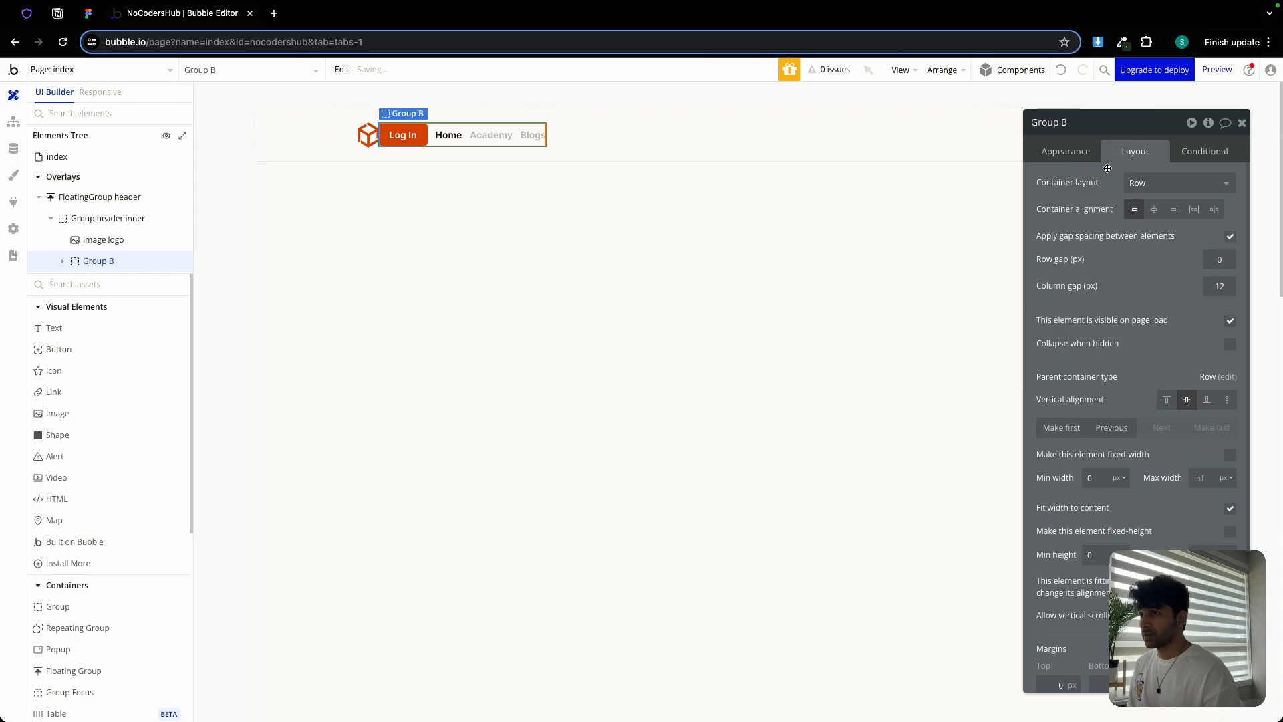
{"action": "double_click", "coordinate": [1097, 128]}
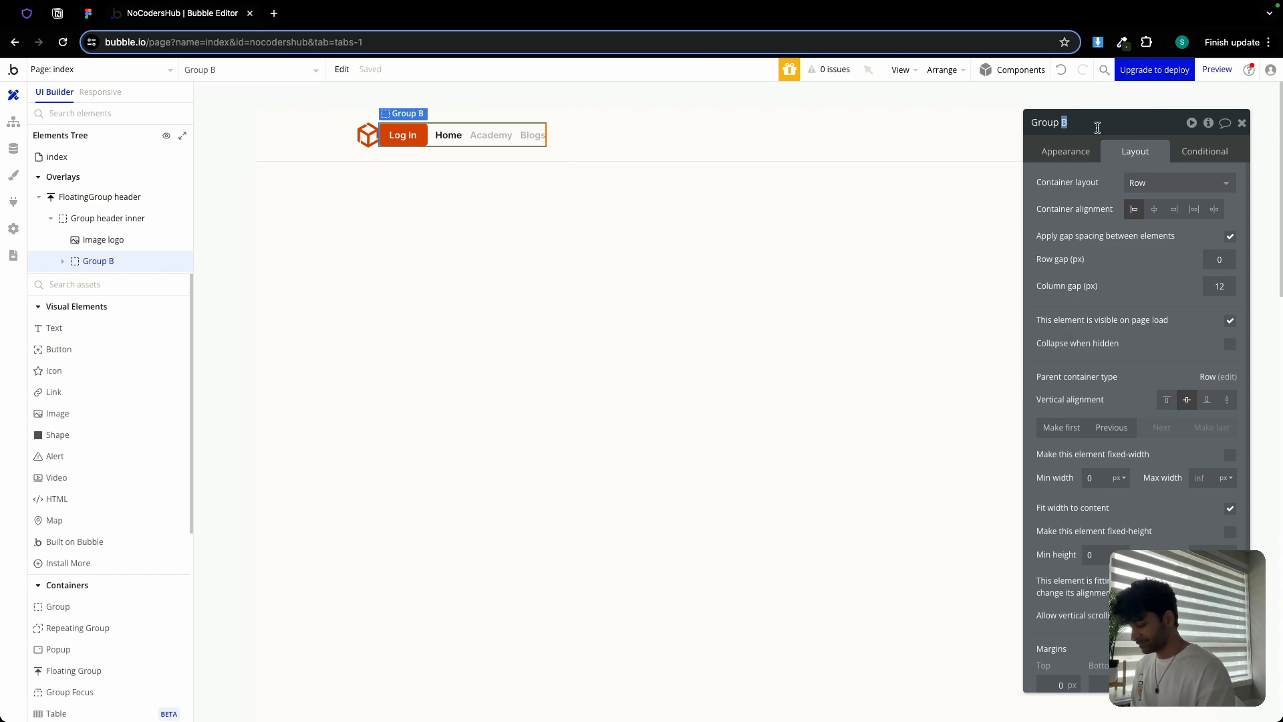
{"action": "type", "text": "right"}
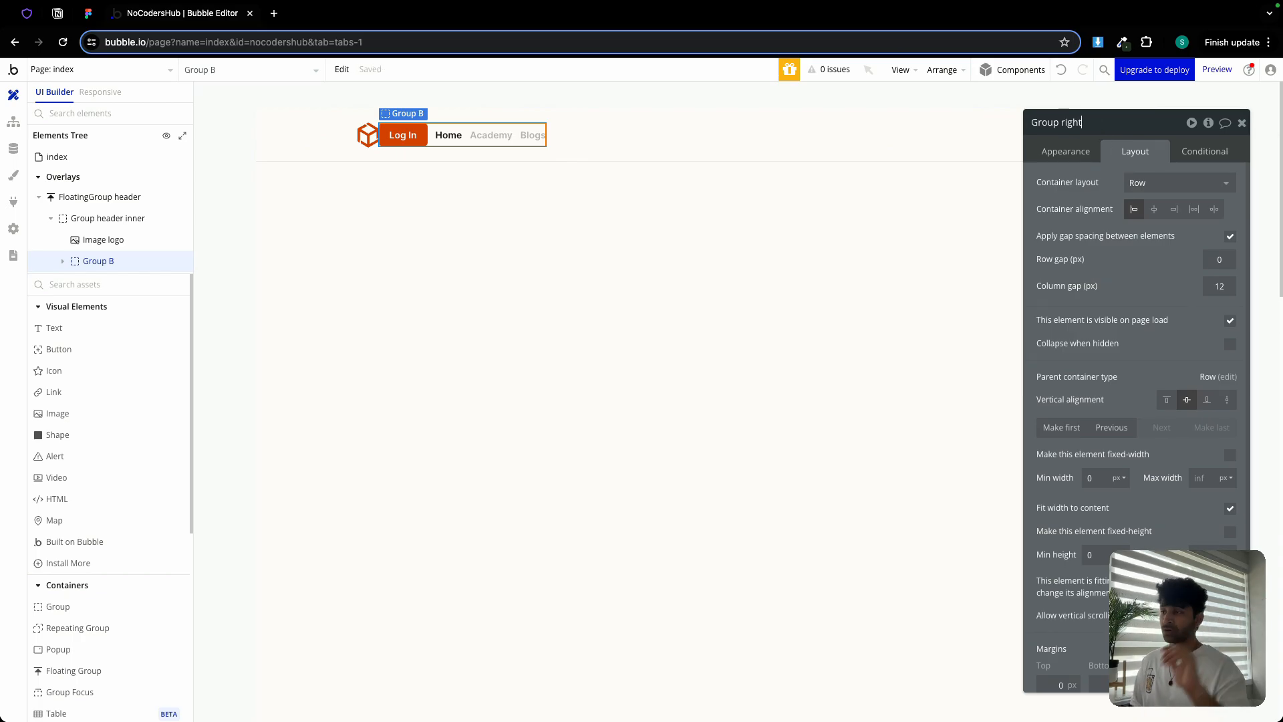
{"action": "left_click", "coordinate": [807, 145]}
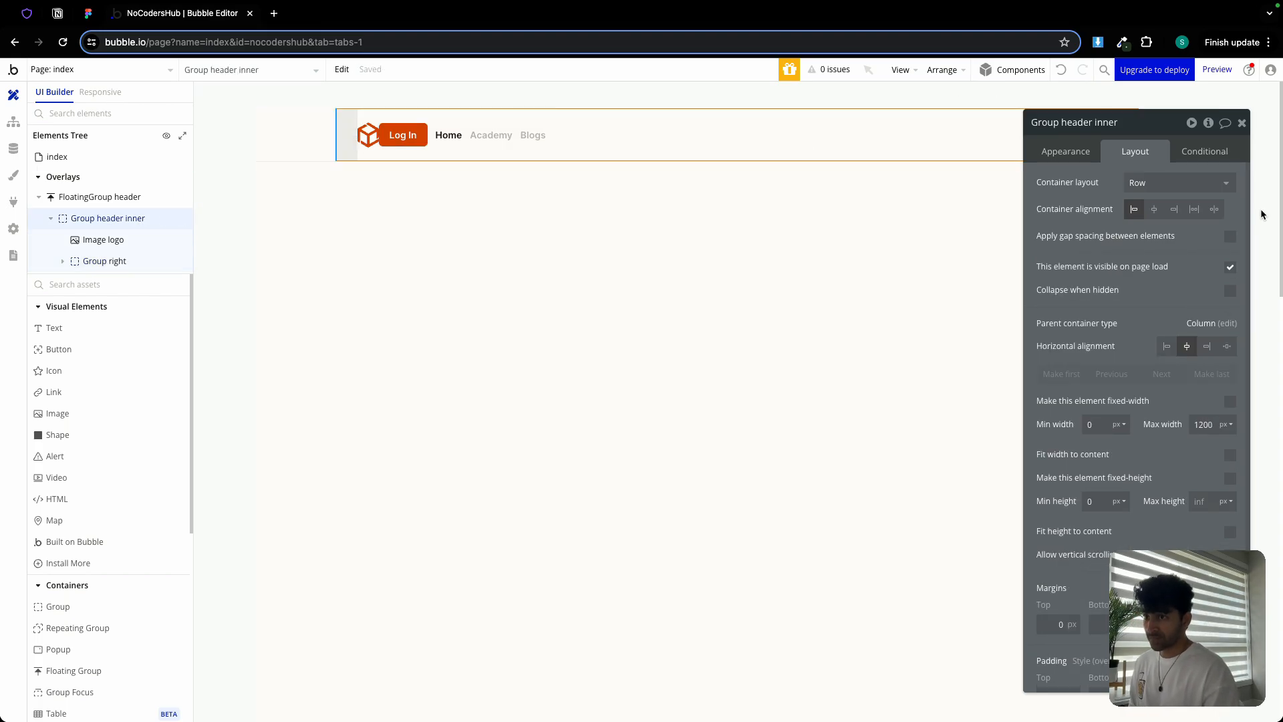
Push the nav group to the header's right end and make Log In the group's last item
{"action": "left_click", "coordinate": [1216, 210]}
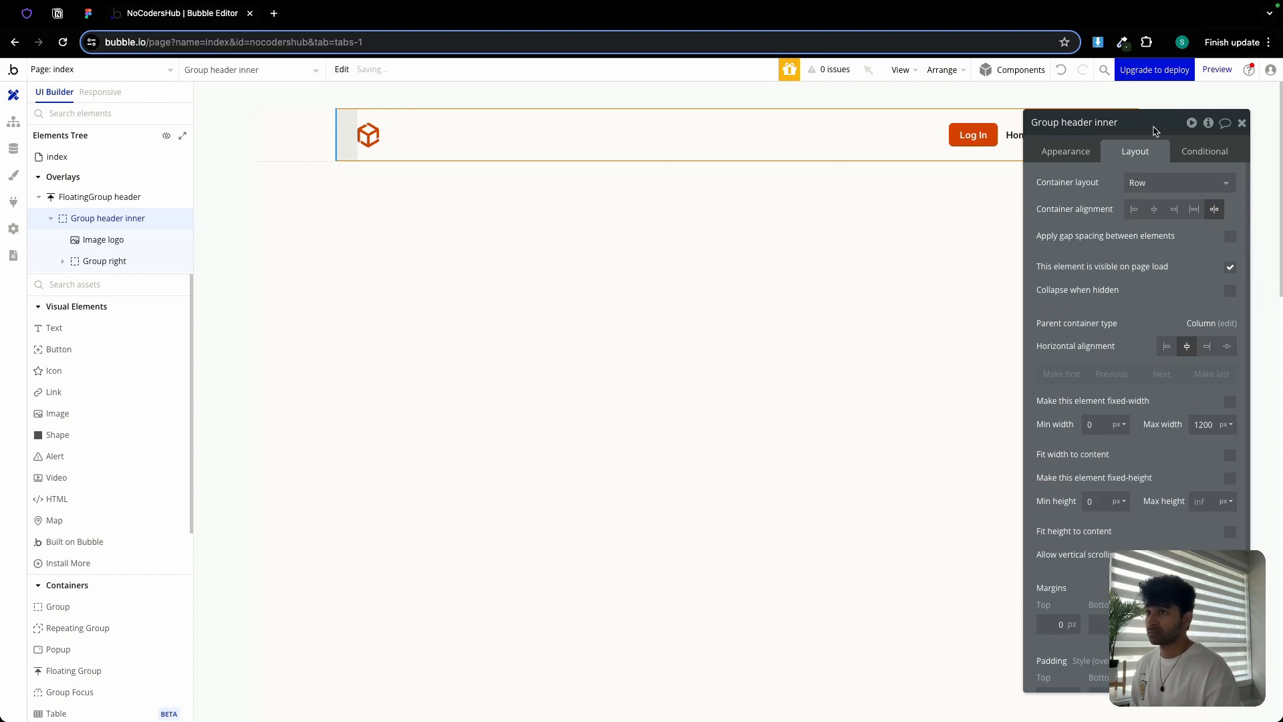
{"action": "left_click_drag", "start_coordinate": [1153, 129], "coordinate": [728, 100]}
{"action": "left_click", "coordinate": [973, 135]}
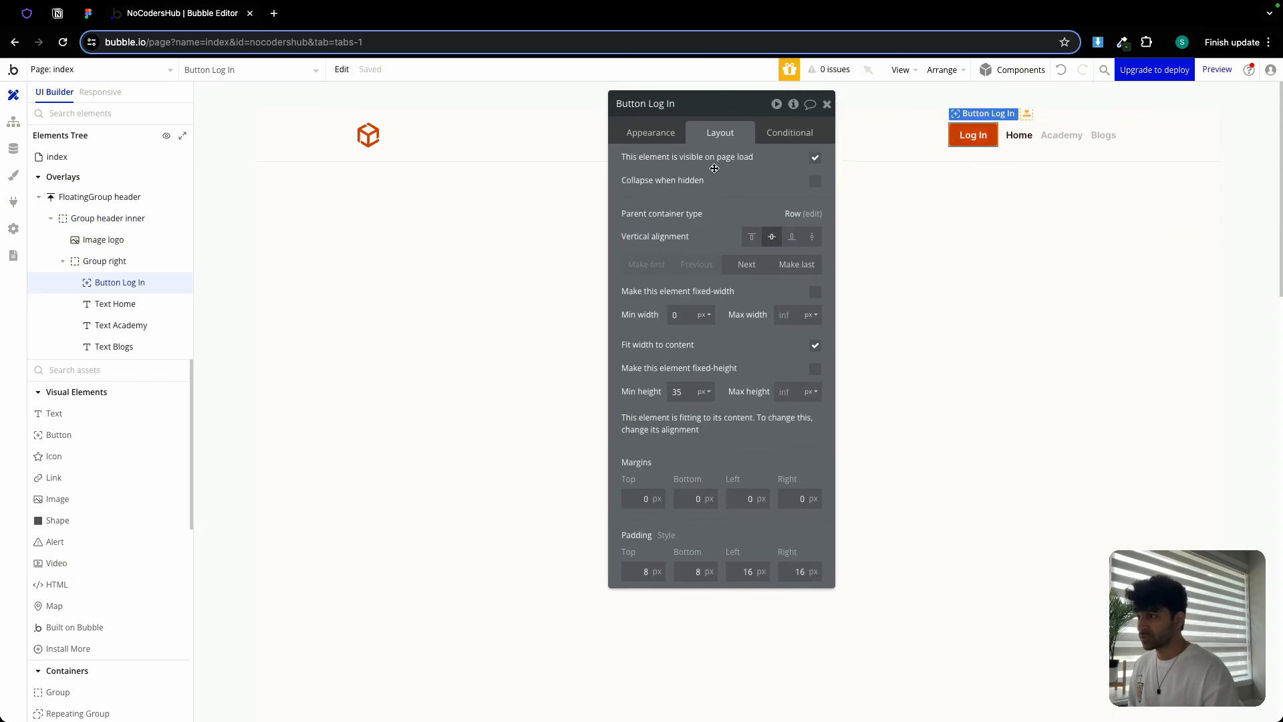
{"action": "left_click", "coordinate": [792, 265]}
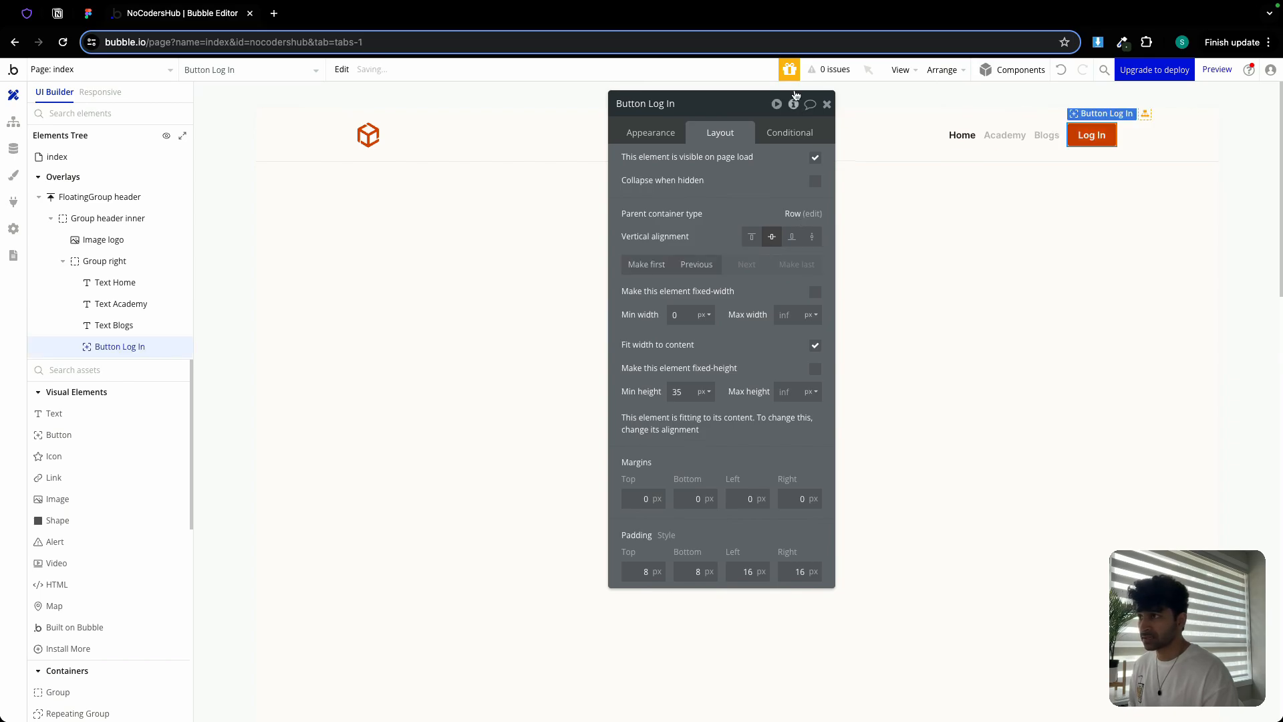
Close the button, header and page property panels
{"action": "left_click", "coordinate": [827, 104]}
{"action": "double_click", "coordinate": [889, 155]}
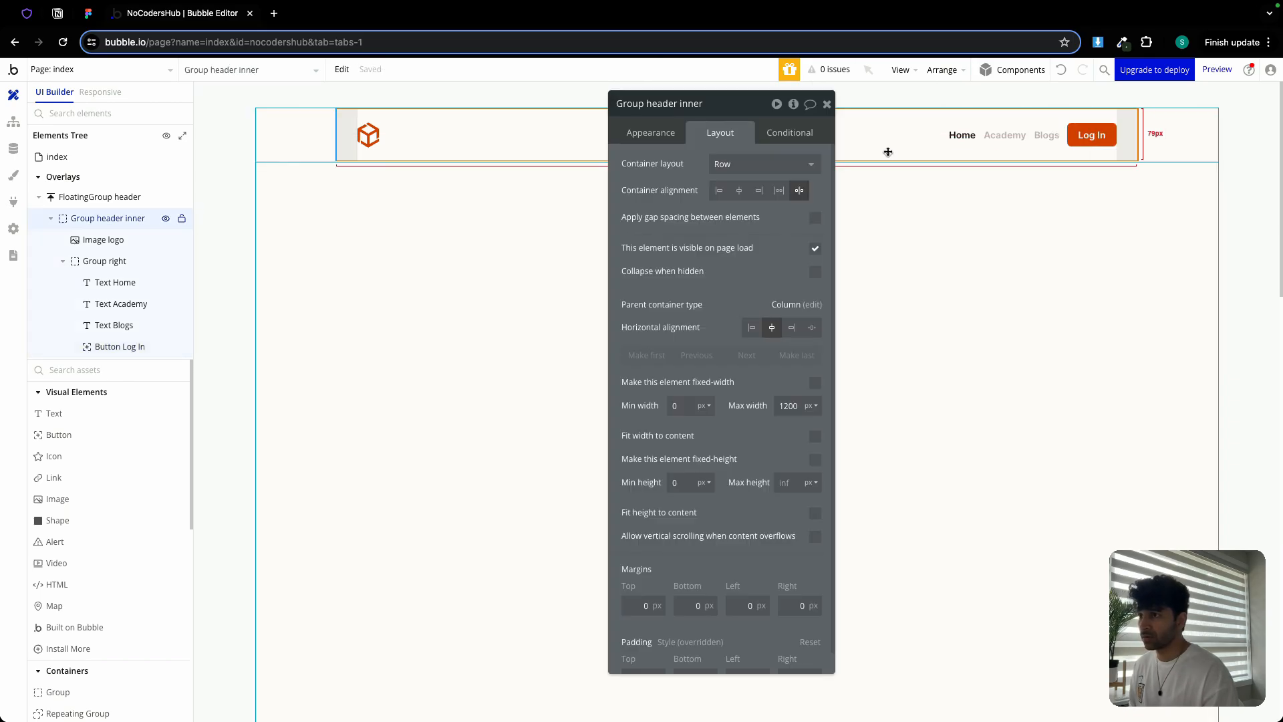
{"action": "left_click", "coordinate": [999, 210]}
{"action": "left_click", "coordinate": [826, 104]}
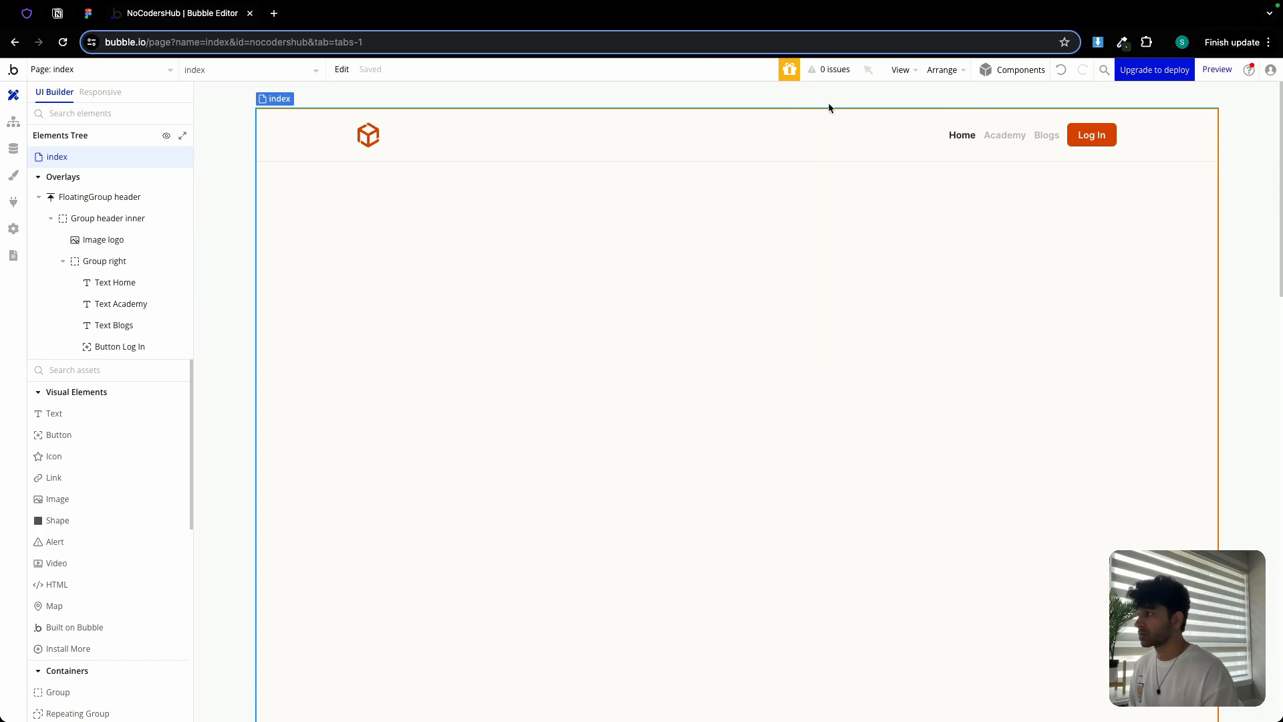
{"action": "left_click", "coordinate": [90, 15]}
{"action": "left_click_drag", "start_coordinate": [282, 277], "coordinate": [593, 185]}
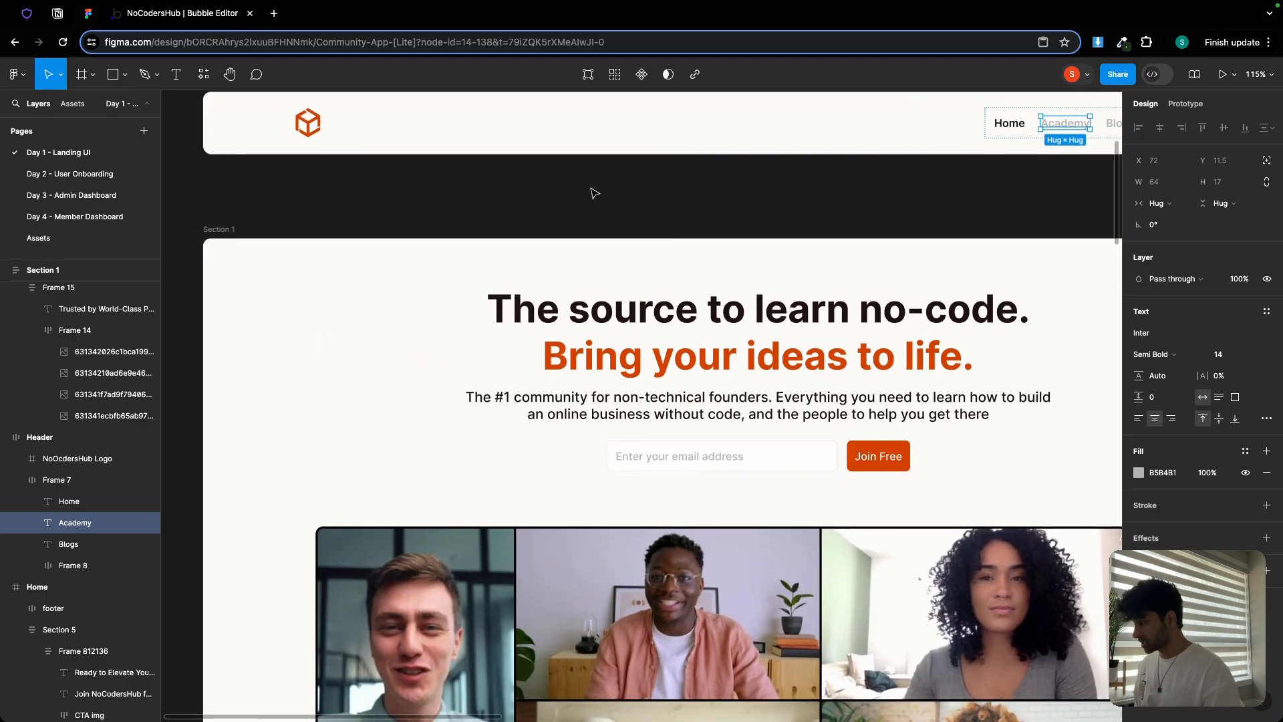
{"action": "scroll", "coordinate": [593, 193], "scroll_direction": "down", "scroll_amount": 5}
{"action": "scroll", "coordinate": [592, 193], "scroll_direction": "up", "scroll_amount": 3}
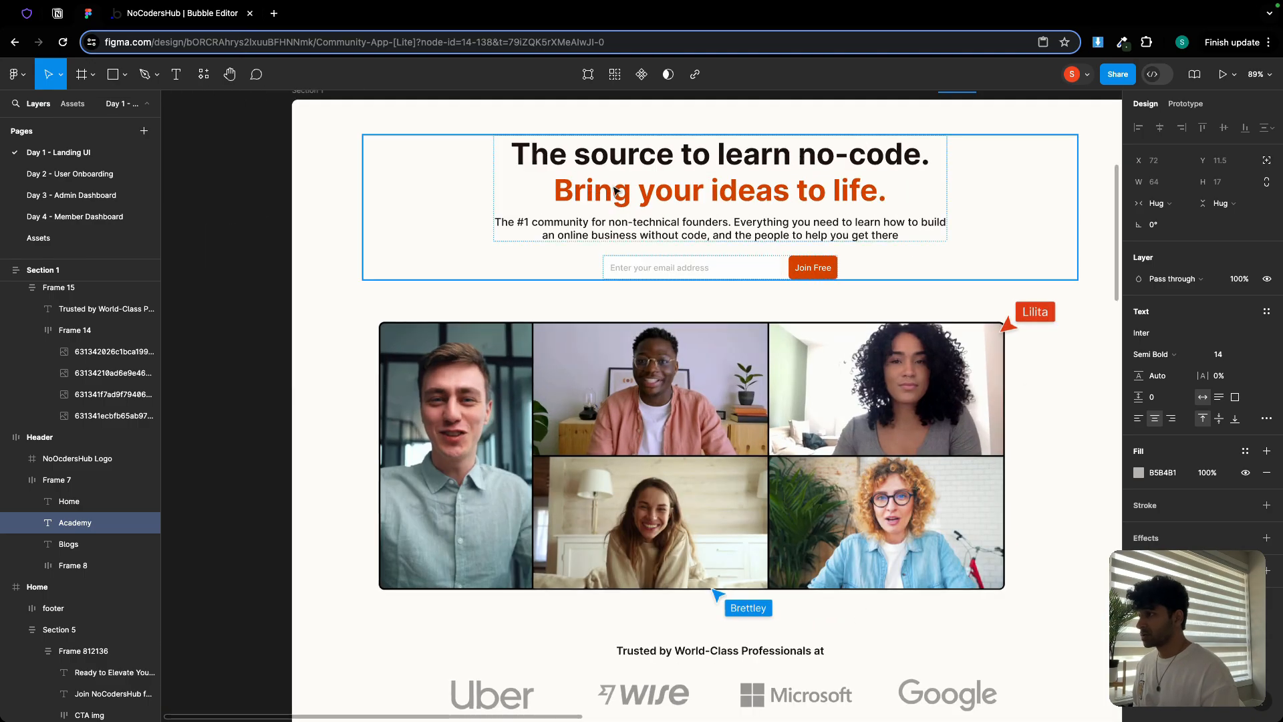
{"action": "left_click", "coordinate": [634, 210]}
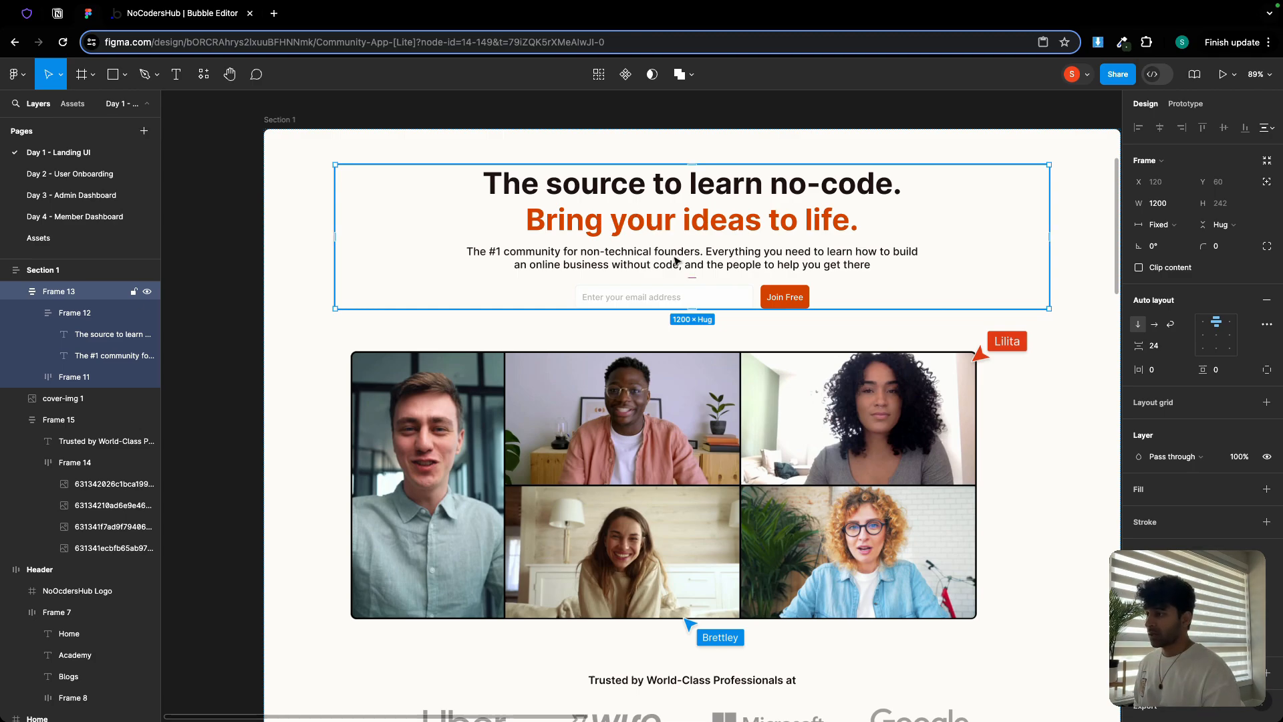
{"action": "left_click", "coordinate": [723, 404]}
{"action": "scroll", "coordinate": [718, 404], "scroll_direction": "down", "scroll_amount": 5}
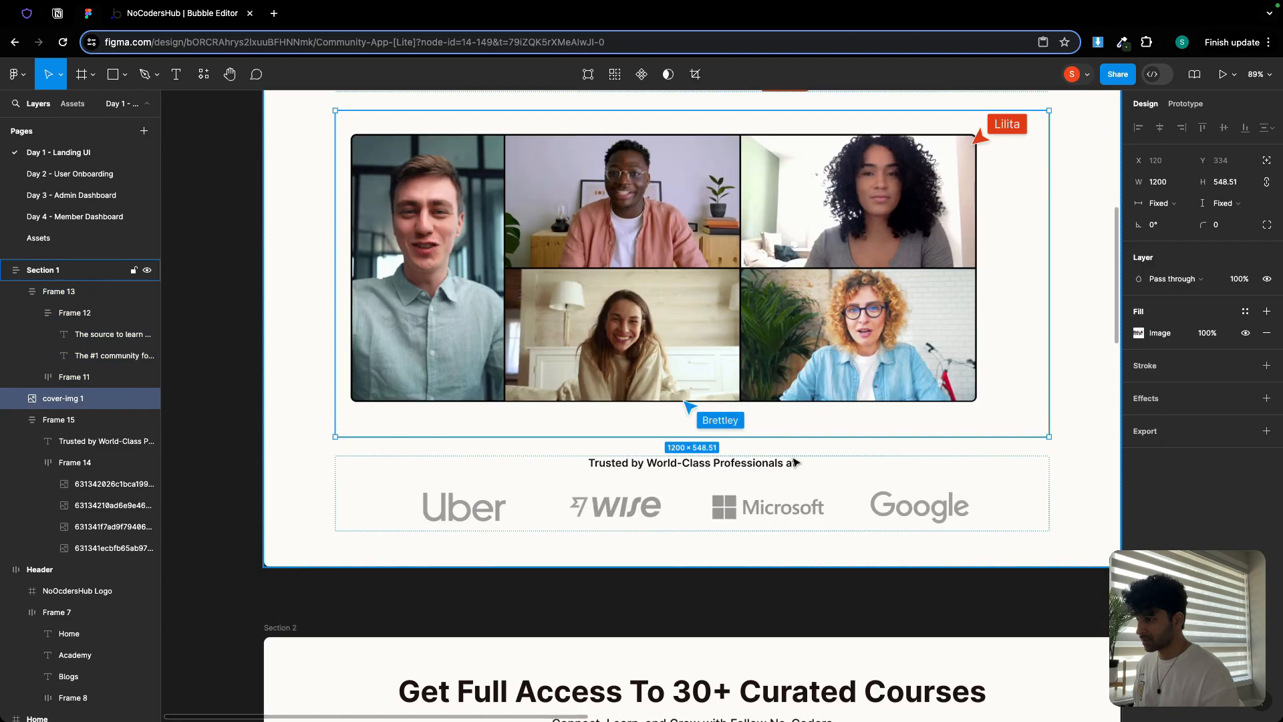
{"action": "left_click", "coordinate": [797, 460]}
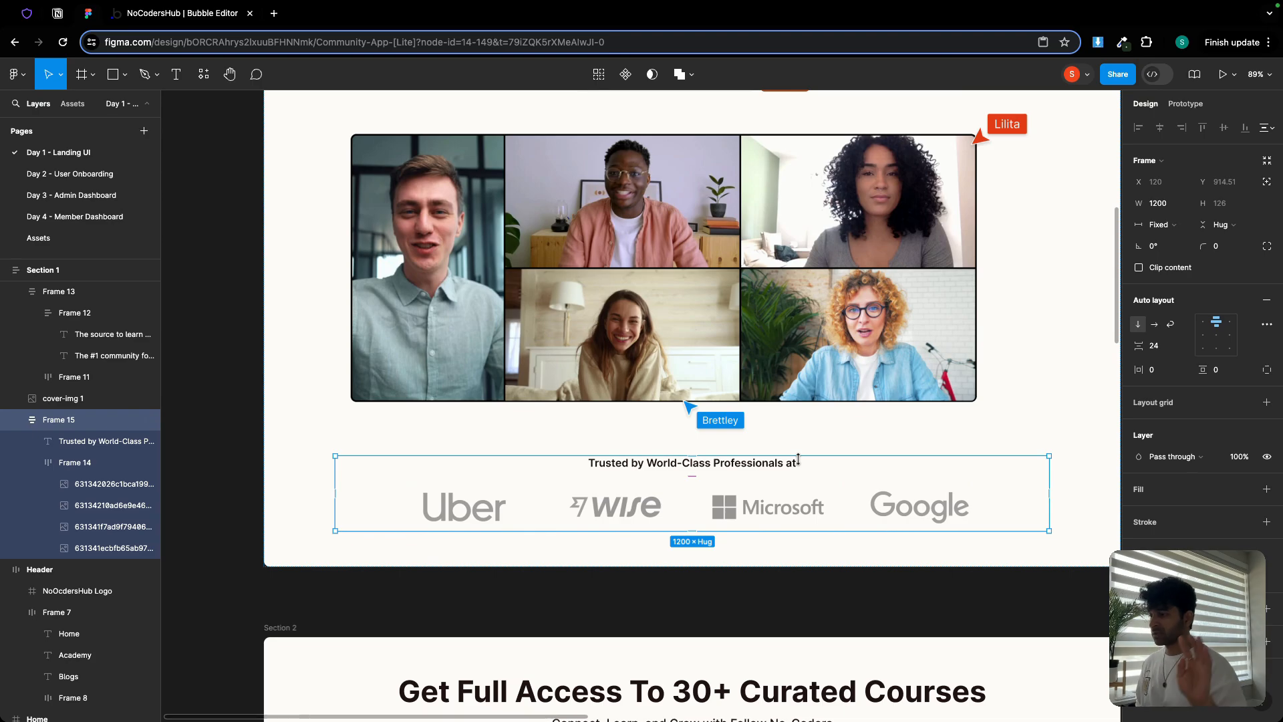
{"action": "scroll", "coordinate": [792, 460], "scroll_direction": "up", "scroll_amount": 5}
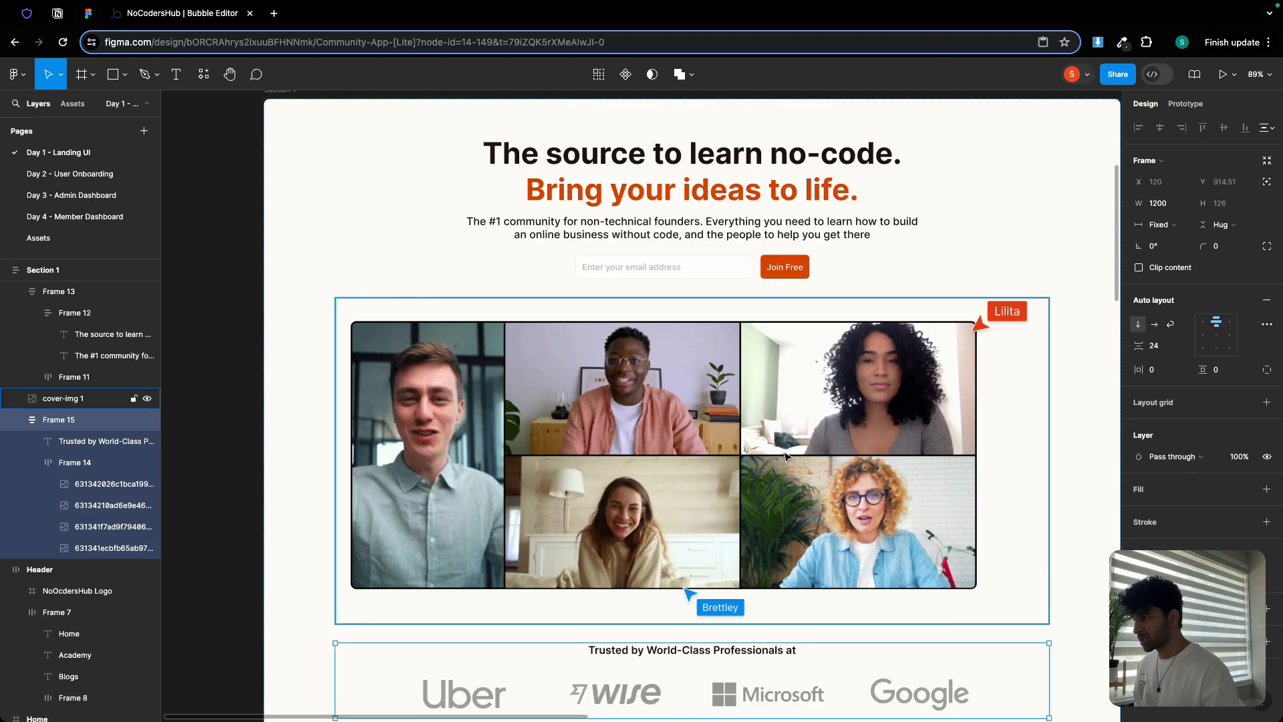
{"action": "scroll", "coordinate": [786, 457], "scroll_direction": "up", "scroll_amount": 3}
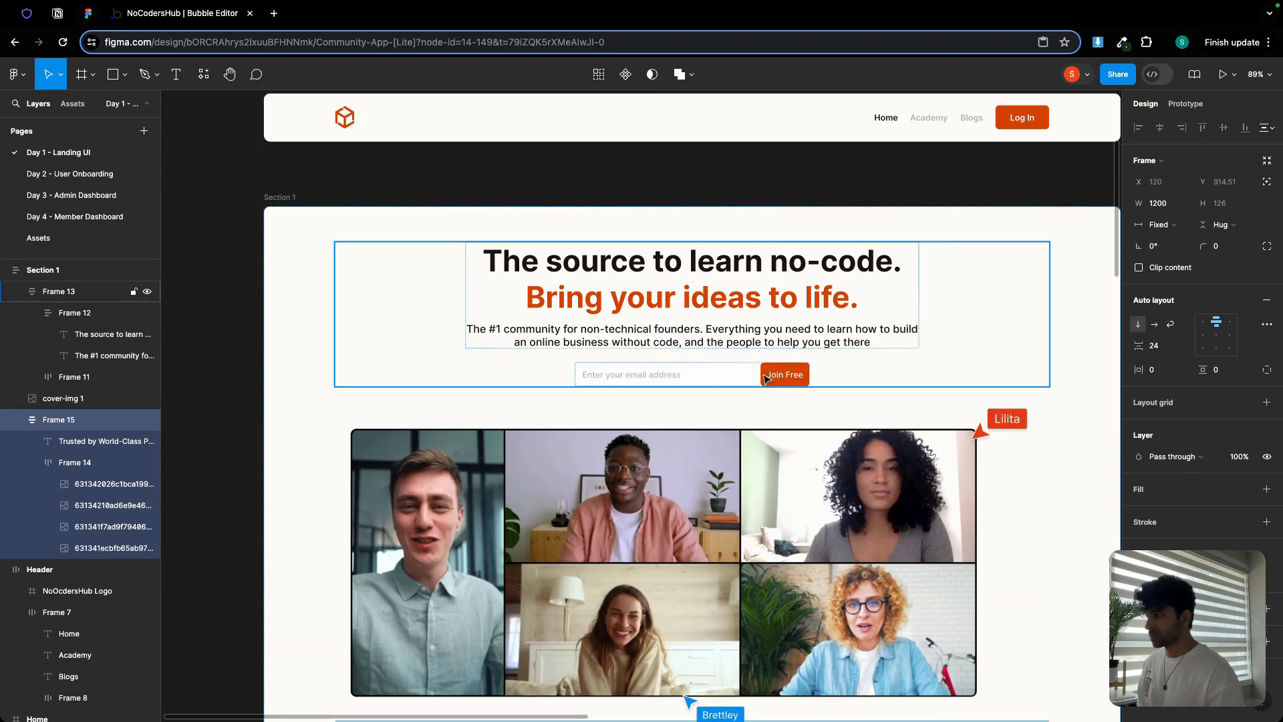
{"action": "left_click", "coordinate": [691, 301]}
{"action": "left_click", "coordinate": [688, 298]}
{"action": "left_click", "coordinate": [684, 294]}
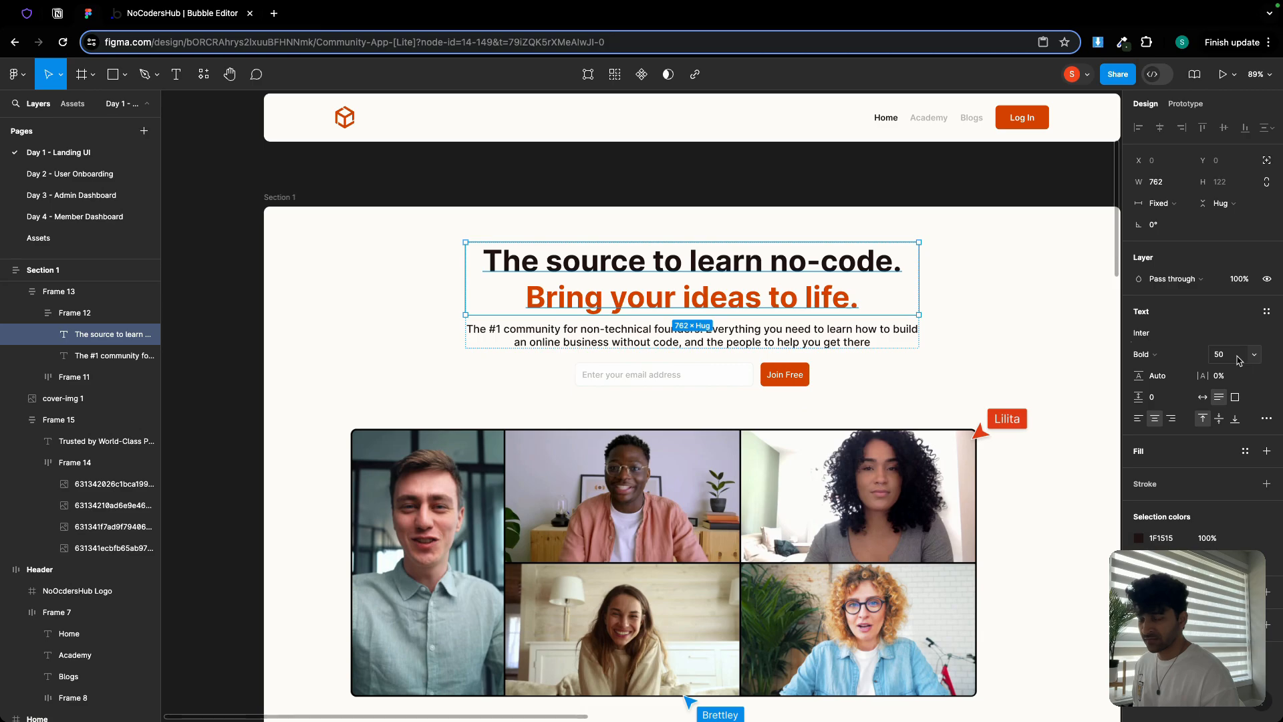
{"action": "left_click", "coordinate": [730, 333]}
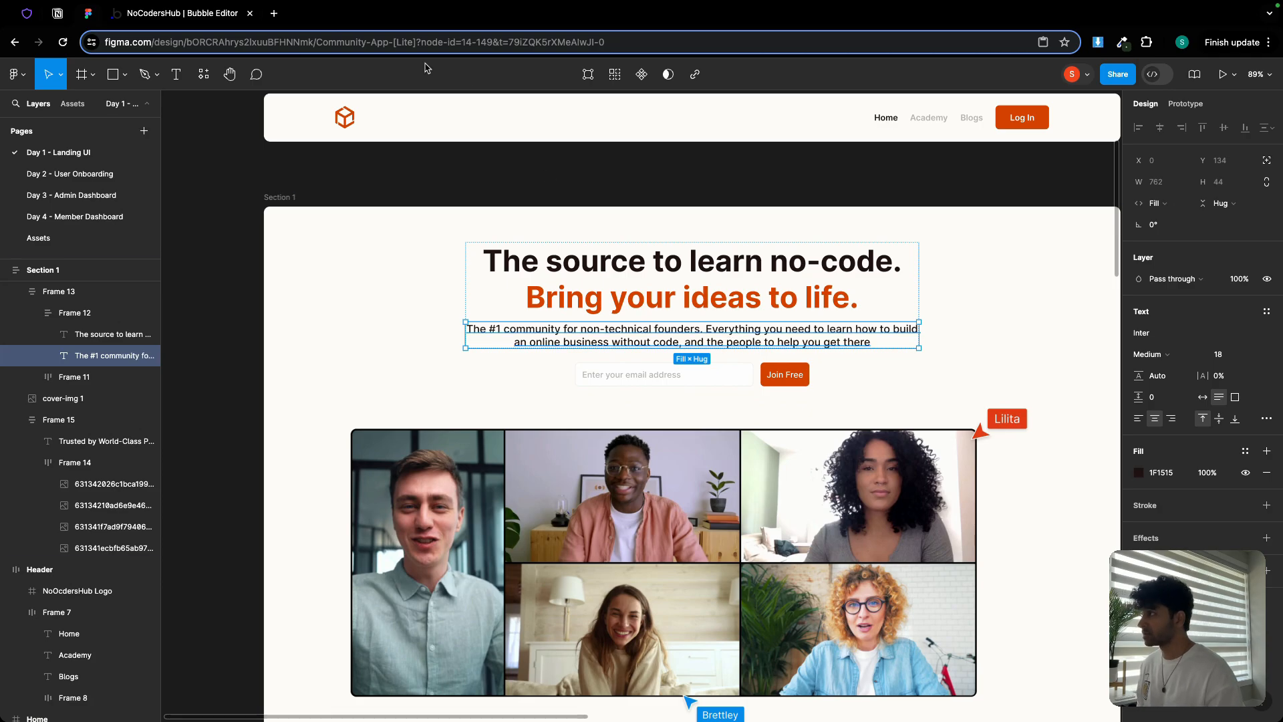
{"action": "left_click", "coordinate": [183, 13]}
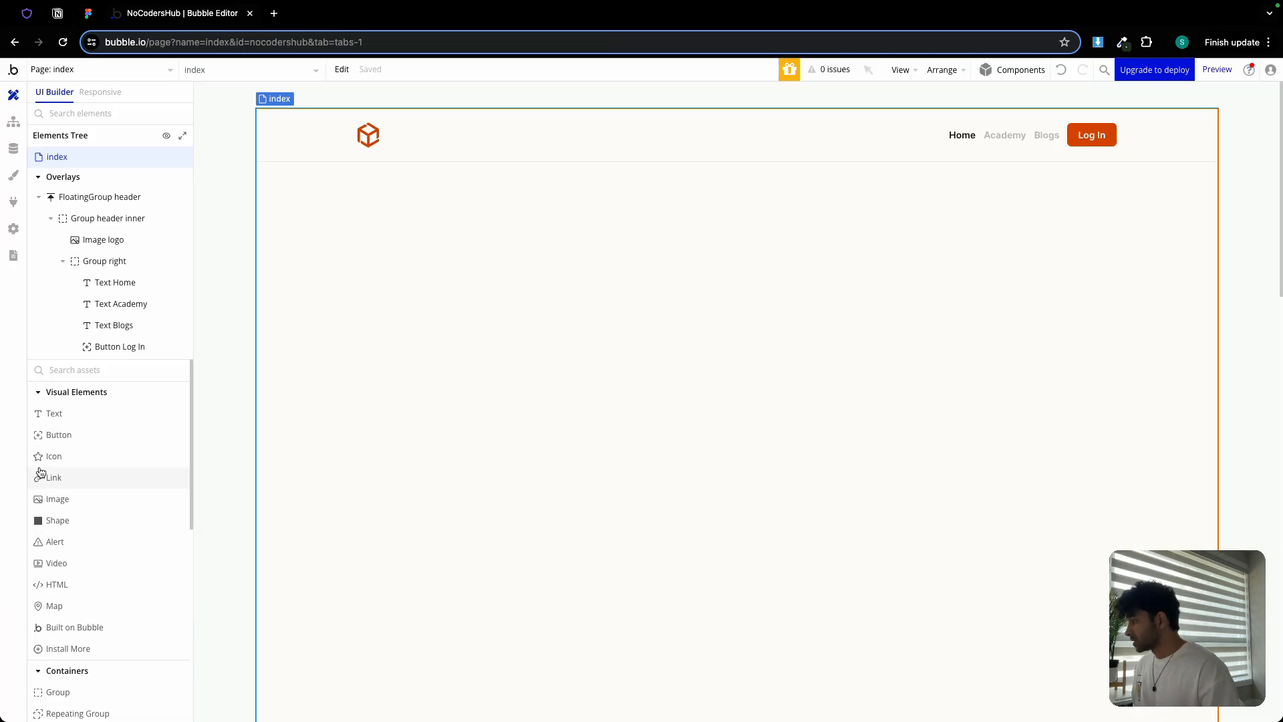
Draw a new group on the index page and name it 'Group Section 1'
{"action": "scroll", "coordinate": [80, 582], "scroll_direction": "down", "scroll_amount": 2}
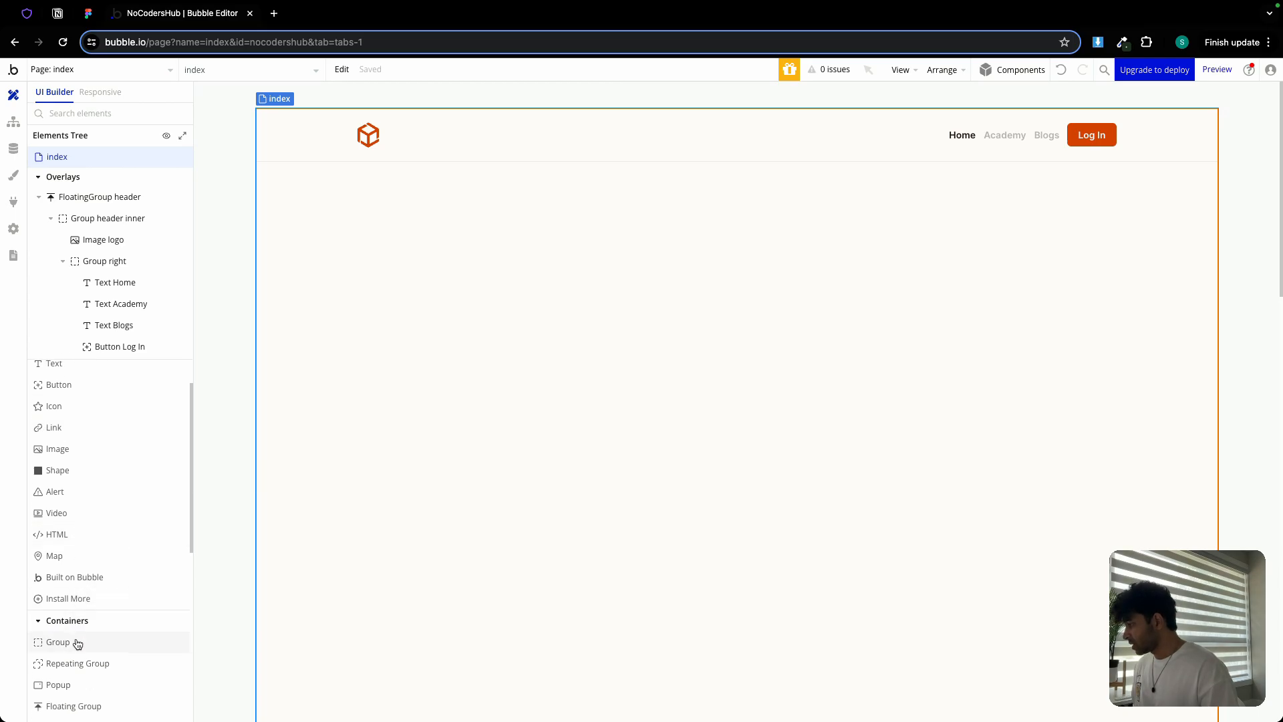
{"action": "left_click", "coordinate": [75, 642]}
{"action": "left_click_drag", "start_coordinate": [283, 190], "coordinate": [670, 501]}
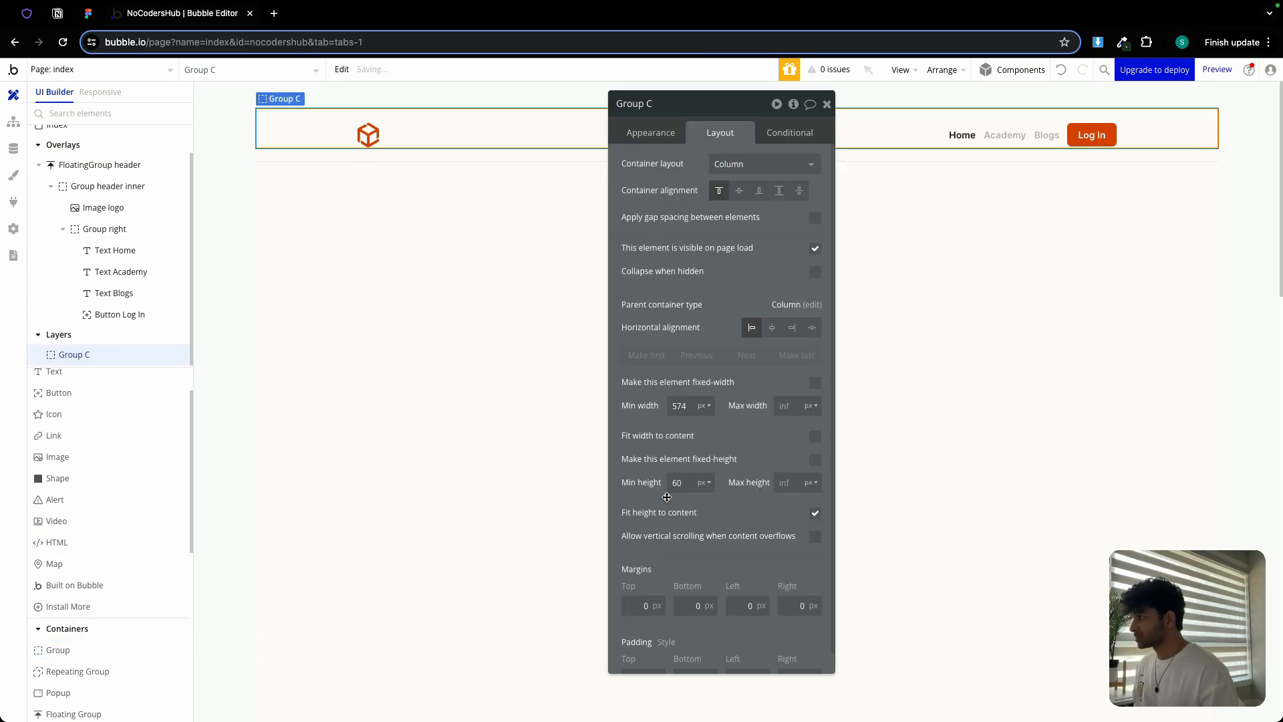
{"action": "left_click", "coordinate": [687, 112]}
{"action": "key", "text": "BackSpace"}
{"action": "type", "text": "Section 1"}
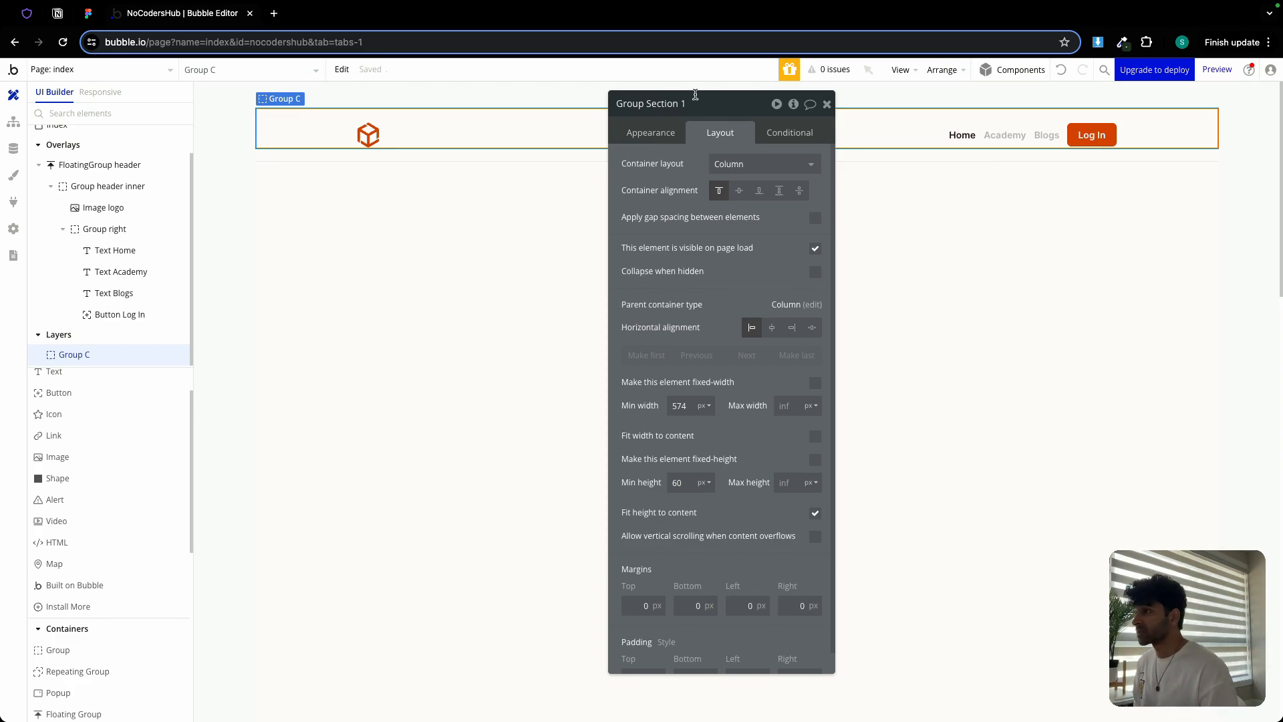
{"action": "left_click", "coordinate": [675, 172]}
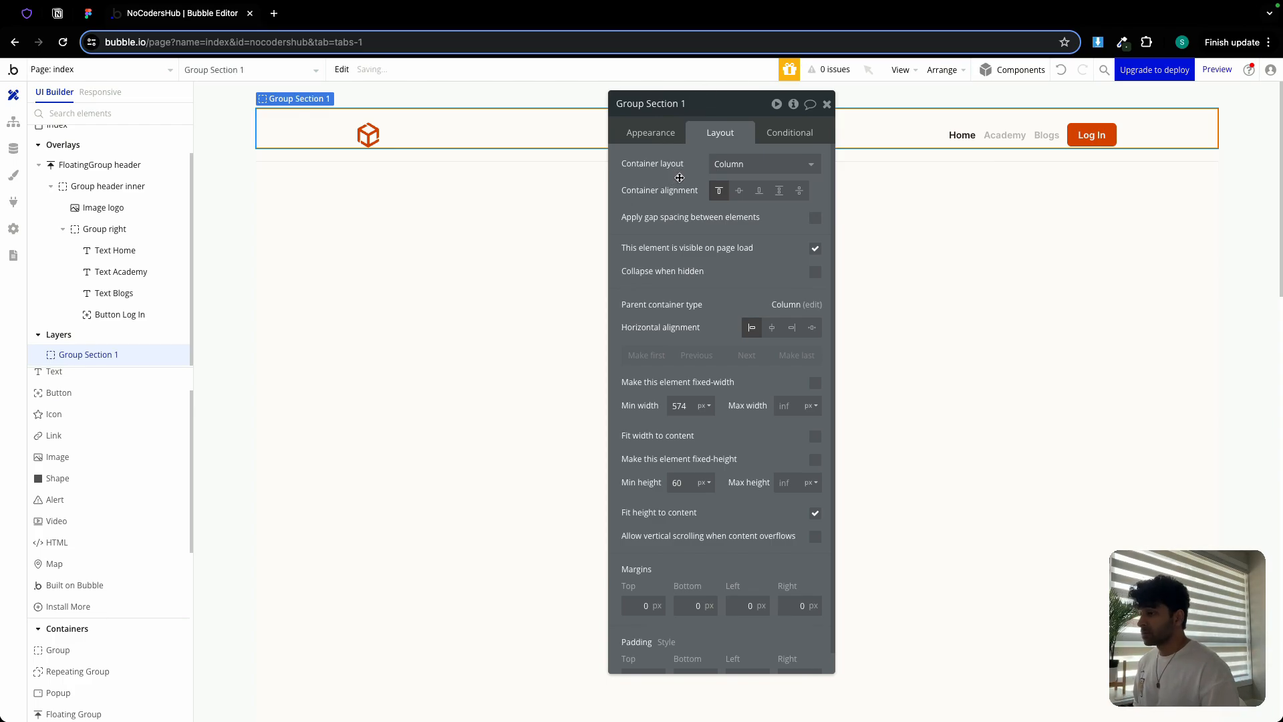
Give Group Section 1 700 px min height, 80 px top margin, 1200 px max width, centred horizontally
{"action": "double_click", "coordinate": [690, 409]}
{"action": "type", "text": "0"}
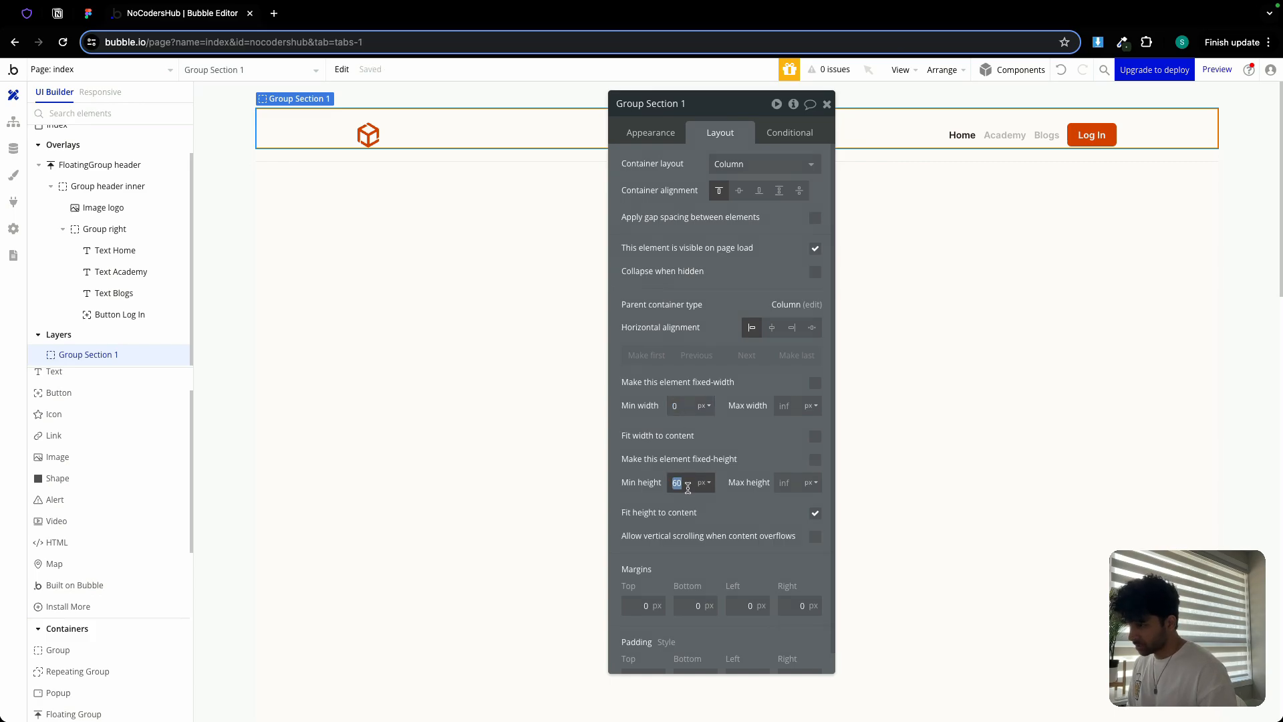
{"action": "type", "text": "500"}
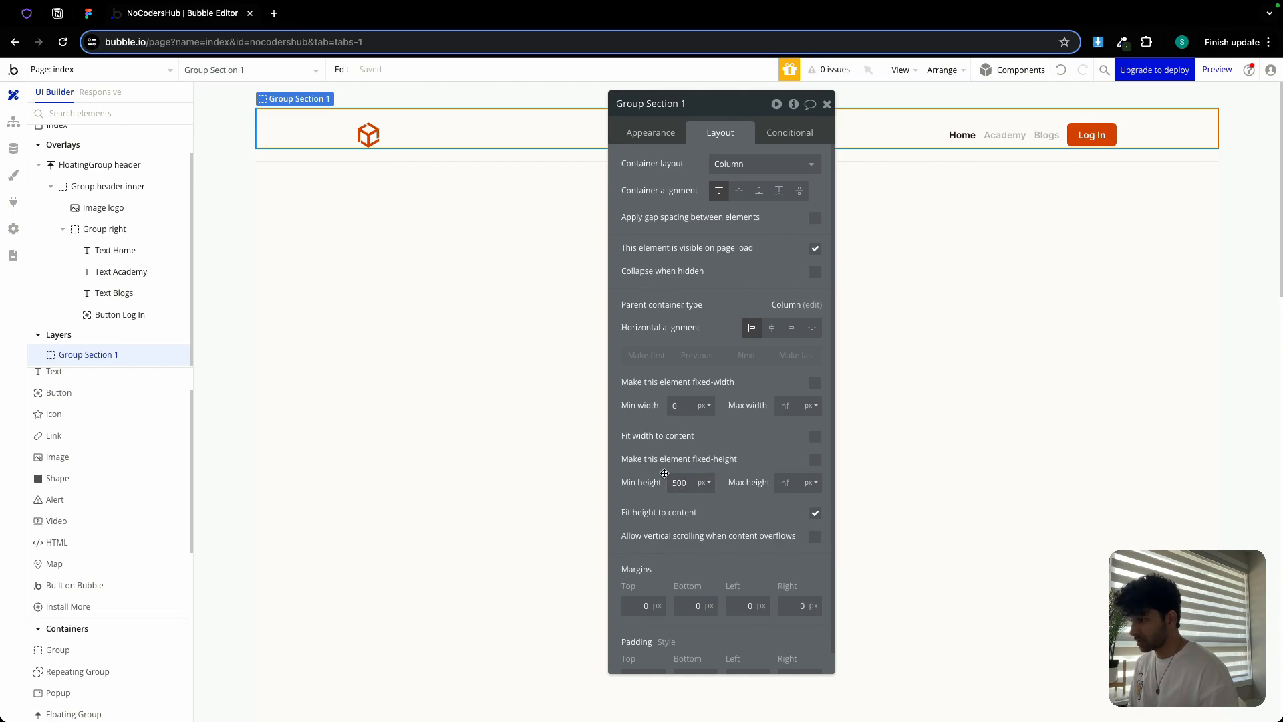
{"action": "double_click", "coordinate": [673, 484]}
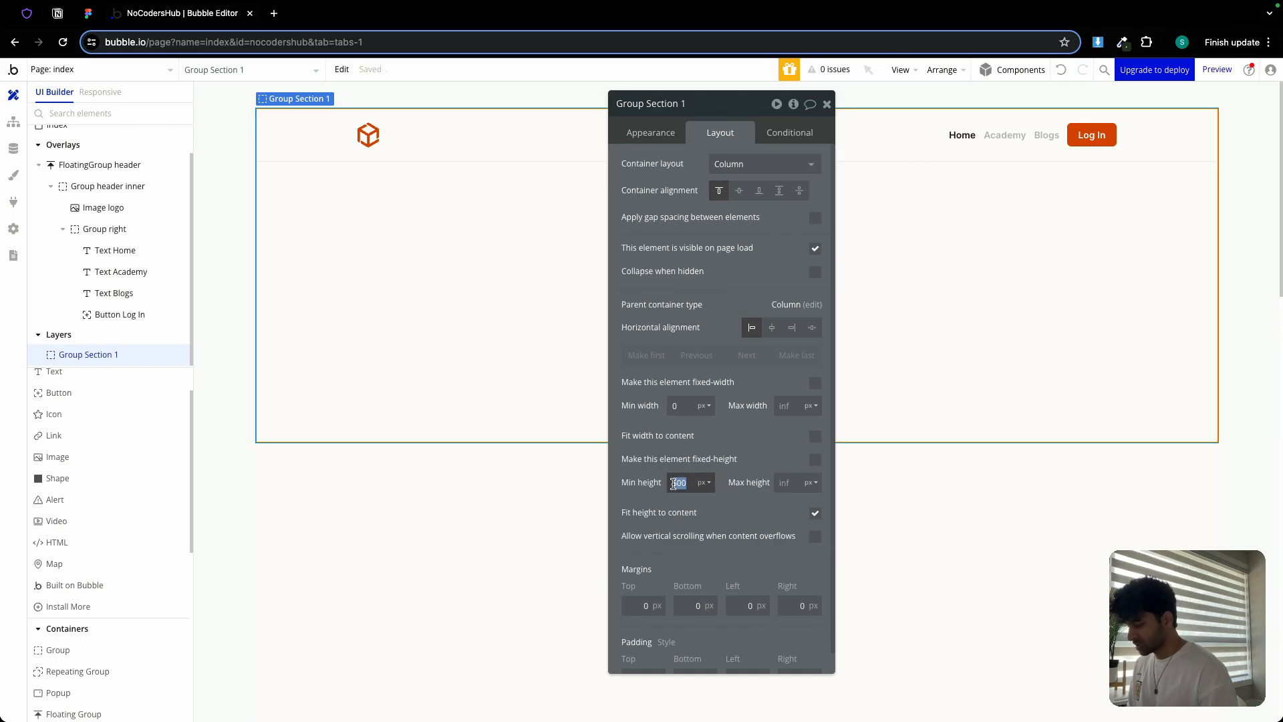
{"action": "type", "text": "700"}
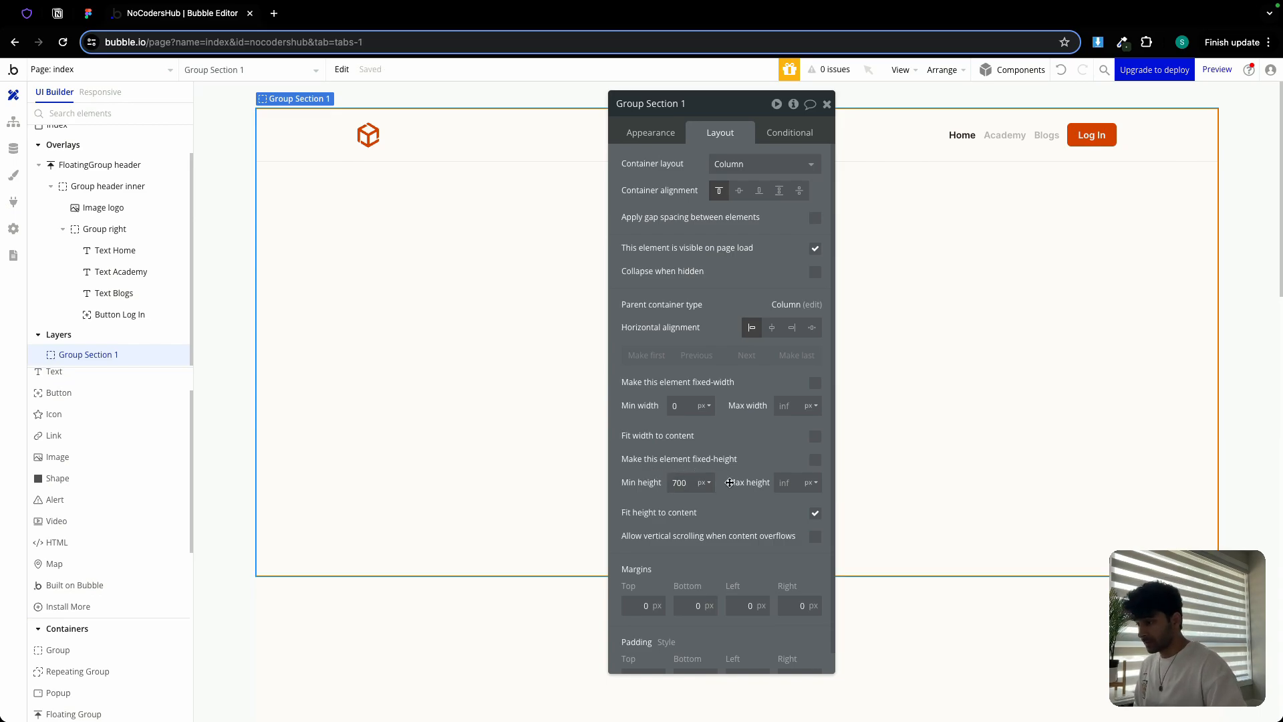
{"action": "scroll", "coordinate": [729, 482], "scroll_direction": "down", "scroll_amount": 1}
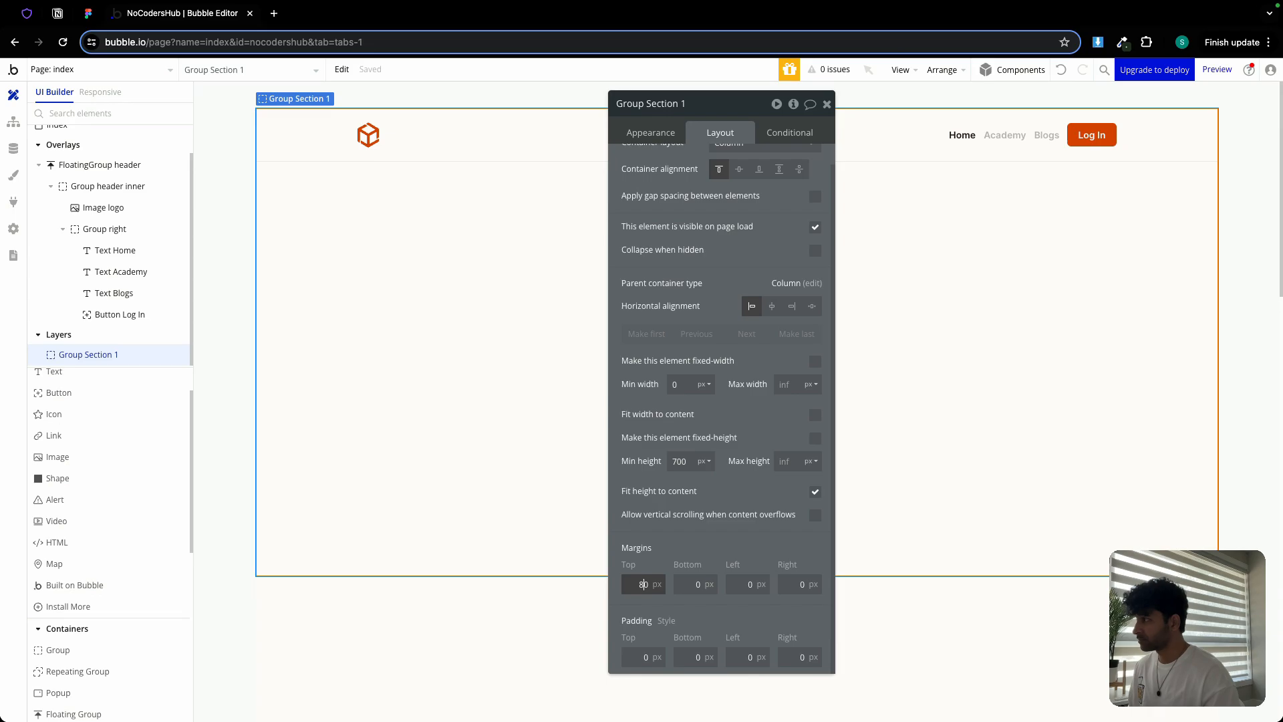
{"action": "key", "text": "Return"}
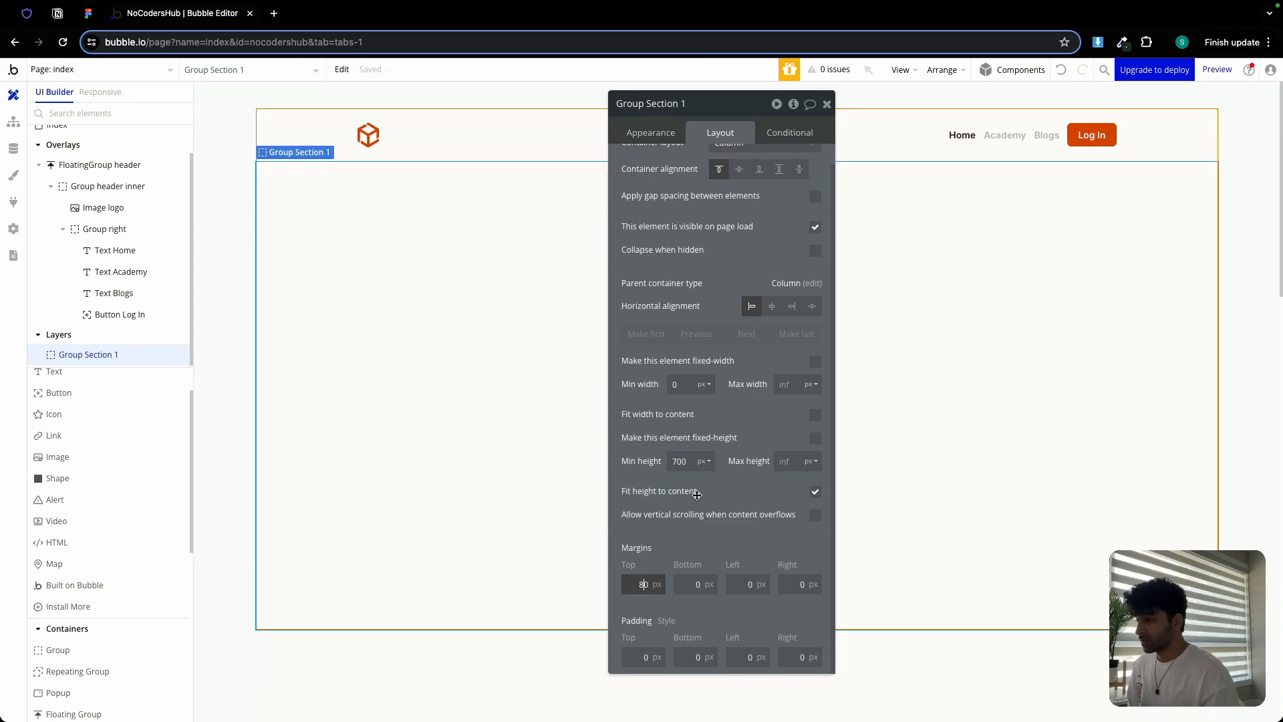
{"action": "left_click", "coordinate": [783, 386]}
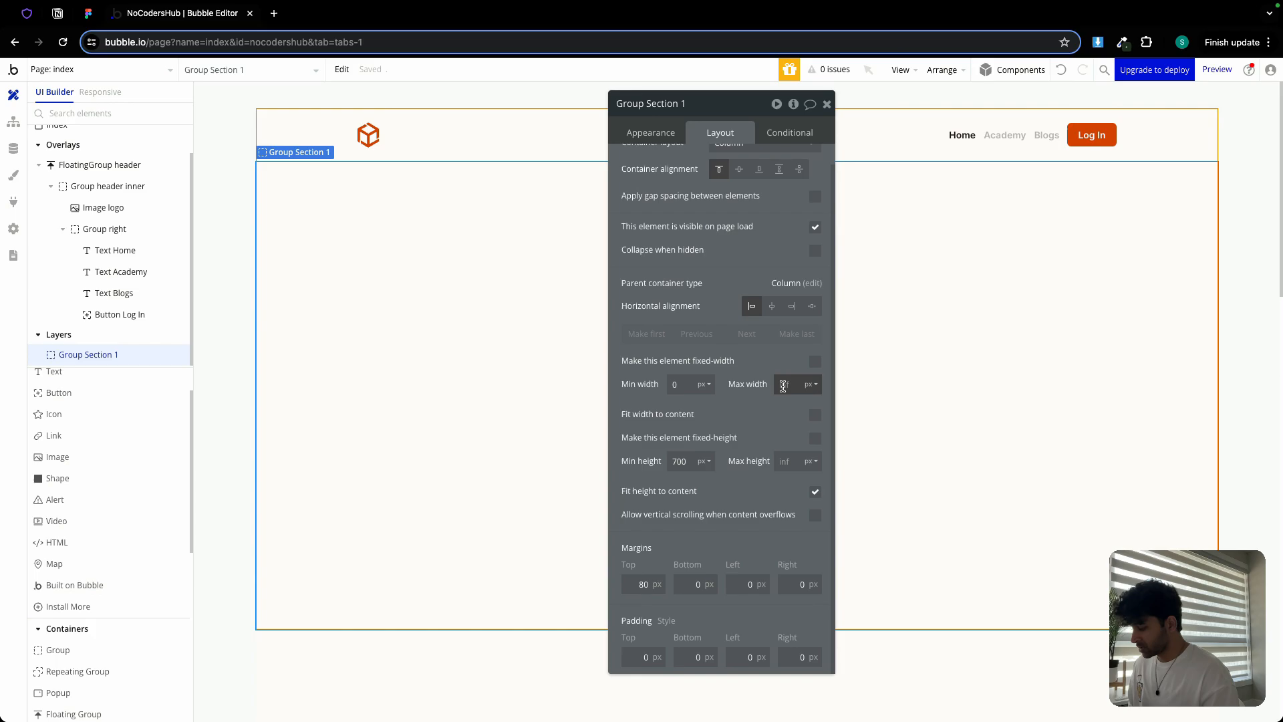
{"action": "type", "text": "1200"}
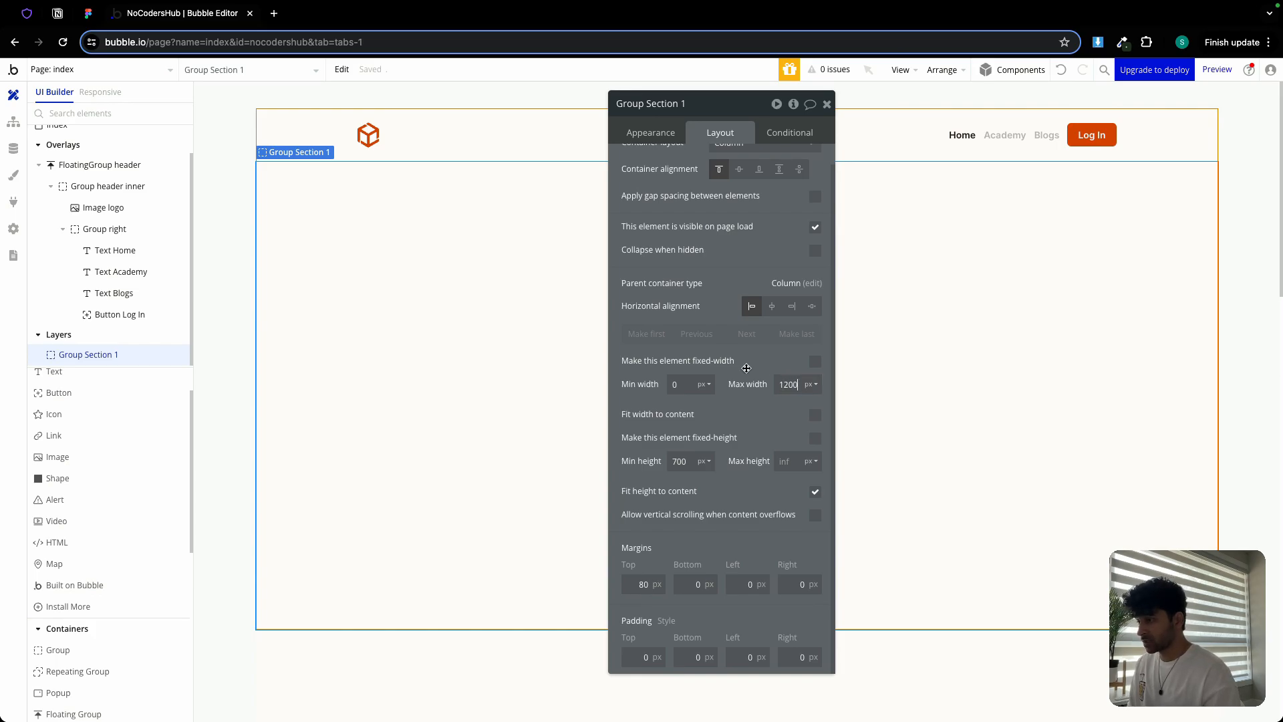
{"action": "left_click", "coordinate": [771, 314]}
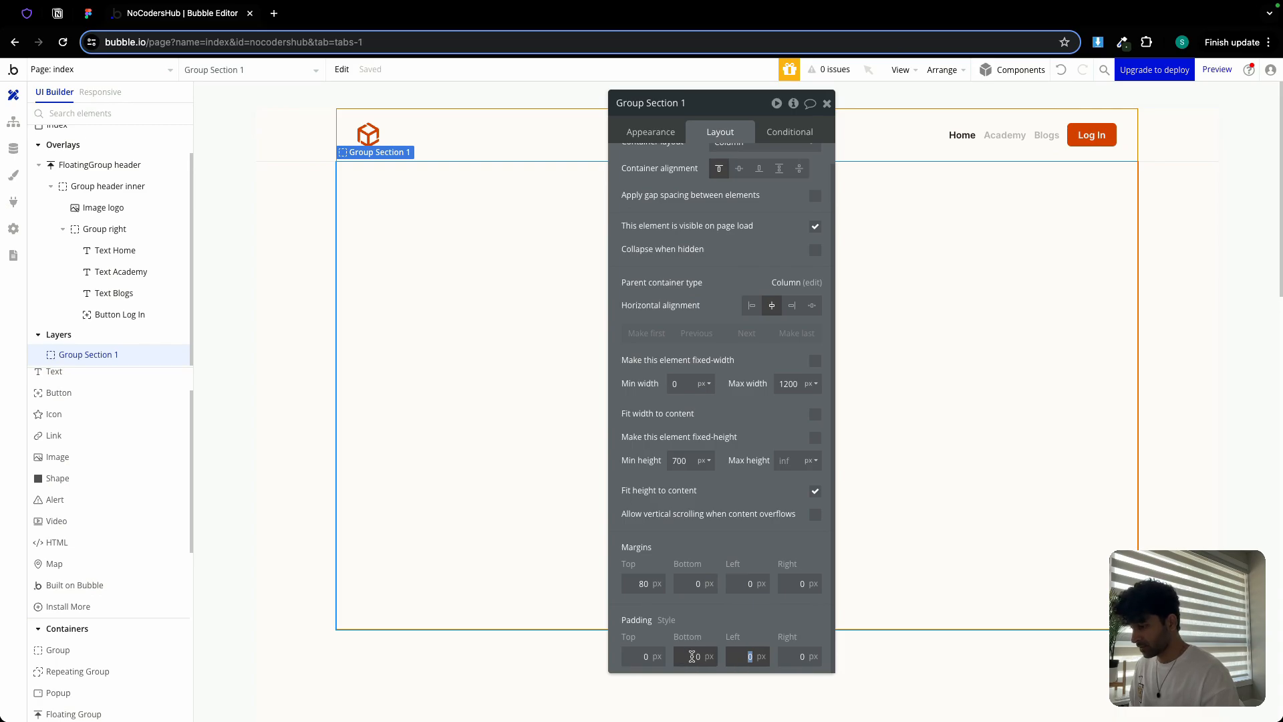
Set Group Section 1's left and right padding to 32
{"action": "type", "text": "32"}
{"action": "key", "text": "Tab"}
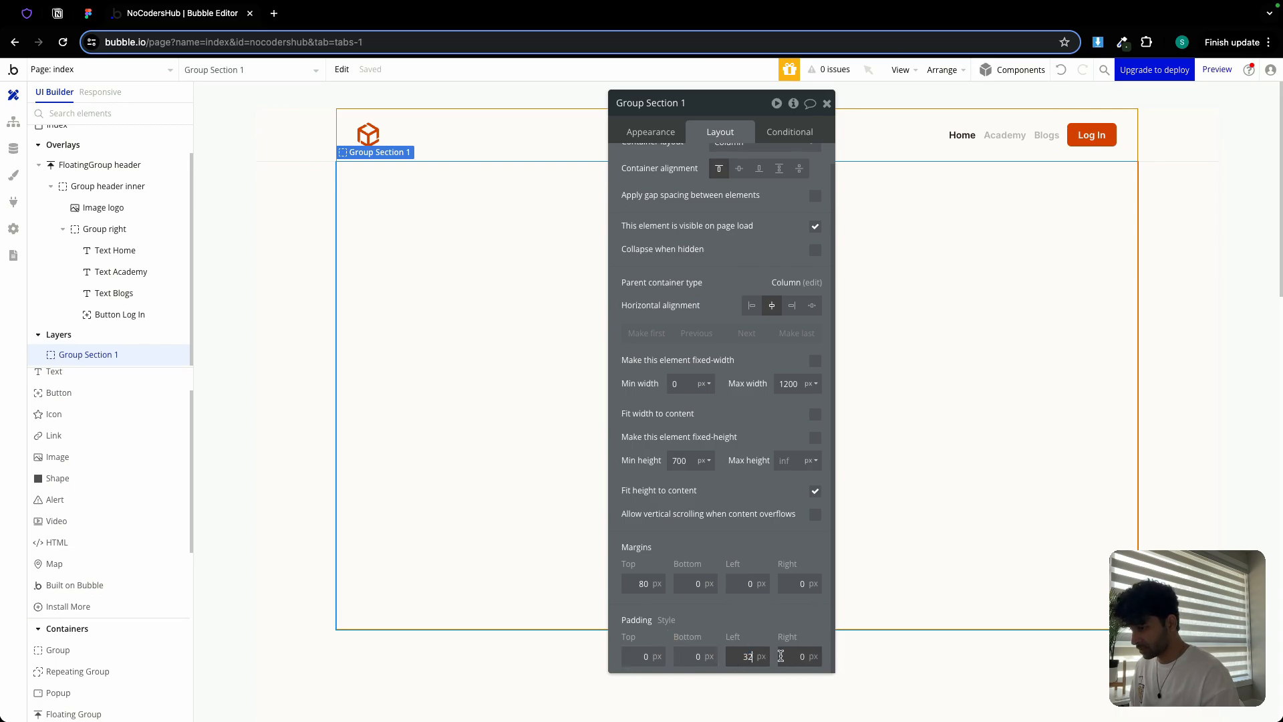
{"action": "type", "text": "32"}
{"action": "left_click", "coordinate": [634, 656]}
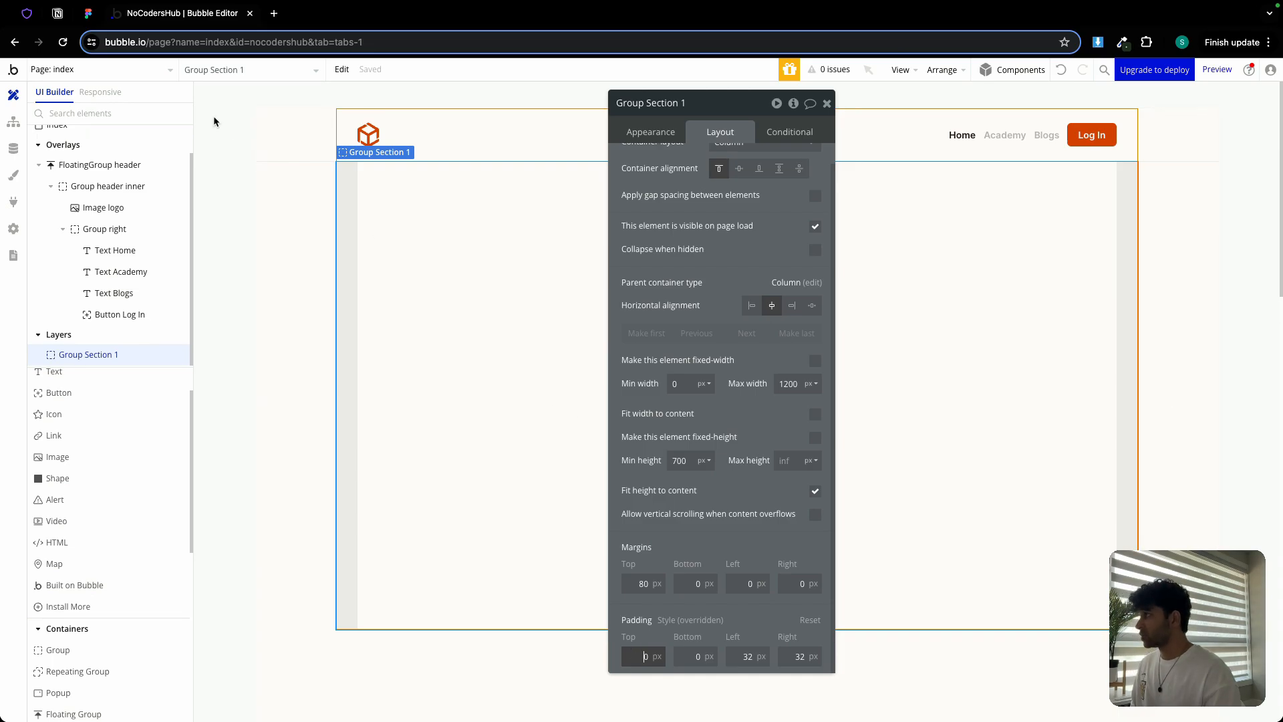
Check the Section 1 frame's padding in the Figma design
{"action": "left_click", "coordinate": [89, 15]}
{"action": "left_click", "coordinate": [438, 248]}
{"action": "left_click", "coordinate": [595, 231]}
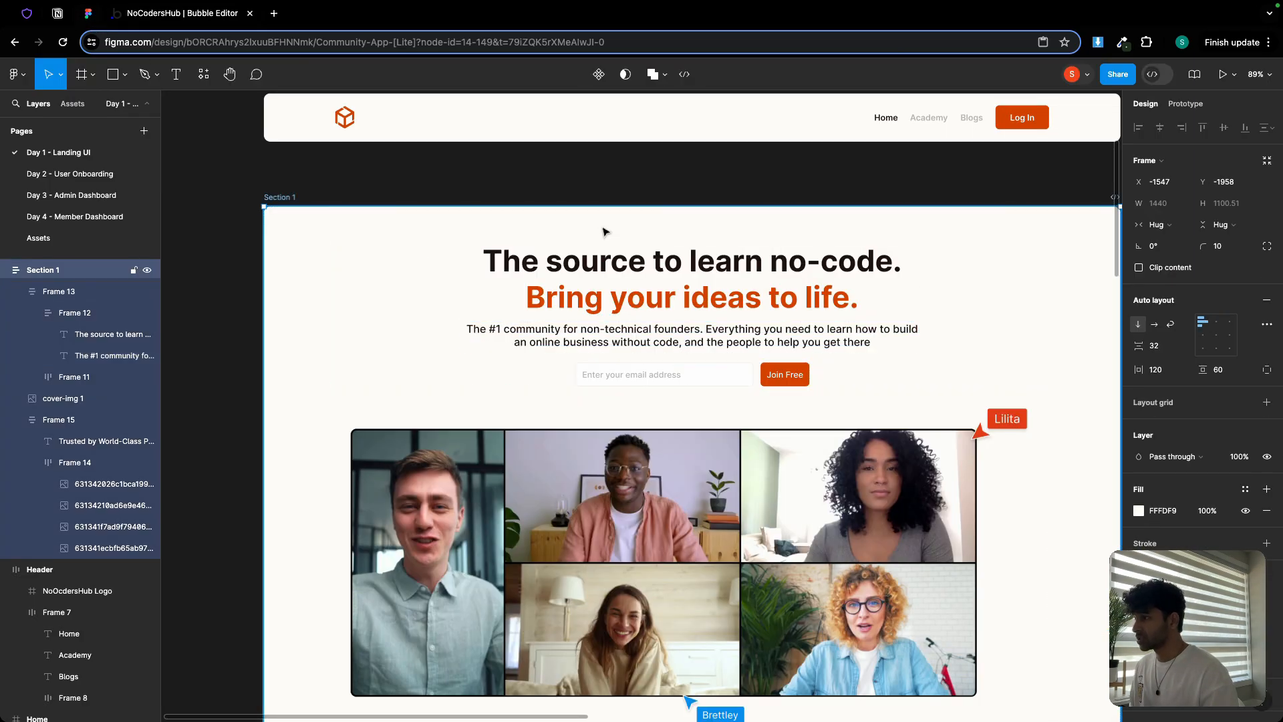
{"action": "left_click", "coordinate": [181, 13]}
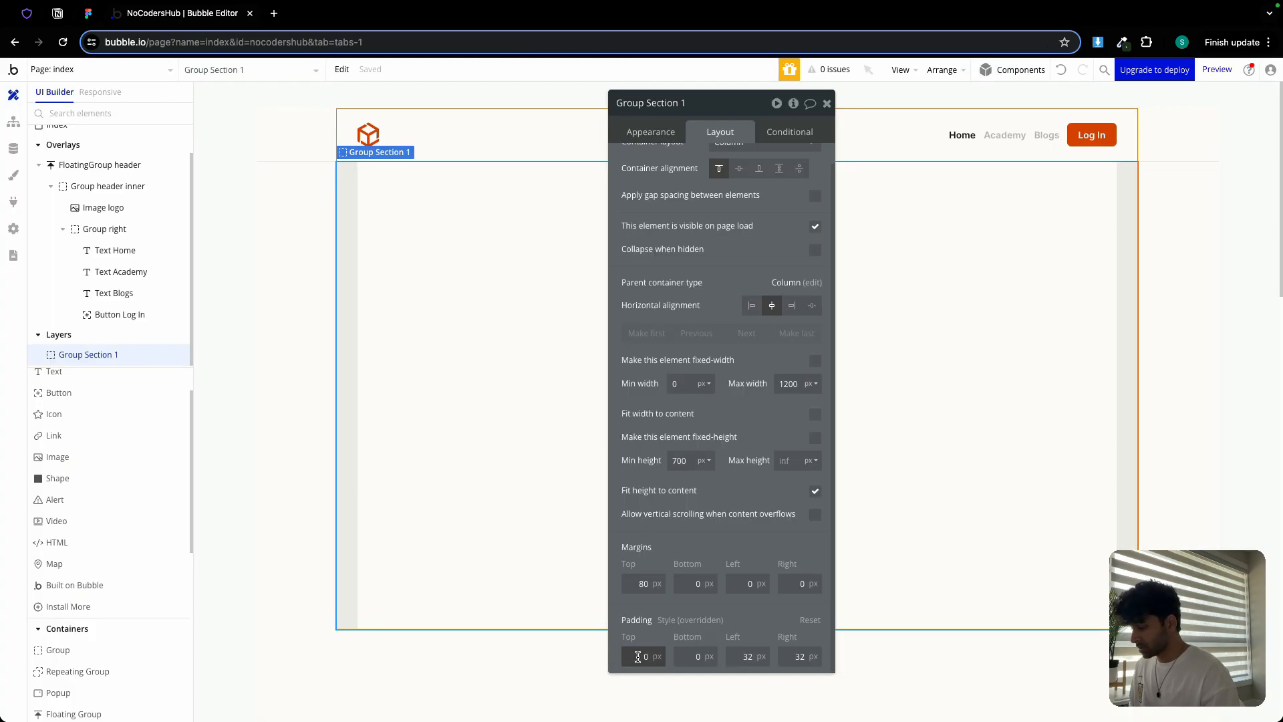
Set the top and bottom padding to 50 and close the section's property editor
{"action": "type", "text": "50"}
{"action": "left_click", "coordinate": [683, 662]}
{"action": "type", "text": "5"}
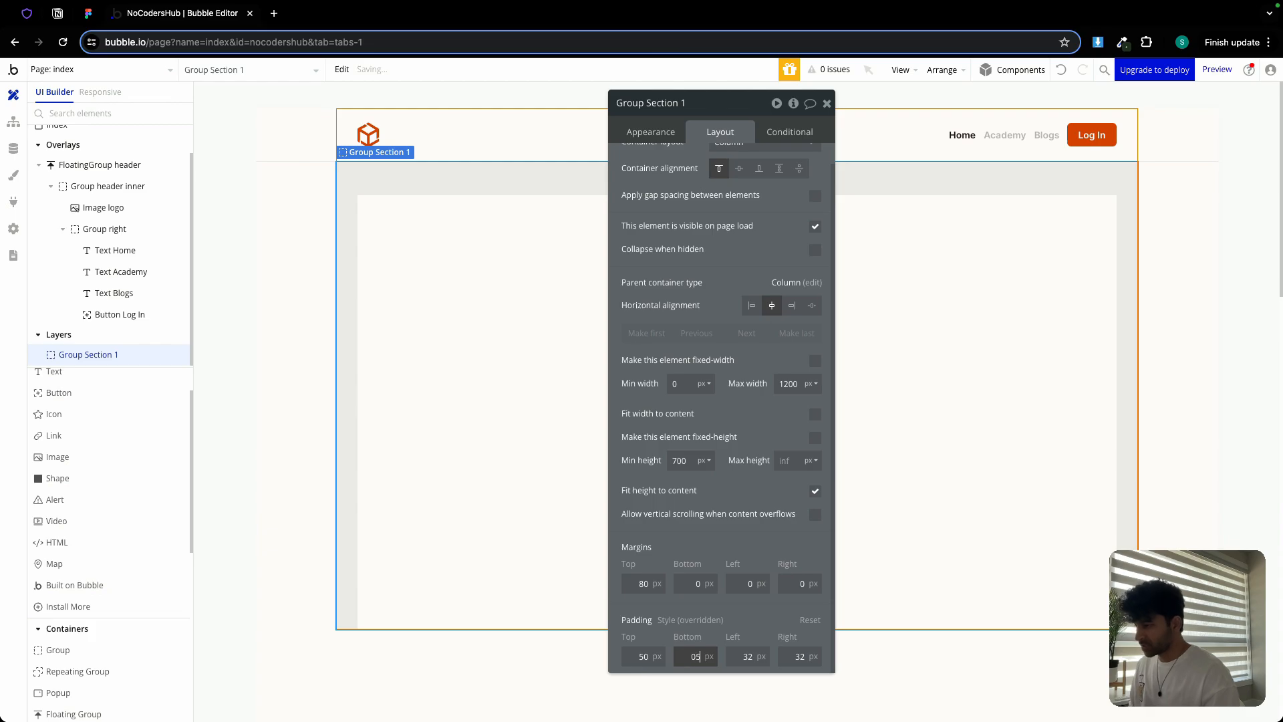
{"action": "left_click", "coordinate": [685, 657]}
{"action": "type", "text": "5"}
{"action": "double_click", "coordinate": [686, 657]}
{"action": "type", "text": "50"}
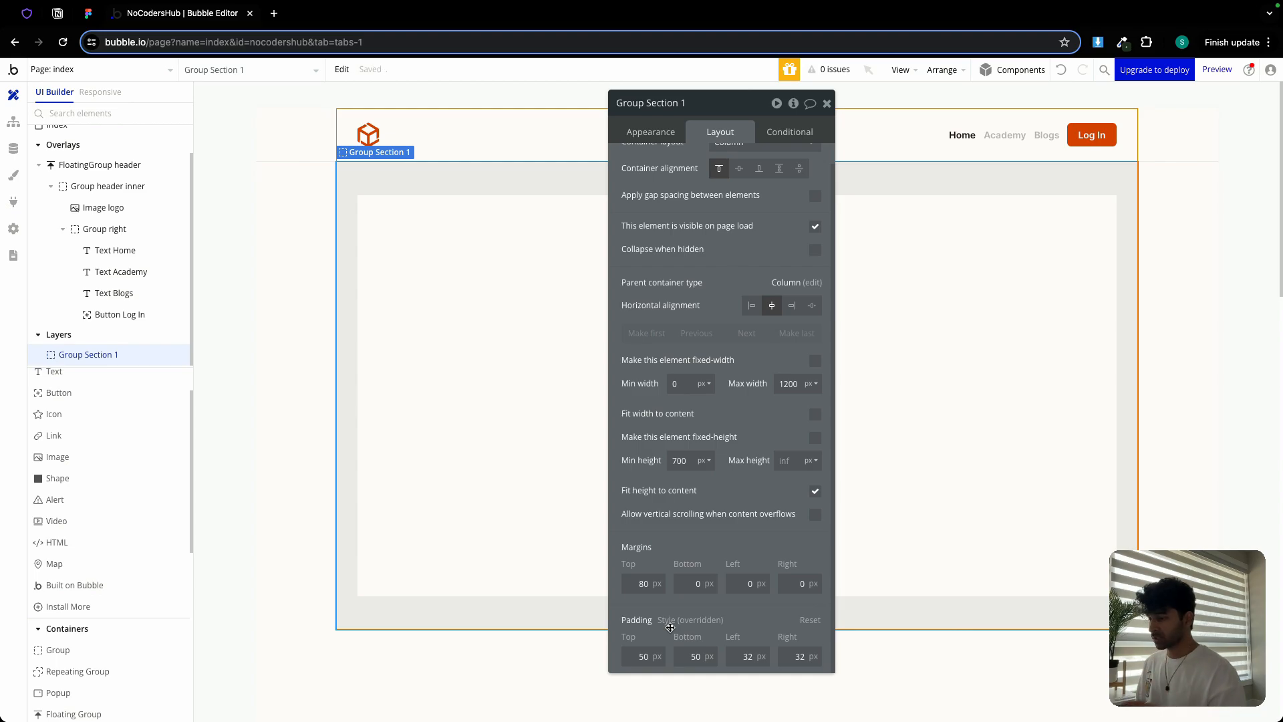
{"action": "left_click", "coordinate": [827, 102]}
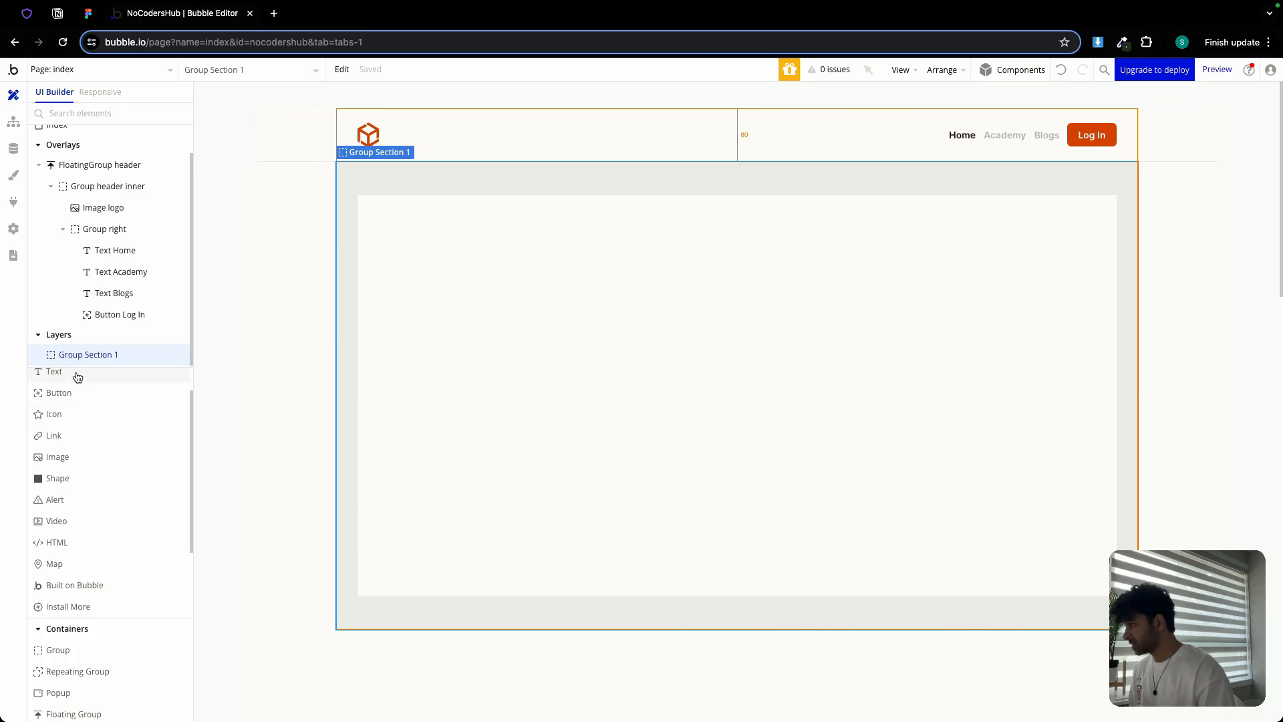
Add a text element to Group Section 1 and paste the headline copied from Figma
{"action": "left_click_drag", "start_coordinate": [75, 371], "coordinate": [596, 330]}
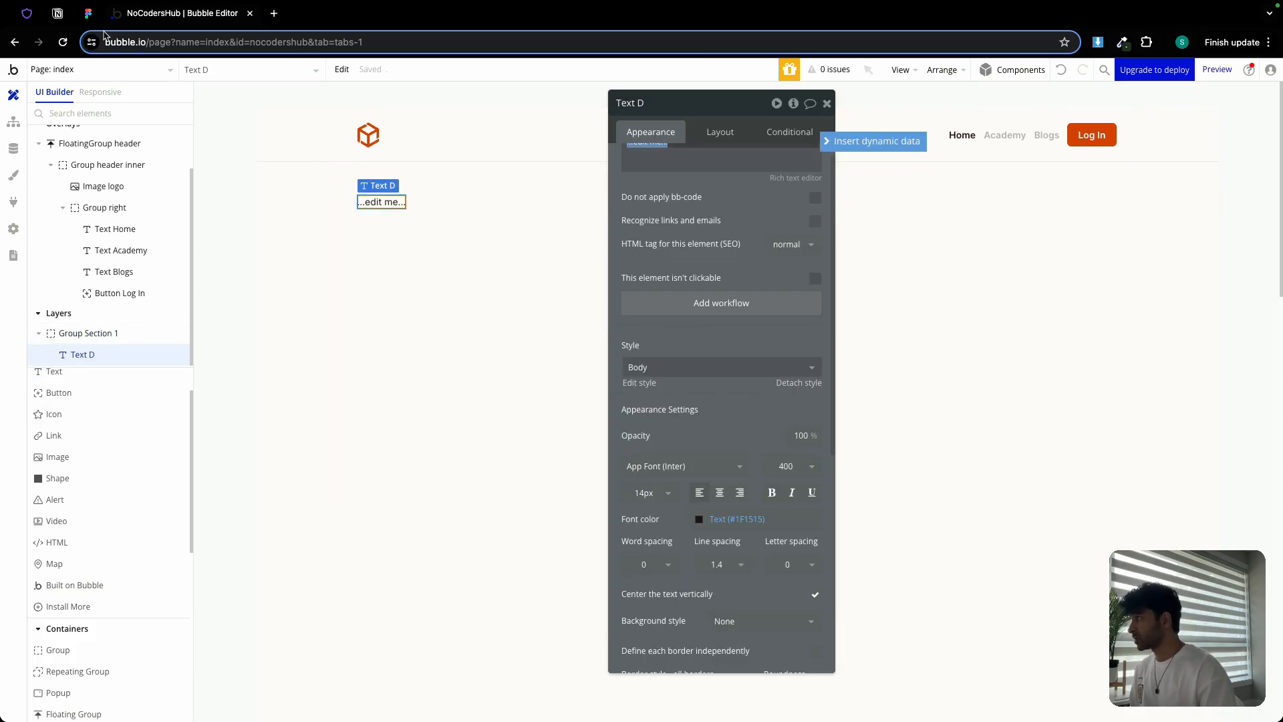
{"action": "left_click", "coordinate": [90, 16]}
{"action": "double_click", "coordinate": [541, 262]}
{"action": "key", "text": "ctrl+c"}
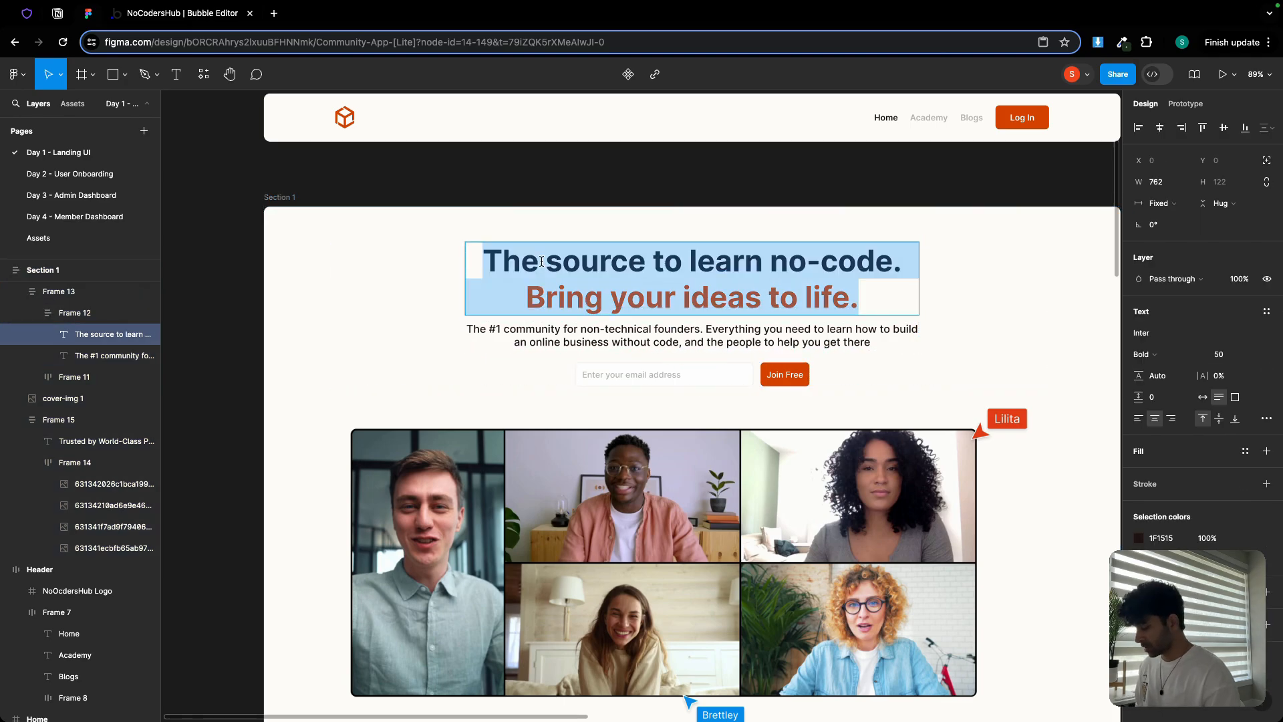
{"action": "left_click", "coordinate": [174, 18]}
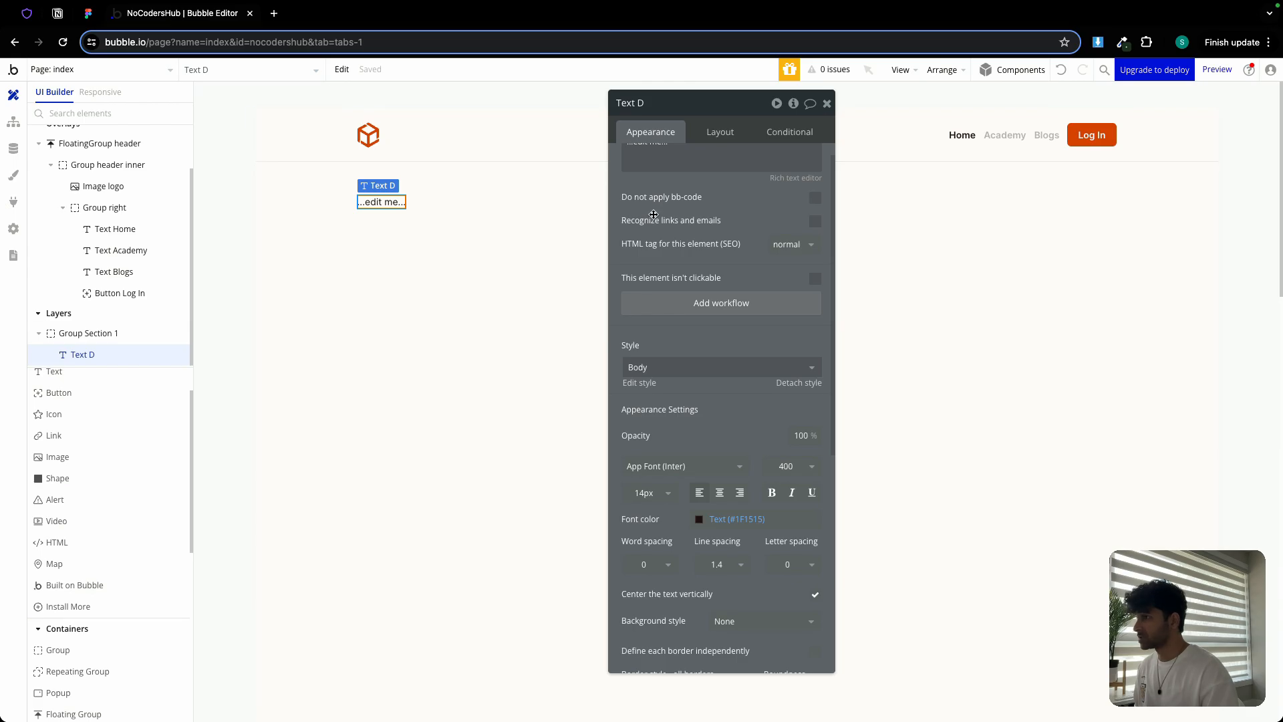
{"action": "left_click", "coordinate": [674, 163]}
{"action": "key", "text": "ctrl+v"}
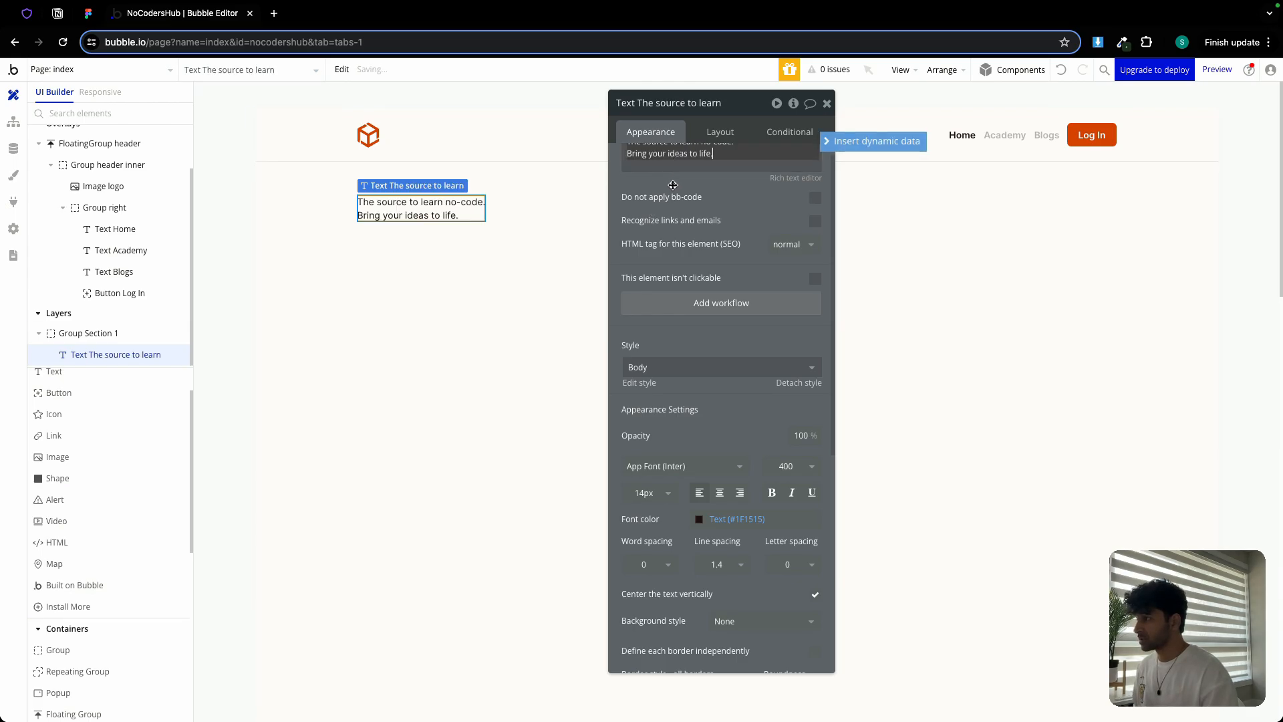
Centre the headline, stretch it full width, and set 50 px font at weight 700
{"action": "left_click", "coordinate": [720, 492]}
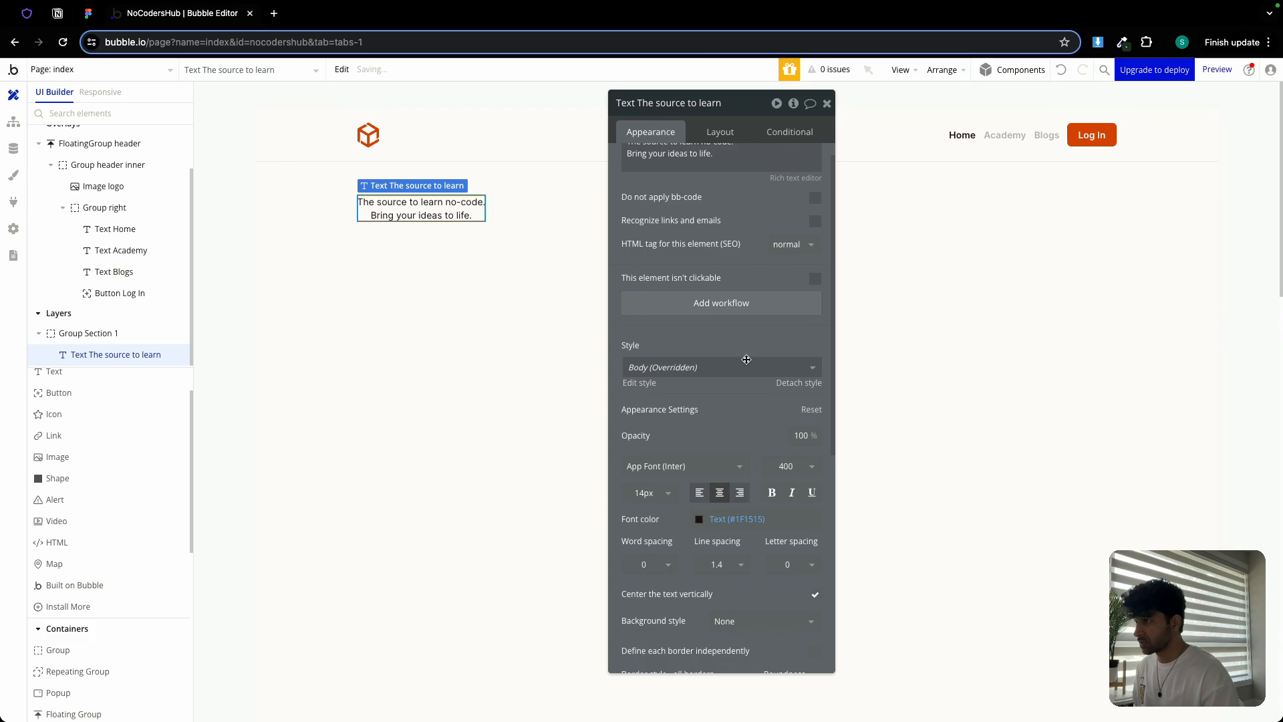
{"action": "left_click", "coordinate": [721, 132]}
{"action": "left_click", "coordinate": [815, 344]}
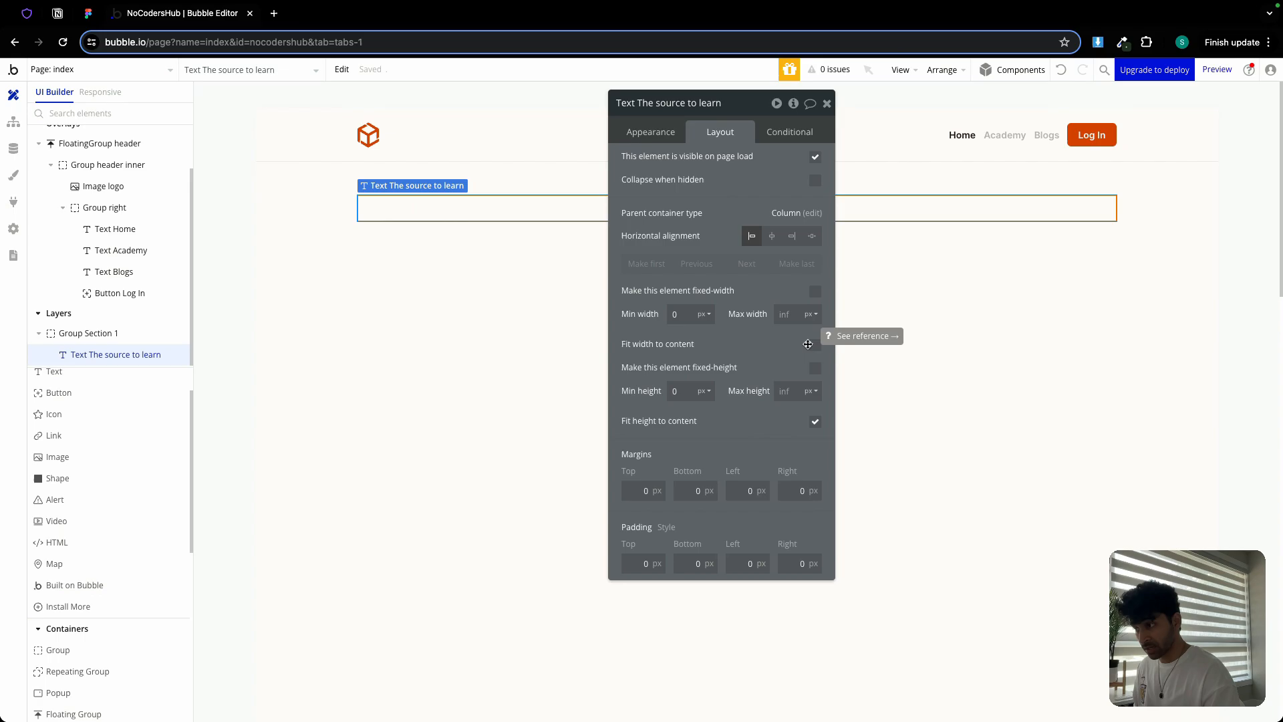
{"action": "left_click_drag", "start_coordinate": [739, 110], "coordinate": [1105, 134]}
{"action": "left_click", "coordinate": [1016, 155]}
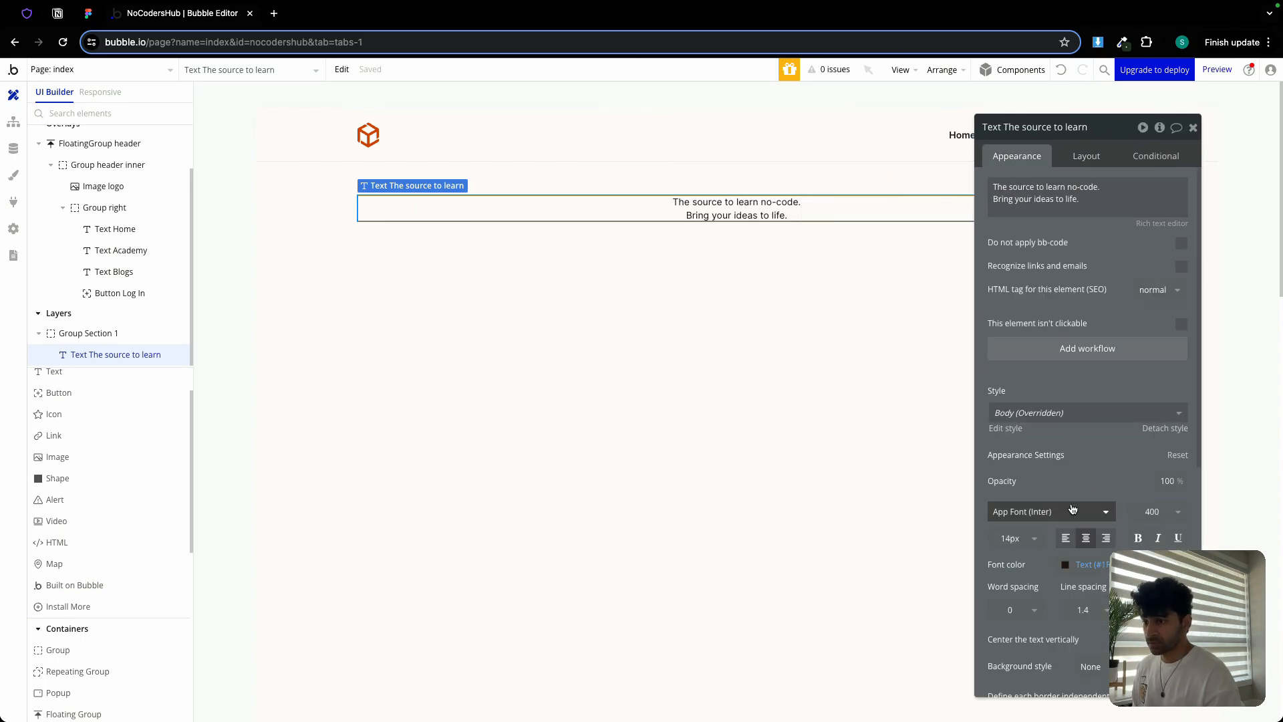
{"action": "left_click", "coordinate": [1012, 538]}
{"action": "double_click", "coordinate": [1004, 533]}
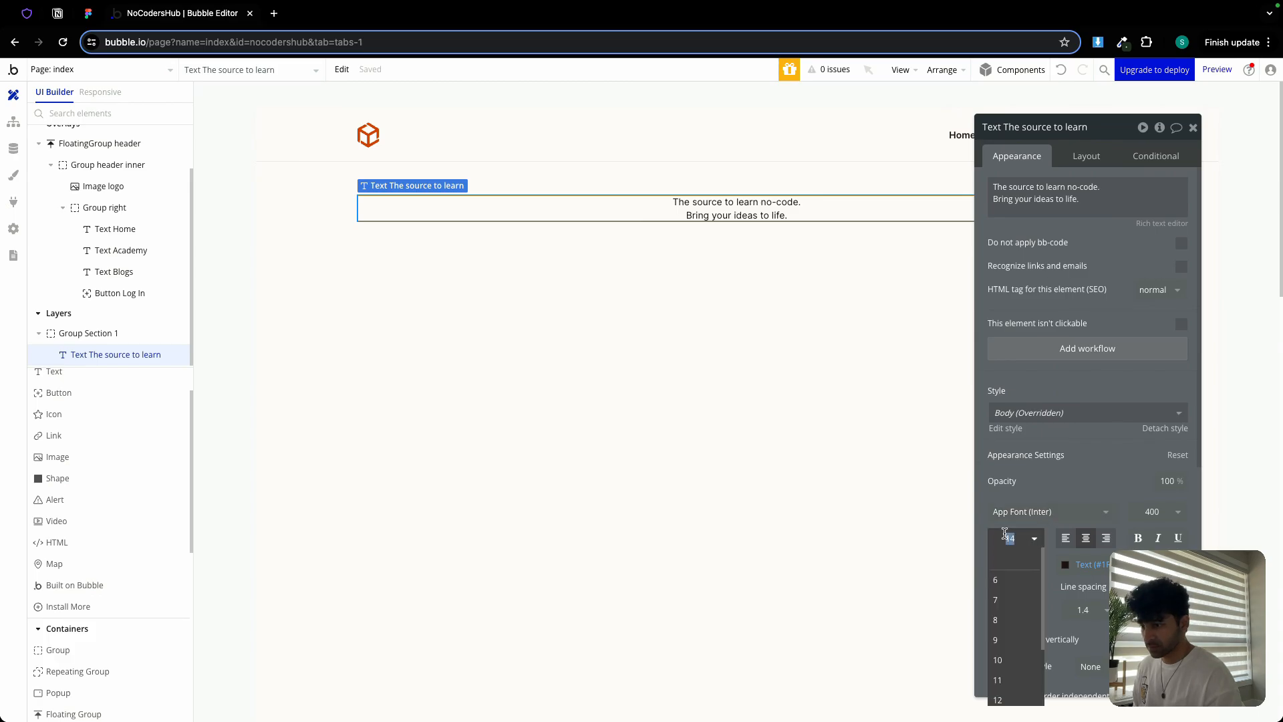
{"action": "type", "text": "50"}
{"action": "key", "text": "Tab"}
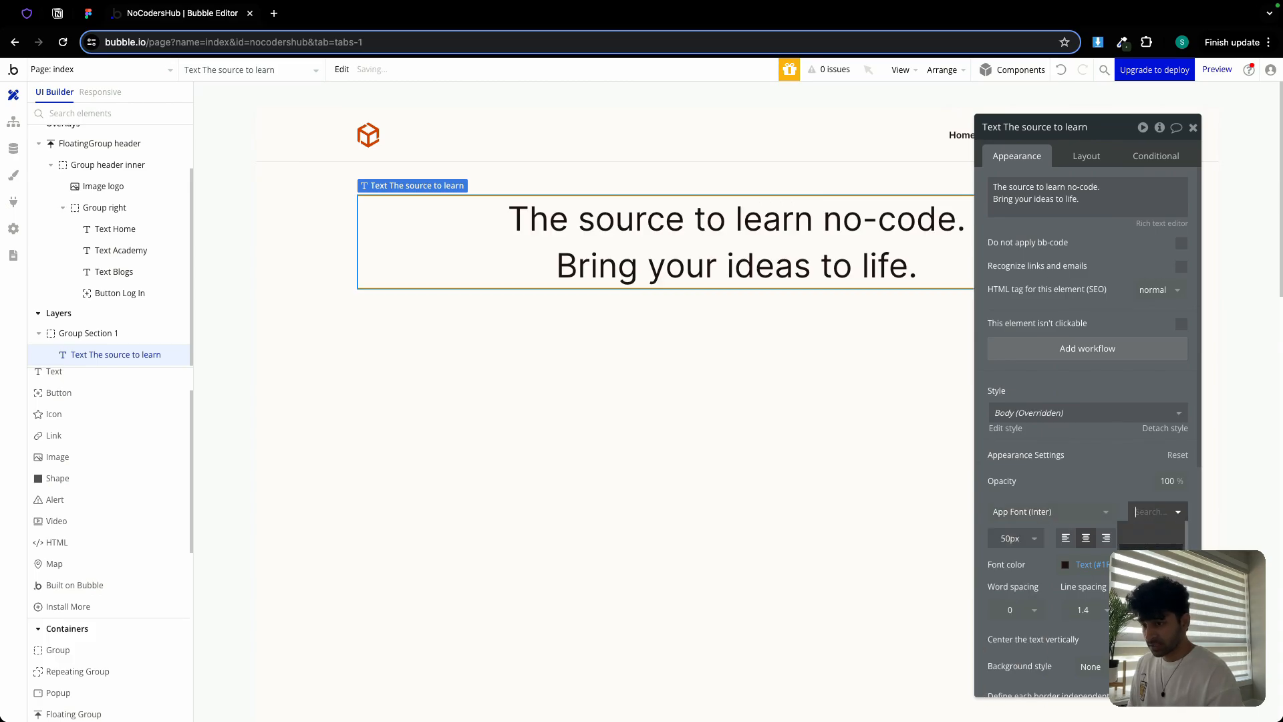
{"action": "left_click", "coordinate": [1150, 666]}
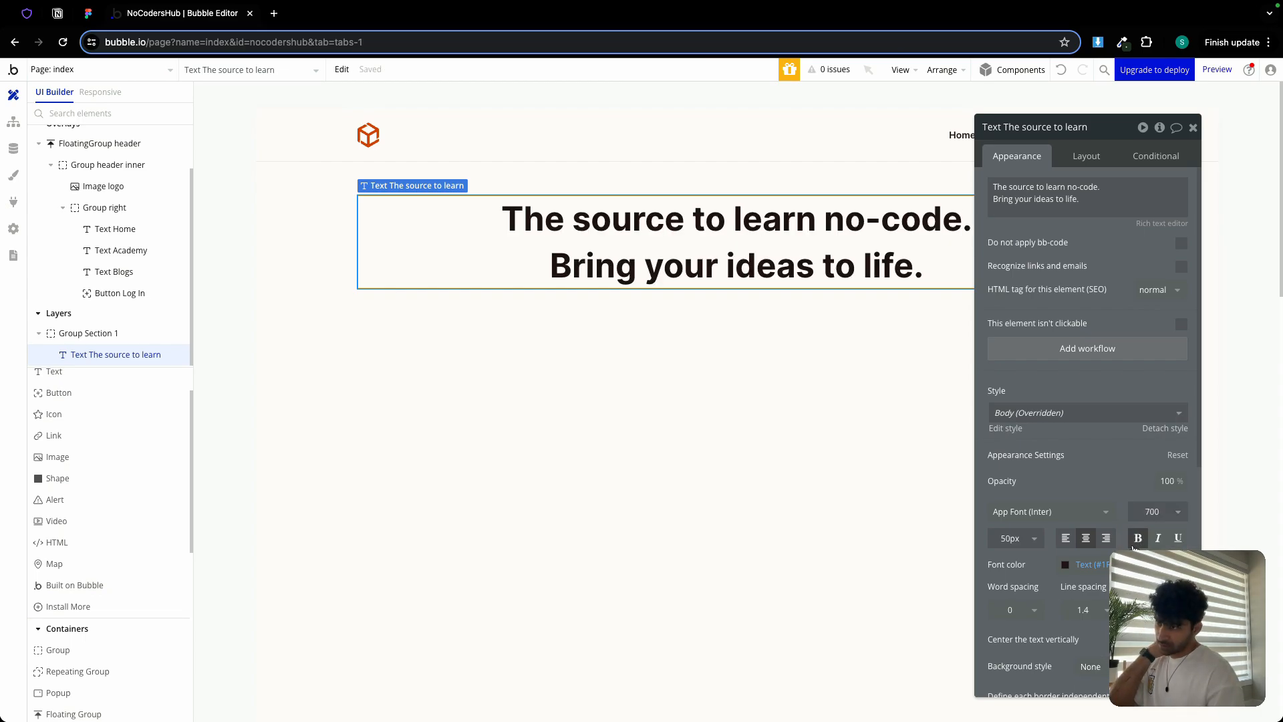
{"action": "left_click", "coordinate": [1193, 127]}
Duplicate the headline, keeping 'The source to learn no-code.' and 'Bring your ideas to life.' separately
{"action": "double_click", "coordinate": [900, 279]}
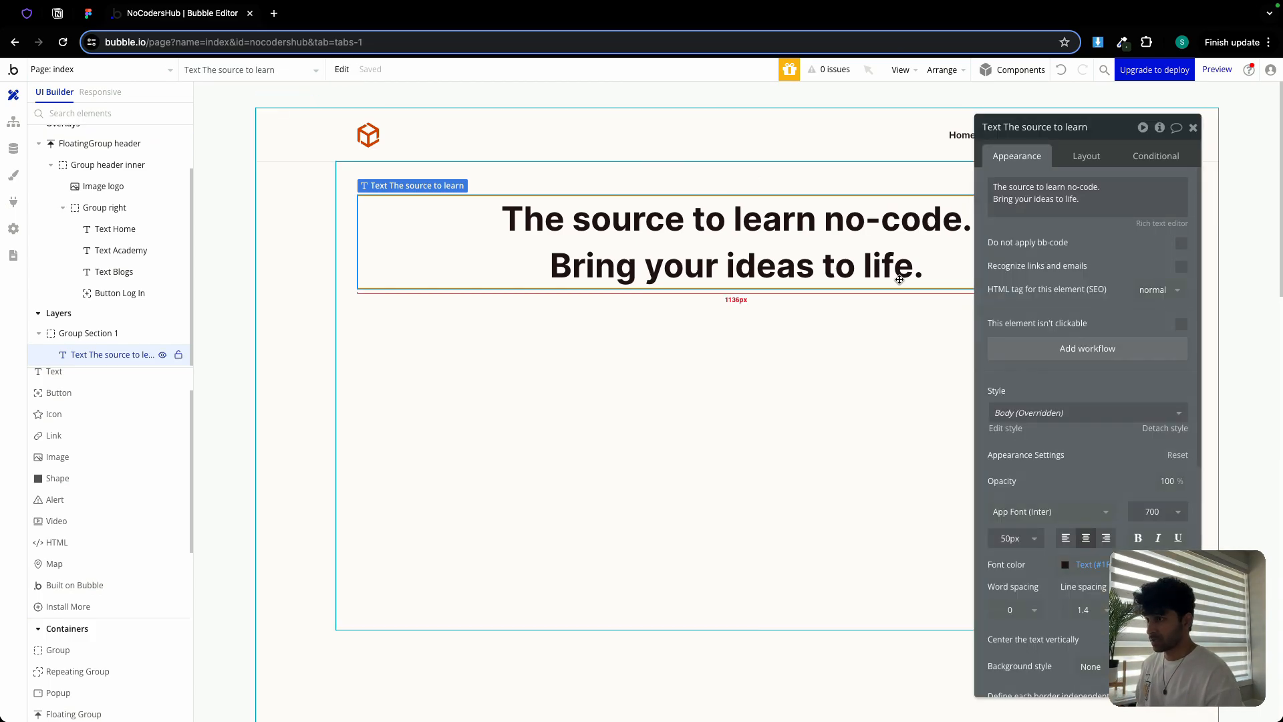
{"action": "key", "text": "ctrl+d"}
{"action": "left_click", "coordinate": [820, 265]}
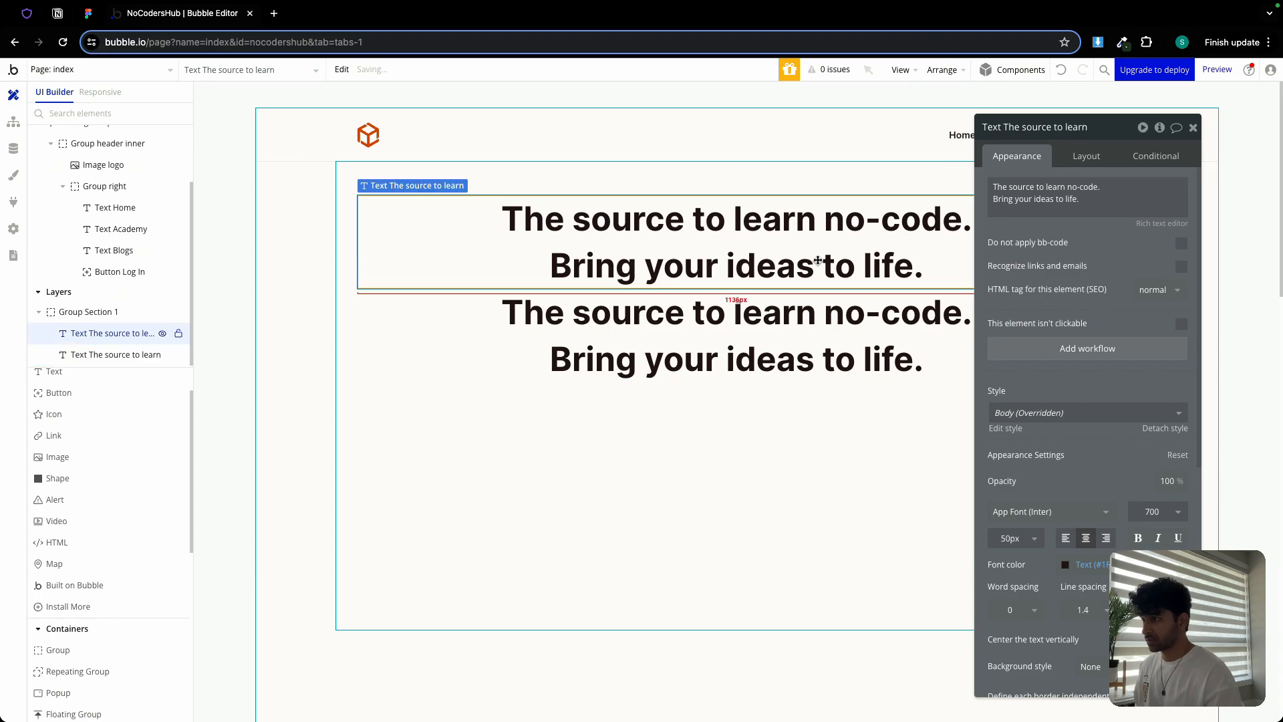
{"action": "left_click", "coordinate": [1000, 204]}
{"action": "triple_click", "coordinate": [1009, 203]}
{"action": "key", "text": "BackSpace"}
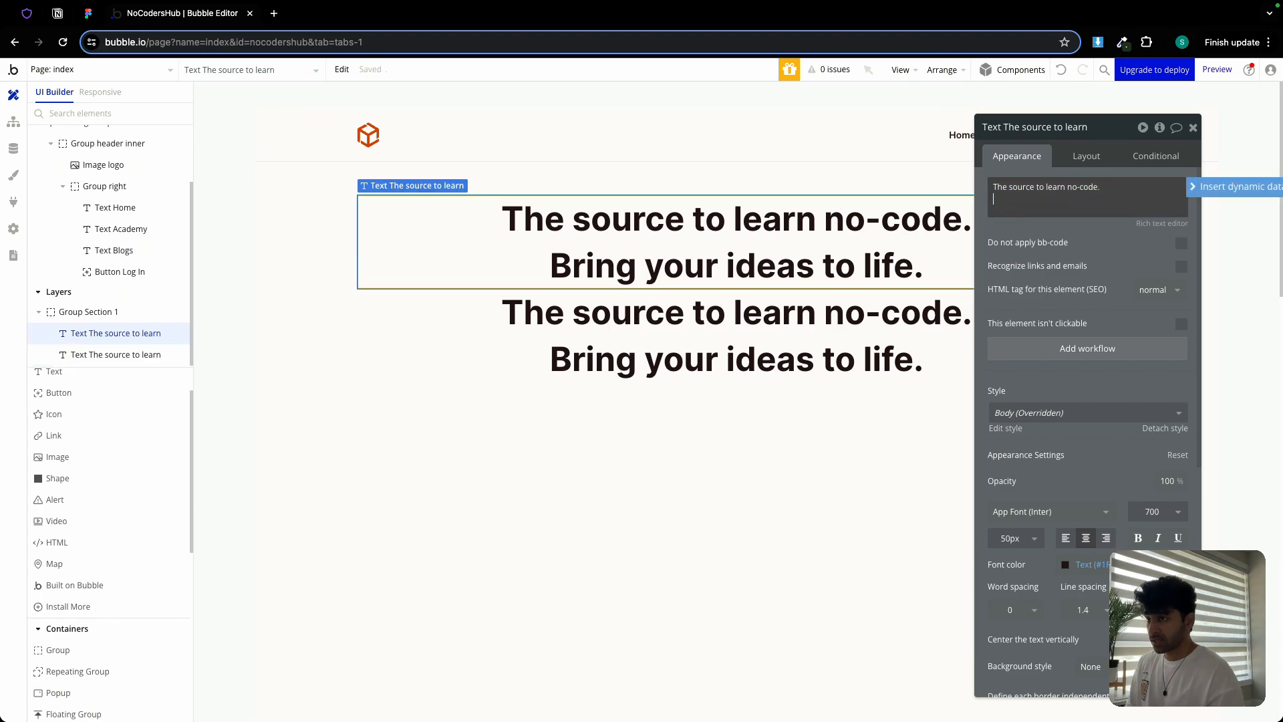
{"action": "left_click", "coordinate": [116, 354]}
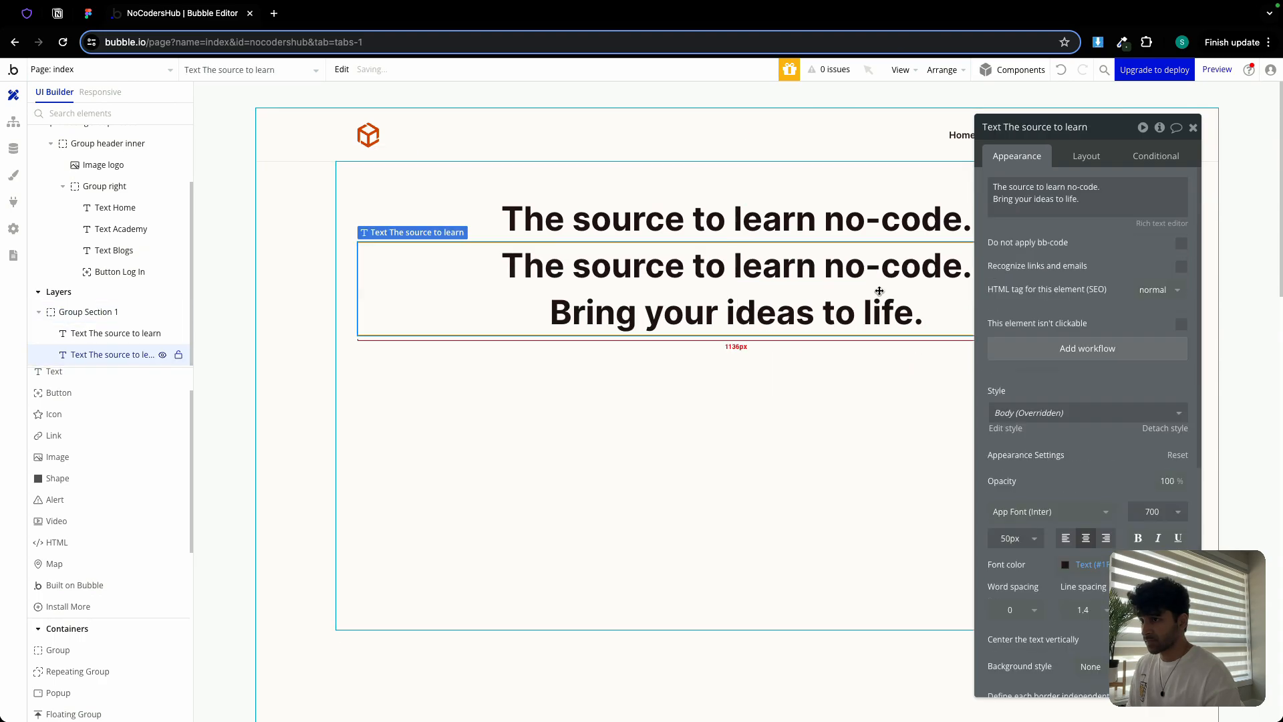
{"action": "left_click", "coordinate": [1040, 187]}
{"action": "triple_click", "coordinate": [1040, 188]}
{"action": "key", "text": "BackSpace"}
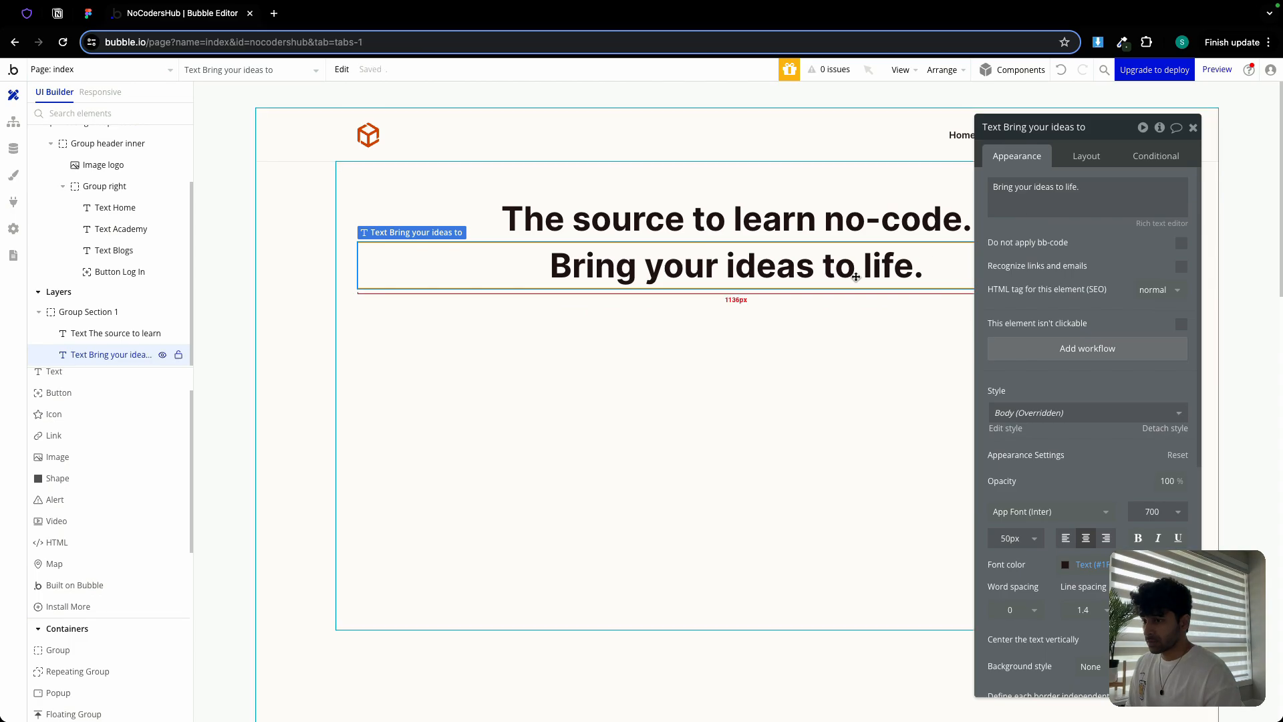
Colour 'Bring your ideas to life.' in the Primary orange
{"action": "left_click", "coordinate": [1066, 564]}
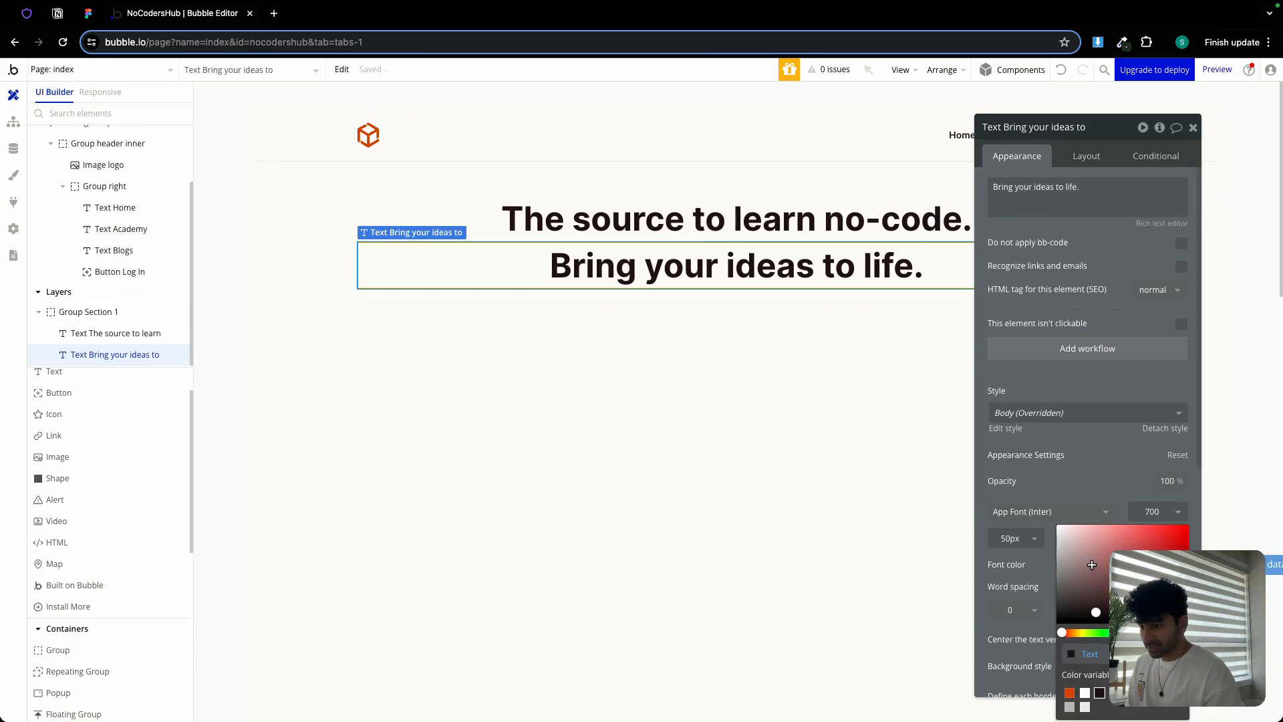
{"action": "left_click", "coordinate": [1069, 695]}
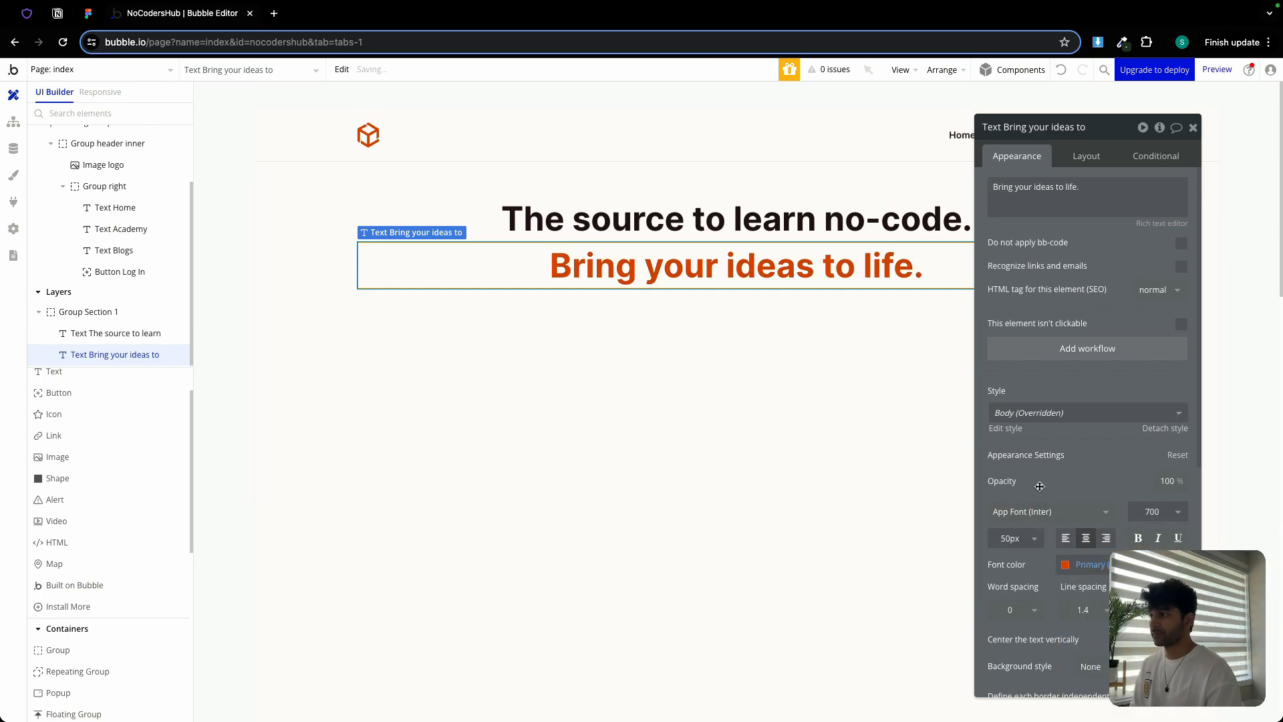
{"action": "left_click", "coordinate": [1193, 127]}
{"action": "double_click", "coordinate": [753, 384]}
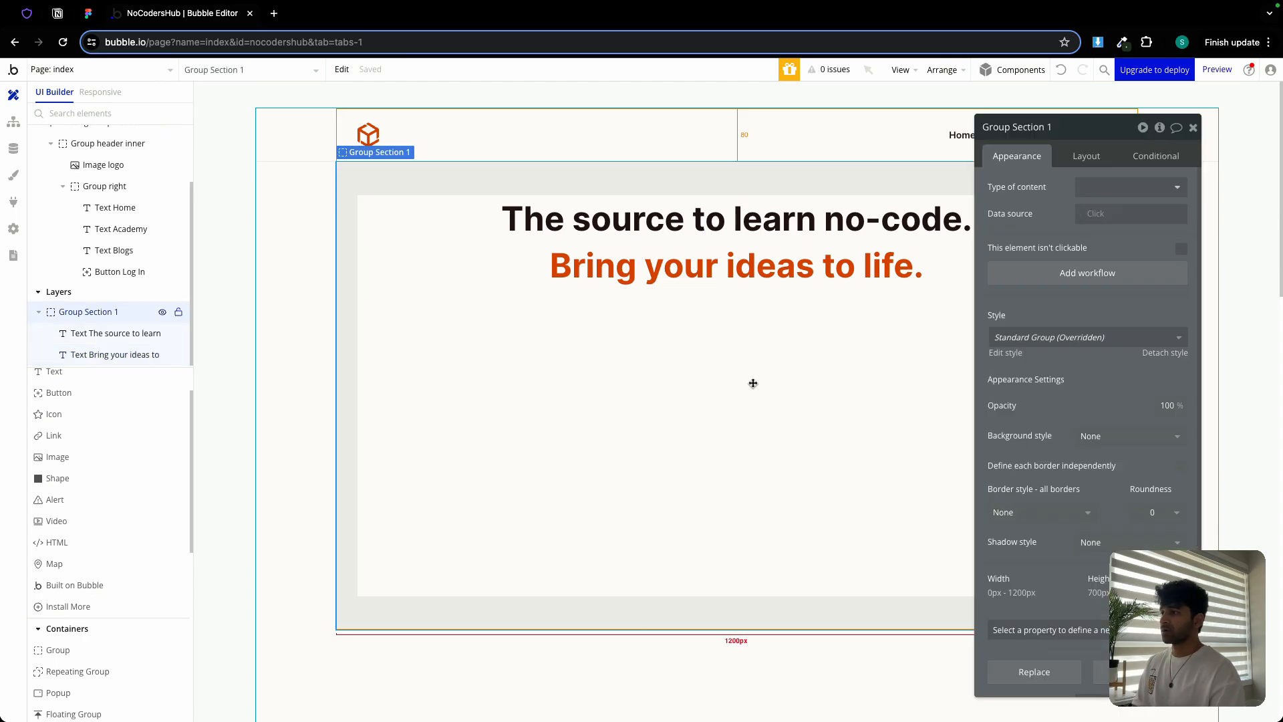
Place a text below the headlines and paste the #1 community paragraph from Figma
{"action": "left_click", "coordinate": [105, 375]}
{"action": "left_click", "coordinate": [612, 371]}
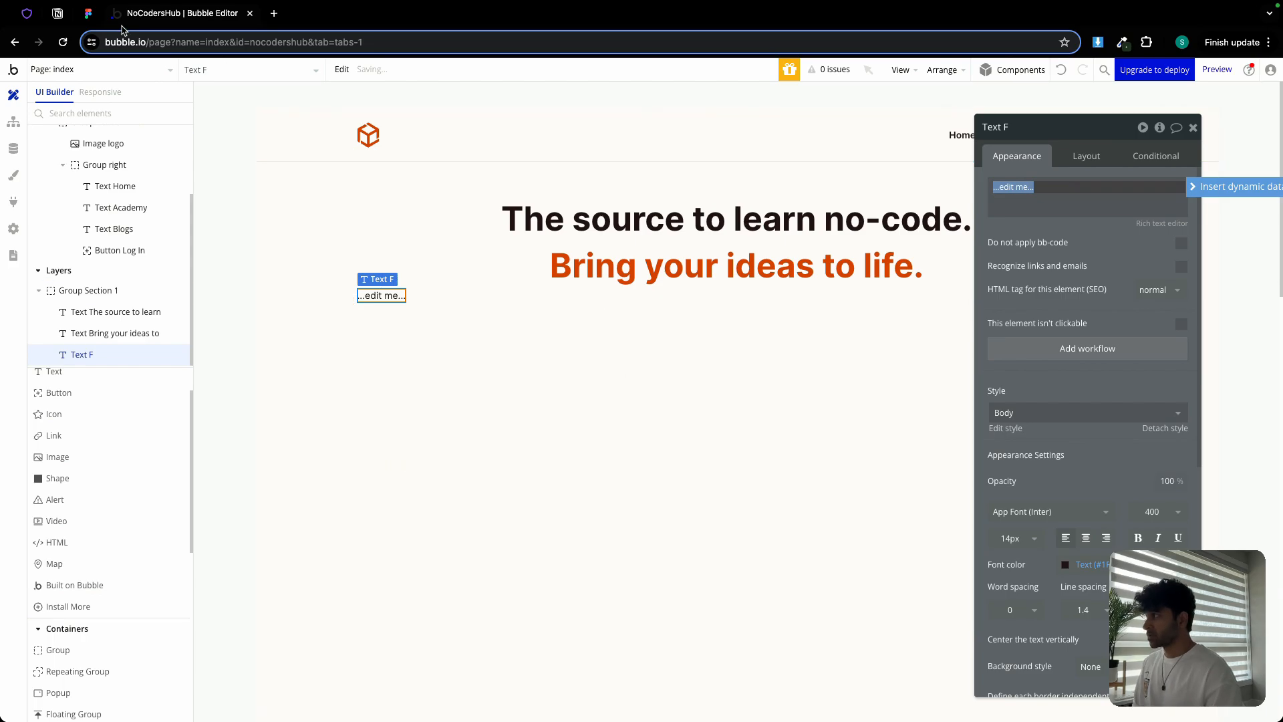
{"action": "left_click", "coordinate": [89, 15]}
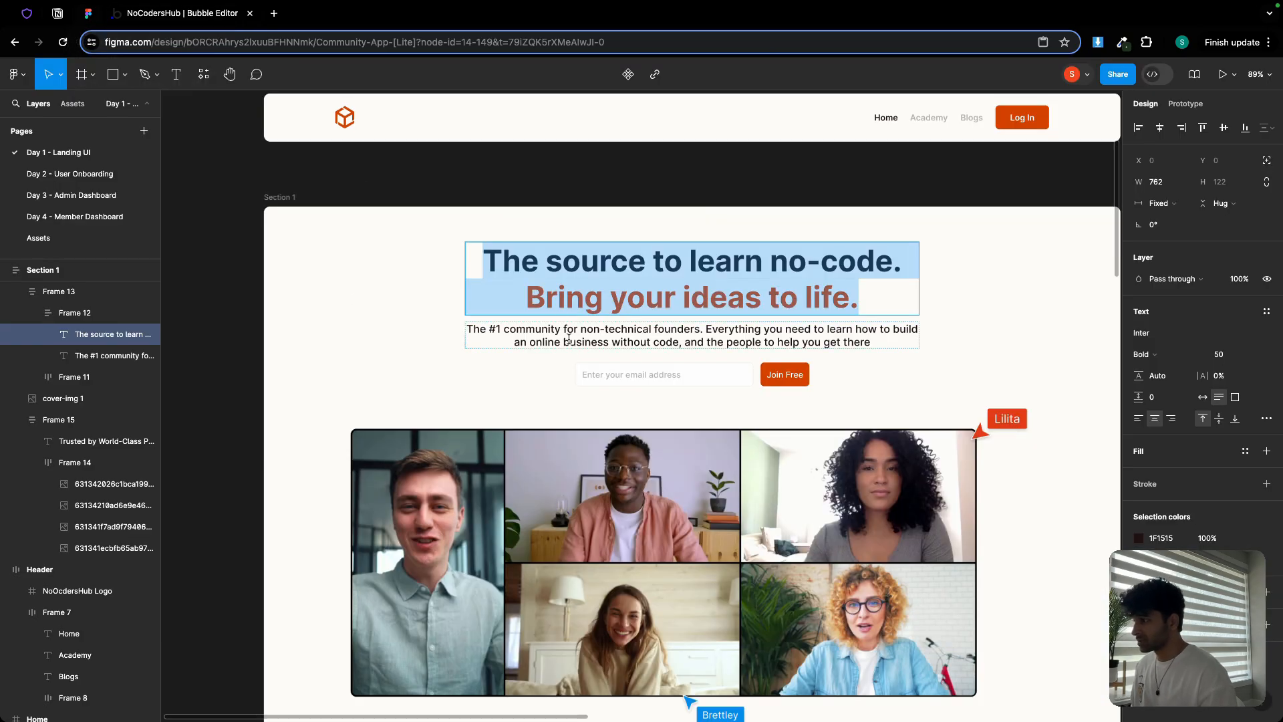
{"action": "double_click", "coordinate": [568, 339]}
{"action": "key", "text": "ctrl+c"}
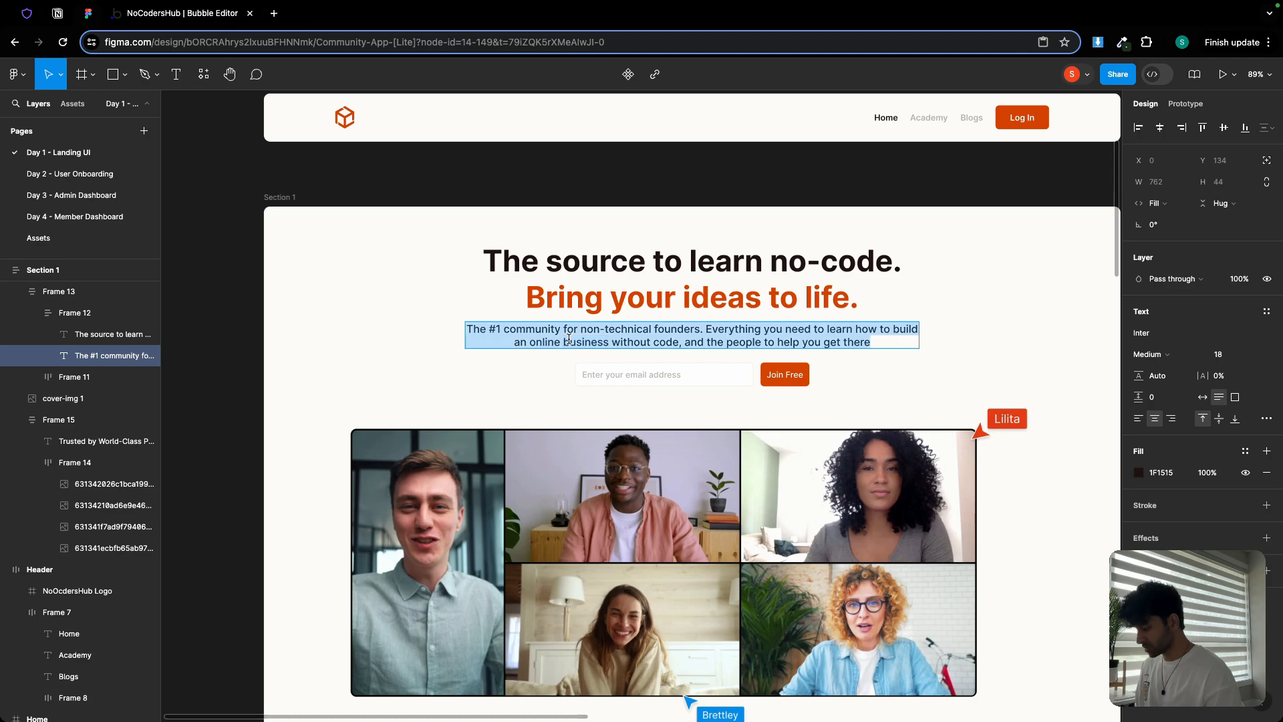
{"action": "left_click", "coordinate": [224, 23]}
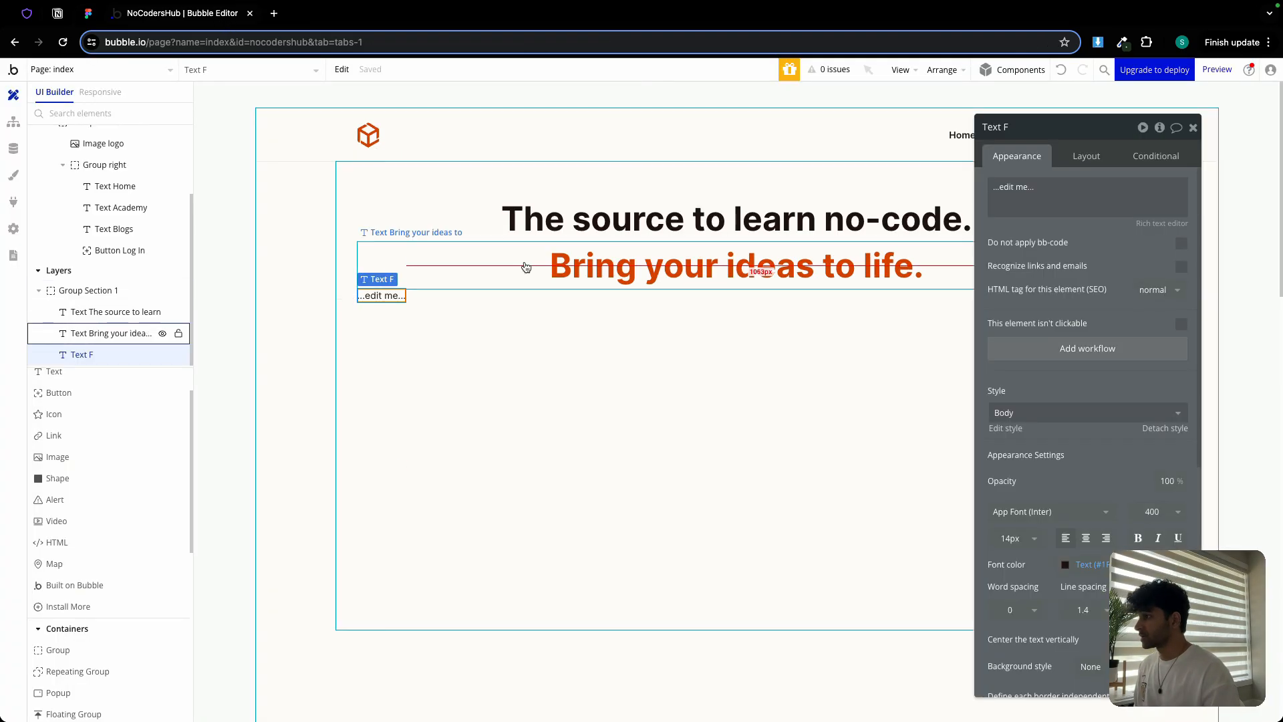
{"action": "left_click", "coordinate": [1086, 190]}
{"action": "key", "text": "ctrl+a"}
{"action": "key", "text": "ctrl+v"}
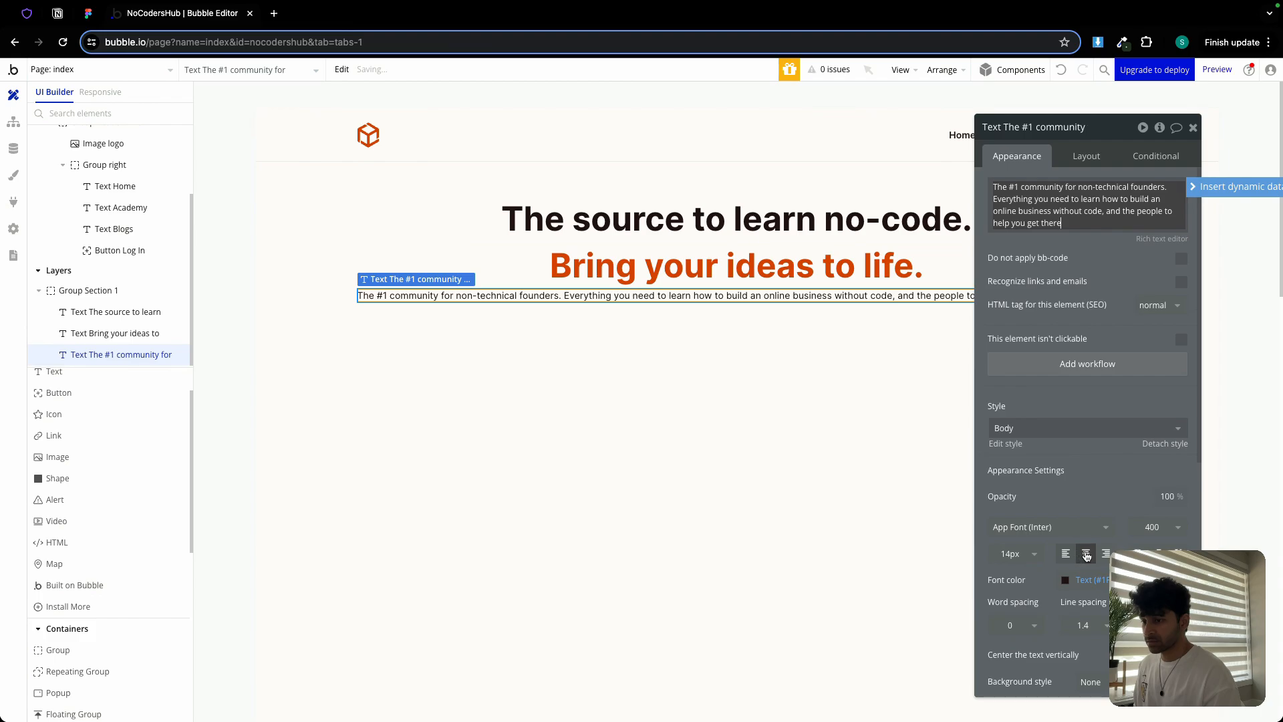
Set the paragraph's font size to 17, then nudge it up one step
{"action": "left_click", "coordinate": [1012, 556]}
{"action": "type", "text": "17"}
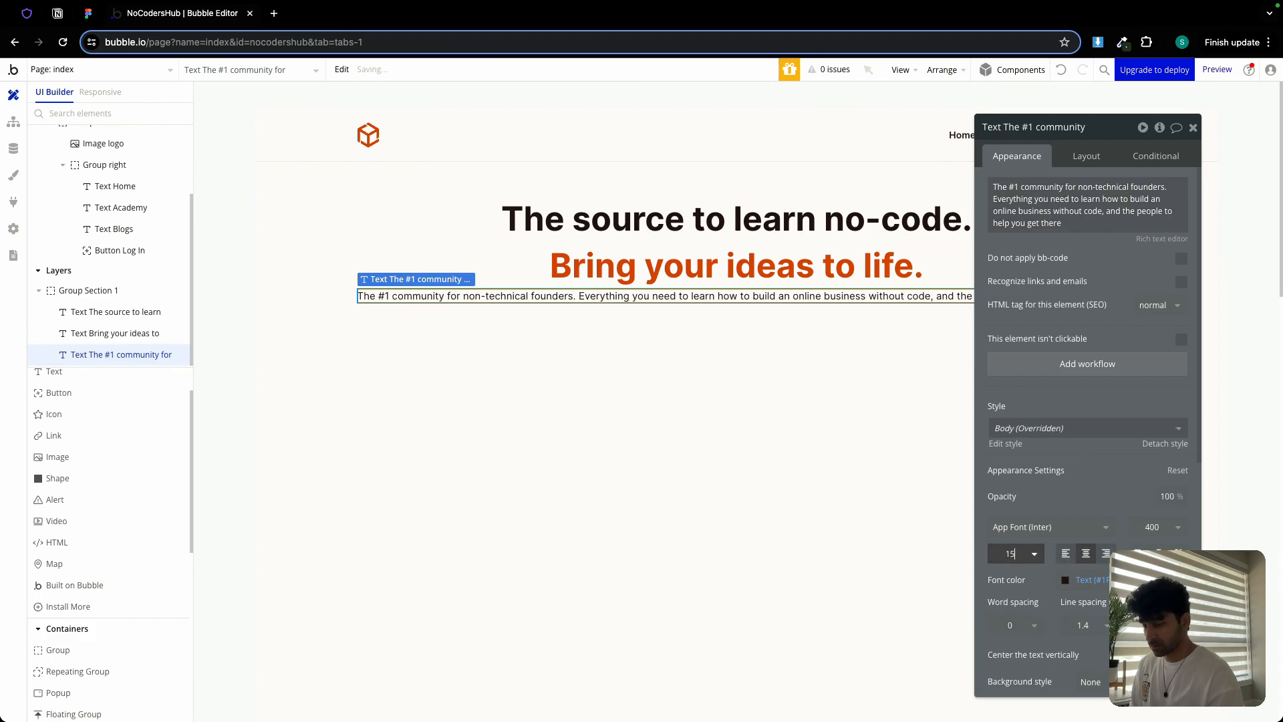
{"action": "key", "text": "Up"}
{"action": "key", "text": "Up"}
Settle the paragraph's font size at 18, then select the hero section and close its panel
{"action": "key", "text": "Down"}
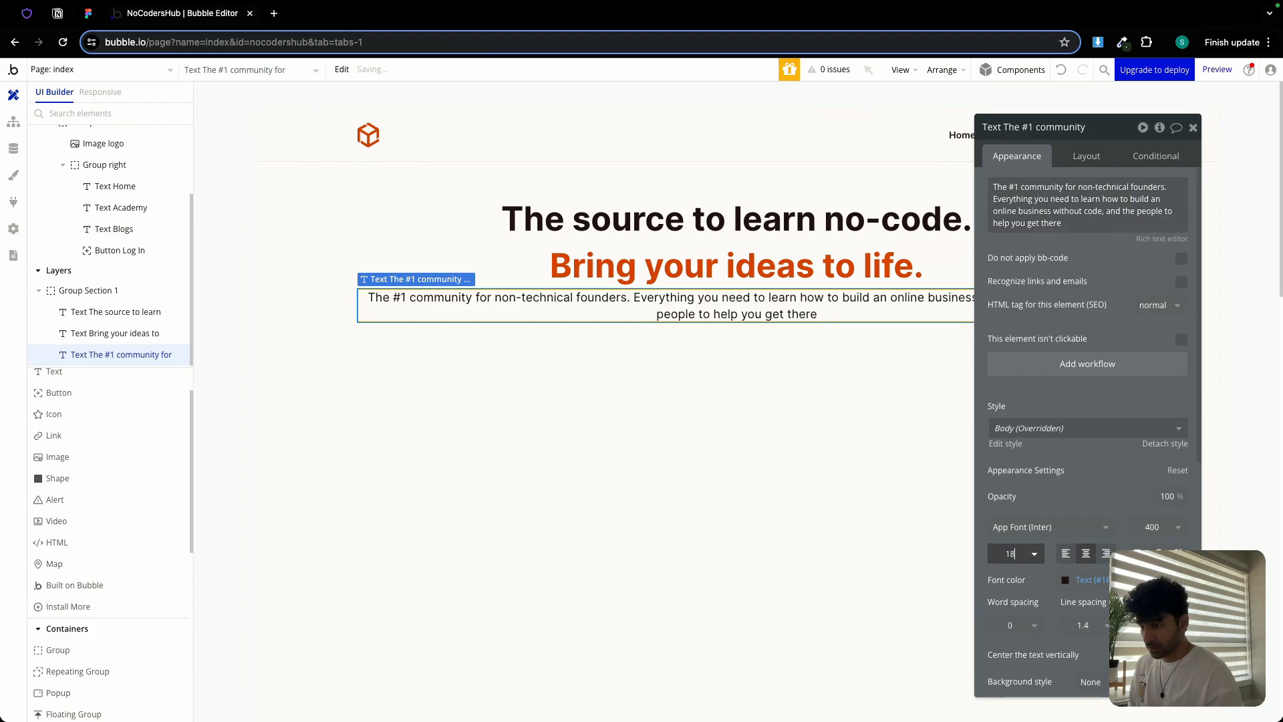
{"action": "left_click", "coordinate": [1157, 529]}
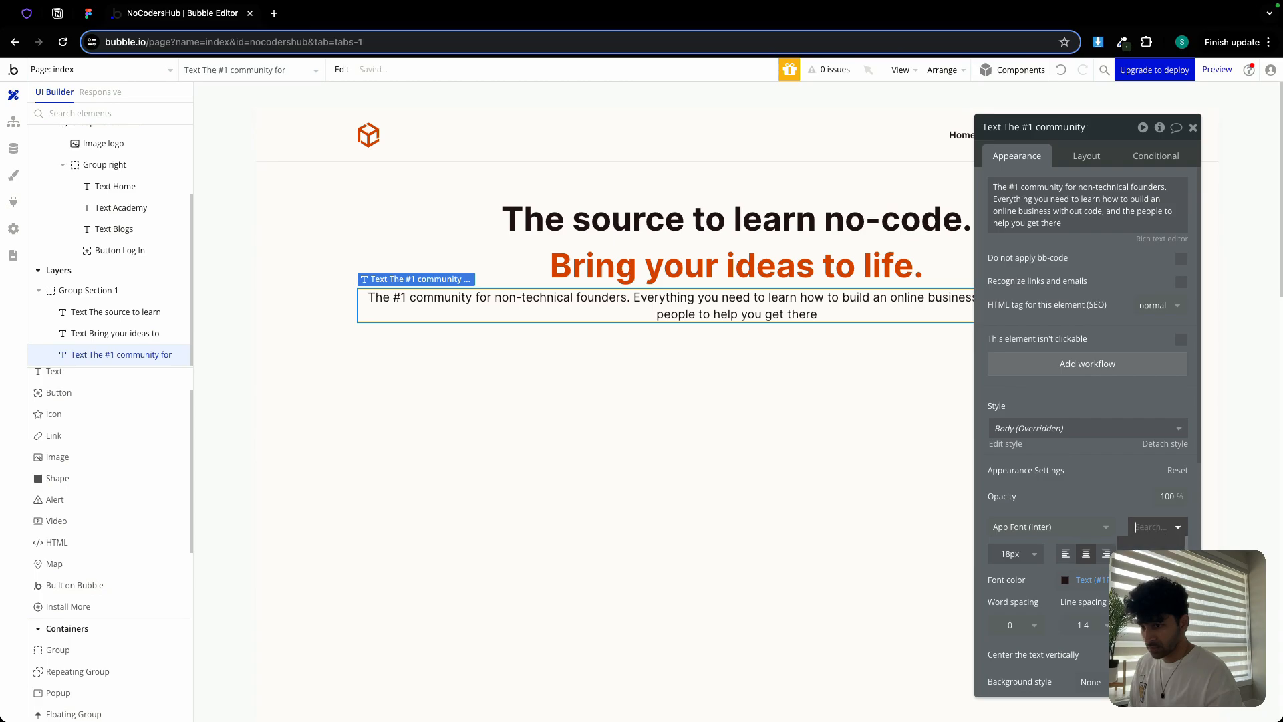
{"action": "left_click", "coordinate": [782, 467]}
{"action": "left_click", "coordinate": [1191, 128]}
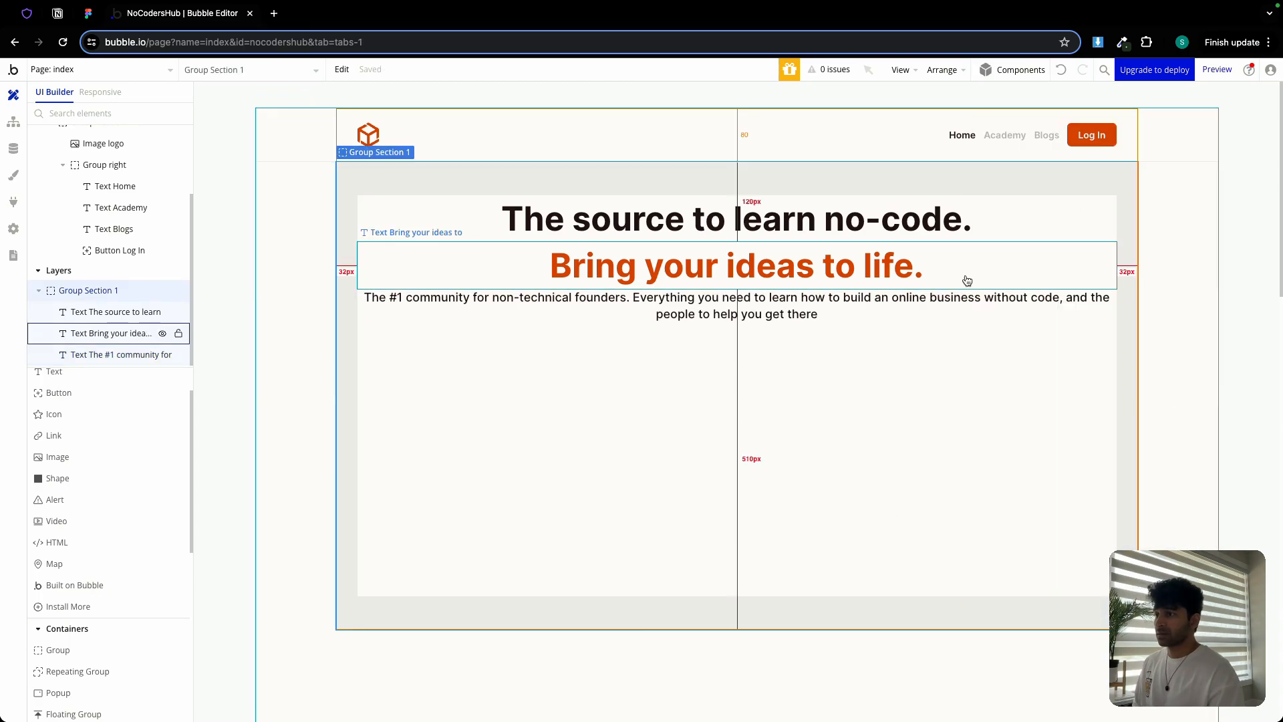
Wrap the main heading and orange tagline in a column container named Group text1
{"action": "left_click", "coordinate": [909, 239]}
{"action": "left_click", "coordinate": [891, 258], "text": "shift"}
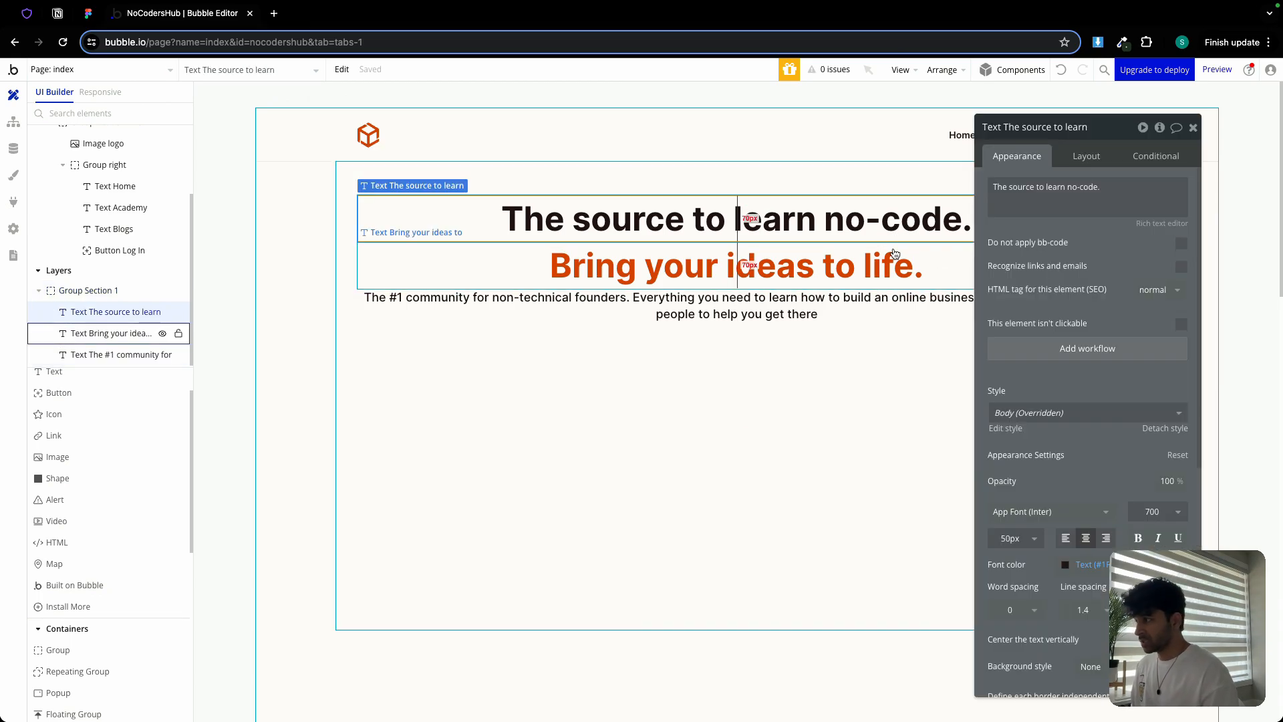
{"action": "right_click", "coordinate": [889, 258]}
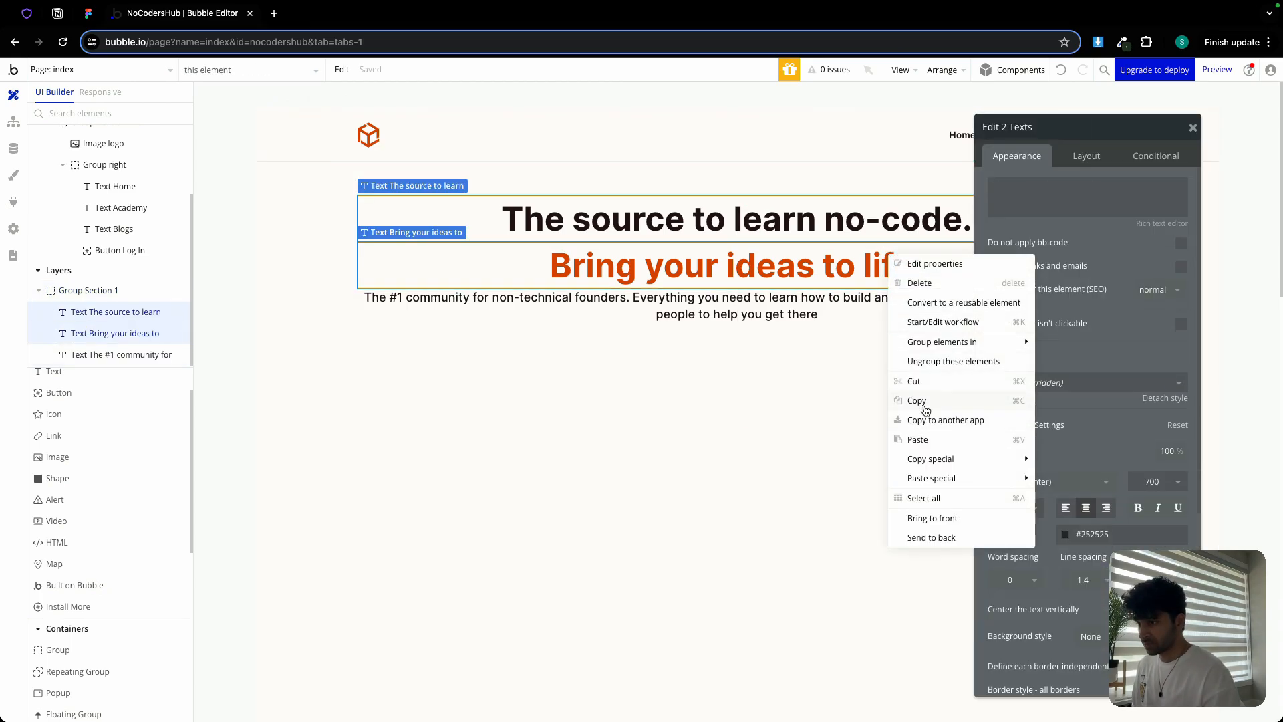
{"action": "mouse_move", "coordinate": [938, 344]}
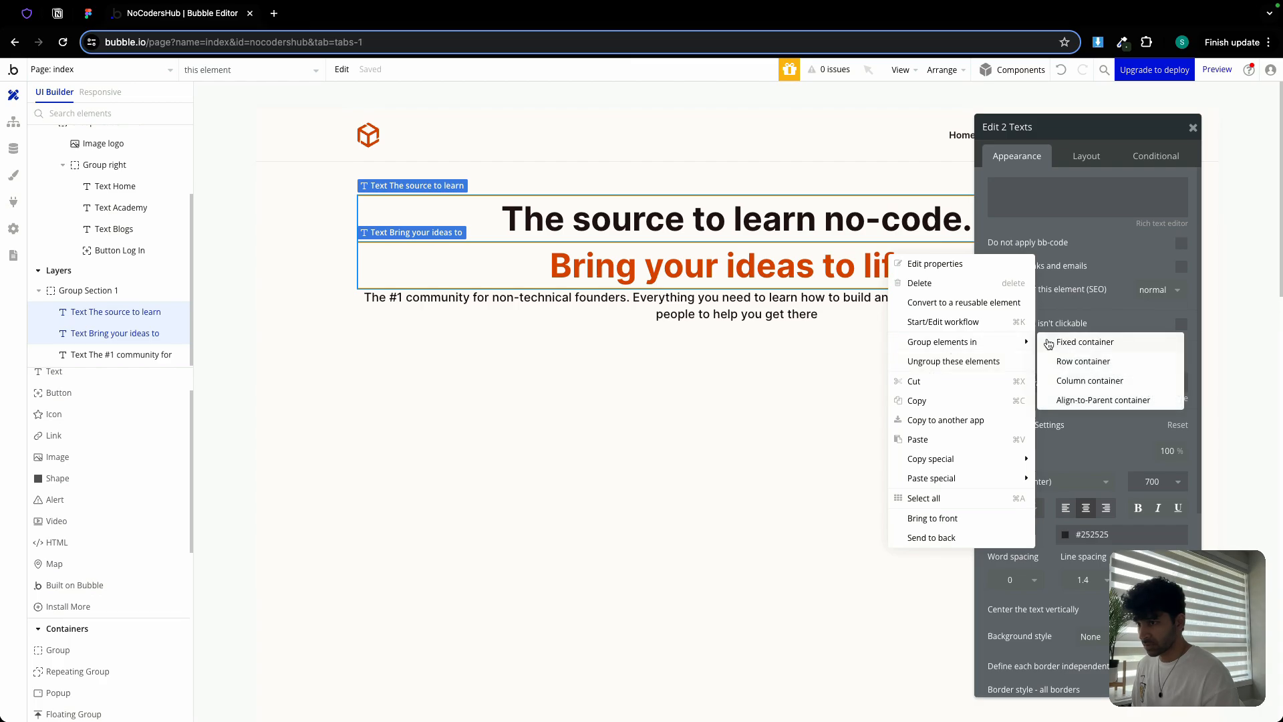
{"action": "left_click", "coordinate": [1084, 383]}
{"action": "left_click", "coordinate": [1041, 136]}
{"action": "key", "text": "BackSpace"}
{"action": "type", "text": "text1"}
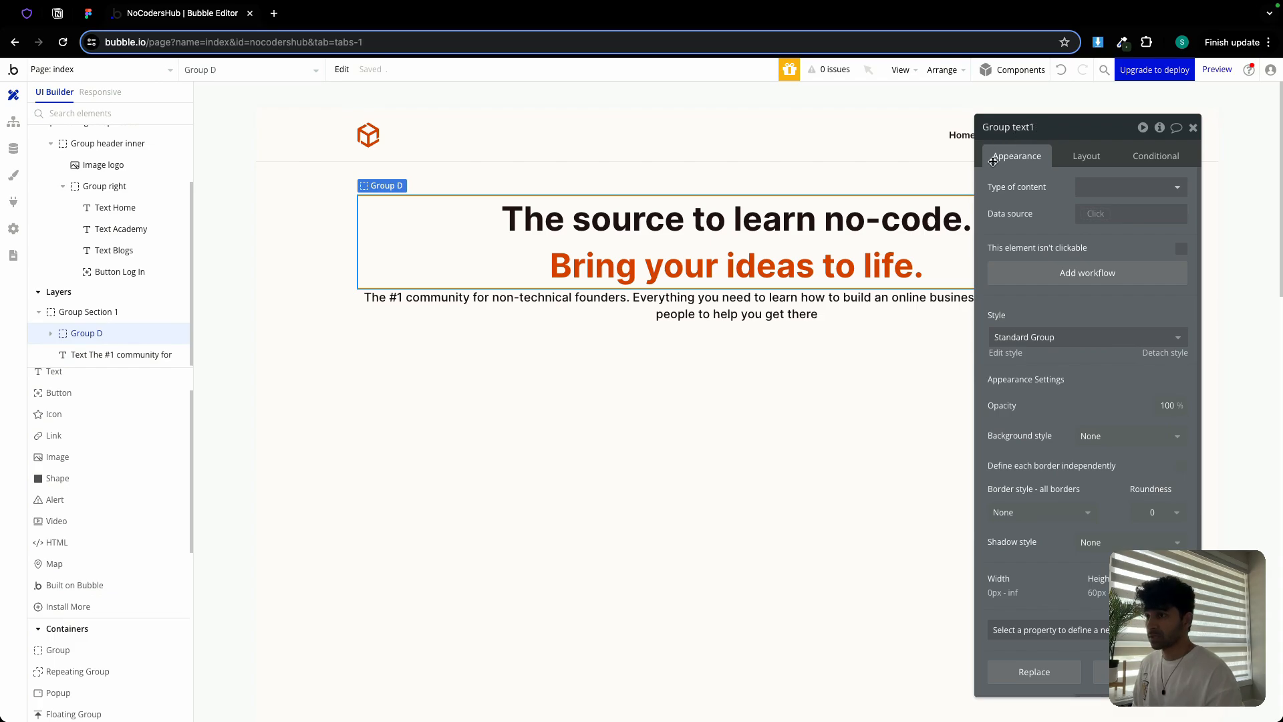
{"action": "left_click", "coordinate": [997, 197]}
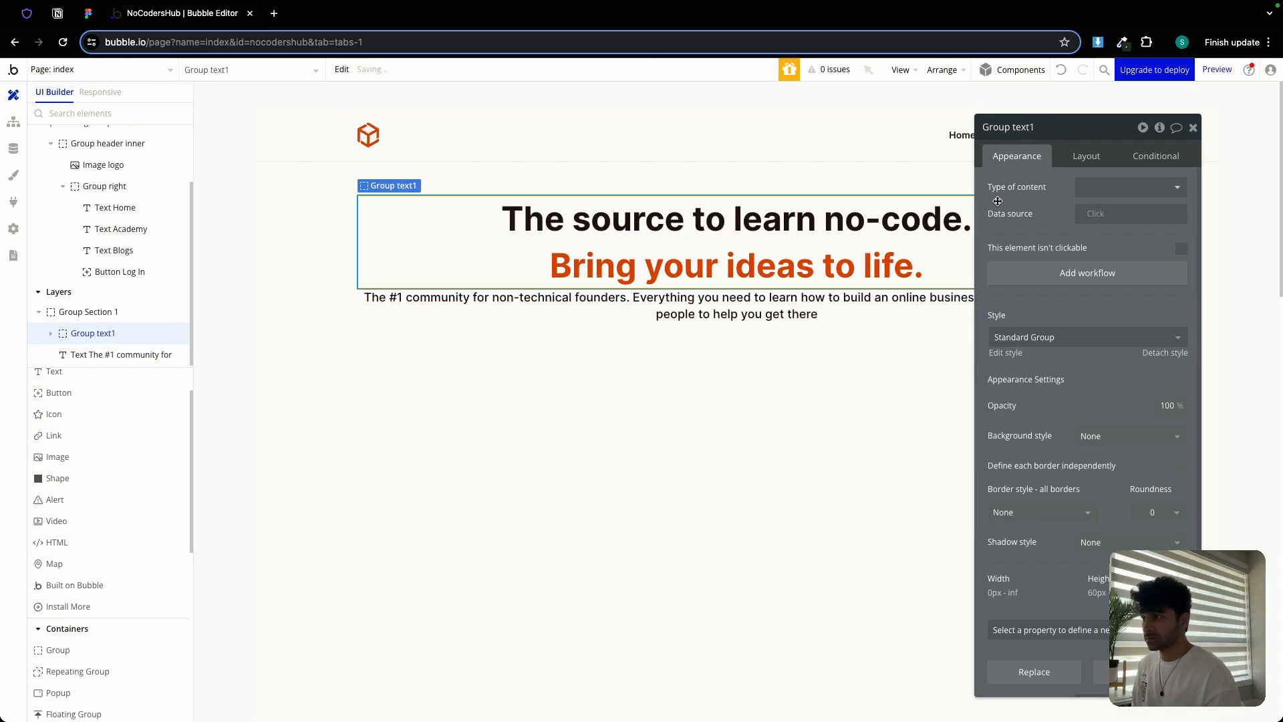
Group Group text1 with the description in a column container named Group section 1-1
{"action": "left_click", "coordinate": [687, 297], "text": "shift"}
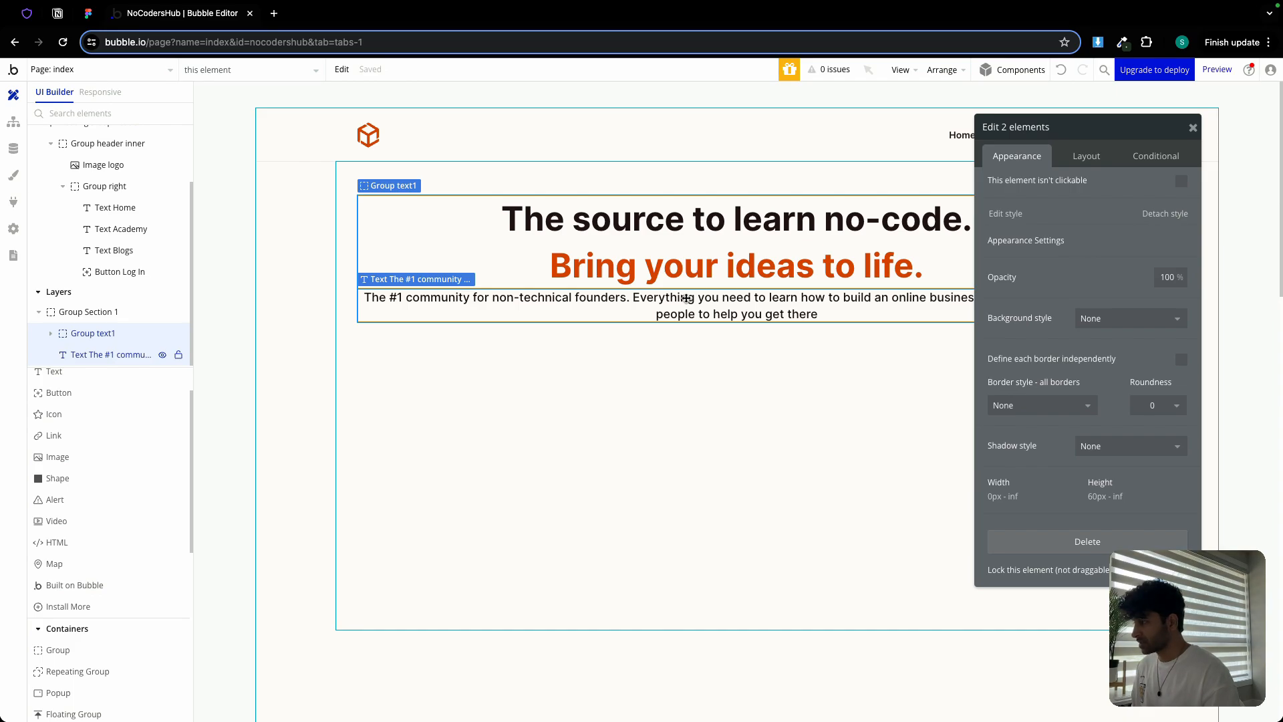
{"action": "right_click", "coordinate": [687, 297]}
{"action": "mouse_move", "coordinate": [742, 386]}
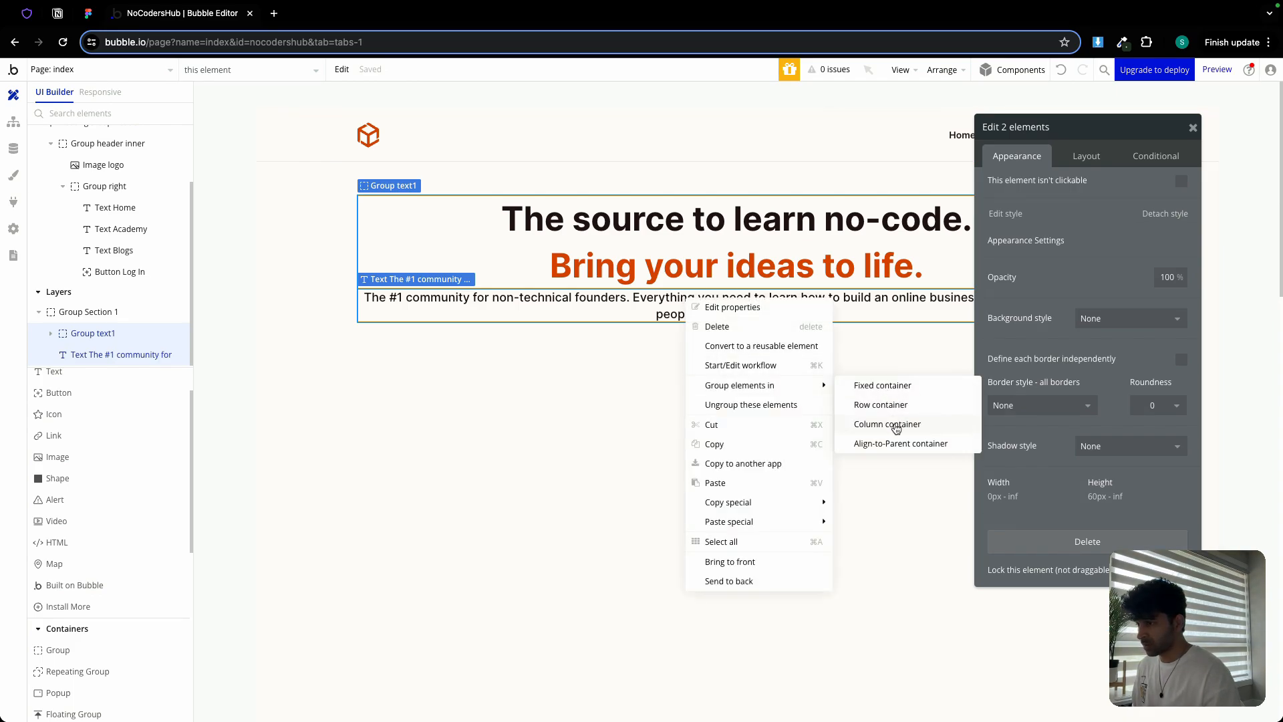
{"action": "left_click", "coordinate": [896, 425]}
{"action": "double_click", "coordinate": [1053, 130]}
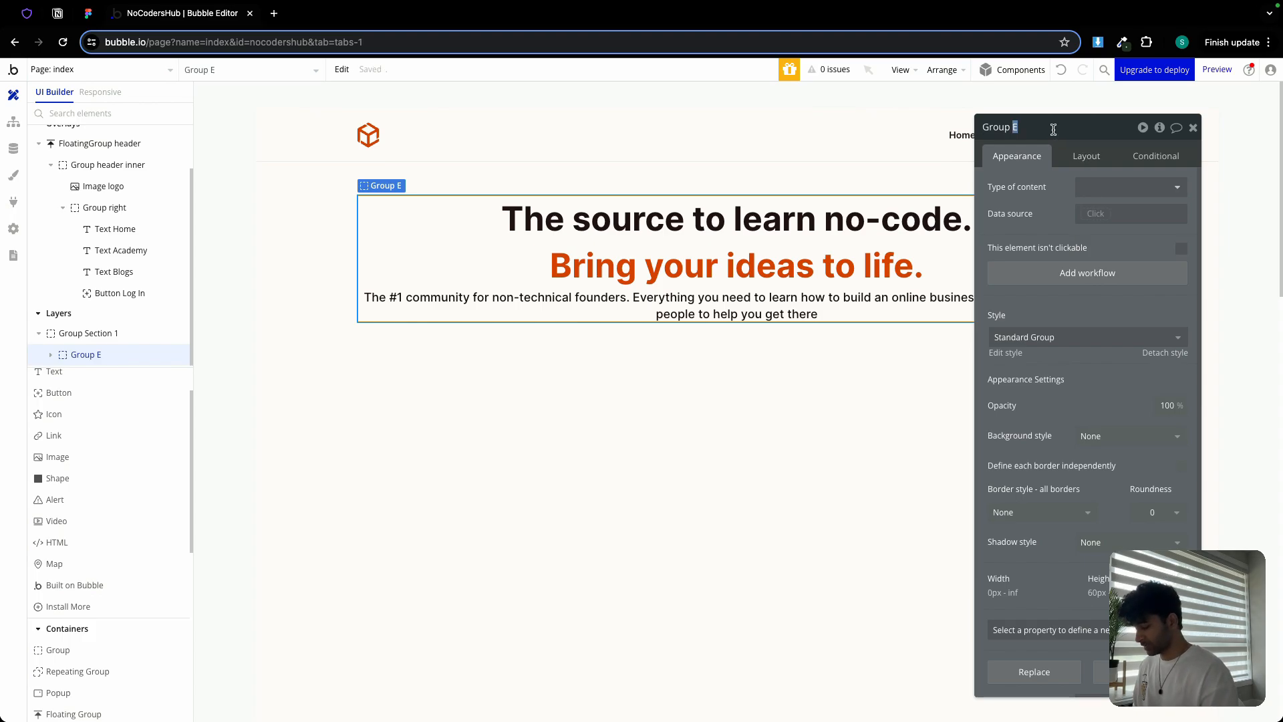
{"action": "type", "text": "section 1-1"}
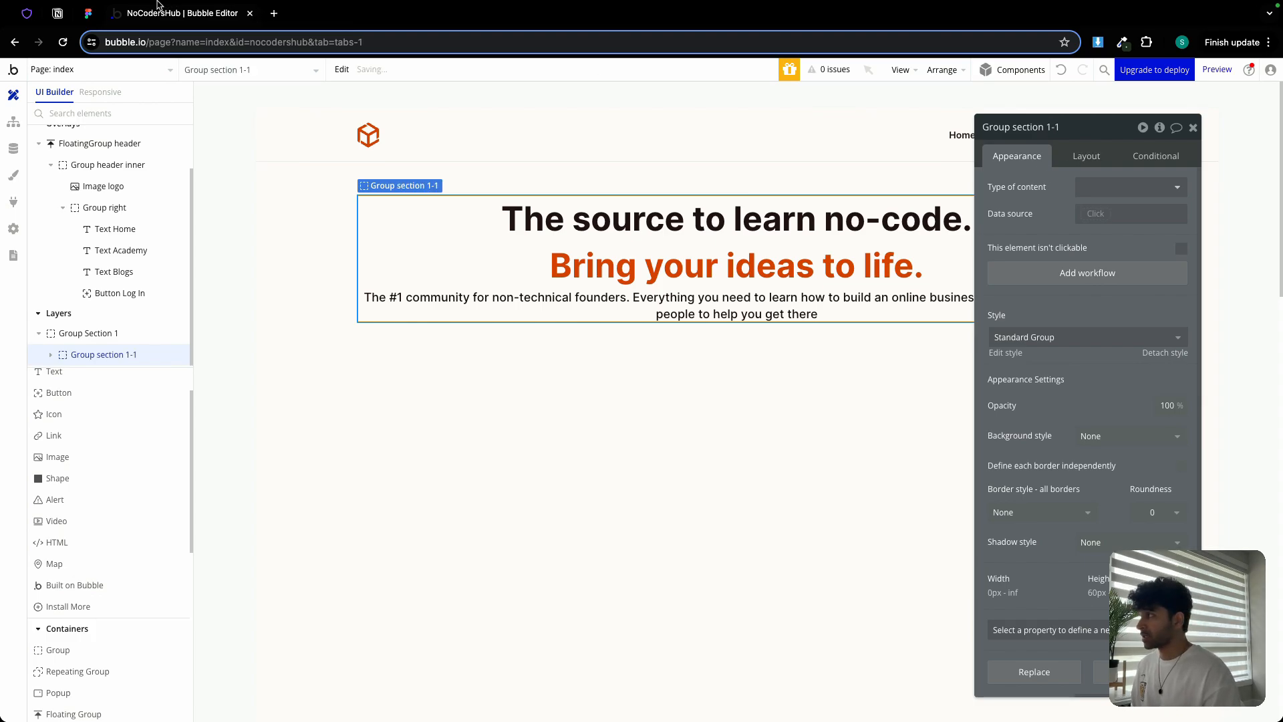
Check Frame 12's spacing in the Figma design, then bring up the group's layout settings
{"action": "left_click", "coordinate": [88, 16]}
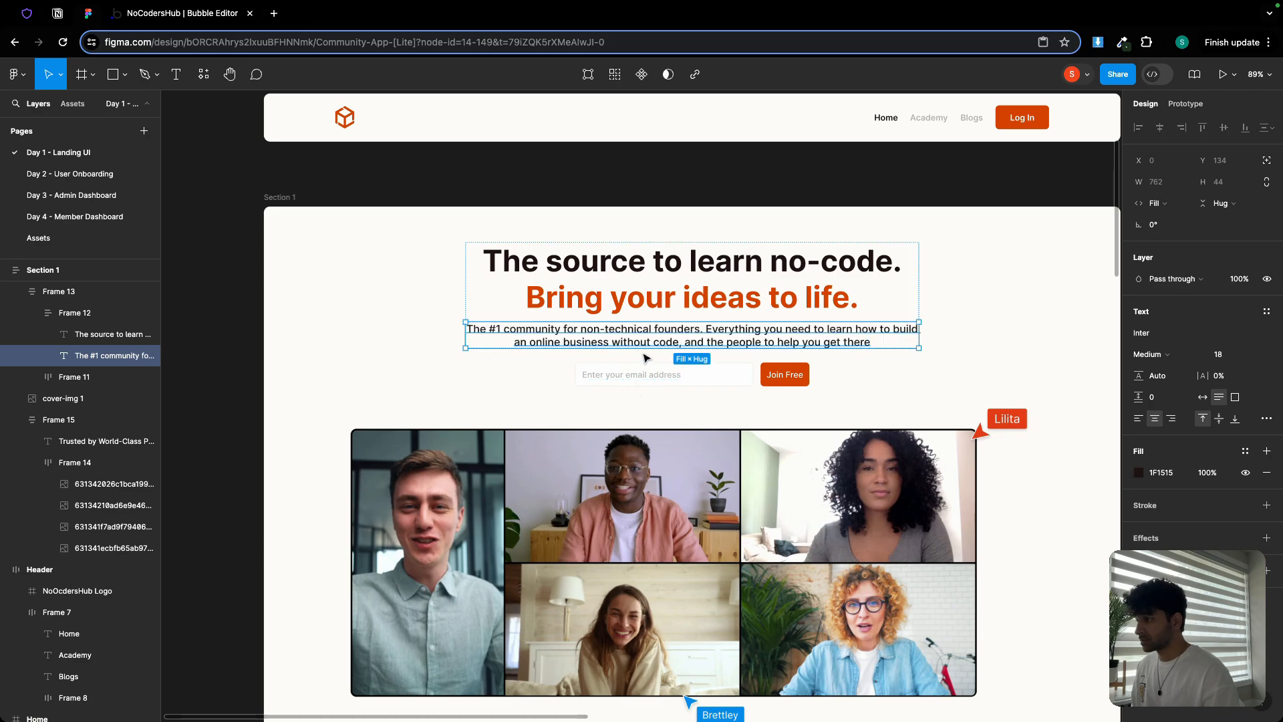
{"action": "left_click", "coordinate": [673, 314]}
{"action": "left_click", "coordinate": [445, 363]}
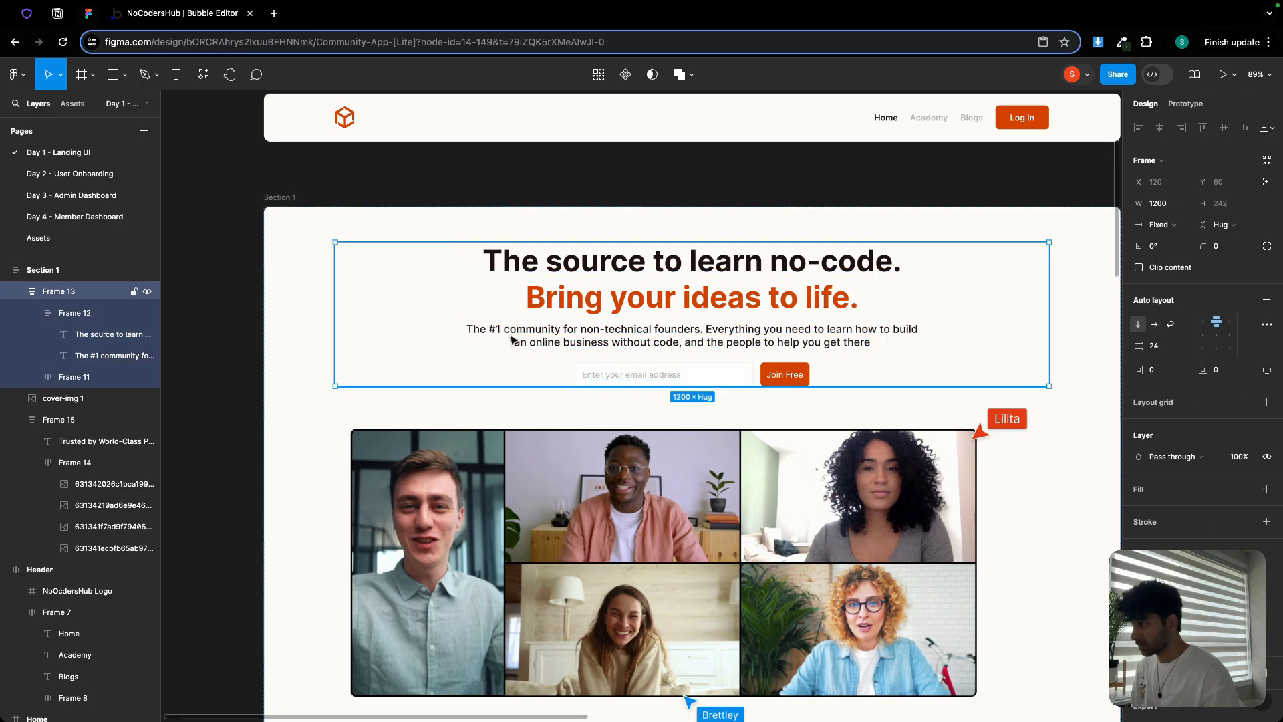
{"action": "double_click", "coordinate": [511, 336]}
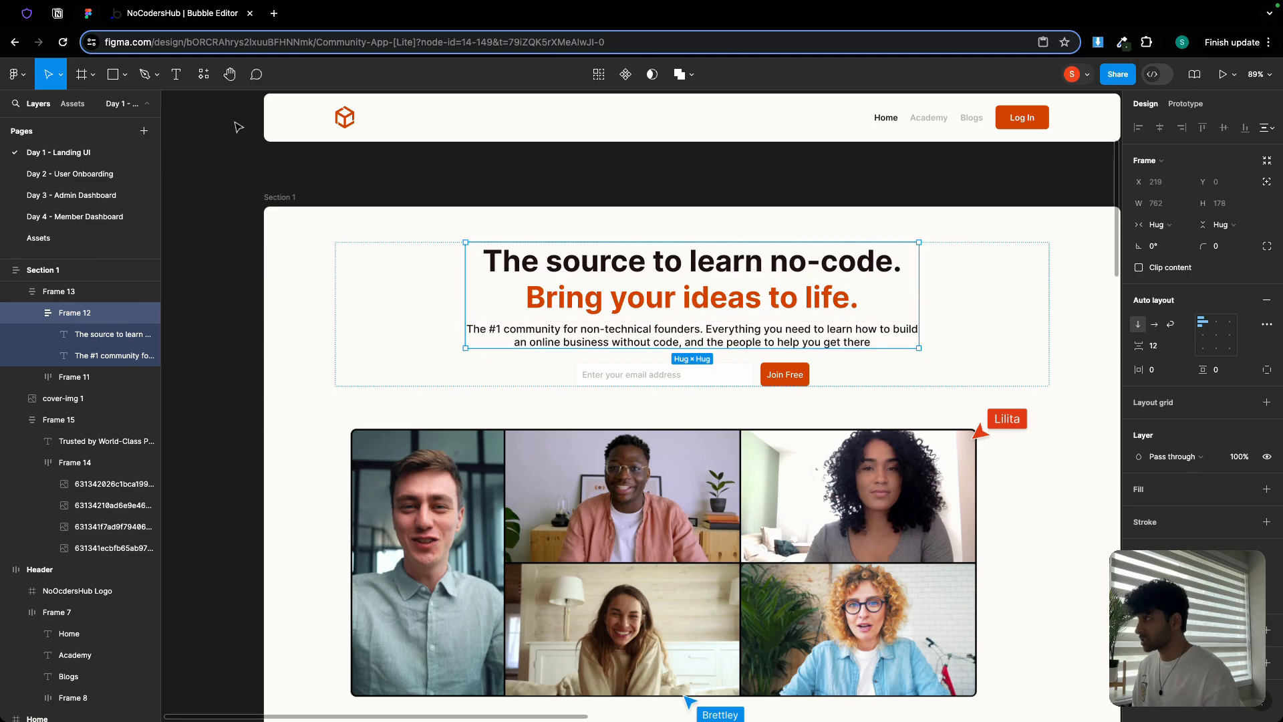
{"action": "left_click", "coordinate": [145, 13]}
{"action": "left_click", "coordinate": [1085, 155]}
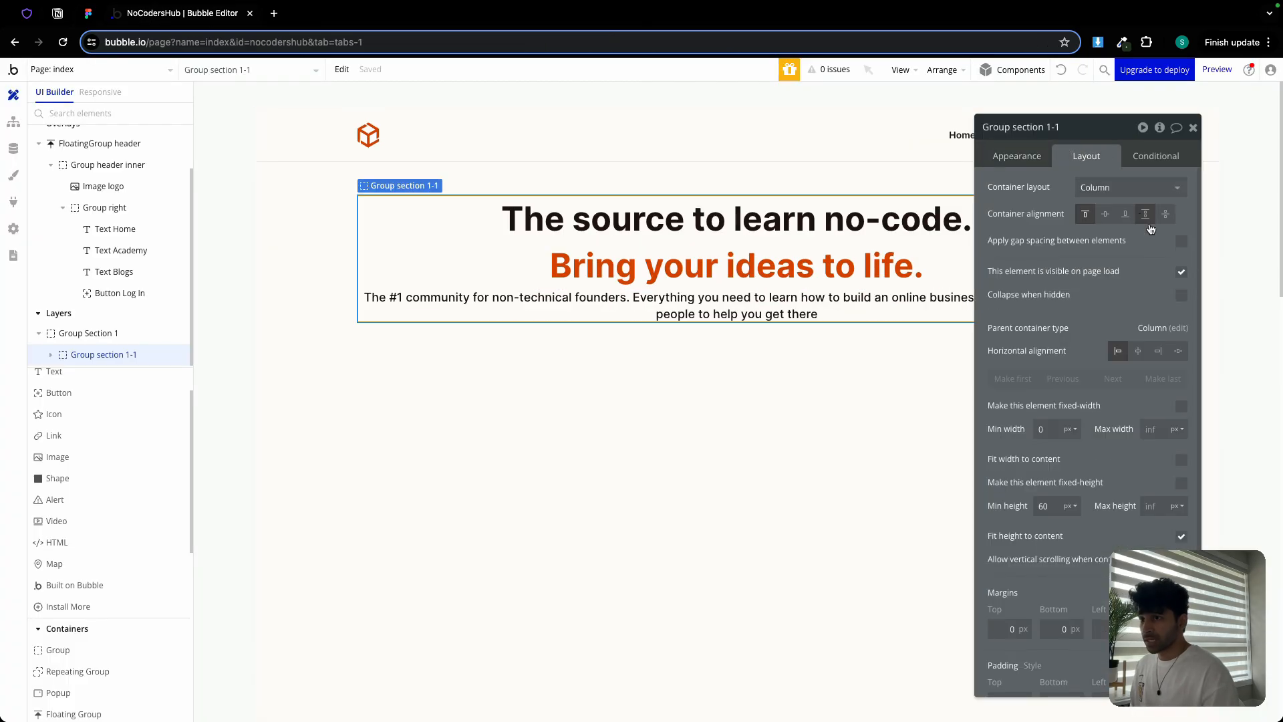
Give Group section 1-1 gap spacing with a 12 px row gap and 0 minimum height
{"action": "left_click", "coordinate": [1180, 242]}
{"action": "left_click", "coordinate": [1171, 264]}
{"action": "type", "text": "12"}
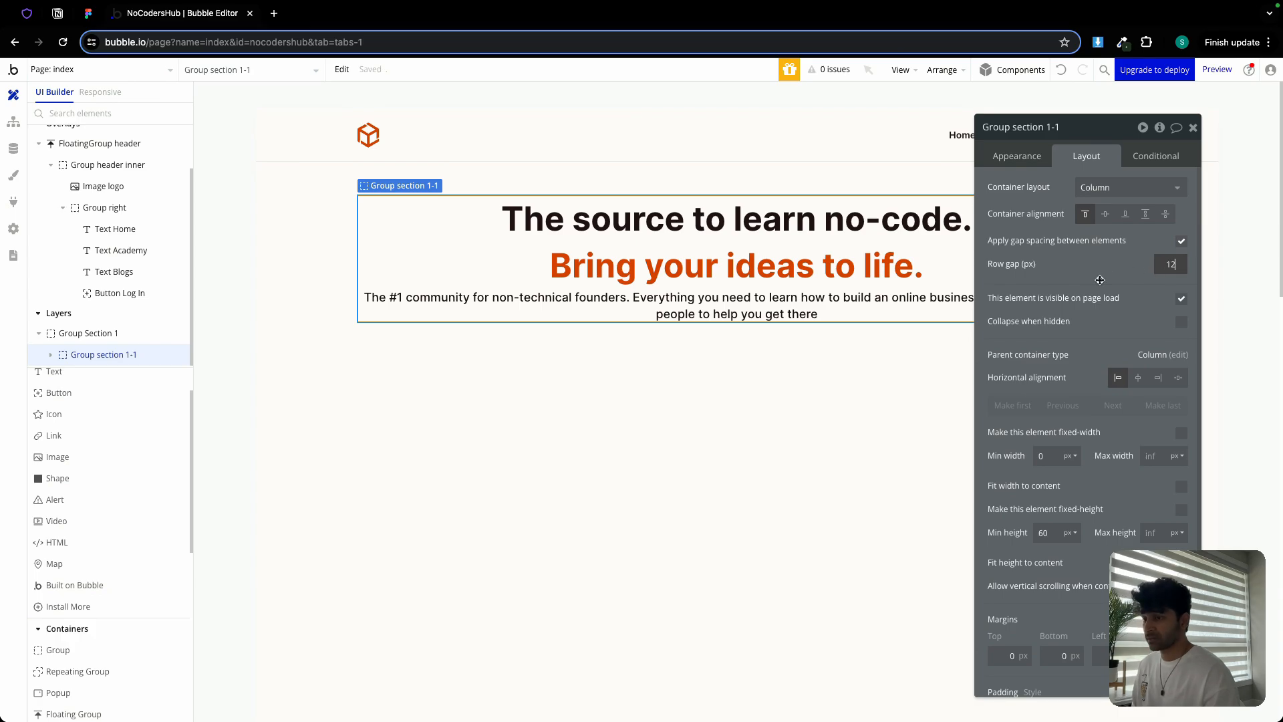
{"action": "double_click", "coordinate": [1053, 532]}
{"action": "type", "text": "0"}
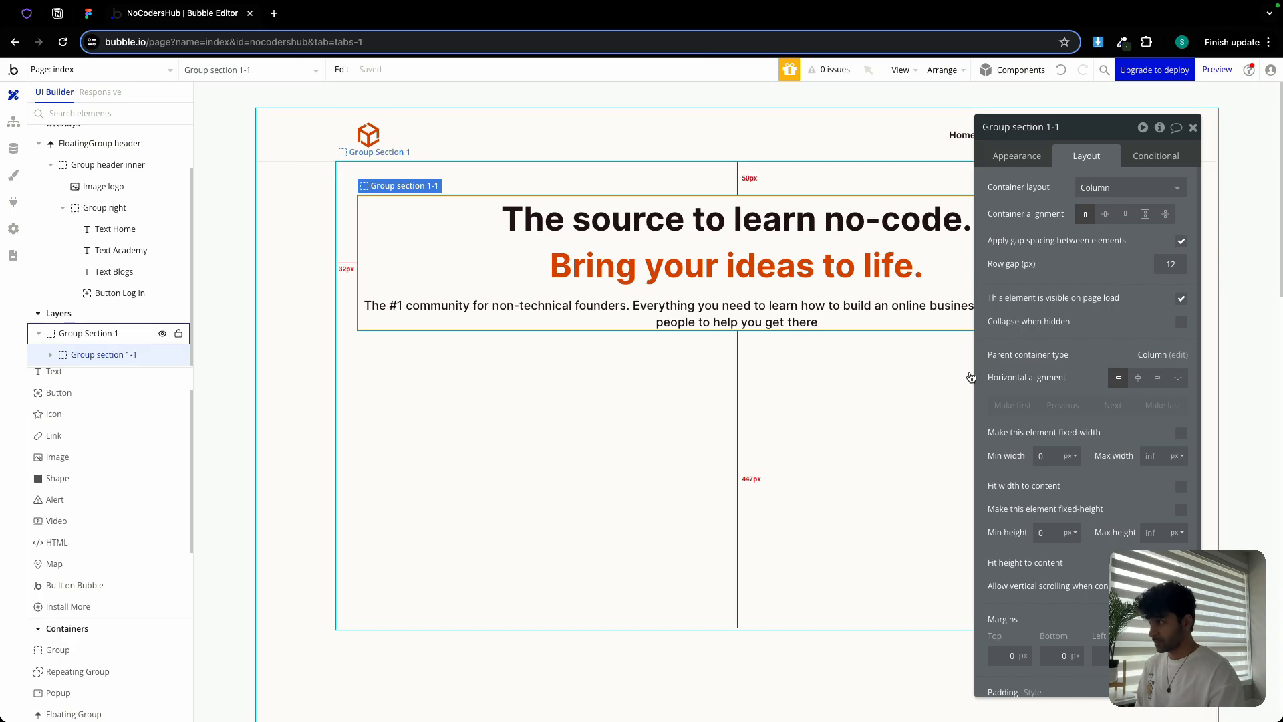
{"action": "left_click", "coordinate": [1193, 128]}
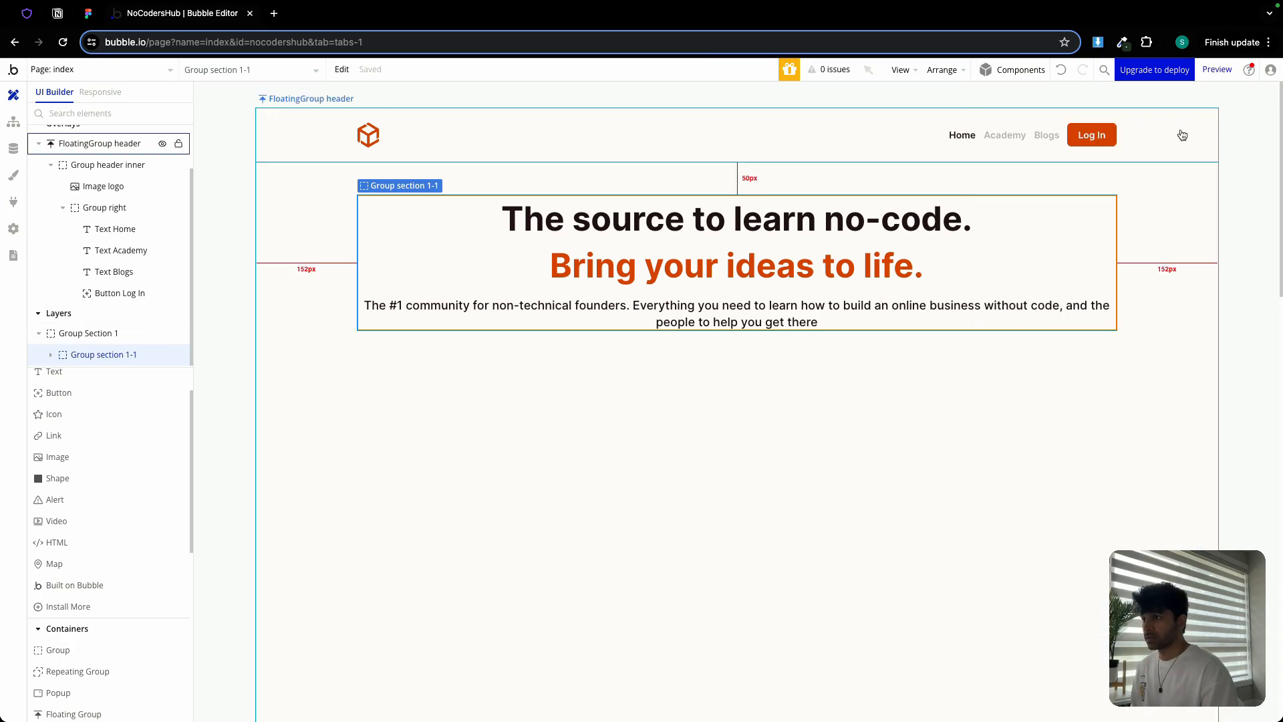
{"action": "scroll", "coordinate": [83, 518], "scroll_direction": "down", "scroll_amount": 10}
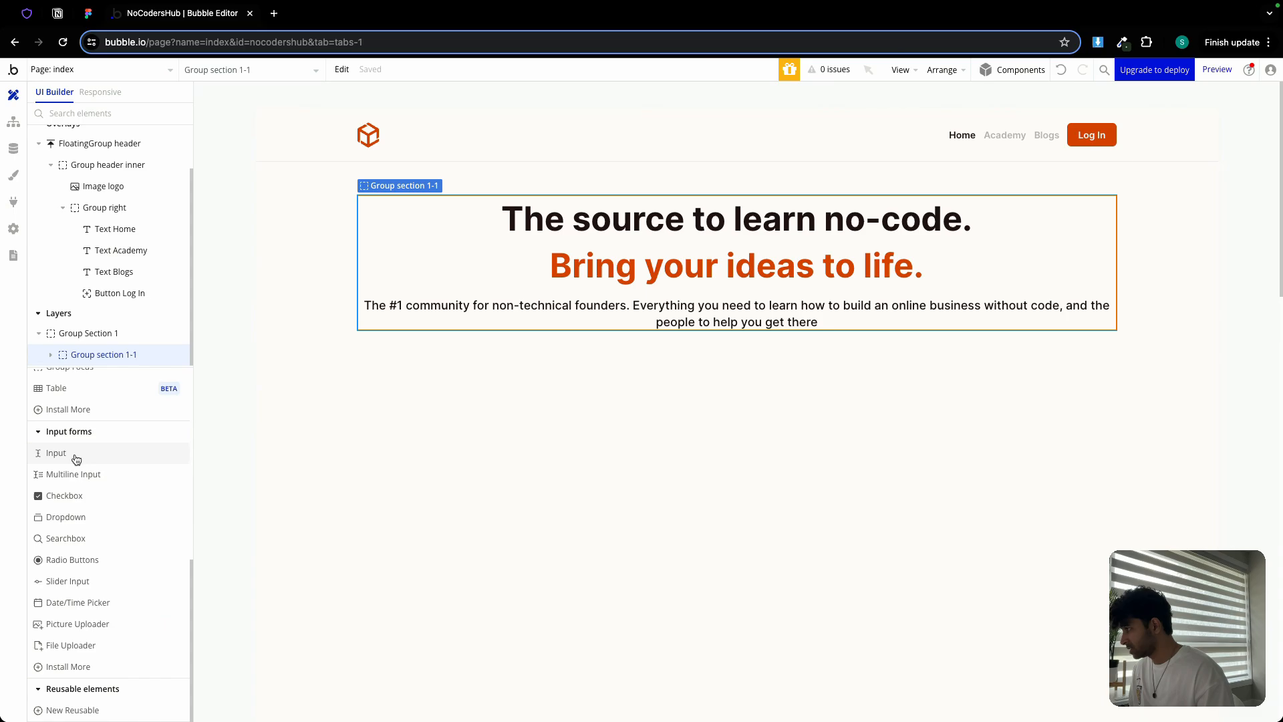
Add an email-format input named Input email, placeholder 'Enter your email', below the description
{"action": "left_click", "coordinate": [76, 452]}
{"action": "left_click", "coordinate": [630, 367]}
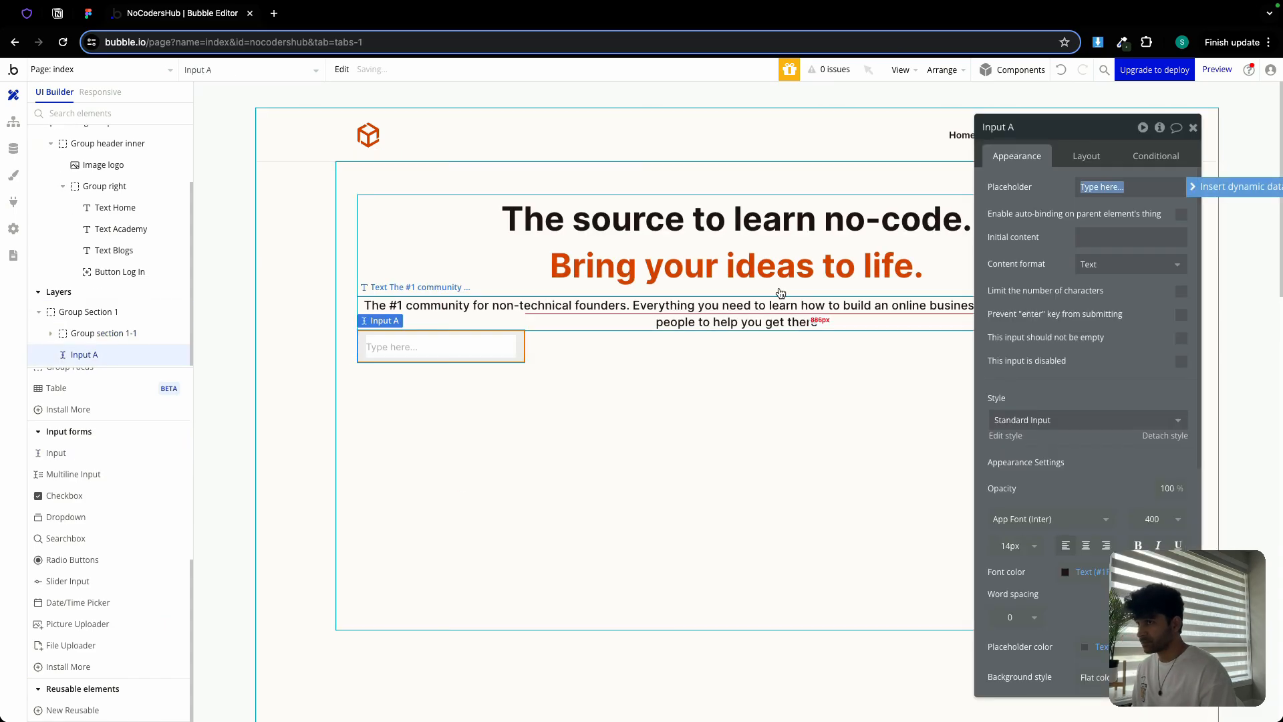
{"action": "left_click", "coordinate": [1030, 131]}
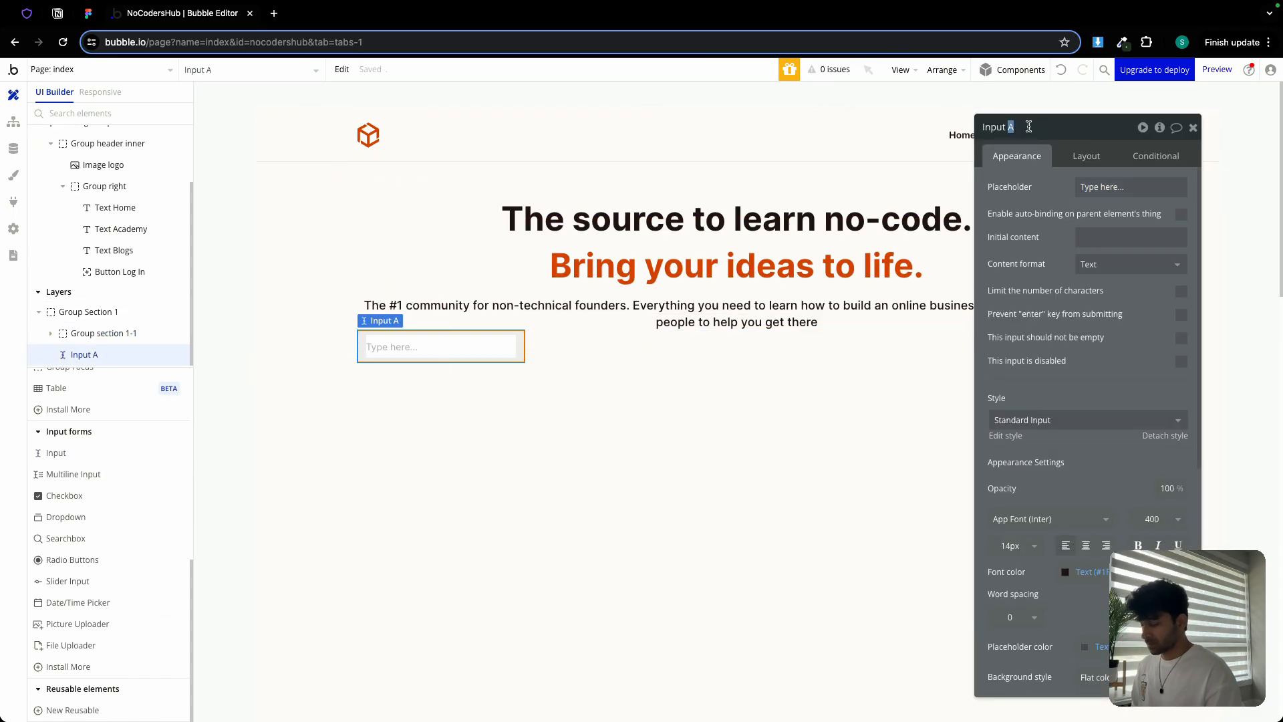
{"action": "key", "text": "BackSpace"}
{"action": "type", "text": "email"}
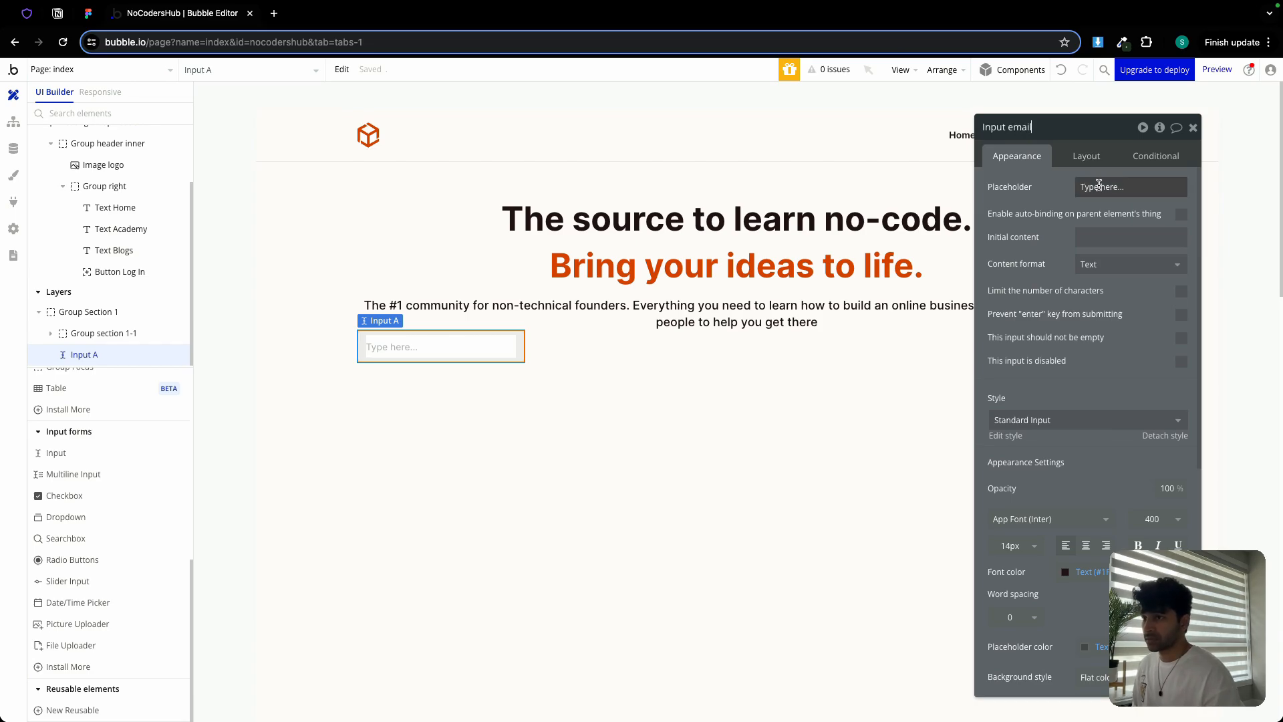
{"action": "left_click", "coordinate": [1100, 187]}
{"action": "type", "text": "Enter your email"}
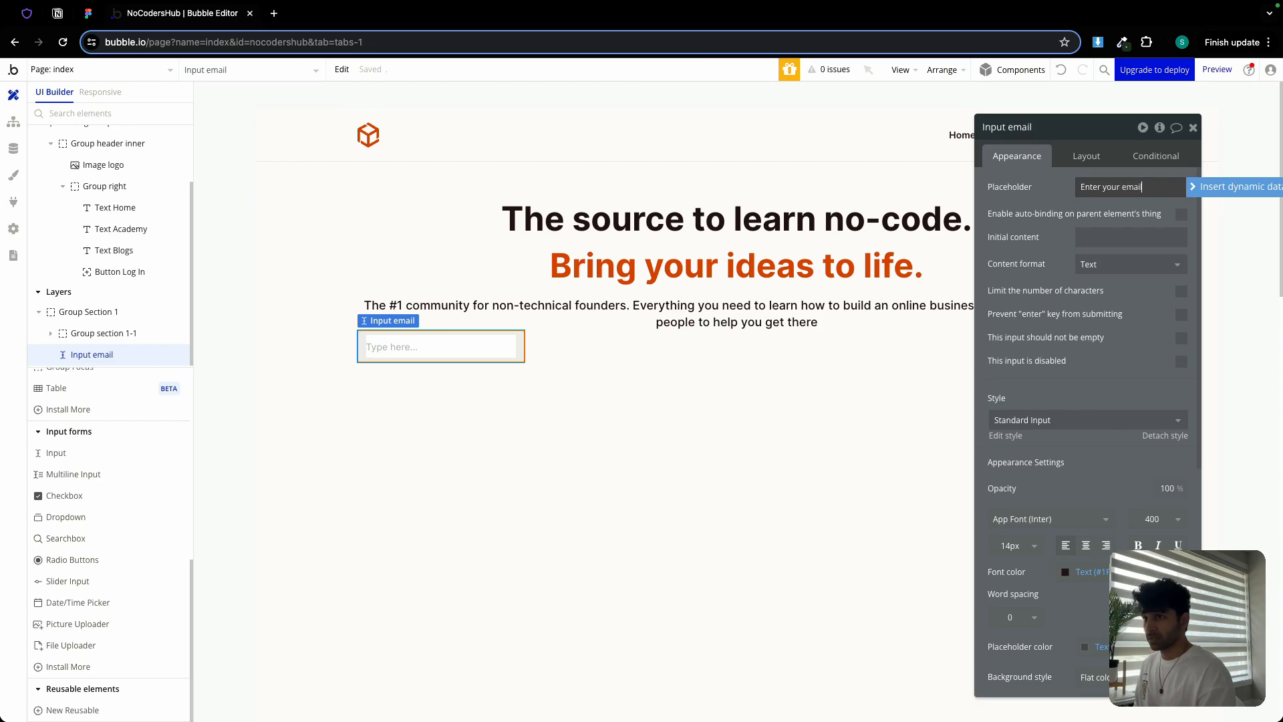
{"action": "left_click", "coordinate": [1092, 264]}
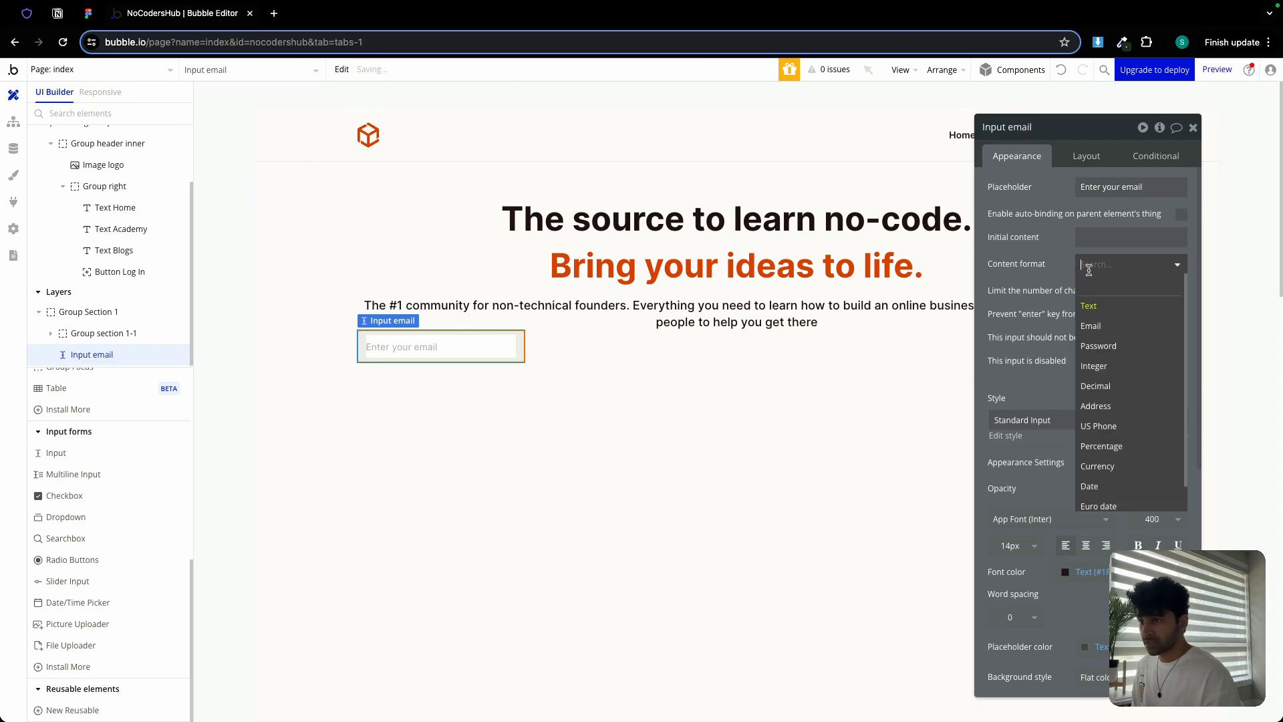
{"action": "left_click", "coordinate": [1110, 326]}
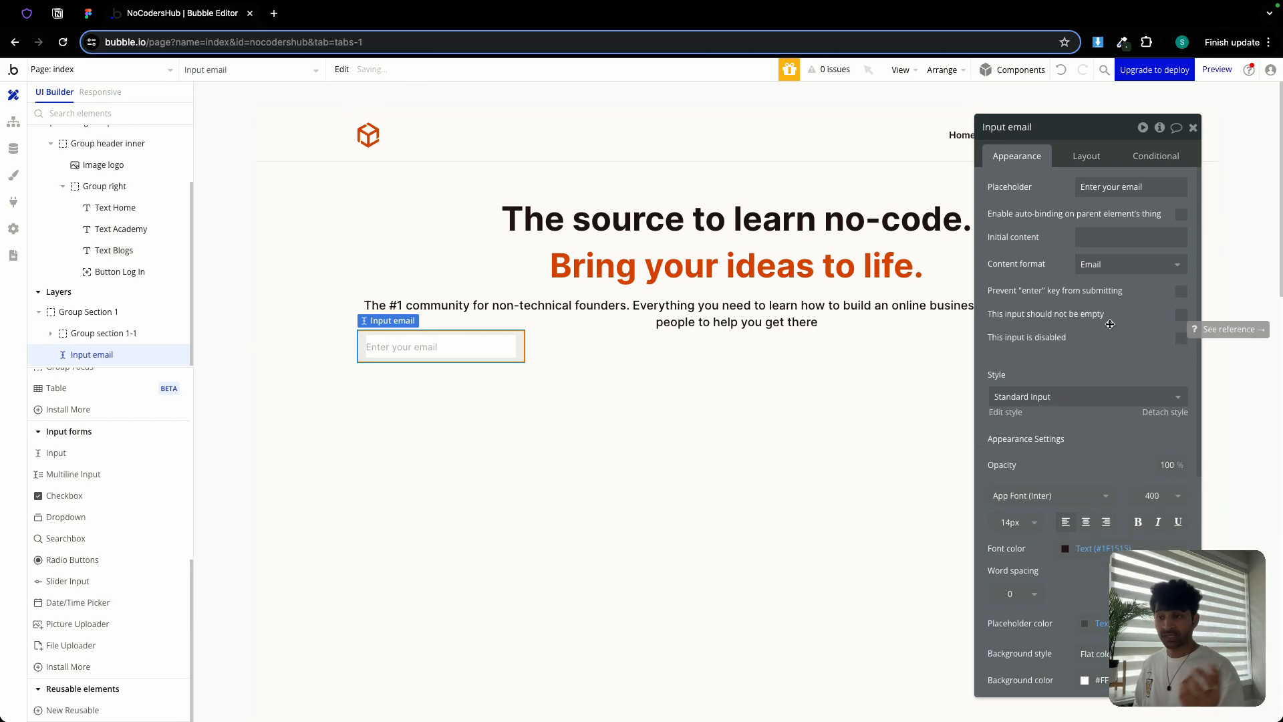
Size the email input to 300 px wide and 40 px tall, matching the Figma field
{"action": "left_click", "coordinate": [88, 14]}
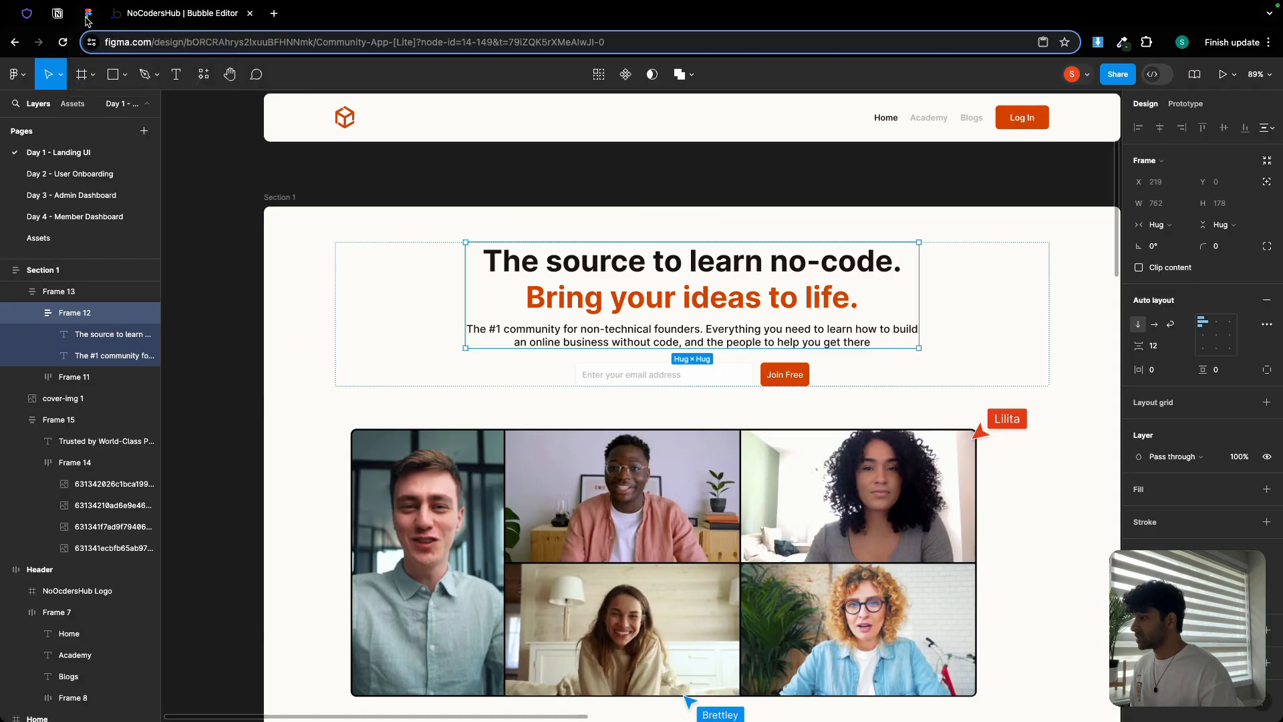
{"action": "left_click", "coordinate": [609, 378]}
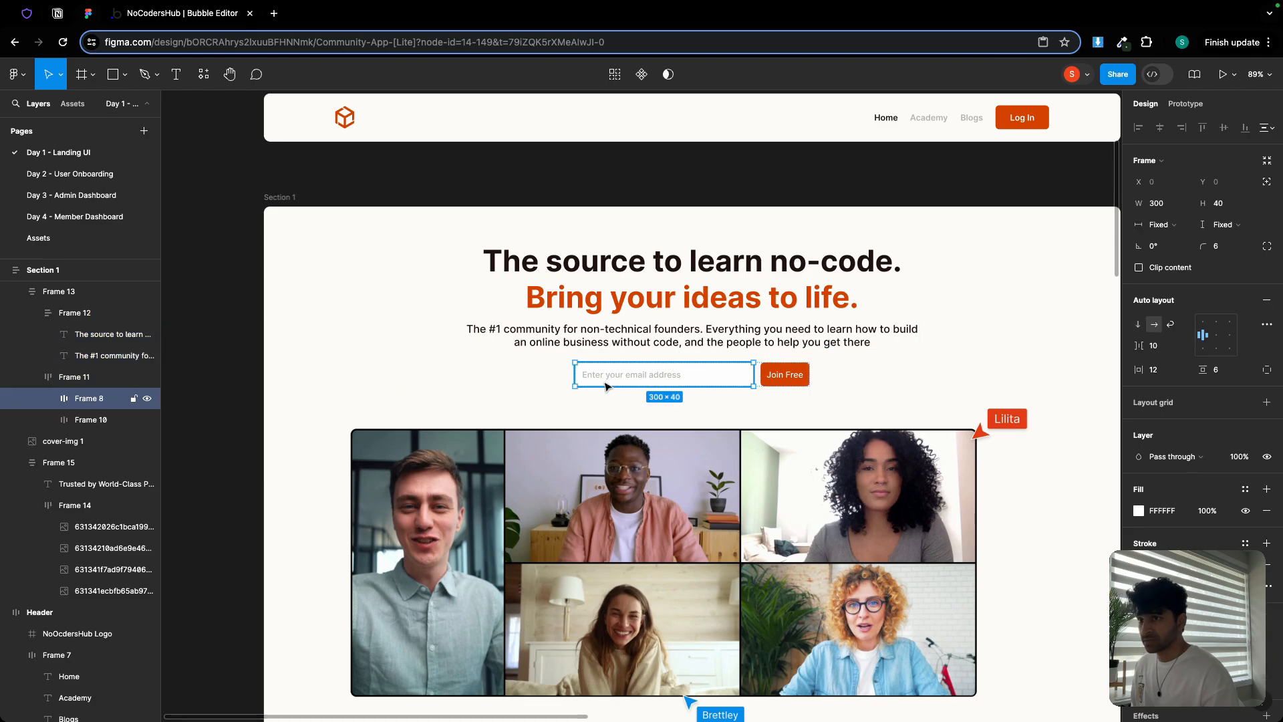
{"action": "left_click", "coordinate": [200, 14]}
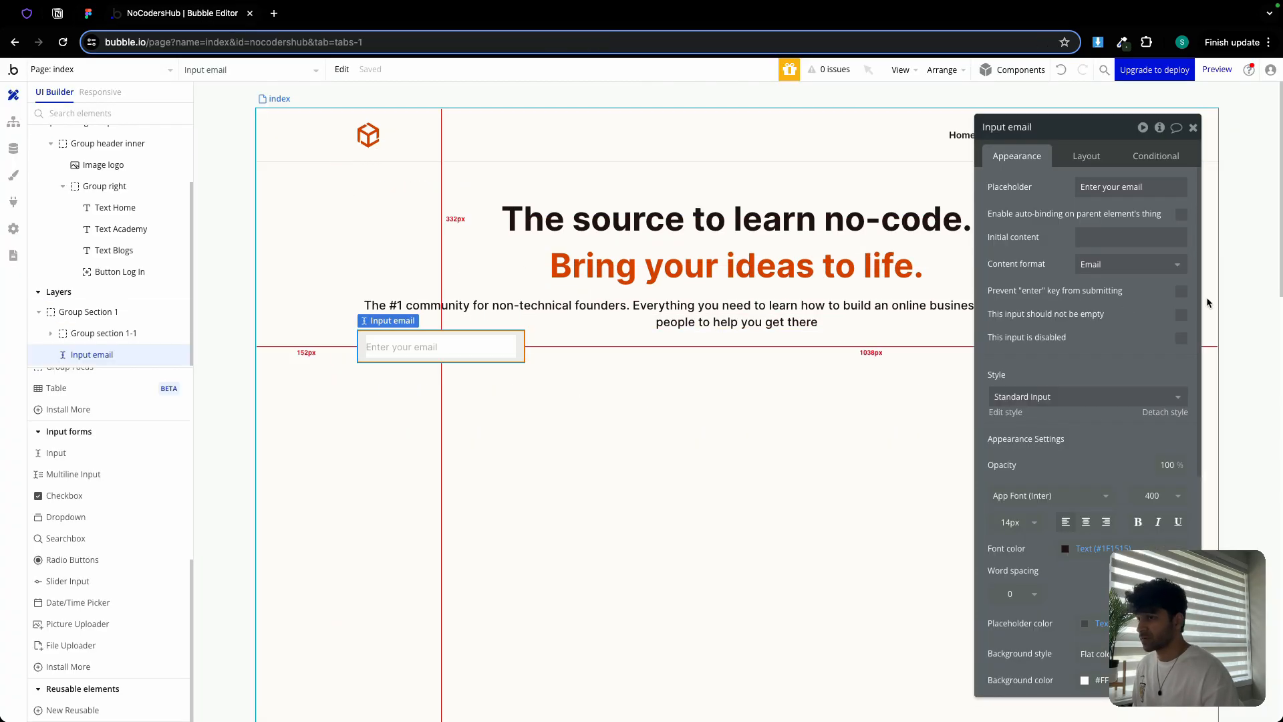
{"action": "left_click", "coordinate": [1086, 156]}
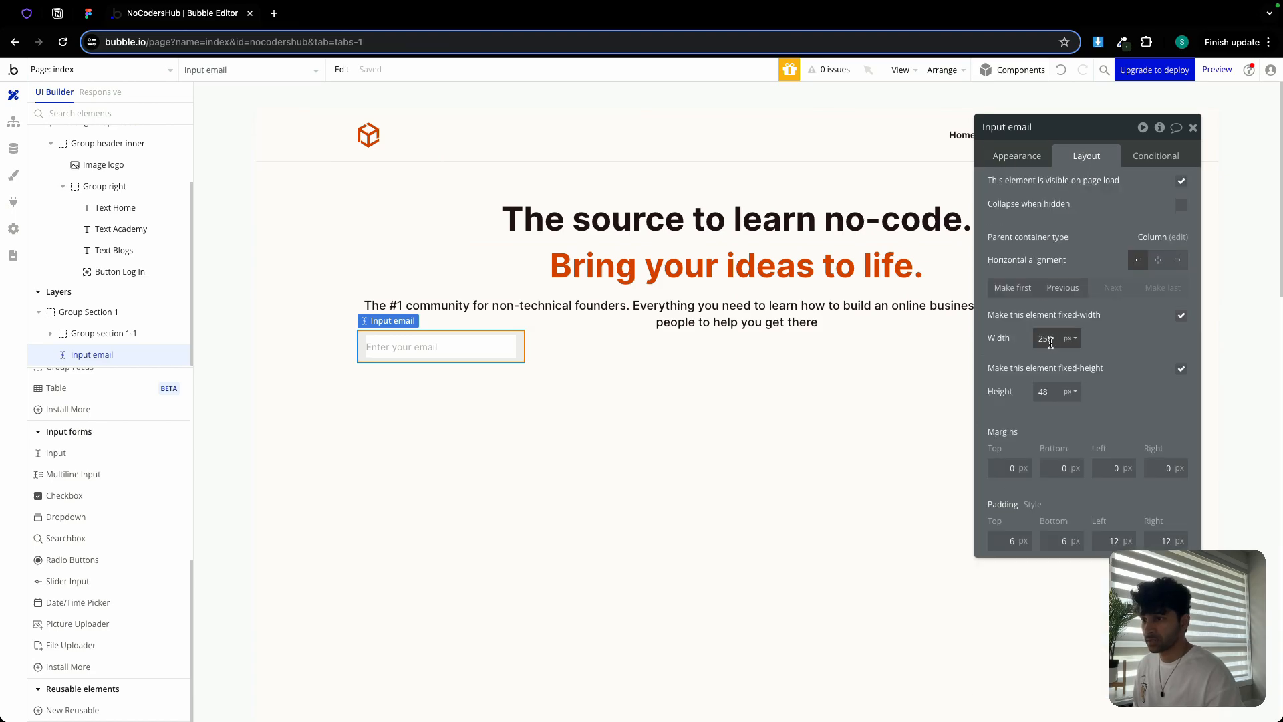
{"action": "double_click", "coordinate": [1046, 338]}
{"action": "type", "text": "300"}
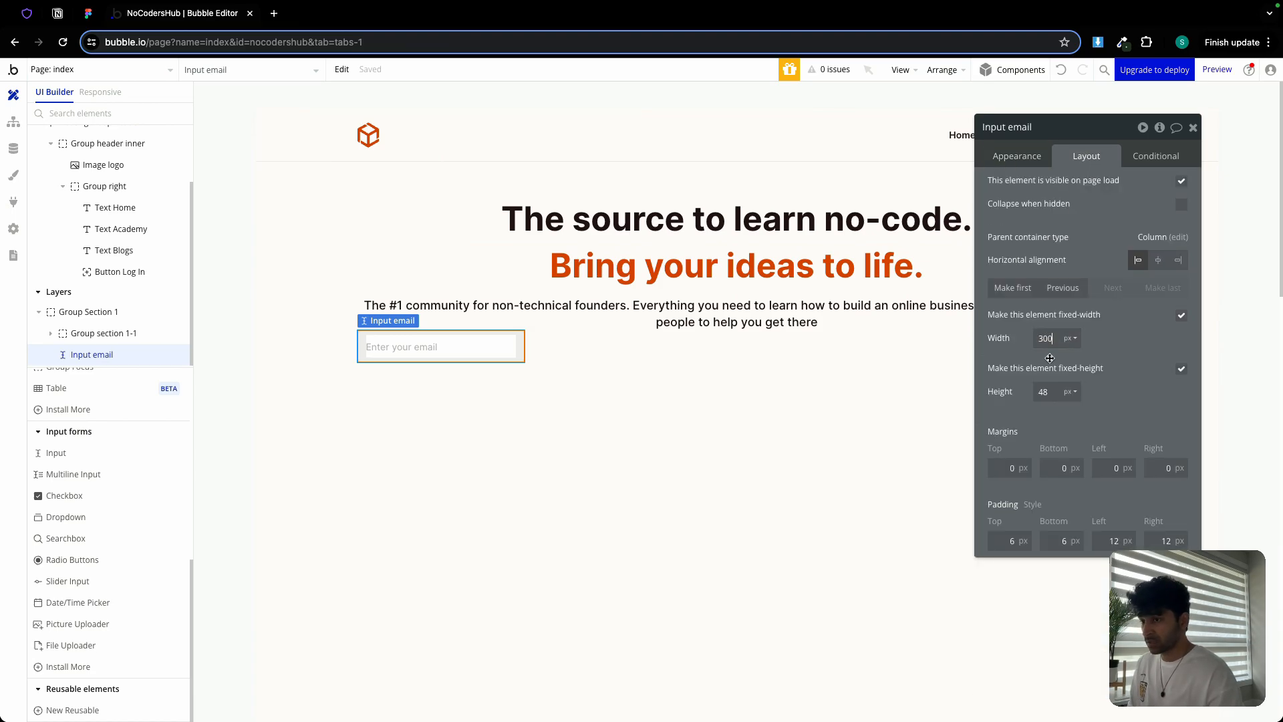
{"action": "left_click", "coordinate": [1051, 392]}
{"action": "key", "text": "BackSpace"}
{"action": "type", "text": "0"}
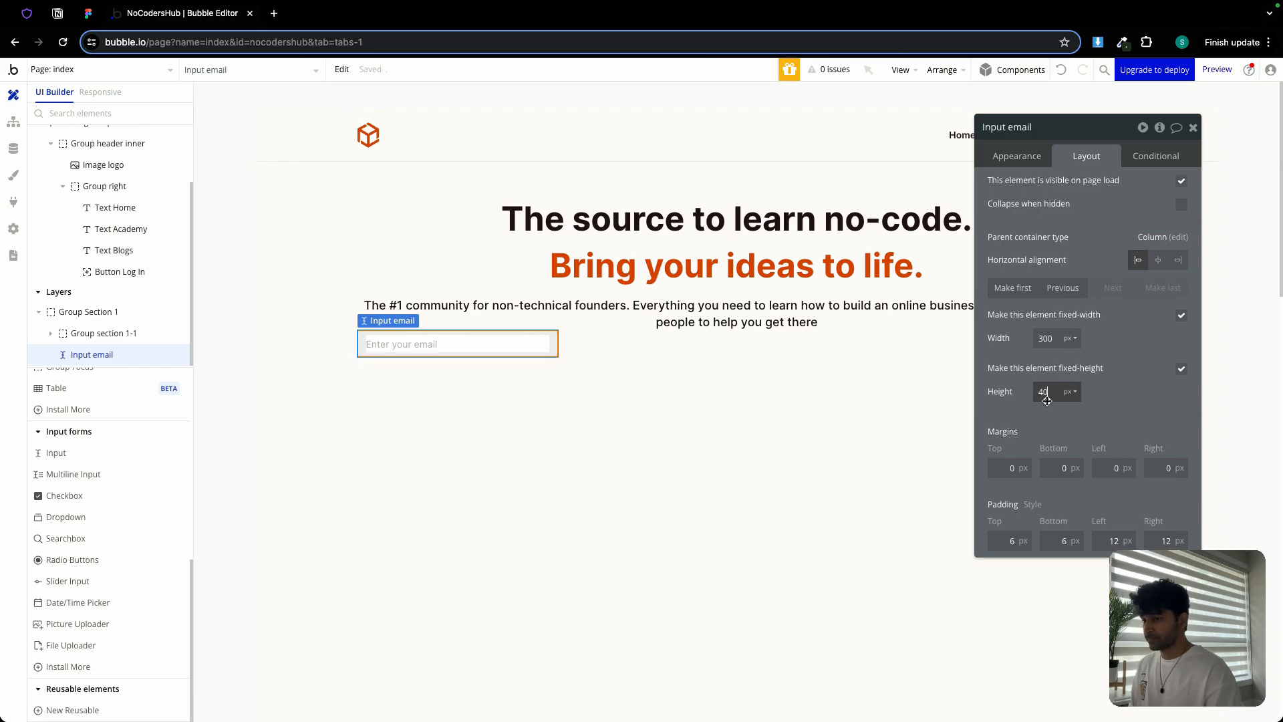
{"action": "left_click", "coordinate": [1093, 373]}
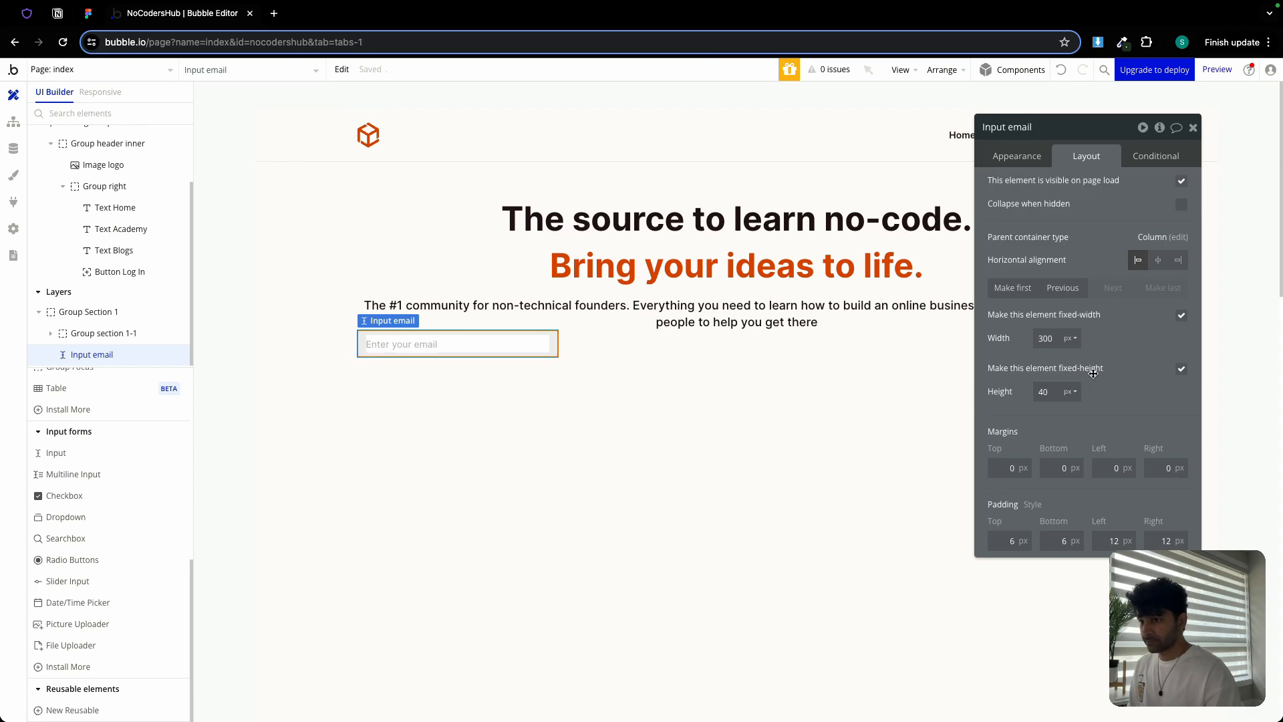
{"action": "scroll", "coordinate": [100, 453], "scroll_direction": "up", "scroll_amount": 10}
Add a Label button reading 'Join for free' under the email input
{"action": "left_click", "coordinate": [93, 452]}
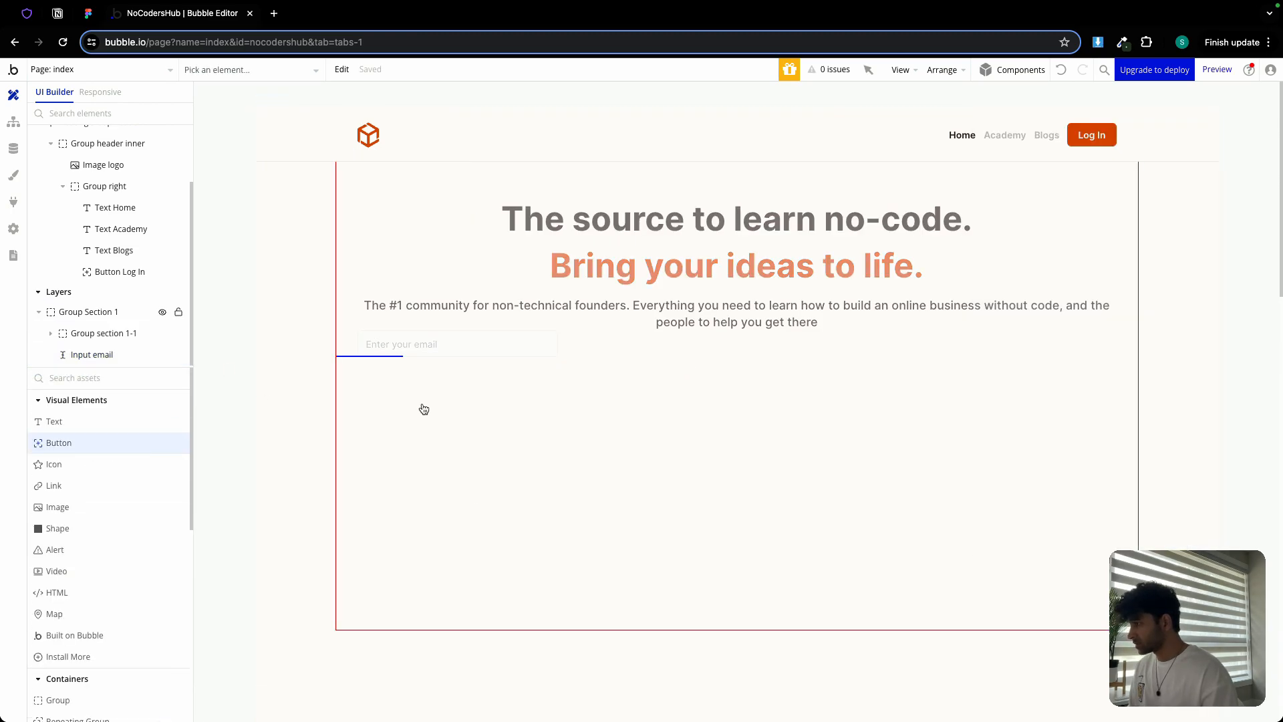
{"action": "left_click", "coordinate": [421, 406]}
{"action": "left_click", "coordinate": [91, 16]}
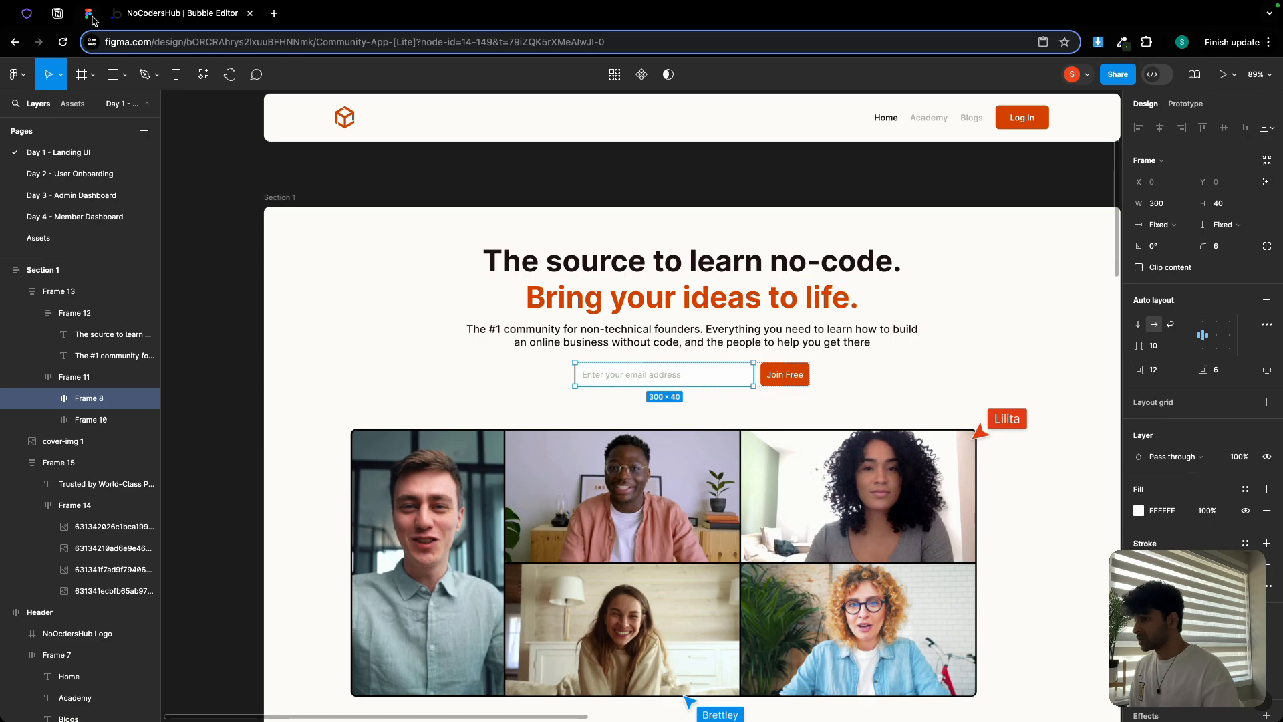
{"action": "left_click", "coordinate": [142, 20]}
{"action": "left_click", "coordinate": [1109, 187]}
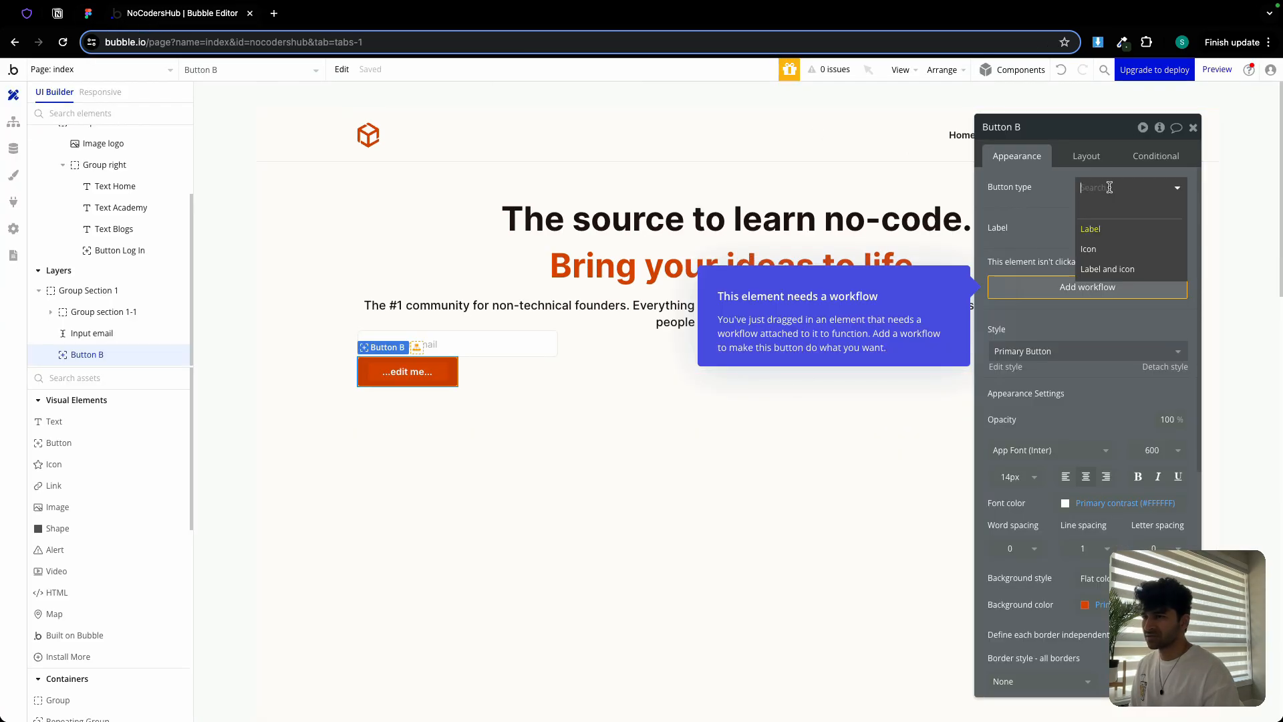
{"action": "left_click", "coordinate": [1096, 228]}
{"action": "left_click", "coordinate": [1104, 227]}
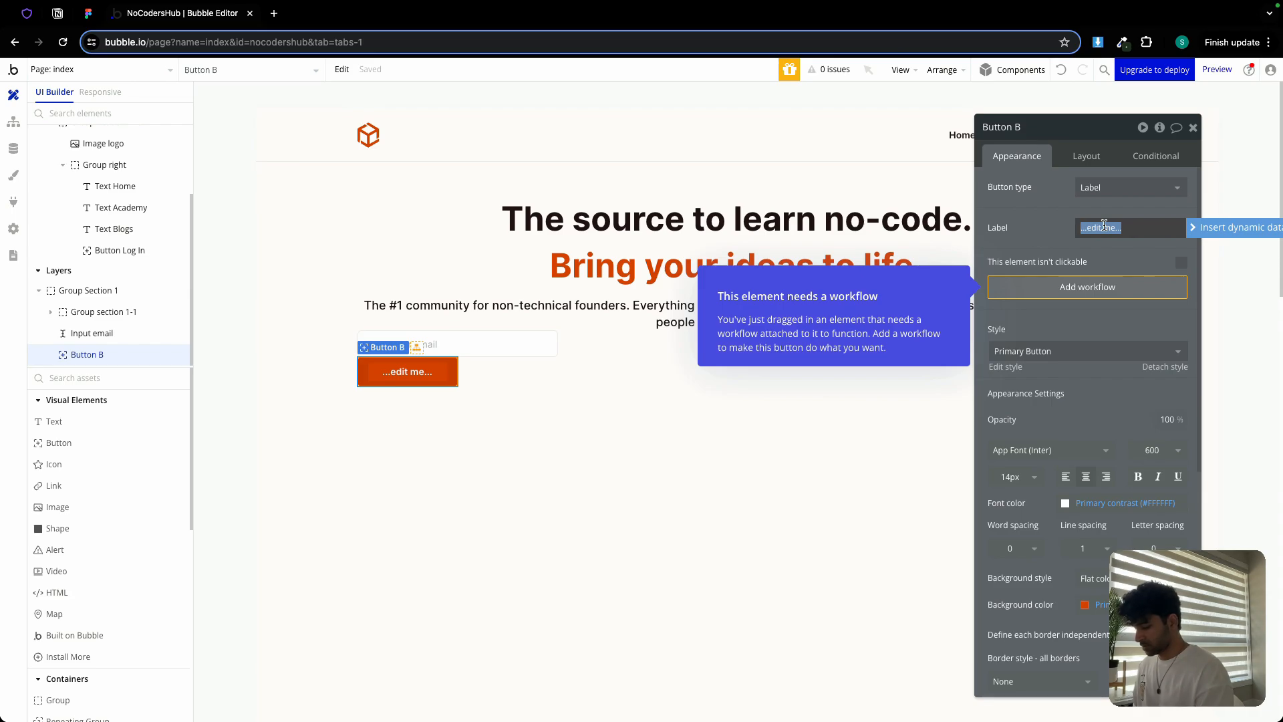
{"action": "key", "text": "BackSpace"}
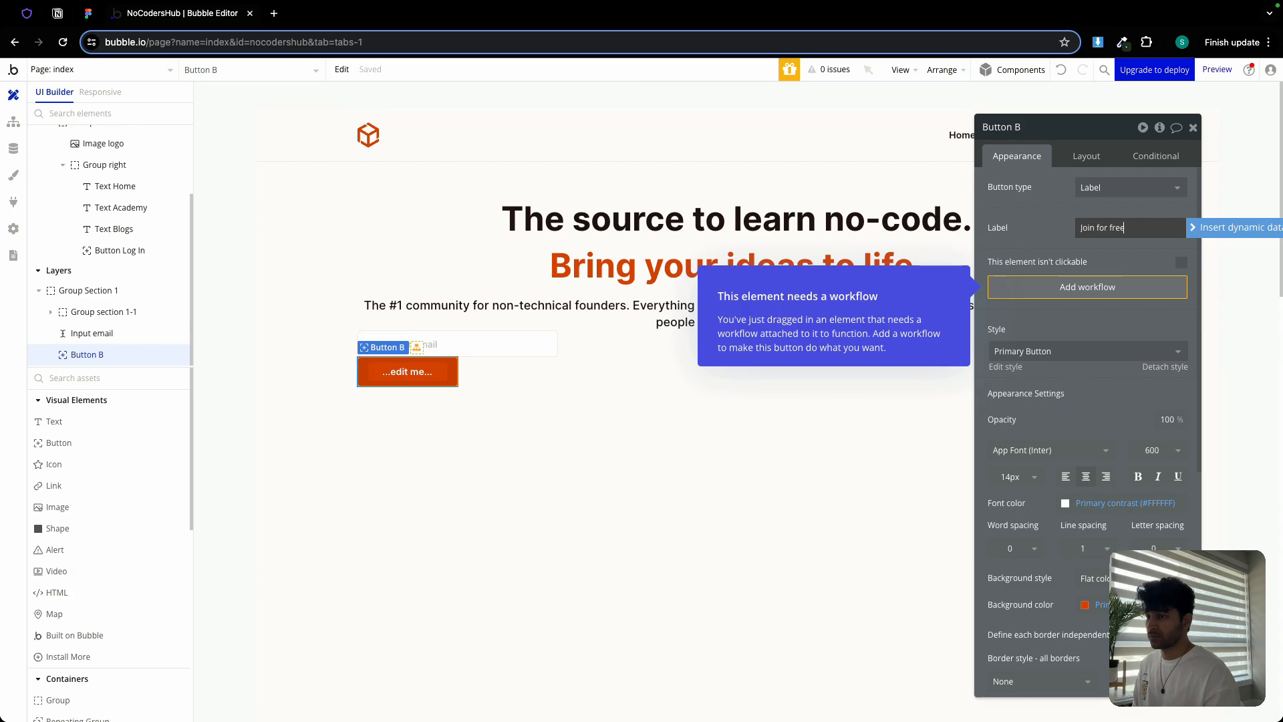
{"action": "type", "text": "Join for free"}
{"action": "left_click", "coordinate": [1058, 226]}
Make the button fit its text width: no fixed width, min width 0, min height 40
{"action": "left_click", "coordinate": [1078, 165]}
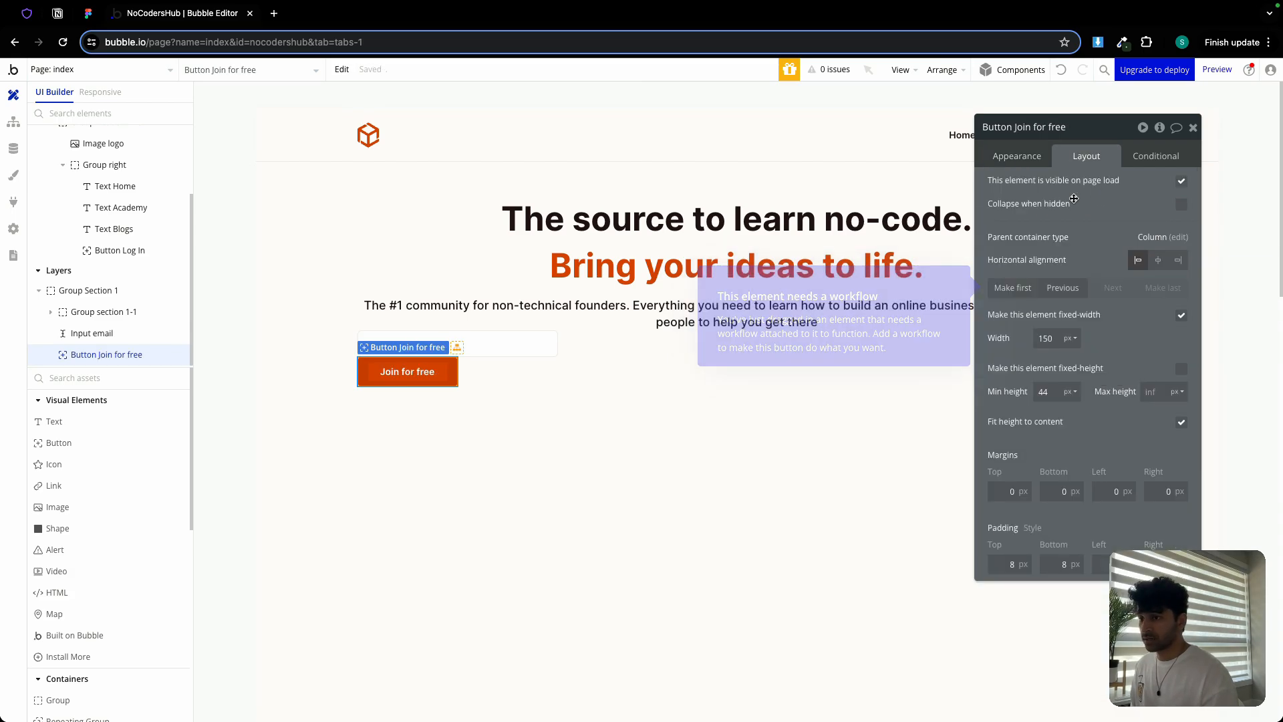
{"action": "left_click", "coordinate": [1180, 315]}
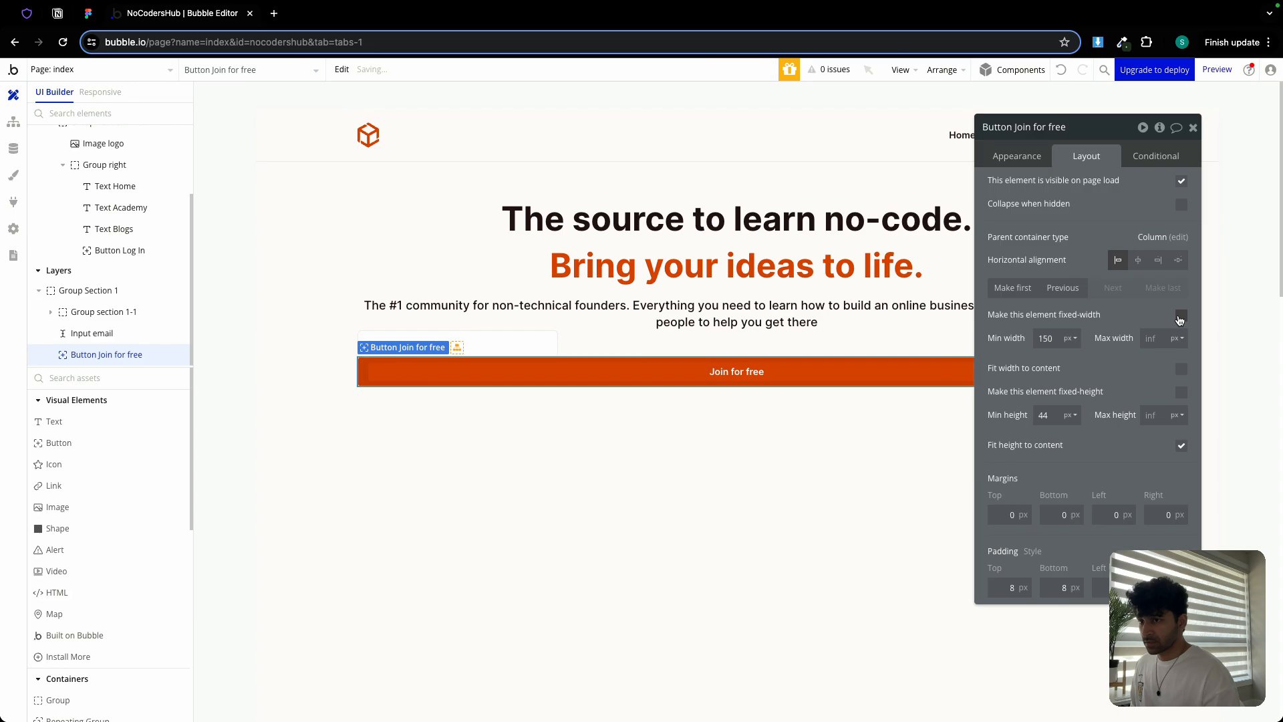
{"action": "left_click", "coordinate": [1047, 339]}
{"action": "type", "text": "0"}
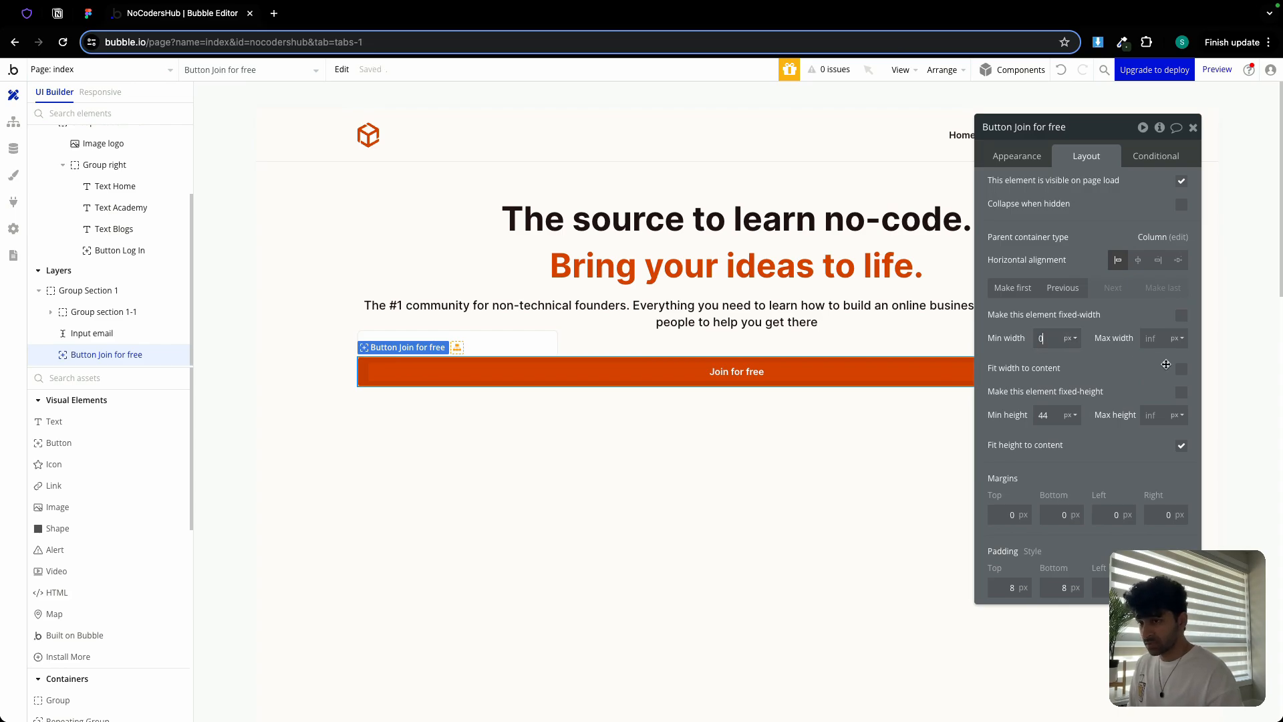
{"action": "left_click", "coordinate": [1180, 369]}
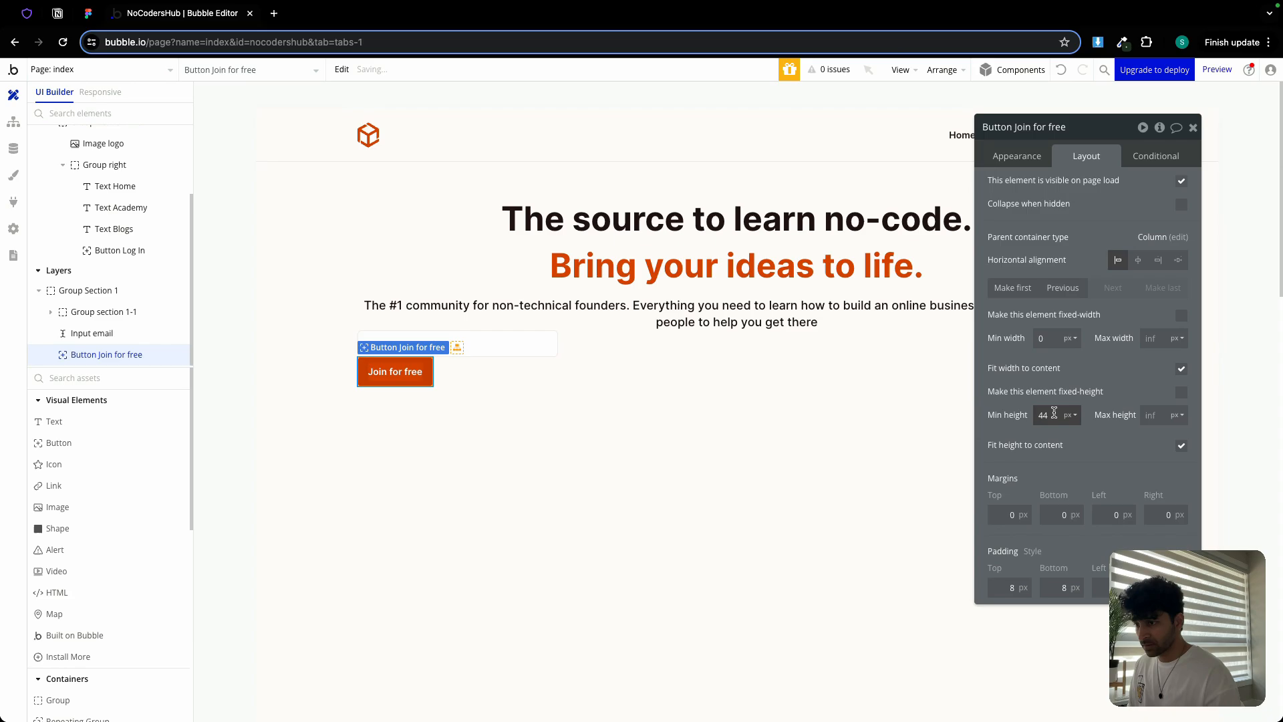
{"action": "key", "text": "Down"}
{"action": "key", "text": "Down"}
{"action": "key", "text": "Down"}
{"action": "key", "text": "Down"}
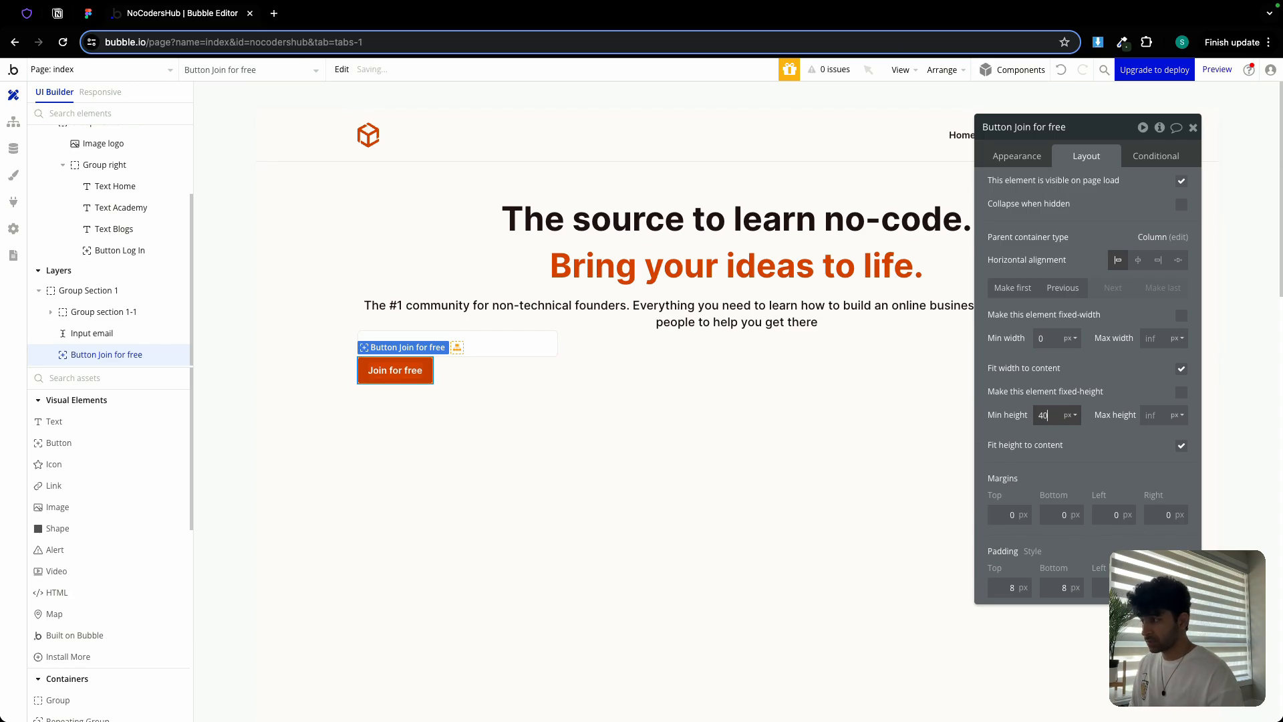
Wrap the email input and Join for free button in a row container, named Group input
{"action": "left_click", "coordinate": [519, 347]}
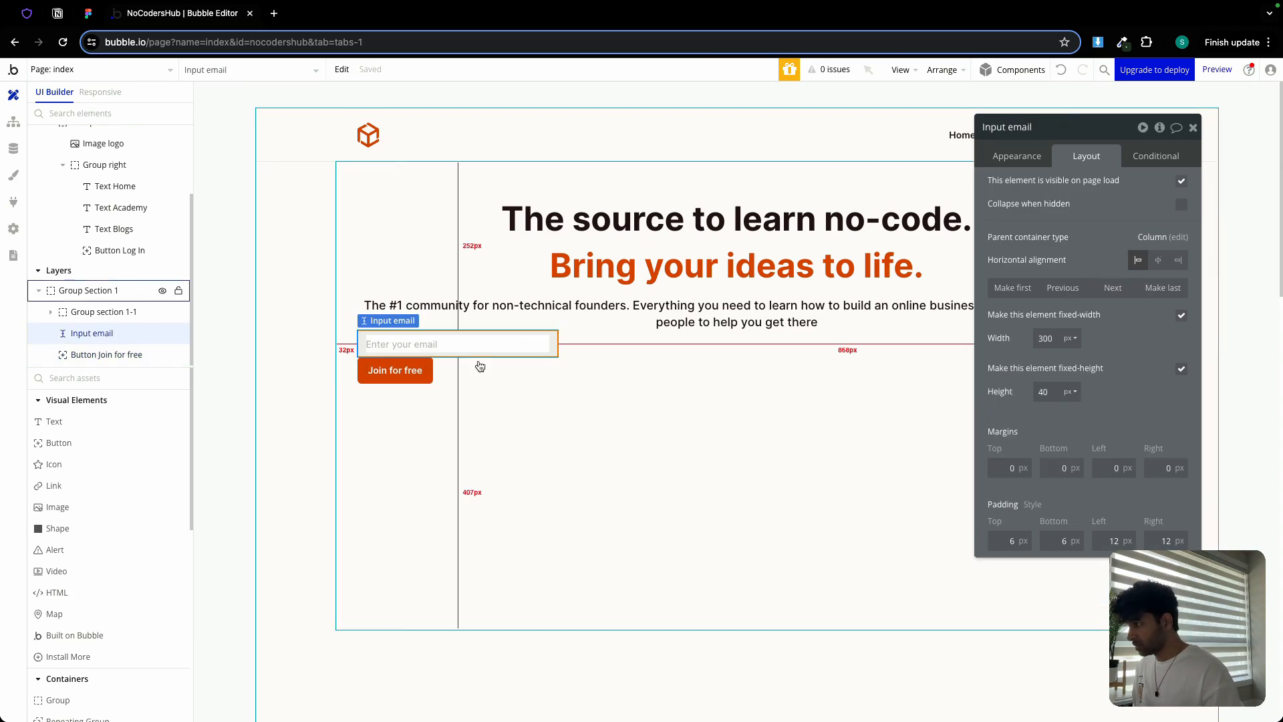
{"action": "left_click", "coordinate": [404, 373], "text": "shift"}
{"action": "right_click", "coordinate": [406, 378]}
{"action": "mouse_move", "coordinate": [477, 459]}
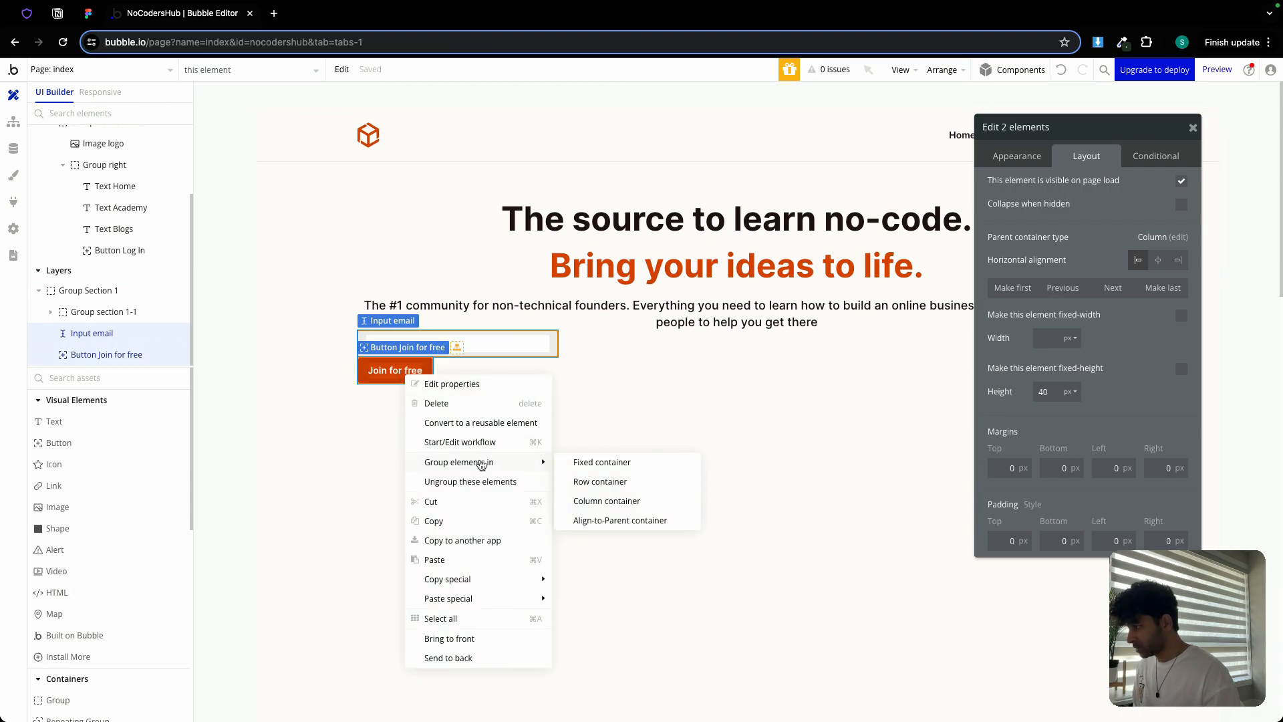
{"action": "left_click", "coordinate": [593, 478]}
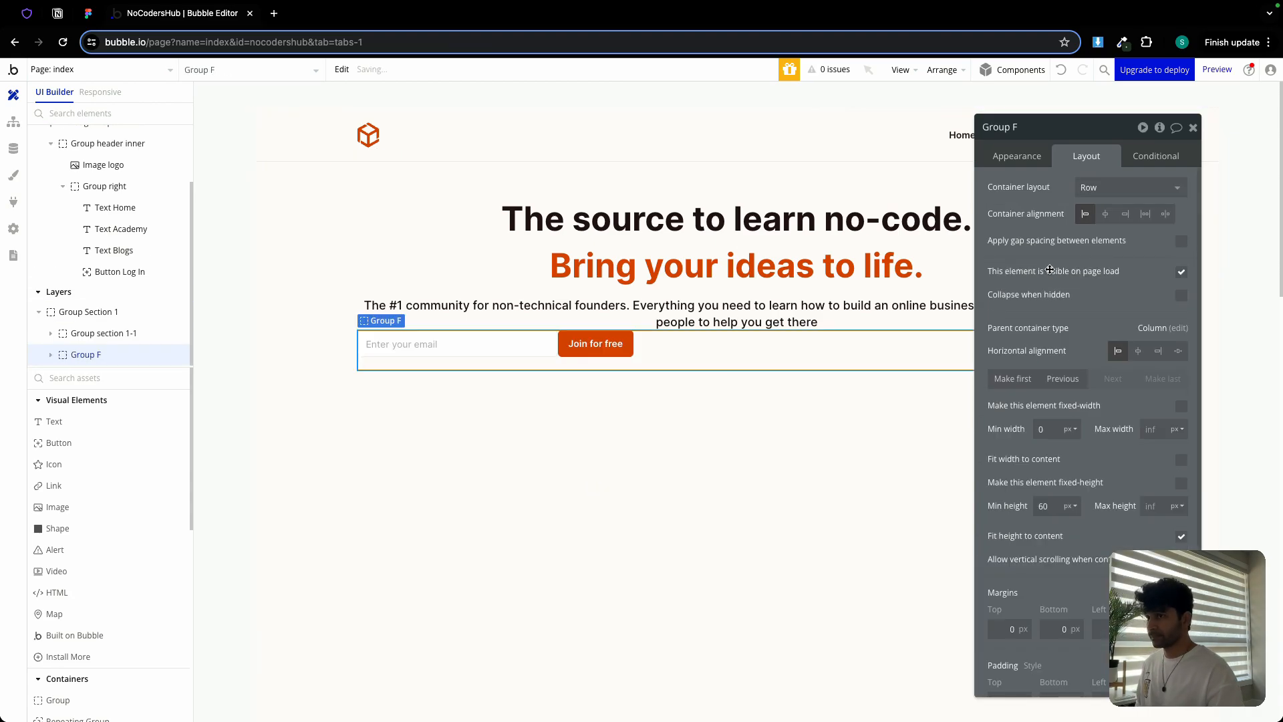
{"action": "double_click", "coordinate": [1038, 125]}
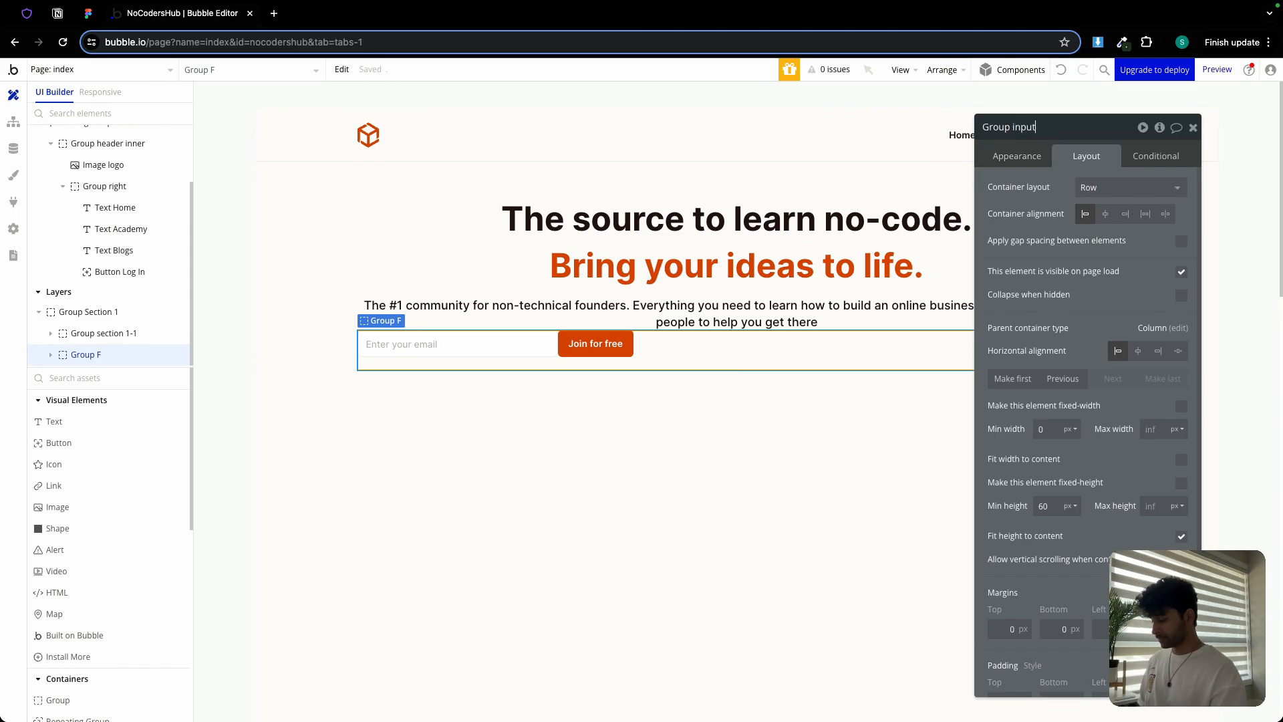
In Figma, inspect the frames holding the input-and-button row and the whole hero block
{"action": "left_click", "coordinate": [86, 14]}
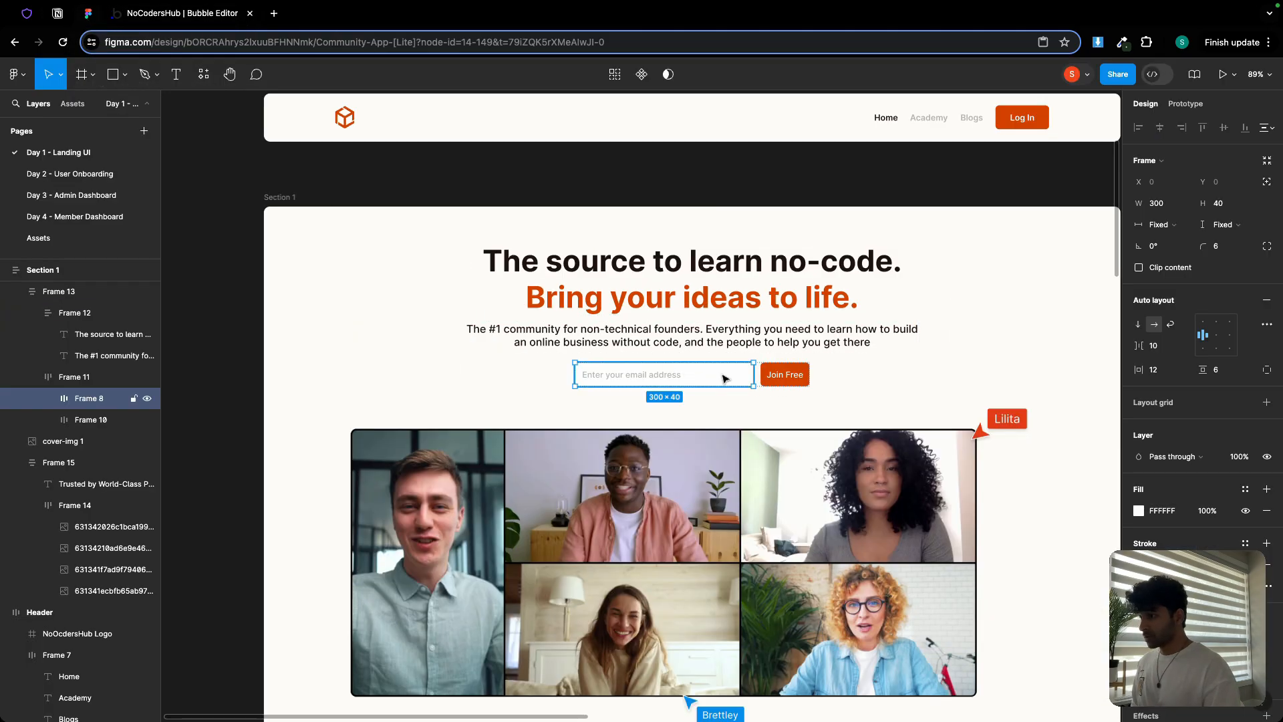
{"action": "scroll", "coordinate": [760, 384], "scroll_direction": "up", "scroll_amount": 5}
{"action": "left_click", "coordinate": [749, 345]}
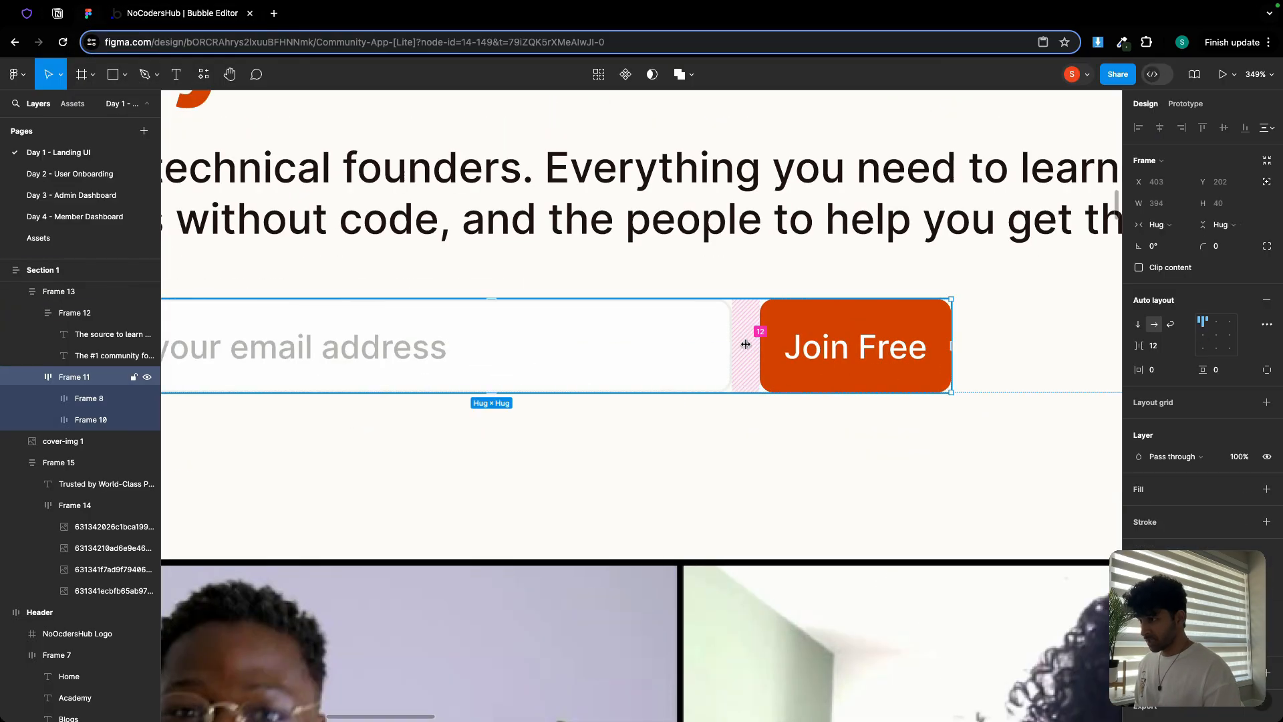
{"action": "scroll", "coordinate": [510, 250], "scroll_direction": "down", "scroll_amount": 5}
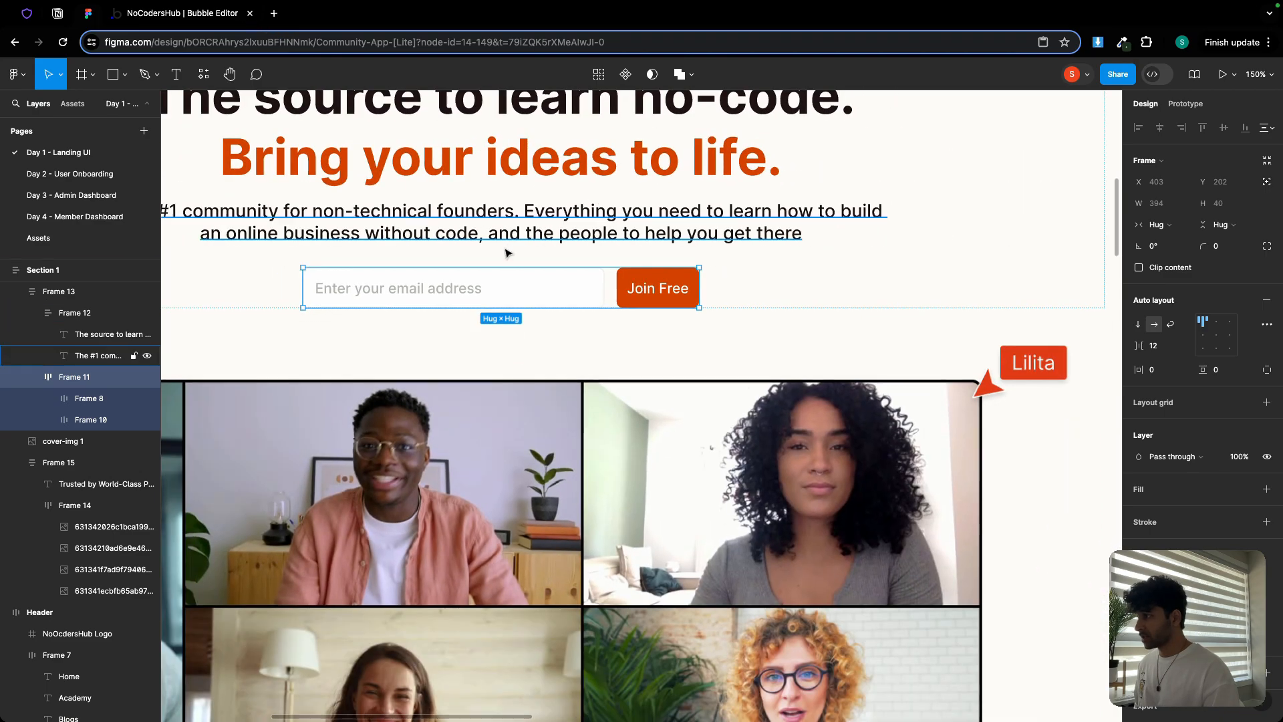
{"action": "scroll", "coordinate": [551, 299], "scroll_direction": "down", "scroll_amount": 1}
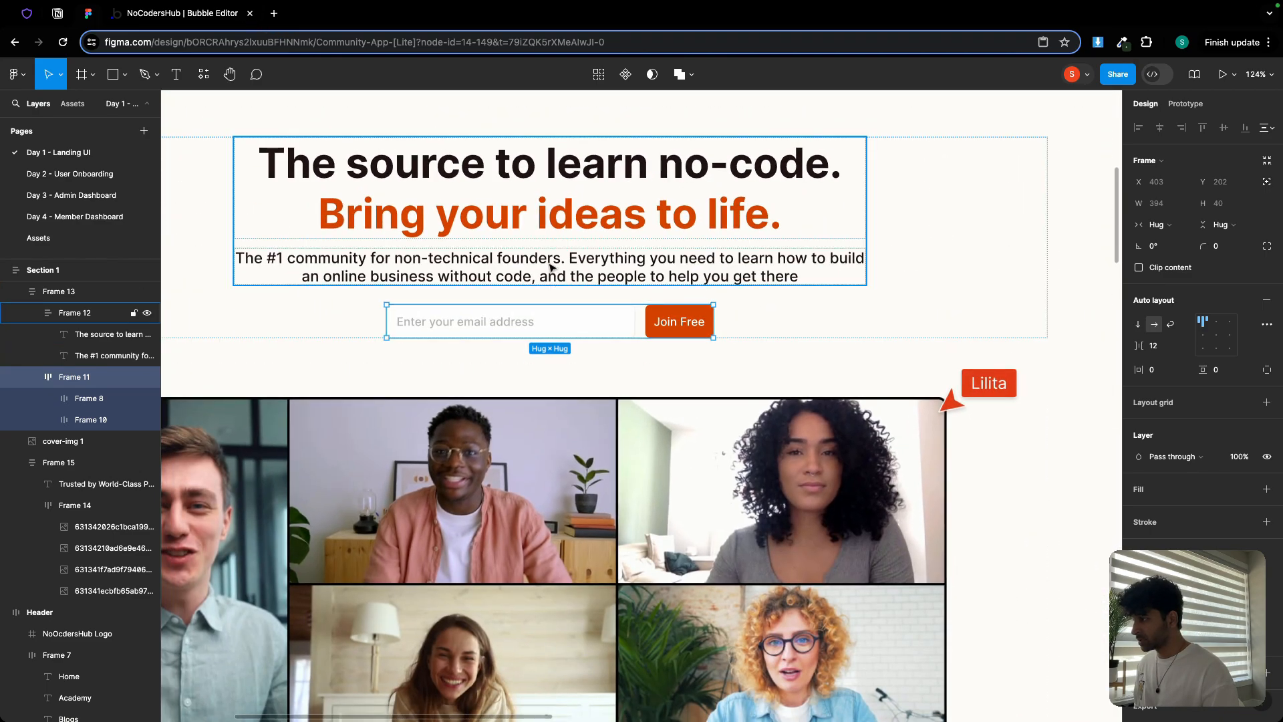
{"action": "left_click", "coordinate": [571, 300]}
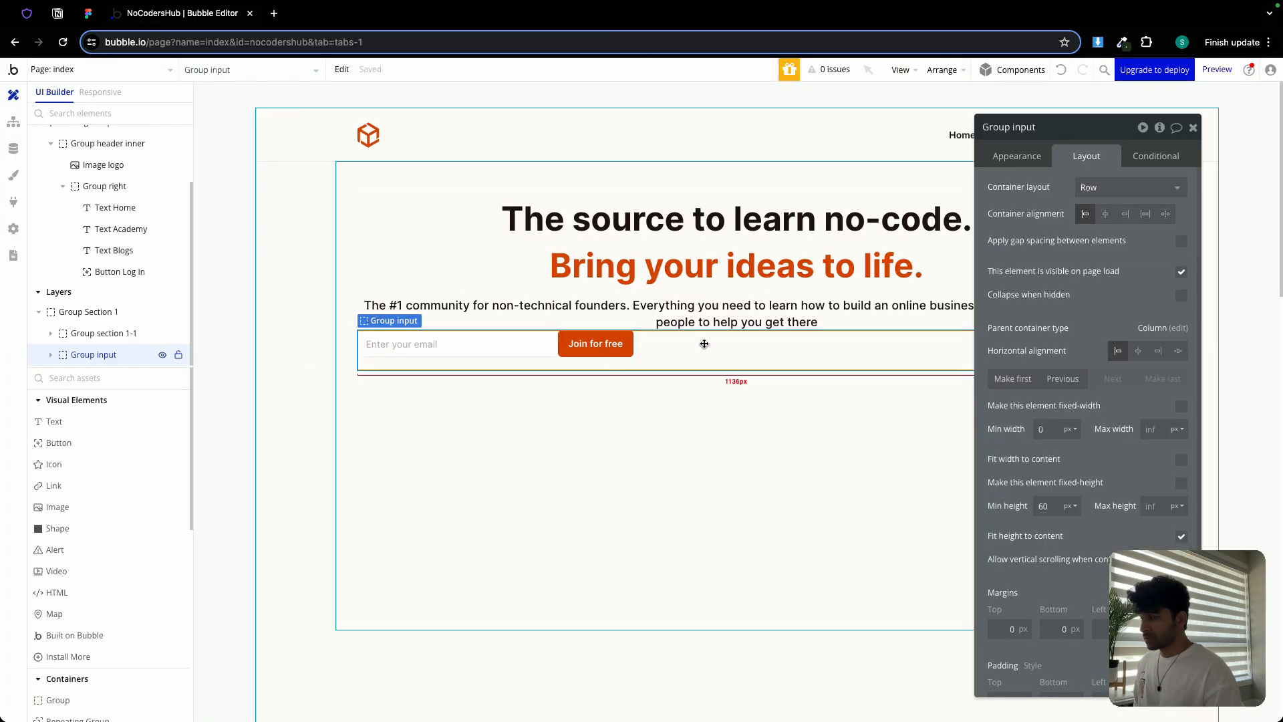
Centre Group input and its contents with 12 px gap spacing and 0 minimum height
{"action": "left_click", "coordinate": [1183, 243]}
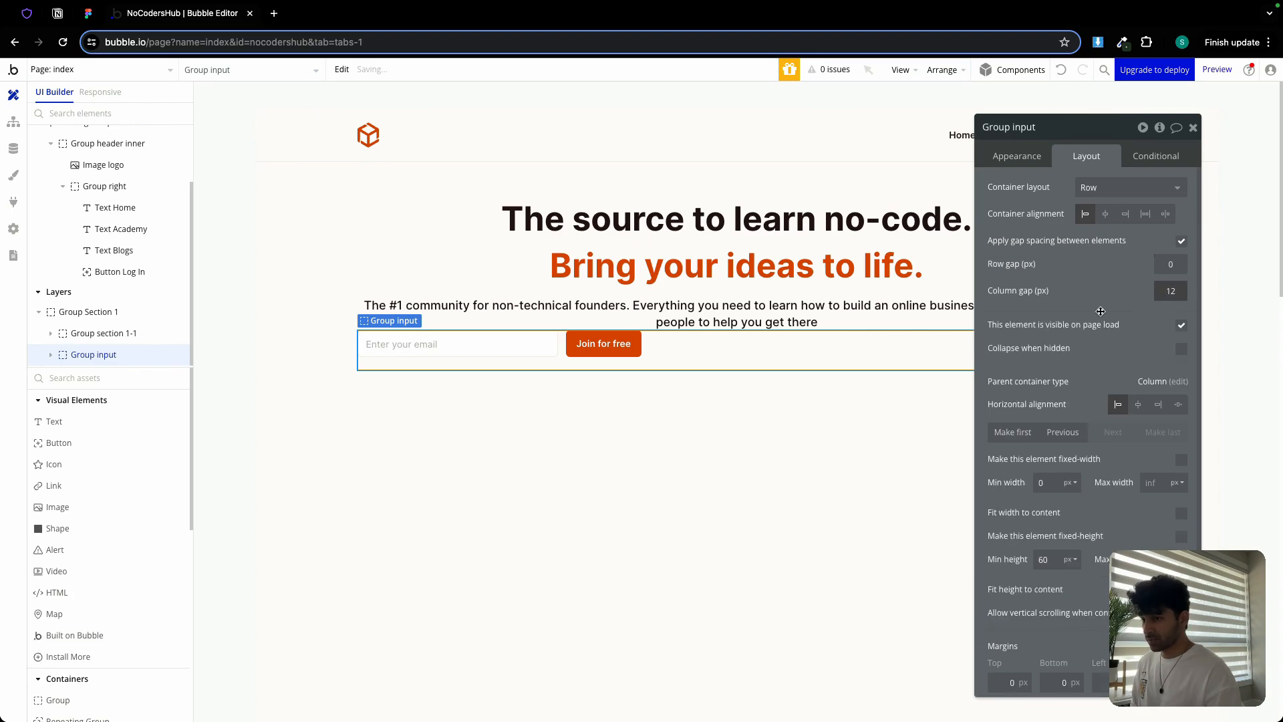
{"action": "left_click", "coordinate": [1137, 404]}
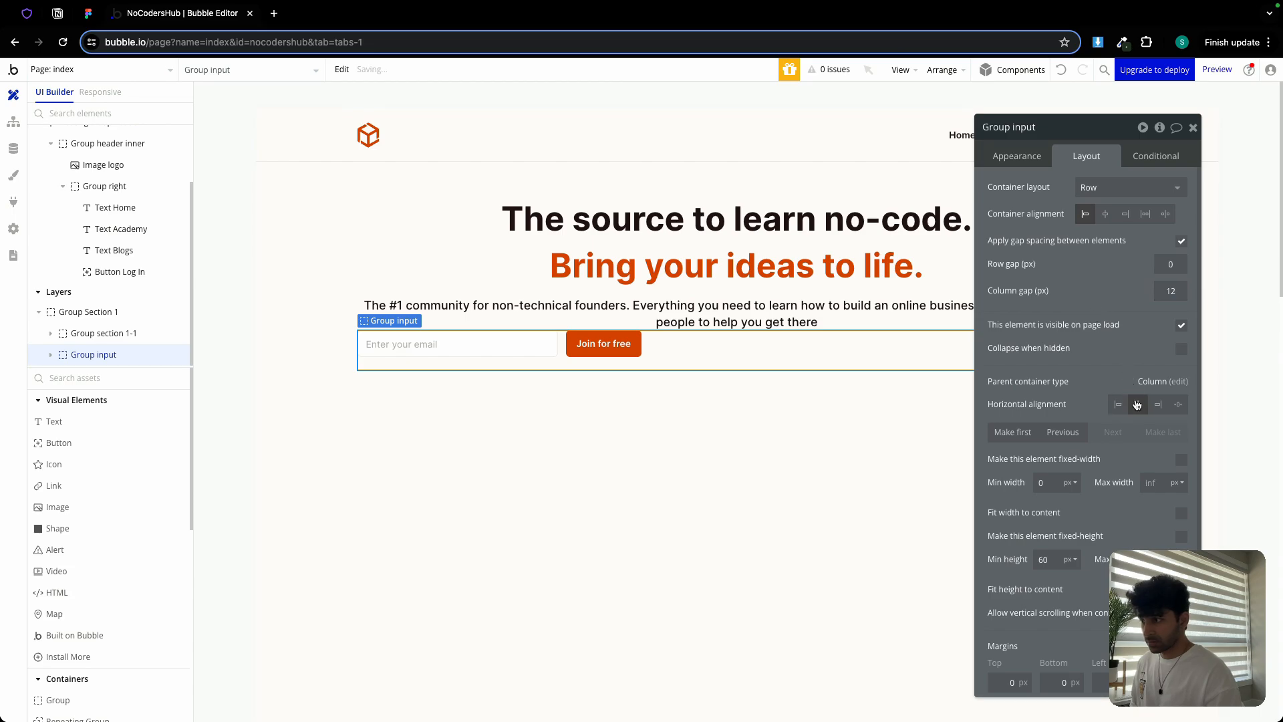
{"action": "left_click", "coordinate": [1106, 215]}
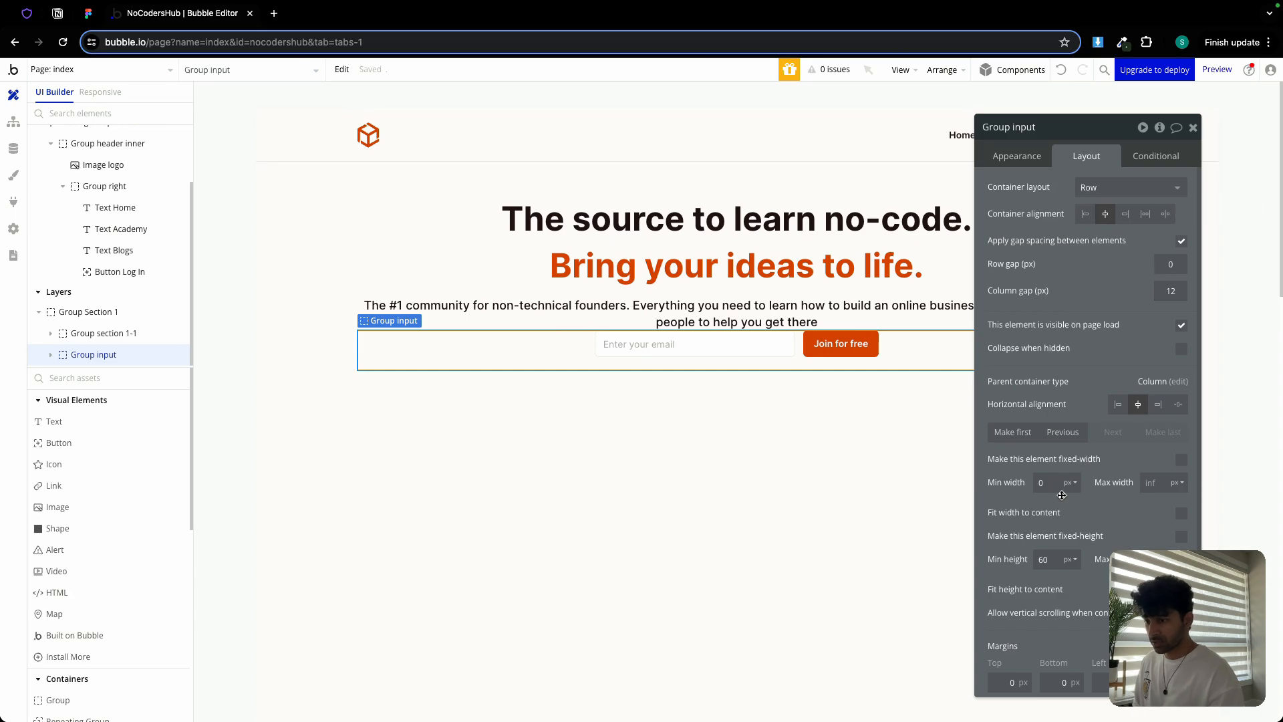
{"action": "type", "text": "0"}
{"action": "left_click", "coordinate": [1021, 529]}
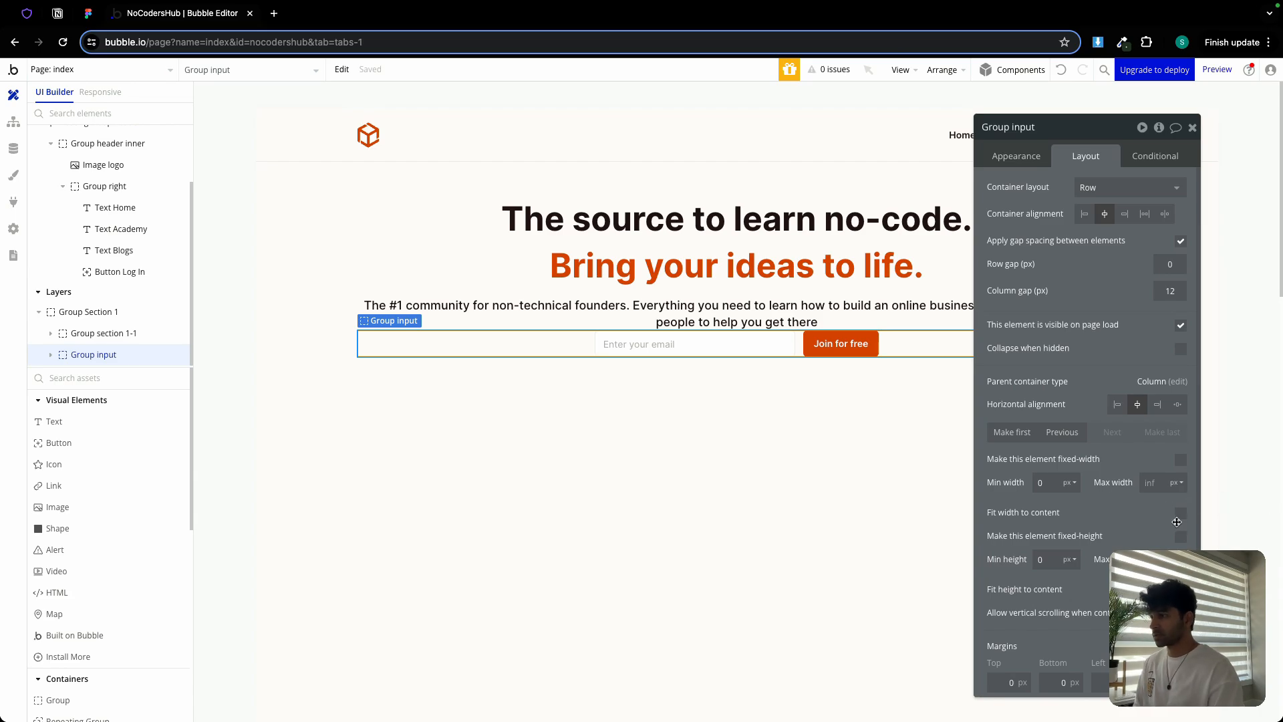
{"action": "left_click", "coordinate": [1193, 131]}
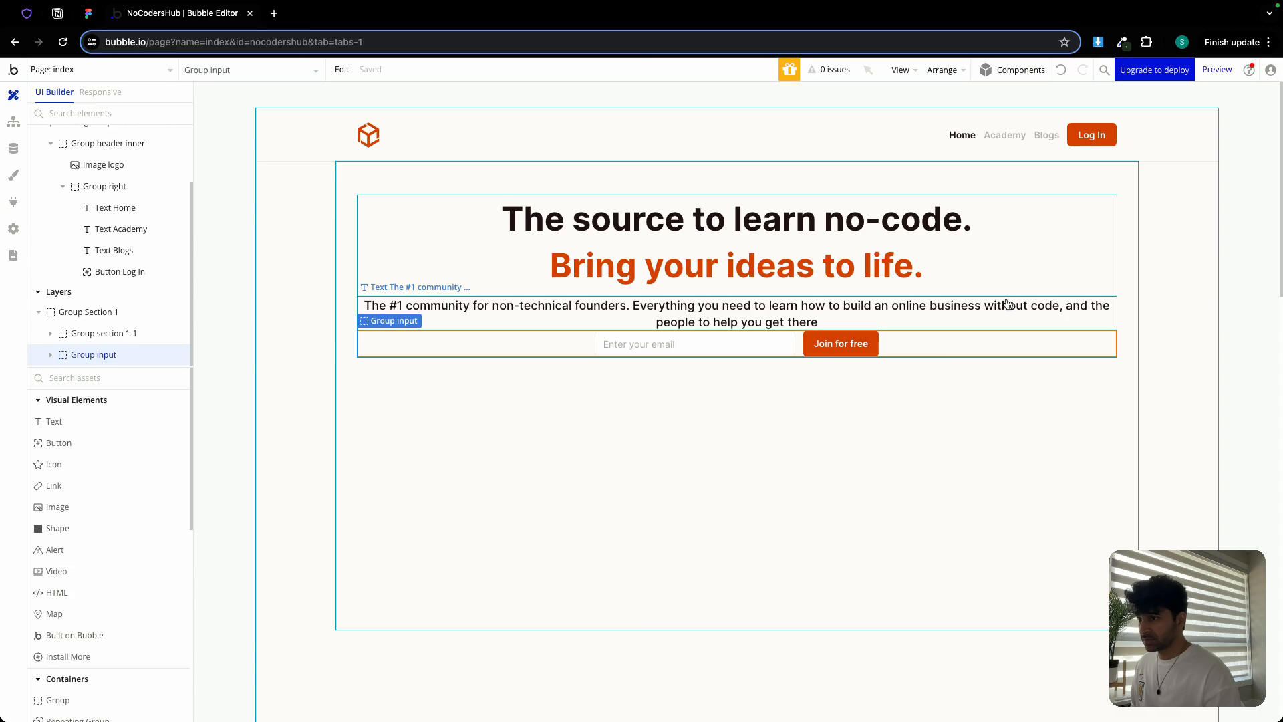
Wrap the hero text group and Group input in a column container 'Group Section1 - 1' with 24 px row gap
{"action": "left_click", "coordinate": [1007, 299]}
{"action": "left_click", "coordinate": [981, 343], "text": "shift"}
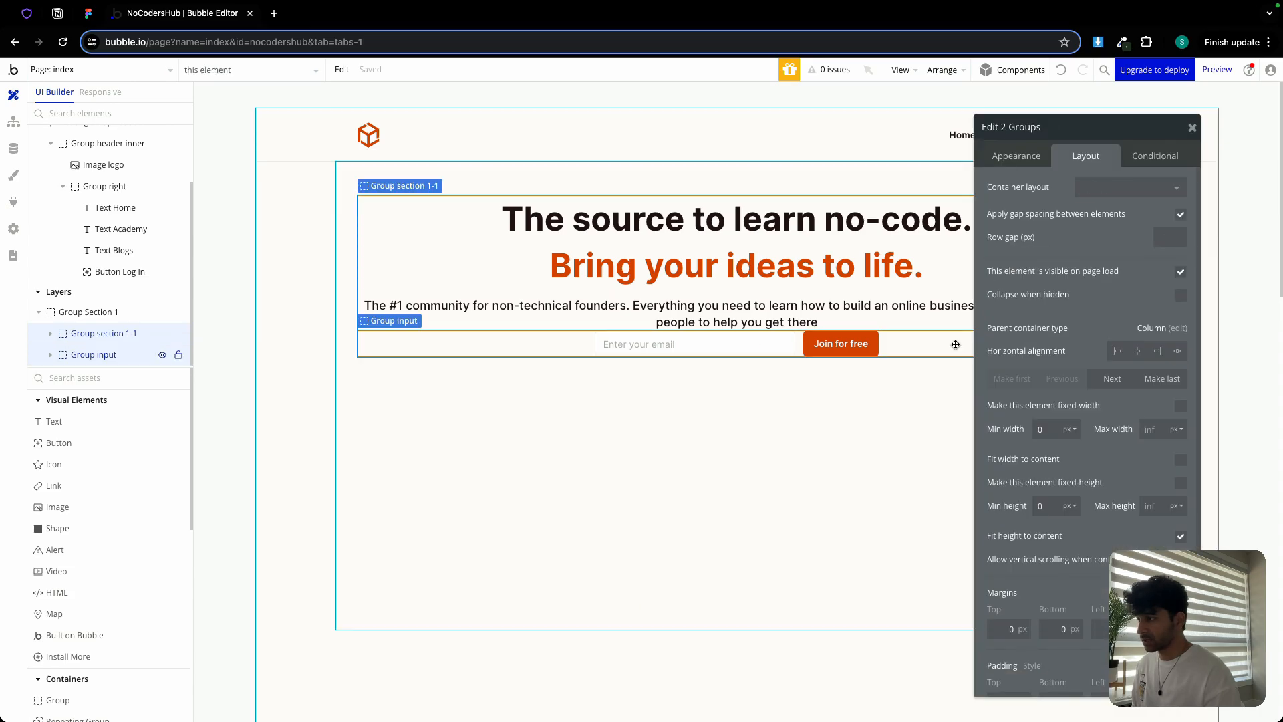
{"action": "right_click", "coordinate": [956, 348]}
{"action": "mouse_move", "coordinate": [1023, 431]}
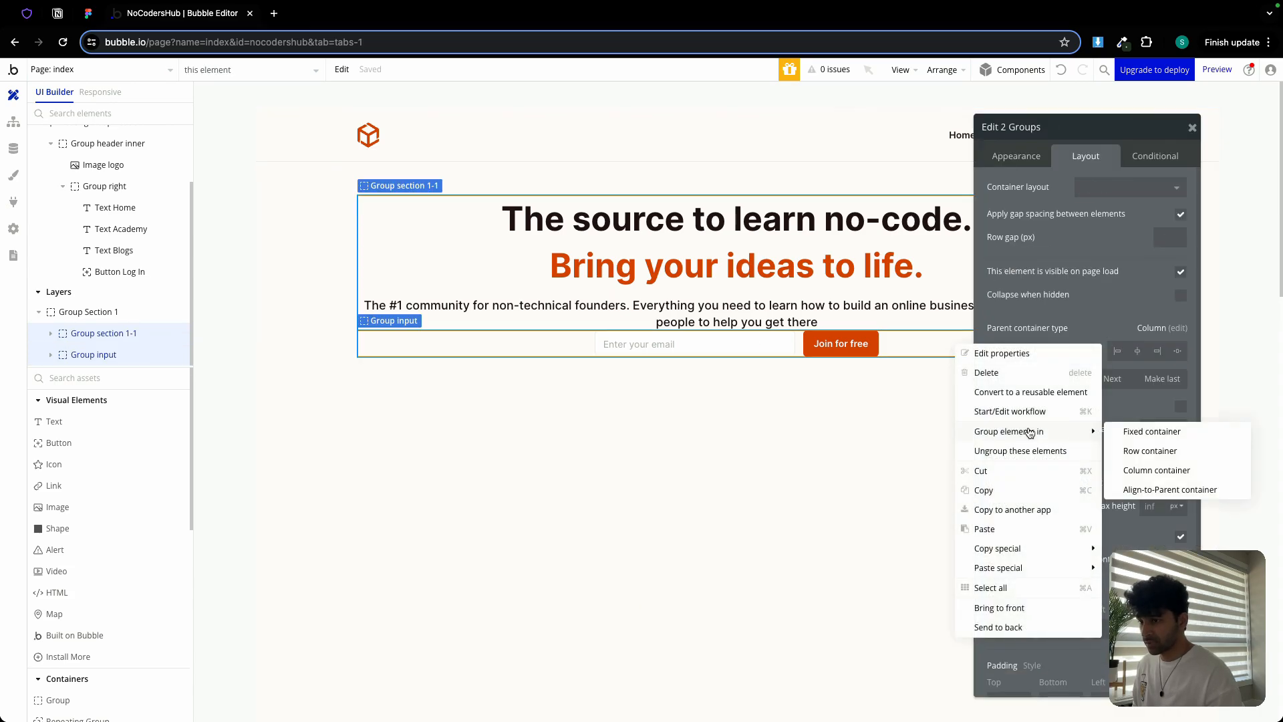
{"action": "left_click", "coordinate": [1158, 470]}
{"action": "left_click", "coordinate": [1181, 241]}
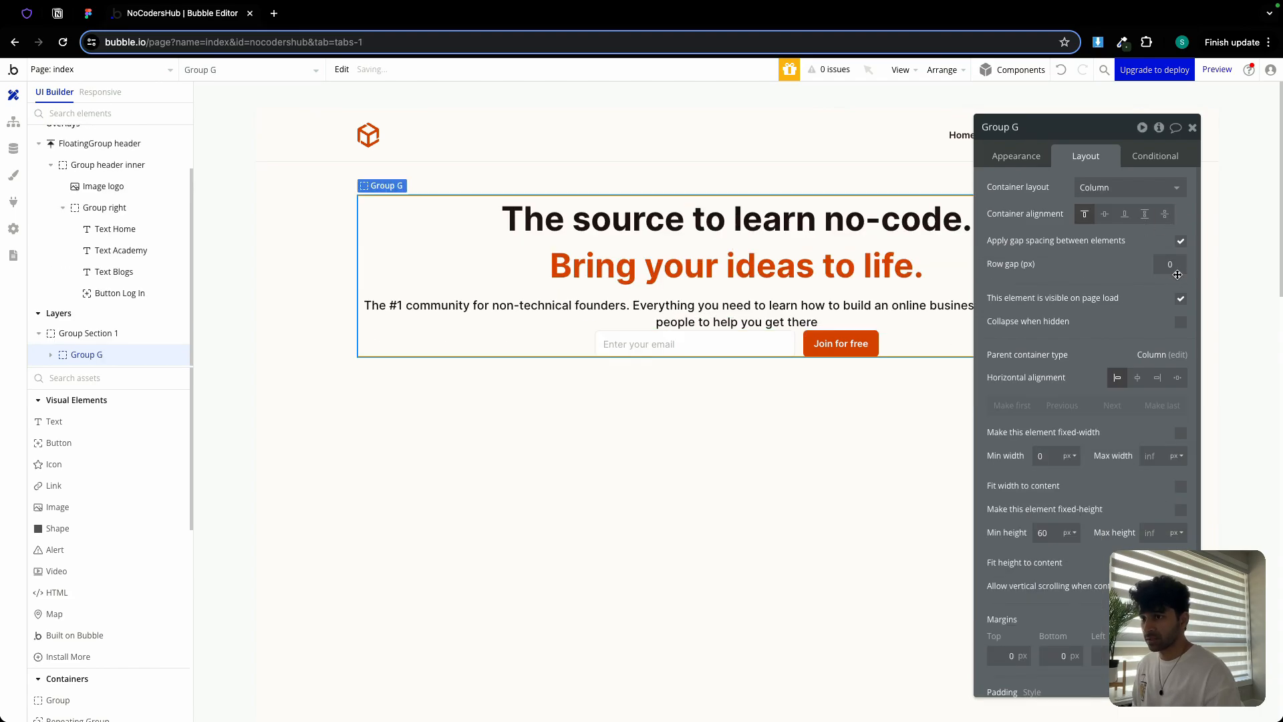
{"action": "left_click", "coordinate": [1174, 266]}
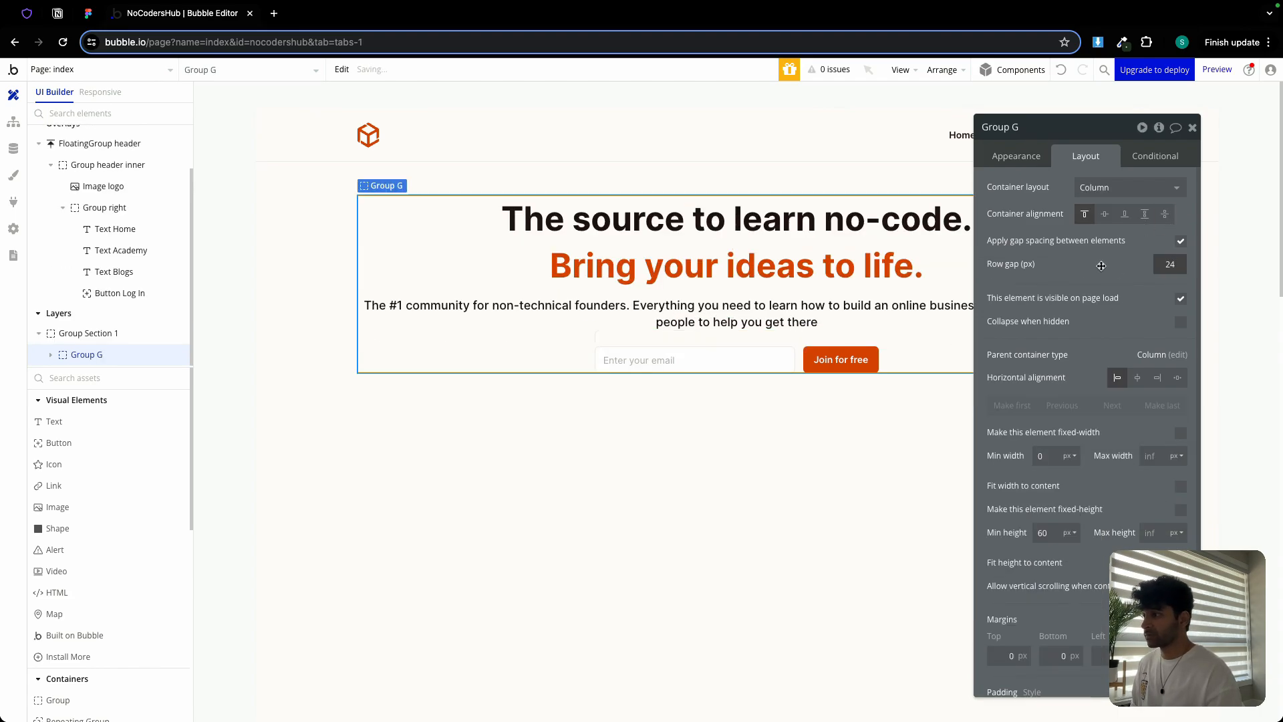
{"action": "left_click", "coordinate": [1045, 533]}
{"action": "type", "text": "0"}
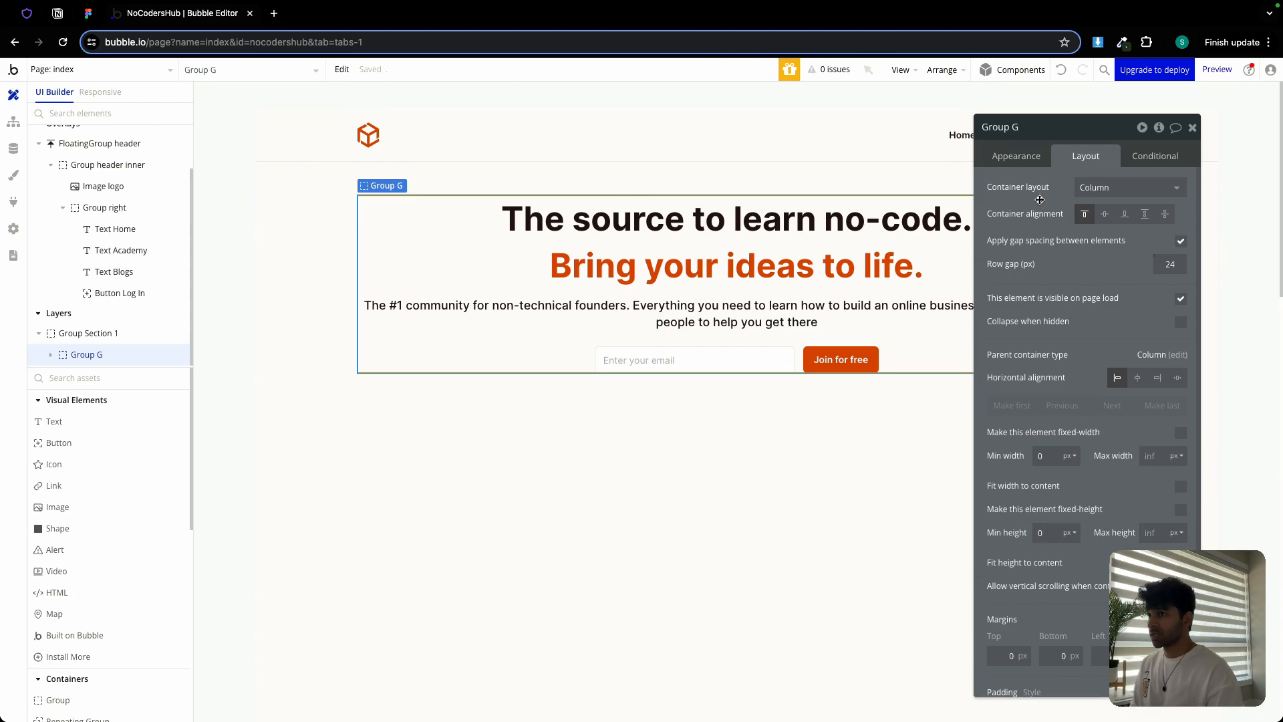
{"action": "double_click", "coordinate": [1031, 130]}
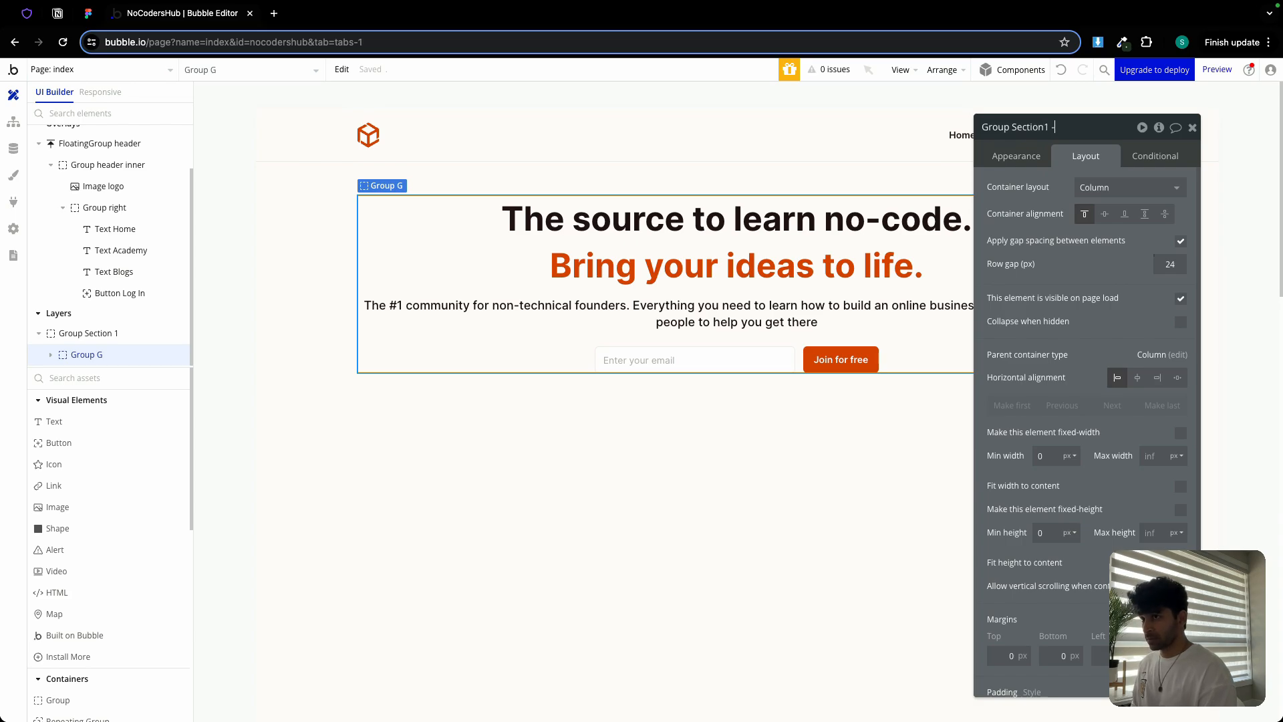
Set Group Section 1's minimum height from 700 to 0 and turn off fit height to content
{"action": "left_click", "coordinate": [805, 414]}
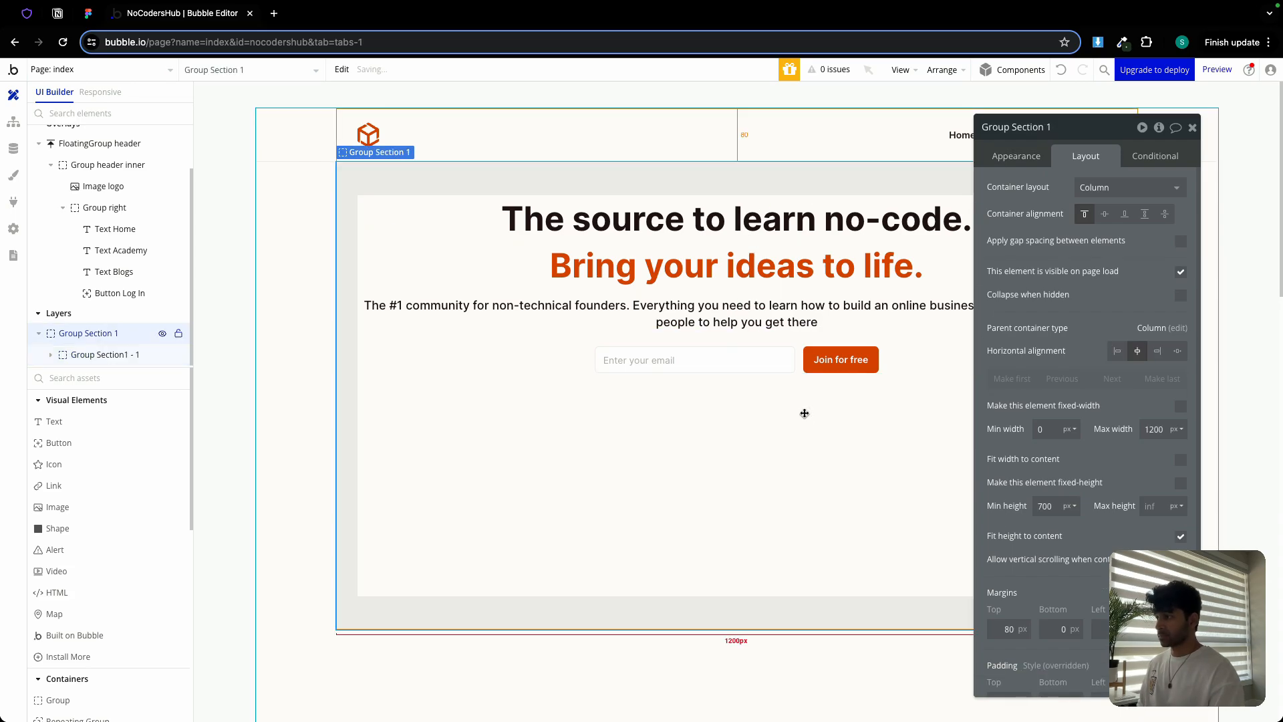
{"action": "left_click", "coordinate": [1192, 126]}
{"action": "double_click", "coordinate": [724, 434]}
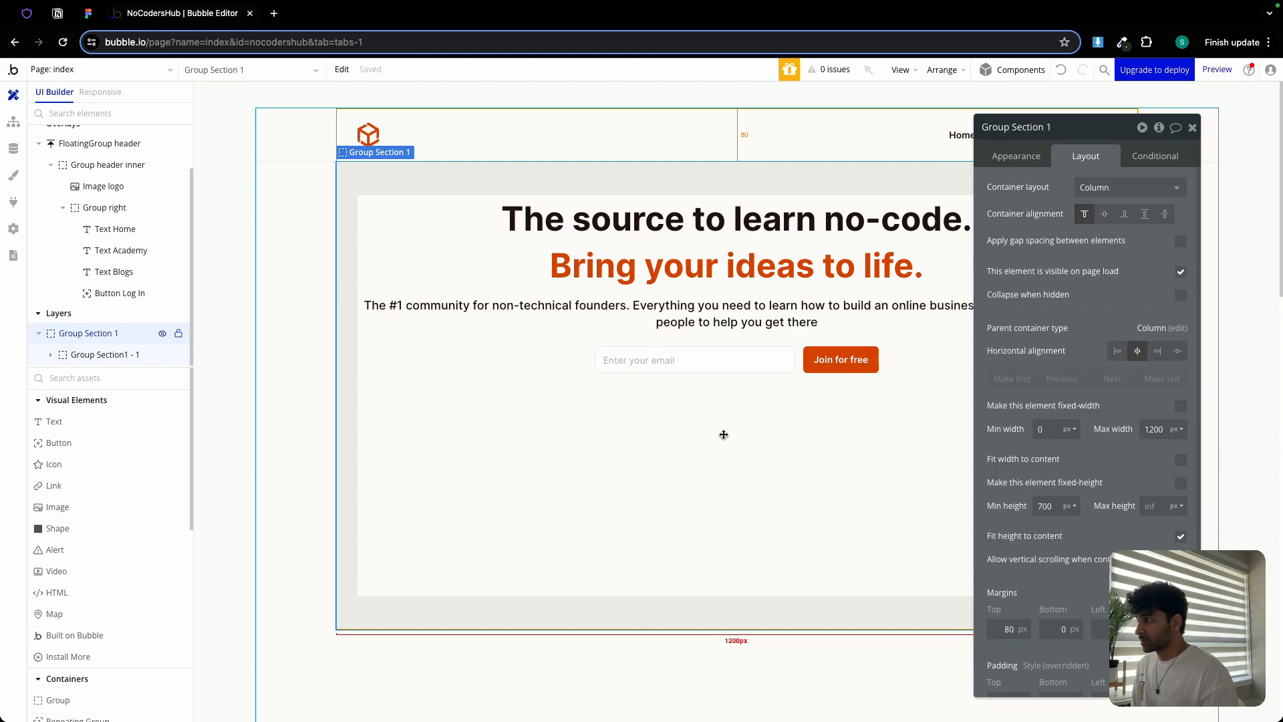
{"action": "double_click", "coordinate": [1049, 508]}
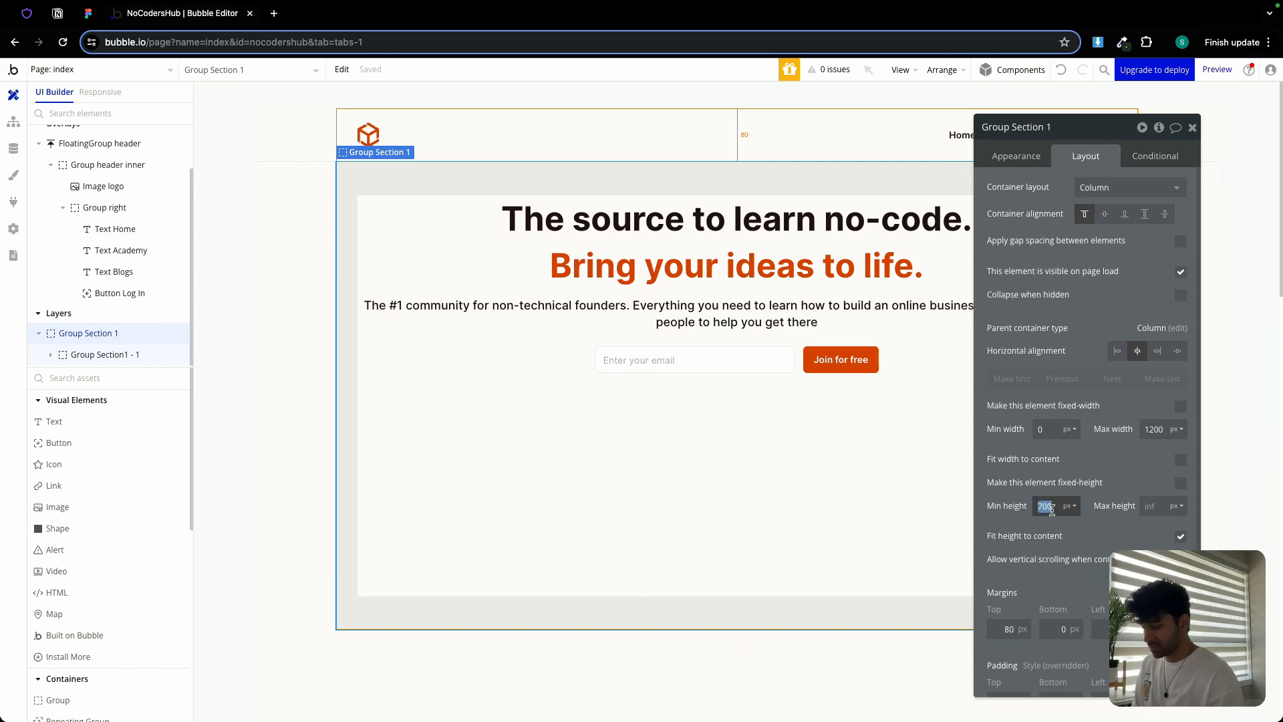
{"action": "type", "text": "0"}
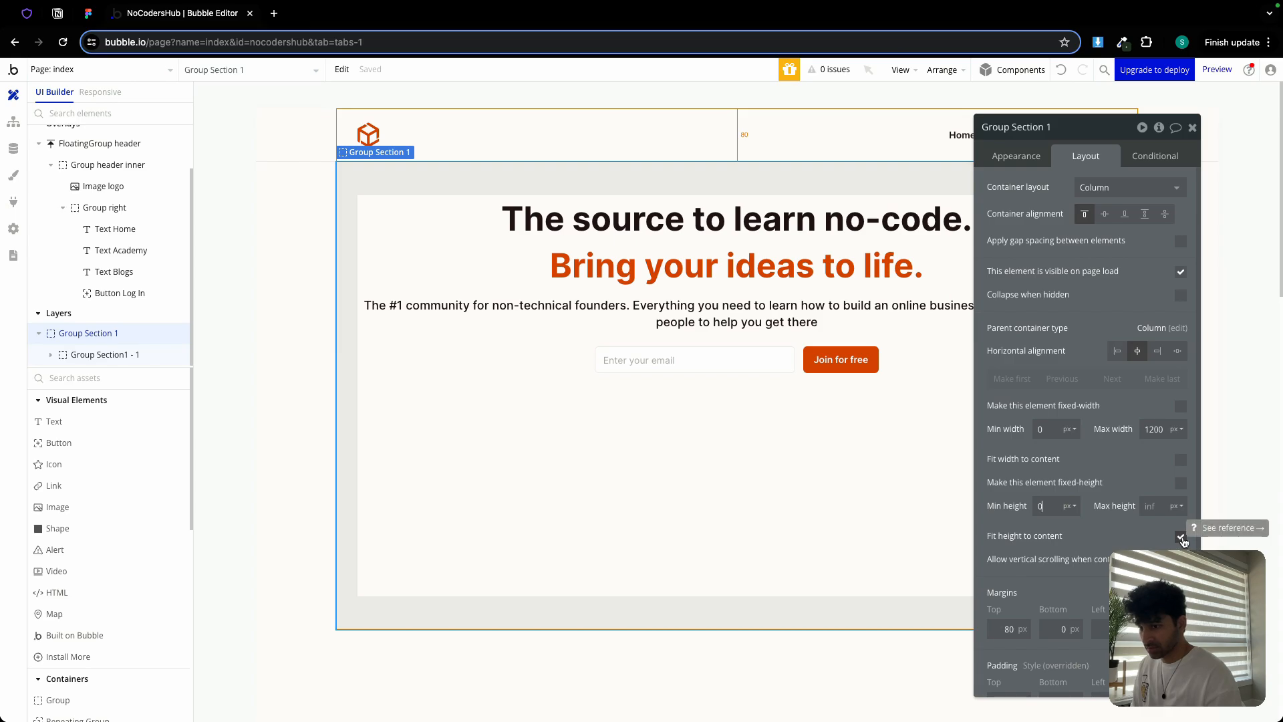
{"action": "left_click", "coordinate": [1181, 537]}
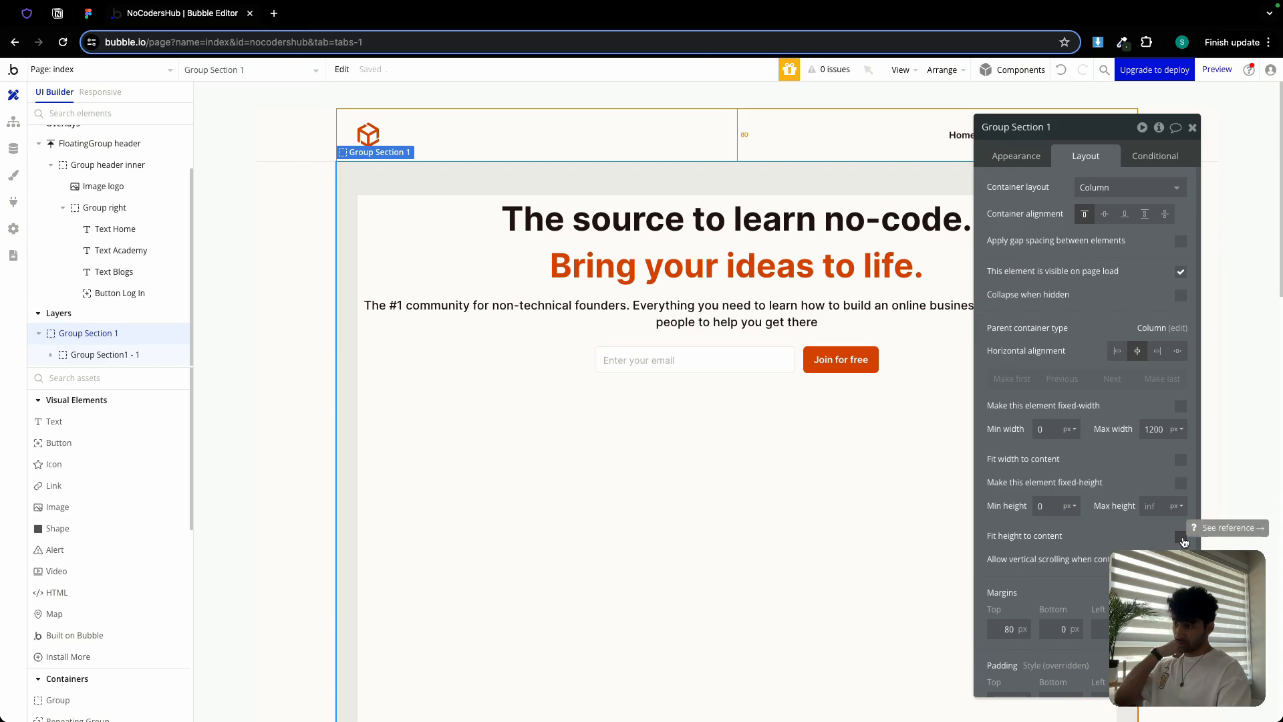
{"action": "left_click", "coordinate": [98, 18]}
{"action": "left_click", "coordinate": [597, 381]}
{"action": "scroll", "coordinate": [595, 381], "scroll_direction": "down", "scroll_amount": 5}
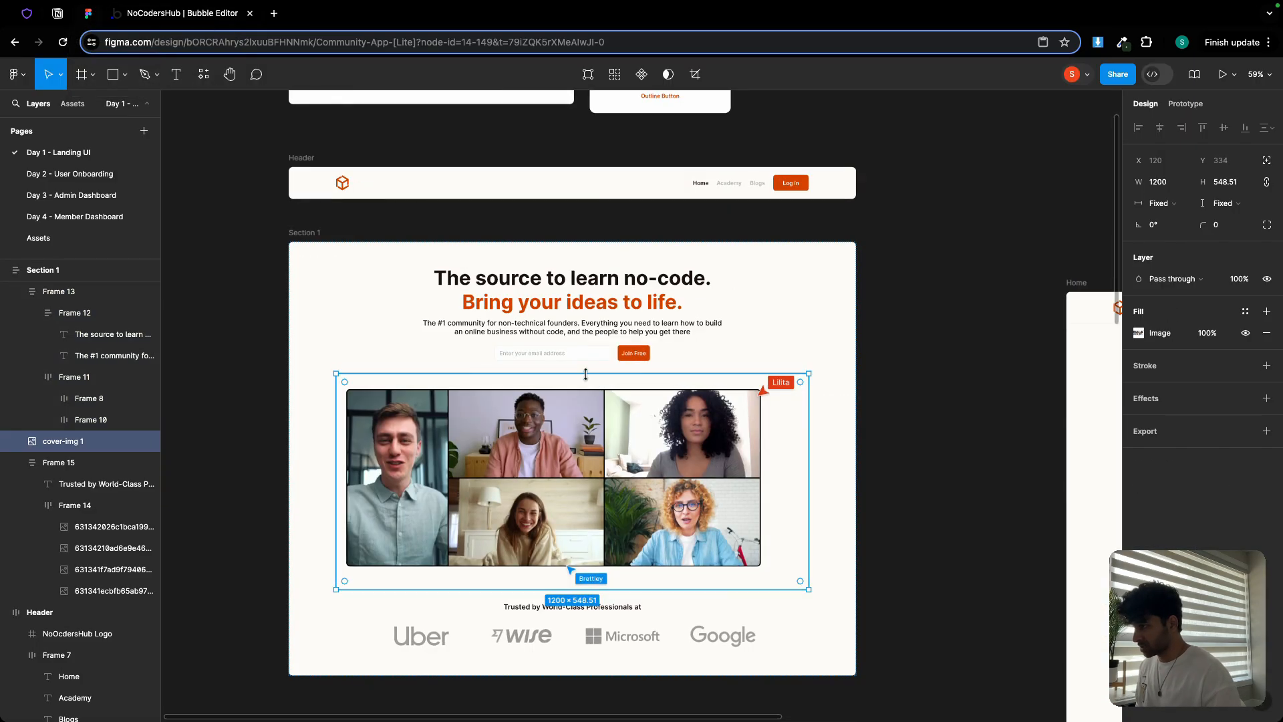
{"action": "scroll", "coordinate": [568, 375], "scroll_direction": "up", "scroll_amount": 2}
{"action": "left_click", "coordinate": [556, 373]}
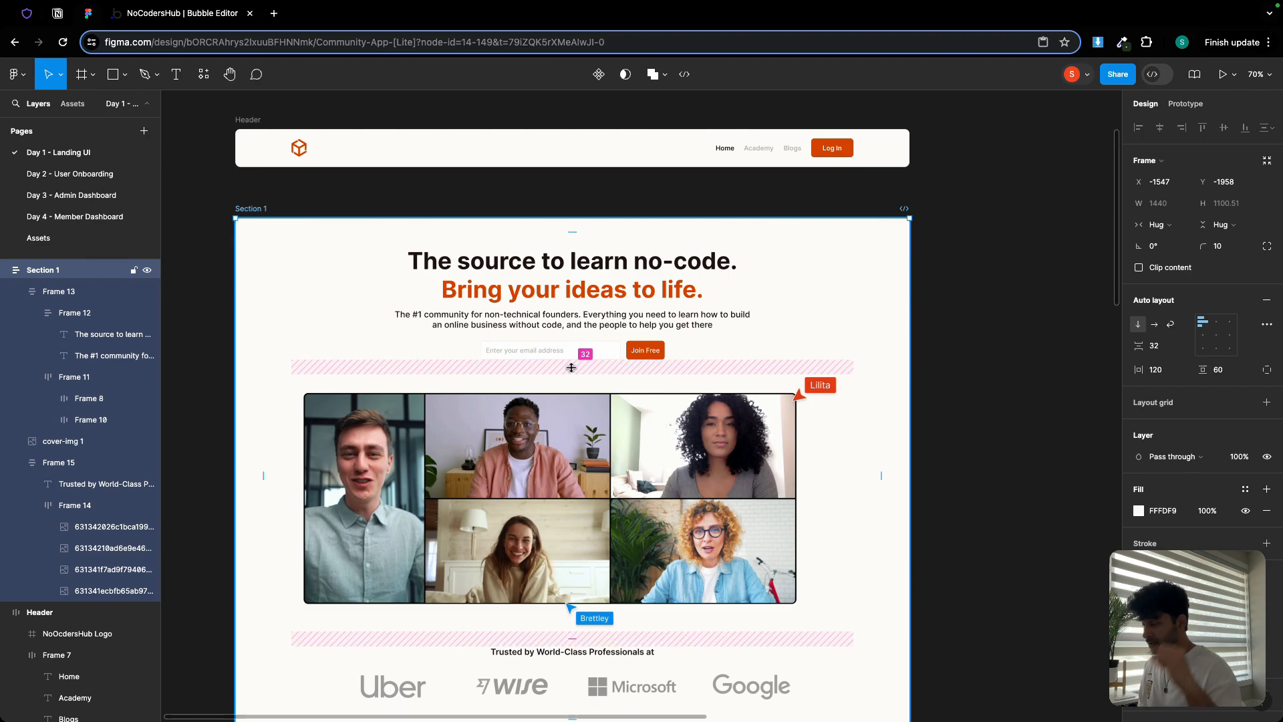
{"action": "key", "text": "ctrl+Tab"}
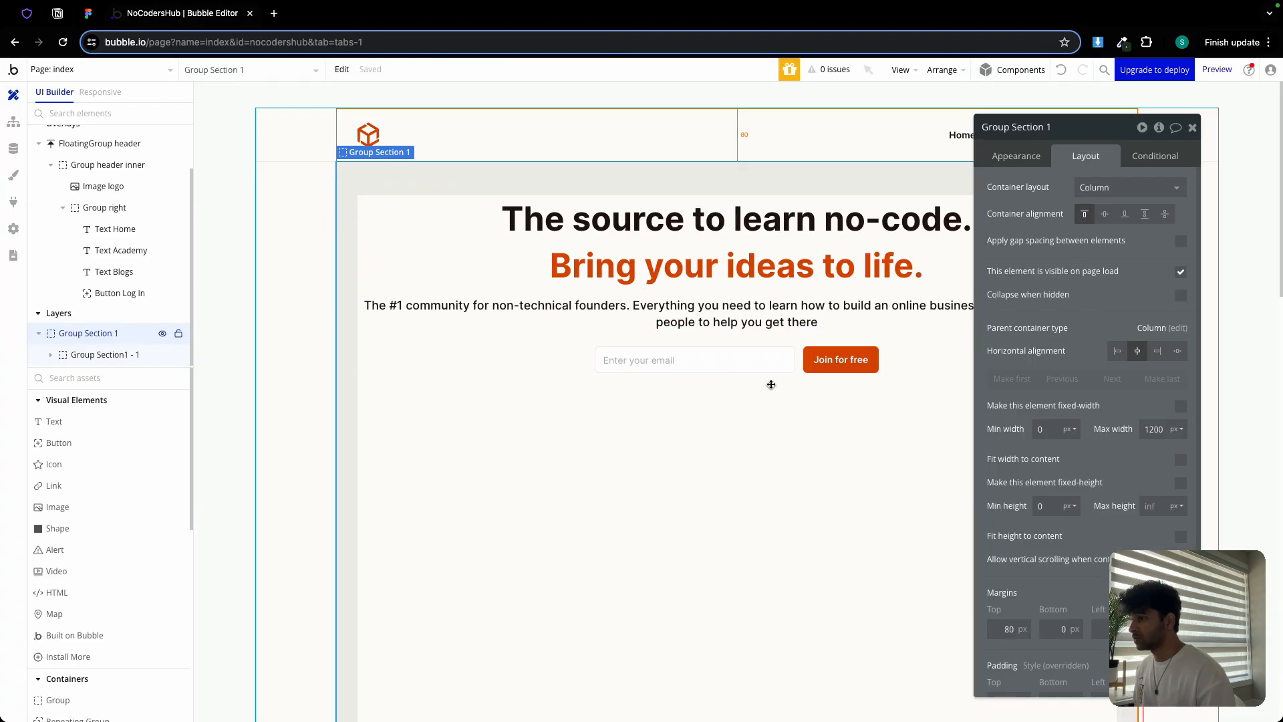
Give Group Section 1 gap spacing with a 32 px row gap
{"action": "left_click", "coordinate": [1180, 240]}
{"action": "left_click", "coordinate": [1176, 264]}
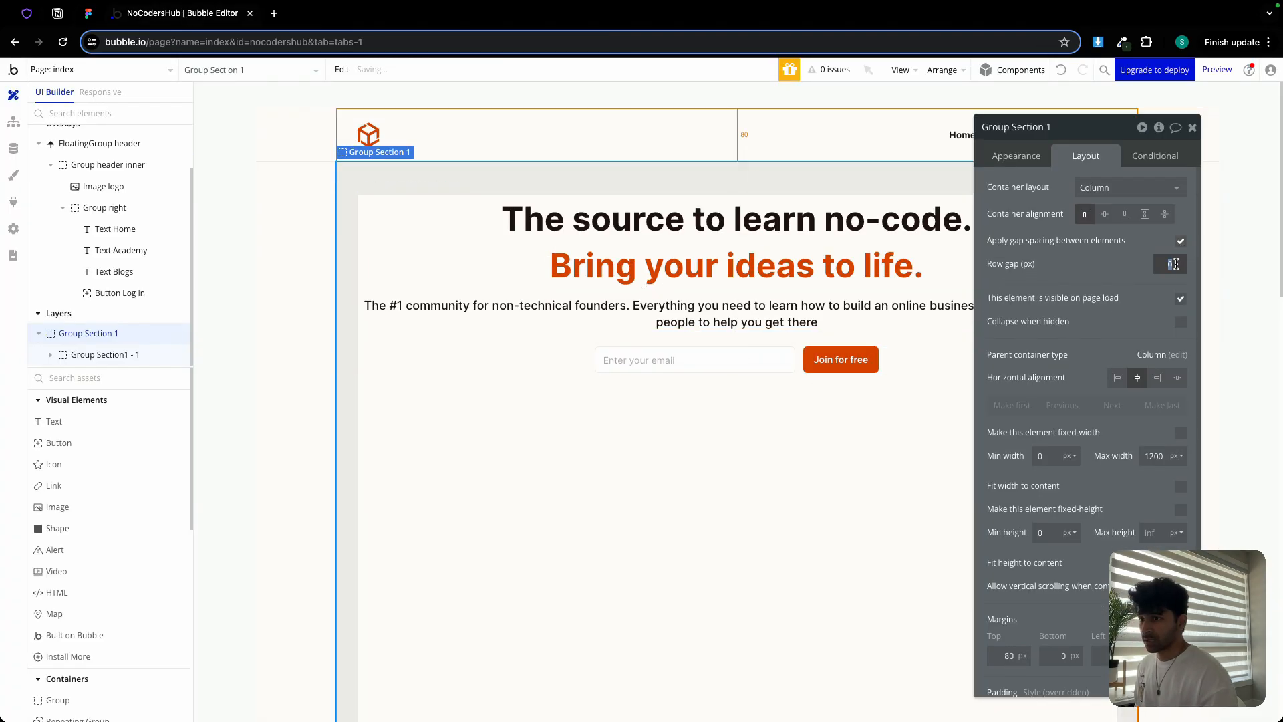
{"action": "left_click", "coordinate": [1192, 127]}
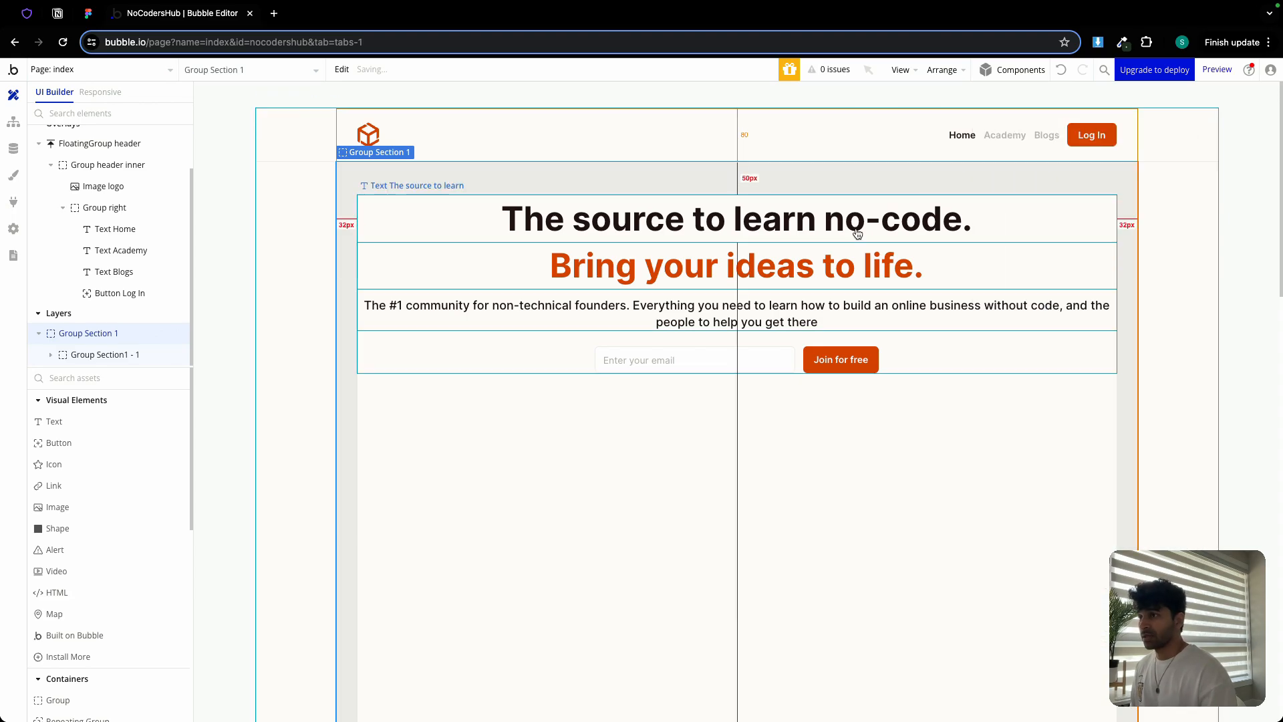
Add an image showing cover-img.png below the hero, min width 0, aspect ratio kept, no fixed width
{"action": "left_click", "coordinate": [78, 512]}
{"action": "left_click", "coordinate": [594, 513]}
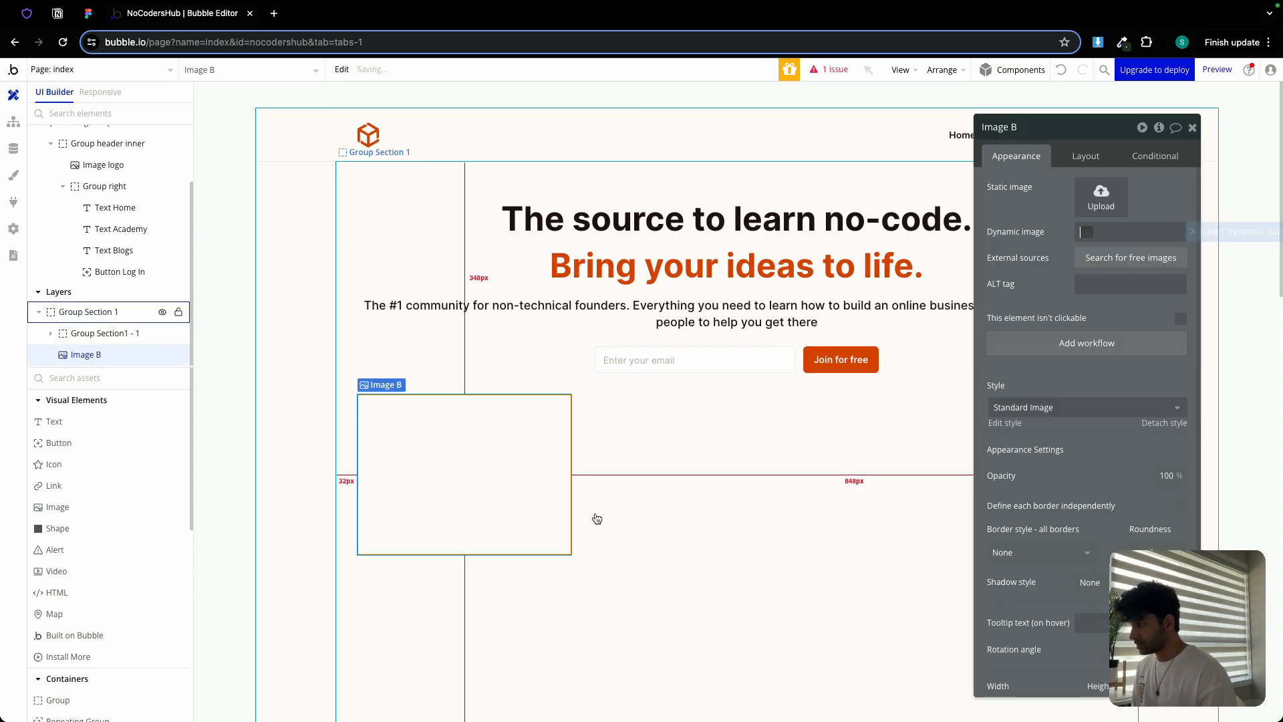
{"action": "left_click", "coordinate": [1097, 196]}
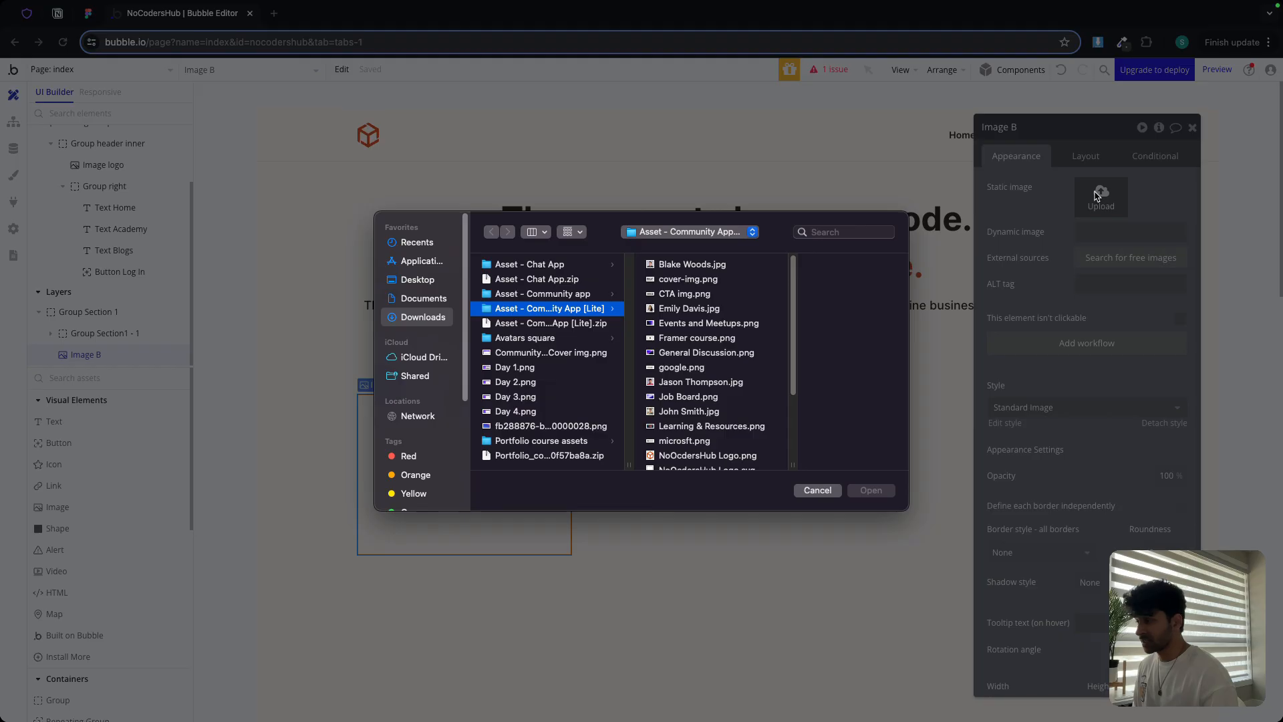
{"action": "left_click", "coordinate": [705, 281]}
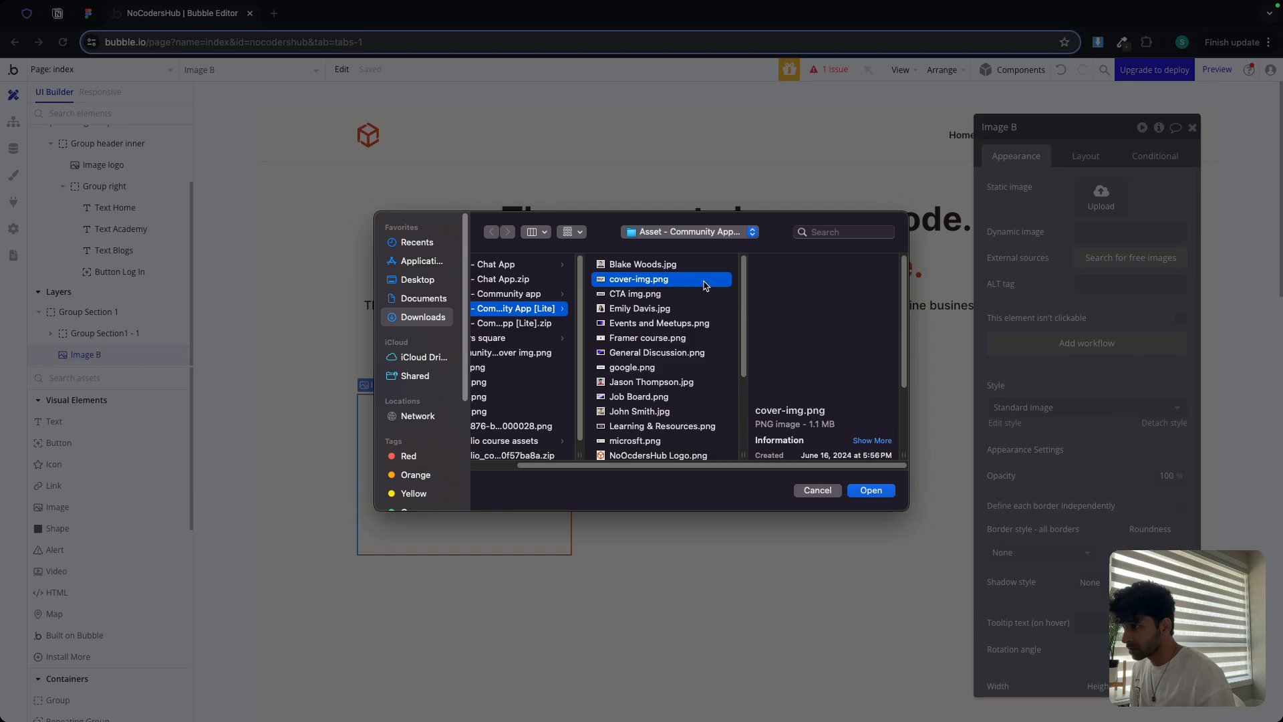
{"action": "double_click", "coordinate": [669, 280]}
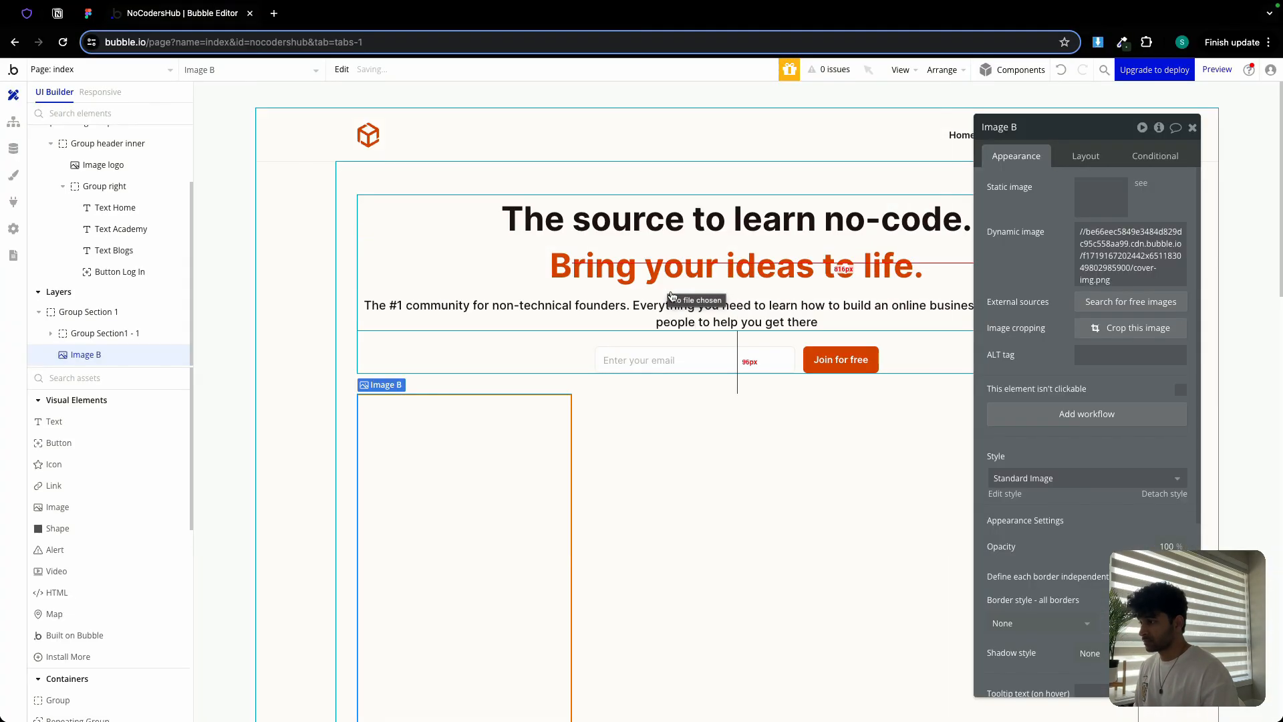
{"action": "left_click", "coordinate": [1079, 157]}
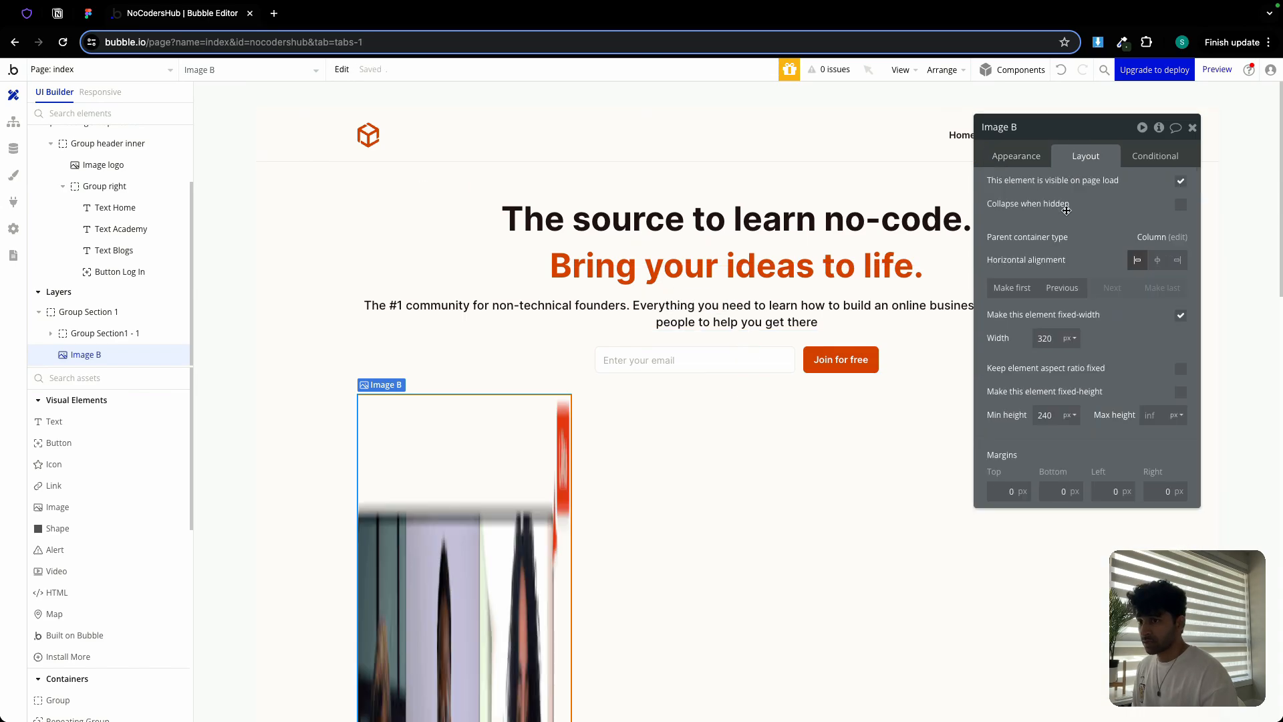
{"action": "left_click", "coordinate": [1181, 315]}
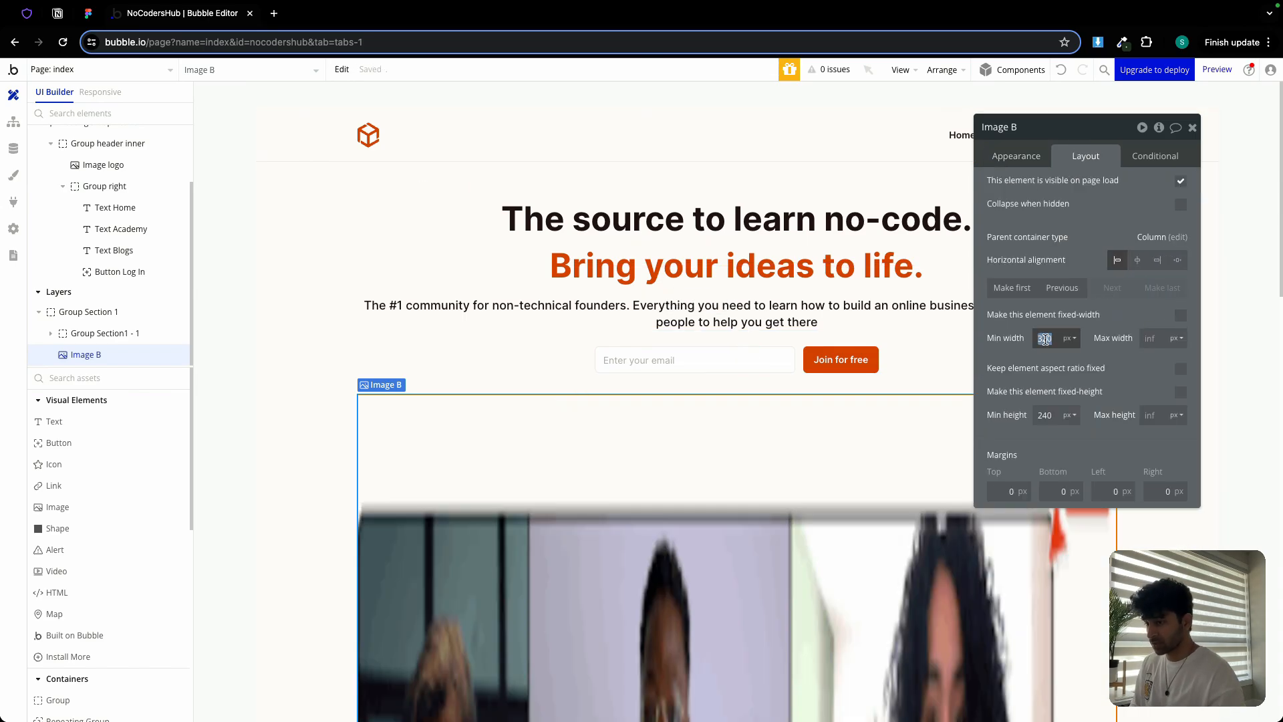
{"action": "type", "text": "0"}
{"action": "left_click", "coordinate": [1180, 368]}
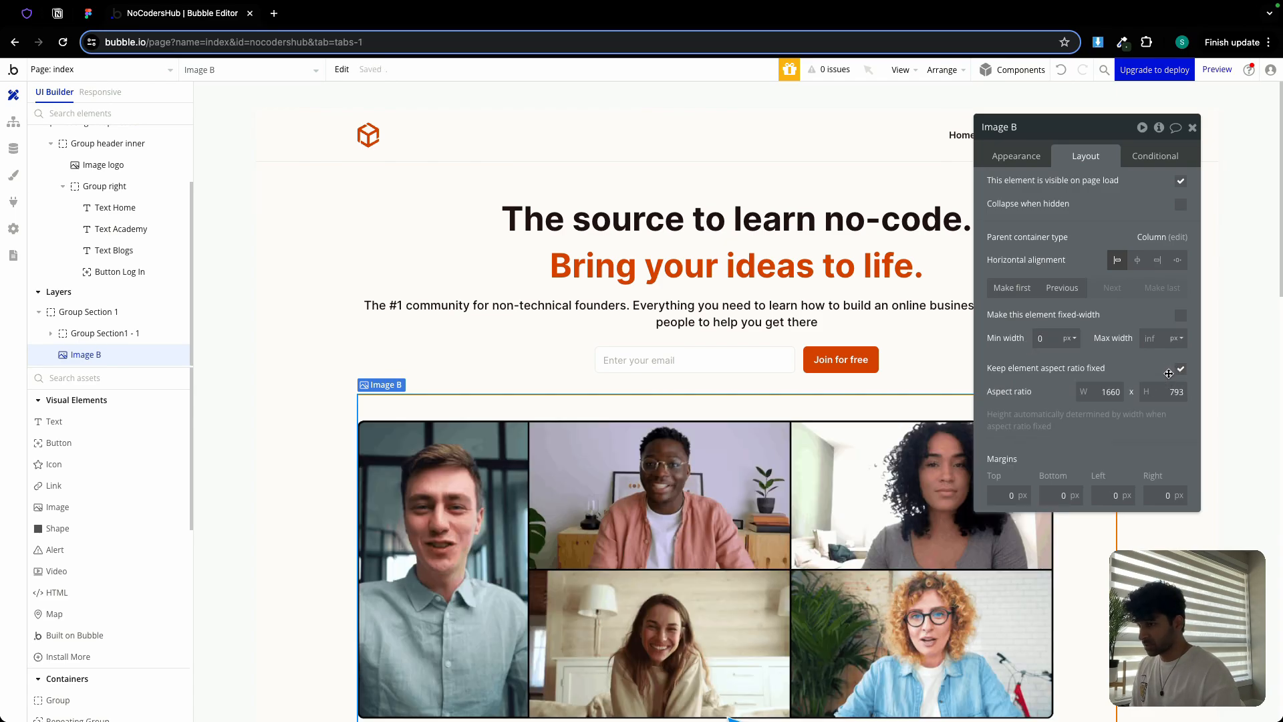
{"action": "left_click", "coordinate": [1192, 127]}
Review the page's layout settings and pick out the community description text
{"action": "scroll", "coordinate": [1176, 282], "scroll_direction": "down", "scroll_amount": 1}
{"action": "scroll", "coordinate": [1175, 282], "scroll_direction": "down", "scroll_amount": 3}
{"action": "left_click", "coordinate": [1173, 286]}
{"action": "scroll", "coordinate": [892, 248], "scroll_direction": "up", "scroll_amount": 3}
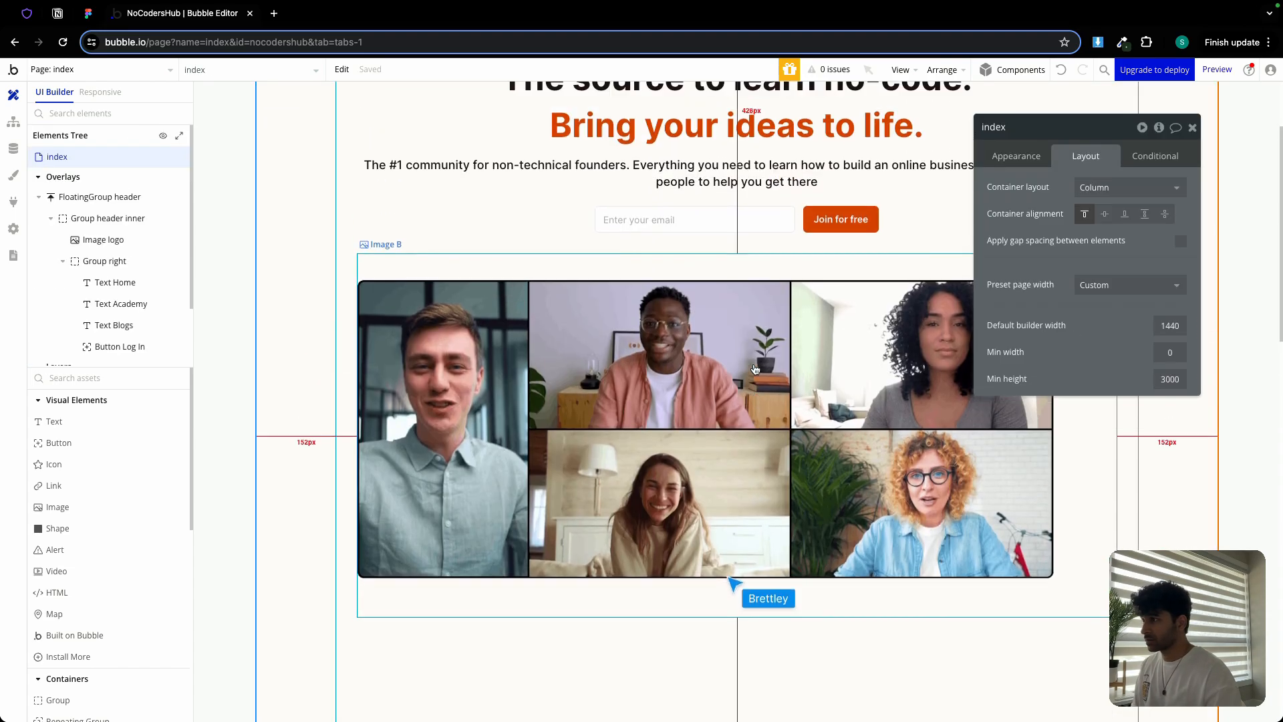
{"action": "left_click", "coordinate": [1192, 127]}
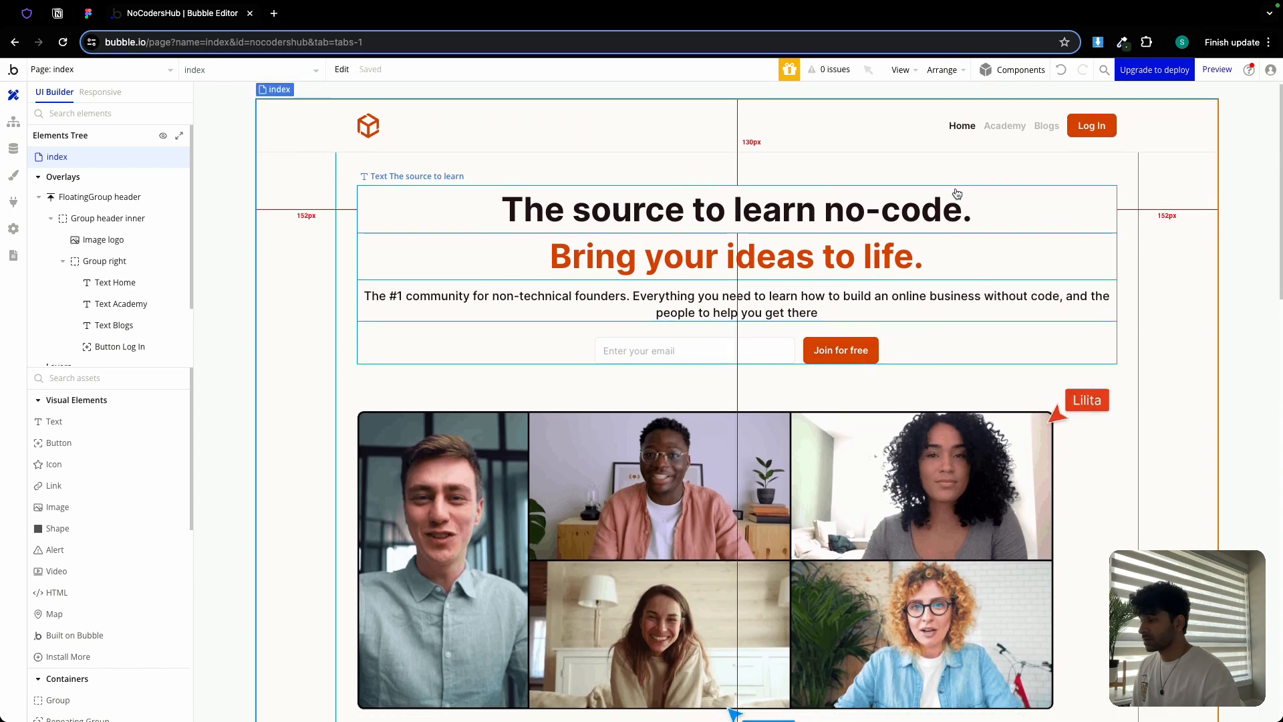
{"action": "scroll", "coordinate": [942, 201], "scroll_direction": "down", "scroll_amount": 3}
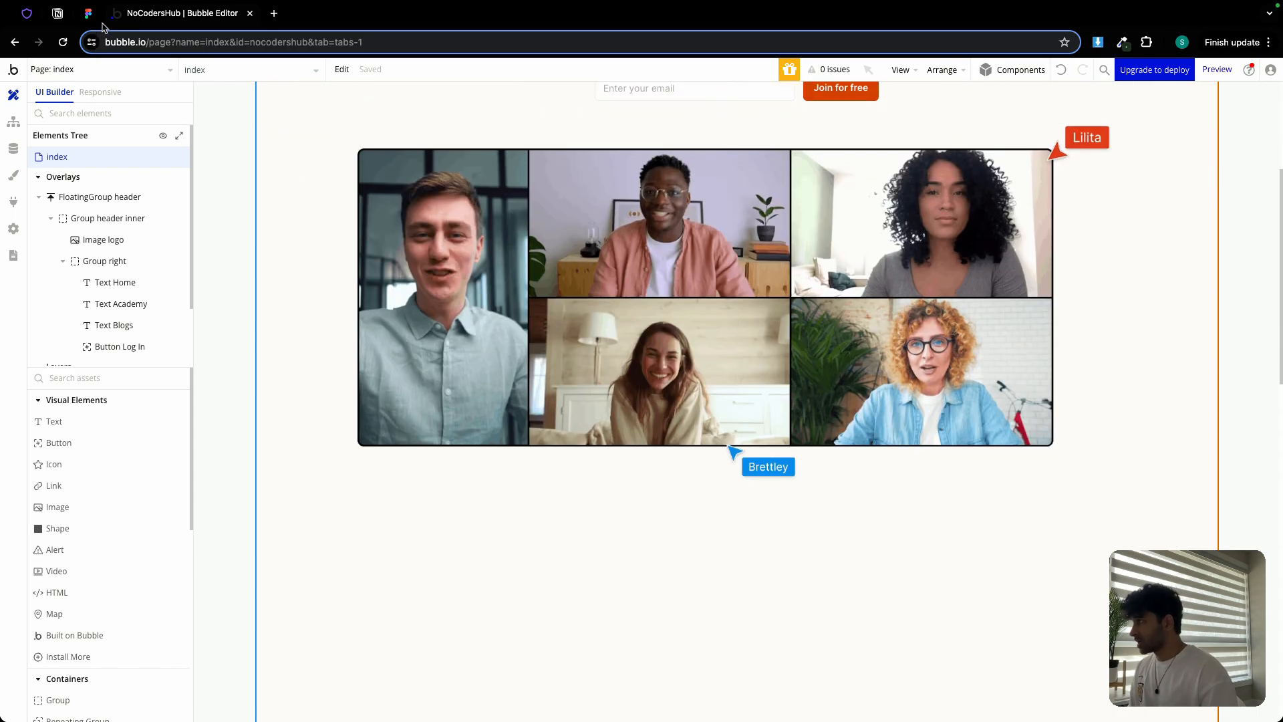
{"action": "scroll", "coordinate": [327, 204], "scroll_direction": "up", "scroll_amount": 4}
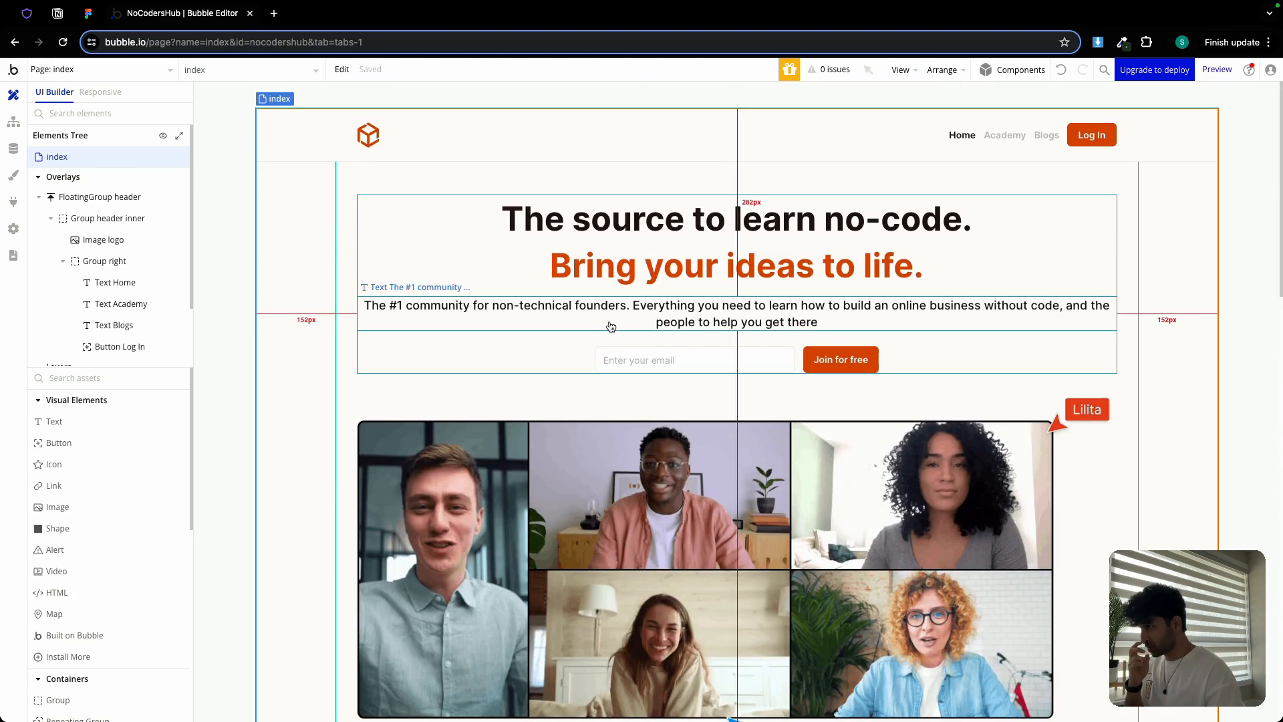
{"action": "left_click", "coordinate": [616, 315]}
{"action": "scroll", "coordinate": [616, 315], "scroll_direction": "down", "scroll_amount": 8}
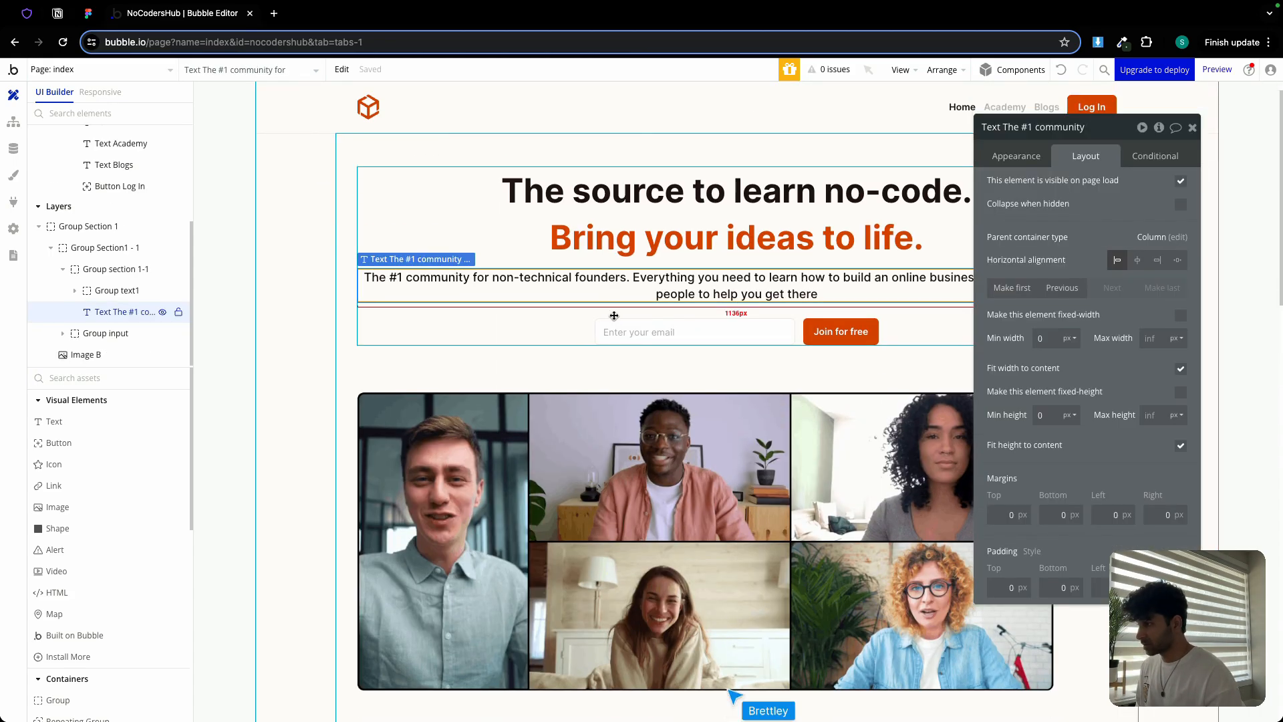
{"action": "right_click", "coordinate": [562, 270]}
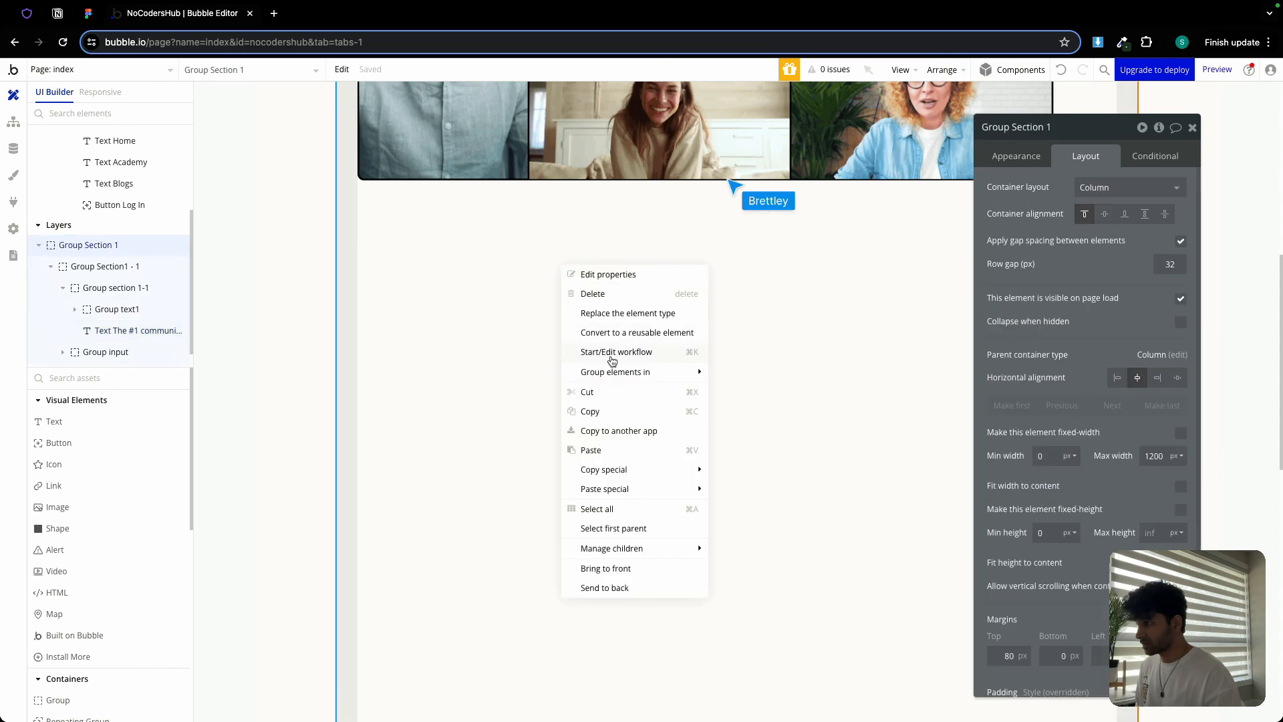
Paste the community description text below the cover image
{"action": "left_click", "coordinate": [608, 452]}
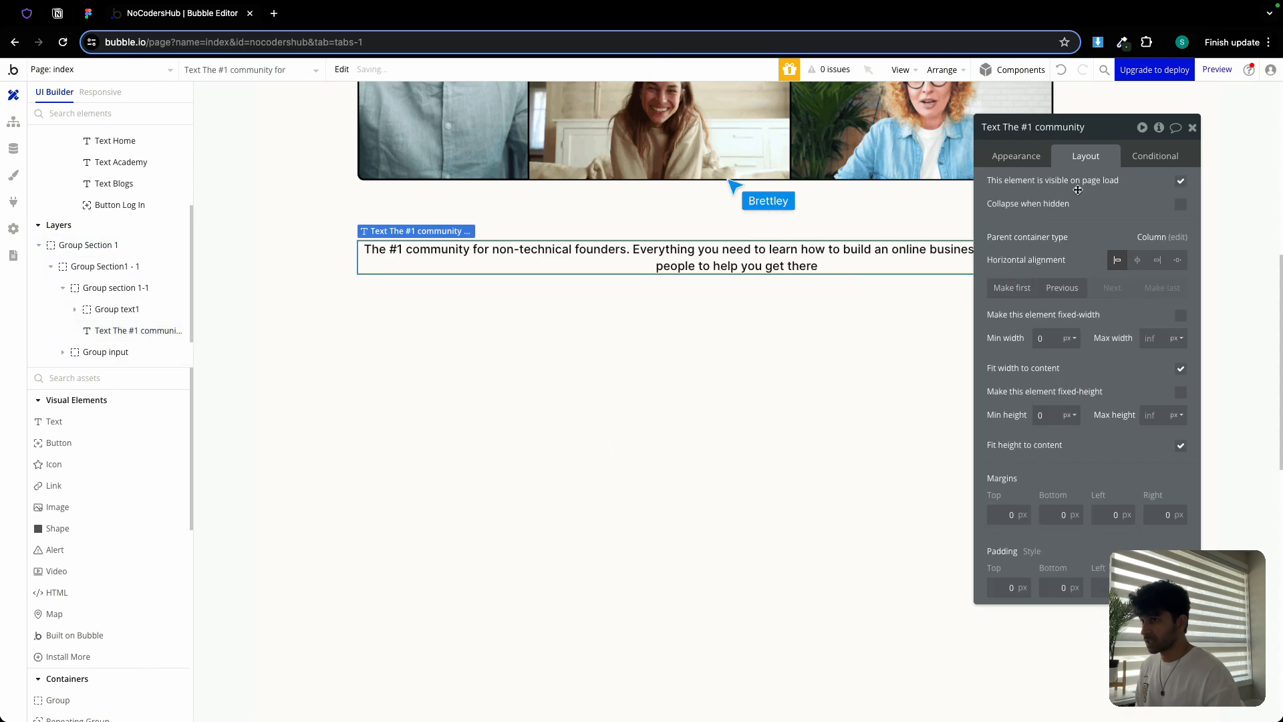
{"action": "left_click", "coordinate": [1032, 159]}
{"action": "left_click", "coordinate": [94, 15]}
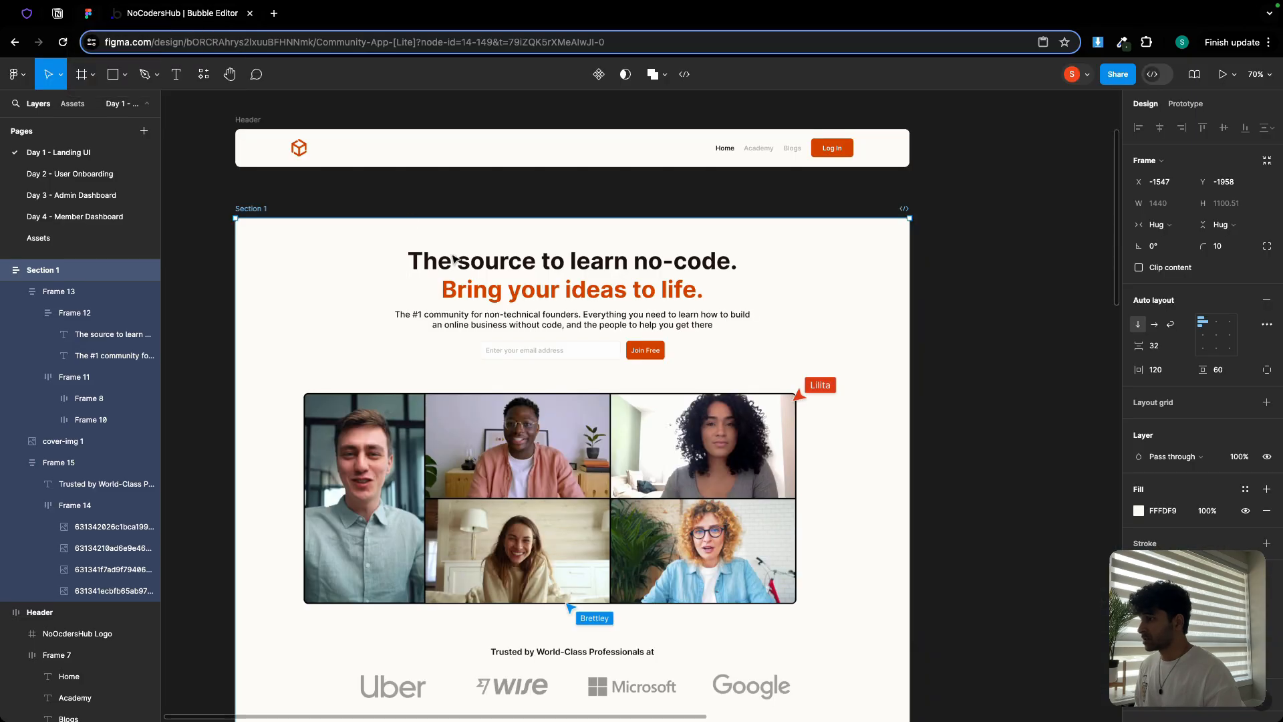
{"action": "scroll", "coordinate": [543, 385], "scroll_direction": "down", "scroll_amount": 5}
{"action": "scroll", "coordinate": [545, 436], "scroll_direction": "up", "scroll_amount": 10}
In Figma, select all text of the 'Trusted by World-Class Professionals at' heading
{"action": "left_click", "coordinate": [544, 436]}
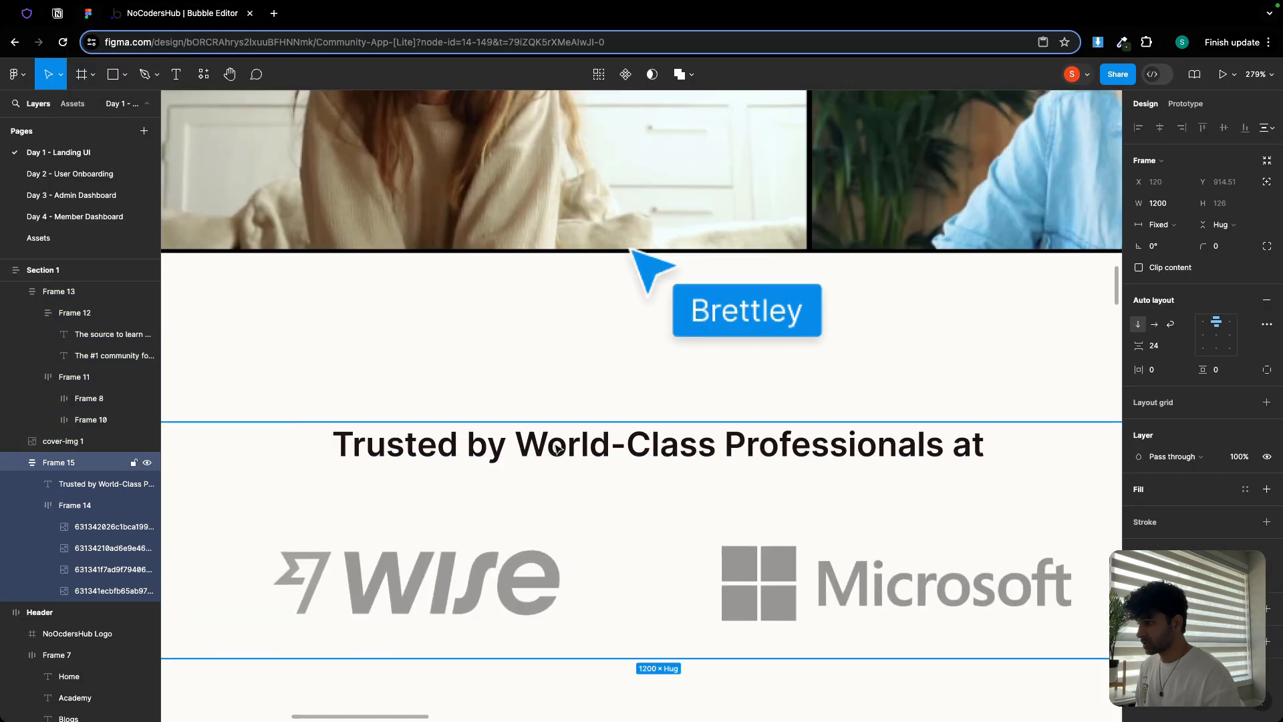
{"action": "left_click", "coordinate": [547, 438]}
{"action": "scroll", "coordinate": [555, 444], "scroll_direction": "down", "scroll_amount": 5, "text": "ctrl"}
{"action": "double_click", "coordinate": [556, 446]}
{"action": "key", "text": "super+c"}
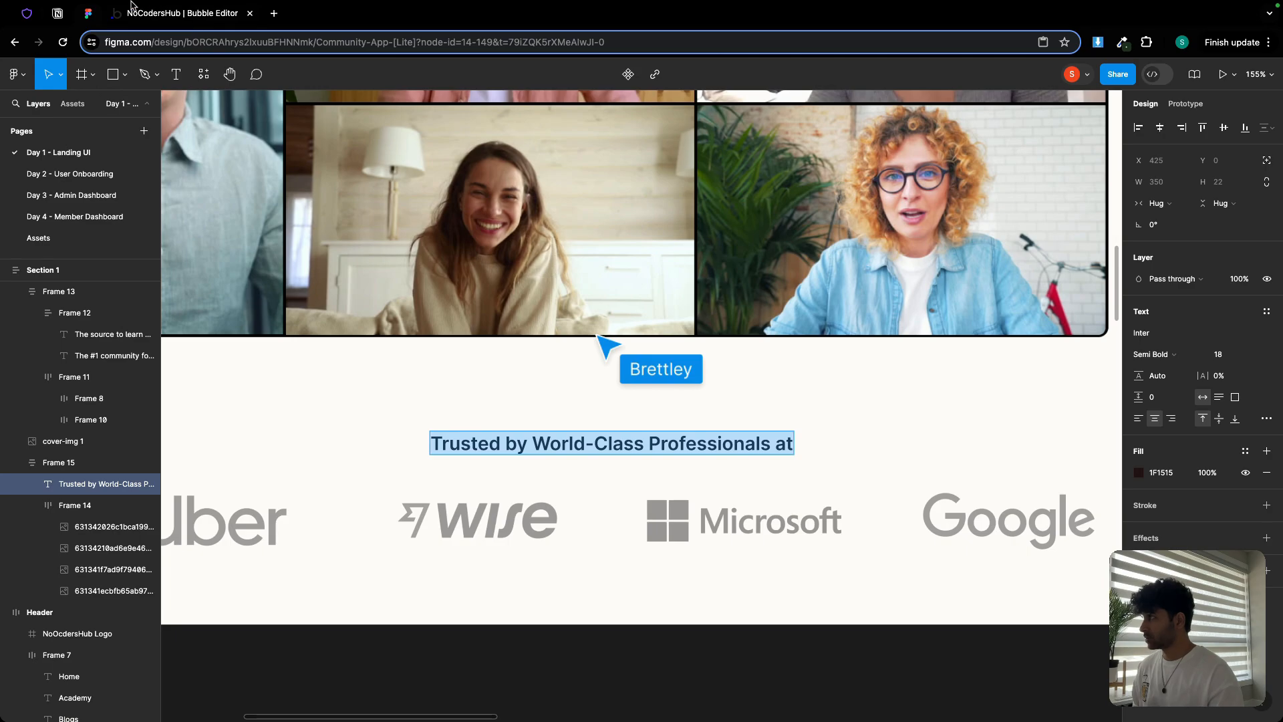
Paste 'Trusted by World-Class Professionals at' into the text element, with weight 600 and full page width
{"action": "left_click", "coordinate": [190, 23]}
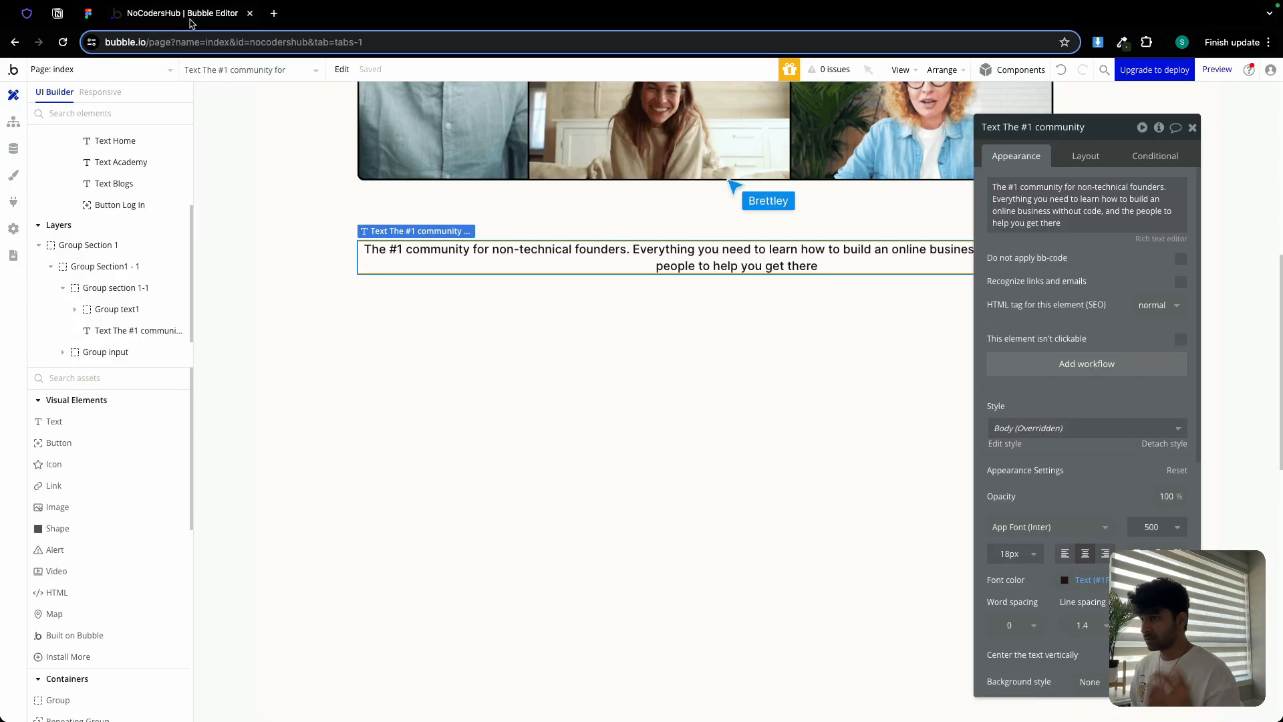
{"action": "triple_click", "coordinate": [1078, 199]}
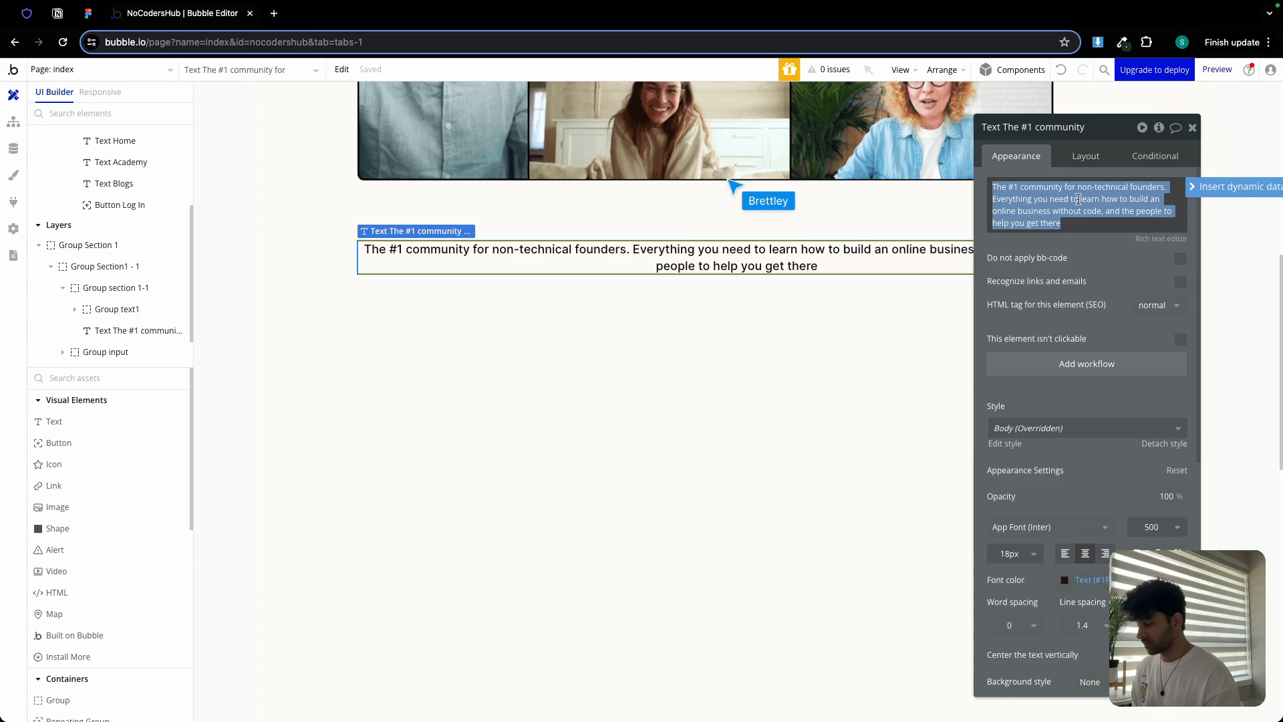
{"action": "key", "text": "super+v"}
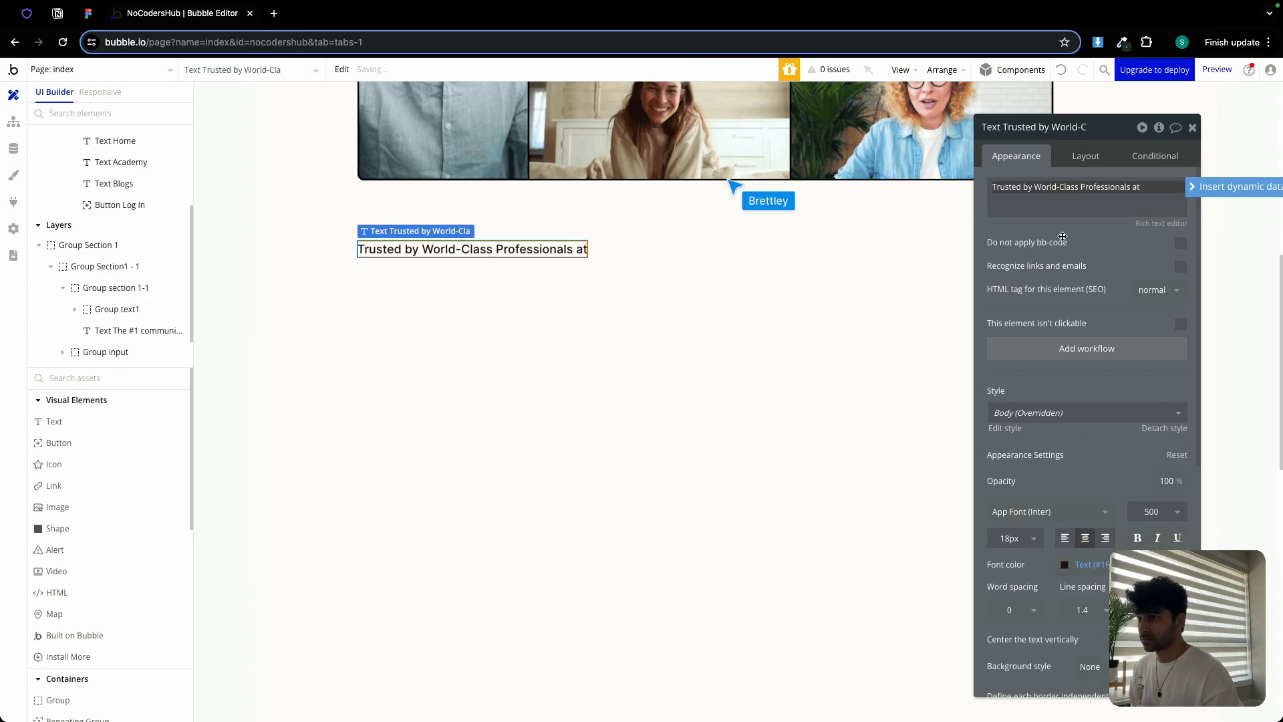
{"action": "left_click", "coordinate": [1148, 512]}
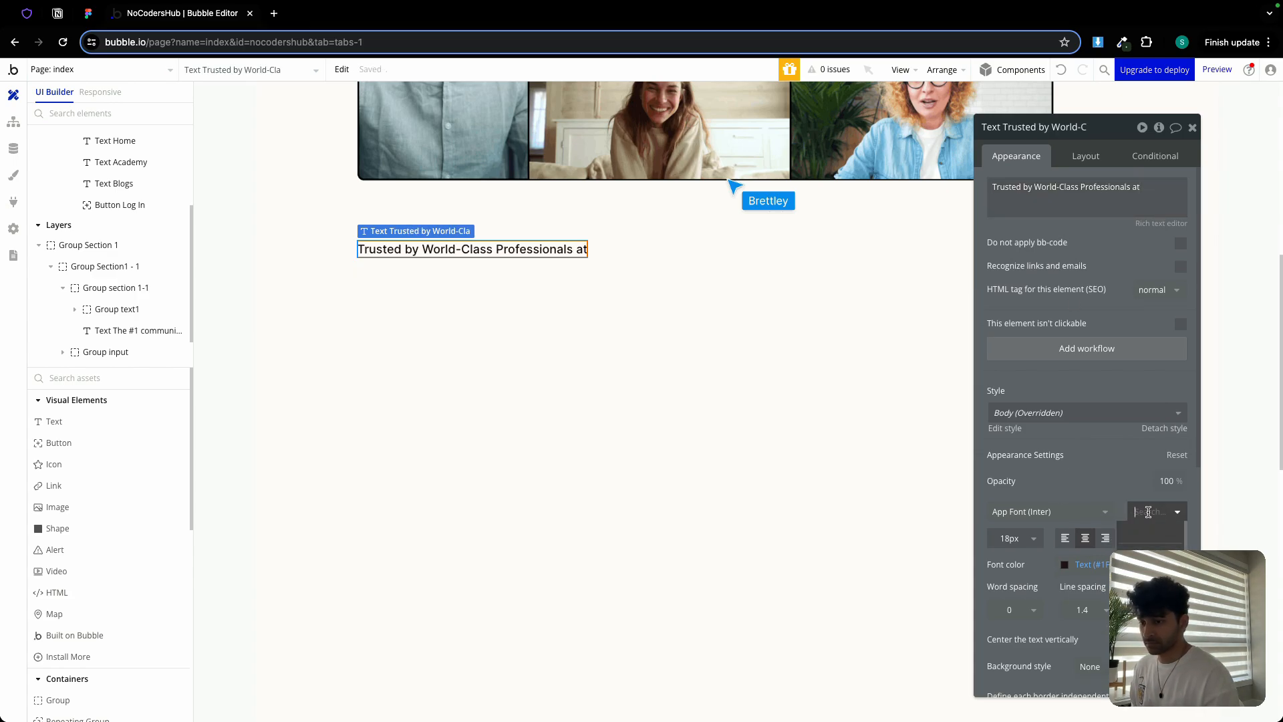
{"action": "left_click", "coordinate": [1150, 534]}
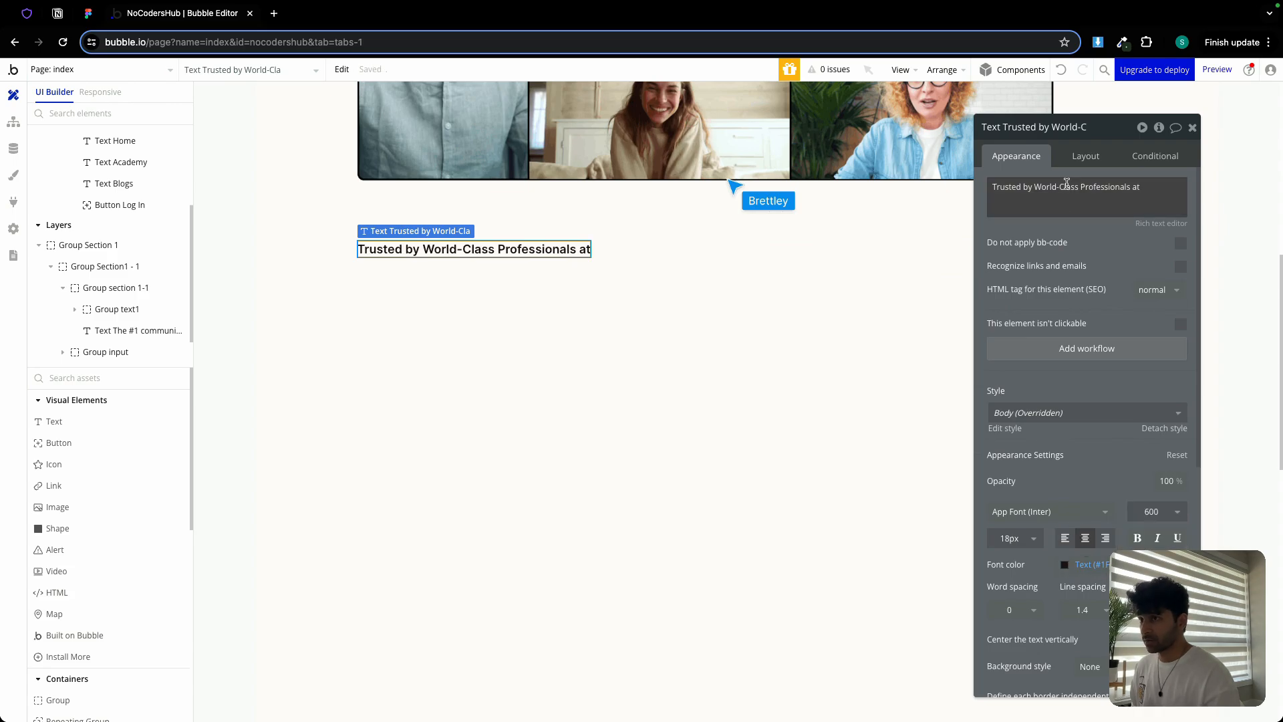
{"action": "left_click", "coordinate": [1081, 156]}
{"action": "left_click", "coordinate": [1180, 371]}
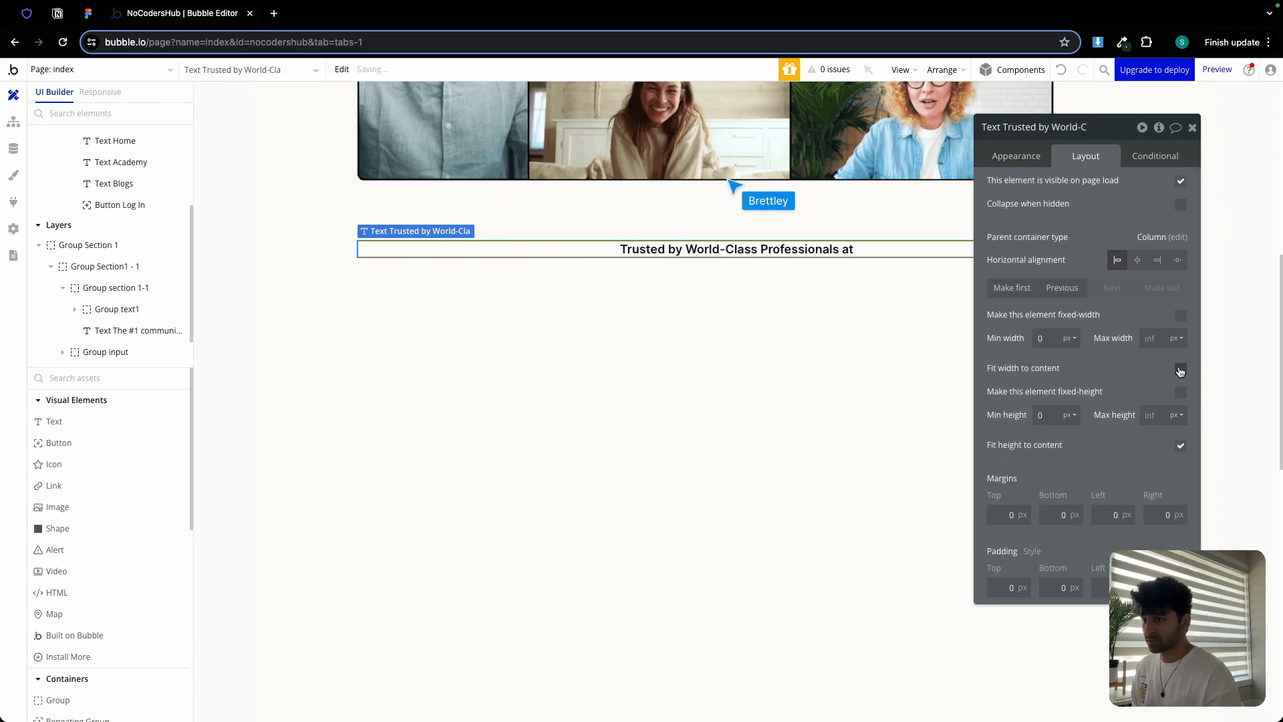
{"action": "left_click", "coordinate": [1192, 127]}
{"action": "scroll", "coordinate": [704, 312], "scroll_direction": "up", "scroll_amount": 2}
{"action": "scroll", "coordinate": [699, 317], "scroll_direction": "down", "scroll_amount": 1}
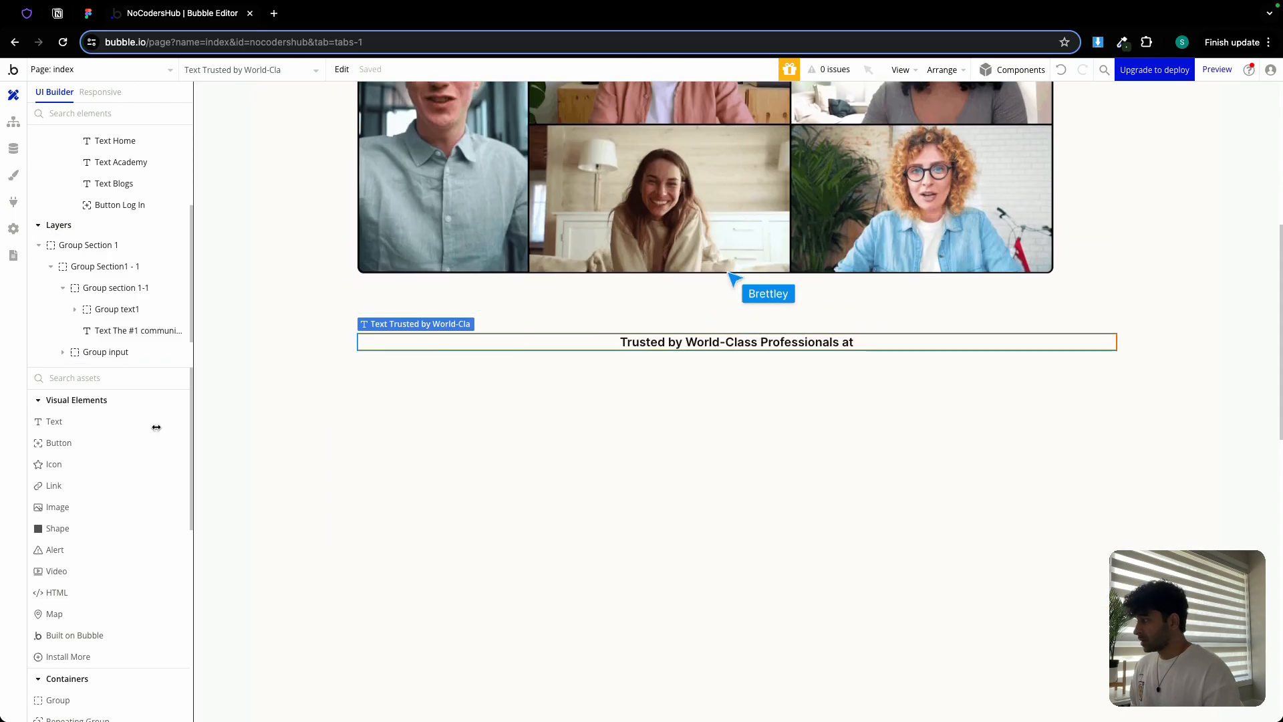
Add an image element, move it last below the heading, and upload google.png into it
{"action": "left_click", "coordinate": [58, 508]}
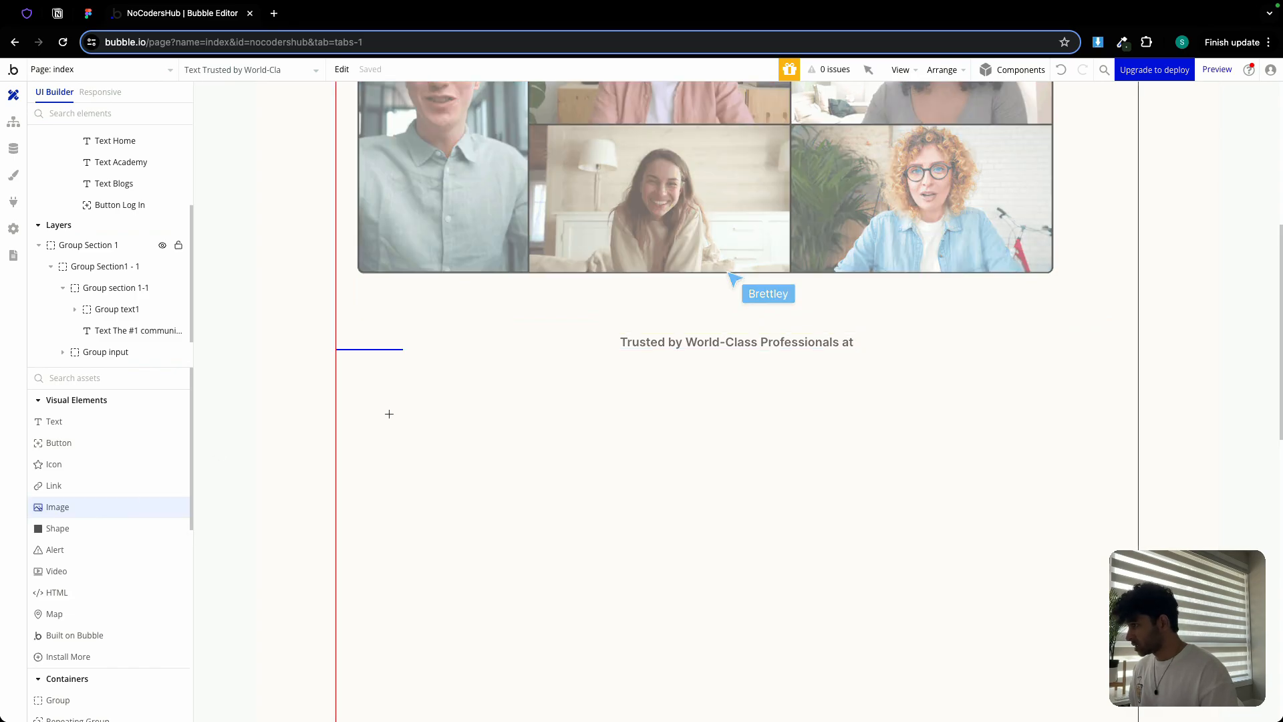
{"action": "left_click", "coordinate": [407, 418]}
{"action": "scroll", "coordinate": [680, 403], "scroll_direction": "down", "scroll_amount": 4}
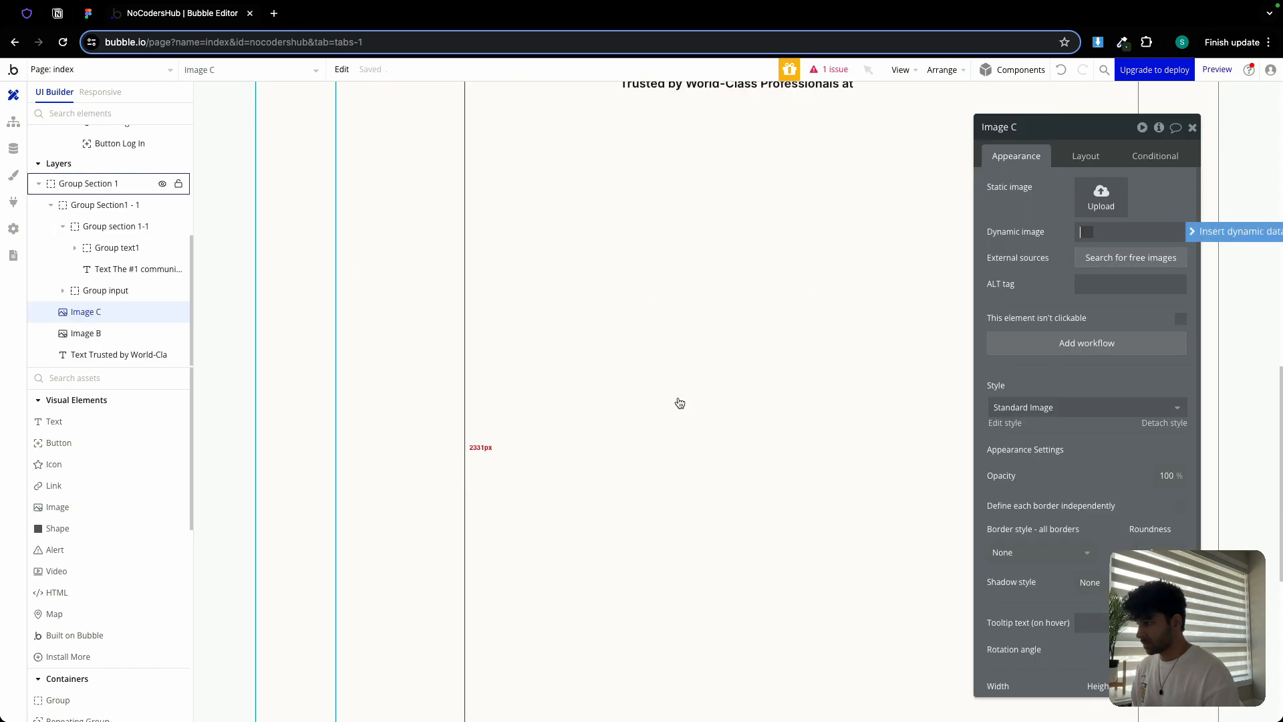
{"action": "scroll", "coordinate": [390, 375], "scroll_direction": "up", "scroll_amount": 4}
{"action": "scroll", "coordinate": [672, 381], "scroll_direction": "up", "scroll_amount": 7}
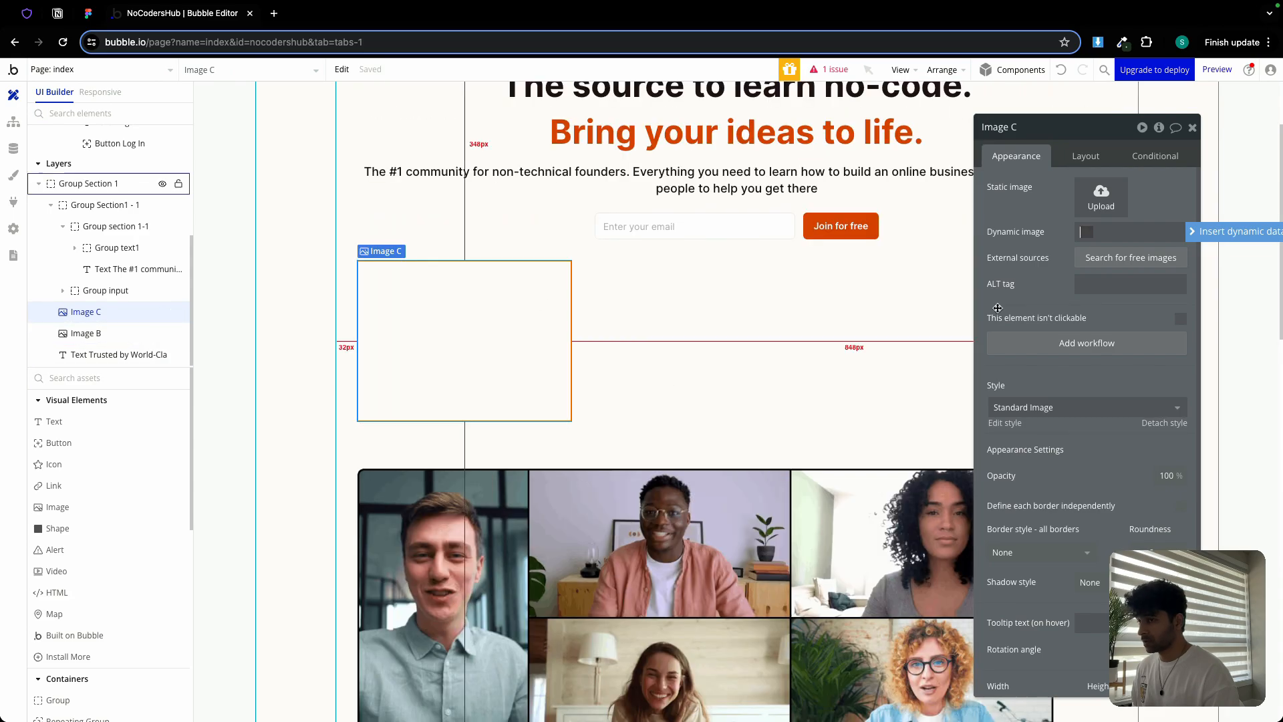
{"action": "left_click", "coordinate": [1088, 156]}
{"action": "left_click", "coordinate": [1163, 288]}
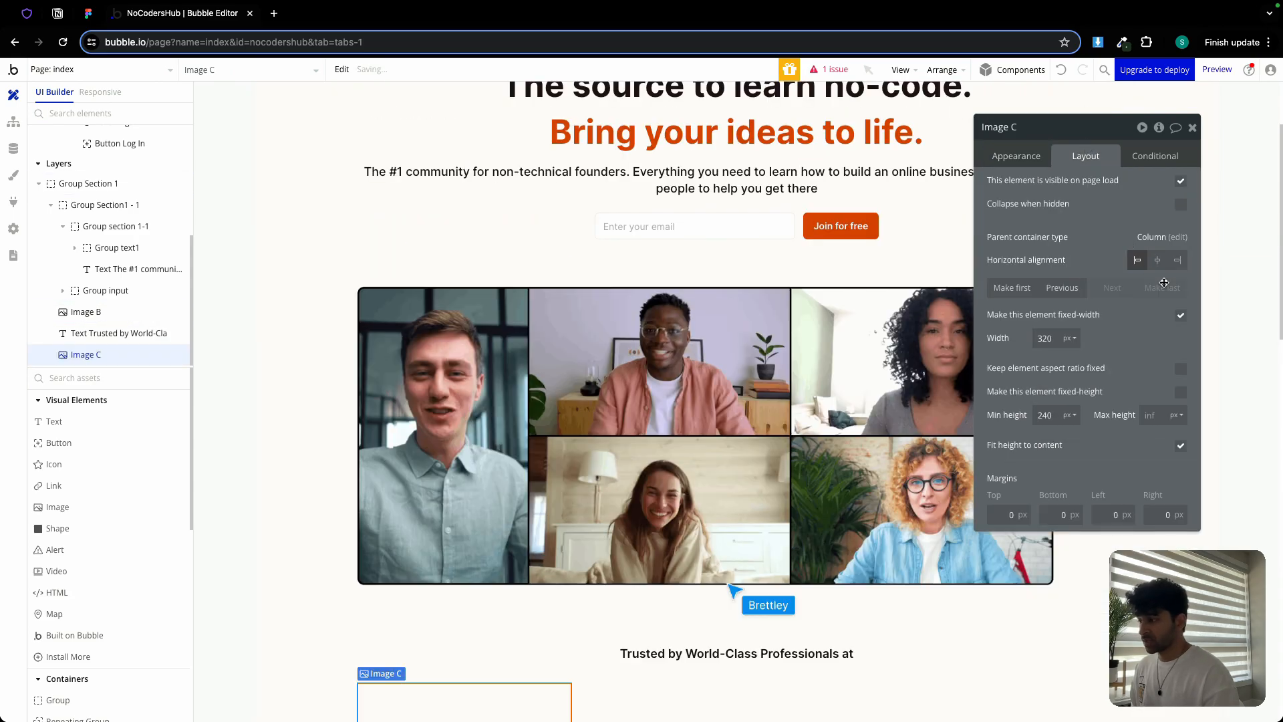
{"action": "left_click", "coordinate": [1006, 157]}
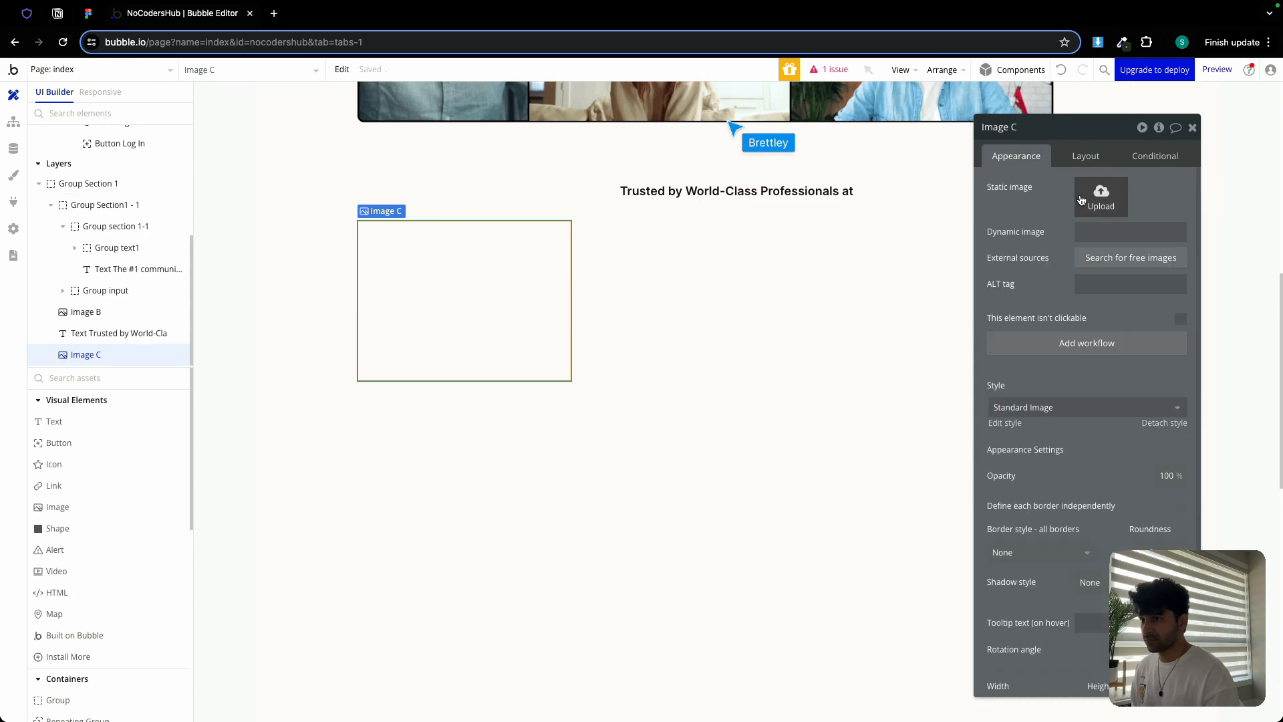
{"action": "left_click", "coordinate": [1099, 198]}
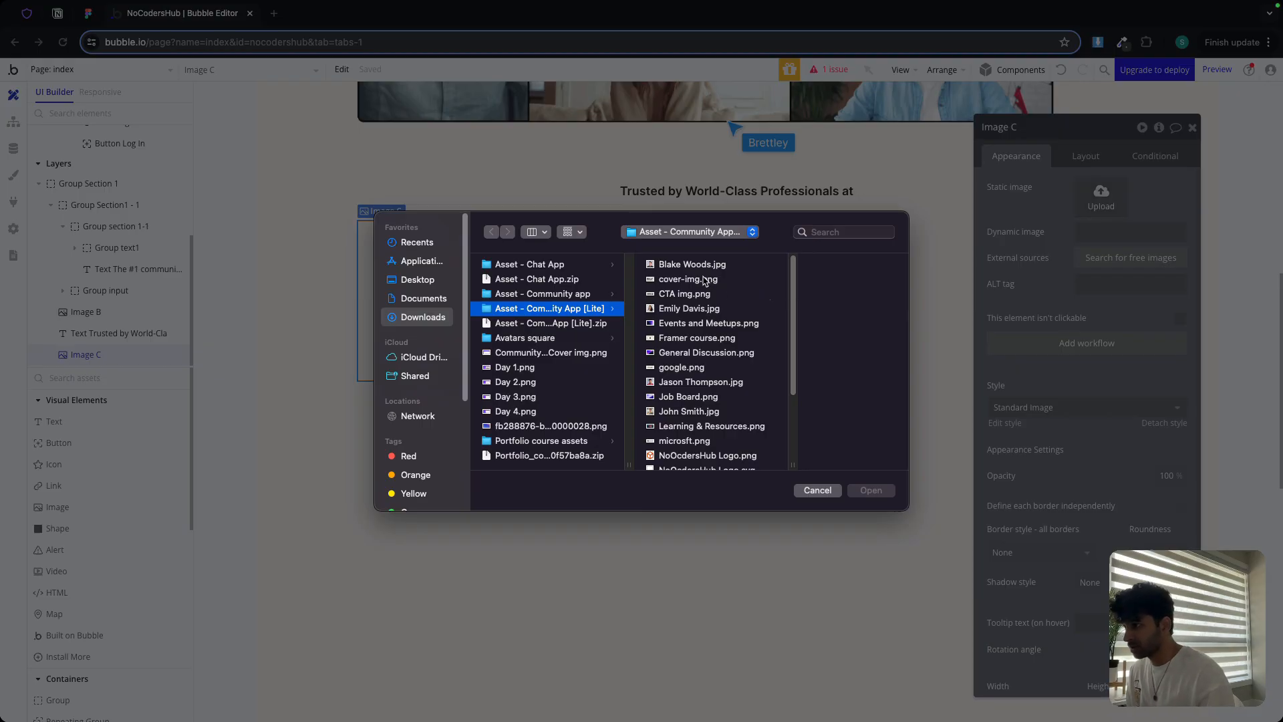
{"action": "scroll", "coordinate": [701, 314], "scroll_direction": "down", "scroll_amount": 1}
{"action": "double_click", "coordinate": [689, 362]}
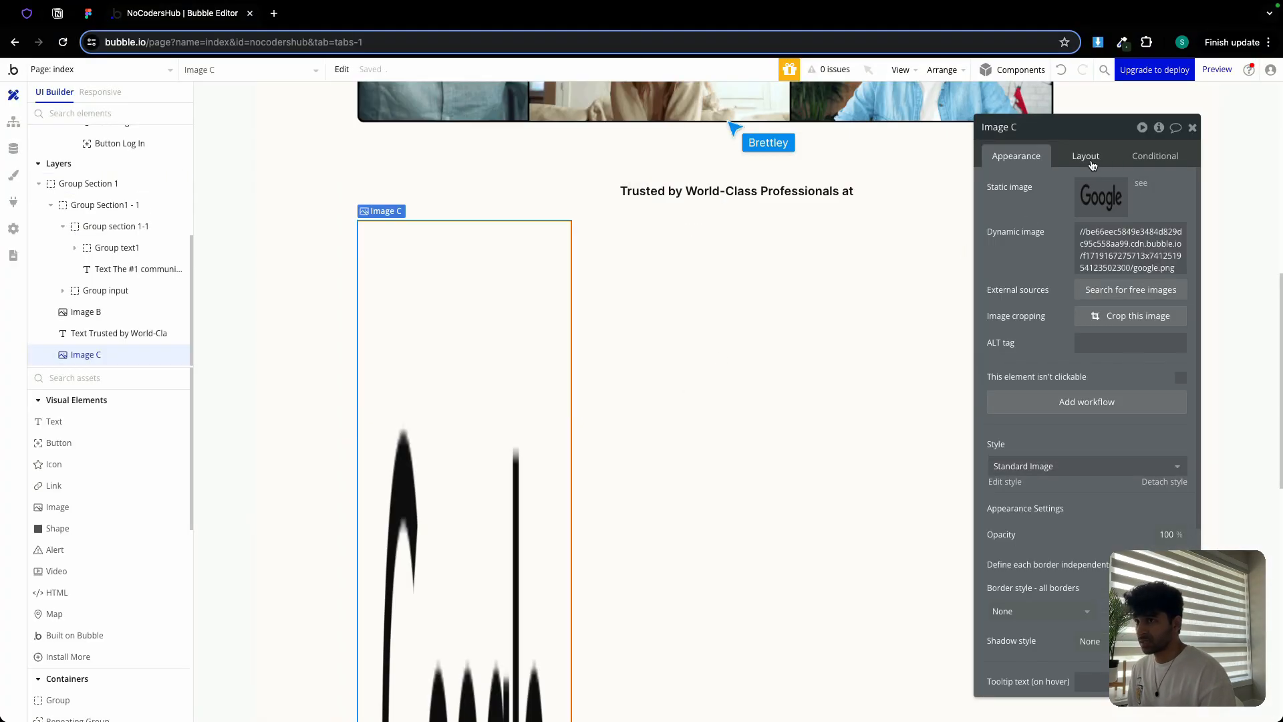
Let the image's width stretch with min width 0 and its aspect ratio locked
{"action": "left_click", "coordinate": [1085, 155]}
{"action": "left_click", "coordinate": [1180, 315]}
{"action": "double_click", "coordinate": [1046, 339]}
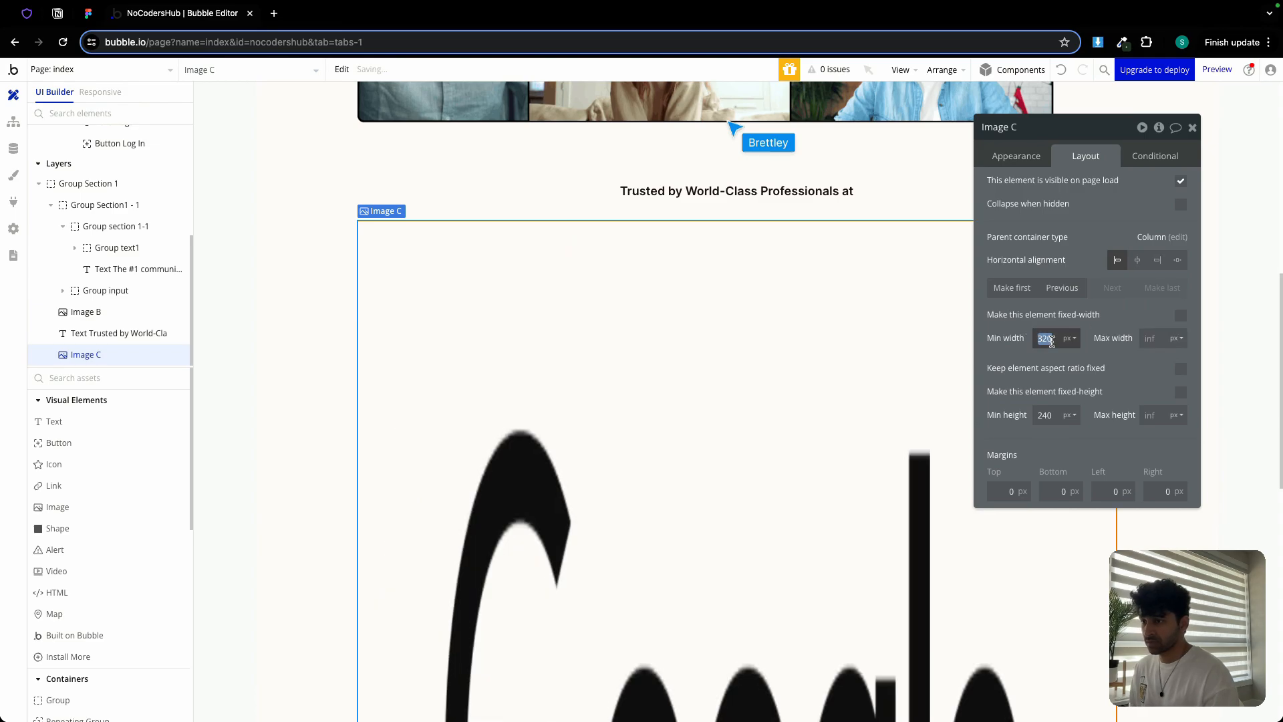
{"action": "type", "text": "0"}
{"action": "left_click", "coordinate": [1181, 369]}
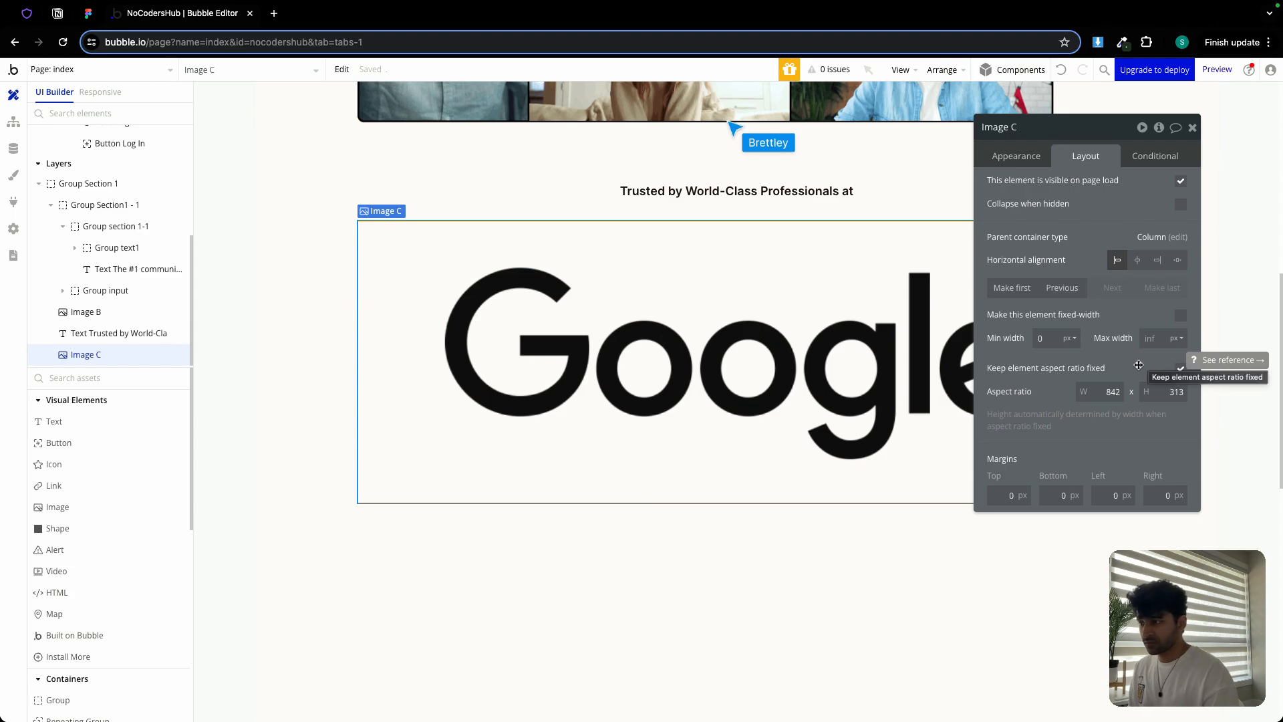
Set the Google image's opacity to 40
{"action": "left_click", "coordinate": [1007, 157]}
{"action": "scroll", "coordinate": [1136, 468], "scroll_direction": "down", "scroll_amount": 1}
{"action": "double_click", "coordinate": [1166, 509]}
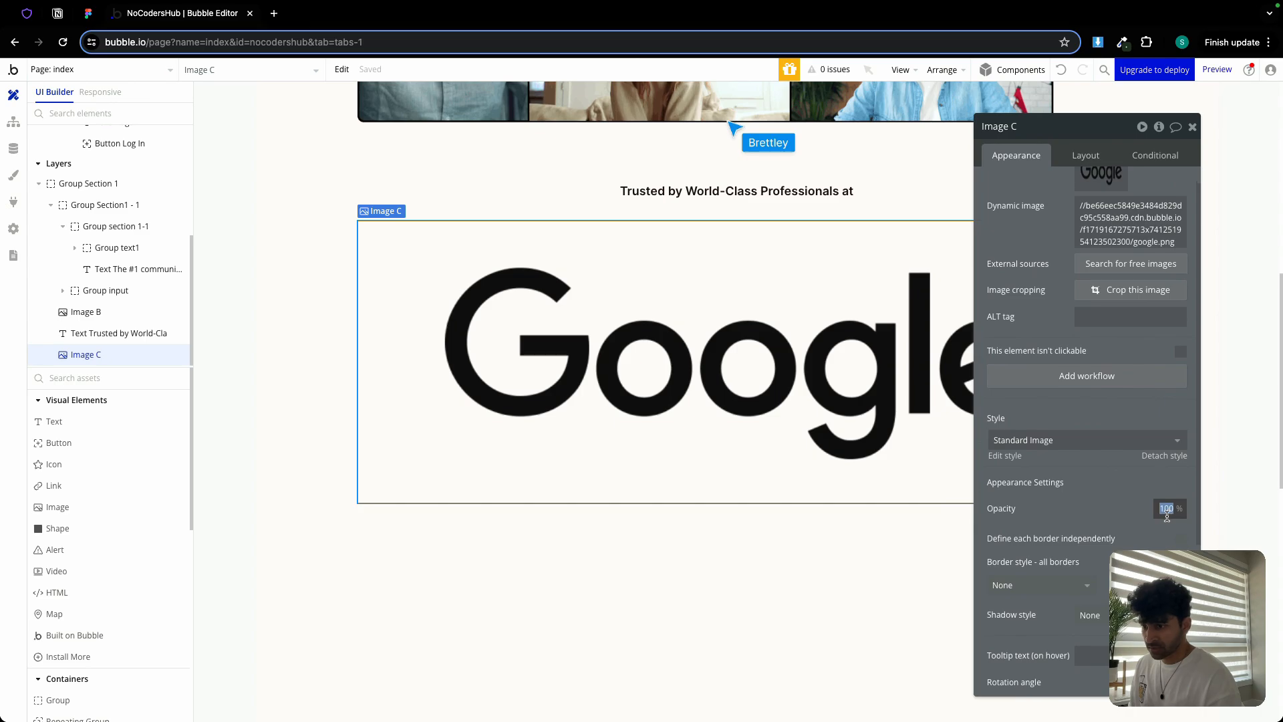
{"action": "type", "text": "40"}
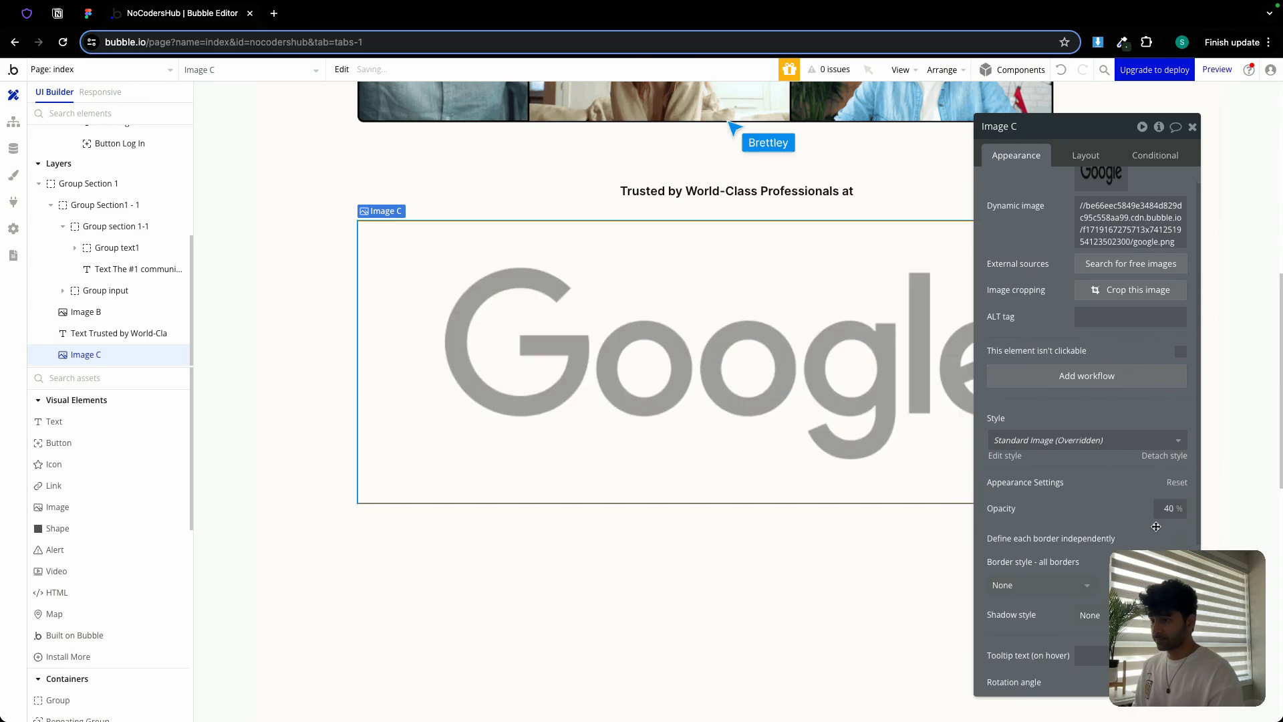
In Figma, check the Uber logo's 215.15×80 size and 40% opacity, then return to the image's layout
{"action": "left_click", "coordinate": [86, 14]}
{"action": "scroll", "coordinate": [381, 412], "scroll_direction": "left", "scroll_amount": 6}
{"action": "scroll", "coordinate": [381, 412], "scroll_direction": "down", "scroll_amount": 2}
{"action": "left_click", "coordinate": [635, 415]}
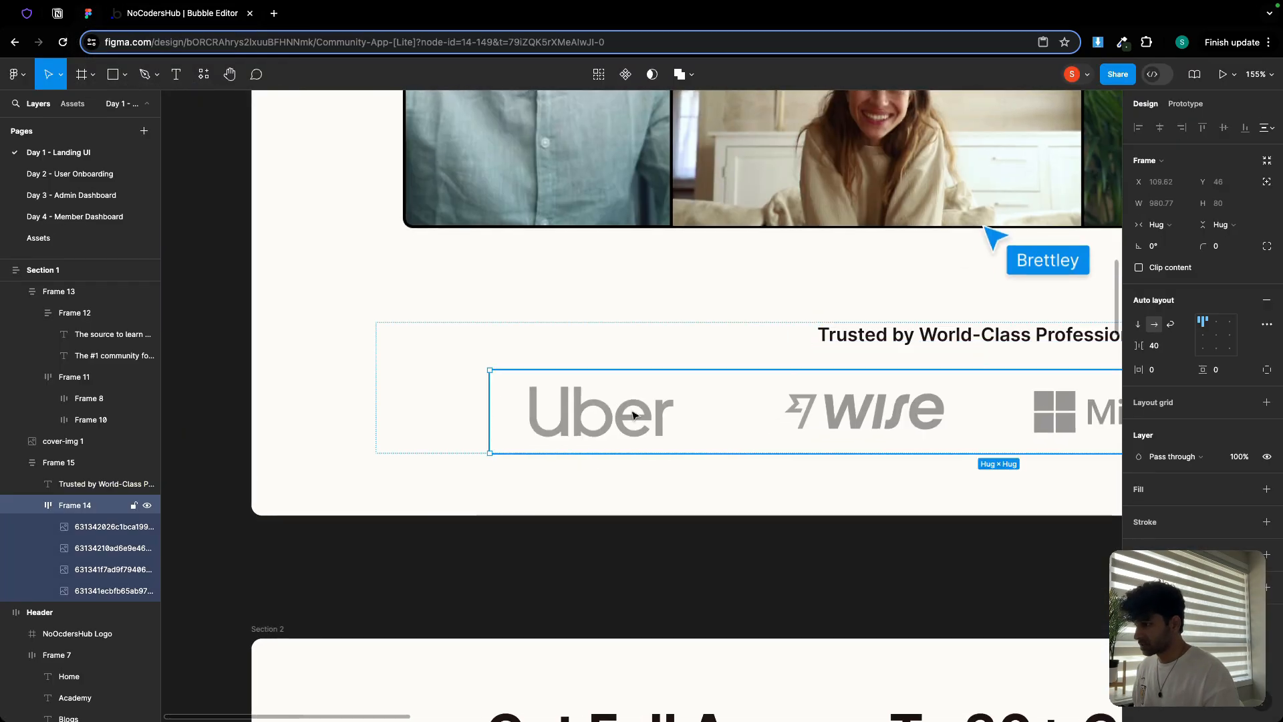
{"action": "left_click", "coordinate": [635, 415]}
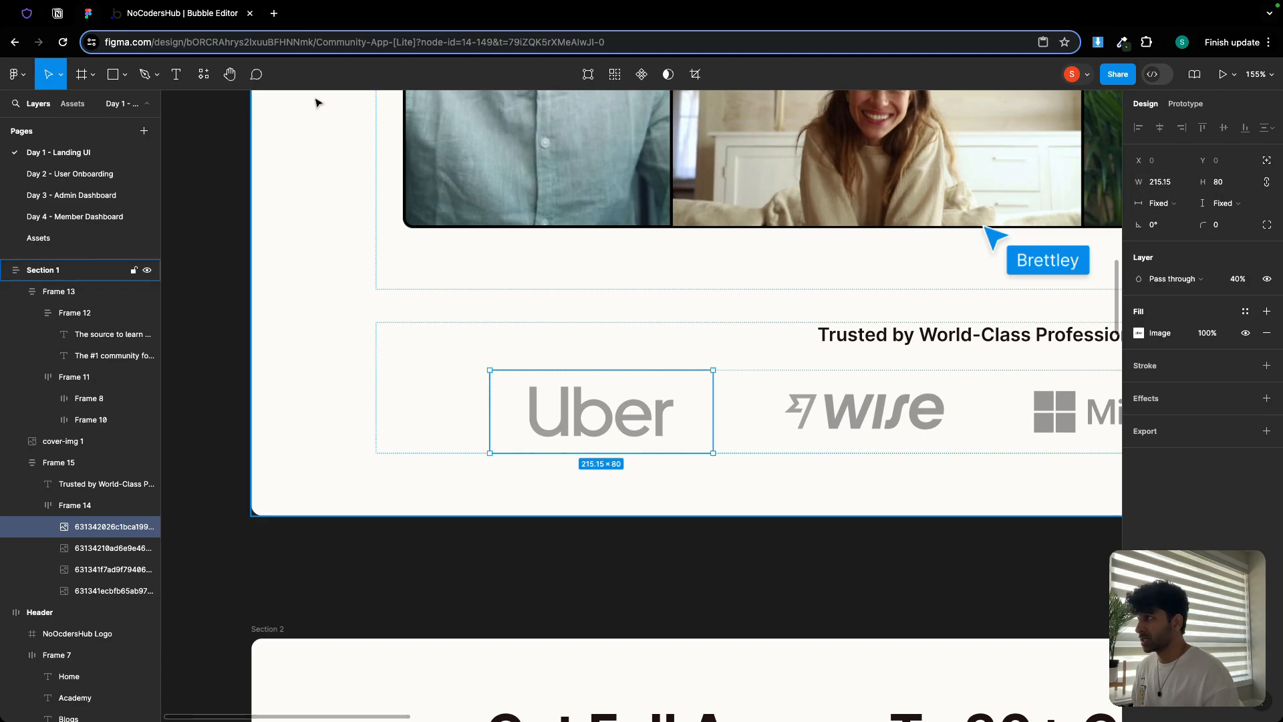
{"action": "key", "text": "ctrl+Tab"}
{"action": "left_click", "coordinate": [1085, 153]}
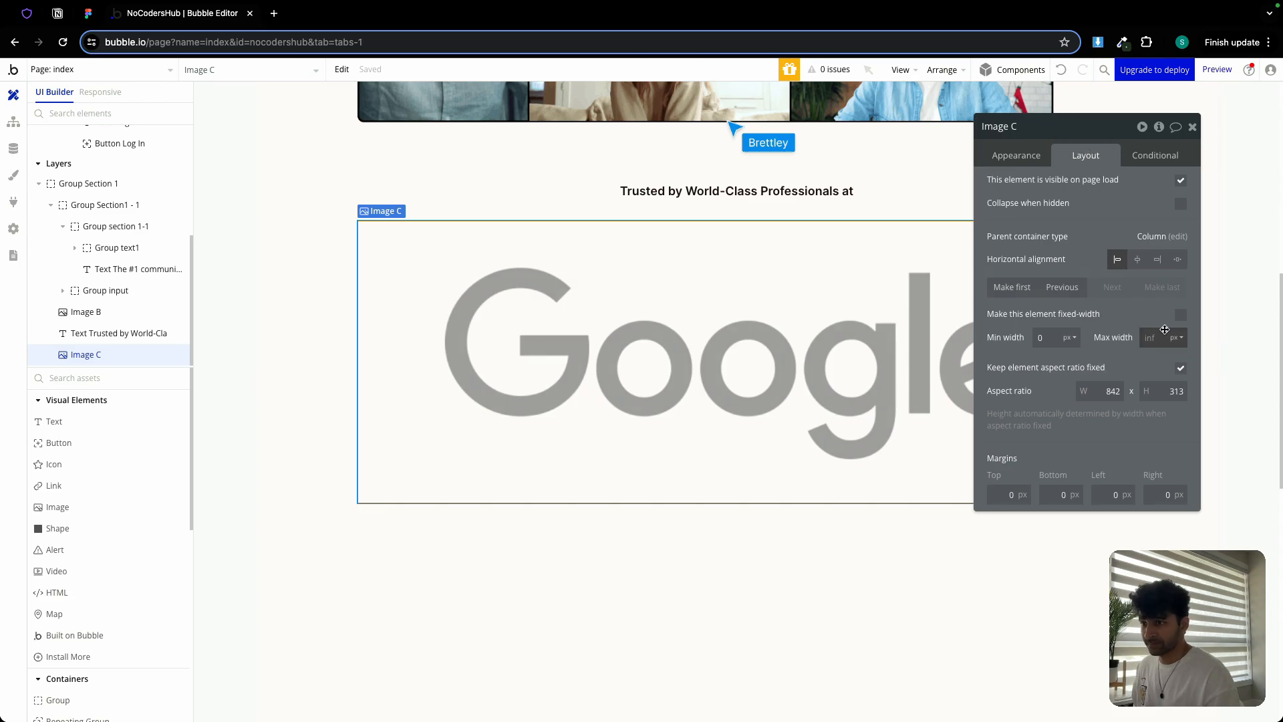
Try aspect-ratio values 3, 216 and 9, then turn aspect-ratio locking off
{"action": "left_click", "coordinate": [1180, 368]}
{"action": "left_click", "coordinate": [1180, 369]}
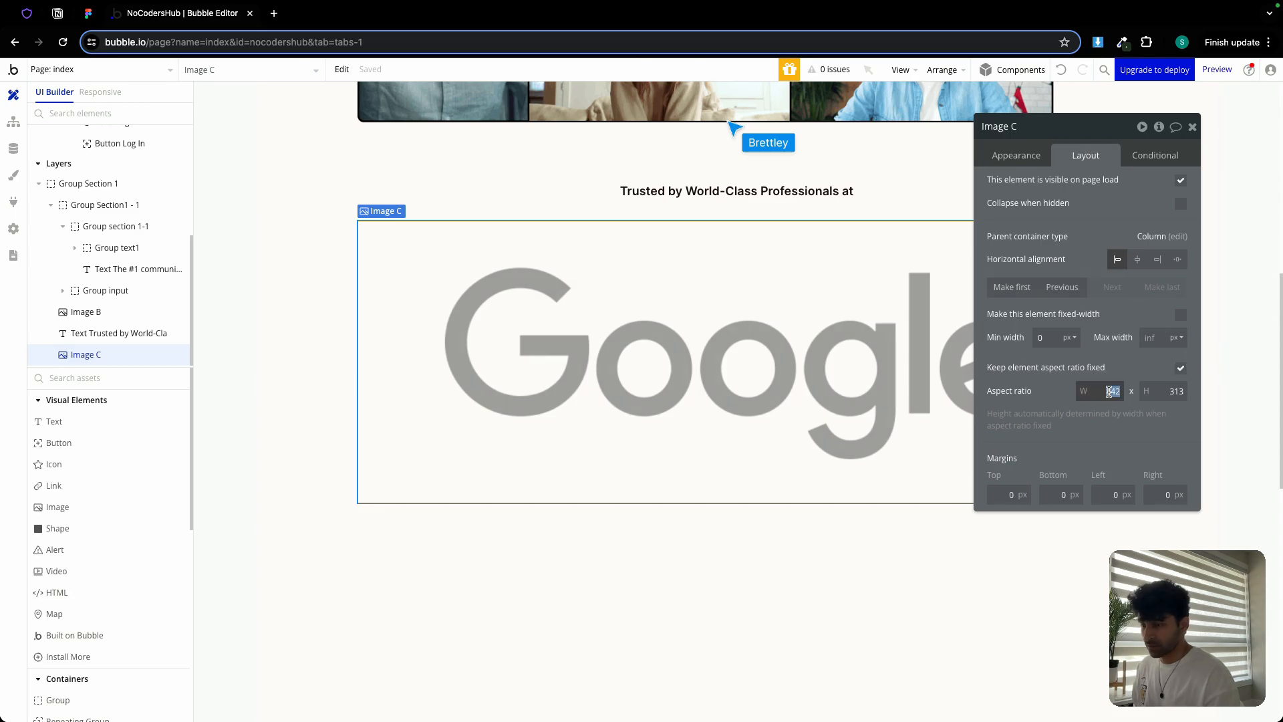
{"action": "type", "text": "3"}
{"action": "key", "text": "Tab"}
{"action": "type", "text": "2"}
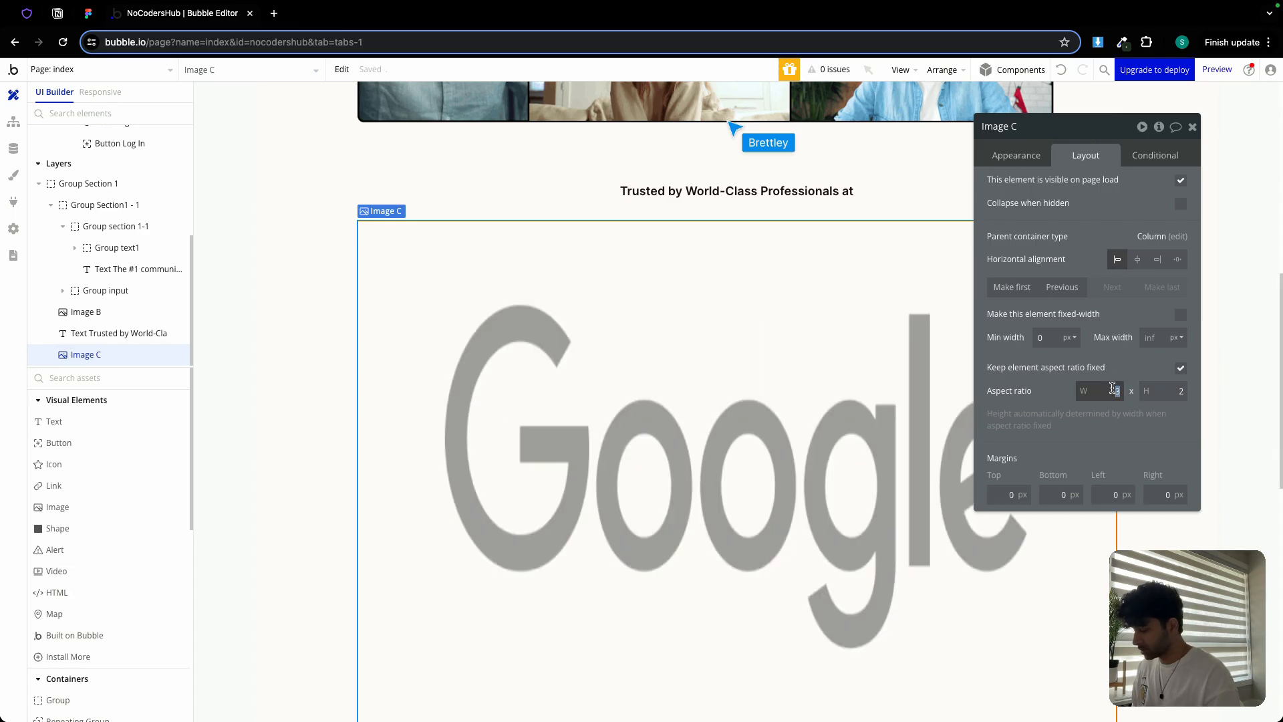
{"action": "type", "text": "16"}
{"action": "key", "text": "Tab"}
{"action": "type", "text": "9"}
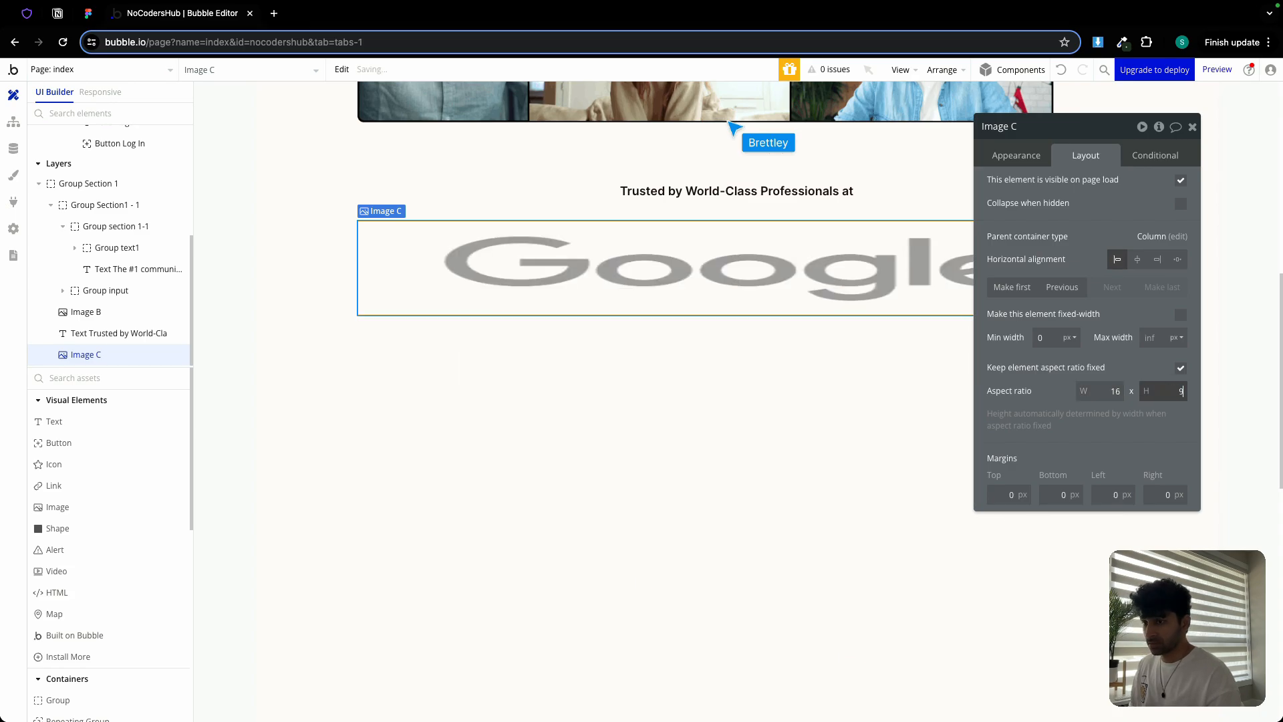
{"action": "left_click", "coordinate": [1180, 368]}
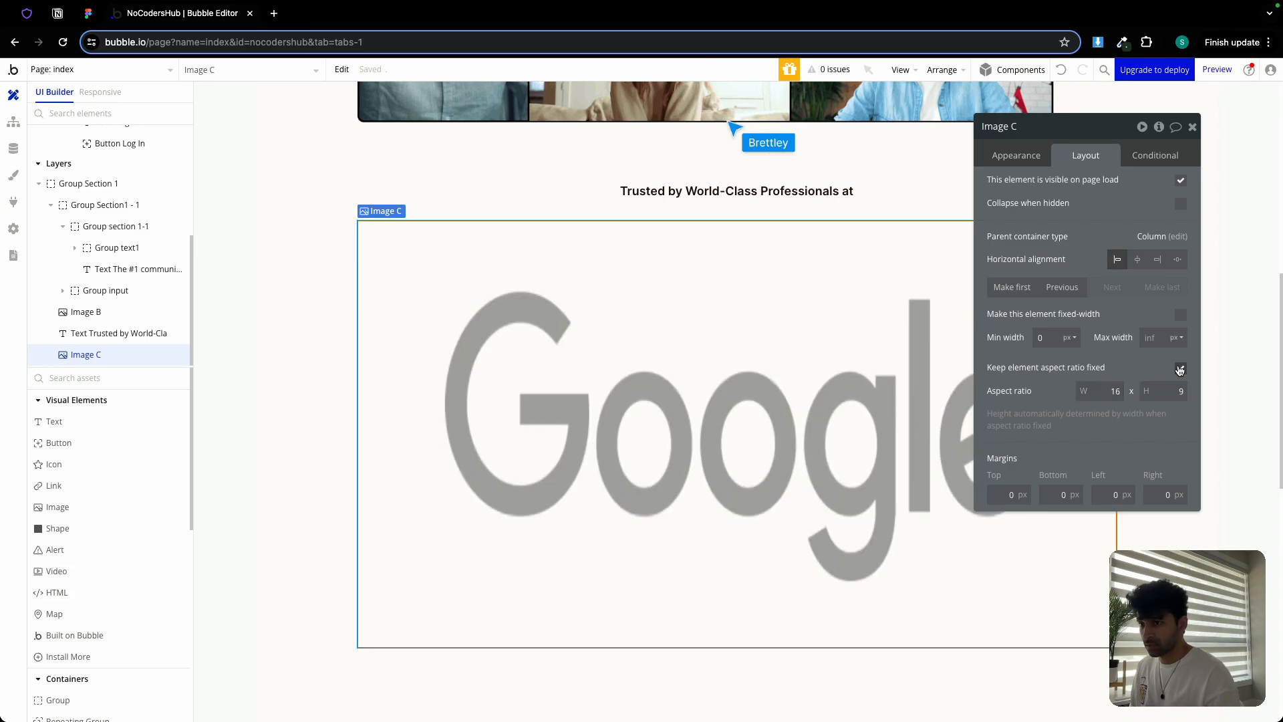
Fix the Google image at 215 × 80 px and copy it
{"action": "left_click", "coordinate": [1047, 340]}
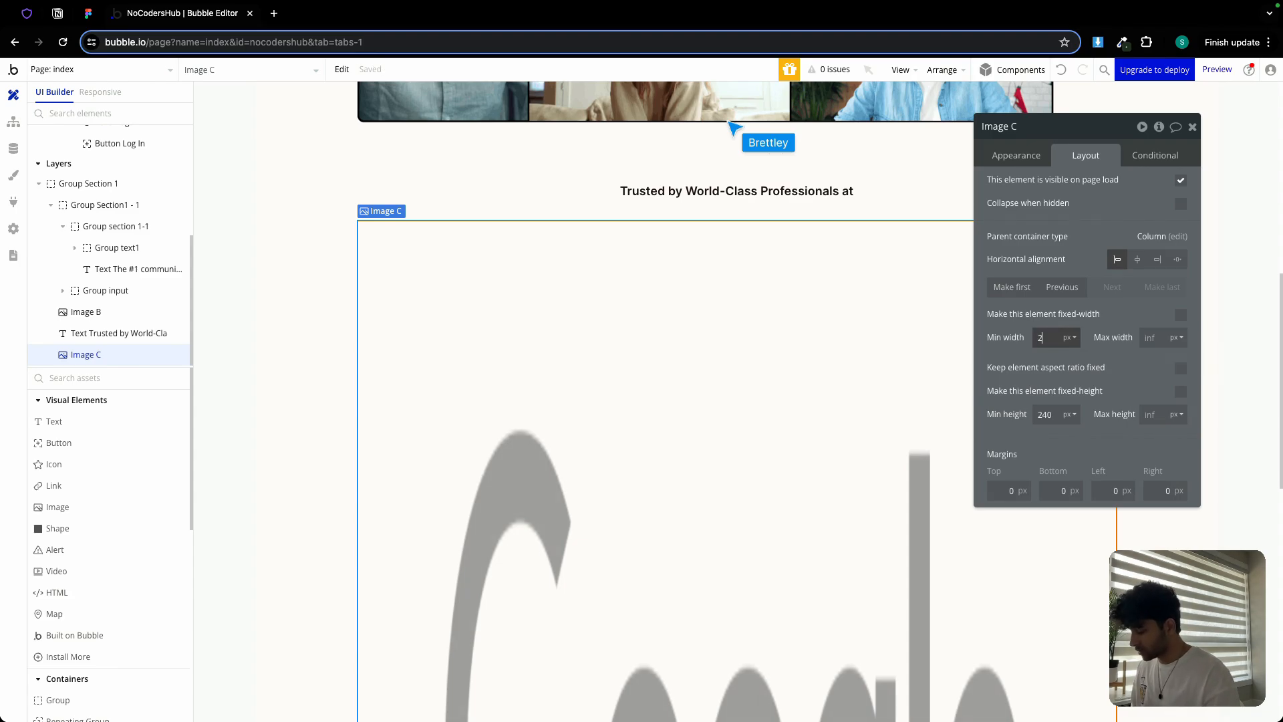
{"action": "double_click", "coordinate": [1047, 414]}
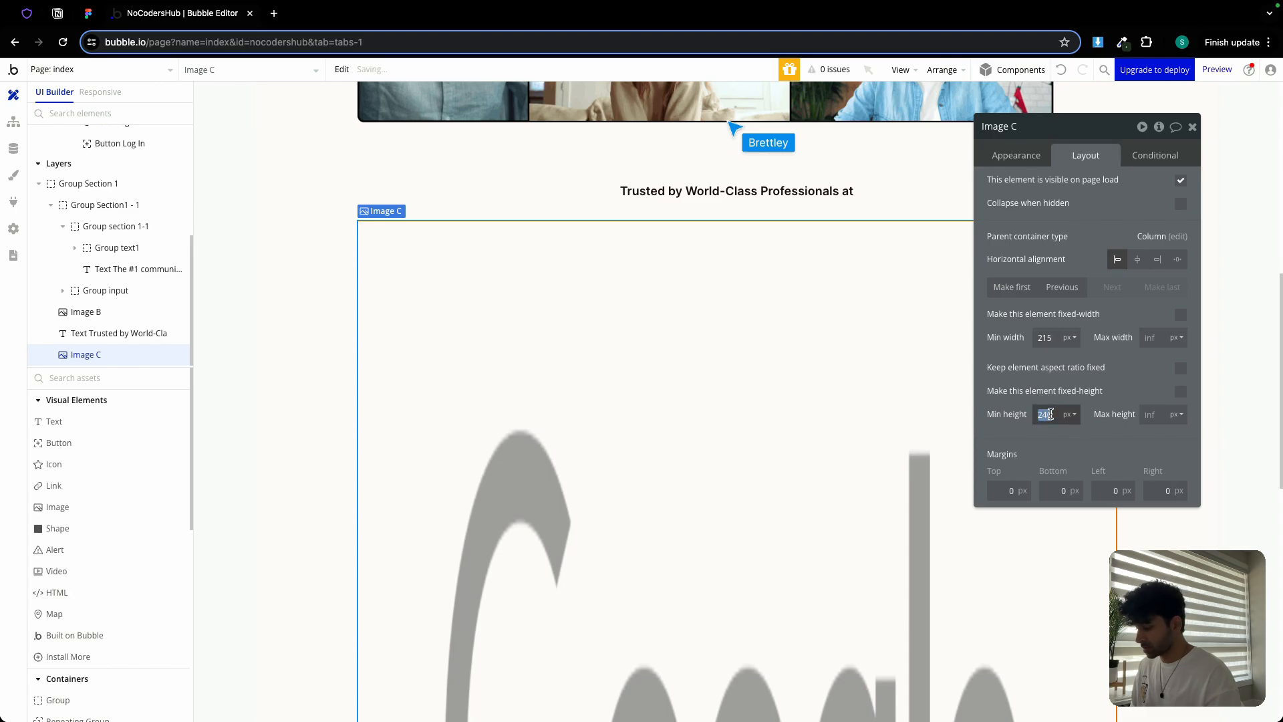
{"action": "type", "text": "80"}
{"action": "left_click", "coordinate": [1181, 391]}
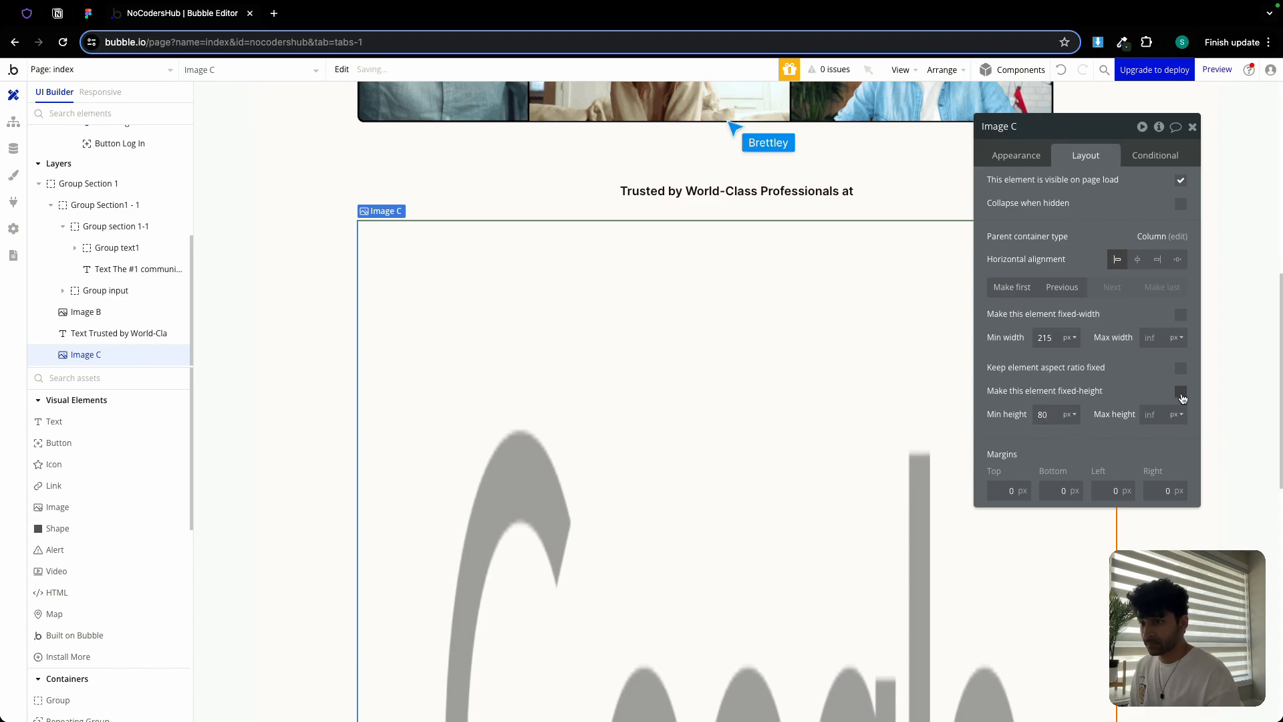
{"action": "left_click", "coordinate": [1181, 315]}
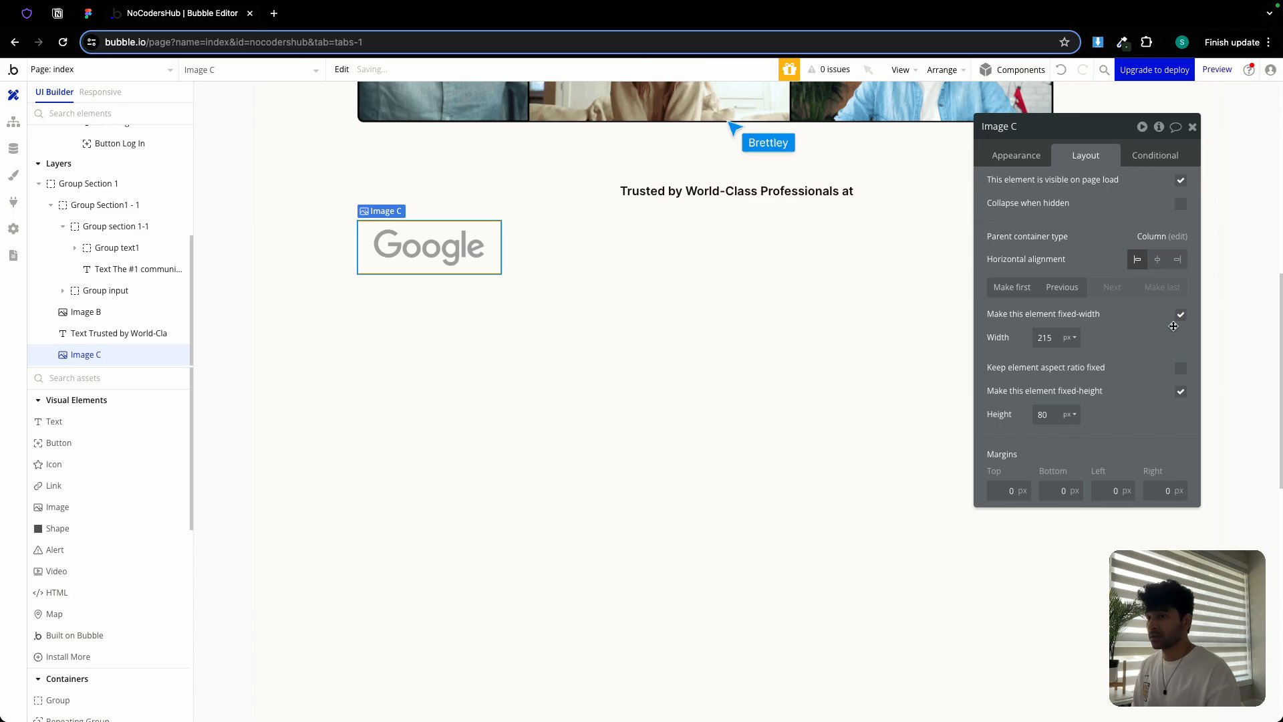
{"action": "left_click", "coordinate": [1192, 127]}
{"action": "double_click", "coordinate": [417, 242]}
{"action": "key", "text": "super+c"}
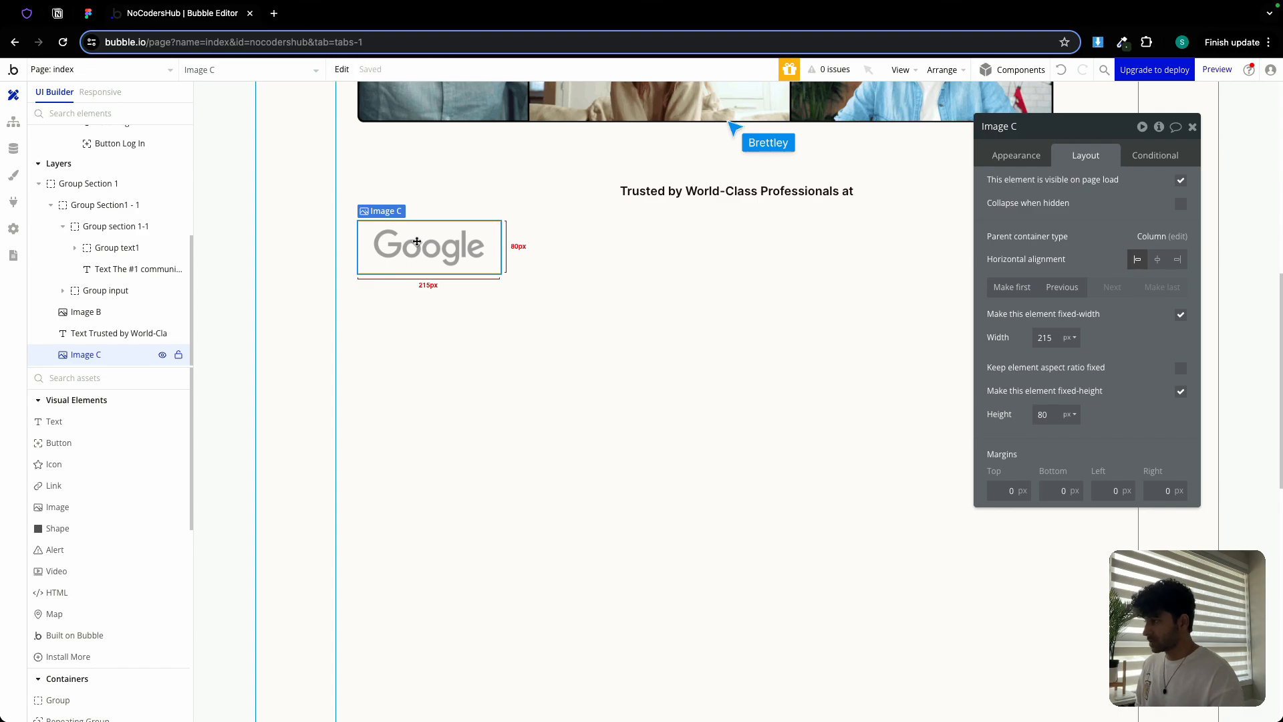
Make three copies of the logo image, loading microsft.png, uber.png and wise.png into them
{"action": "key", "text": "super+v"}
{"action": "left_click", "coordinate": [1007, 156]}
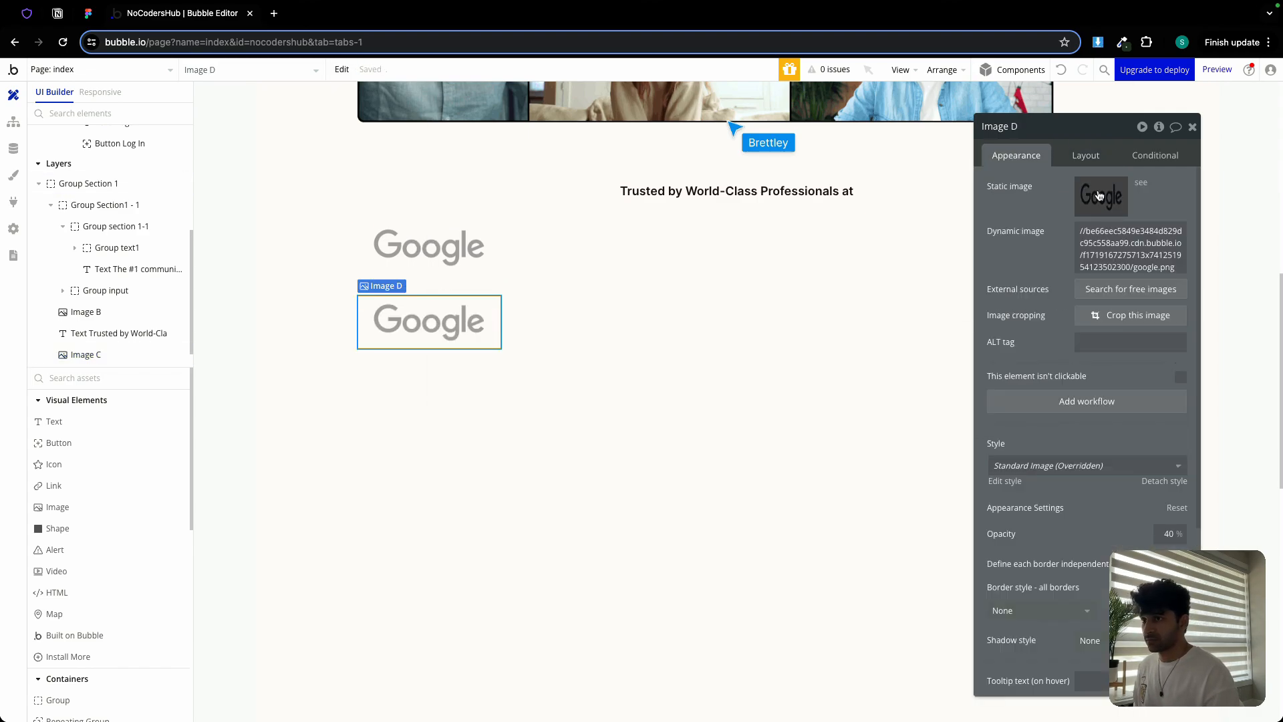
{"action": "left_click", "coordinate": [1109, 197]}
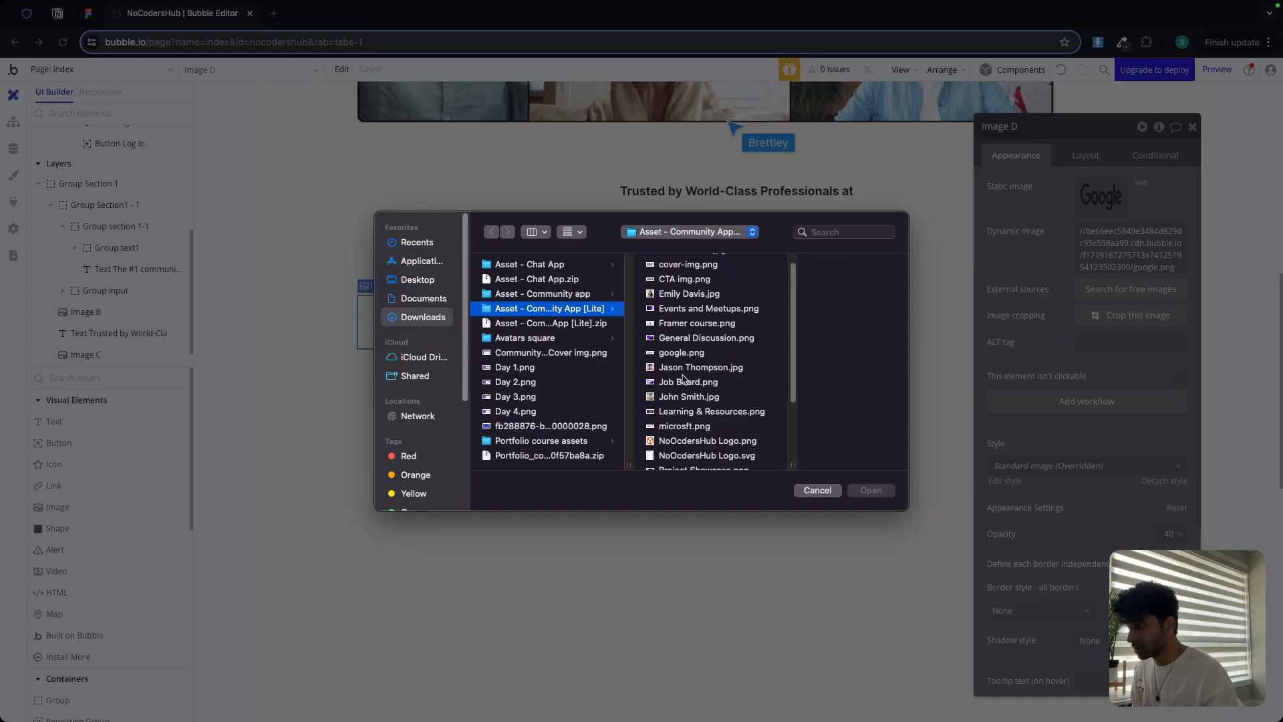
{"action": "double_click", "coordinate": [684, 426]}
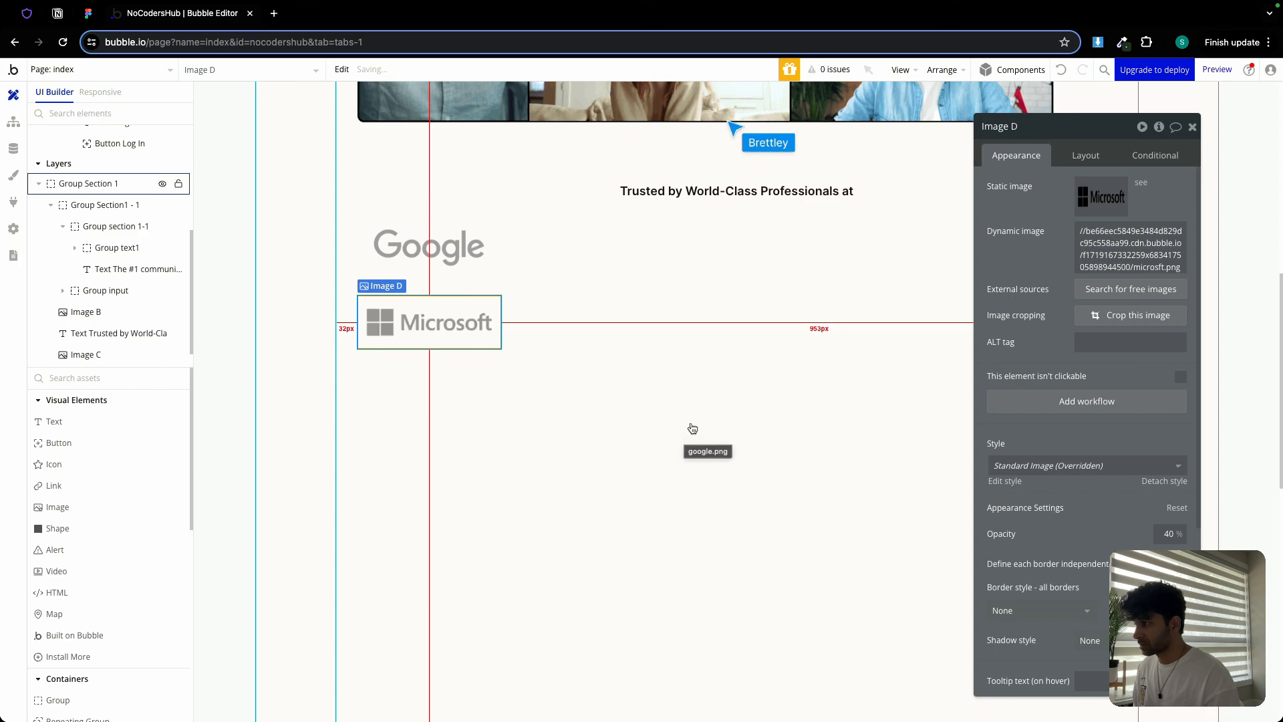
{"action": "left_click", "coordinate": [441, 315]}
{"action": "key", "text": "ctrl+d"}
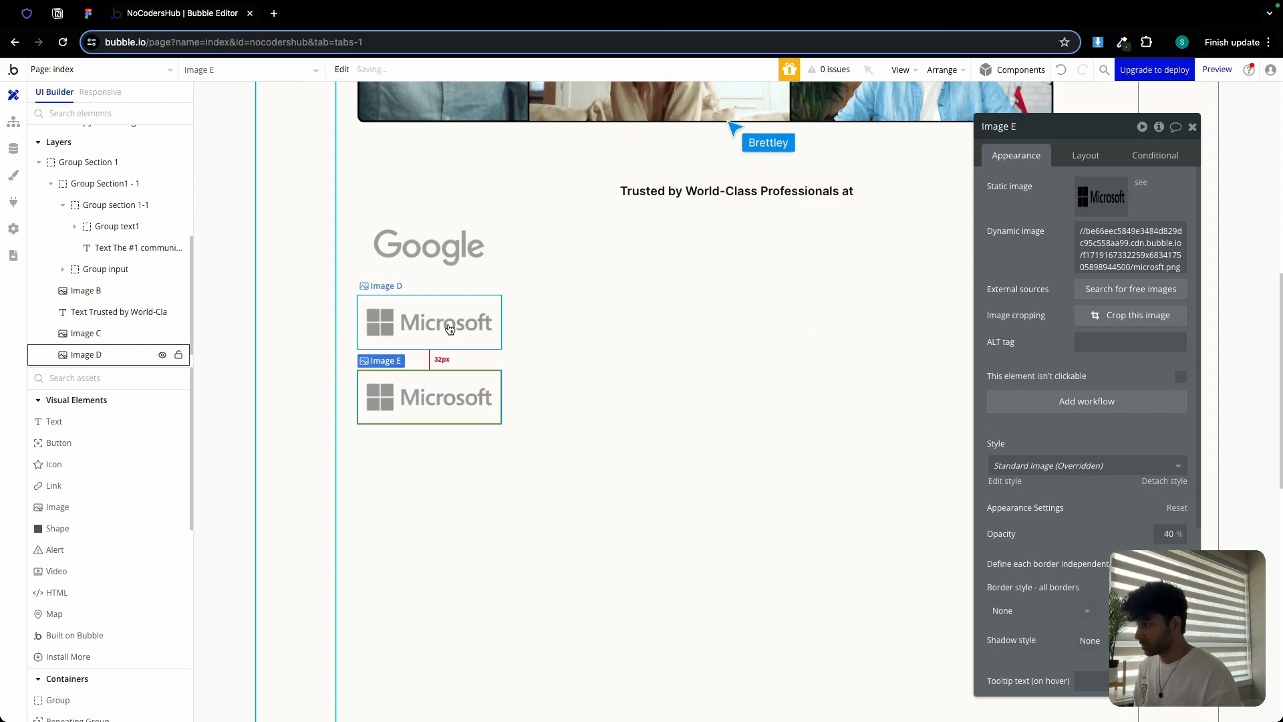
{"action": "left_click", "coordinate": [1100, 212]}
{"action": "scroll", "coordinate": [678, 381], "scroll_direction": "down", "scroll_amount": 3}
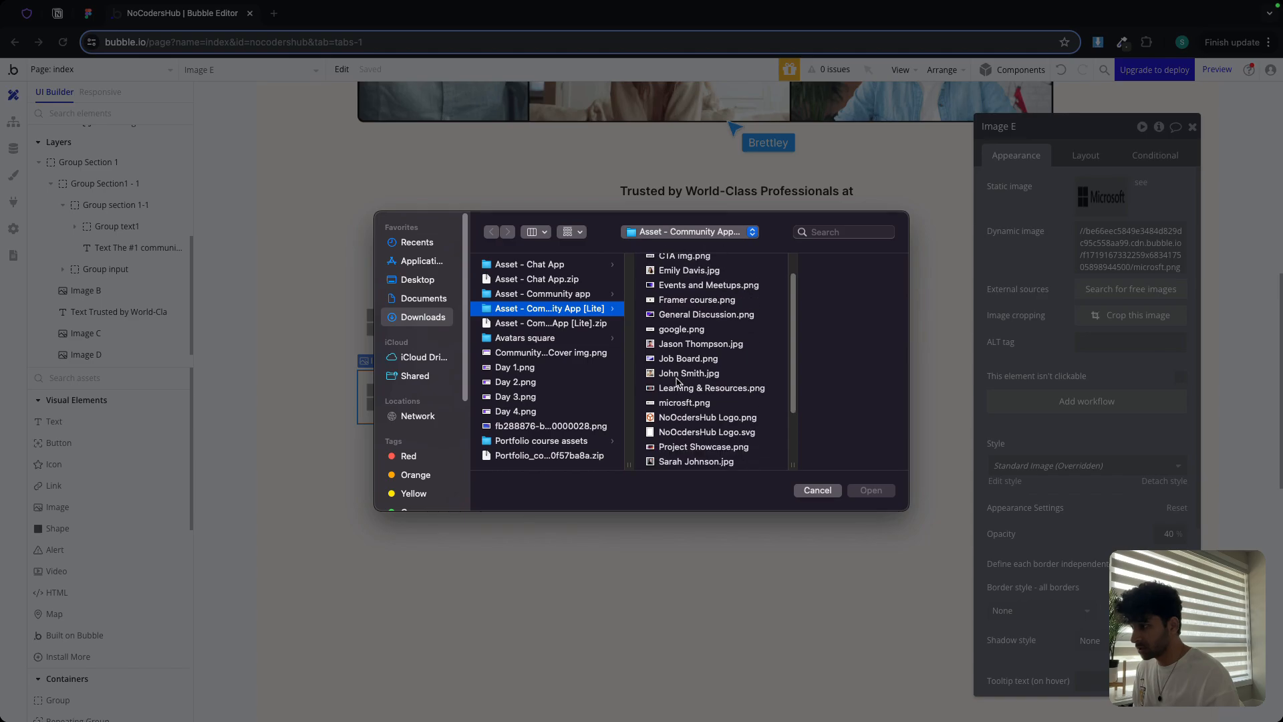
{"action": "double_click", "coordinate": [679, 428]}
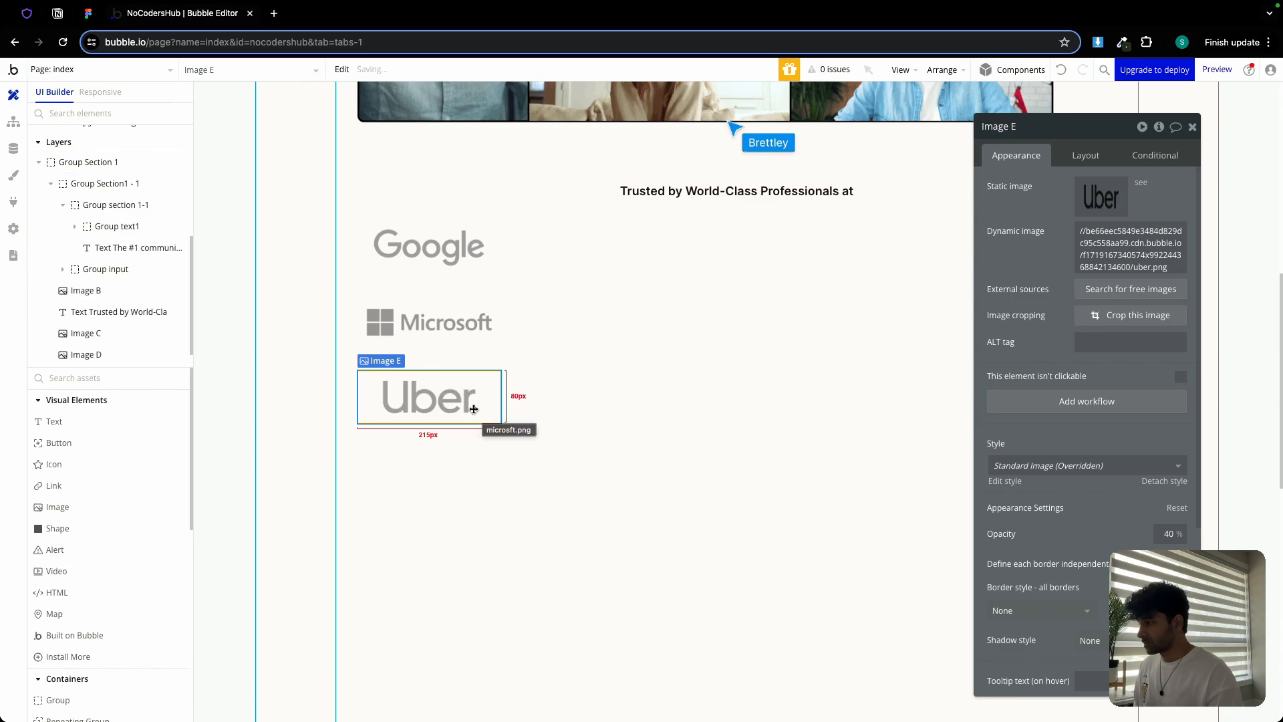
{"action": "key", "text": "super+d"}
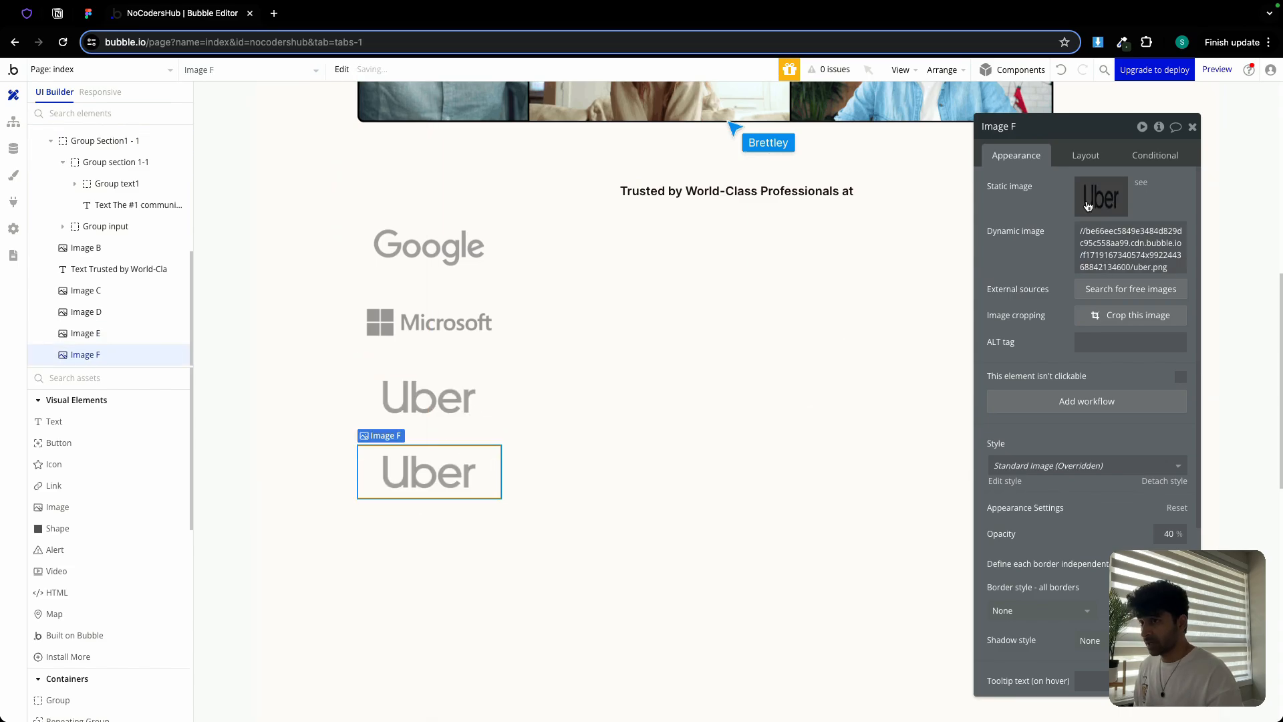
{"action": "left_click", "coordinate": [1084, 194]}
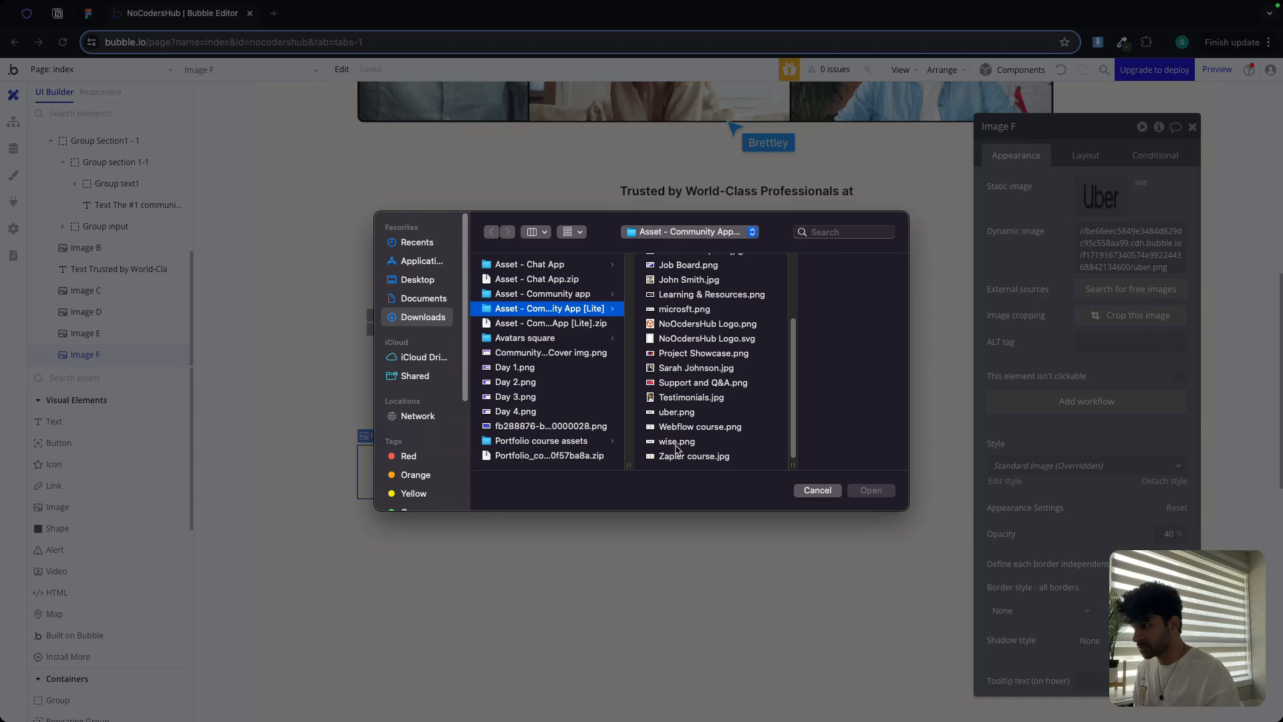
{"action": "left_click", "coordinate": [677, 441]}
{"action": "double_click", "coordinate": [674, 442]}
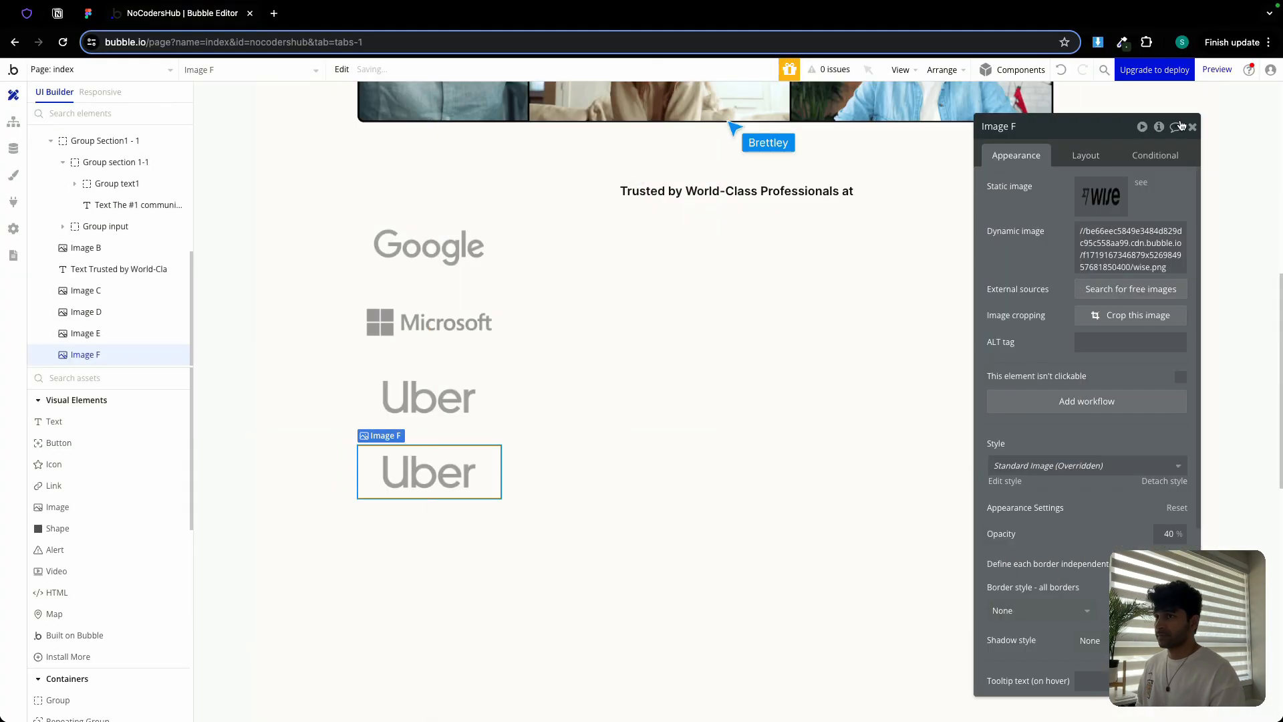
{"action": "left_click", "coordinate": [1196, 129]}
Group the four logo images into a row container
{"action": "left_click", "coordinate": [428, 323], "text": "shift"}
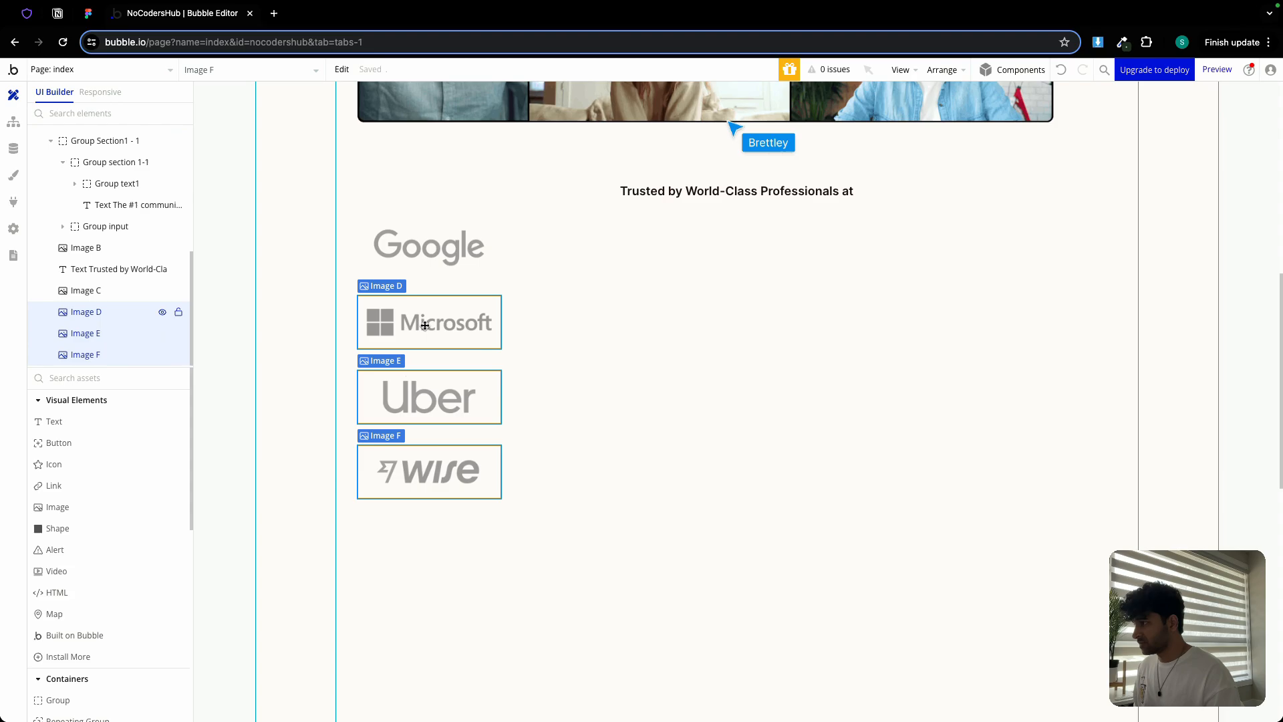
{"action": "left_click", "coordinate": [437, 257], "text": "shift"}
{"action": "right_click", "coordinate": [438, 257]}
{"action": "mouse_move", "coordinate": [526, 348]}
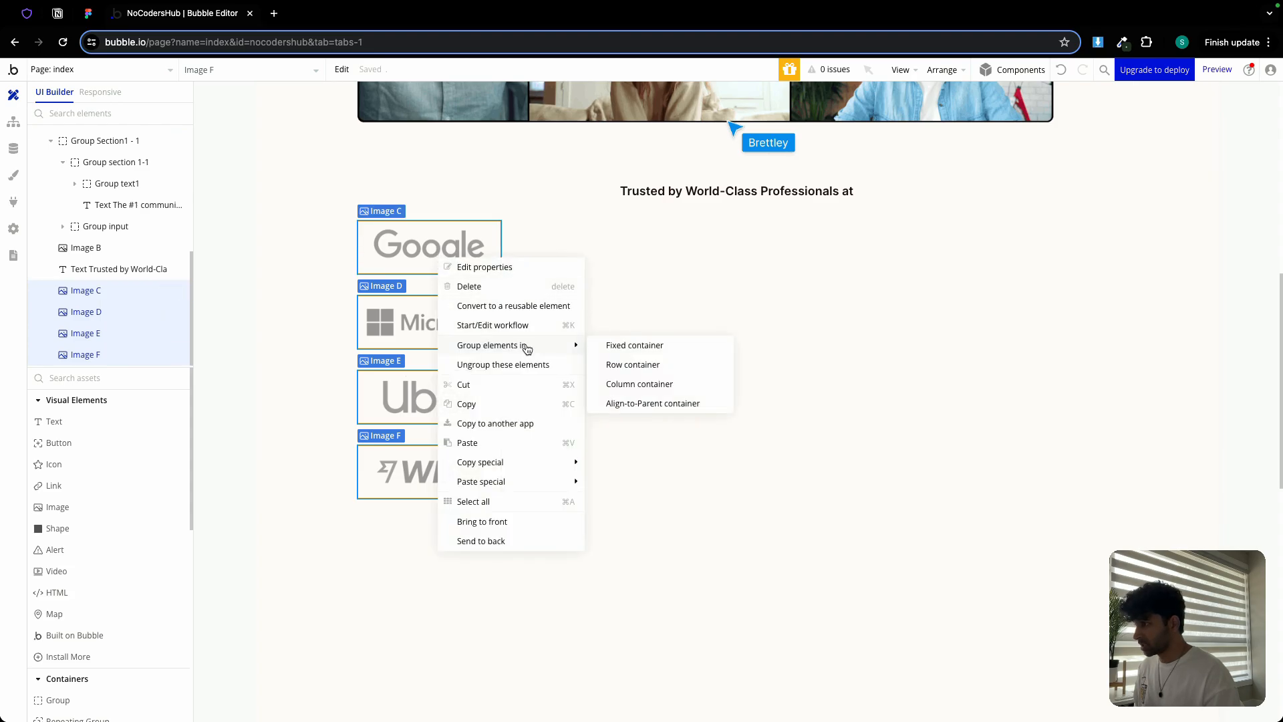
{"action": "left_click", "coordinate": [691, 364]}
Give the row min height 0 and a 21 px column gap
{"action": "left_click", "coordinate": [1097, 159]}
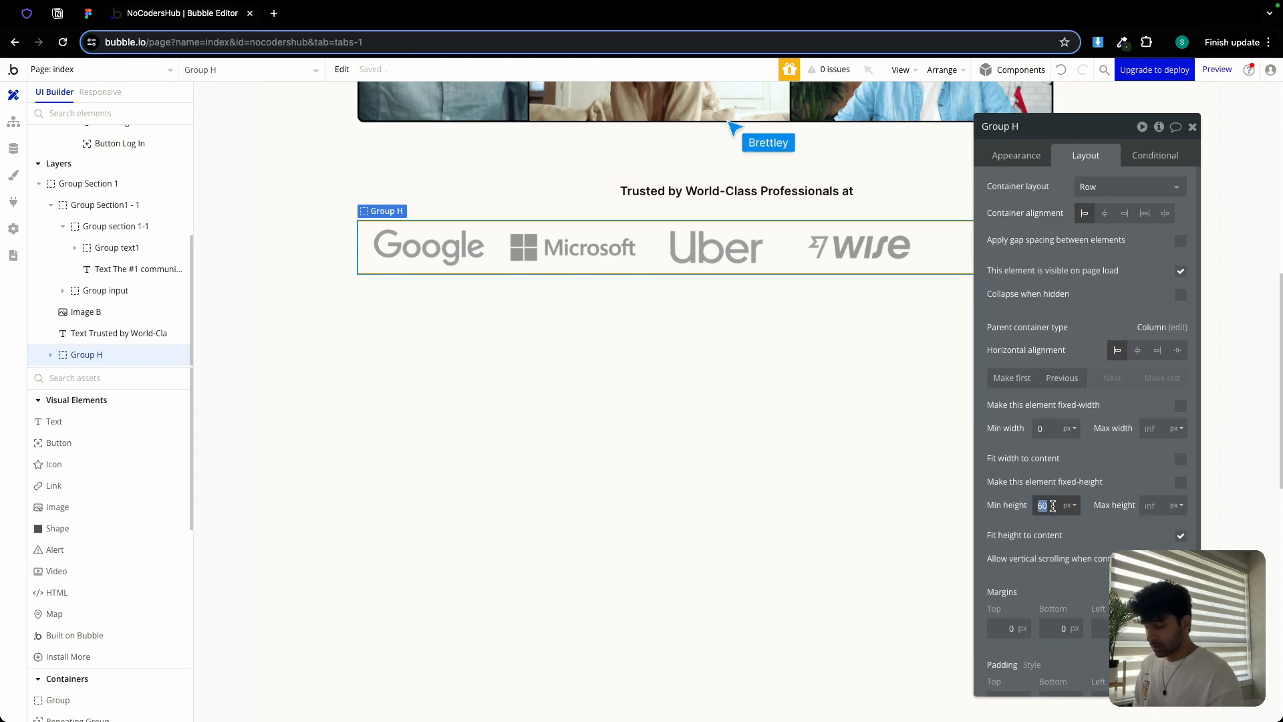
{"action": "type", "text": "0"}
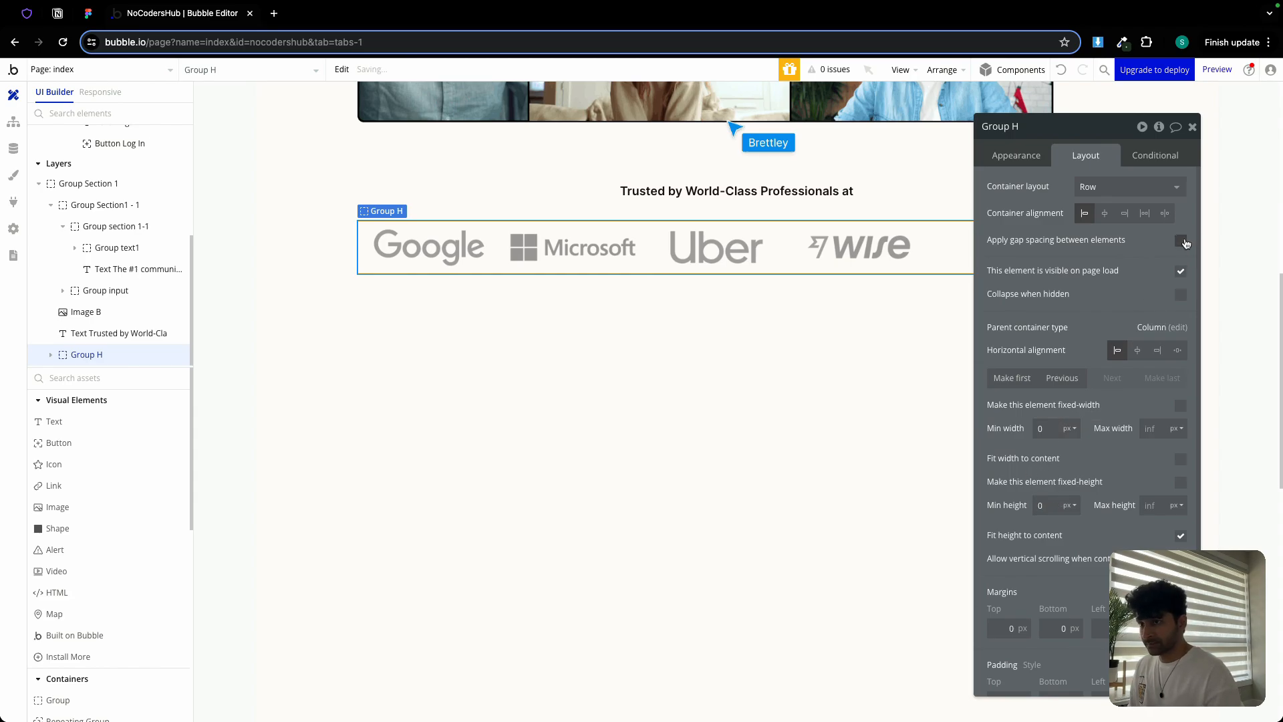
{"action": "left_click", "coordinate": [1180, 240]}
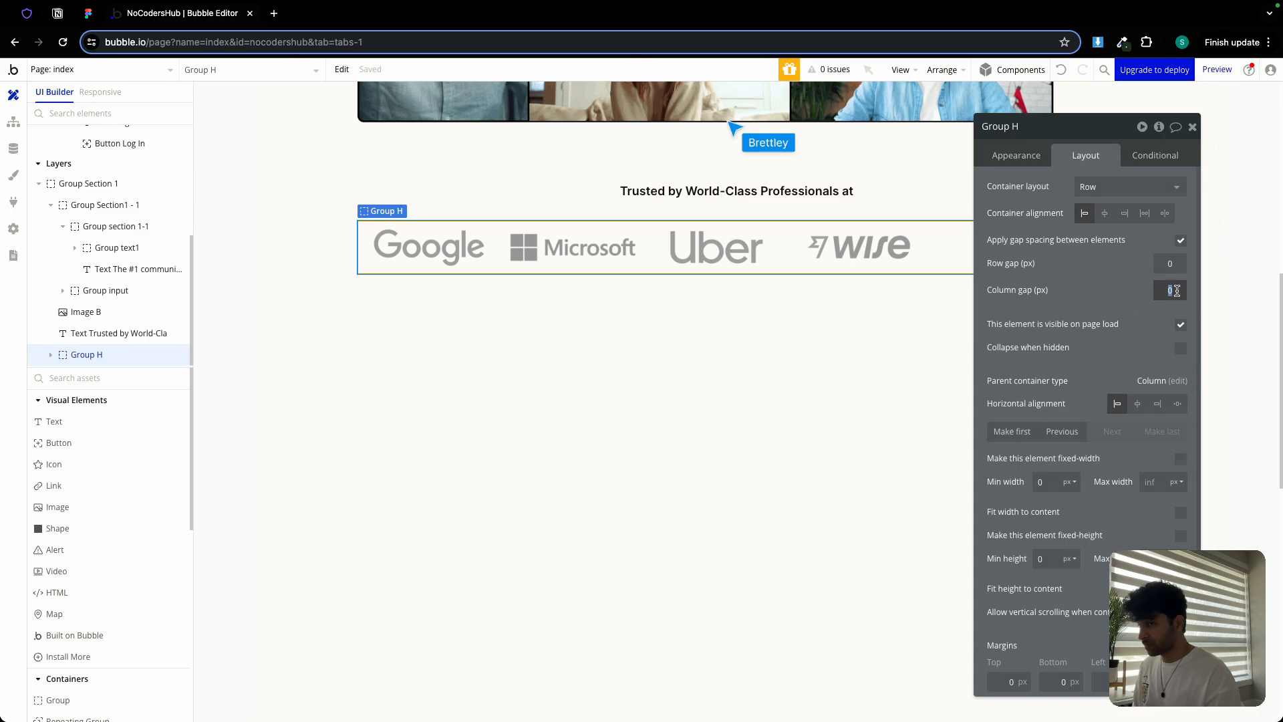
{"action": "key", "text": "Return"}
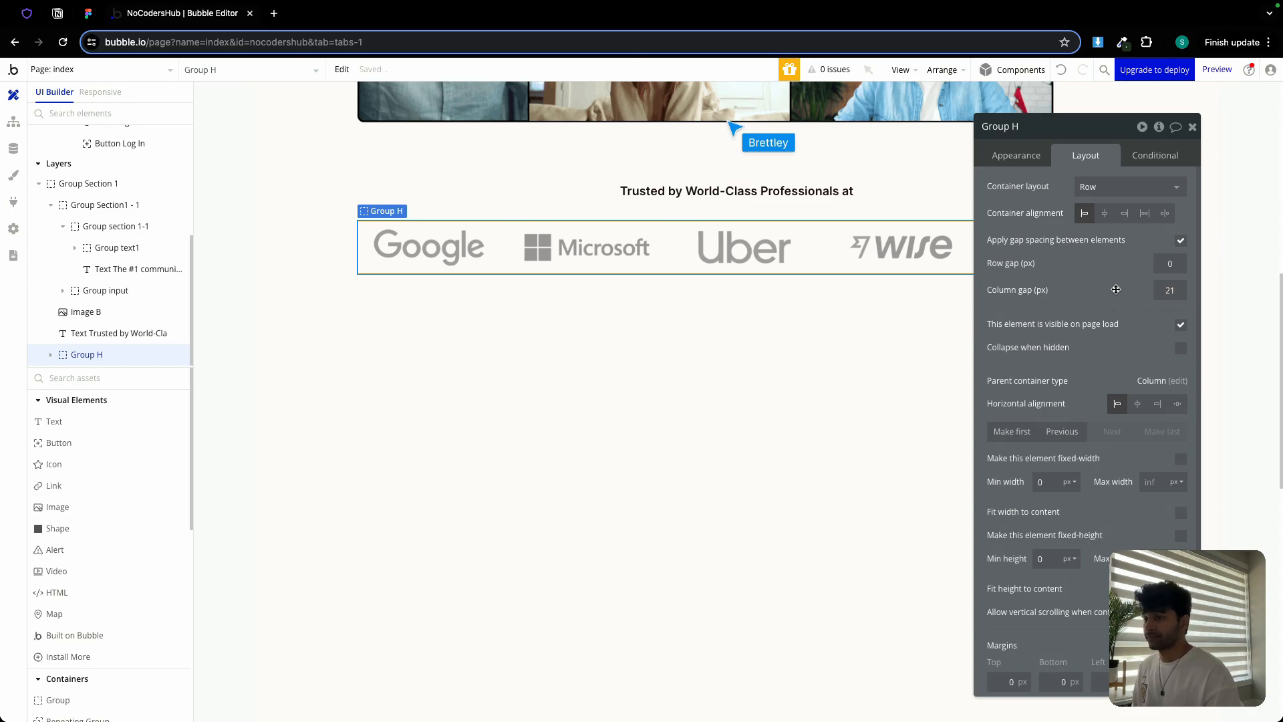
Rename the row group to 'Group social proof img'
{"action": "double_click", "coordinate": [1022, 127]}
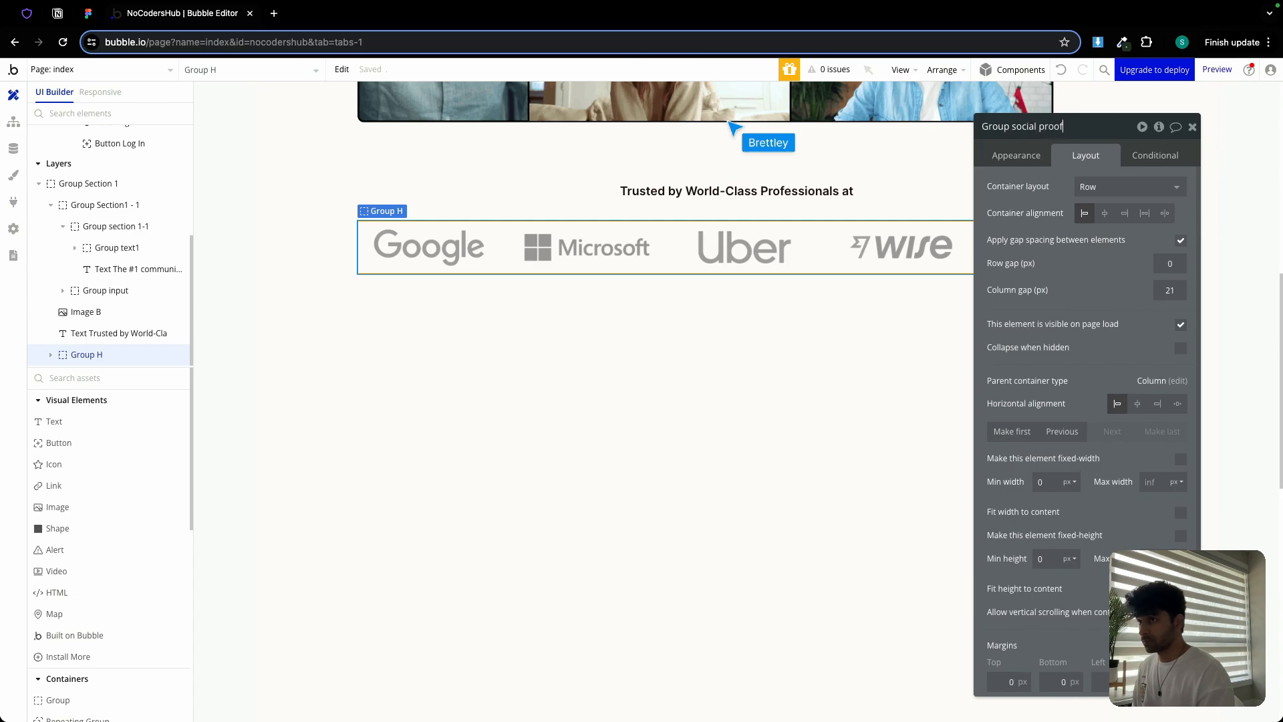
{"action": "type", "text": "social proof img"}
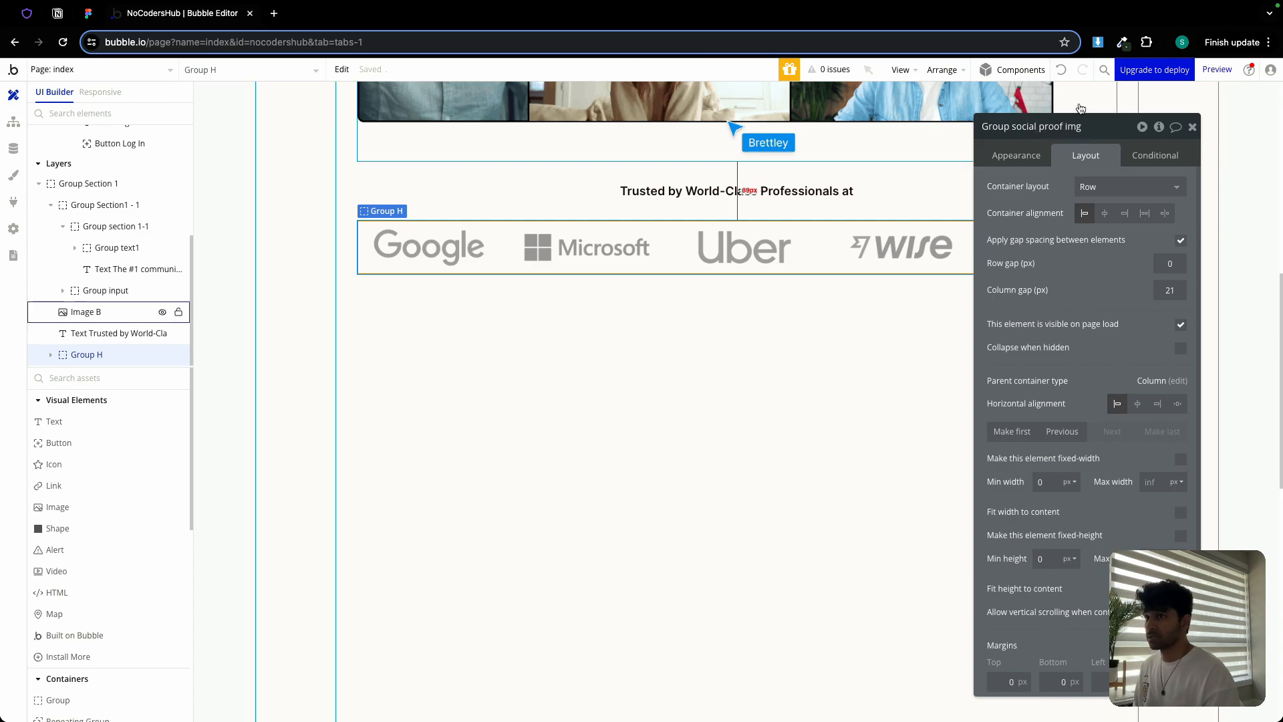
{"action": "left_click", "coordinate": [1192, 126]}
{"action": "left_click", "coordinate": [732, 197], "text": "shift"}
{"action": "right_click", "coordinate": [732, 197]}
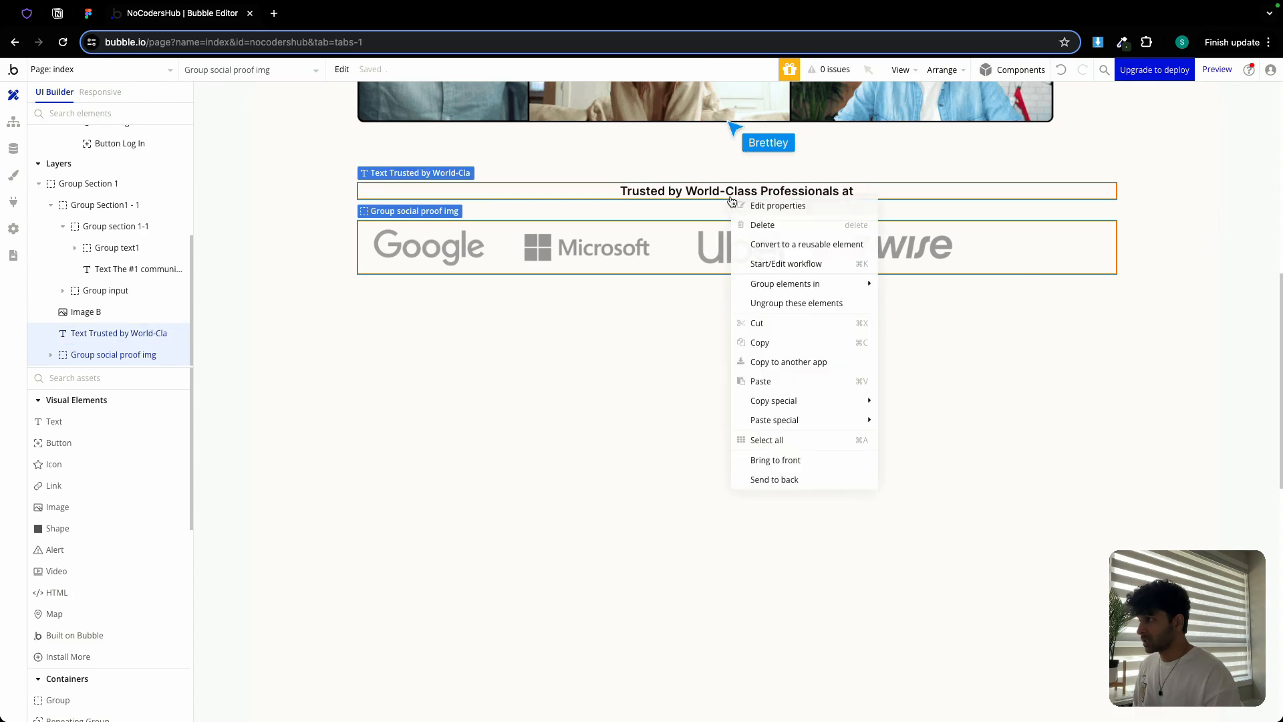
Group the heading and logo row into a column with a 24 px gap and min height 0
{"action": "mouse_move", "coordinate": [809, 284]}
{"action": "left_click", "coordinate": [934, 322]}
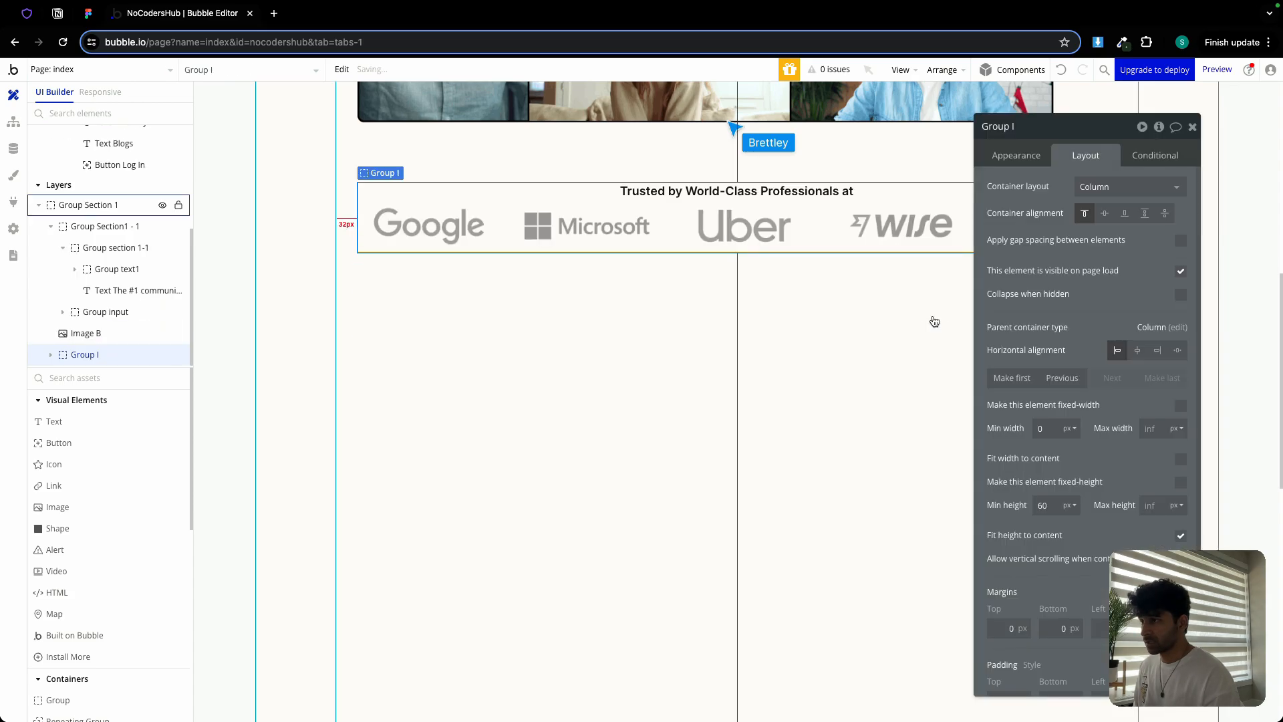
{"action": "left_click", "coordinate": [1180, 241]}
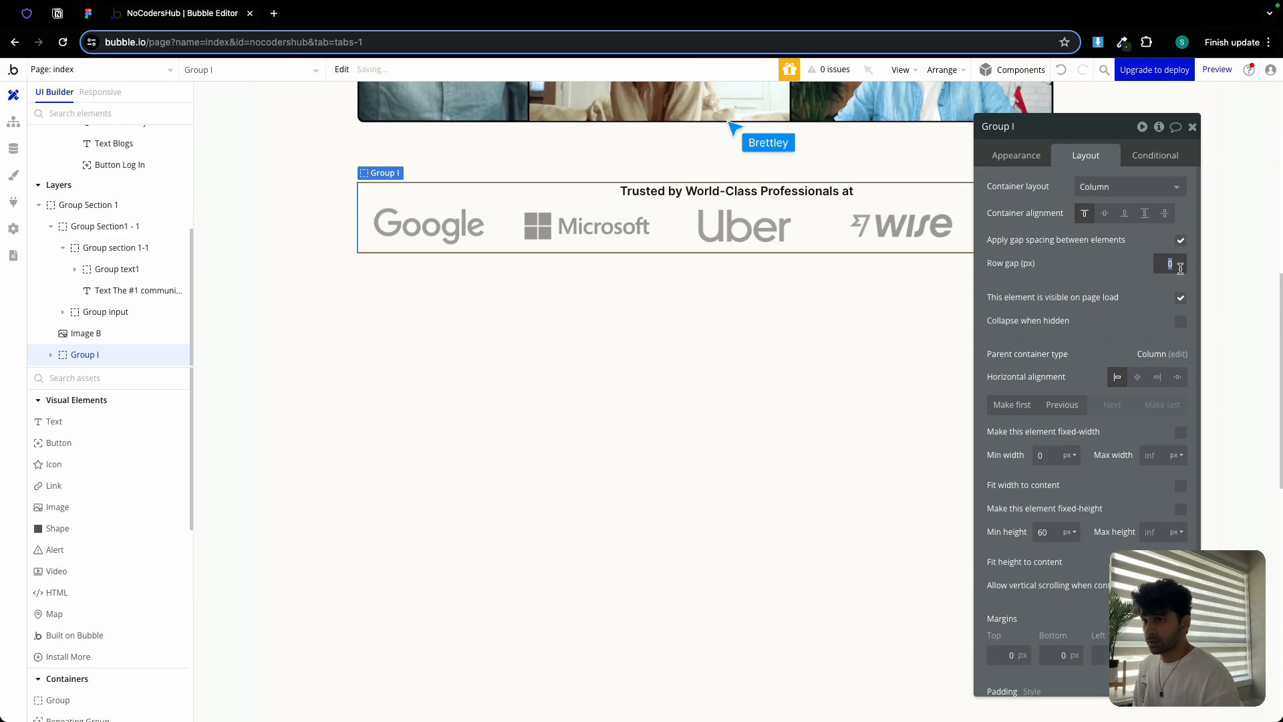
{"action": "left_click", "coordinate": [88, 14]}
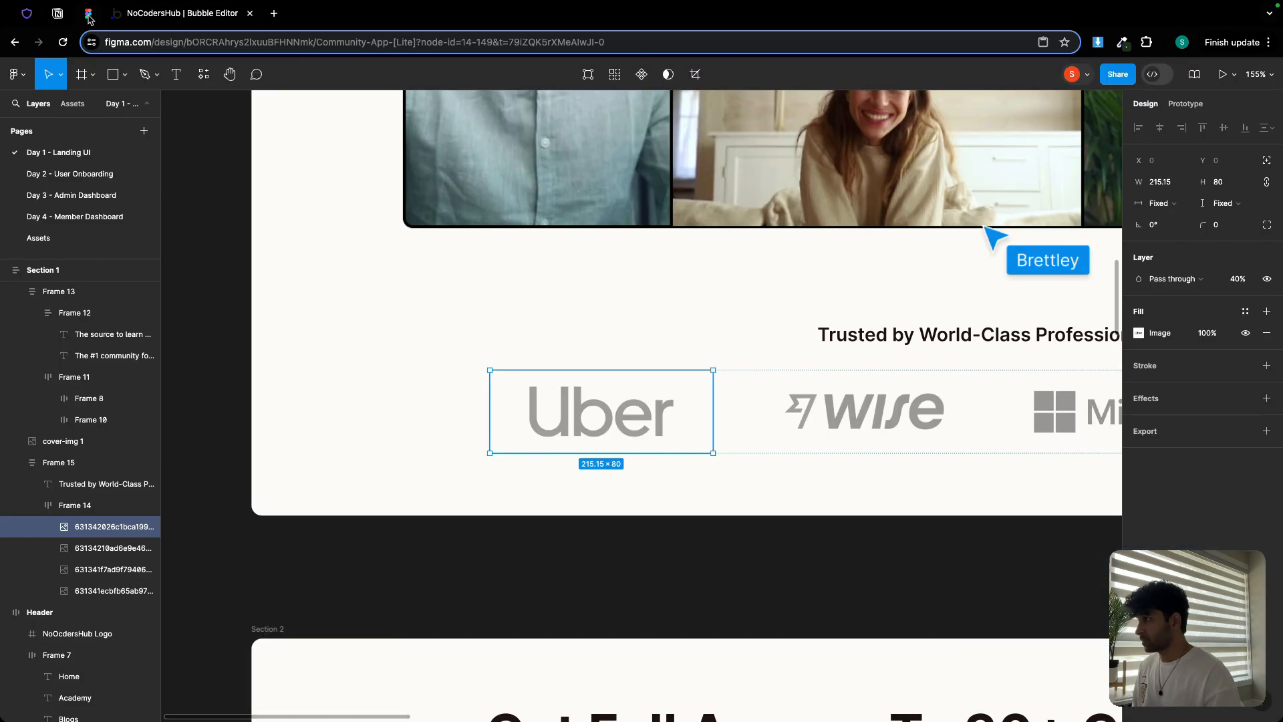
{"action": "left_click", "coordinate": [889, 367]}
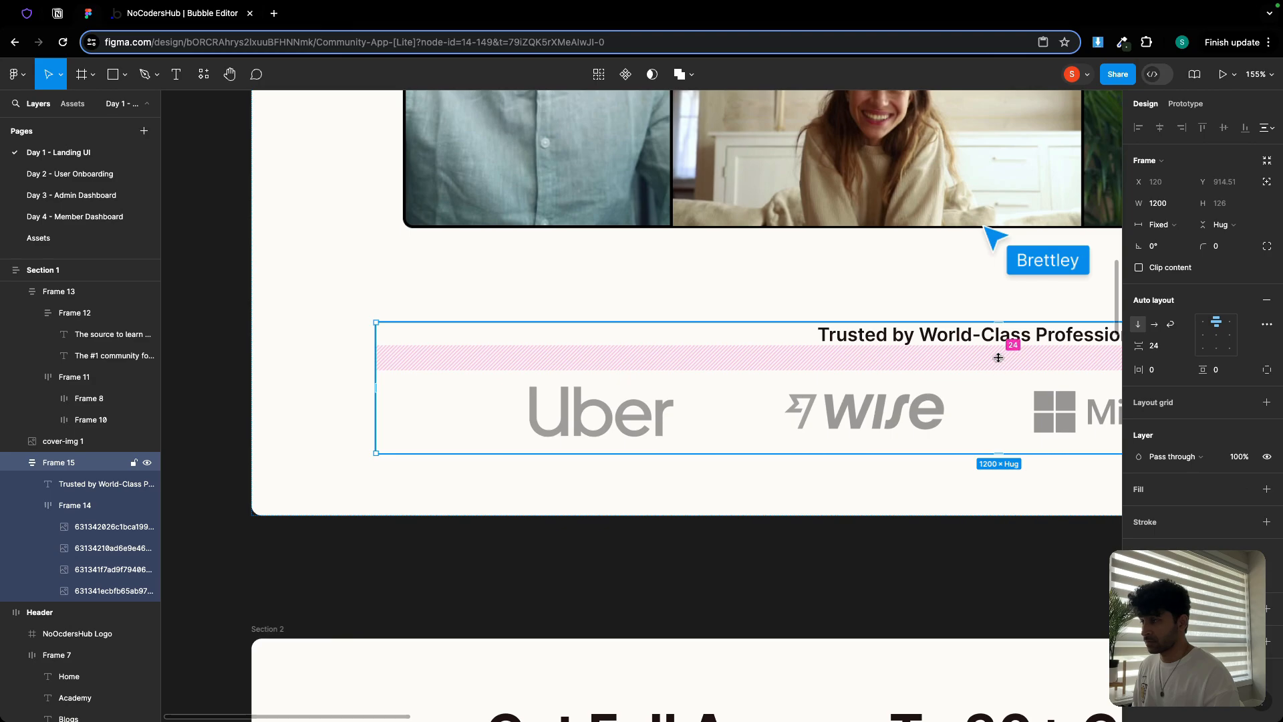
{"action": "left_click", "coordinate": [147, 15]}
{"action": "left_click", "coordinate": [1177, 265]}
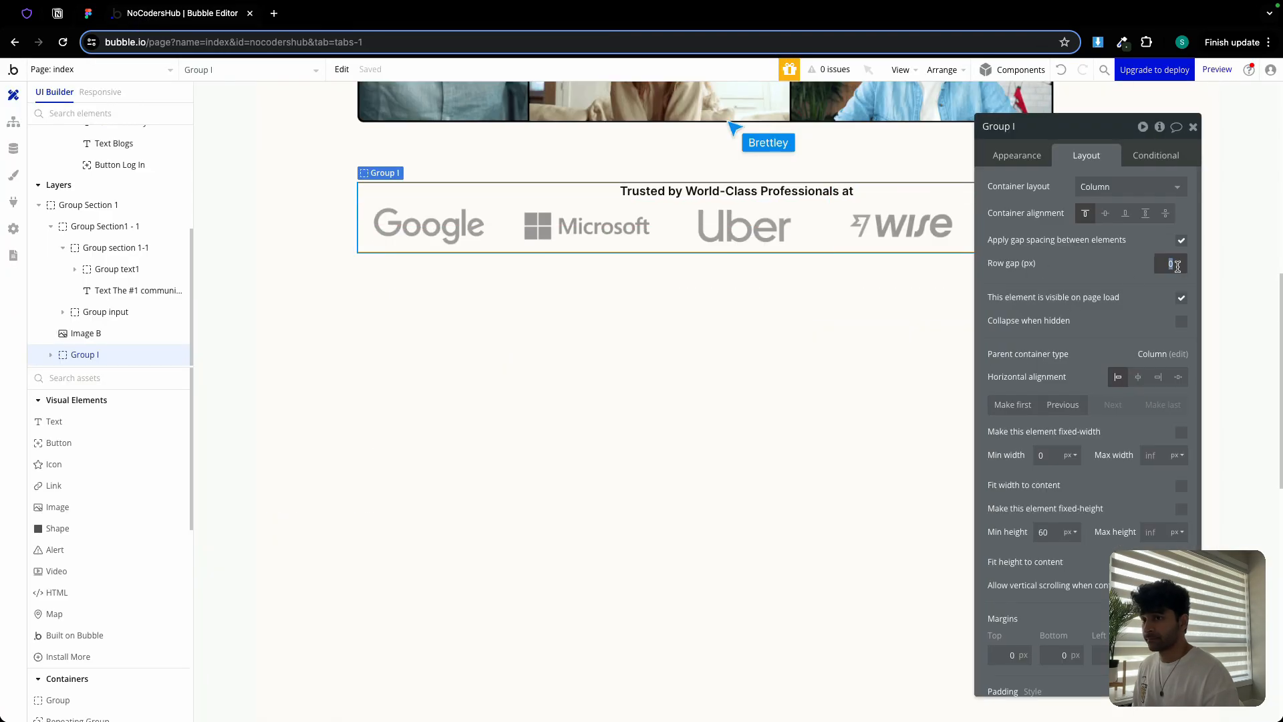
{"action": "type", "text": "24"}
{"action": "left_click", "coordinate": [1047, 525]}
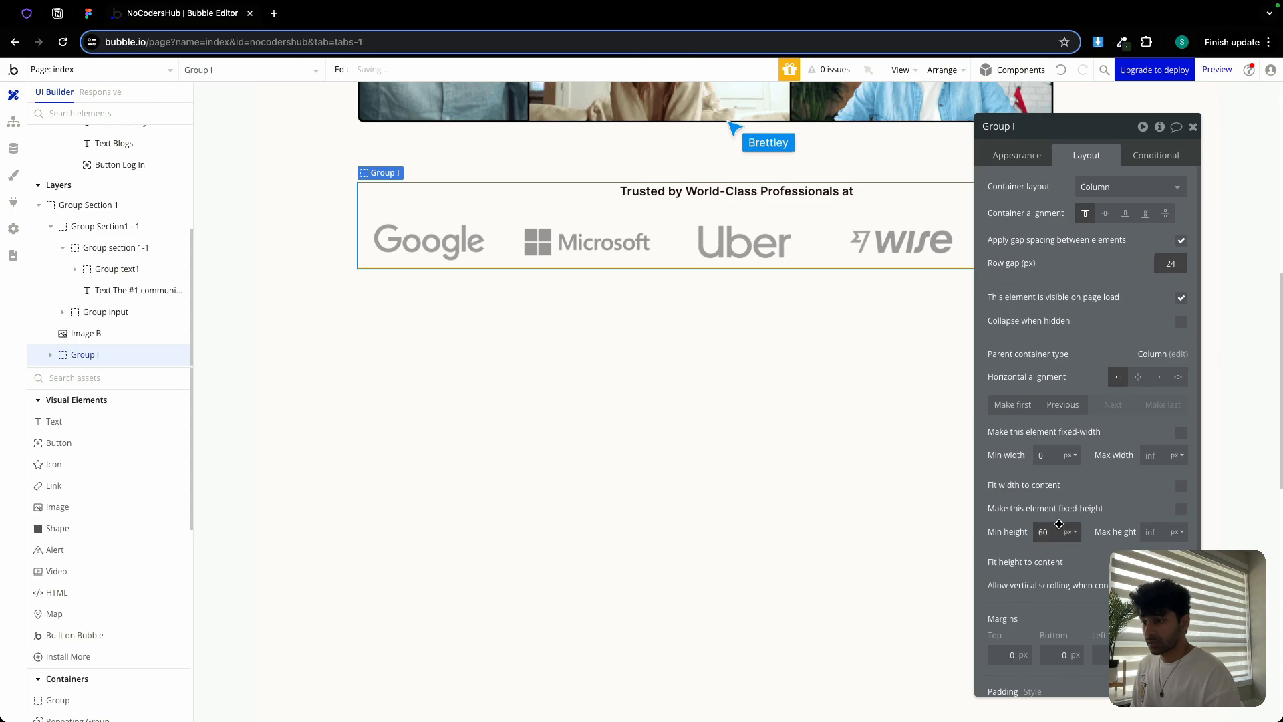
{"action": "type", "text": "0"}
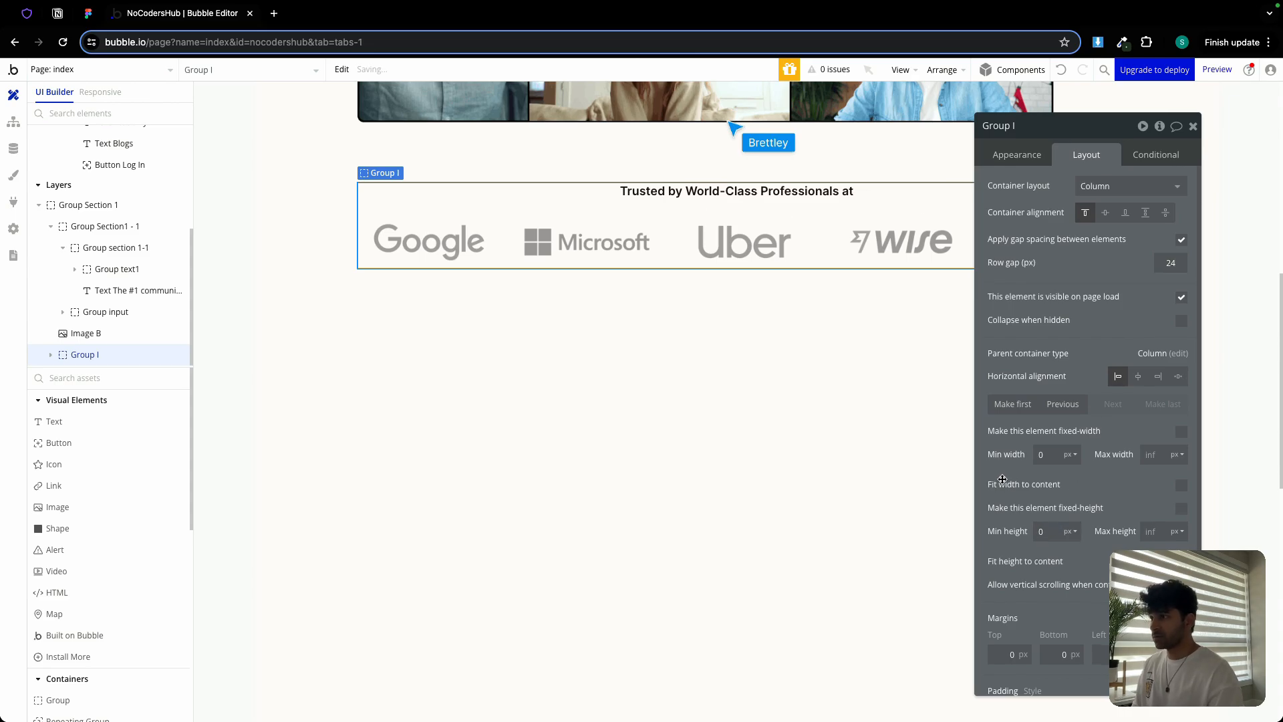
Rename the column group to 'Group Section 1 - 3'
{"action": "left_click", "coordinate": [1051, 129]}
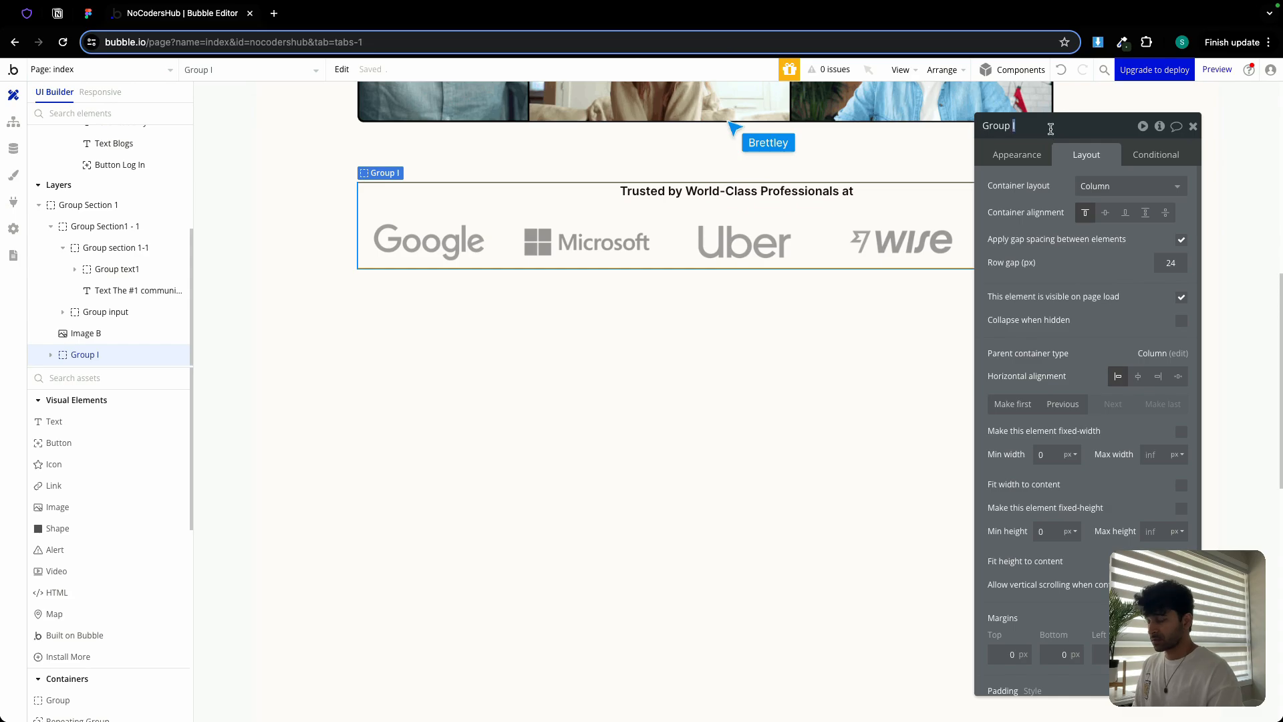
{"action": "key", "text": "BackSpace"}
{"action": "type", "text": "Sec"}
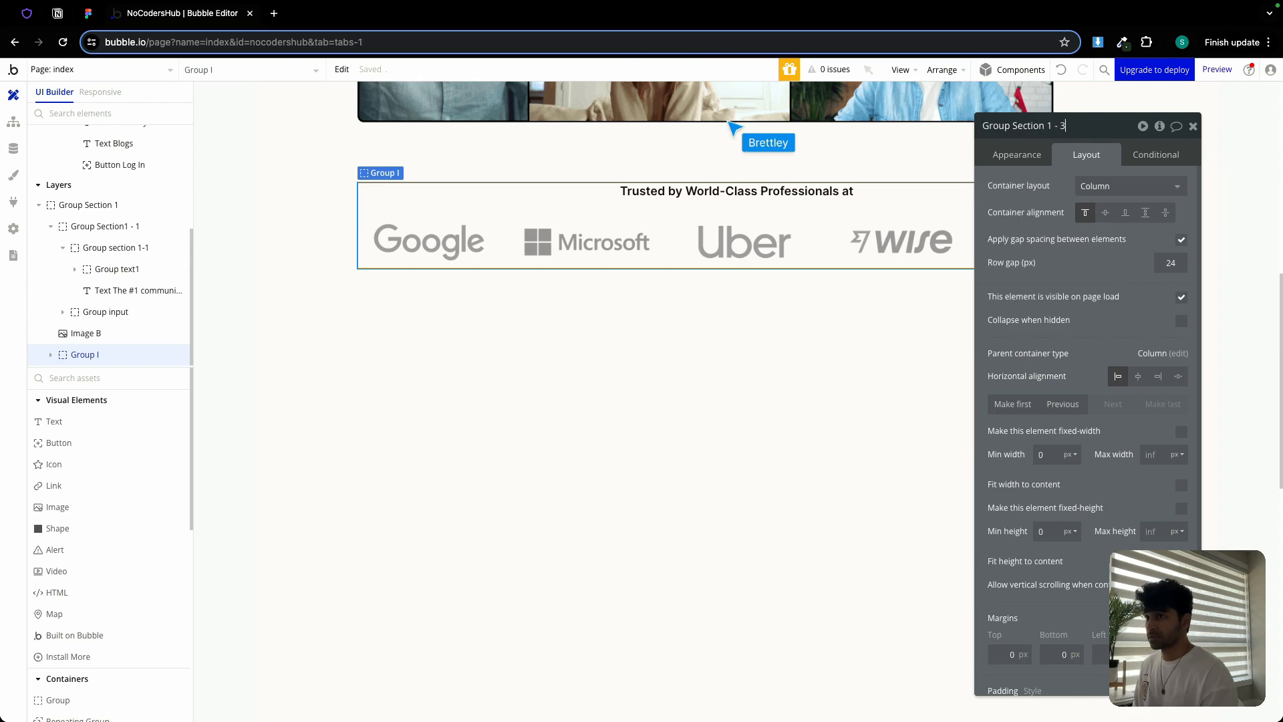
{"action": "type", "text": "tion 1 - 3"}
{"action": "key", "text": "Return"}
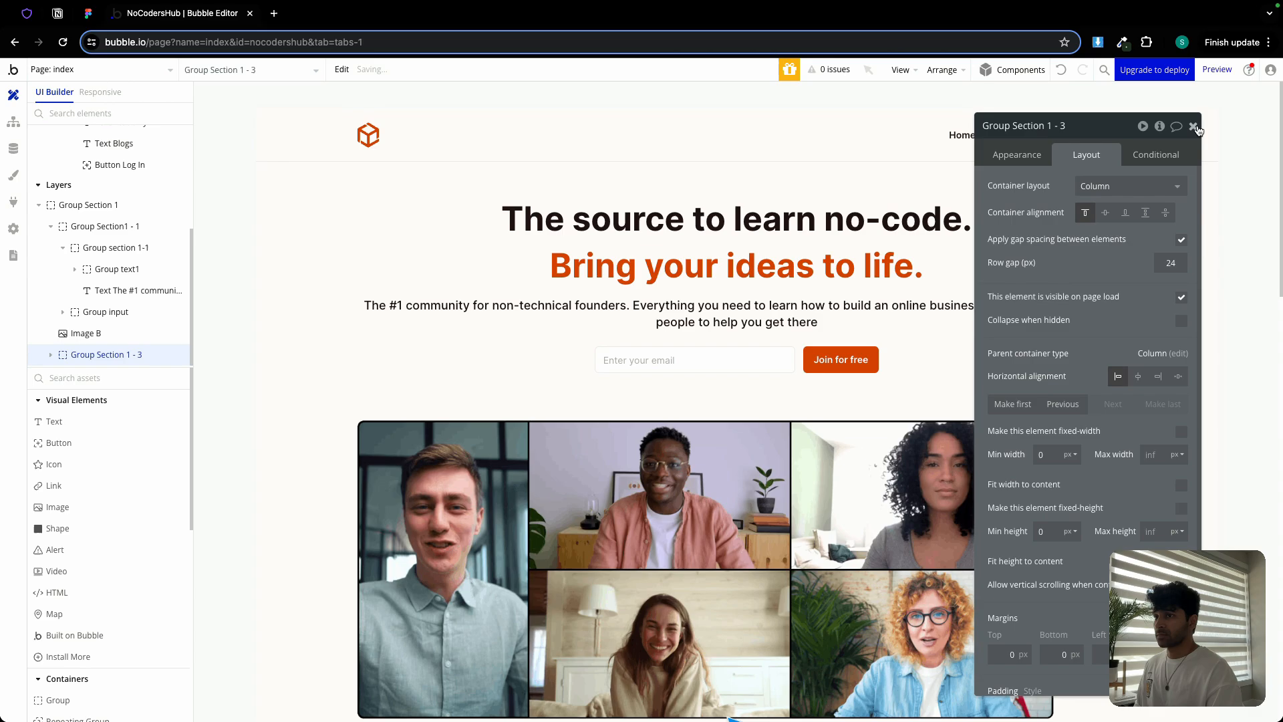
{"action": "left_click", "coordinate": [1194, 127]}
Make Group Section 1 fit its height to content
{"action": "scroll", "coordinate": [1144, 223], "scroll_direction": "down", "scroll_amount": 3}
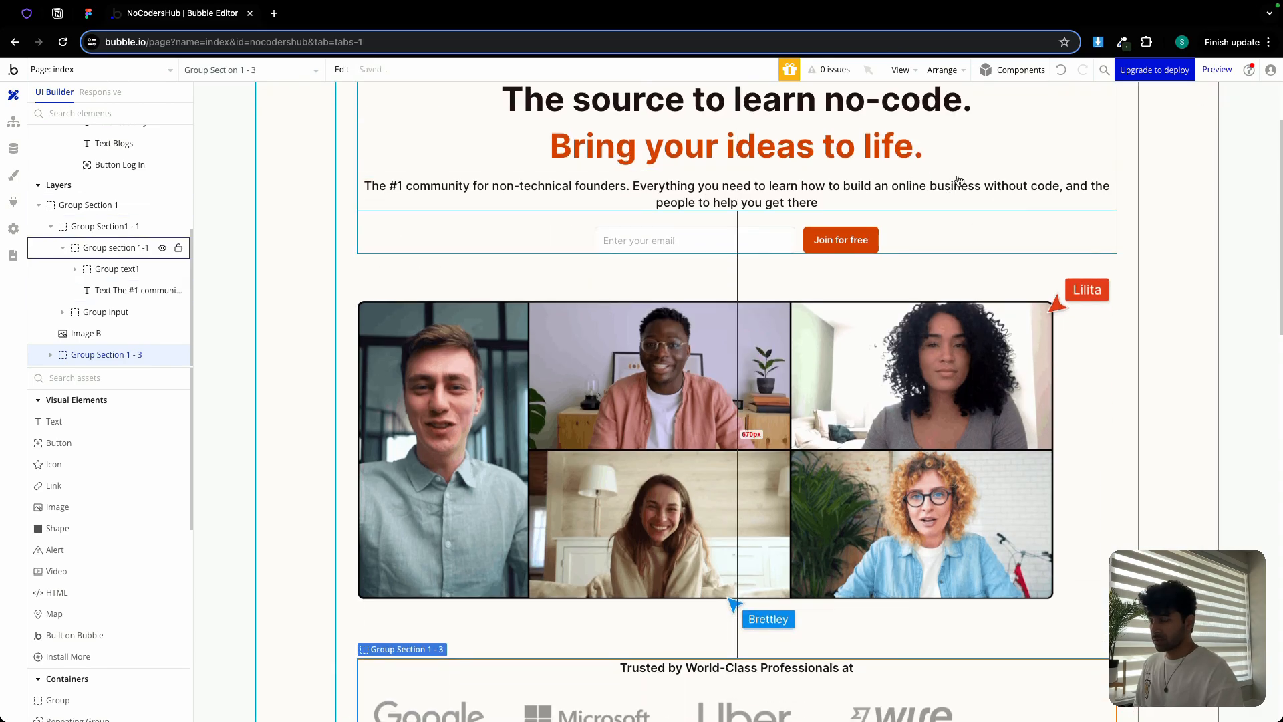
{"action": "scroll", "coordinate": [959, 181], "scroll_direction": "down", "scroll_amount": 3}
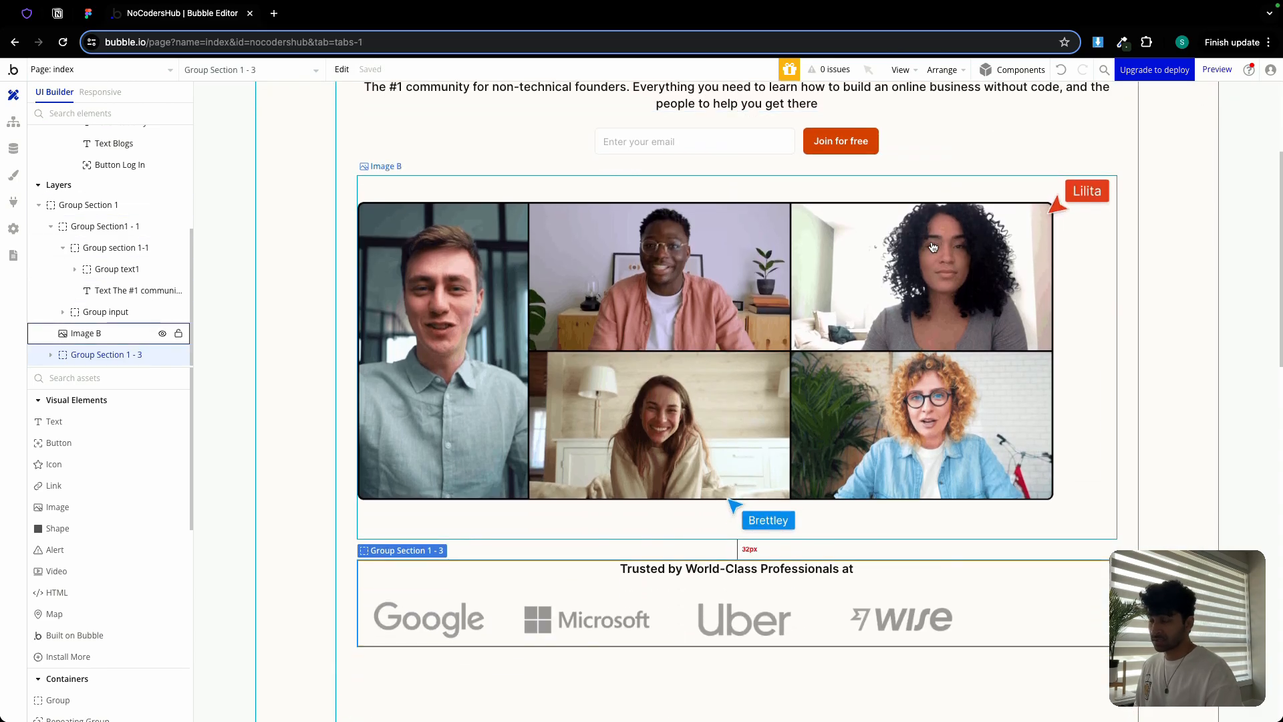
{"action": "scroll", "coordinate": [934, 247], "scroll_direction": "down", "scroll_amount": 8}
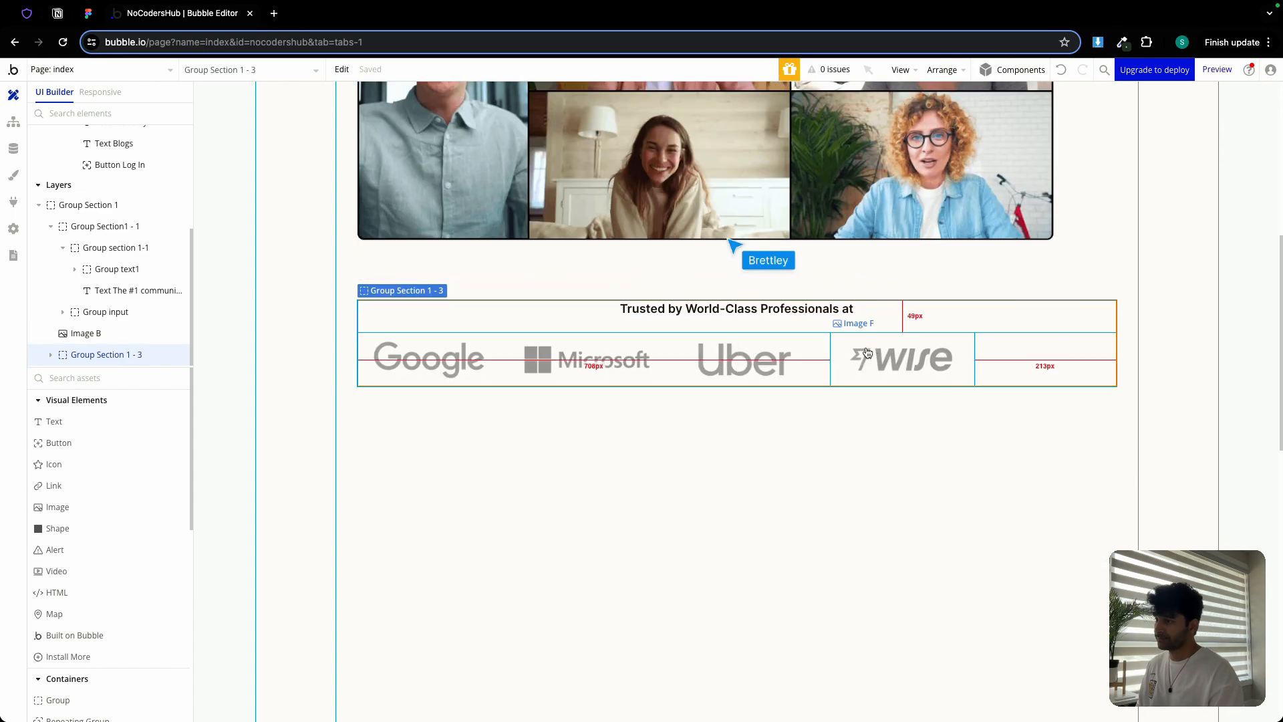
{"action": "double_click", "coordinate": [829, 432]}
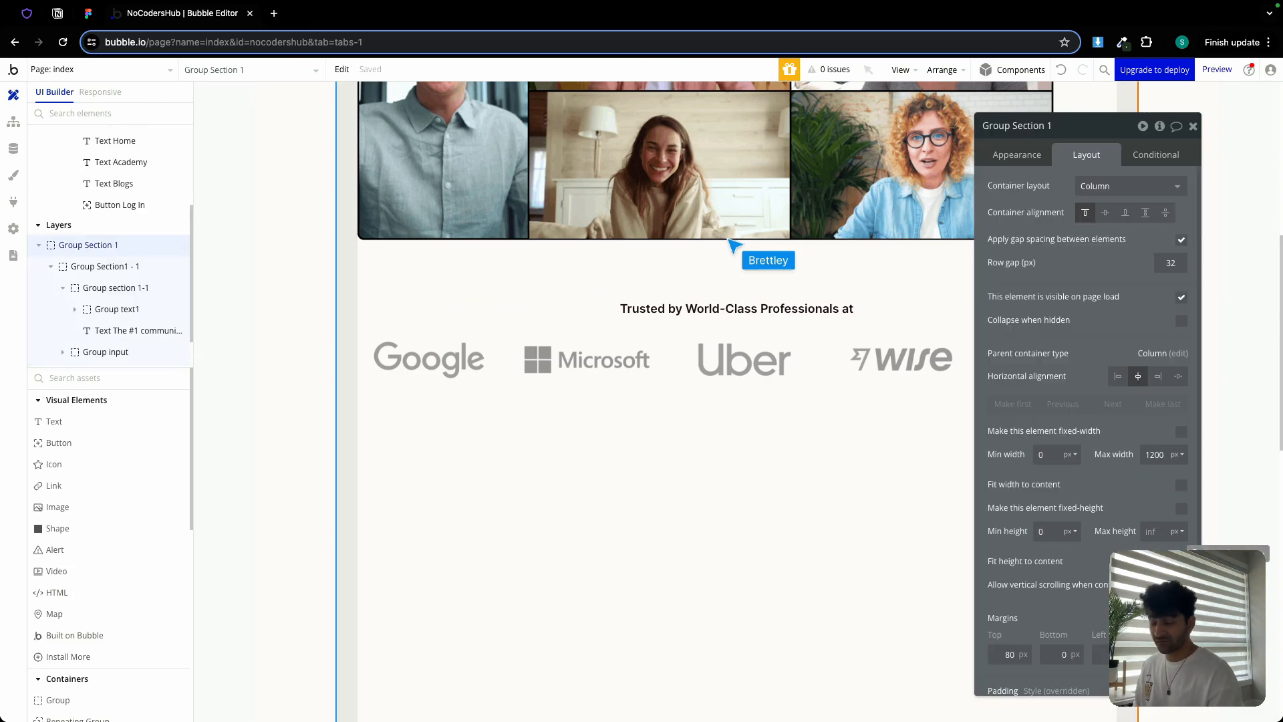
{"action": "left_click", "coordinate": [1181, 562]}
{"action": "scroll", "coordinate": [854, 358], "scroll_direction": "up", "scroll_amount": 7}
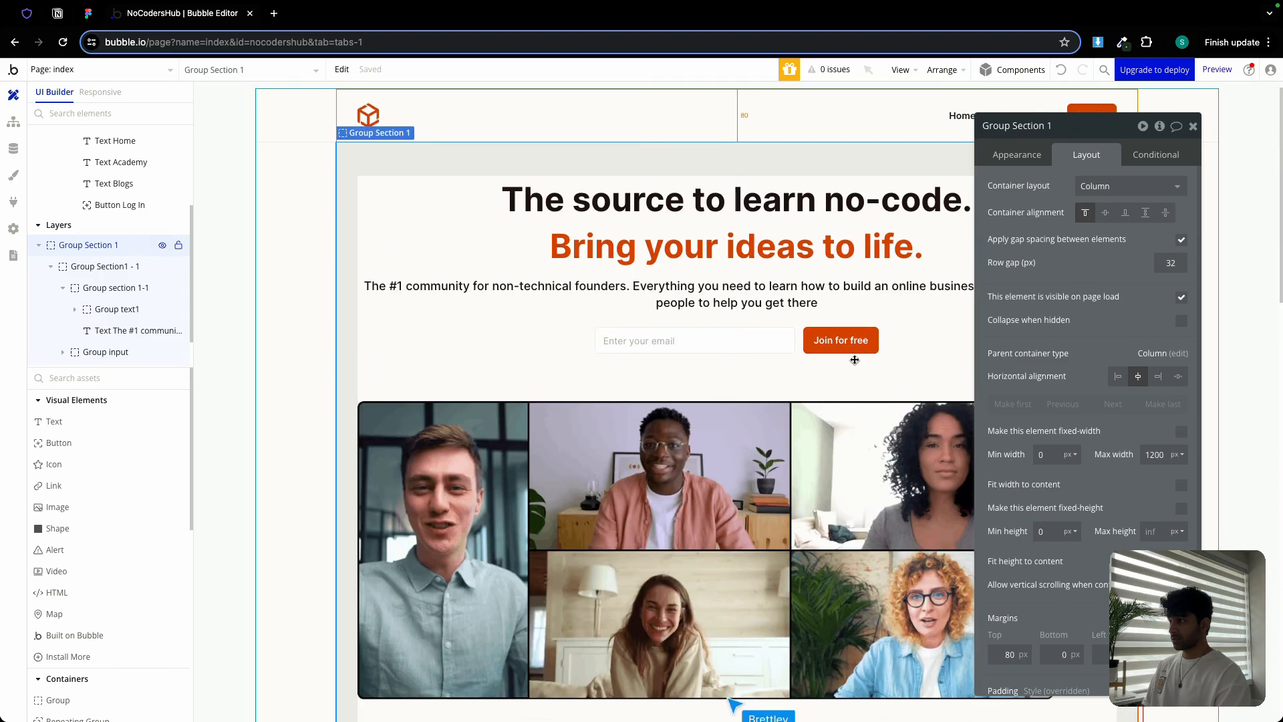
{"action": "left_click", "coordinate": [1193, 127]}
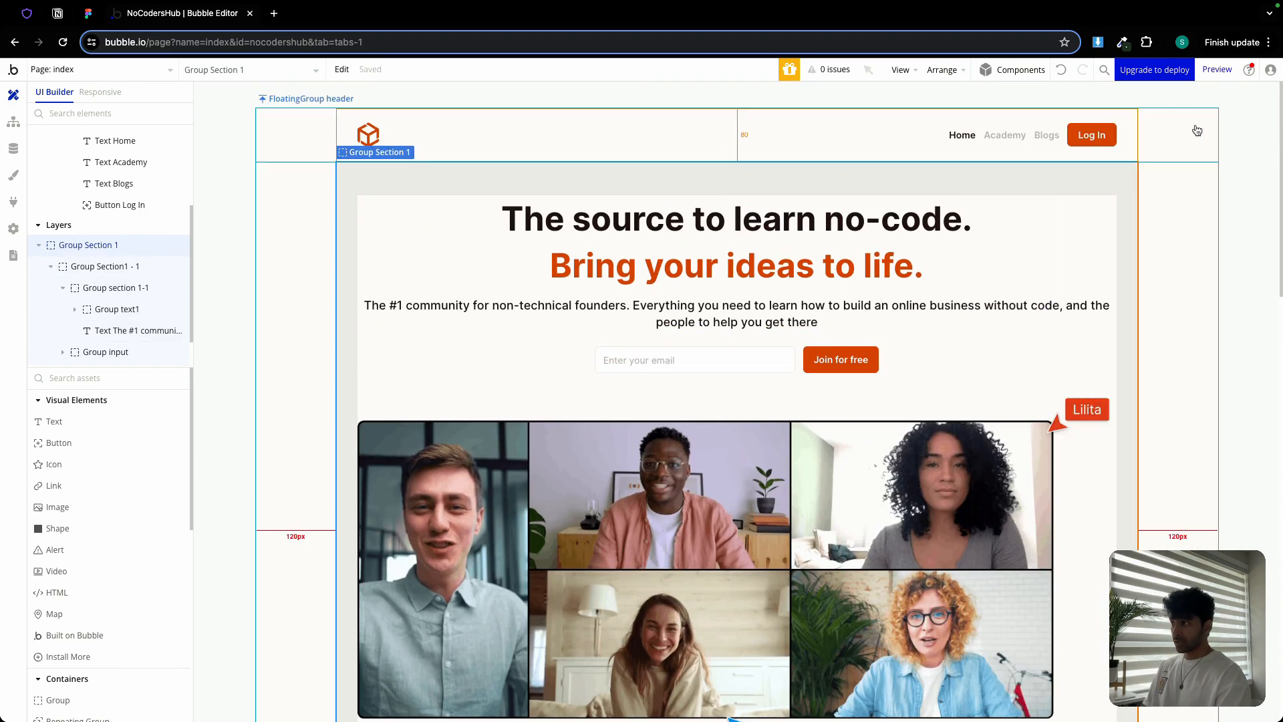
Preview the page with debug_mode=false and check the logo row
{"action": "left_click", "coordinate": [1217, 69]}
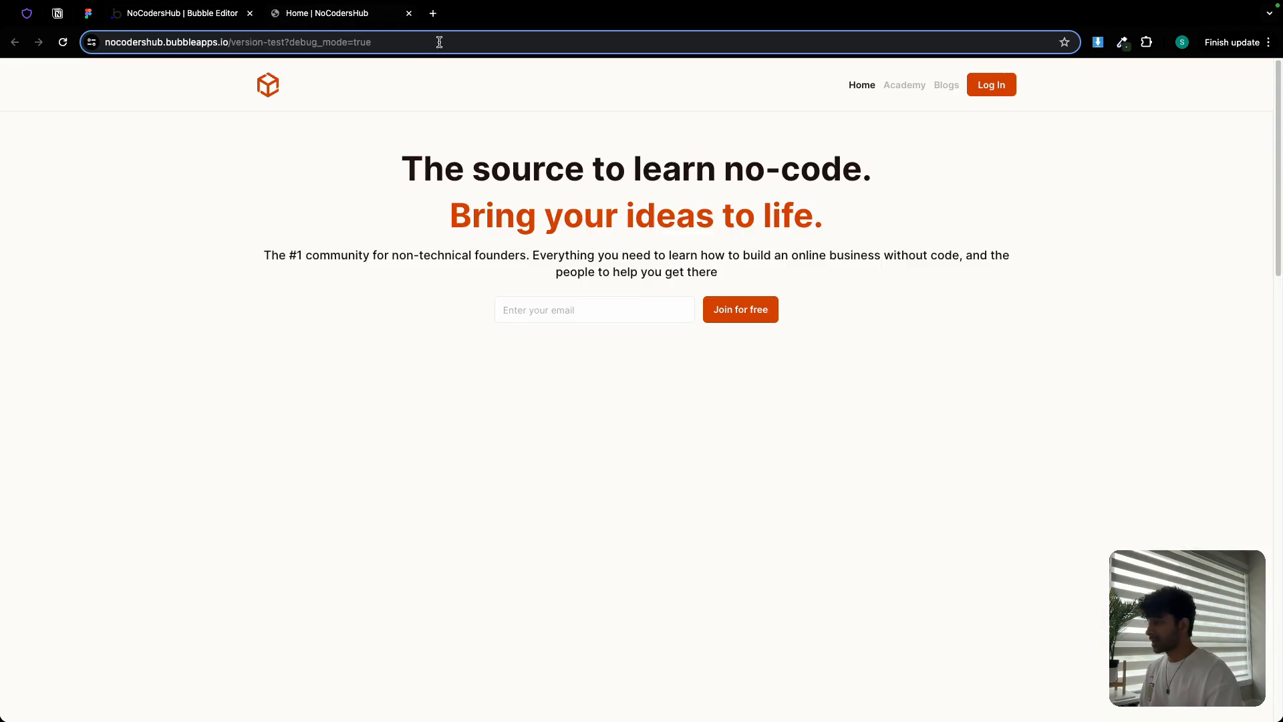
{"action": "double_click", "coordinate": [439, 42]}
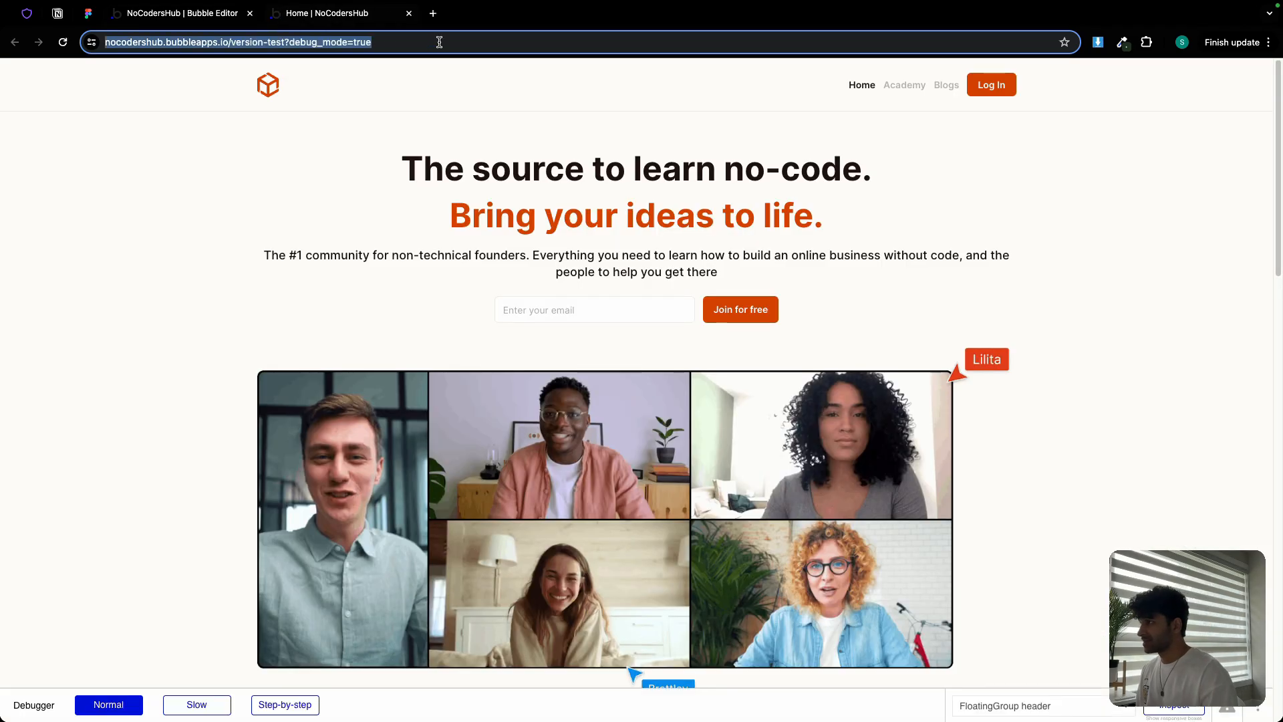
{"action": "type", "text": "false"}
{"action": "key", "text": "Return"}
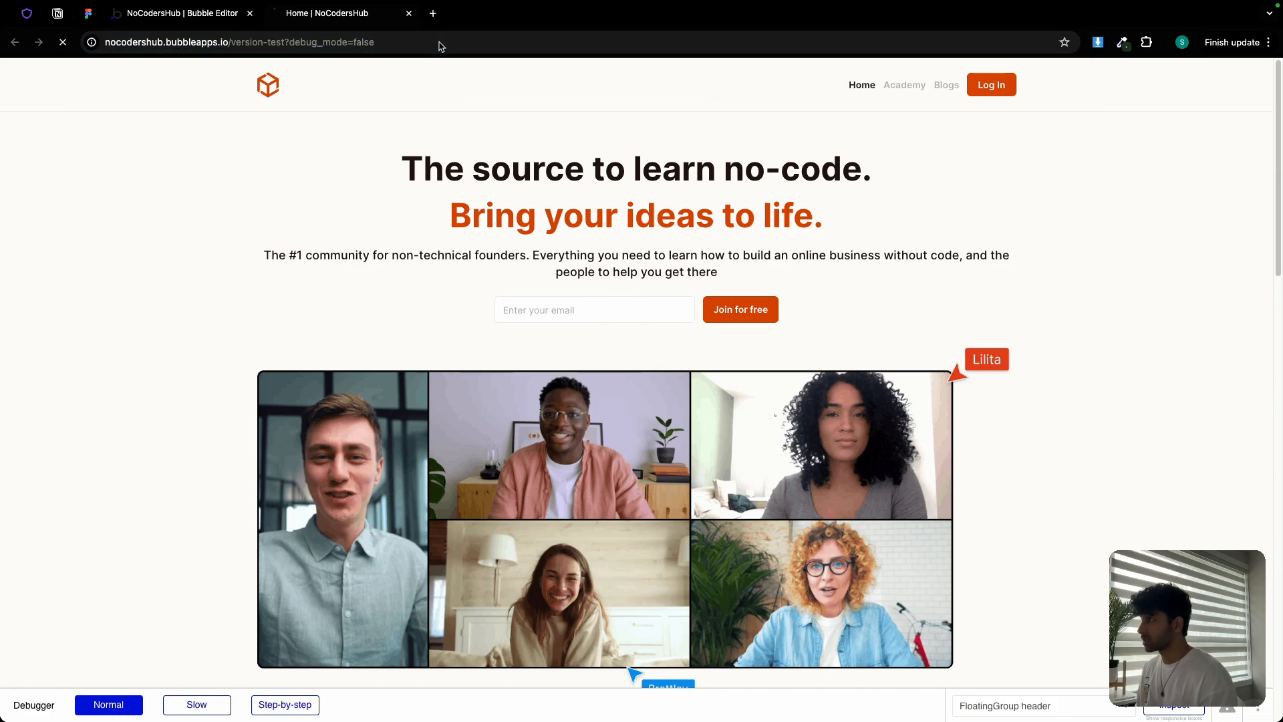
{"action": "scroll", "coordinate": [745, 294], "scroll_direction": "down", "scroll_amount": 5}
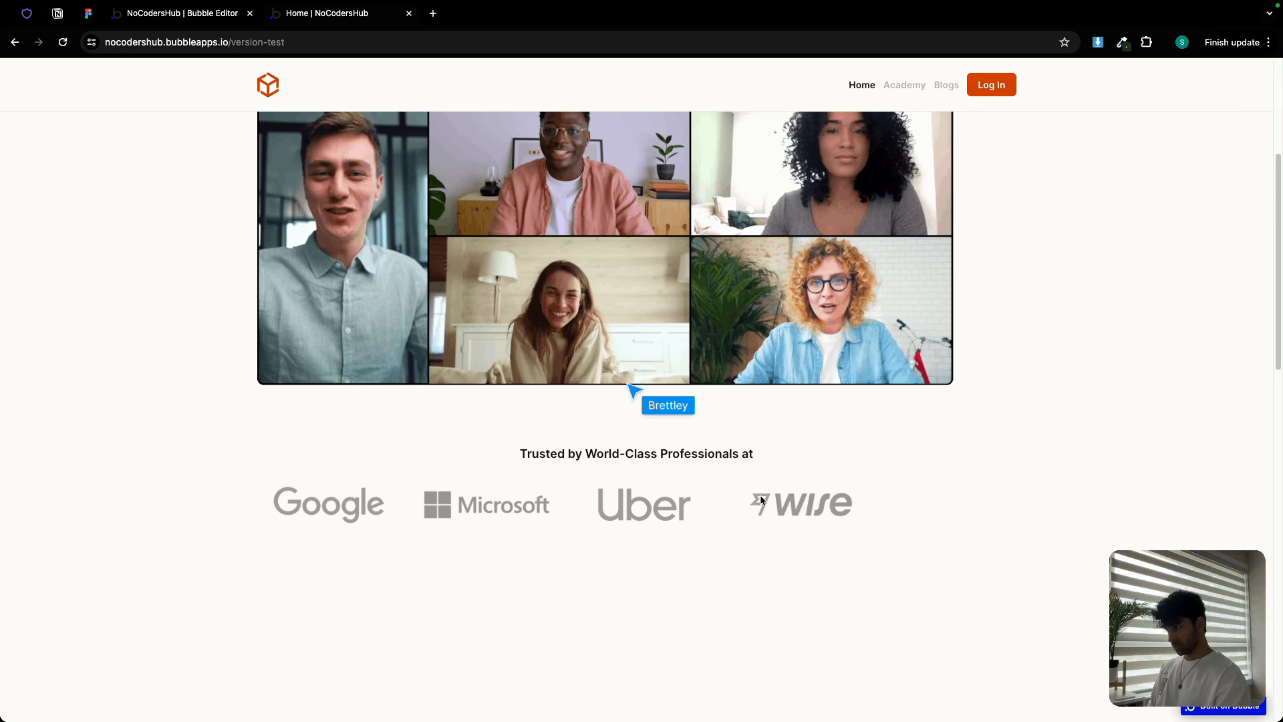
{"action": "scroll", "coordinate": [711, 477], "scroll_direction": "up", "scroll_amount": 5}
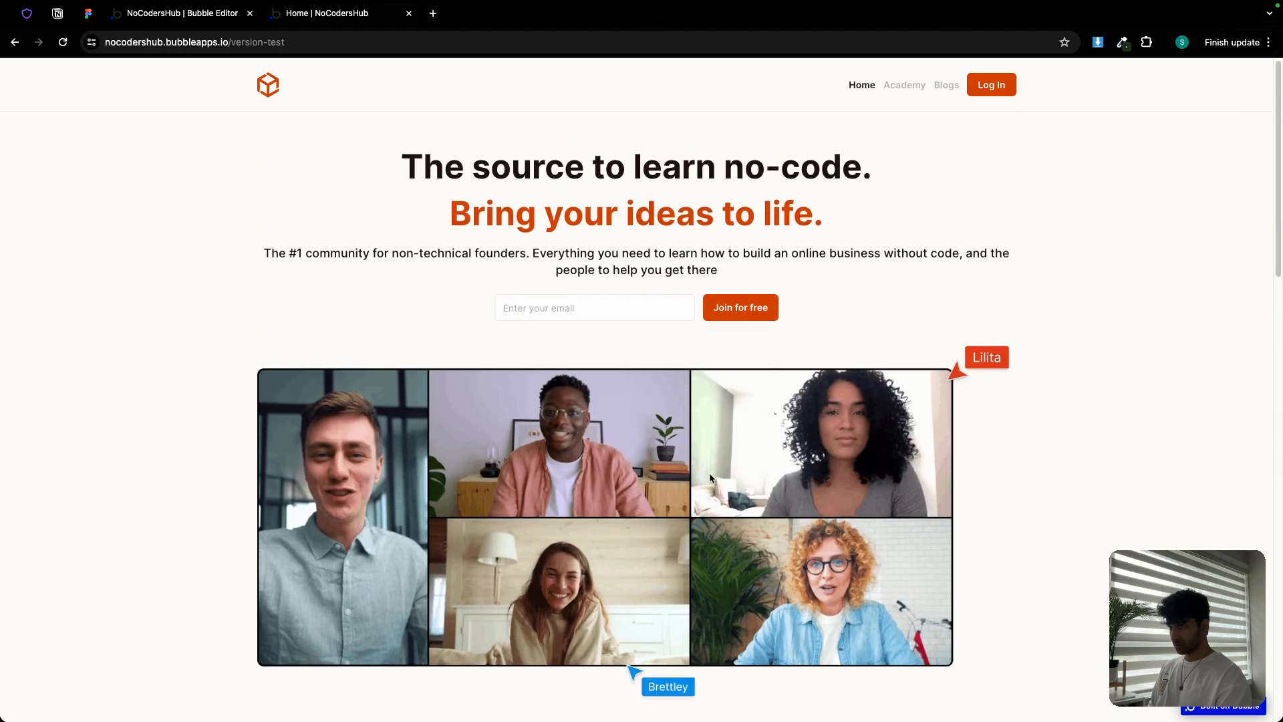
{"action": "scroll", "coordinate": [713, 459], "scroll_direction": "down", "scroll_amount": 2}
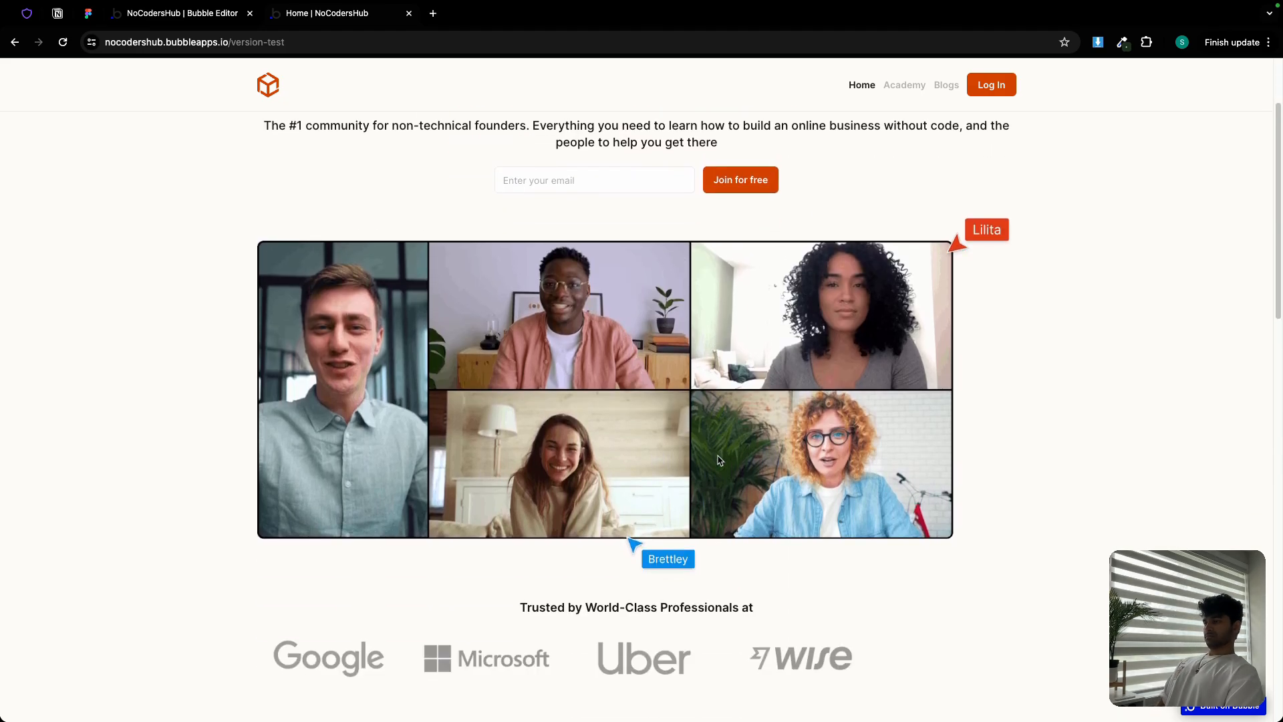
Center the logos within Group social proof img
{"action": "left_click", "coordinate": [193, 22]}
{"action": "scroll", "coordinate": [687, 281], "scroll_direction": "down", "scroll_amount": 6}
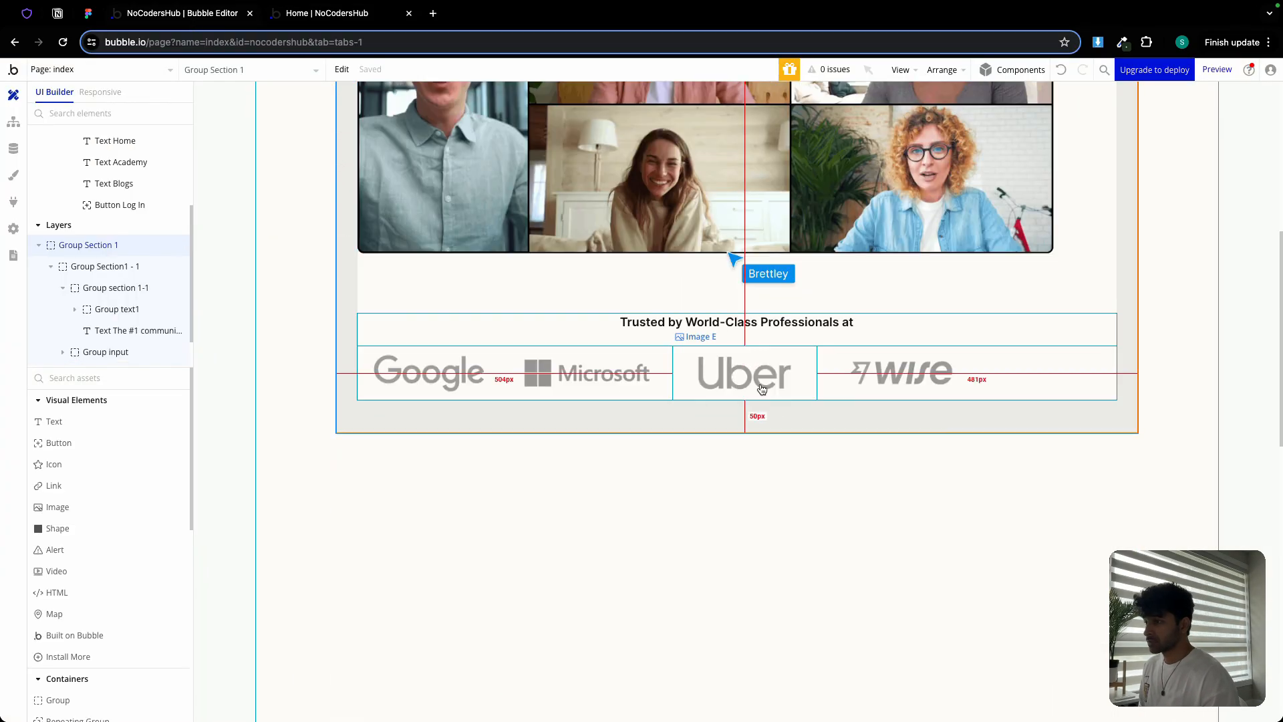
{"action": "double_click", "coordinate": [847, 373]}
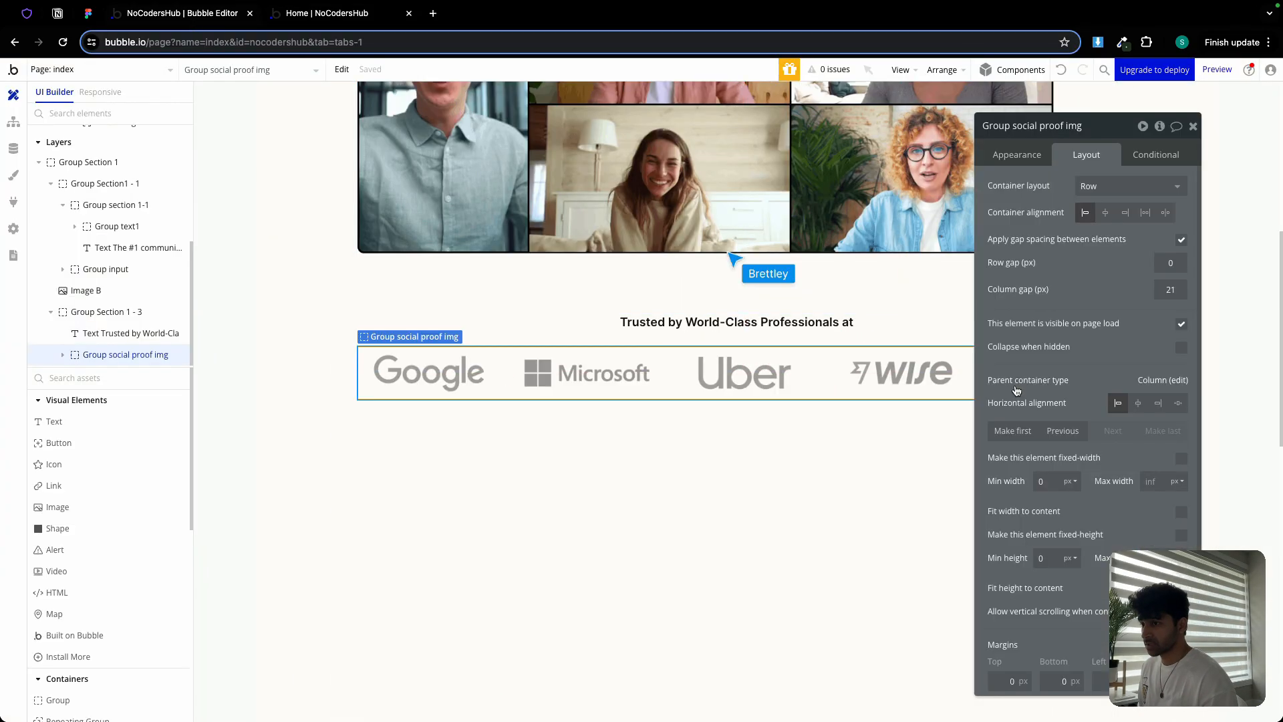
{"action": "left_click", "coordinate": [1105, 212]}
Recheck the centred logos in the live preview, testing and clearing the email field
{"action": "left_click", "coordinate": [300, 16]}
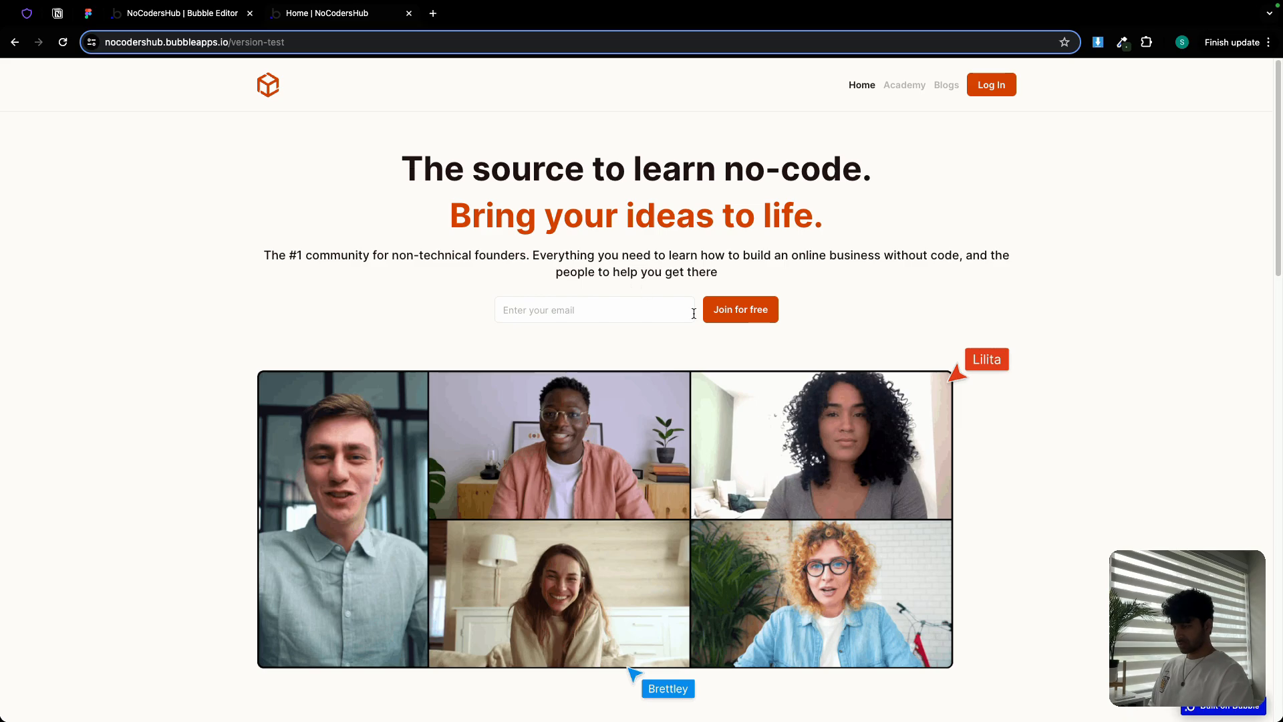
{"action": "scroll", "coordinate": [806, 346], "scroll_direction": "down", "scroll_amount": 7}
{"action": "scroll", "coordinate": [806, 350], "scroll_direction": "up", "scroll_amount": 7}
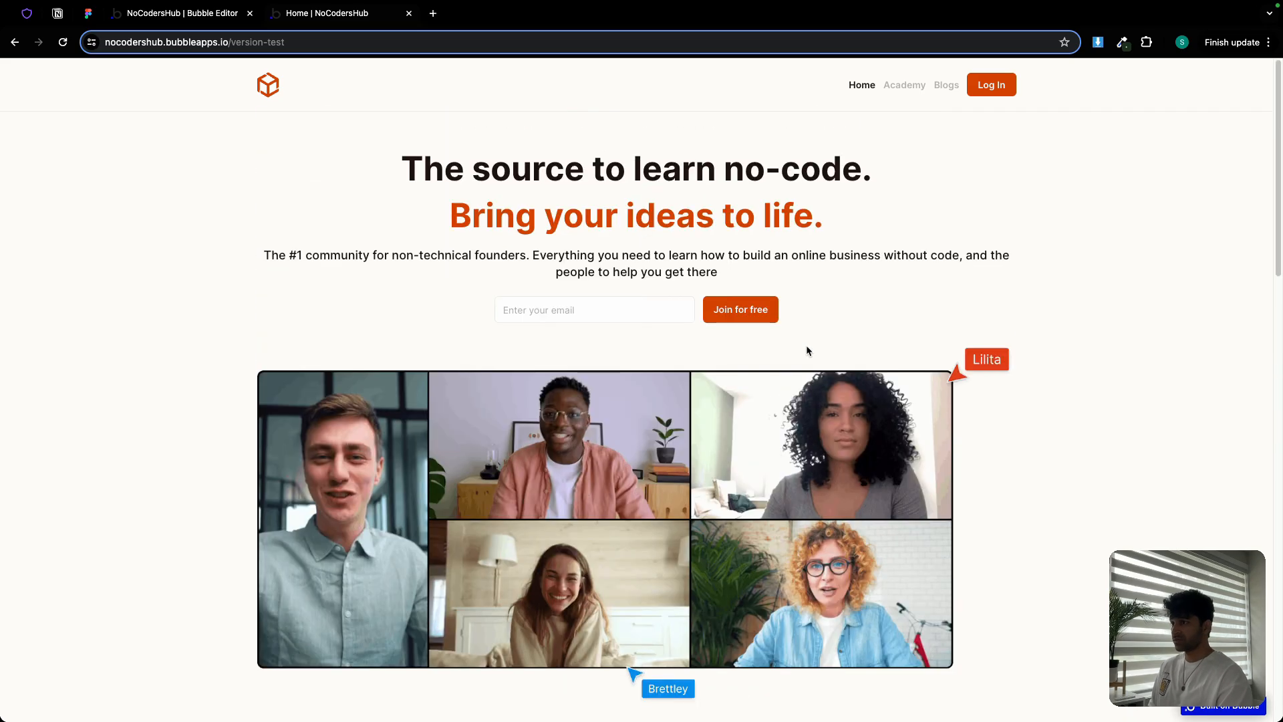
{"action": "scroll", "coordinate": [806, 350], "scroll_direction": "down", "scroll_amount": 4}
{"action": "scroll", "coordinate": [806, 350], "scroll_direction": "up", "scroll_amount": 4}
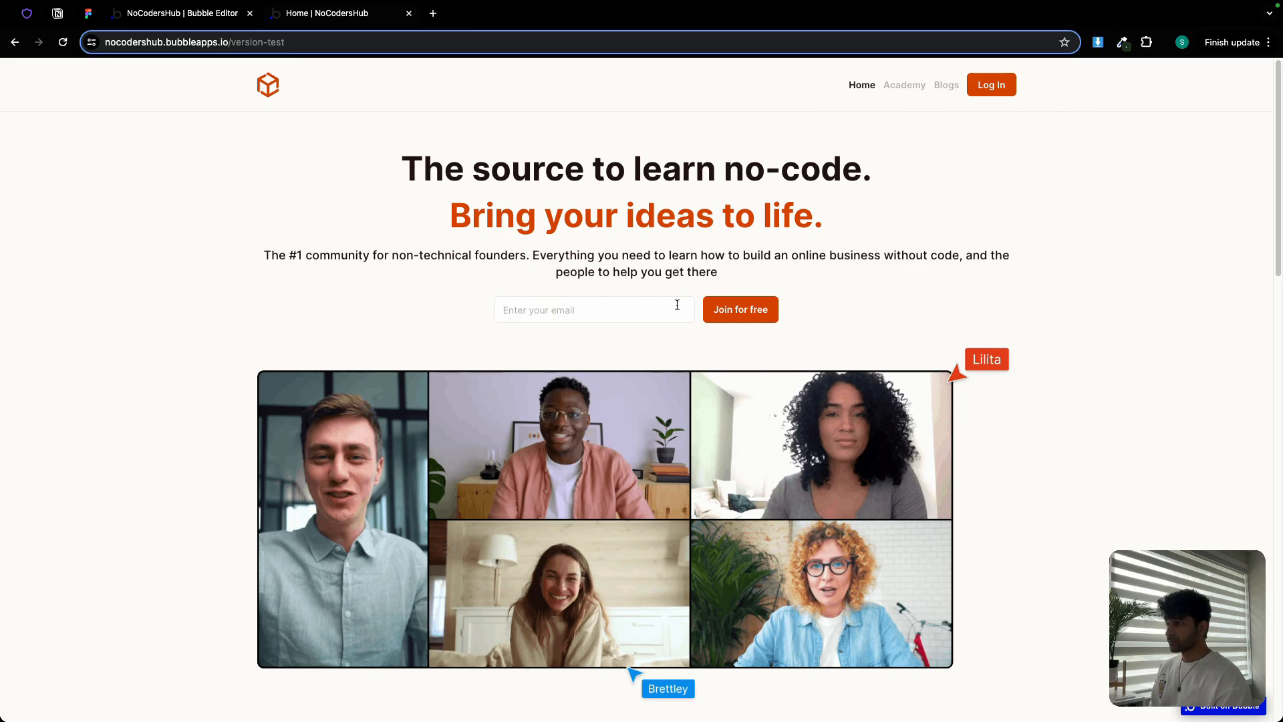
{"action": "type", "text": "zxxczc"}
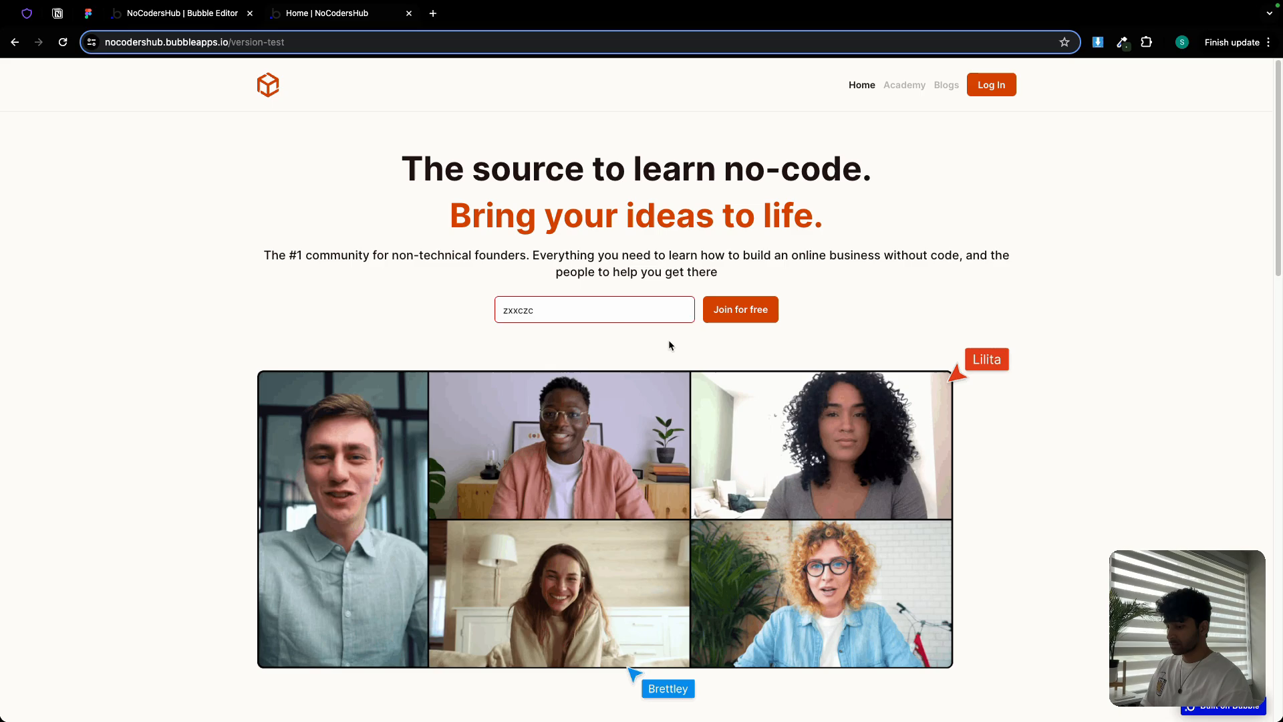
{"action": "double_click", "coordinate": [588, 316]}
{"action": "key", "text": "BackSpace"}
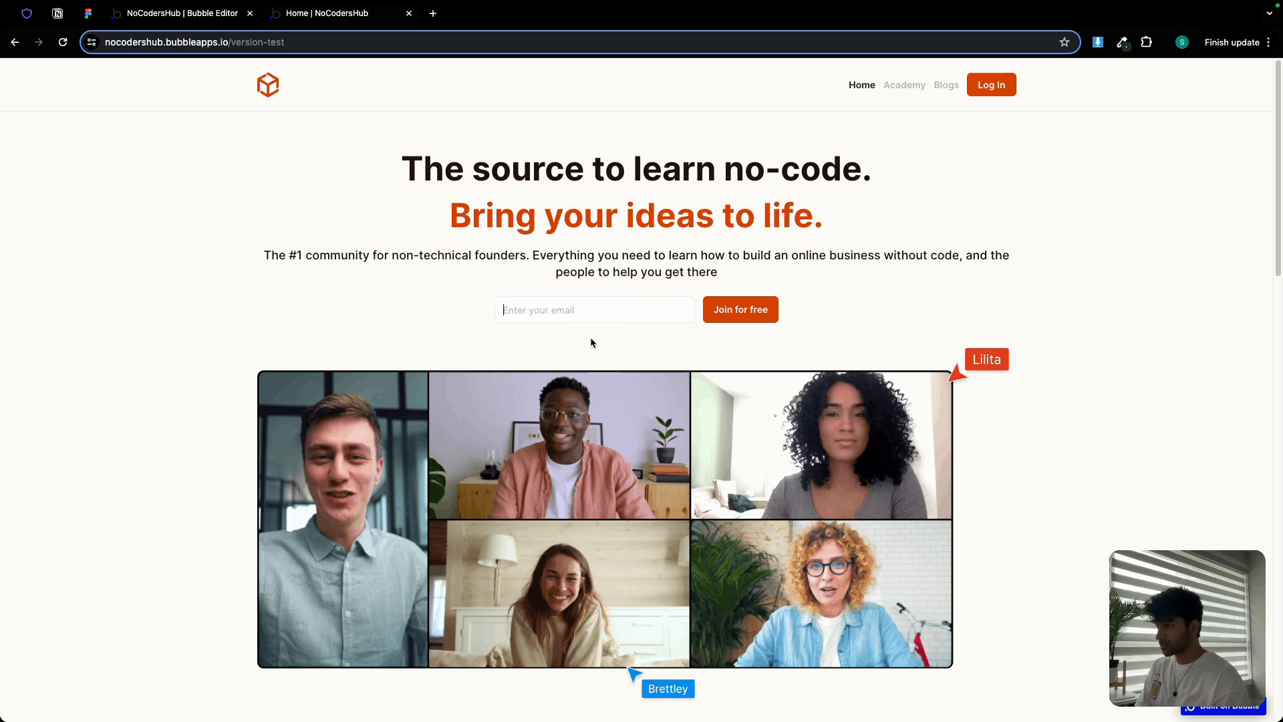
{"action": "left_click", "coordinate": [175, 20]}
{"action": "left_click", "coordinate": [87, 13]}
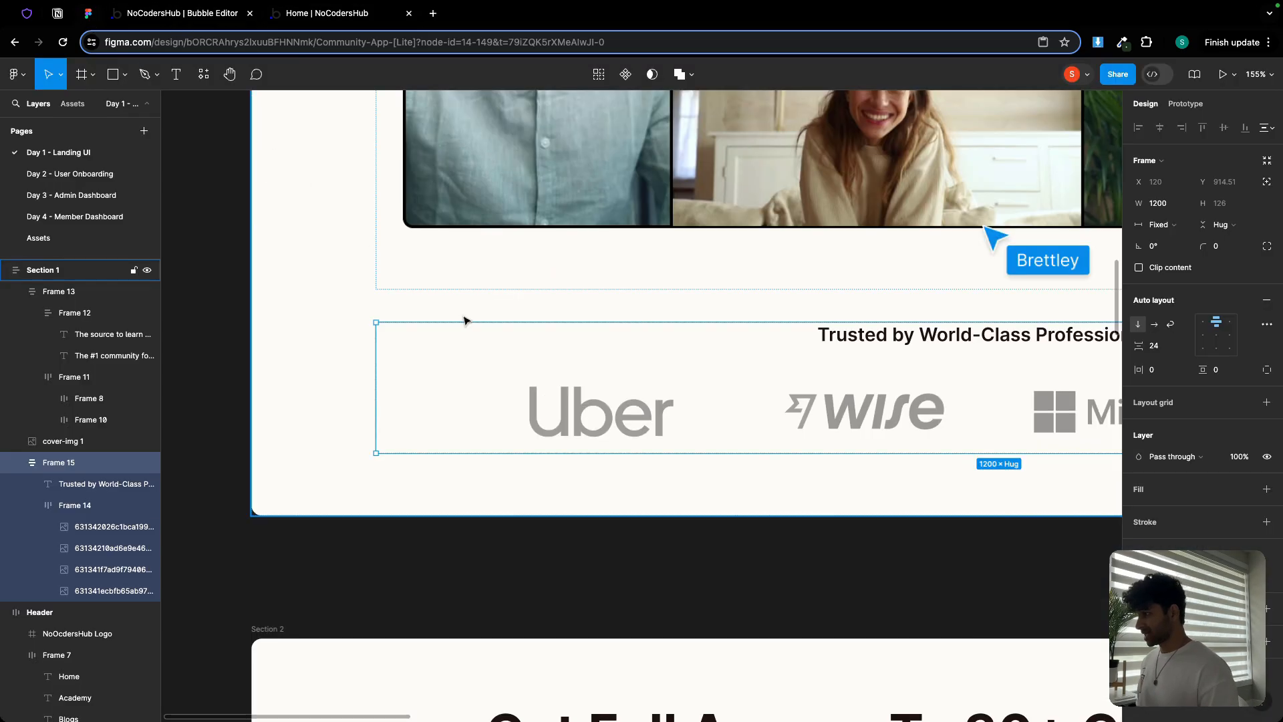
{"action": "scroll", "coordinate": [466, 319], "scroll_direction": "down", "scroll_amount": 10}
{"action": "scroll", "coordinate": [467, 319], "scroll_direction": "down", "scroll_amount": 5}
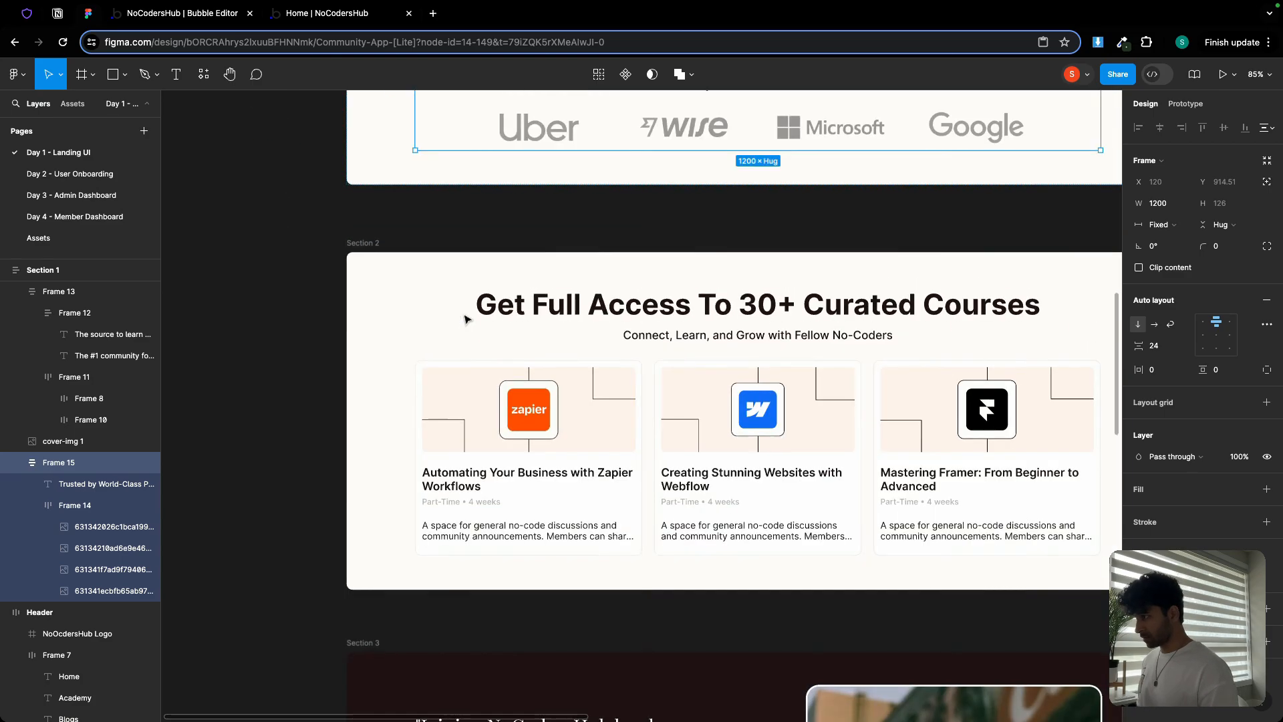
{"action": "scroll", "coordinate": [507, 301], "scroll_direction": "down", "scroll_amount": 1}
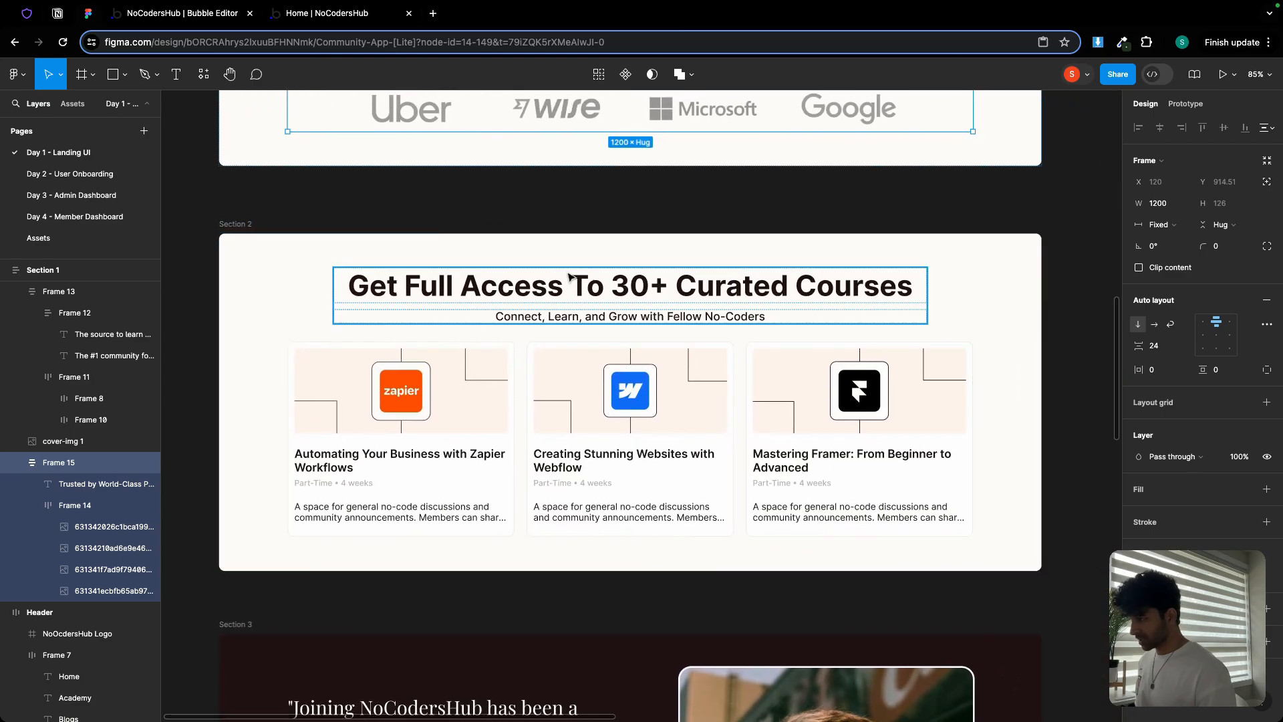
{"action": "scroll", "coordinate": [570, 278], "scroll_direction": "up", "scroll_amount": 8}
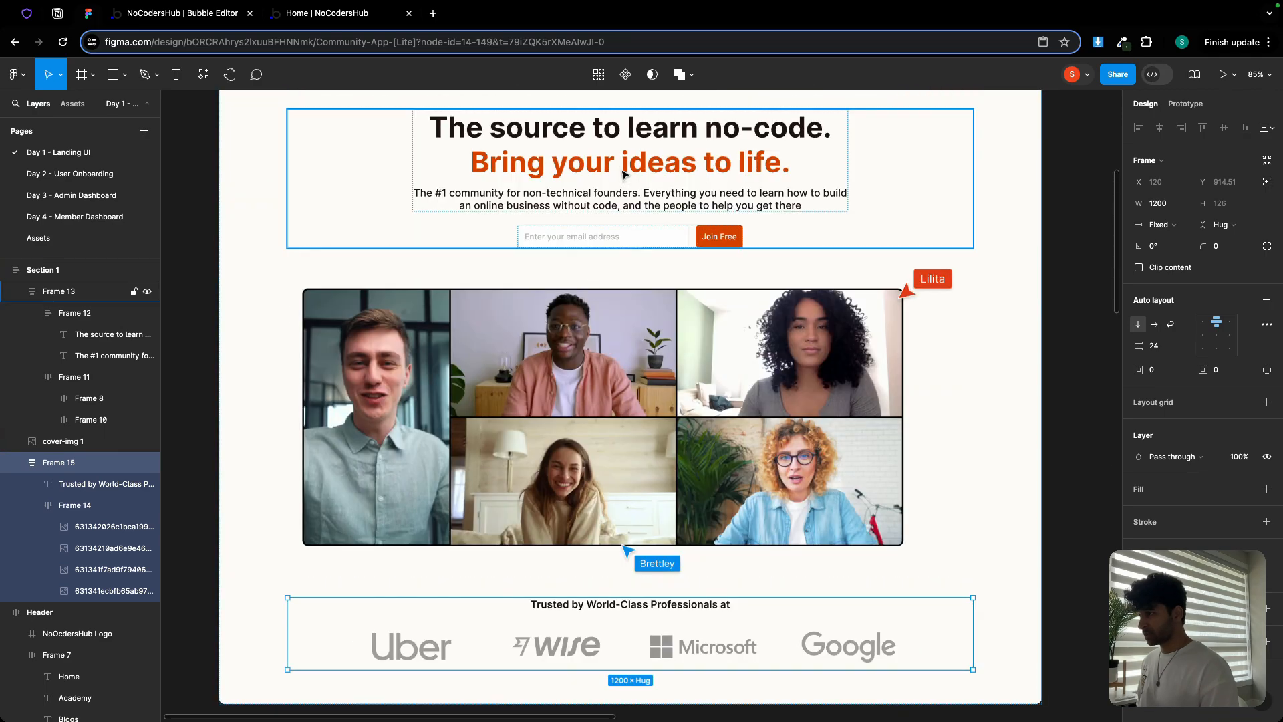
{"action": "scroll", "coordinate": [613, 229], "scroll_direction": "down", "scroll_amount": 4}
{"action": "scroll", "coordinate": [613, 229], "scroll_direction": "down", "scroll_amount": 5}
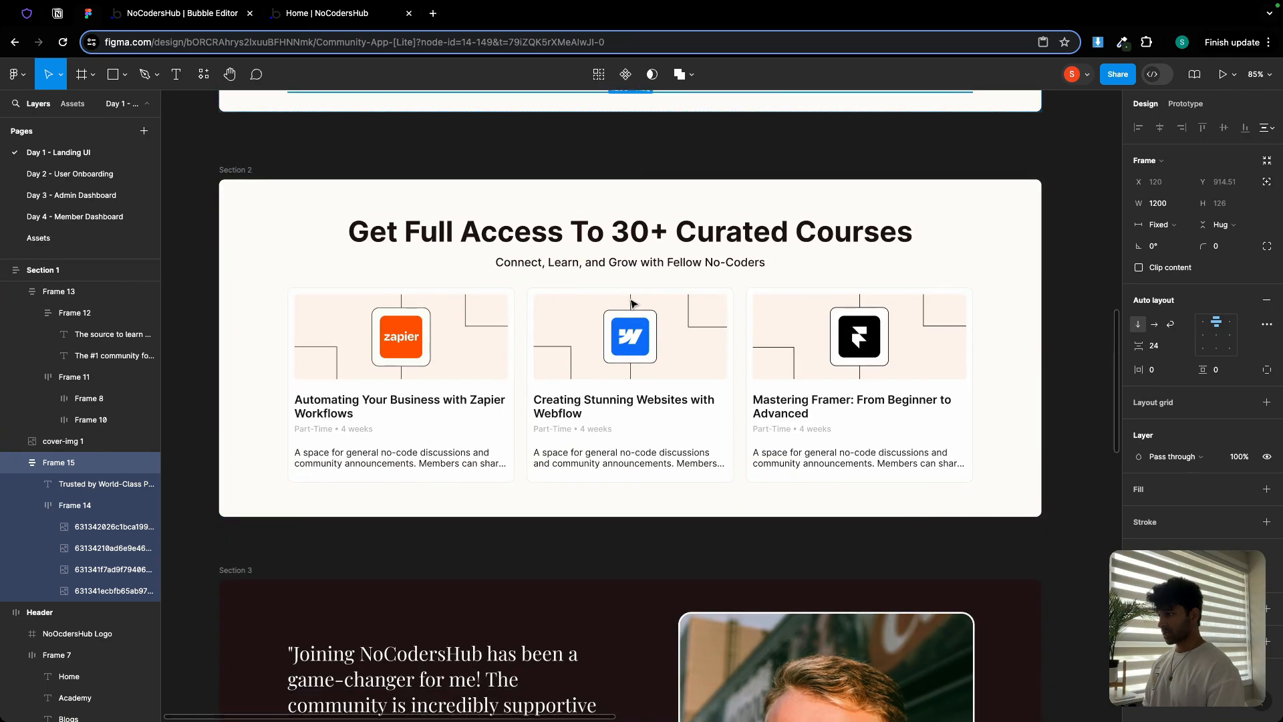
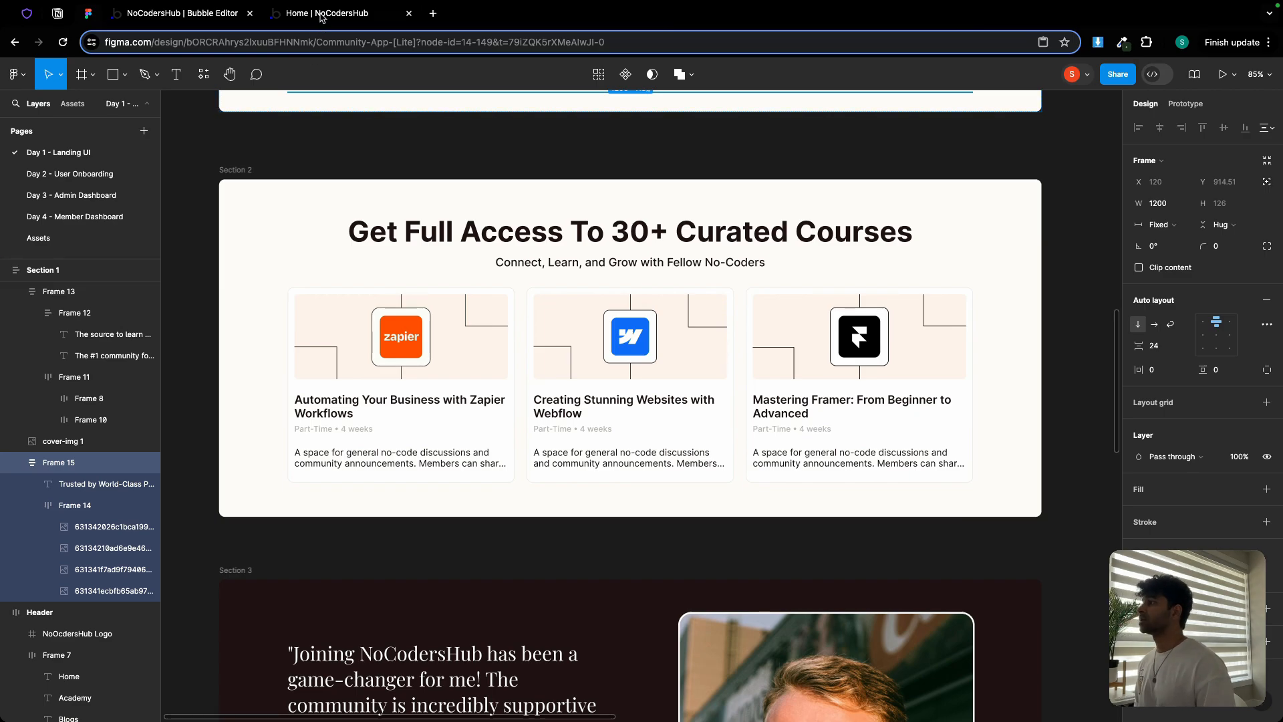
Return to the Bubble editor and scroll the index page to the trusted-logos row
{"action": "left_click", "coordinate": [230, 16]}
{"action": "scroll", "coordinate": [493, 350], "scroll_direction": "down", "scroll_amount": 2}
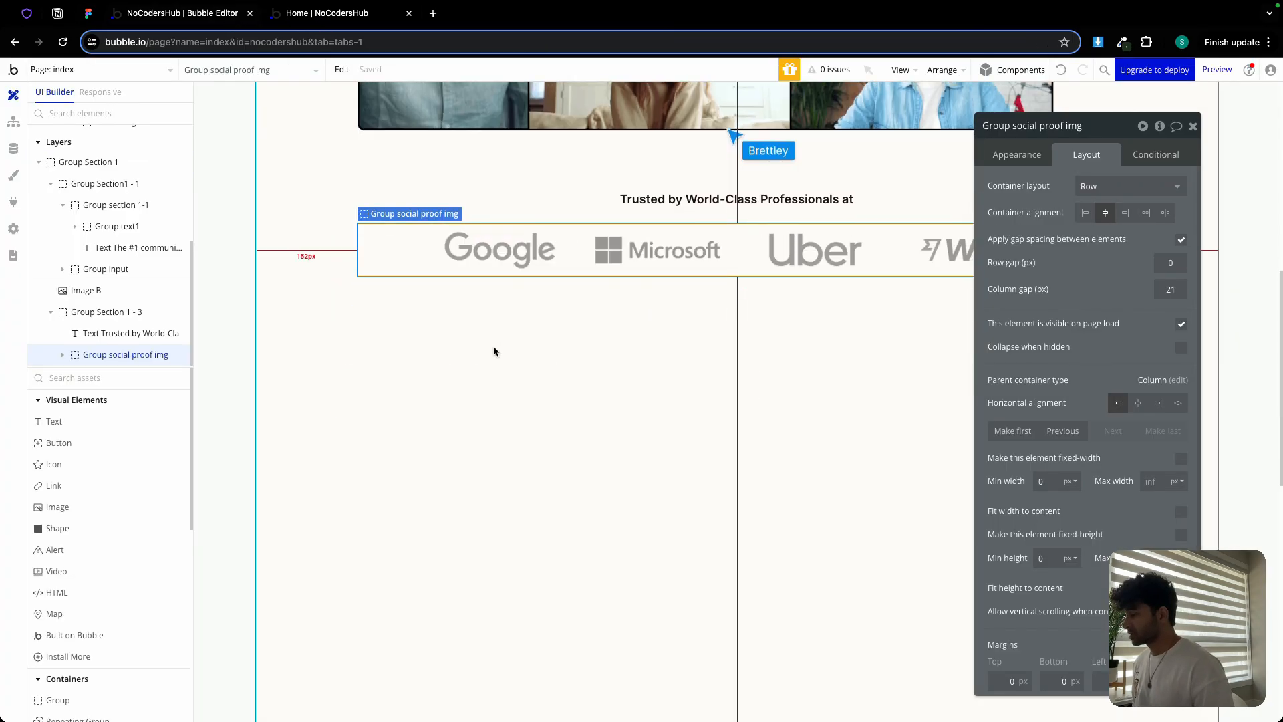
Paste a copy of Group Section 1 onto the page and rename it Group Section 2
{"action": "left_click", "coordinate": [440, 295]}
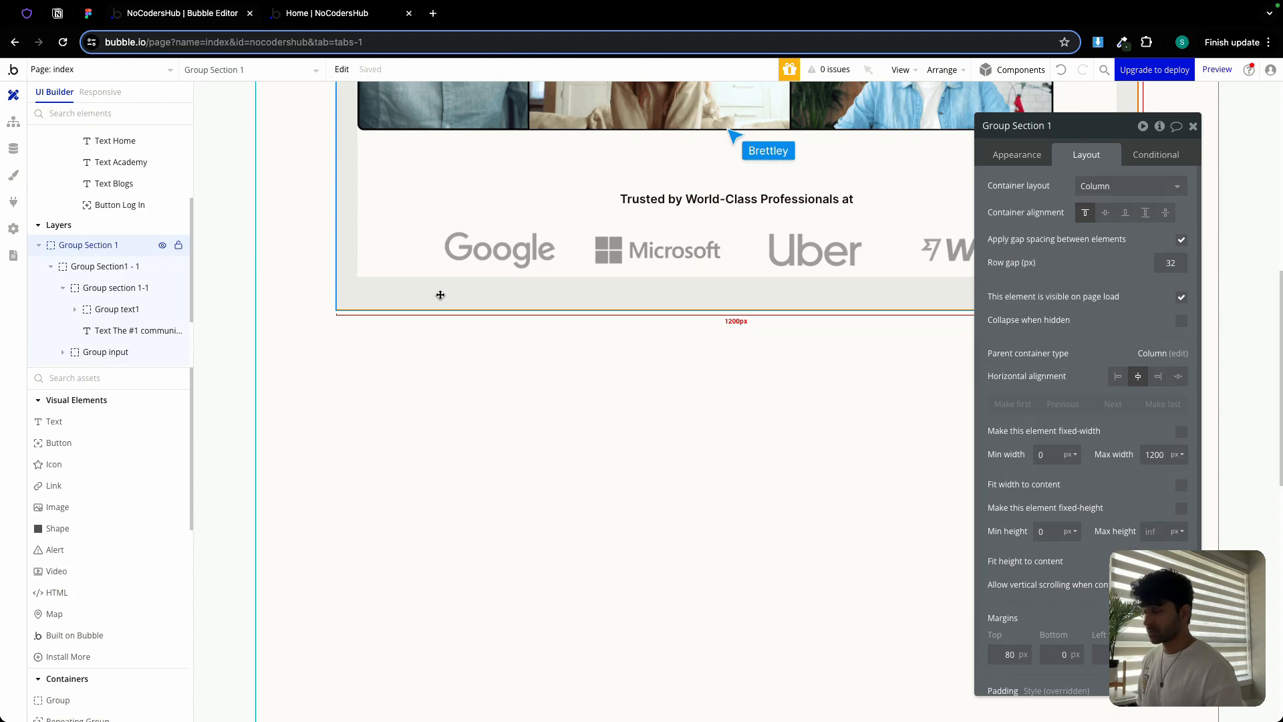
{"action": "left_click", "coordinate": [432, 381]}
{"action": "key", "text": "ctrl+v"}
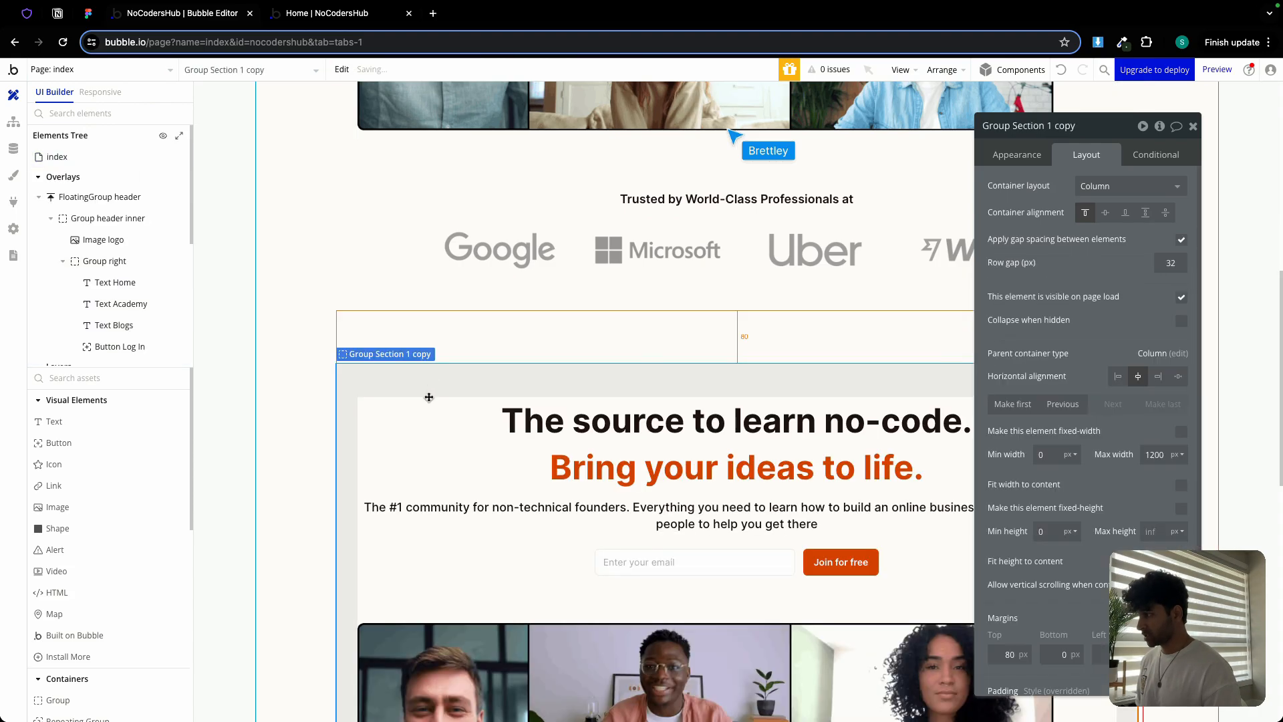
{"action": "double_click", "coordinate": [1067, 127]}
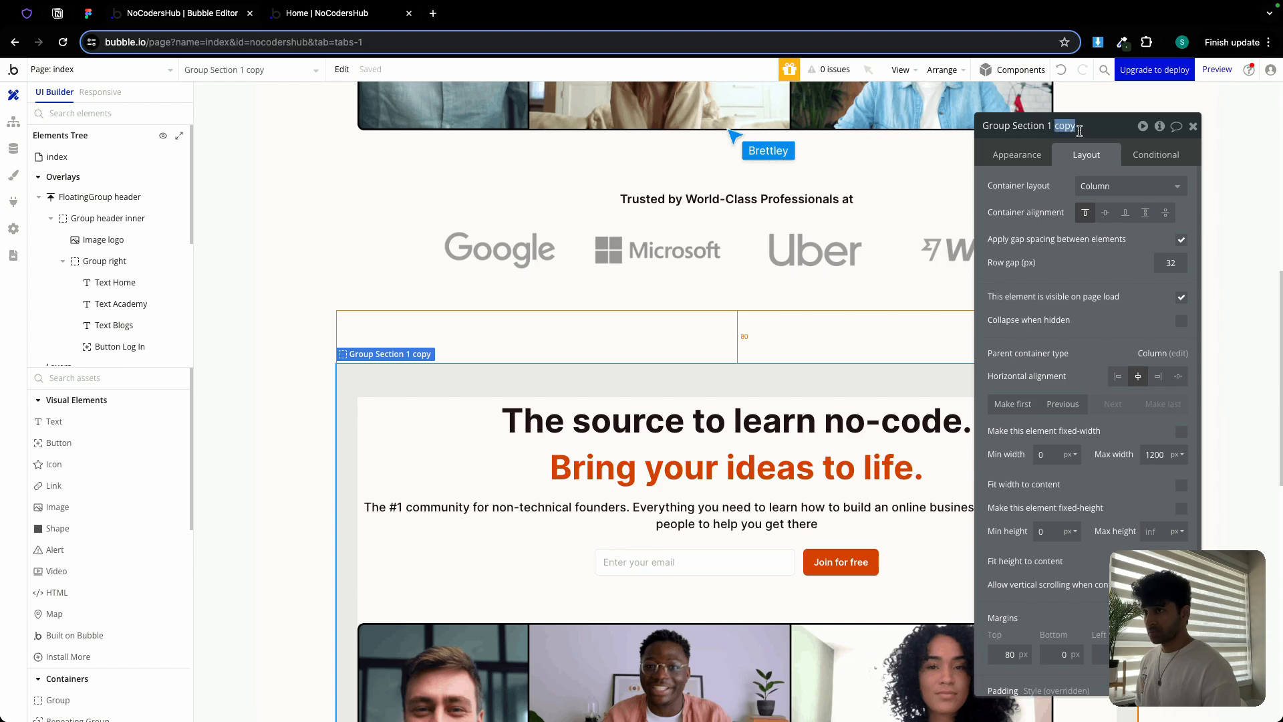
{"action": "key", "text": "BackSpace"}
{"action": "key", "text": "BackSpace"}
{"action": "key", "text": "BackSpace"}
Set Group Section 2's top margin from 80 to 0
{"action": "left_click_drag", "start_coordinate": [1104, 137], "coordinate": [1102, 94]}
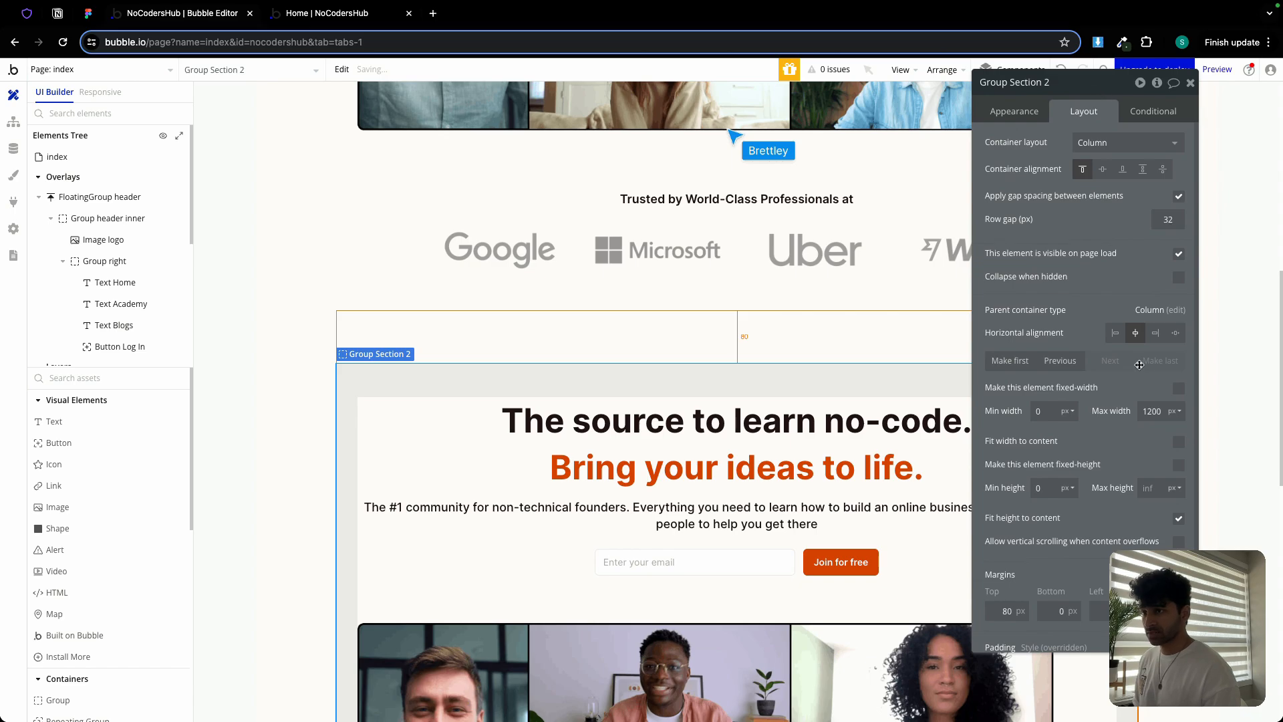
{"action": "scroll", "coordinate": [1042, 508], "scroll_direction": "down", "scroll_amount": 2}
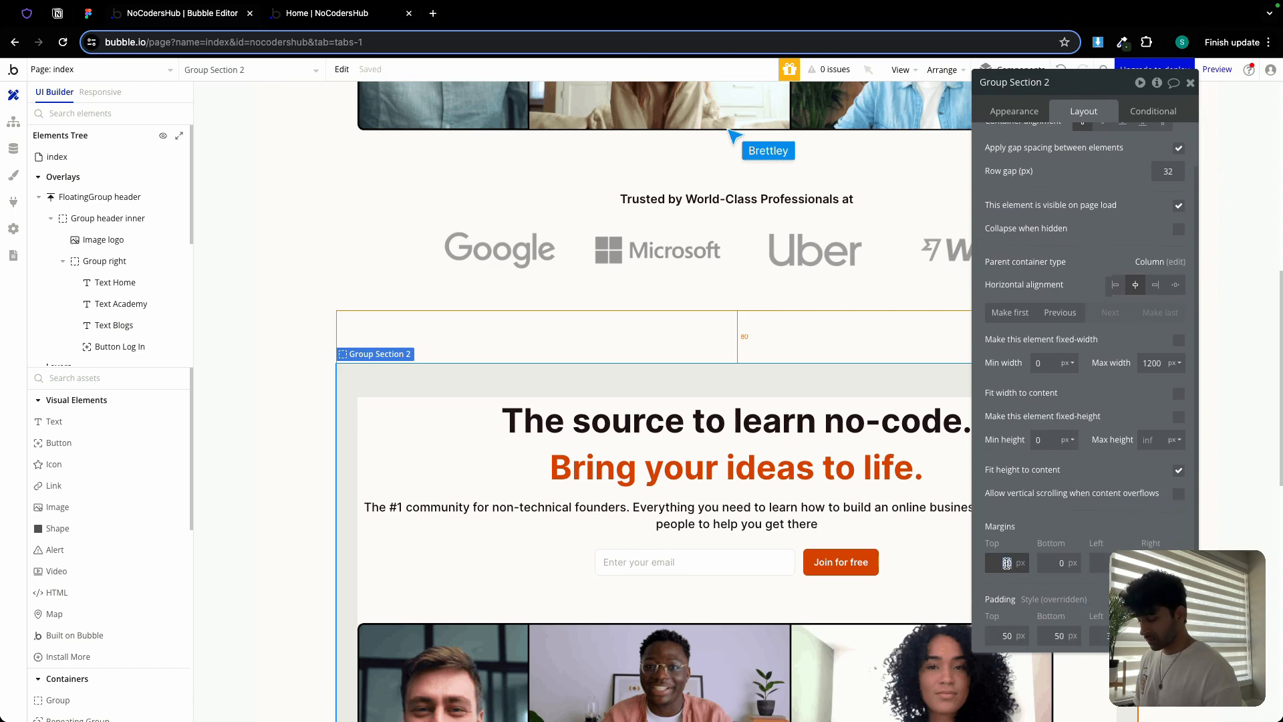
{"action": "left_click", "coordinate": [992, 515]}
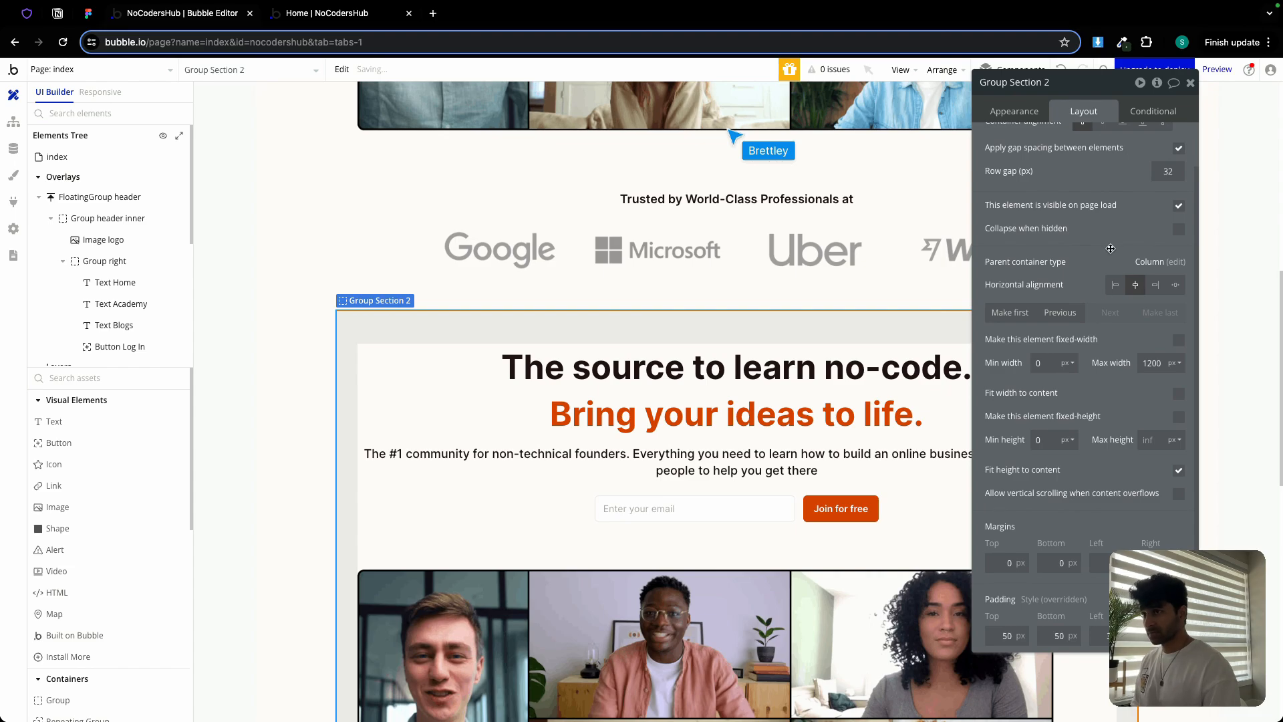
{"action": "left_click", "coordinate": [1191, 83]}
{"action": "scroll", "coordinate": [822, 388], "scroll_direction": "down", "scroll_amount": 5}
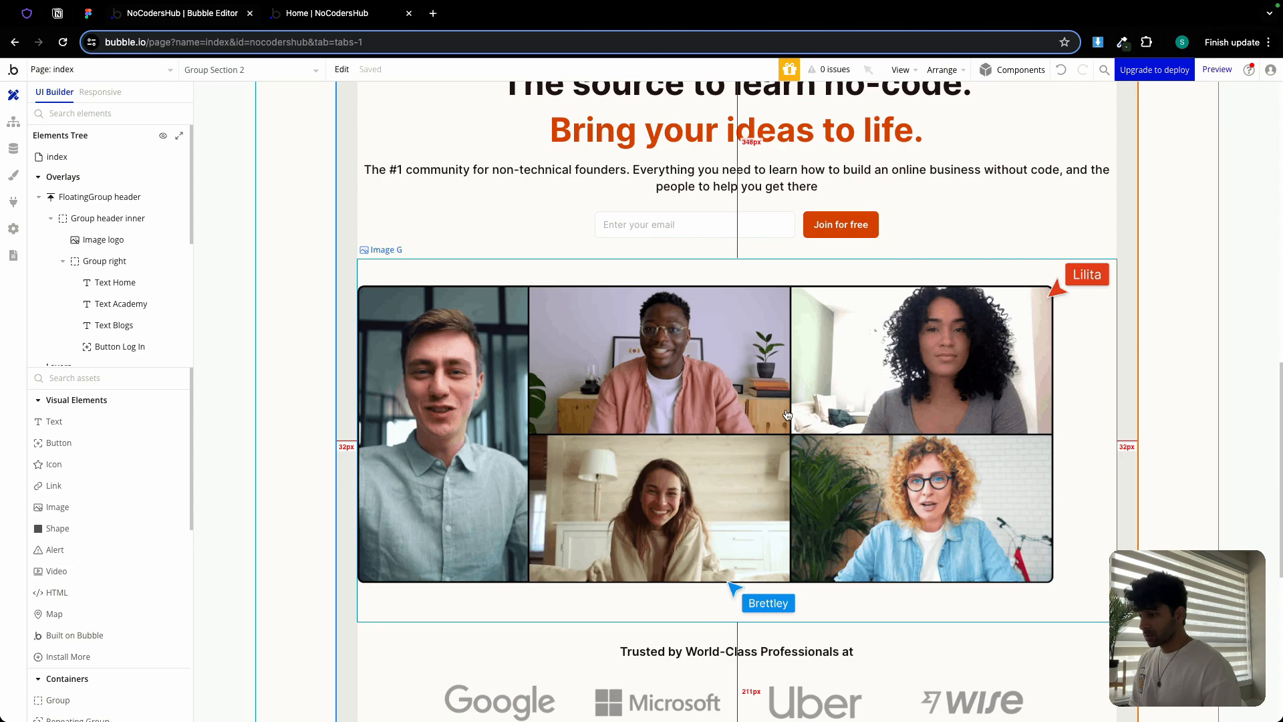
Delete Image G, the trusted-logos section and the email signup row from the copy
{"action": "double_click", "coordinate": [787, 409]}
{"action": "key", "text": "Delete"}
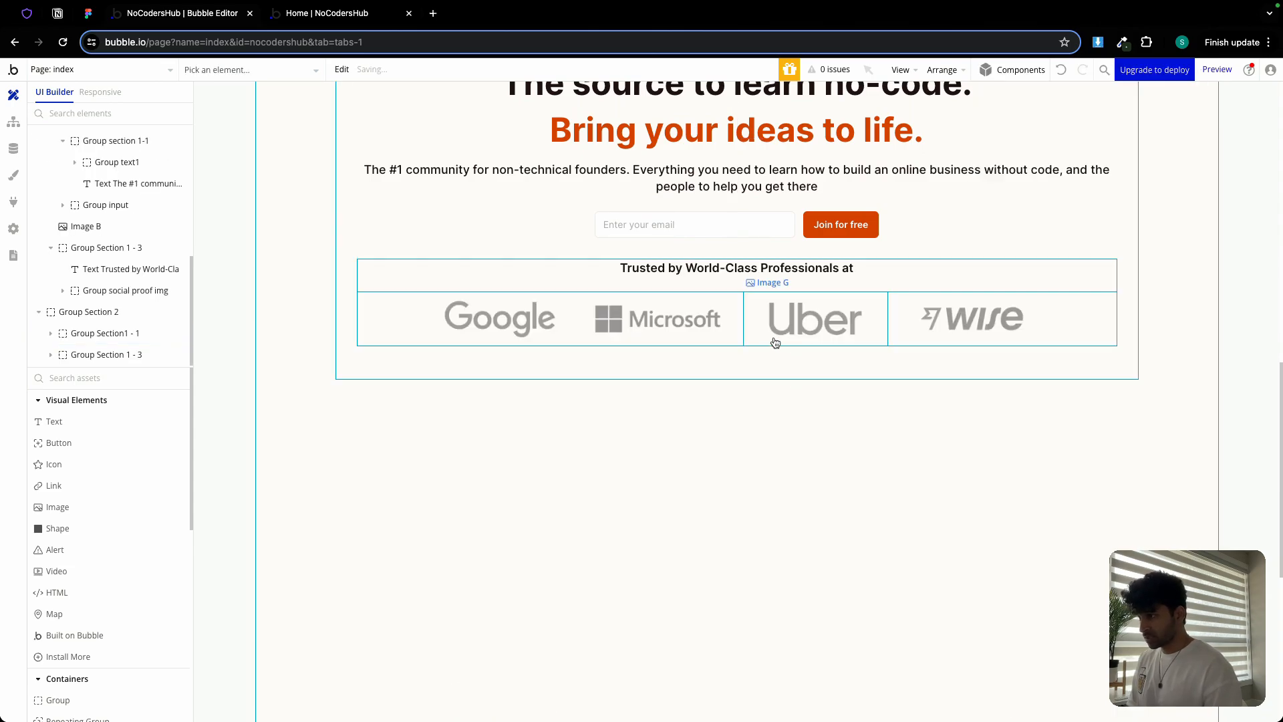
{"action": "double_click", "coordinate": [761, 286]}
{"action": "key", "text": "Delete"}
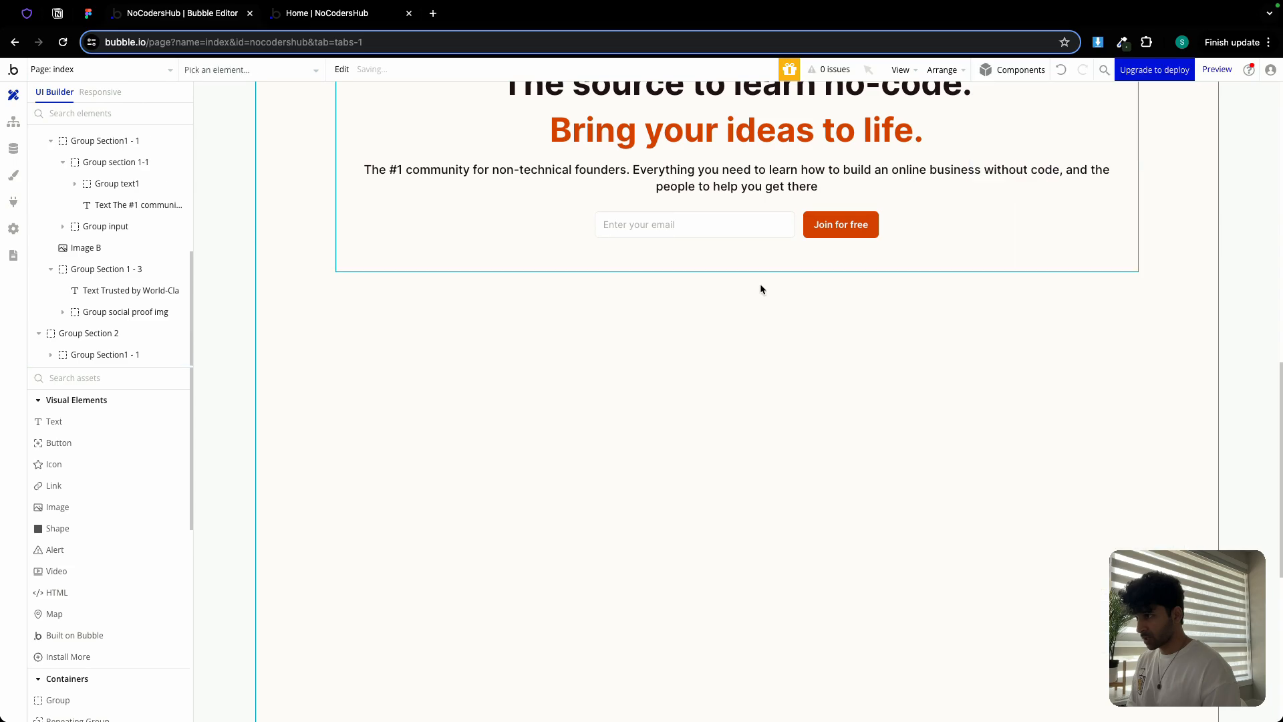
{"action": "scroll", "coordinate": [758, 301], "scroll_direction": "up", "scroll_amount": 2}
{"action": "double_click", "coordinate": [797, 340]}
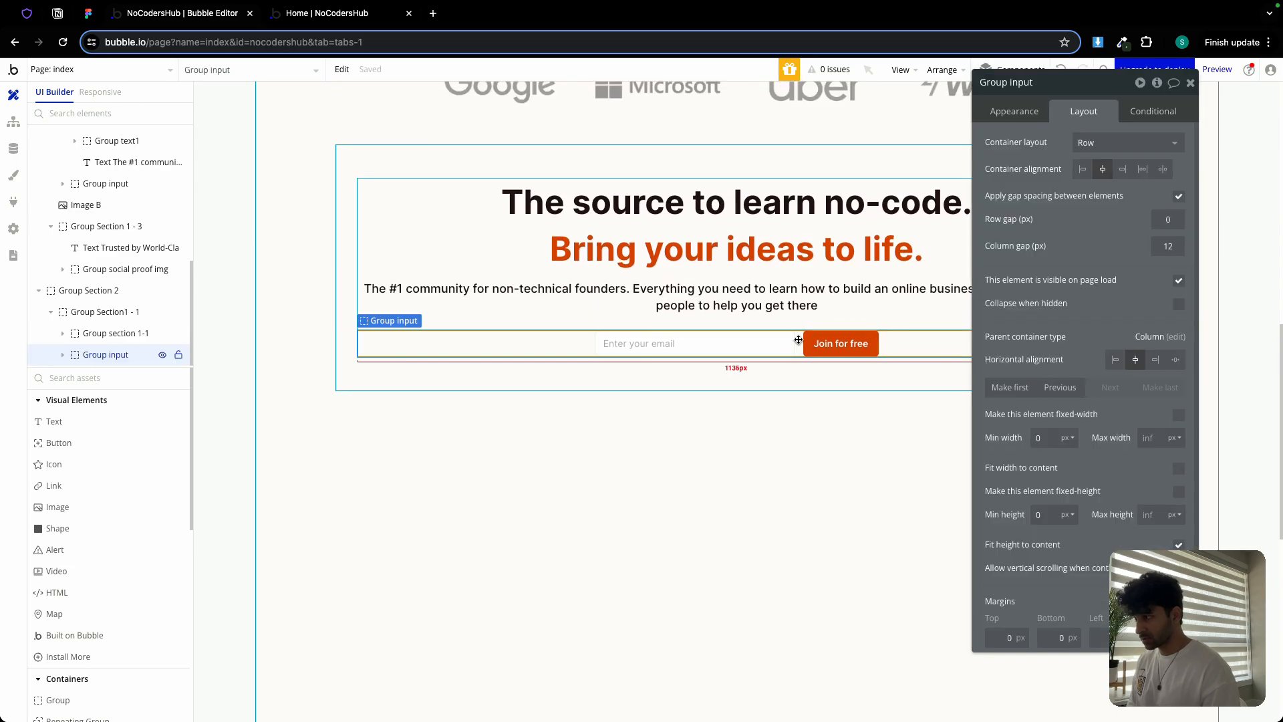
{"action": "key", "text": "Delete"}
Paste the main heading into the text group and delete the original two-line headline group
{"action": "double_click", "coordinate": [754, 205]}
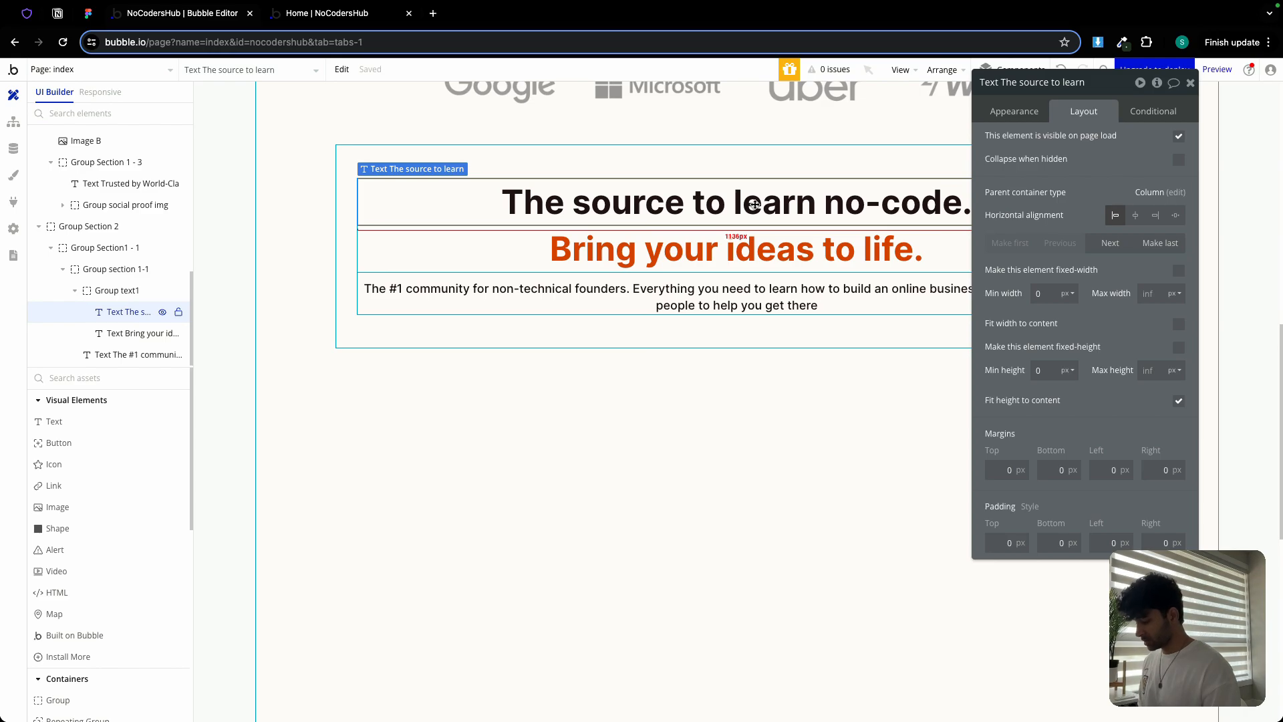
{"action": "left_click", "coordinate": [650, 276]}
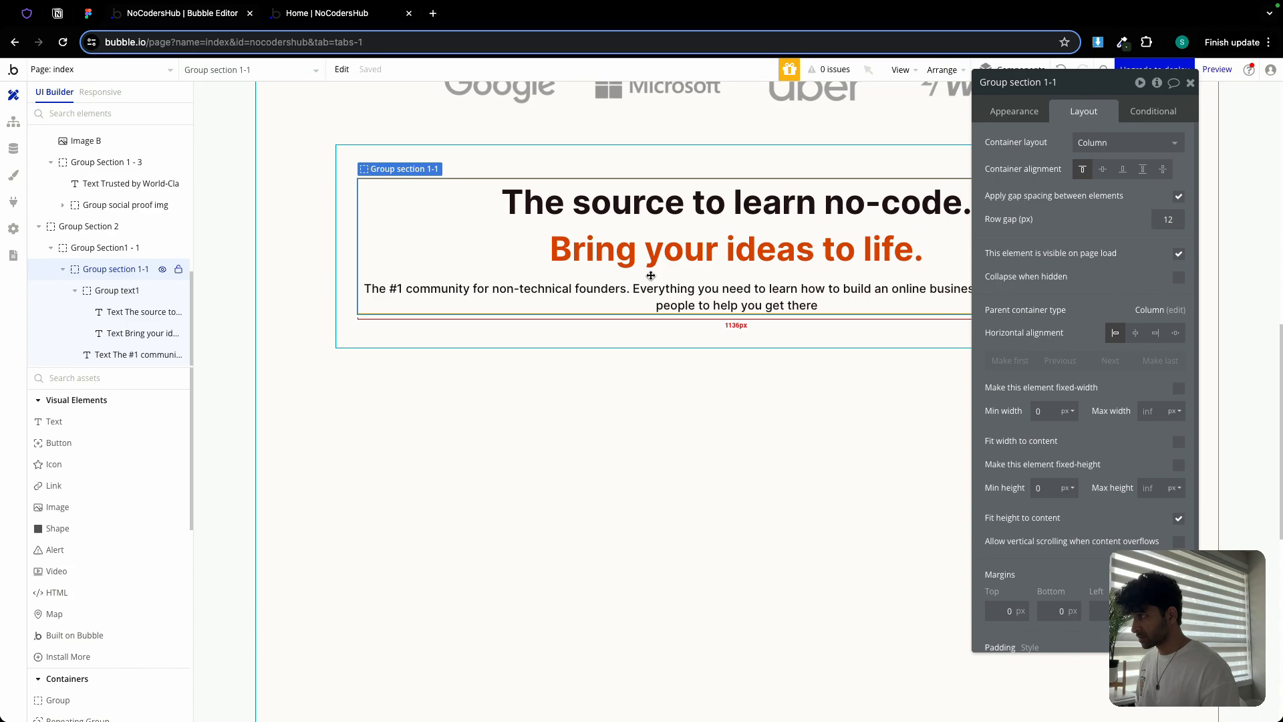
{"action": "key", "text": "ctrl+v"}
{"action": "left_click", "coordinate": [660, 252]}
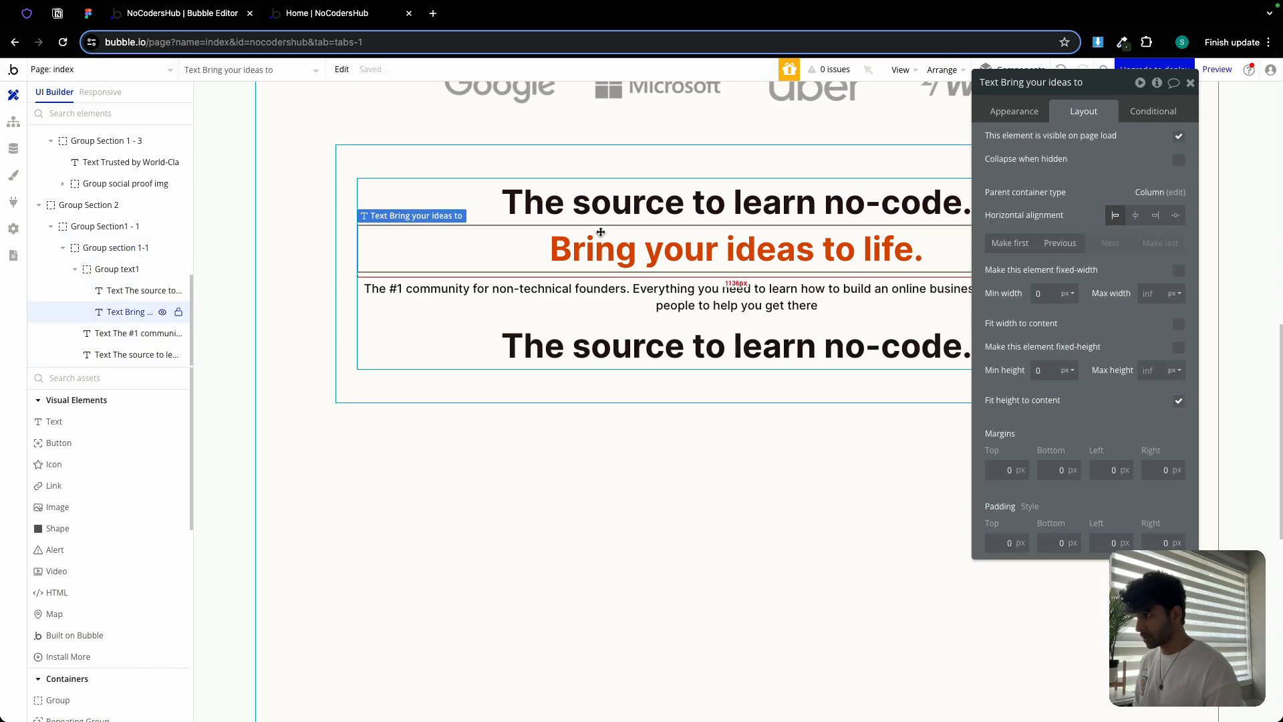
{"action": "left_click", "coordinate": [120, 269]}
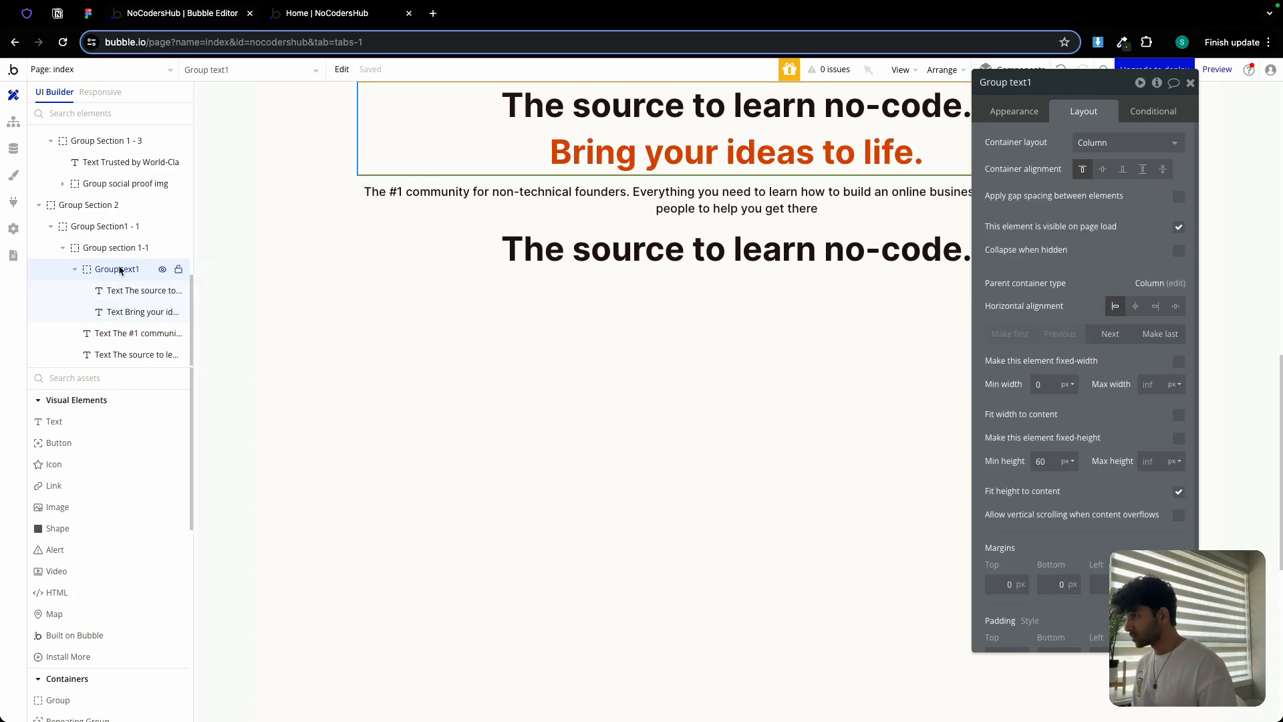
{"action": "scroll", "coordinate": [444, 322], "scroll_direction": "up", "scroll_amount": 2}
{"action": "right_click", "coordinate": [153, 269]}
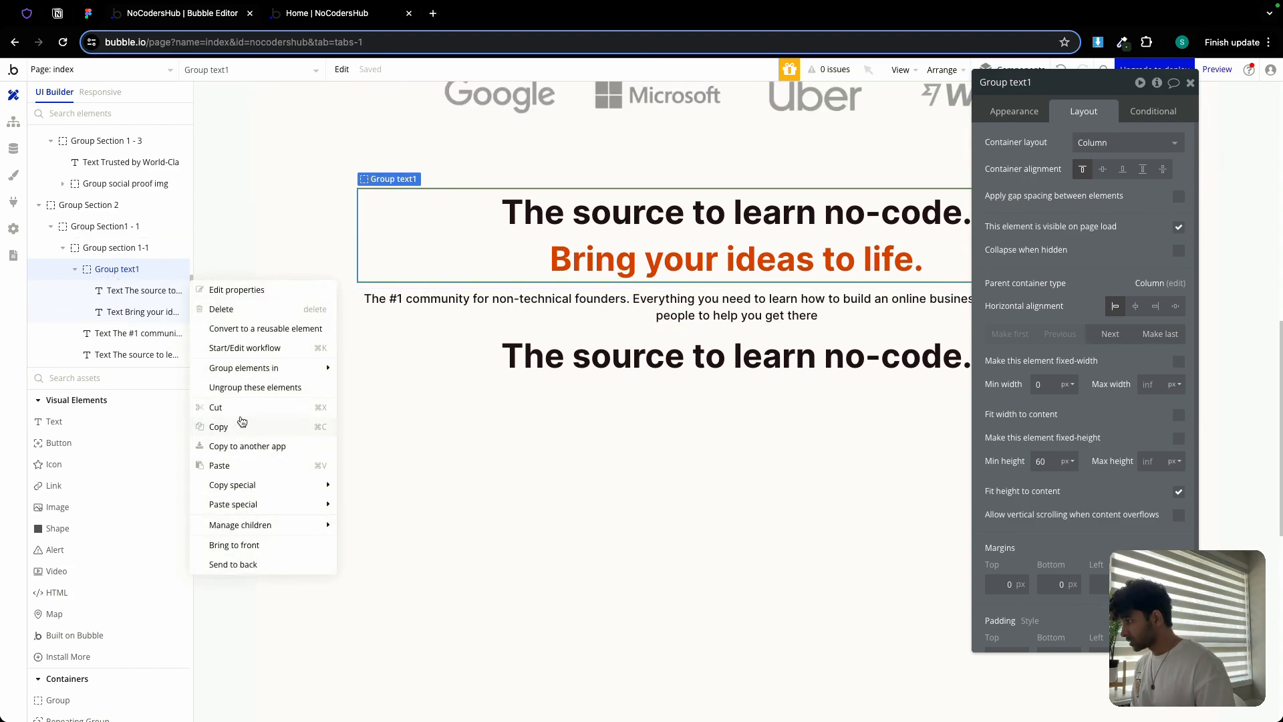
{"action": "left_click", "coordinate": [228, 308]}
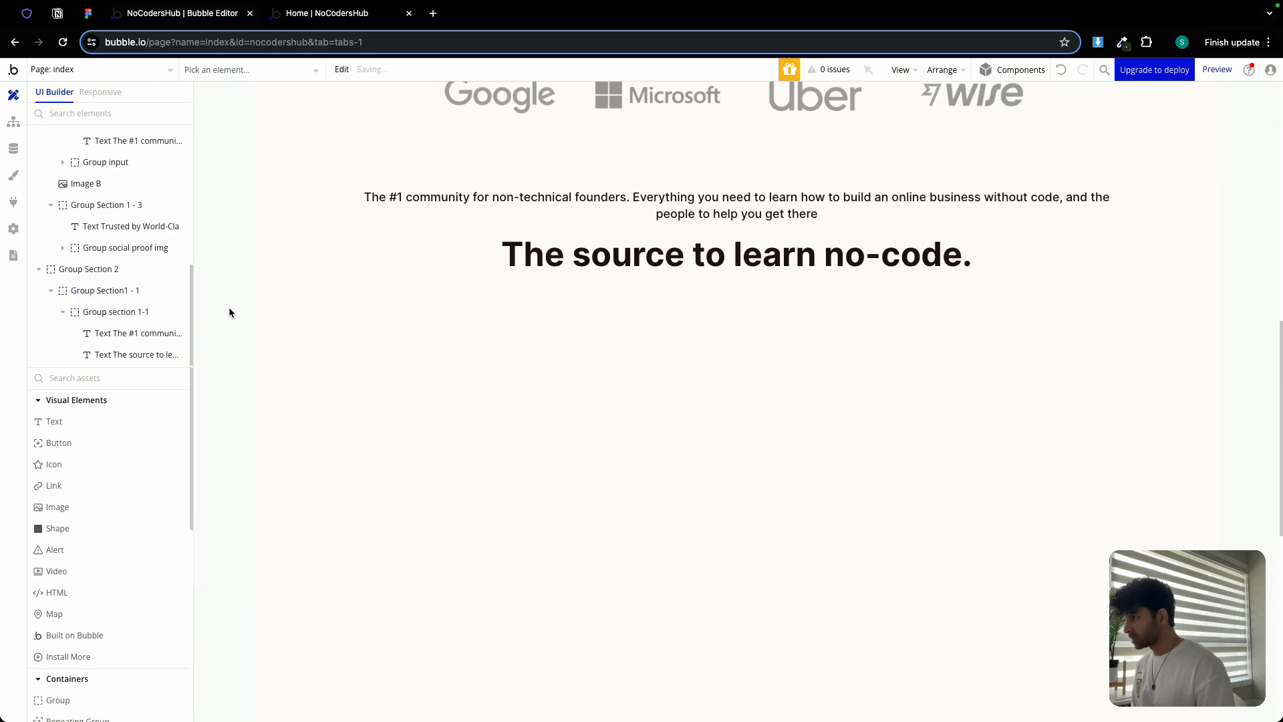
Move the remaining heading above the paragraph with Make first, then select Figma's Section 2 heading
{"action": "double_click", "coordinate": [725, 234]}
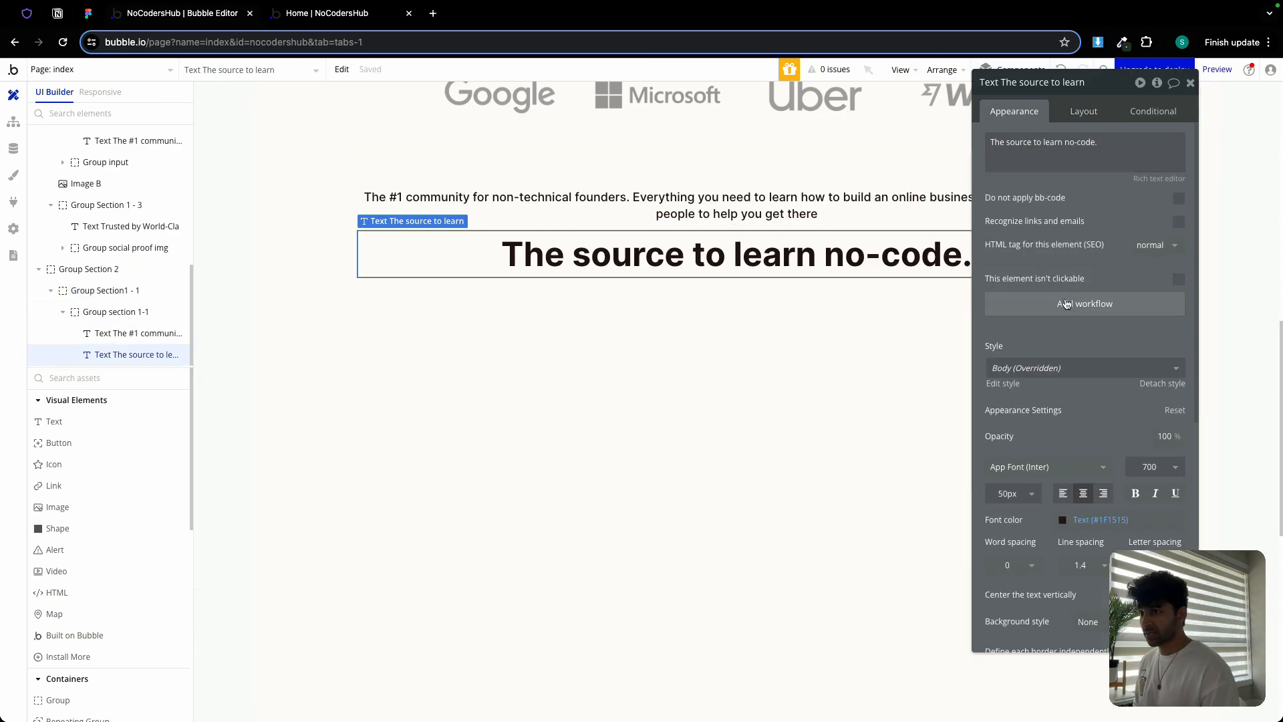
{"action": "left_click", "coordinate": [1085, 112]}
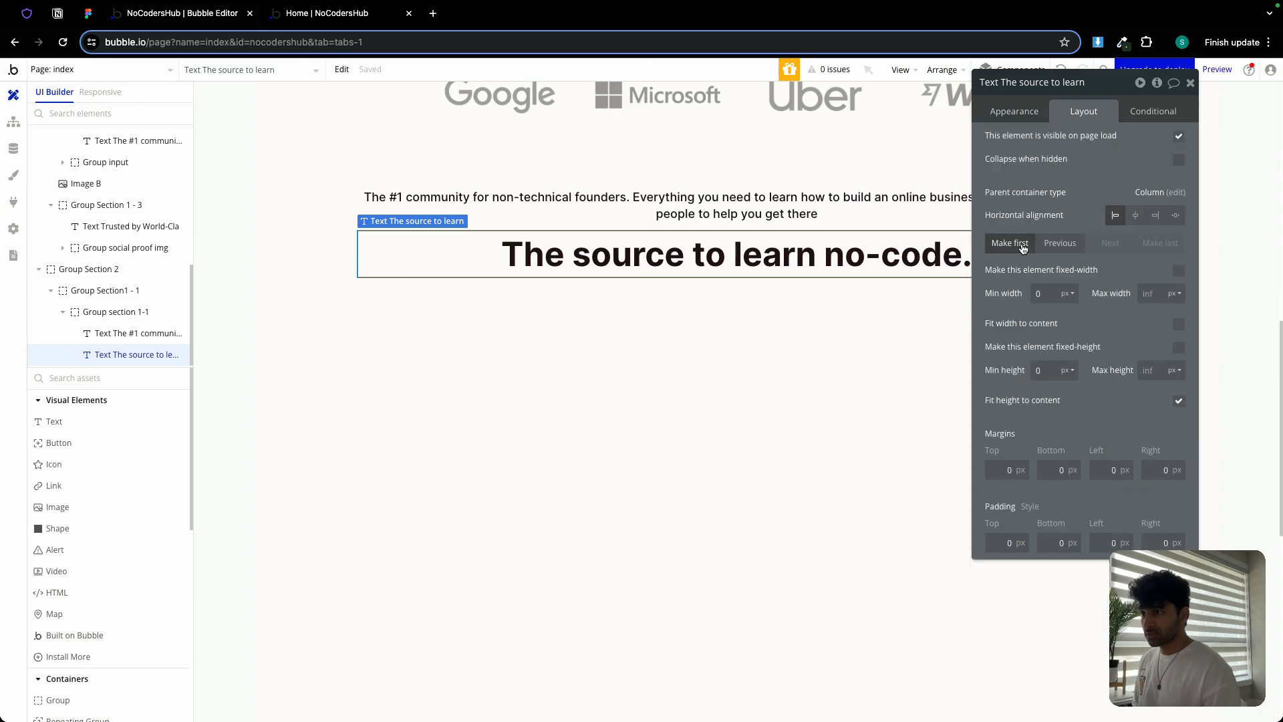
{"action": "left_click", "coordinate": [1022, 245]}
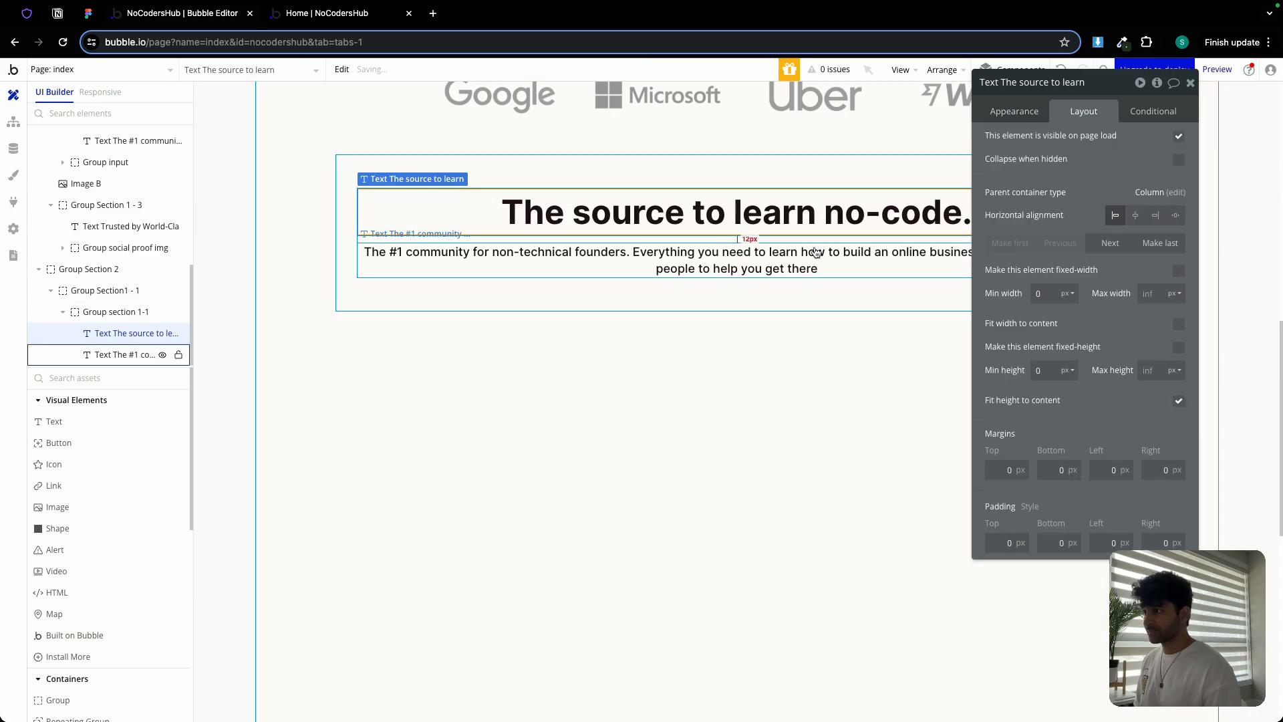
{"action": "left_click", "coordinate": [93, 14]}
{"action": "left_click", "coordinate": [591, 234]}
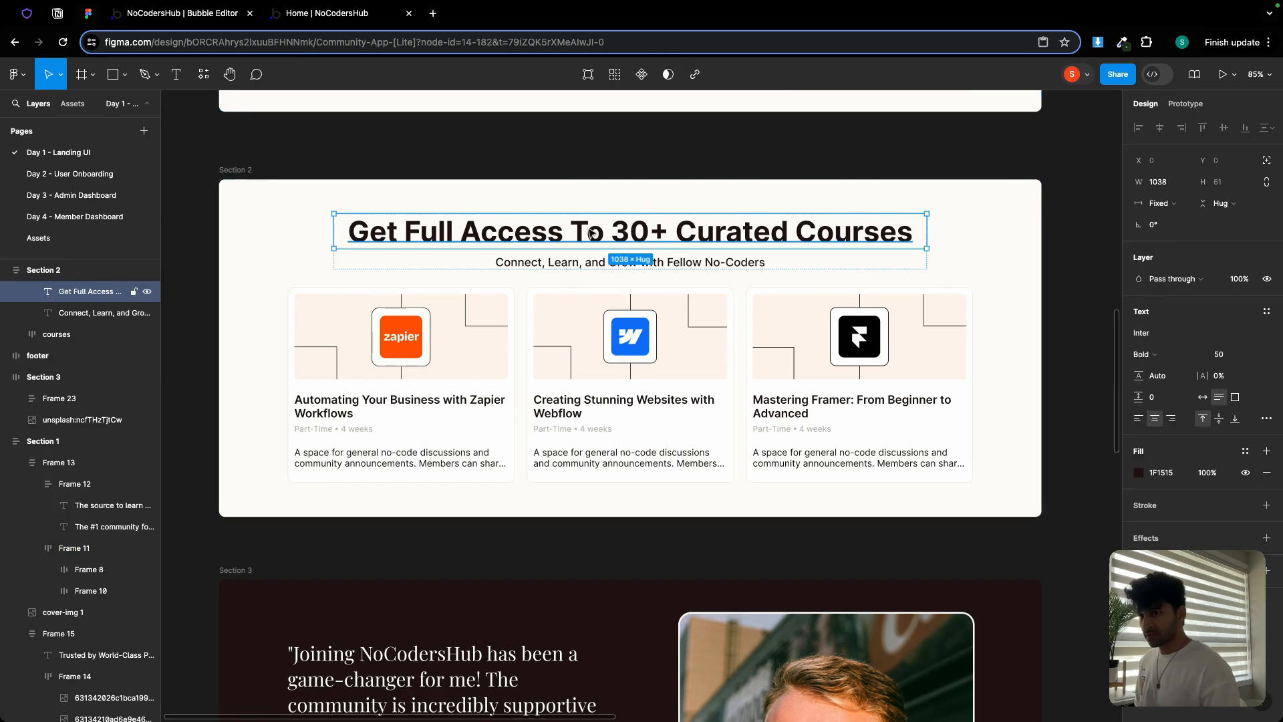
Copy the 'Get Full Access To 30+ Curated Courses' heading text from Figma
{"action": "double_click", "coordinate": [592, 234]}
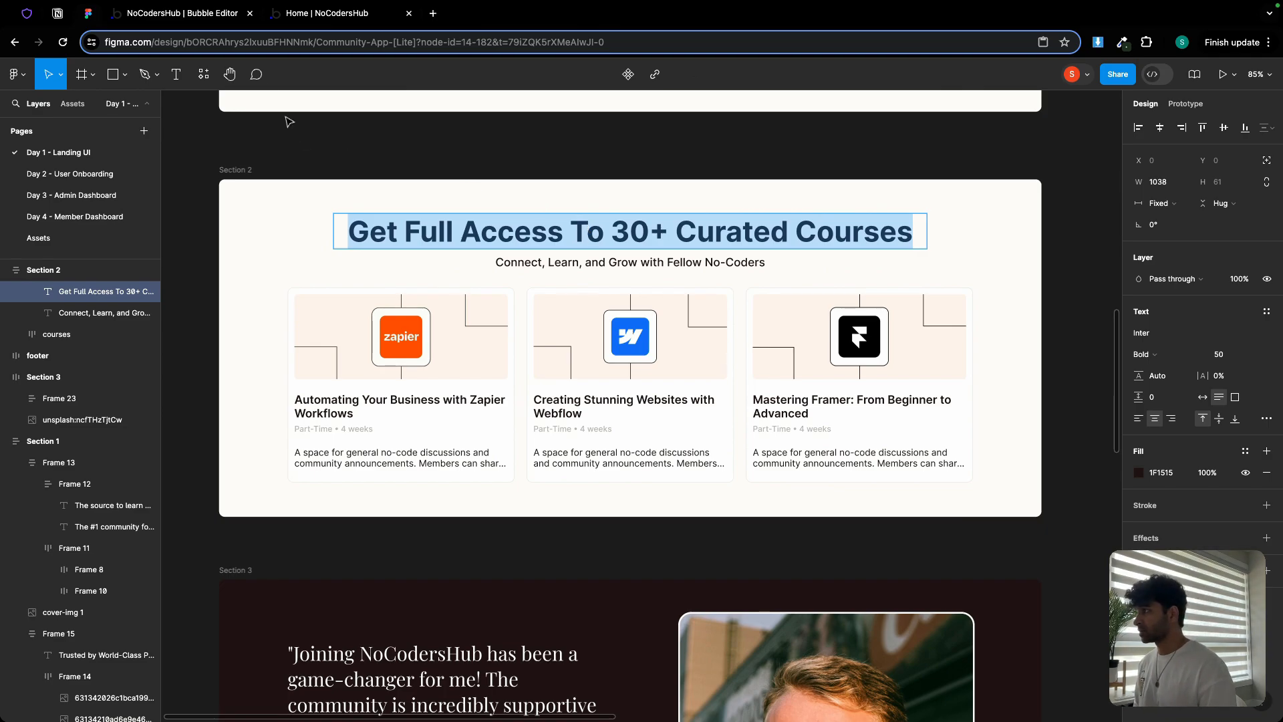
{"action": "left_click", "coordinate": [183, 13]}
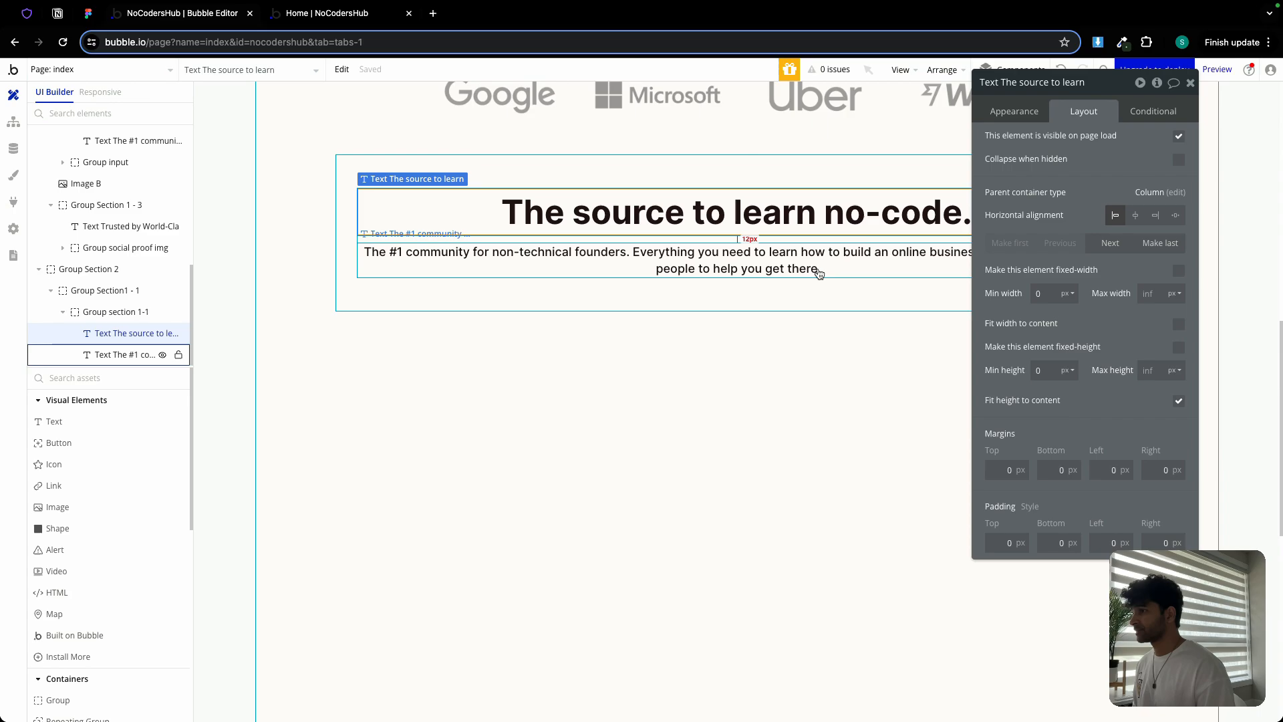
Replace the heading text with 'Get Full Access To 30+ Curated Courses'
{"action": "left_click", "coordinate": [1007, 118]}
{"action": "left_click", "coordinate": [1016, 140]}
{"action": "key", "text": "ctrl+a"}
{"action": "key", "text": "ctrl+v"}
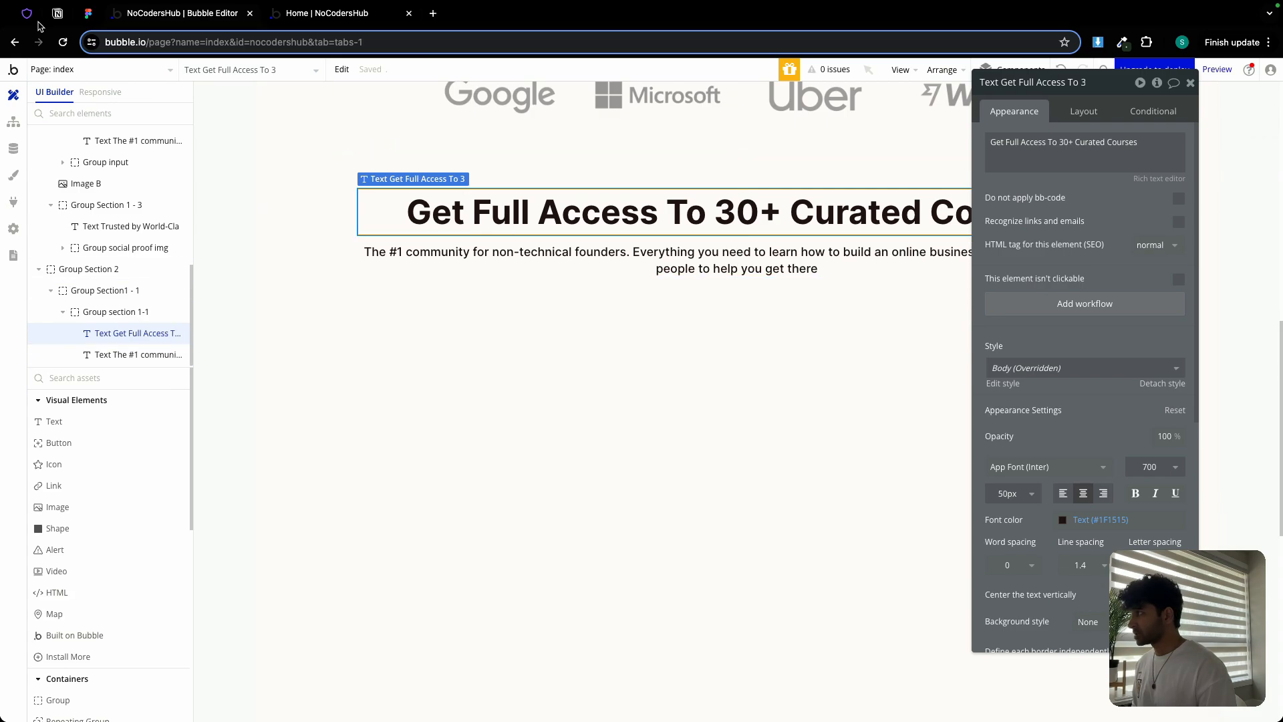
Replace the paragraph with 'Connect, Learn, and Grow with Fellow No-Coders' and uncheck Fit width to content
{"action": "left_click", "coordinate": [86, 15]}
{"action": "double_click", "coordinate": [567, 261]}
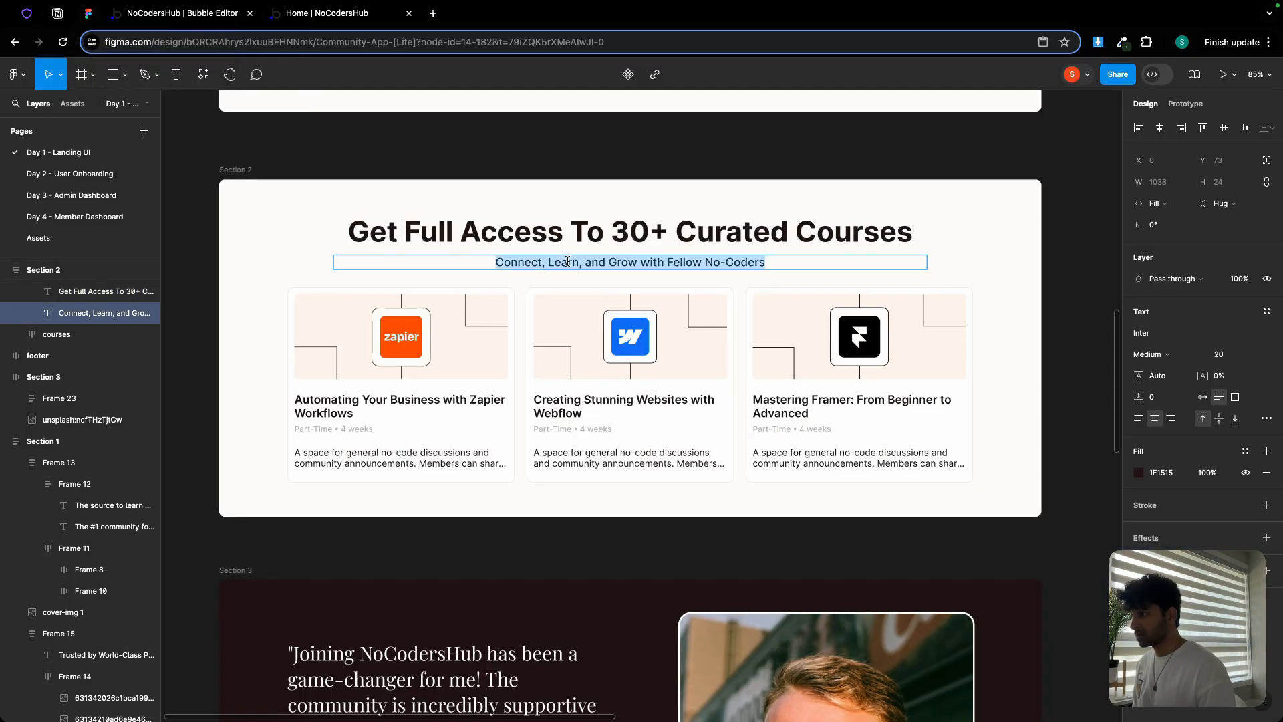
{"action": "key", "text": "ctrl+c"}
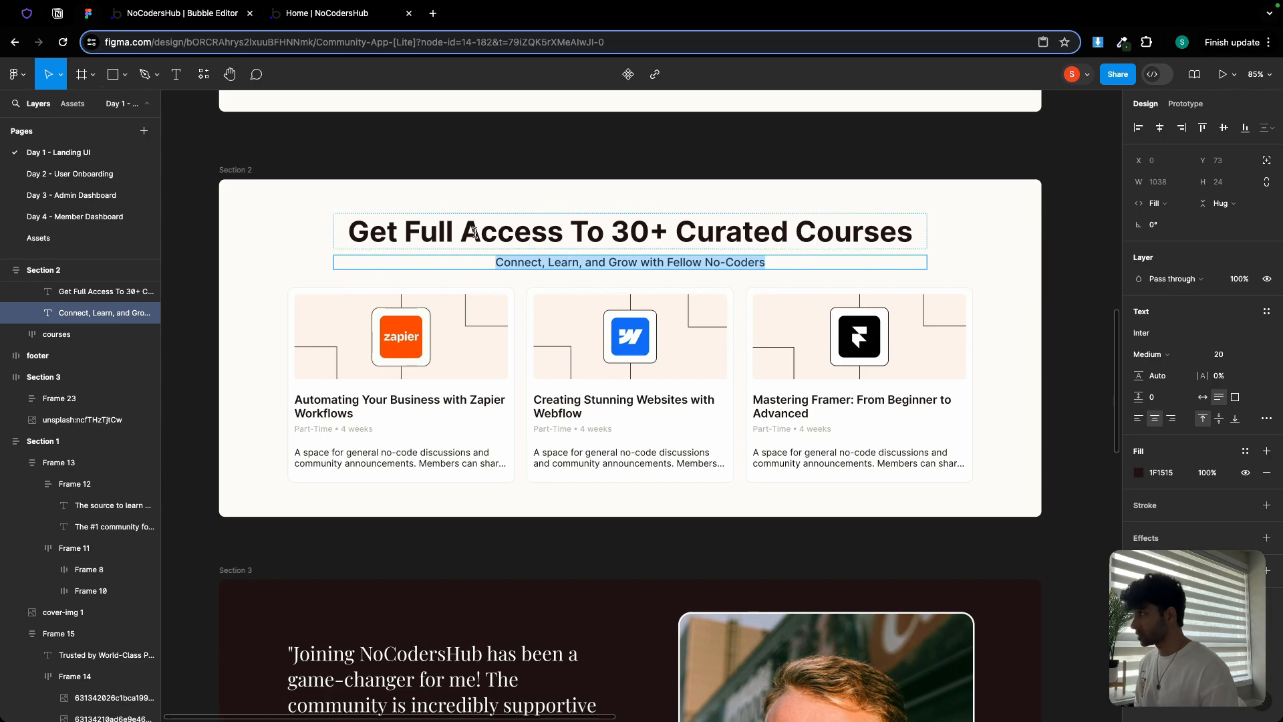
{"action": "left_click", "coordinate": [200, 15]}
{"action": "left_click", "coordinate": [795, 268]}
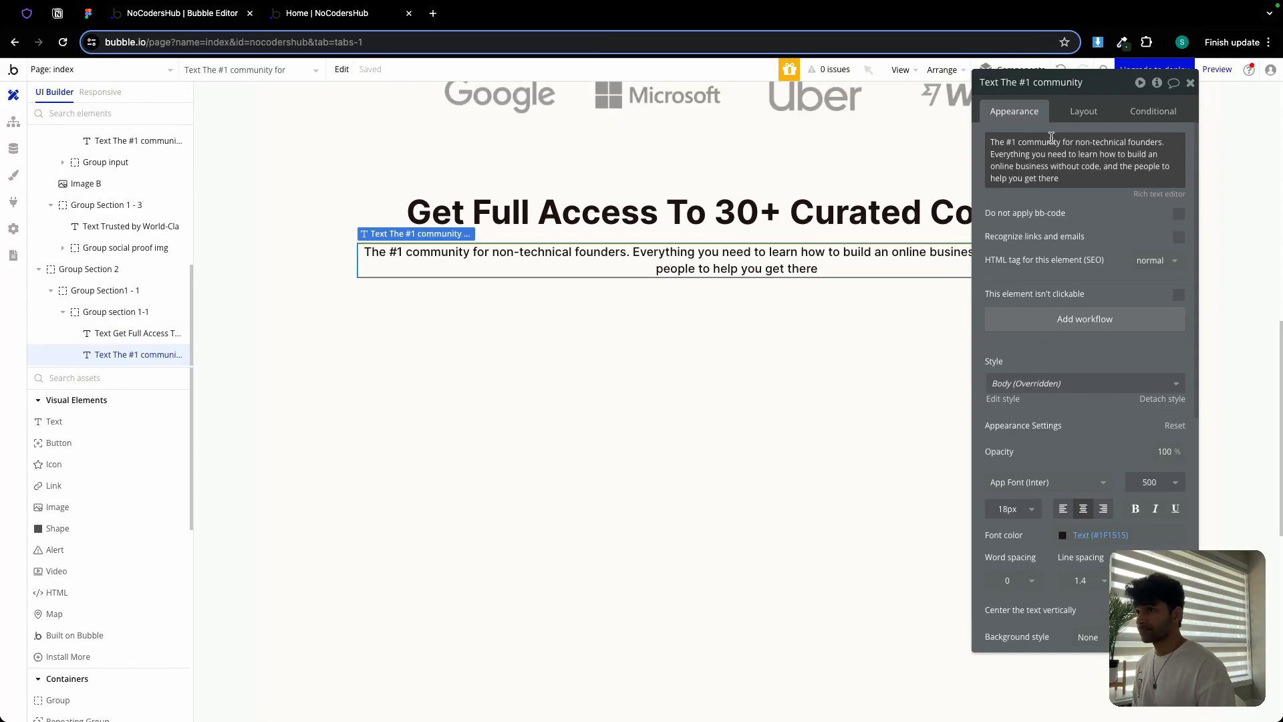
{"action": "left_click", "coordinate": [1055, 154]}
{"action": "key", "text": "ctrl+a"}
{"action": "key", "text": "ctrl+v"}
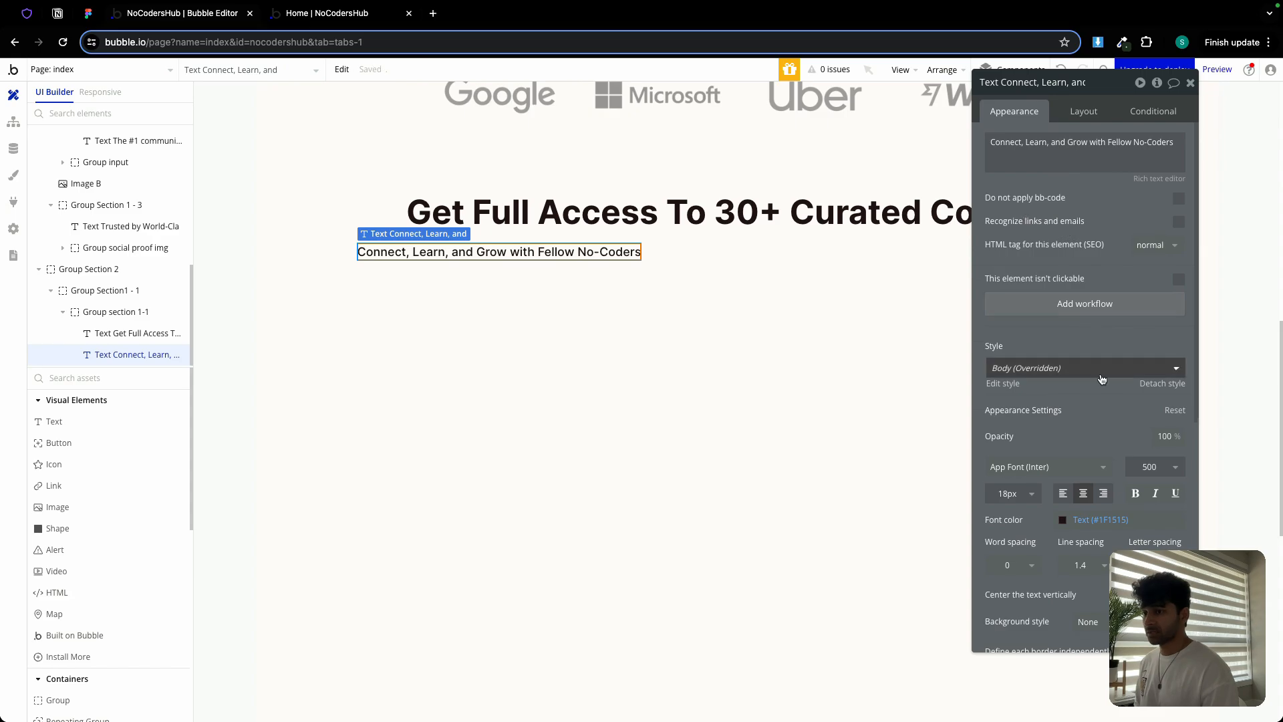
{"action": "left_click", "coordinate": [1064, 111]}
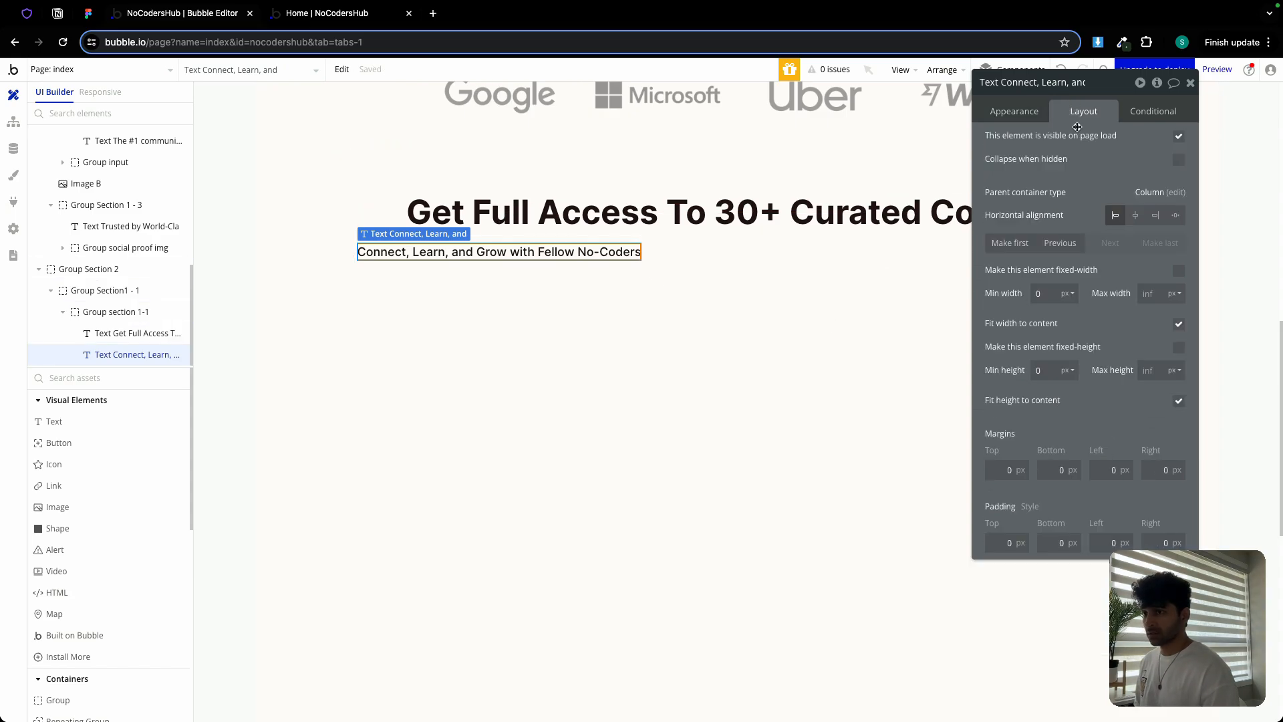
{"action": "left_click", "coordinate": [1178, 323]}
{"action": "scroll", "coordinate": [668, 233], "scroll_direction": "up", "scroll_amount": 6}
{"action": "scroll", "coordinate": [669, 234], "scroll_direction": "up", "scroll_amount": 5}
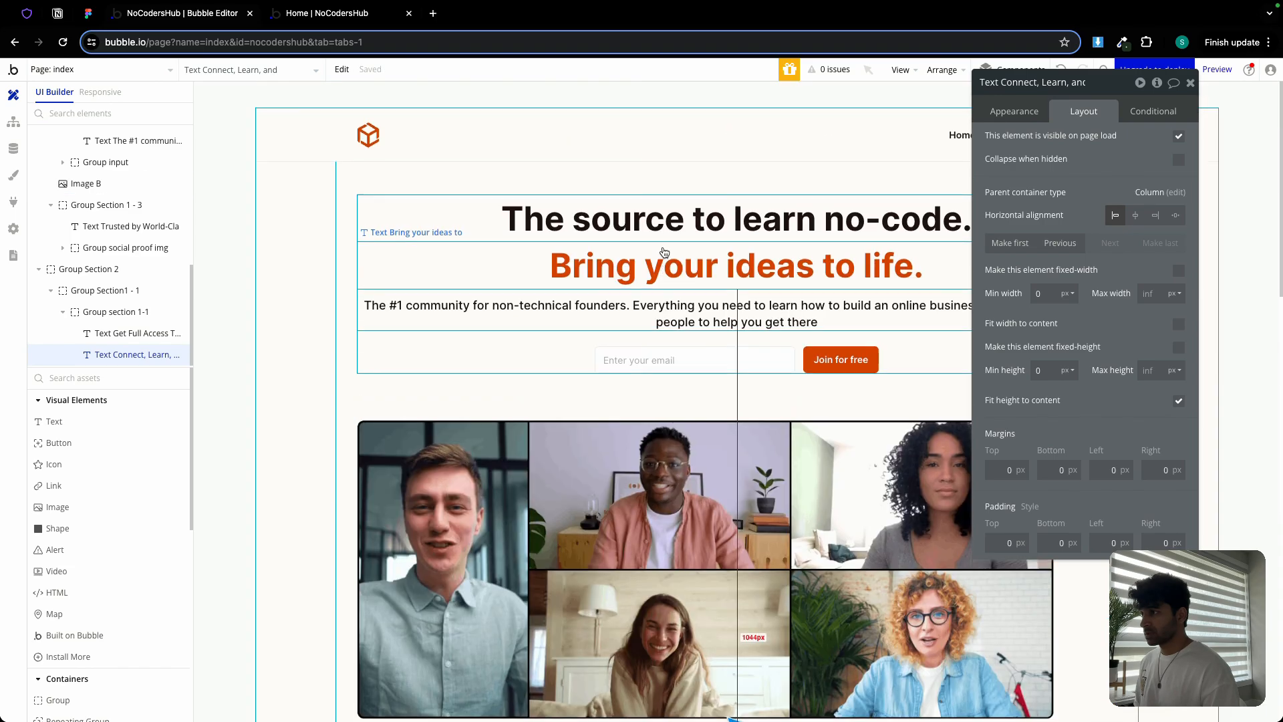
Inspect the headline elements and rename the courses heading group to Group section 2-1
{"action": "left_click", "coordinate": [665, 313]}
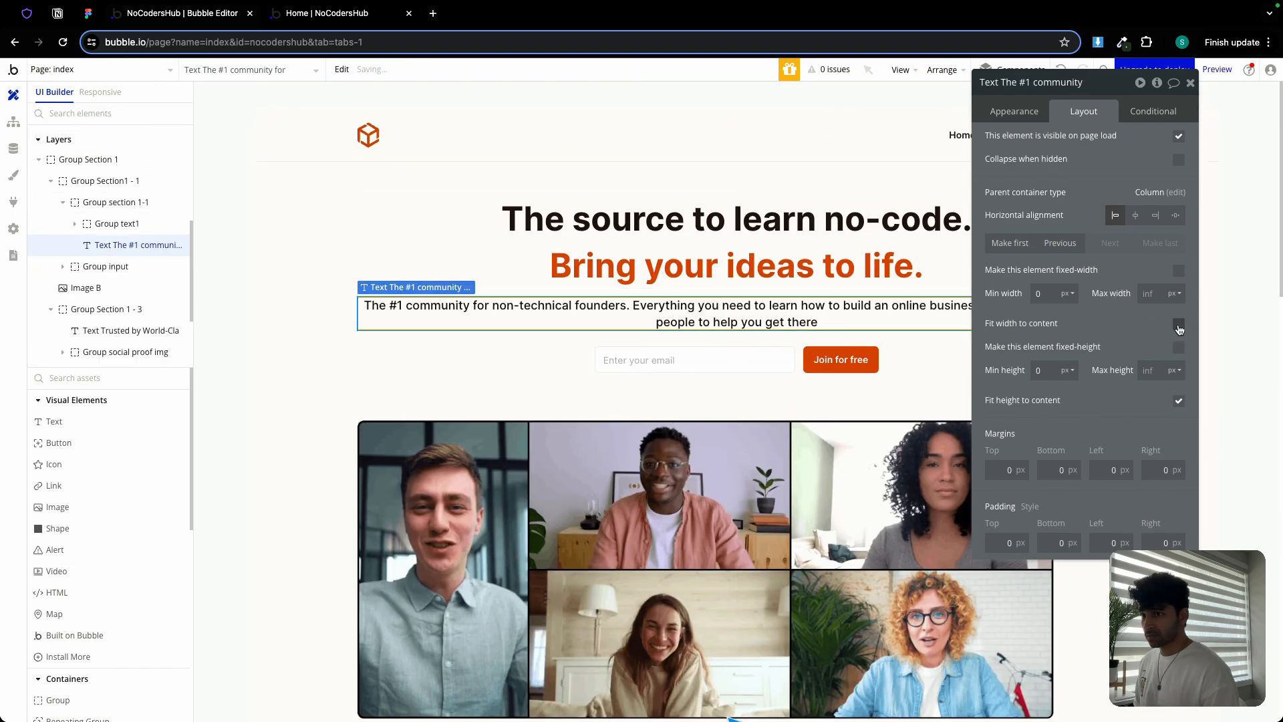
{"action": "left_click", "coordinate": [740, 267]}
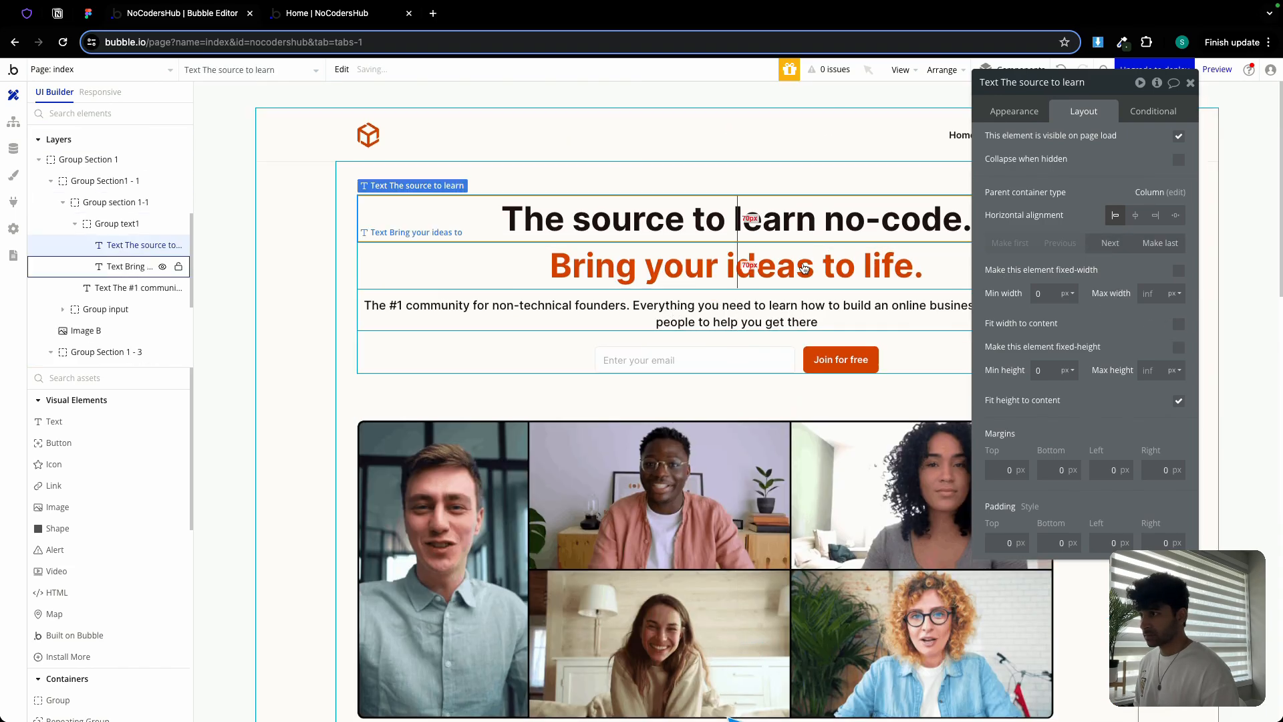
{"action": "left_click", "coordinate": [1188, 85]}
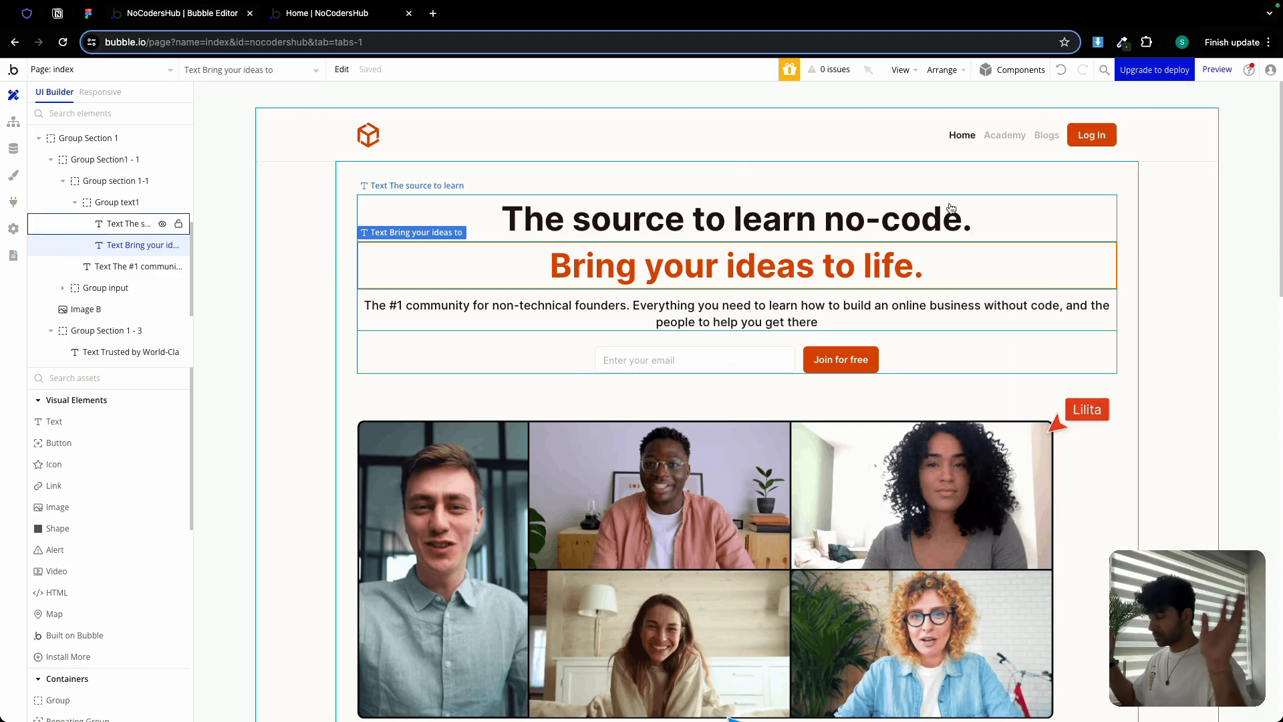
{"action": "scroll", "coordinate": [738, 391], "scroll_direction": "down", "scroll_amount": 9}
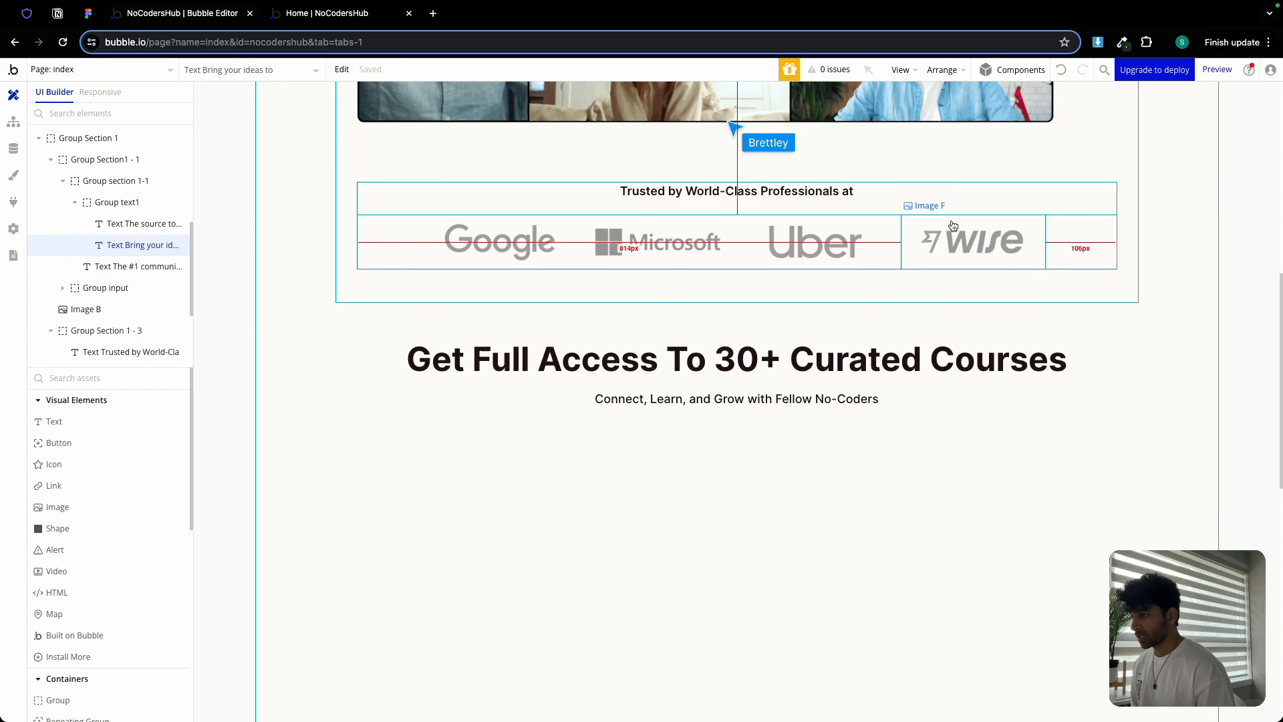
{"action": "double_click", "coordinate": [738, 391]}
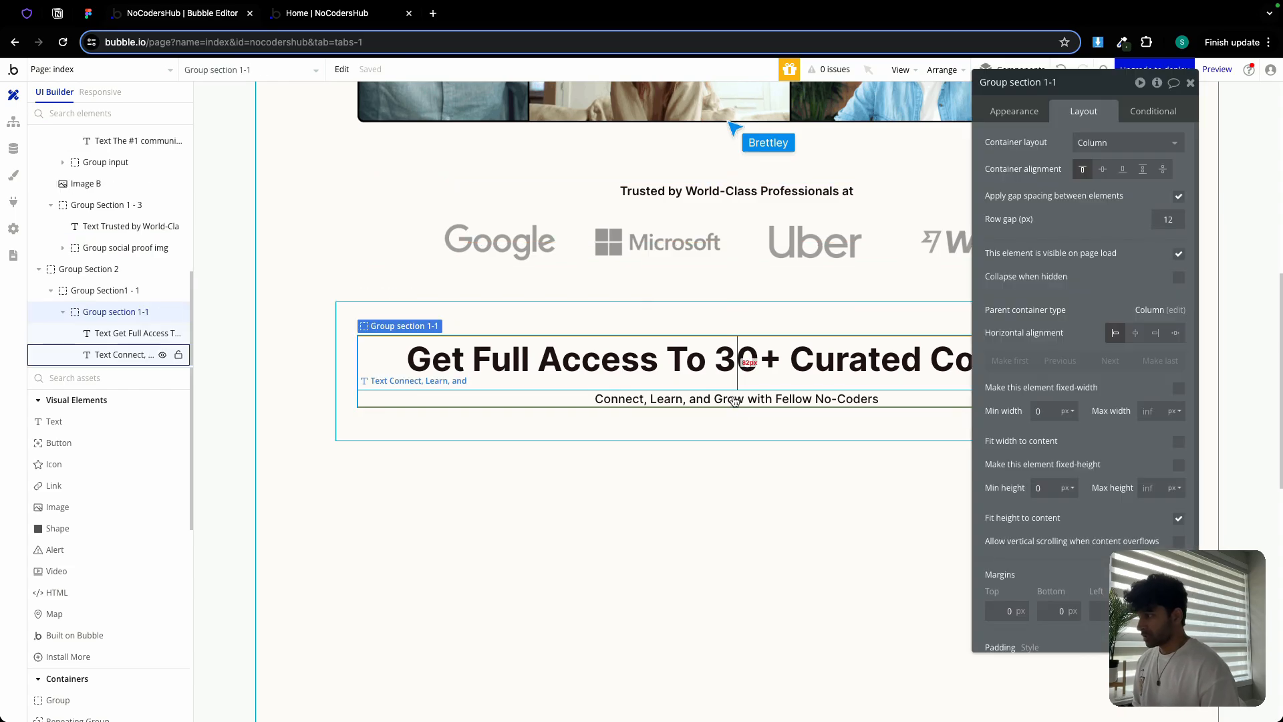
{"action": "left_click", "coordinate": [1049, 83]}
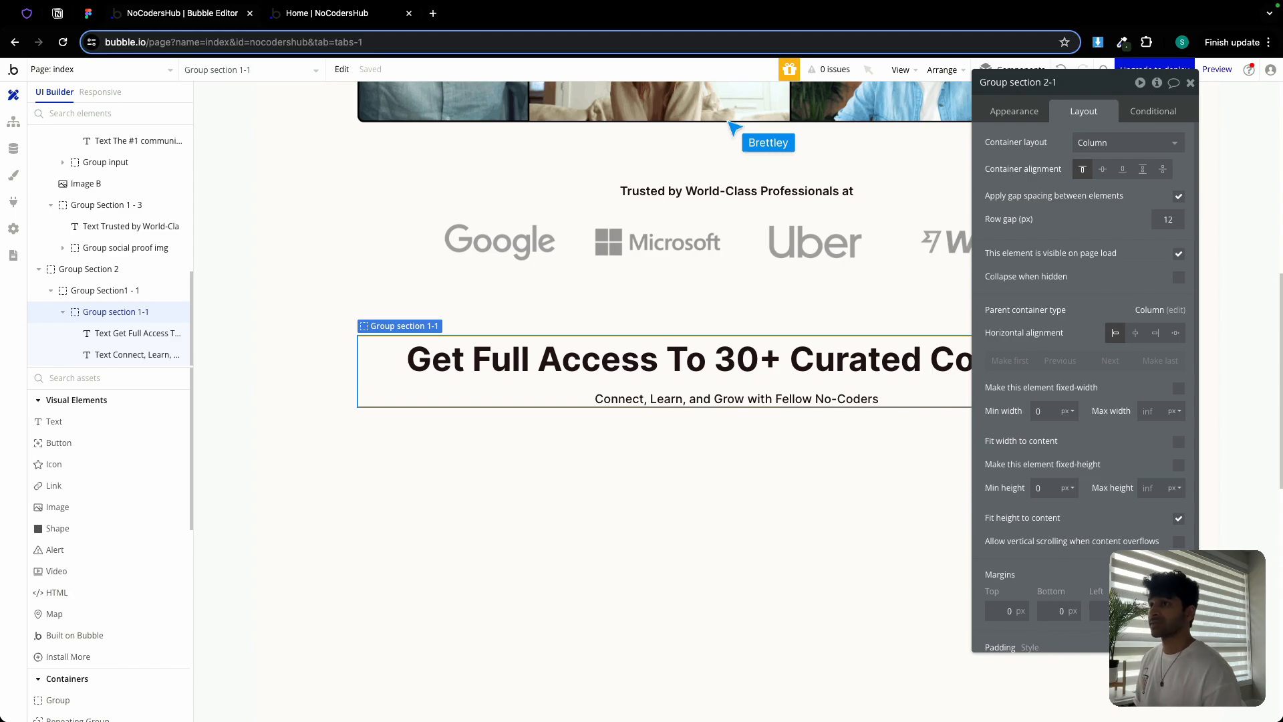
{"action": "scroll", "coordinate": [1019, 145], "scroll_direction": "down", "scroll_amount": 1}
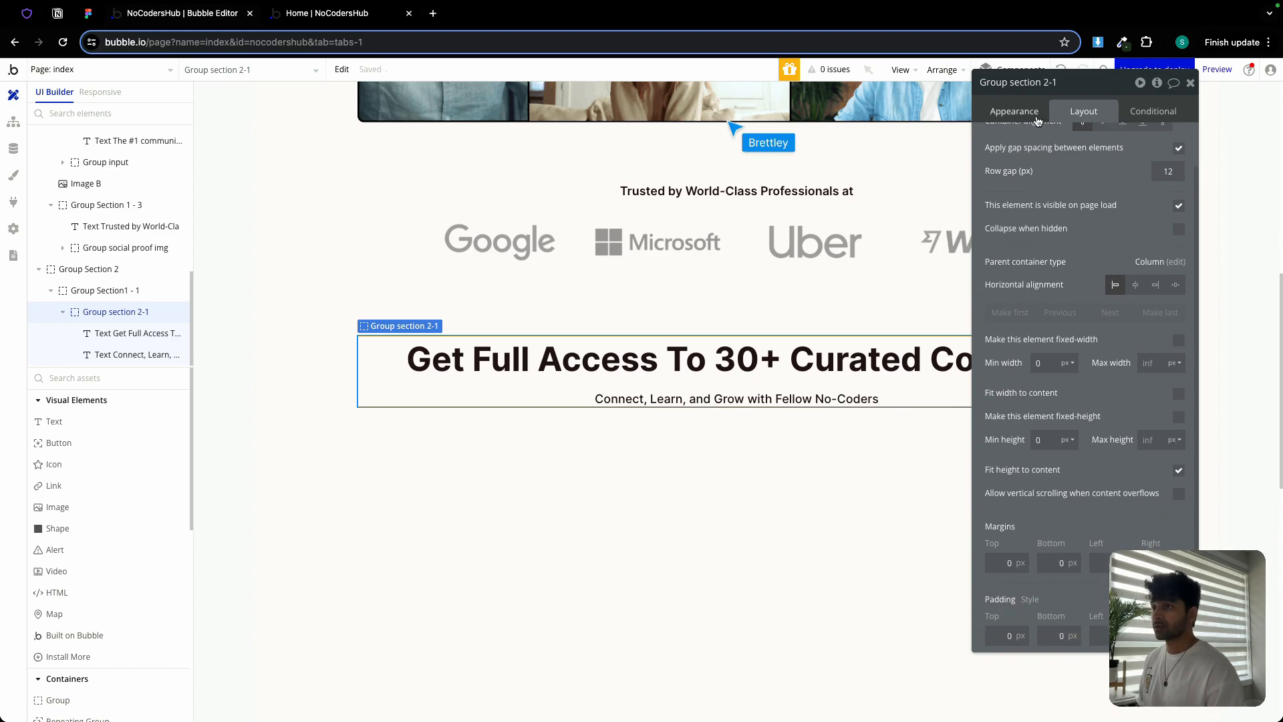
Uncheck Fit height to content on Group Section 2
{"action": "left_click", "coordinate": [701, 426]}
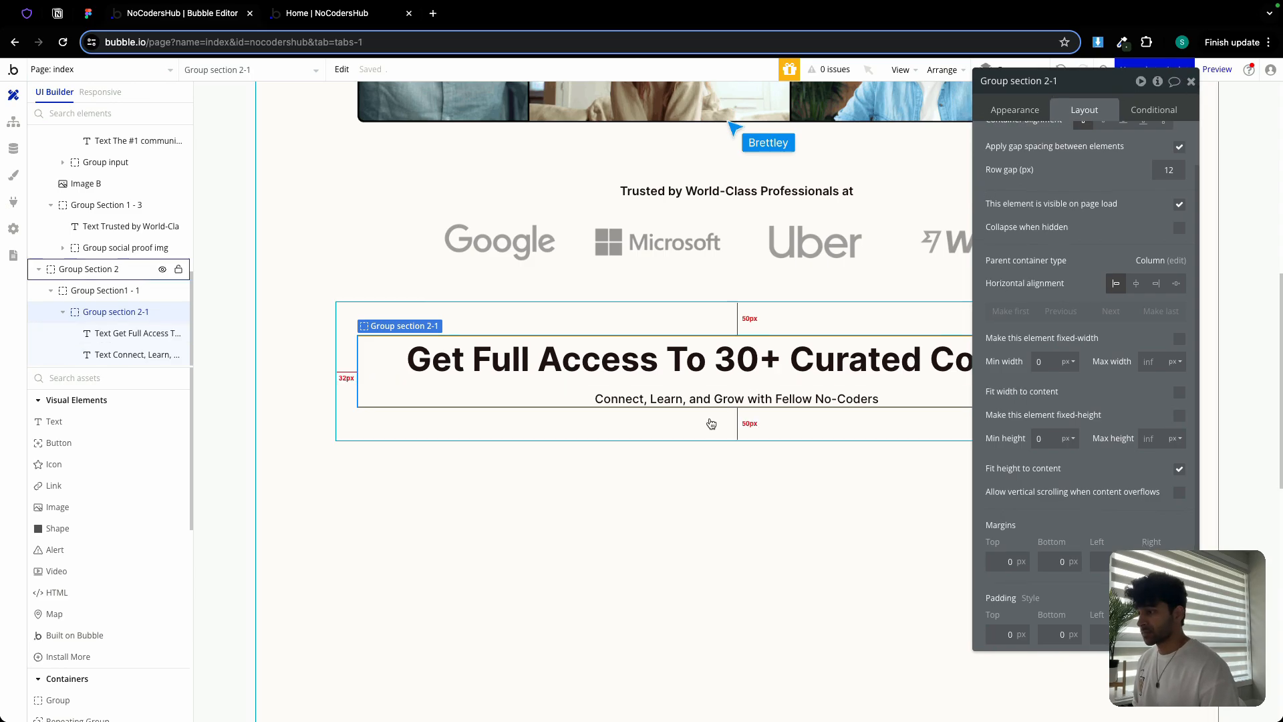
{"action": "left_click", "coordinate": [1179, 469]}
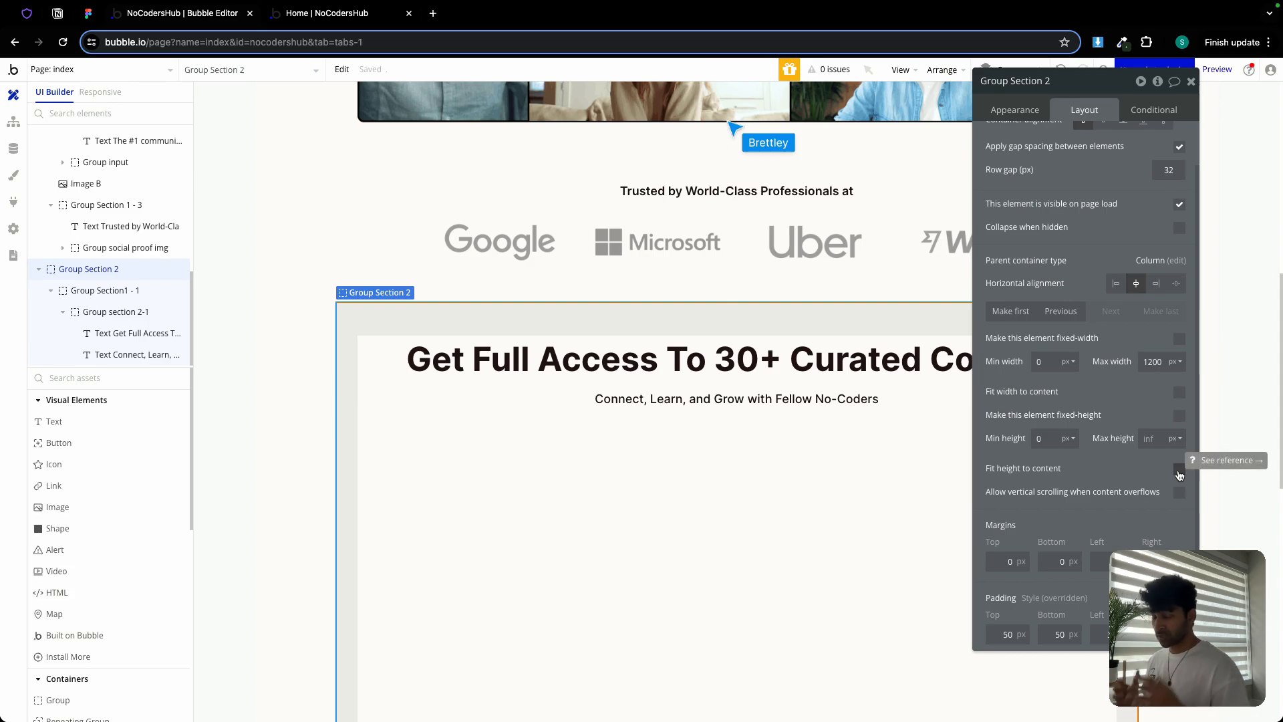
{"action": "left_click", "coordinate": [1191, 81]}
{"action": "scroll", "coordinate": [623, 433], "scroll_direction": "down", "scroll_amount": 5}
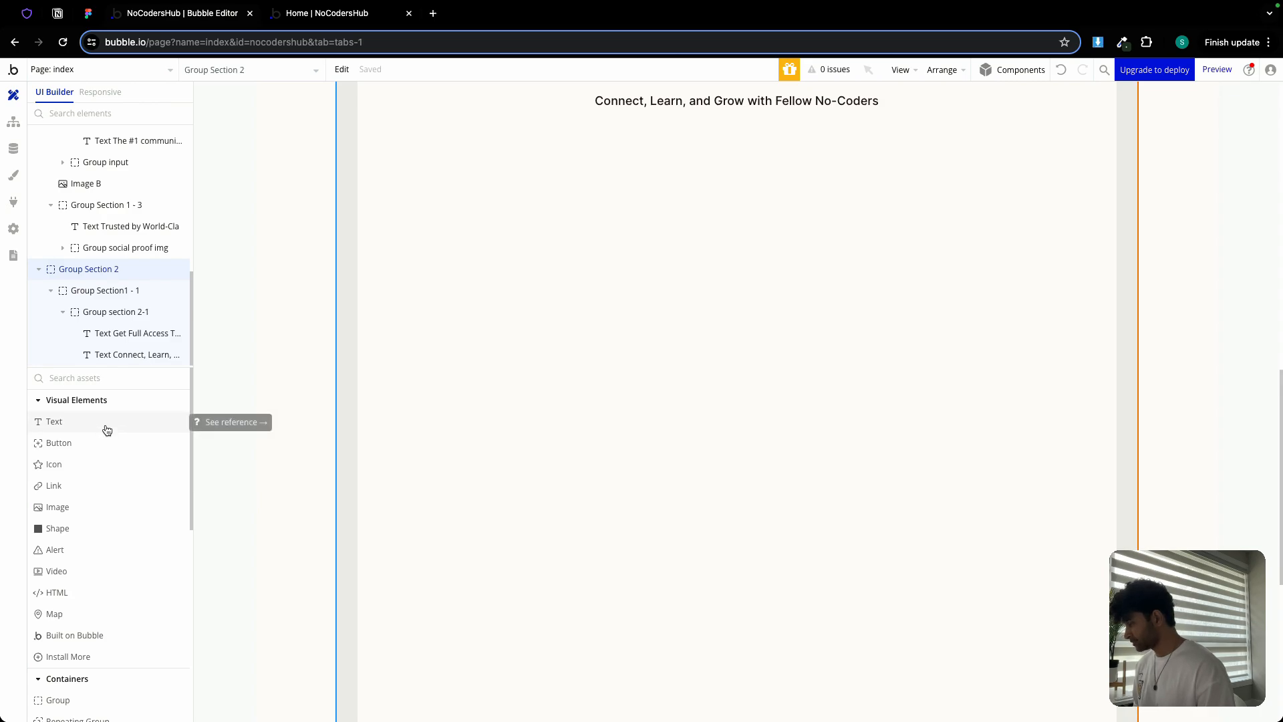
{"action": "left_click", "coordinate": [87, 14]}
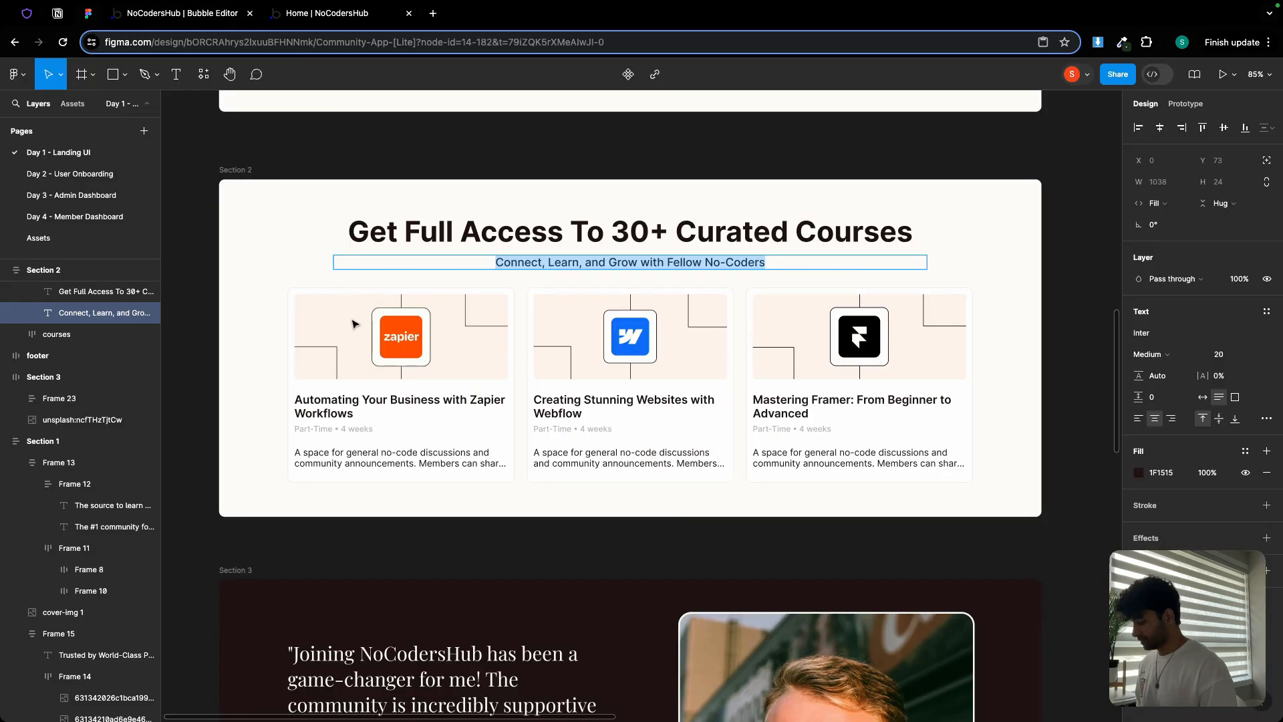
{"action": "scroll", "coordinate": [341, 325], "scroll_direction": "up", "scroll_amount": 5}
{"action": "scroll", "coordinate": [354, 327], "scroll_direction": "down", "scroll_amount": 3}
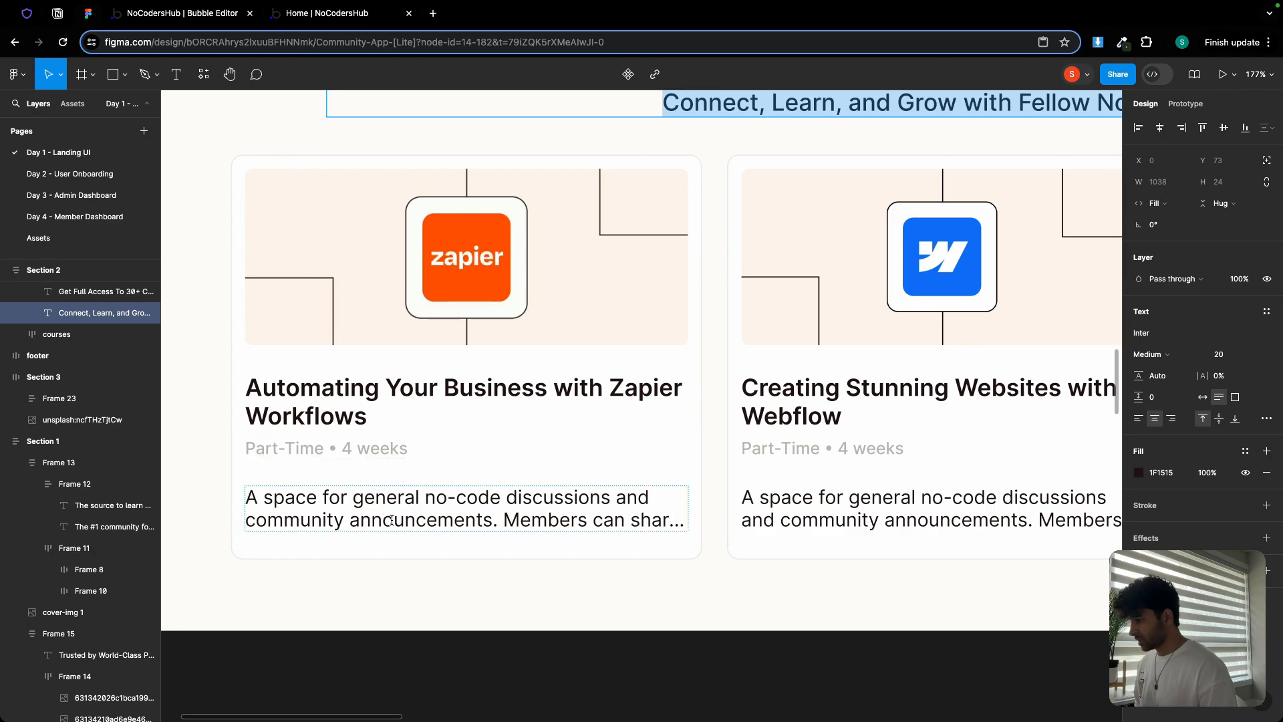
{"action": "scroll", "coordinate": [390, 521], "scroll_direction": "down", "scroll_amount": 5}
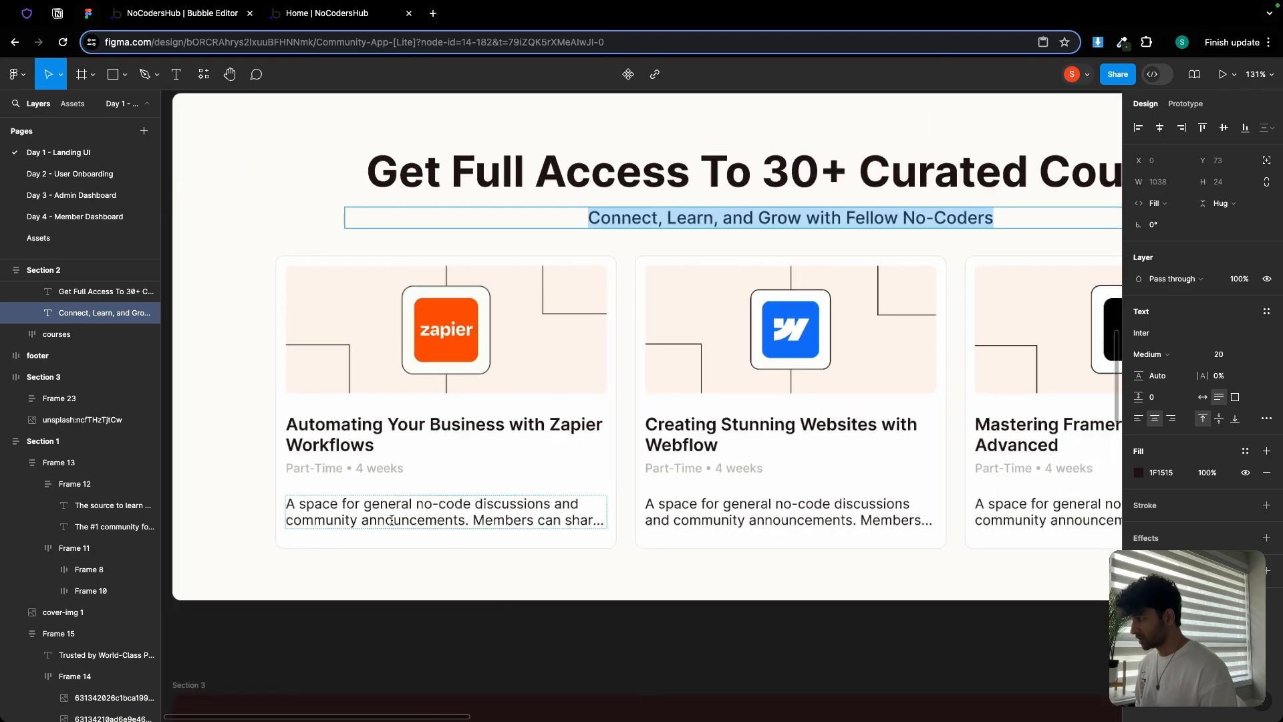
{"action": "left_click", "coordinate": [195, 17]}
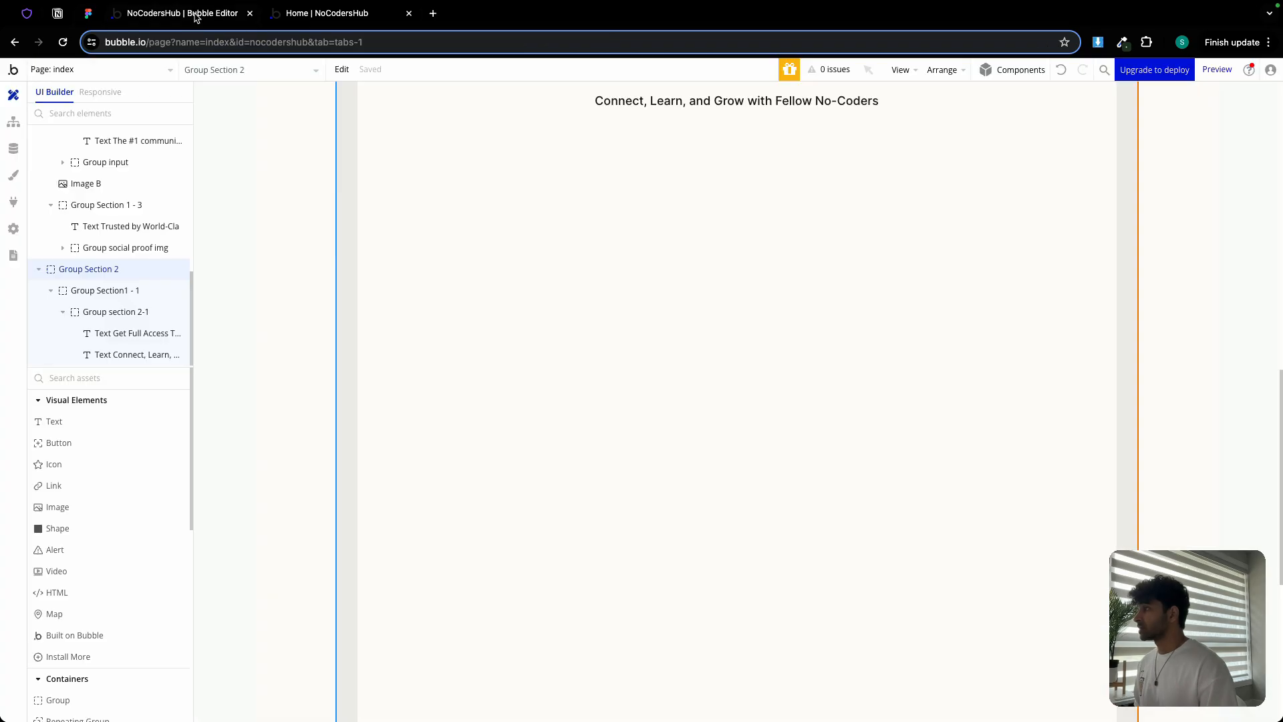
Add an image inside Section 2 and upload Zapier course.jpg as its picture
{"action": "left_click", "coordinate": [93, 508]}
{"action": "left_click", "coordinate": [459, 187]}
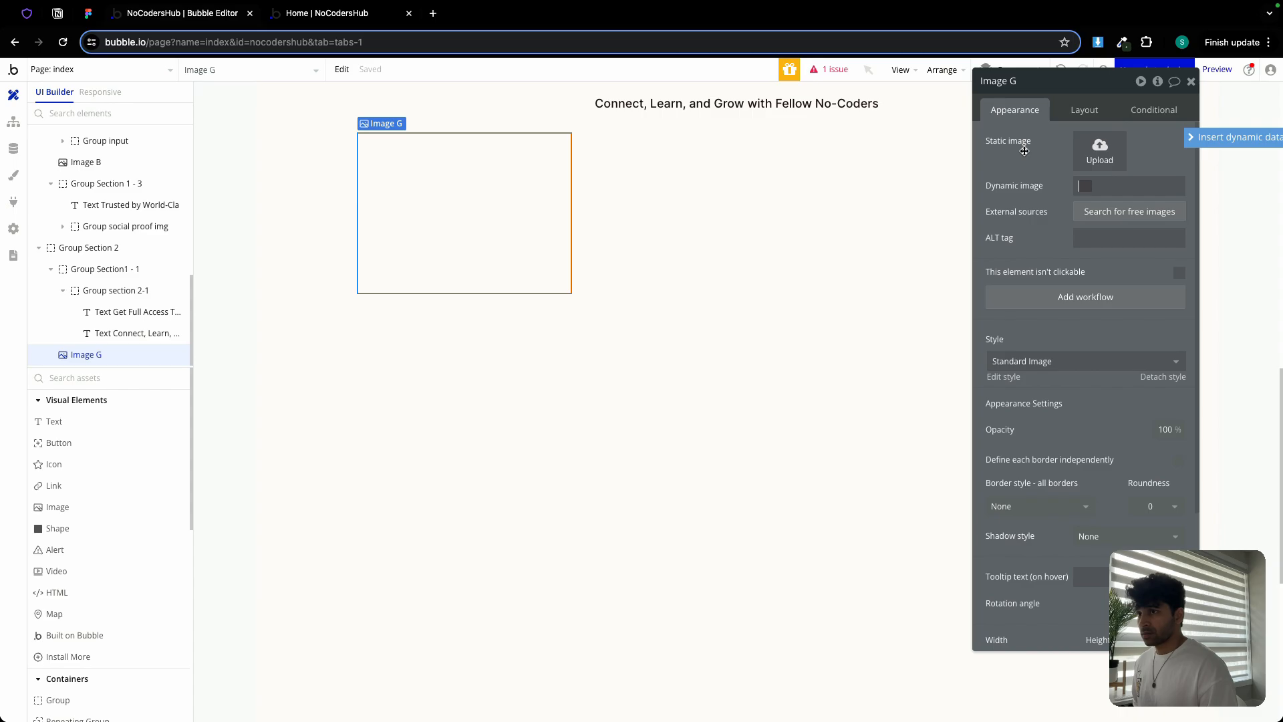
{"action": "left_click", "coordinate": [1100, 151]}
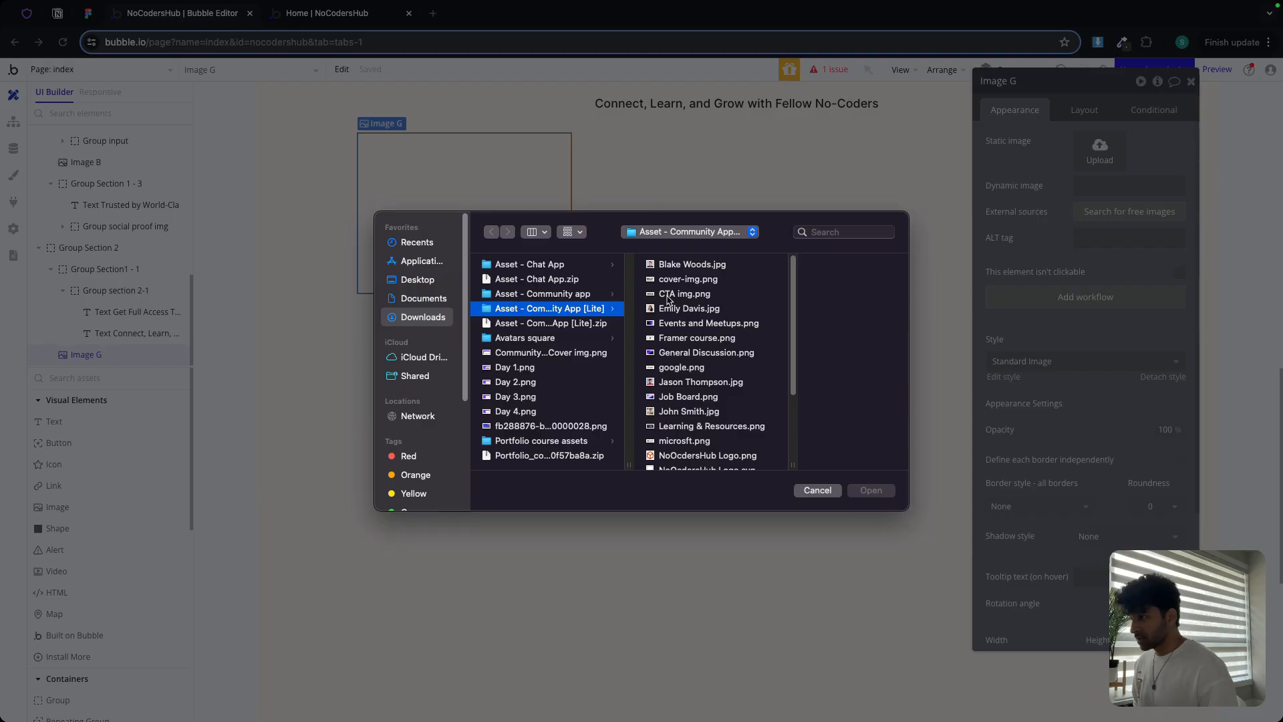
{"action": "scroll", "coordinate": [700, 344], "scroll_direction": "down", "scroll_amount": 5}
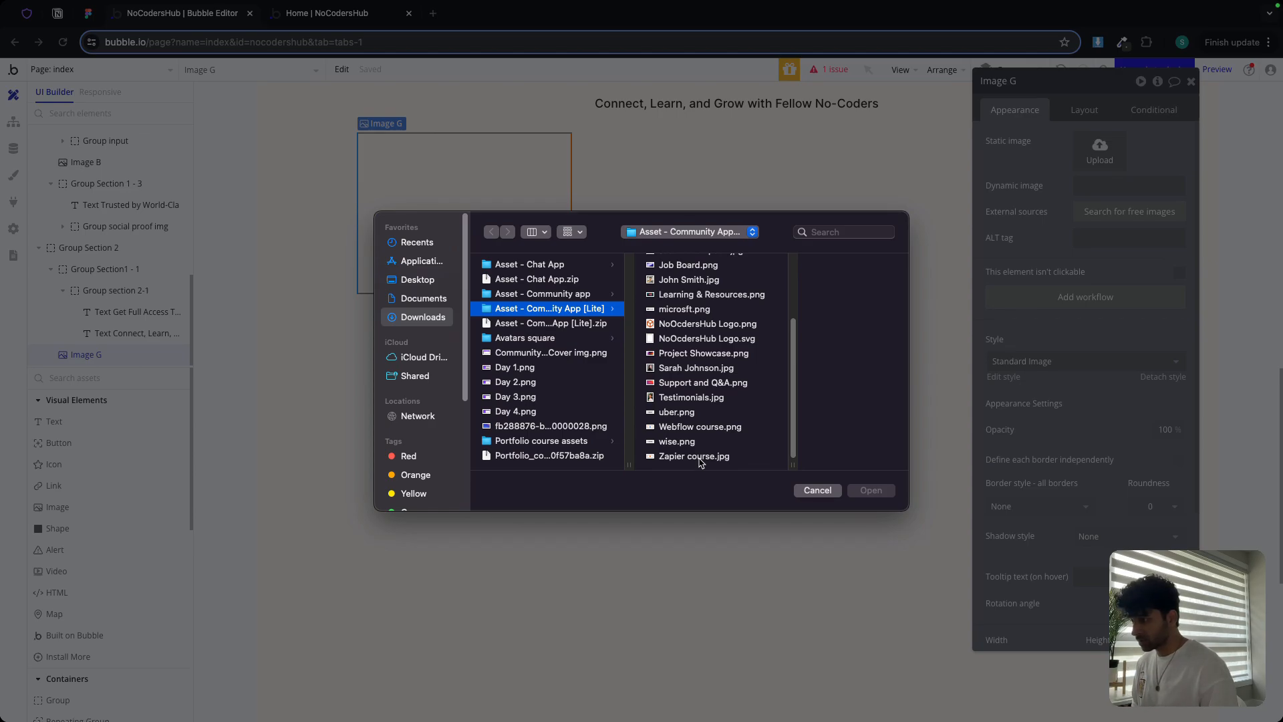
{"action": "scroll", "coordinate": [700, 461], "scroll_direction": "right", "scroll_amount": 2}
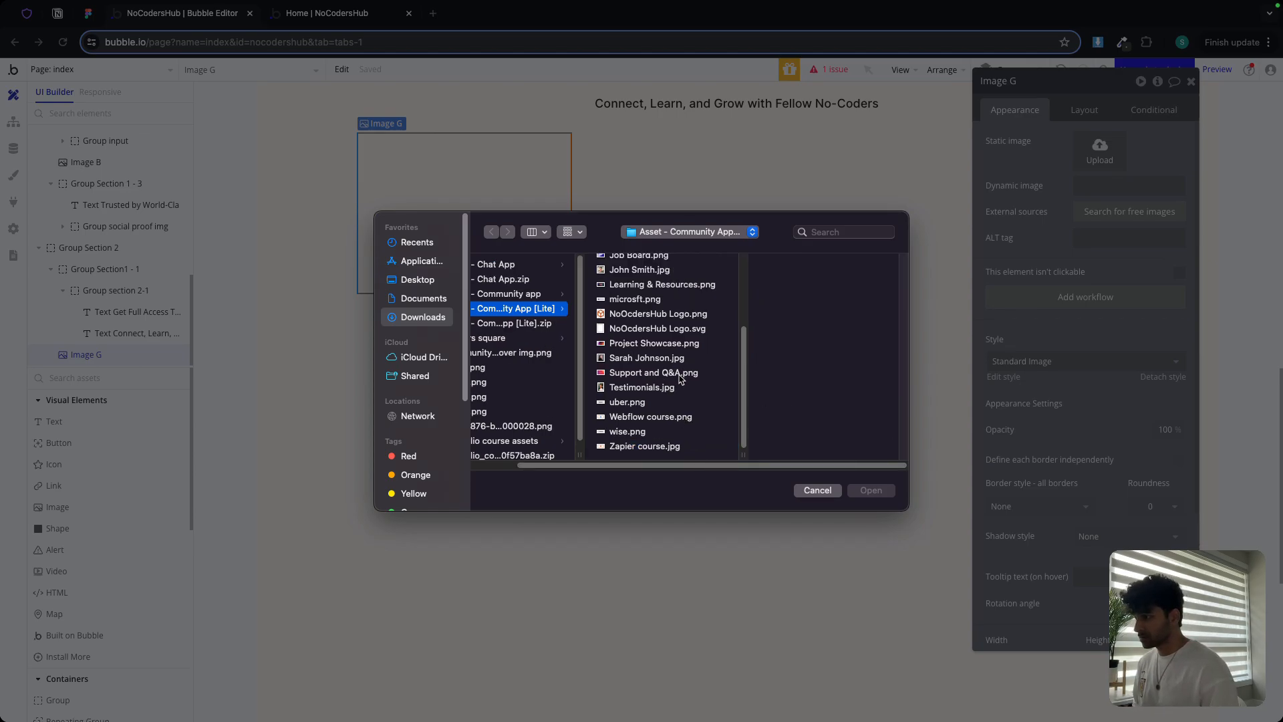
{"action": "double_click", "coordinate": [645, 448]}
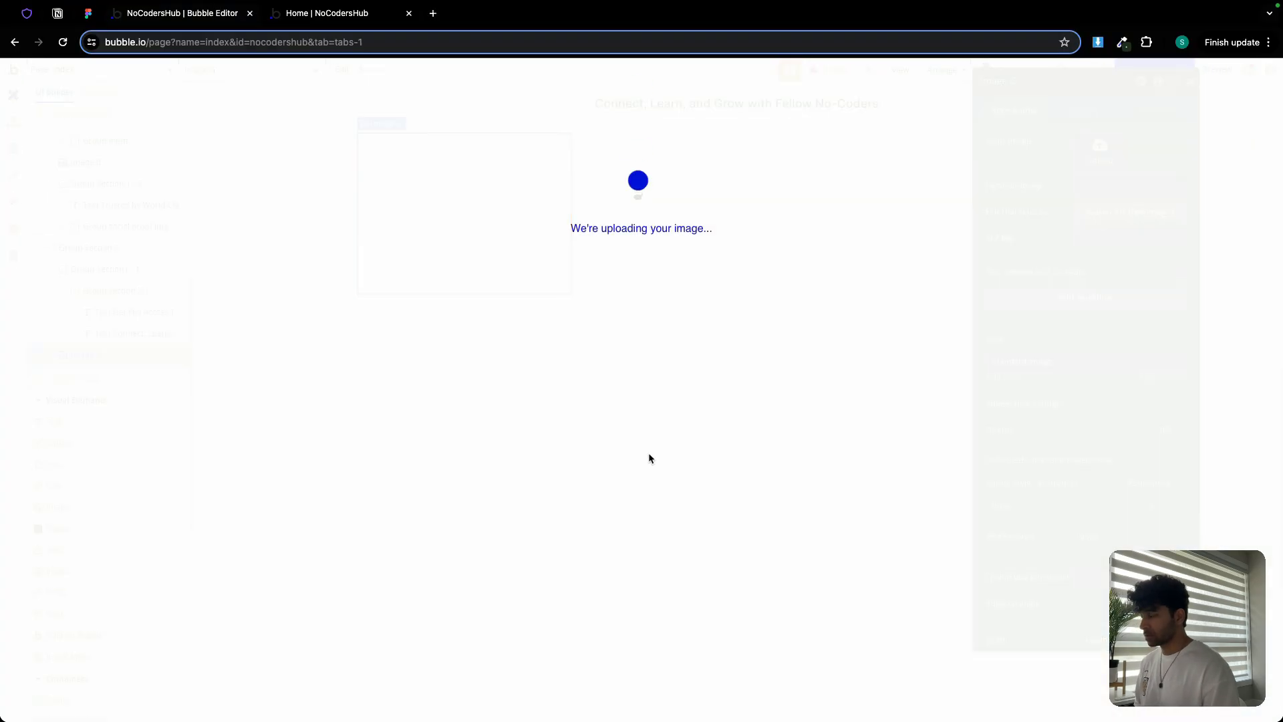
Keep the image's aspect ratio fixed and set its corner roundness to 6
{"action": "left_click", "coordinate": [1076, 110]}
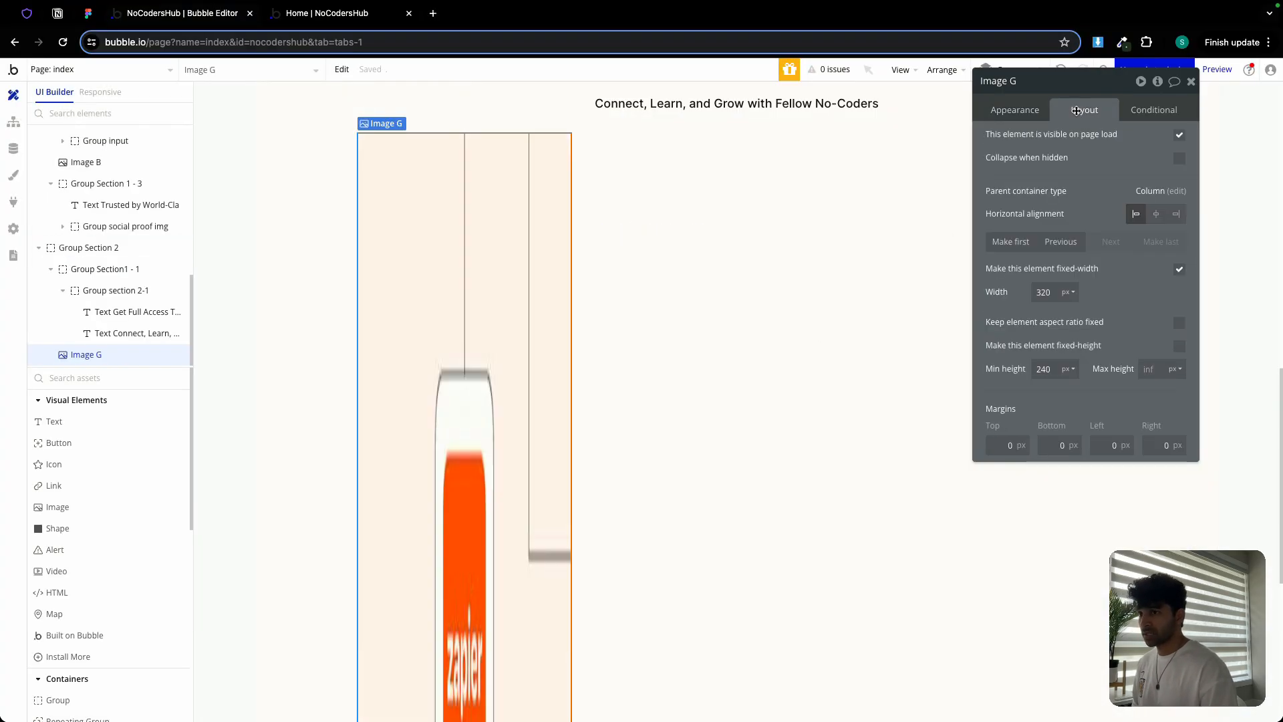
{"action": "left_click", "coordinate": [1178, 323]}
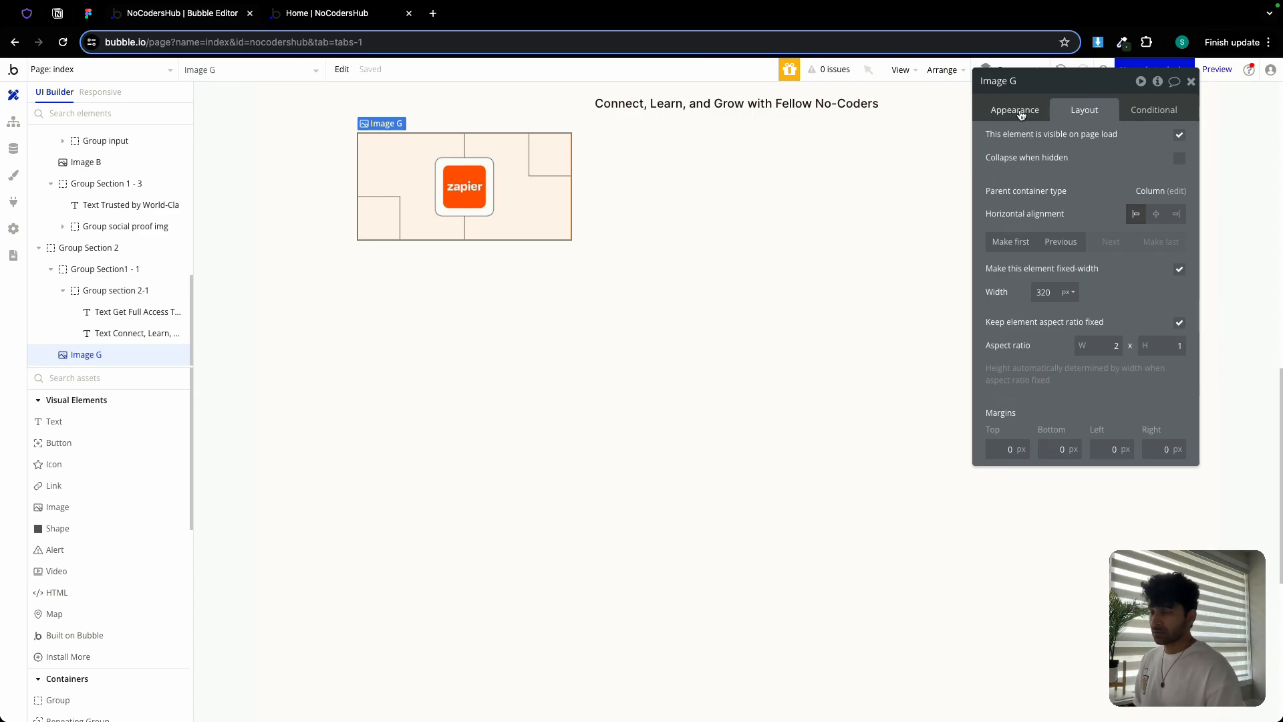
{"action": "left_click", "coordinate": [1020, 115]}
{"action": "scroll", "coordinate": [1081, 351], "scroll_direction": "down", "scroll_amount": 2}
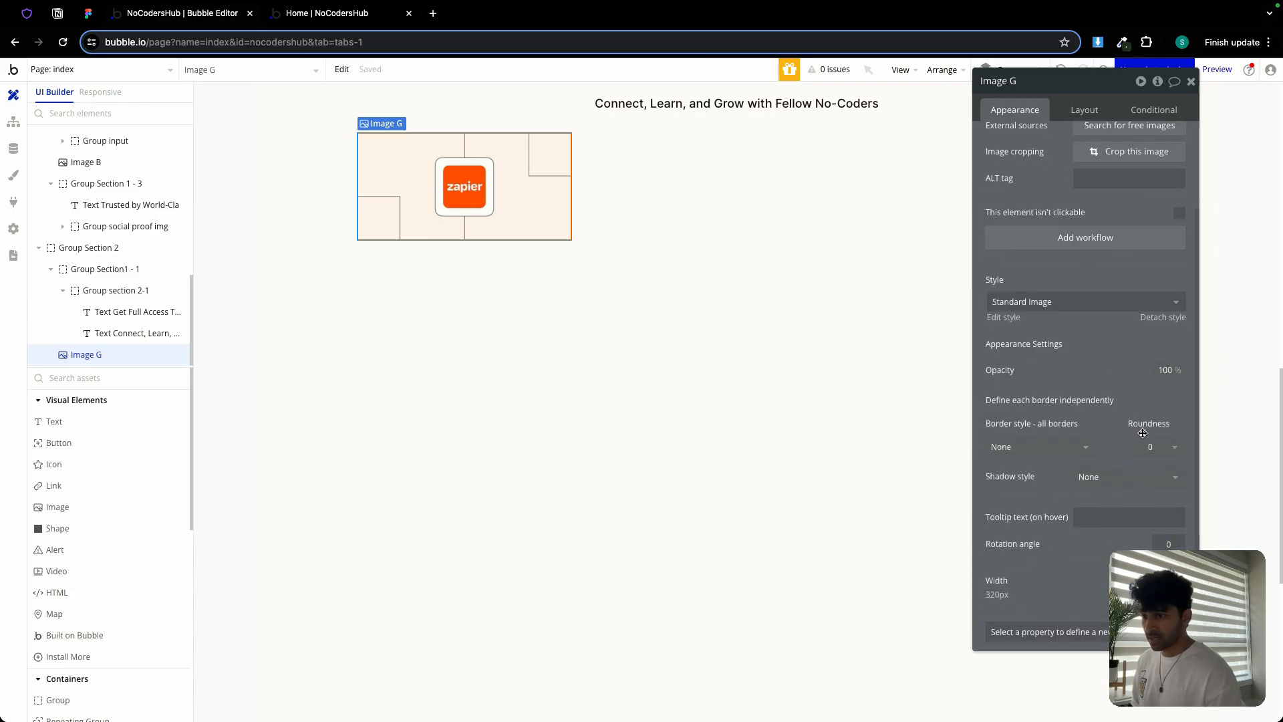
{"action": "double_click", "coordinate": [1151, 447]}
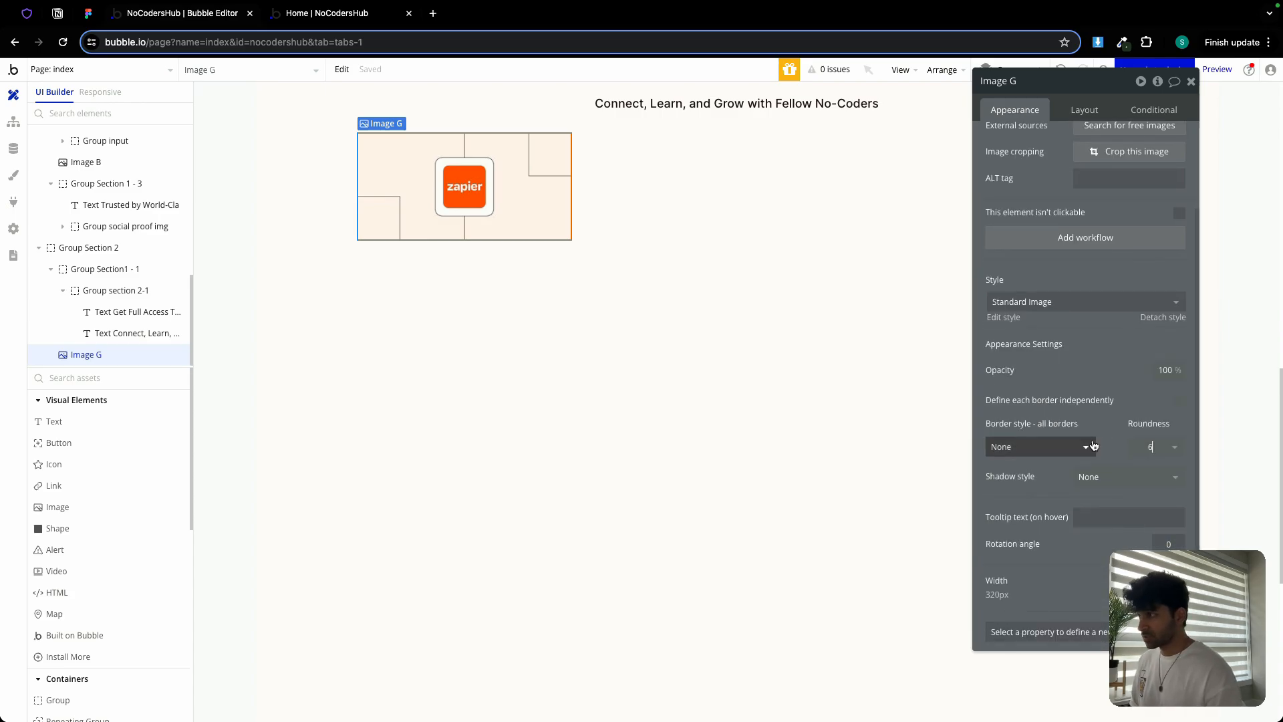
{"action": "type", "text": "4"}
{"action": "left_click", "coordinate": [782, 335]}
Draw a new text element directly below the Zapier image
{"action": "left_click", "coordinate": [488, 177]}
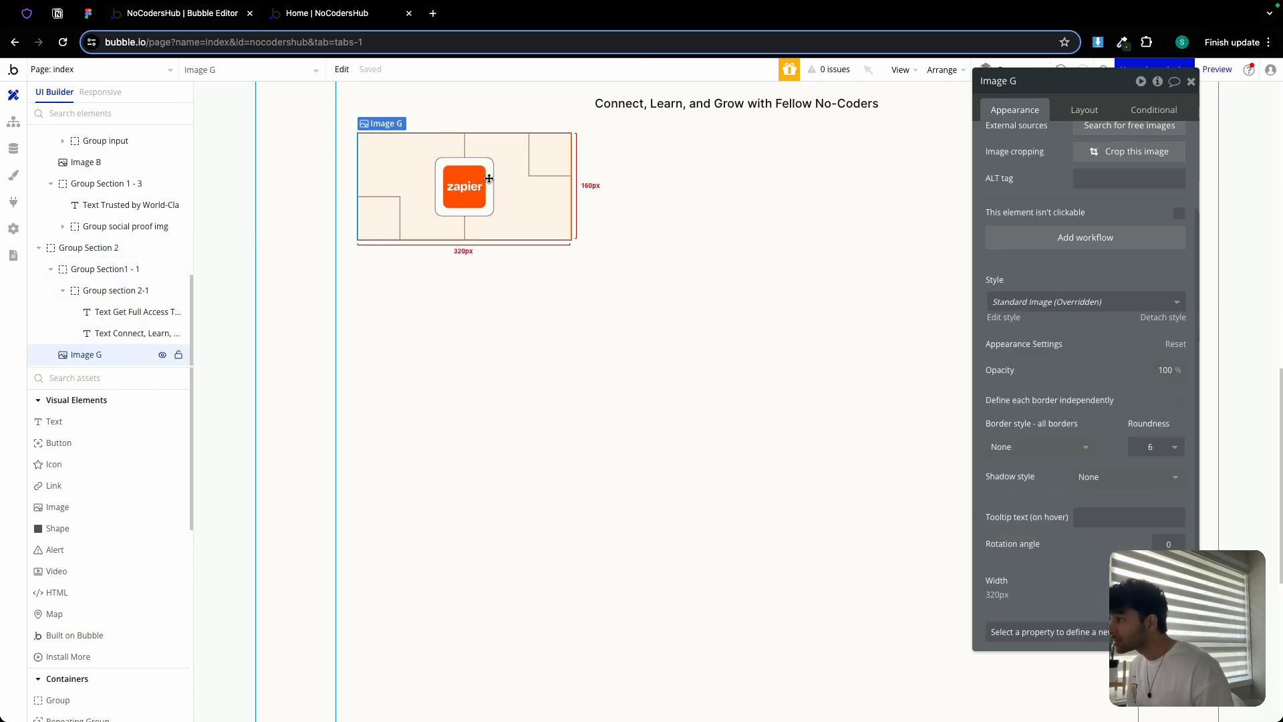
{"action": "left_click", "coordinate": [54, 421]}
{"action": "left_click", "coordinate": [359, 262]}
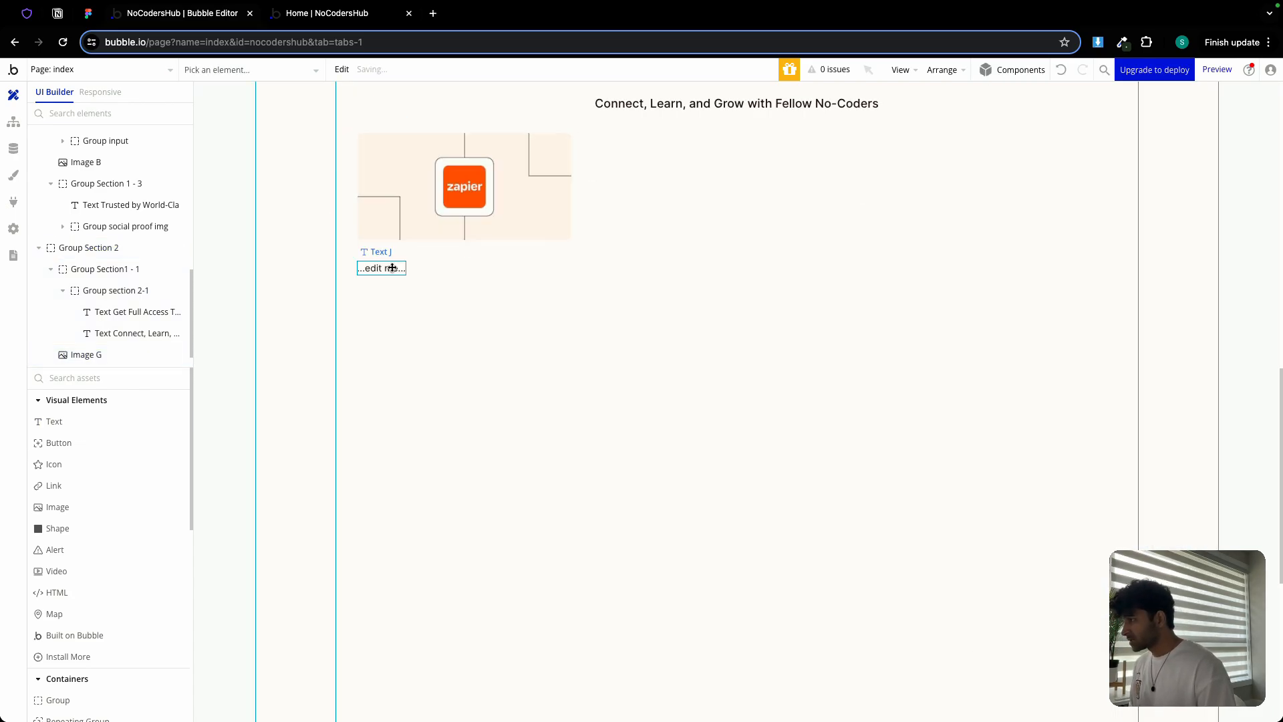
Paste the Figma title 'Automating Your Business with Zapier Workflows' into the new text
{"action": "left_click", "coordinate": [89, 13]}
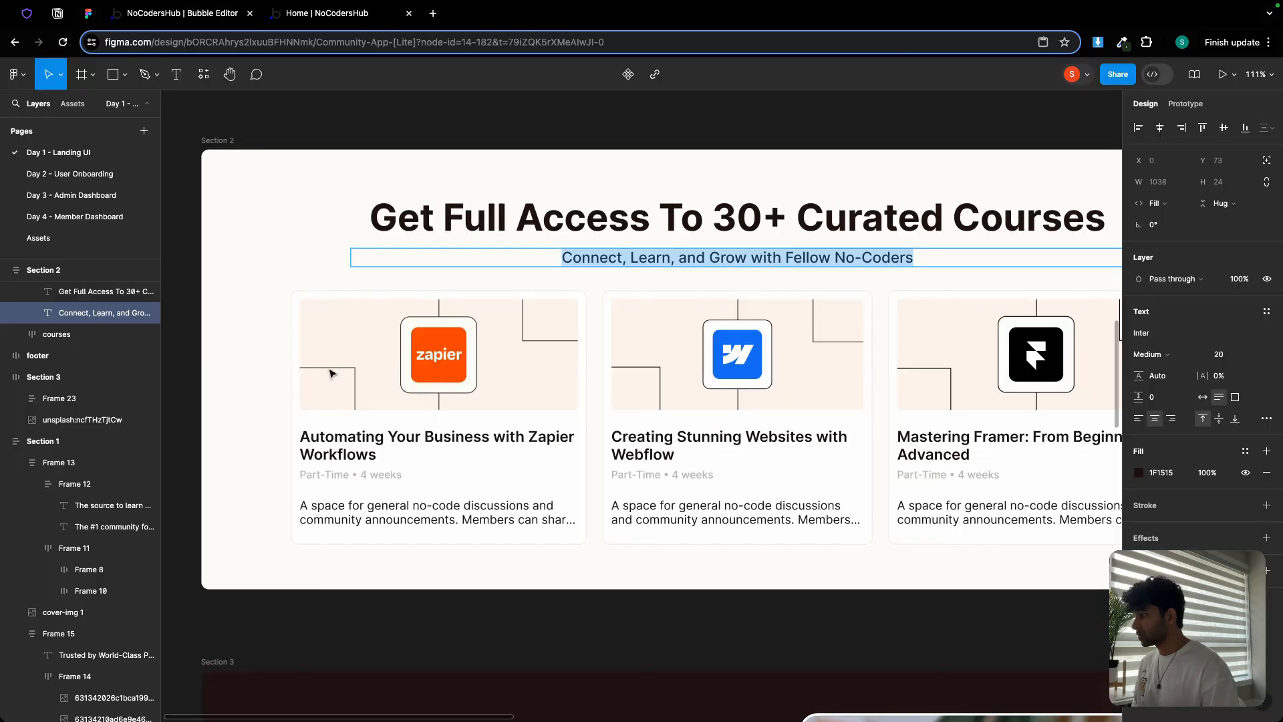
{"action": "double_click", "coordinate": [338, 434]}
{"action": "key", "text": "ctrl+c"}
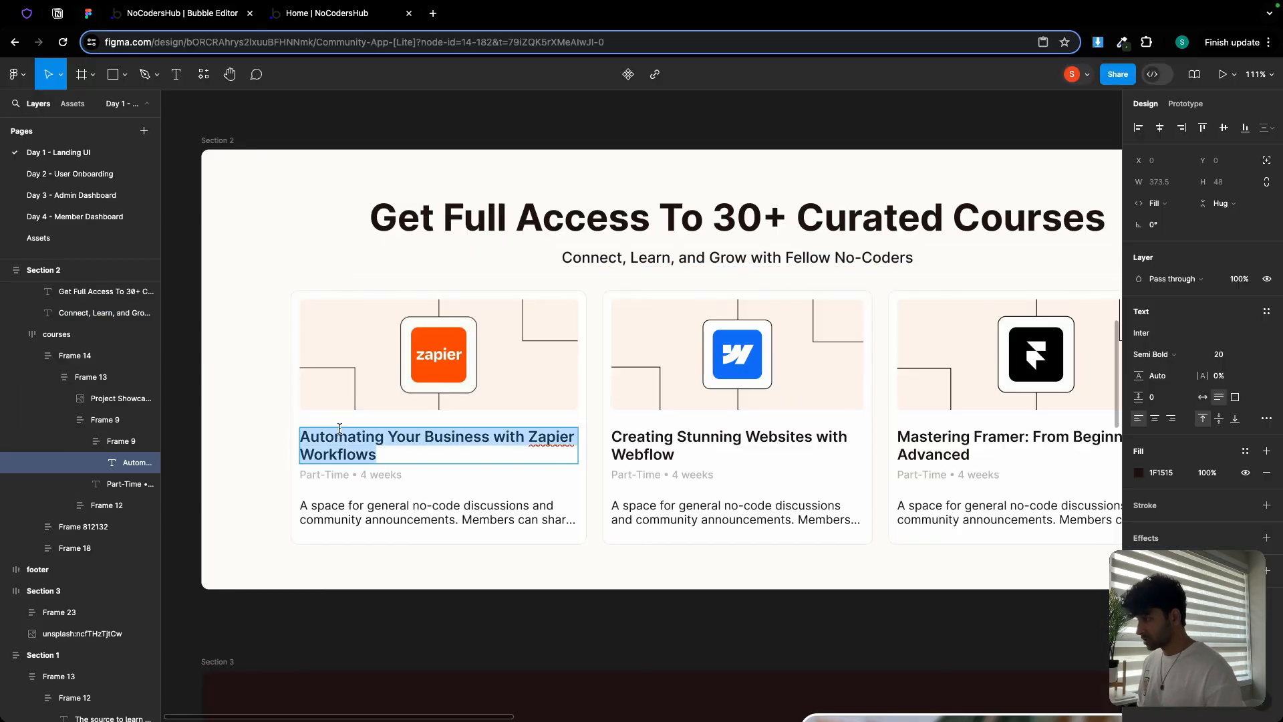
{"action": "left_click", "coordinate": [217, 14]}
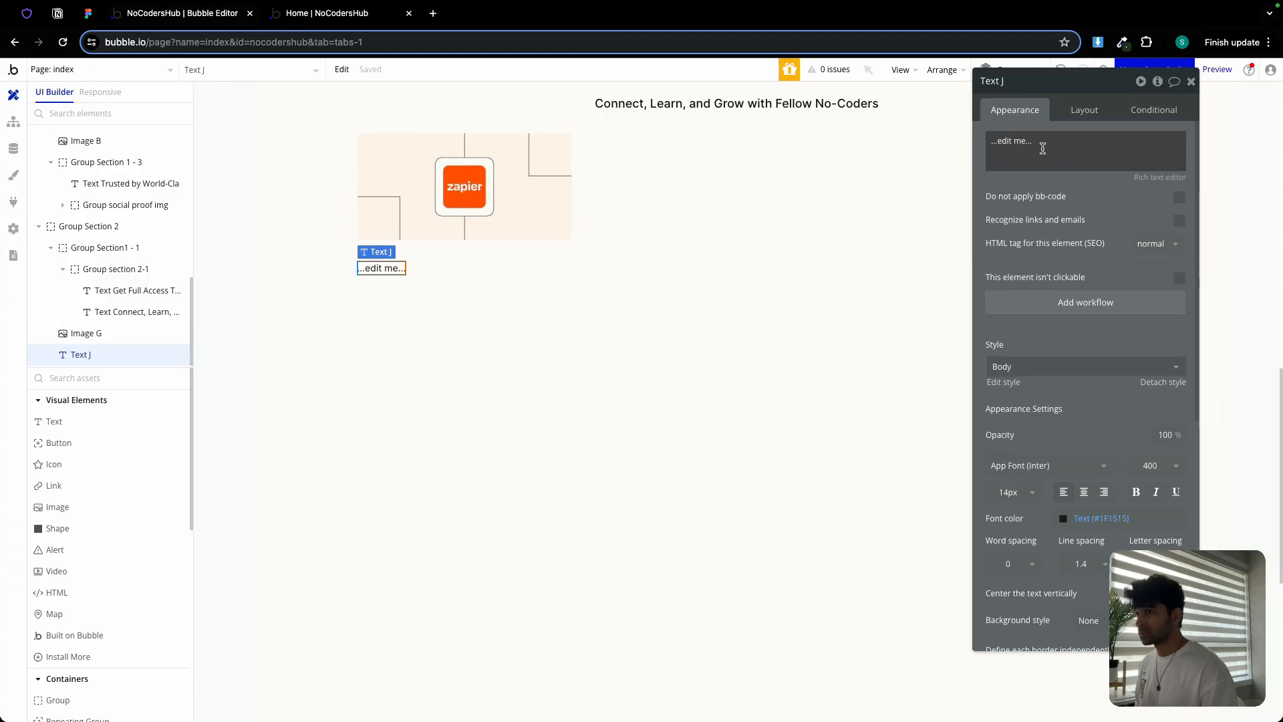
{"action": "key", "text": "ctrl+v"}
{"action": "left_click", "coordinate": [88, 14]}
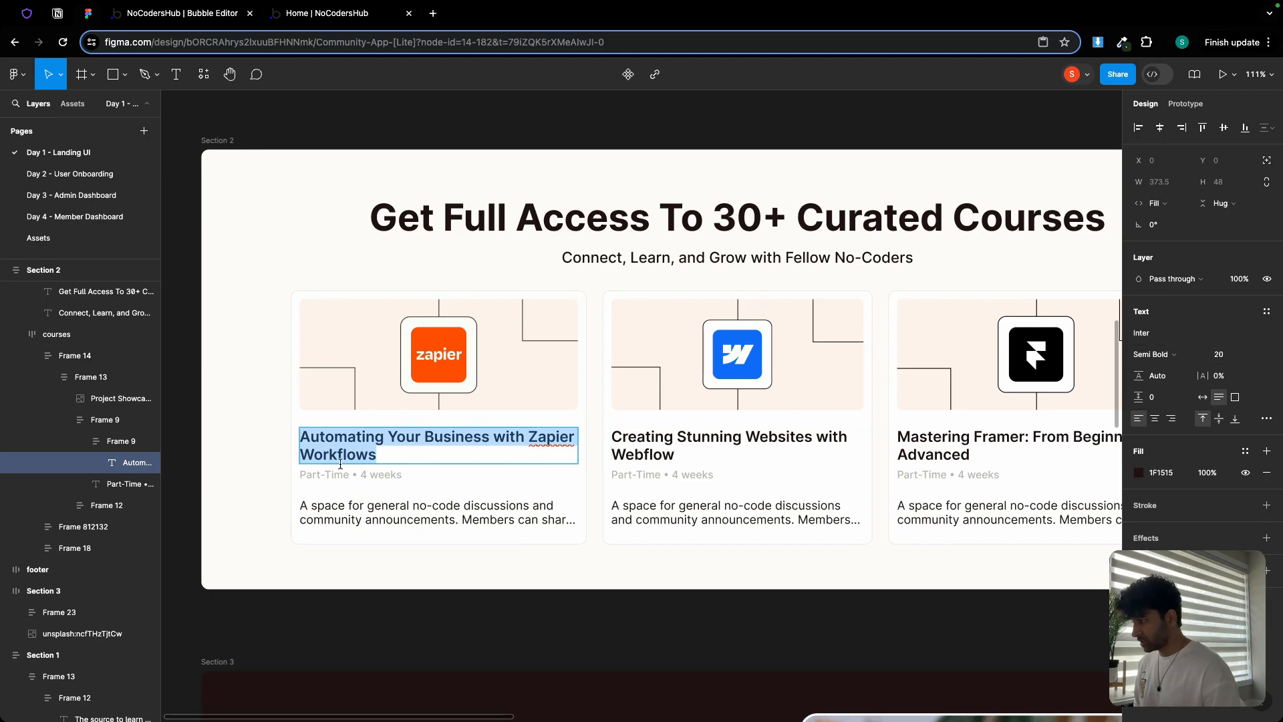
{"action": "left_click", "coordinate": [210, 18]}
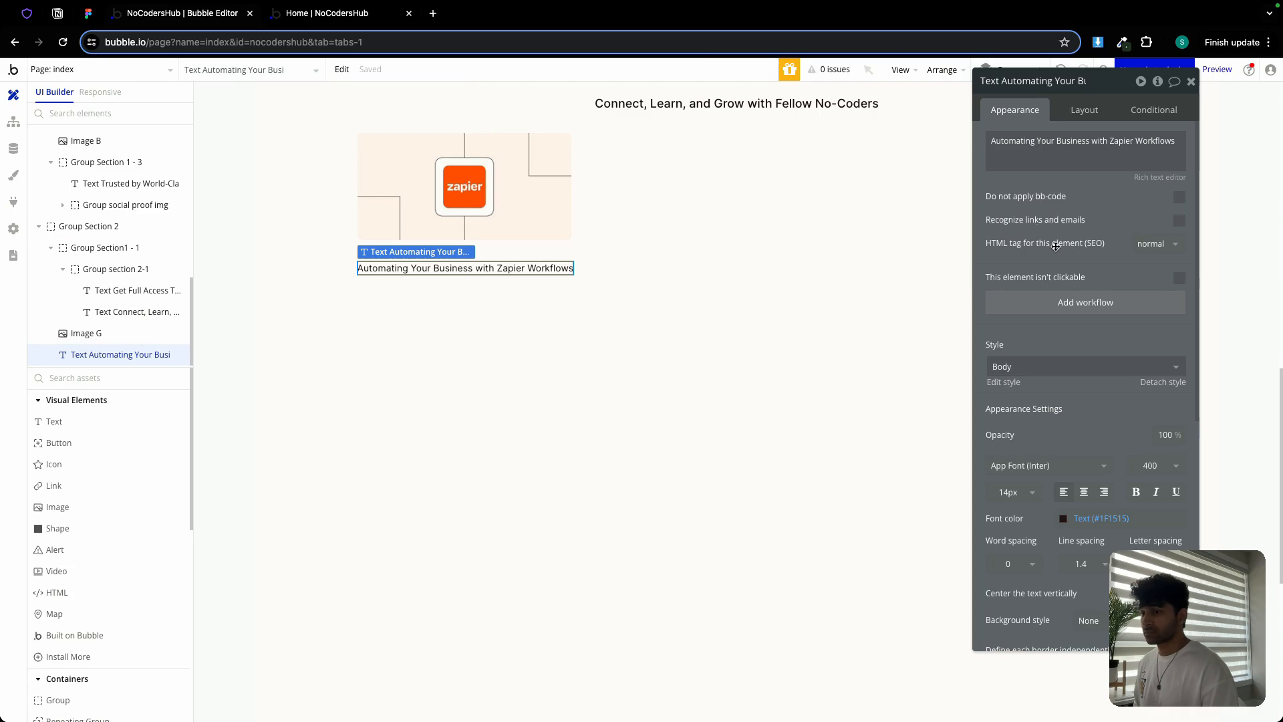
Set the course title to font size 20 and weight 600
{"action": "left_click", "coordinate": [1009, 493]}
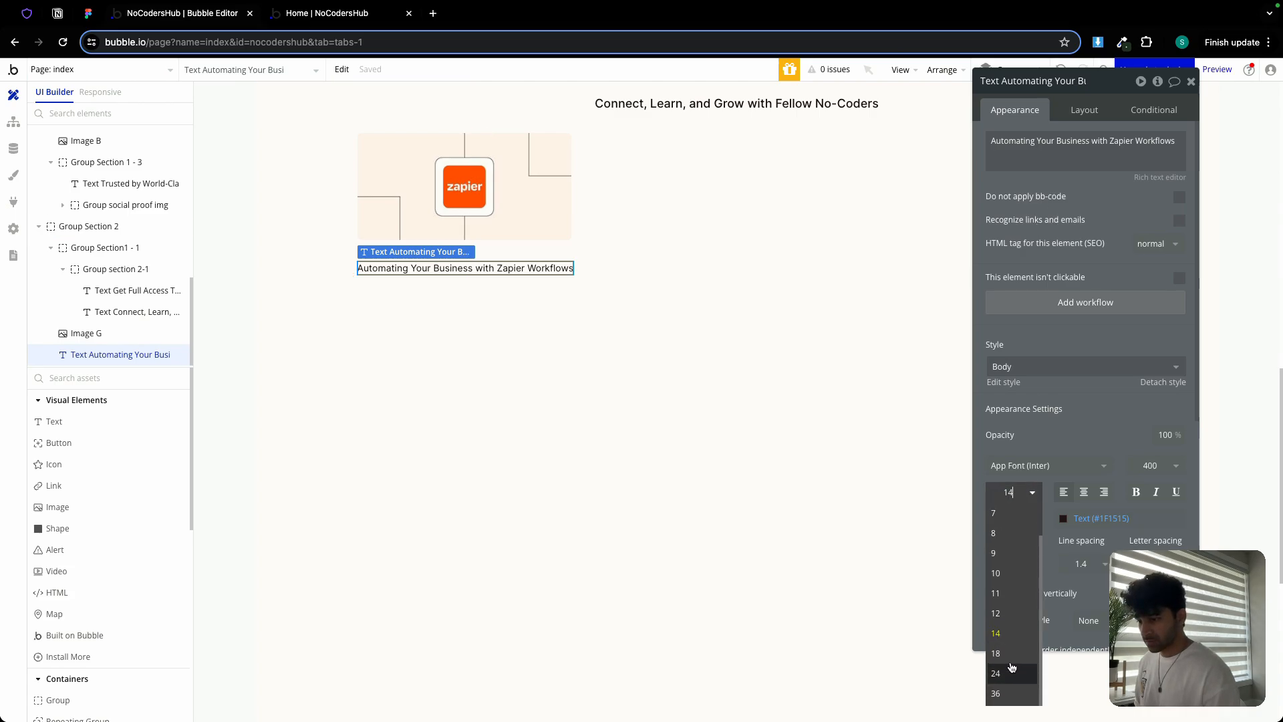
{"action": "left_click", "coordinate": [1007, 668]}
{"action": "left_click", "coordinate": [1149, 465]}
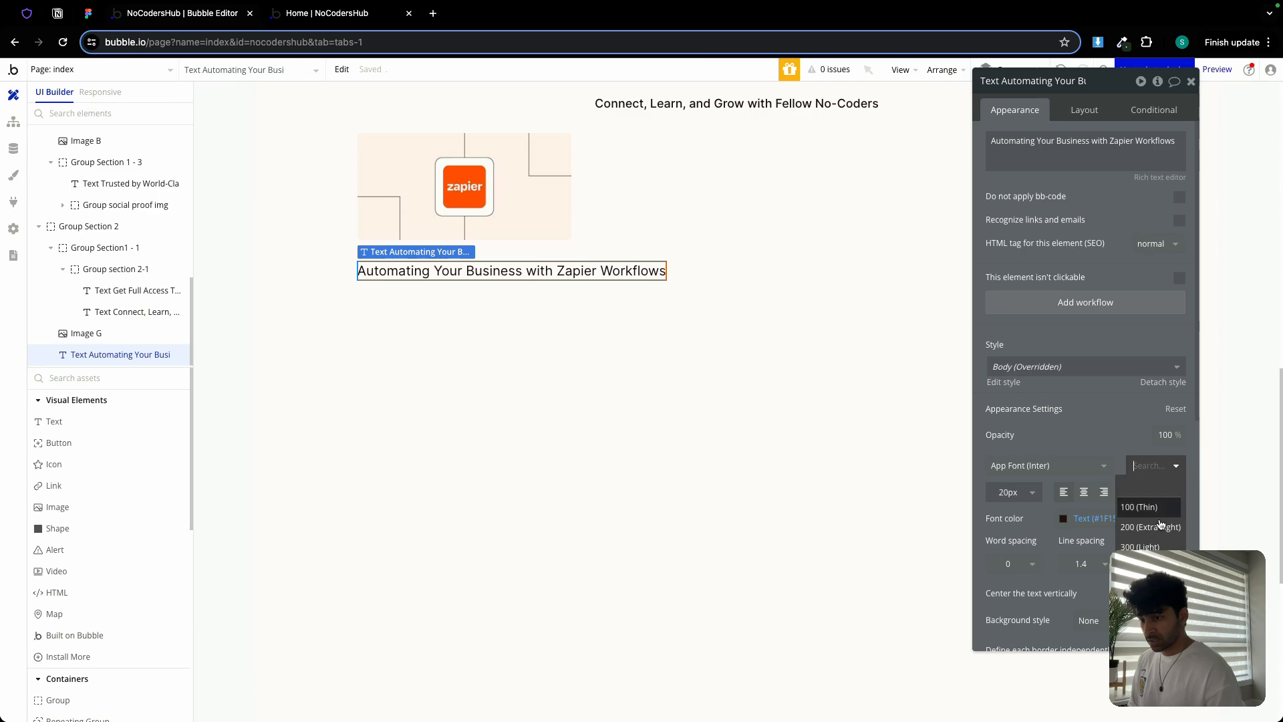
{"action": "left_click", "coordinate": [1144, 526]}
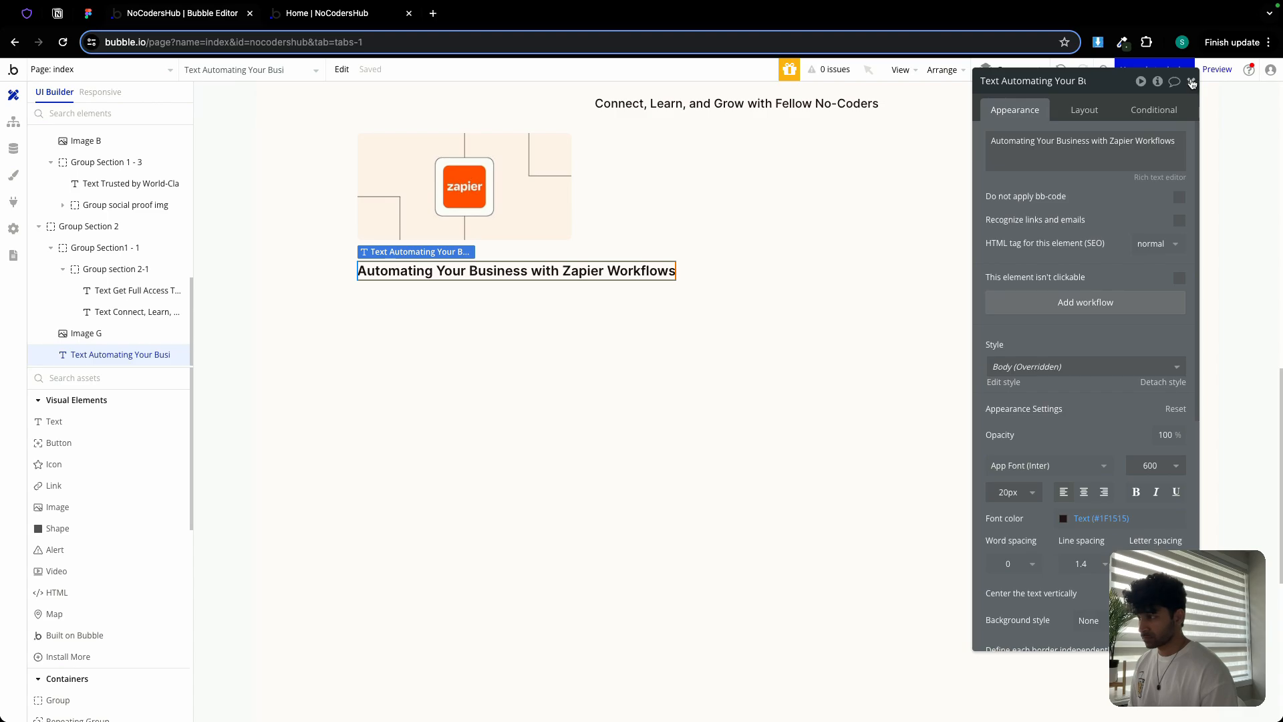
{"action": "left_click", "coordinate": [494, 155]}
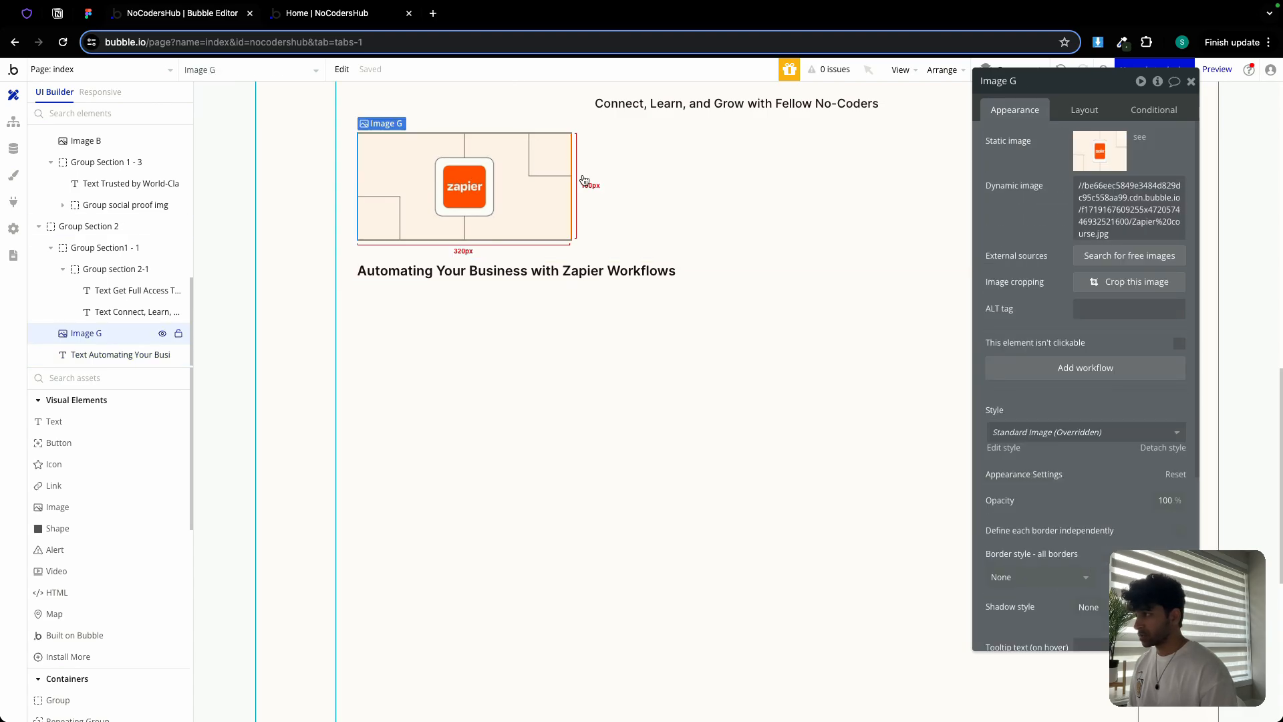
Make the Zapier image non-fixed-width with min width 0, and uncheck the title's Fit width to content
{"action": "left_click", "coordinate": [1072, 112]}
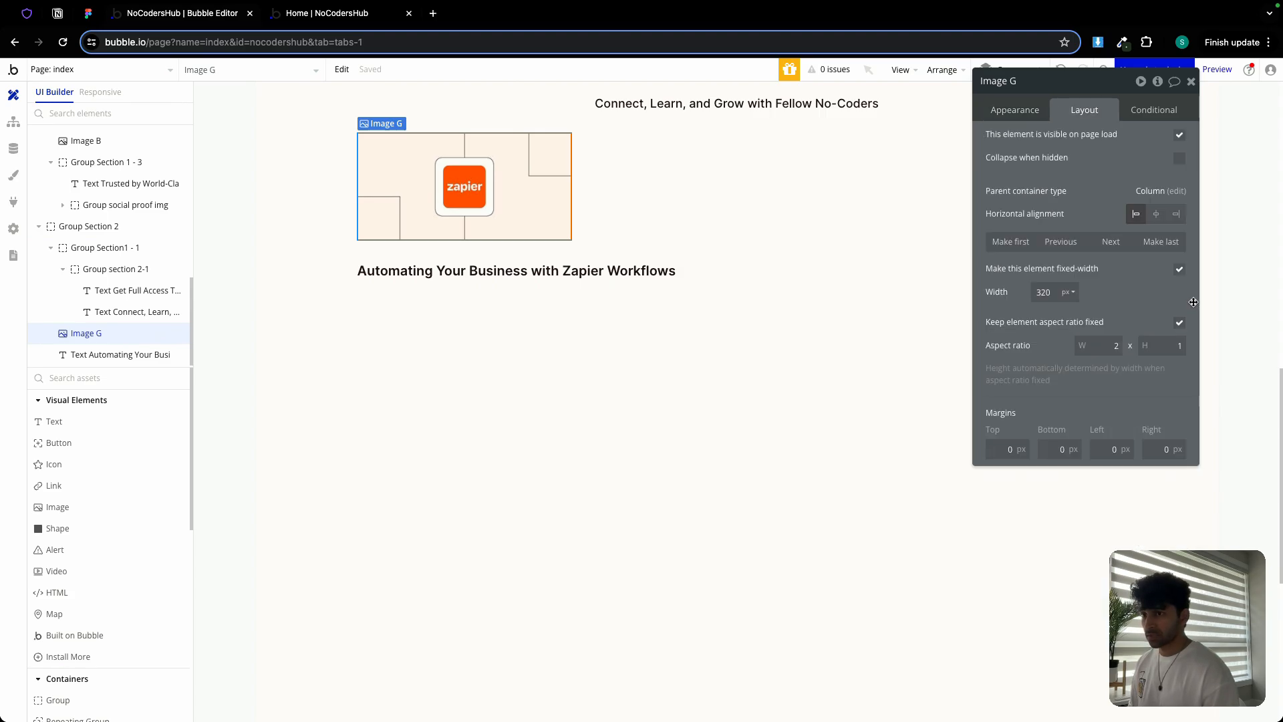
{"action": "left_click", "coordinate": [1179, 270]}
{"action": "left_click", "coordinate": [1054, 290]}
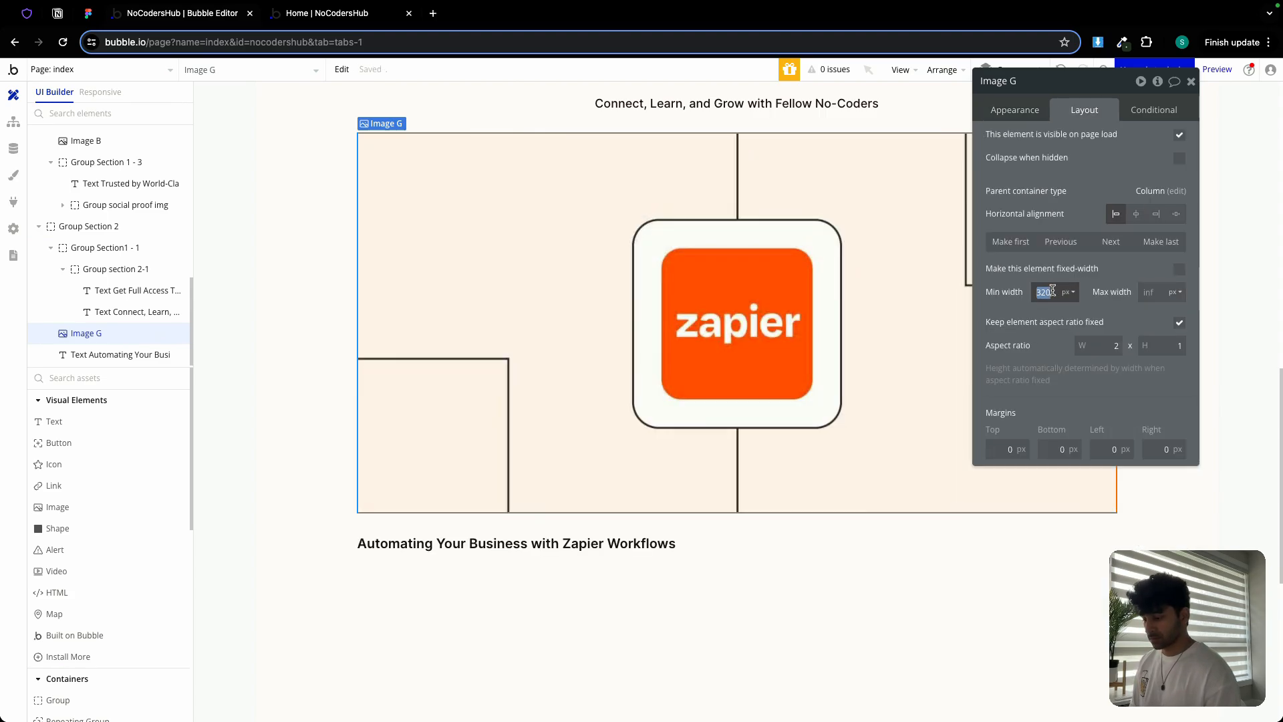
{"action": "type", "text": "0"}
{"action": "left_click", "coordinate": [607, 541]}
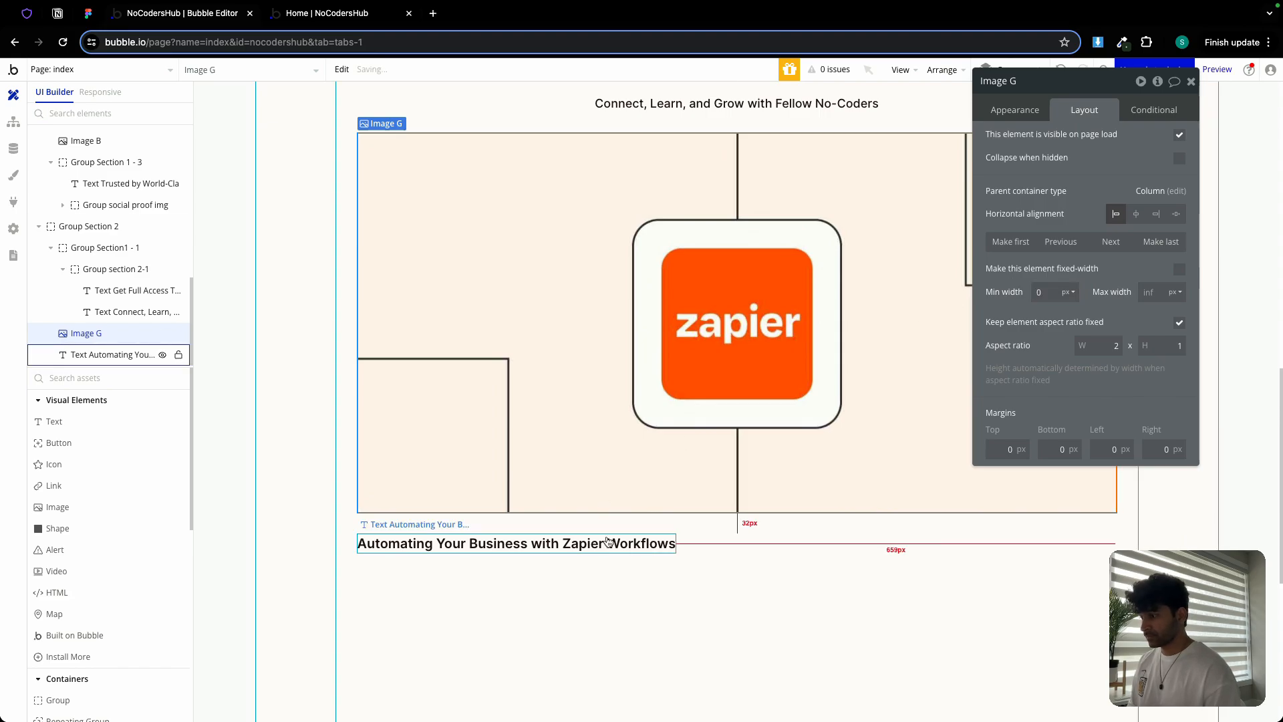
{"action": "left_click", "coordinate": [1179, 322]}
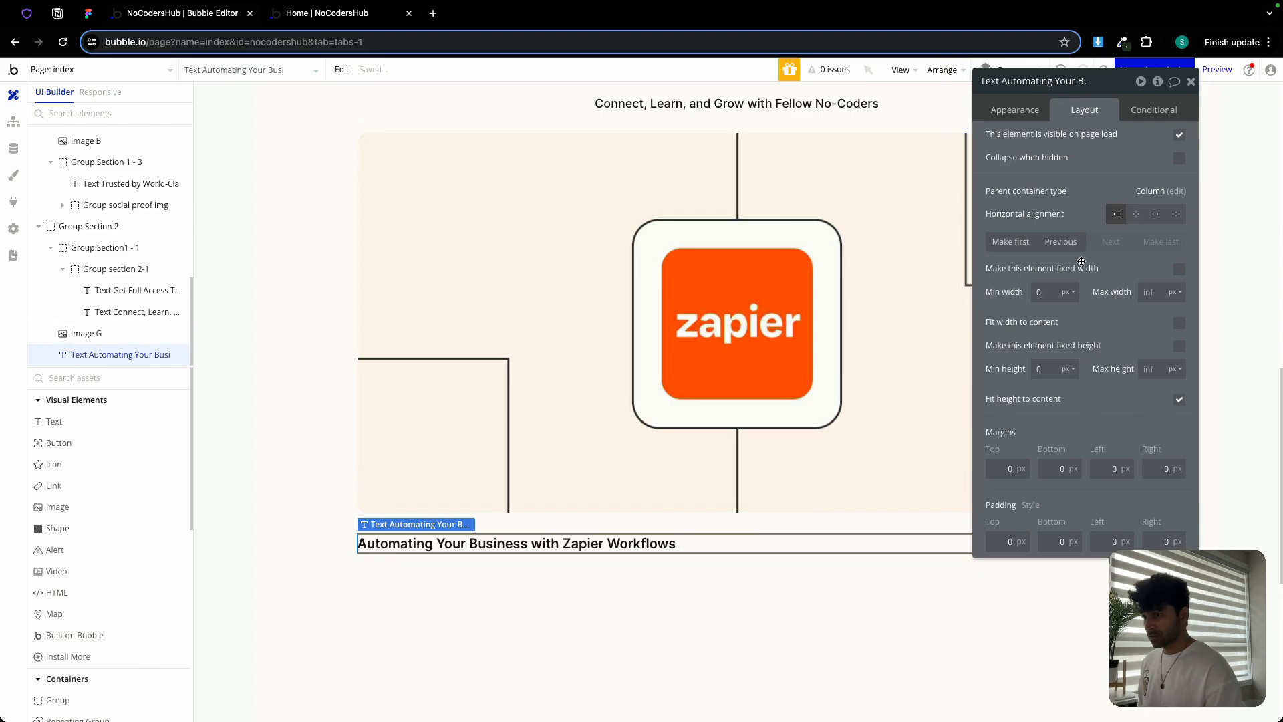
{"action": "left_click", "coordinate": [1015, 109]}
{"action": "scroll", "coordinate": [1056, 442], "scroll_direction": "down", "scroll_amount": 2}
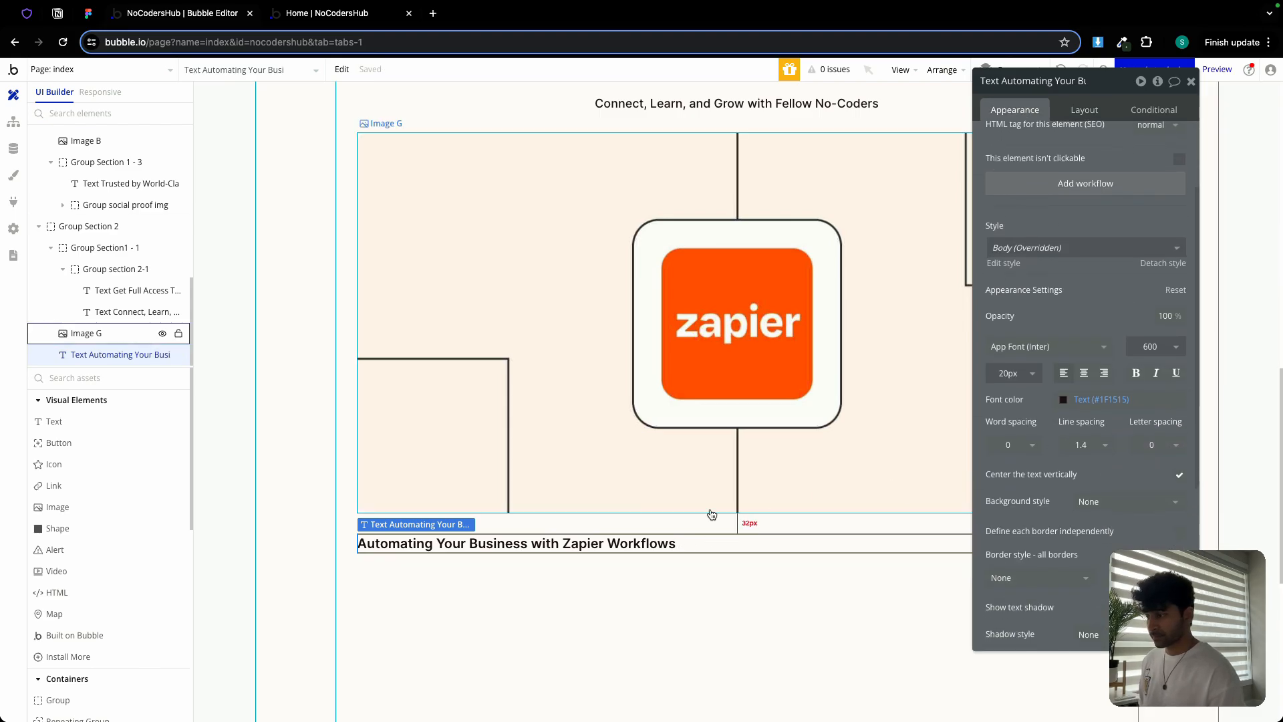
Duplicate the course title and change its text to 'Part-Time • 4 weeks' from Figma
{"action": "key", "text": "ctrl+d"}
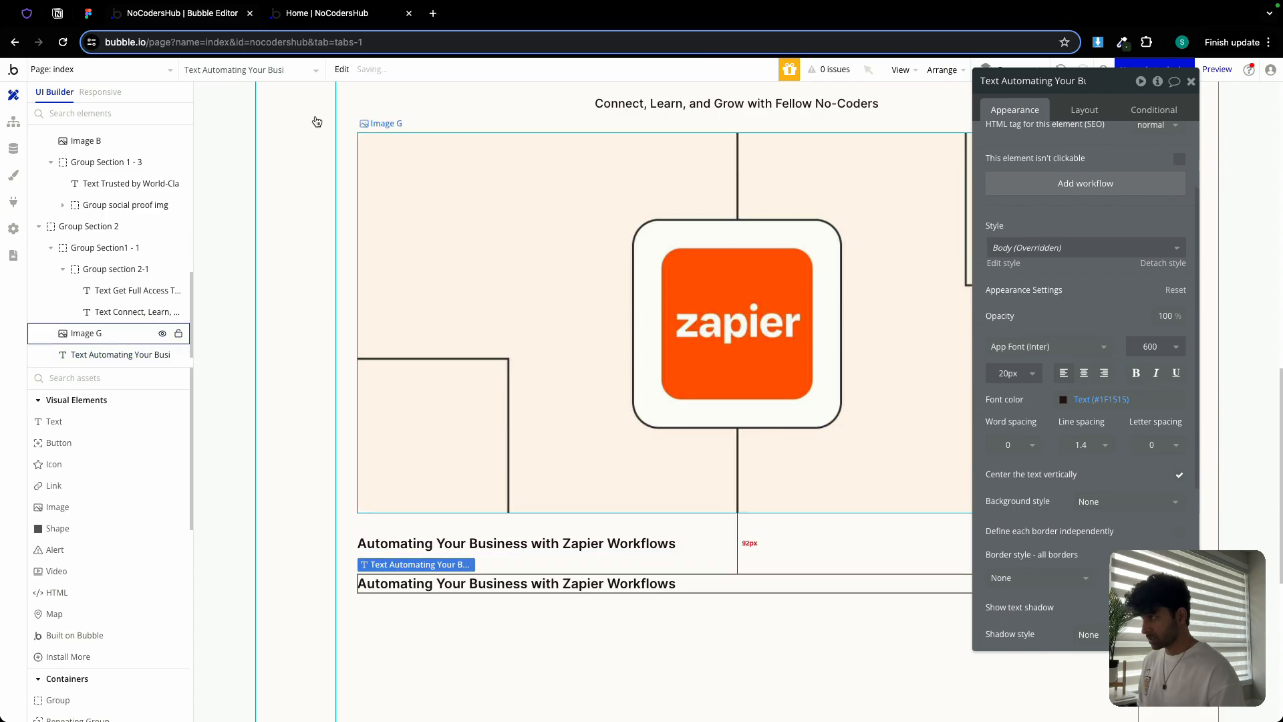
{"action": "left_click", "coordinate": [86, 13]}
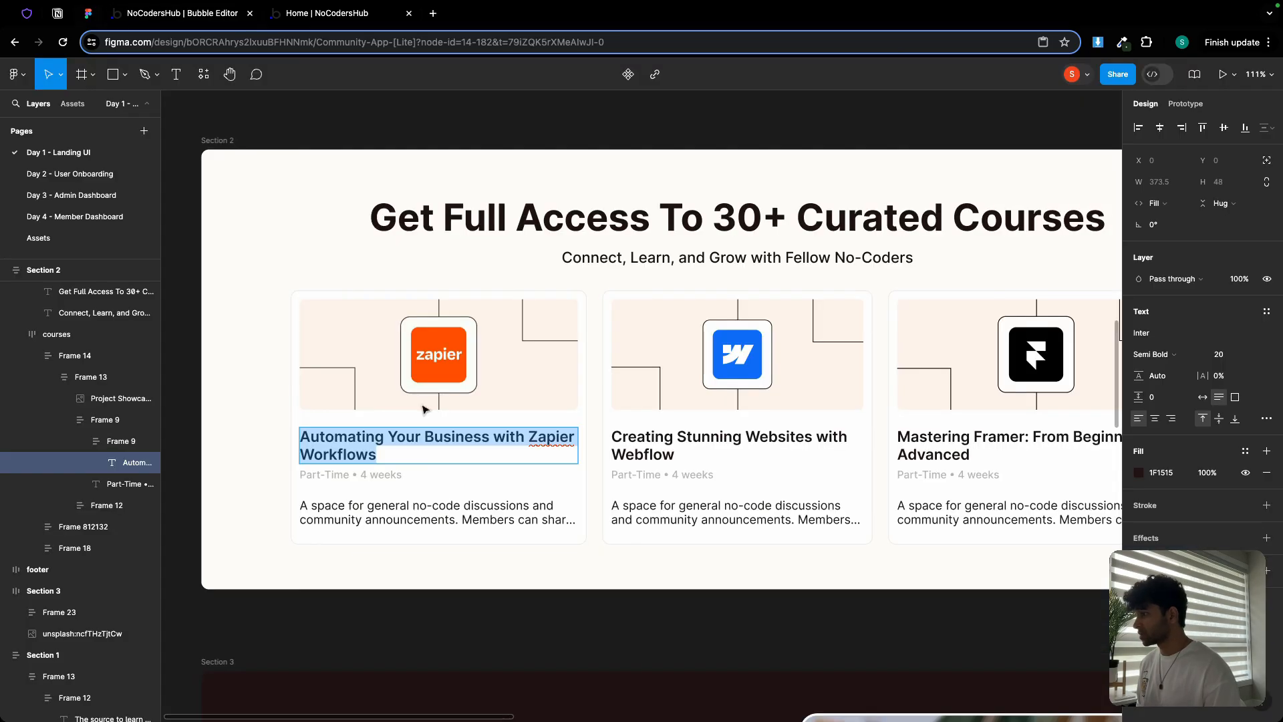
{"action": "double_click", "coordinate": [367, 475]}
{"action": "key", "text": "ctrl+c"}
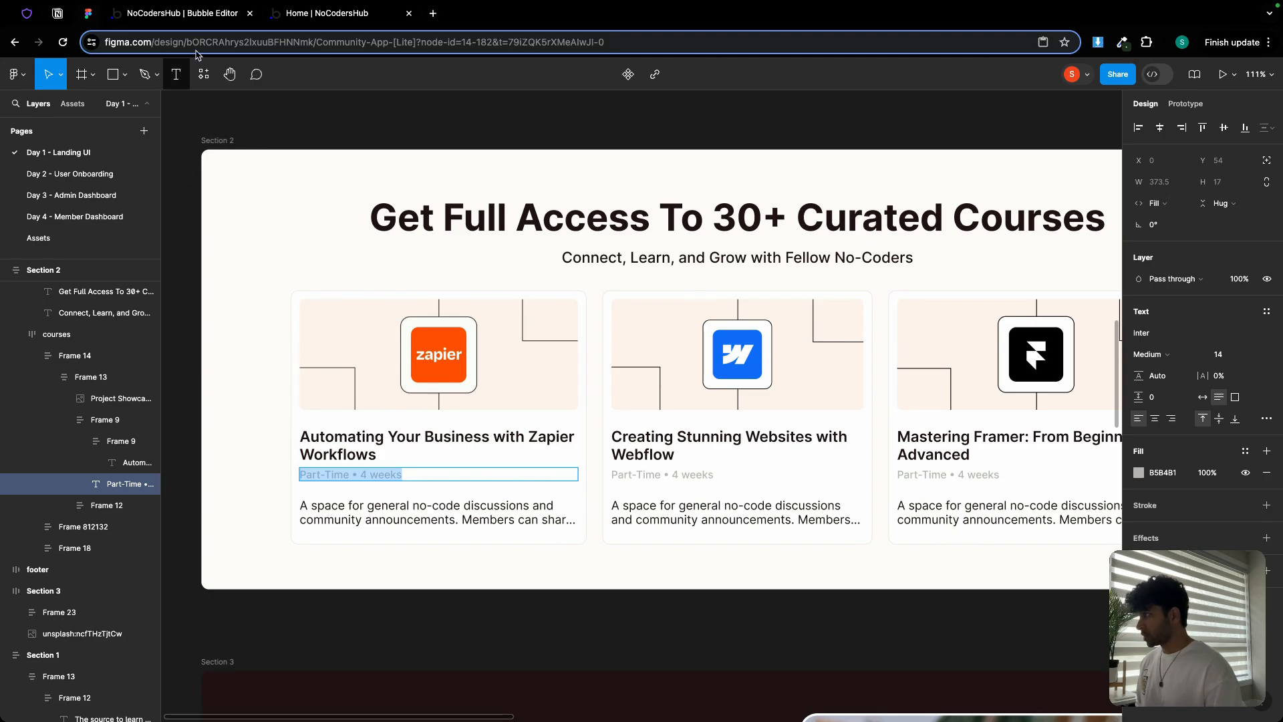
{"action": "left_click", "coordinate": [194, 13]}
{"action": "scroll", "coordinate": [1032, 203], "scroll_direction": "up", "scroll_amount": 3}
{"action": "left_click", "coordinate": [1083, 141]}
{"action": "key", "text": "ctrl+a"}
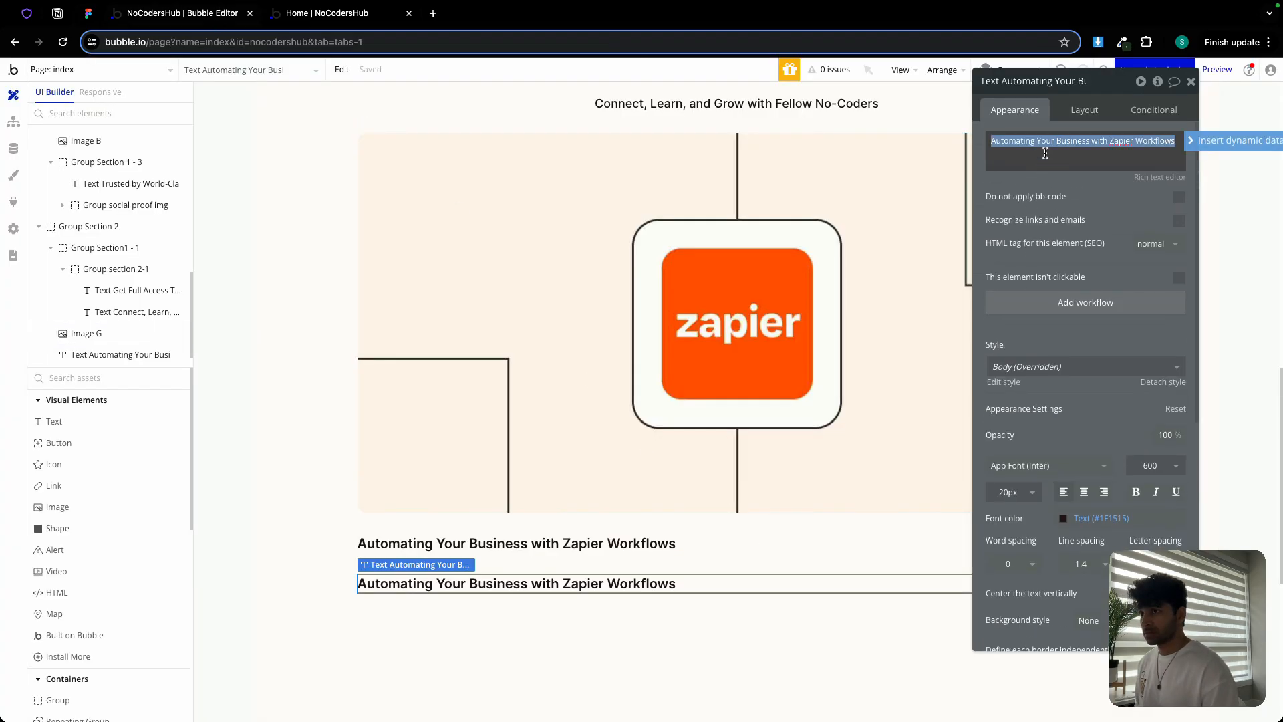
{"action": "key", "text": "ctrl+v"}
Style the Part-Time line at size 14, weight 500, in Secondary Text colour (#B5B4B1)
{"action": "left_click", "coordinate": [88, 14]}
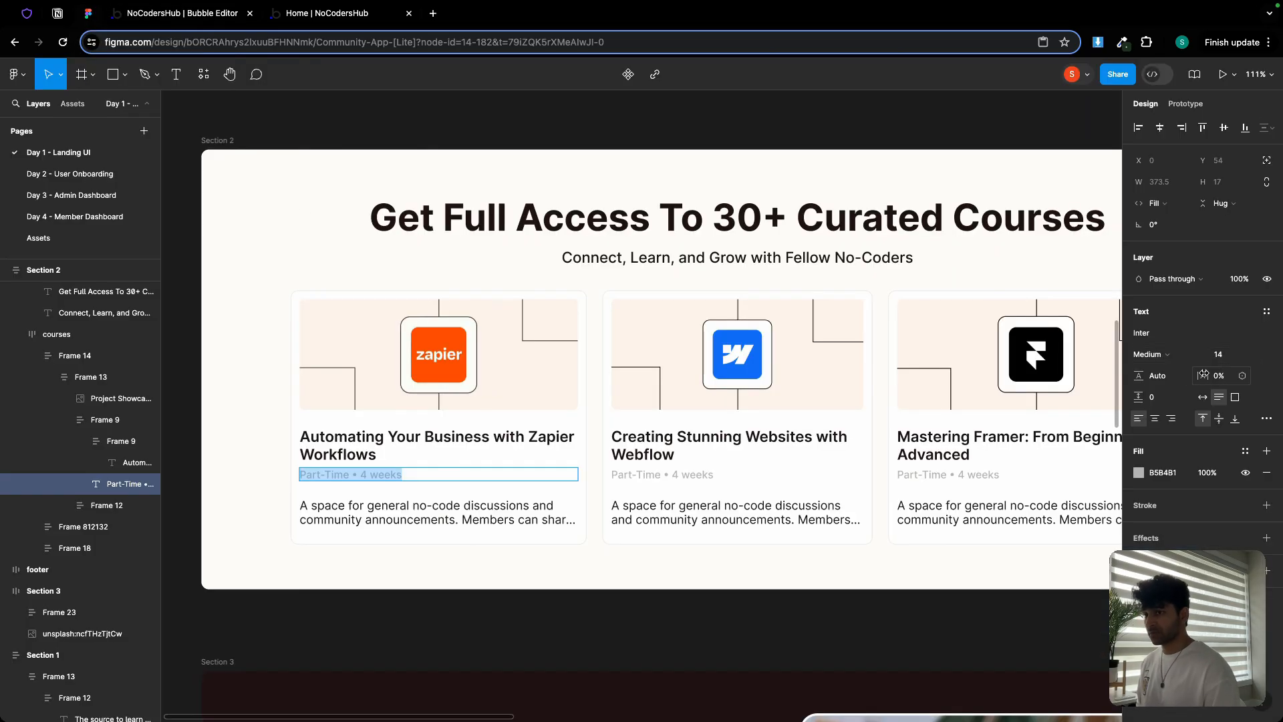
{"action": "left_click", "coordinate": [193, 20]}
{"action": "left_click", "coordinate": [1014, 492]}
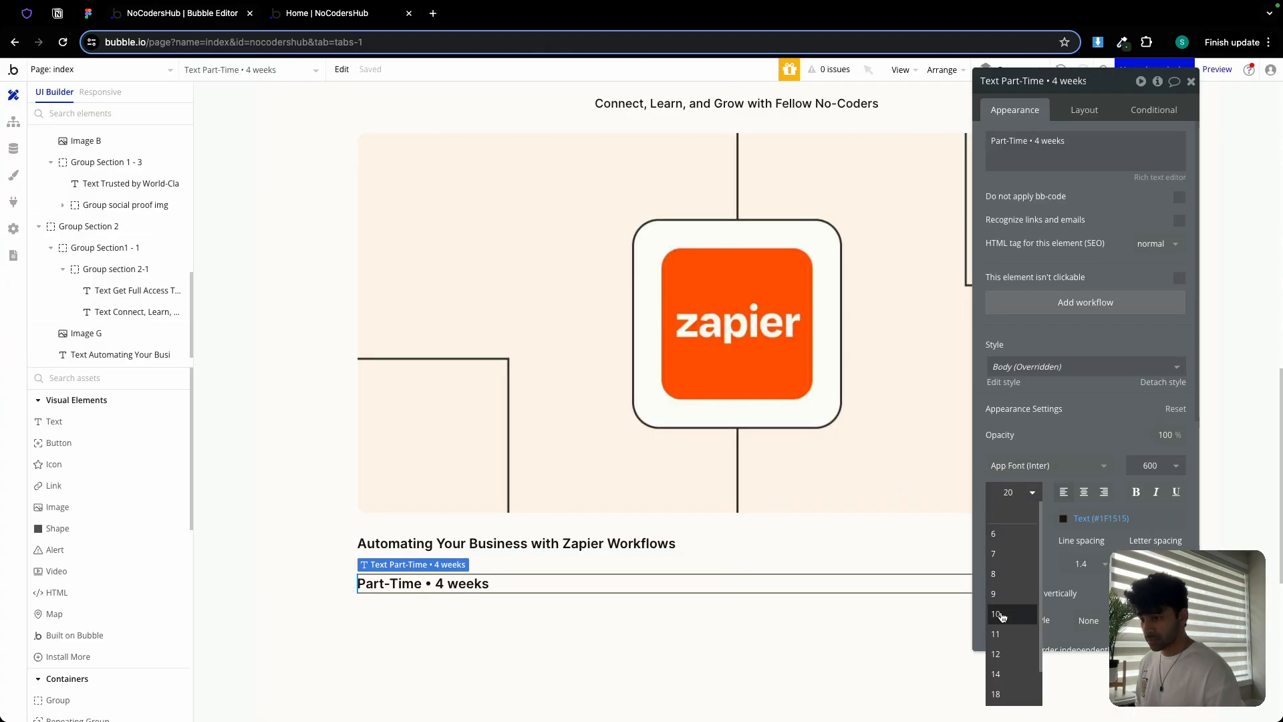
{"action": "left_click", "coordinate": [996, 674]}
{"action": "left_click", "coordinate": [1158, 473]}
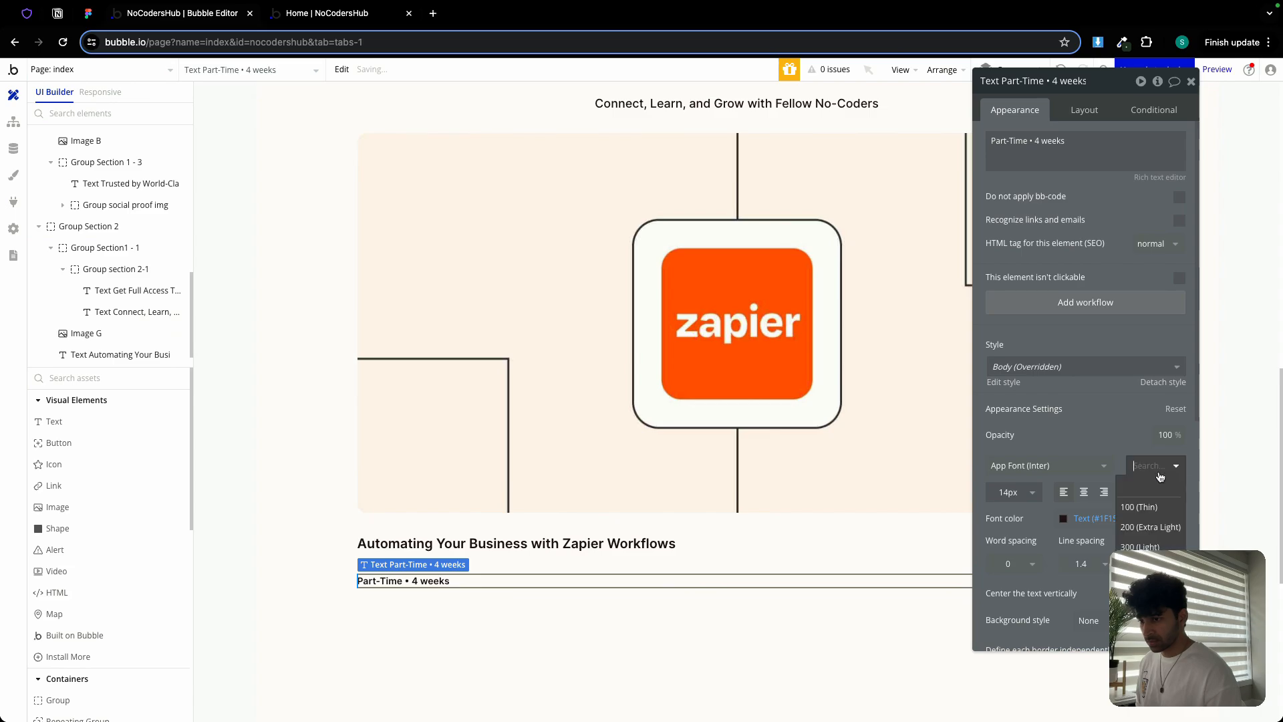
{"action": "left_click", "coordinate": [1144, 587]}
{"action": "left_click", "coordinate": [1087, 519]}
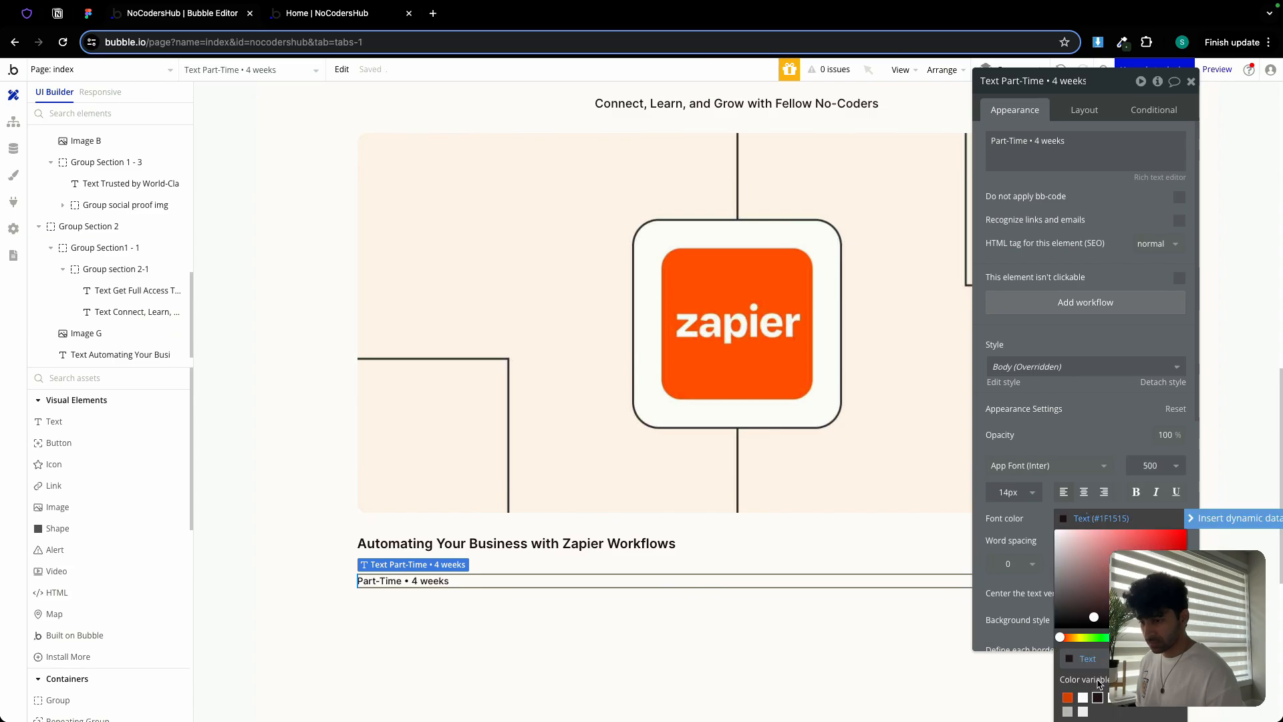
{"action": "left_click", "coordinate": [1070, 712]}
{"action": "left_click", "coordinate": [1009, 522]}
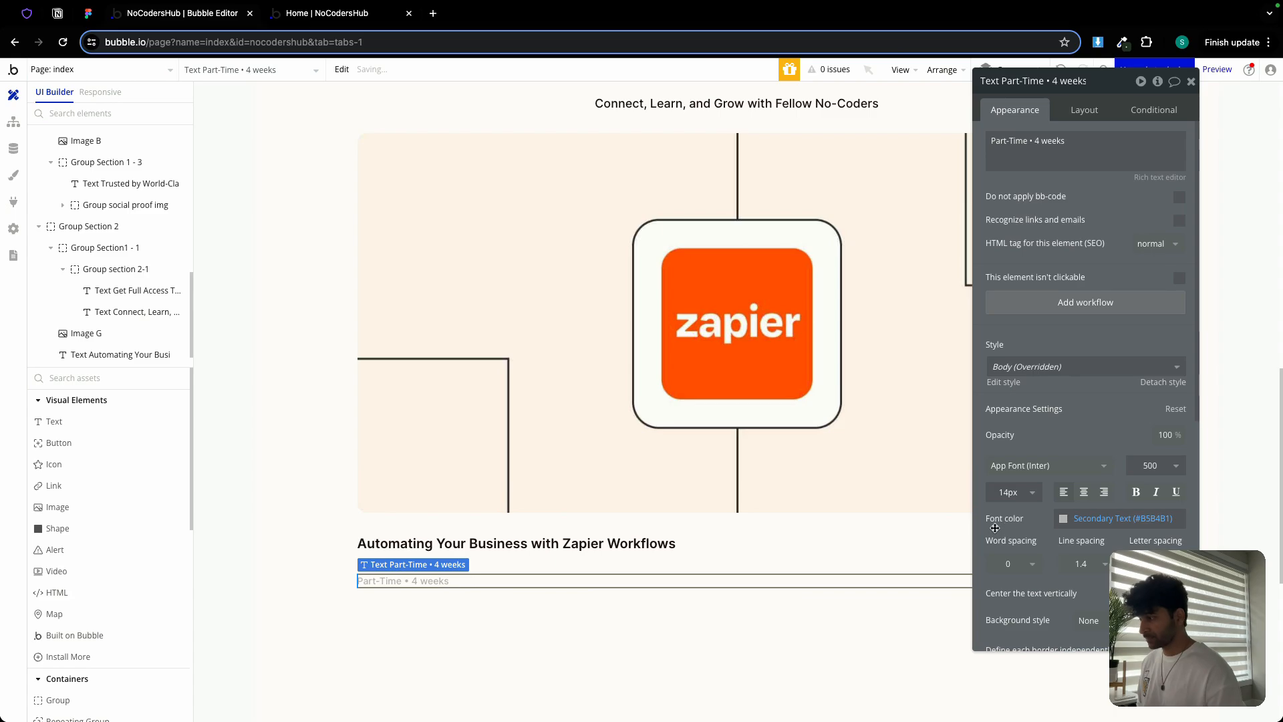
Copy the Zapier card's description from Figma and place a new text element in the card
{"action": "left_click", "coordinate": [82, 15]}
{"action": "scroll", "coordinate": [435, 454], "scroll_direction": "down", "scroll_amount": 1}
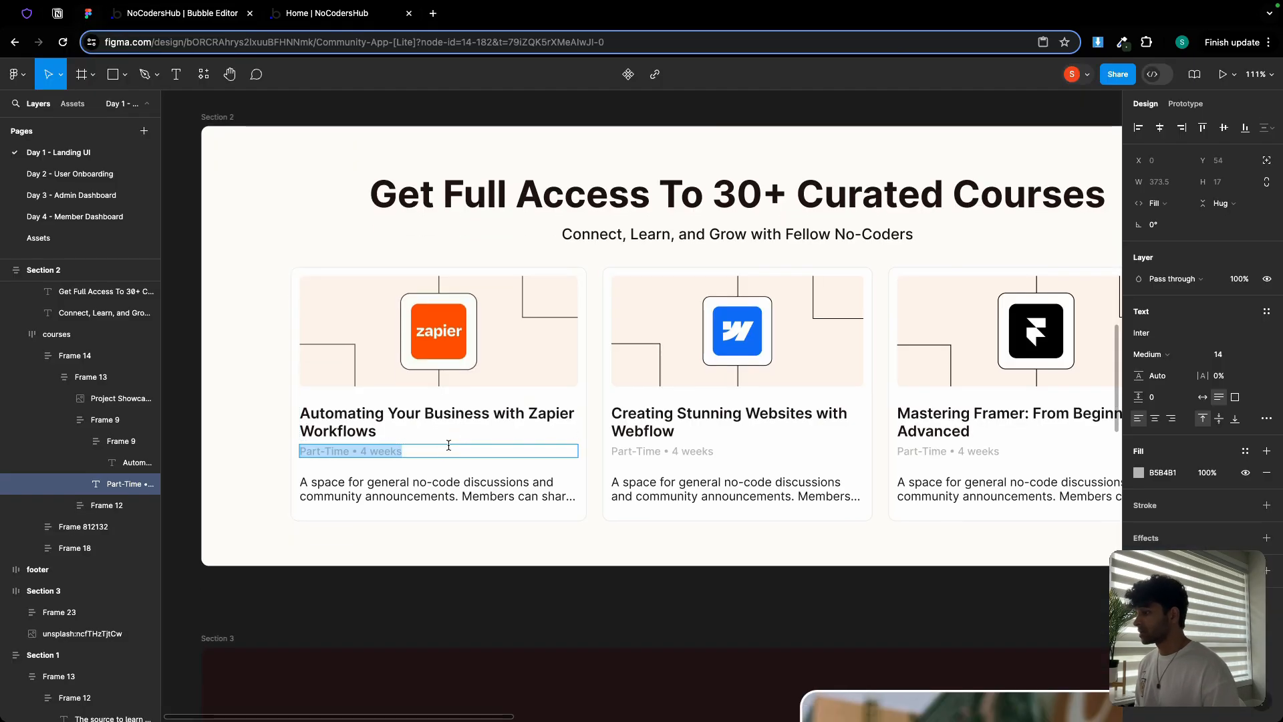
{"action": "double_click", "coordinate": [430, 492]}
{"action": "key", "text": "ctrl+c"}
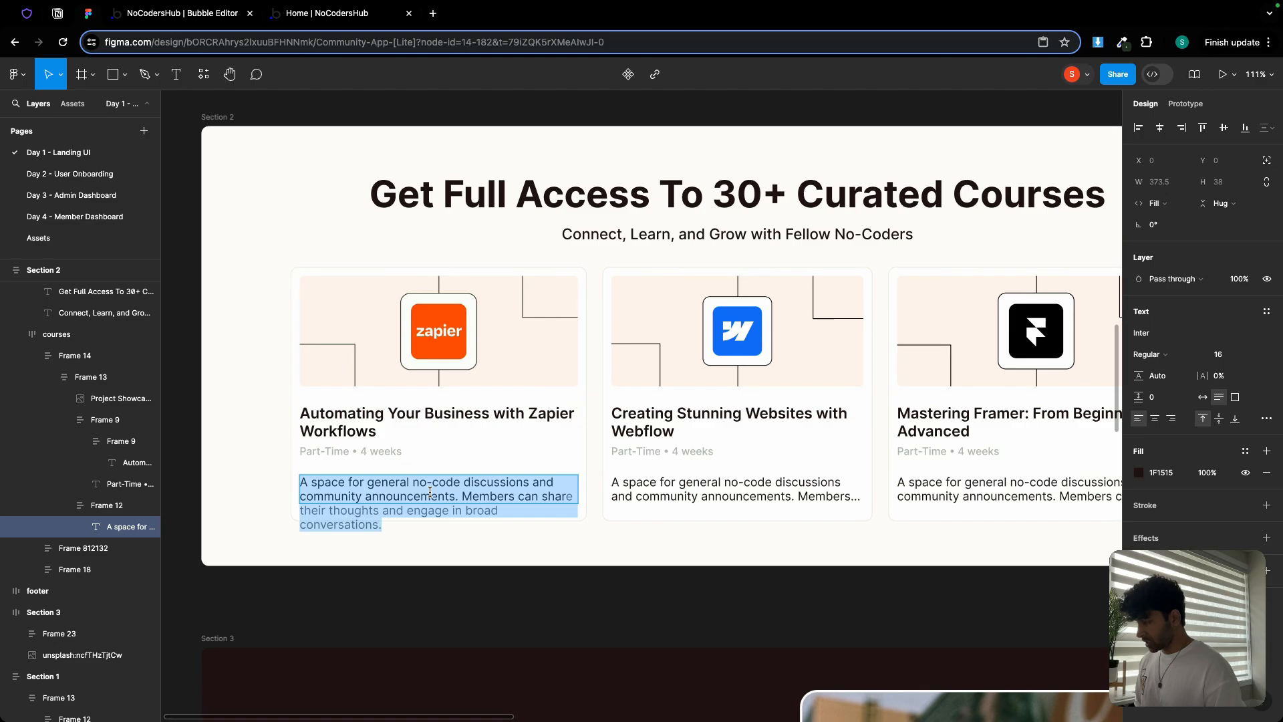
{"action": "left_click", "coordinate": [198, 15]}
{"action": "left_click", "coordinate": [90, 422]}
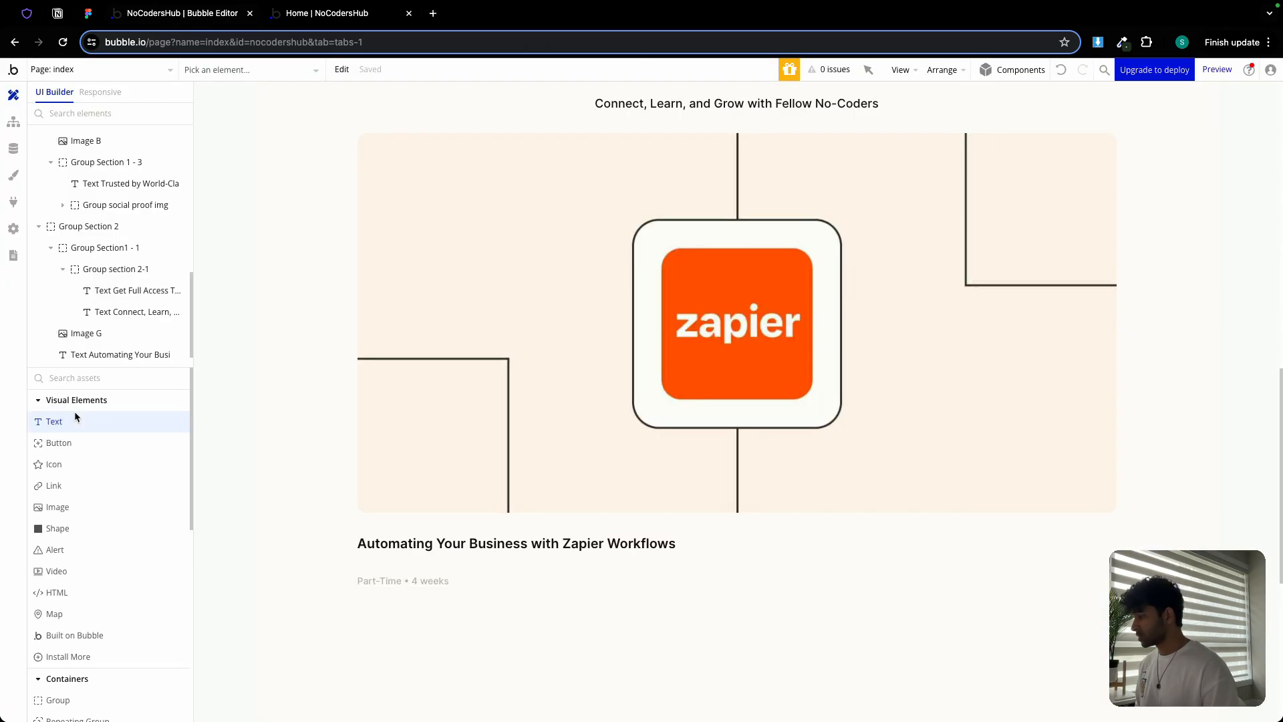
{"action": "left_click", "coordinate": [396, 646]}
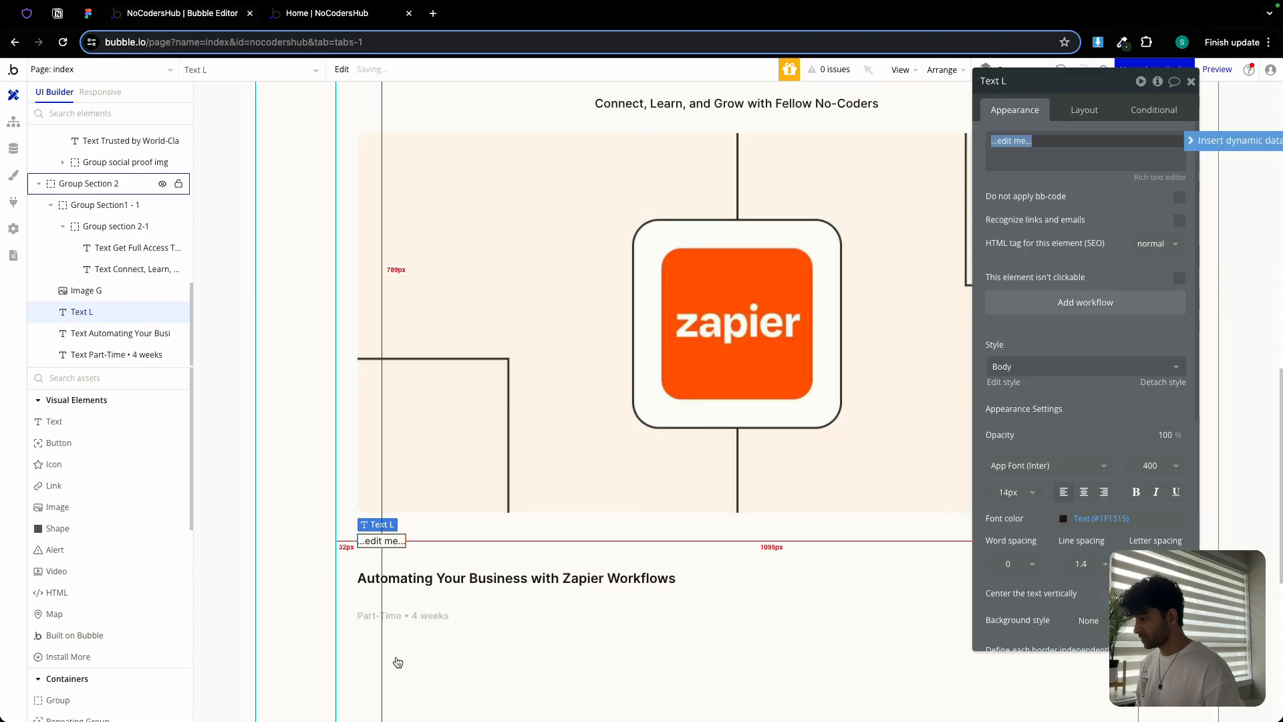
Move the new text below Part-Time and paste the 'A space for general no-code discussions…' description
{"action": "left_click", "coordinate": [1087, 115]}
{"action": "left_click", "coordinate": [1156, 241]}
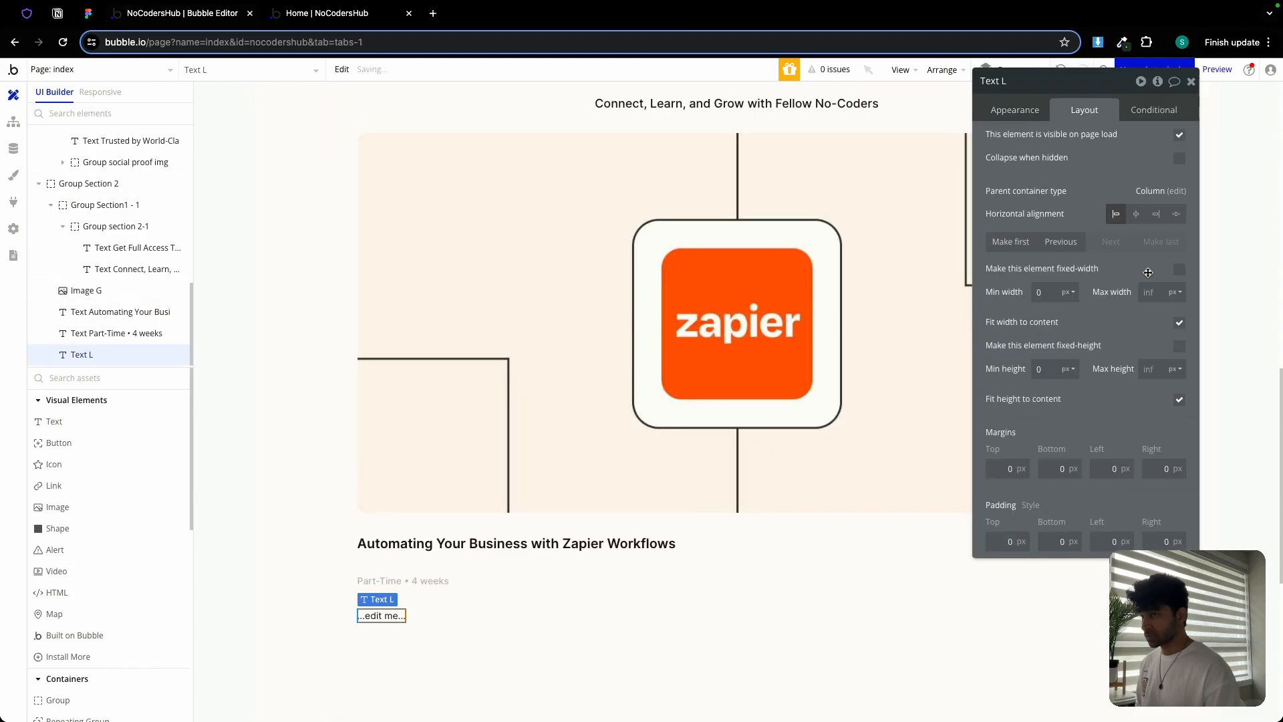
{"action": "left_click", "coordinate": [1014, 109]}
{"action": "key", "text": "ctrl+v"}
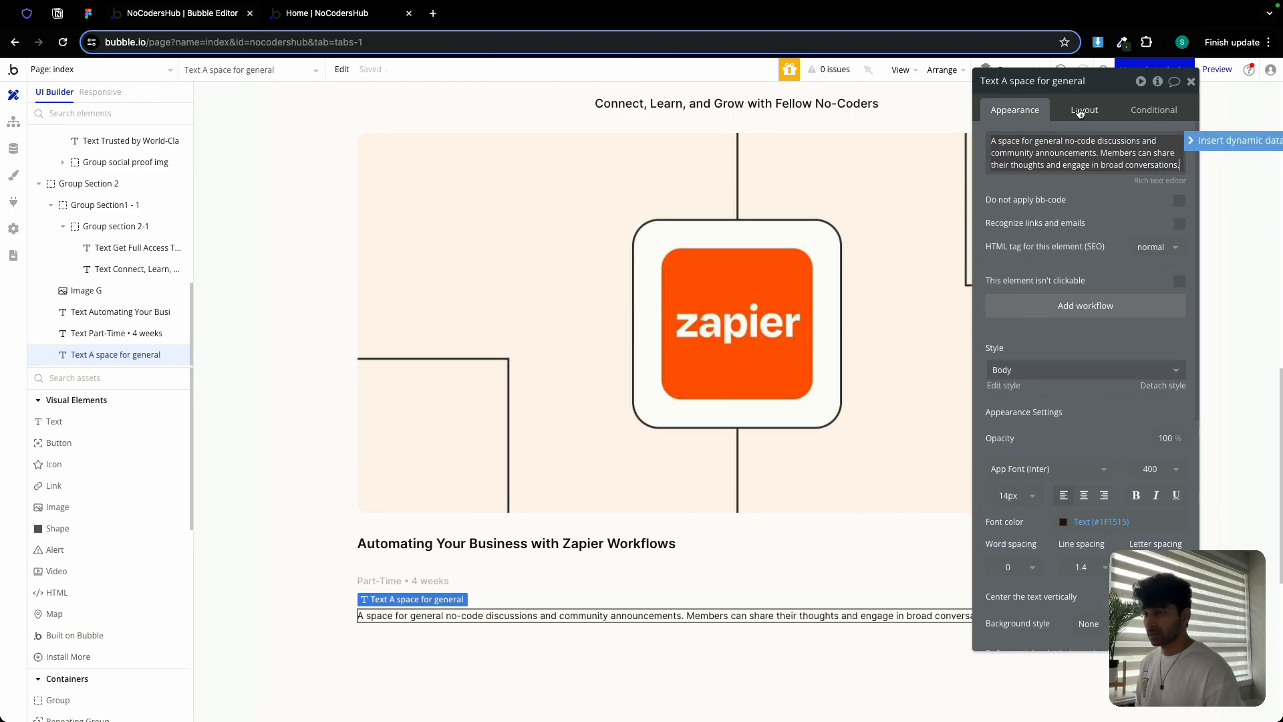
{"action": "left_click", "coordinate": [1191, 80]}
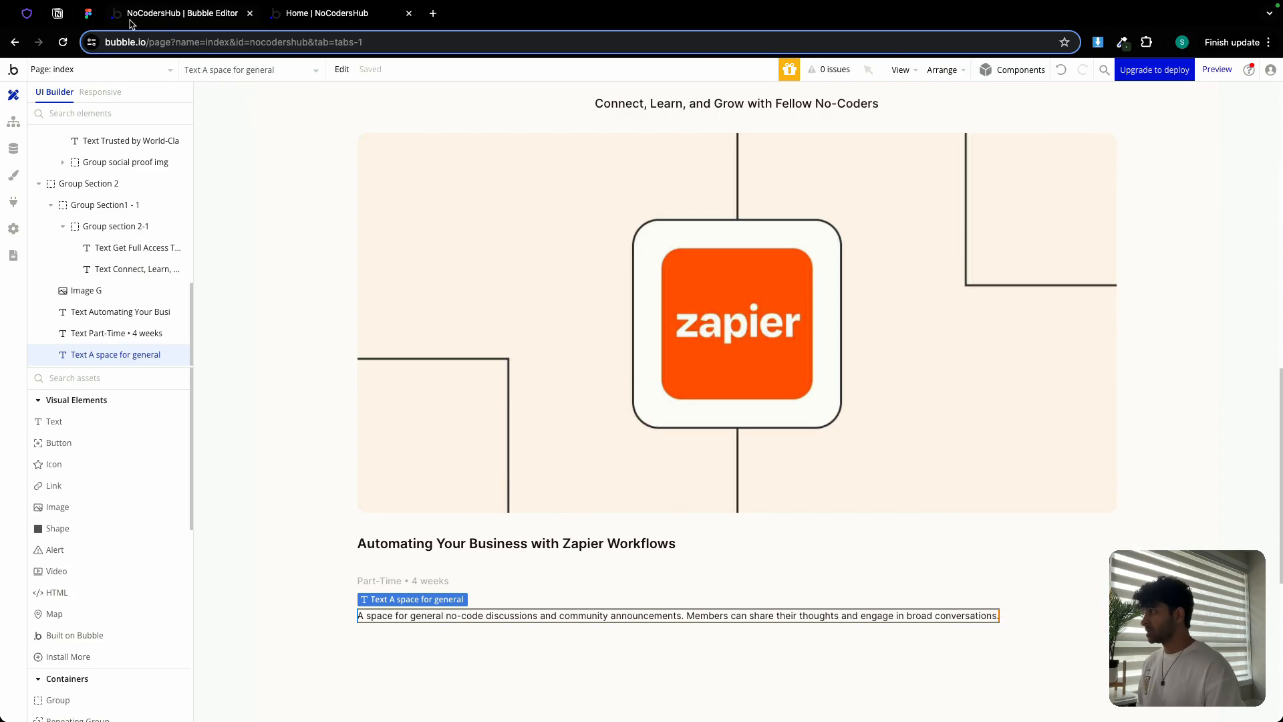
{"action": "left_click", "coordinate": [83, 20]}
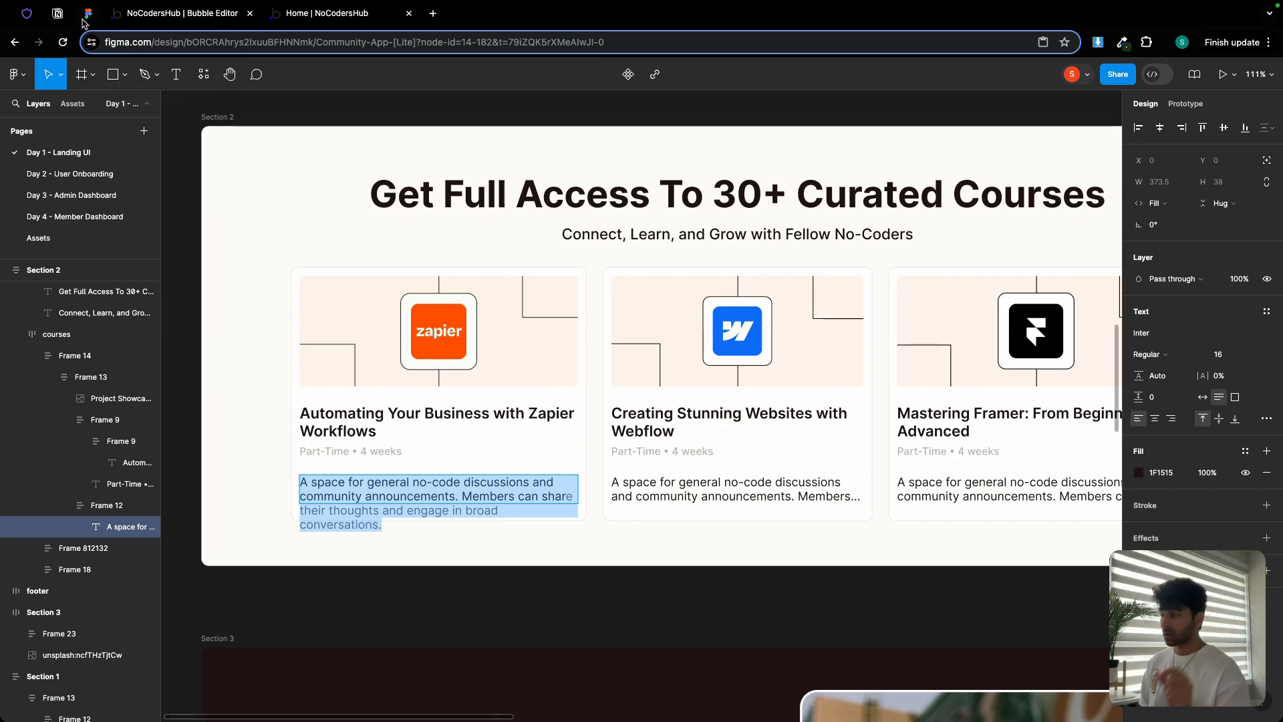
Inspect the Figma Zapier card's image and frames to read its 24px gap and 12px padding
{"action": "left_click", "coordinate": [442, 360]}
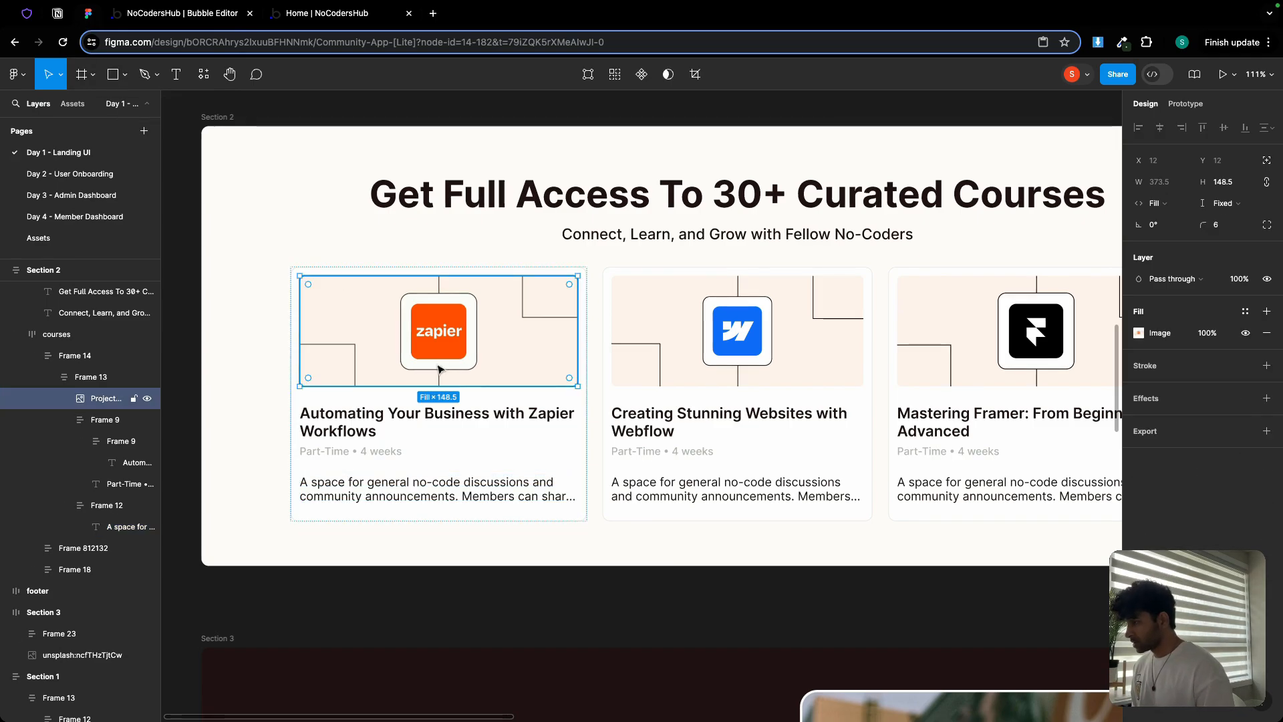
{"action": "left_click", "coordinate": [439, 437]}
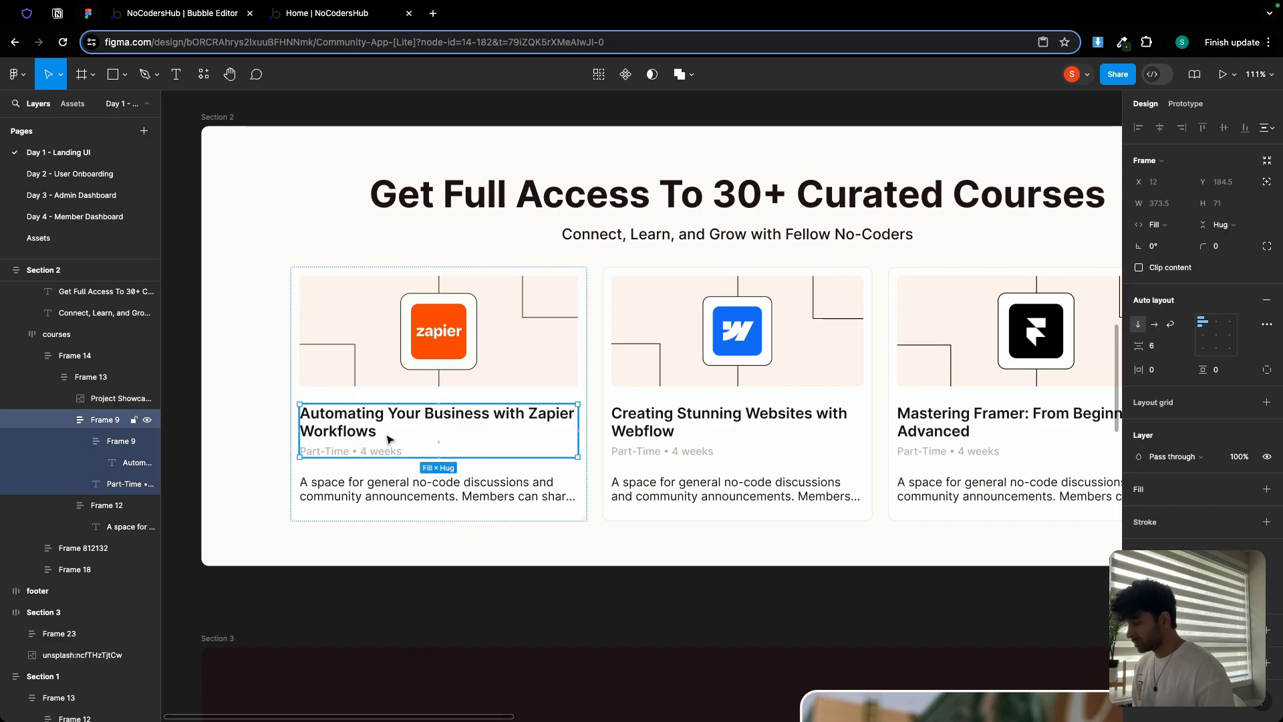
{"action": "left_click", "coordinate": [390, 464]}
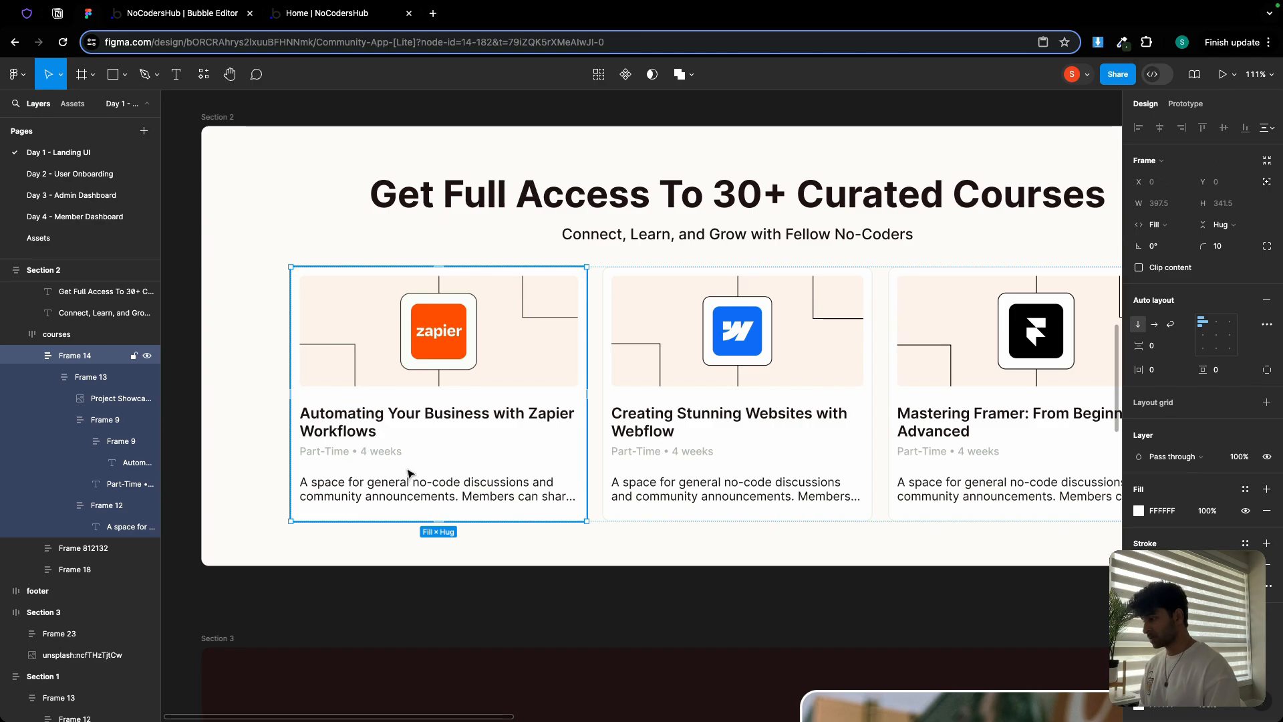
{"action": "left_click", "coordinate": [427, 408]}
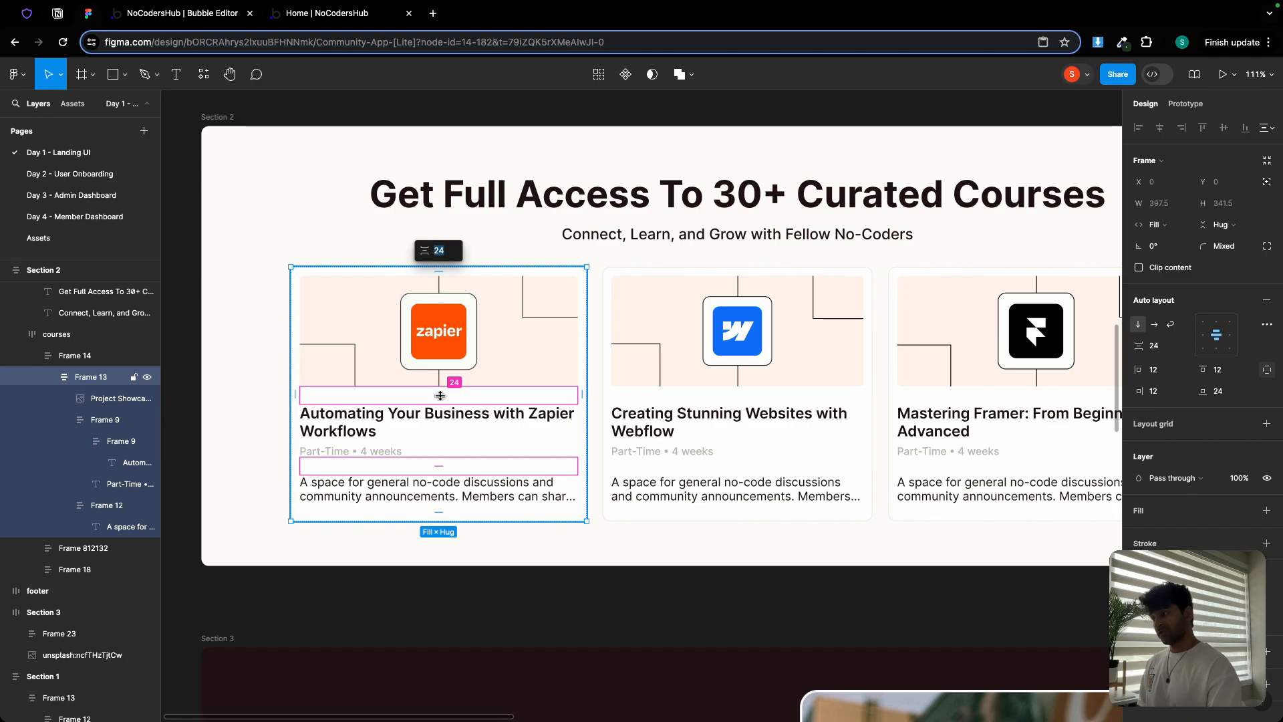
{"action": "left_click", "coordinate": [207, 18]}
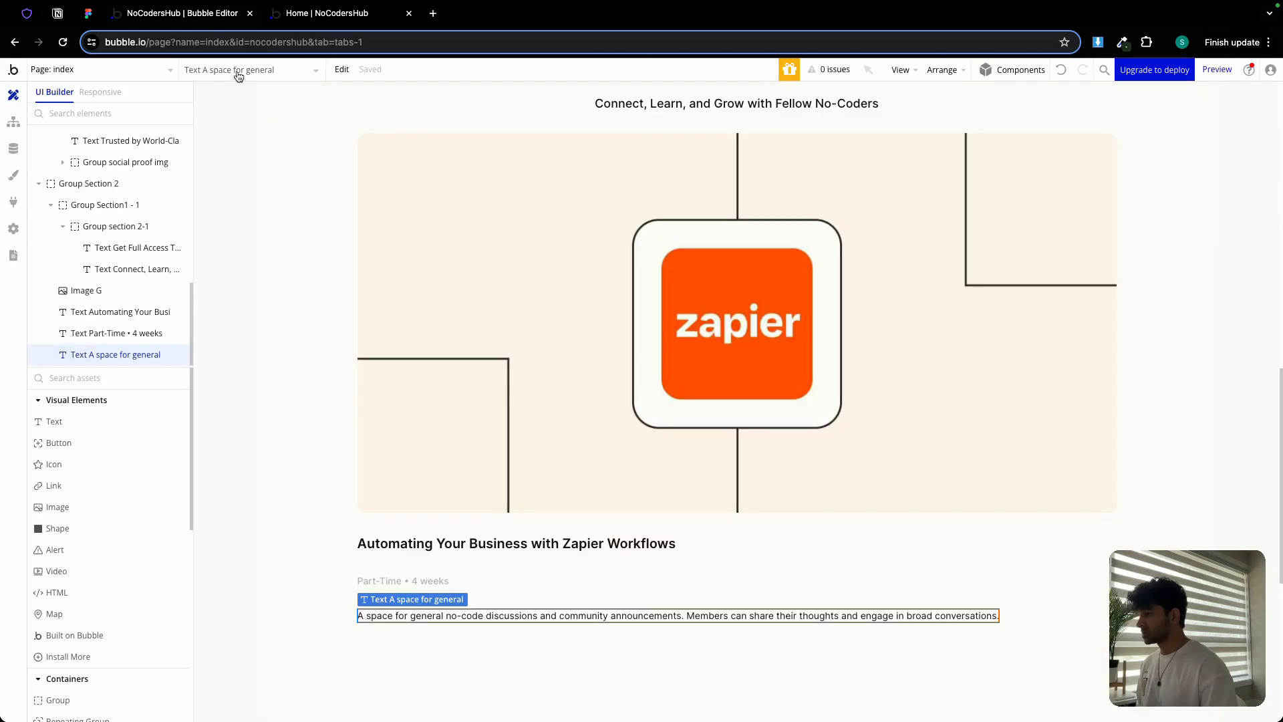
Group the title and Part-Time texts in a column container with row gap 6 and min height 0
{"action": "double_click", "coordinate": [515, 542]}
{"action": "left_click", "coordinate": [434, 581], "text": "shift"}
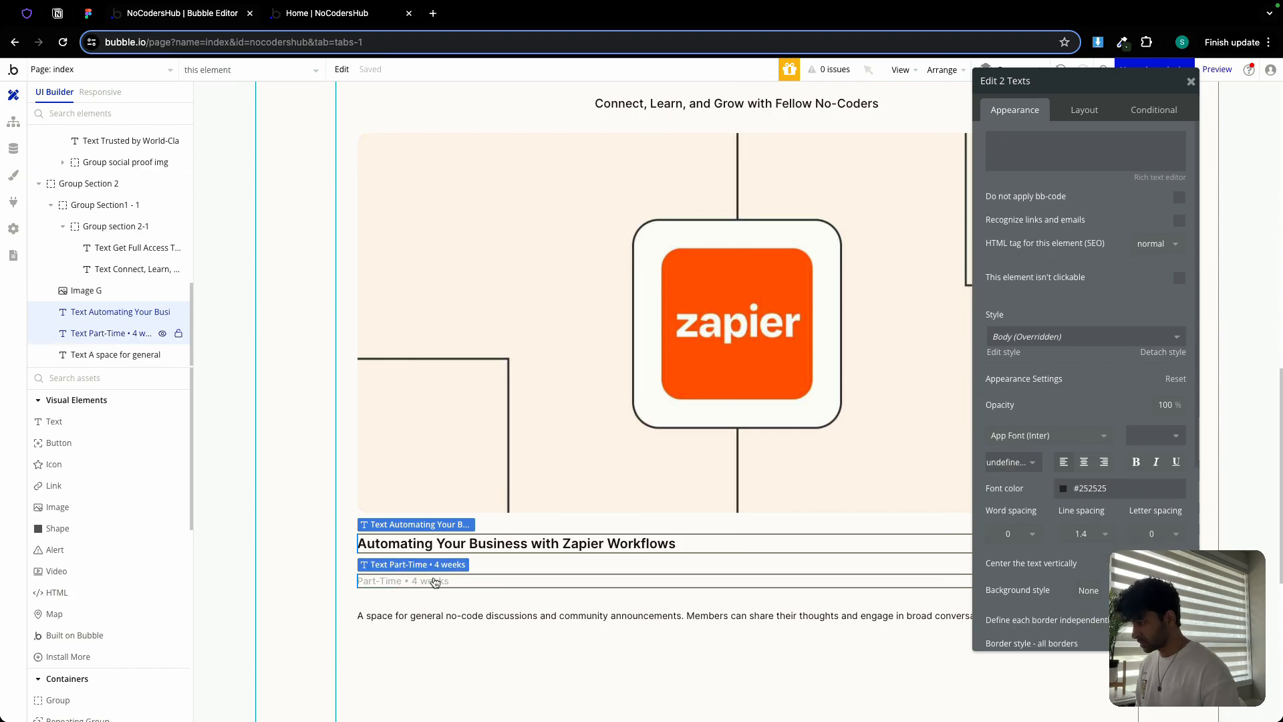
{"action": "right_click", "coordinate": [434, 581]}
{"action": "mouse_move", "coordinate": [519, 513]}
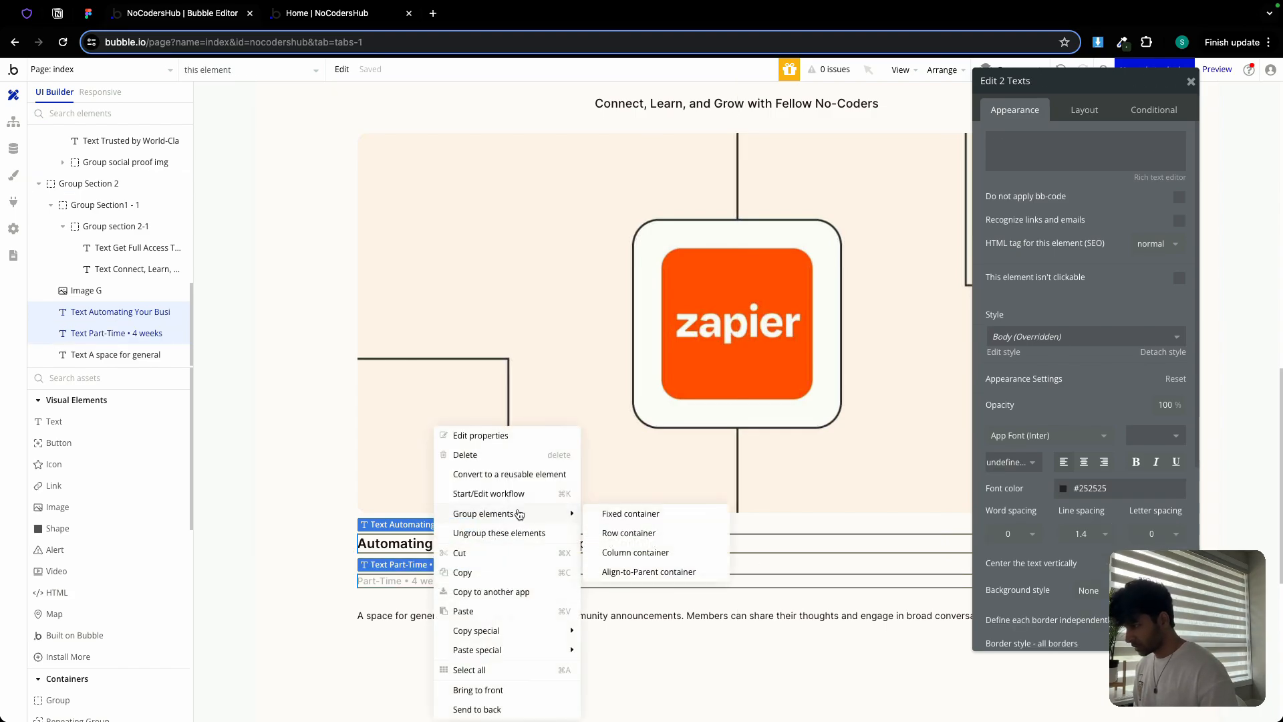
{"action": "left_click", "coordinate": [629, 552]}
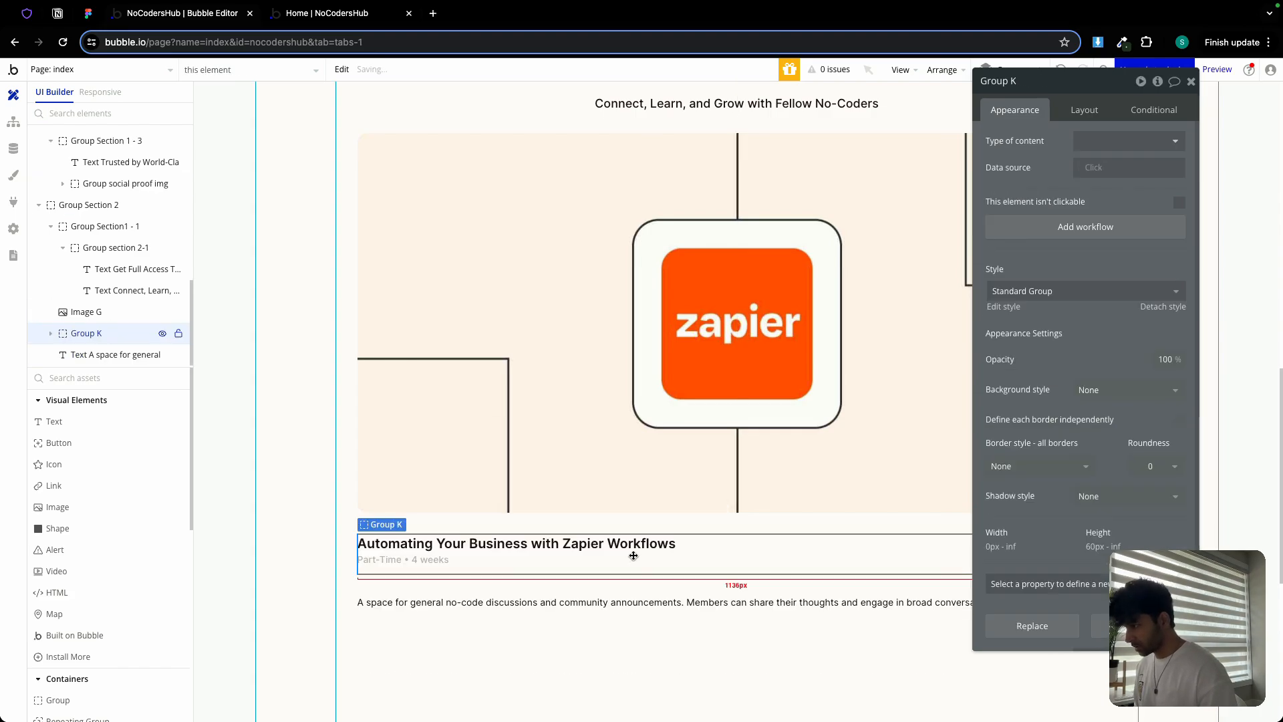
{"action": "left_click", "coordinate": [1085, 110]}
{"action": "left_click", "coordinate": [1178, 194]}
{"action": "left_click", "coordinate": [1175, 215]}
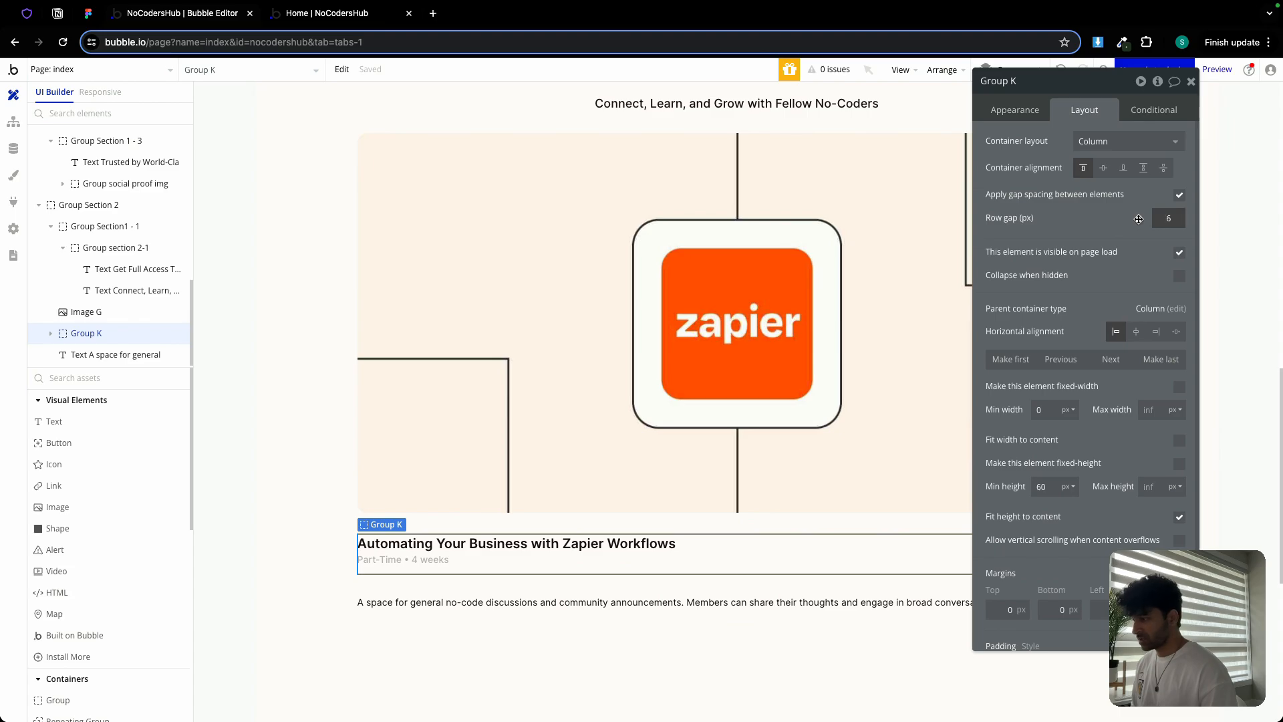
{"action": "type", "text": "6"}
{"action": "double_click", "coordinate": [1047, 484]}
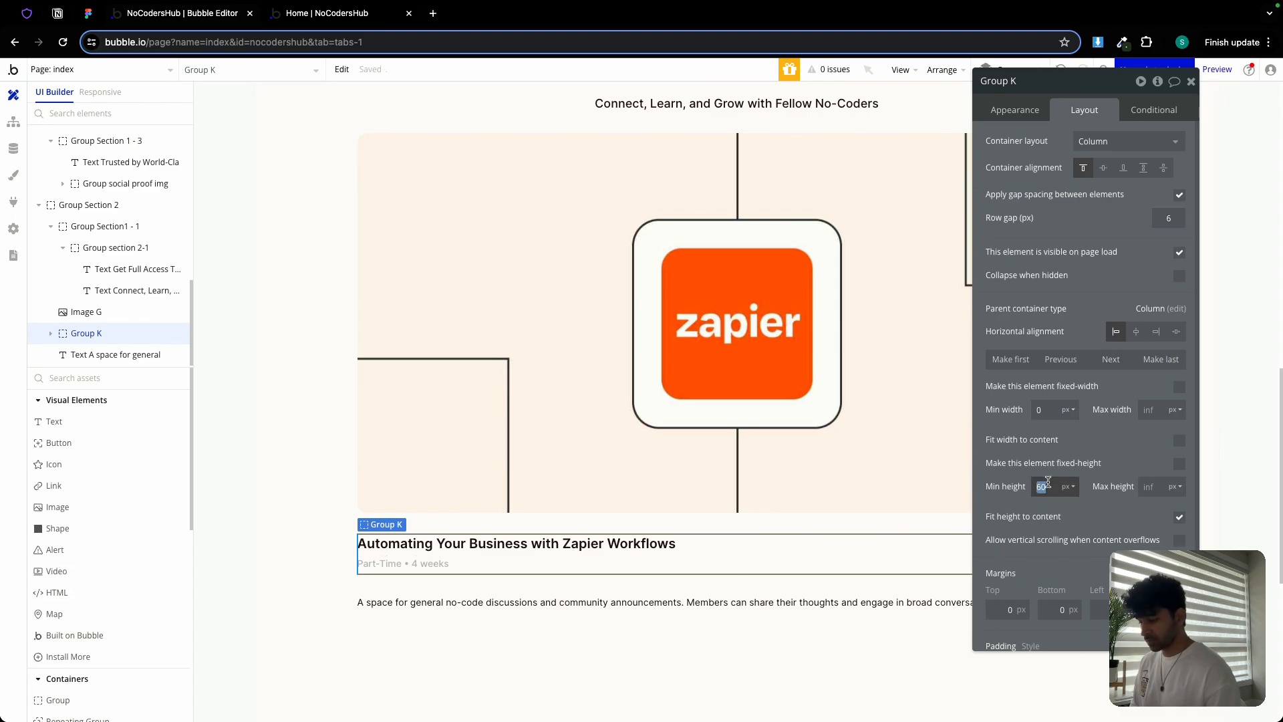
{"action": "type", "text": "0"}
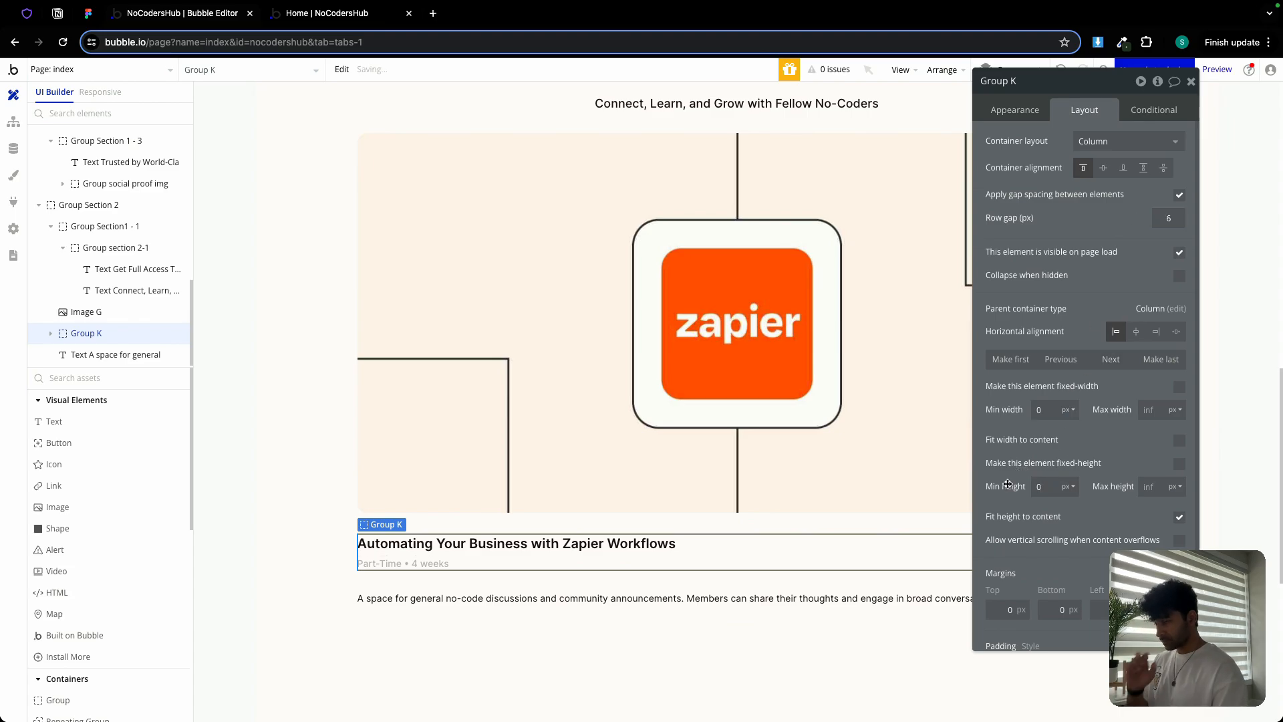
Make the description text stretch to the card's full width
{"action": "left_click", "coordinate": [832, 374]}
{"action": "left_click", "coordinate": [584, 559], "text": "shift"}
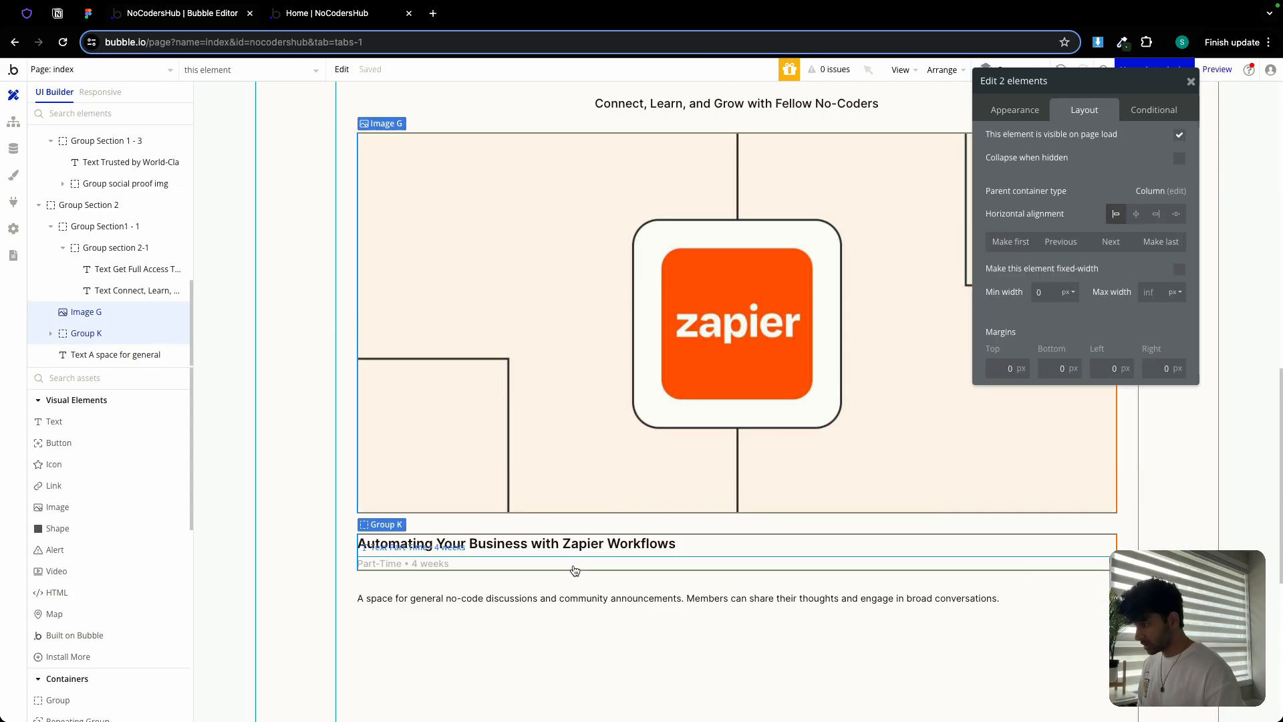
{"action": "left_click", "coordinate": [549, 598], "text": "shift"}
{"action": "left_click", "coordinate": [550, 598]}
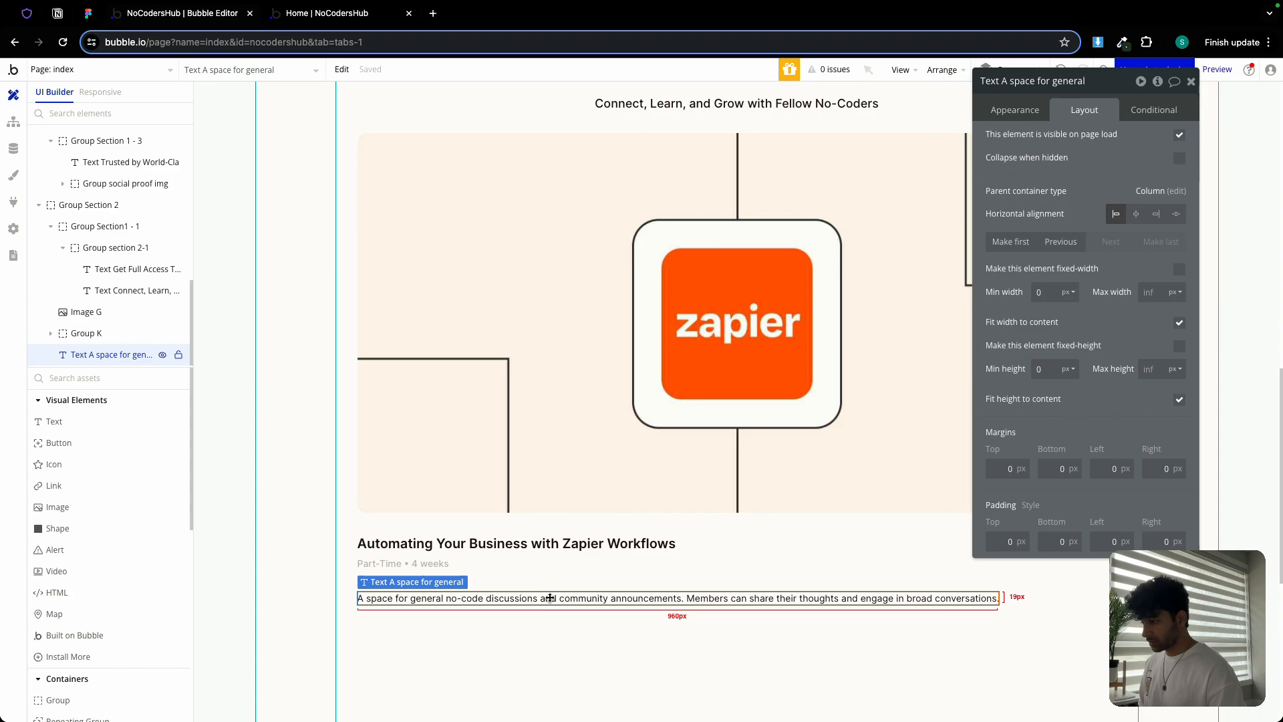
{"action": "left_click", "coordinate": [1179, 323]}
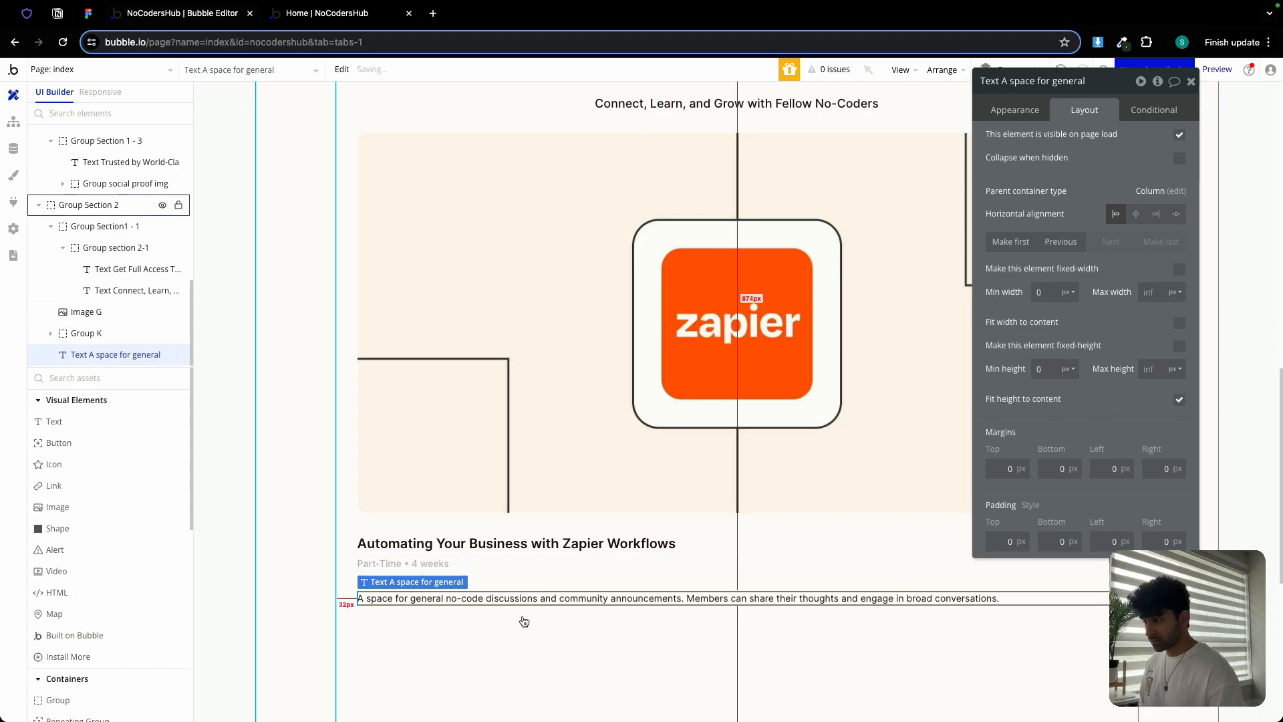
Group the image, title group and description into a column container with a 24px row gap
{"action": "left_click", "coordinate": [470, 559], "text": "shift"}
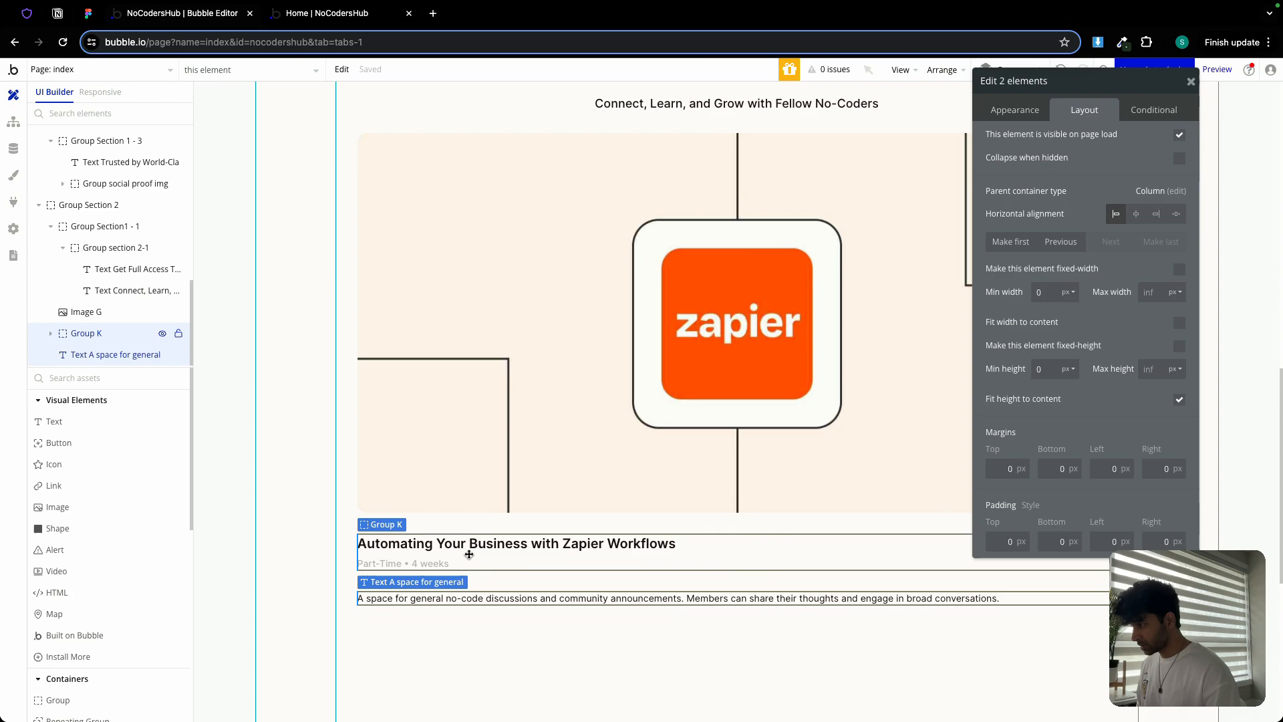
{"action": "left_click", "coordinate": [494, 459], "text": "shift"}
{"action": "right_click", "coordinate": [494, 459]}
{"action": "mouse_move", "coordinate": [573, 513]}
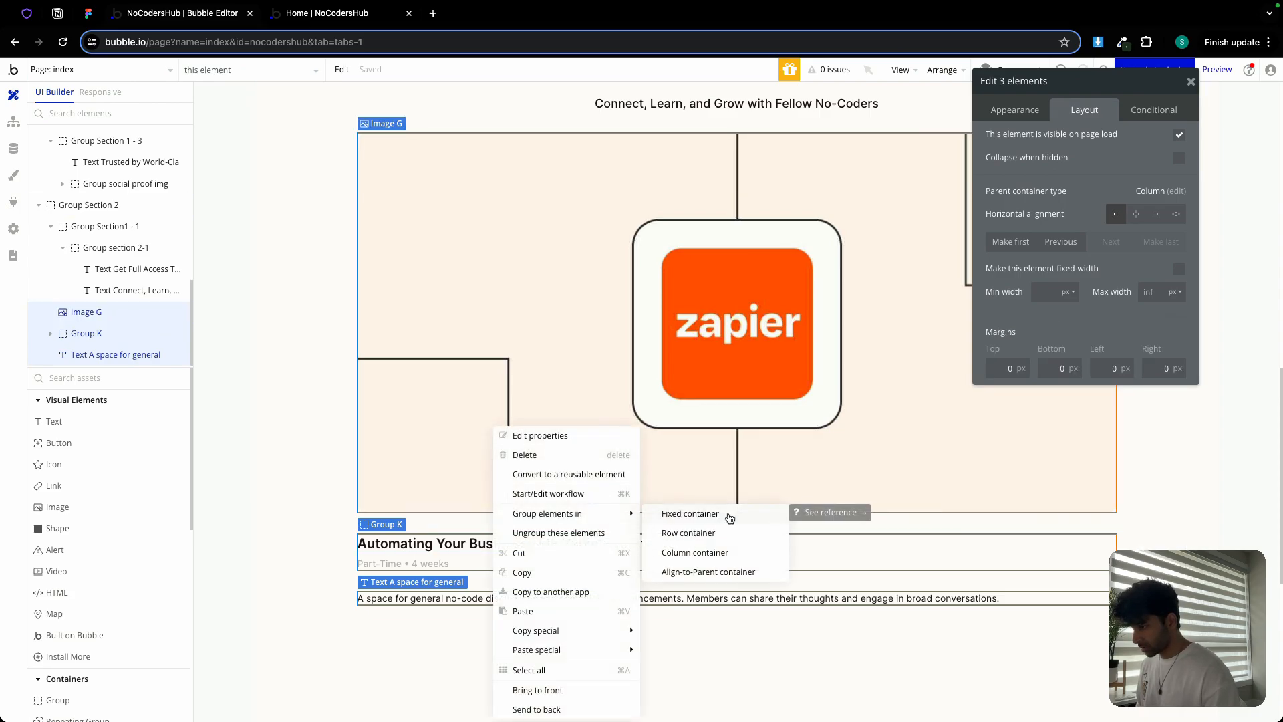
{"action": "left_click", "coordinate": [727, 553]}
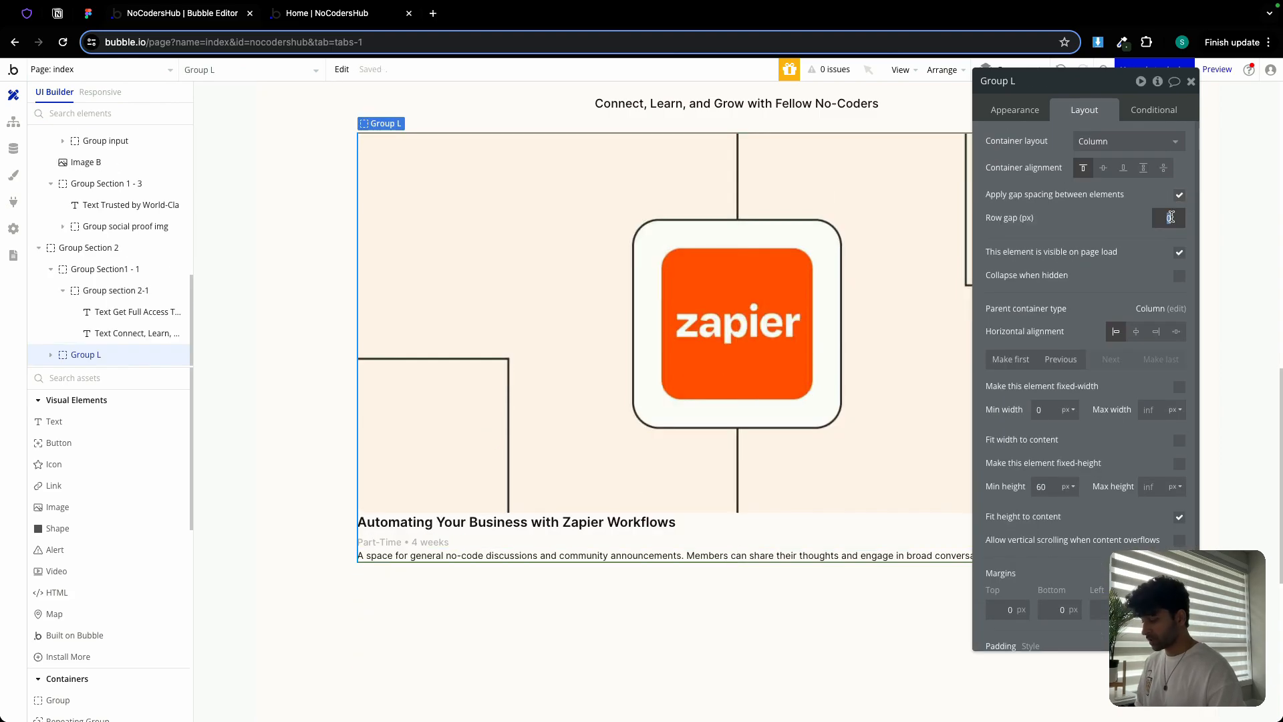
{"action": "type", "text": "24"}
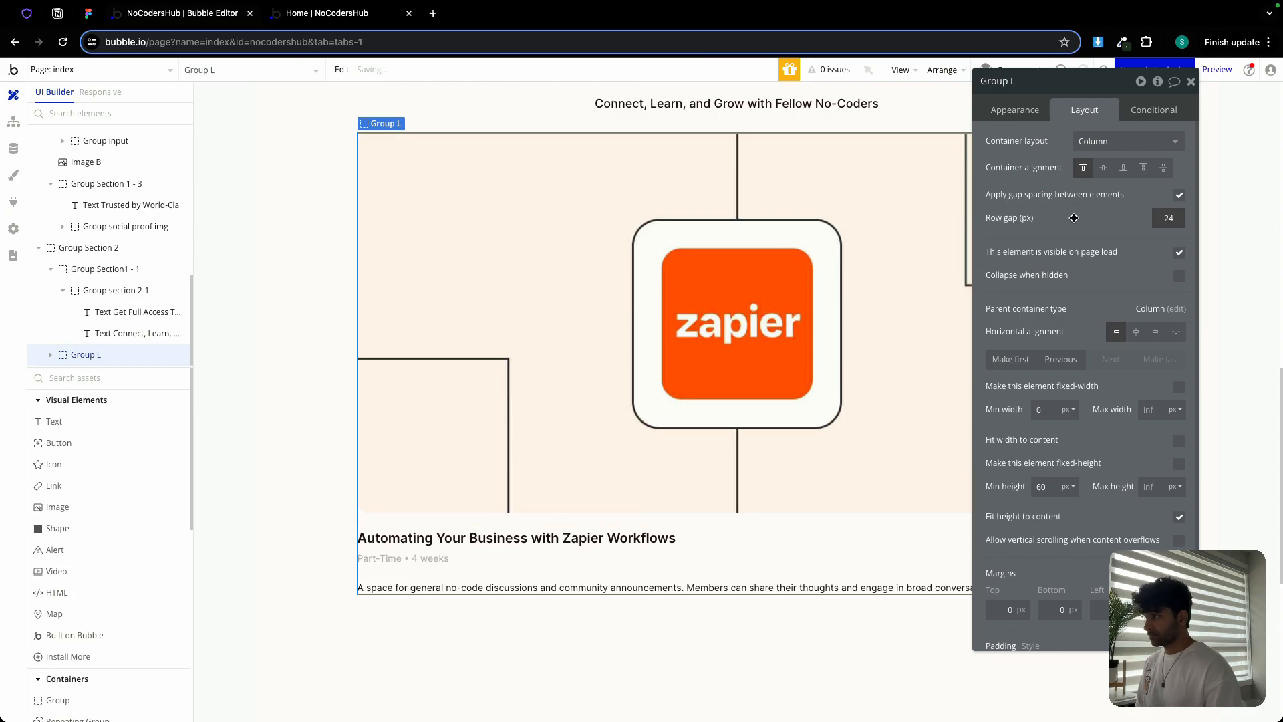
Check the card's top padding in Figma, then select the Bubble group's minimum height value
{"action": "left_click", "coordinate": [88, 15]}
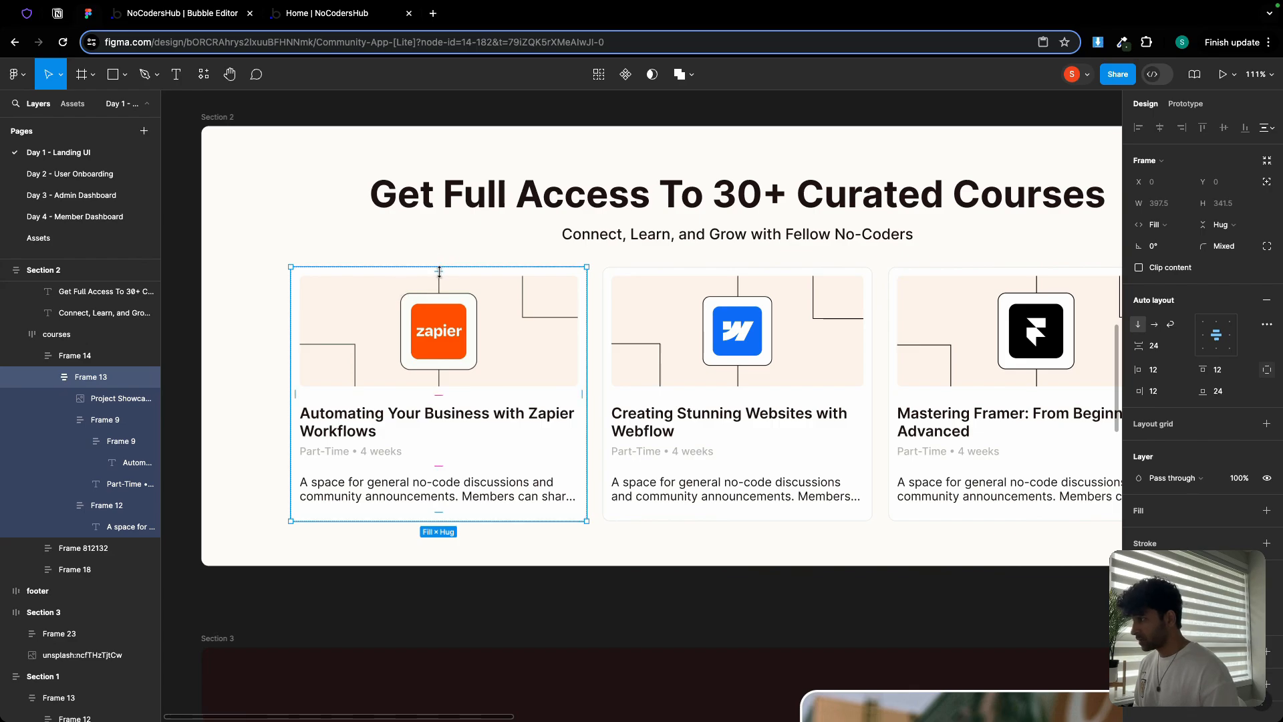
{"action": "scroll", "coordinate": [431, 271], "scroll_direction": "up", "scroll_amount": 5}
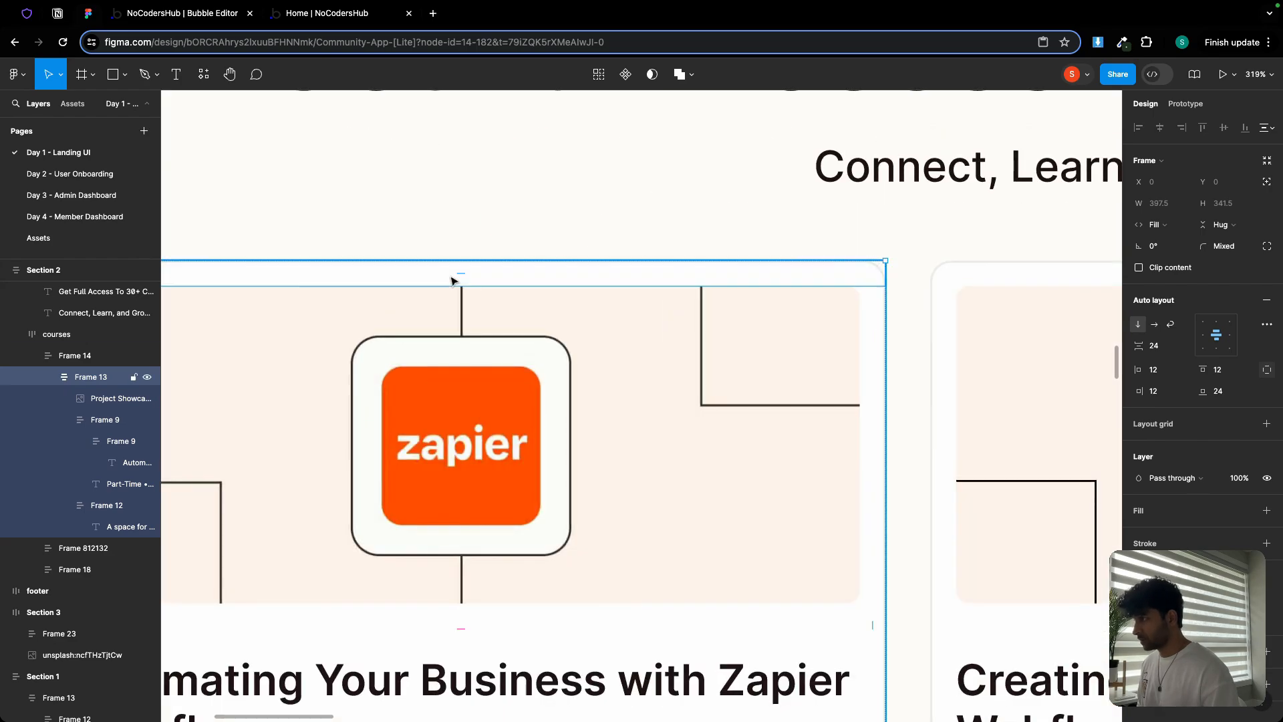
{"action": "left_click", "coordinate": [460, 272]}
{"action": "scroll", "coordinate": [459, 272], "scroll_direction": "down", "scroll_amount": 5}
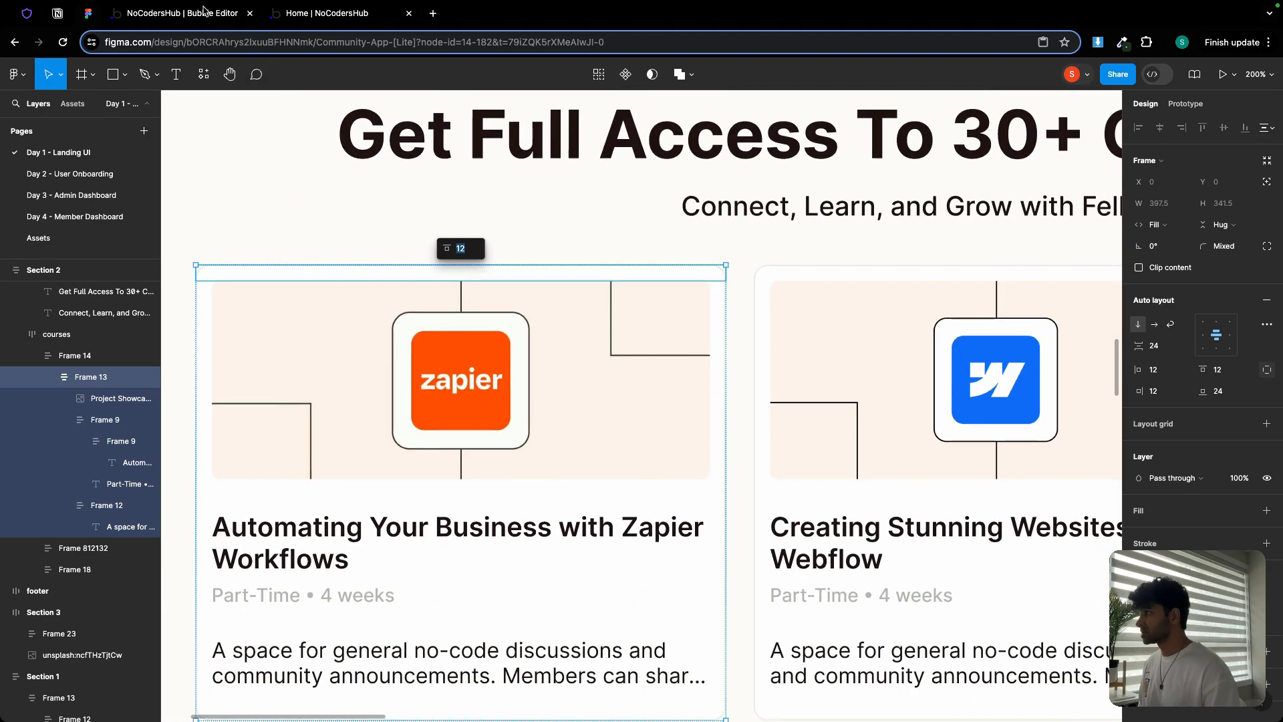
{"action": "left_click", "coordinate": [204, 11]}
{"action": "scroll", "coordinate": [1044, 468], "scroll_direction": "down", "scroll_amount": 1}
{"action": "left_click", "coordinate": [1044, 462]}
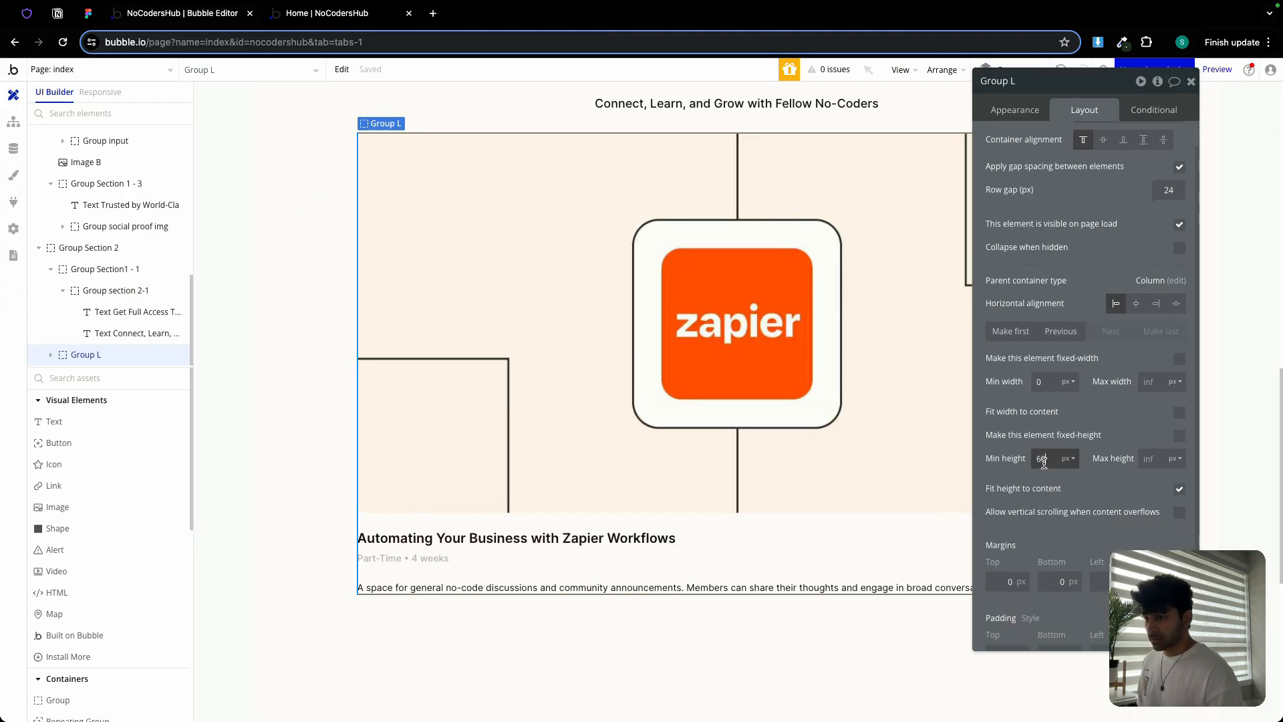
Set the card group's min height to 0, rename it Group card1, and give it 12px padding
{"action": "type", "text": "0"}
{"action": "left_click", "coordinate": [1031, 81]}
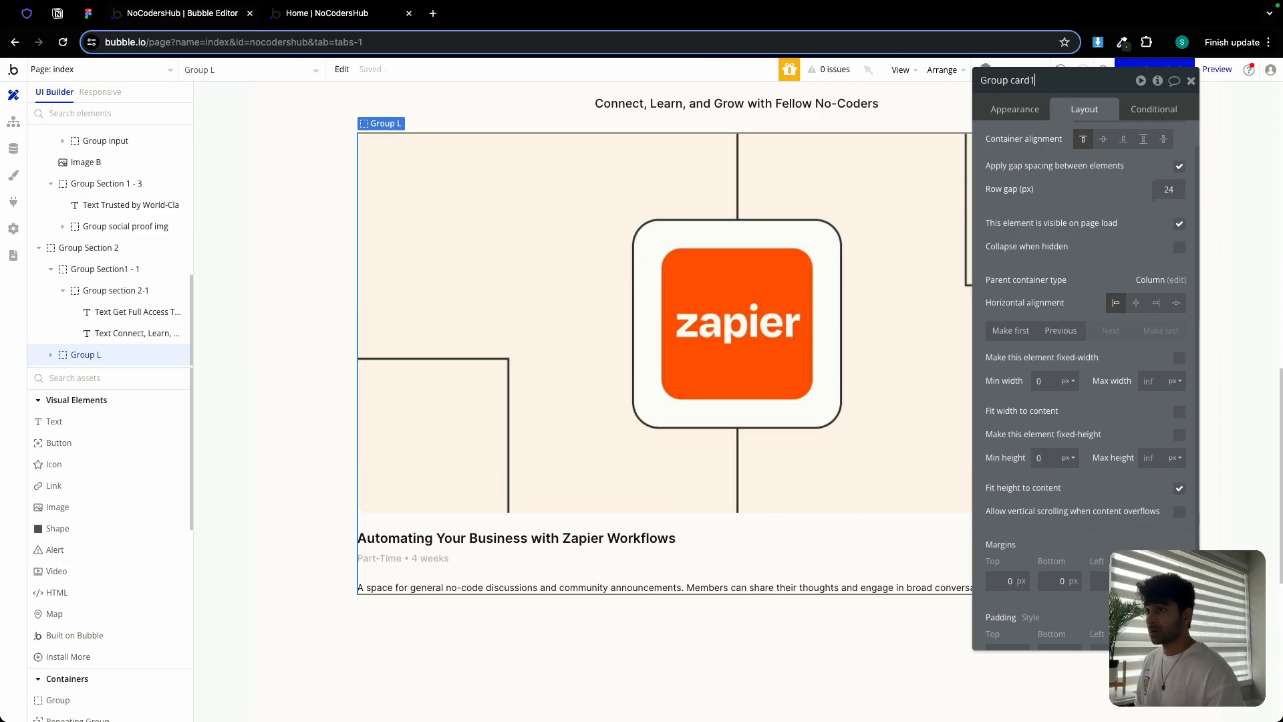
{"action": "type", "text": "card1"}
{"action": "scroll", "coordinate": [1039, 406], "scroll_direction": "down", "scroll_amount": 1}
{"action": "left_click", "coordinate": [1015, 633]}
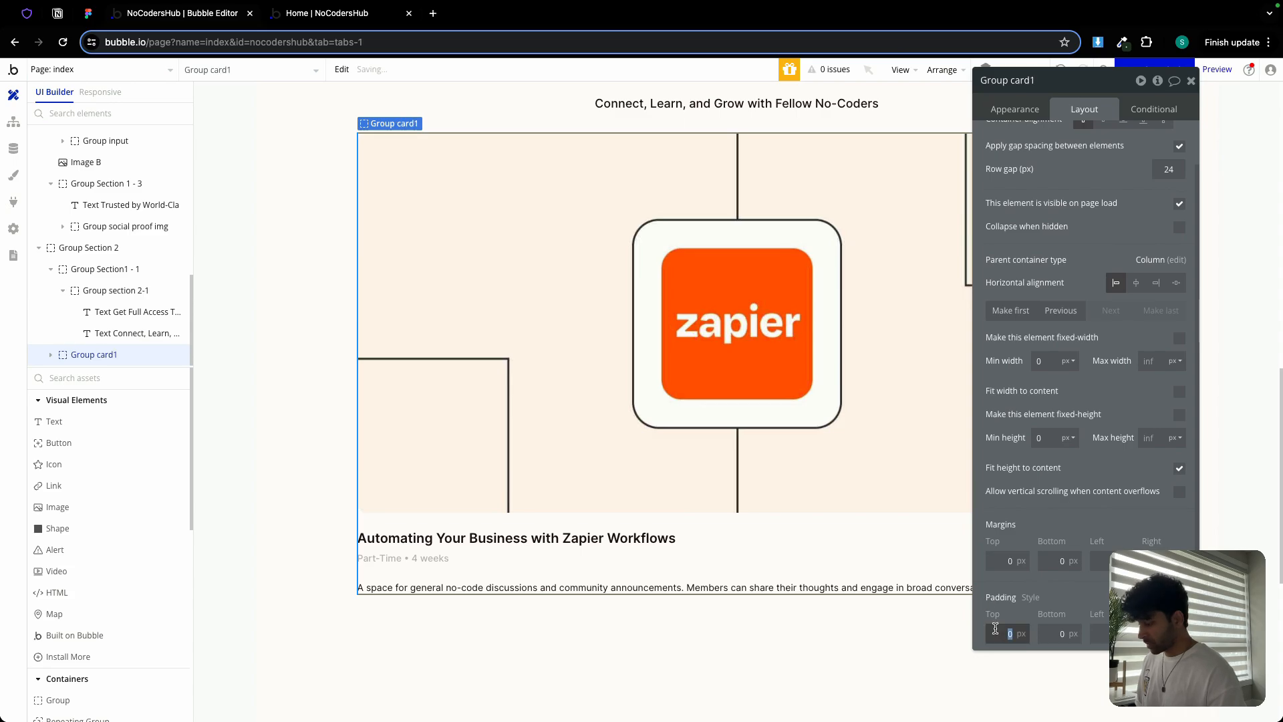
{"action": "type", "text": "12"}
{"action": "left_click", "coordinate": [1039, 628]}
{"action": "type", "text": "12"}
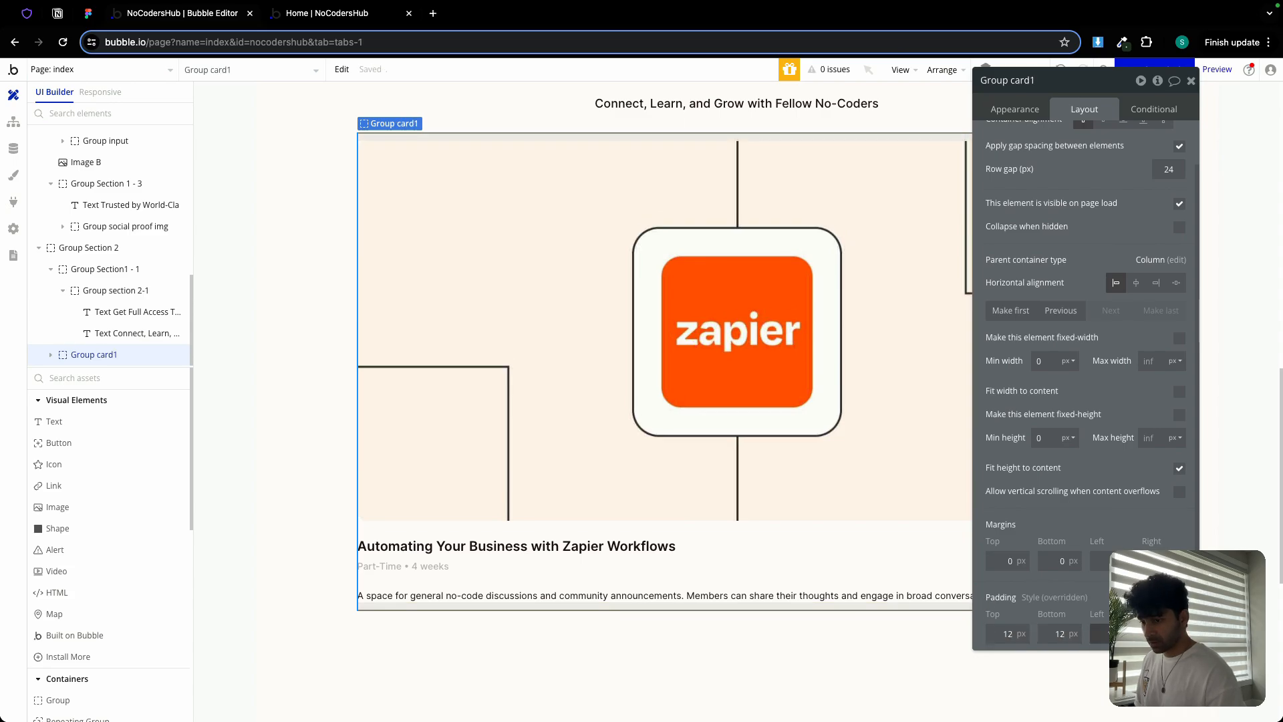
{"action": "key", "text": "Tab"}
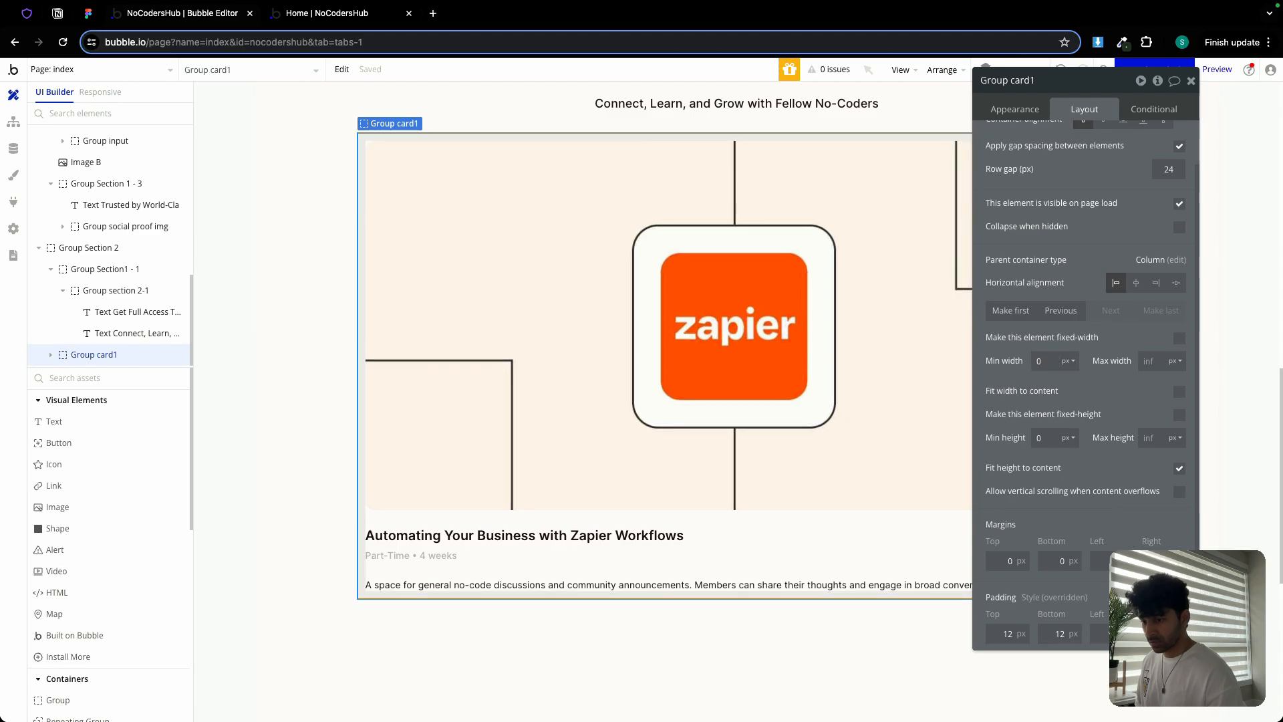
Give the card a flat white background, a solid Border-colour border and corner roundness 10
{"action": "left_click", "coordinate": [1014, 109]}
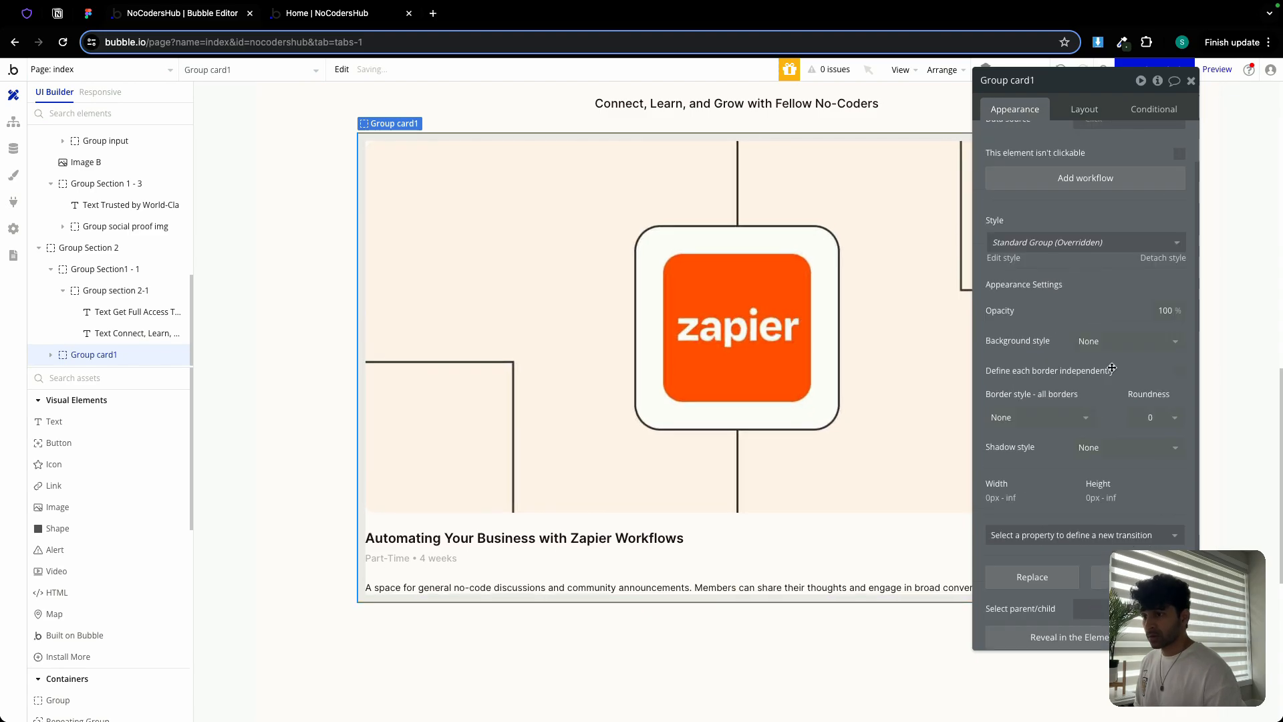
{"action": "left_click", "coordinate": [1114, 350]}
{"action": "left_click", "coordinate": [1099, 395]}
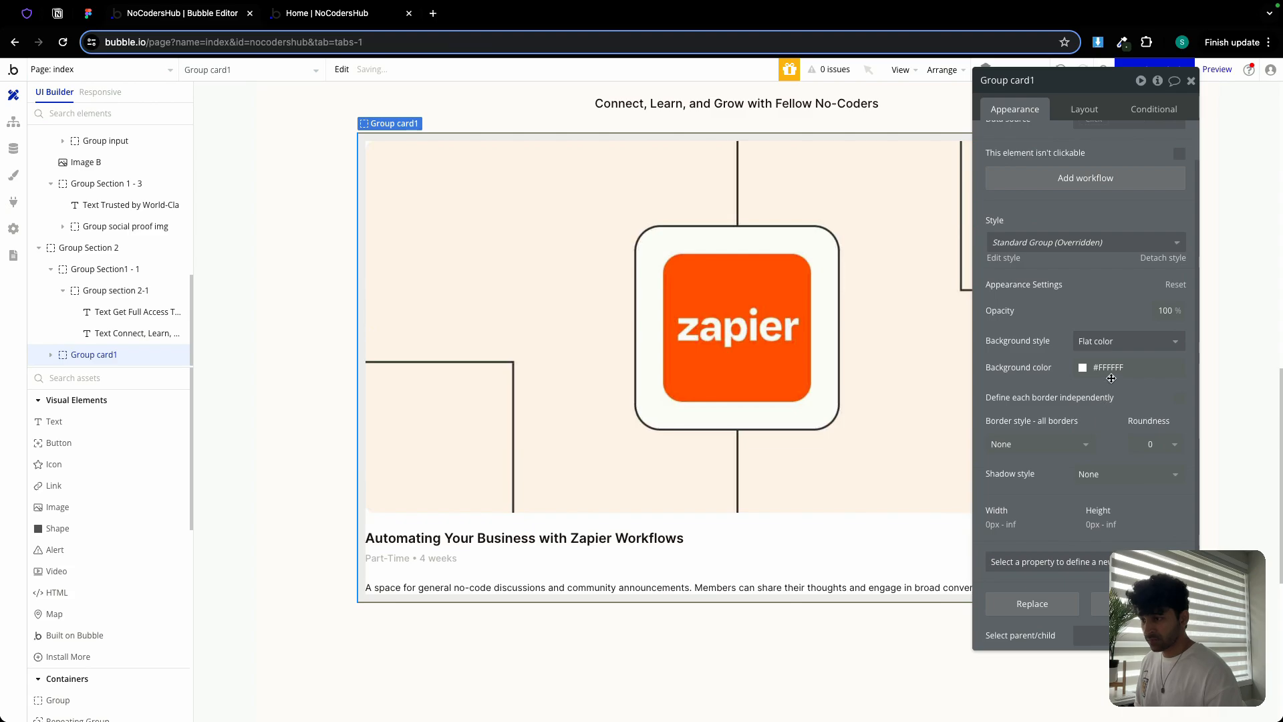
{"action": "left_click", "coordinate": [1069, 445]}
{"action": "left_click", "coordinate": [1037, 506]}
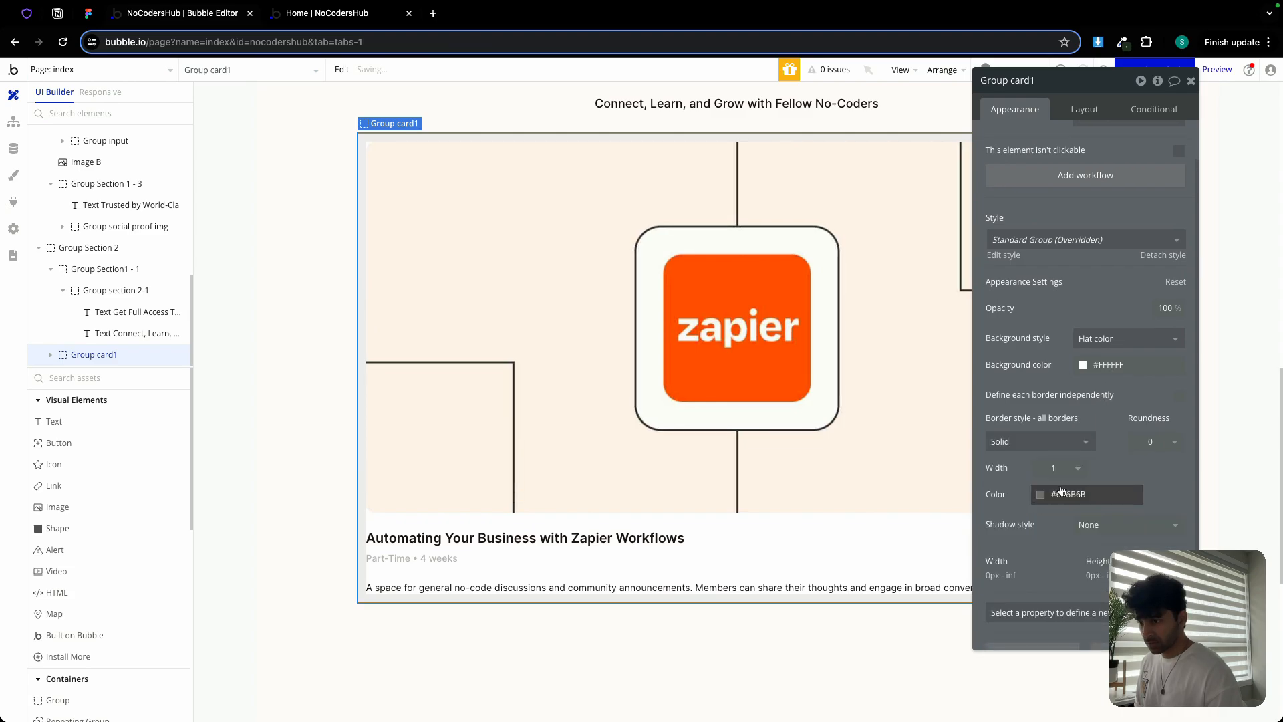
{"action": "left_click", "coordinate": [1061, 493]}
{"action": "left_click", "coordinate": [1060, 687]}
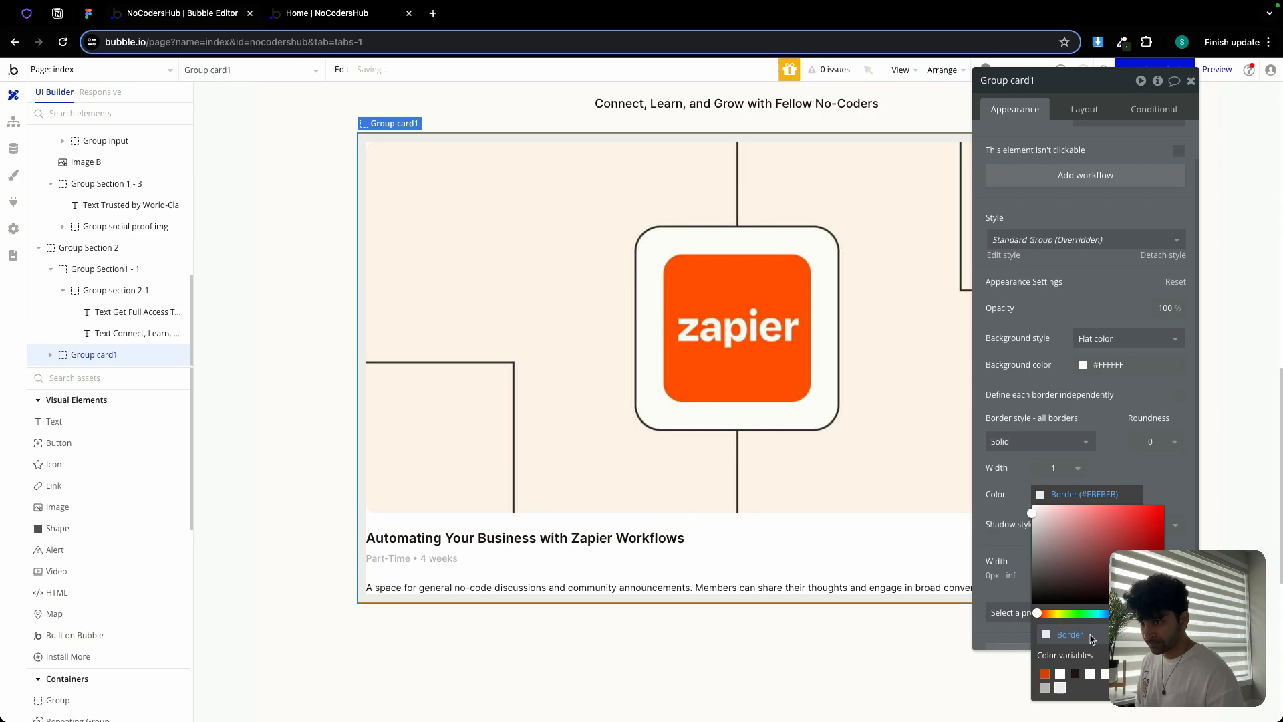
{"action": "left_click", "coordinate": [1151, 441]}
{"action": "type", "text": "1"}
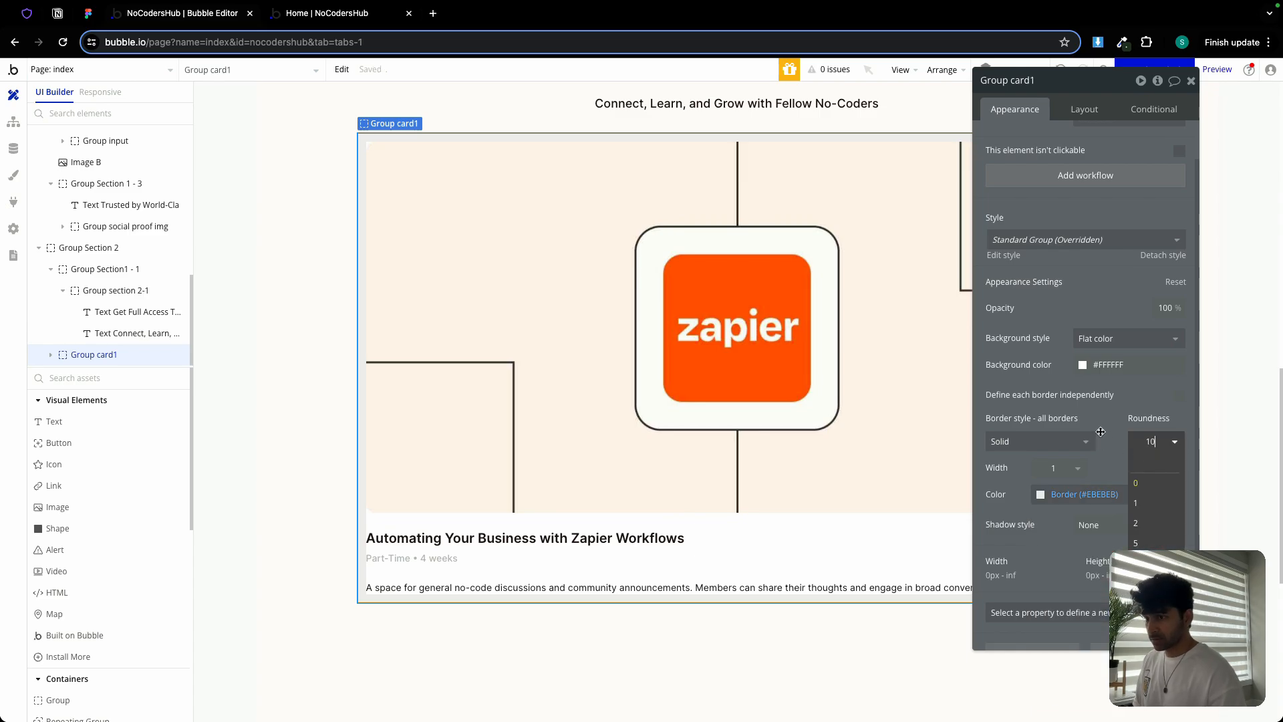
{"action": "type", "text": "0"}
{"action": "key", "text": "Return"}
Set the course image's corner roundness to 5 and recheck the card group's roundness
{"action": "left_click", "coordinate": [639, 255]}
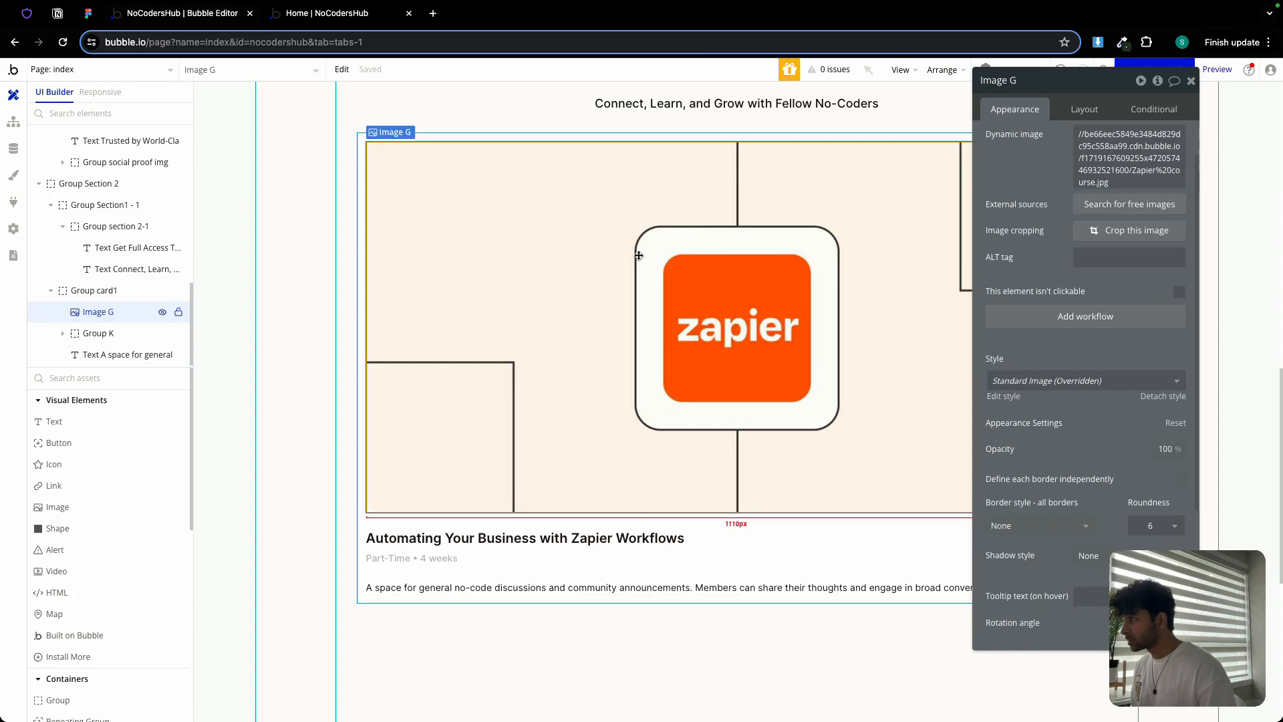
{"action": "left_click", "coordinate": [1151, 526]}
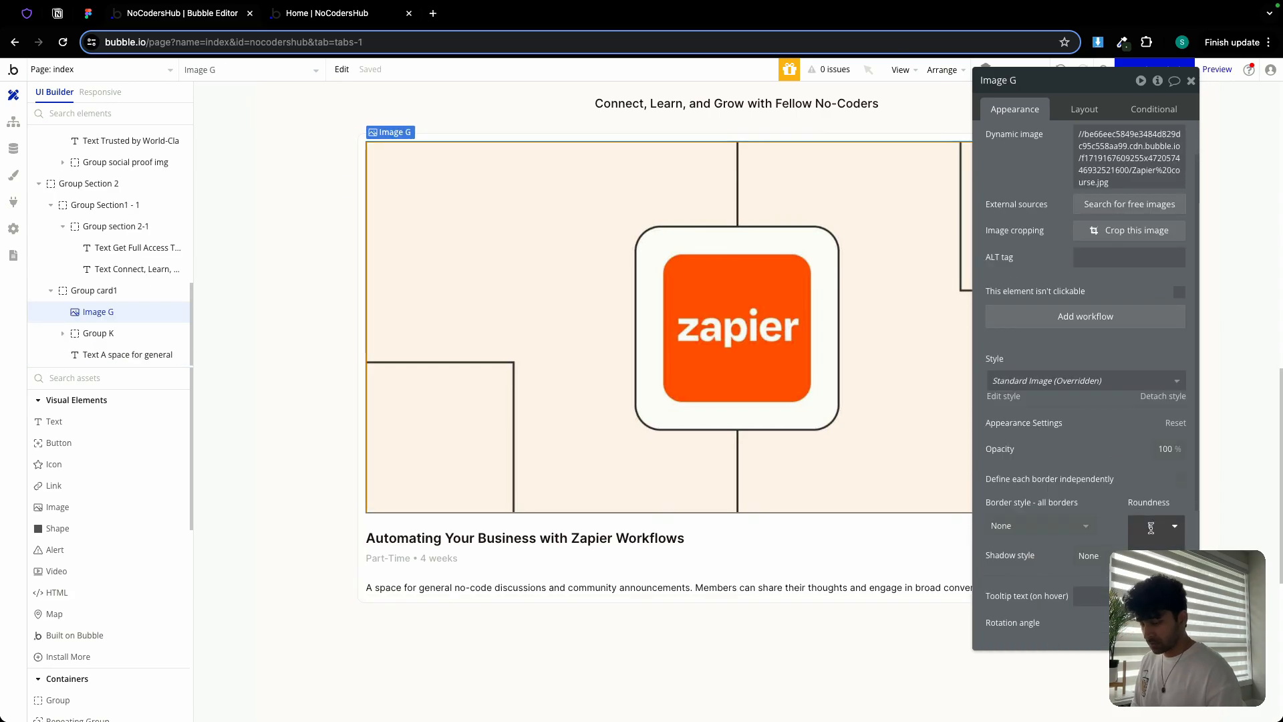
{"action": "type", "text": "5"}
{"action": "left_click", "coordinate": [299, 233]}
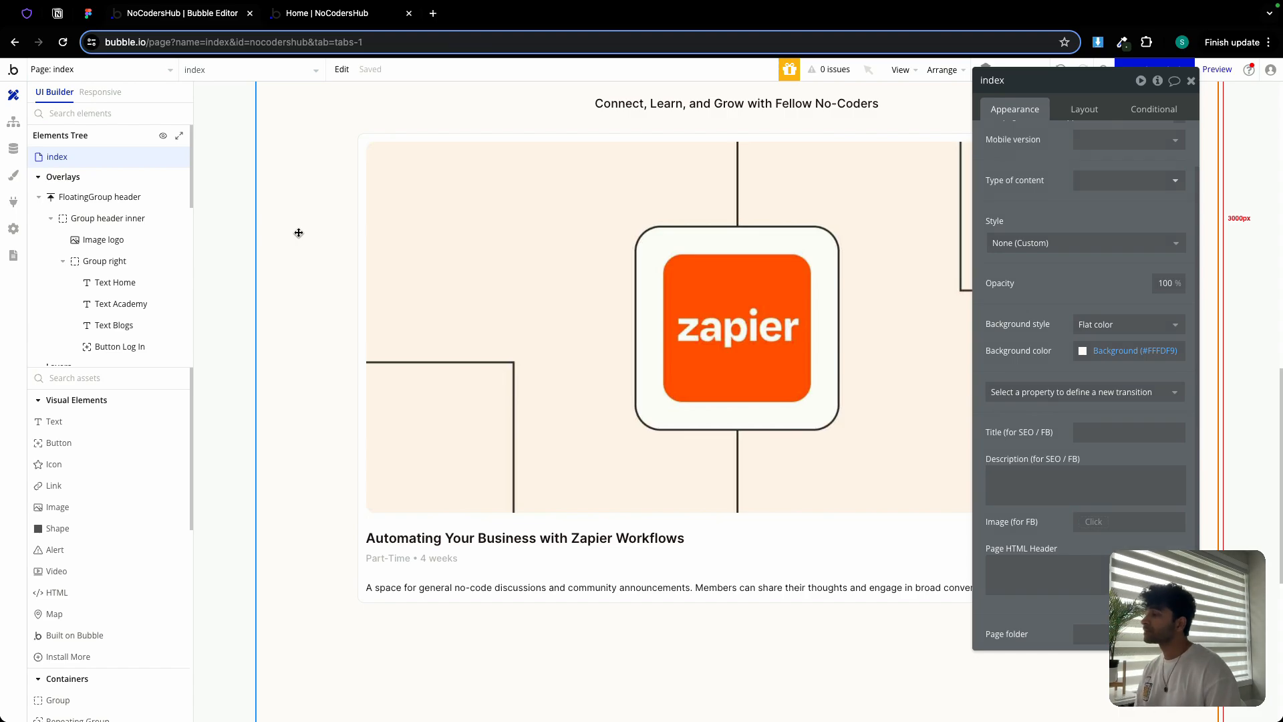
{"action": "left_click", "coordinate": [472, 209]}
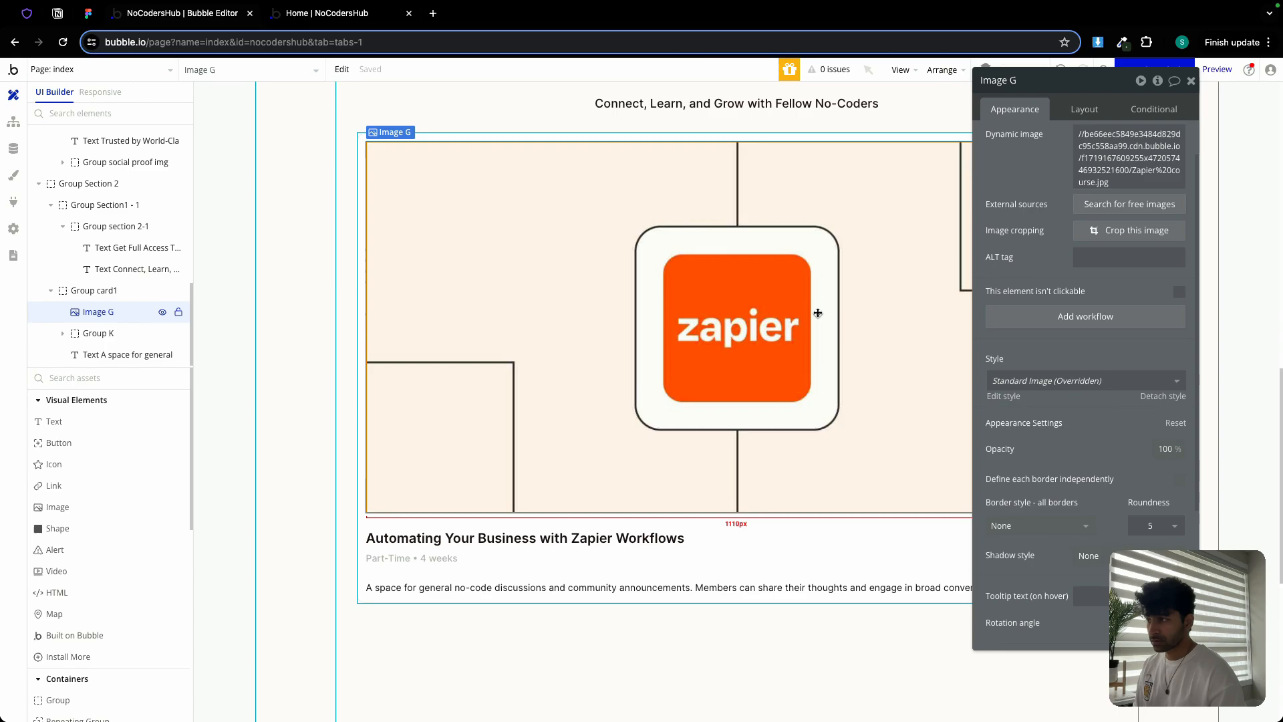
{"action": "left_click", "coordinate": [570, 136]}
{"action": "double_click", "coordinate": [1150, 443]}
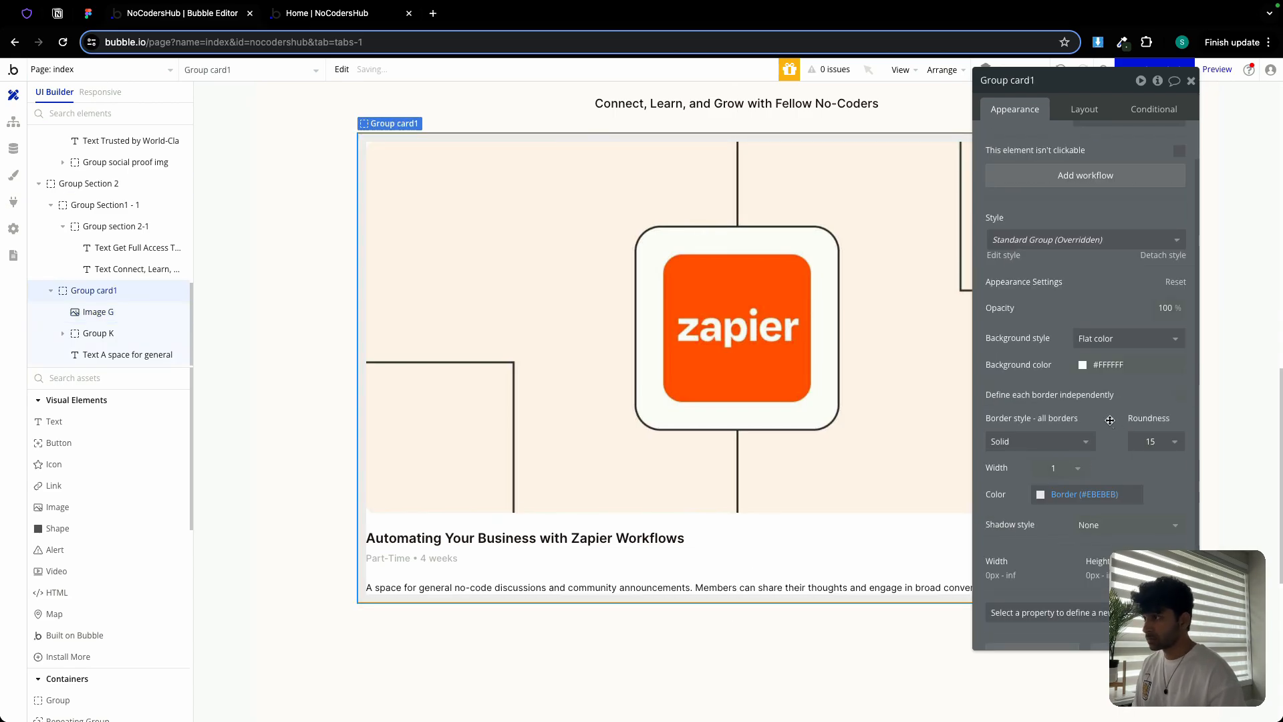
{"action": "left_click", "coordinate": [308, 273]}
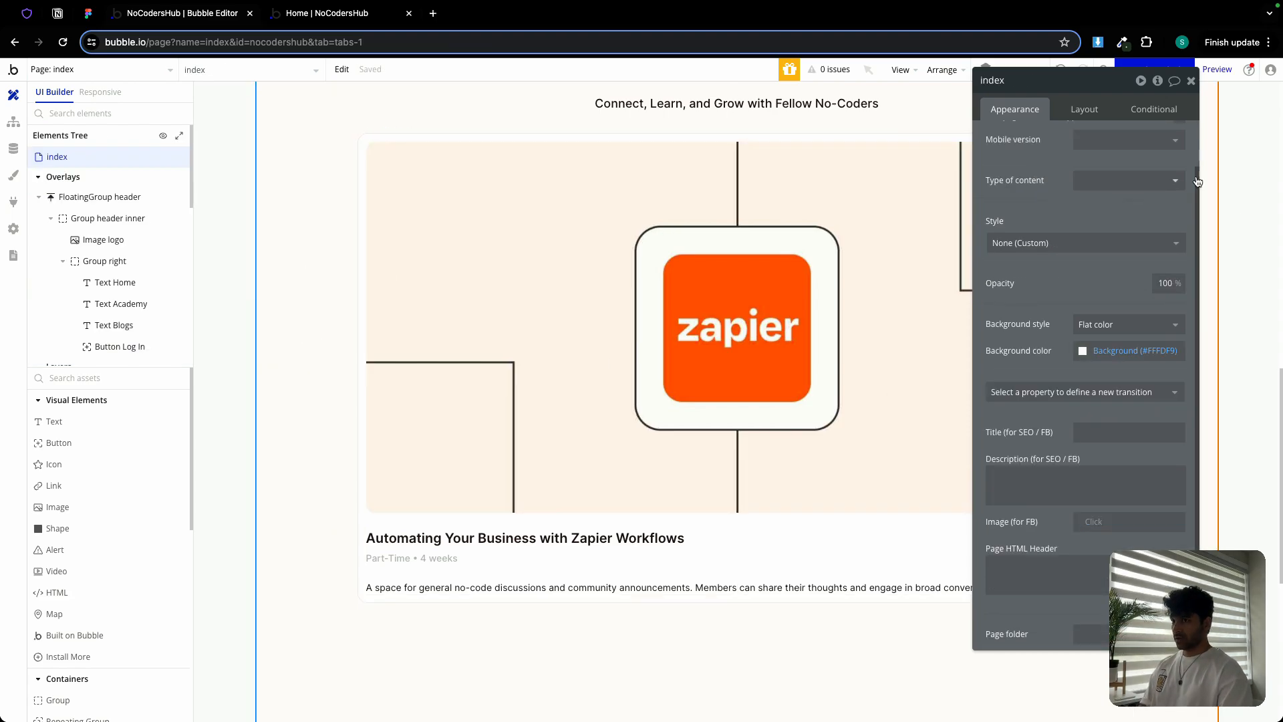
Copy Group card1 and paste it into Group Section 2
{"action": "left_click", "coordinate": [1191, 80]}
{"action": "left_click", "coordinate": [838, 137]}
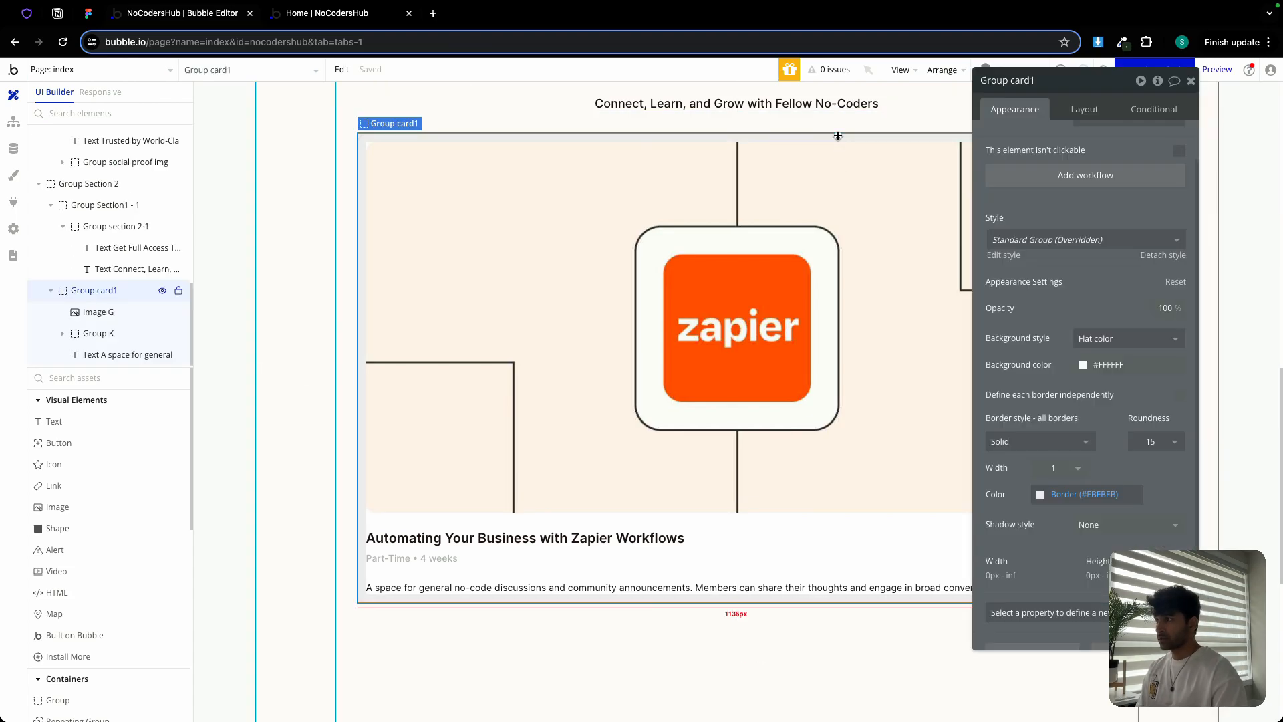
{"action": "right_click", "coordinate": [838, 135]}
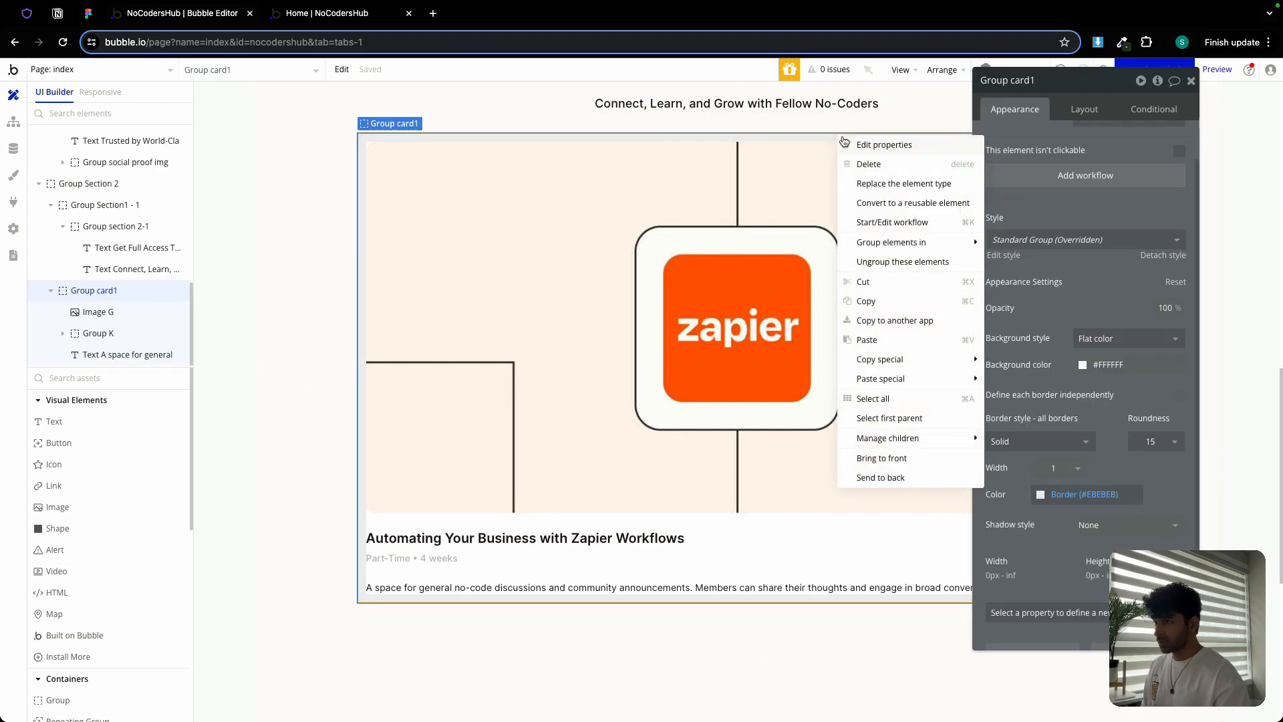
{"action": "left_click", "coordinate": [883, 305]}
{"action": "scroll", "coordinate": [635, 412], "scroll_direction": "down", "scroll_amount": 5}
{"action": "left_click", "coordinate": [634, 409]}
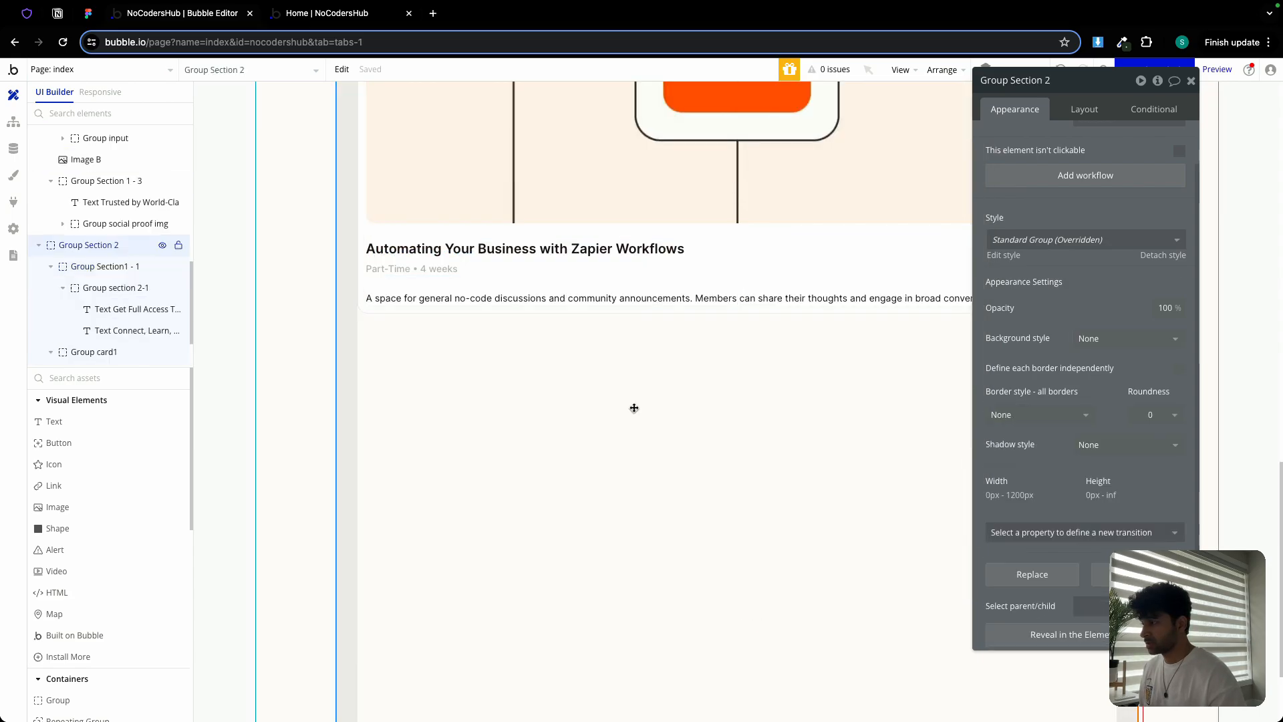
{"action": "right_click", "coordinate": [634, 408]}
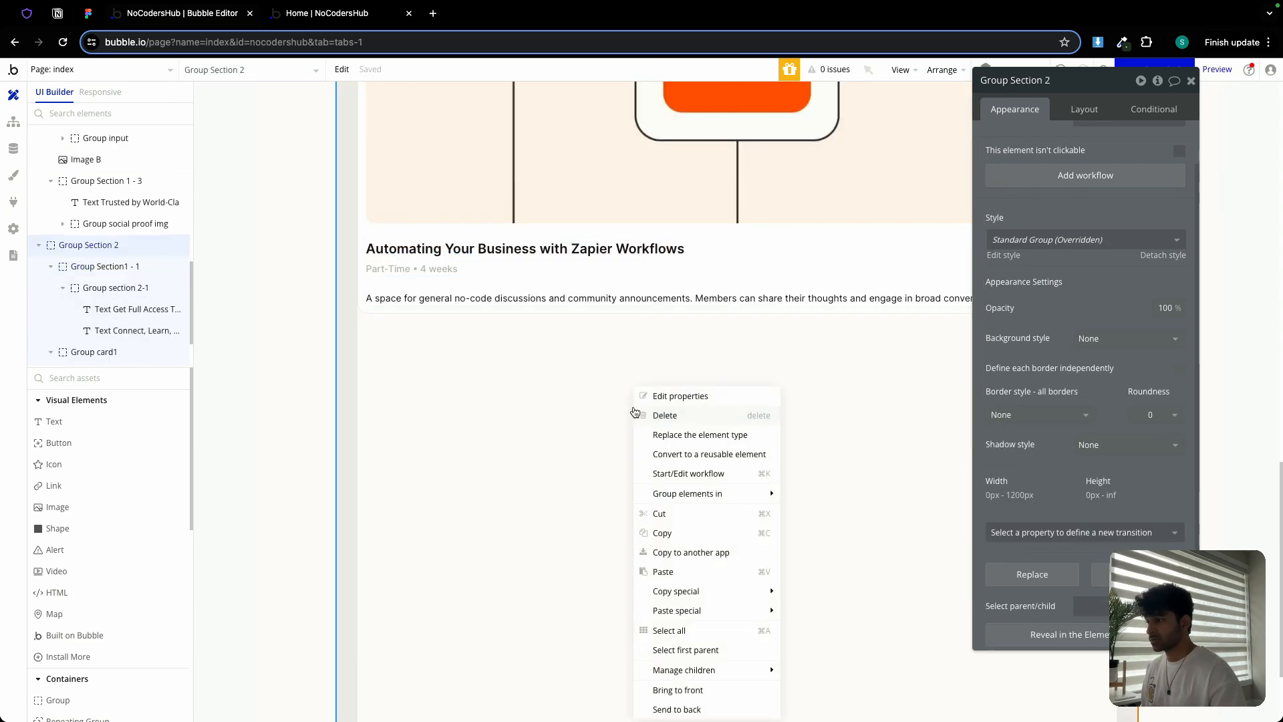
{"action": "left_click", "coordinate": [691, 574]}
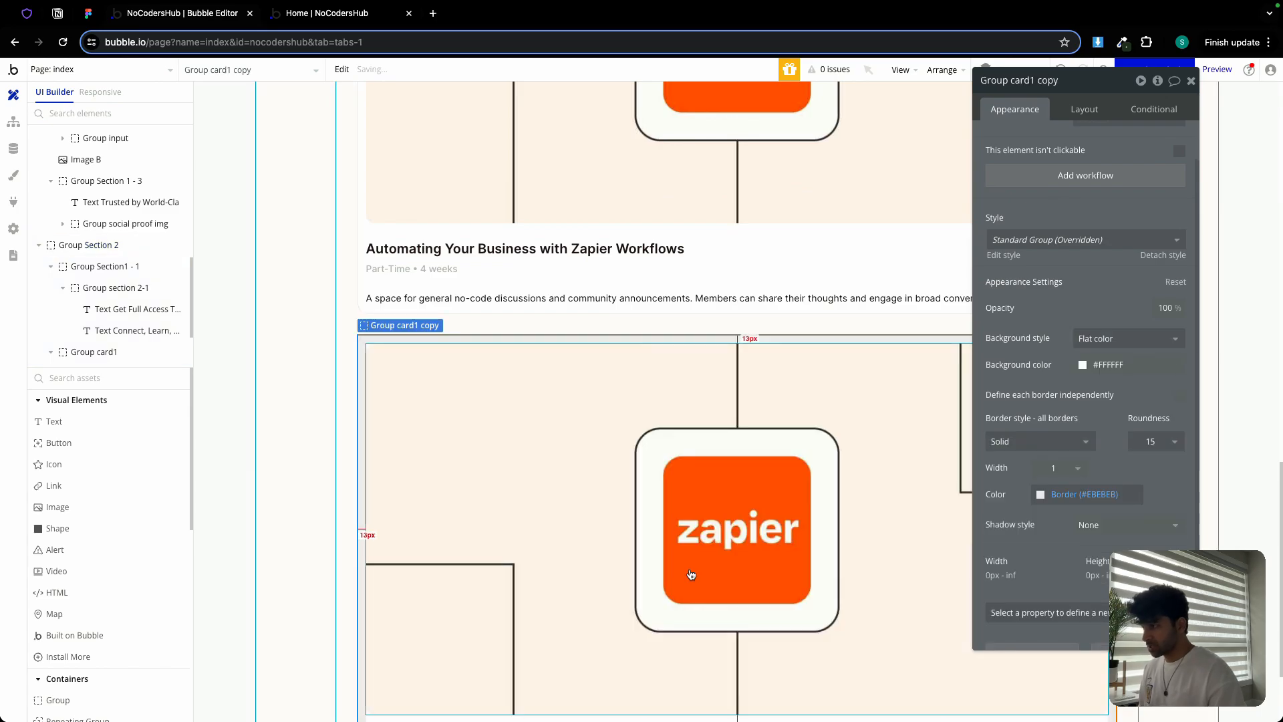
Rename the pasted card to Group card2
{"action": "double_click", "coordinate": [1074, 79]}
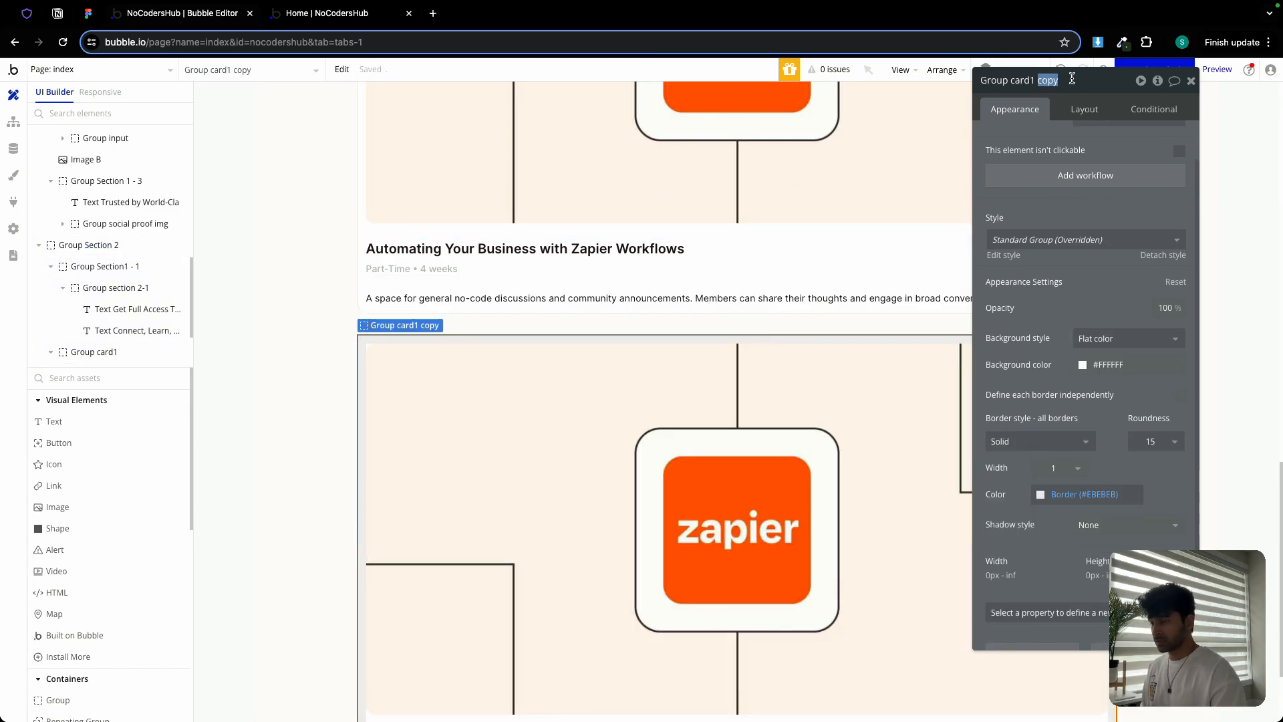
{"action": "key", "text": "BackSpace"}
{"action": "key", "text": "BackSpace"}
{"action": "type", "text": "2"}
{"action": "scroll", "coordinate": [1071, 282], "scroll_direction": "up", "scroll_amount": 2}
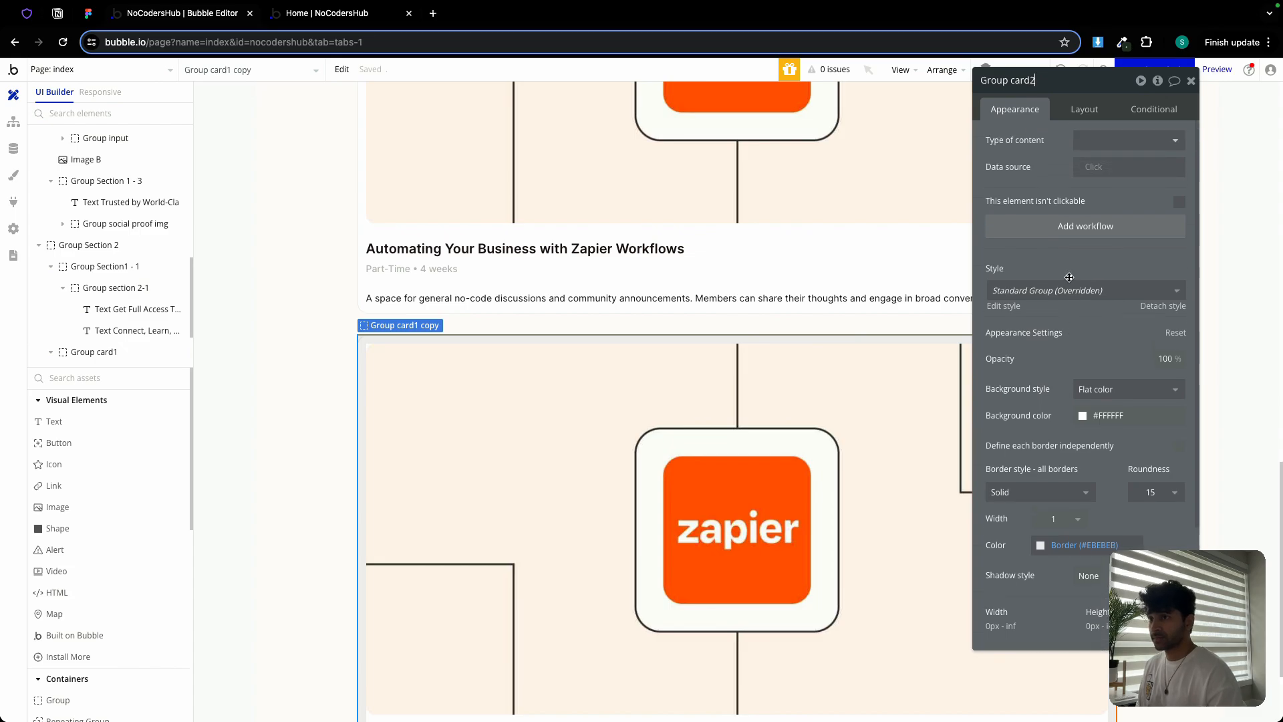
{"action": "left_click", "coordinate": [1191, 80]}
Upload Webflow course.png as the new card's static image
{"action": "double_click", "coordinate": [782, 460]}
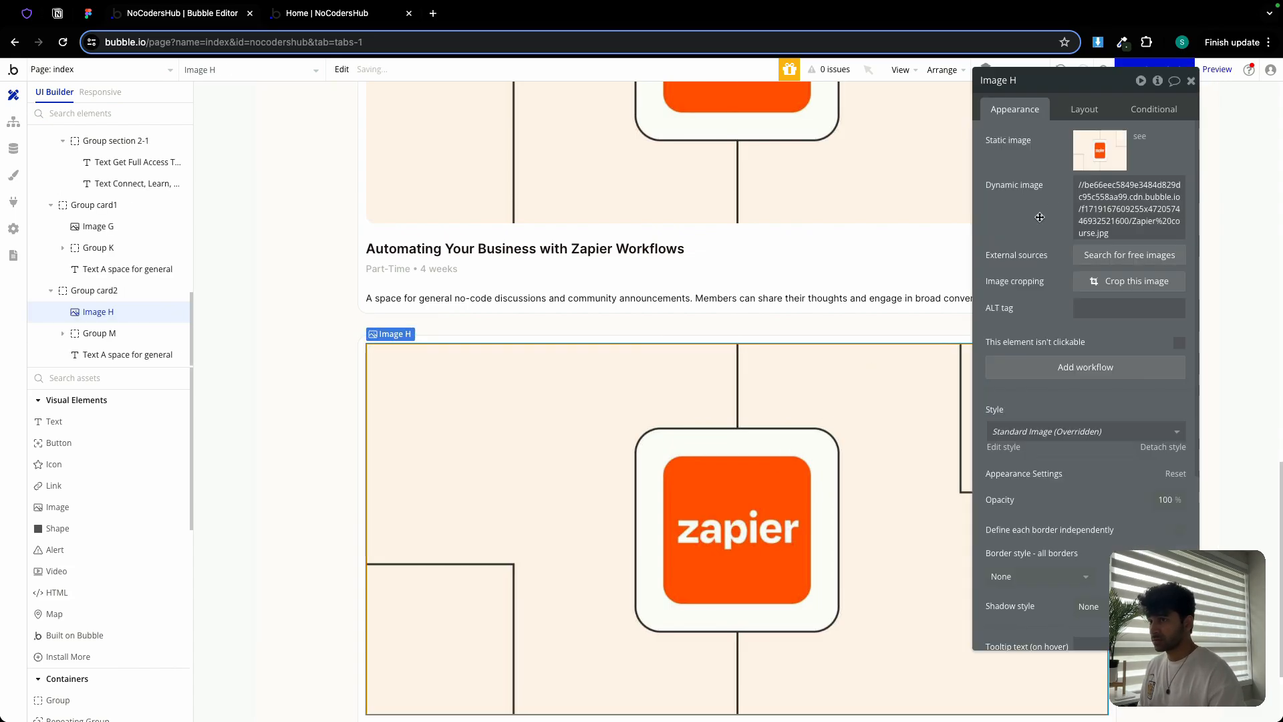
{"action": "left_click", "coordinate": [1077, 162]}
{"action": "scroll", "coordinate": [679, 419], "scroll_direction": "down", "scroll_amount": 5}
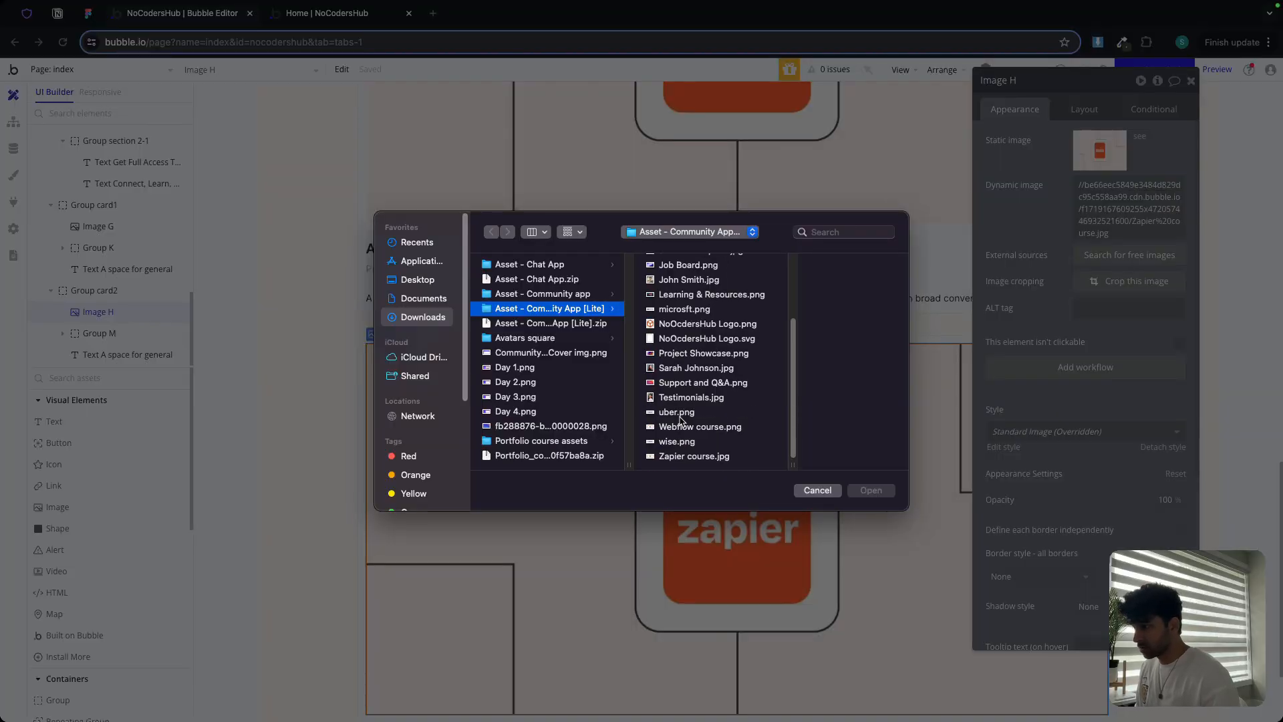
{"action": "double_click", "coordinate": [679, 425]}
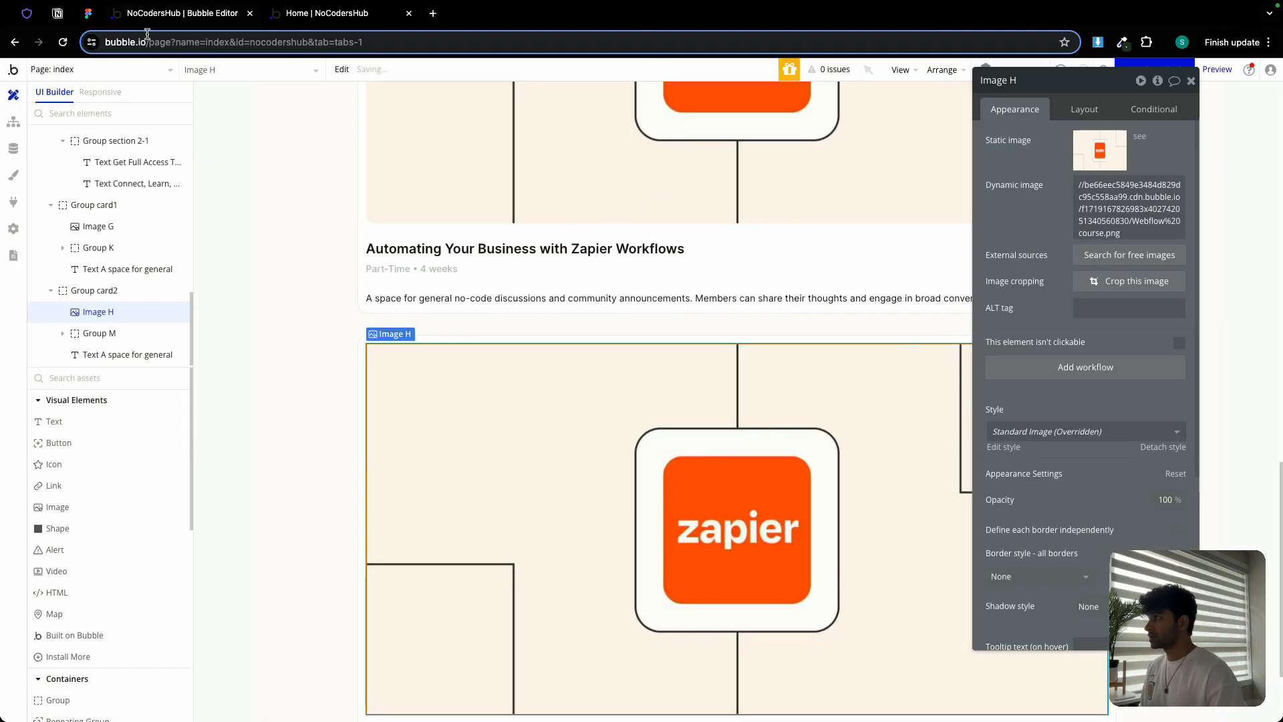
Select the Webflow card's title text in the Figma design
{"action": "left_click", "coordinate": [88, 13]}
{"action": "scroll", "coordinate": [881, 436], "scroll_direction": "down", "scroll_amount": 2}
{"action": "scroll", "coordinate": [881, 436], "scroll_direction": "right", "scroll_amount": 6}
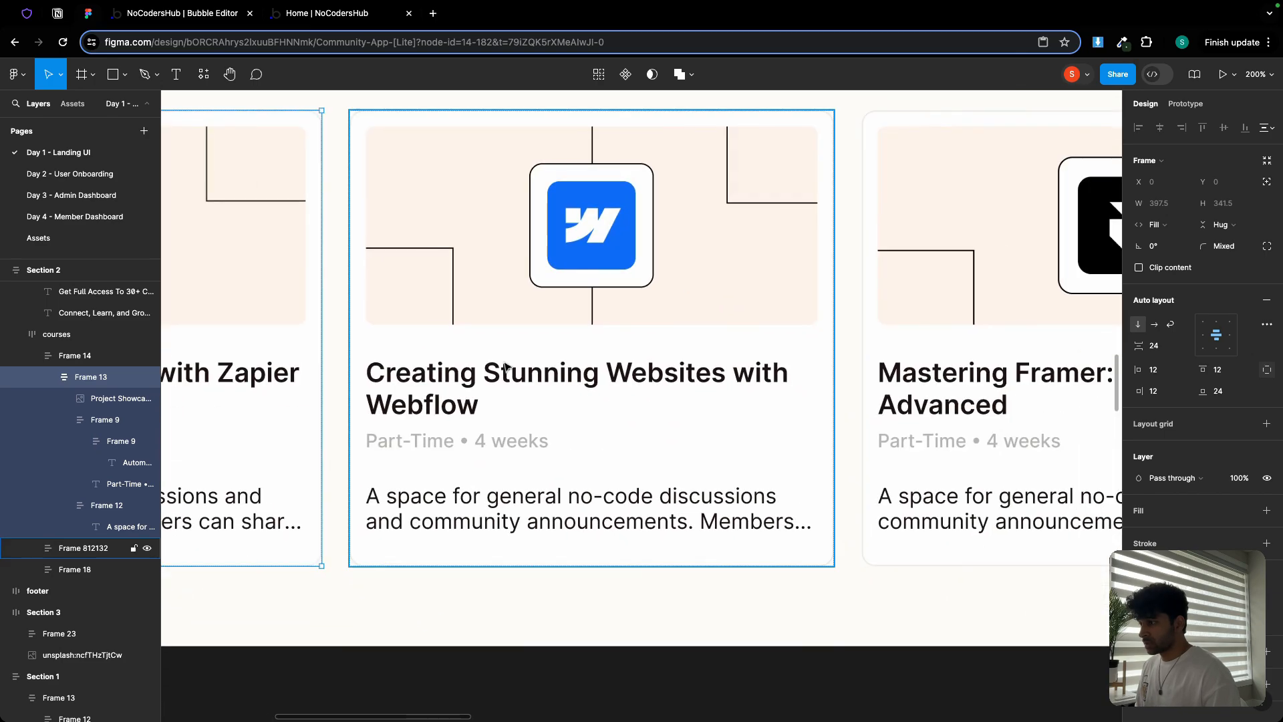
{"action": "scroll", "coordinate": [520, 388], "scroll_direction": "down", "scroll_amount": 2}
{"action": "double_click", "coordinate": [519, 381]}
{"action": "double_click", "coordinate": [519, 381]}
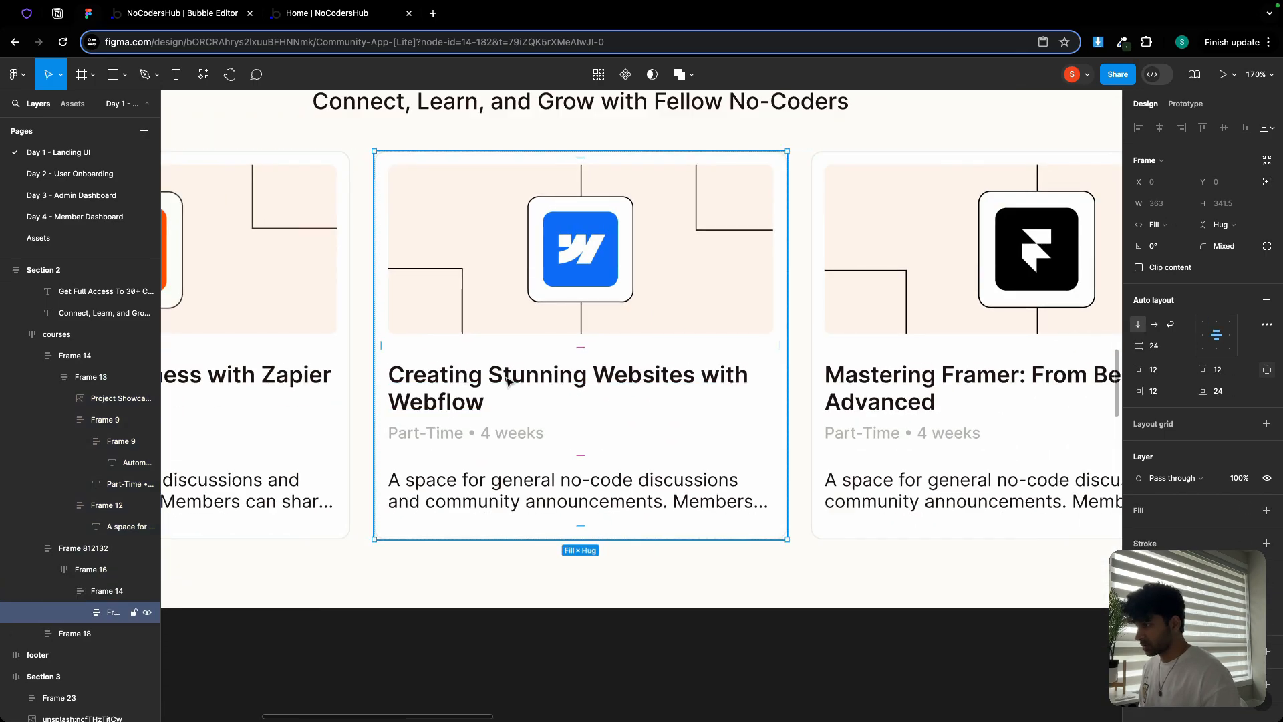
{"action": "double_click", "coordinate": [508, 381]}
{"action": "double_click", "coordinate": [507, 381]}
{"action": "double_click", "coordinate": [508, 381]}
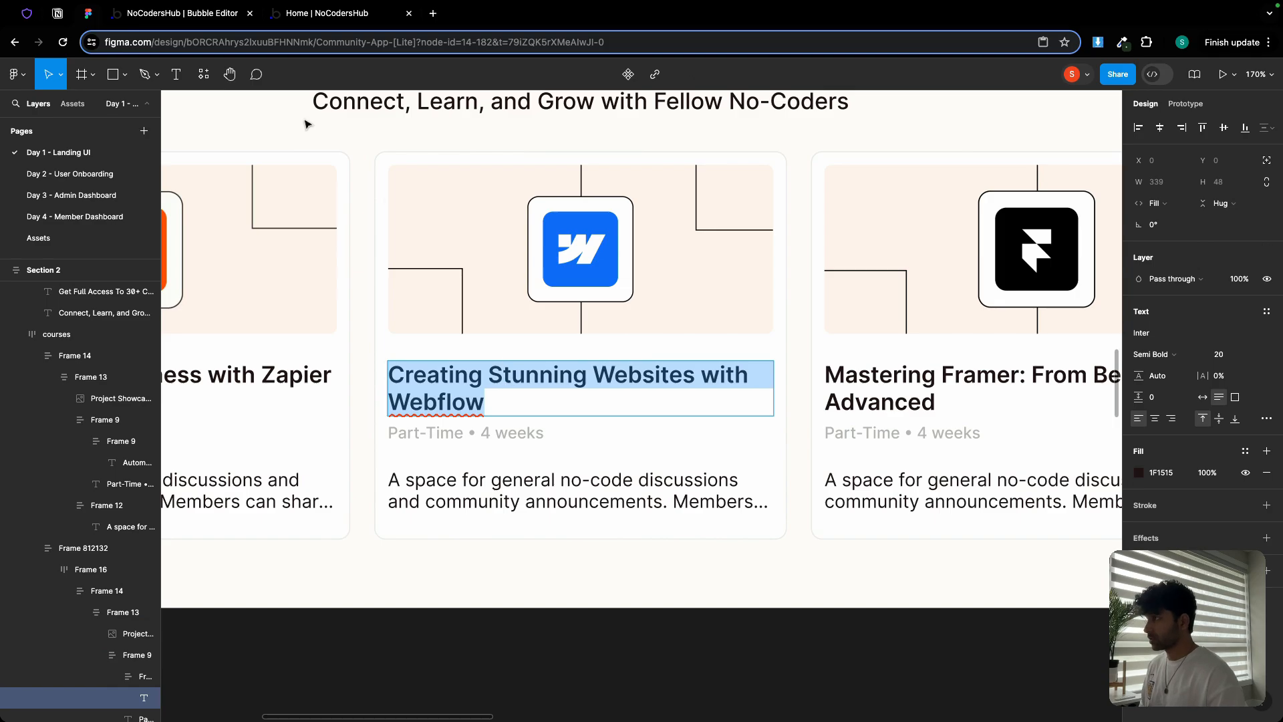
{"action": "left_click", "coordinate": [208, 14]}
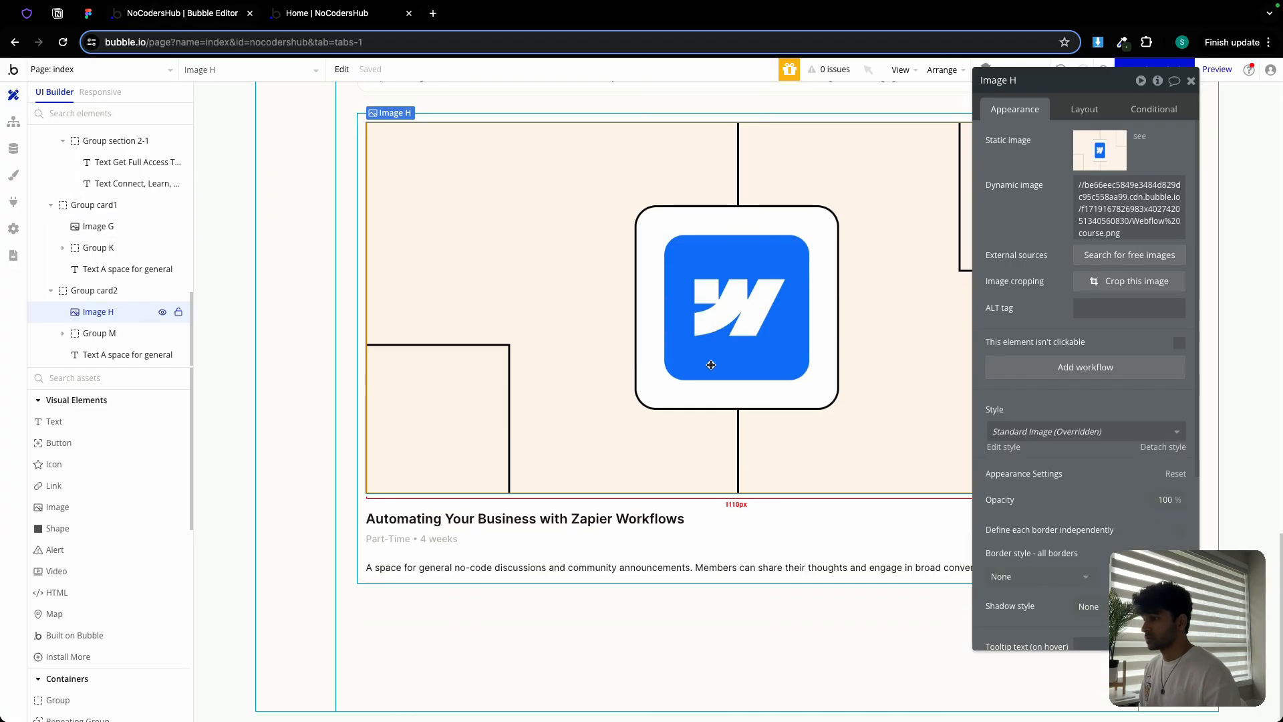
Set card2's title to 'Creating Stunning Websites with Webflow' and paste in the Figma Webflow description
{"action": "left_click", "coordinate": [582, 523]}
{"action": "triple_click", "coordinate": [1088, 139]}
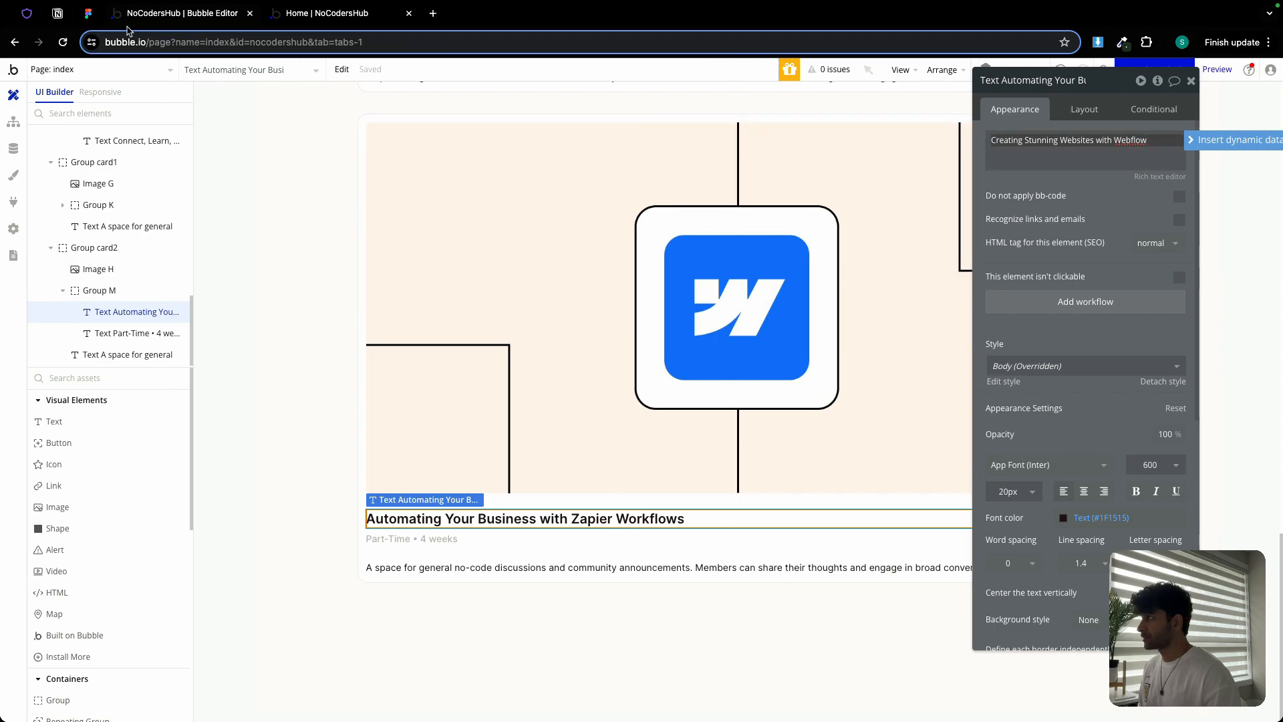
{"action": "left_click", "coordinate": [87, 13]}
{"action": "double_click", "coordinate": [592, 493]}
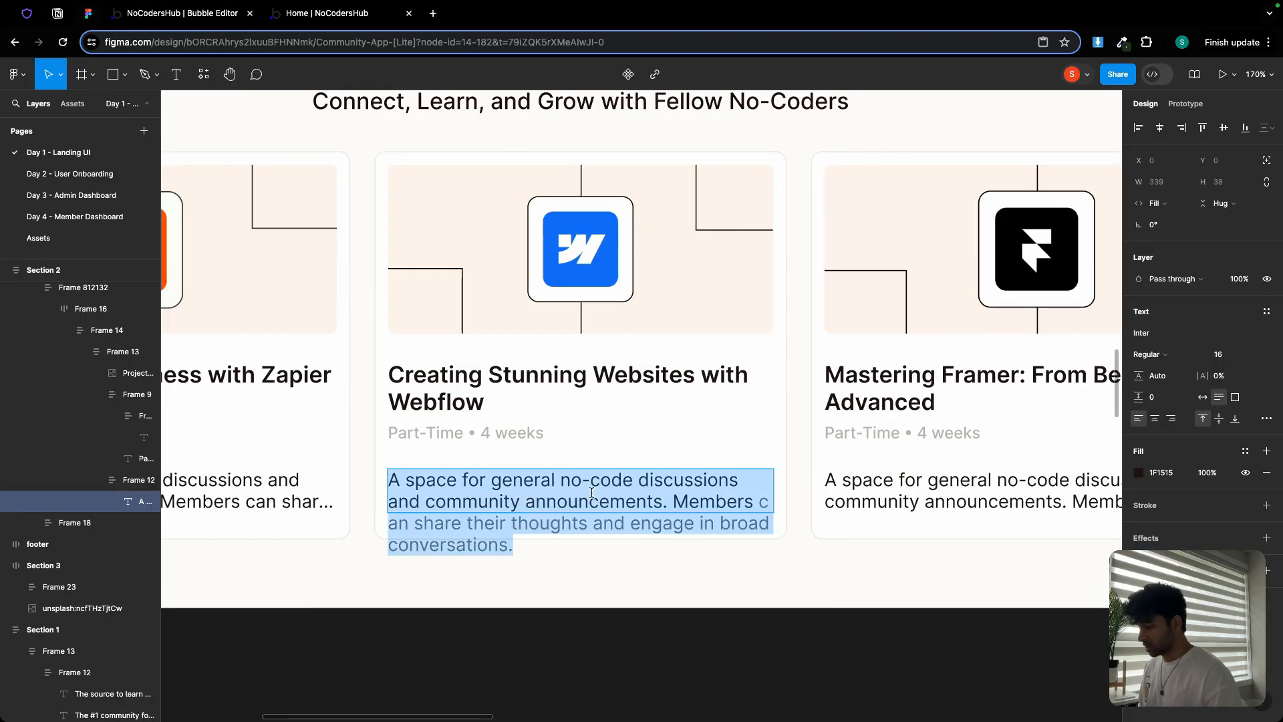
{"action": "left_click", "coordinate": [203, 14]}
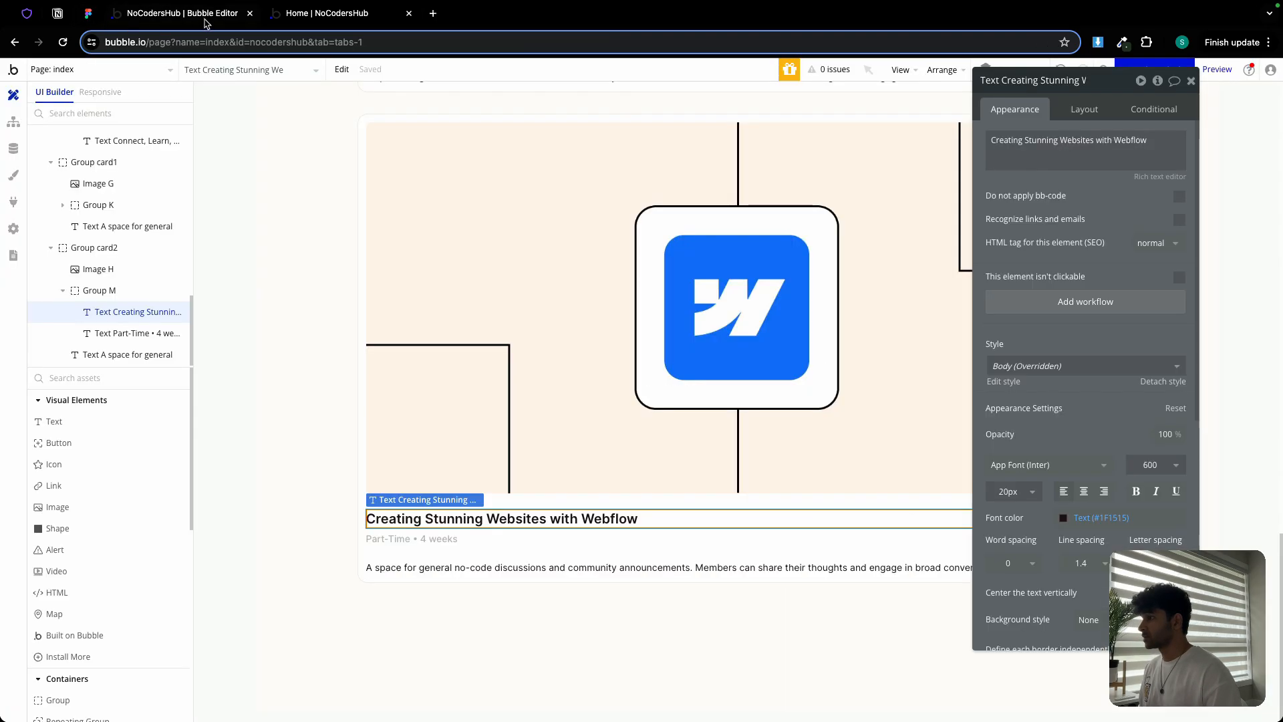
{"action": "left_click", "coordinate": [525, 570]}
{"action": "triple_click", "coordinate": [1044, 161]}
{"action": "key", "text": "super+v"}
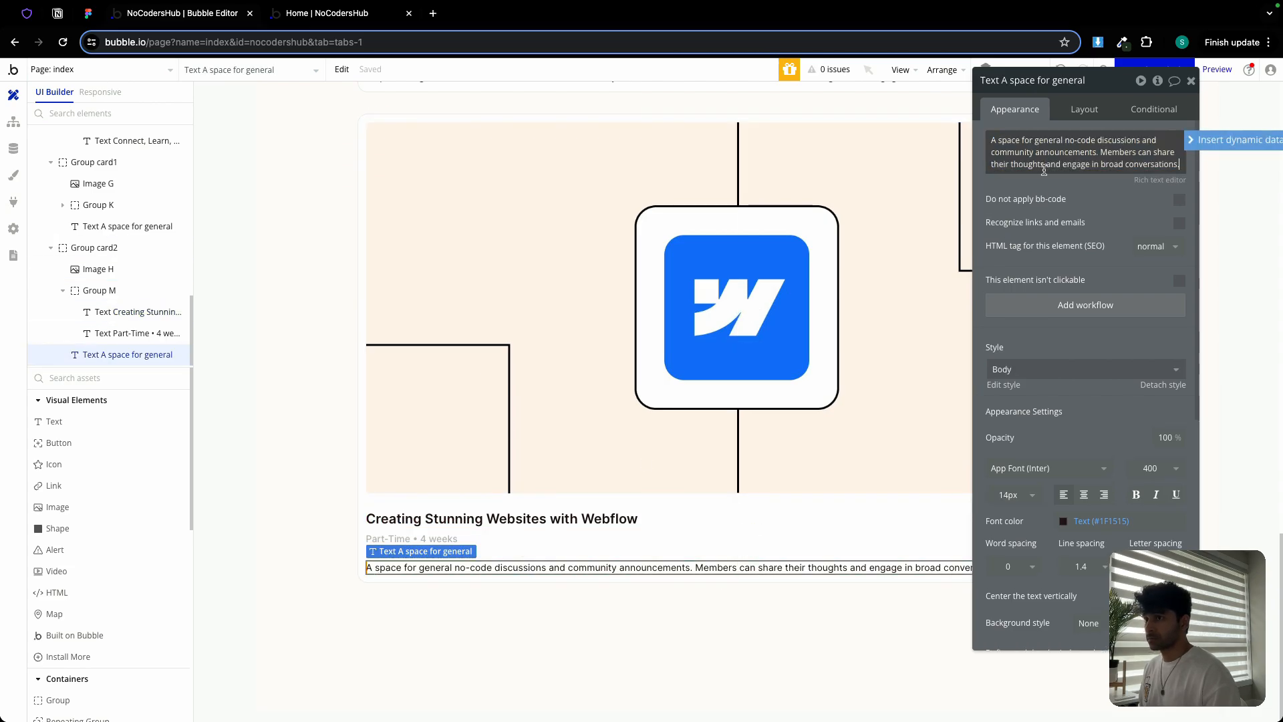
{"action": "left_click", "coordinate": [1039, 182]}
{"action": "left_click", "coordinate": [1191, 80]}
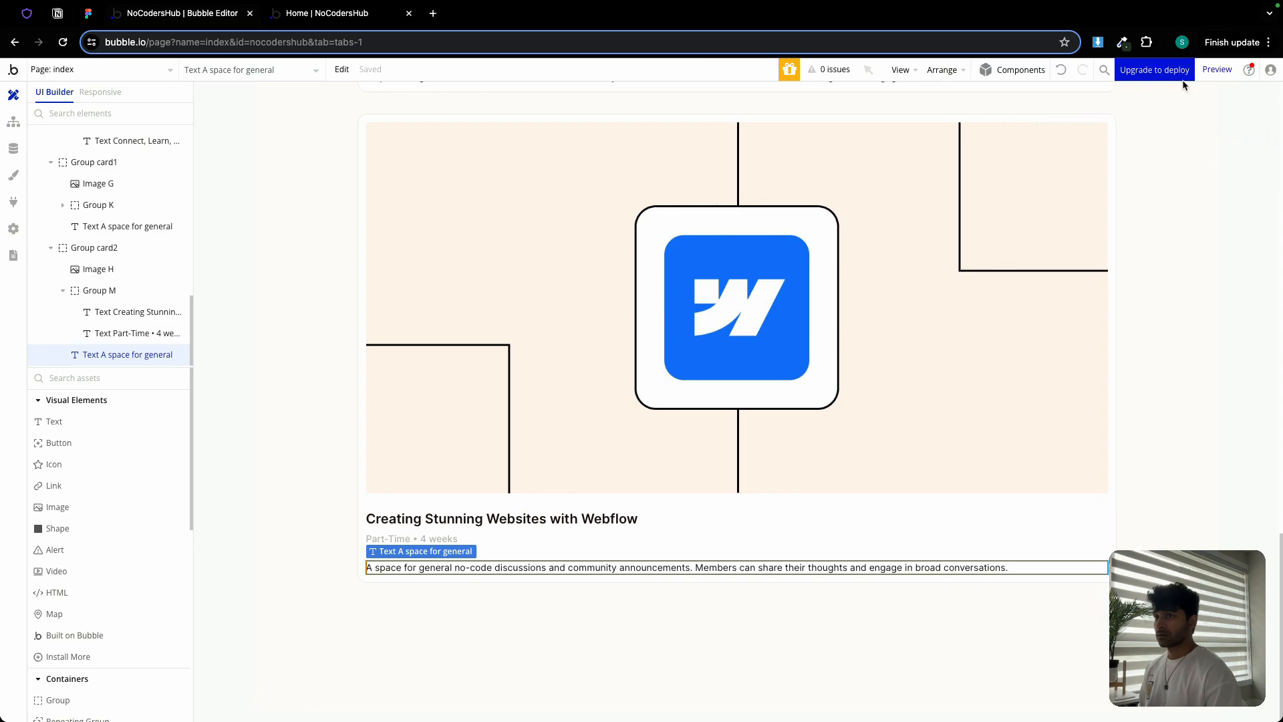
Wrap the two course cards together in a row container
{"action": "scroll", "coordinate": [744, 330], "scroll_direction": "up", "scroll_amount": 5}
{"action": "scroll", "coordinate": [745, 331], "scroll_direction": "up", "scroll_amount": 3}
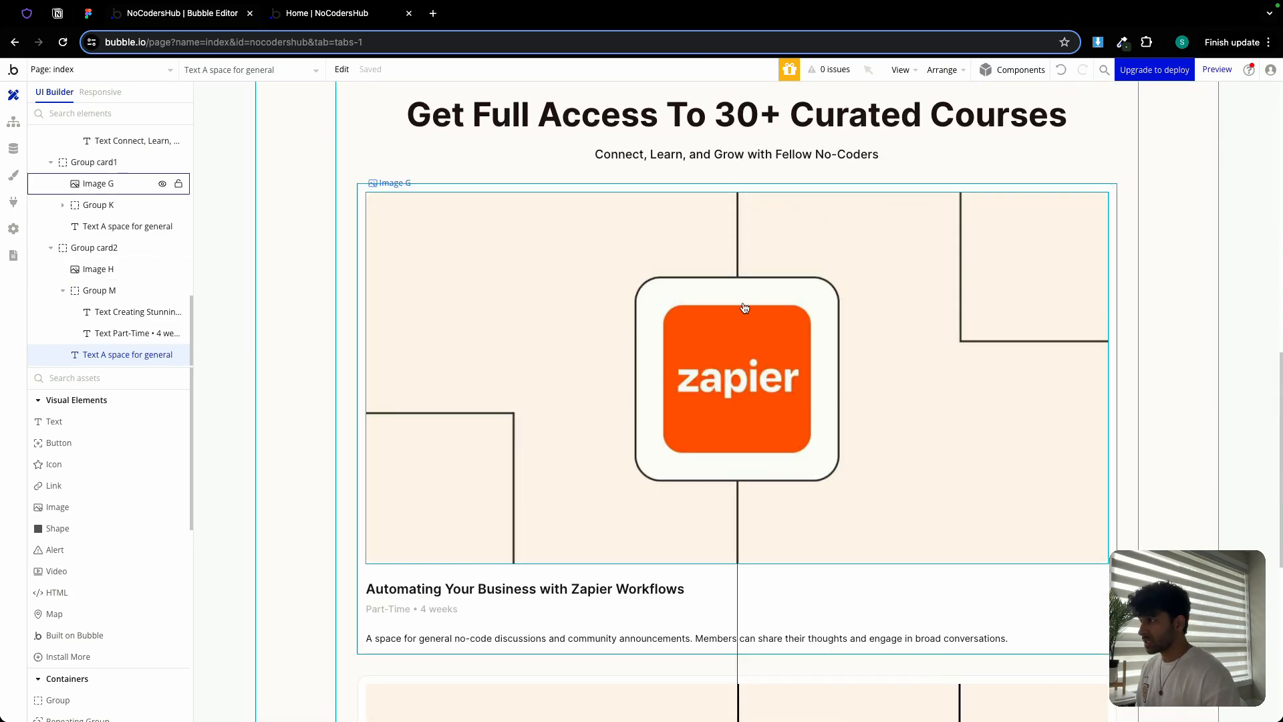
{"action": "left_click", "coordinate": [593, 187]}
{"action": "scroll", "coordinate": [595, 191], "scroll_direction": "down", "scroll_amount": 5}
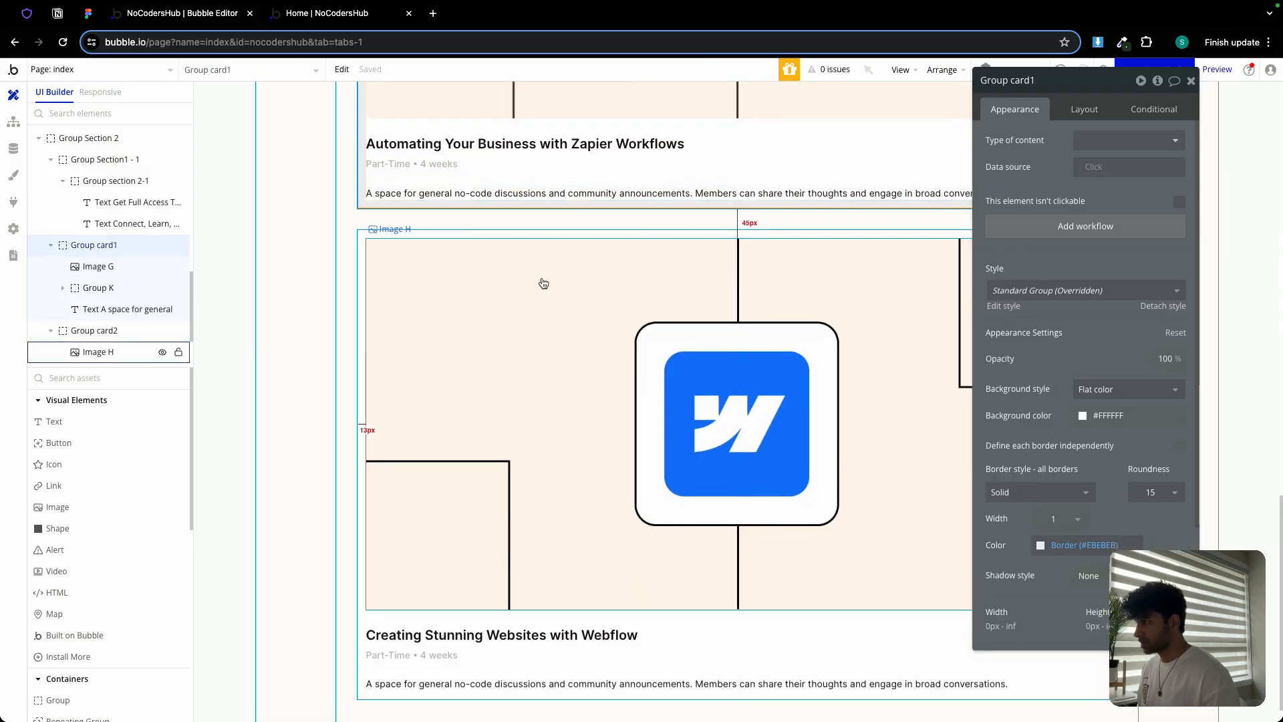
{"action": "left_click", "coordinate": [525, 233], "text": "shift"}
{"action": "right_click", "coordinate": [525, 233]}
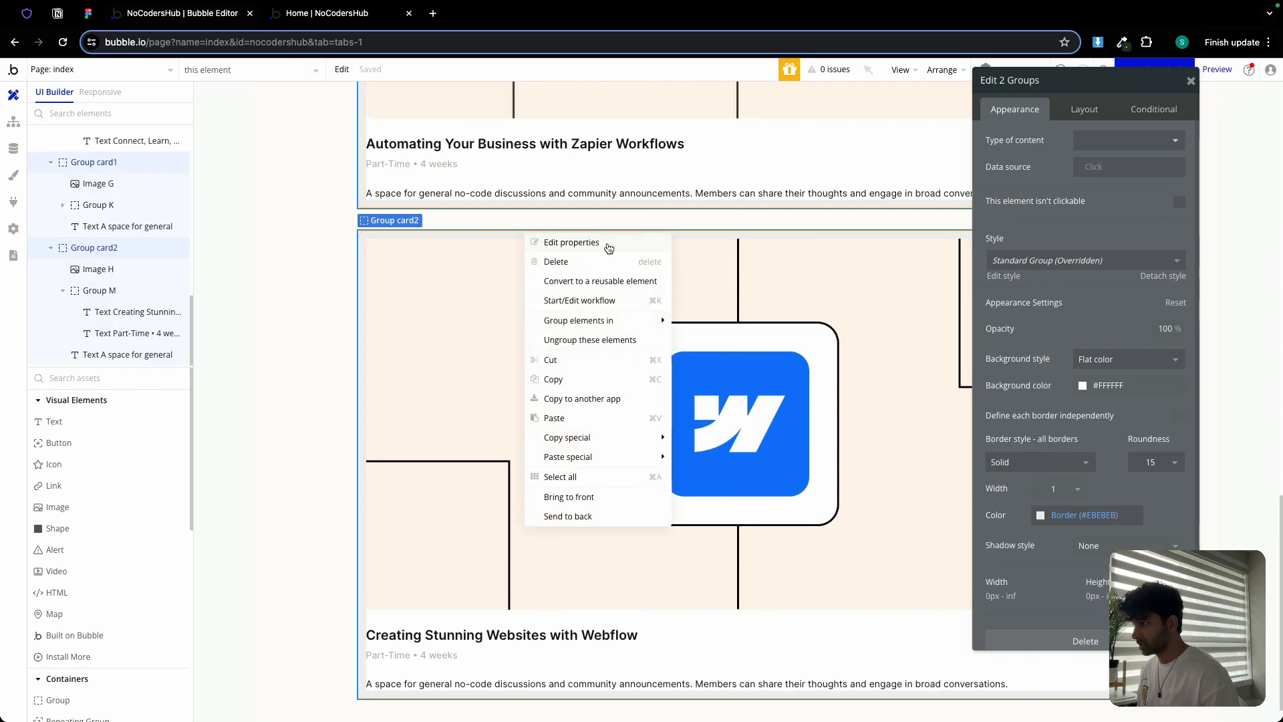
{"action": "mouse_move", "coordinate": [619, 325]}
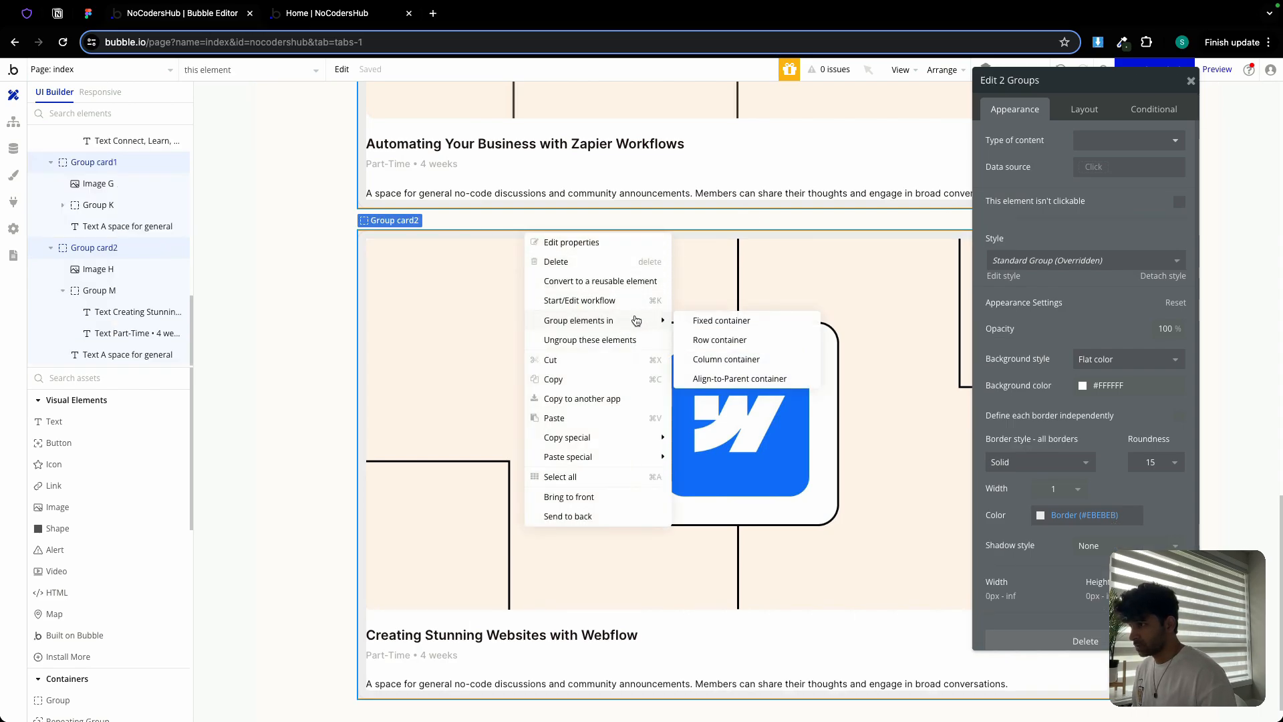
{"action": "left_click", "coordinate": [737, 340]}
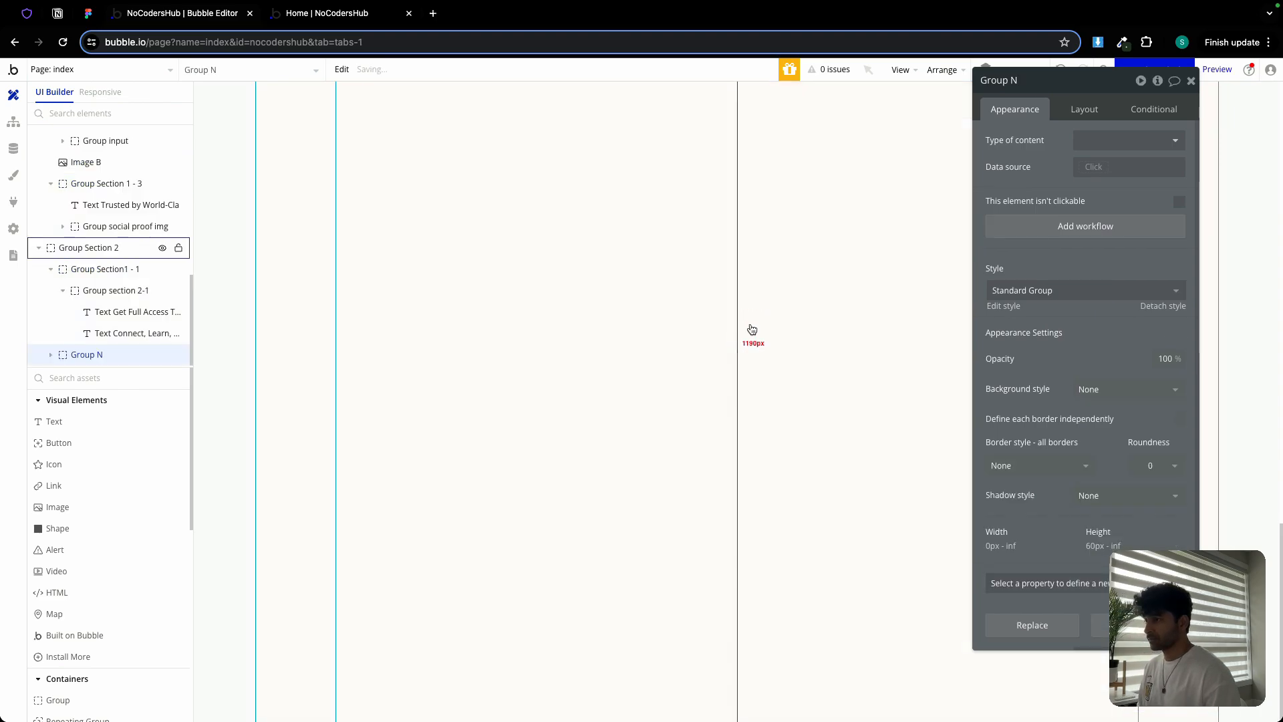
Give the row container a 21px column gap and a 12px row gap
{"action": "left_click", "coordinate": [1085, 109]}
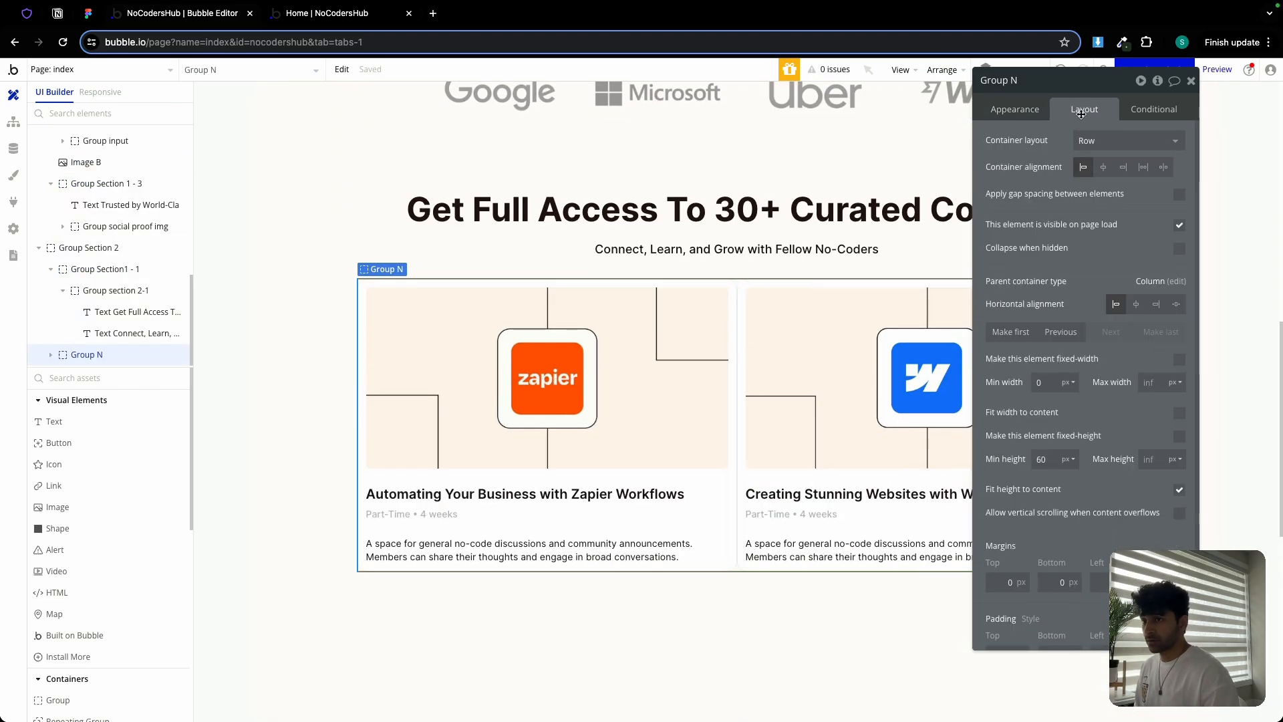
{"action": "left_click", "coordinate": [1179, 195]}
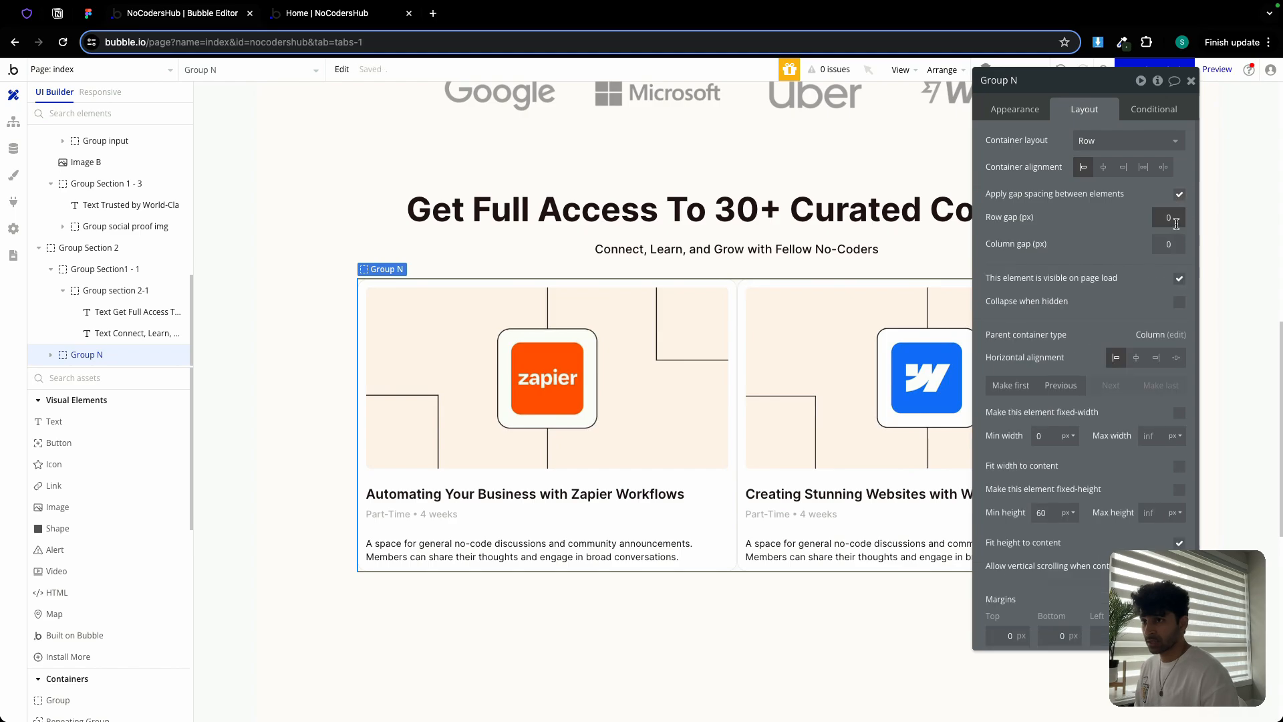
{"action": "type", "text": "21"}
{"action": "left_click", "coordinate": [1175, 245]}
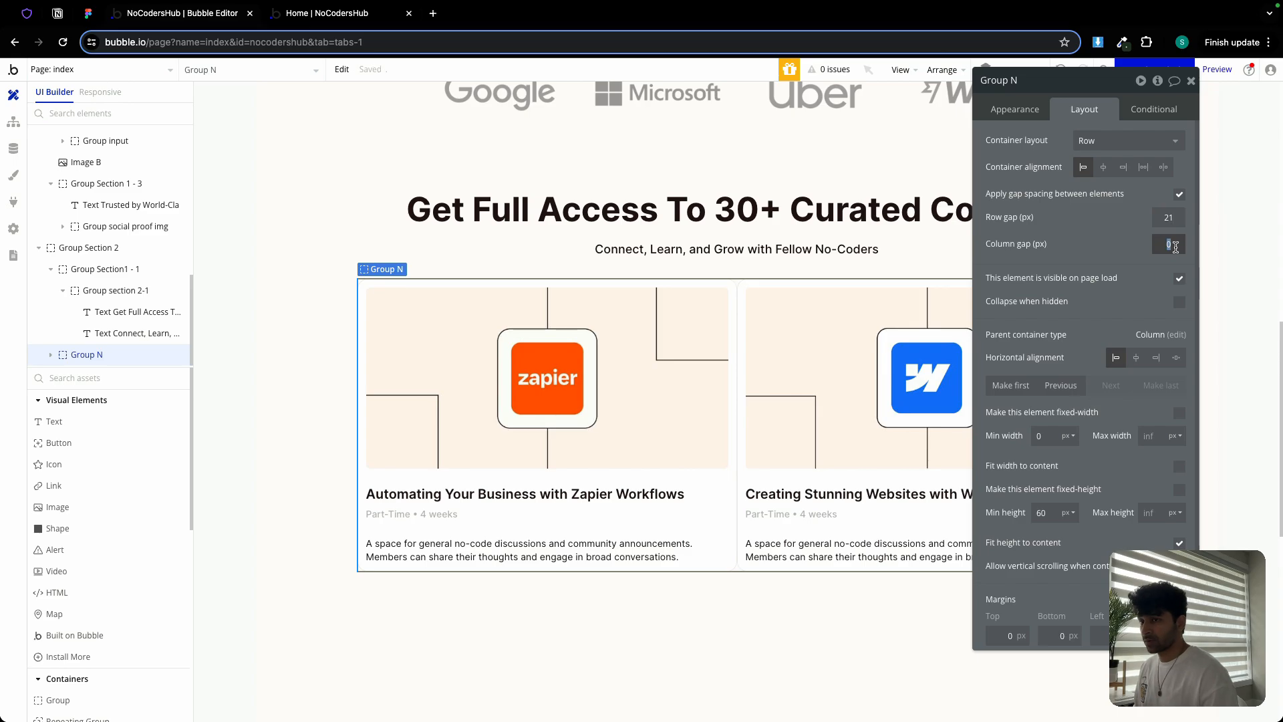
{"action": "left_click", "coordinate": [1178, 218]}
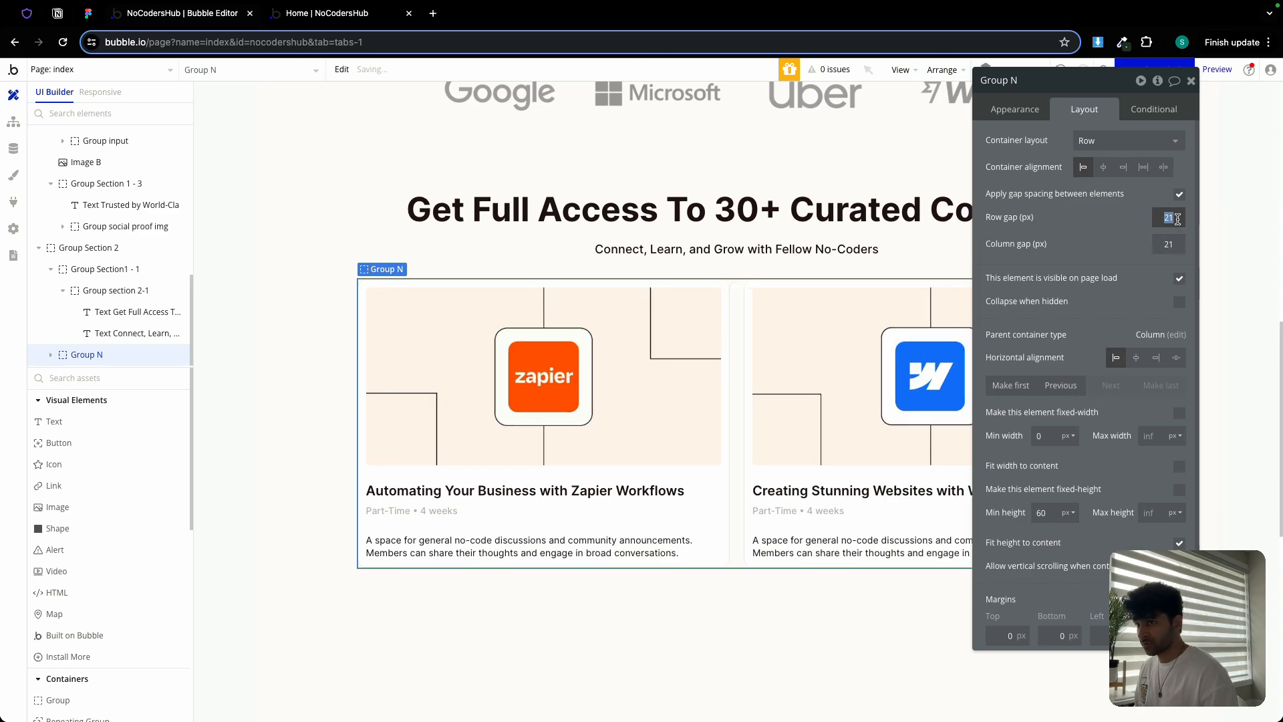
{"action": "type", "text": "12"}
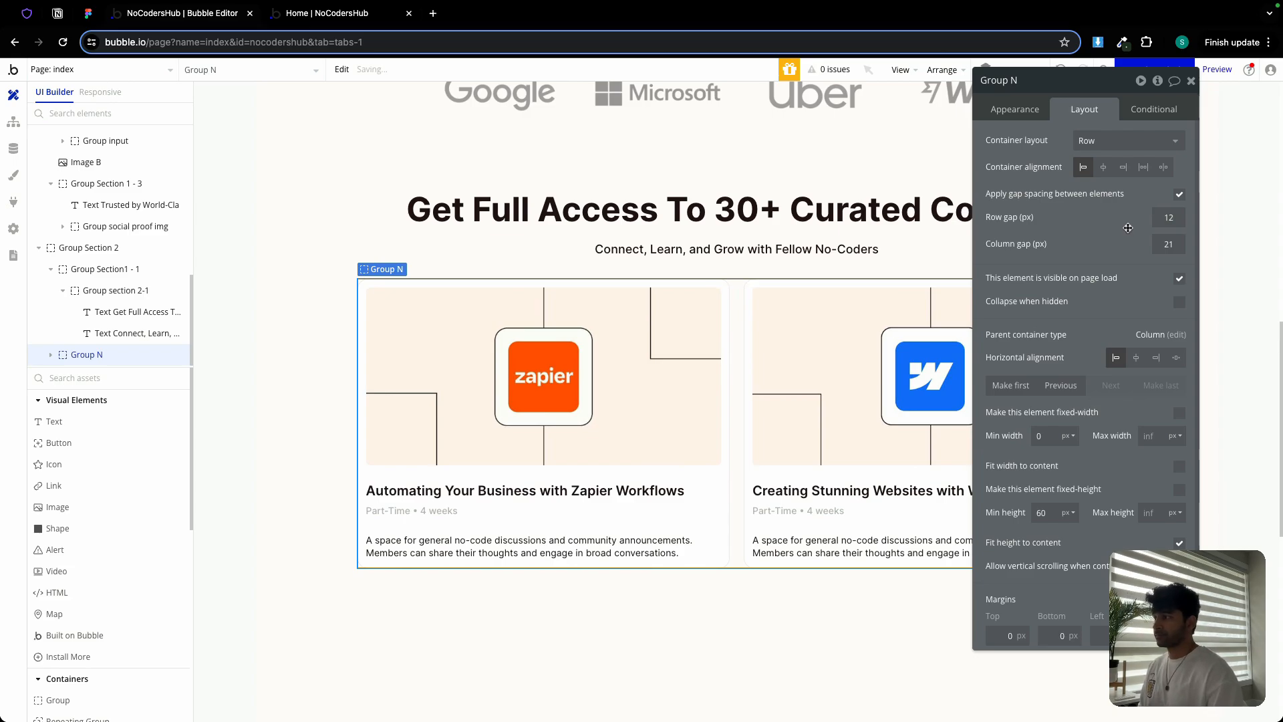
Rename the container Group Card Holder and set its minimum height to 0
{"action": "double_click", "coordinate": [1023, 81]}
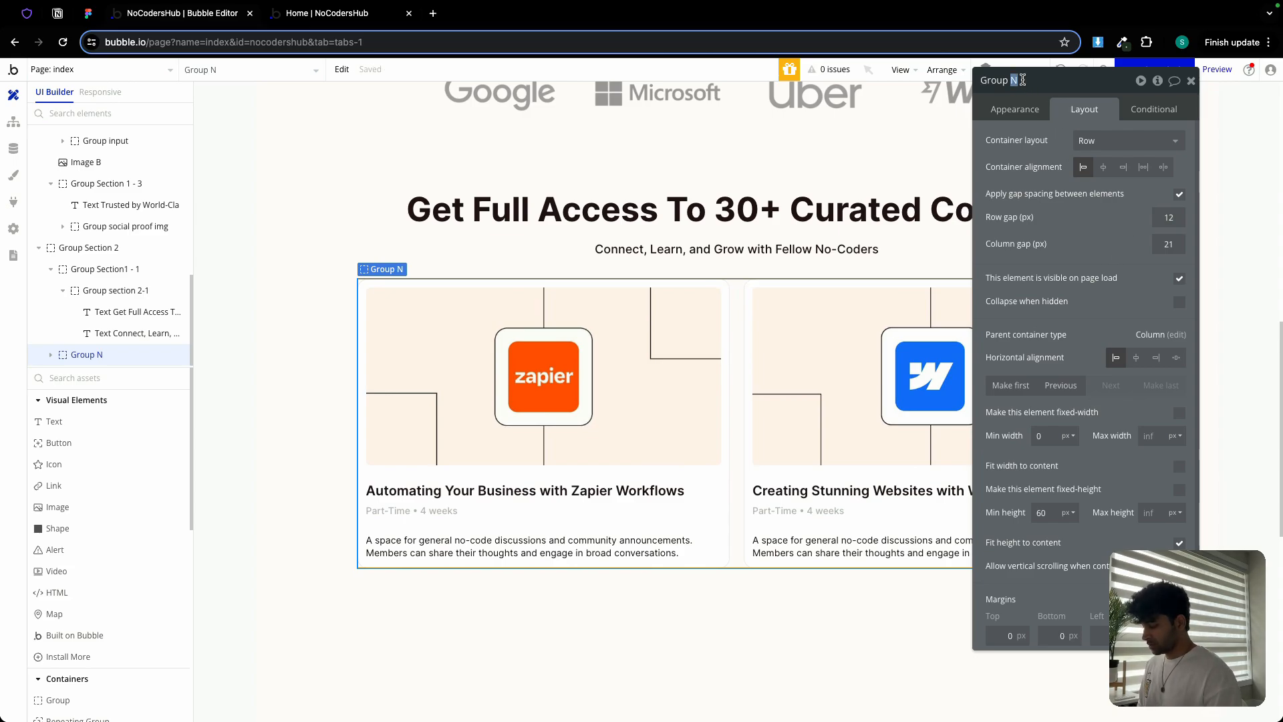
{"action": "type", "text": "Card Holder"}
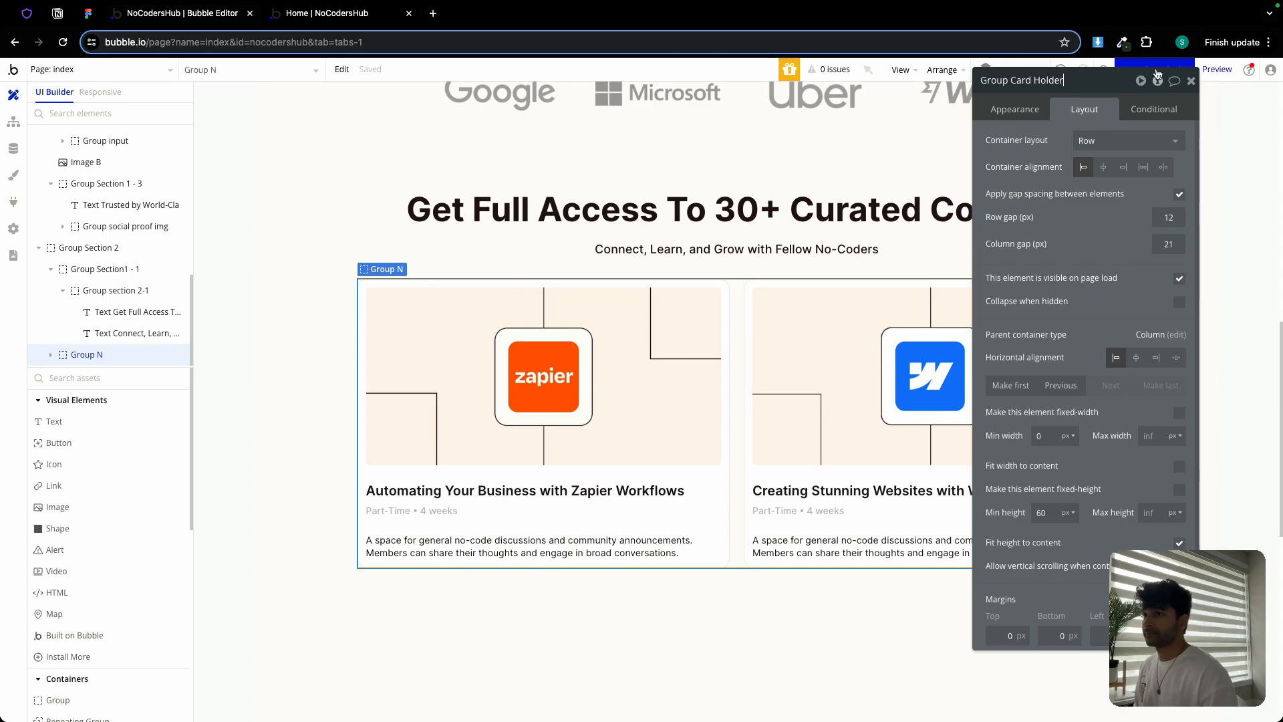
{"action": "key", "text": "Return"}
{"action": "double_click", "coordinate": [1043, 513]}
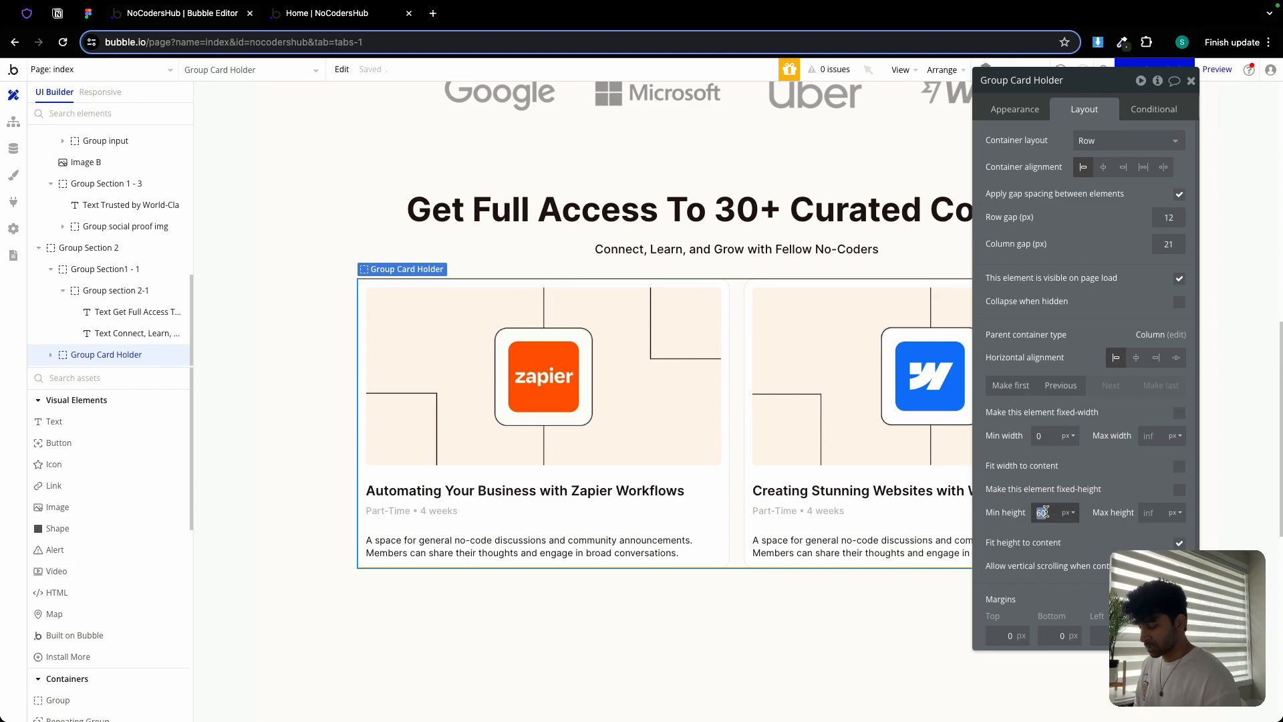
{"action": "type", "text": "0"}
{"action": "left_click", "coordinate": [1191, 80]}
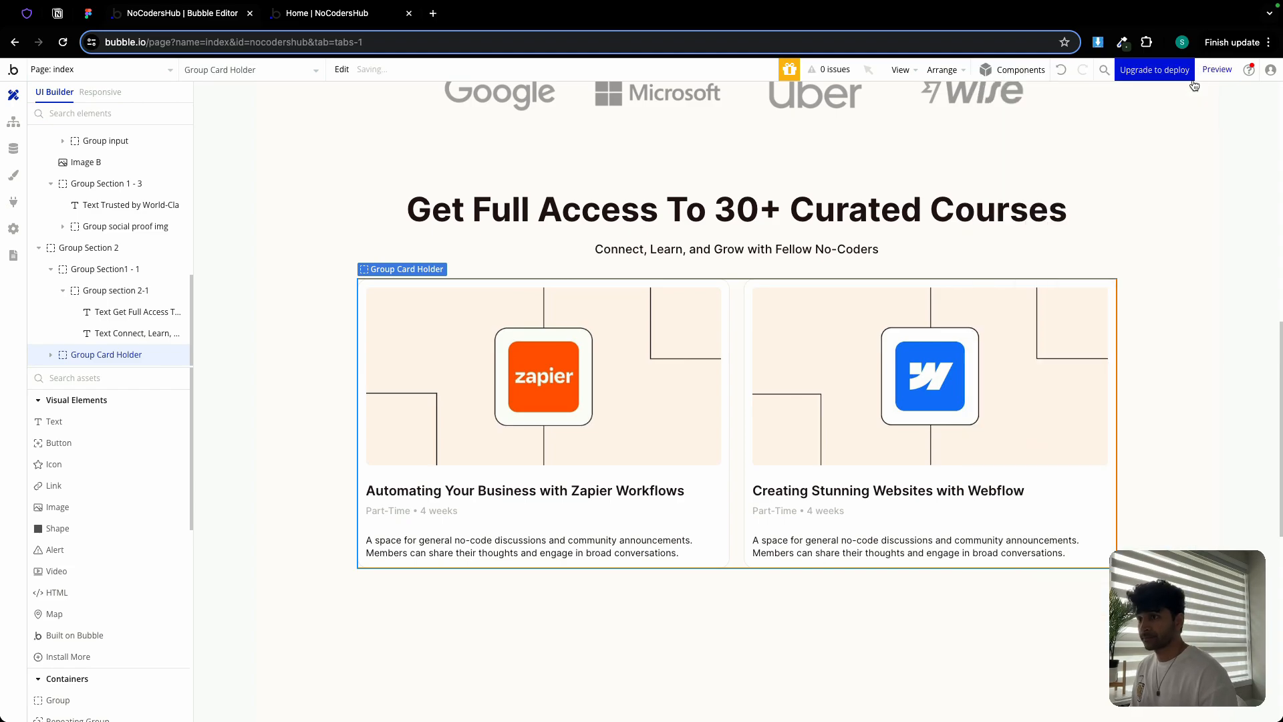
Paste a copy of the second course card into the card holder container
{"action": "double_click", "coordinate": [749, 314]}
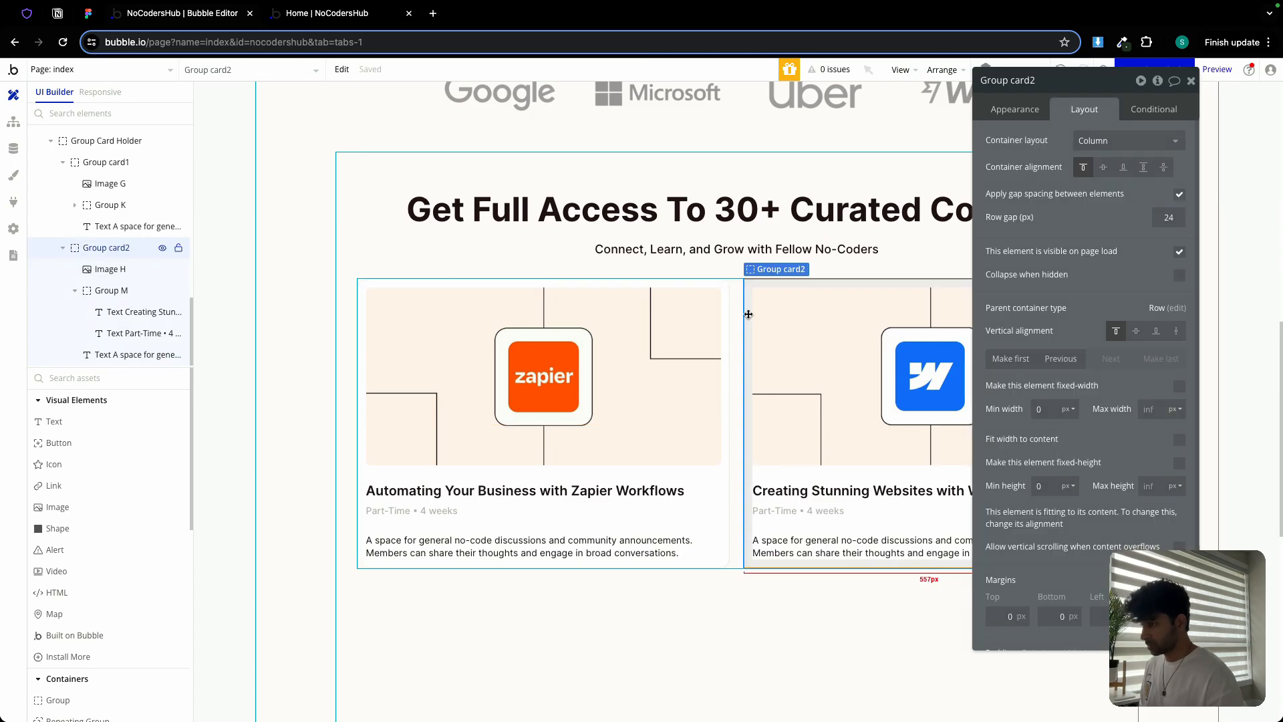
{"action": "left_click", "coordinate": [736, 300]}
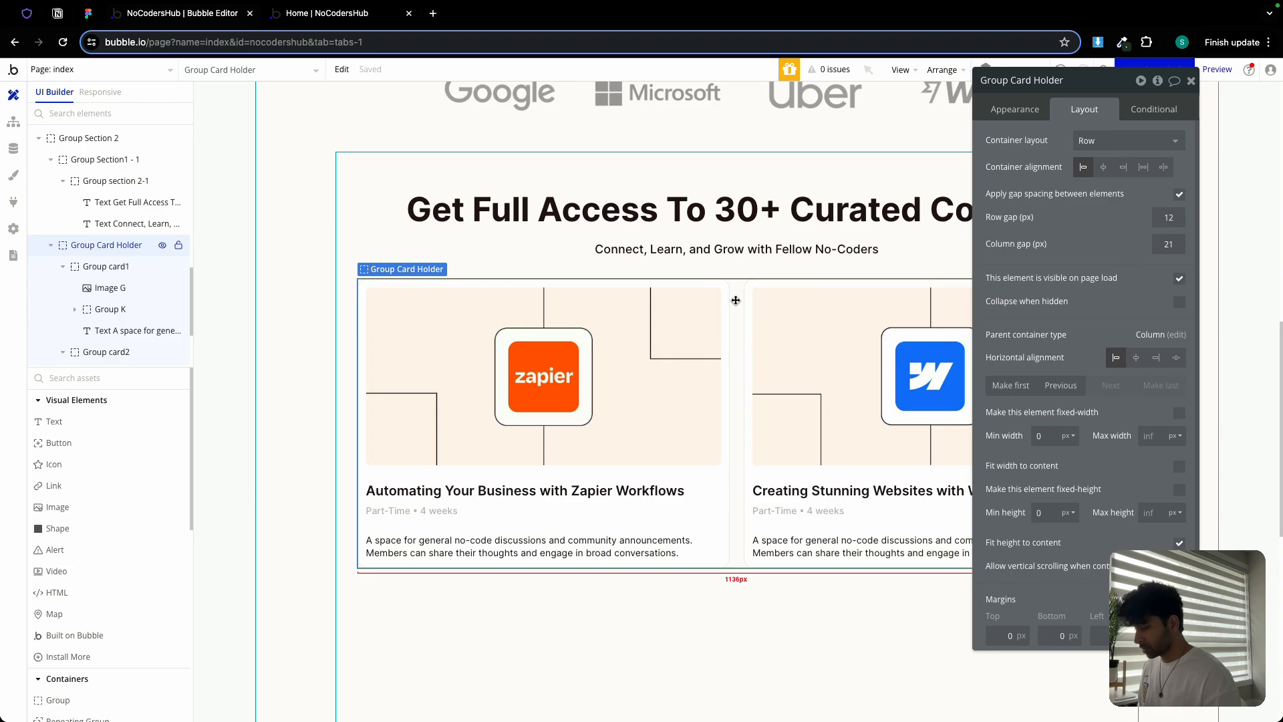
{"action": "key", "text": "ctrl+v"}
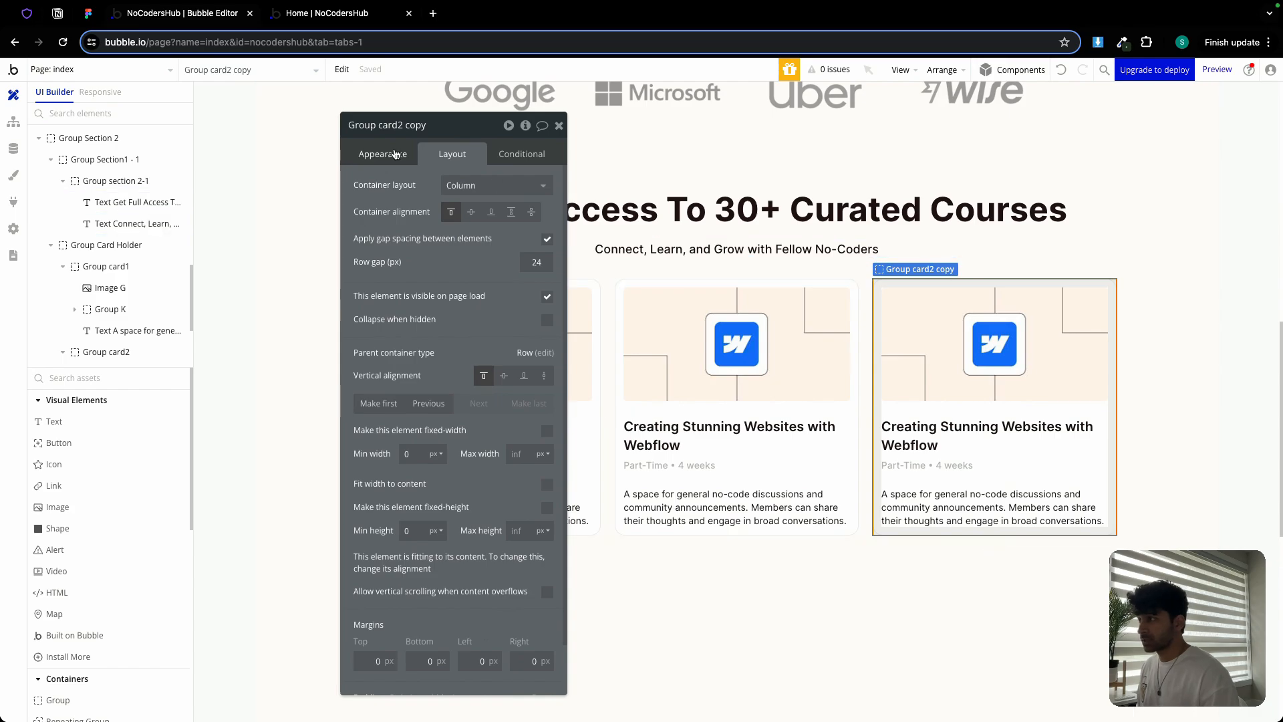
{"action": "left_click", "coordinate": [434, 126]}
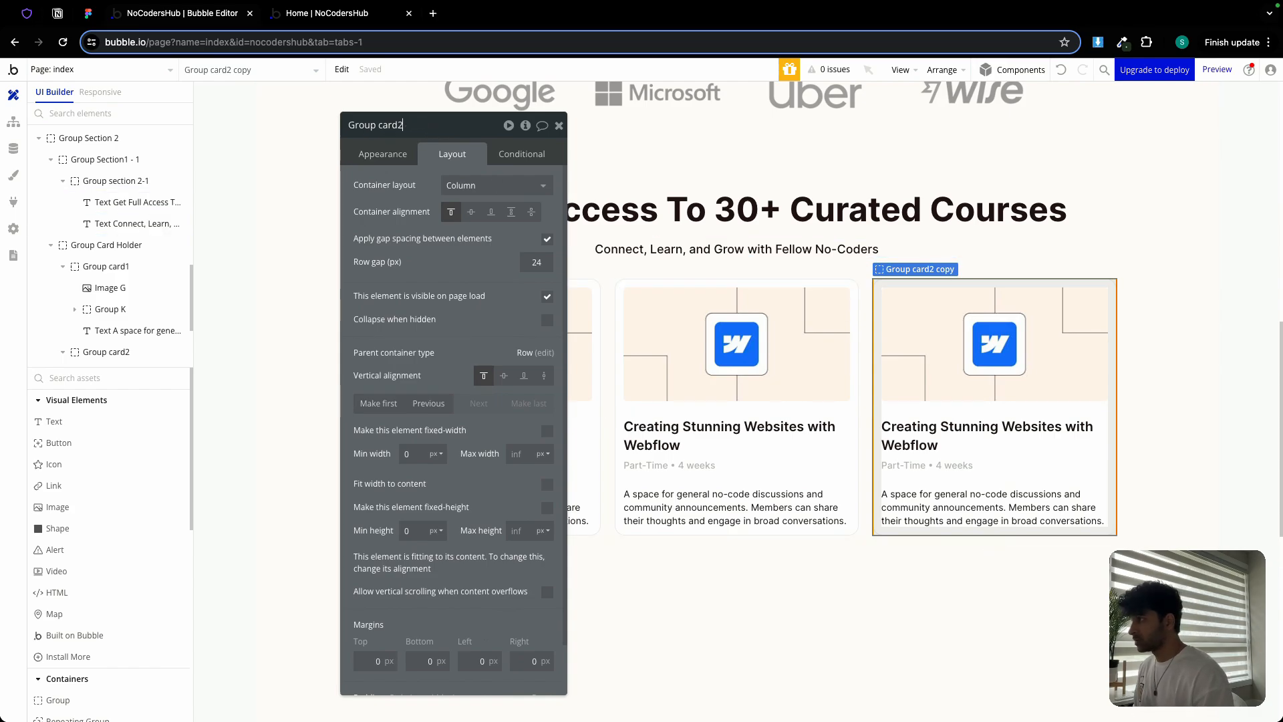
Clear the third card's image source and upload Framer course.png
{"action": "left_click", "coordinate": [1060, 322]}
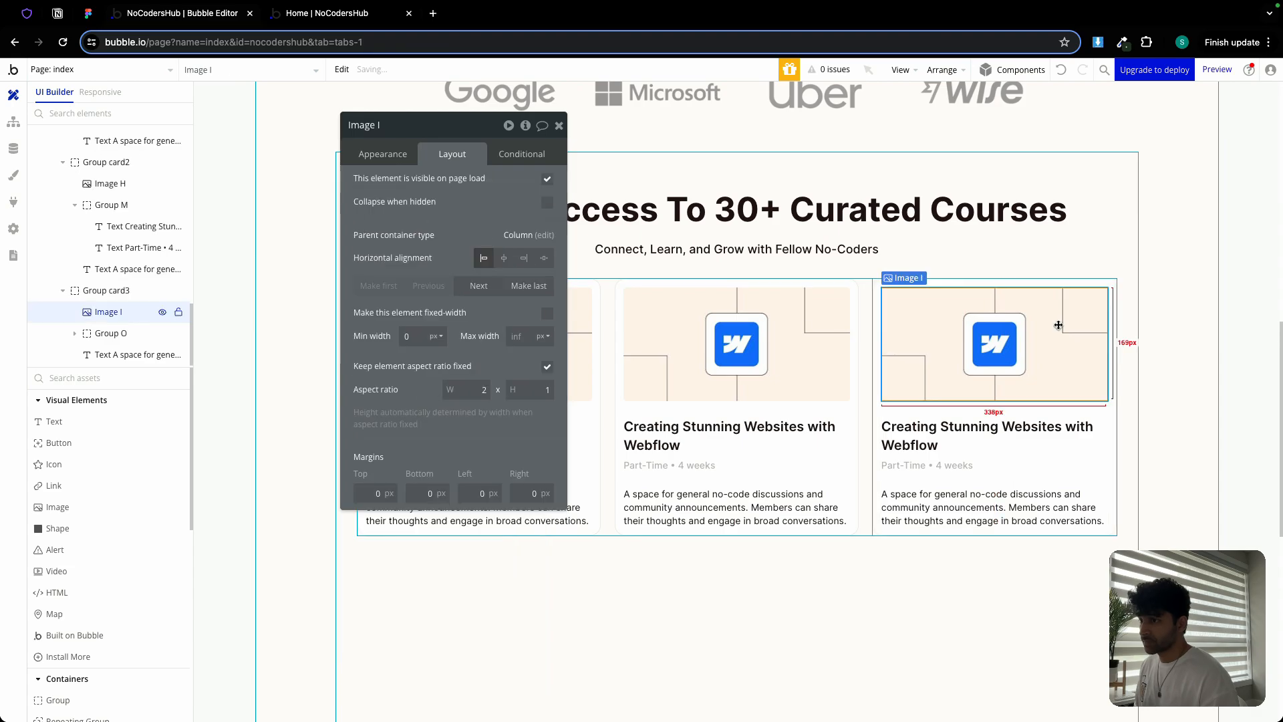
{"action": "left_click", "coordinate": [377, 154]}
{"action": "triple_click", "coordinate": [497, 253]}
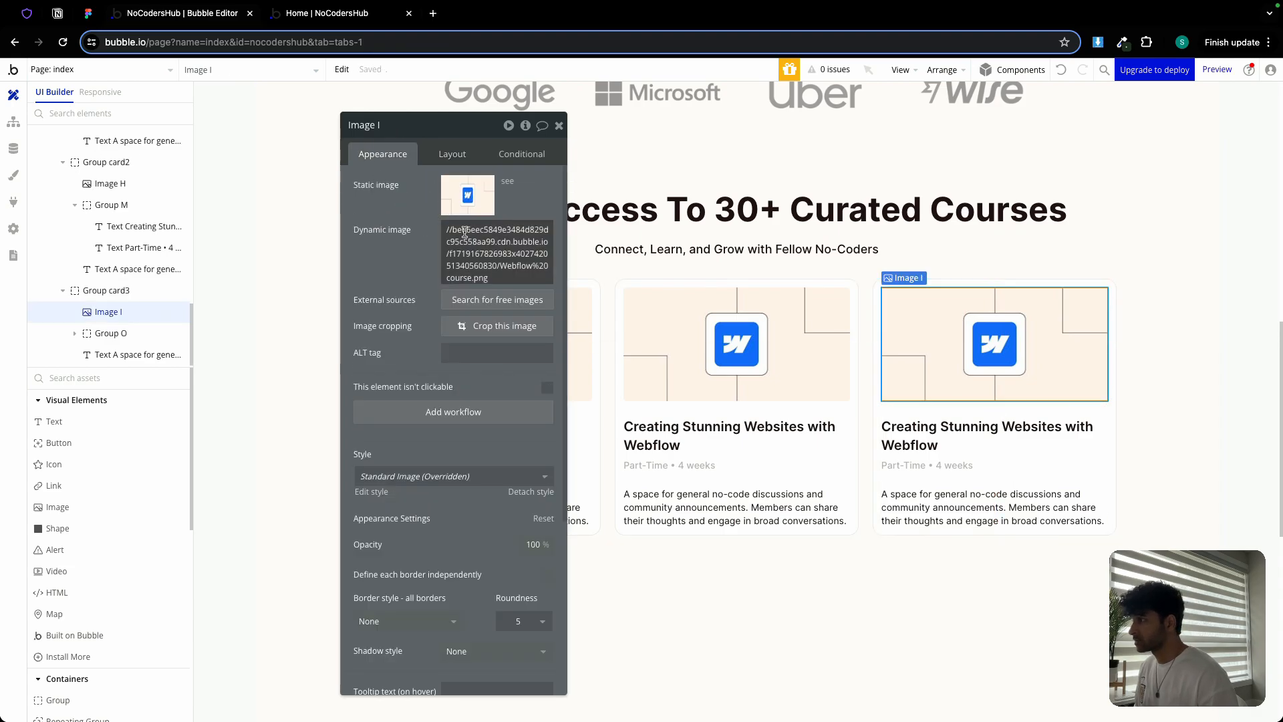
{"action": "key", "text": "BackSpace"}
{"action": "left_click", "coordinate": [579, 231]}
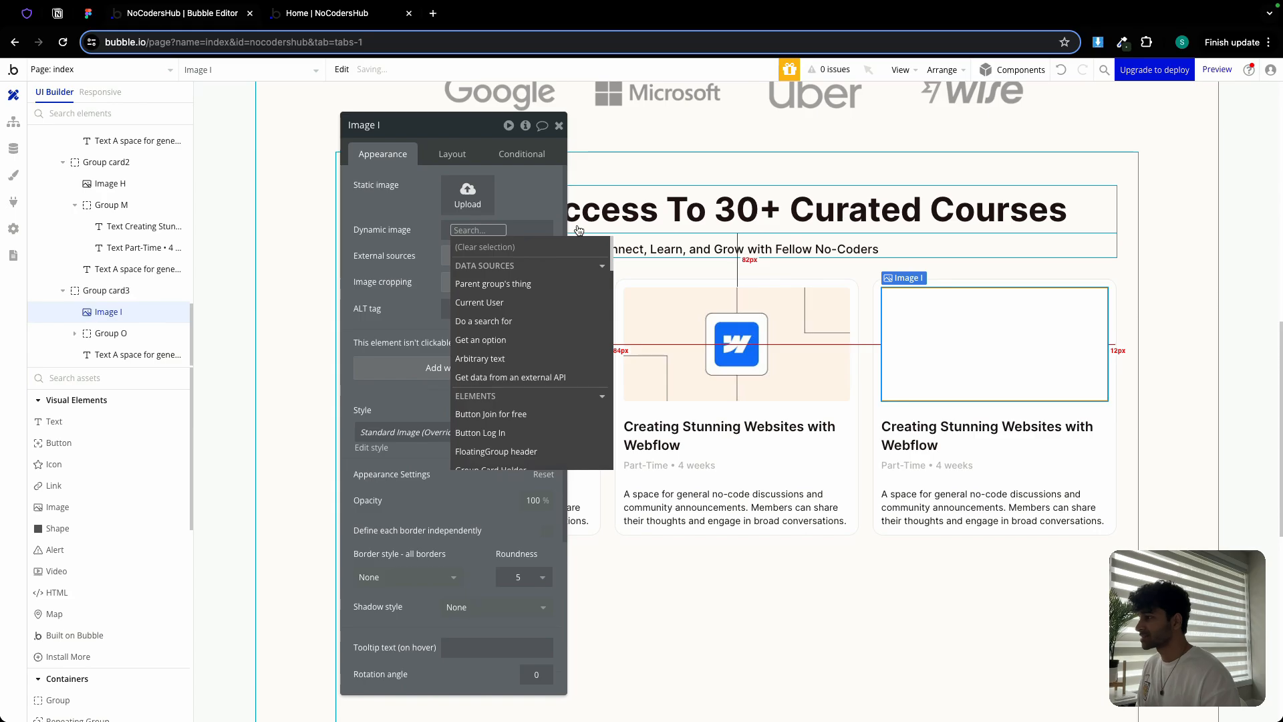
{"action": "left_click", "coordinate": [468, 201]}
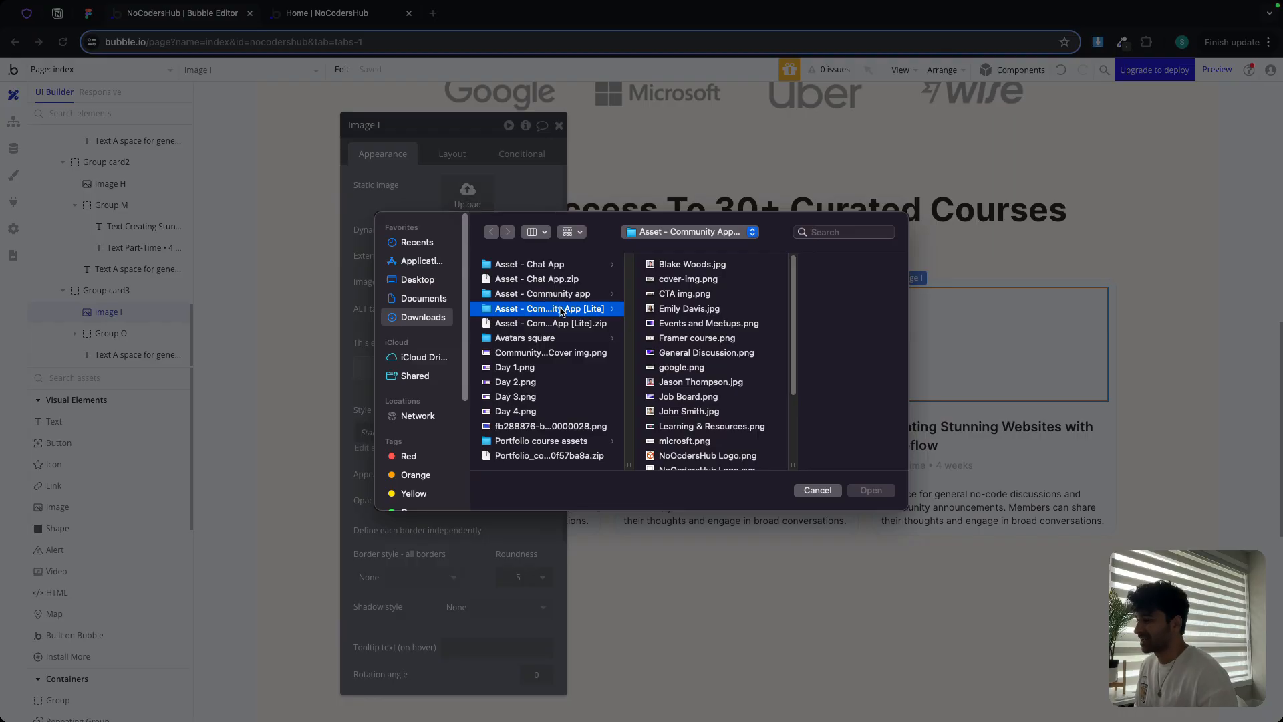
{"action": "scroll", "coordinate": [690, 363], "scroll_direction": "down", "scroll_amount": 5}
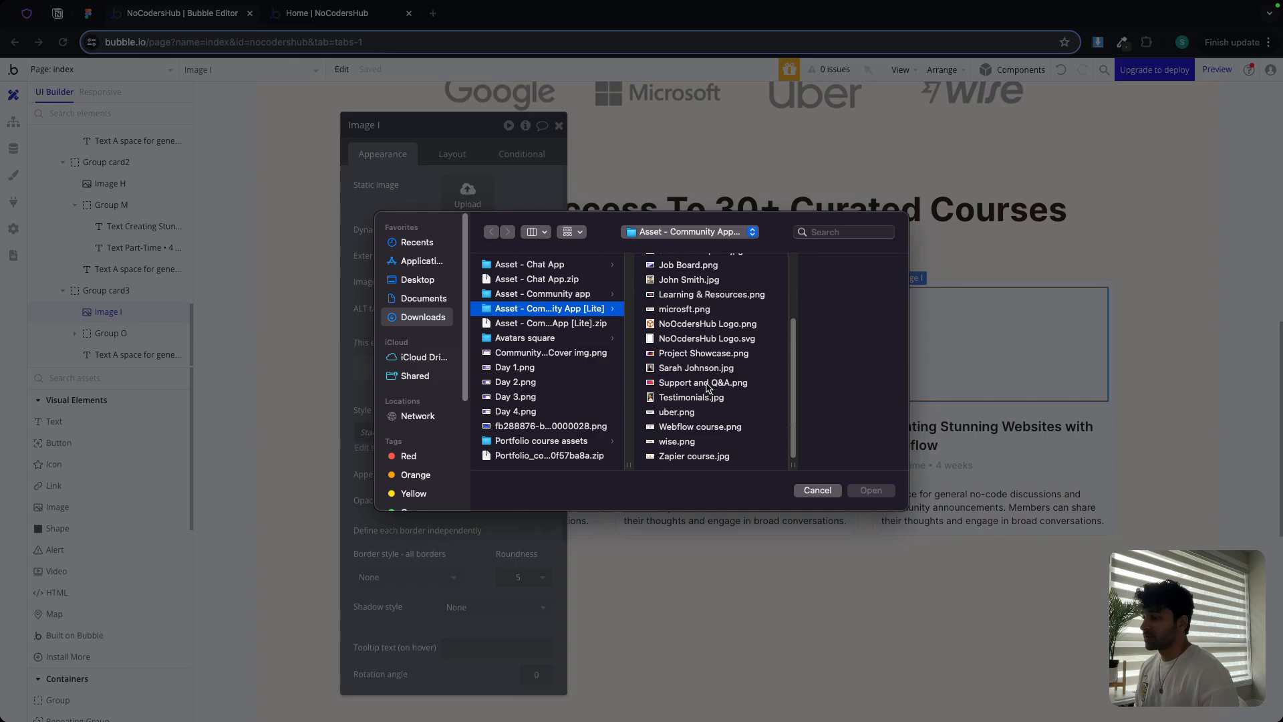
{"action": "scroll", "coordinate": [666, 312], "scroll_direction": "up", "scroll_amount": 3}
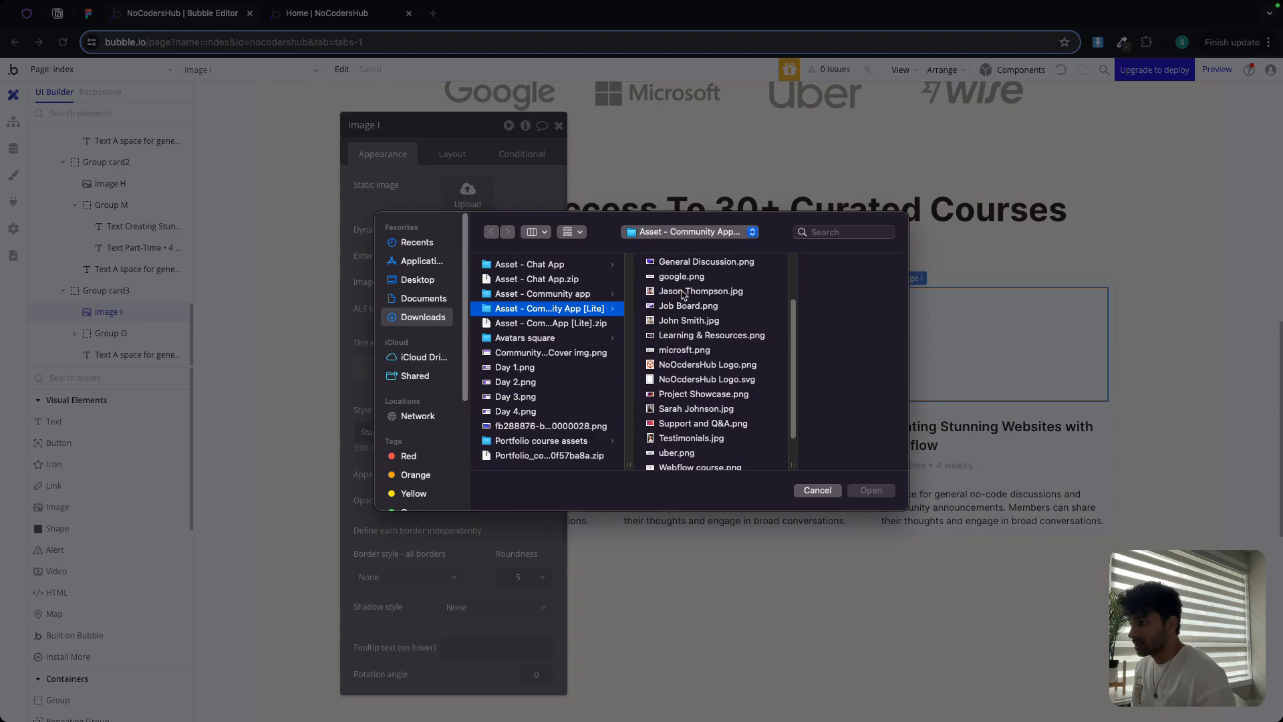
{"action": "scroll", "coordinate": [689, 302], "scroll_direction": "up", "scroll_amount": 5}
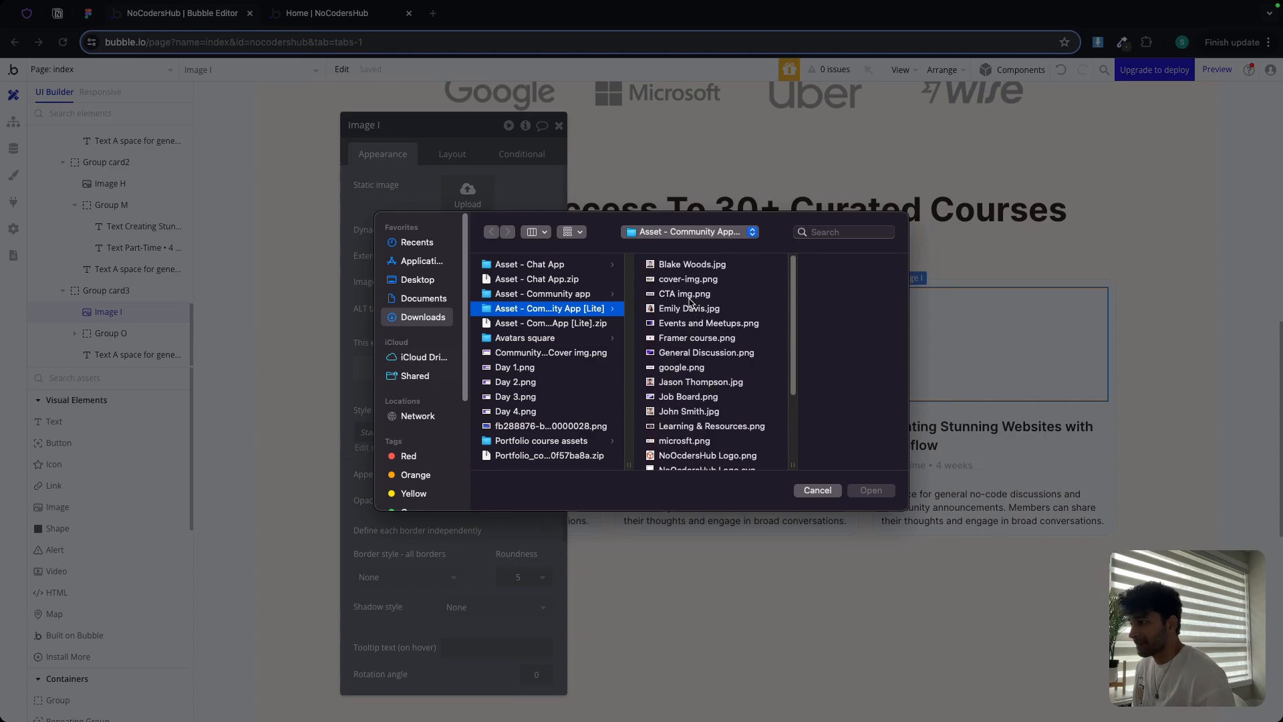
{"action": "double_click", "coordinate": [698, 343]}
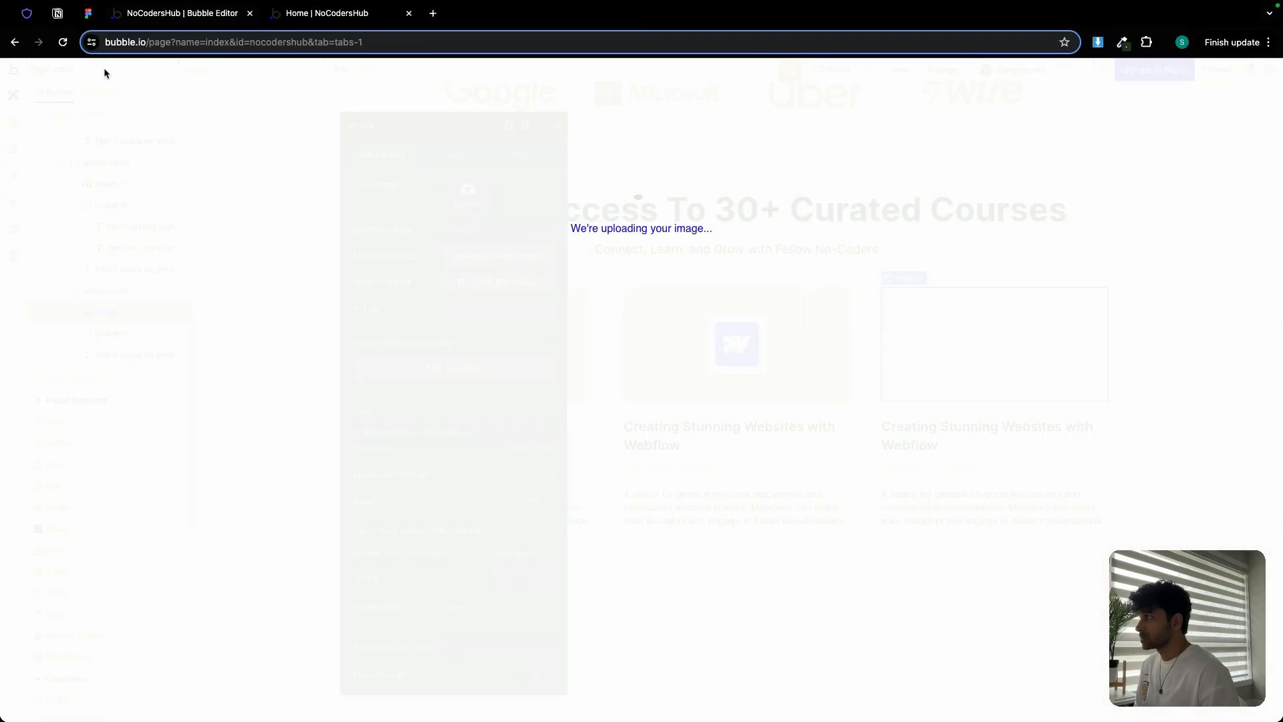
Select the Framer card's title text in the Figma design
{"action": "left_click", "coordinate": [88, 13]}
{"action": "double_click", "coordinate": [910, 366]}
{"action": "key", "text": "ctrl+c"}
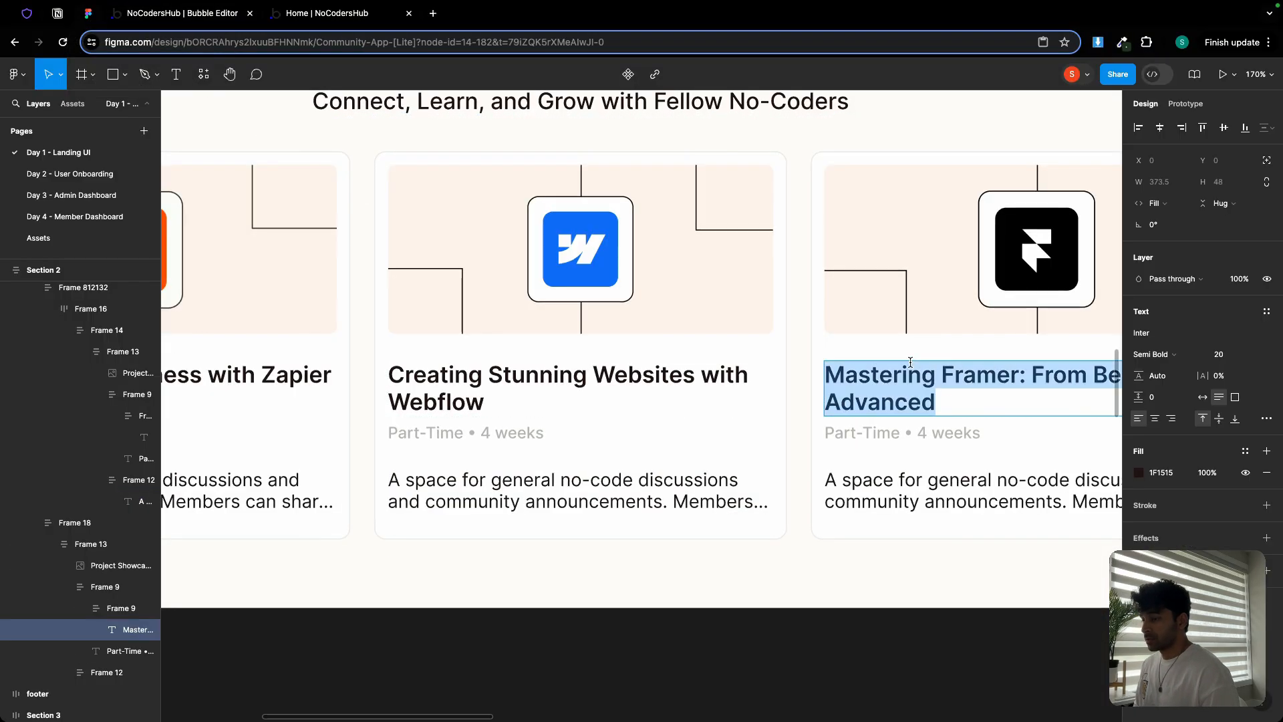
{"action": "left_click", "coordinate": [226, 15]}
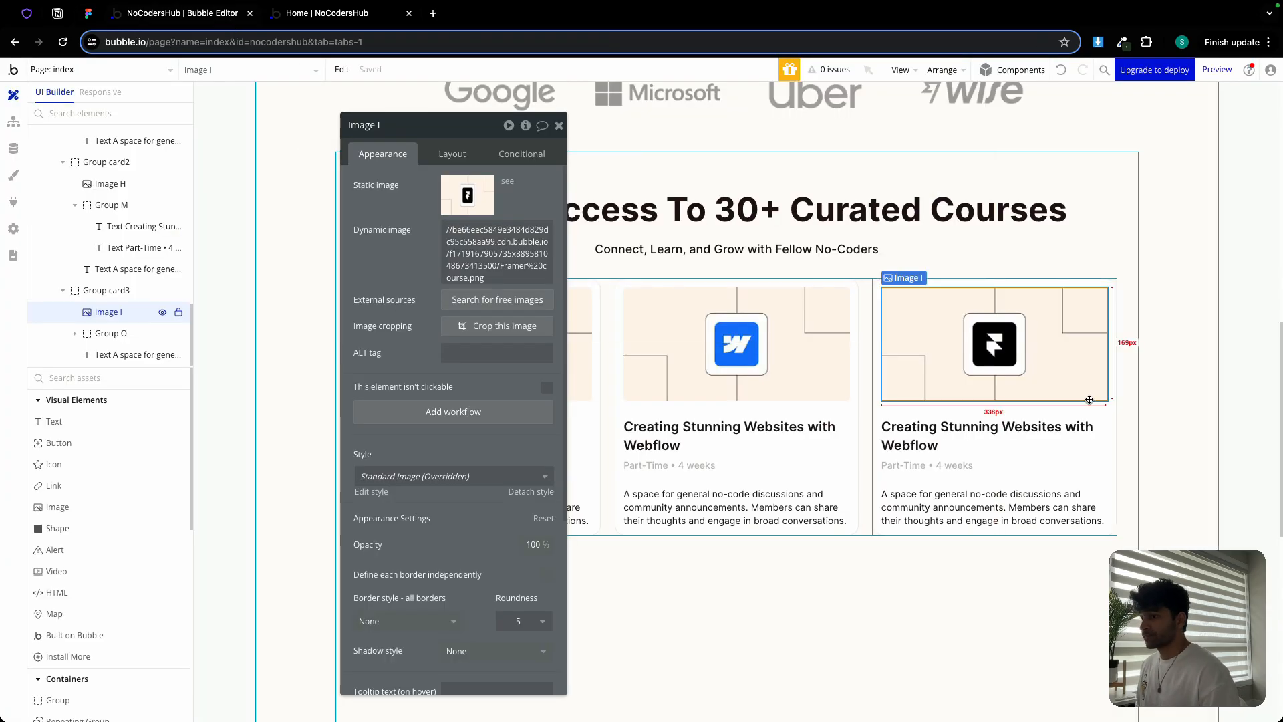
Replace the third card's title with 'Mastering Framer: From Beginner to Advanced', then check the Figma design
{"action": "left_click", "coordinate": [991, 431]}
{"action": "left_click", "coordinate": [443, 201]}
{"action": "key", "text": "ctrl+a"}
{"action": "key", "text": "ctrl+v"}
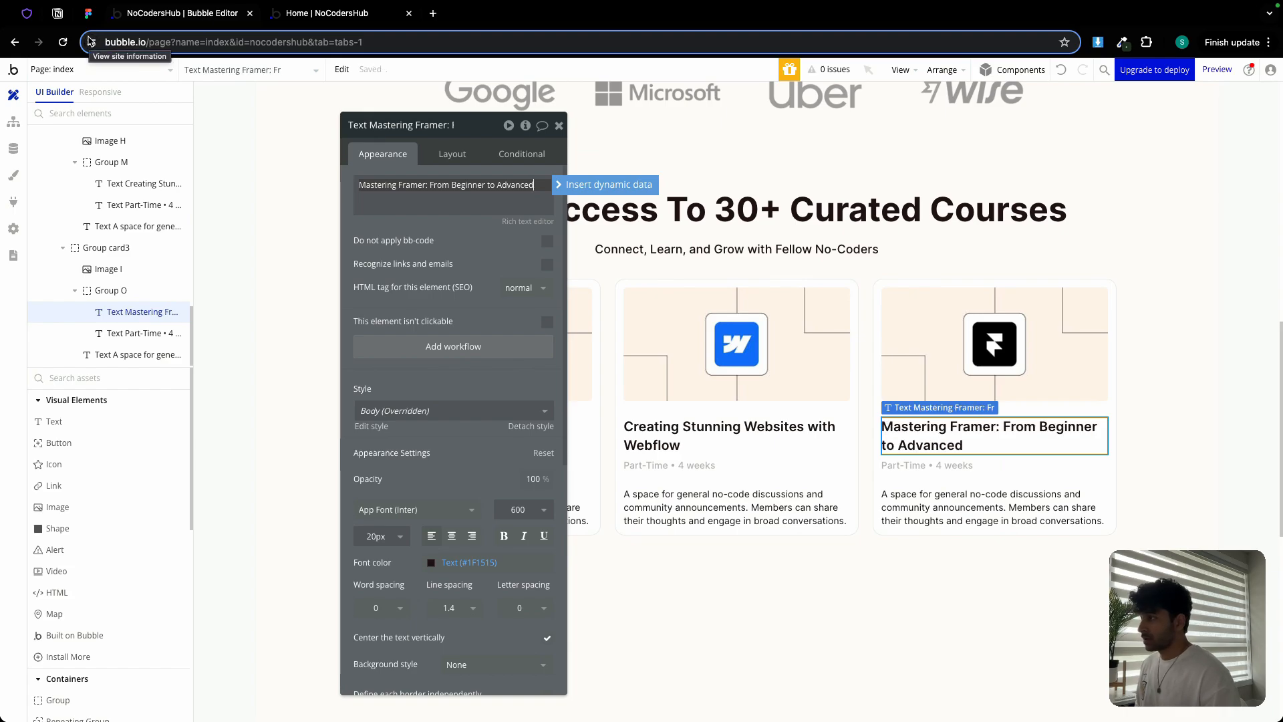
{"action": "left_click", "coordinate": [558, 126]}
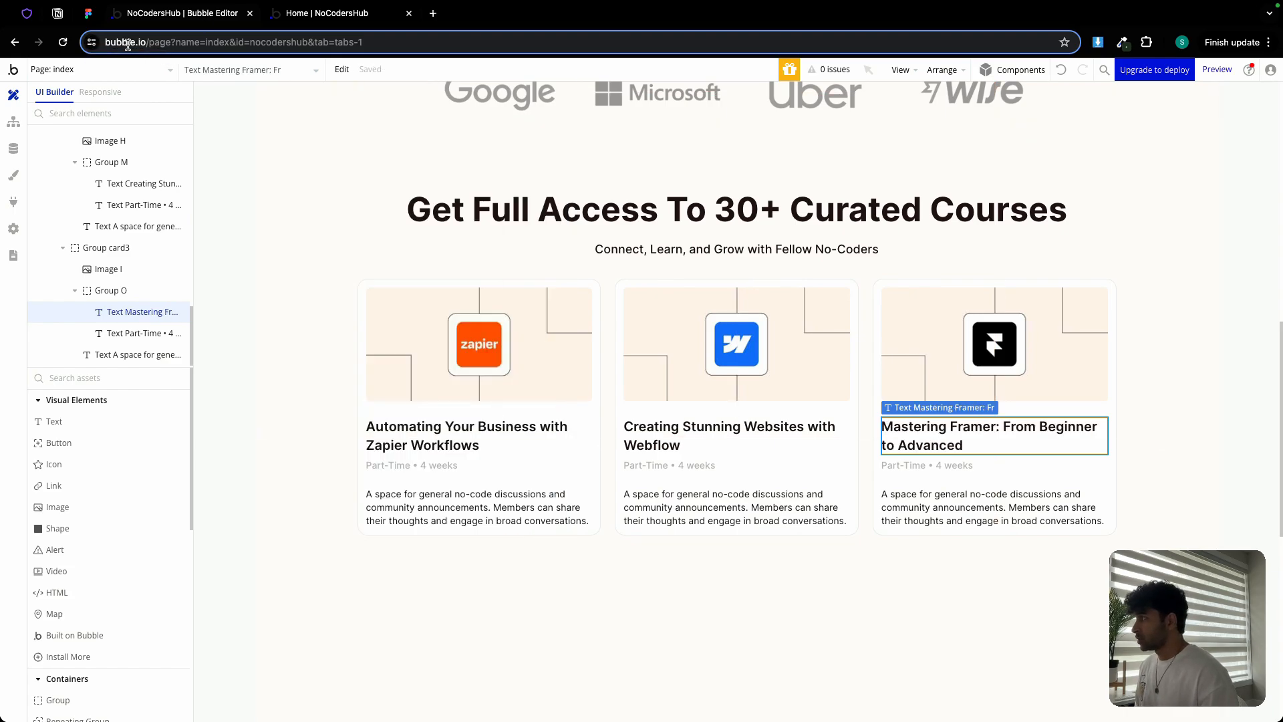
{"action": "left_click", "coordinate": [90, 14]}
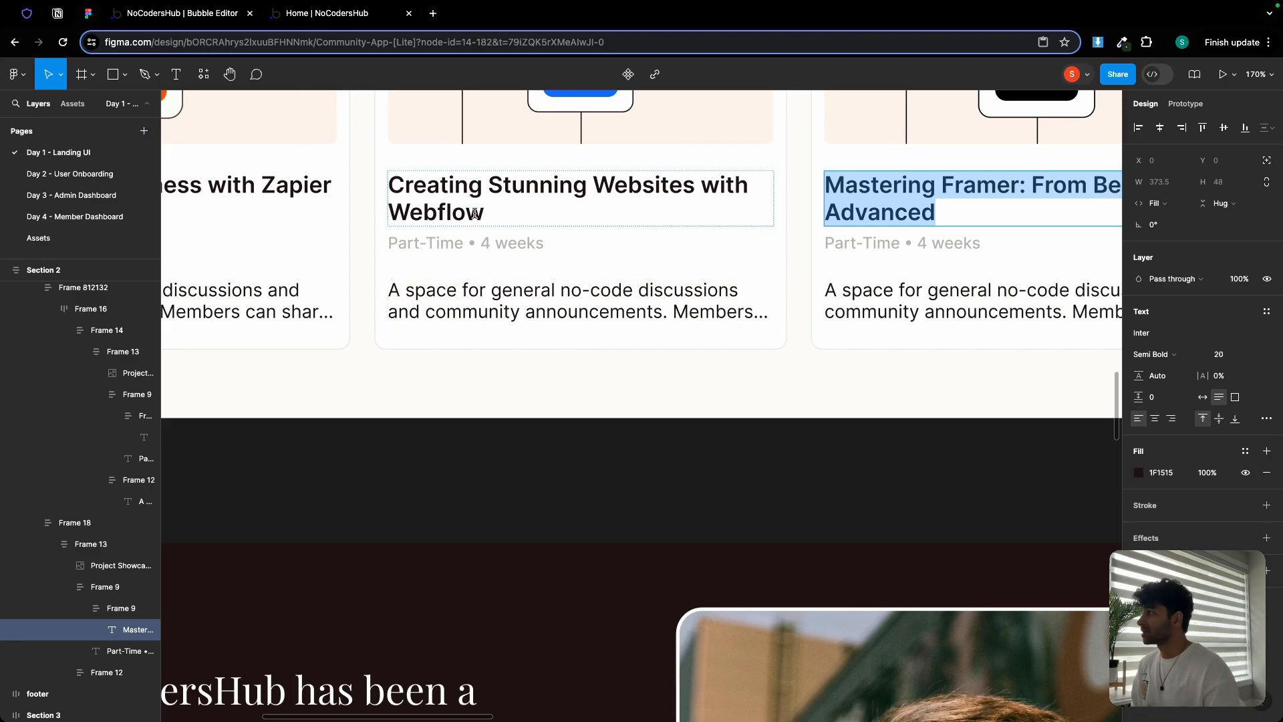
{"action": "left_click", "coordinate": [147, 15]}
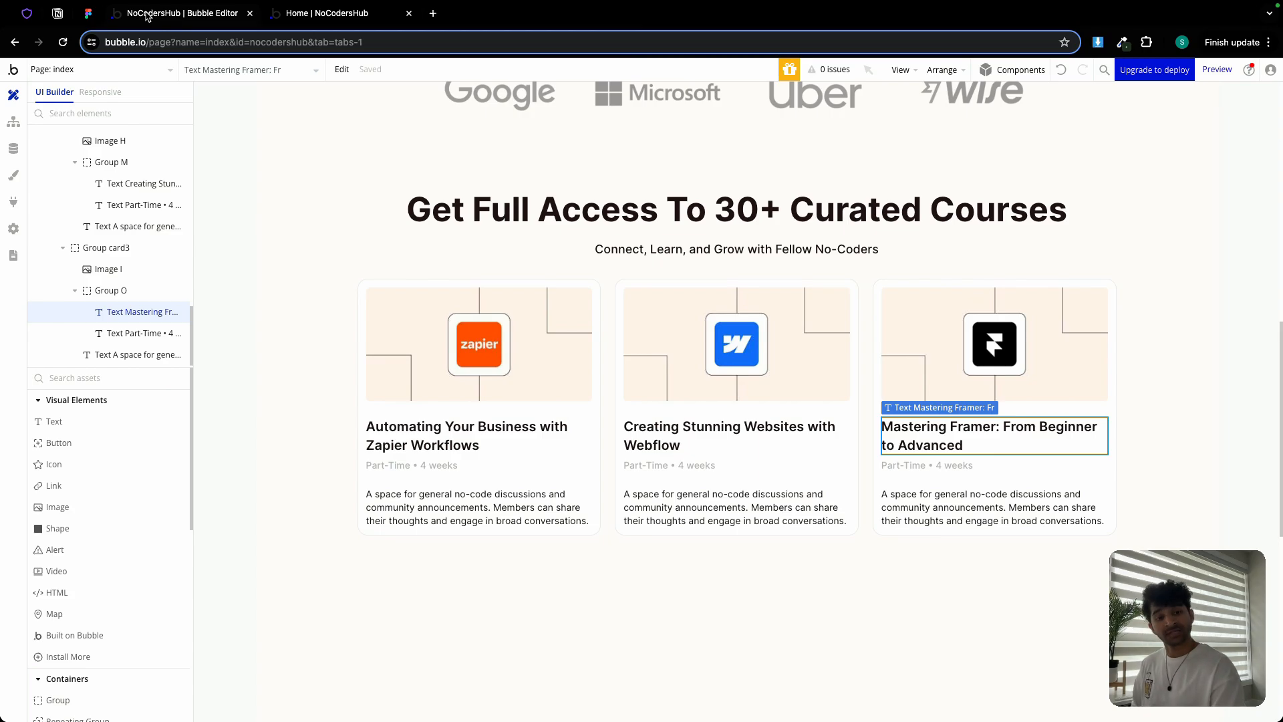
Give the first card's description text a fixed height of 40 px
{"action": "double_click", "coordinate": [467, 507]}
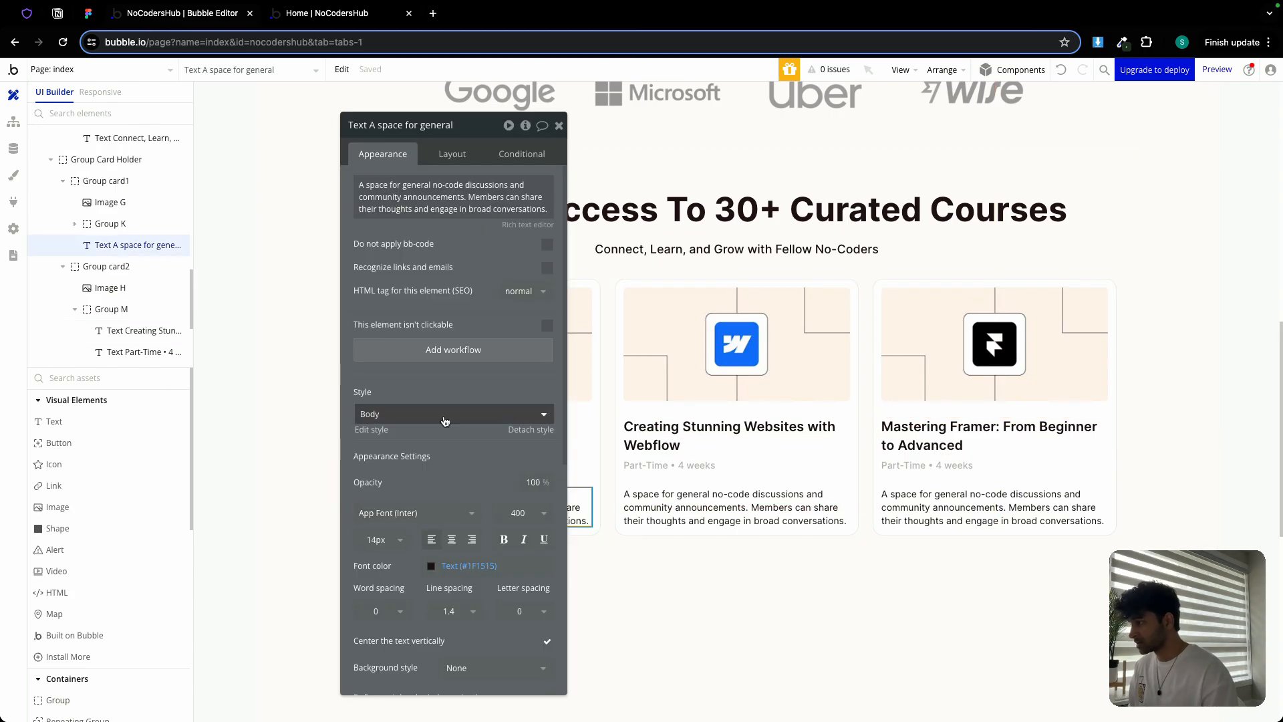
{"action": "left_click", "coordinate": [448, 156]}
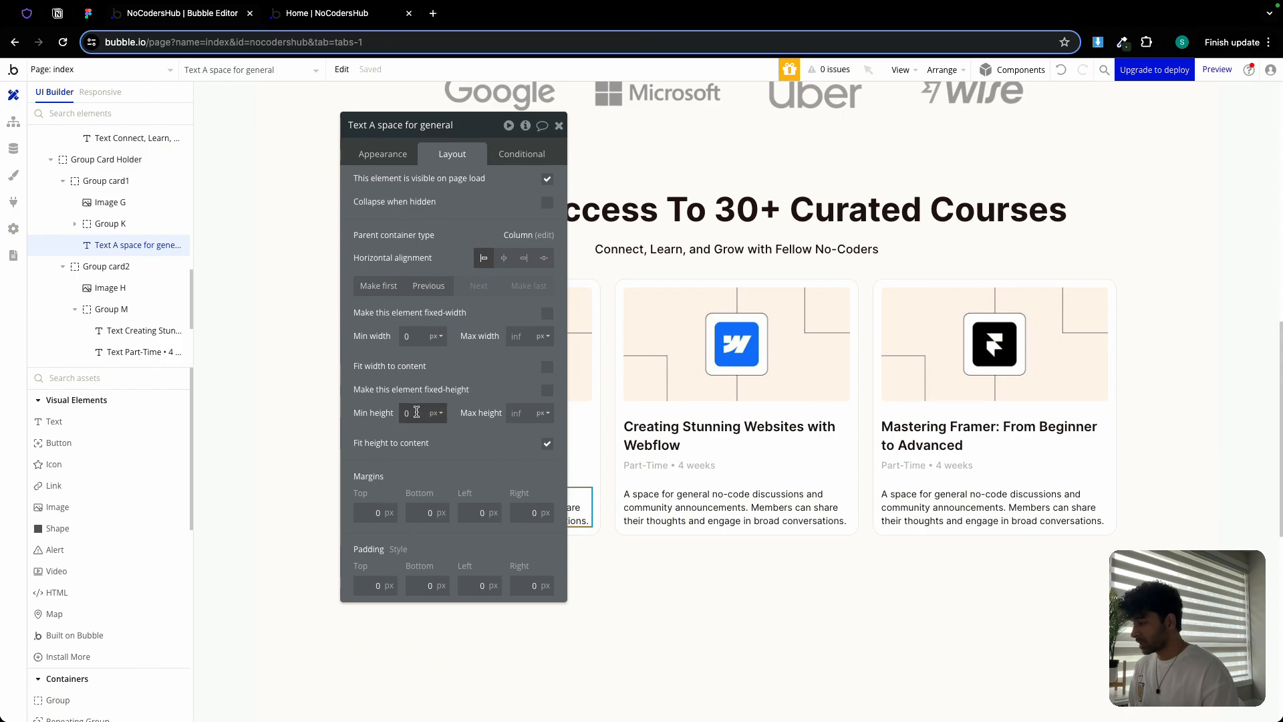
{"action": "left_click", "coordinate": [417, 412]}
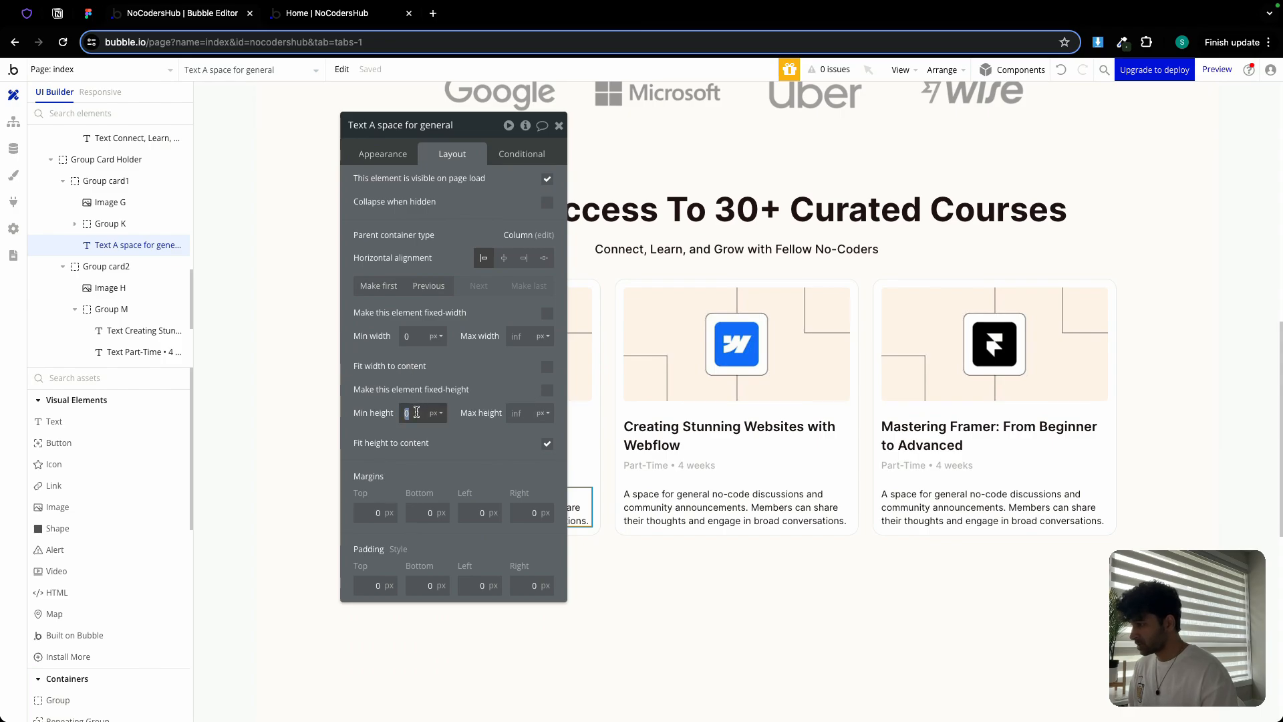
{"action": "left_click", "coordinate": [546, 390]}
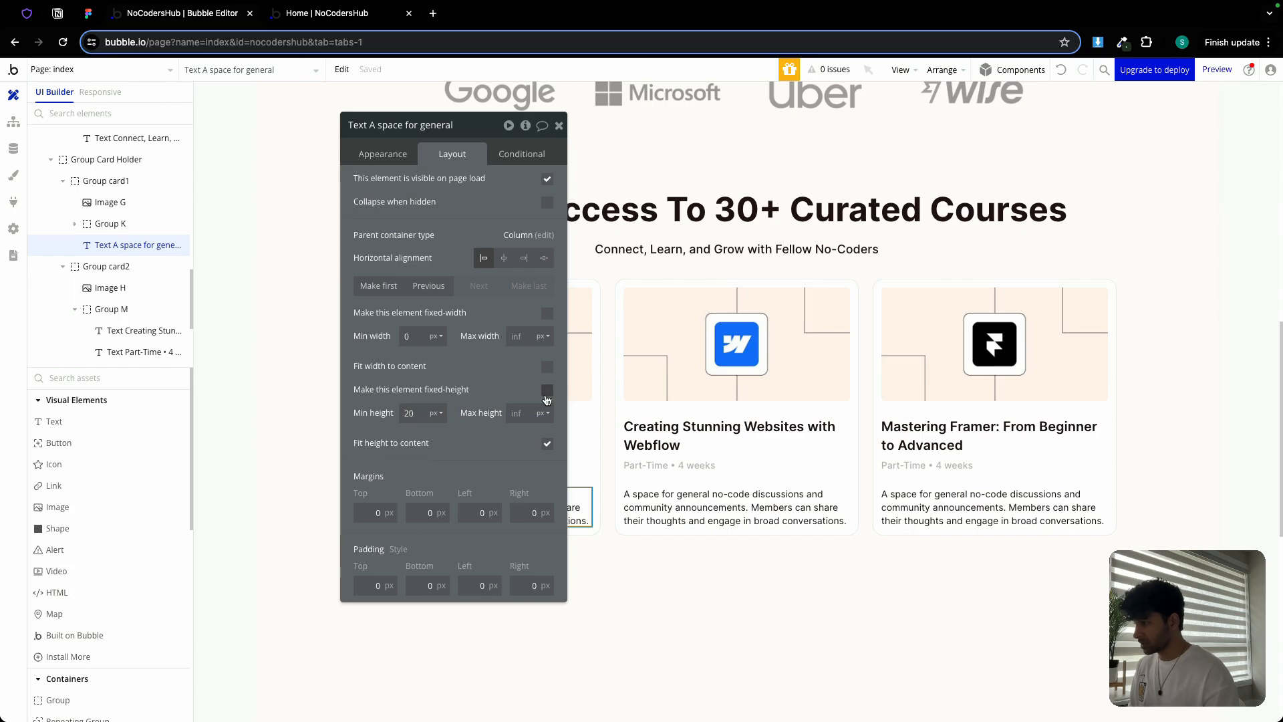
{"action": "left_click_drag", "start_coordinate": [471, 130], "coordinate": [977, 173]}
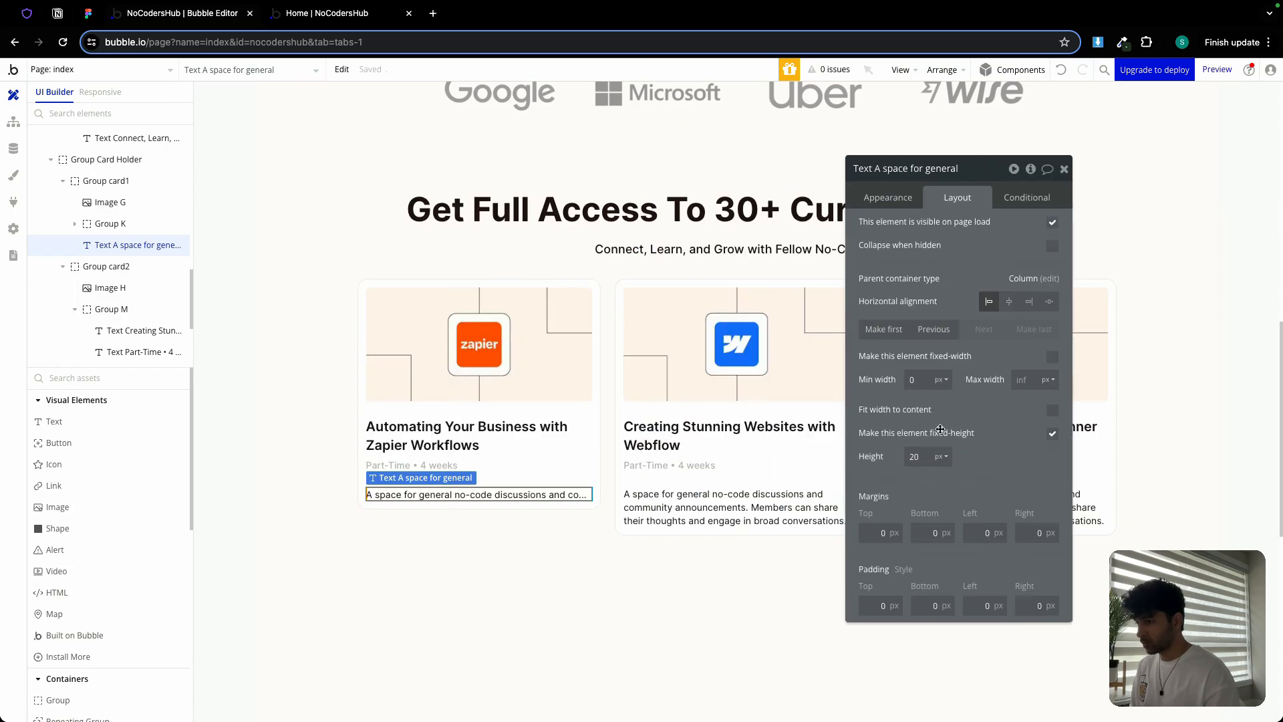
{"action": "left_click", "coordinate": [914, 457]}
{"action": "type", "text": "26"}
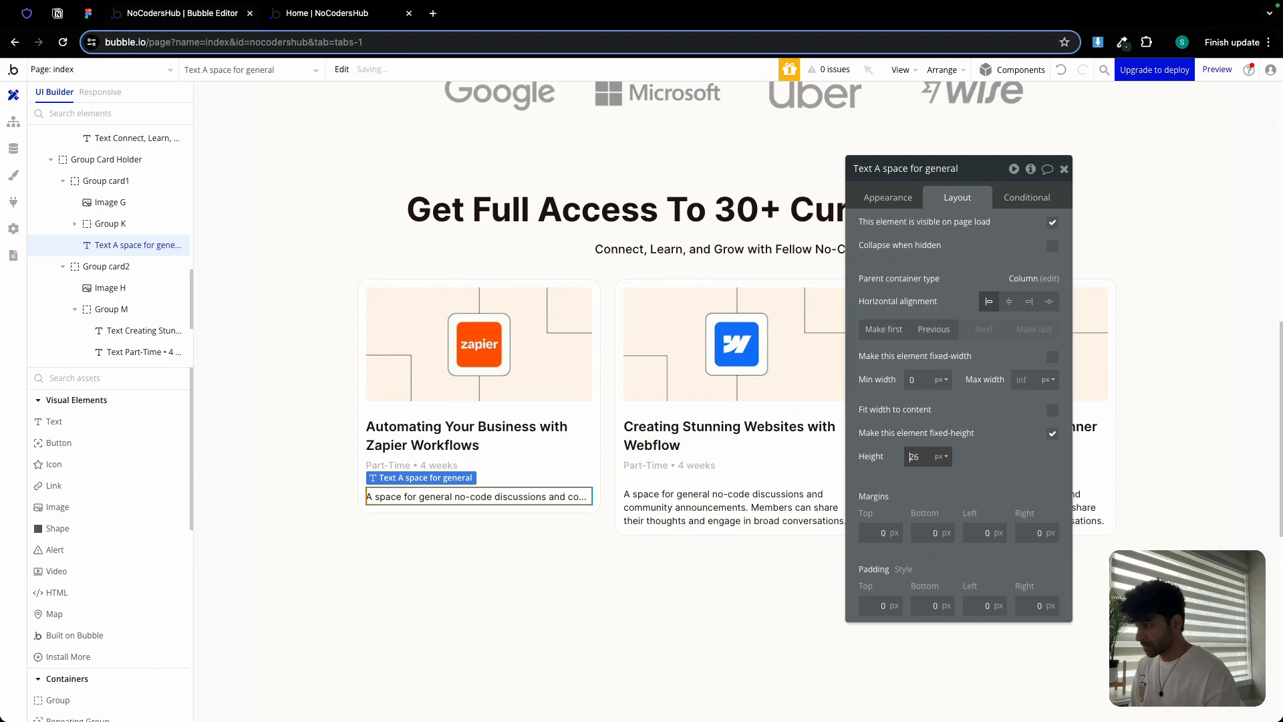
{"action": "key", "text": "Up"}
{"action": "key", "text": "Up"}
{"action": "key", "text": "Up"}
{"action": "key", "text": "Up"}
{"action": "key", "text": "Up"}
{"action": "key", "text": "Up"}
{"action": "key", "text": "Up"}
{"action": "key", "text": "Up"}
{"action": "key", "text": "Up"}
{"action": "key", "text": "Up"}
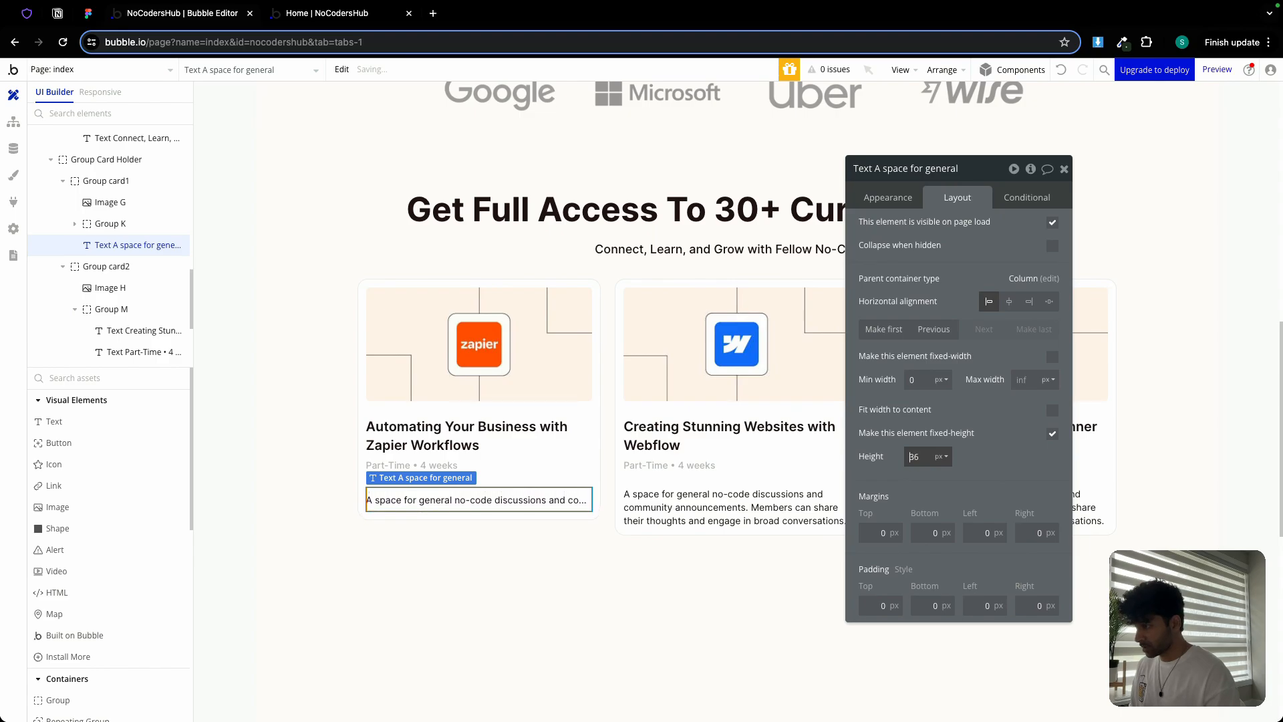
{"action": "key", "text": "Up"}
{"action": "key", "text": "Up"}
{"action": "key", "text": "Up"}
{"action": "key", "text": "Up"}
{"action": "key", "text": "Up"}
{"action": "key", "text": "Down"}
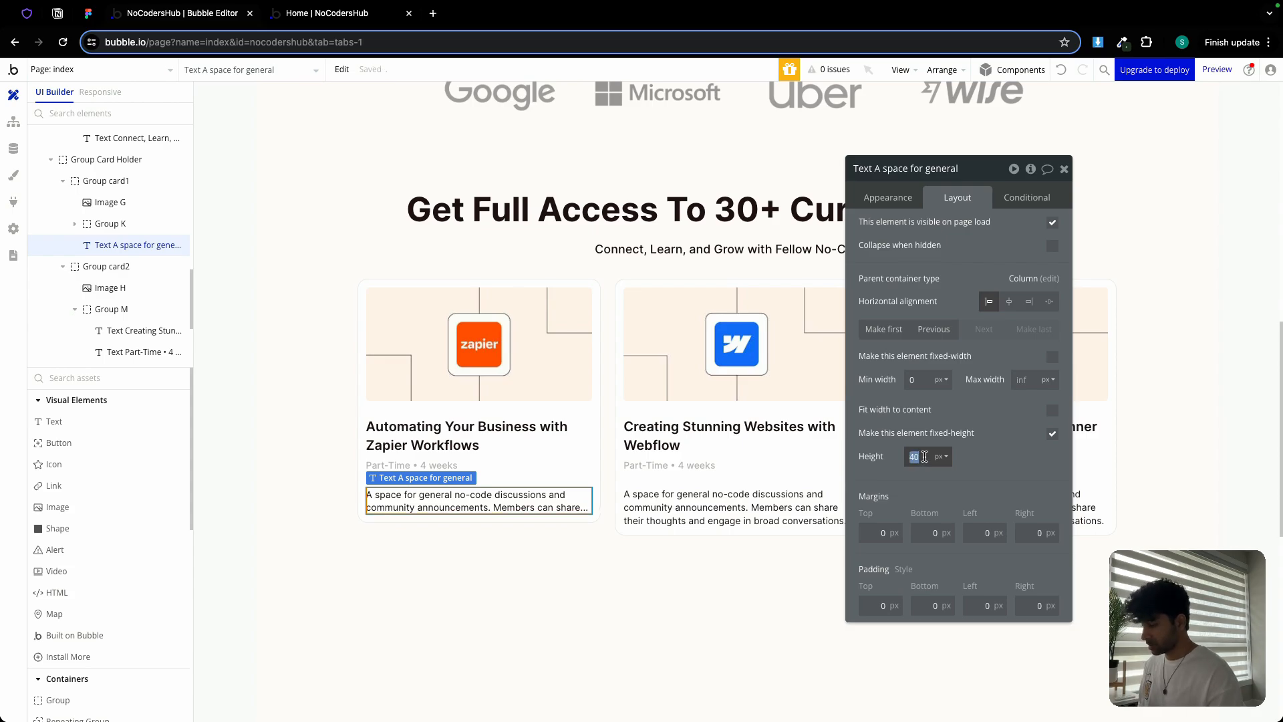
Make the second and third cards' descriptions fixed-height at 40 px too
{"action": "left_click", "coordinate": [764, 508]}
{"action": "left_click", "coordinate": [920, 456]}
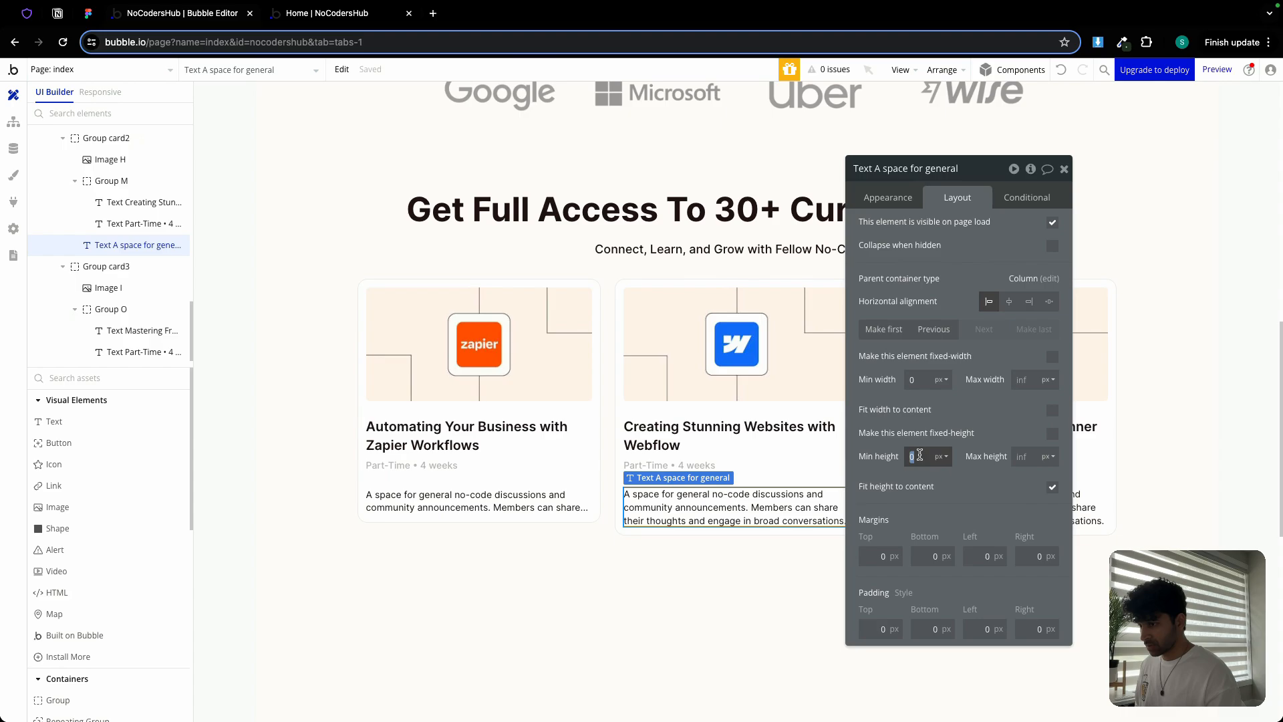
{"action": "left_click", "coordinate": [1052, 433]}
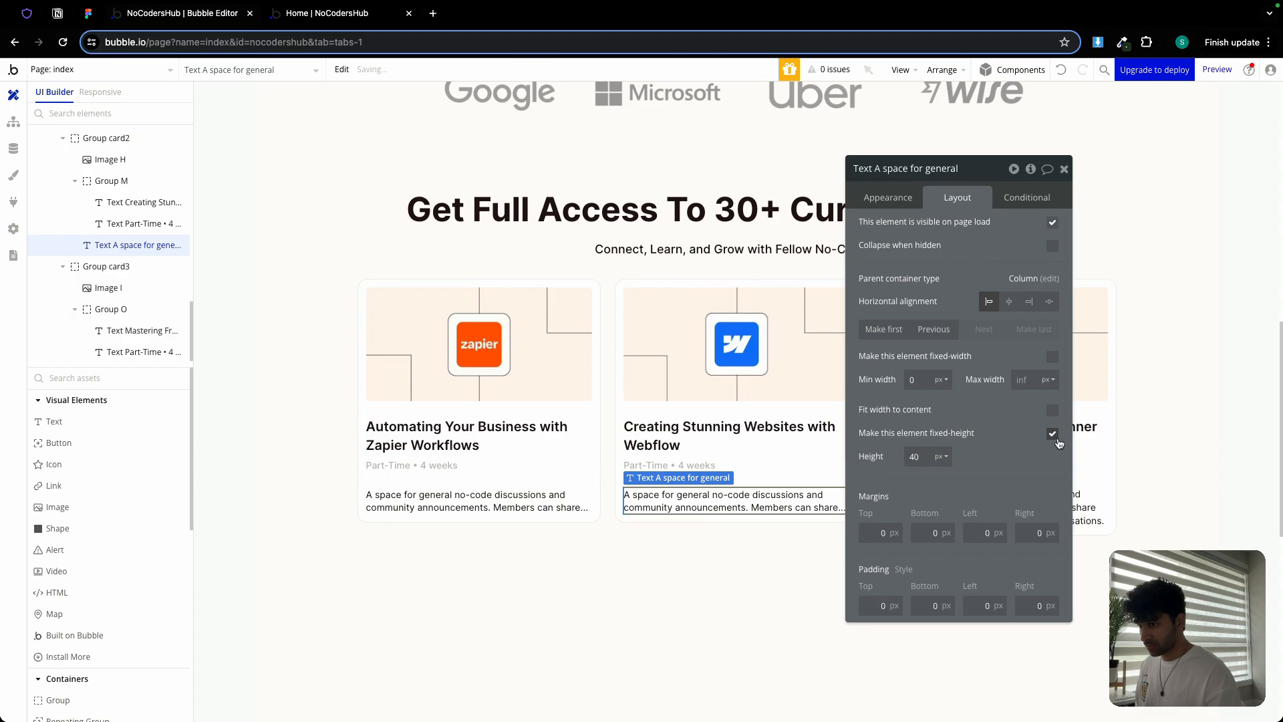
{"action": "left_click", "coordinate": [1063, 169]}
{"action": "double_click", "coordinate": [1010, 519]}
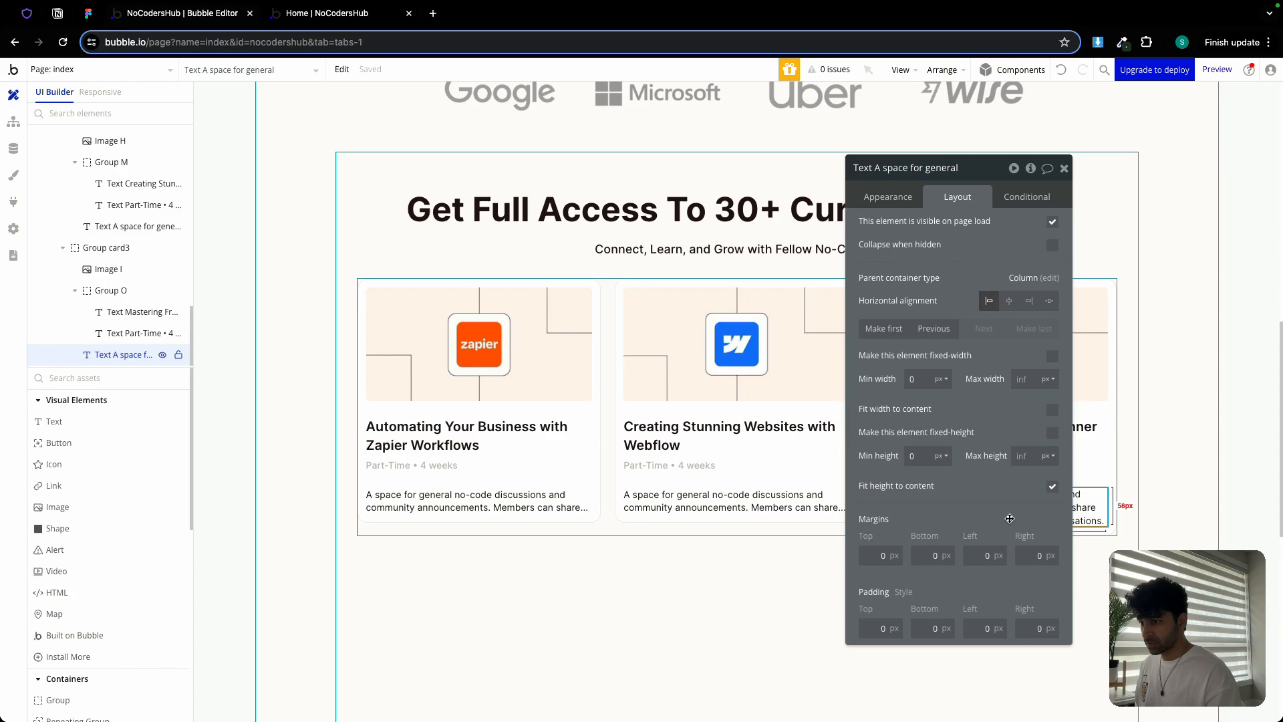
{"action": "left_click", "coordinate": [1051, 433]}
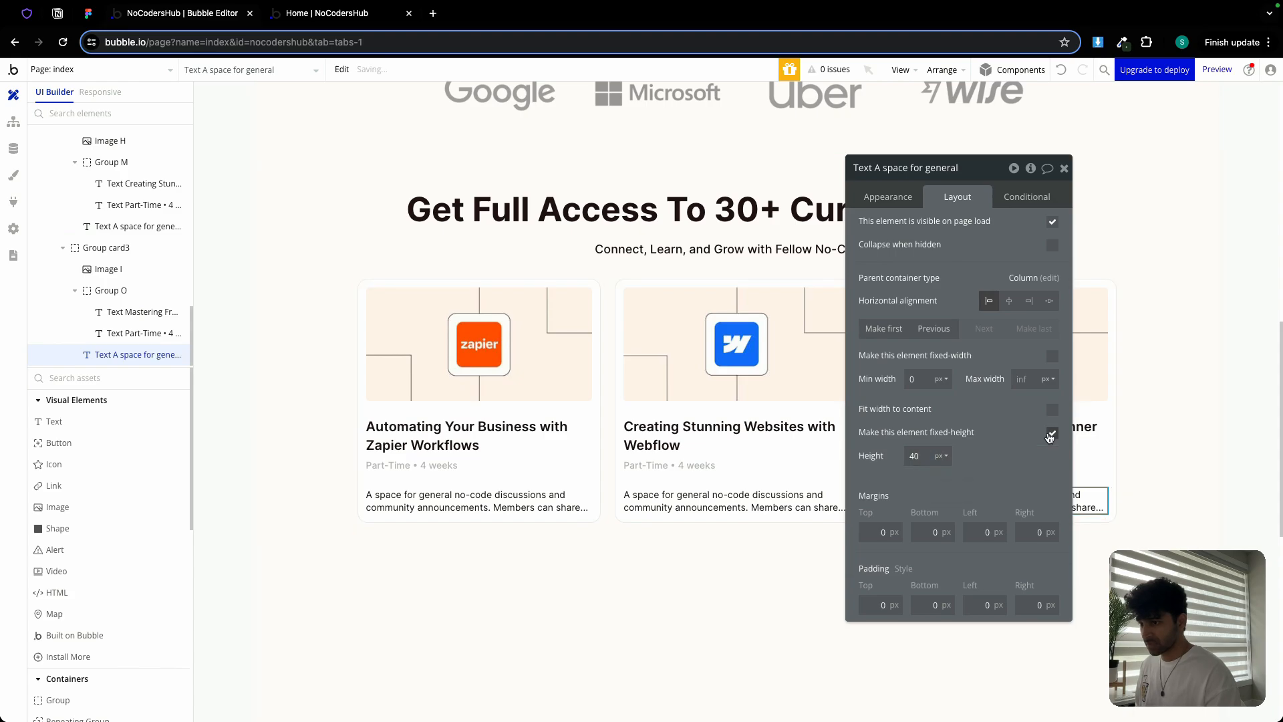
Set Group Section 2 to fit its height to content, then view the live NoCodersHub site
{"action": "left_click", "coordinate": [1064, 167]}
{"action": "double_click", "coordinate": [1163, 304]}
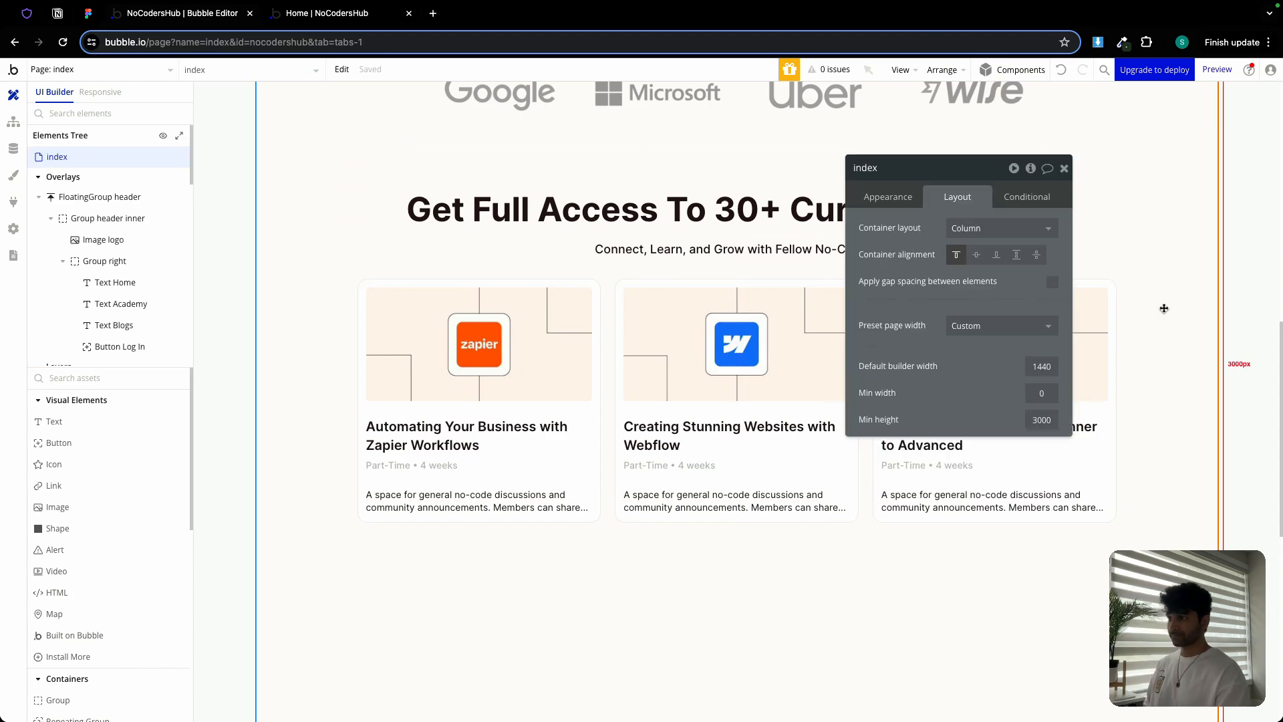
{"action": "left_click", "coordinate": [1064, 168]}
{"action": "double_click", "coordinate": [1094, 167]}
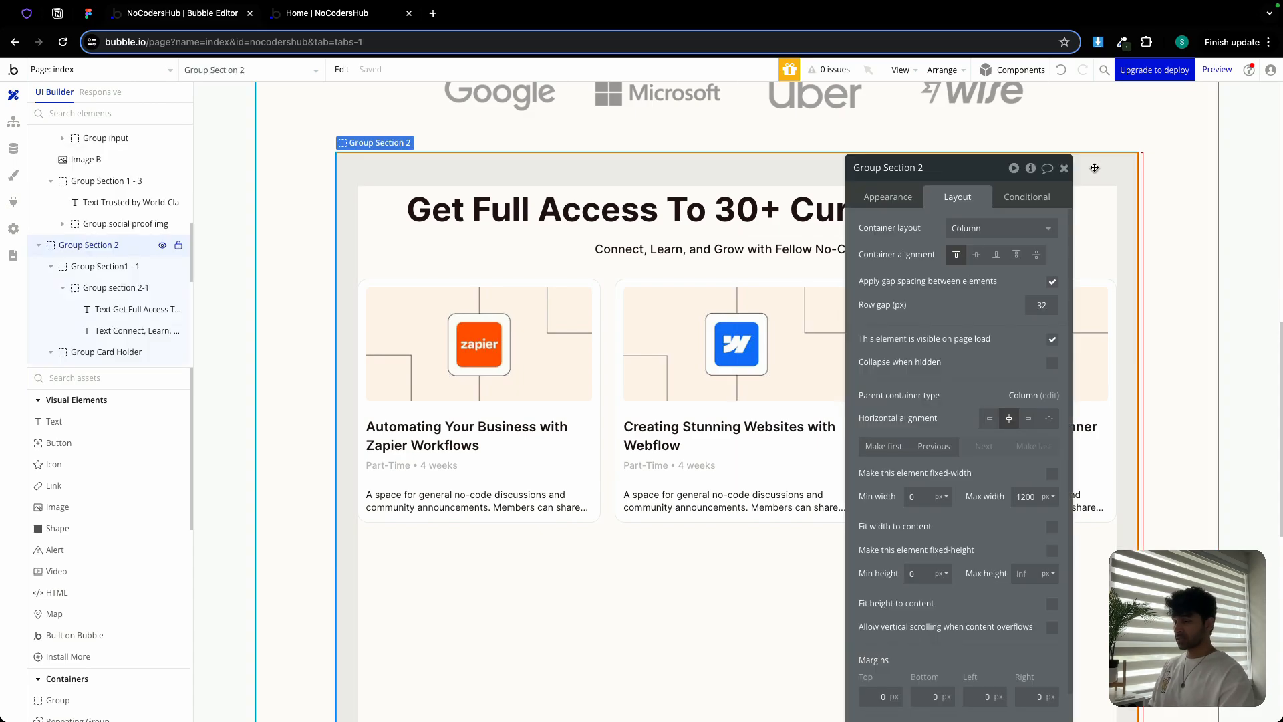
{"action": "scroll", "coordinate": [1042, 535], "scroll_direction": "down", "scroll_amount": 2}
{"action": "left_click", "coordinate": [1052, 556]}
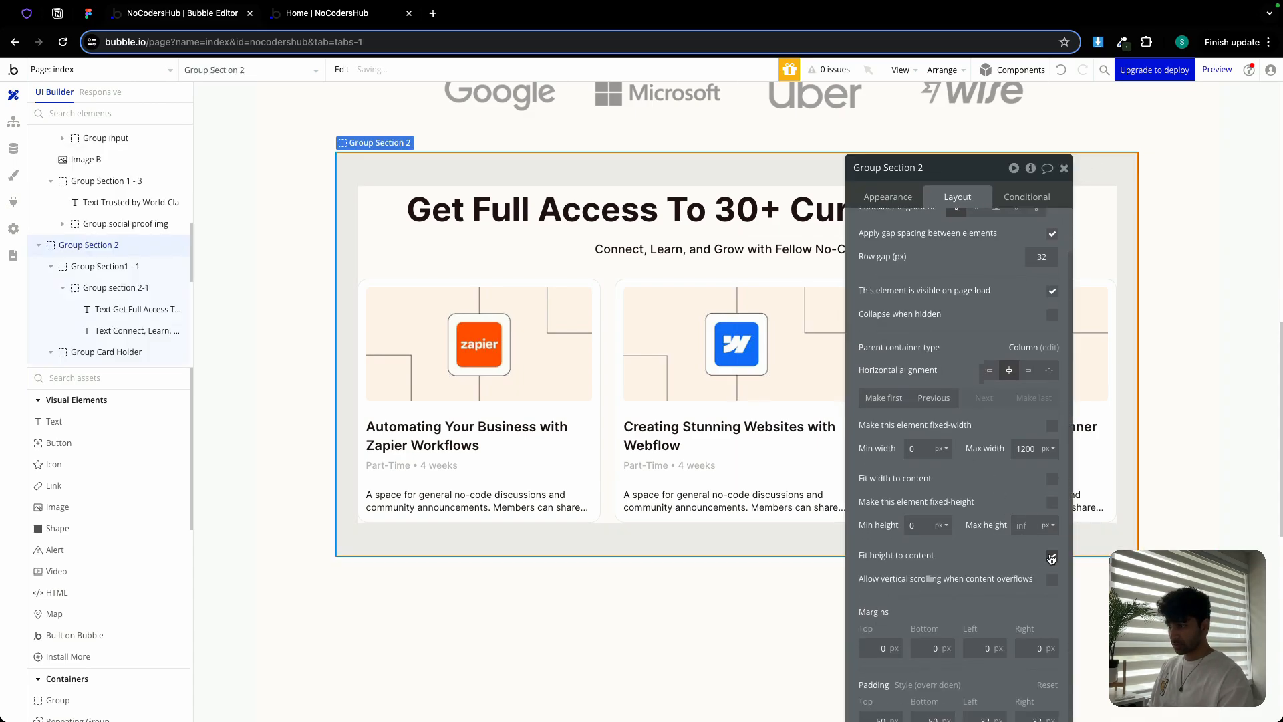
{"action": "left_click", "coordinate": [296, 14]}
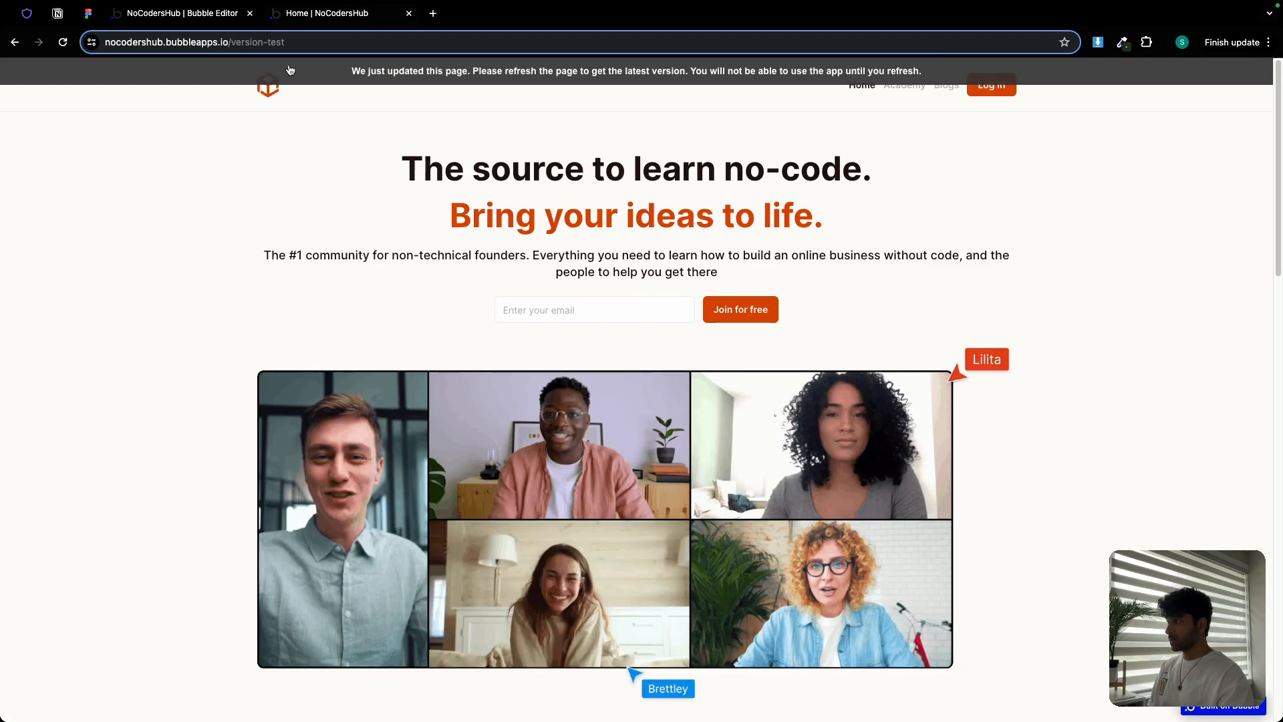
Reload the live site and scroll to check the three updated course cards
{"action": "left_click", "coordinate": [290, 70]}
{"action": "scroll", "coordinate": [771, 332], "scroll_direction": "down", "scroll_amount": 4}
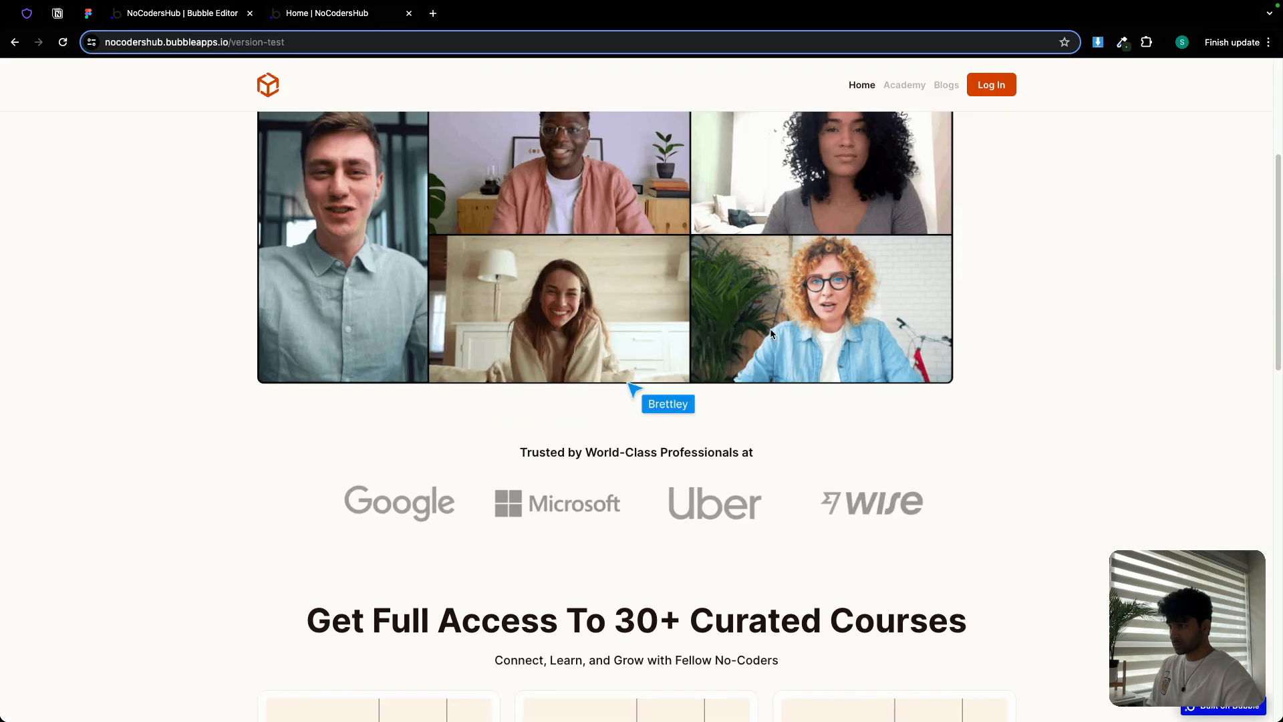
{"action": "scroll", "coordinate": [771, 332], "scroll_direction": "down", "scroll_amount": 6}
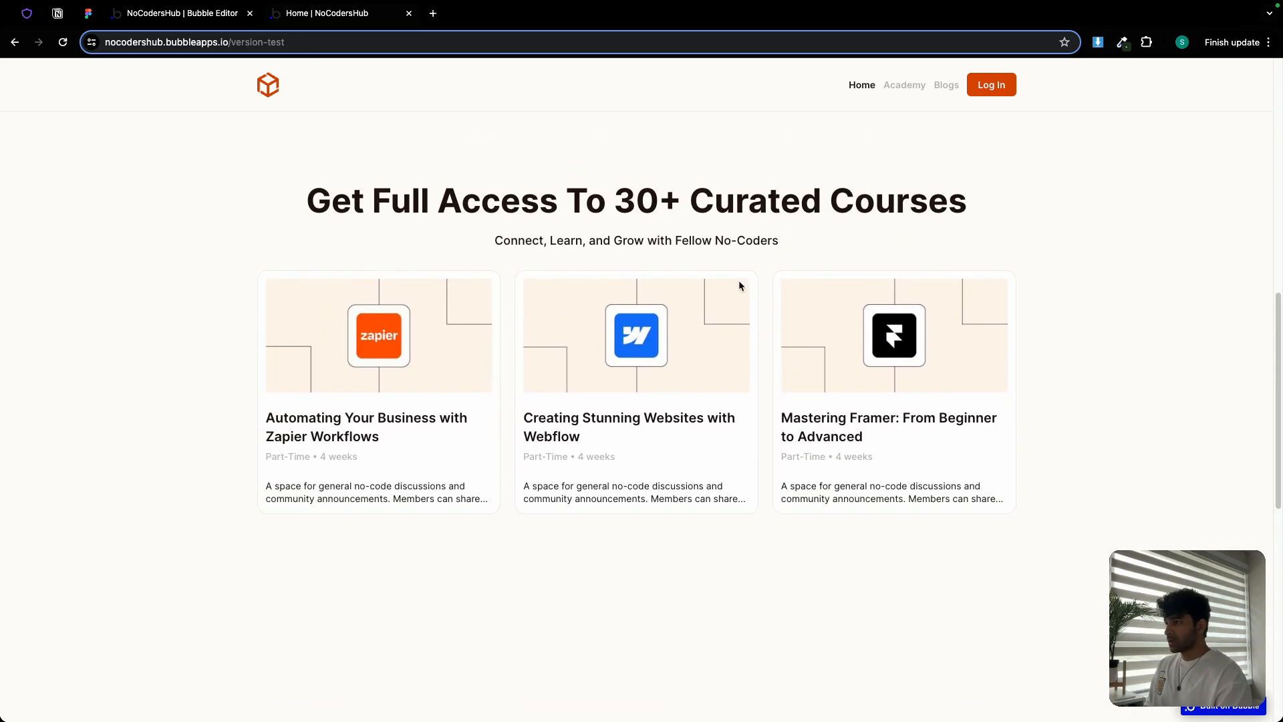
{"action": "scroll", "coordinate": [660, 231], "scroll_direction": "up", "scroll_amount": 10}
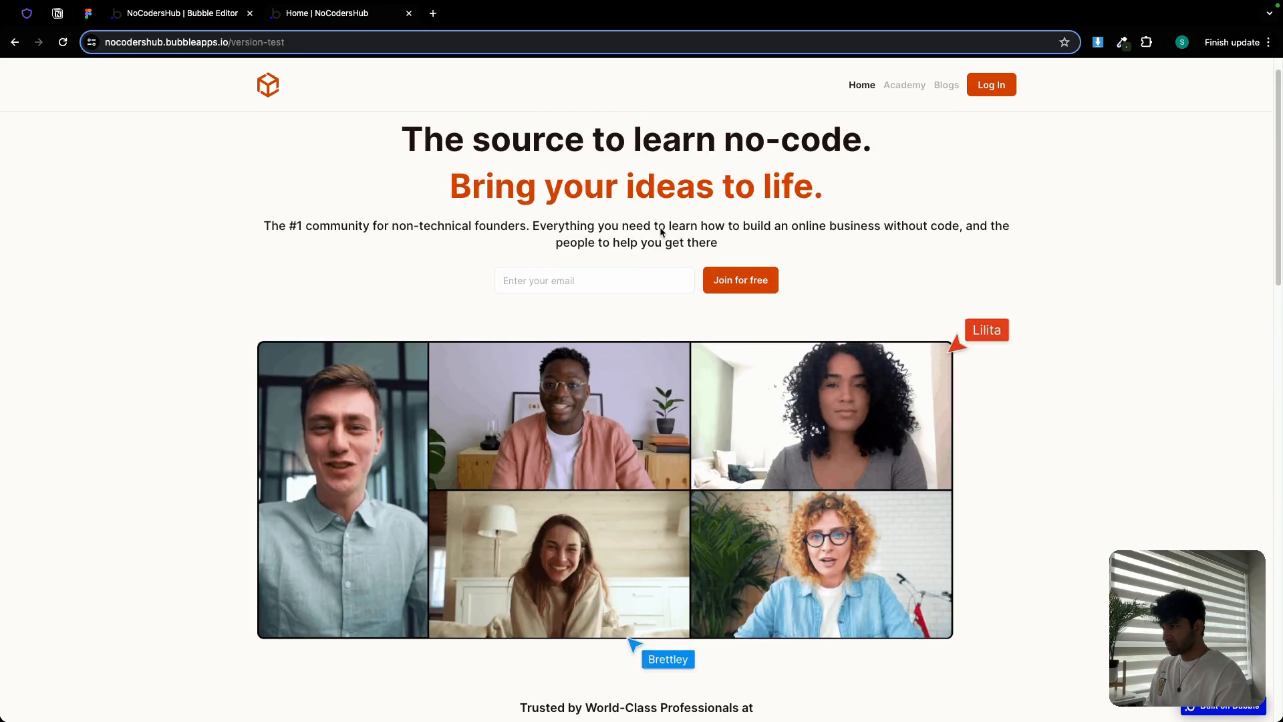
{"action": "scroll", "coordinate": [660, 228], "scroll_direction": "down", "scroll_amount": 10}
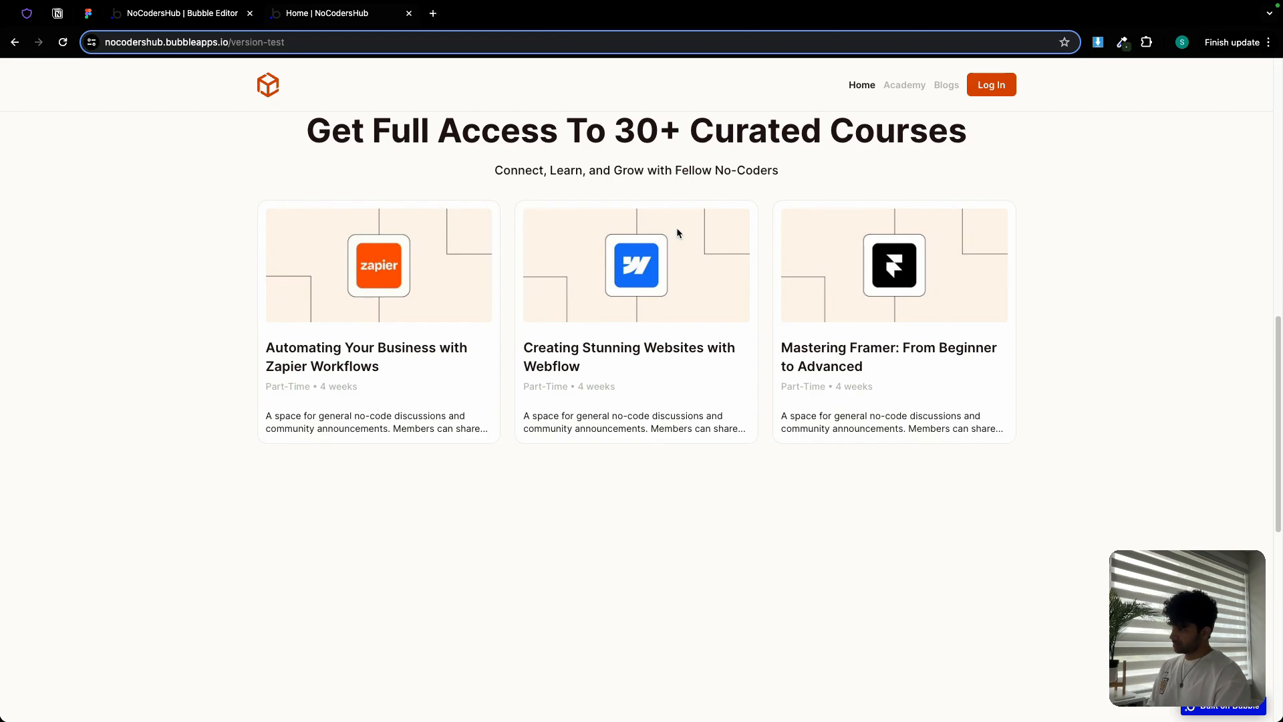
{"action": "left_click", "coordinate": [88, 13]}
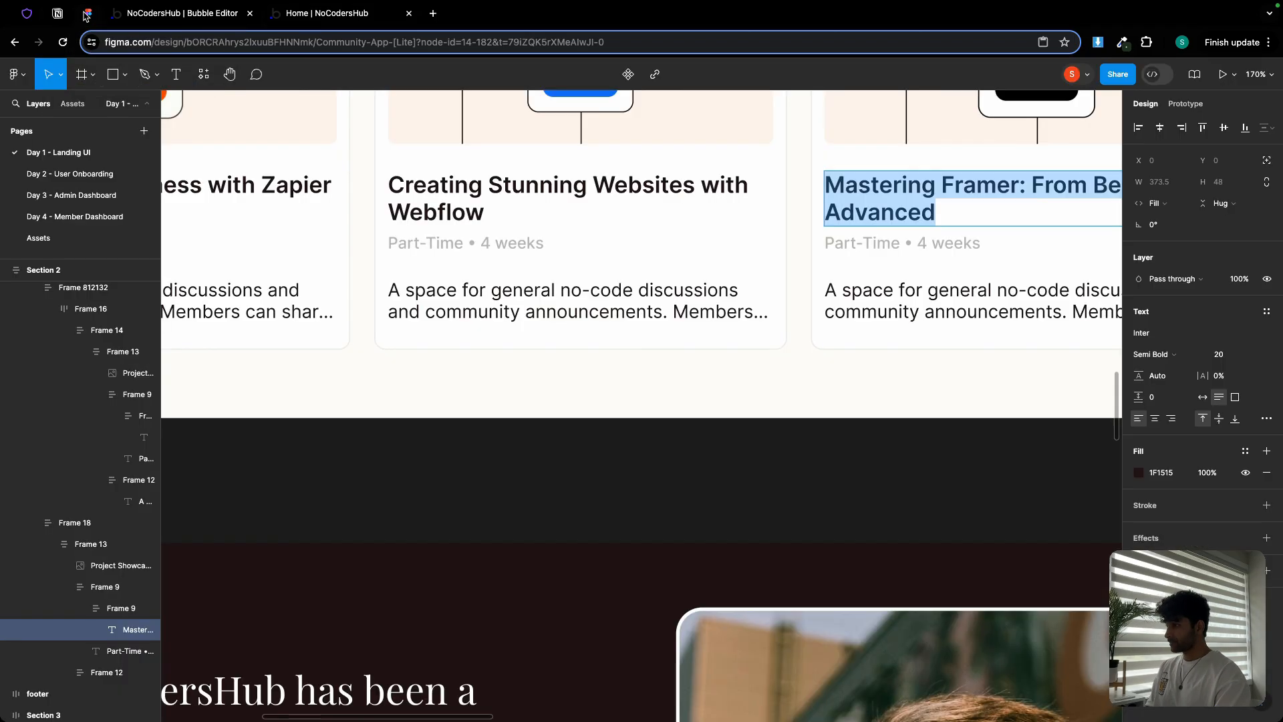
Inspect the first card's description text in the Figma course-card design
{"action": "scroll", "coordinate": [446, 251], "scroll_direction": "down", "scroll_amount": 5}
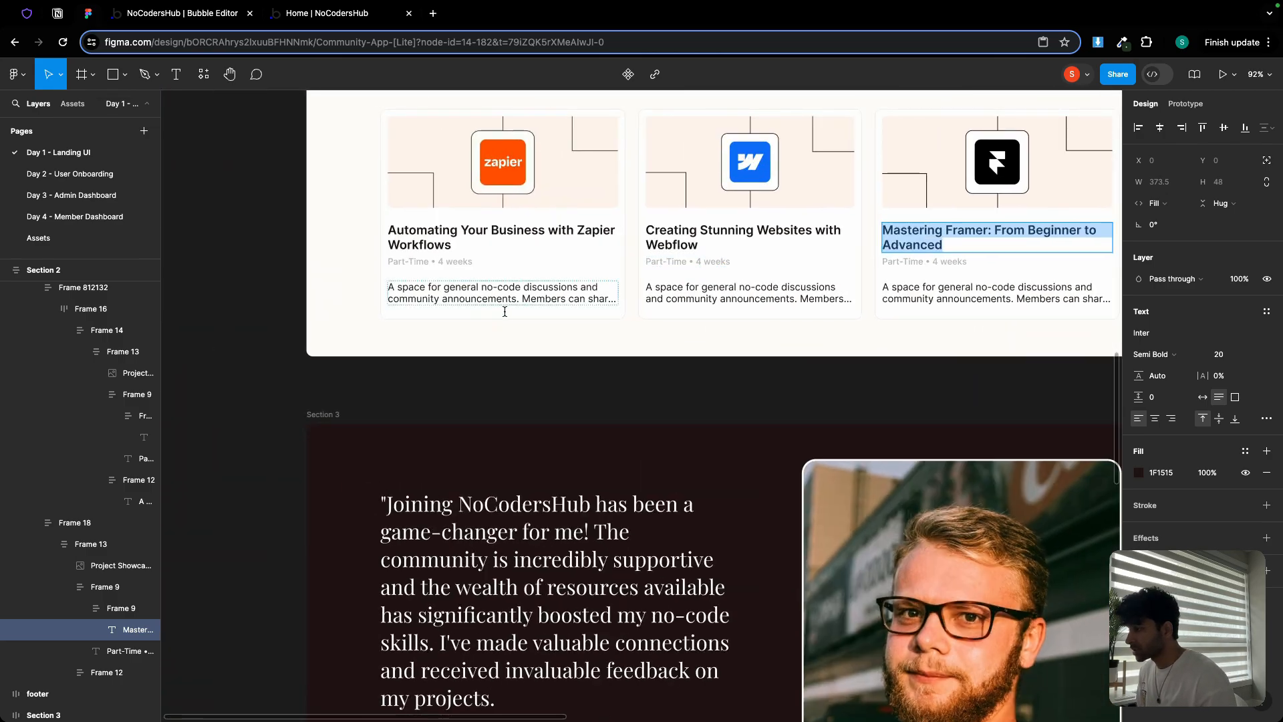
{"action": "scroll", "coordinate": [504, 311], "scroll_direction": "up", "scroll_amount": 5}
{"action": "double_click", "coordinate": [506, 310]}
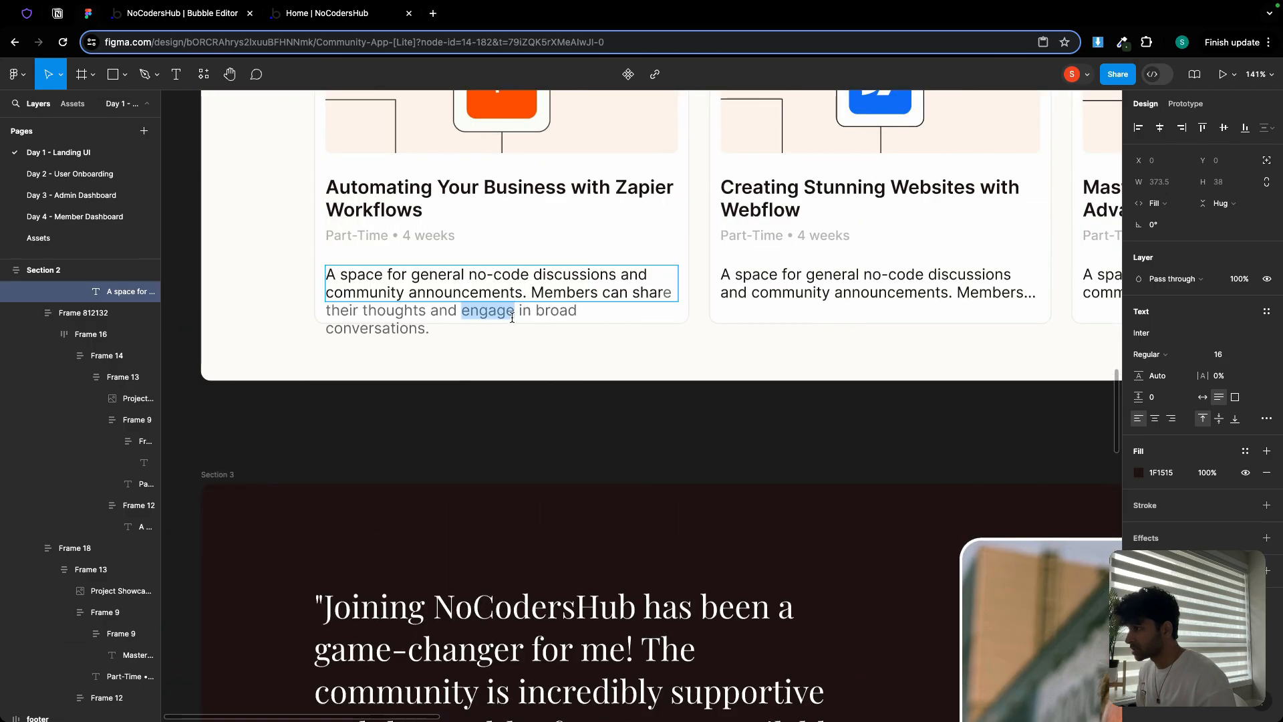
{"action": "left_click", "coordinate": [612, 323]}
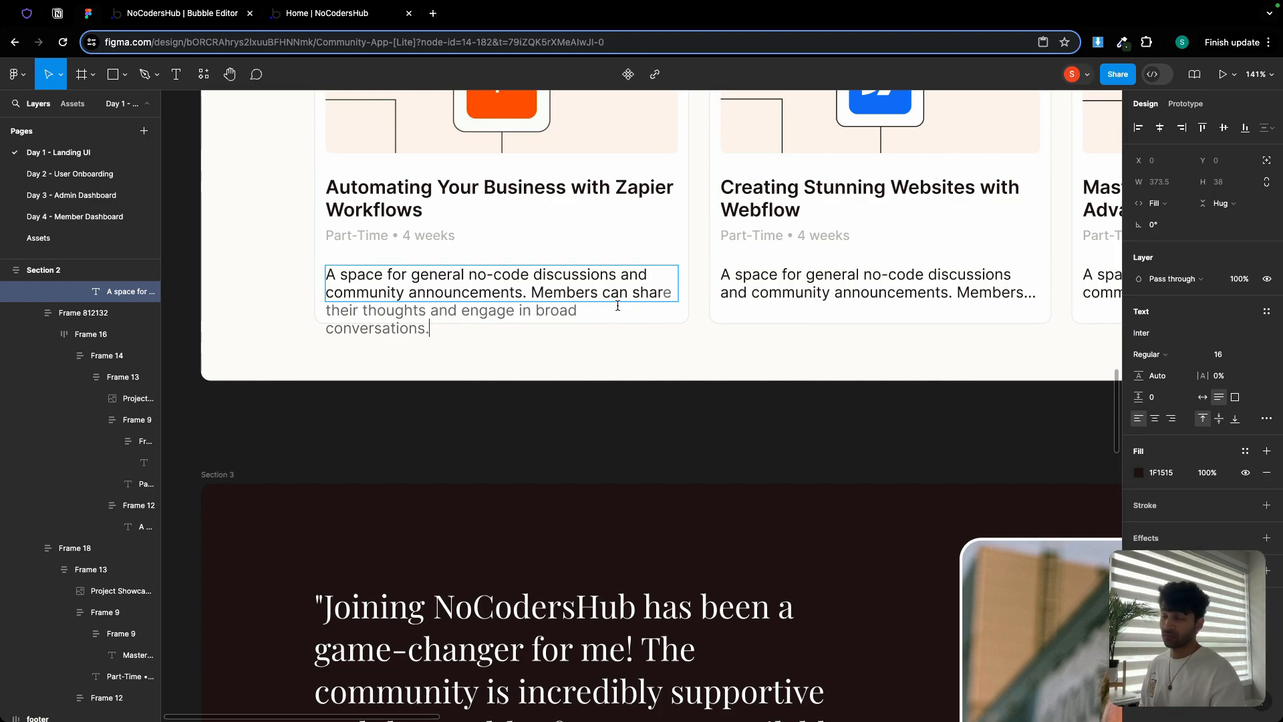
{"action": "left_click", "coordinate": [206, 15]}
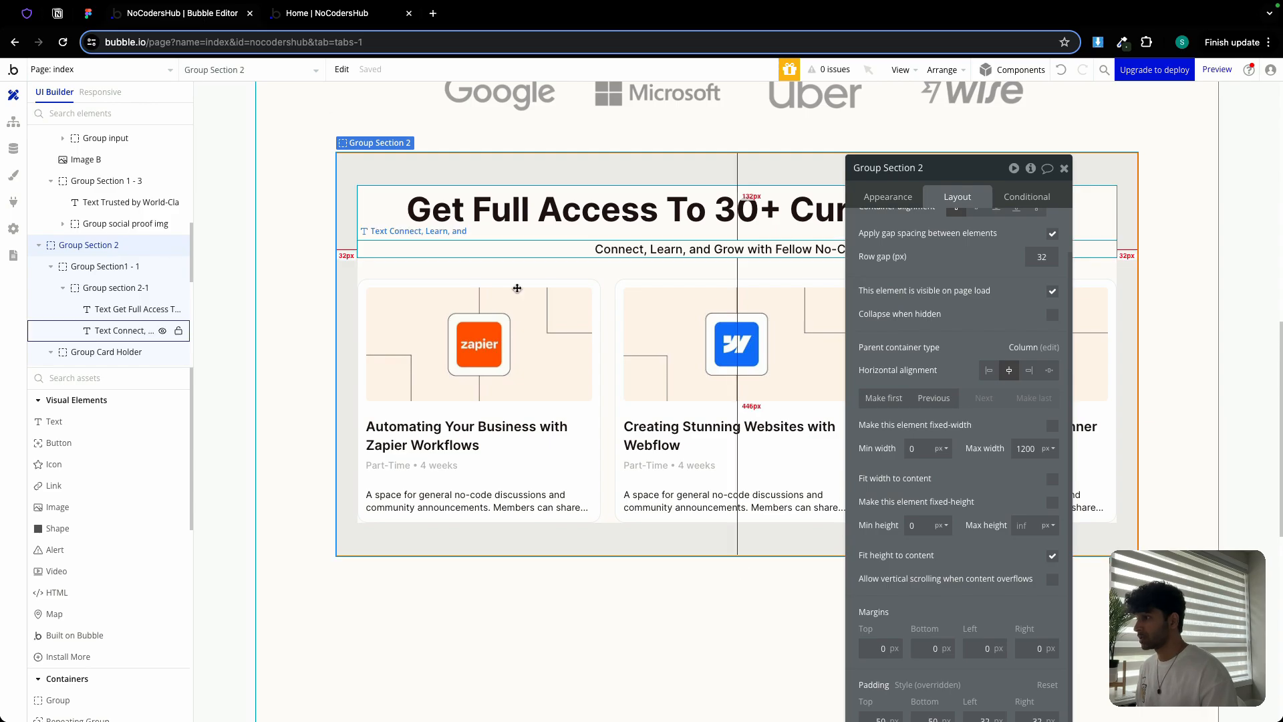
Adjust the course cards' bottom padding, setting the third card to 24 px like the first
{"action": "left_click", "coordinate": [591, 471]}
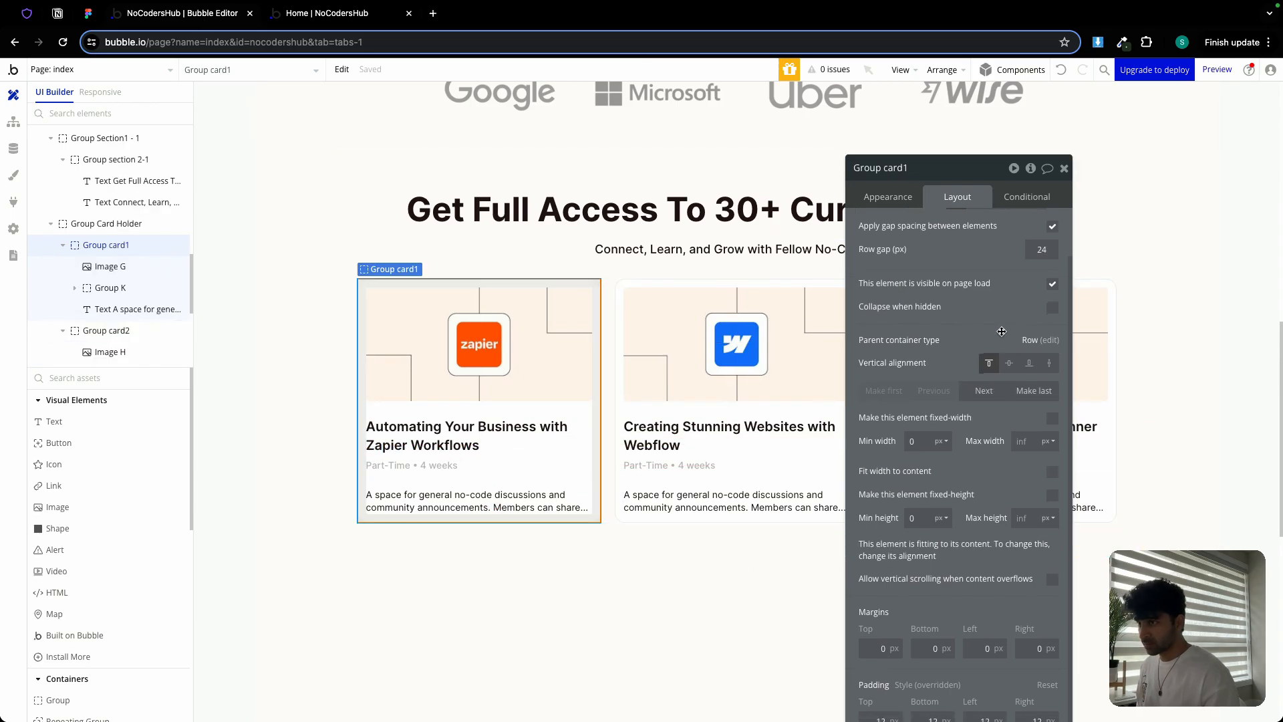
{"action": "left_click_drag", "start_coordinate": [1002, 331], "coordinate": [1009, 268]}
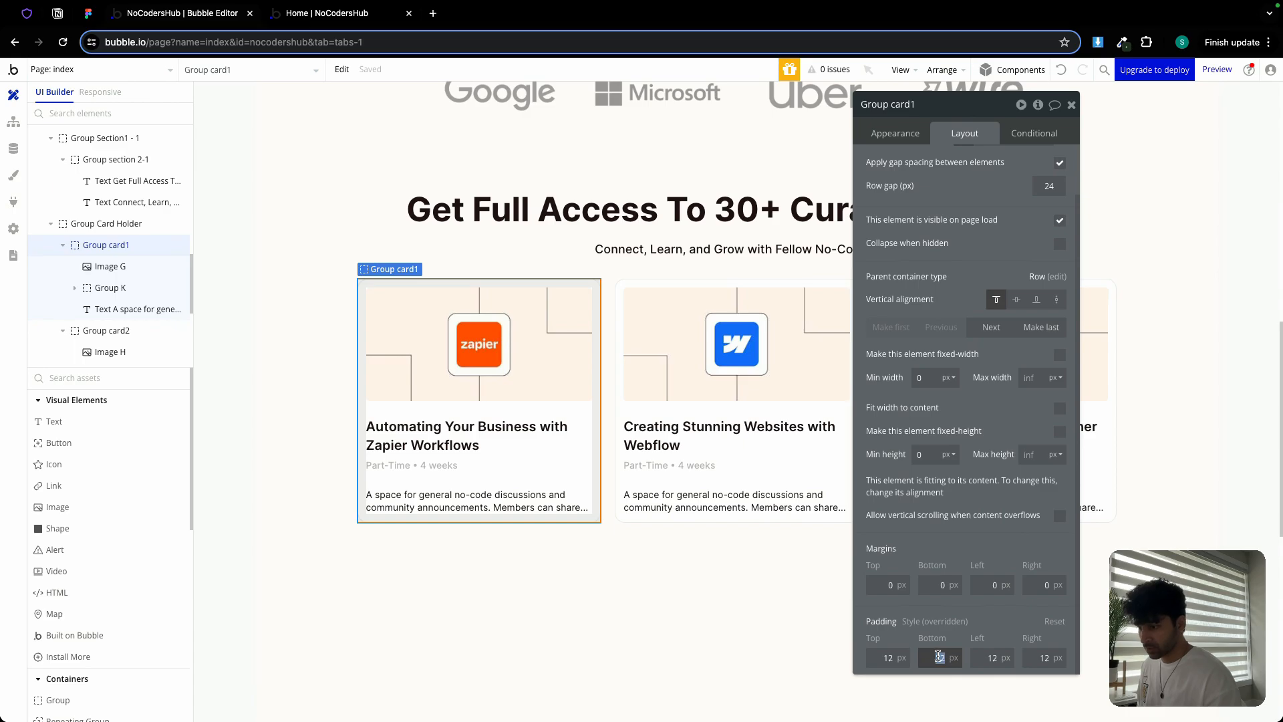
{"action": "left_click", "coordinate": [808, 518]}
{"action": "double_click", "coordinate": [934, 657]}
{"action": "type", "text": "40"}
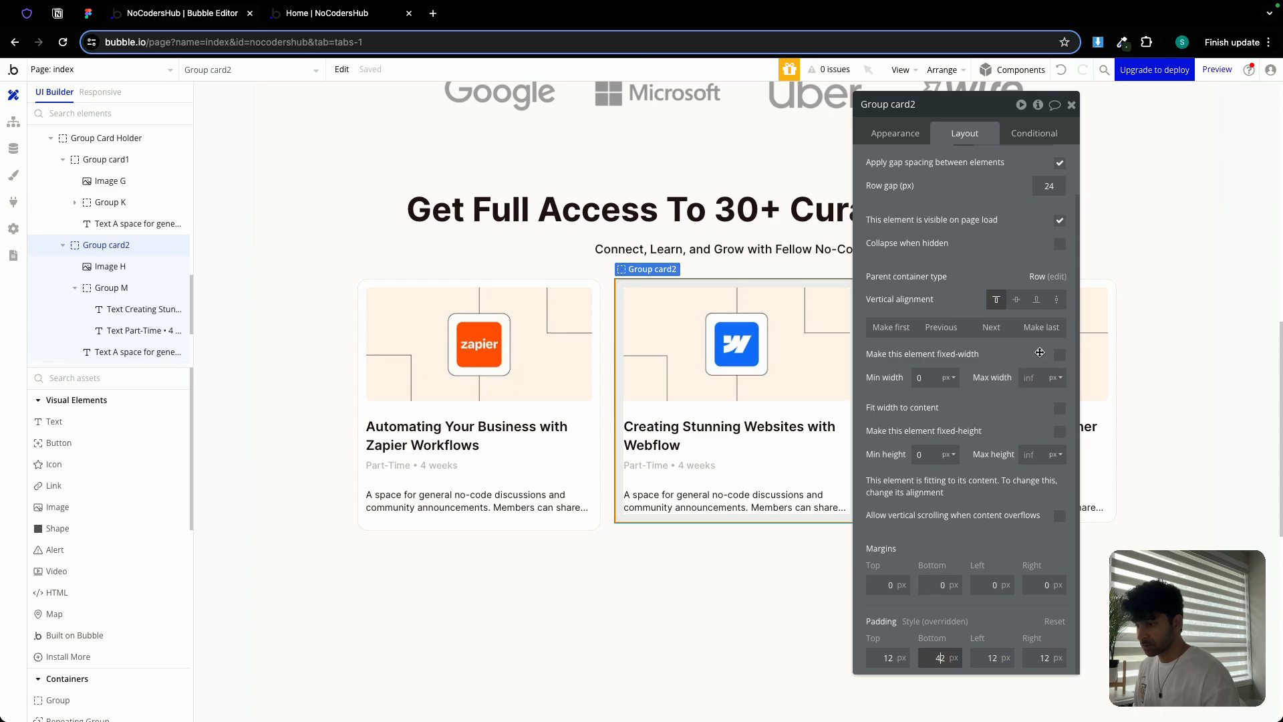
{"action": "left_click", "coordinate": [1071, 105]}
{"action": "double_click", "coordinate": [972, 519]}
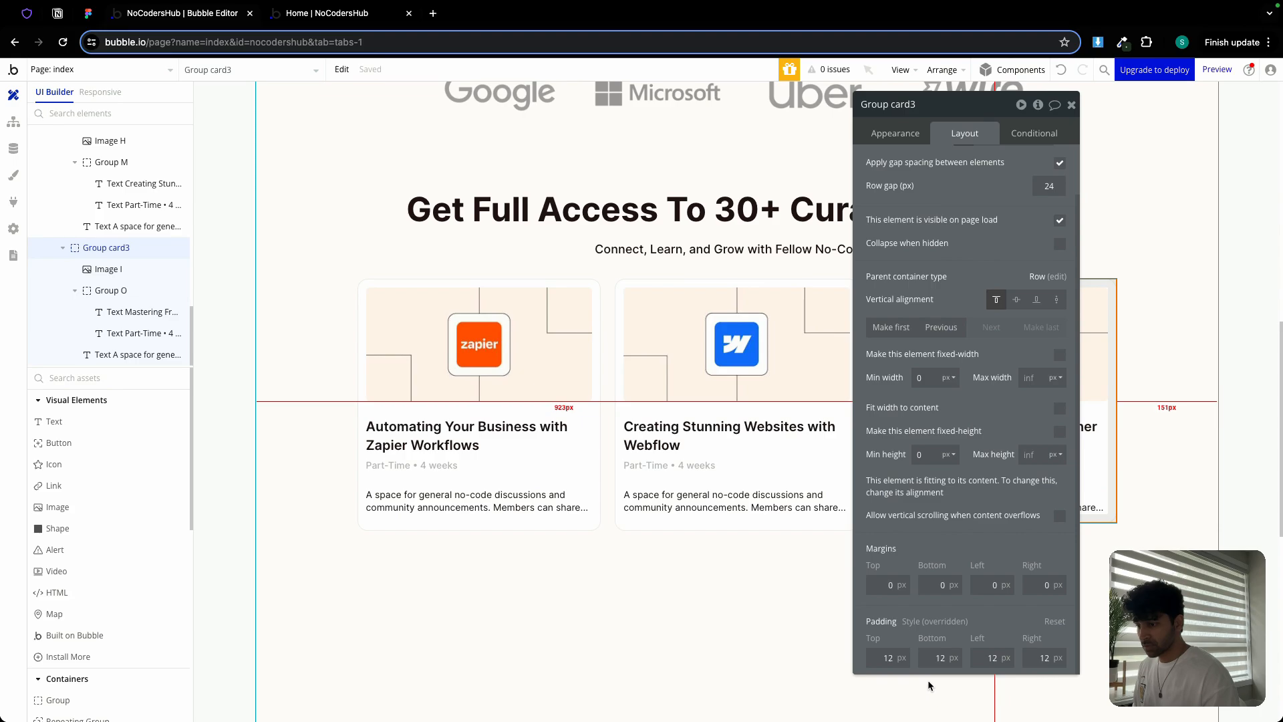
{"action": "type", "text": "24"}
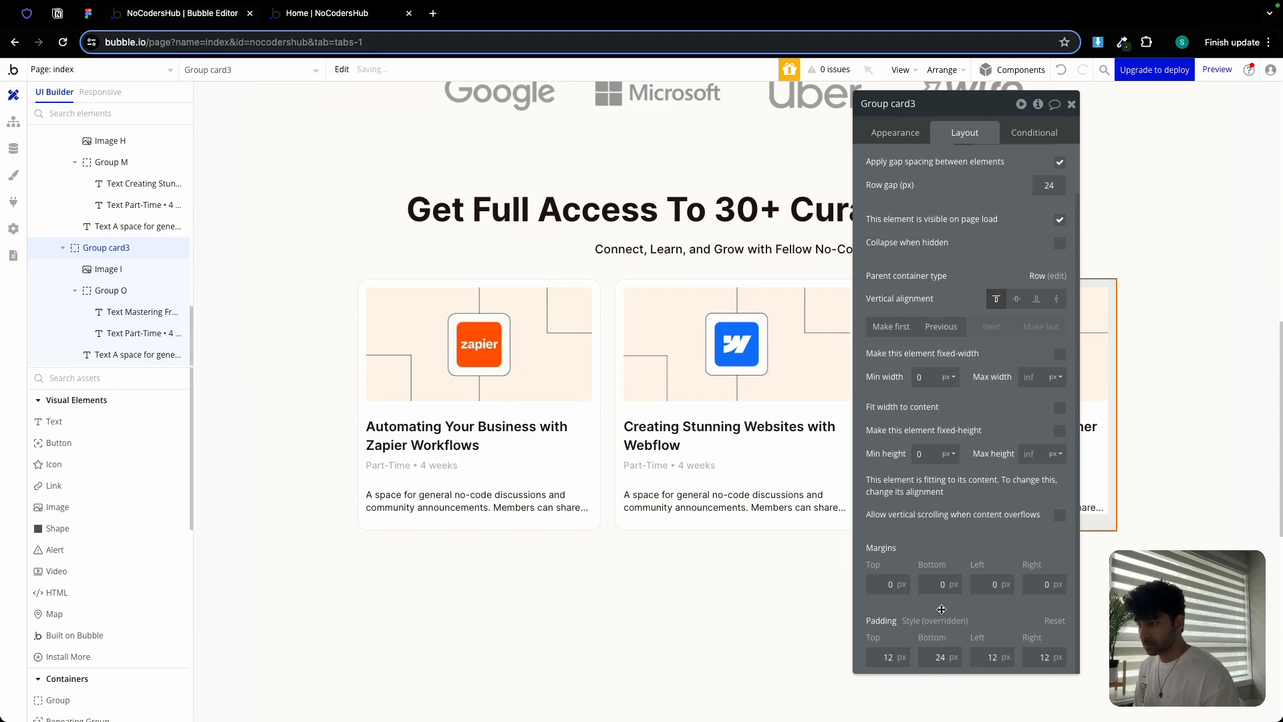
{"action": "left_click", "coordinate": [1071, 105]}
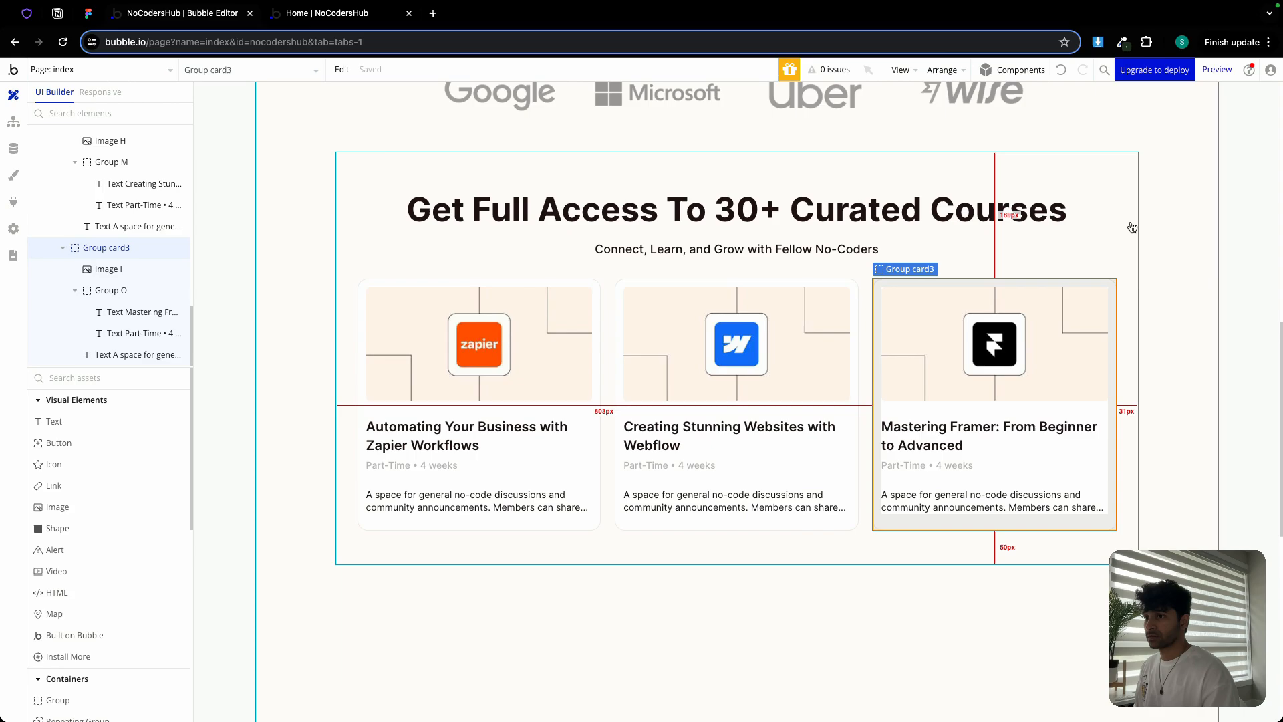
{"action": "double_click", "coordinate": [1129, 229]}
{"action": "left_click", "coordinate": [87, 12]}
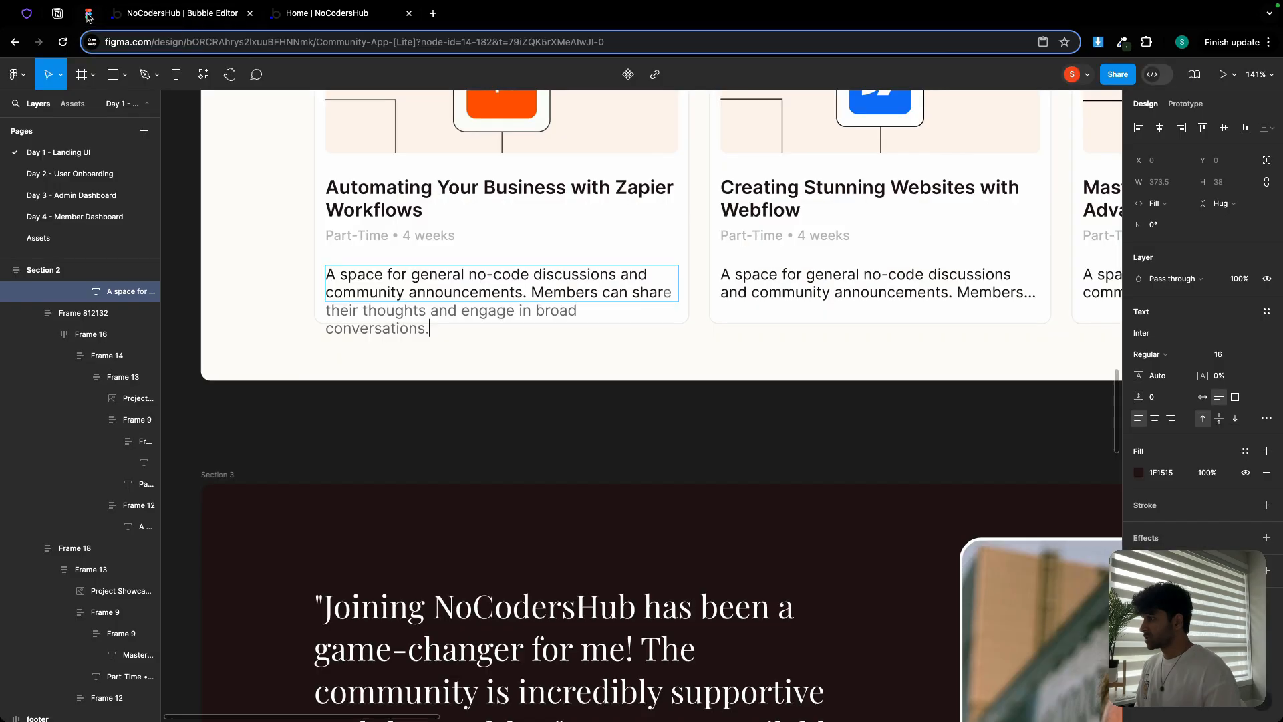
Pan and zoom the Figma canvas to review the dark Section 3 testimonial design
{"action": "scroll", "coordinate": [494, 290], "scroll_direction": "down", "scroll_amount": 5}
{"action": "scroll", "coordinate": [495, 290], "scroll_direction": "down", "scroll_amount": 5}
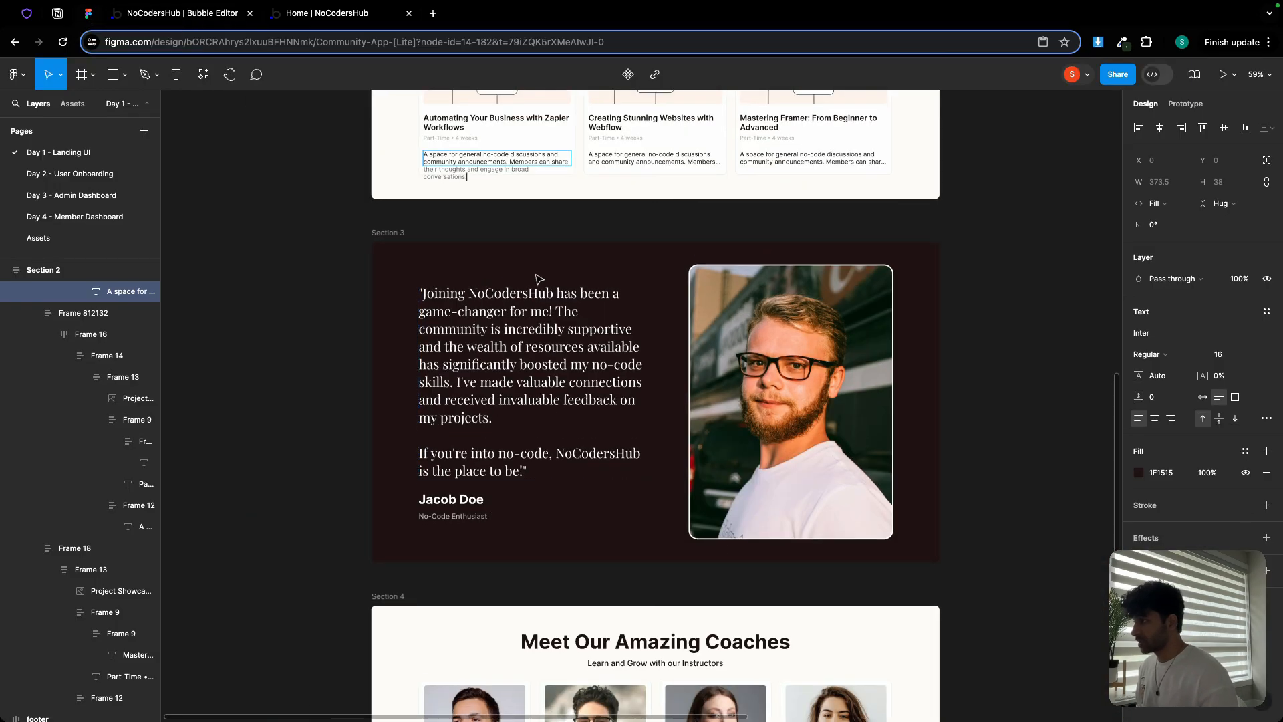
{"action": "scroll", "coordinate": [534, 273], "scroll_direction": "down", "scroll_amount": 1}
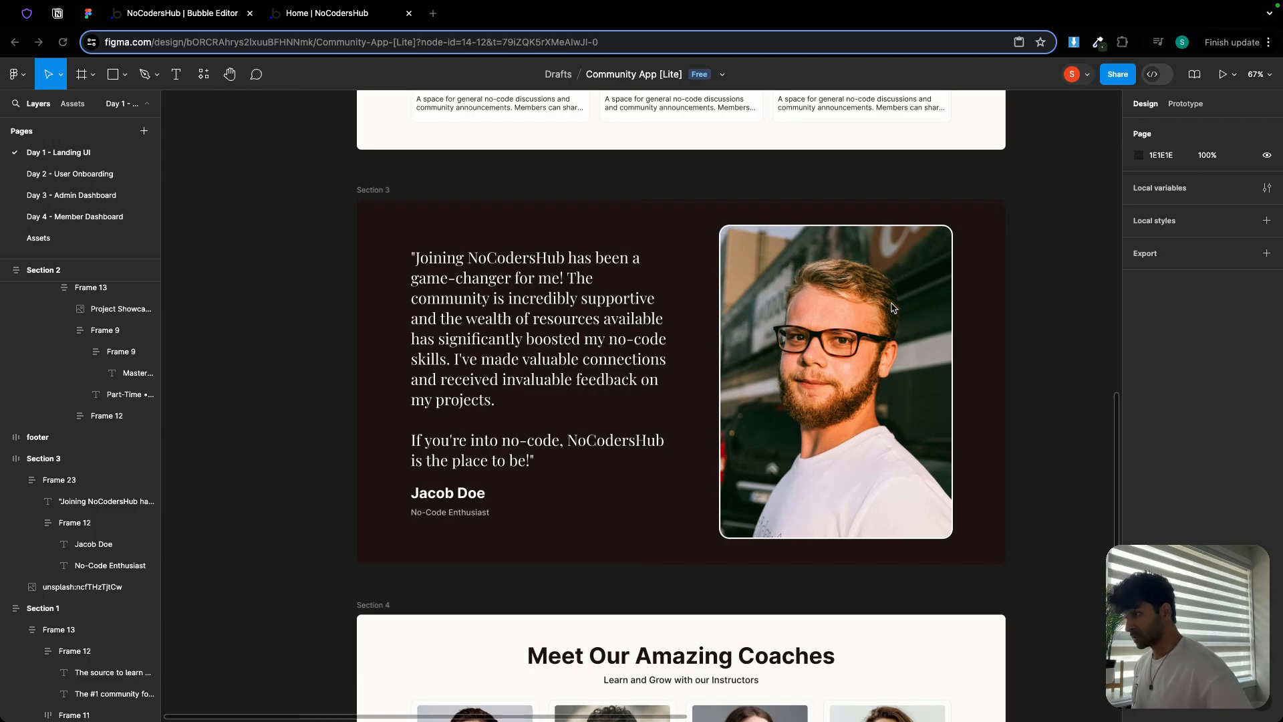
{"action": "scroll", "coordinate": [893, 308], "scroll_direction": "down", "scroll_amount": 3}
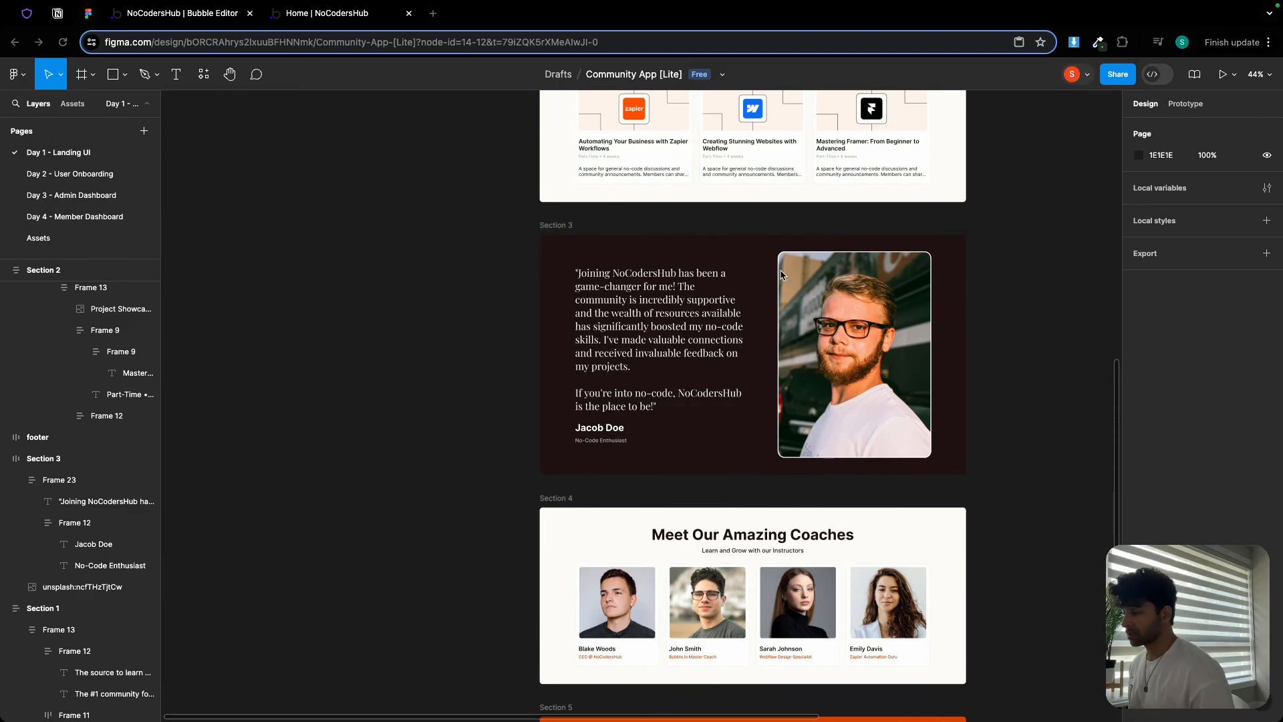
{"action": "scroll", "coordinate": [1001, 261], "scroll_direction": "right", "scroll_amount": 8}
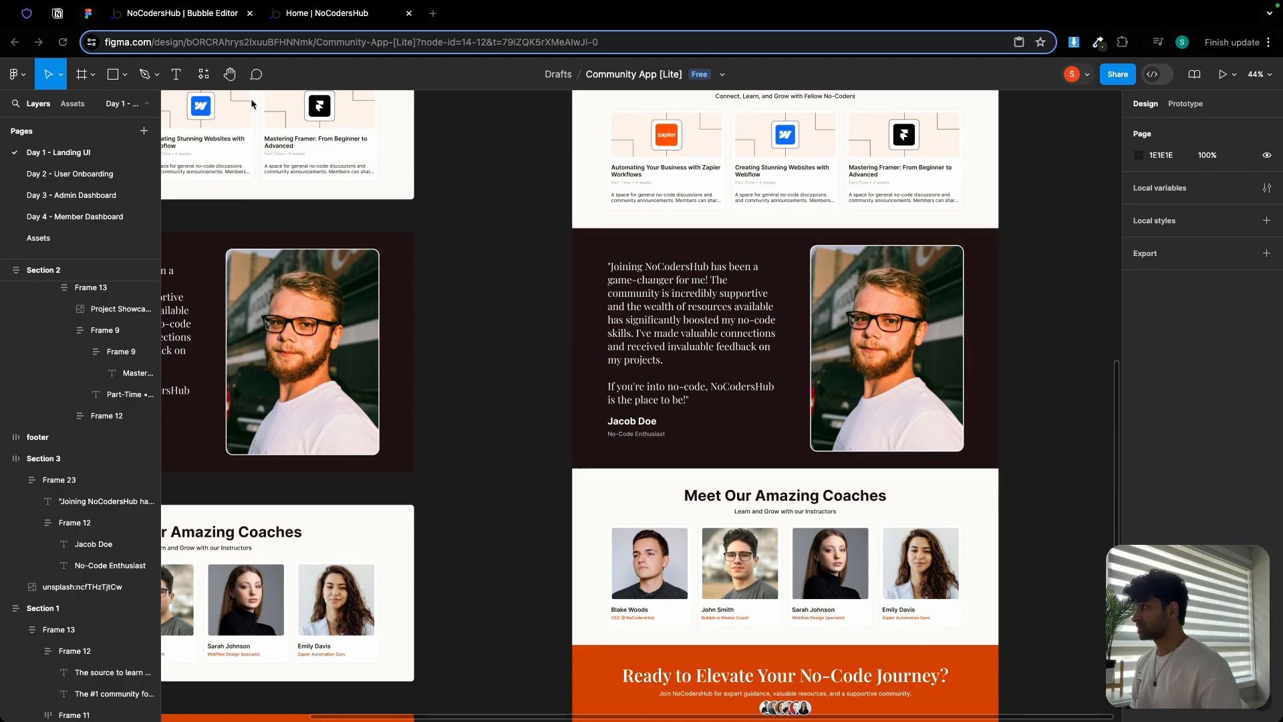
{"action": "left_click_drag", "start_coordinate": [420, 296], "coordinate": [759, 263]}
{"action": "scroll", "coordinate": [442, 261], "scroll_direction": "up", "scroll_amount": 6}
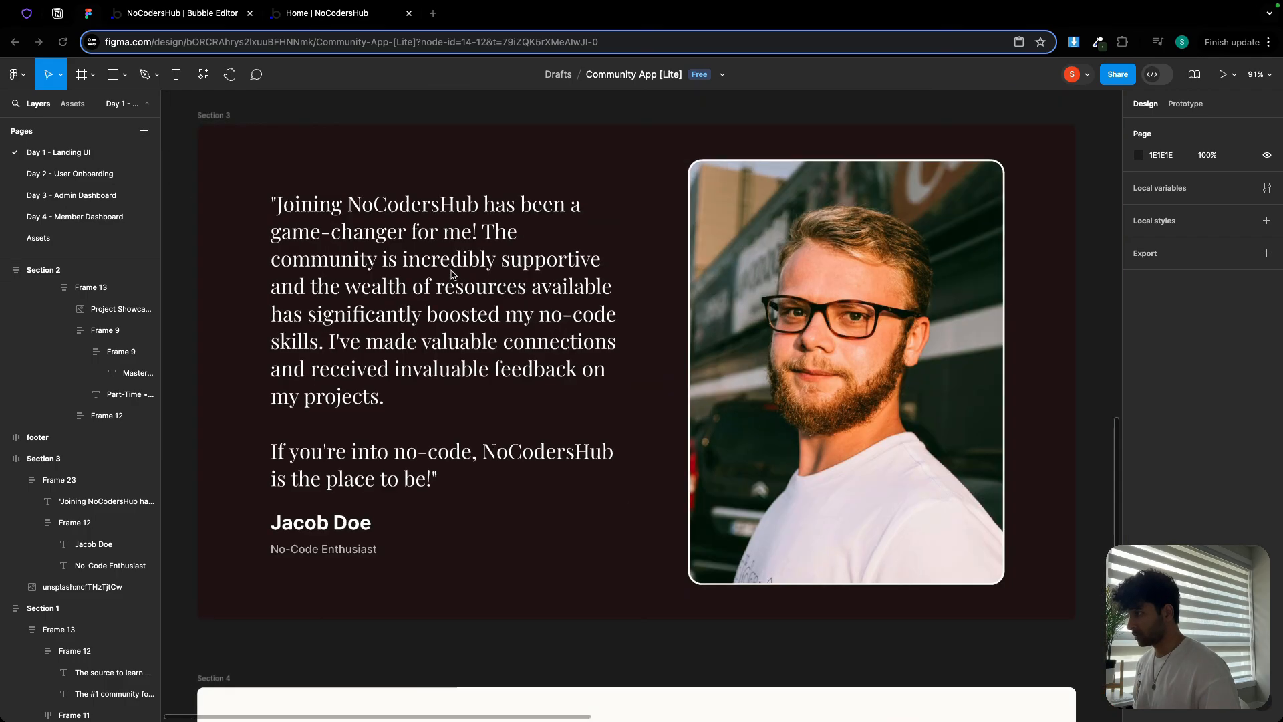
{"action": "scroll", "coordinate": [443, 261], "scroll_direction": "down", "scroll_amount": 2}
{"action": "left_click", "coordinate": [213, 18]}
{"action": "scroll", "coordinate": [572, 362], "scroll_direction": "down", "scroll_amount": 8}
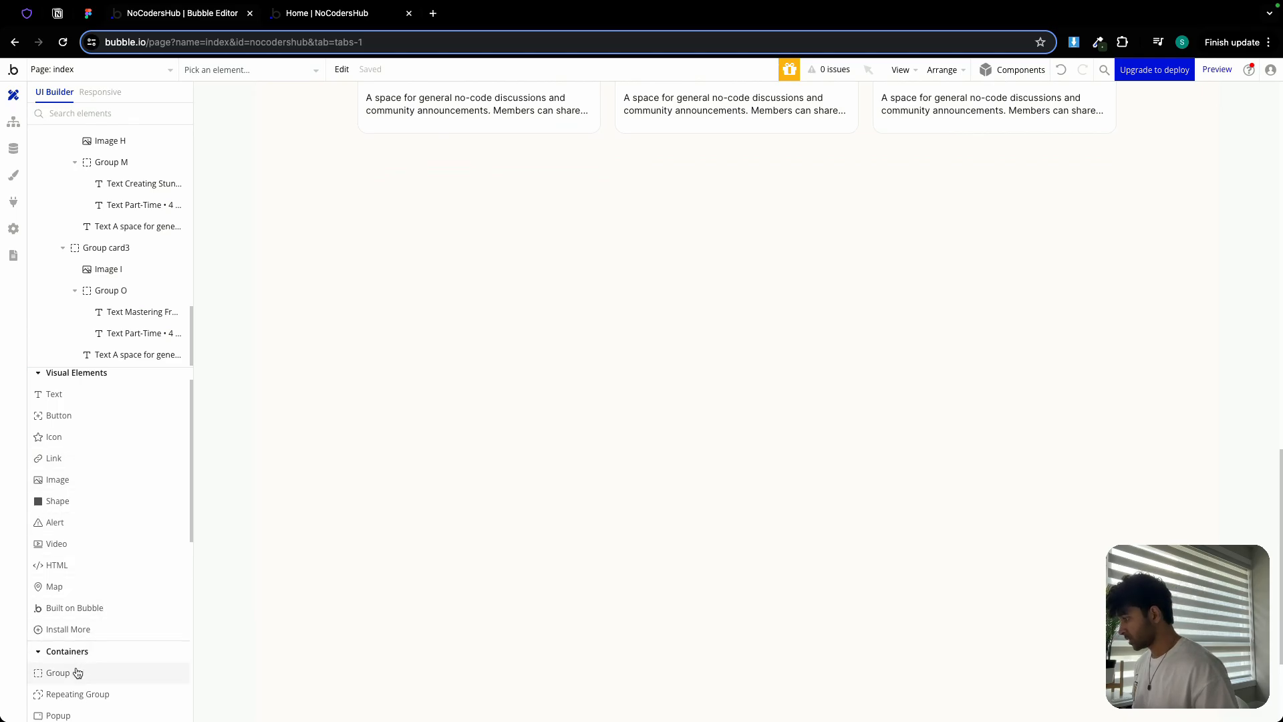
Add a new group at the end of the page below the course cards, named Section 3
{"action": "left_click", "coordinate": [73, 672]}
{"action": "left_click", "coordinate": [388, 343]}
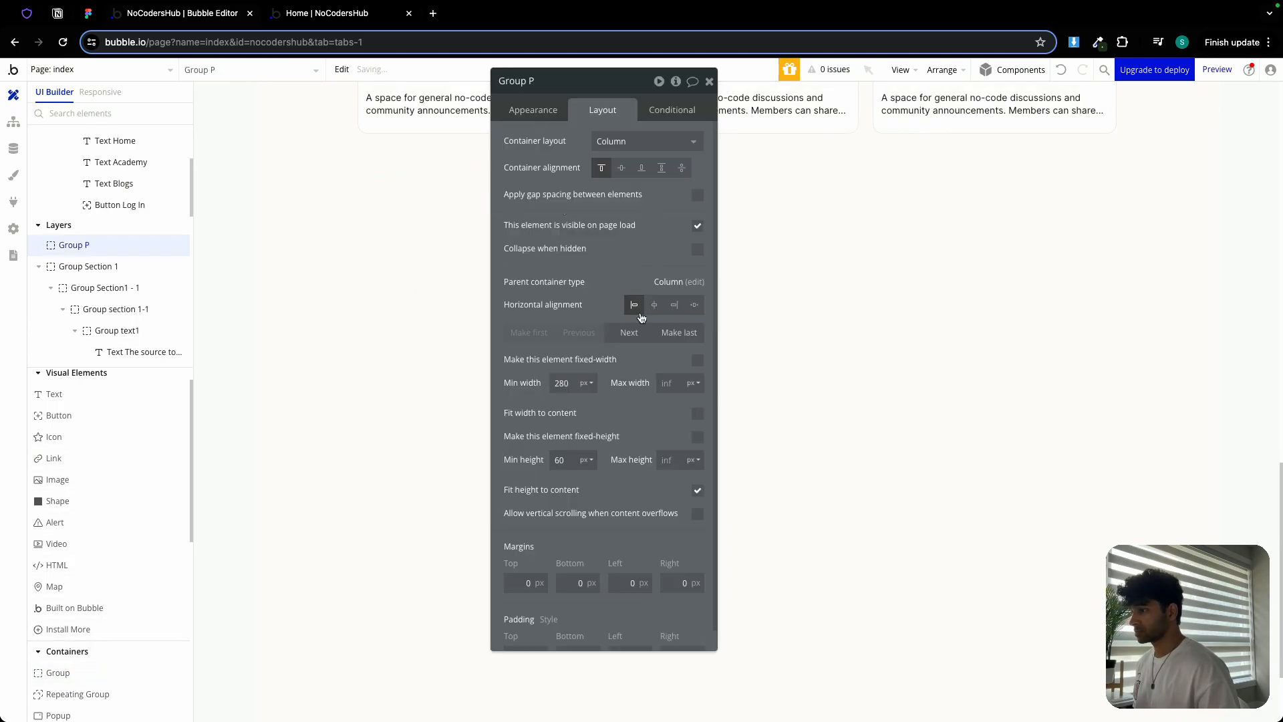
{"action": "left_click", "coordinate": [679, 332]}
{"action": "double_click", "coordinate": [562, 85]}
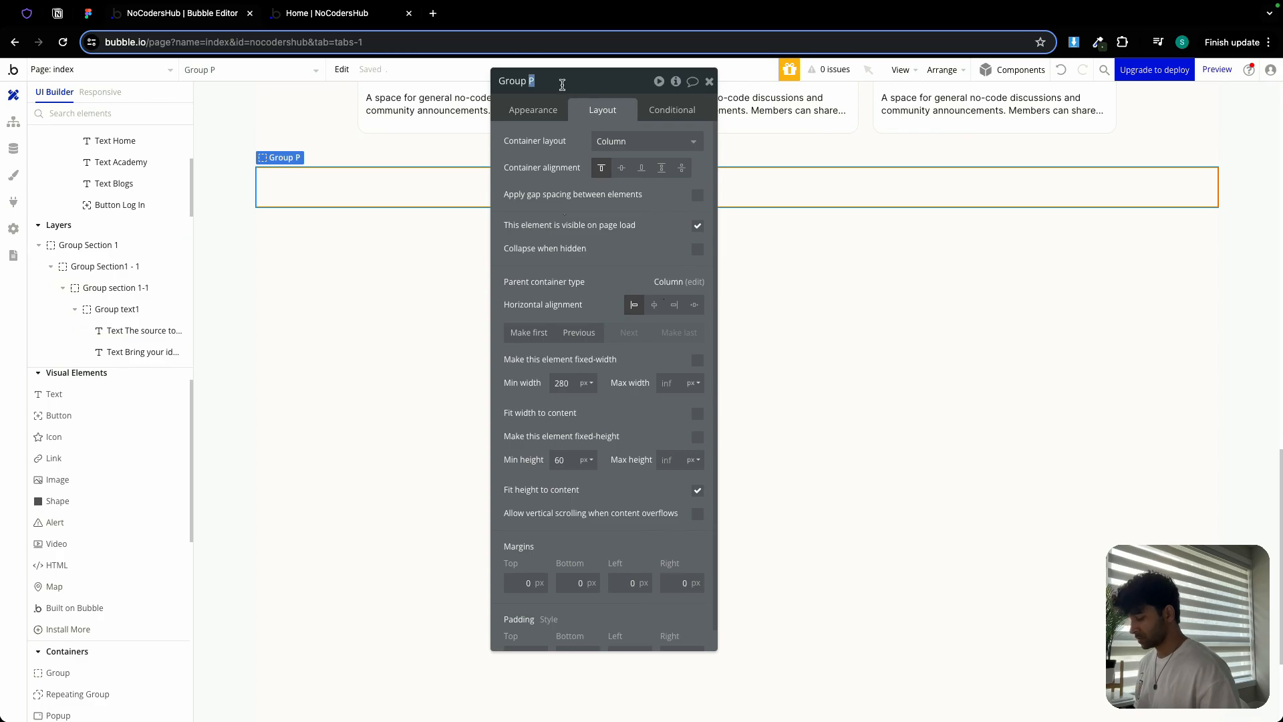
{"action": "type", "text": "S"}
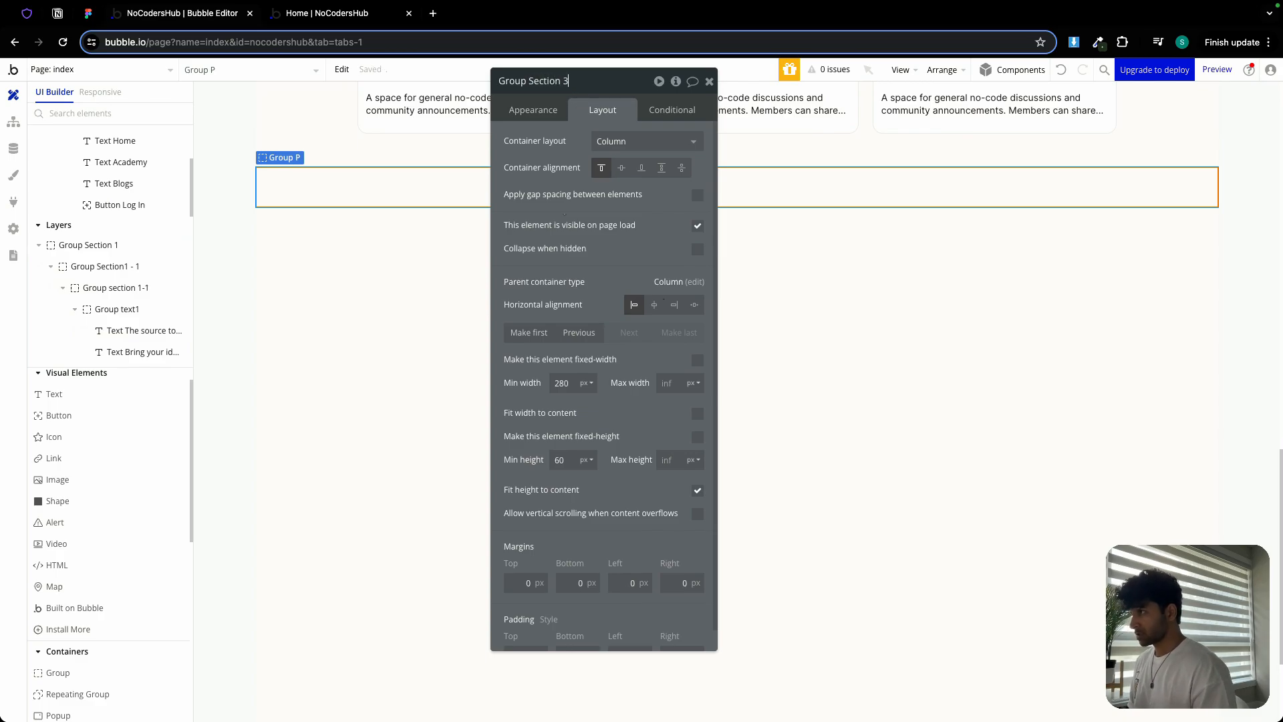
{"action": "type", "text": "ection 3"}
Set Section 3's minimum width and height to 0 and its top and bottom padding to 60 px
{"action": "left_click", "coordinate": [556, 381]}
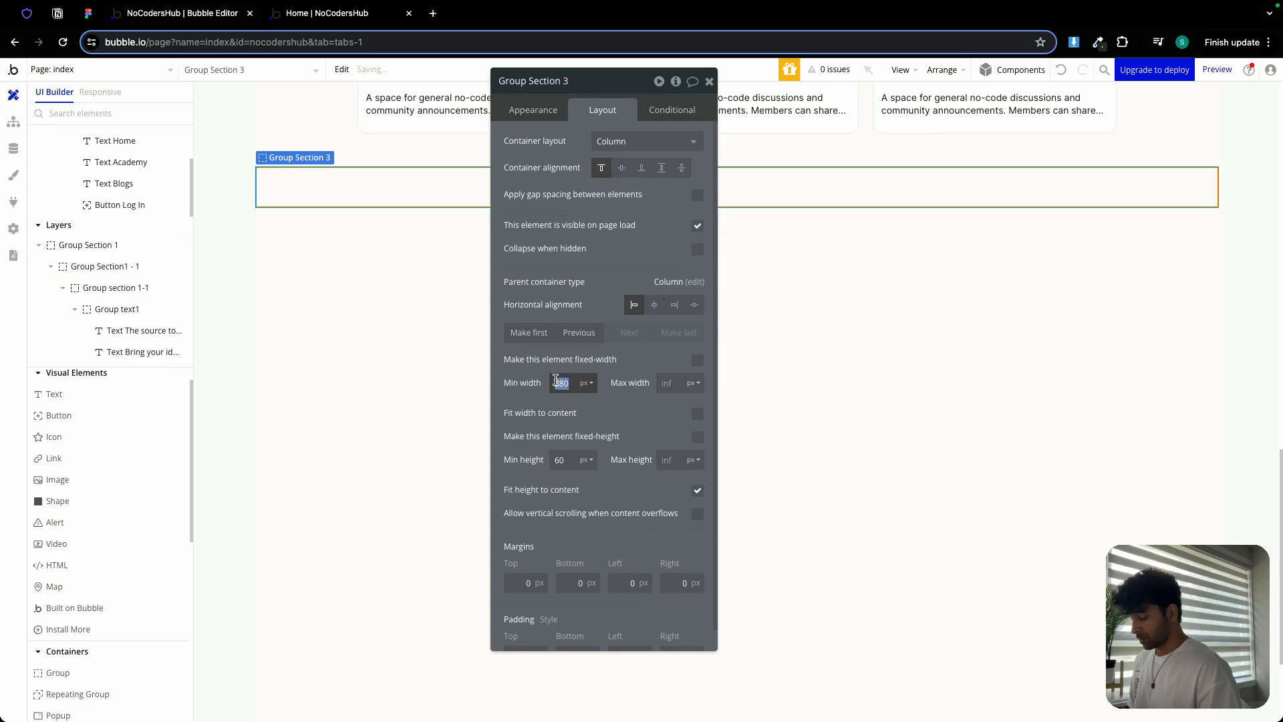
{"action": "type", "text": "0"}
{"action": "left_click", "coordinate": [558, 460]}
{"action": "type", "text": "0"}
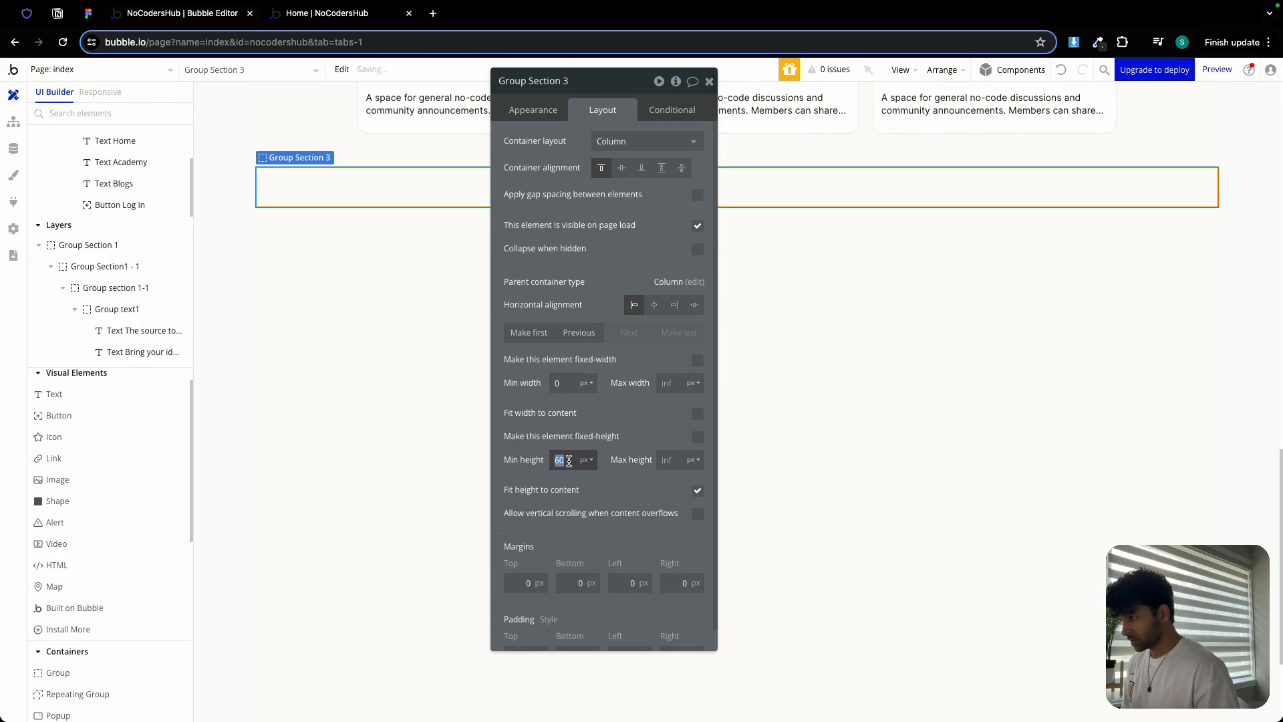
{"action": "left_click", "coordinate": [697, 492]}
{"action": "scroll", "coordinate": [648, 519], "scroll_direction": "down", "scroll_amount": 1}
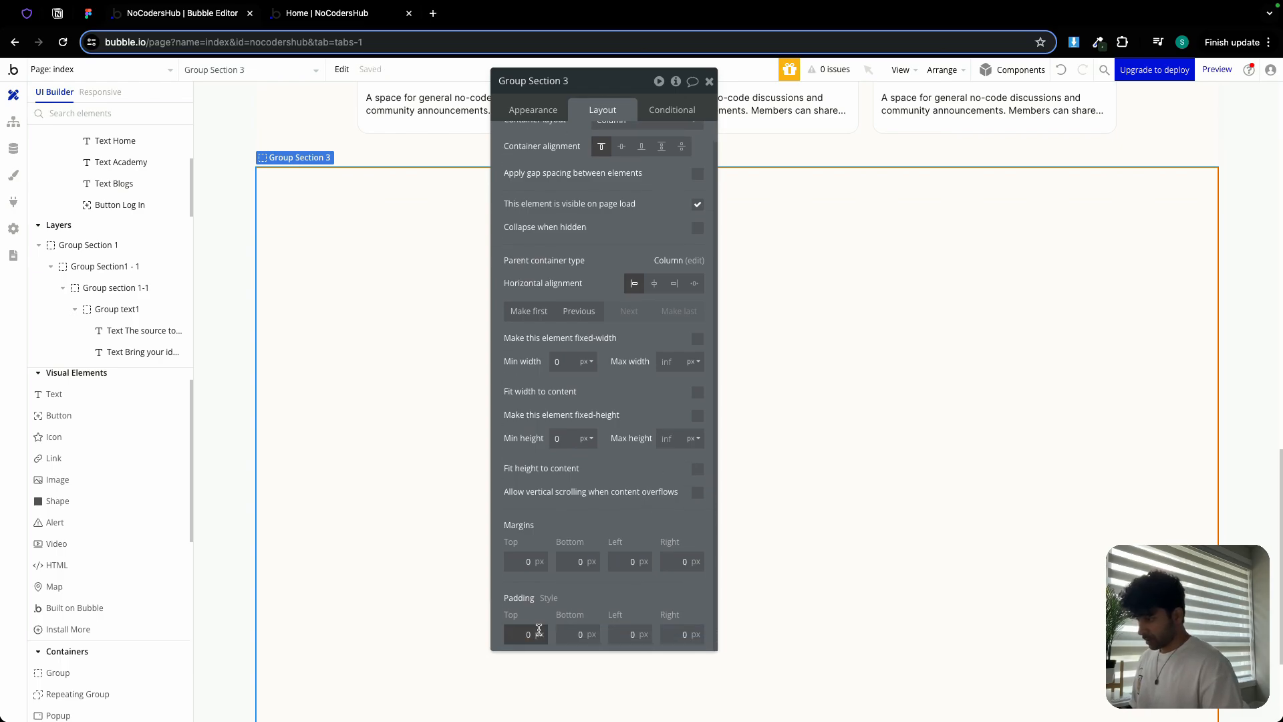
{"action": "type", "text": "6"}
{"action": "left_click", "coordinate": [569, 633]}
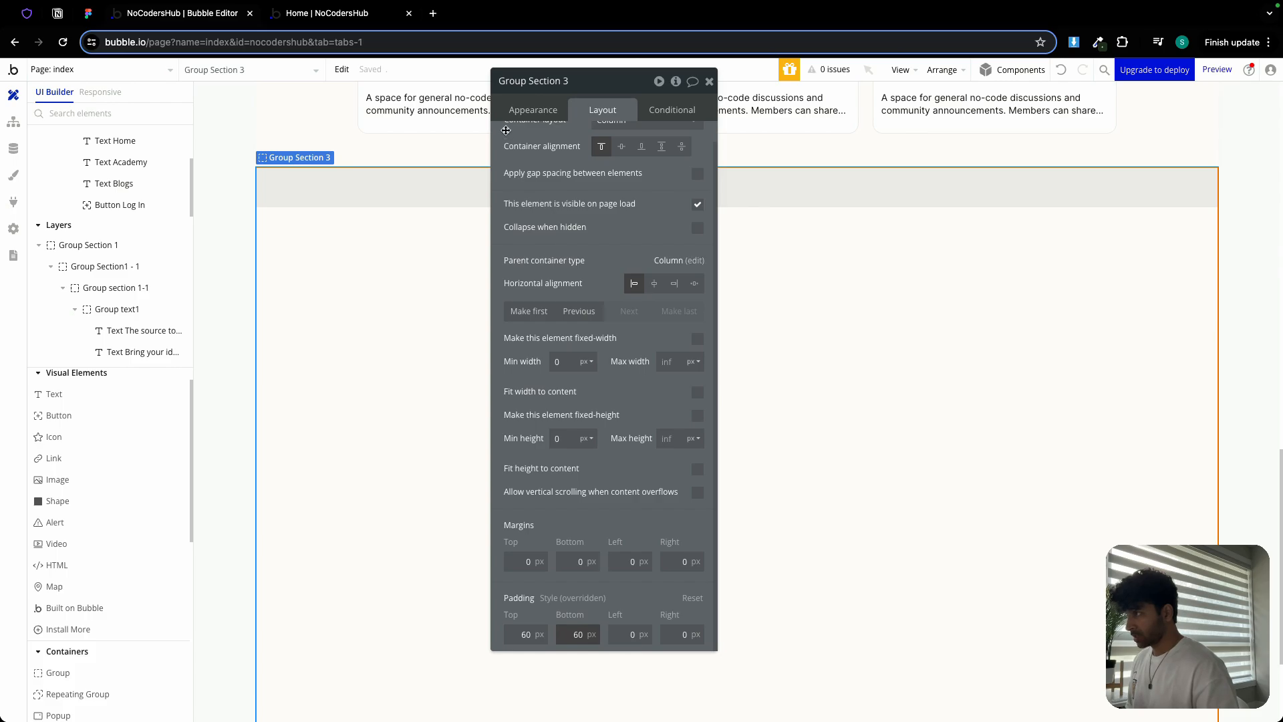
Give Section 3 a flat dark #1F1515 background colour
{"action": "left_click", "coordinate": [528, 110]}
{"action": "left_click", "coordinate": [625, 368]}
{"action": "left_click", "coordinate": [639, 421]}
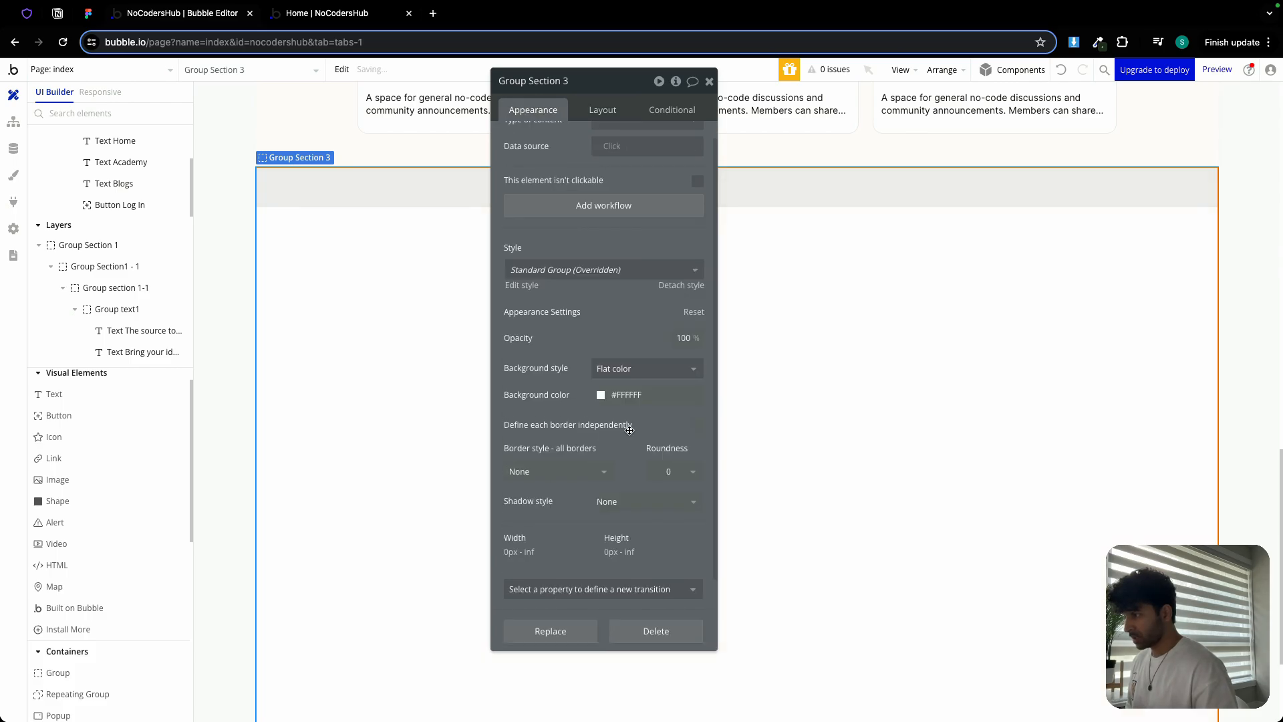
{"action": "left_click", "coordinate": [641, 396]}
{"action": "left_click", "coordinate": [635, 574]}
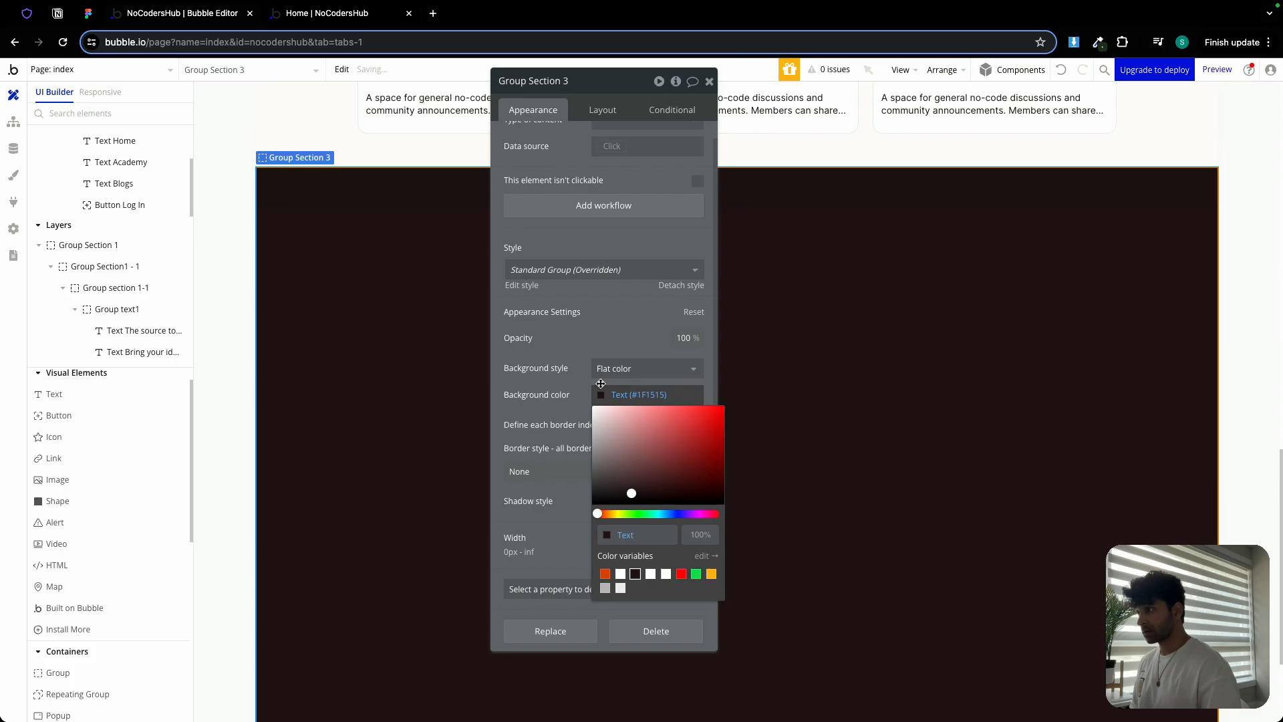
{"action": "left_click", "coordinate": [711, 82]}
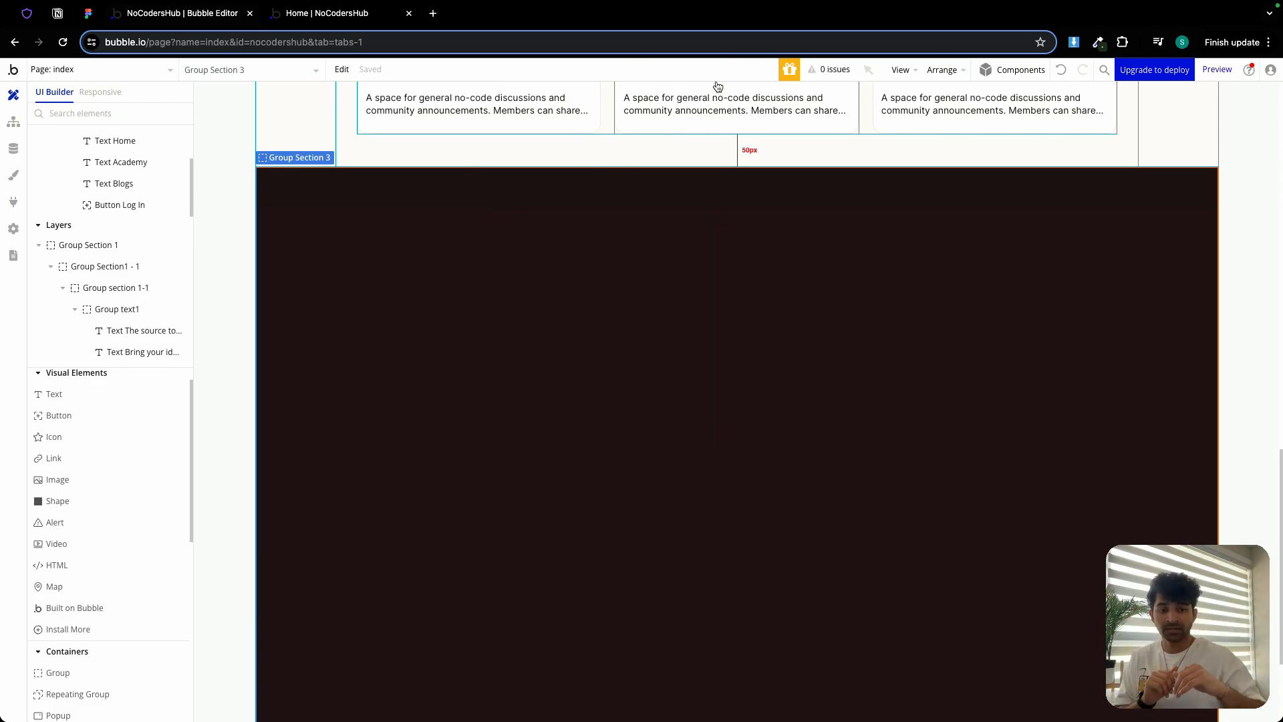
{"action": "scroll", "coordinate": [572, 239], "scroll_direction": "up", "scroll_amount": 9}
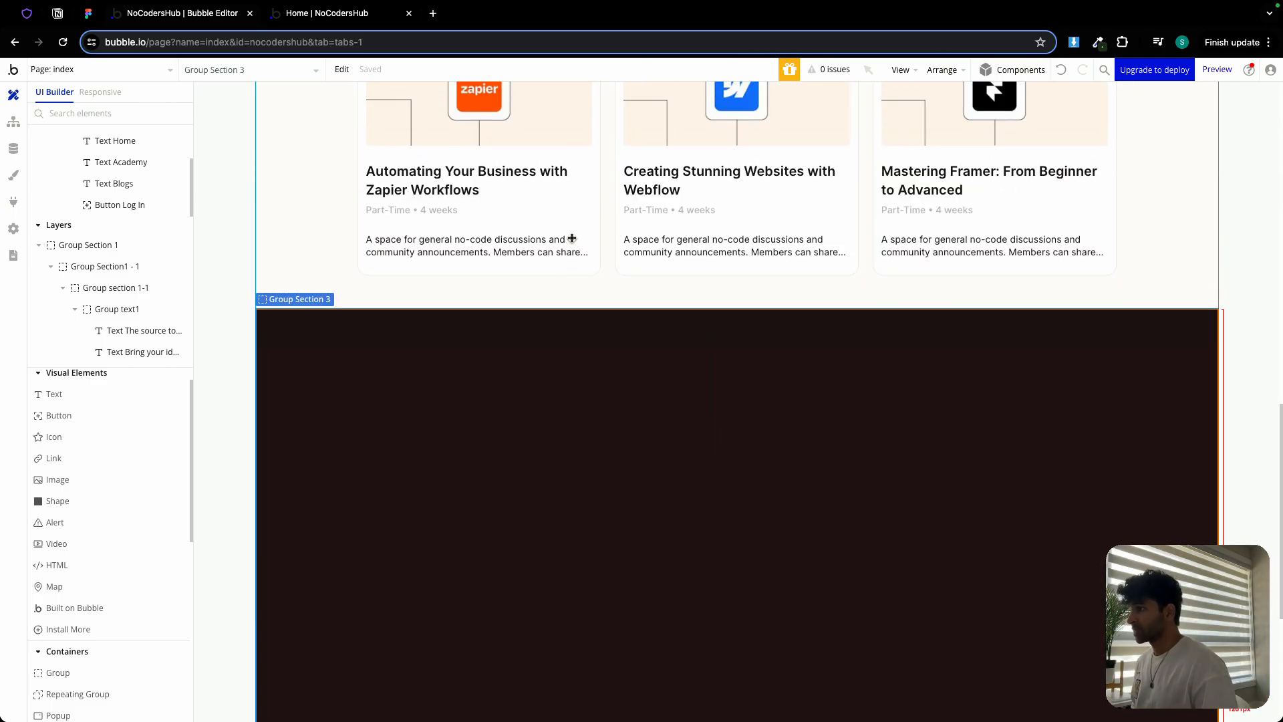
{"action": "scroll", "coordinate": [572, 238], "scroll_direction": "down", "scroll_amount": 10}
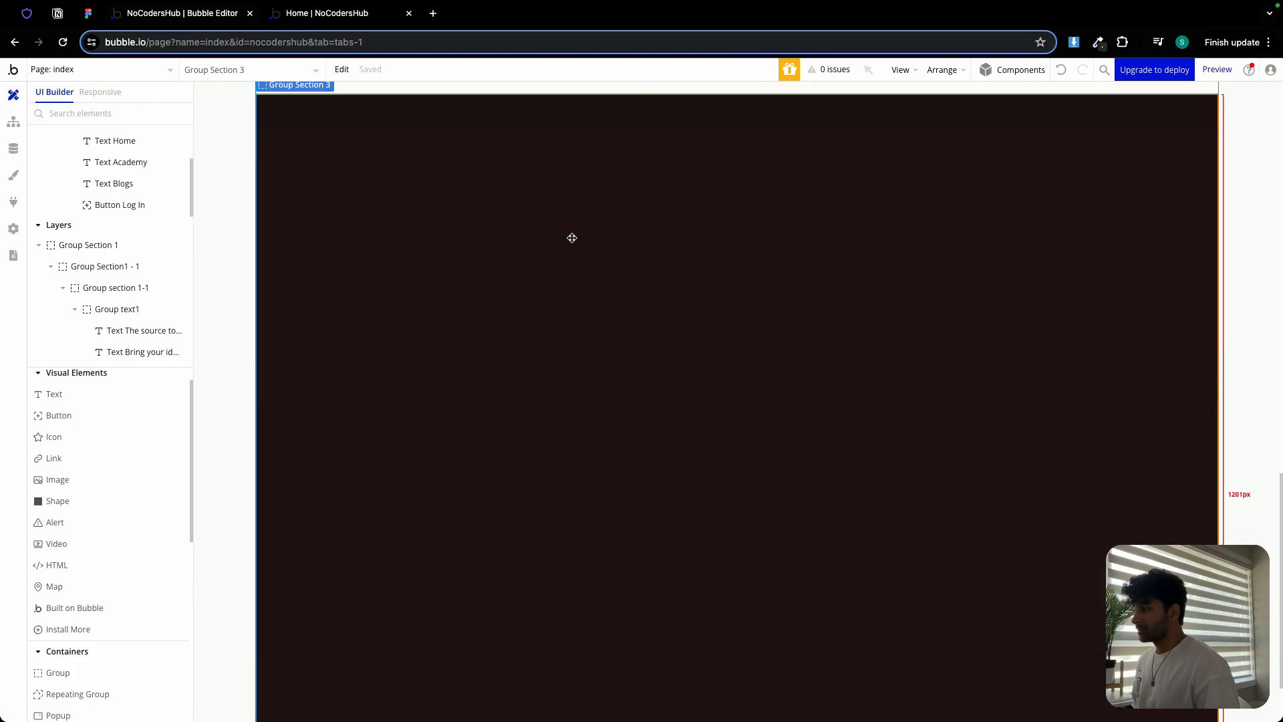
Draw a group inside Section 3 and name it Group Section 3 inner
{"action": "left_click", "coordinate": [87, 672]}
{"action": "left_click", "coordinate": [417, 308]}
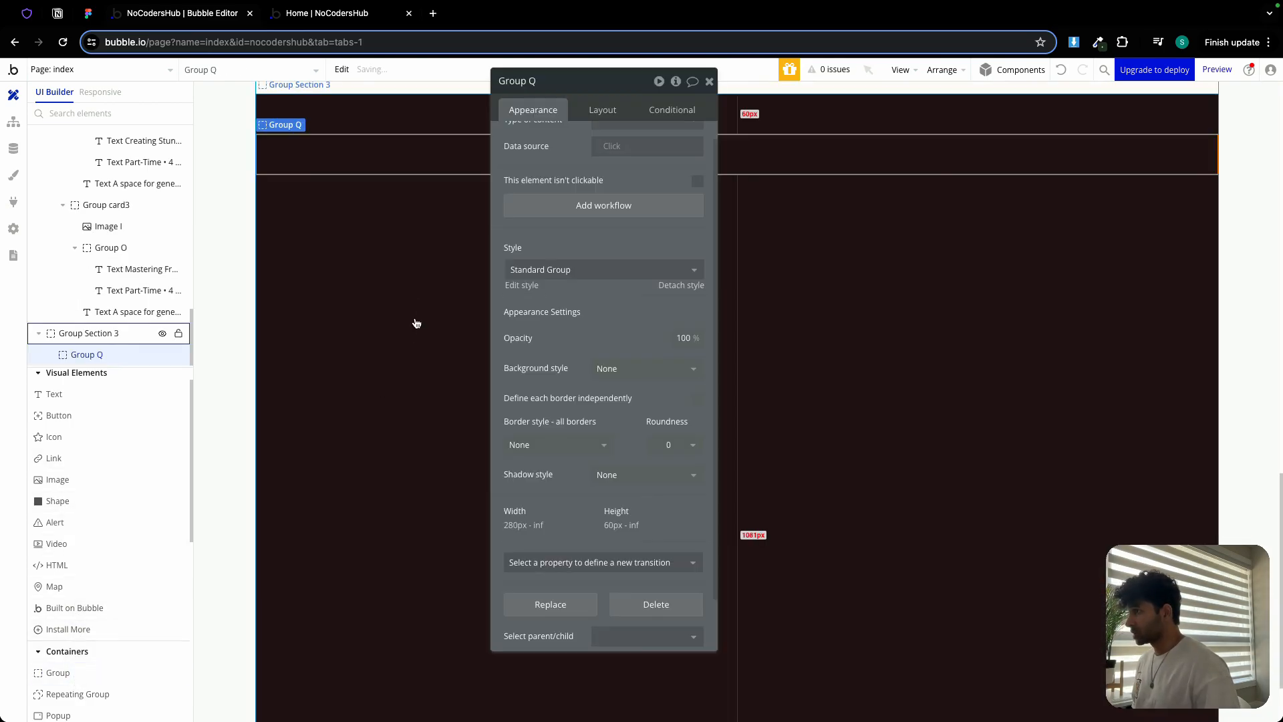
{"action": "double_click", "coordinate": [573, 80]}
{"action": "type", "text": "Section 3 inner"}
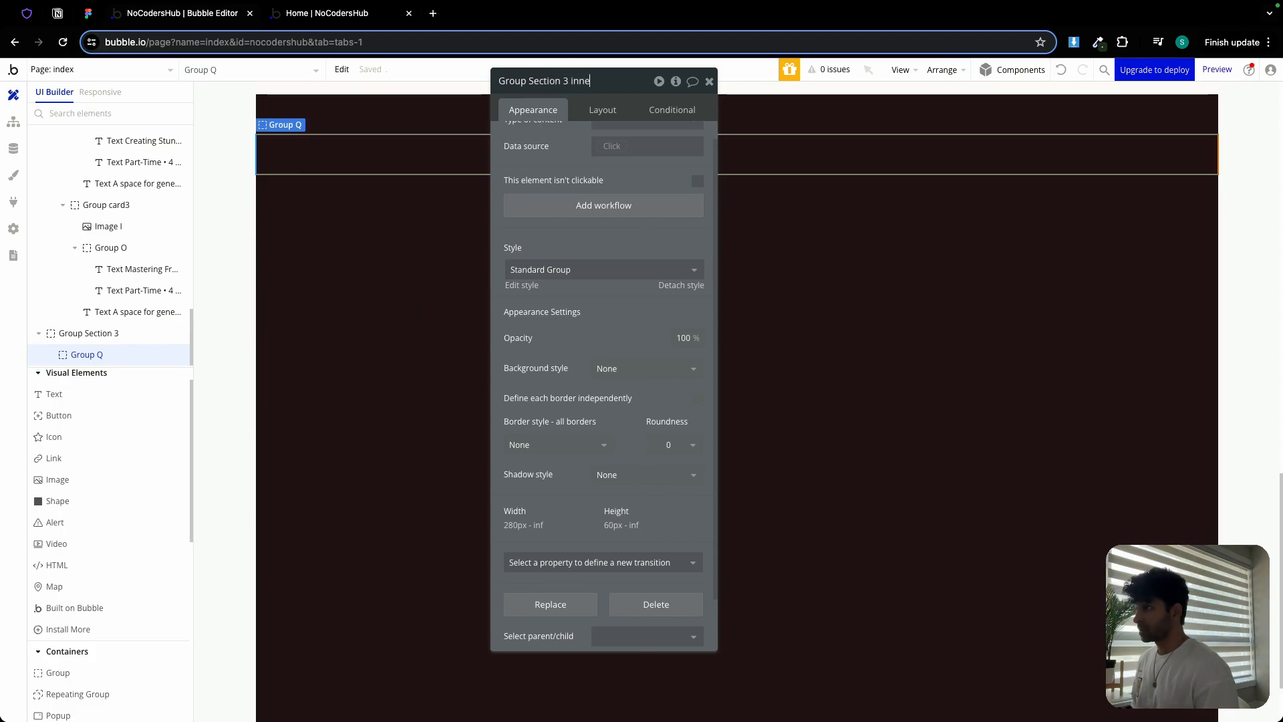
{"action": "left_click", "coordinate": [598, 110]}
Set the inner group to min width 0, max width 1200, centred horizontally, min height 0
{"action": "double_click", "coordinate": [561, 361]}
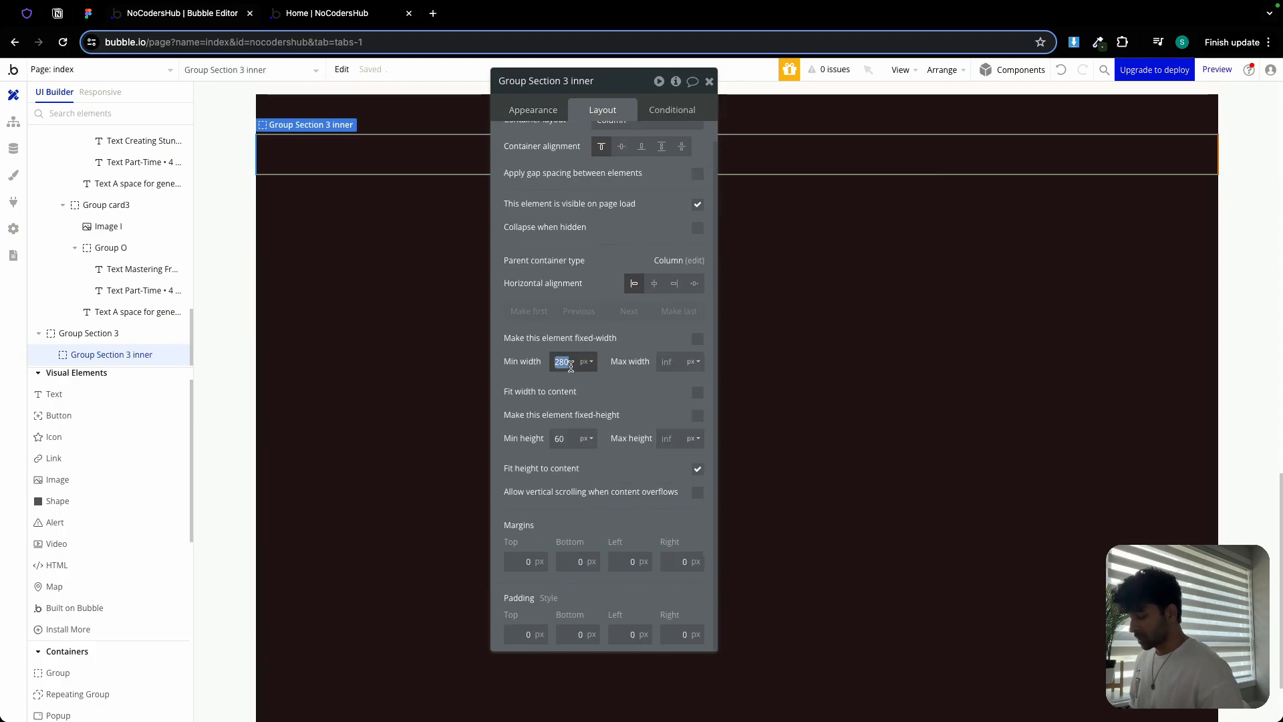
{"action": "type", "text": "0"}
{"action": "left_click", "coordinate": [669, 362]}
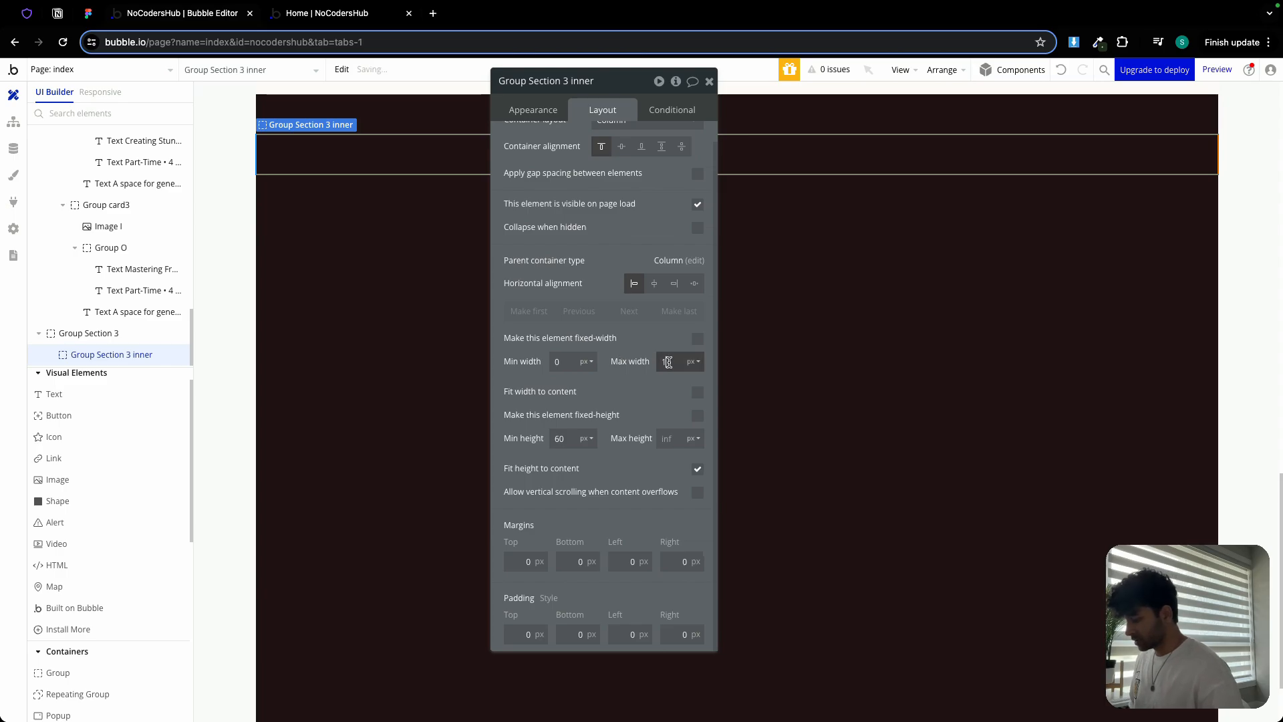
{"action": "type", "text": "1200"}
{"action": "left_click", "coordinate": [654, 283]}
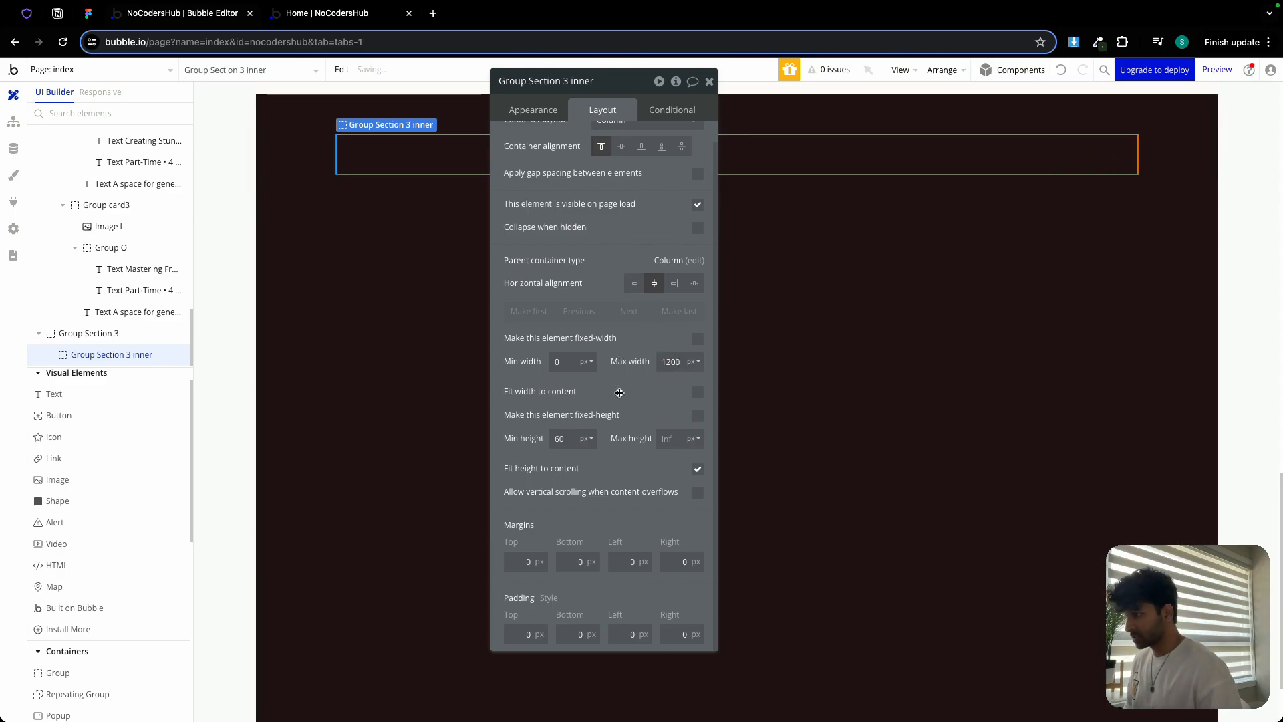
{"action": "double_click", "coordinate": [569, 435]}
{"action": "type", "text": "0"}
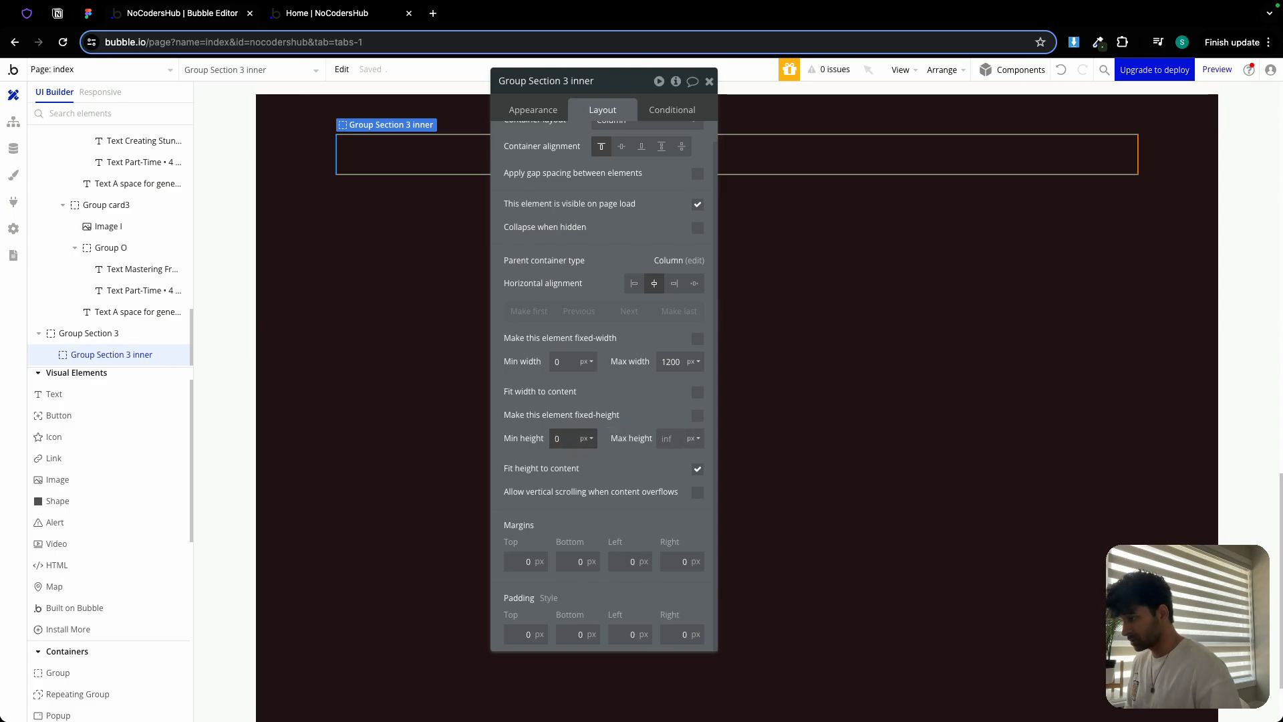
{"action": "left_click", "coordinate": [697, 468]}
Give the inner group 32 px left and right padding
{"action": "scroll", "coordinate": [647, 416], "scroll_direction": "up", "scroll_amount": 1}
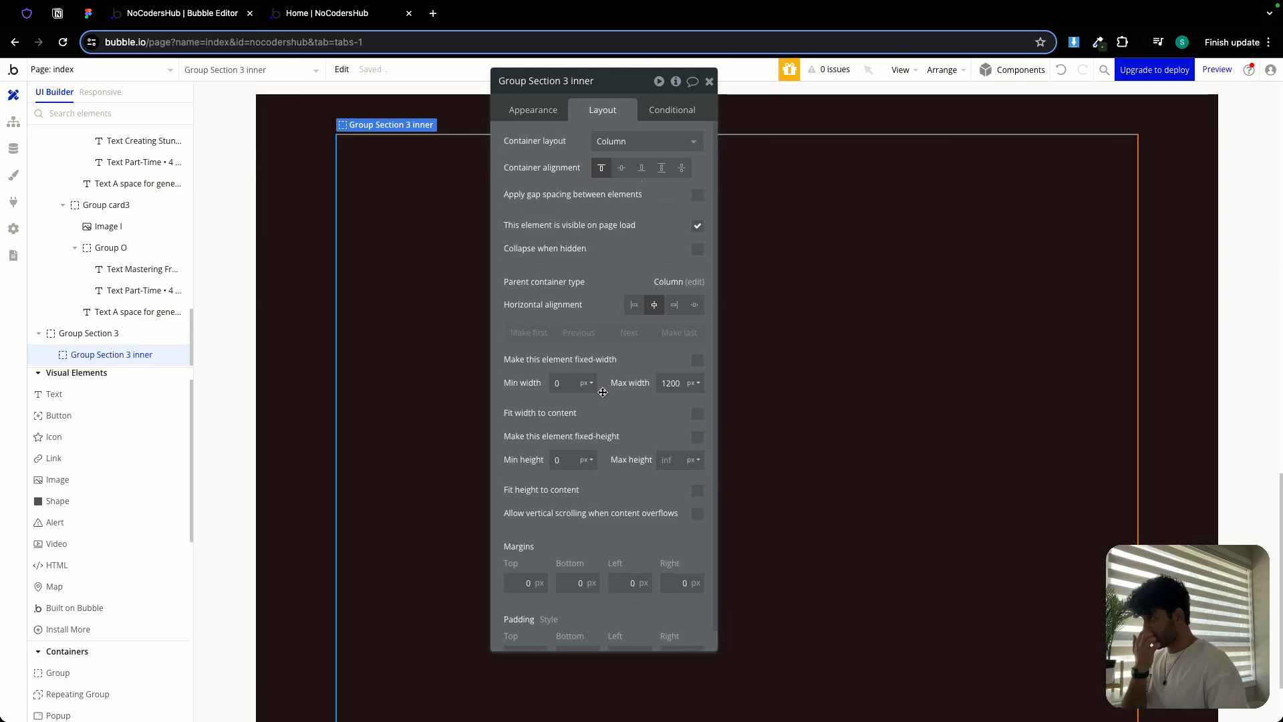
{"action": "scroll", "coordinate": [439, 332], "scroll_direction": "up", "scroll_amount": 4}
{"action": "scroll", "coordinate": [439, 332], "scroll_direction": "down", "scroll_amount": 1}
{"action": "scroll", "coordinate": [621, 561], "scroll_direction": "down", "scroll_amount": 1}
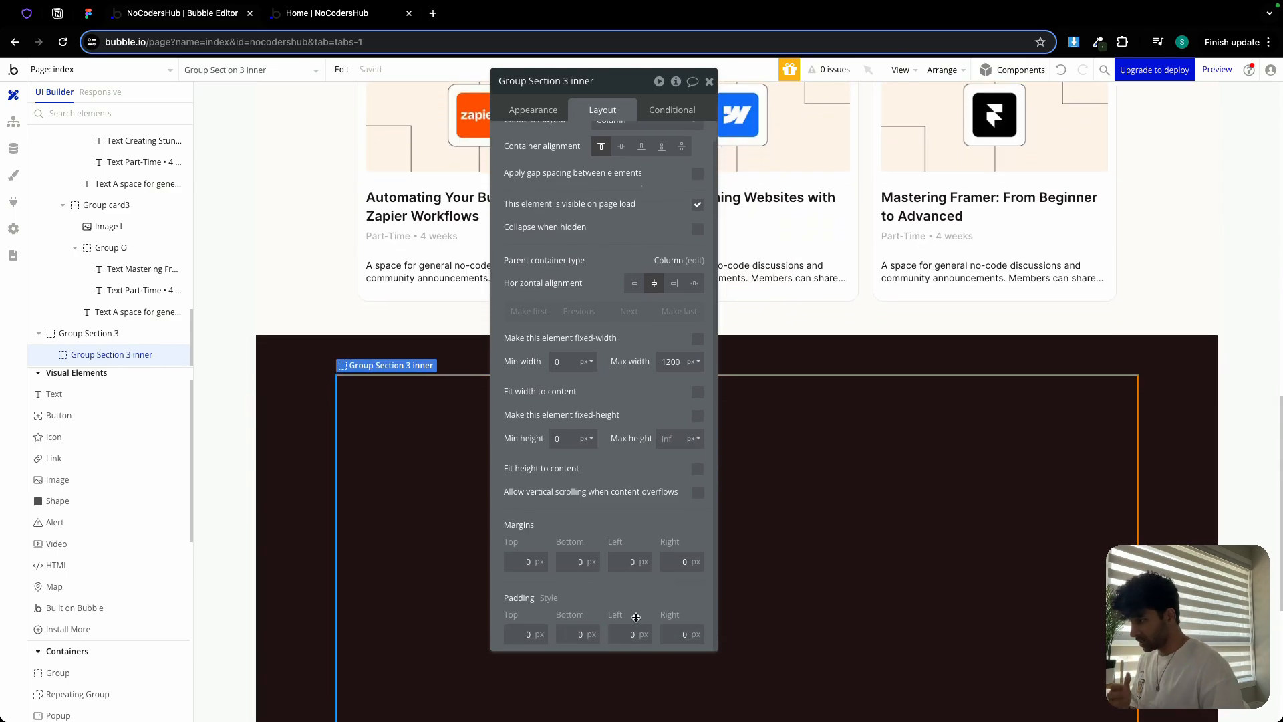
{"action": "type", "text": "32"}
{"action": "left_click", "coordinate": [658, 636]}
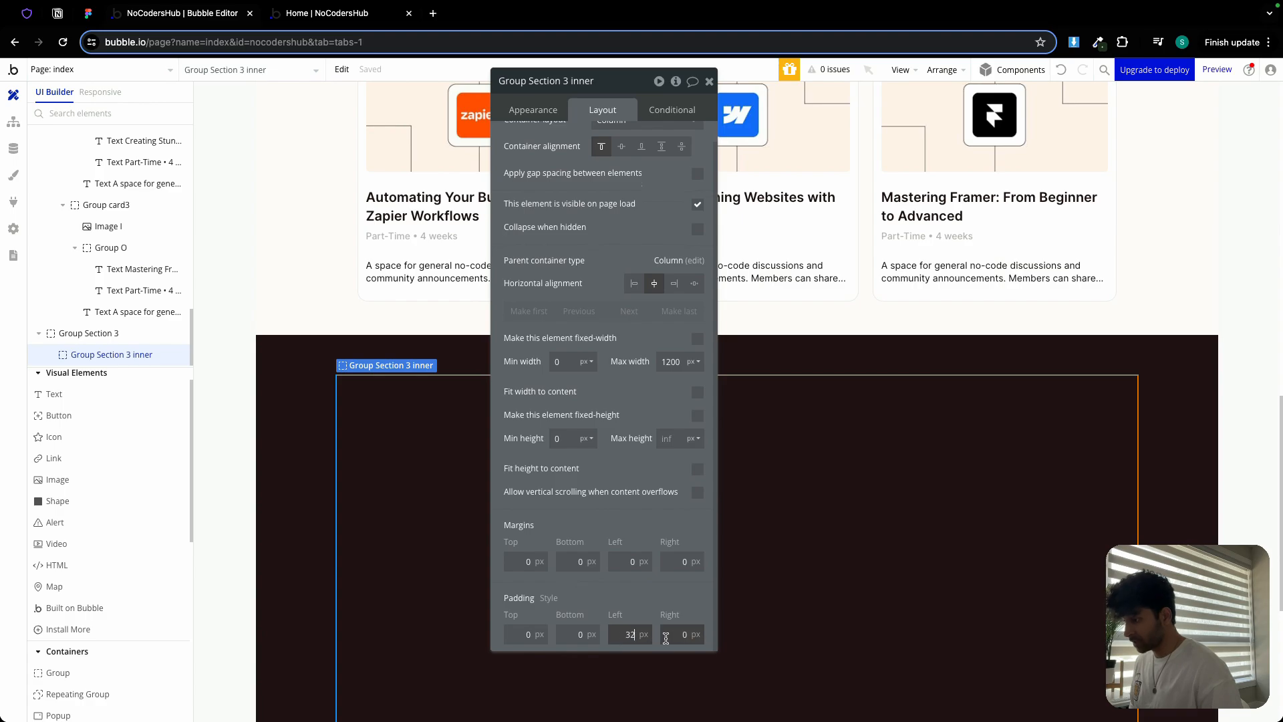
{"action": "type", "text": "32"}
{"action": "left_click", "coordinate": [657, 606]}
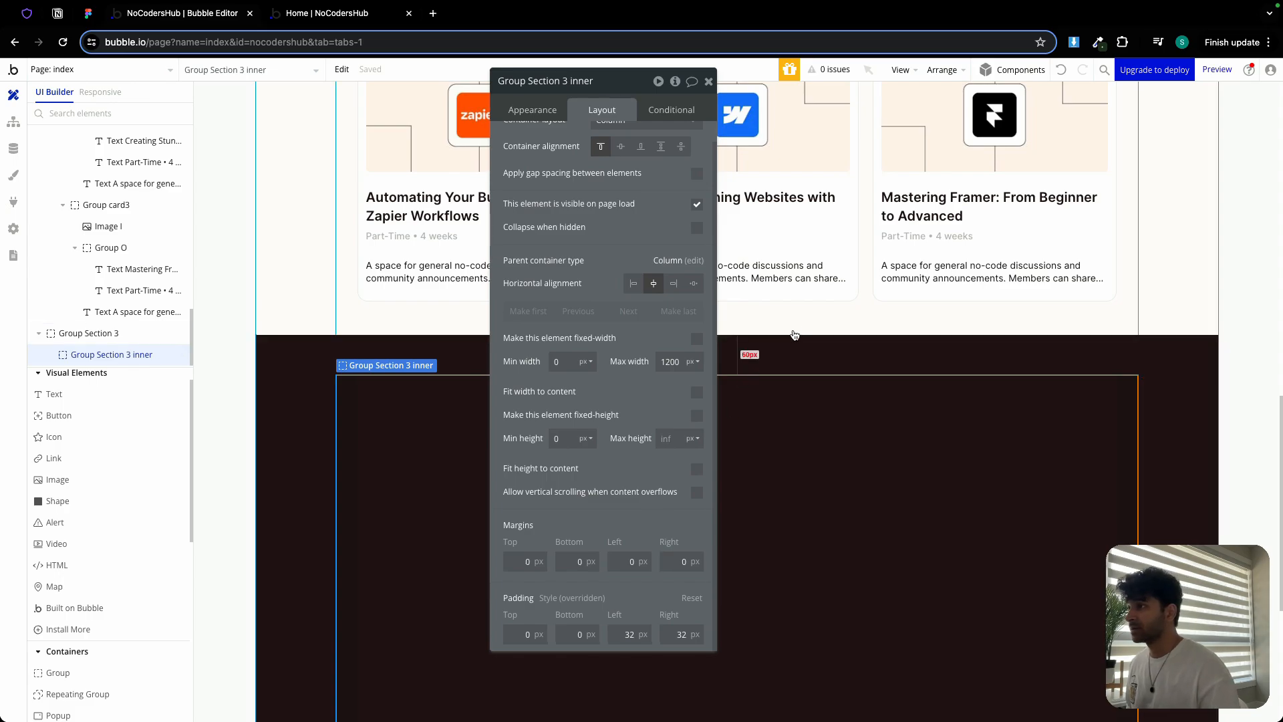
Switch the inner group's container layout to Row with a 32 px gap
{"action": "scroll", "coordinate": [605, 189], "scroll_direction": "up", "scroll_amount": 1}
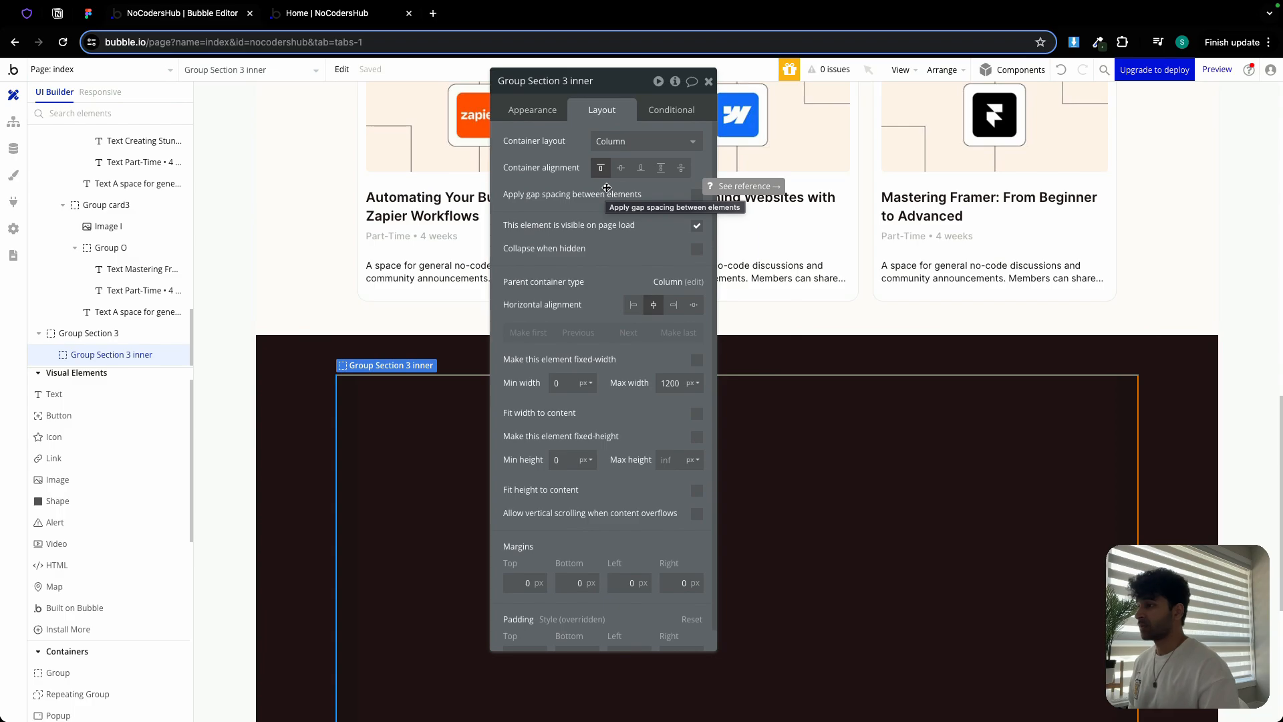
{"action": "left_click", "coordinate": [622, 141]}
{"action": "left_click", "coordinate": [609, 223]}
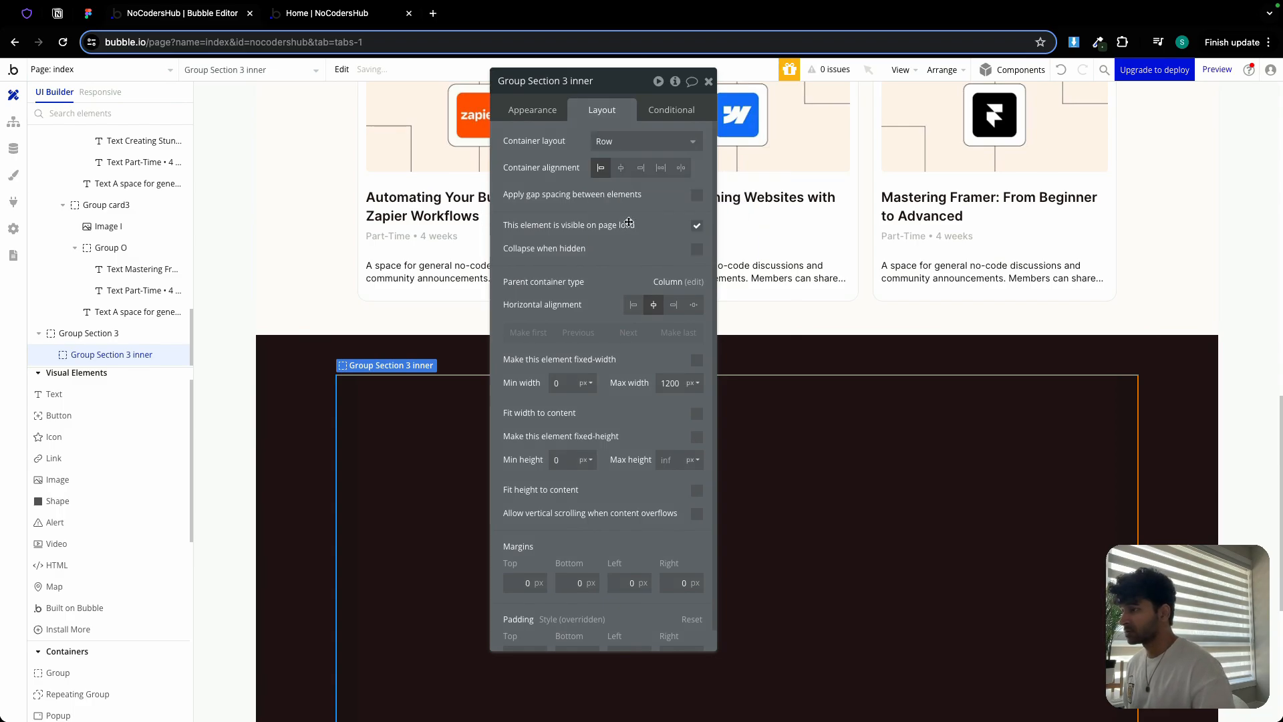
{"action": "left_click", "coordinate": [681, 170]}
{"action": "left_click", "coordinate": [696, 195]}
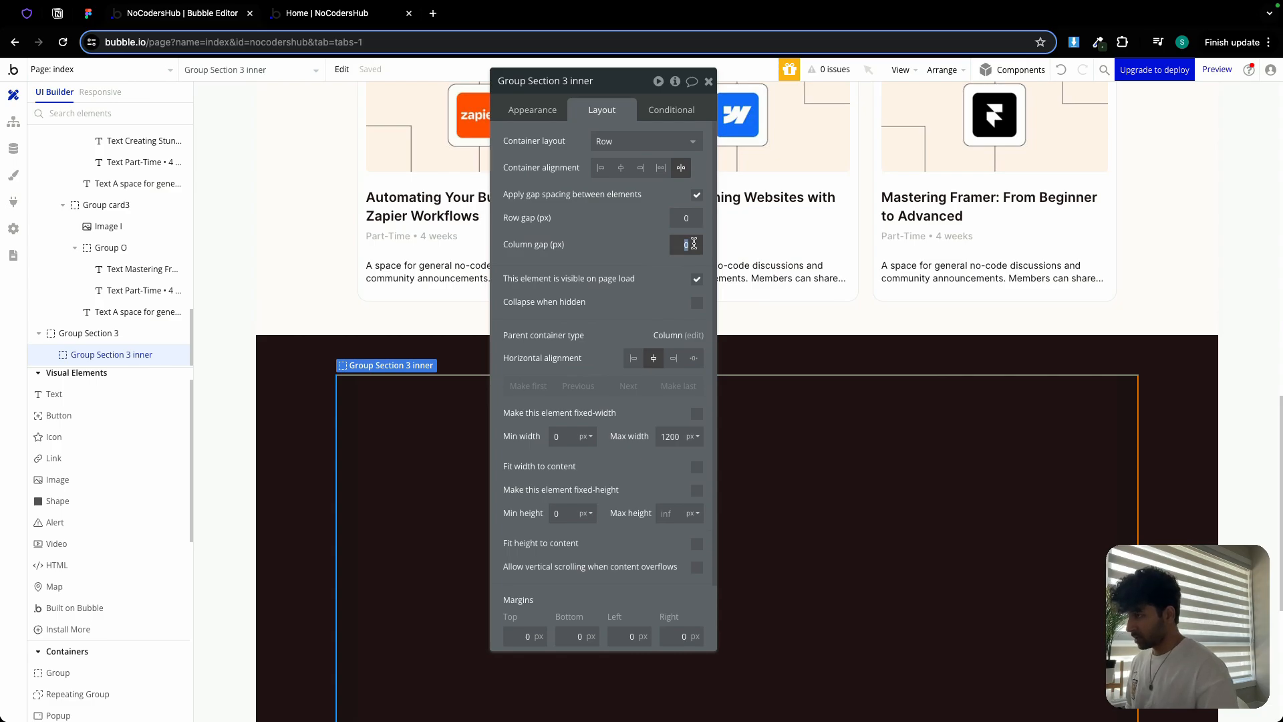
{"action": "type", "text": "32"}
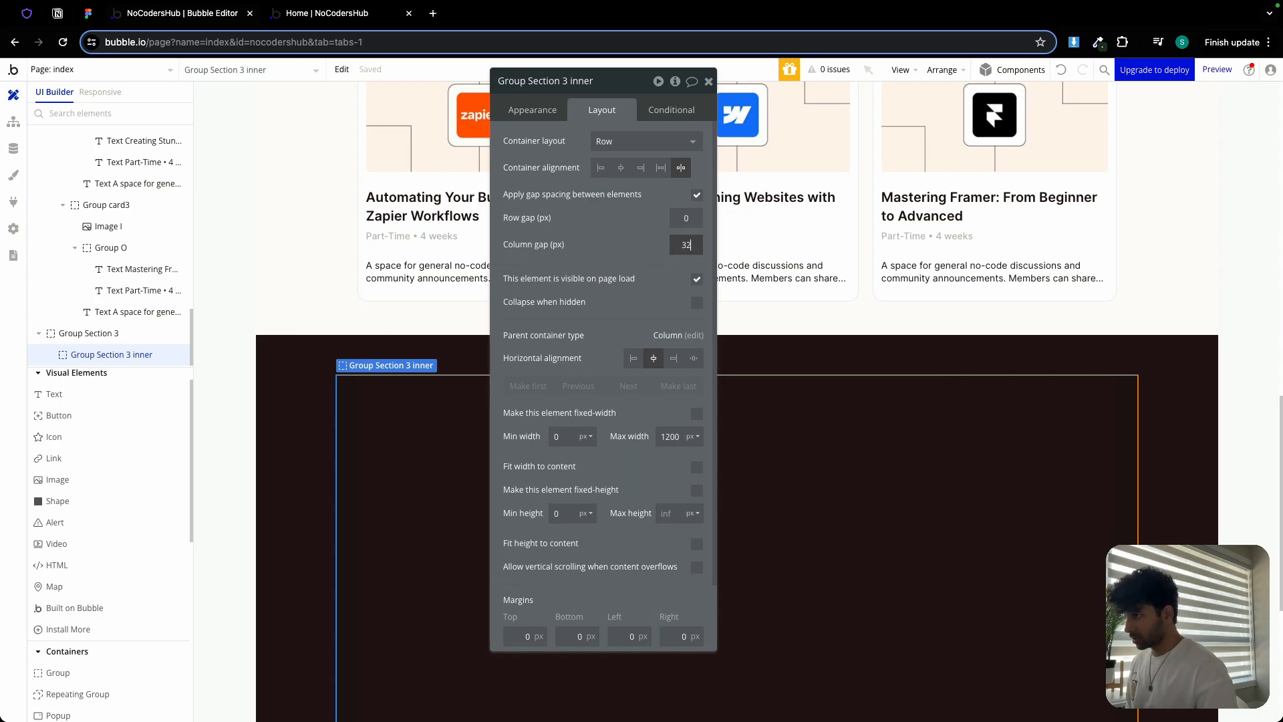
{"action": "left_click", "coordinate": [689, 218]}
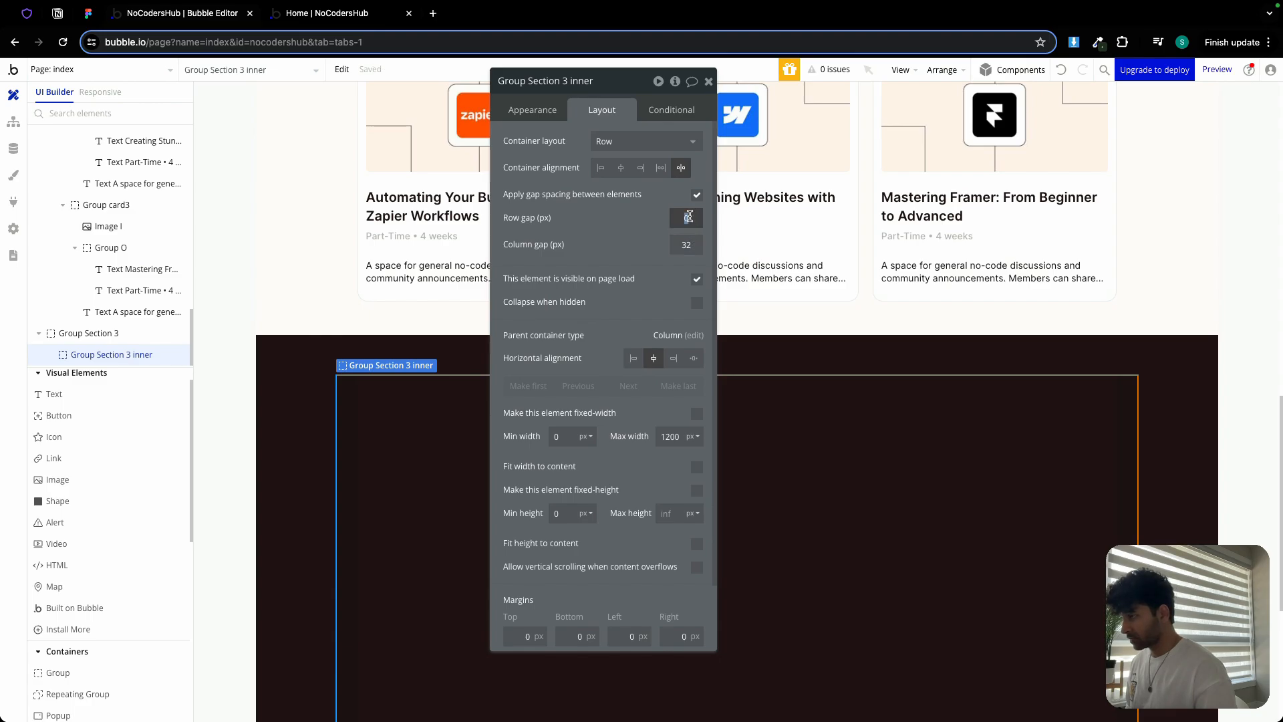
{"action": "left_click", "coordinate": [708, 81]}
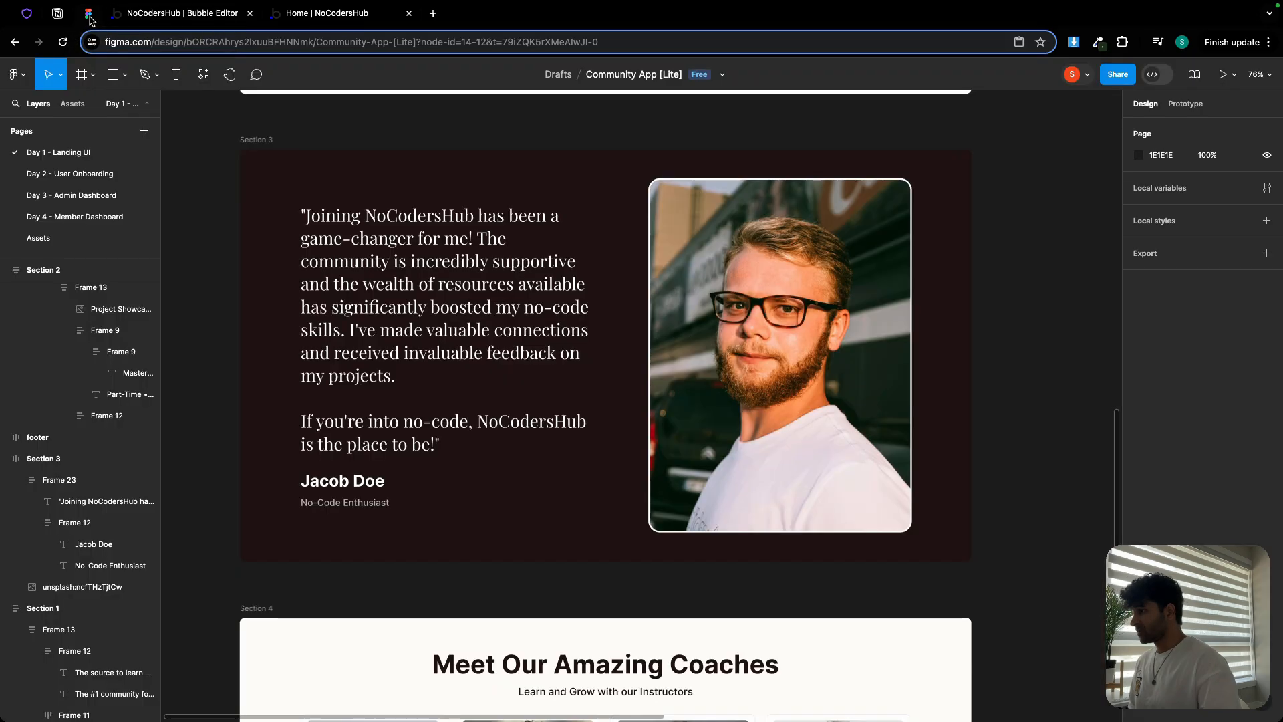
Inspect the testimonial quote, name frame and No-Code Enthusiast text styling in Figma
{"action": "left_click", "coordinate": [87, 13]}
{"action": "scroll", "coordinate": [373, 252], "scroll_direction": "left", "scroll_amount": 3}
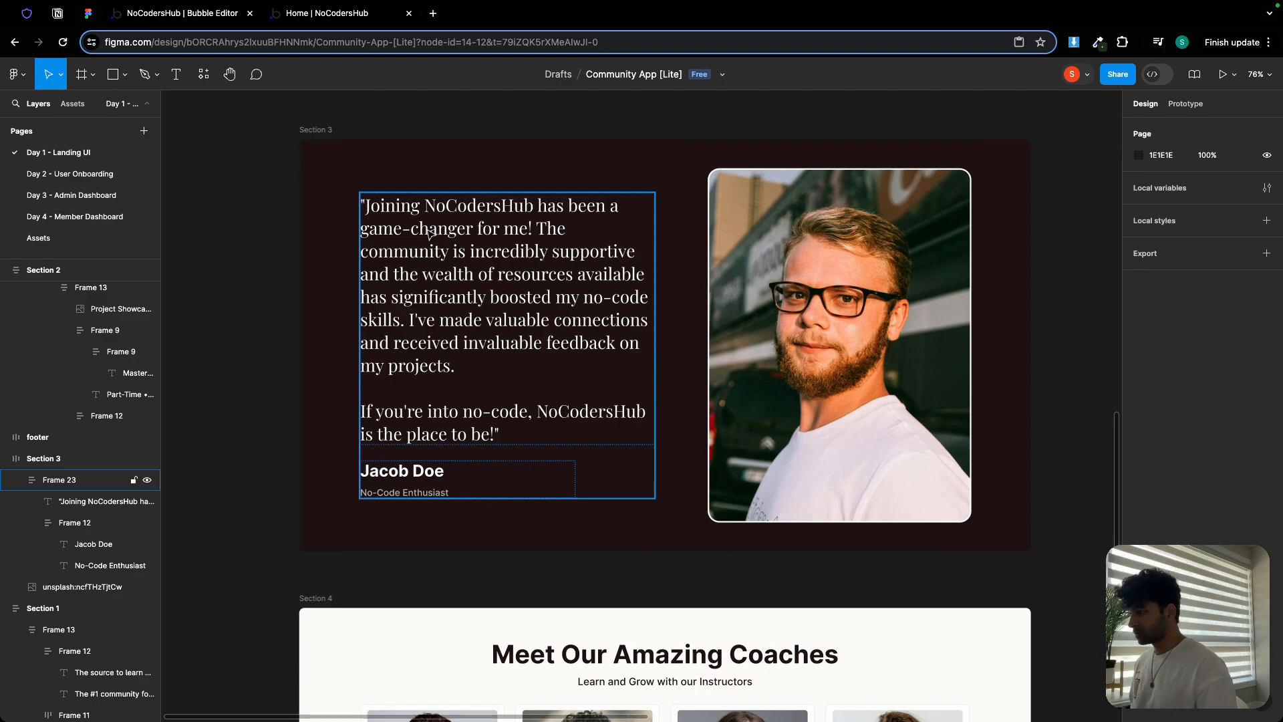
{"action": "double_click", "coordinate": [444, 254]}
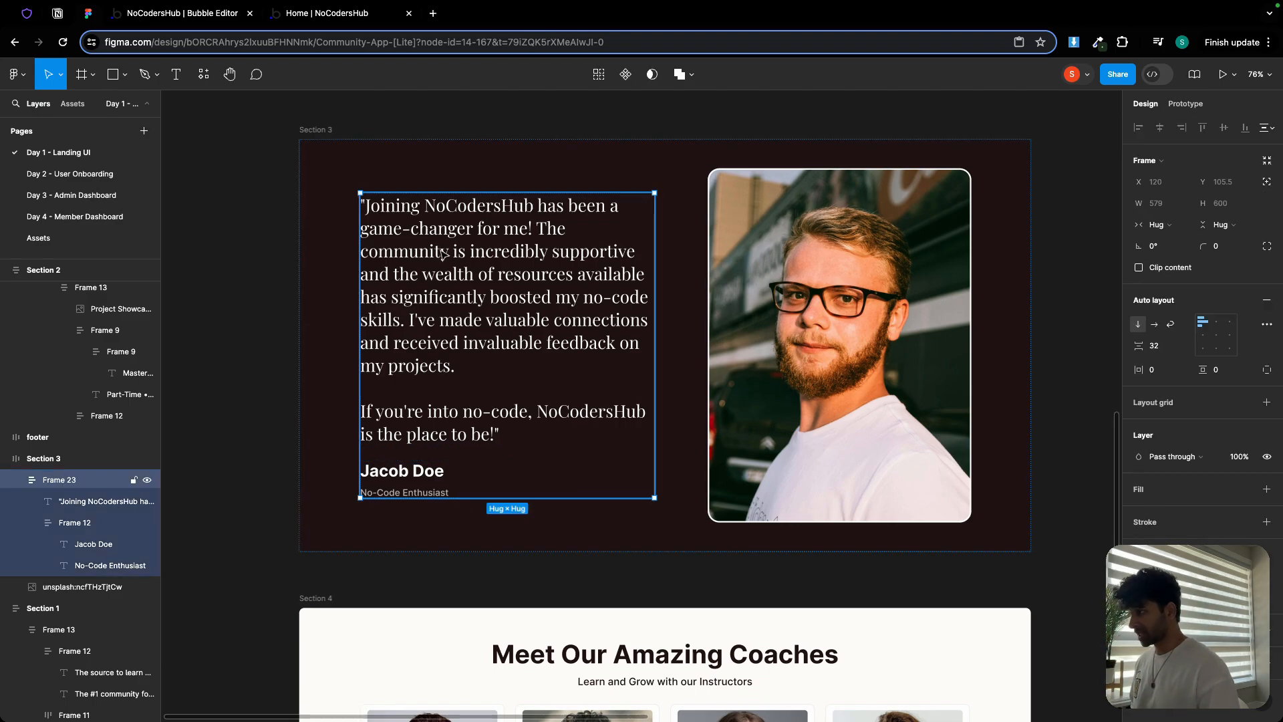
{"action": "left_click", "coordinate": [418, 493]}
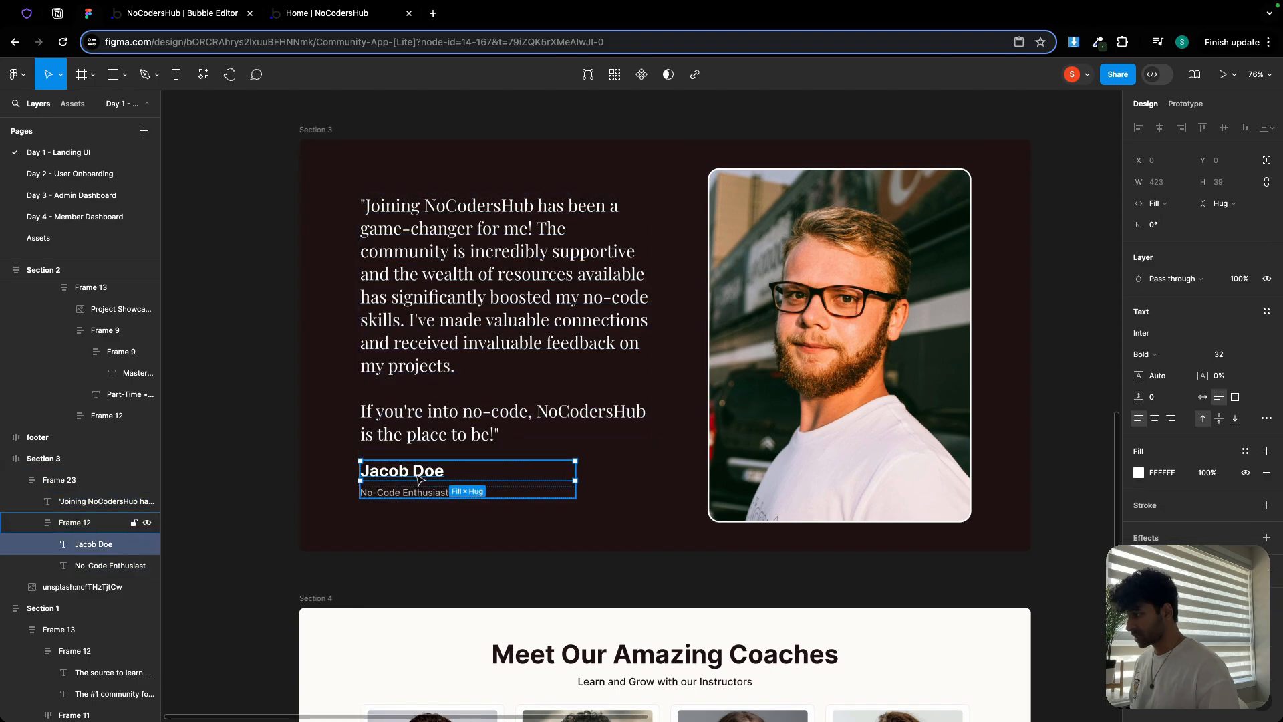
{"action": "left_click", "coordinate": [421, 495]}
{"action": "left_click", "coordinate": [457, 358]}
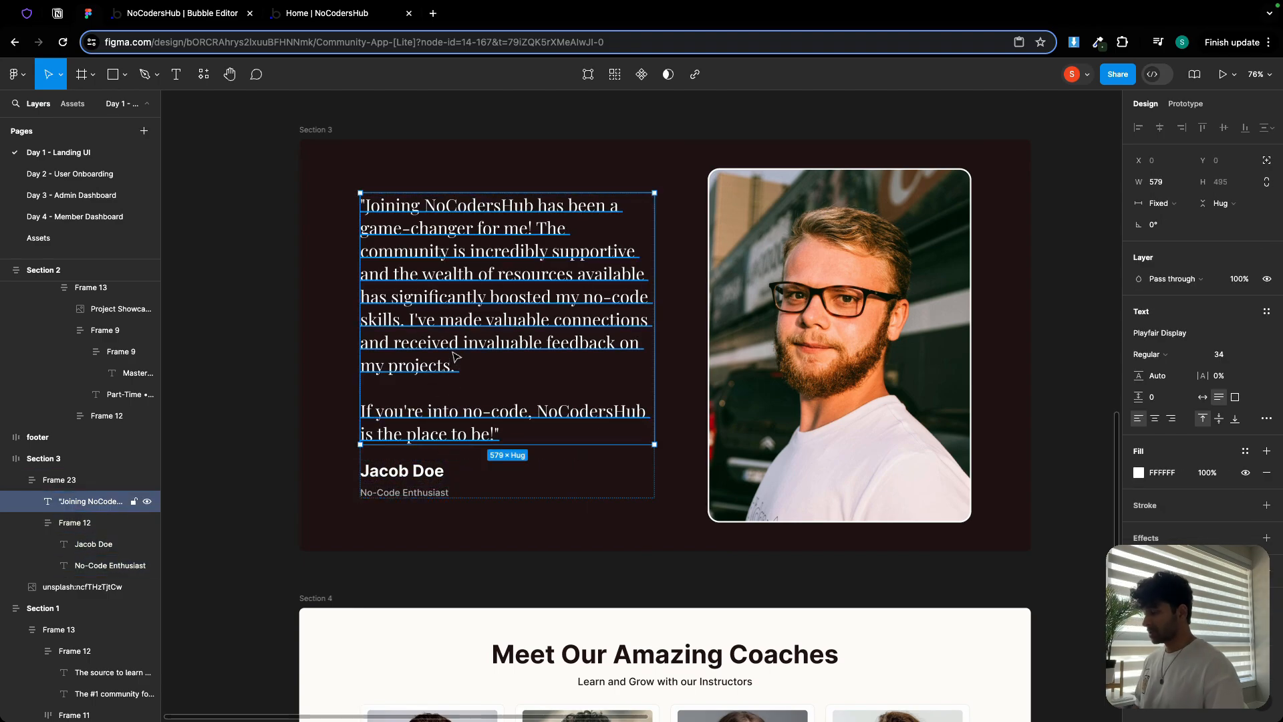
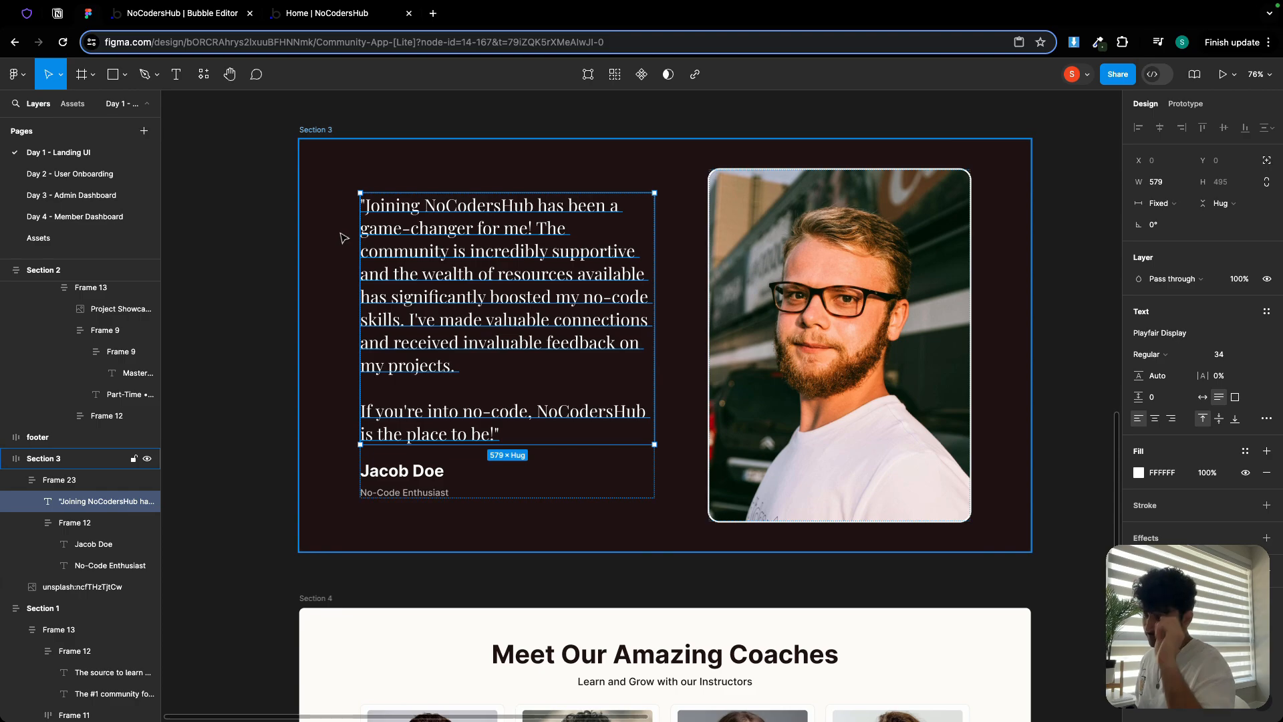
Add a text element to Group Section 3 inner and paste in the testimonial quote copied from Figma
{"action": "left_click", "coordinate": [159, 16]}
{"action": "left_click", "coordinate": [54, 393]}
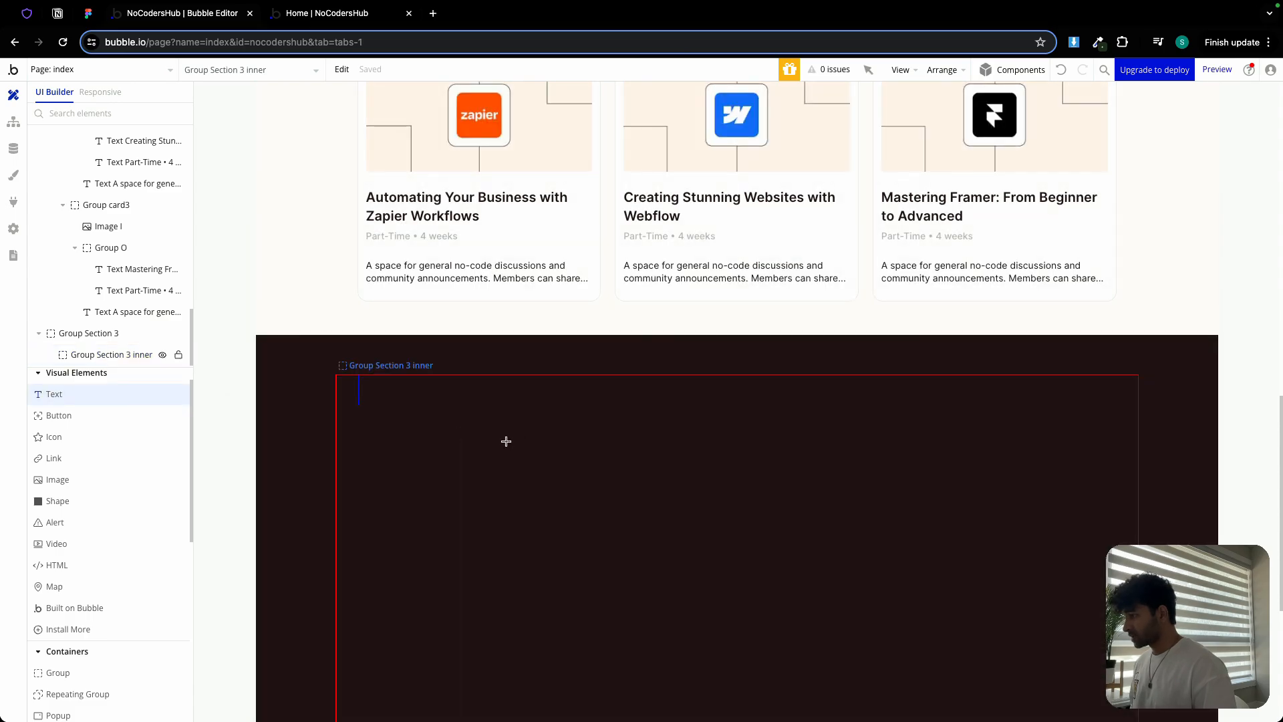
{"action": "left_click", "coordinate": [505, 441]}
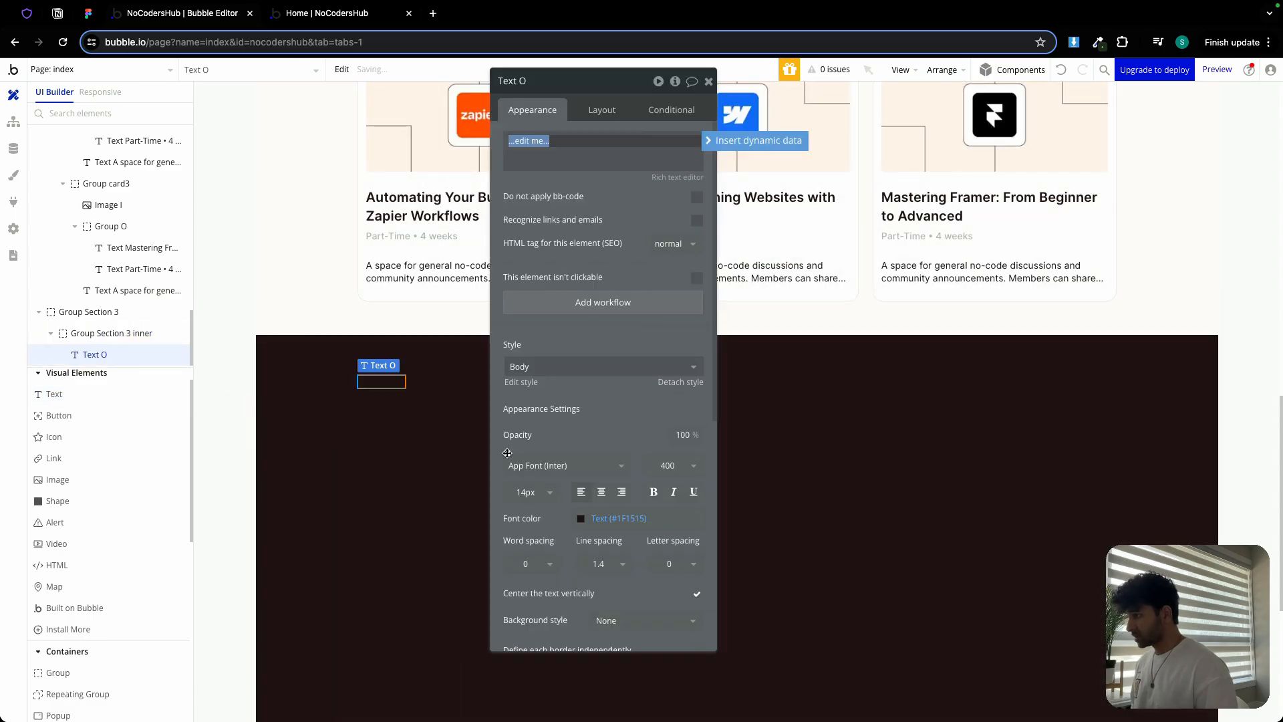
{"action": "left_click", "coordinate": [87, 13]}
{"action": "double_click", "coordinate": [489, 311]}
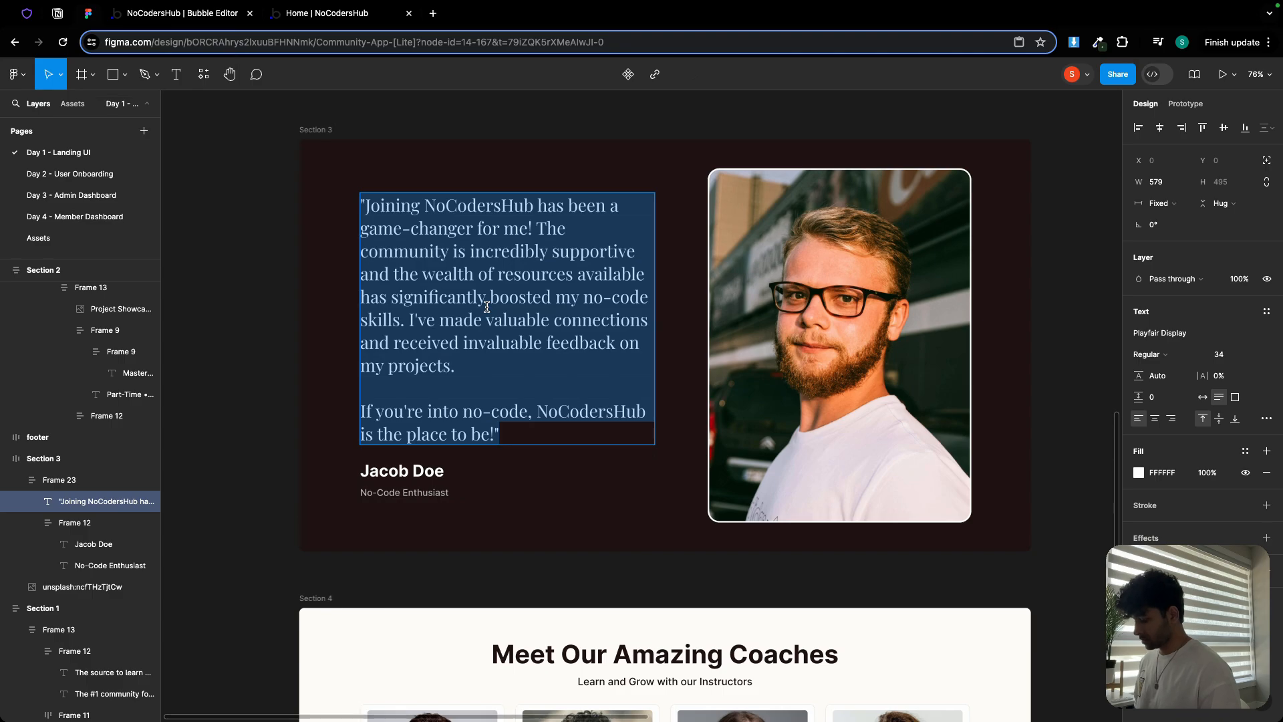
{"action": "key", "text": "ctrl+c"}
{"action": "left_click", "coordinate": [196, 12]}
{"action": "left_click", "coordinate": [572, 178]}
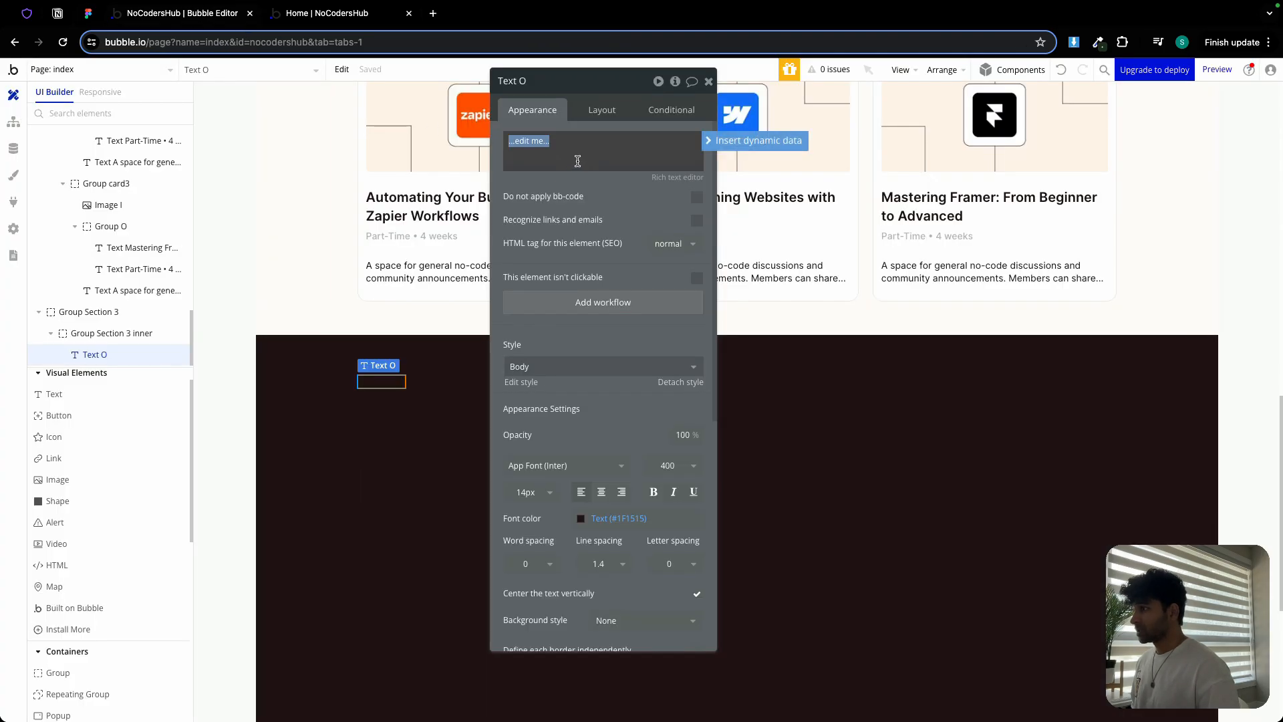
{"action": "key", "text": "ctrl+v"}
{"action": "scroll", "coordinate": [572, 187], "scroll_direction": "down", "scroll_amount": 5}
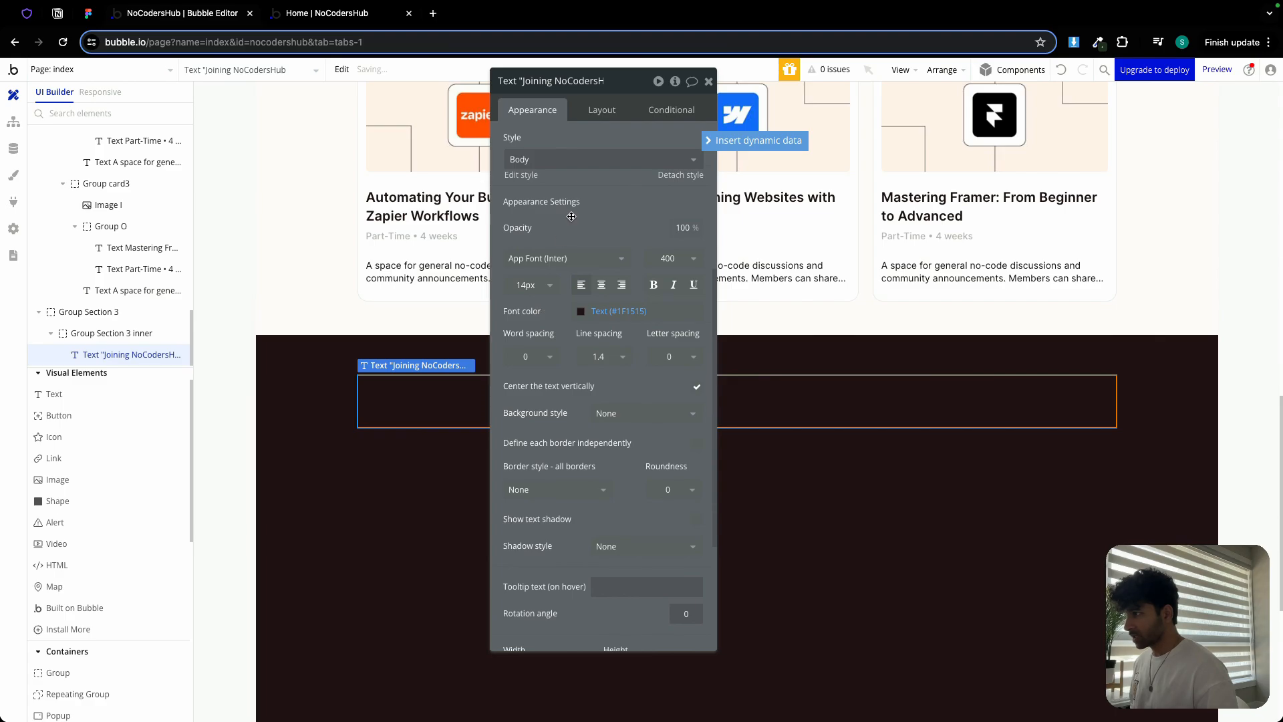
Detach the quote's style and set it to Playfair Display, weight 400, 32px
{"action": "left_click", "coordinate": [706, 176]}
{"action": "left_click_drag", "start_coordinate": [631, 88], "coordinate": [955, 97]}
{"action": "left_click", "coordinate": [875, 250]}
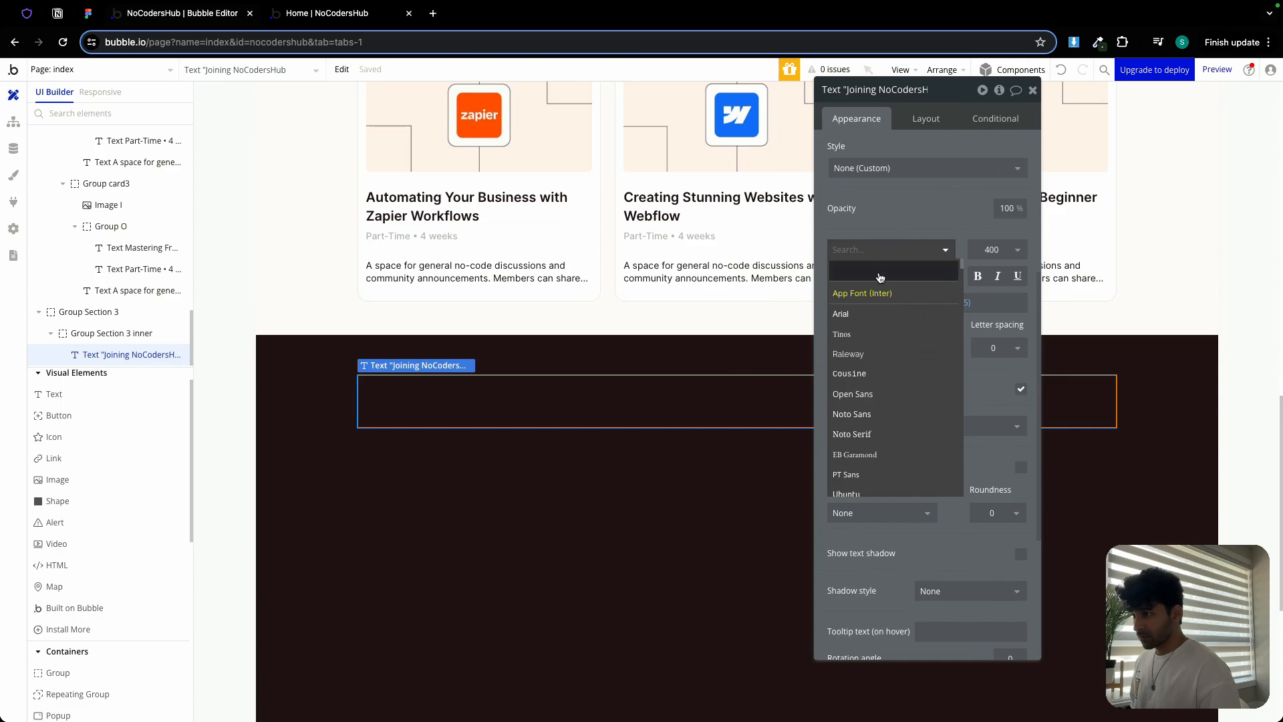
{"action": "type", "text": "play"}
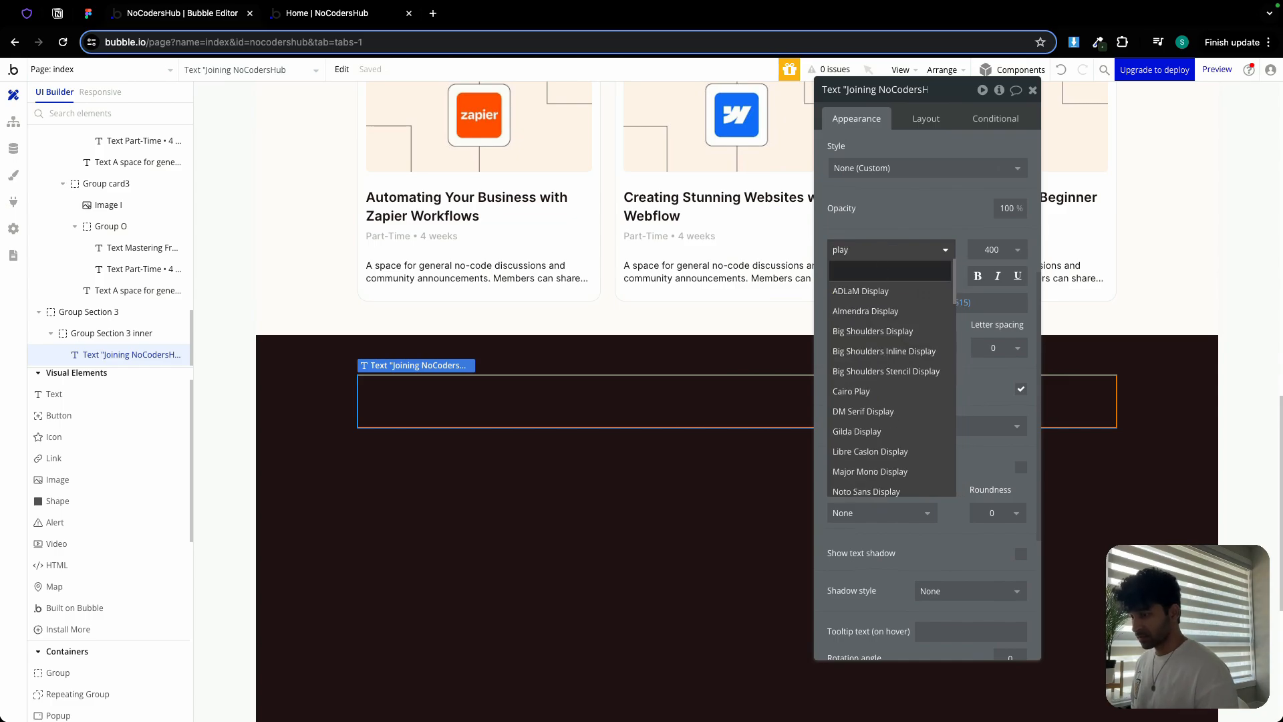
{"action": "type", "text": "fai"}
{"action": "left_click", "coordinate": [923, 310]}
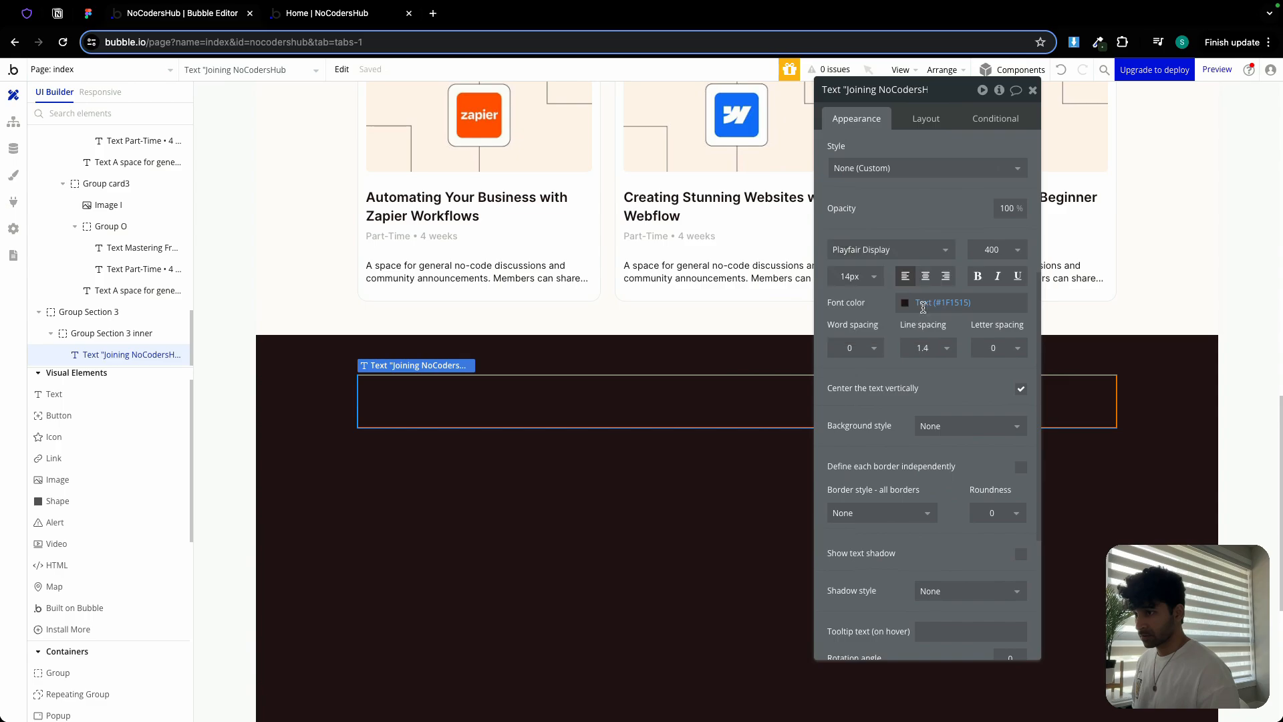
{"action": "left_click", "coordinate": [990, 249]}
{"action": "left_click", "coordinate": [989, 348]}
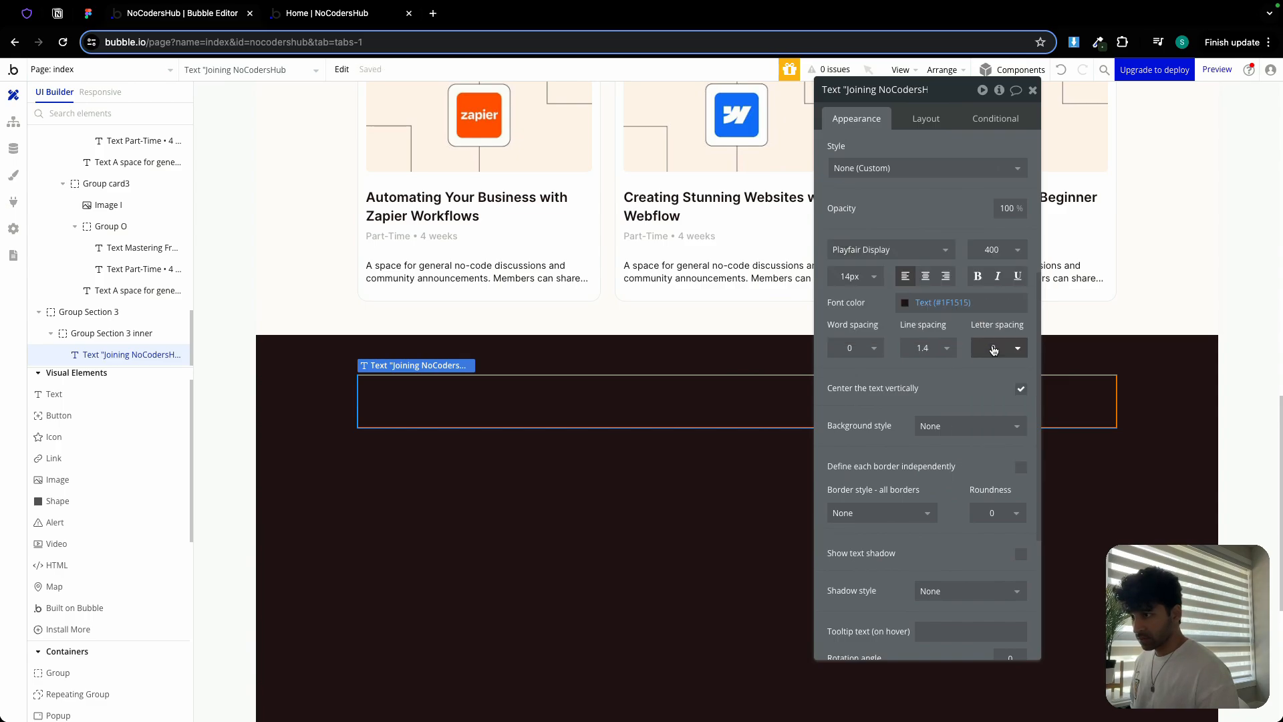
{"action": "left_click", "coordinate": [855, 278]}
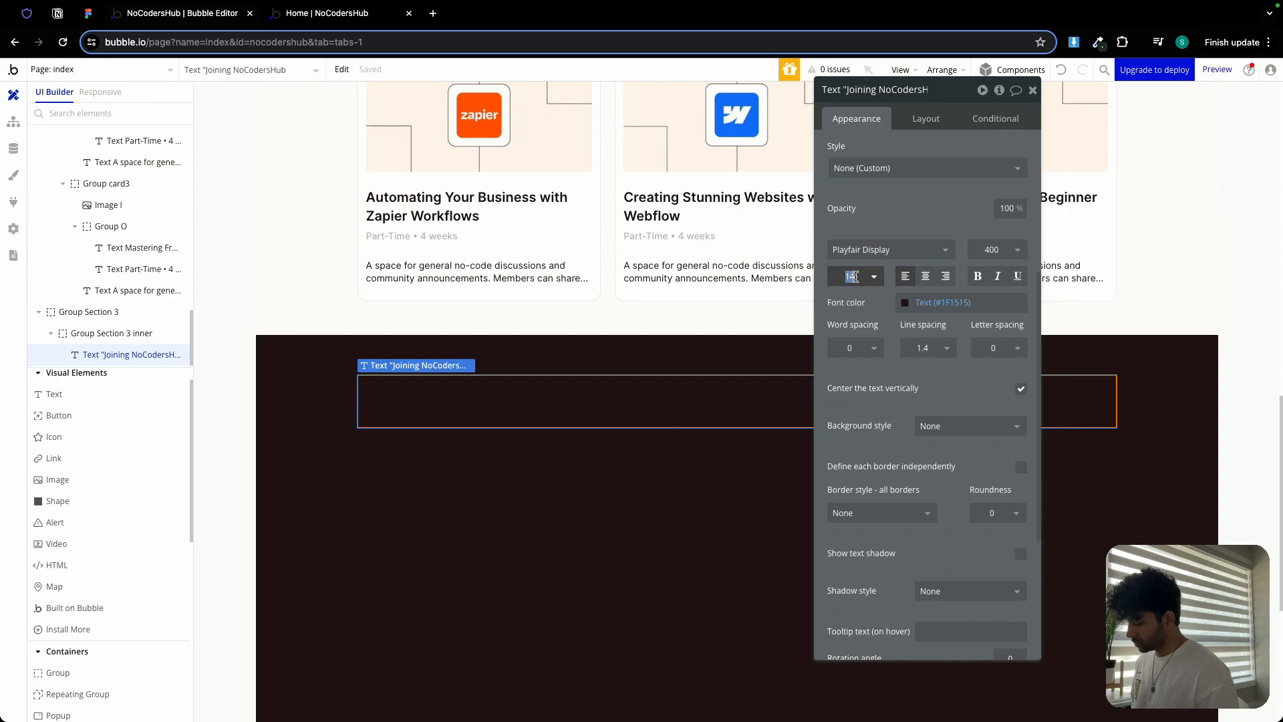
{"action": "type", "text": "32"}
{"action": "key", "text": "Return"}
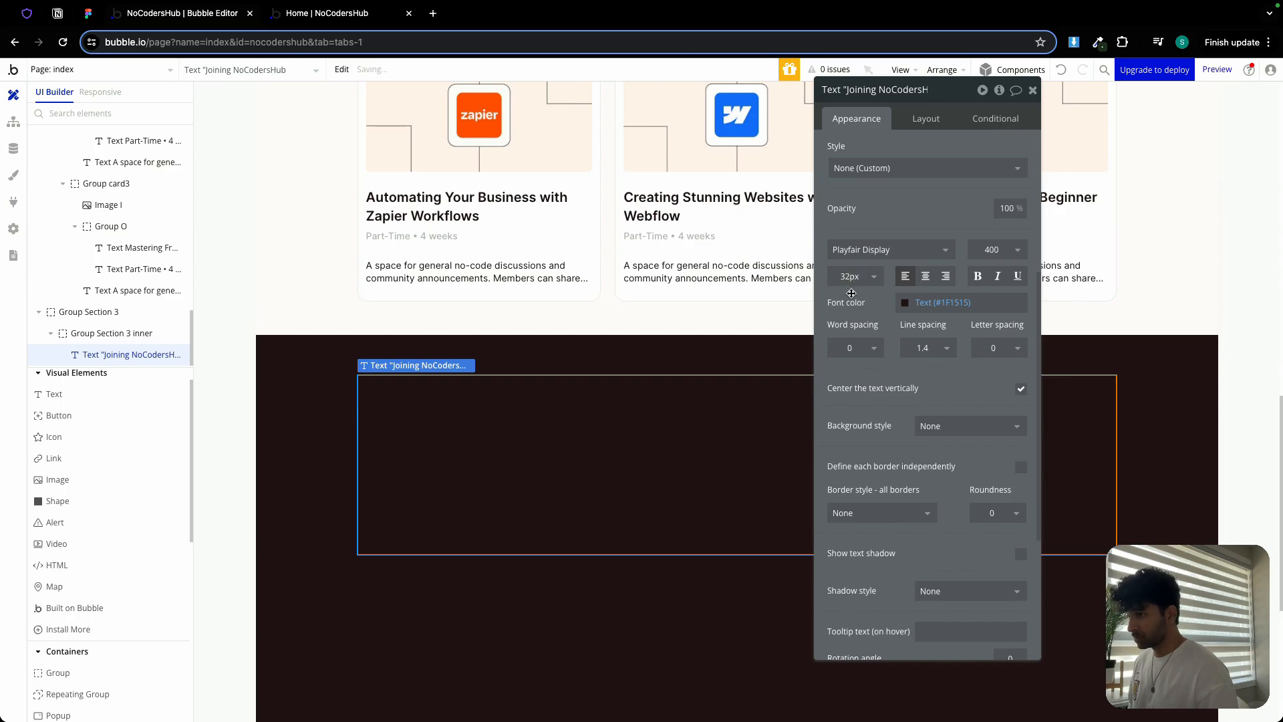
Make the quote text white and check its layout settings
{"action": "left_click", "coordinate": [941, 302]}
{"action": "left_click", "coordinate": [924, 481]}
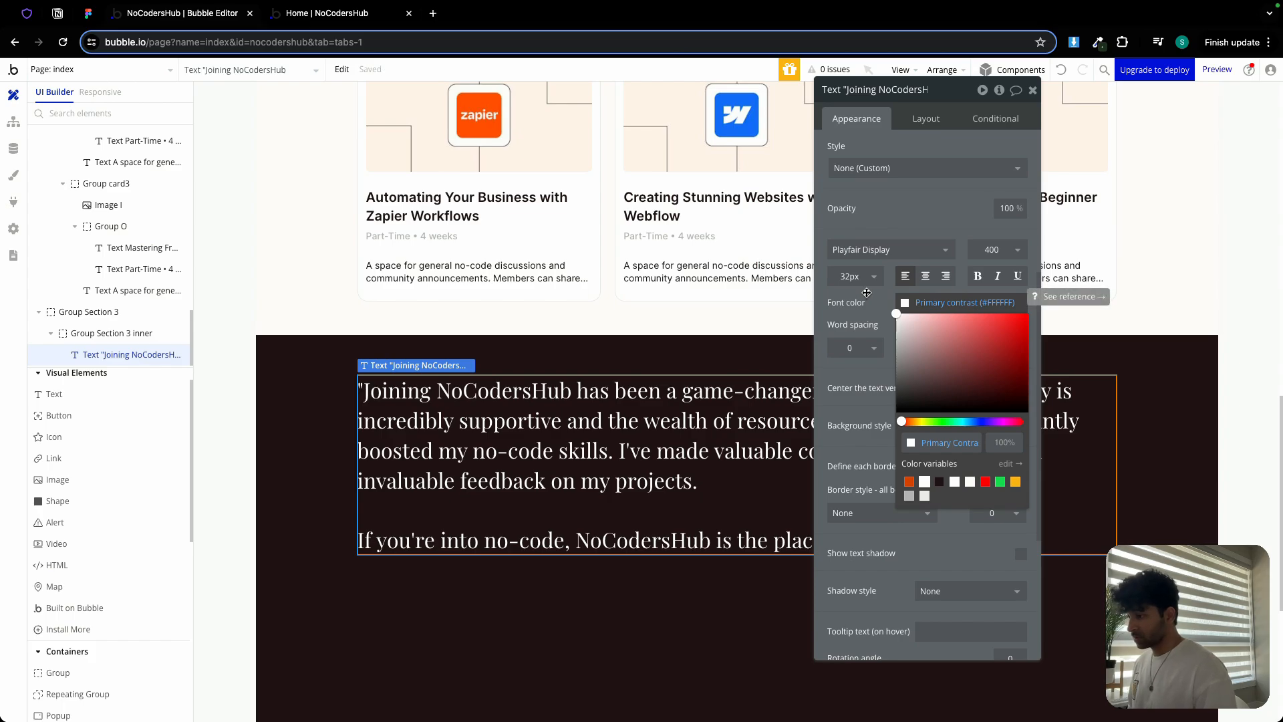
{"action": "left_click", "coordinate": [867, 292]}
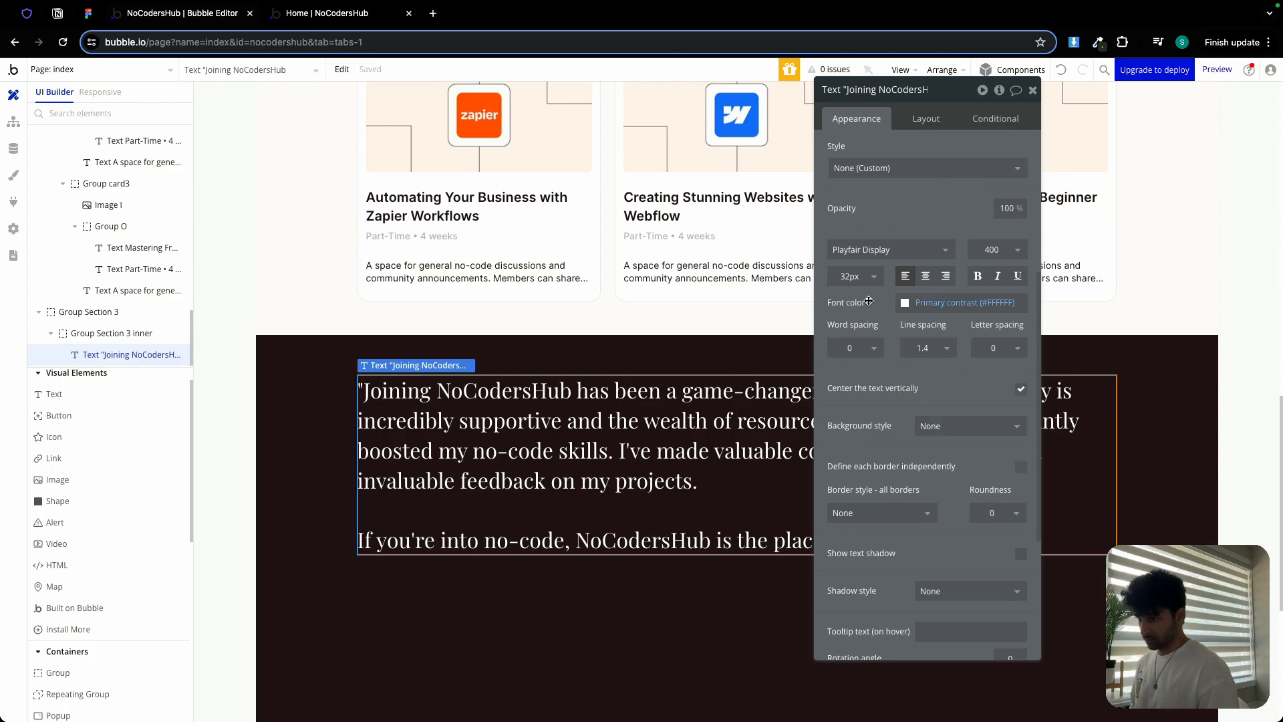
{"action": "left_click", "coordinate": [926, 118]}
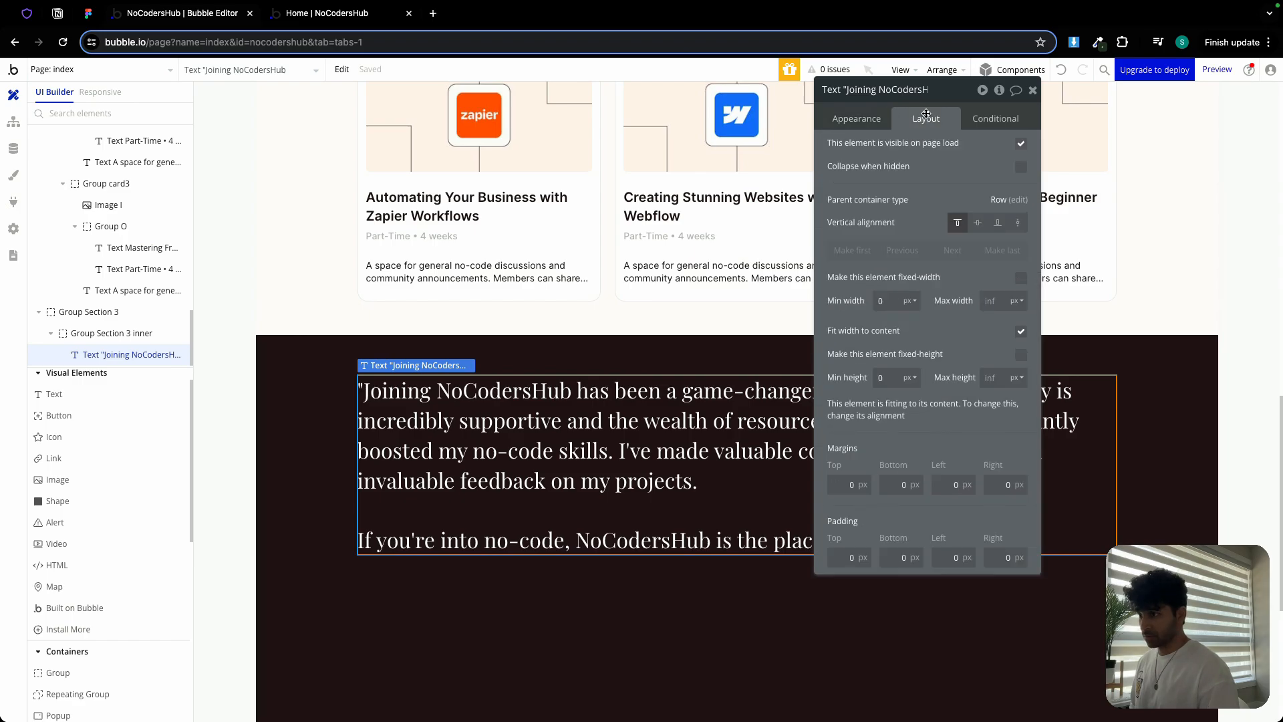
{"action": "left_click", "coordinate": [1034, 91]}
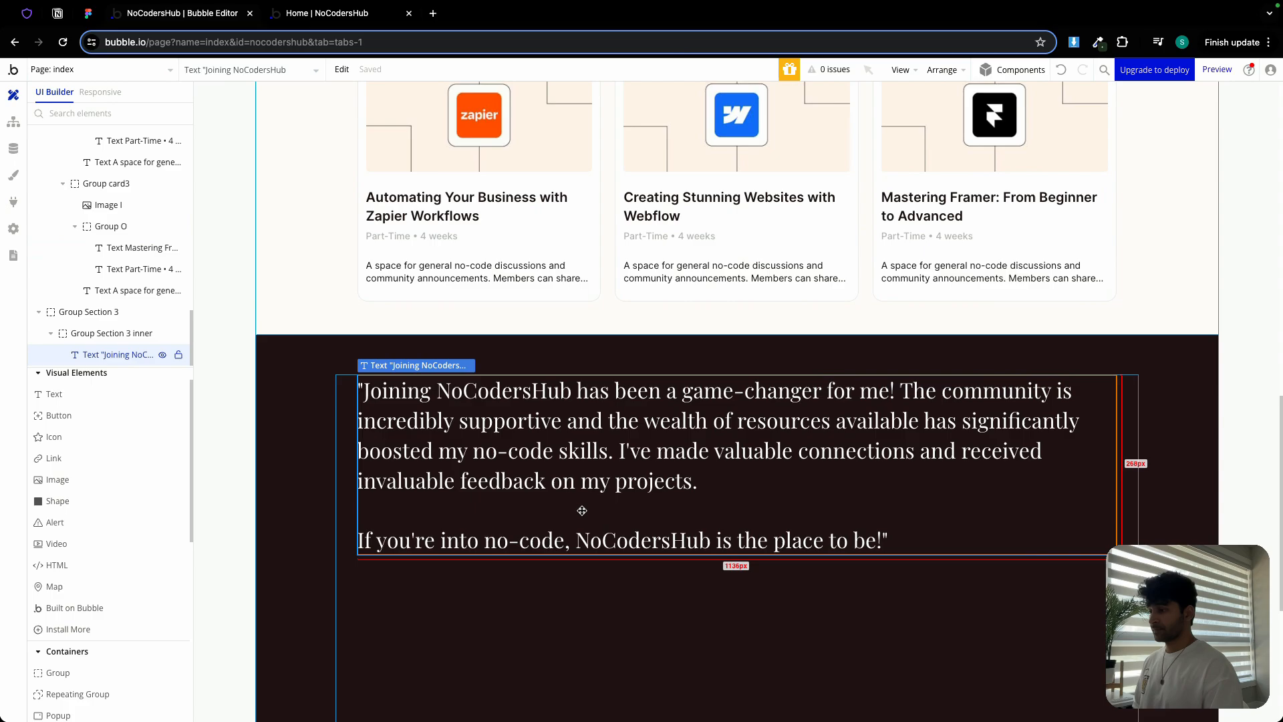
{"action": "left_click", "coordinate": [100, 400]}
Add a 'John Doe' name text in white, bold 700, 24px, stretching across its row
{"action": "left_click", "coordinate": [421, 569]}
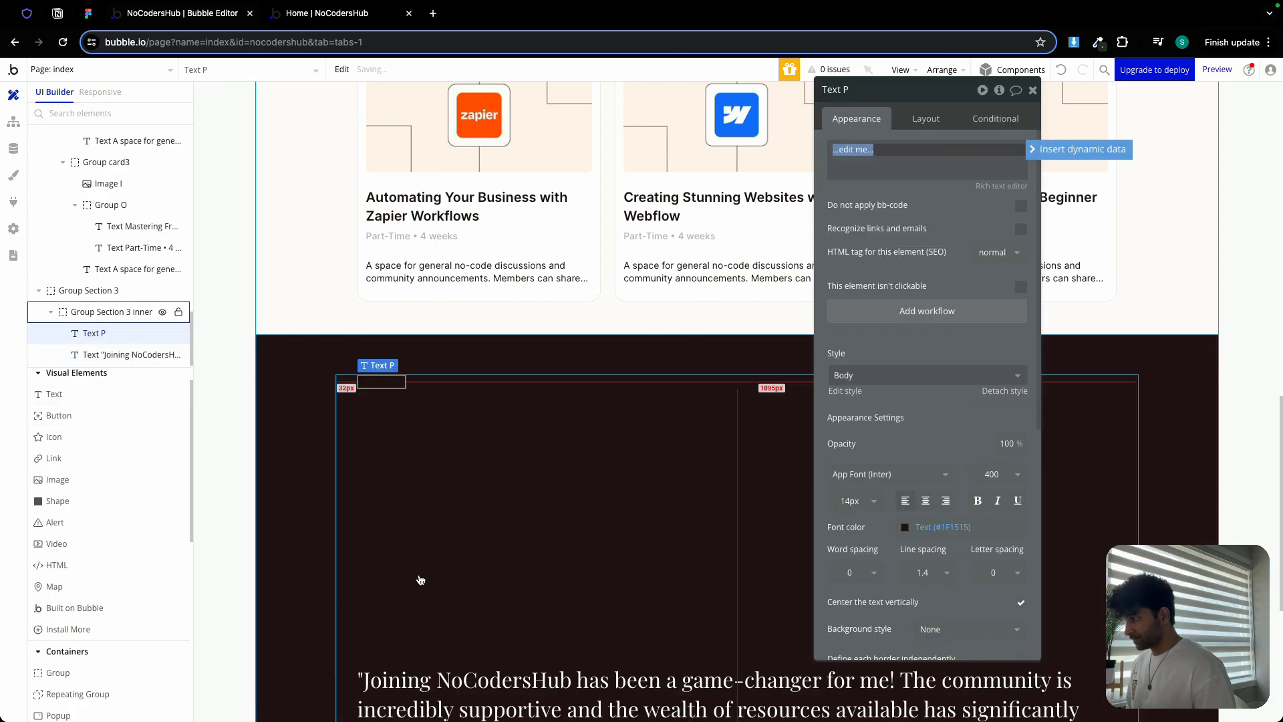
{"action": "type", "text": "John Doe"}
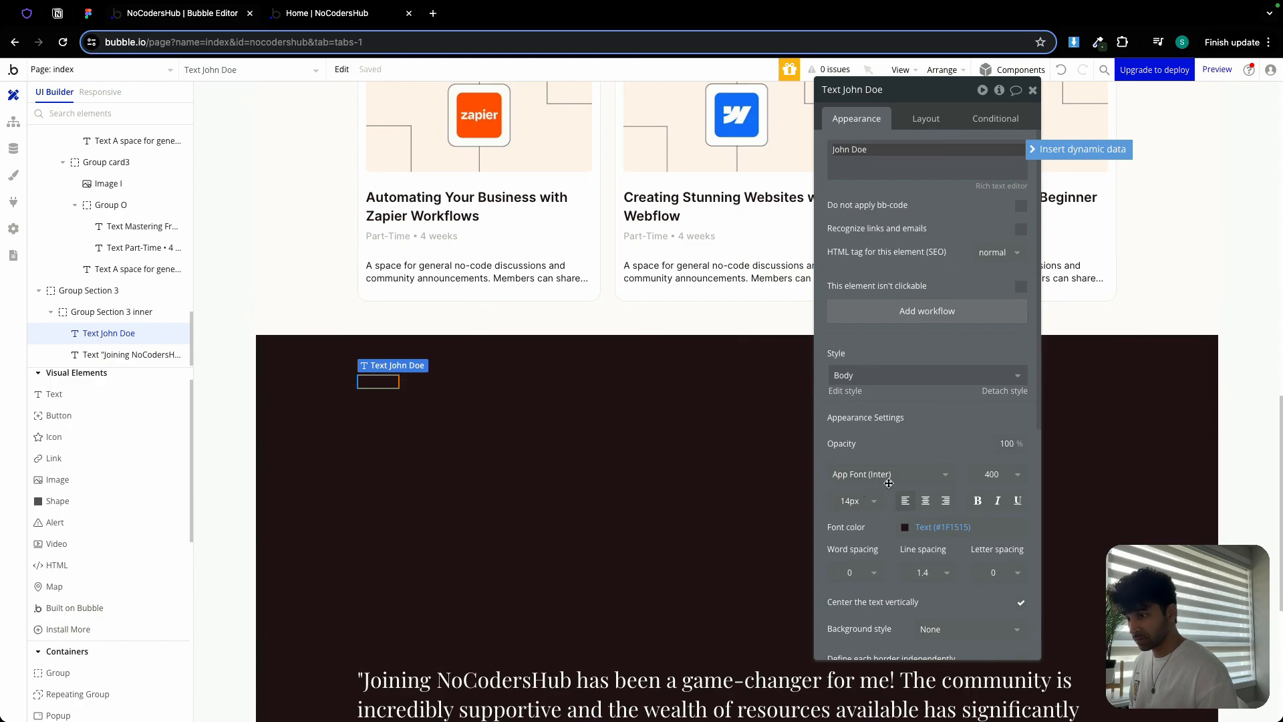
{"action": "left_click", "coordinate": [983, 476]}
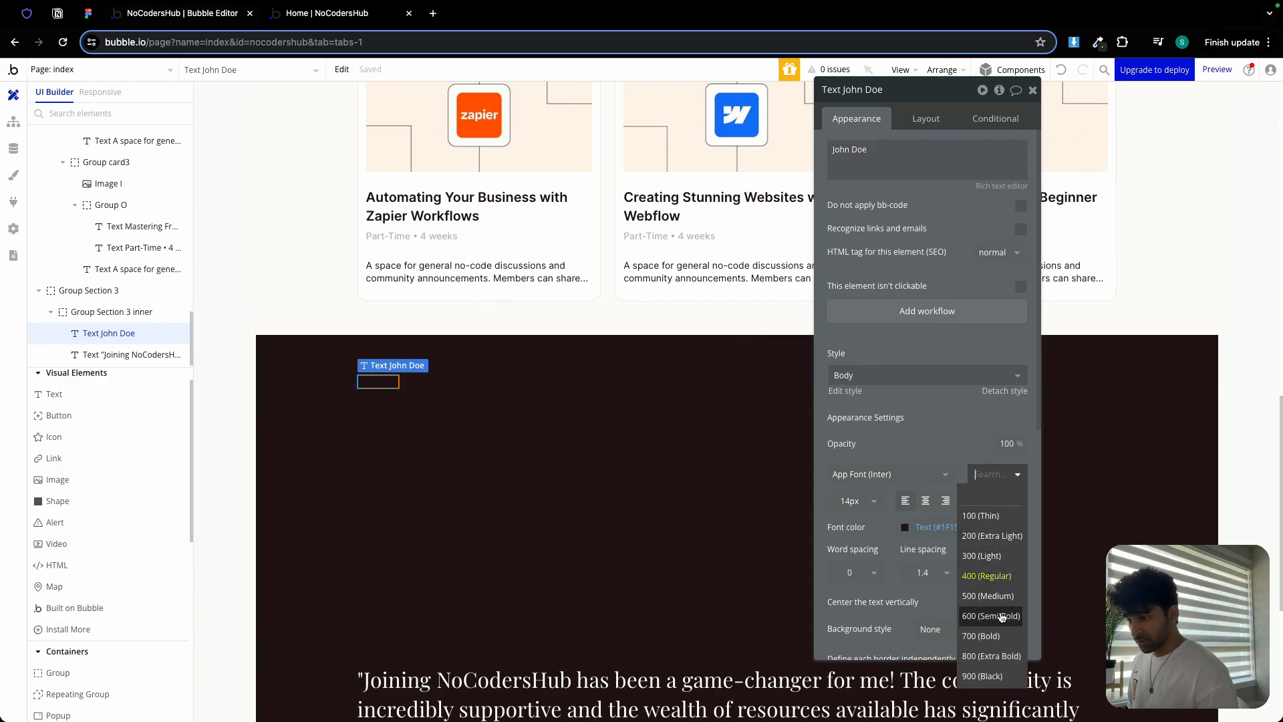
{"action": "left_click", "coordinate": [981, 635]}
{"action": "left_click", "coordinate": [851, 500]}
{"action": "double_click", "coordinate": [850, 501]}
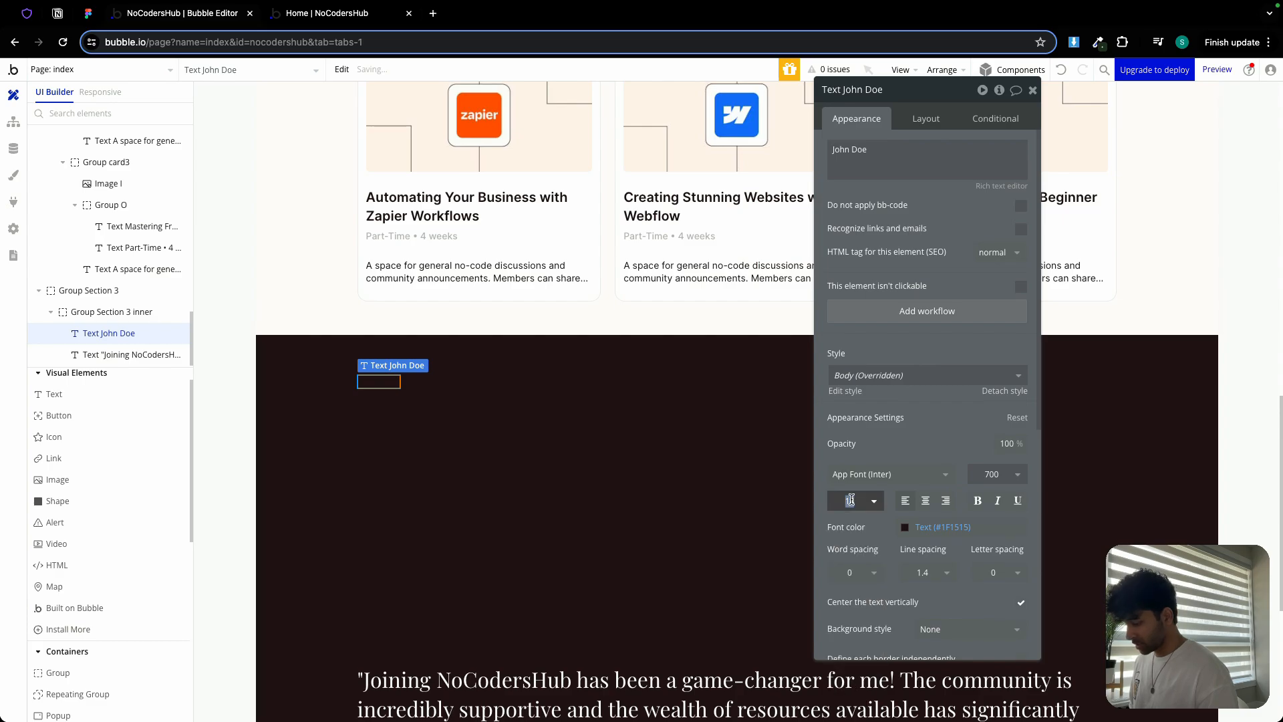
{"action": "type", "text": "24"}
{"action": "left_click", "coordinate": [936, 527]}
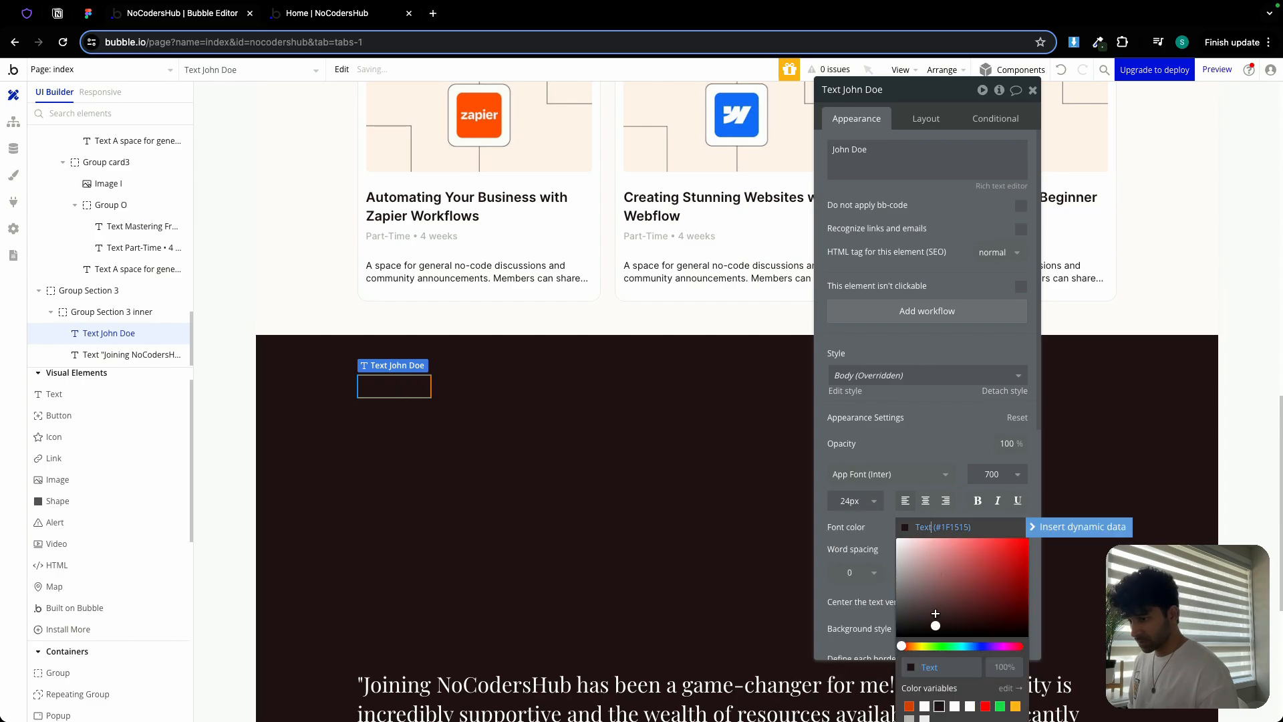
{"action": "left_click", "coordinate": [924, 706]}
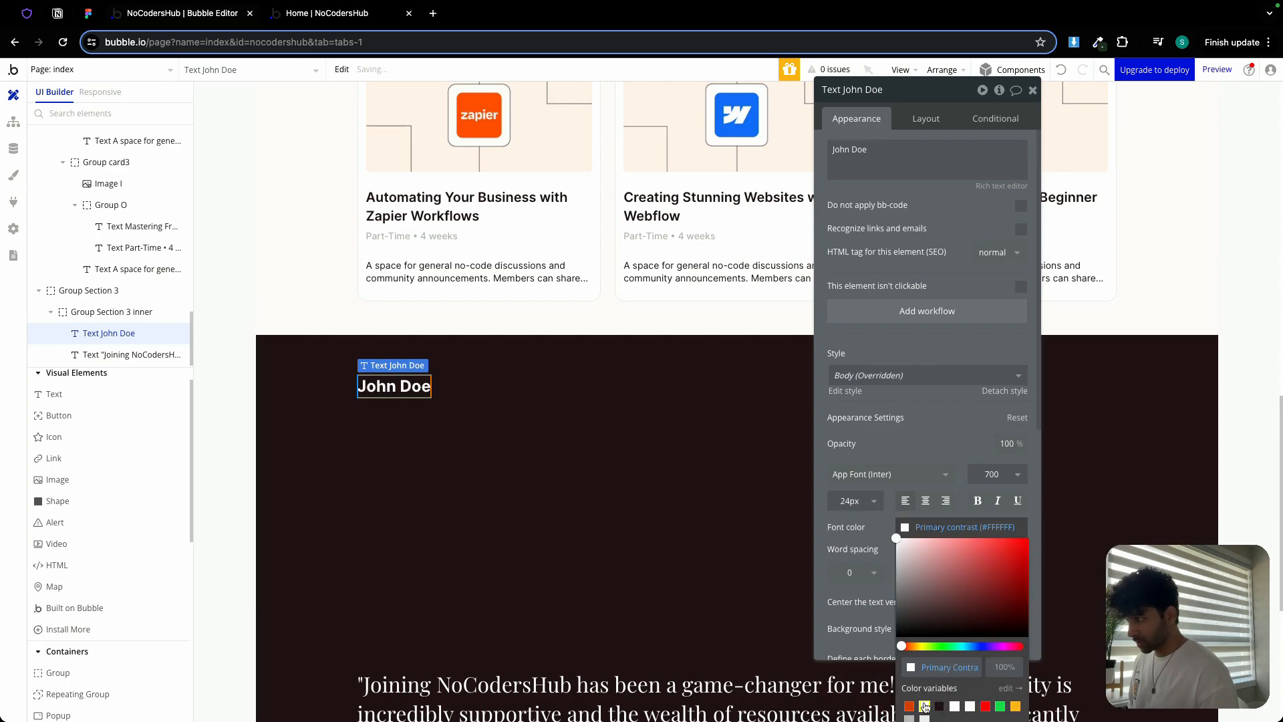
{"action": "left_click", "coordinate": [926, 119]}
{"action": "left_click", "coordinate": [1020, 331]}
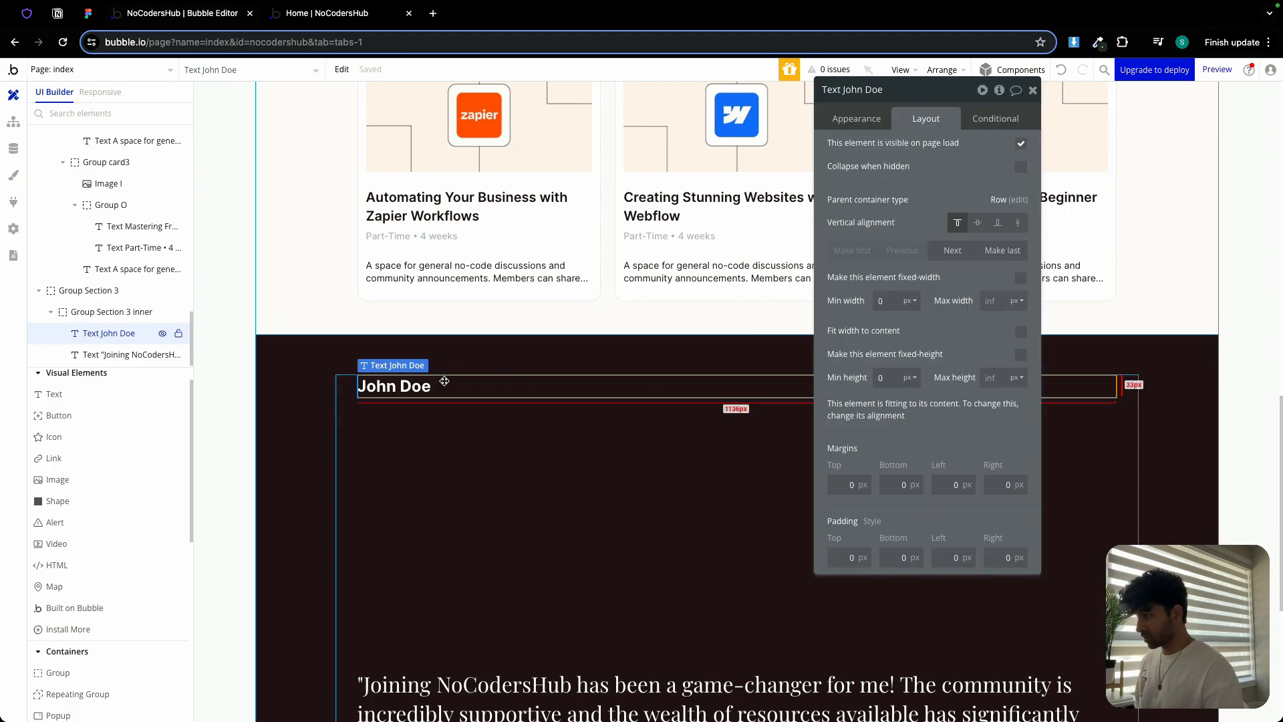
Place John Doe after the quote and change a duplicate's text to 'No-Code Enthusiast' from Figma
{"action": "left_click_drag", "start_coordinate": [444, 380], "coordinate": [444, 406]}
{"action": "left_click", "coordinate": [902, 254]}
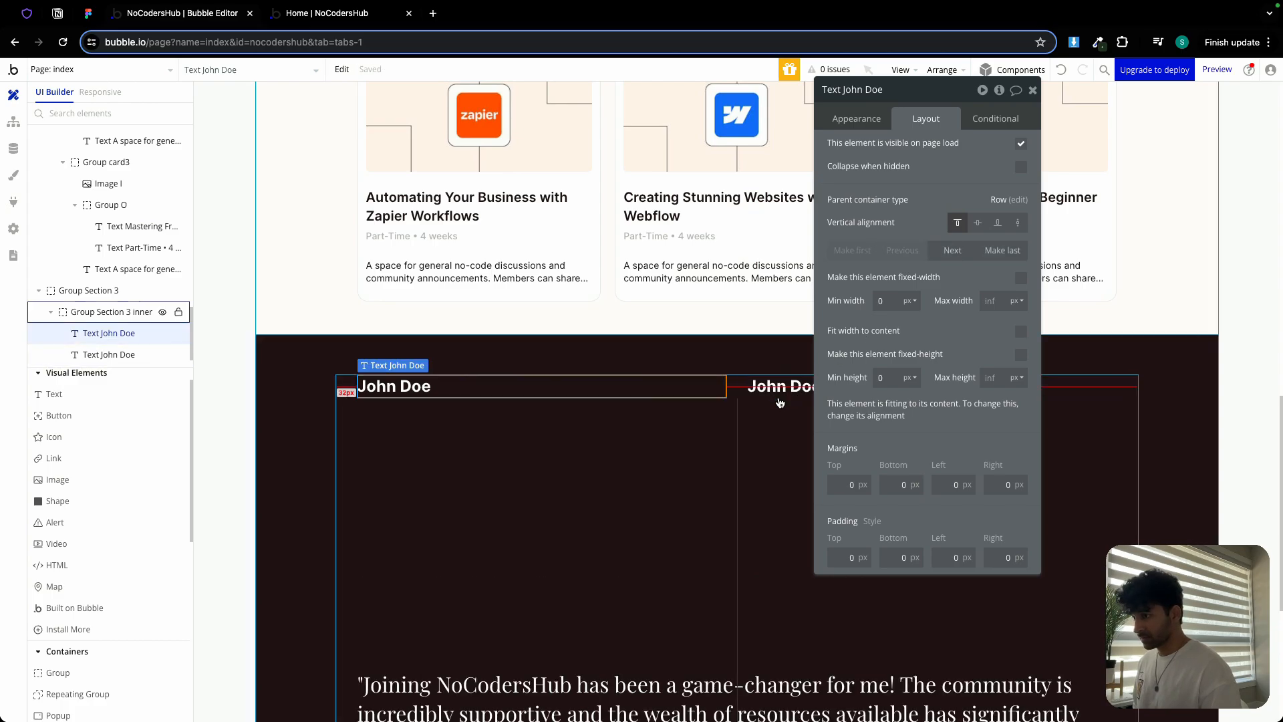
{"action": "left_click", "coordinate": [762, 386]}
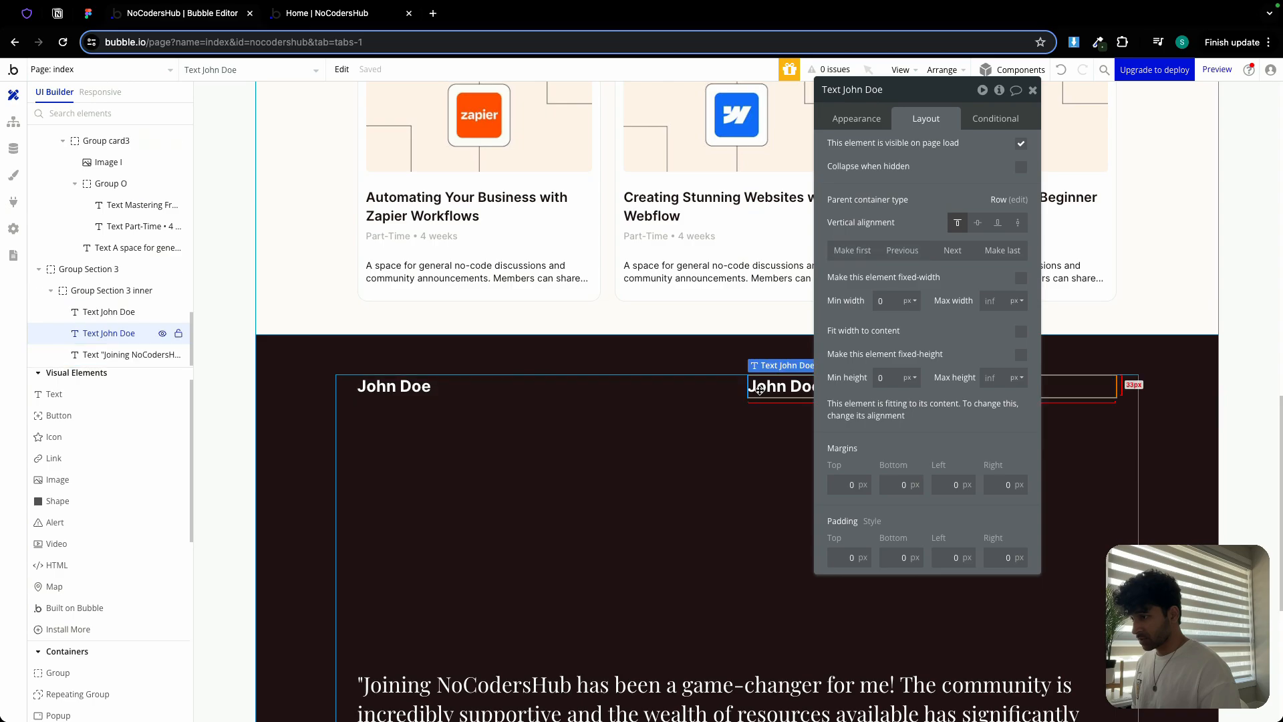
{"action": "left_click", "coordinate": [869, 119]}
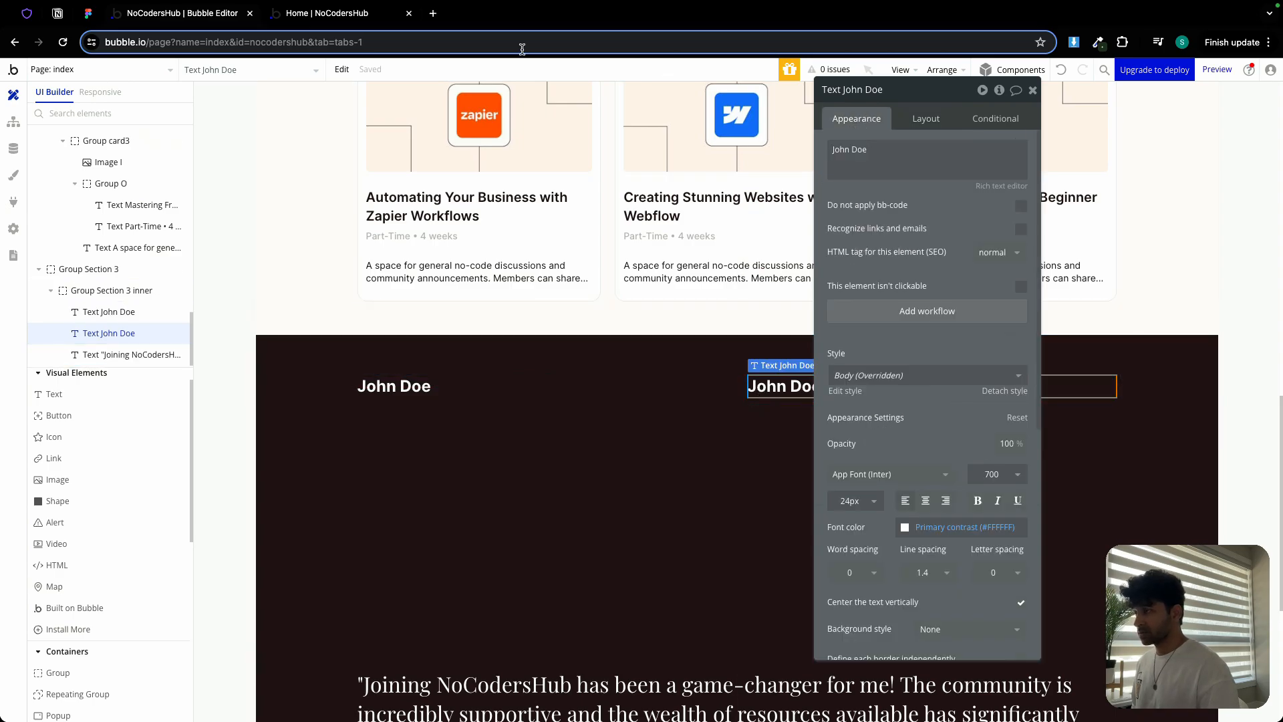
{"action": "left_click", "coordinate": [94, 19]}
{"action": "double_click", "coordinate": [375, 494]}
{"action": "key", "text": "super+c"}
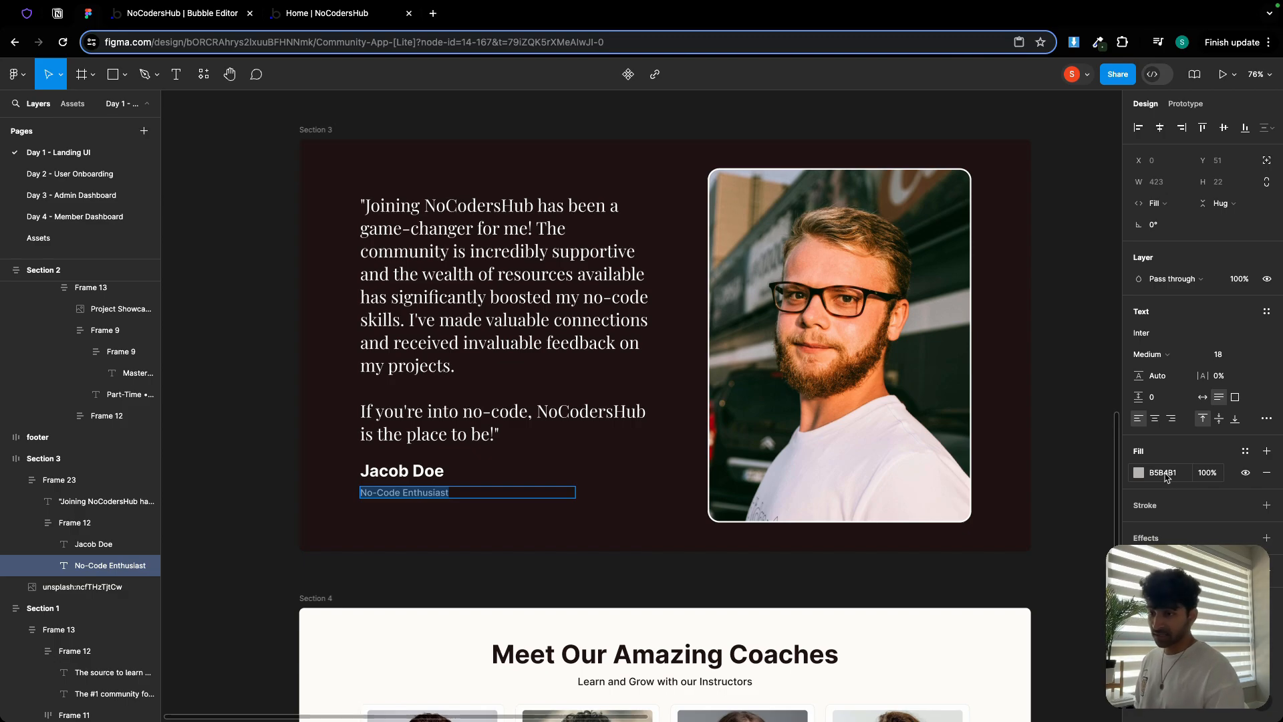
{"action": "left_click", "coordinate": [194, 18]}
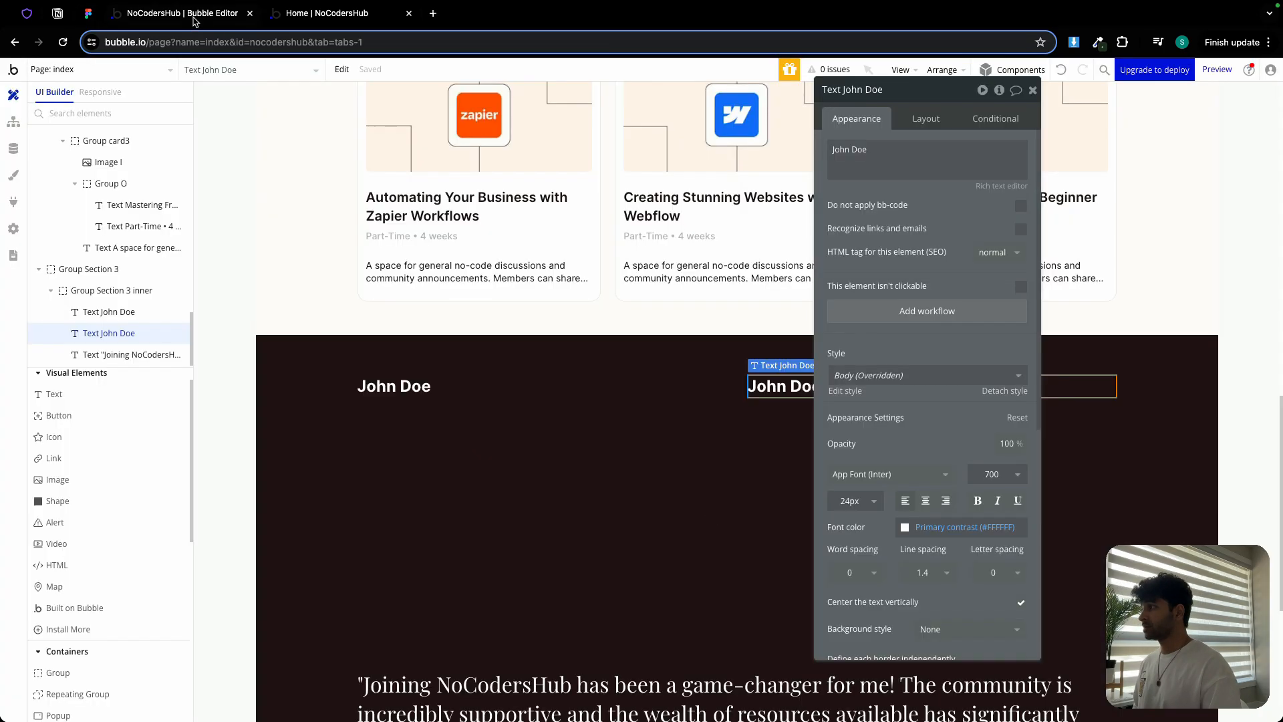
{"action": "left_click", "coordinate": [899, 149]}
{"action": "key", "text": "super+a"}
{"action": "key", "text": "super+v"}
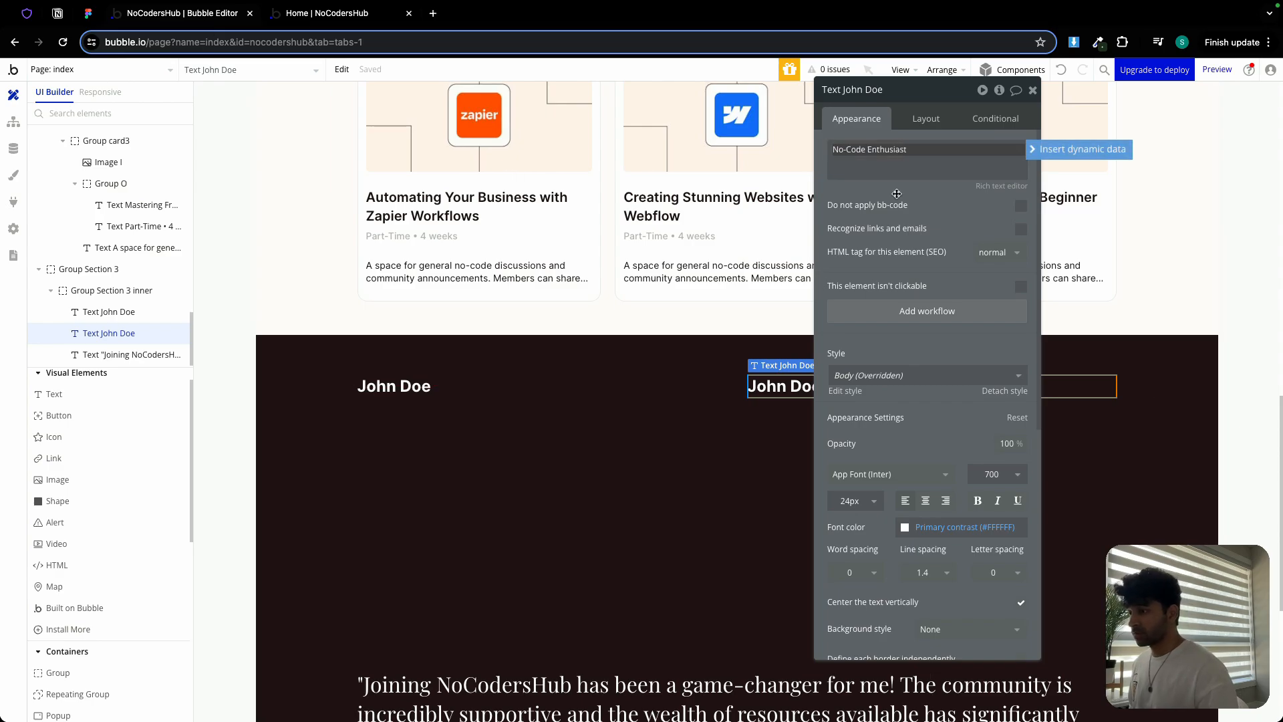
Style the subtitle at 14px, weight 500, in the grey Secondary Text colour
{"action": "left_click", "coordinate": [849, 499]}
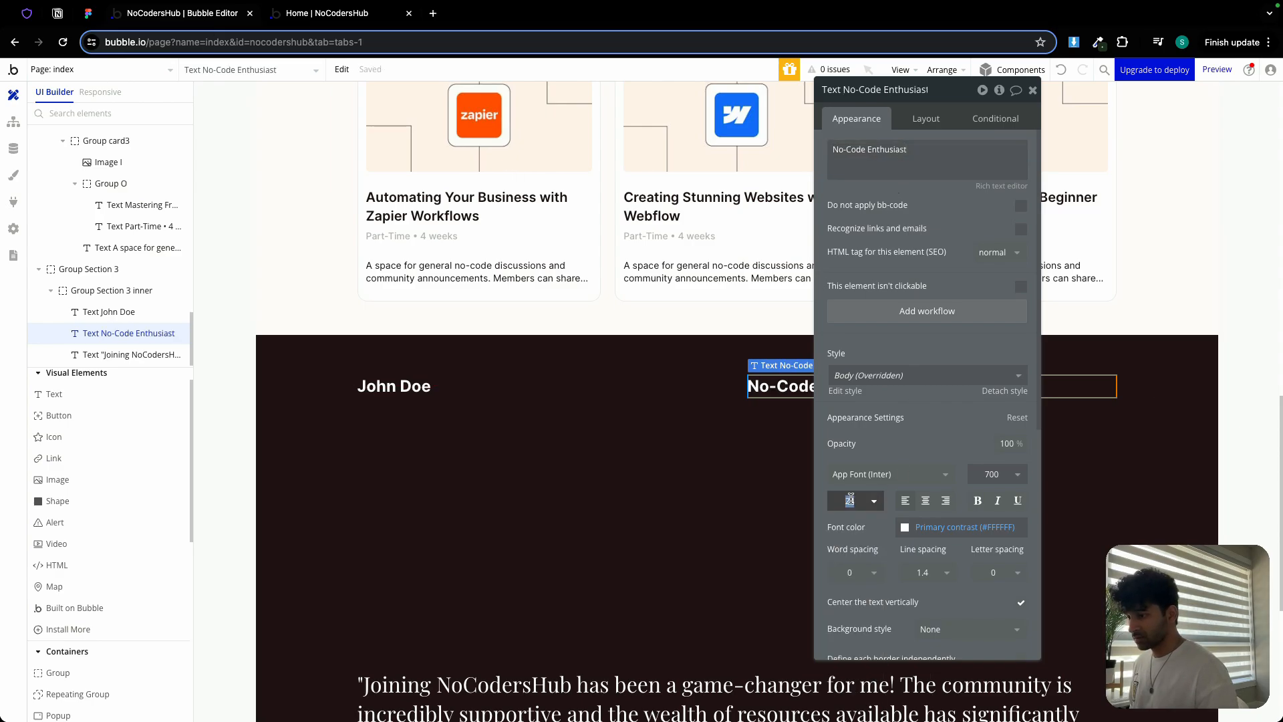
{"action": "left_click", "coordinate": [866, 501]}
{"action": "left_click", "coordinate": [853, 700]}
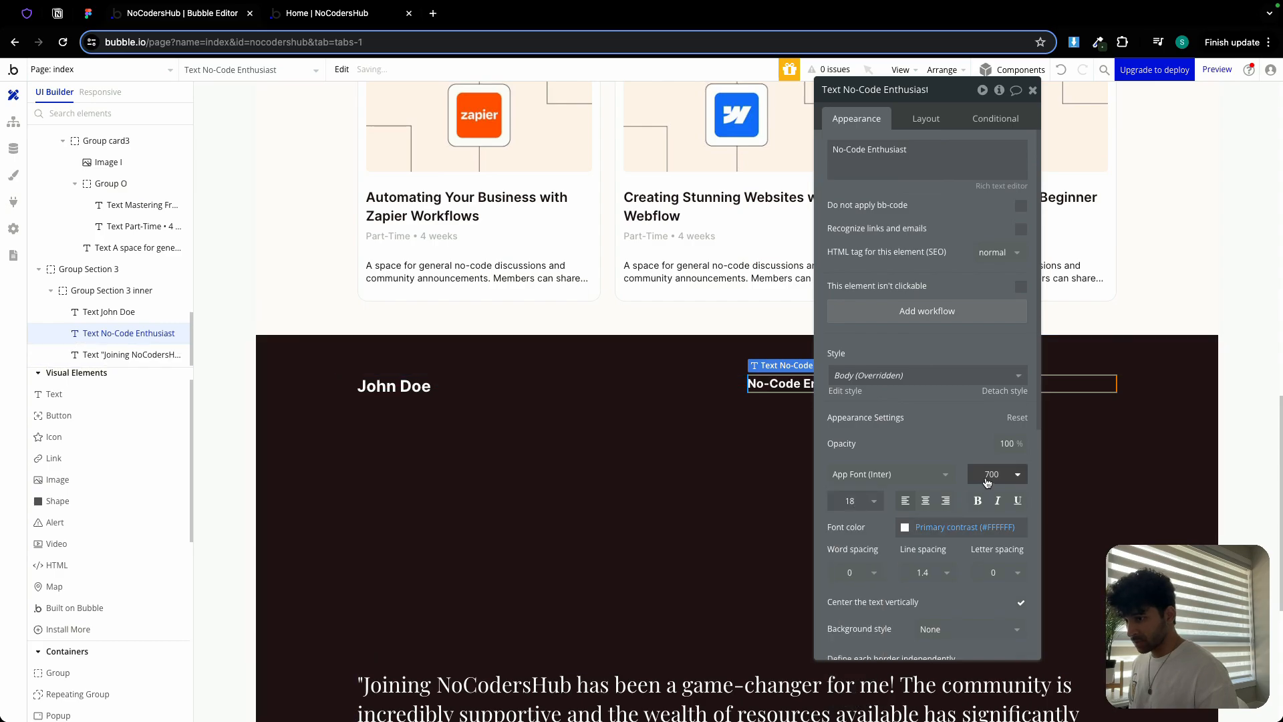
{"action": "left_click", "coordinate": [987, 474]}
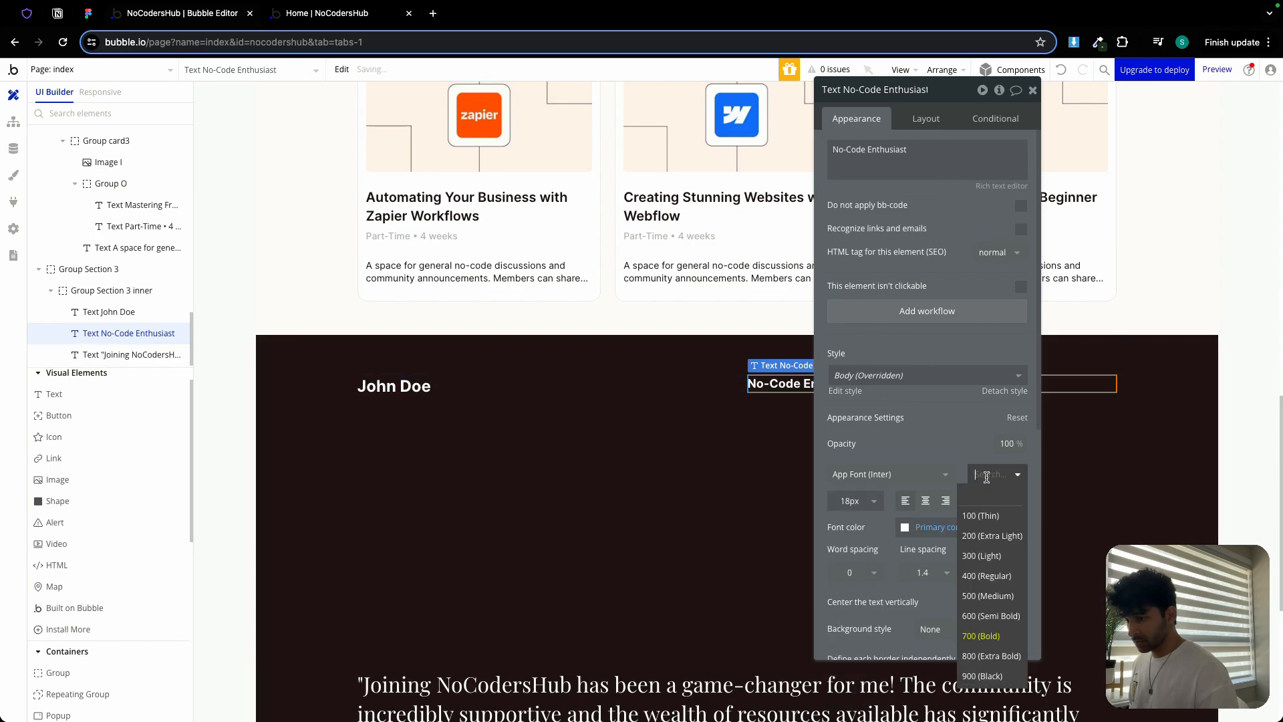
{"action": "left_click", "coordinate": [993, 596]}
{"action": "left_click", "coordinate": [965, 527]}
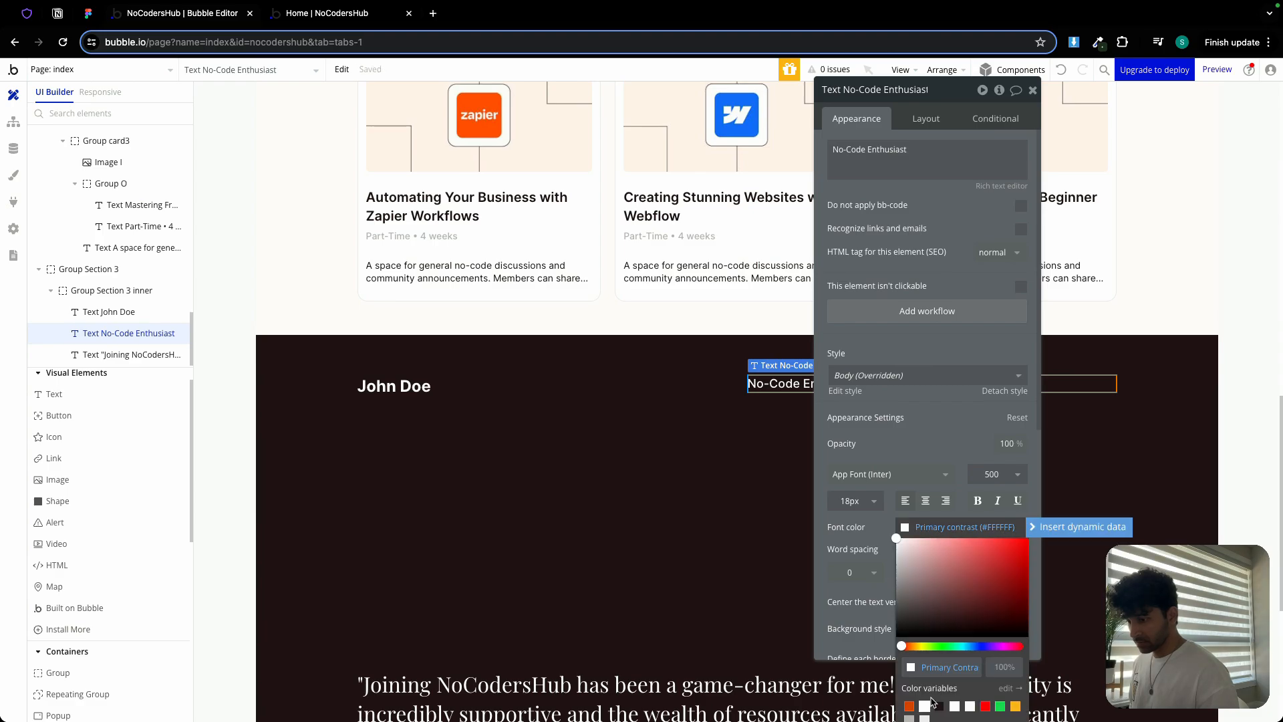
{"action": "left_click", "coordinate": [910, 719]}
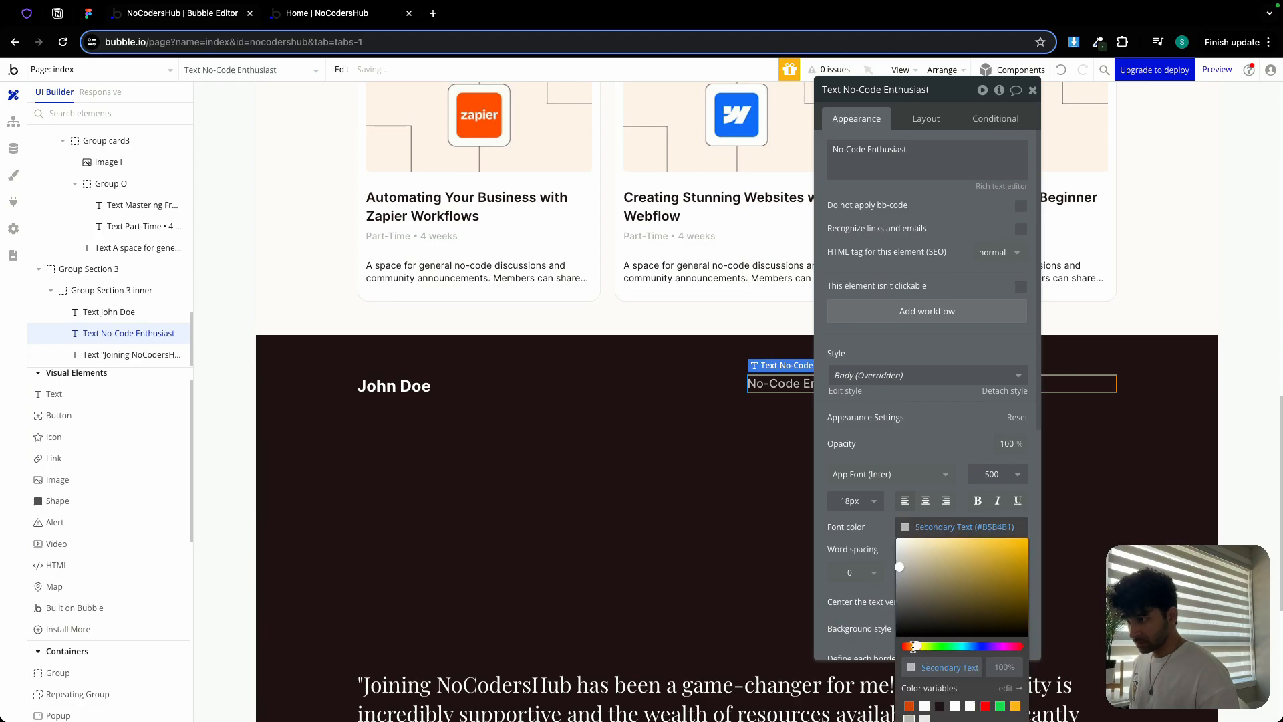
{"action": "left_click", "coordinate": [858, 502]}
{"action": "type", "text": "14"}
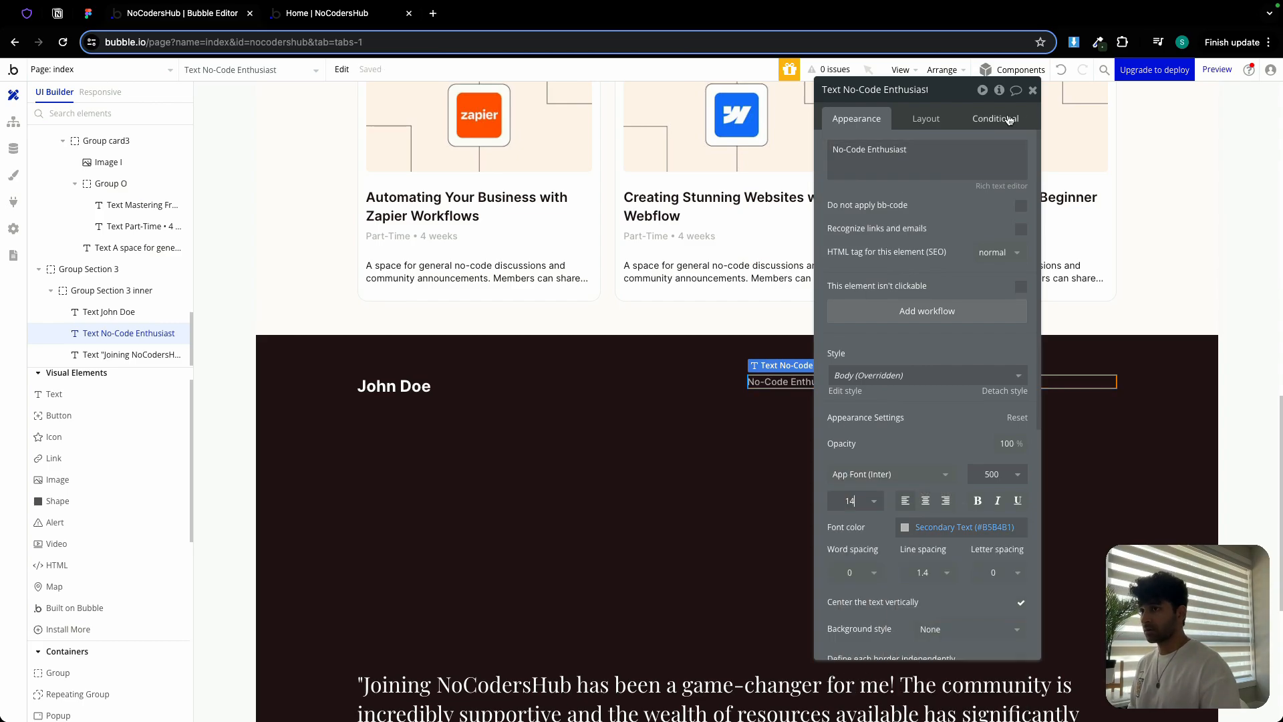
{"action": "left_click", "coordinate": [1032, 90]}
{"action": "double_click", "coordinate": [858, 416]}
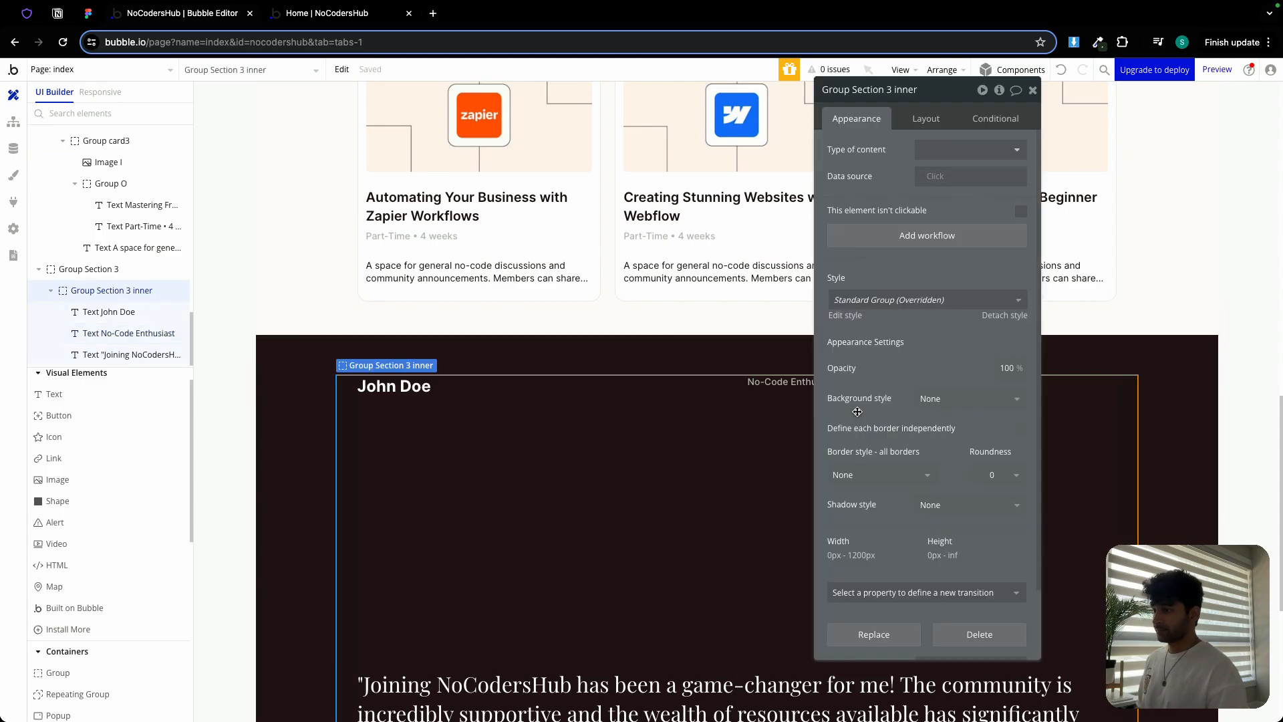
Group the name and subtitle into a column 'Group bottom' with 6px row gap and 0 min height
{"action": "left_click", "coordinate": [427, 390]}
{"action": "left_click", "coordinate": [767, 389], "text": "shift"}
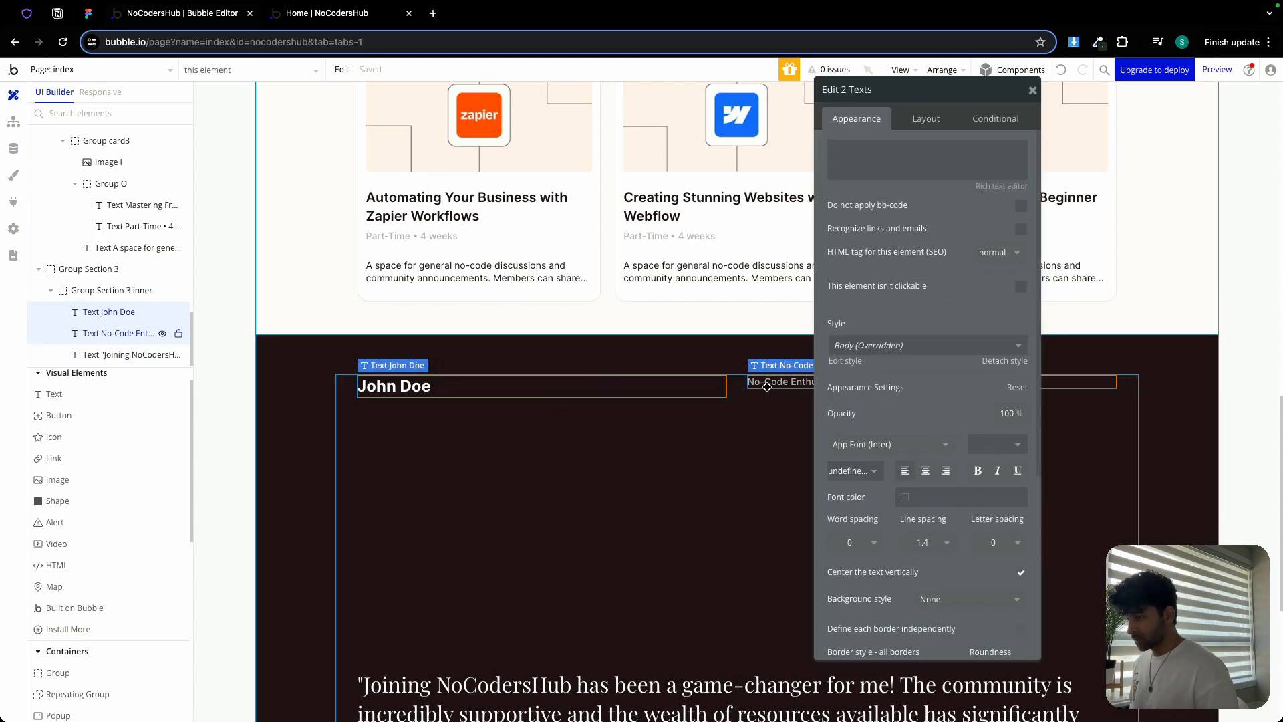
{"action": "right_click", "coordinate": [767, 387]}
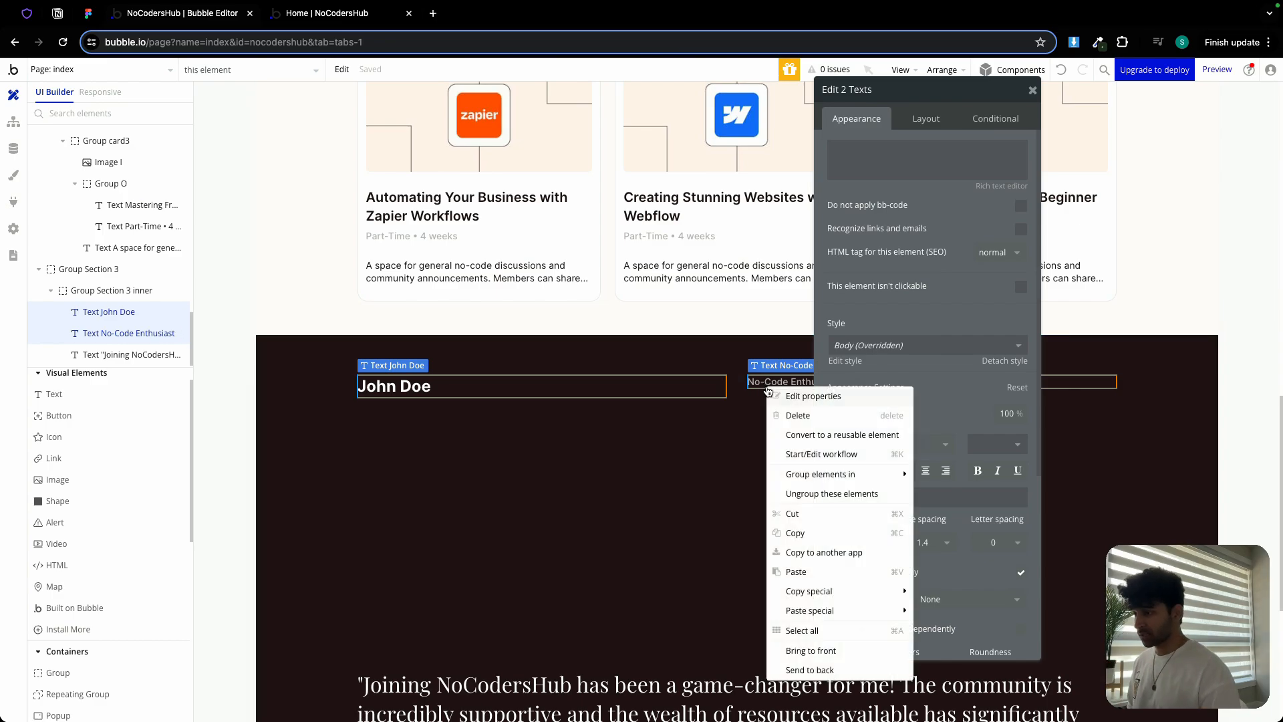
{"action": "mouse_move", "coordinate": [820, 474]}
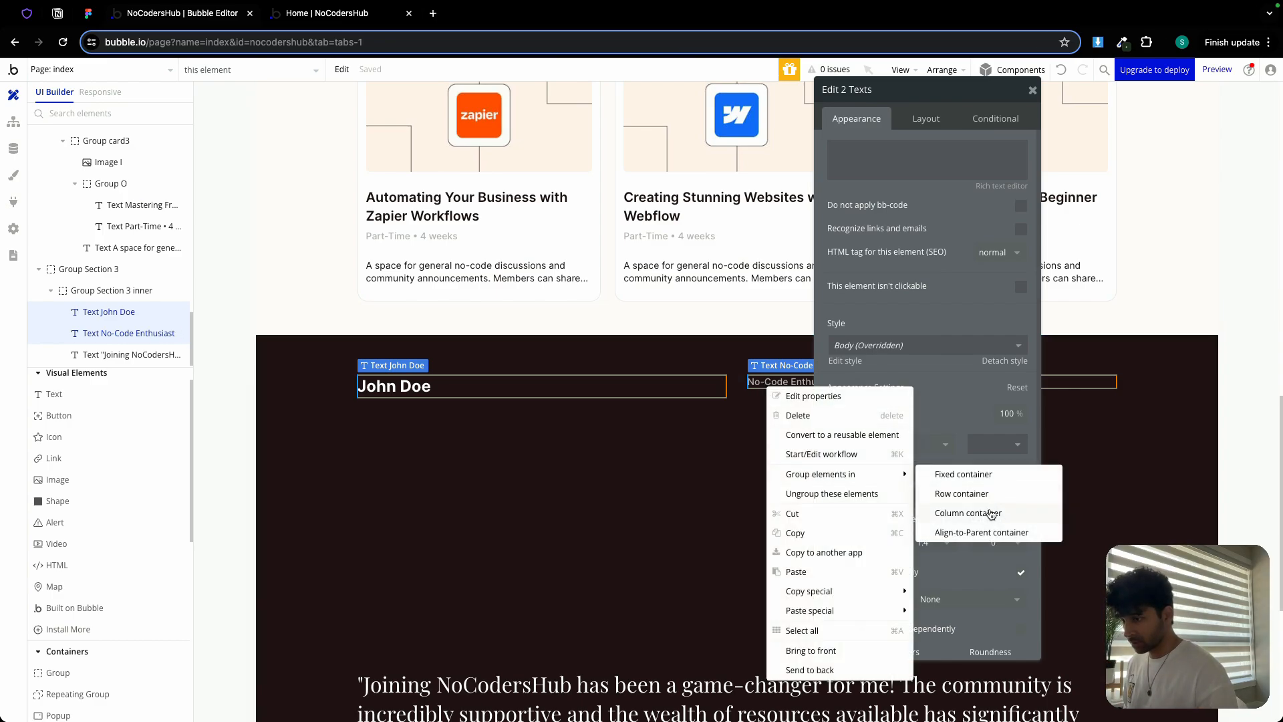
{"action": "left_click", "coordinate": [988, 512]}
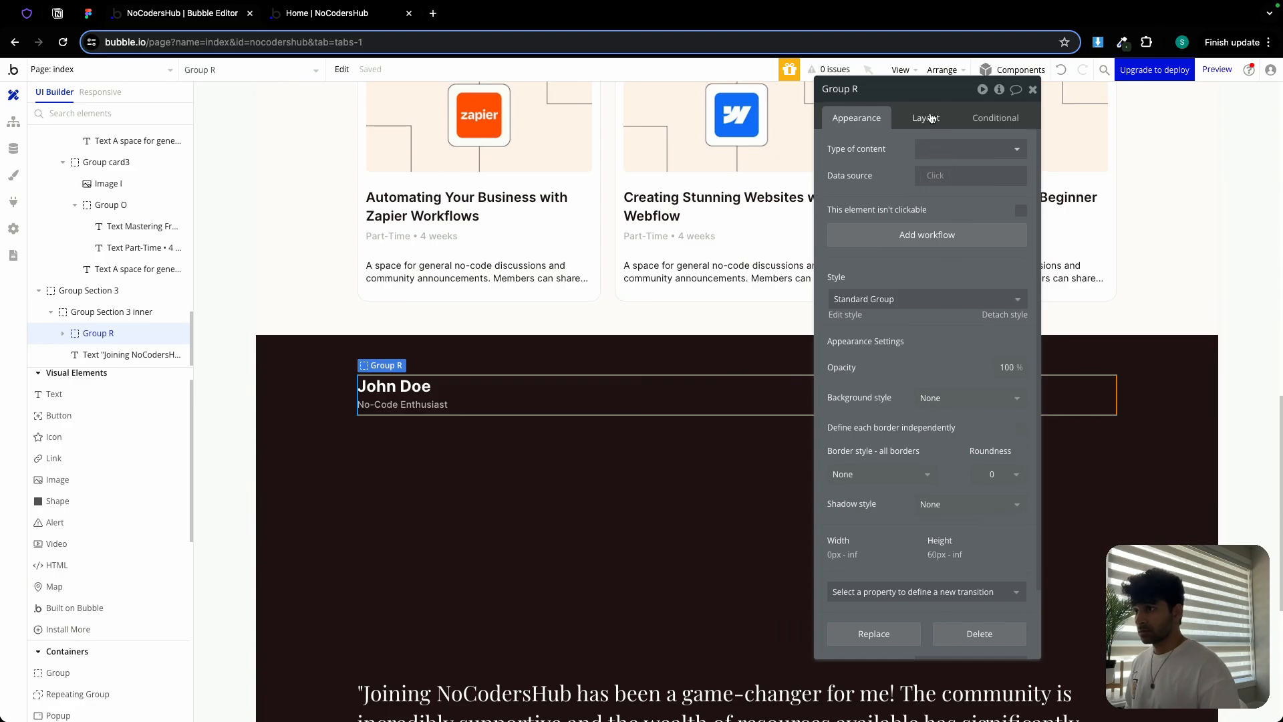
{"action": "left_click", "coordinate": [926, 119]}
{"action": "left_click", "coordinate": [1020, 203]}
{"action": "left_click", "coordinate": [1016, 225]}
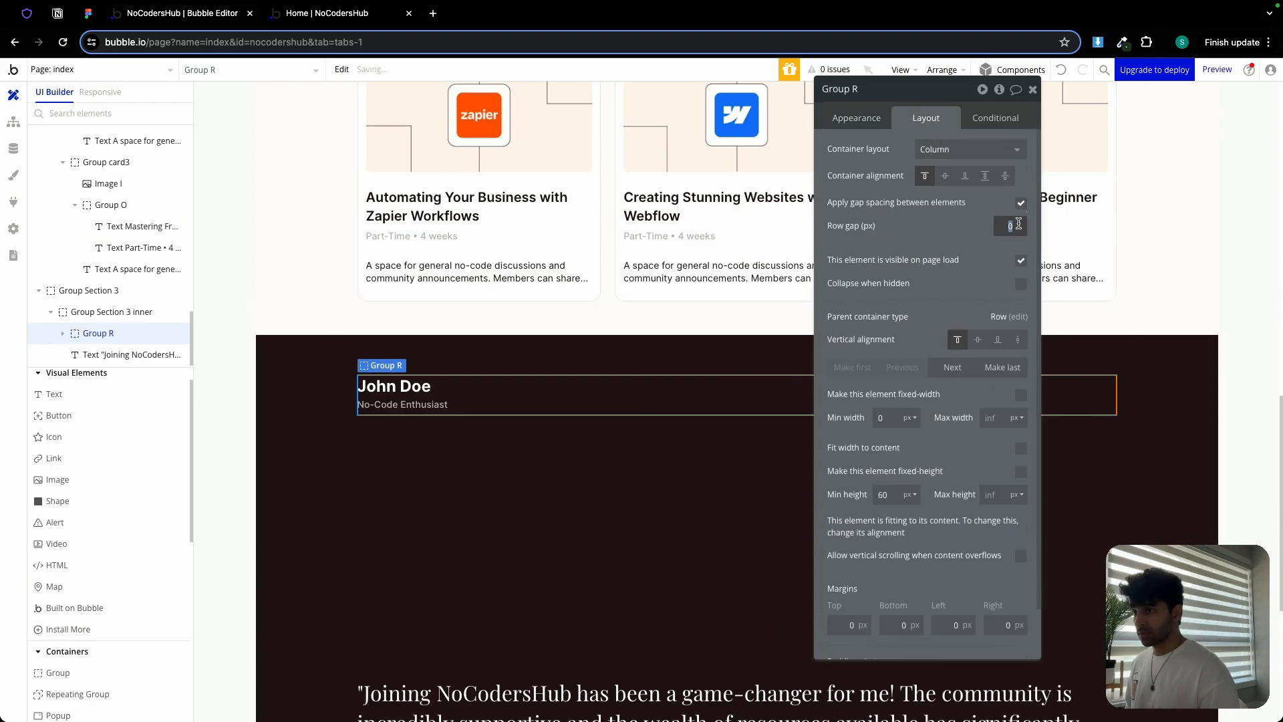
{"action": "type", "text": "6"}
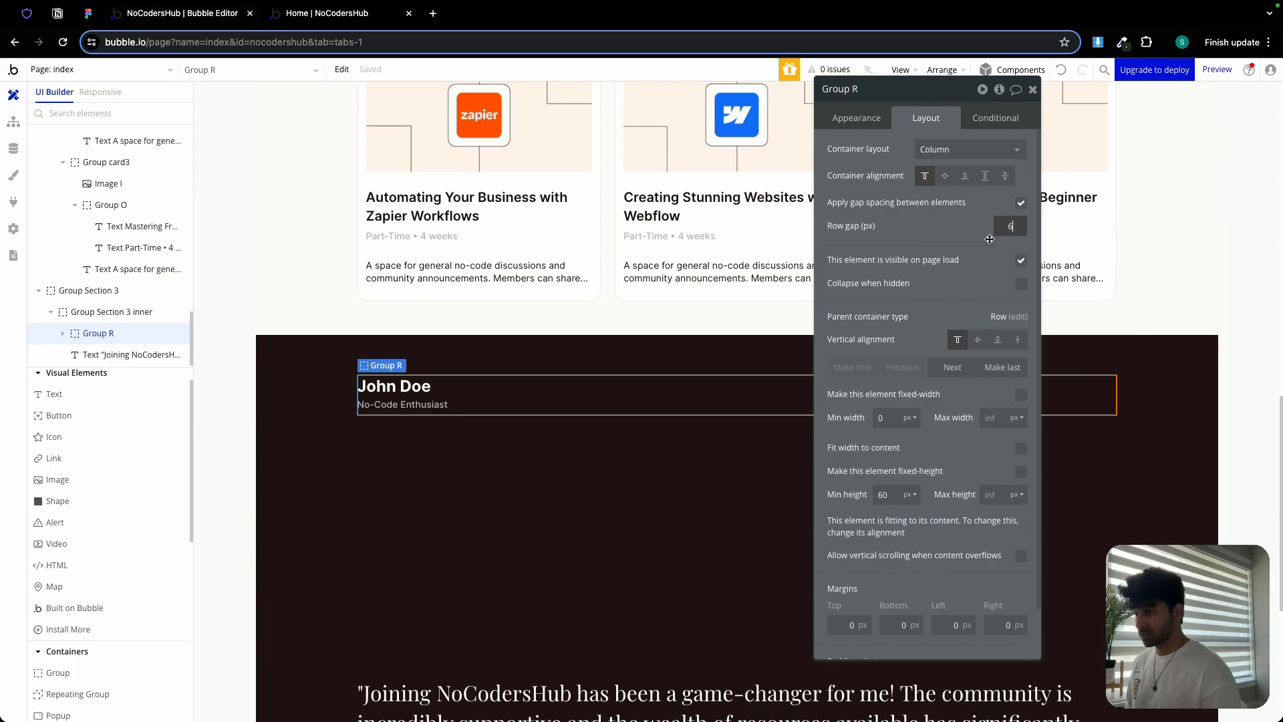
{"action": "left_click", "coordinate": [884, 494]}
{"action": "type", "text": "0"}
{"action": "key", "text": "Return"}
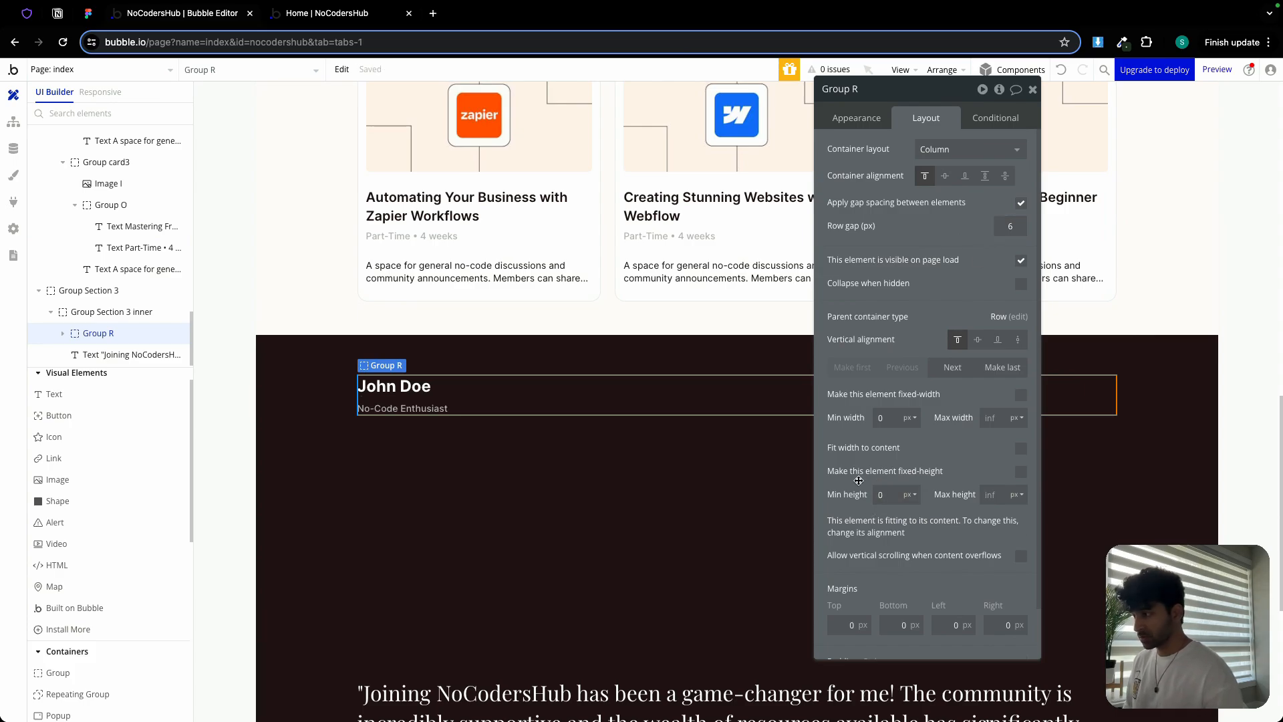
{"action": "double_click", "coordinate": [867, 90]}
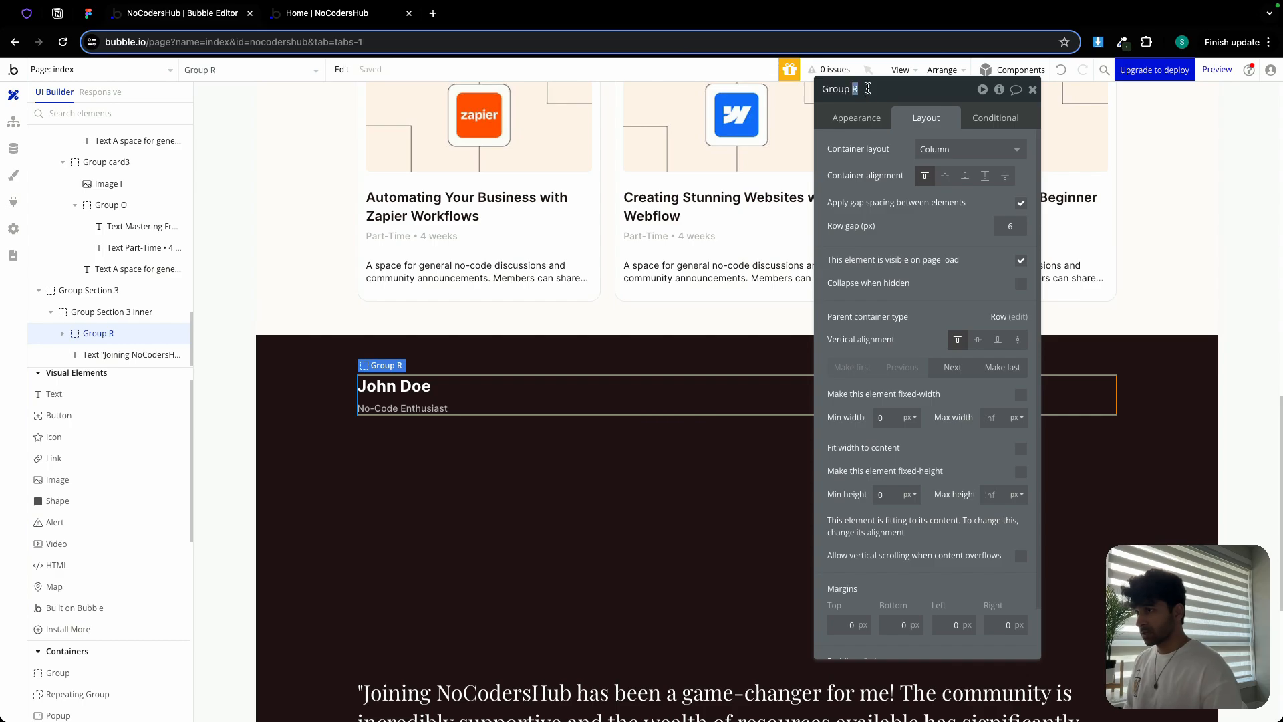
{"action": "type", "text": "bottom"}
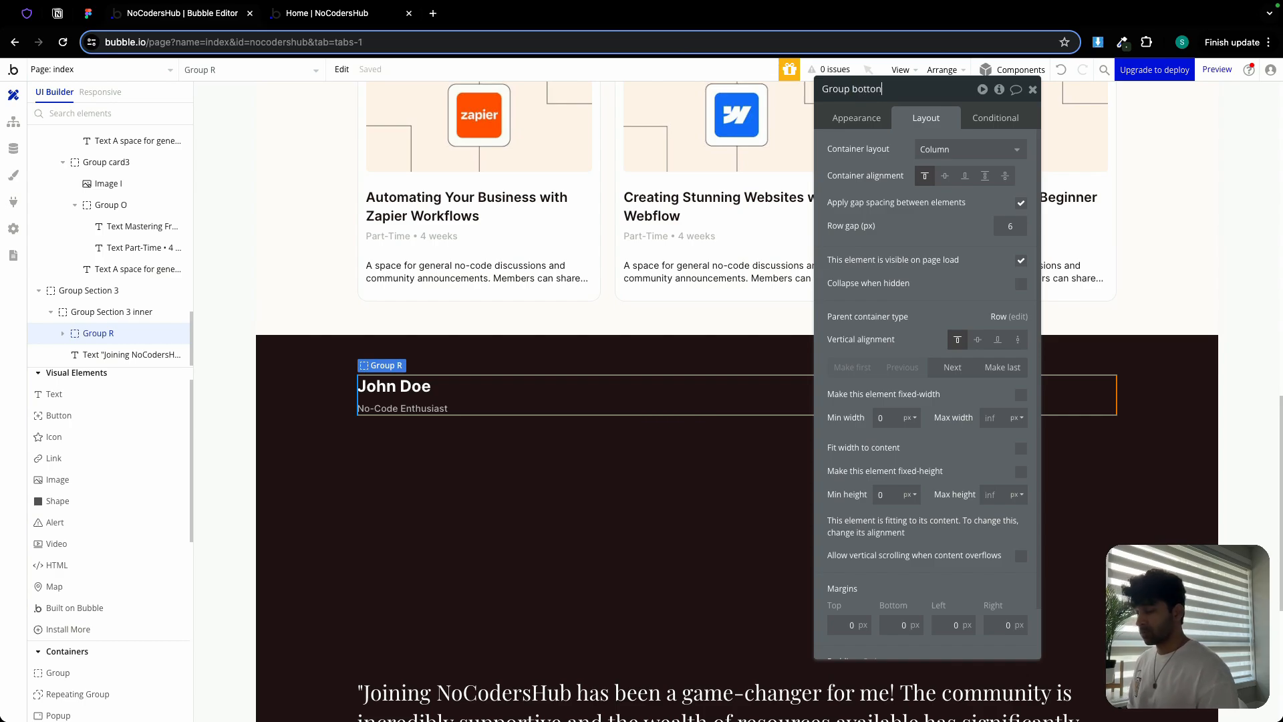
{"action": "left_click", "coordinate": [1032, 88]}
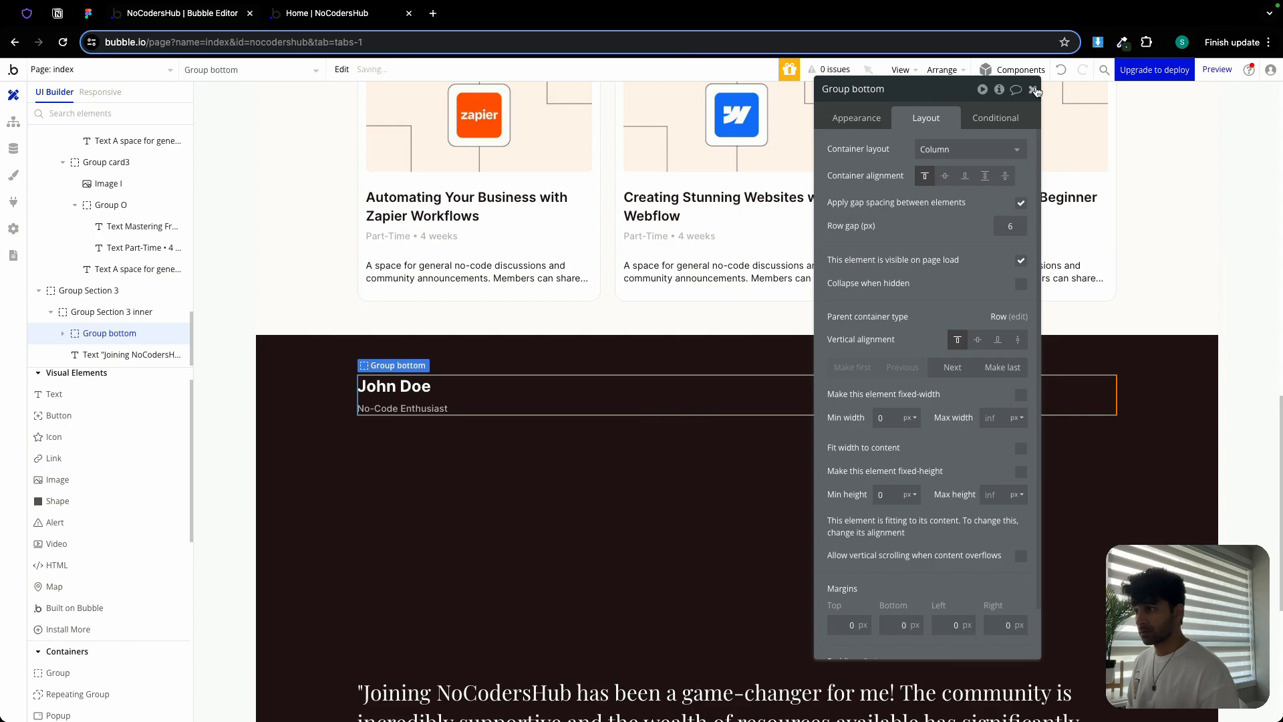
Move the quote above Group bottom and group both into a column
{"action": "scroll", "coordinate": [596, 651], "scroll_direction": "down", "scroll_amount": 1}
{"action": "double_click", "coordinate": [595, 675]}
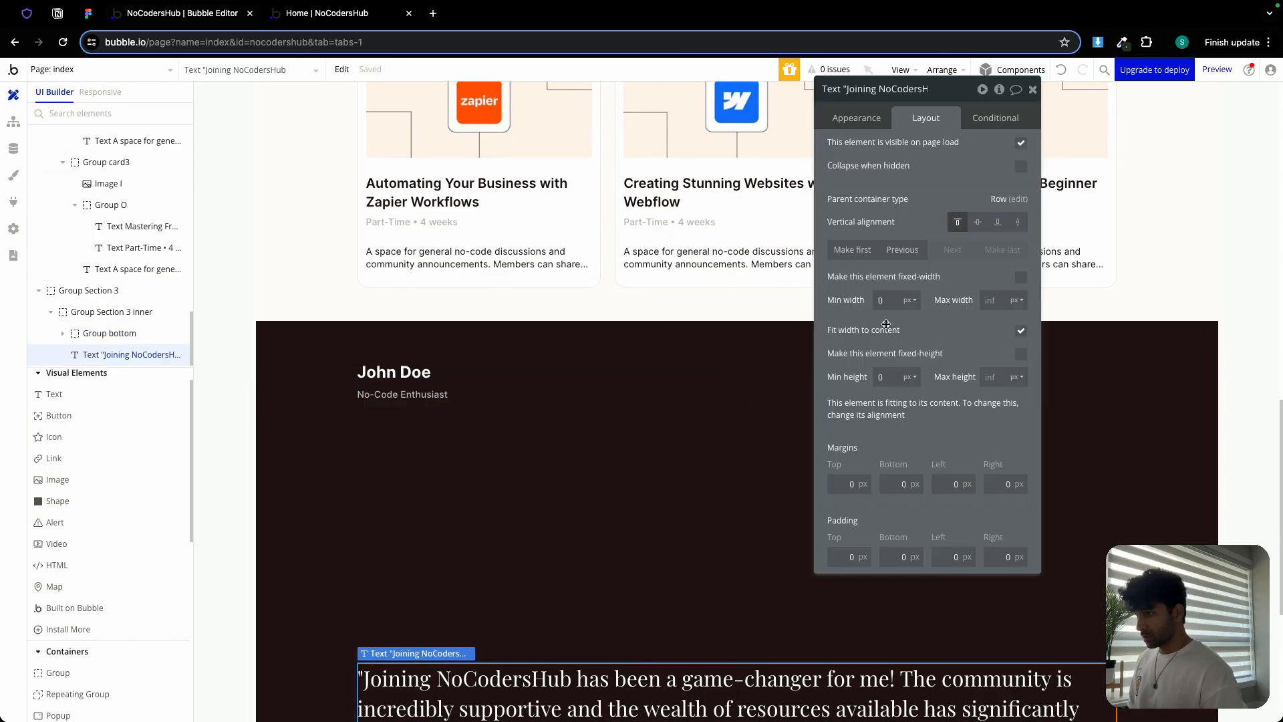
{"action": "left_click", "coordinate": [852, 249]}
{"action": "scroll", "coordinate": [508, 372], "scroll_direction": "down", "scroll_amount": 5}
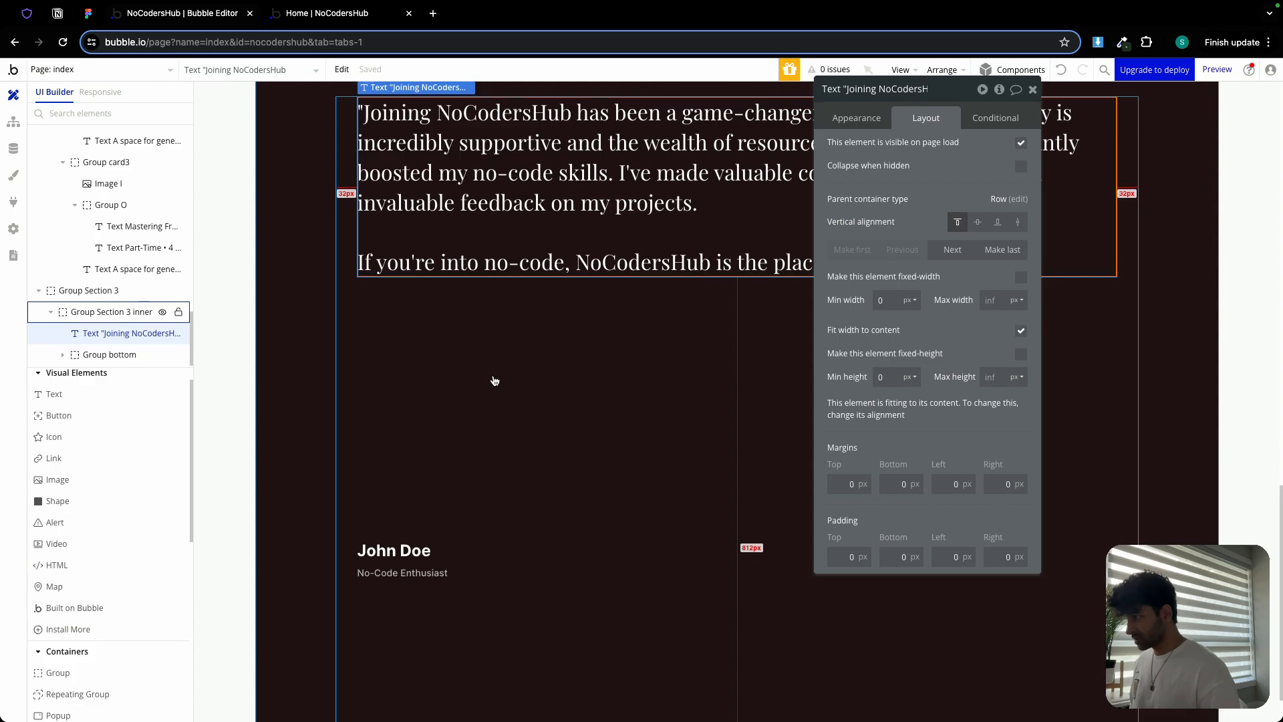
{"action": "left_click", "coordinate": [437, 563], "text": "shift"}
{"action": "right_click", "coordinate": [438, 561]}
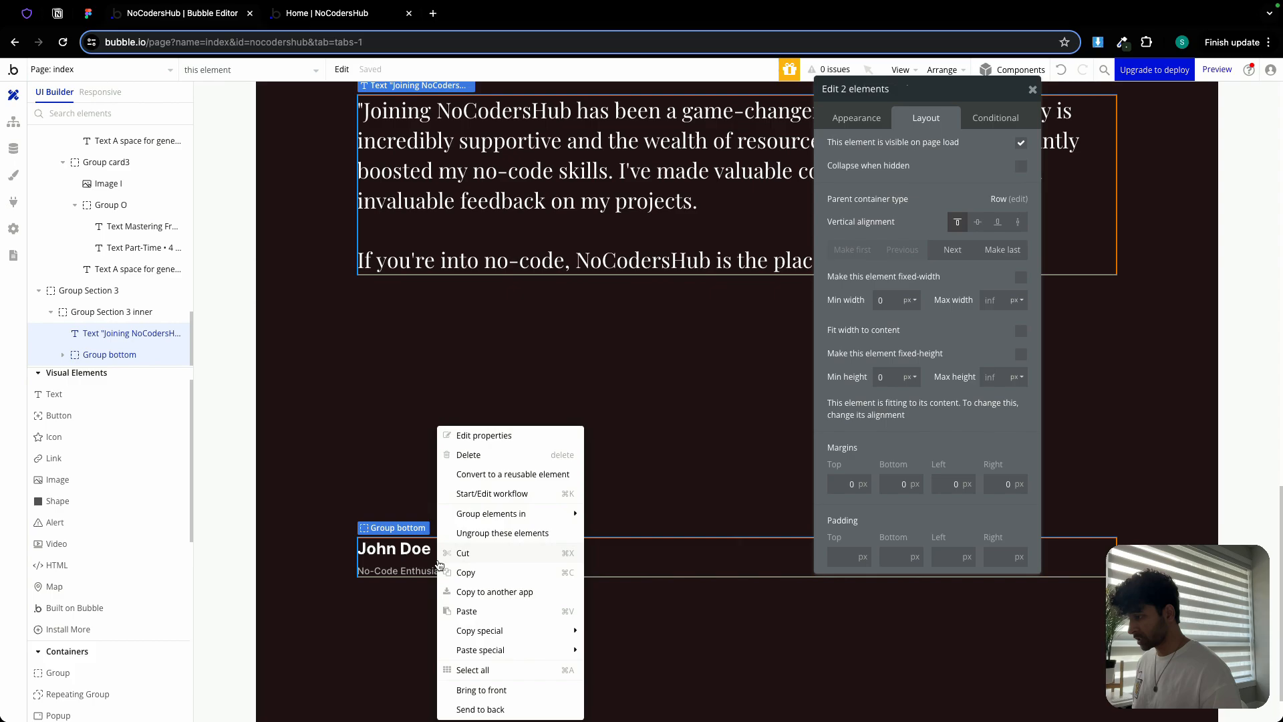
{"action": "mouse_move", "coordinate": [494, 516]}
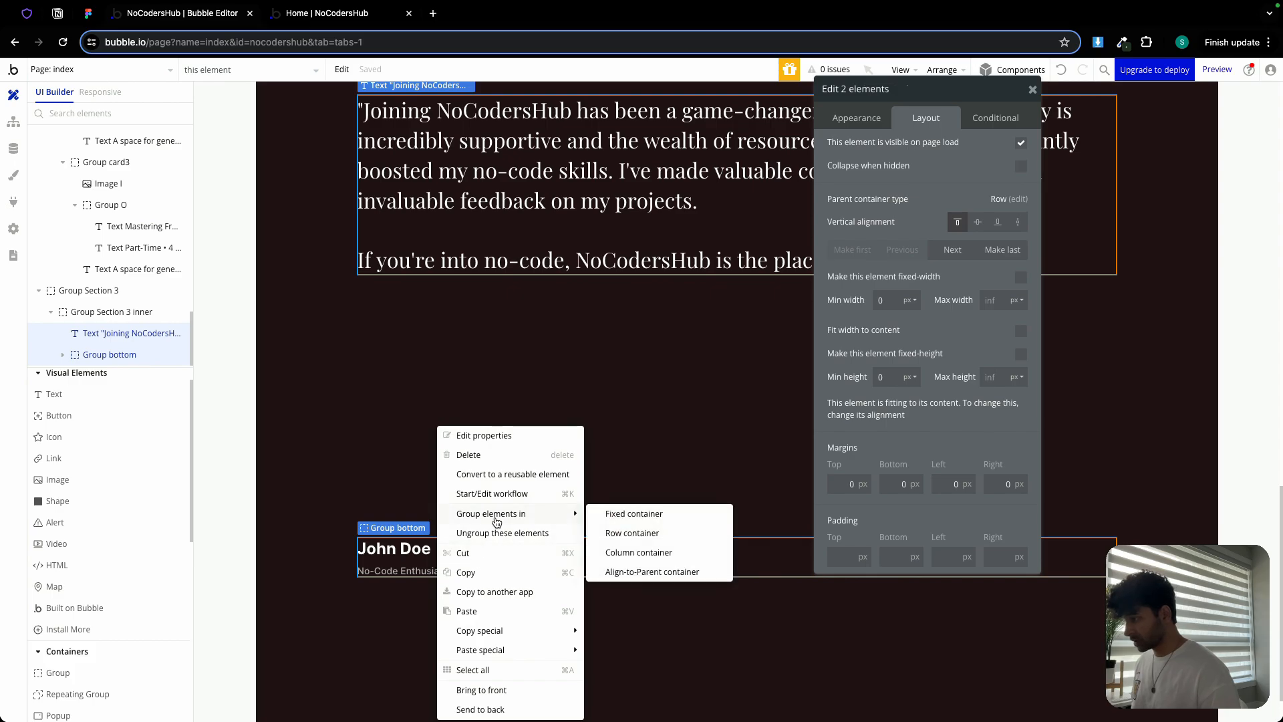
{"action": "left_click", "coordinate": [628, 553]}
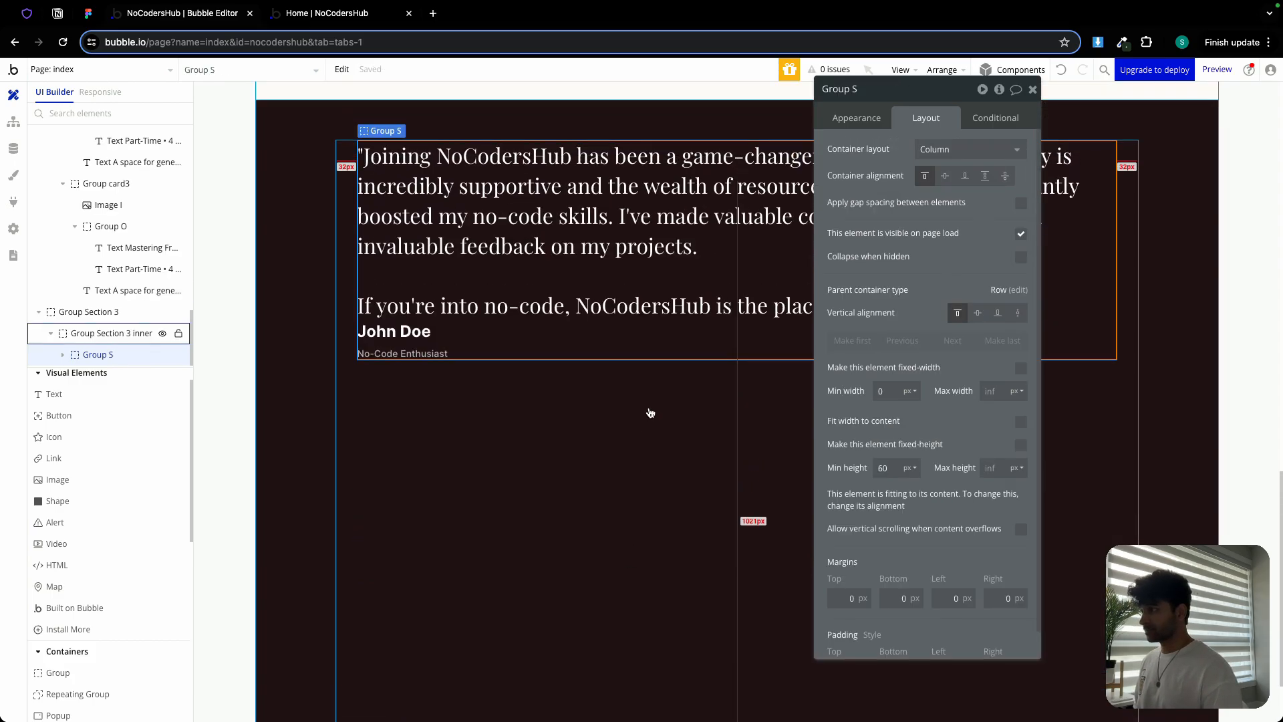
Give the new column a 24px gap and 0 min height, and name it Group Left
{"action": "left_click", "coordinate": [1021, 202]}
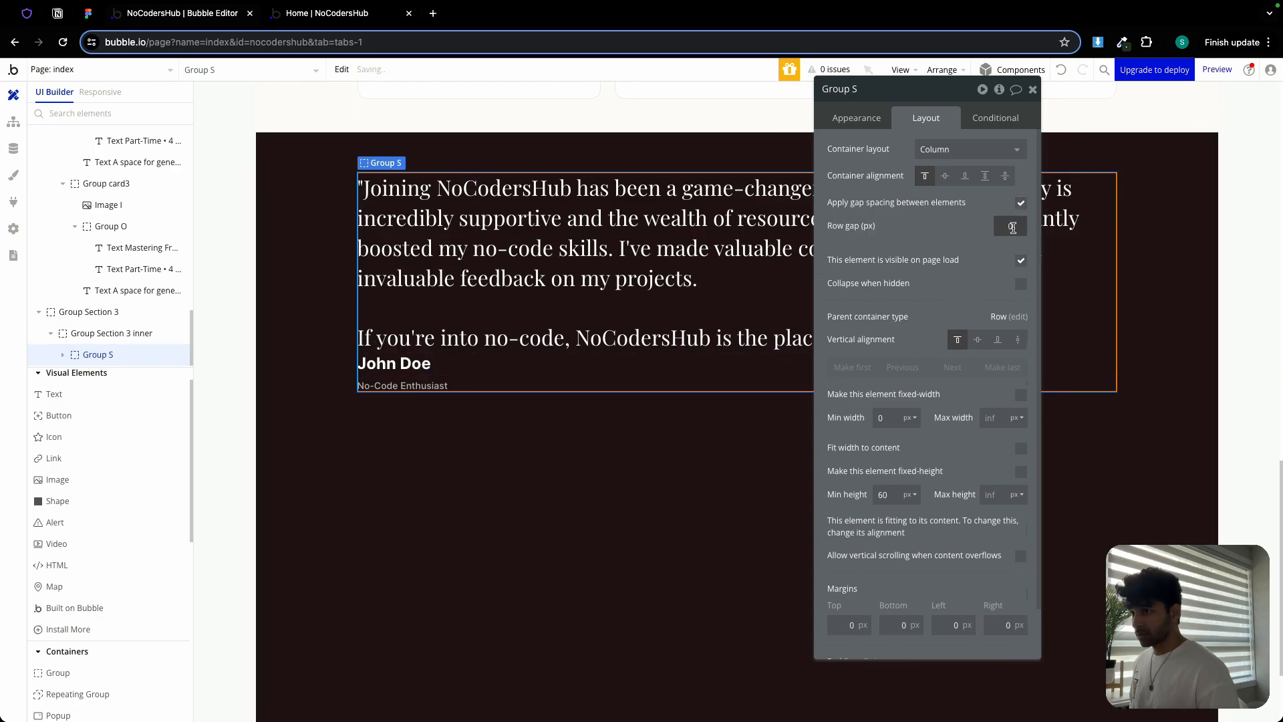
{"action": "type", "text": "24"}
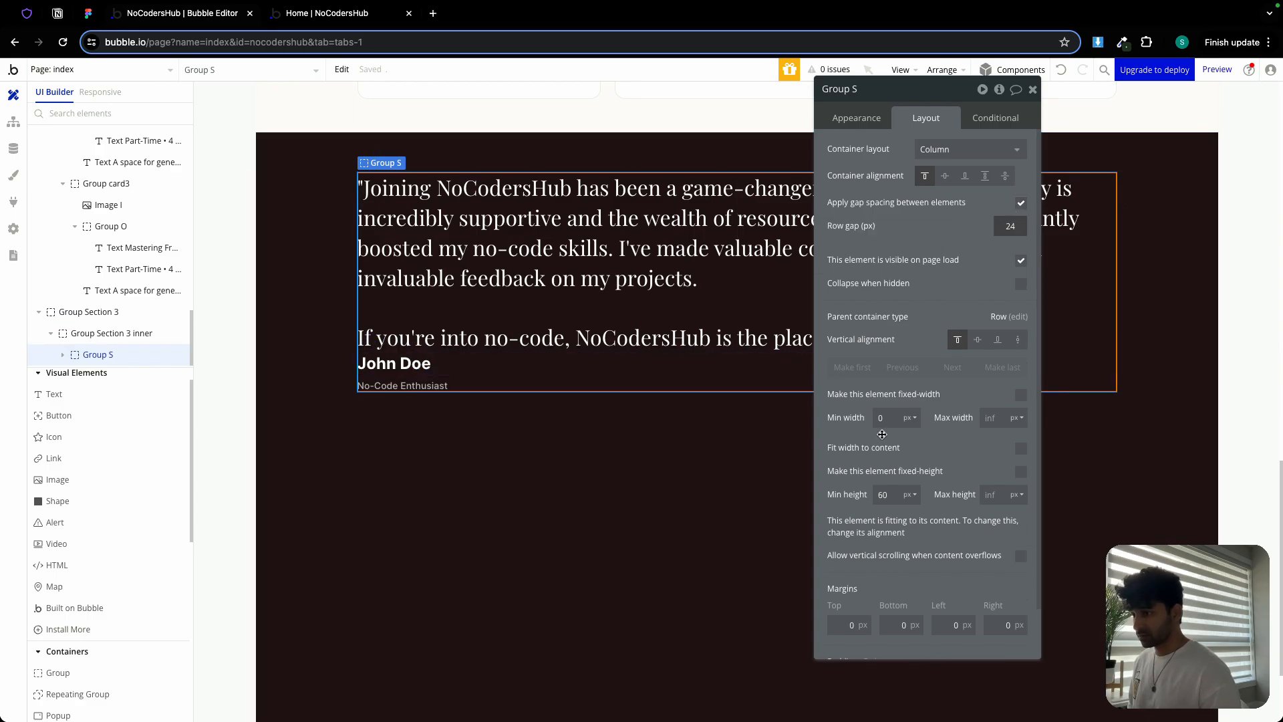
{"action": "double_click", "coordinate": [890, 495]}
{"action": "type", "text": "0"}
{"action": "left_click", "coordinate": [849, 480]}
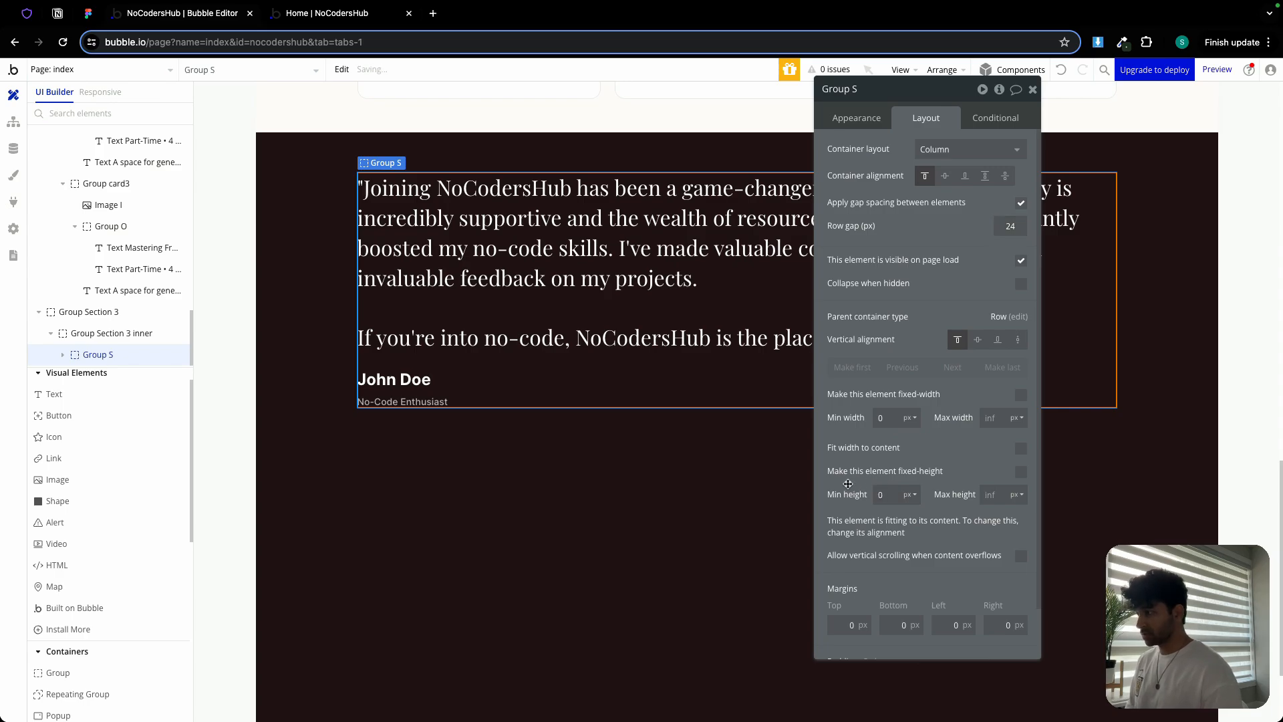
{"action": "double_click", "coordinate": [856, 89]}
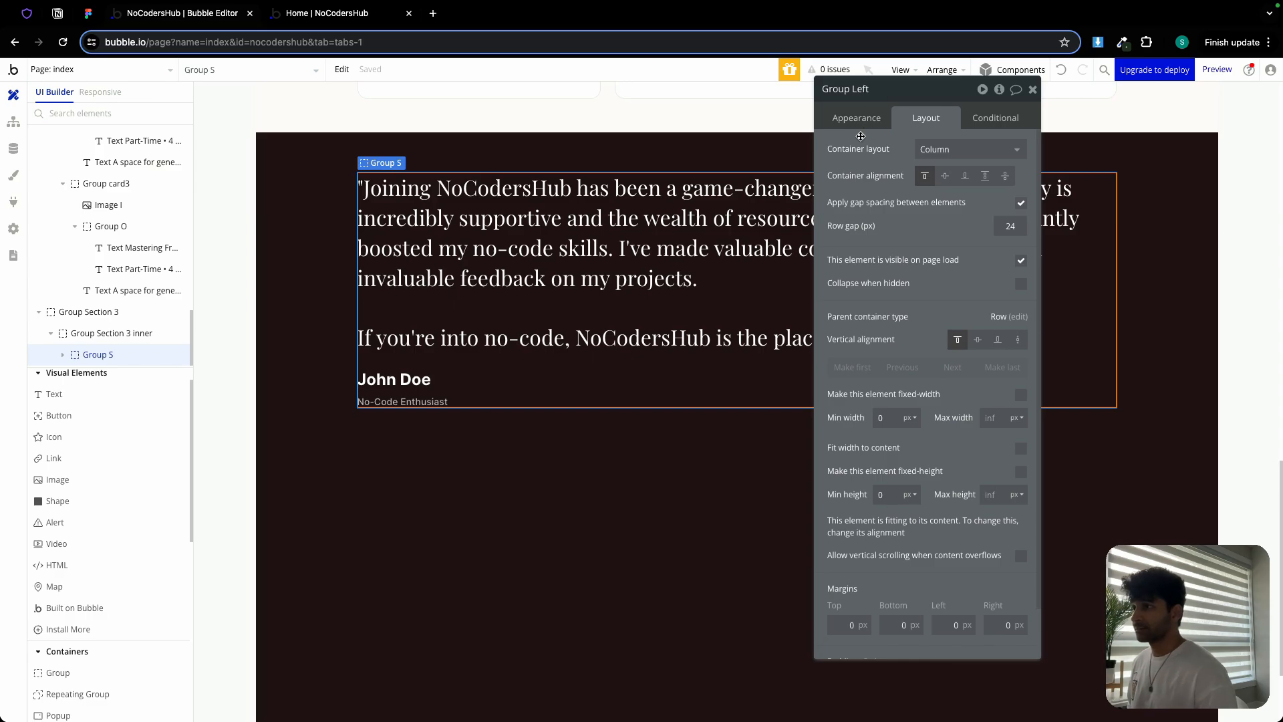
{"action": "key", "text": "Return"}
{"action": "left_click", "coordinate": [1032, 89]}
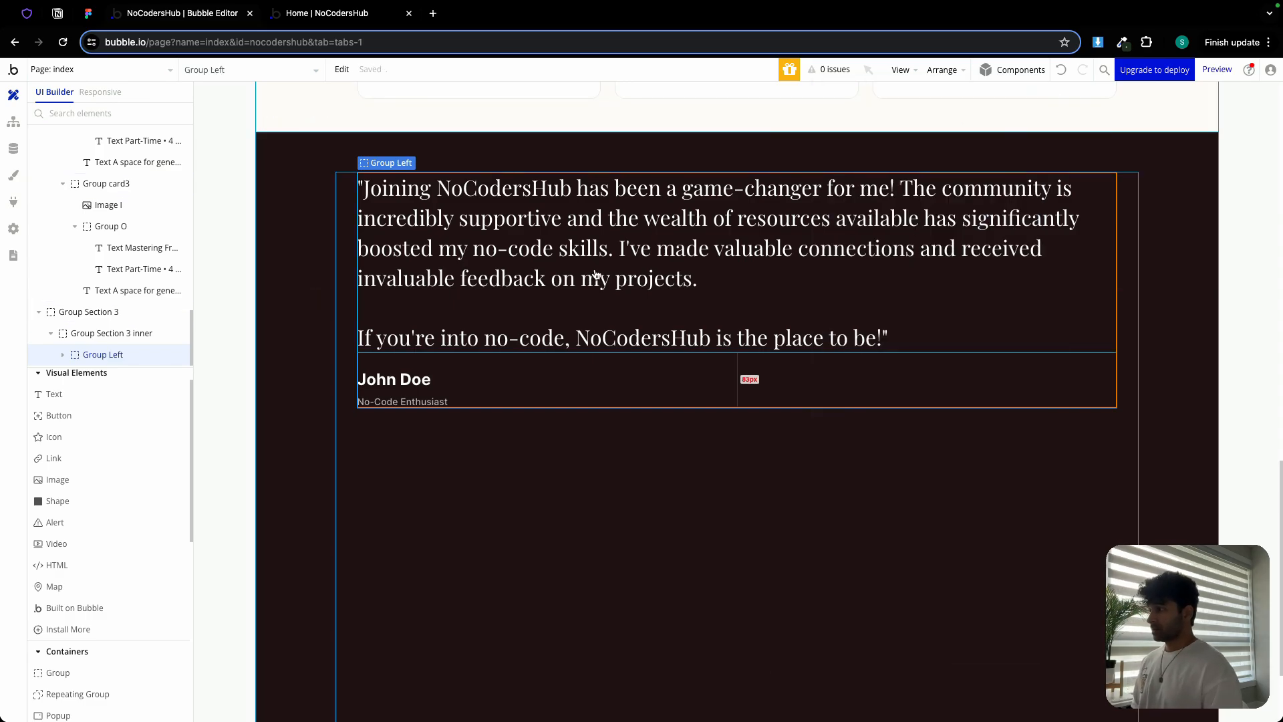
{"action": "double_click", "coordinate": [536, 357]}
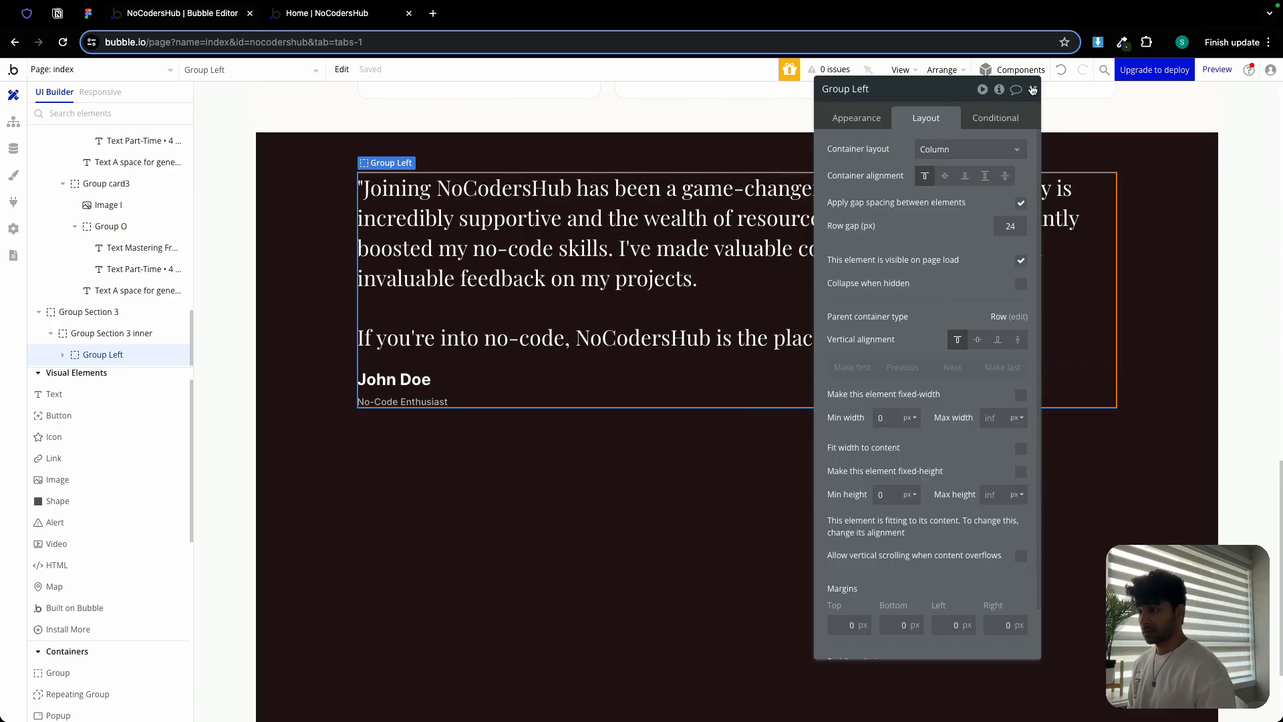
{"action": "left_click", "coordinate": [404, 598]}
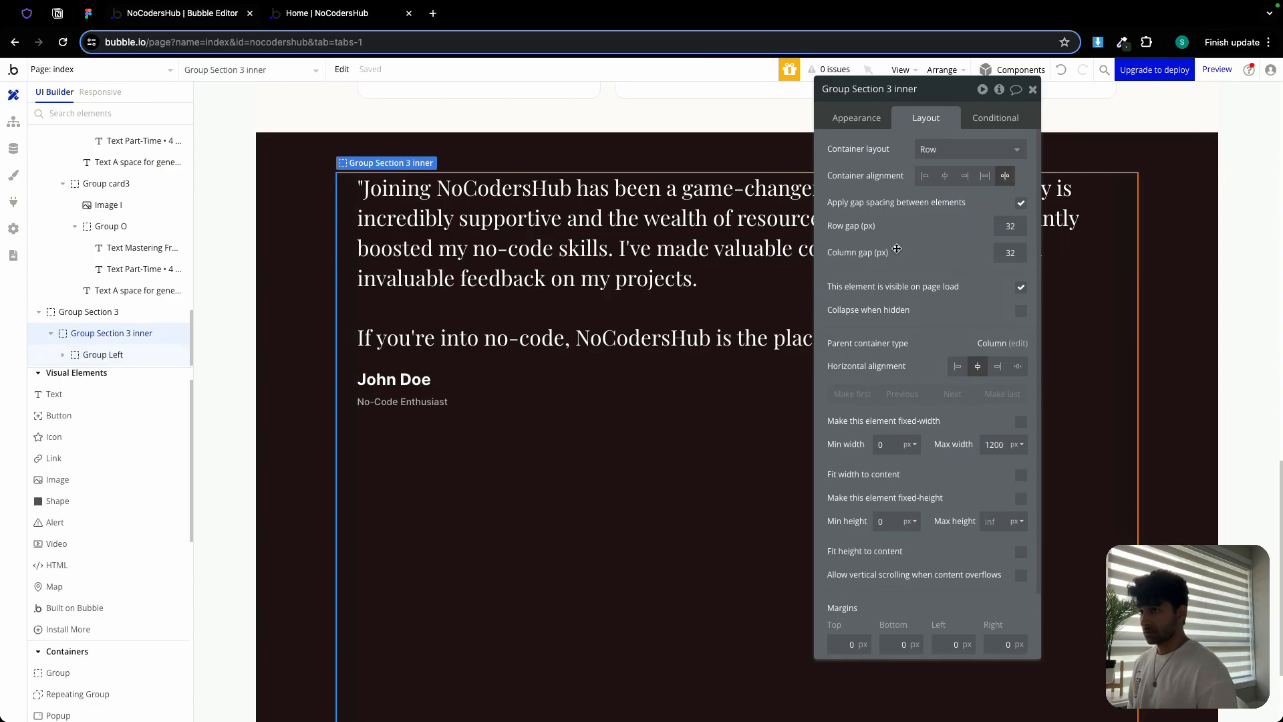
Add Image J to Group Section 3 inner and upload Testimonials.jpg, checking its size in Figma
{"action": "left_click", "coordinate": [1032, 89]}
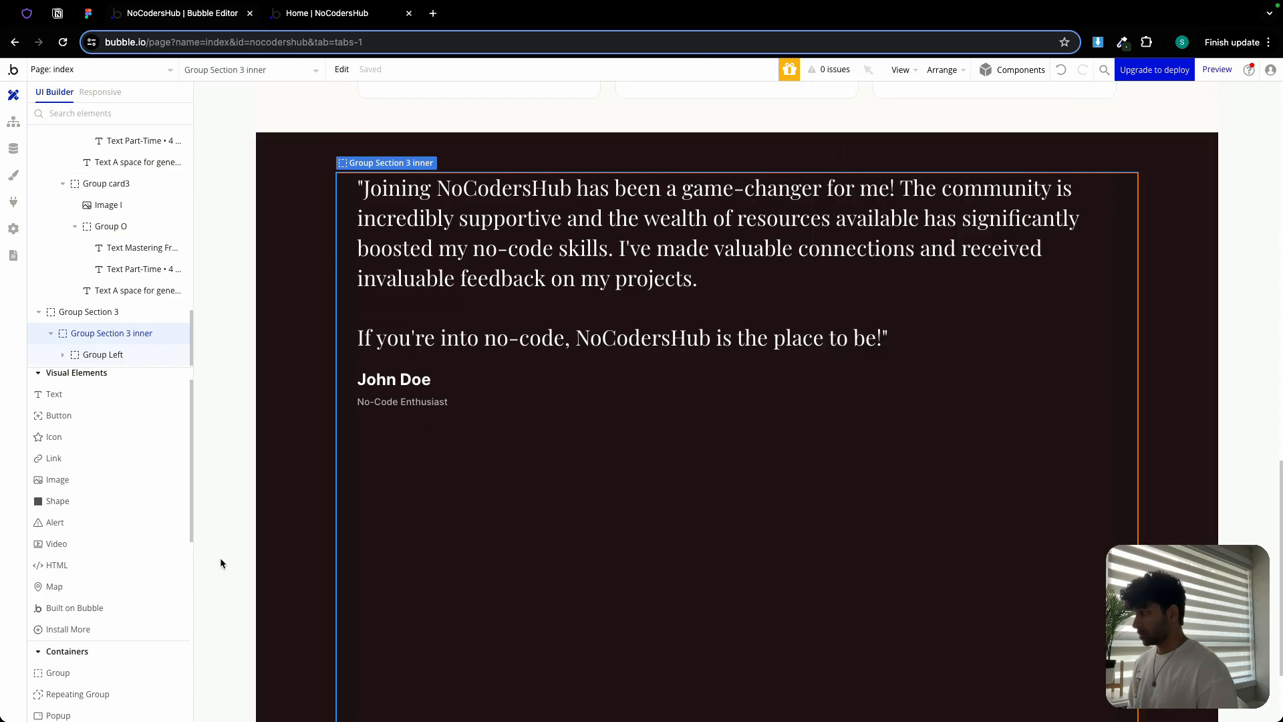
{"action": "left_click", "coordinate": [97, 479]}
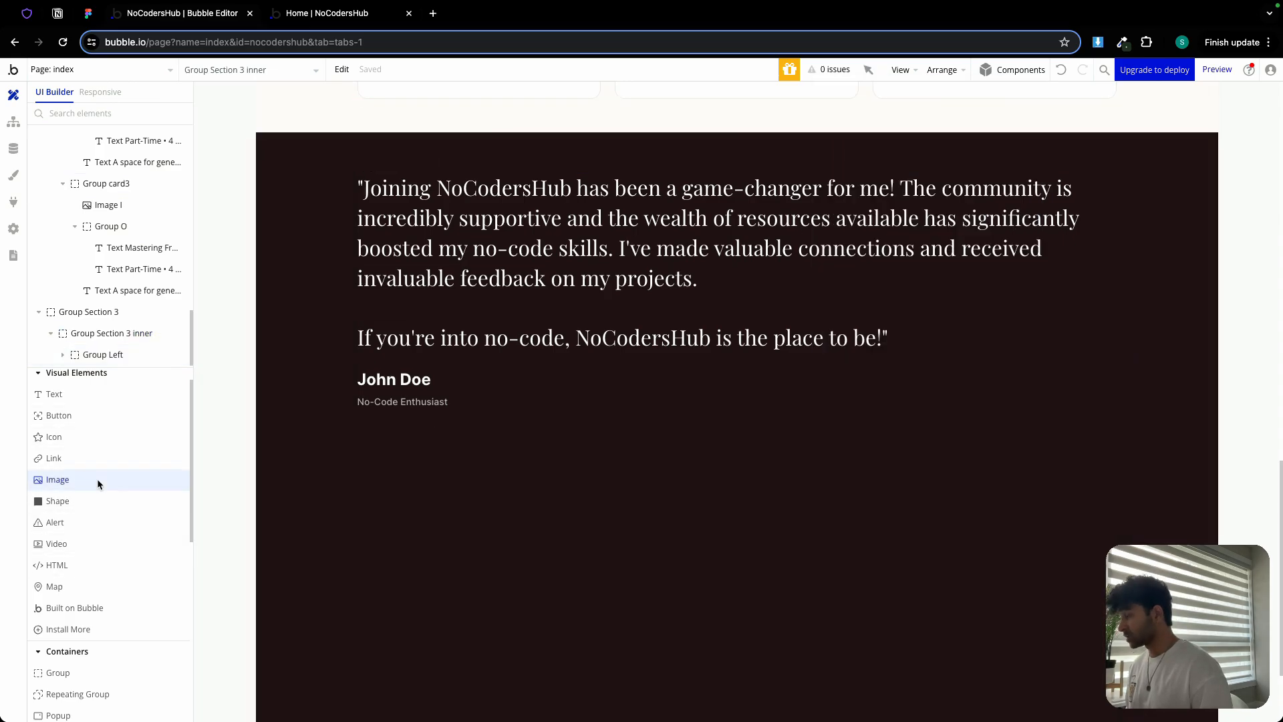
{"action": "left_click", "coordinate": [516, 513]}
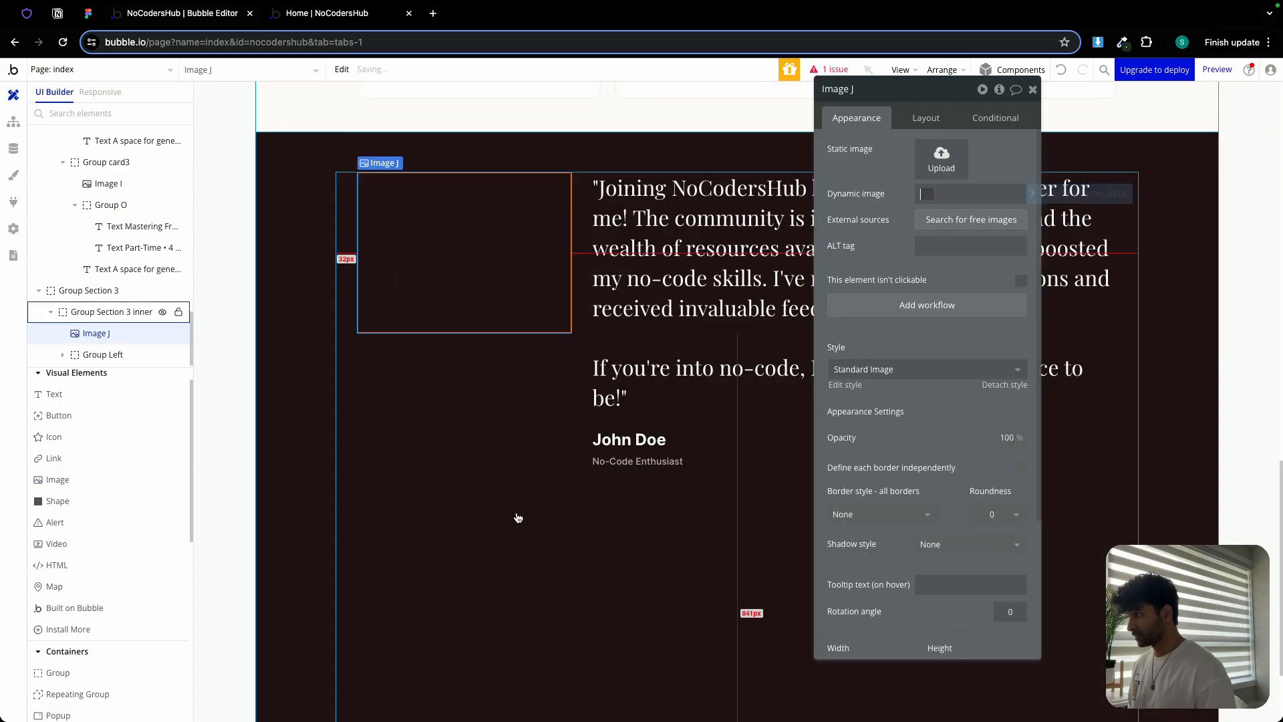
{"action": "left_click", "coordinate": [948, 154]}
{"action": "scroll", "coordinate": [669, 394], "scroll_direction": "down", "scroll_amount": 3}
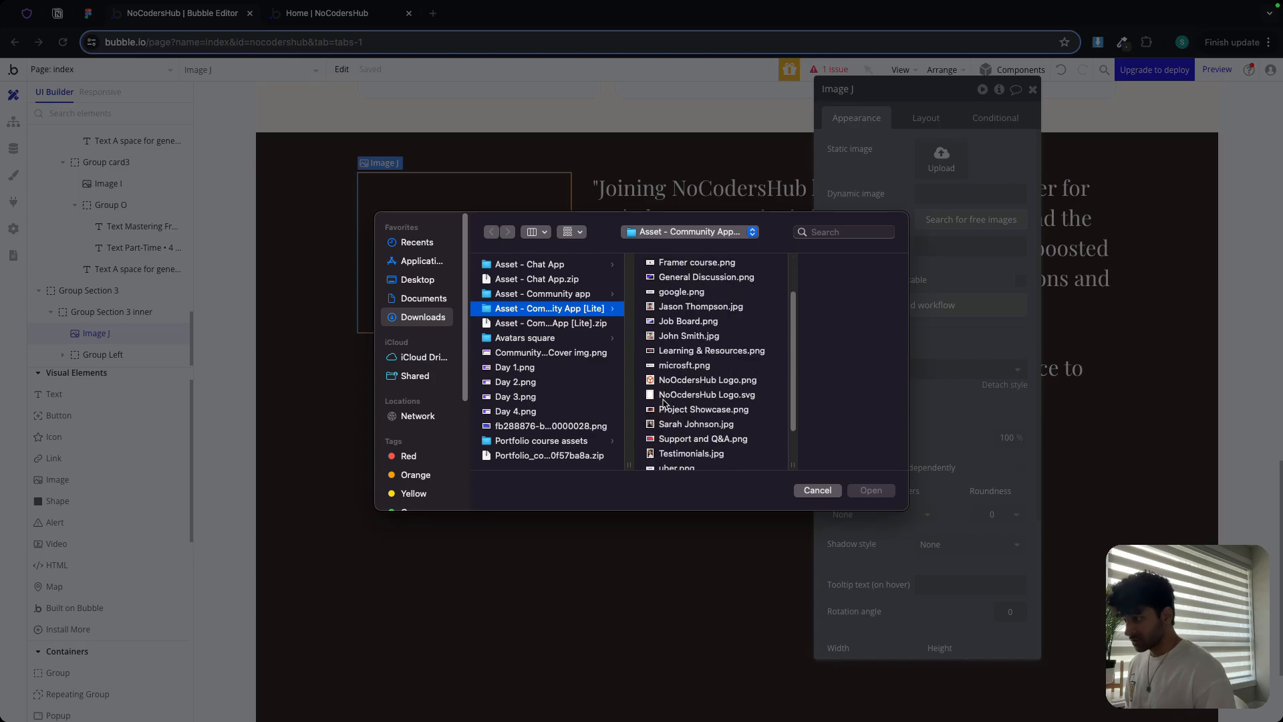
{"action": "double_click", "coordinate": [691, 453]}
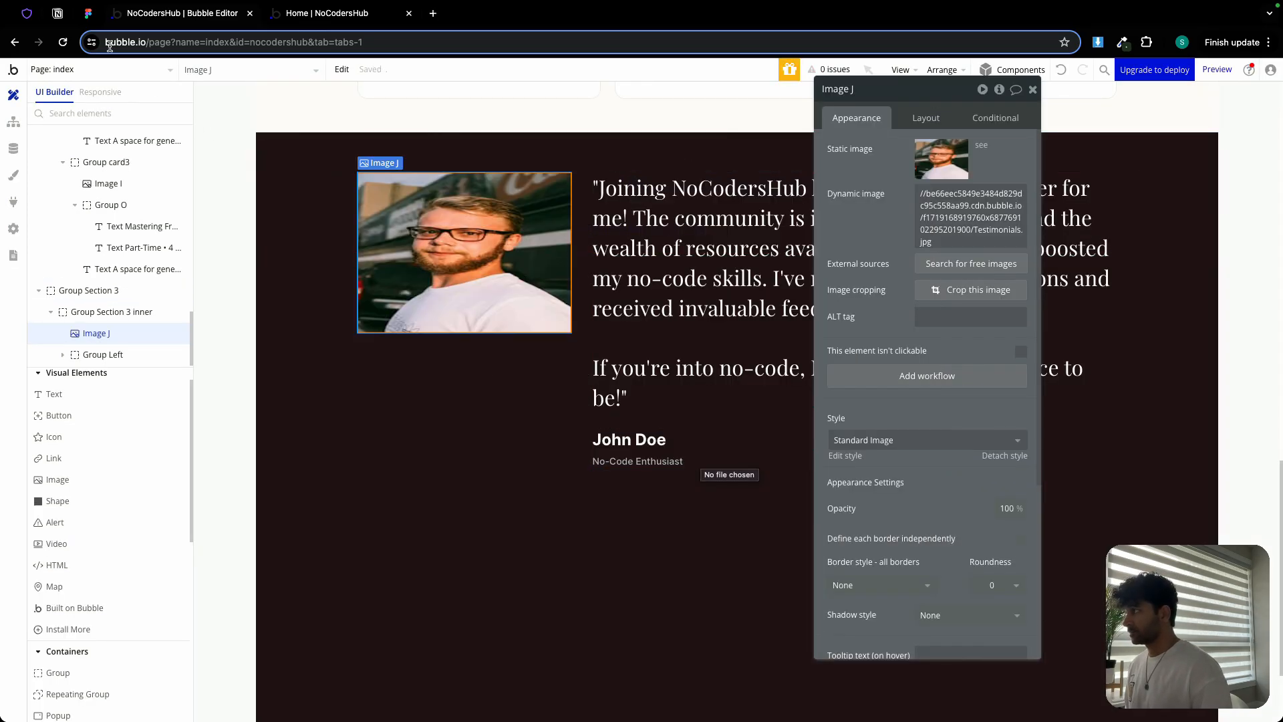
{"action": "left_click", "coordinate": [88, 13]}
{"action": "left_click", "coordinate": [799, 366]}
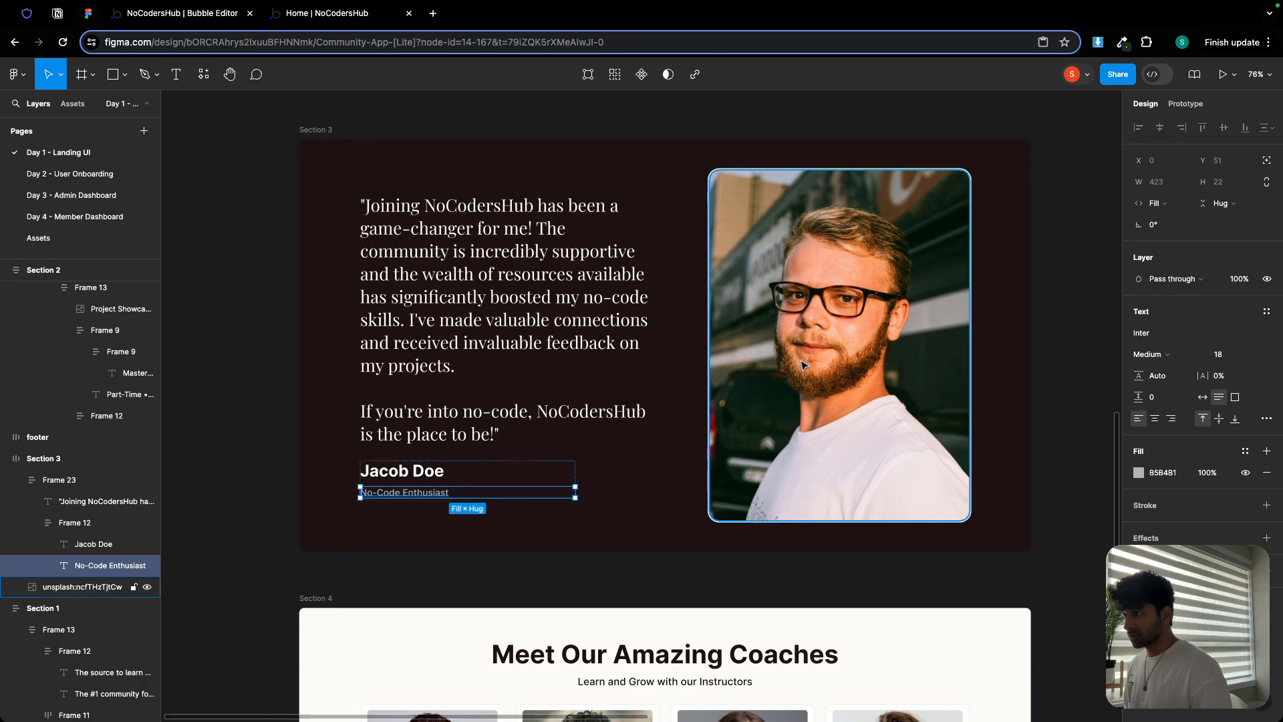
{"action": "left_click", "coordinate": [228, 14]}
{"action": "left_click", "coordinate": [927, 115]}
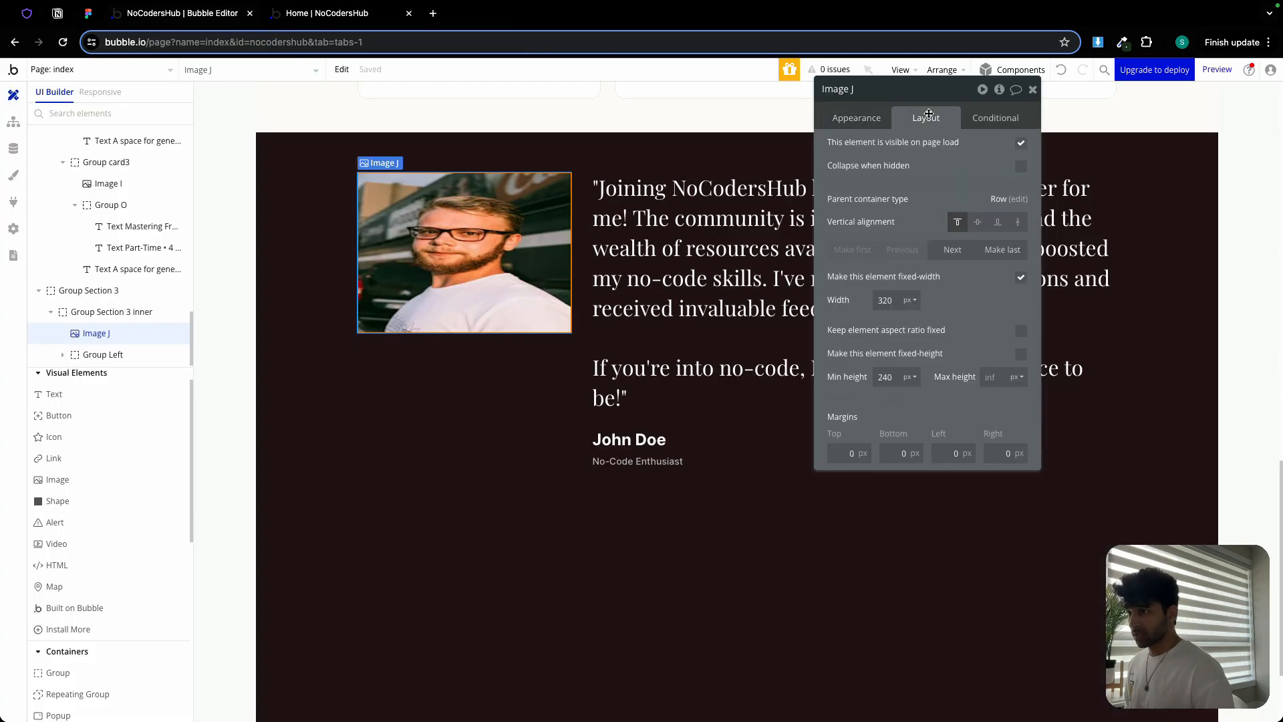
Size the portrait image to 500px wide with a fixed 700px height
{"action": "left_click", "coordinate": [889, 299]}
{"action": "type", "text": "513"}
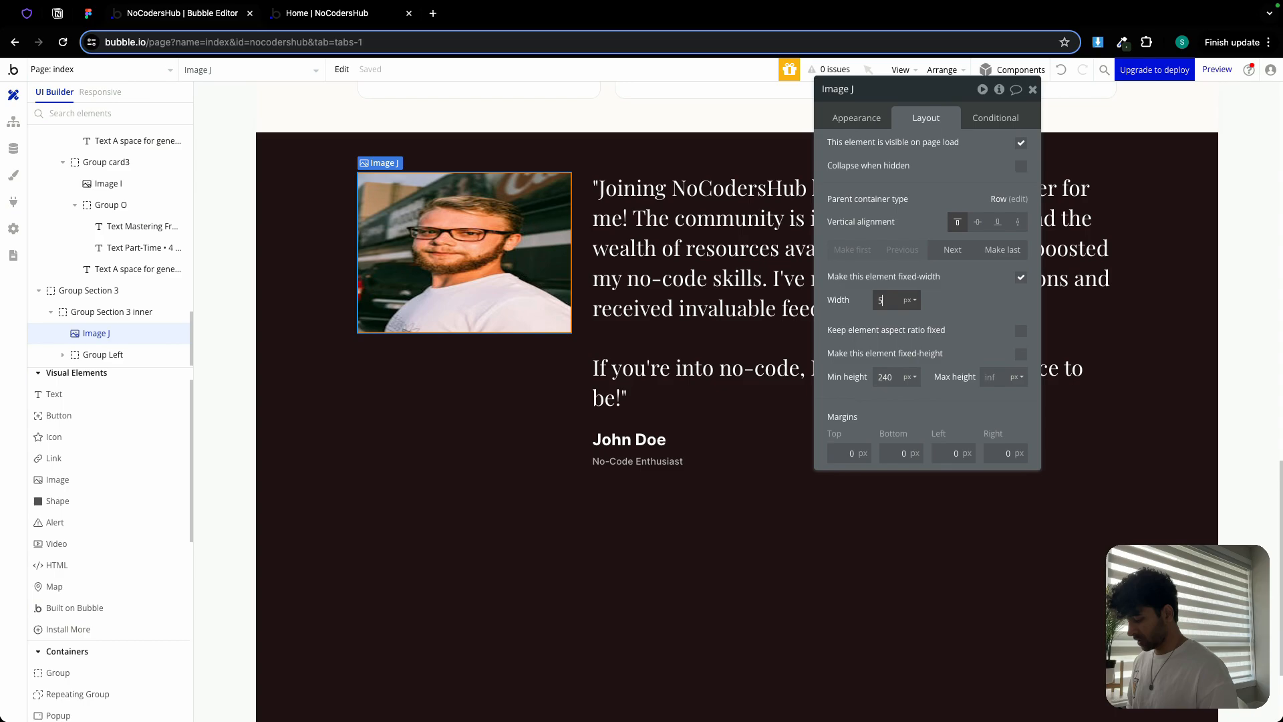
{"action": "left_click", "coordinate": [889, 376]}
{"action": "type", "text": "619"}
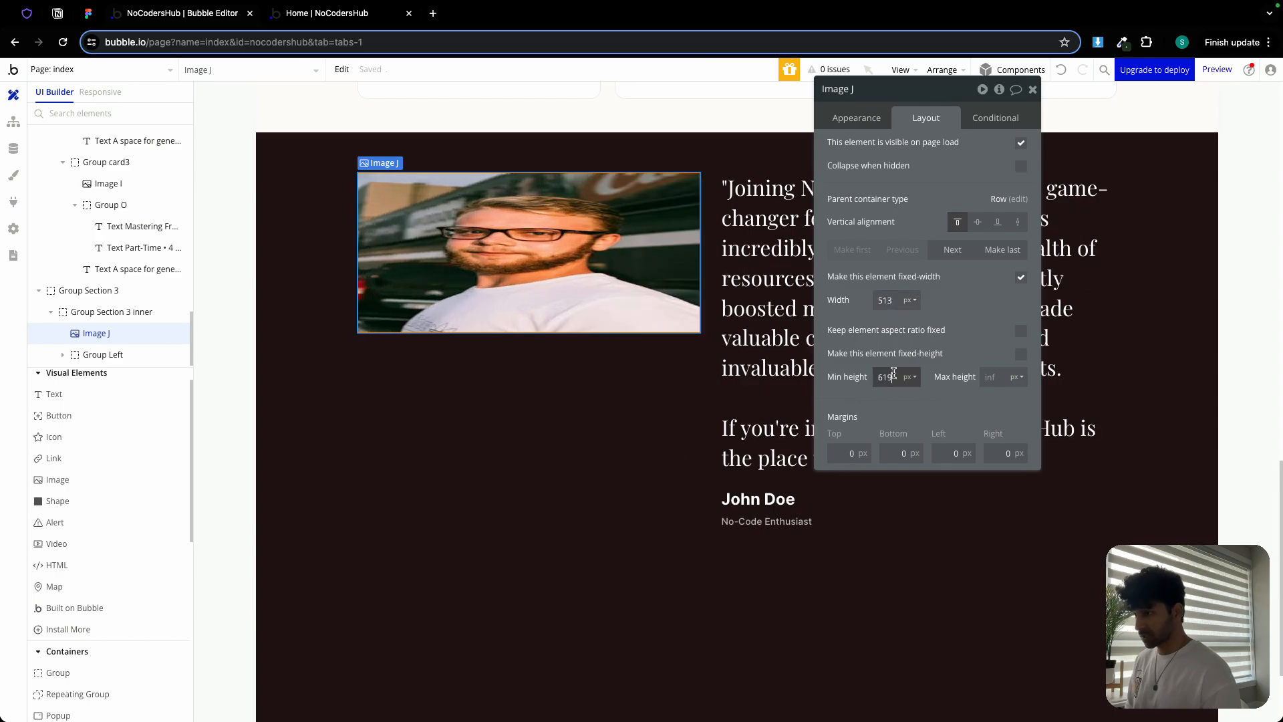
{"action": "left_click", "coordinate": [1020, 355]}
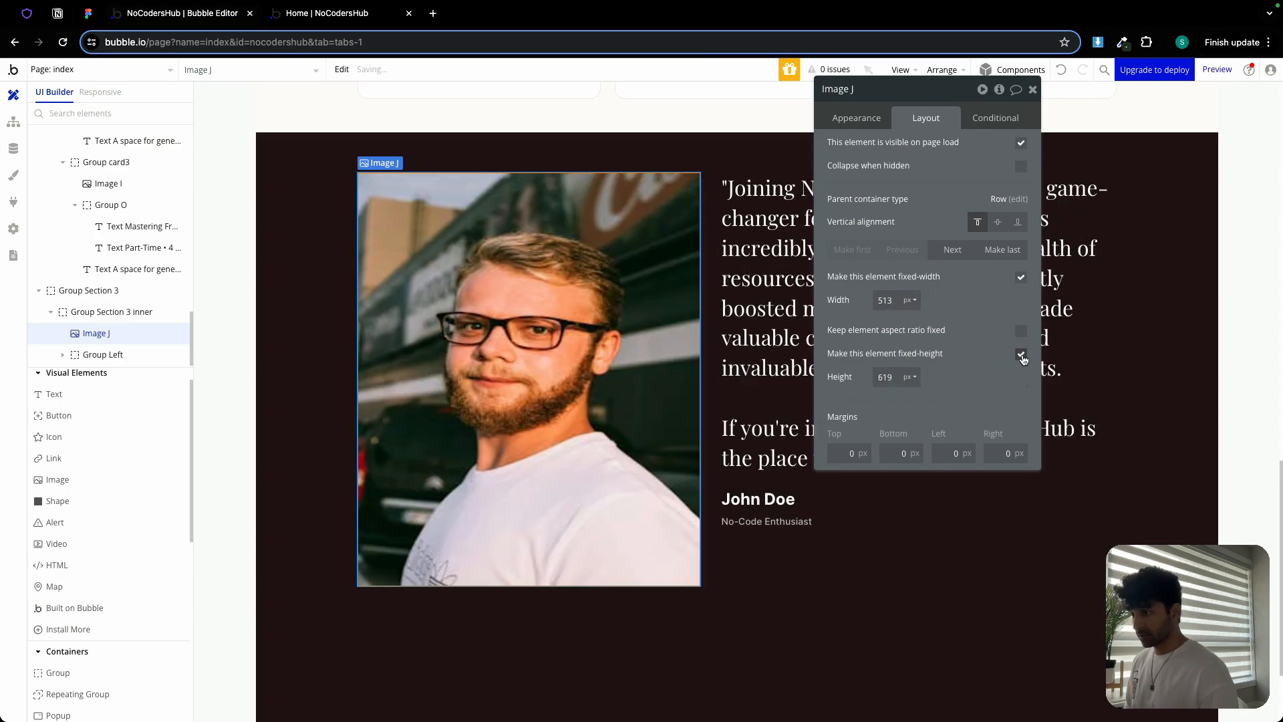
{"action": "left_click", "coordinate": [869, 118]}
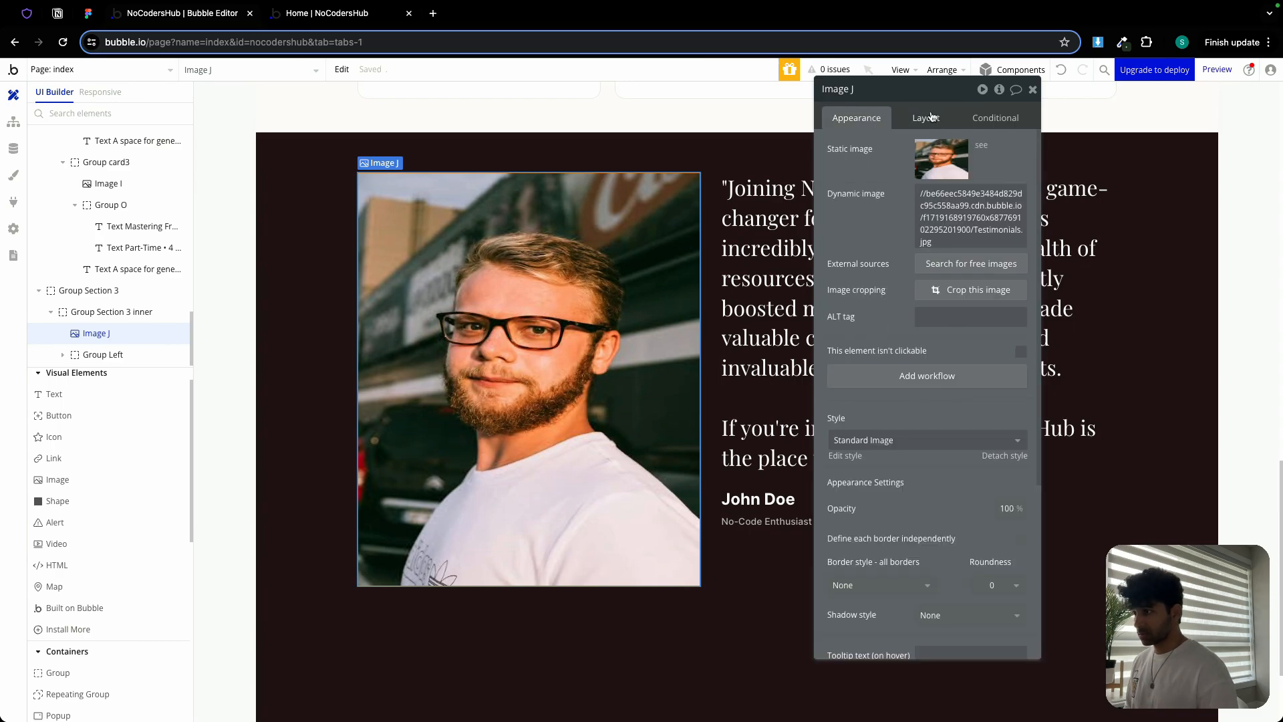
{"action": "left_click", "coordinate": [927, 117]}
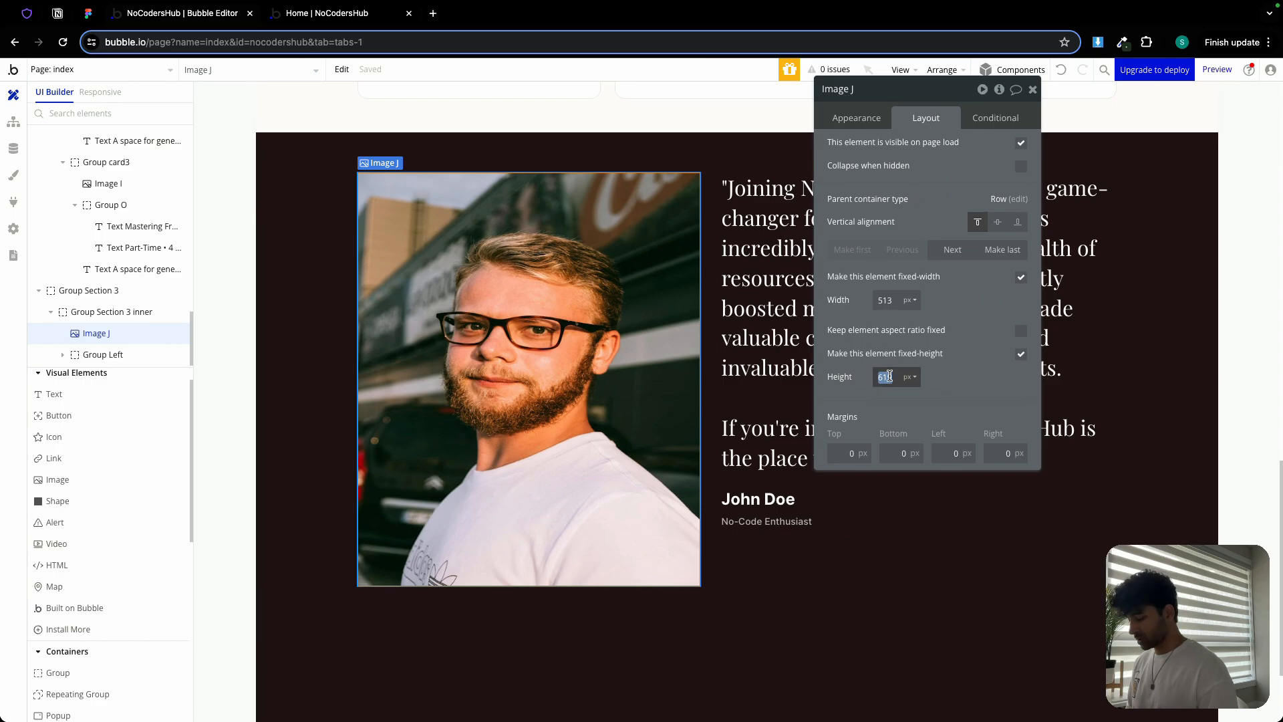
{"action": "type", "text": "650"}
{"action": "key", "text": "Return"}
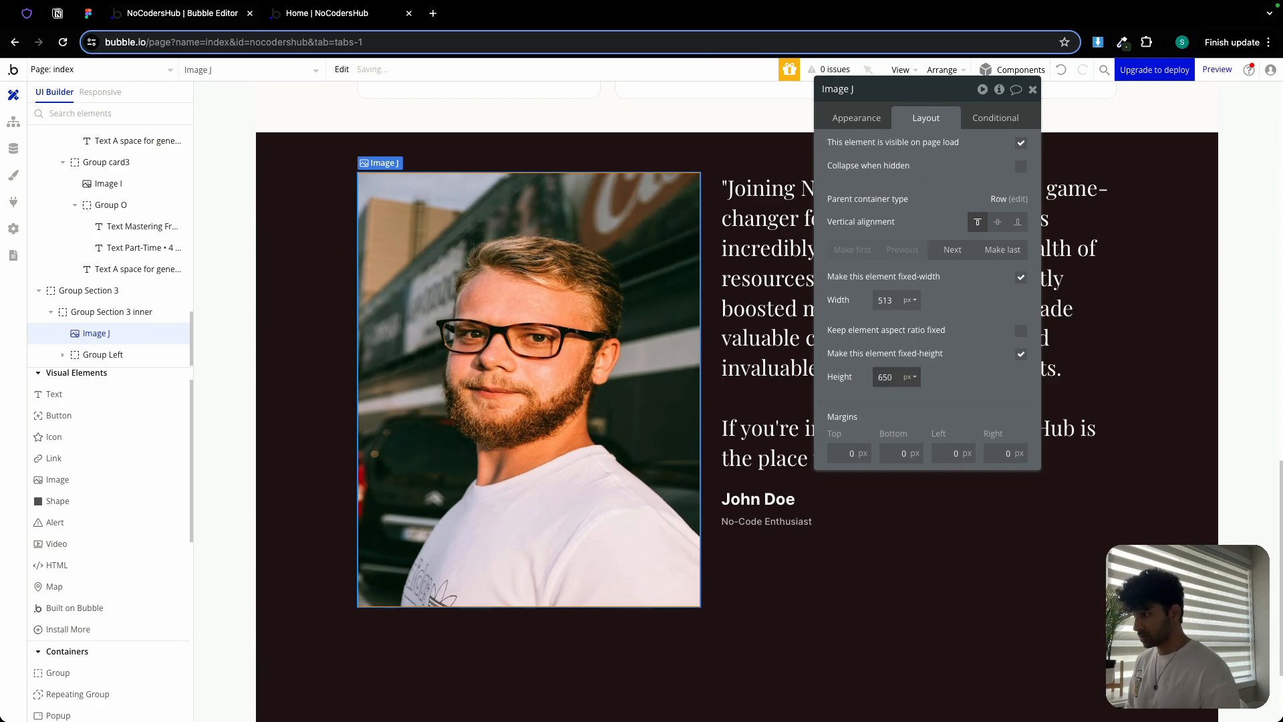
{"action": "left_click", "coordinate": [890, 376]}
{"action": "type", "text": "7"}
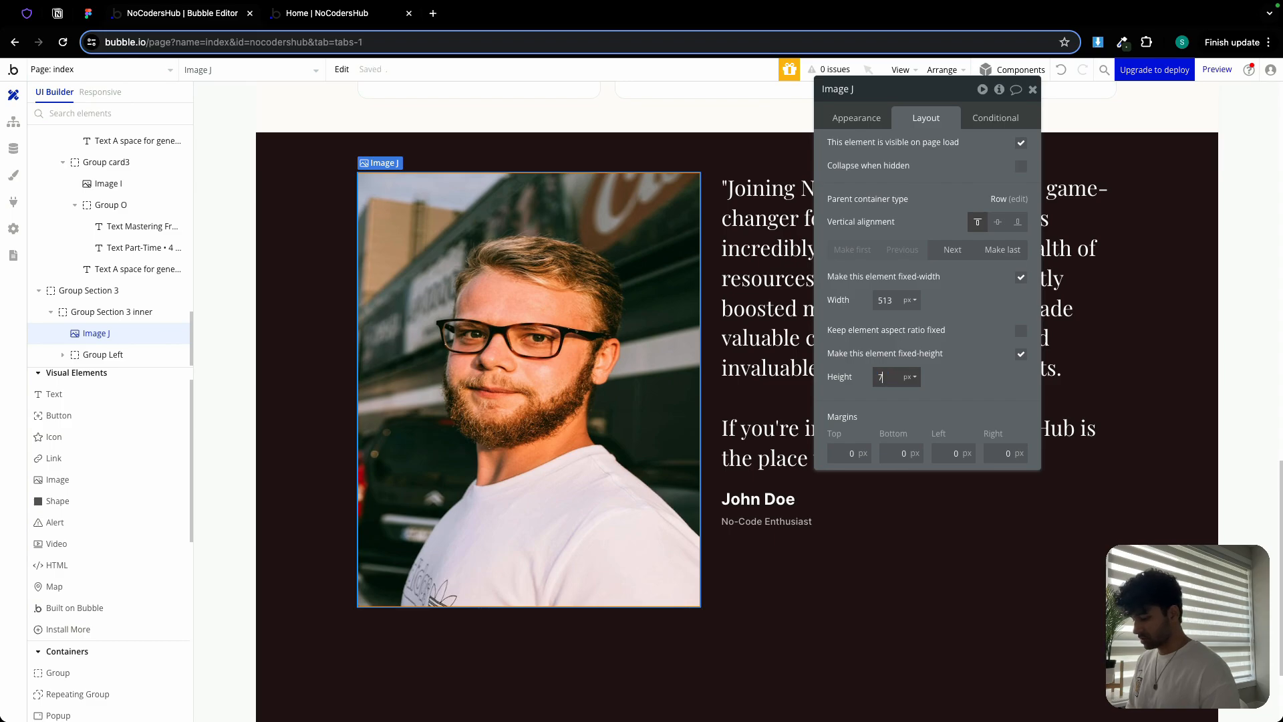
{"action": "type", "text": "00"}
{"action": "key", "text": "Return"}
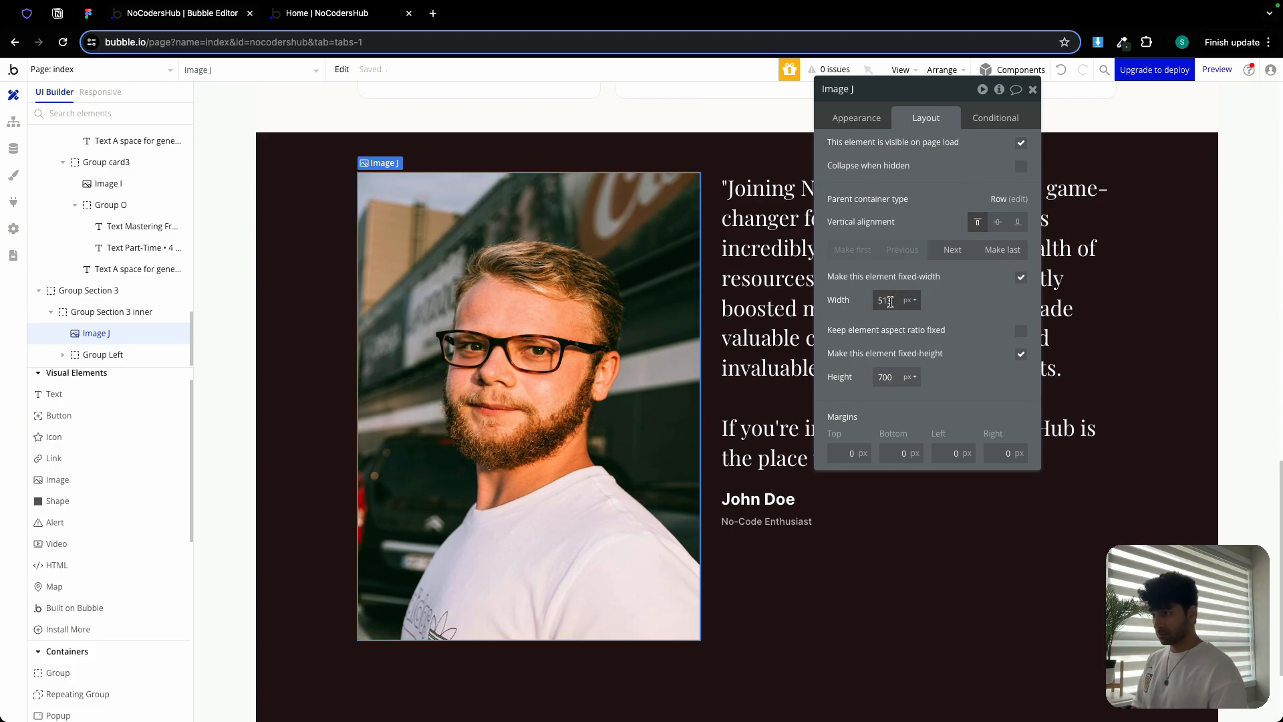
{"action": "type", "text": "500"}
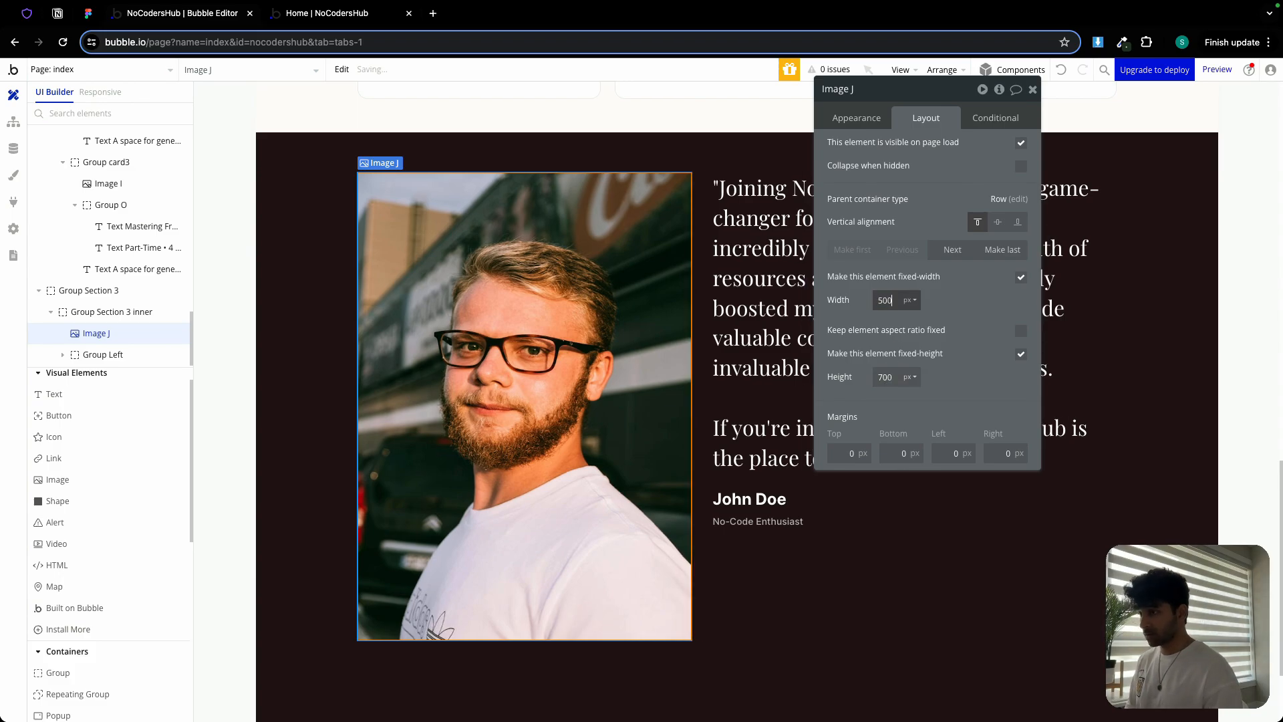
Give the portrait 20 roundness and a solid white (#FFFFFF) 4px border
{"action": "left_click", "coordinate": [866, 123]}
{"action": "scroll", "coordinate": [1020, 488], "scroll_direction": "down", "scroll_amount": 1}
{"action": "double_click", "coordinate": [989, 557]}
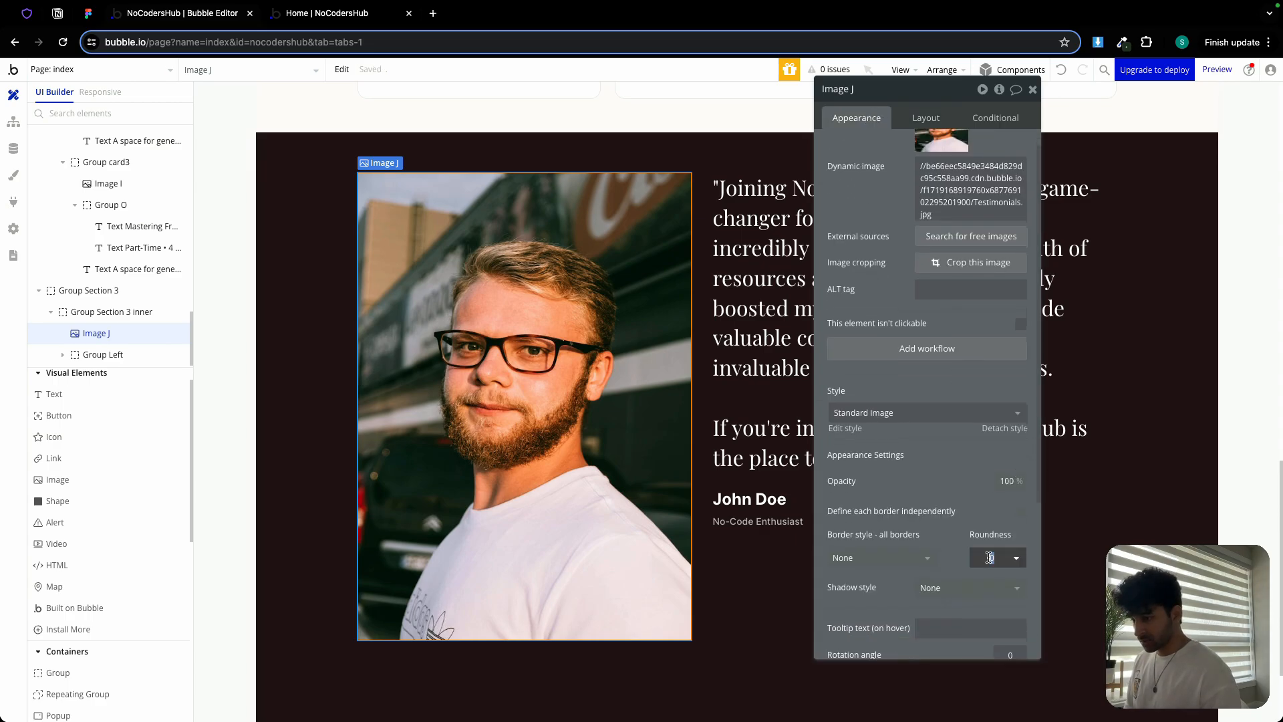
{"action": "type", "text": "20"}
{"action": "left_click", "coordinate": [880, 557]}
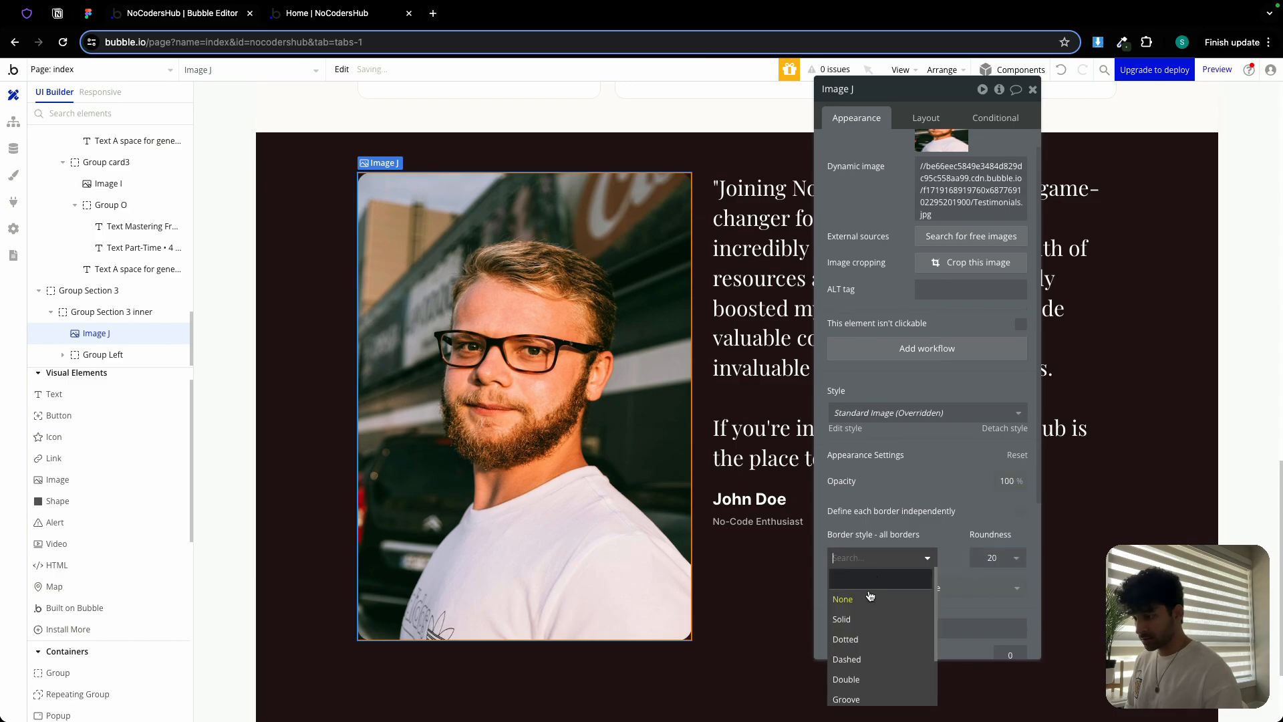
{"action": "left_click", "coordinate": [869, 580]}
{"action": "left_click", "coordinate": [888, 610]}
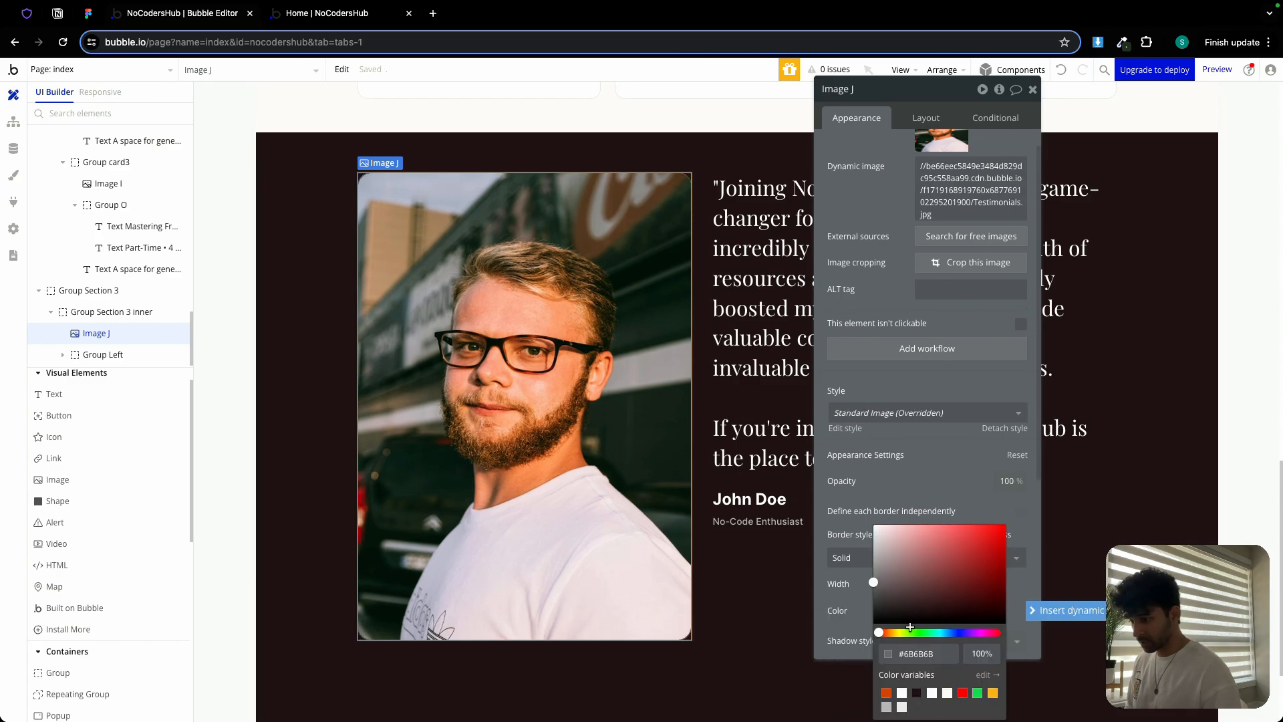
{"action": "left_click", "coordinate": [842, 491]}
{"action": "left_click", "coordinate": [896, 584]}
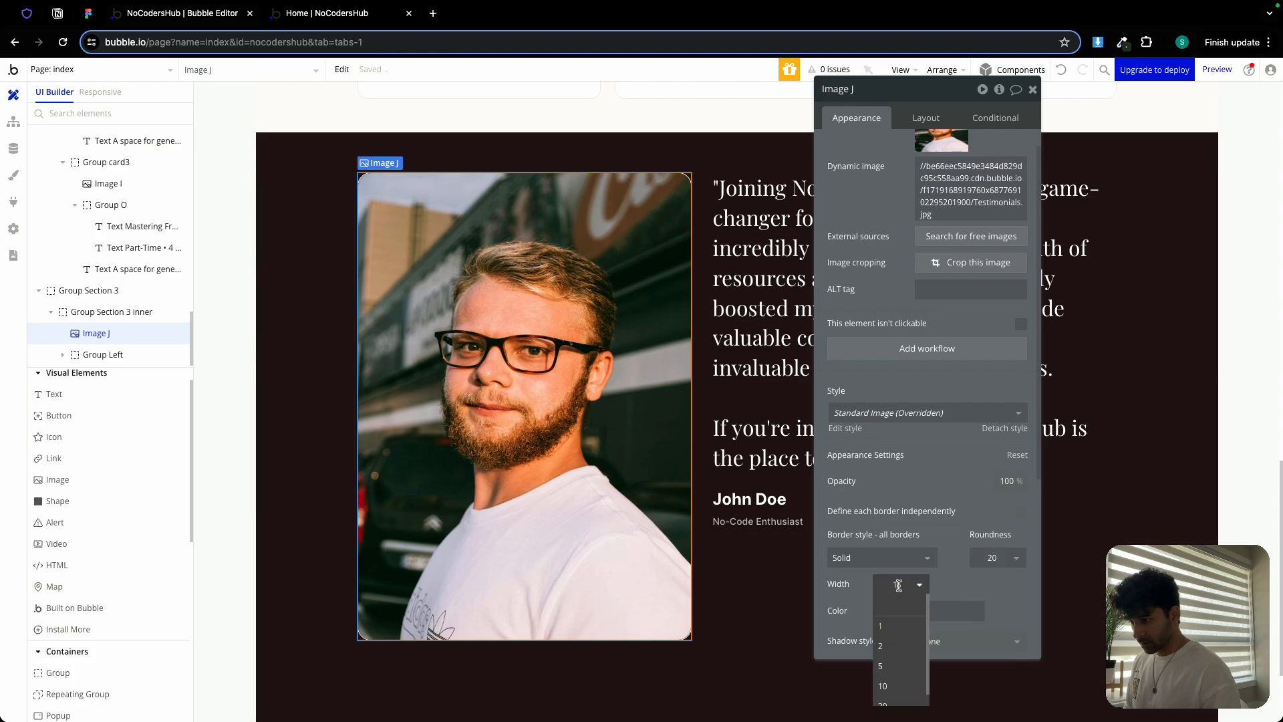
{"action": "left_click", "coordinate": [894, 668]}
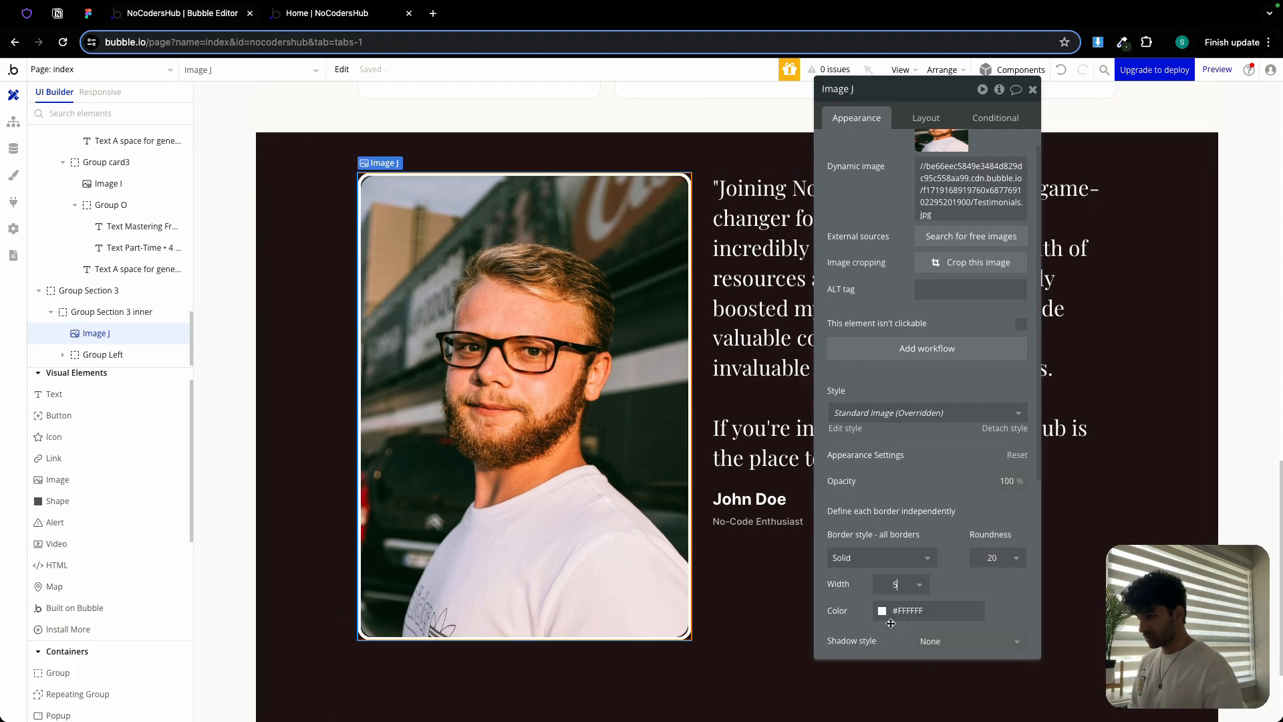
{"action": "key", "text": "BackSpace"}
{"action": "type", "text": "3"}
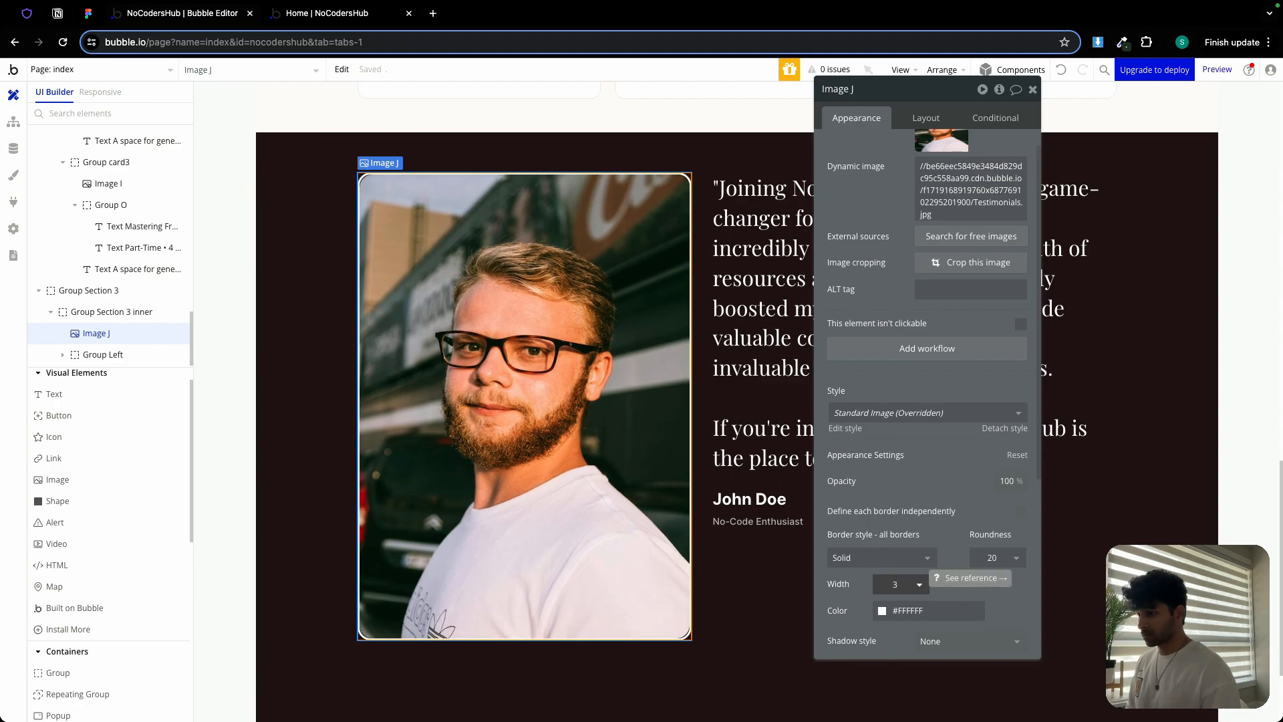
{"action": "key", "text": "BackSpace"}
{"action": "type", "text": "4"}
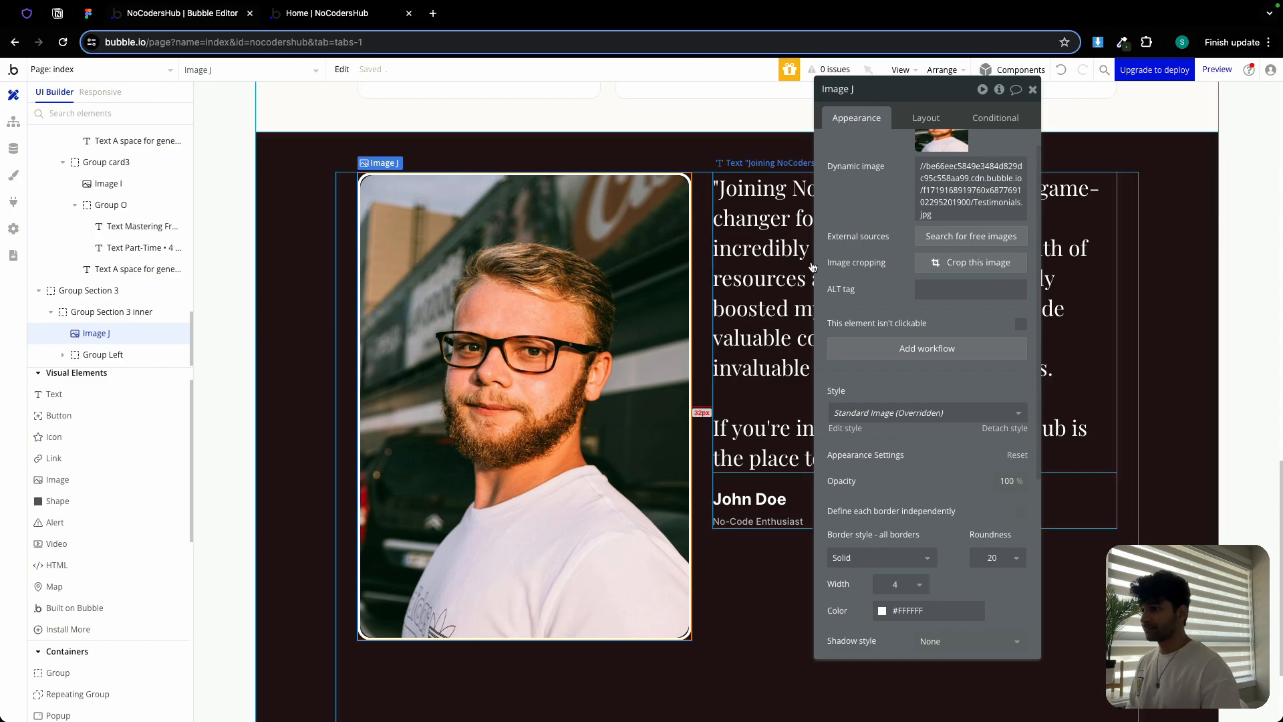
{"action": "left_click", "coordinate": [913, 116]}
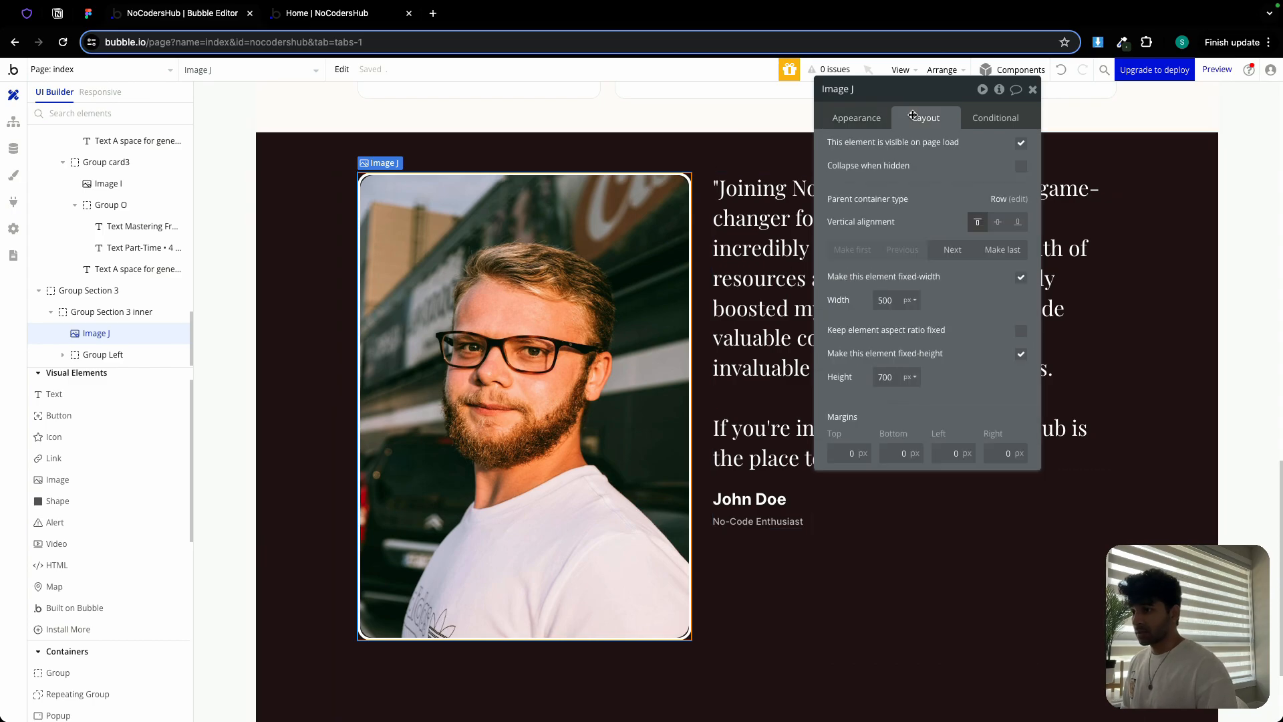
Place the portrait right of the quote, vertically centred, and keep the text group's content top-aligned
{"action": "left_click", "coordinate": [1002, 251]}
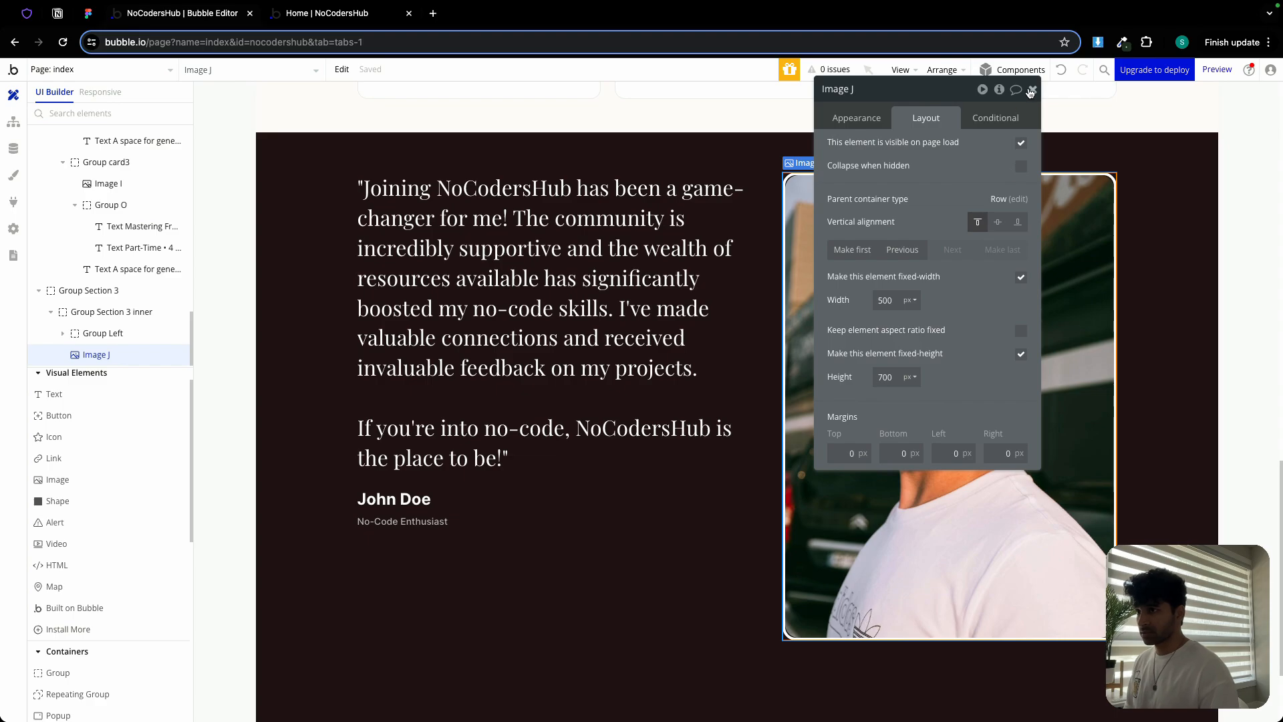
{"action": "left_click", "coordinate": [998, 225]}
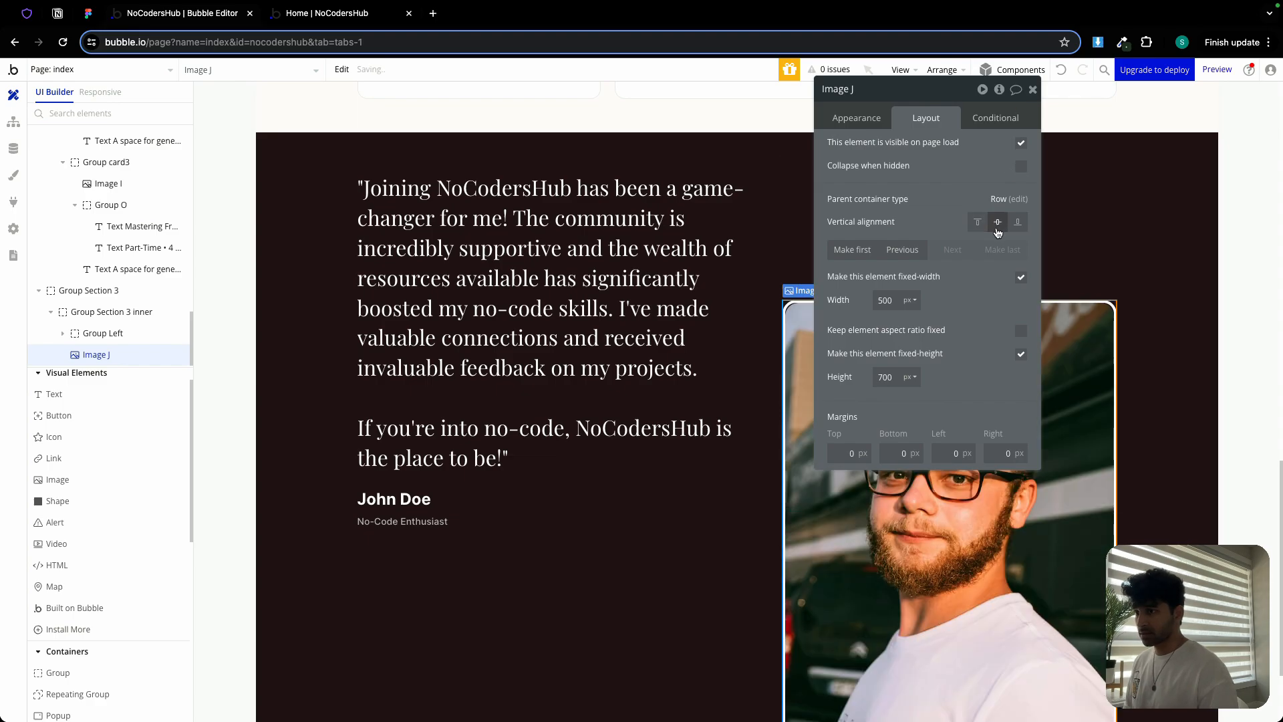
{"action": "left_click", "coordinate": [1033, 89]}
{"action": "left_click", "coordinate": [530, 478]}
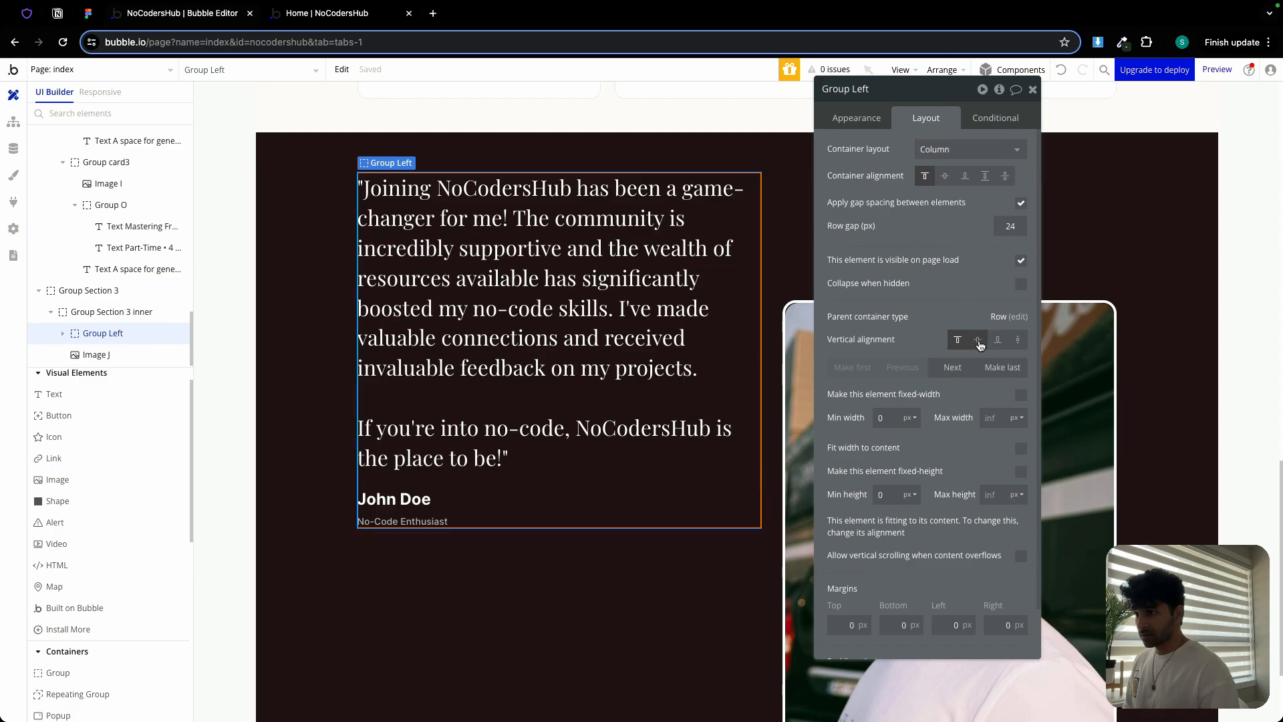
{"action": "left_click", "coordinate": [945, 175]}
{"action": "left_click", "coordinate": [980, 338]}
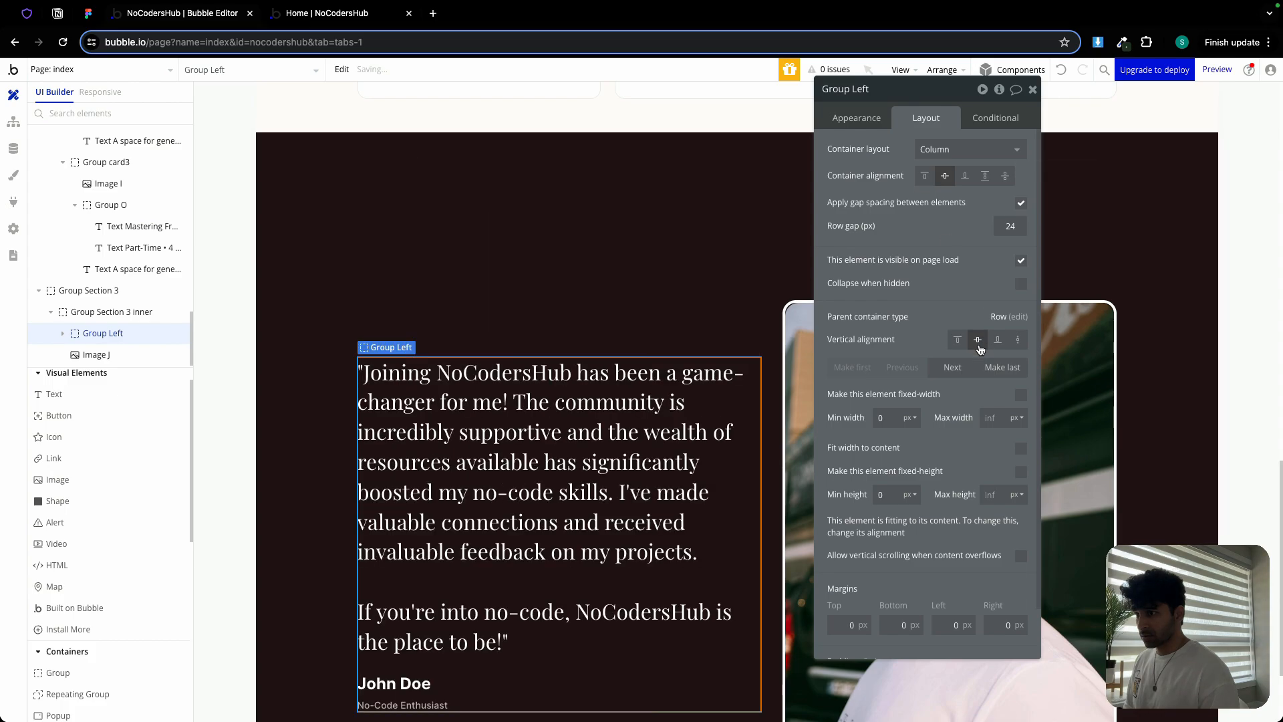
{"action": "left_click", "coordinate": [926, 175]}
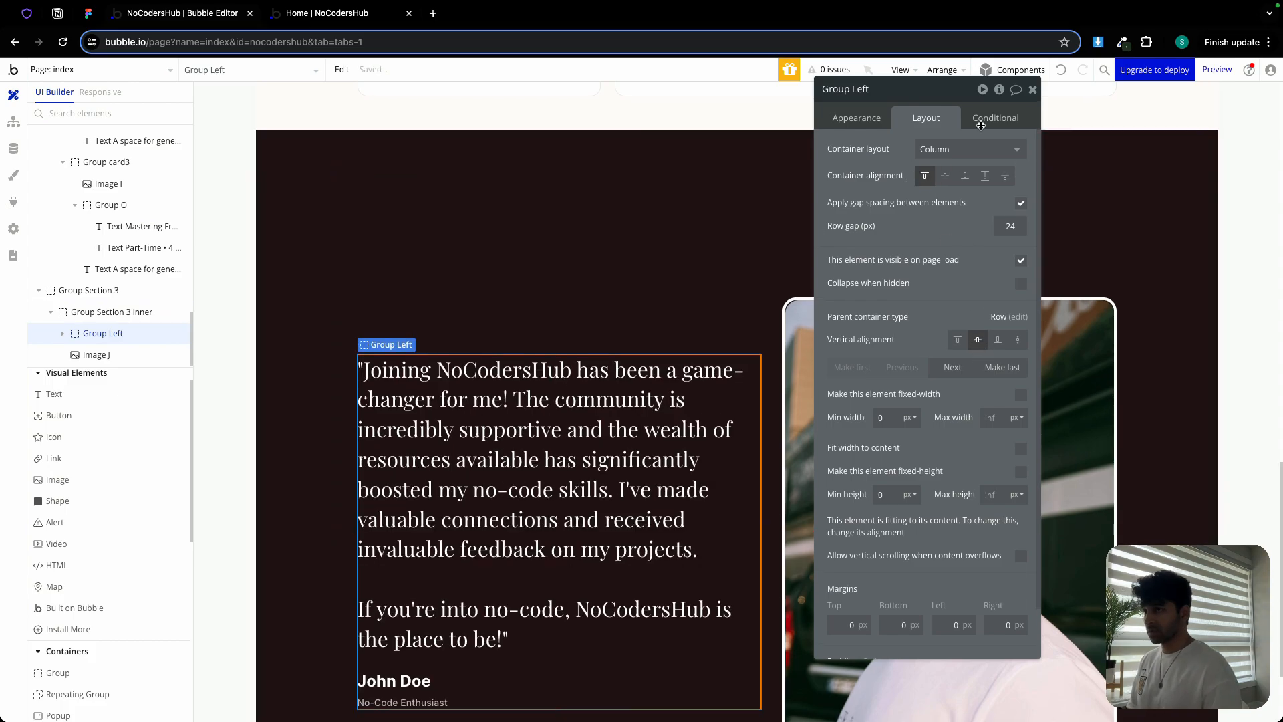
{"action": "left_click", "coordinate": [1033, 91]}
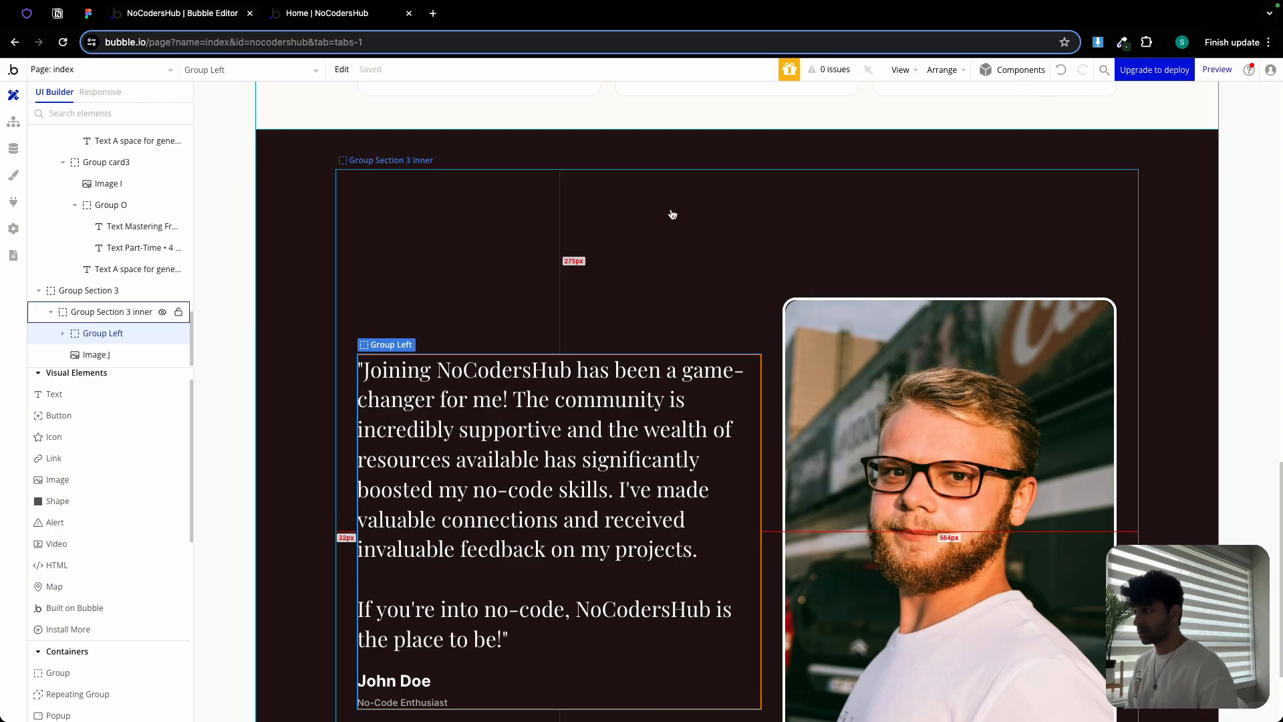
Turn on 'Fit height to content' for Group Section 3 and its inner group
{"action": "double_click", "coordinate": [632, 187]}
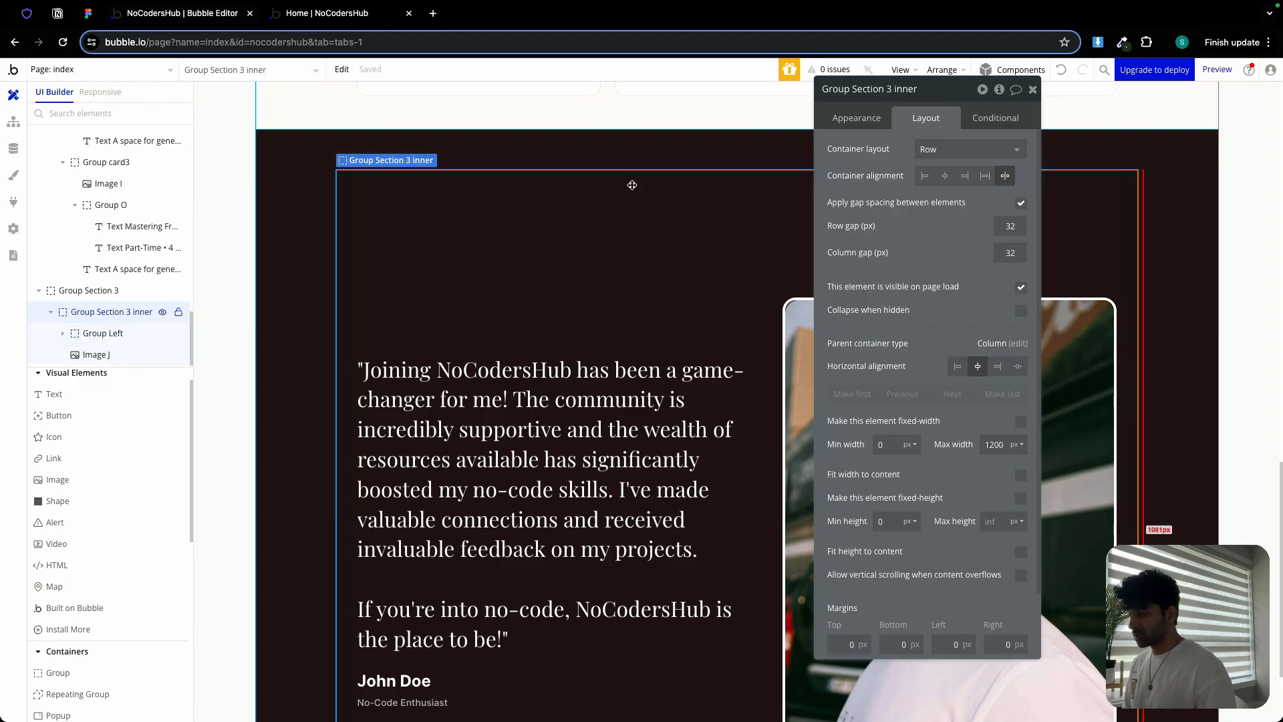
{"action": "scroll", "coordinate": [989, 401], "scroll_direction": "down", "scroll_amount": 2}
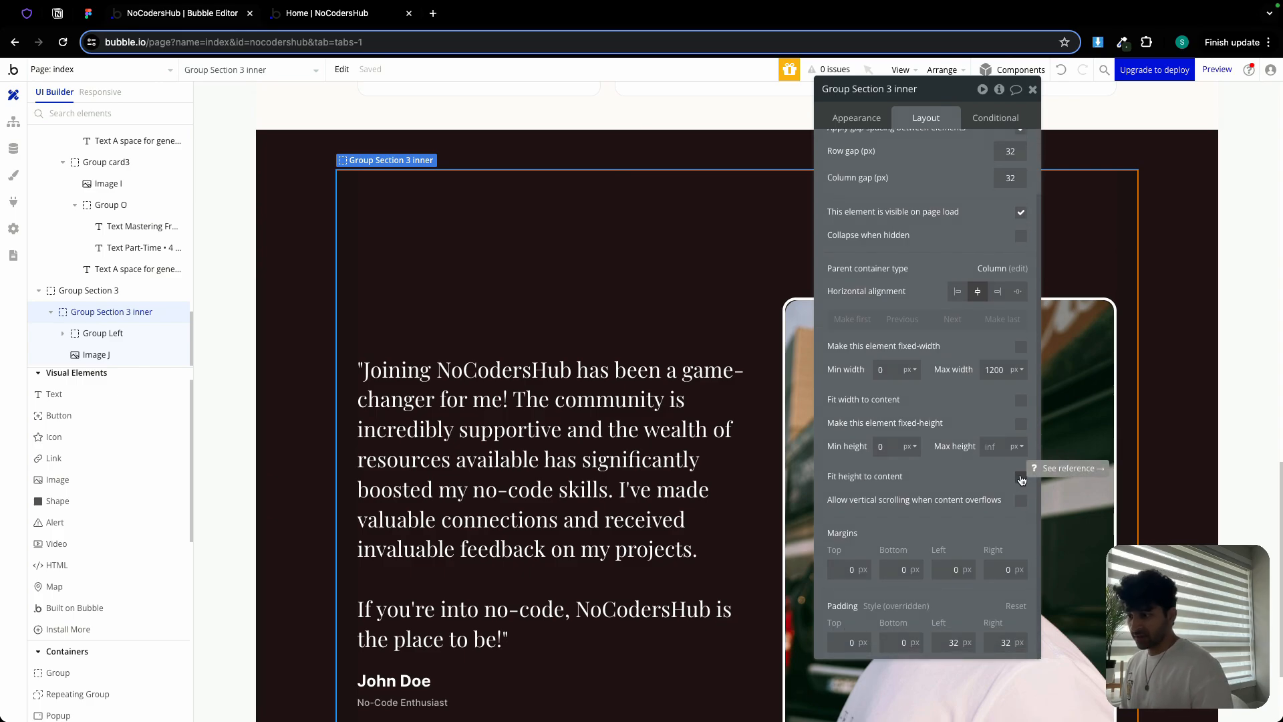
{"action": "left_click", "coordinate": [1021, 477]}
{"action": "left_click", "coordinate": [395, 667]}
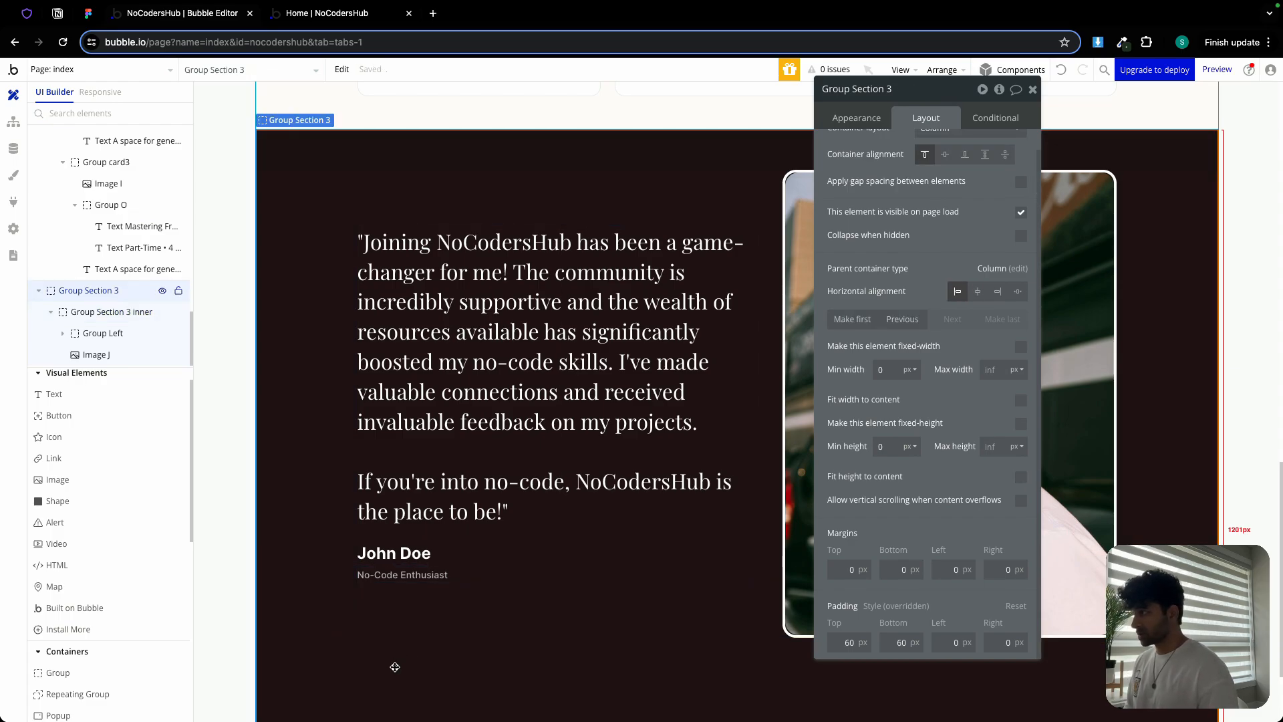
{"action": "left_click", "coordinate": [1021, 476]}
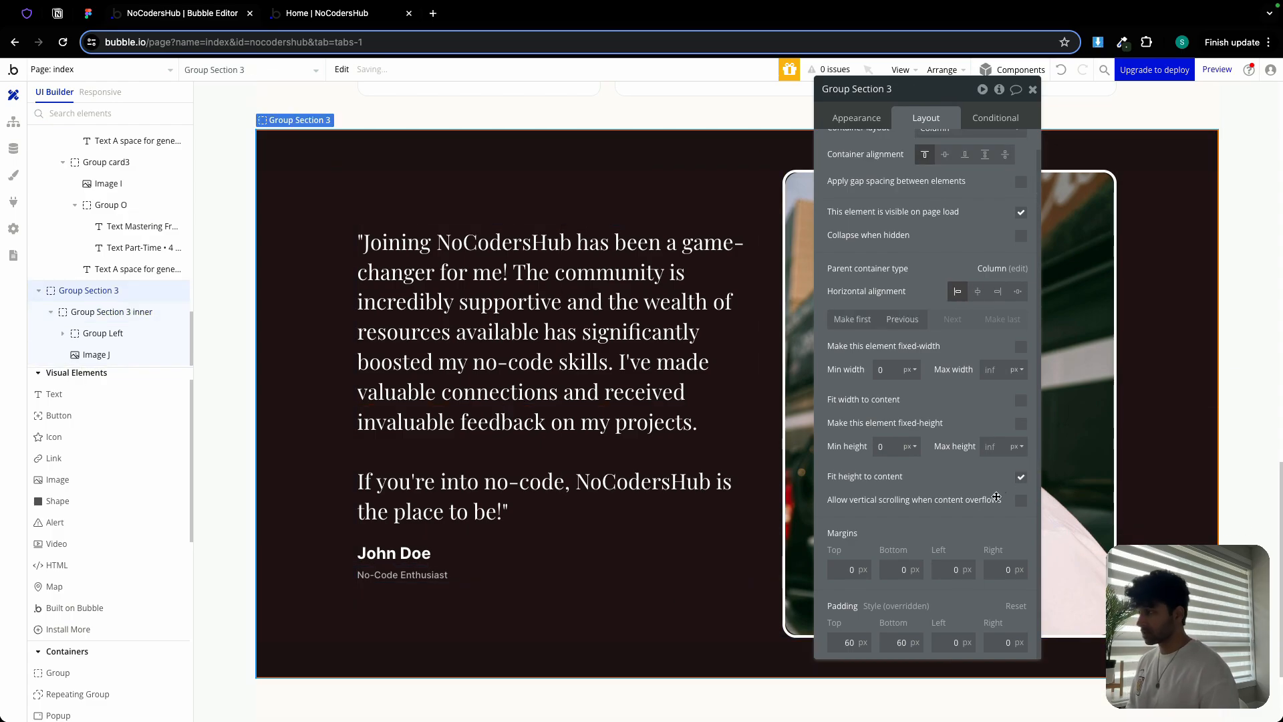
Reload the live NoCodersHub site and scroll past the courses to the updated testimonial section
{"action": "left_click", "coordinate": [346, 14]}
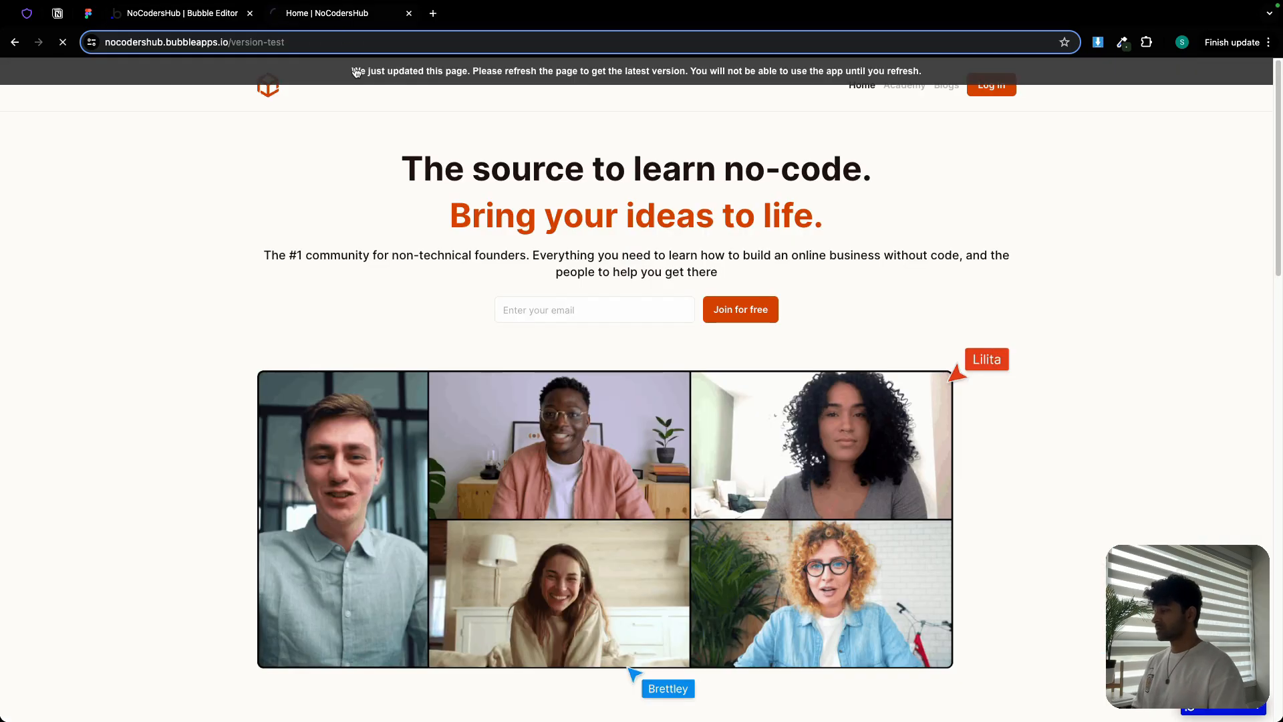
{"action": "scroll", "coordinate": [656, 278], "scroll_direction": "down", "scroll_amount": 10}
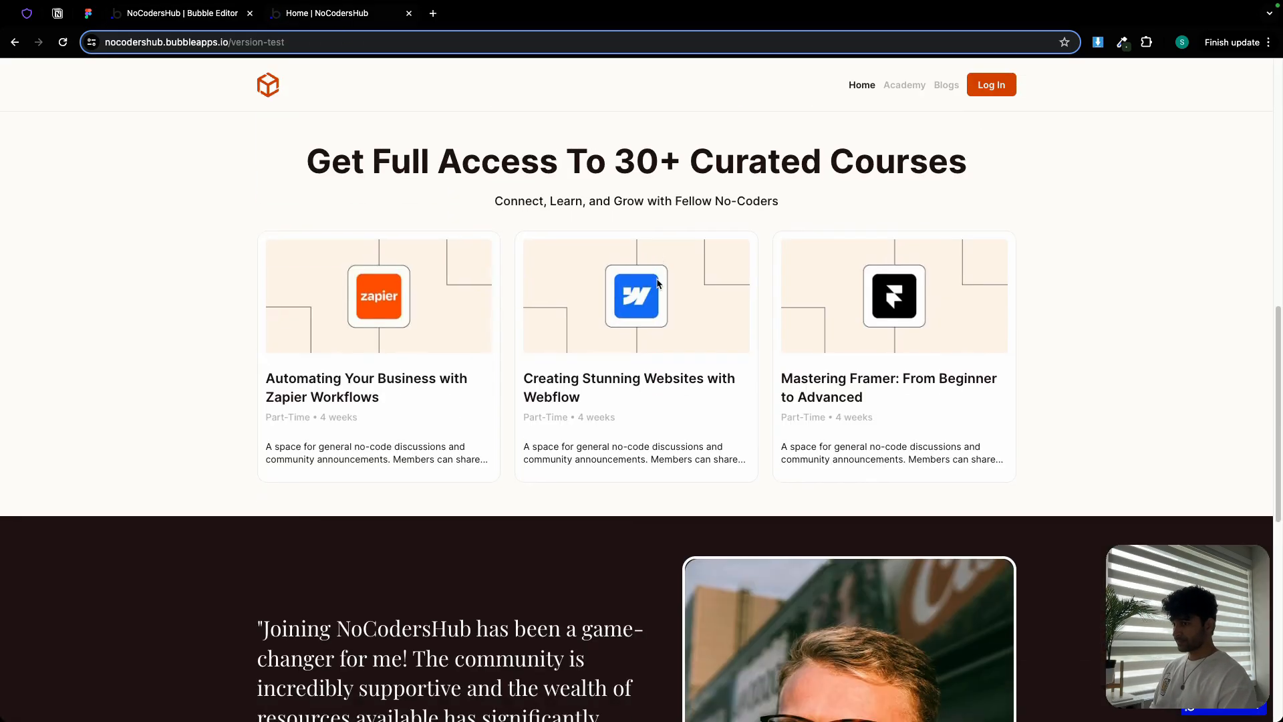
{"action": "scroll", "coordinate": [657, 284], "scroll_direction": "down", "scroll_amount": 6}
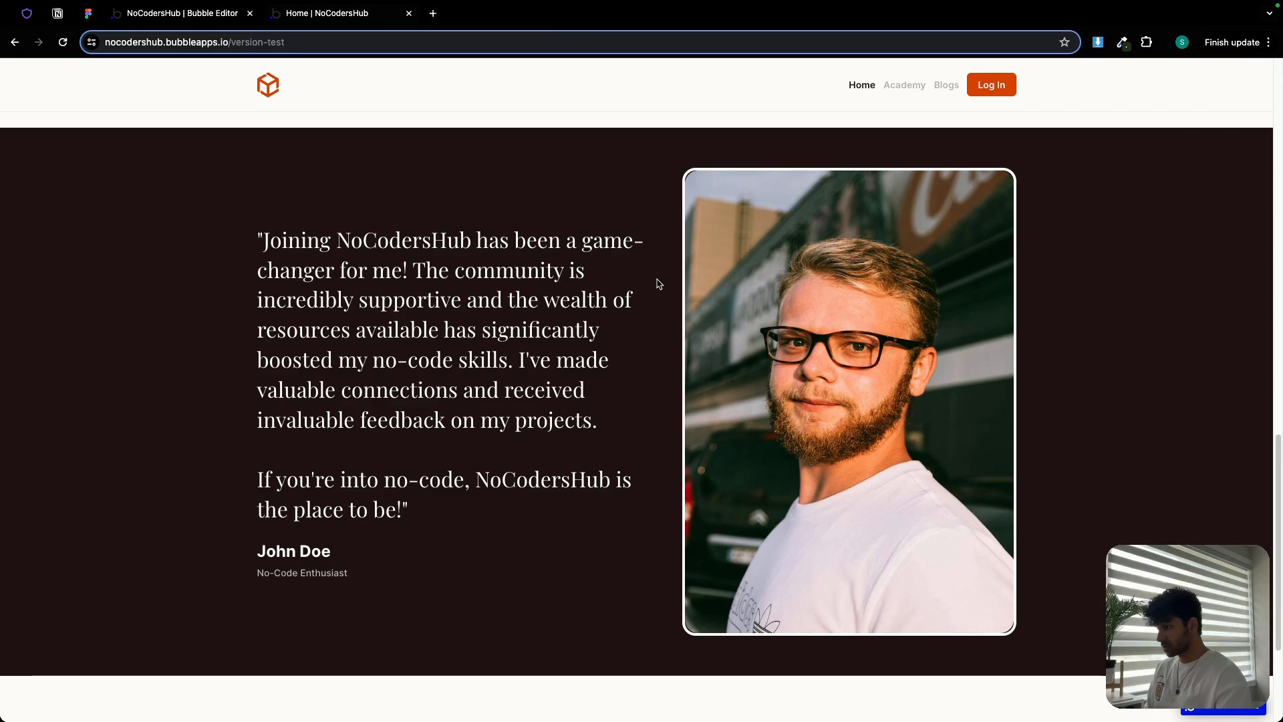
{"action": "scroll", "coordinate": [747, 272], "scroll_direction": "down", "scroll_amount": 2}
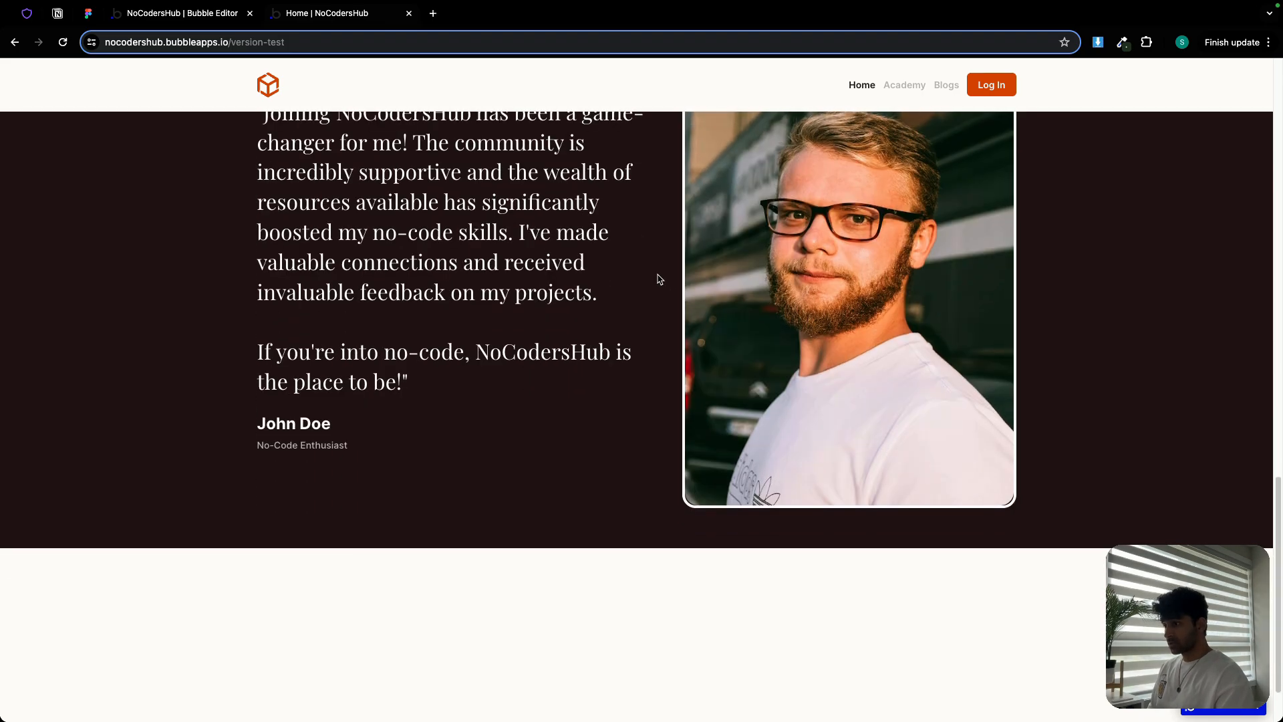
{"action": "left_click", "coordinate": [88, 13]}
{"action": "scroll", "coordinate": [582, 374], "scroll_direction": "down", "scroll_amount": 5}
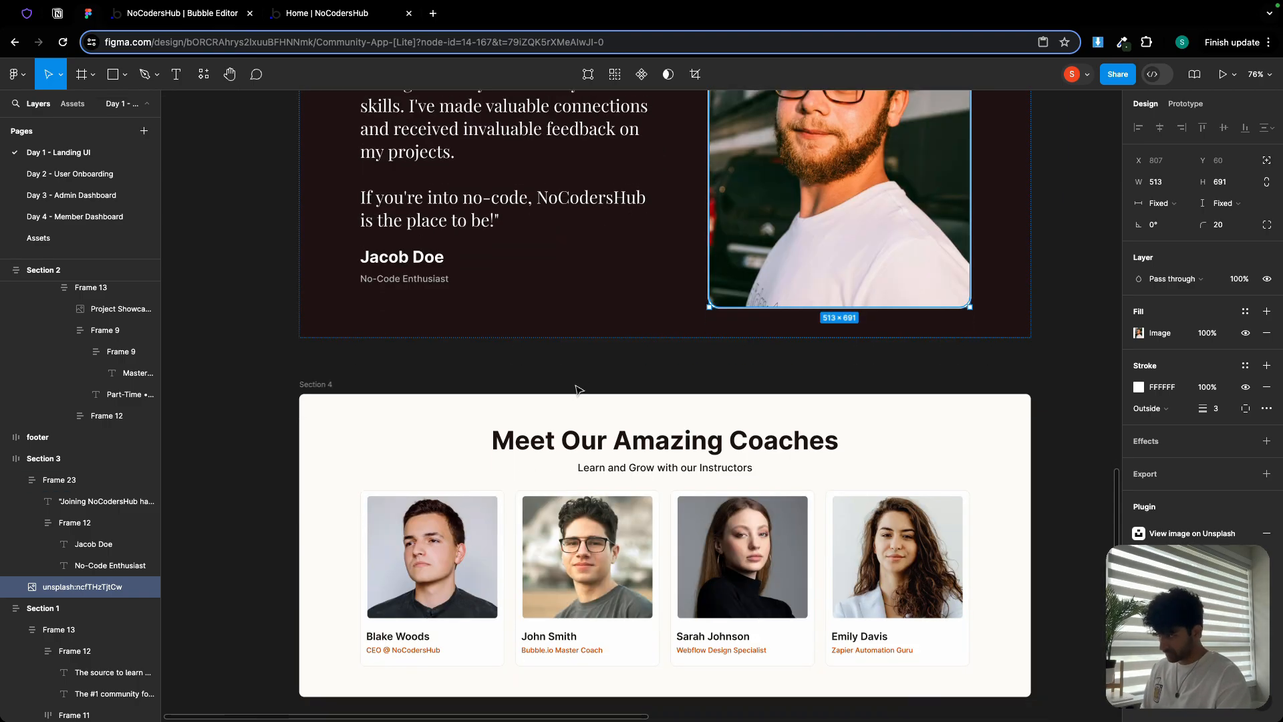
{"action": "scroll", "coordinate": [563, 389], "scroll_direction": "up", "scroll_amount": 8}
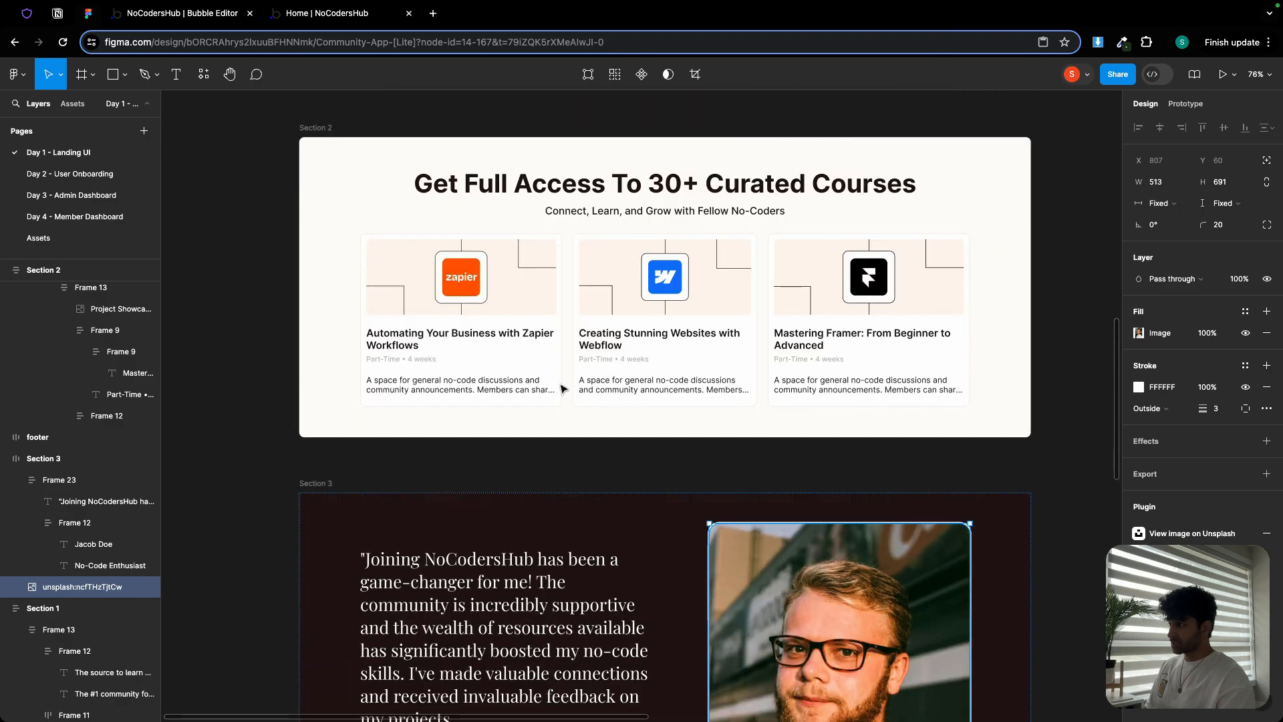
{"action": "scroll", "coordinate": [563, 389], "scroll_direction": "down", "scroll_amount": 6}
{"action": "scroll", "coordinate": [564, 389], "scroll_direction": "down", "scroll_amount": 3}
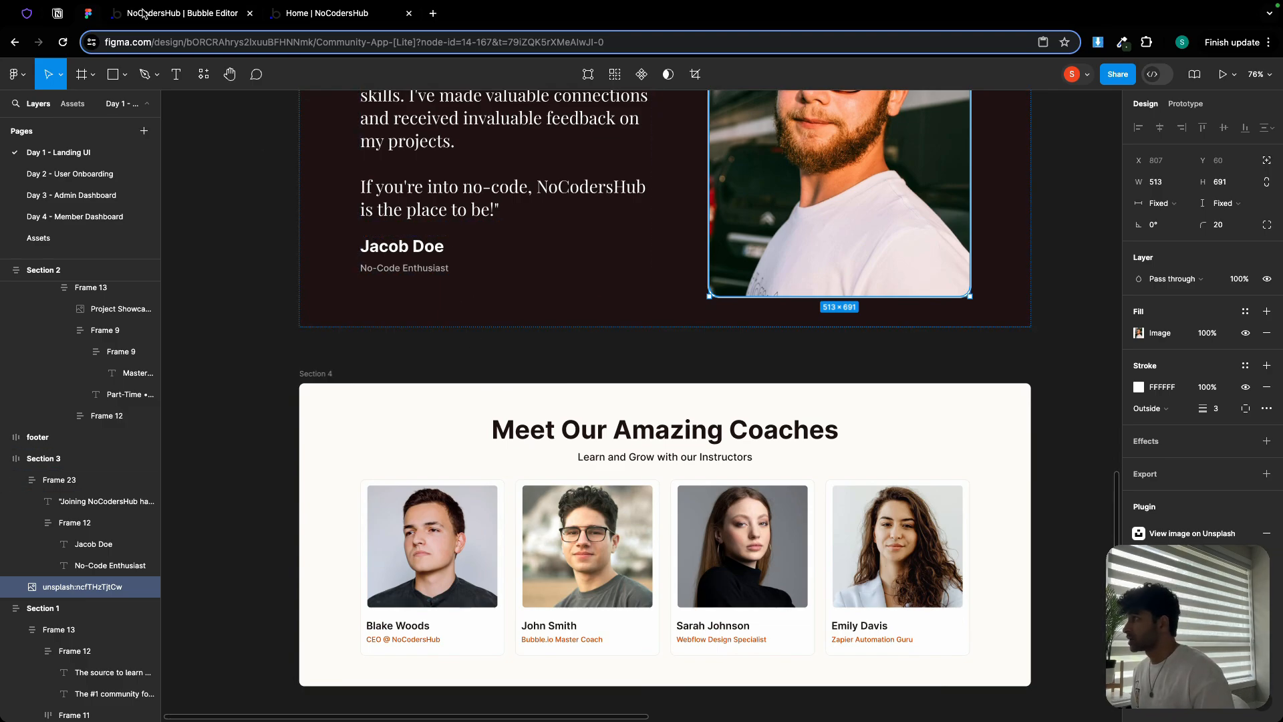
{"action": "key", "text": "ctrl+Tab"}
{"action": "scroll", "coordinate": [298, 303], "scroll_direction": "up", "scroll_amount": 4}
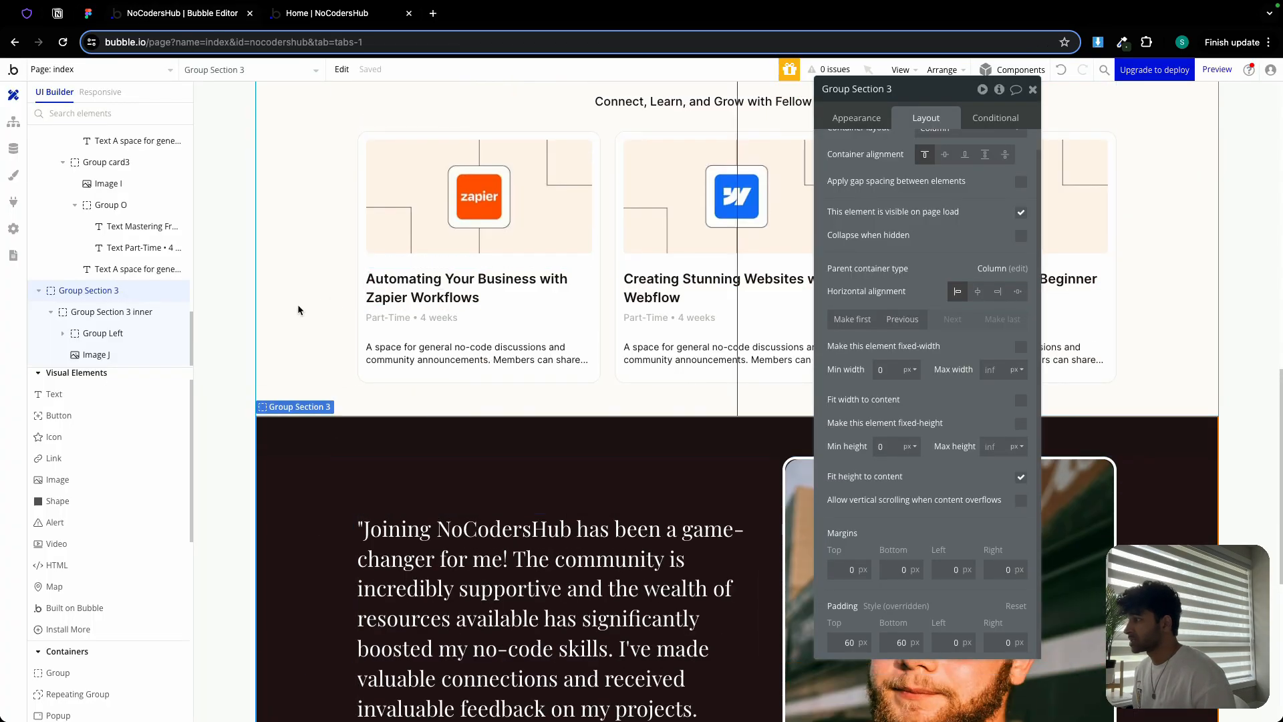
Copy the Get Full Access courses section and paste it below the testimonial
{"action": "left_click", "coordinate": [348, 306]}
{"action": "scroll", "coordinate": [347, 305], "scroll_direction": "up", "scroll_amount": 3}
{"action": "scroll", "coordinate": [348, 305], "scroll_direction": "up", "scroll_amount": 1}
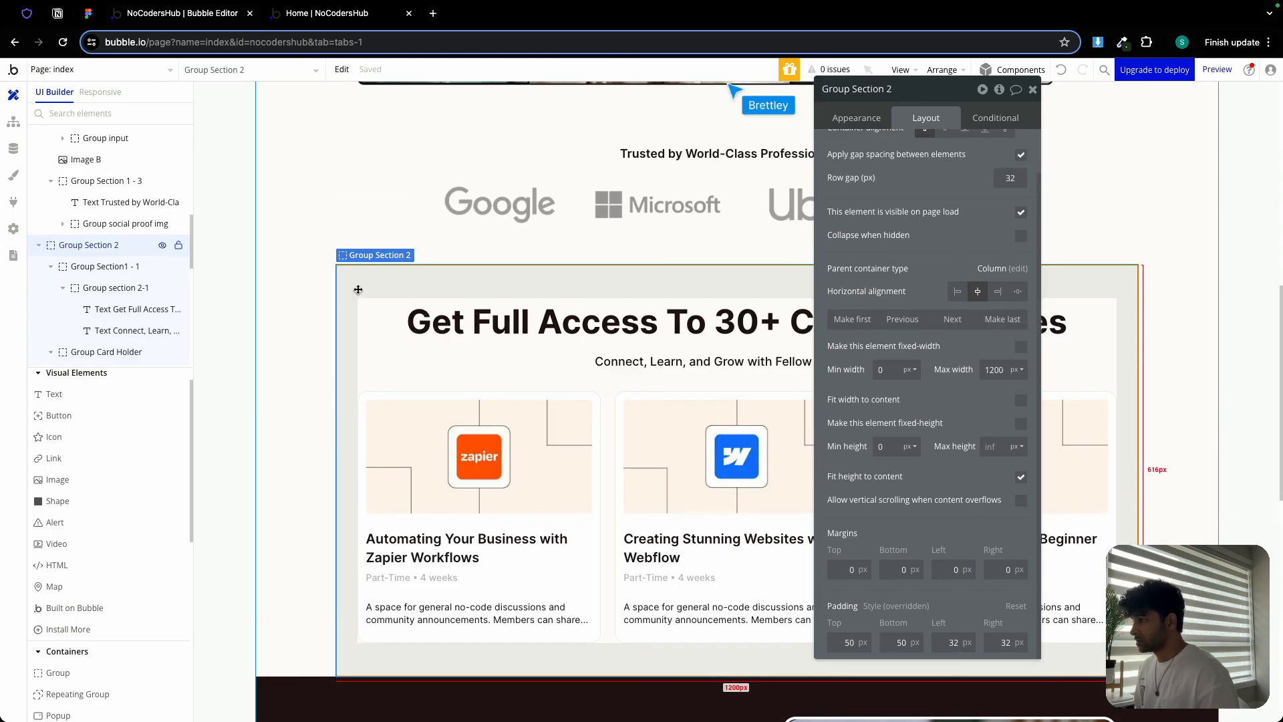
{"action": "left_click", "coordinate": [340, 76]}
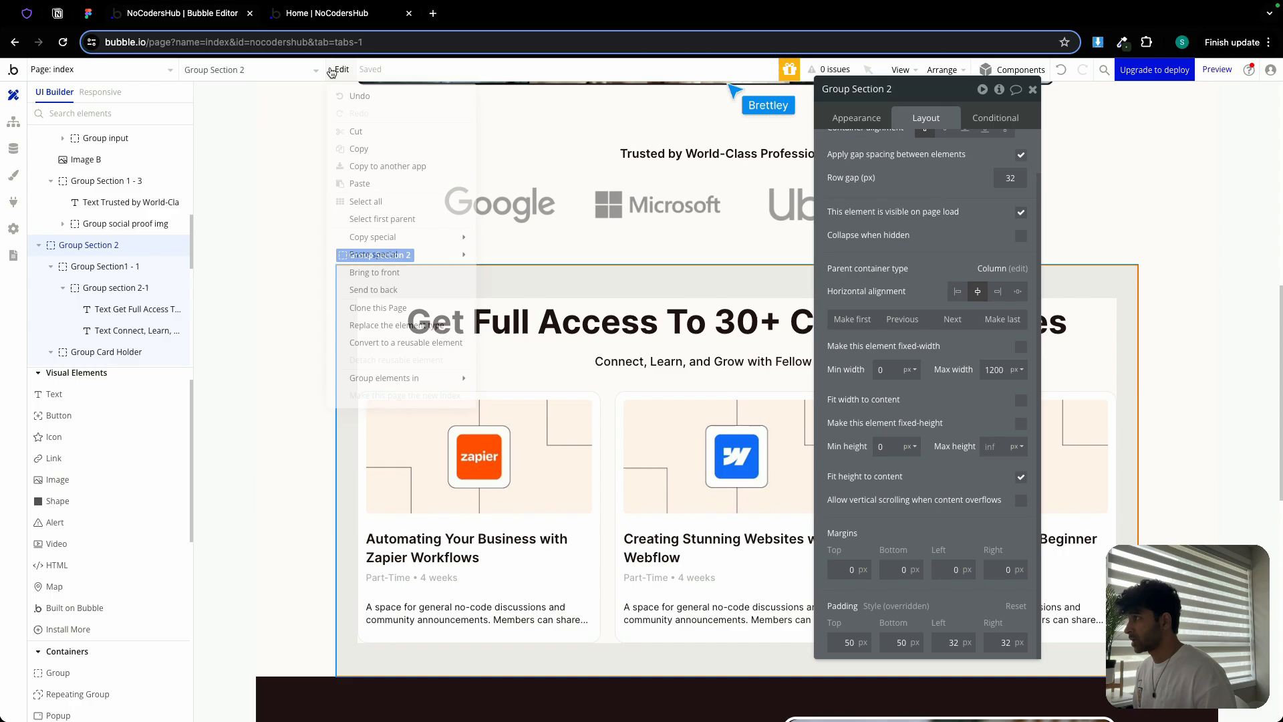
{"action": "left_click", "coordinate": [393, 149]}
{"action": "scroll", "coordinate": [379, 512], "scroll_direction": "down", "scroll_amount": 10}
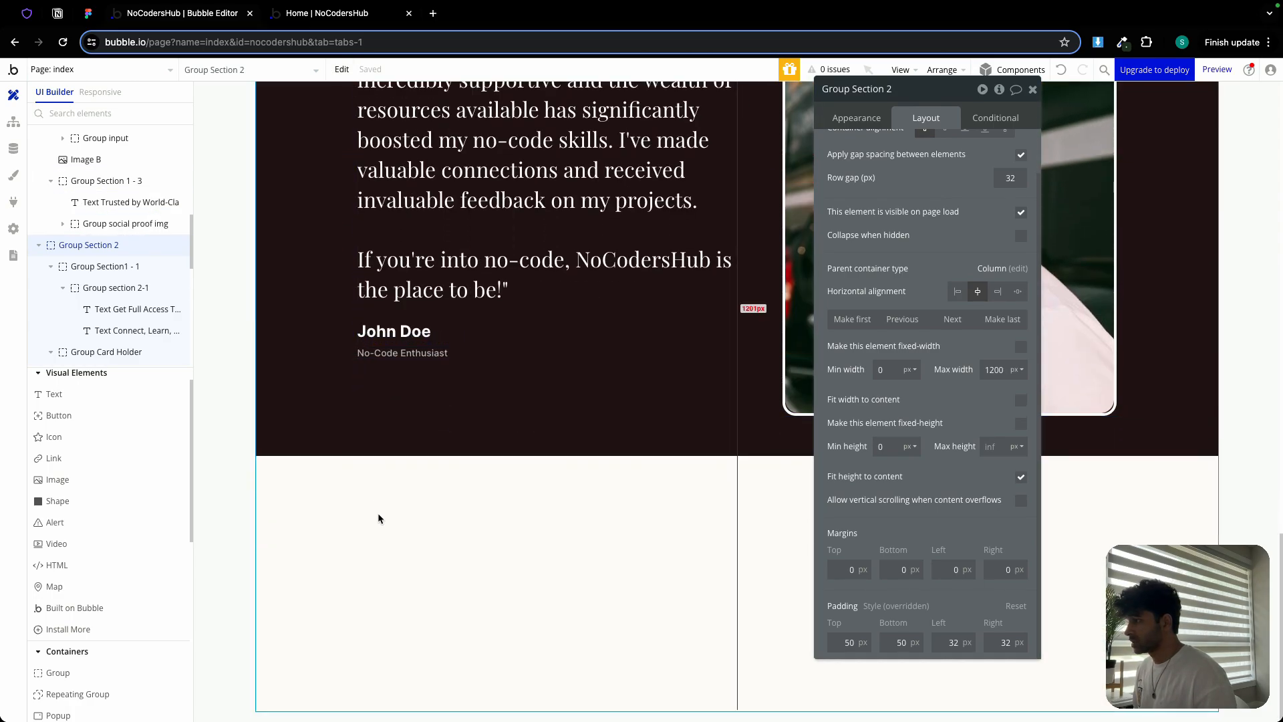
{"action": "left_click", "coordinate": [378, 515]}
{"action": "right_click", "coordinate": [381, 520]}
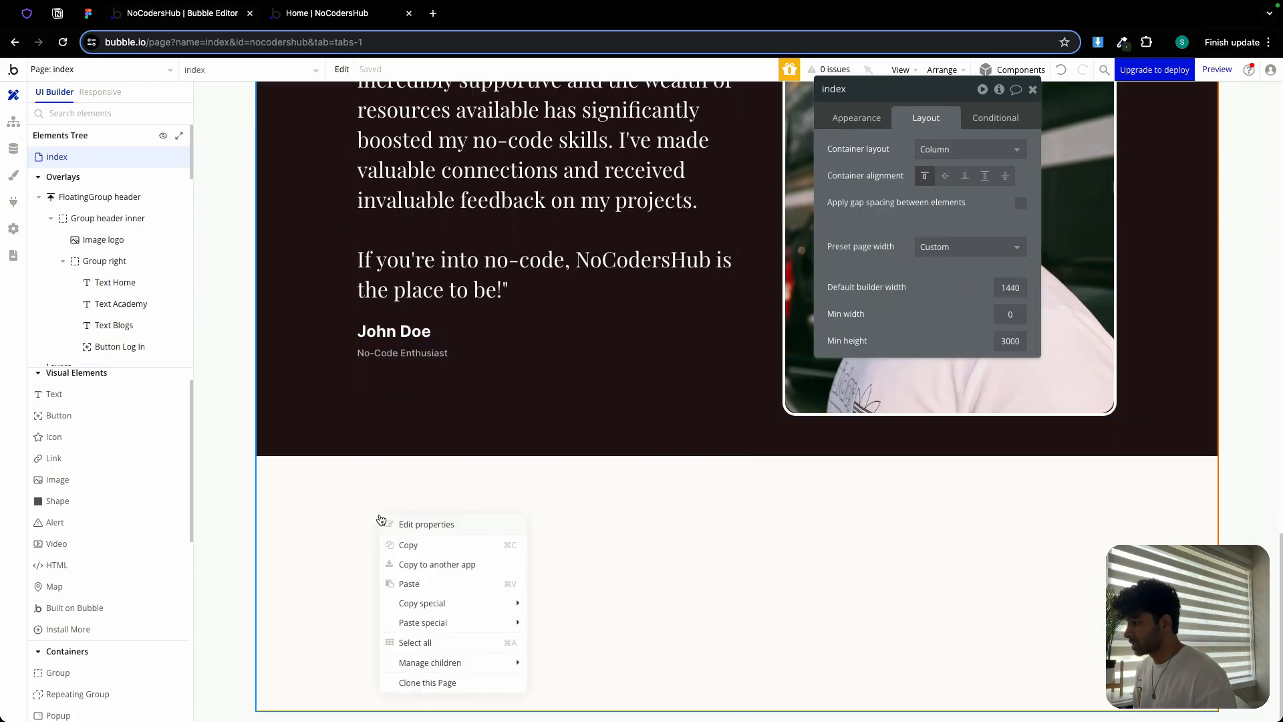
{"action": "left_click", "coordinate": [440, 584]}
Change the page's minimum height from 3000 to 9000
{"action": "scroll", "coordinate": [425, 476], "scroll_direction": "down", "scroll_amount": 2}
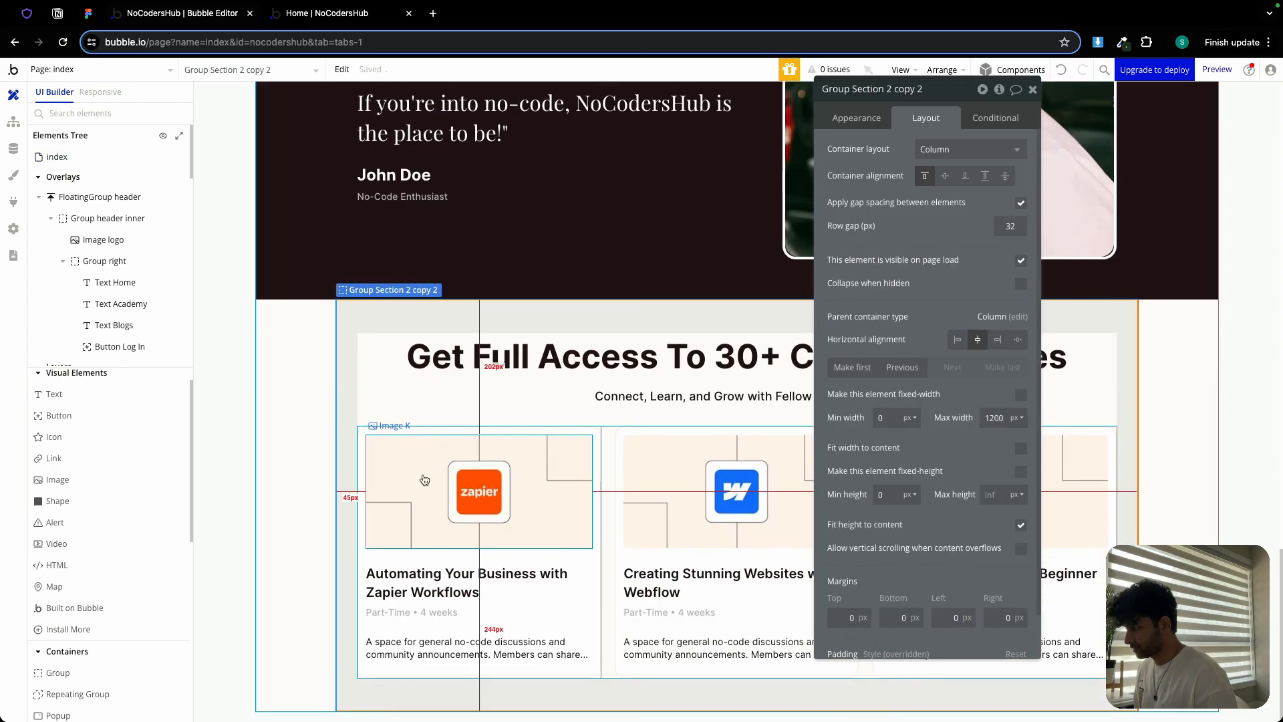
{"action": "left_click", "coordinate": [304, 427]}
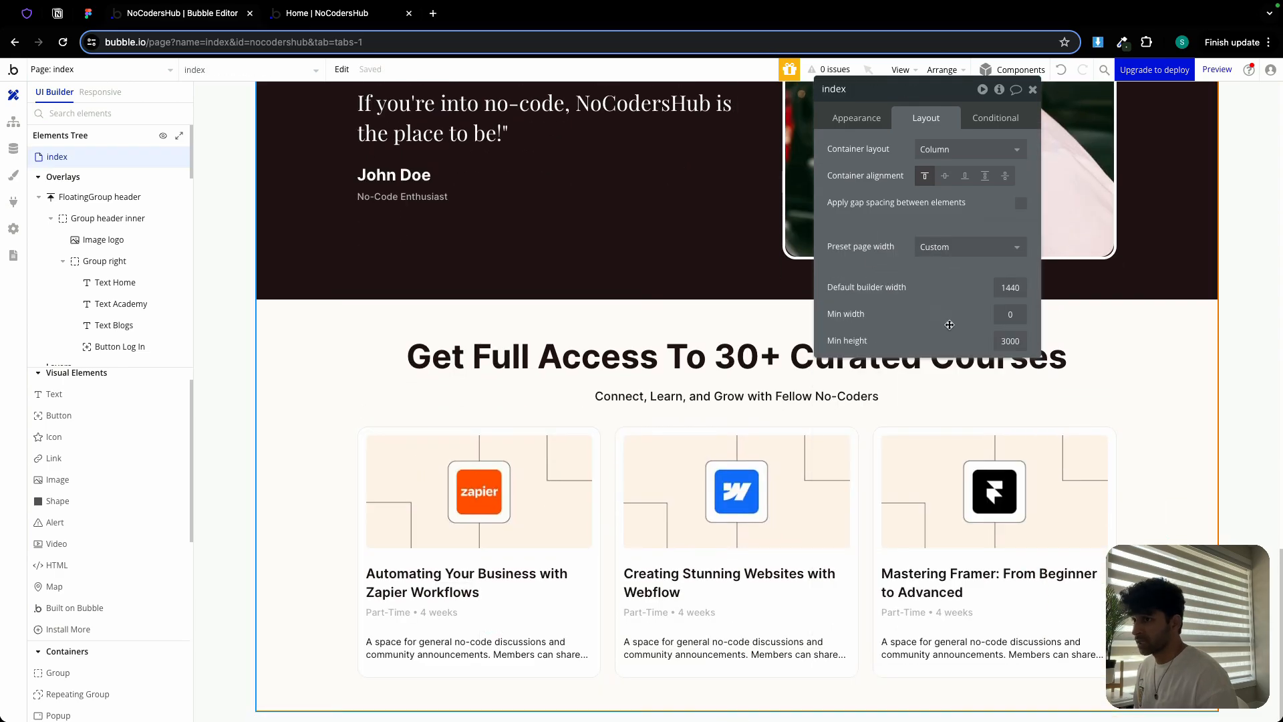
{"action": "double_click", "coordinate": [1002, 342]}
{"action": "type", "text": "9"}
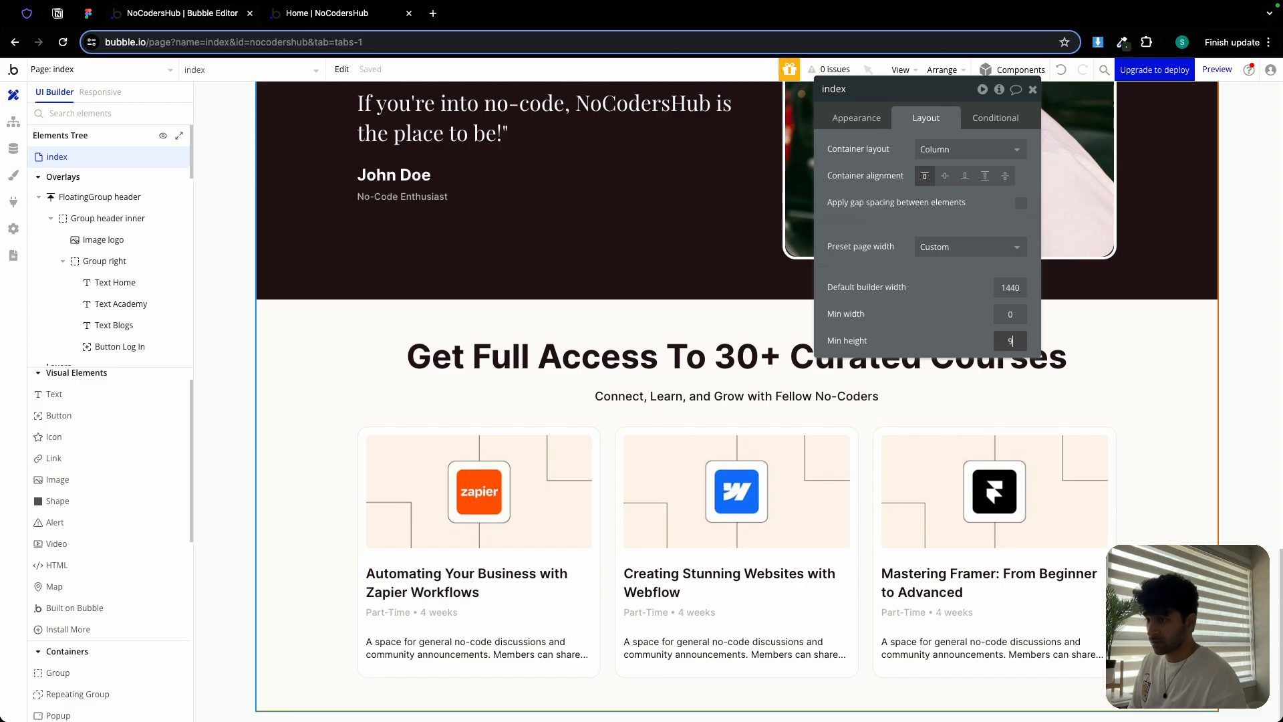
{"action": "type", "text": "000"}
{"action": "left_click", "coordinate": [959, 323]}
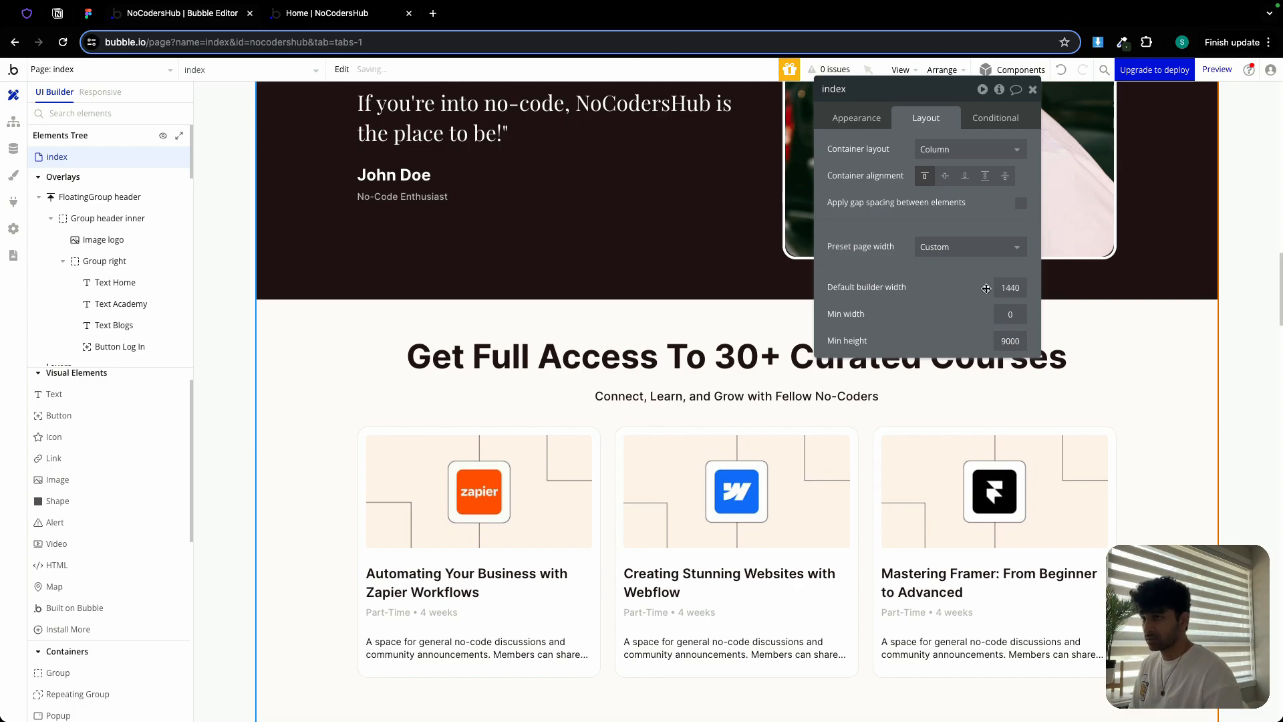
{"action": "left_click", "coordinate": [1032, 89]}
{"action": "double_click", "coordinate": [1016, 305]}
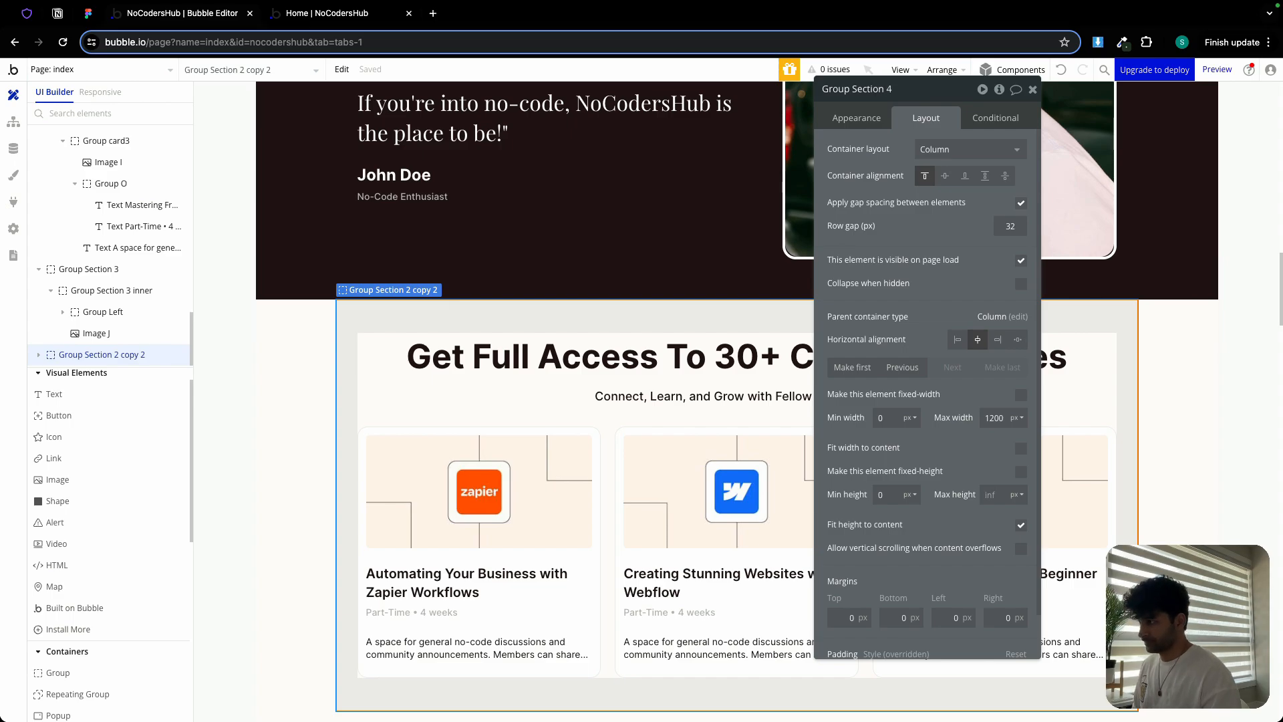
In Figma, change the heading 'Meet Our Amazing Coaches' to 'Meet Our Amazing Team' and select it for copying
{"action": "left_click", "coordinate": [81, 16]}
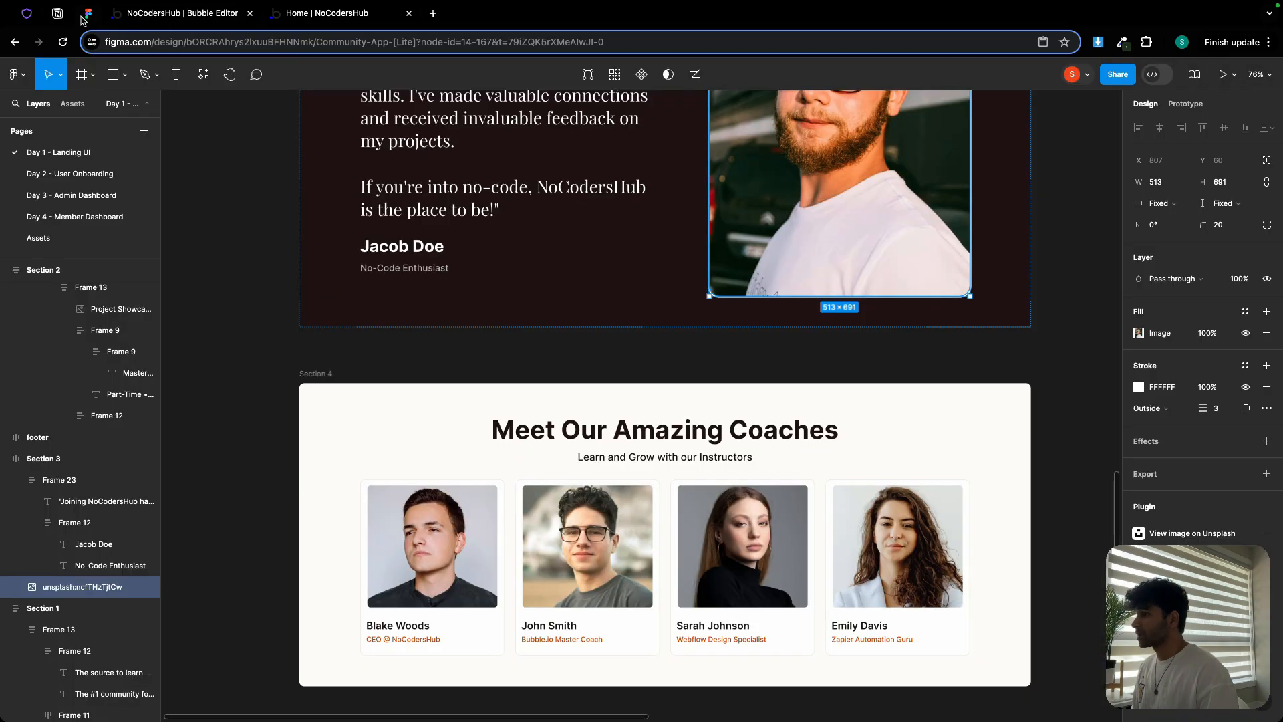
{"action": "double_click", "coordinate": [616, 423]}
{"action": "double_click", "coordinate": [616, 423]}
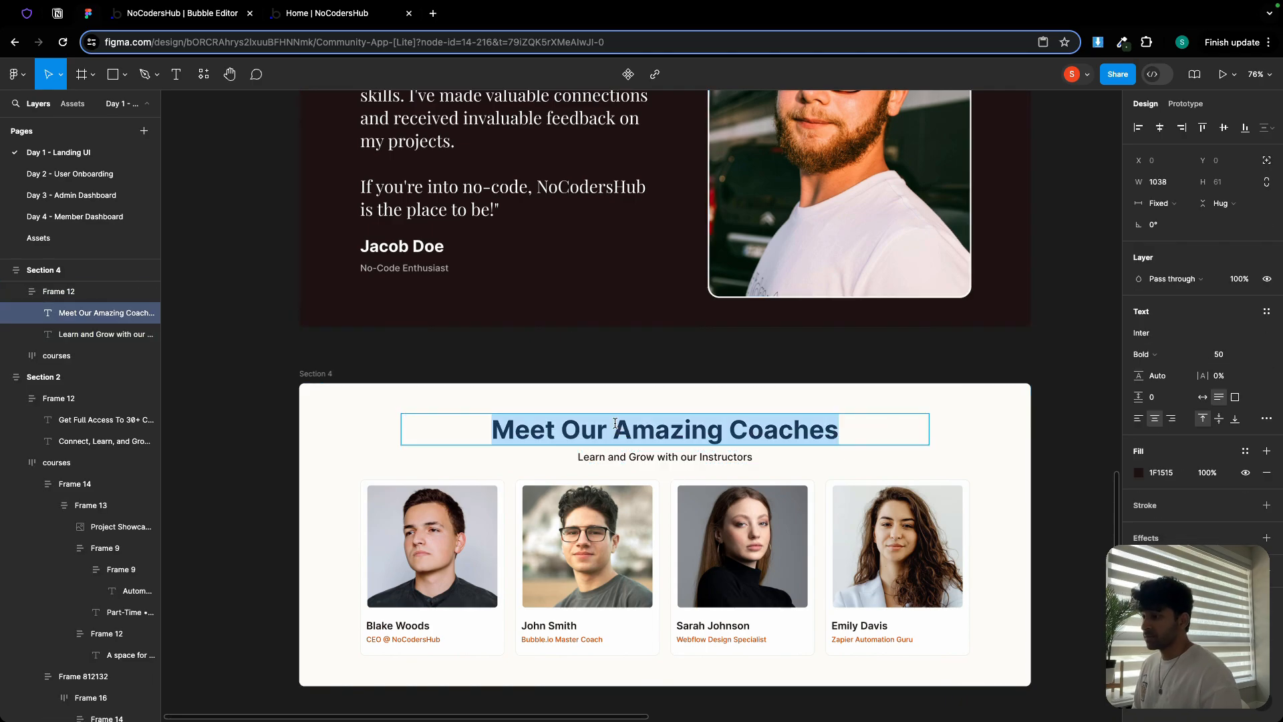
{"action": "double_click", "coordinate": [774, 424]}
{"action": "type", "text": "Team"}
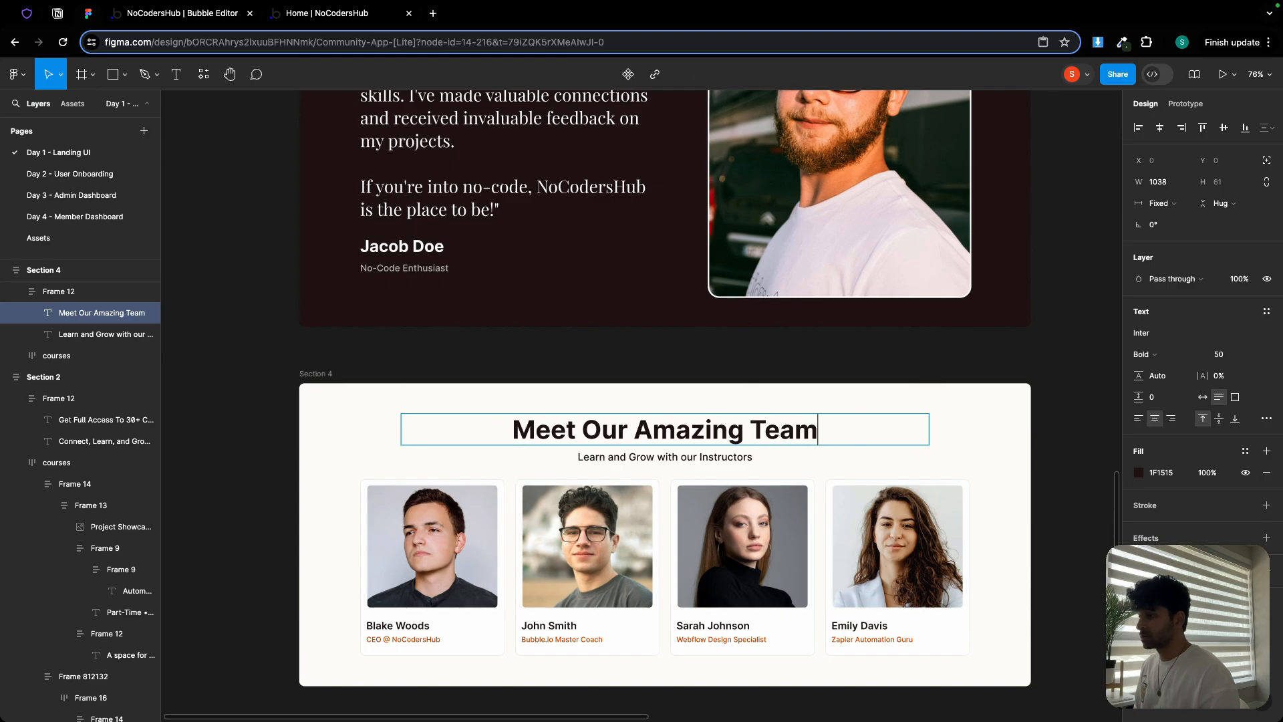
{"action": "triple_click", "coordinate": [731, 423]}
{"action": "key", "text": "super+c"}
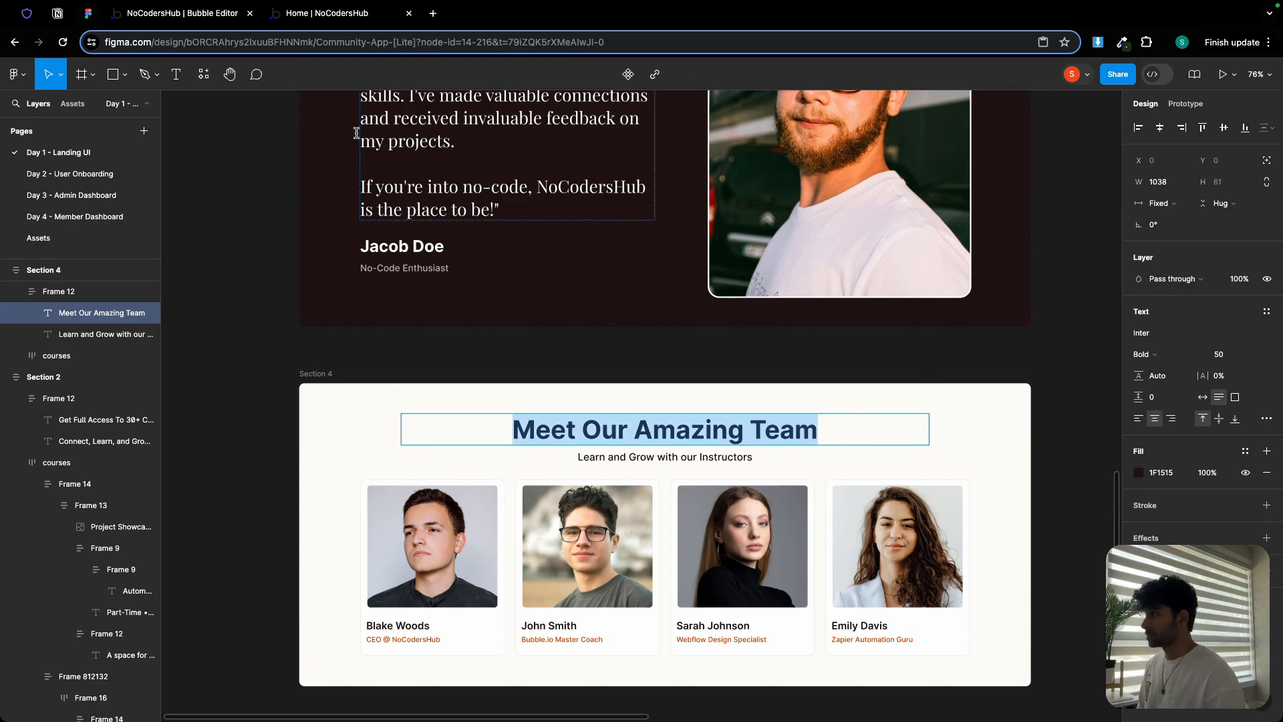
{"action": "left_click", "coordinate": [207, 14]}
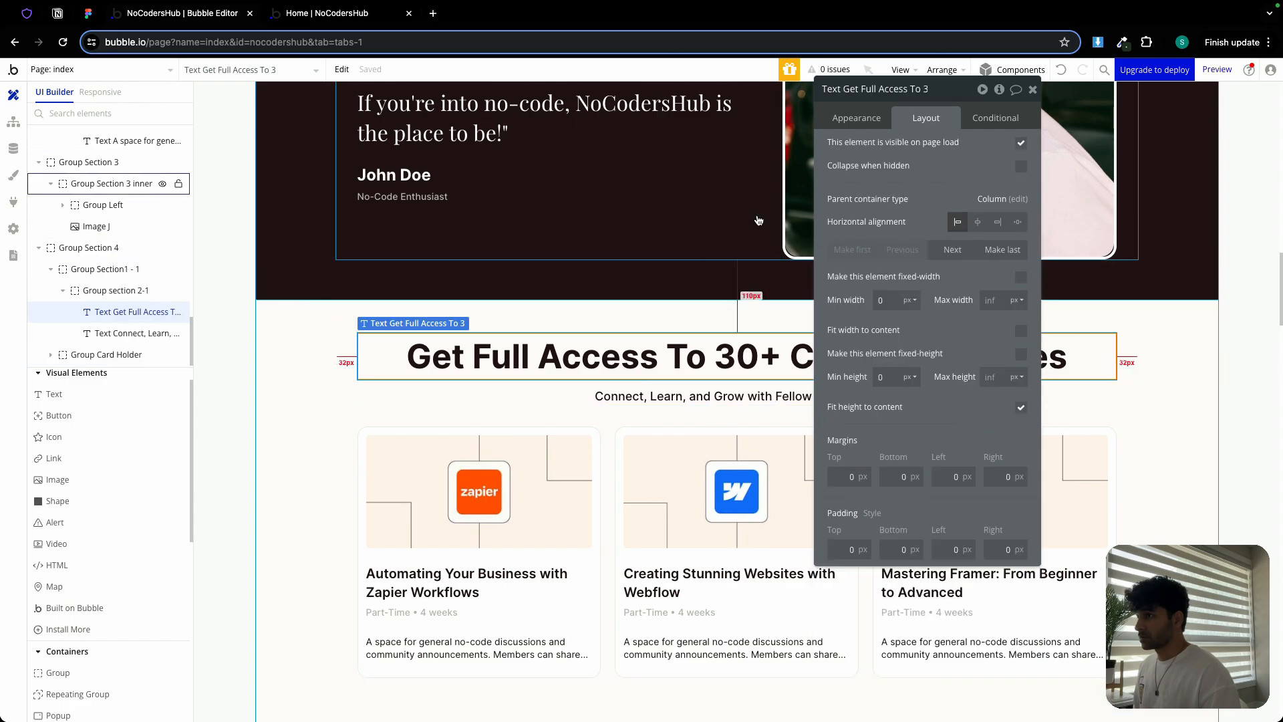
Set the copied section's heading to 'Meet Our Amazing Team' and its subtitle to the Figma text
{"action": "left_click", "coordinate": [834, 127]}
{"action": "triple_click", "coordinate": [876, 148]}
{"action": "key", "text": "super+v"}
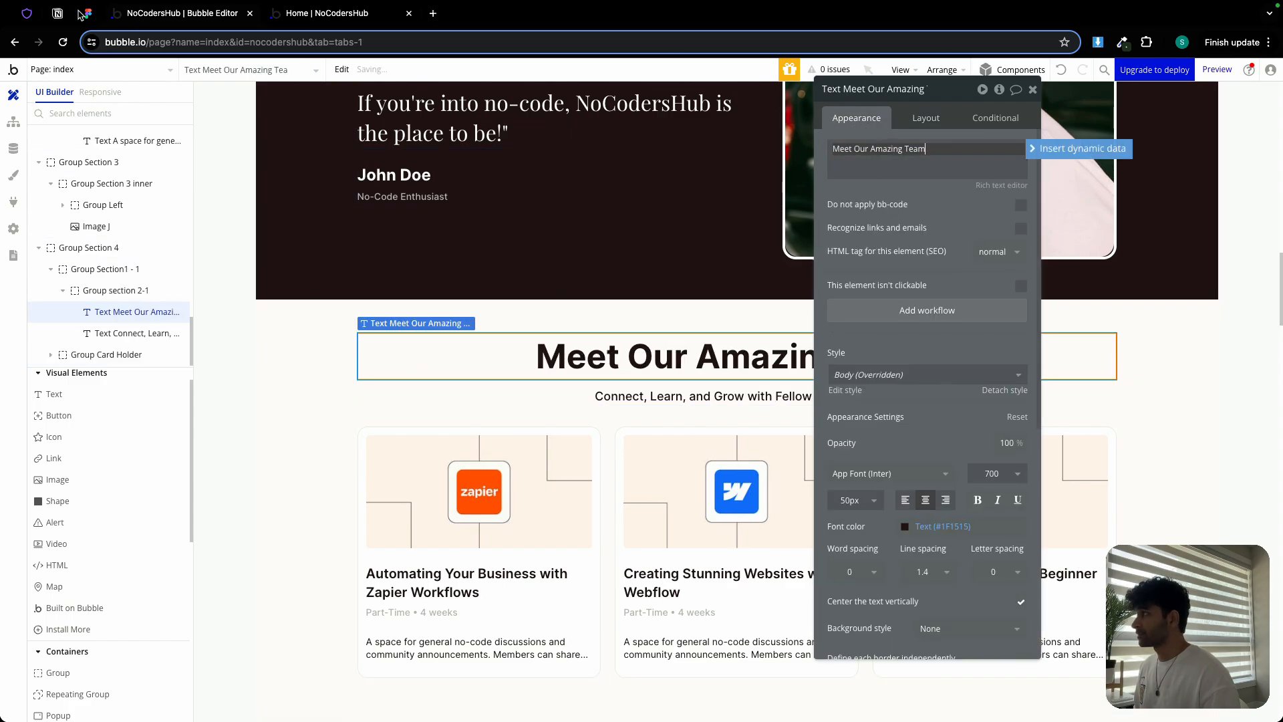
{"action": "left_click", "coordinate": [87, 13]}
{"action": "triple_click", "coordinate": [655, 460]}
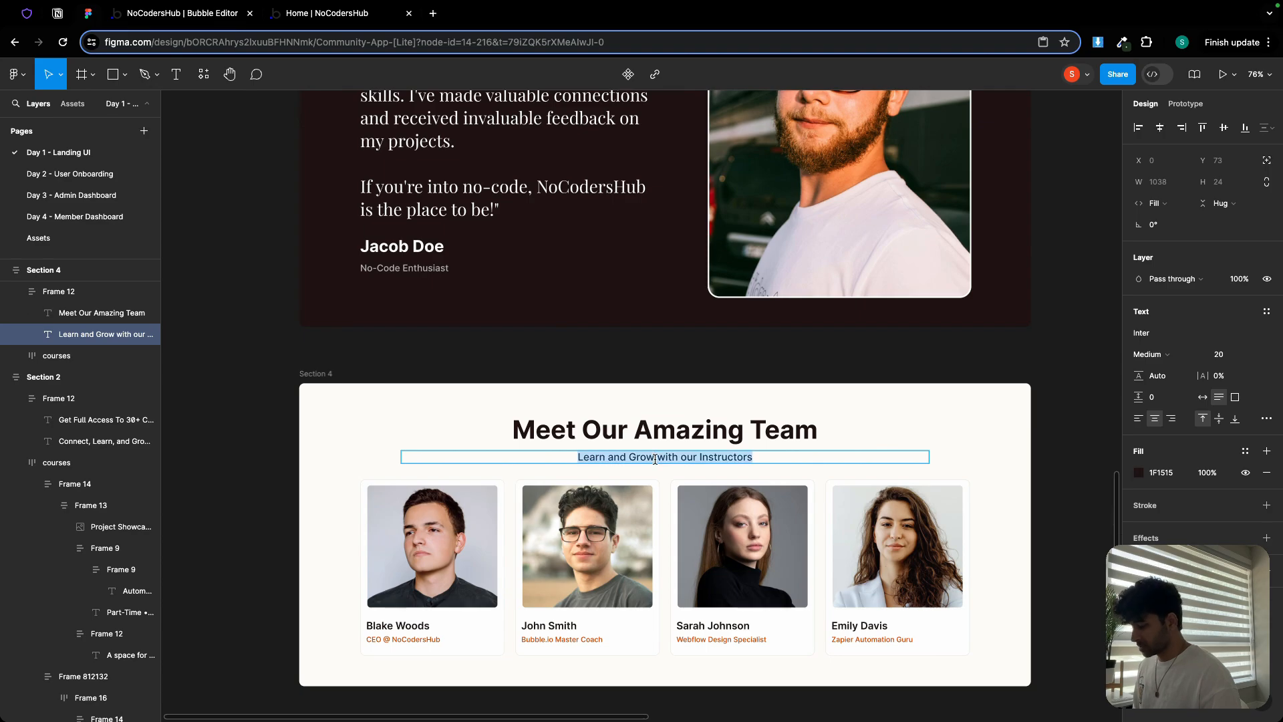
{"action": "left_click", "coordinate": [199, 16]}
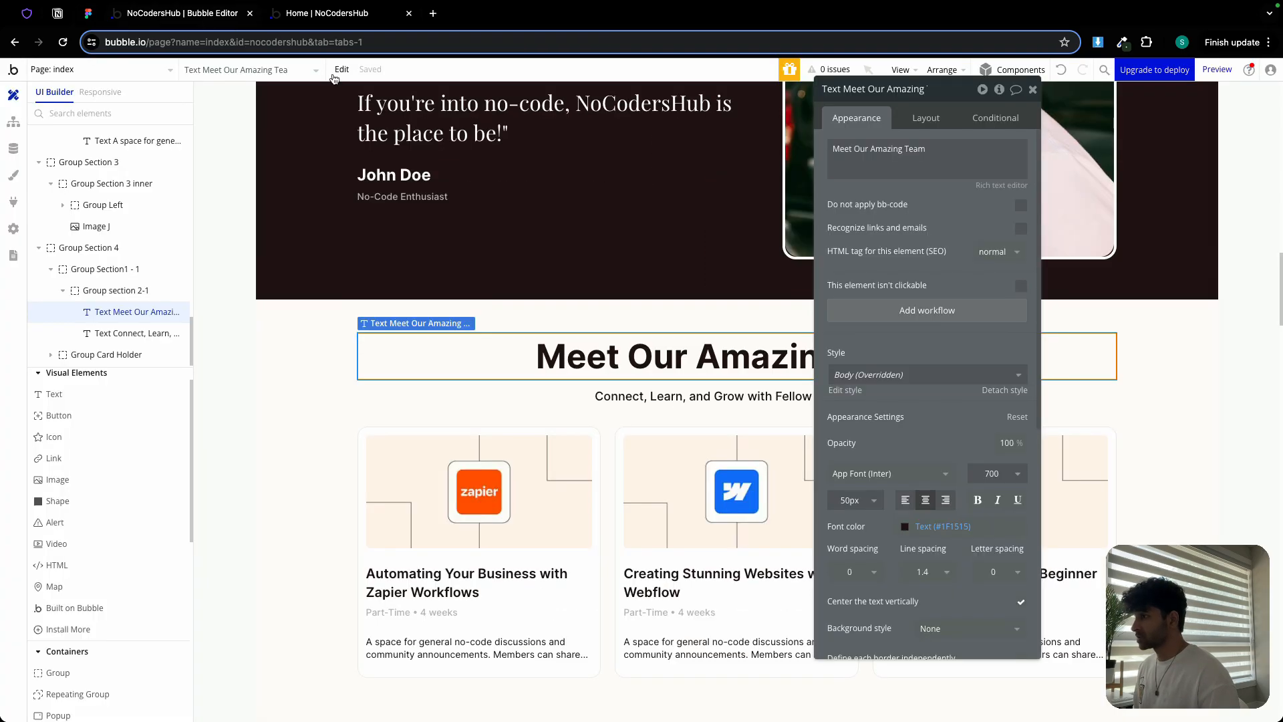
{"action": "left_click", "coordinate": [710, 399]}
{"action": "left_click", "coordinate": [888, 191]}
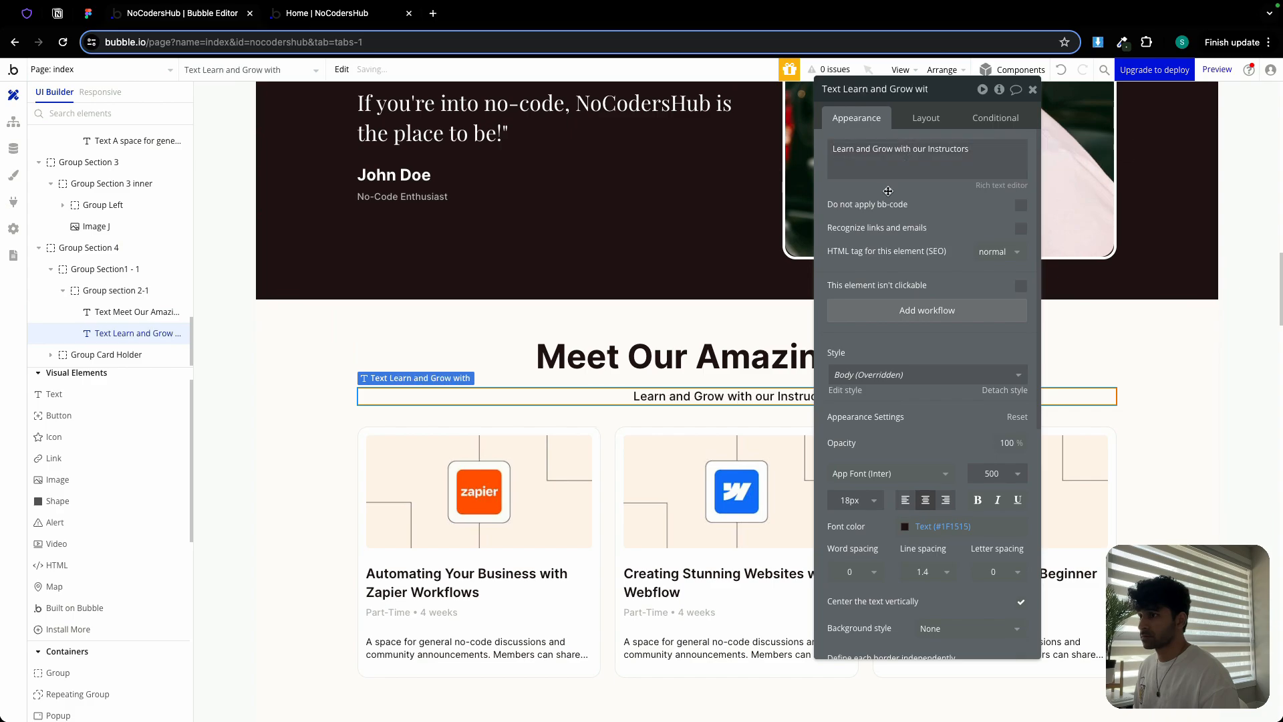
{"action": "left_click", "coordinate": [1030, 92]}
Duplicate the Framer course card into Group Card Holder to make a fourth card
{"action": "scroll", "coordinate": [876, 428], "scroll_direction": "down", "scroll_amount": 1}
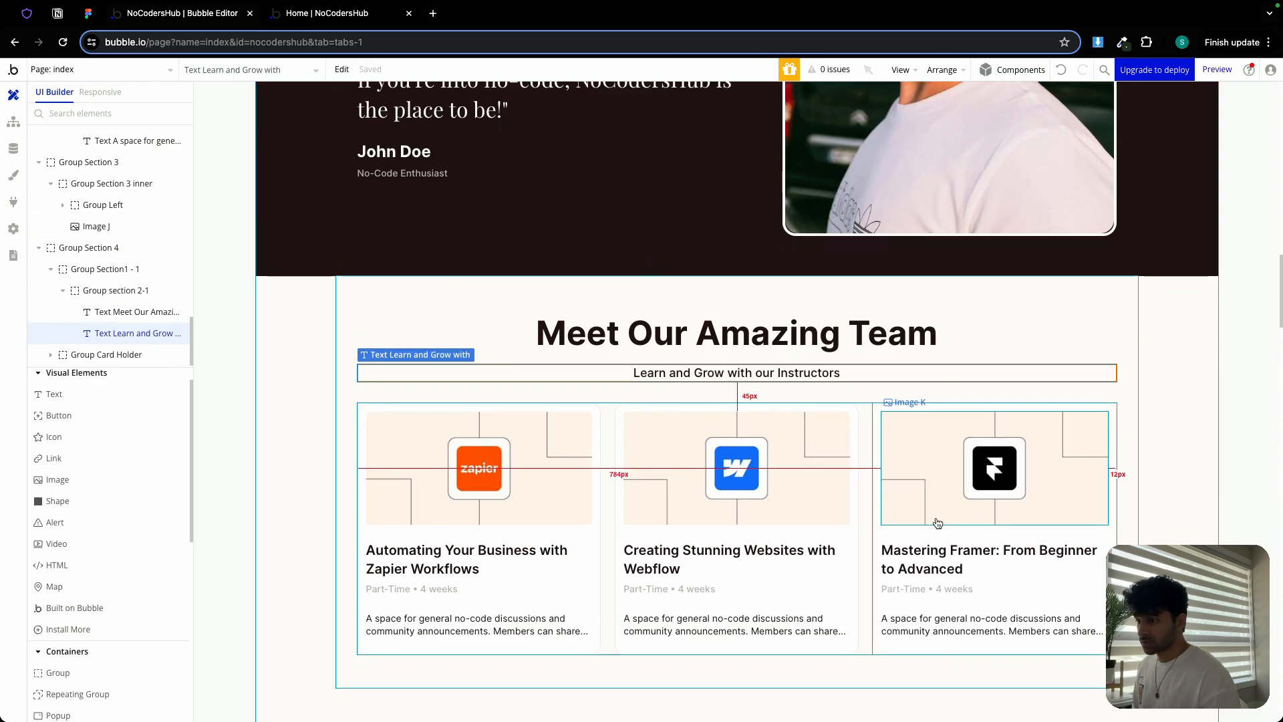
{"action": "double_click", "coordinate": [887, 532]}
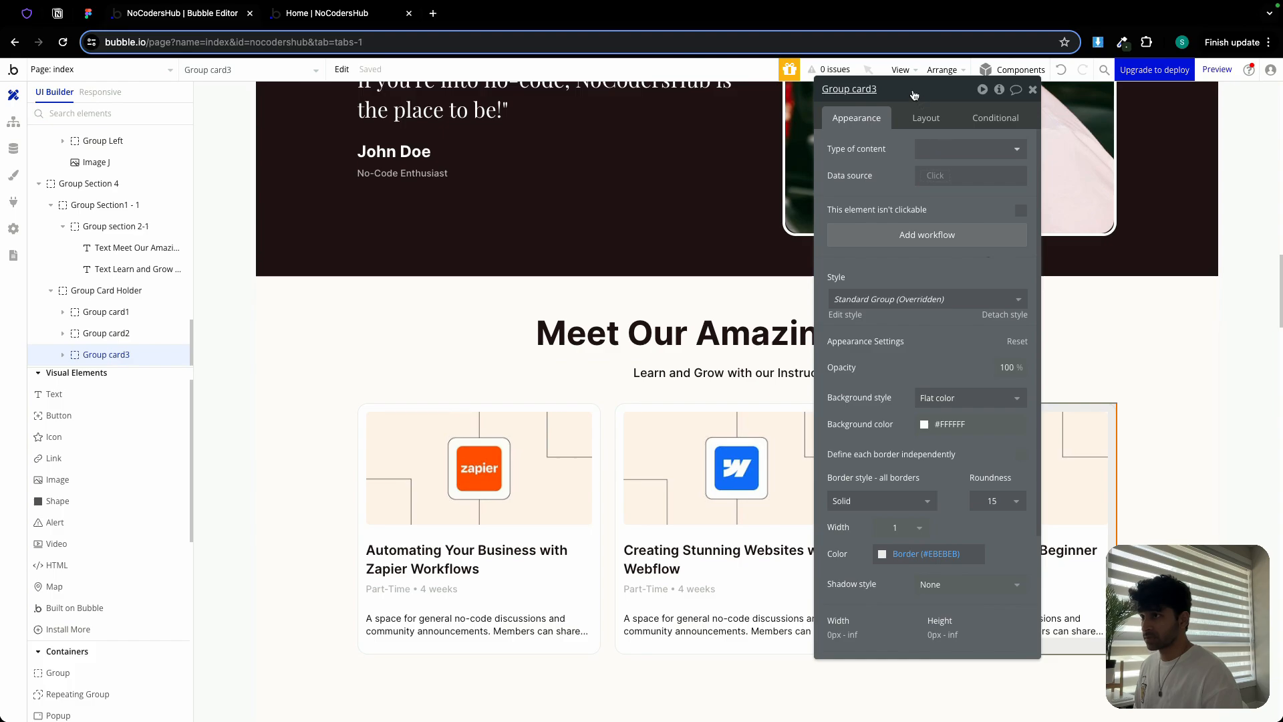
{"action": "left_click_drag", "start_coordinate": [914, 94], "coordinate": [642, 121]}
{"action": "left_click", "coordinate": [763, 118]}
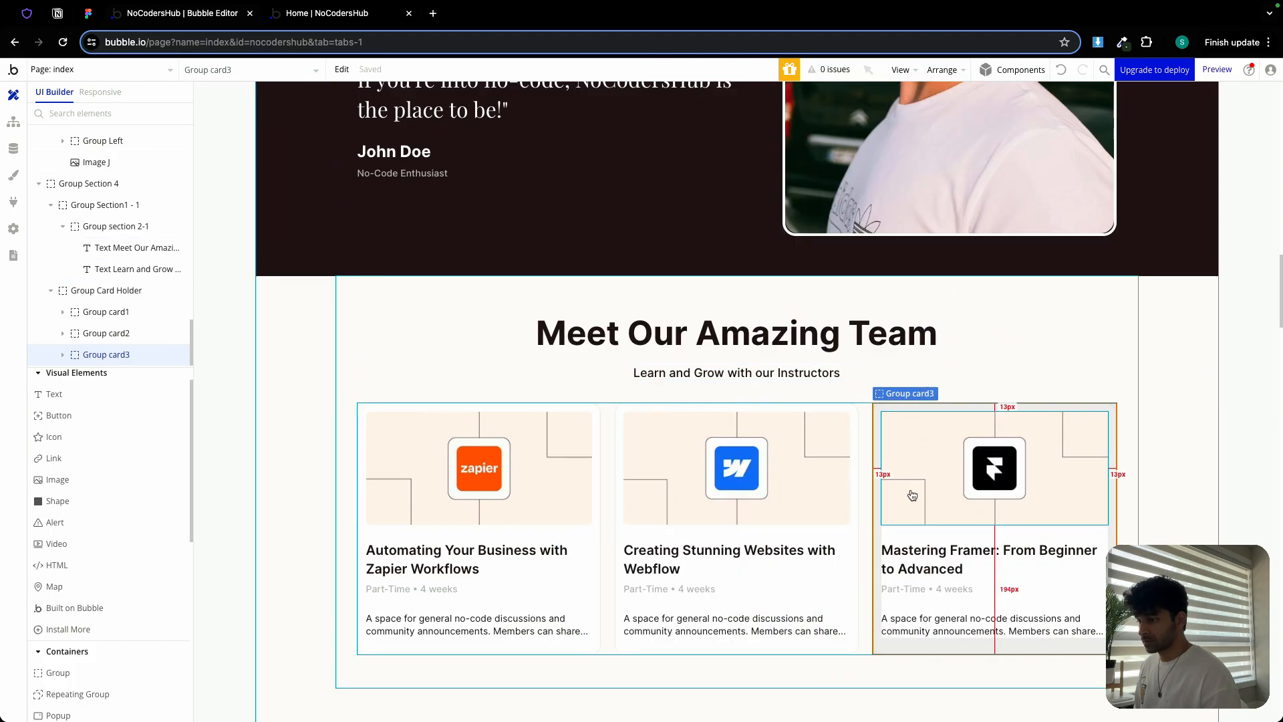
{"action": "right_click", "coordinate": [910, 534]}
{"action": "left_click", "coordinate": [937, 533]}
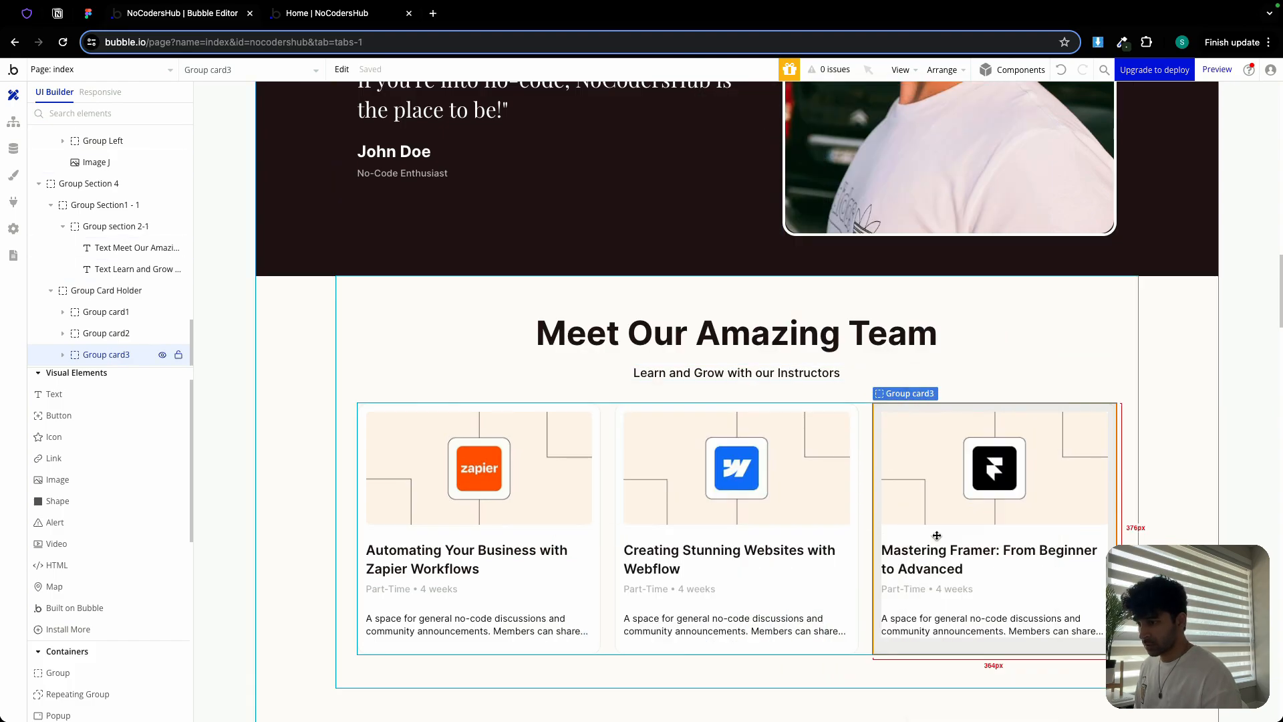
{"action": "double_click", "coordinate": [866, 520]}
{"action": "right_click", "coordinate": [866, 520]}
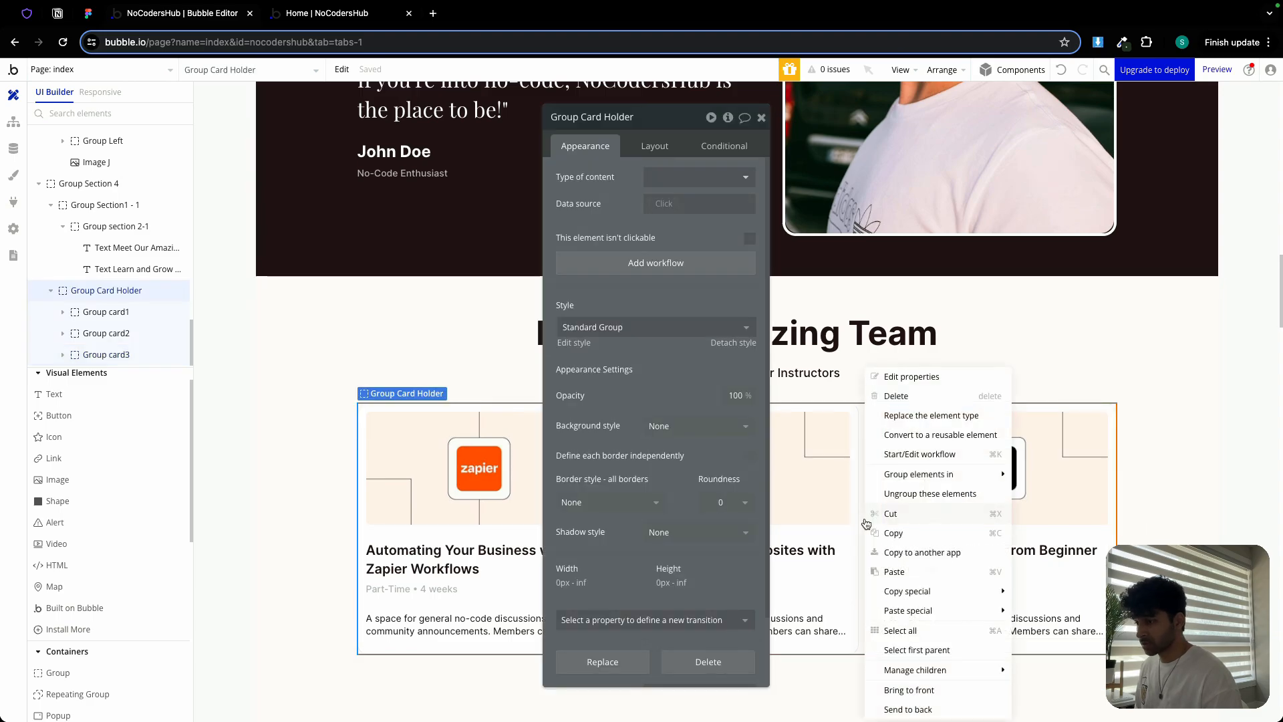
{"action": "left_click", "coordinate": [895, 572]}
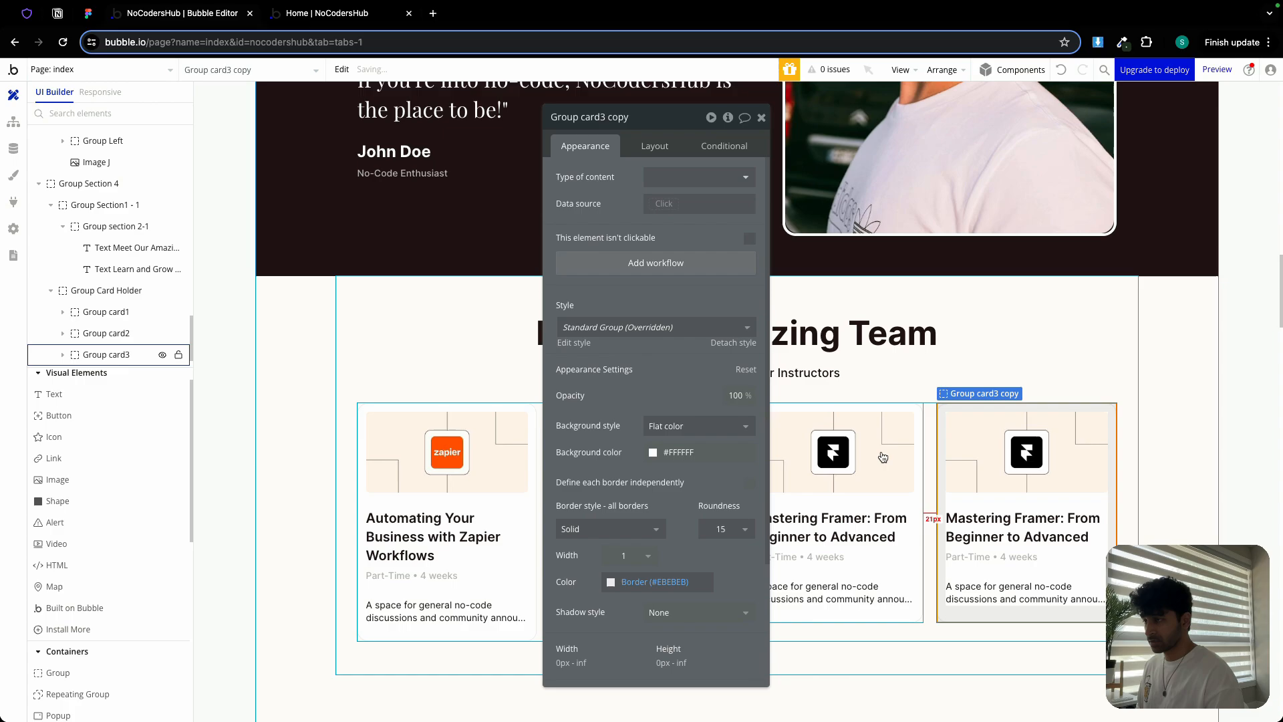
{"action": "left_click", "coordinate": [761, 118]}
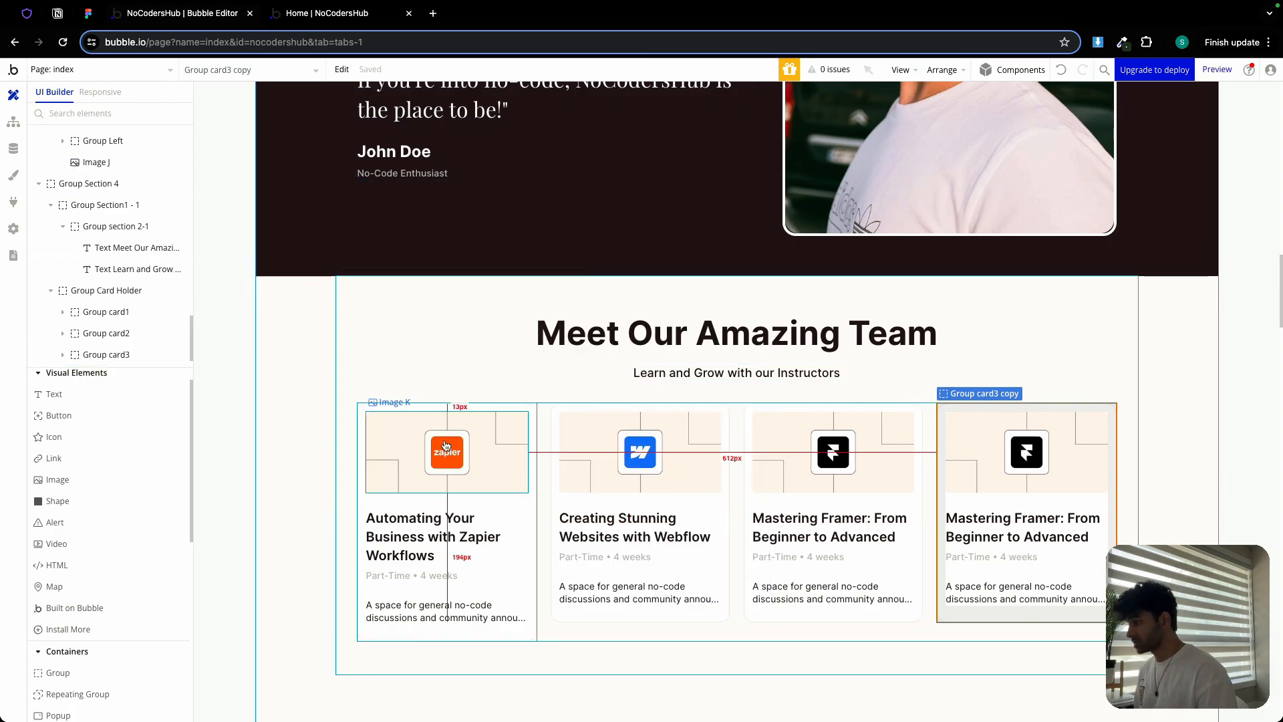
{"action": "left_click", "coordinate": [89, 13]}
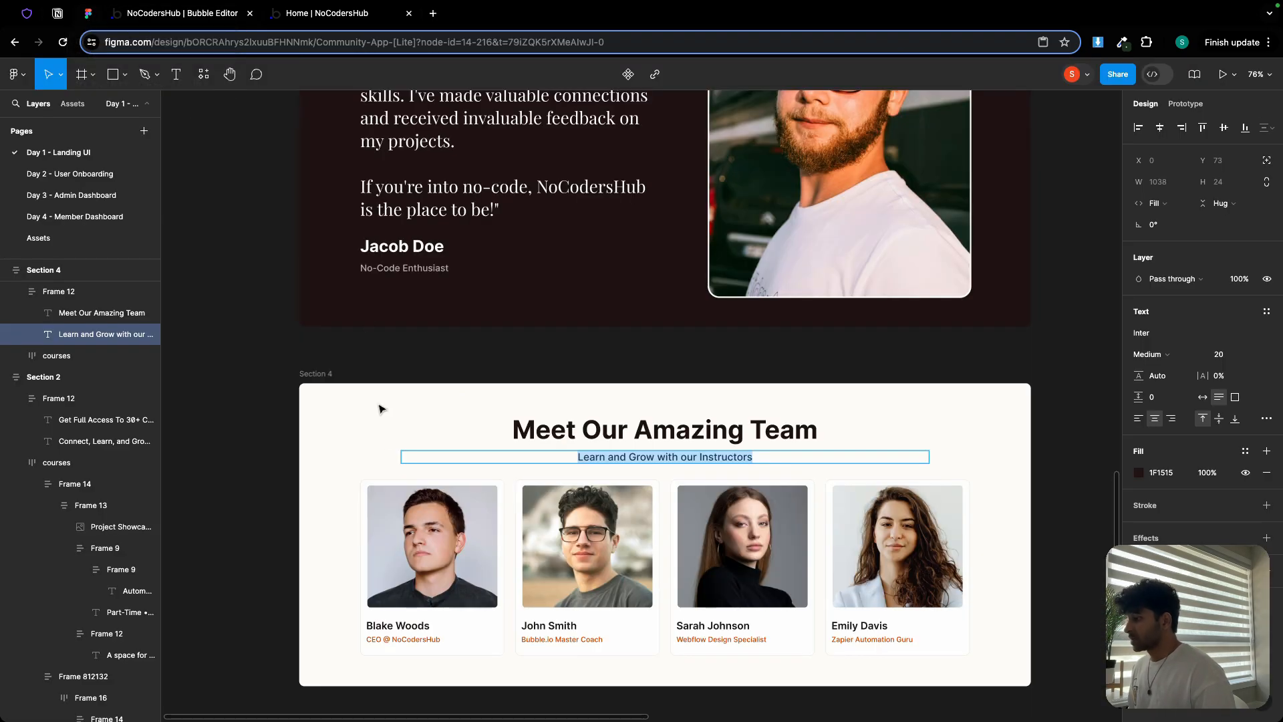
Inspect the font, size and colour of the first coach's name and 'CEO @ NoCodersHub' text in Figma
{"action": "scroll", "coordinate": [407, 522], "scroll_direction": "up", "scroll_amount": 10}
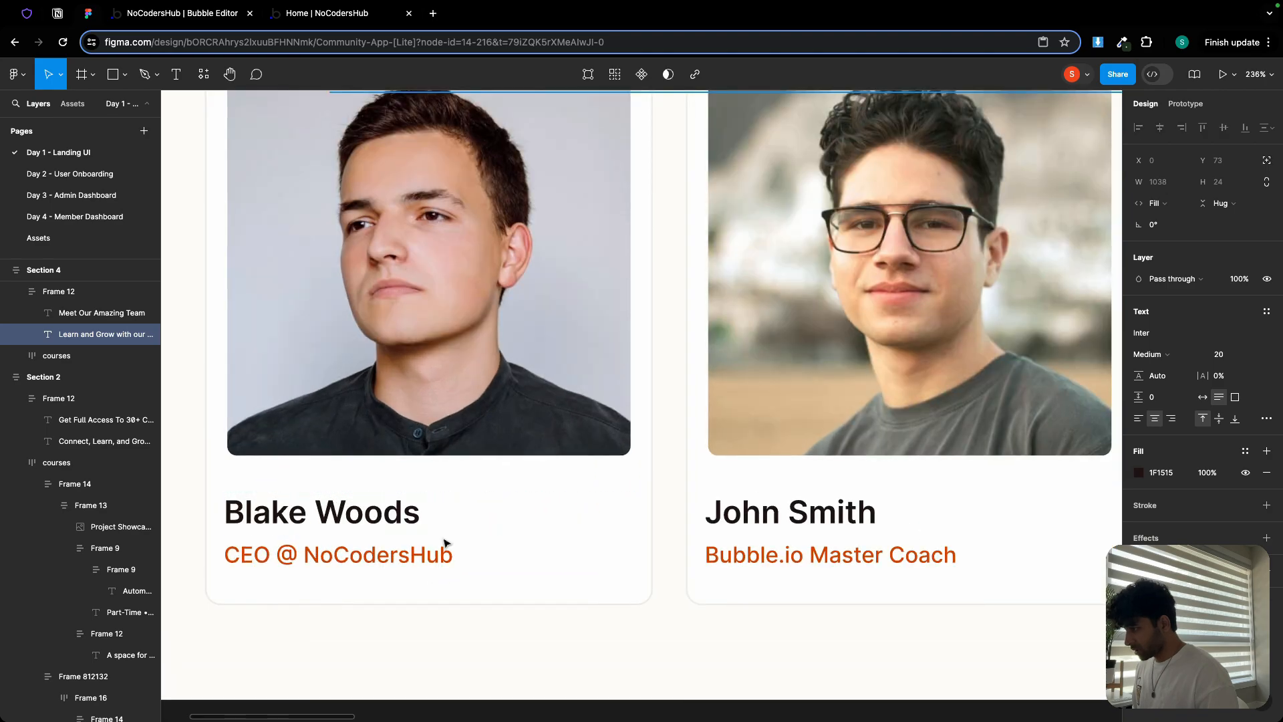
{"action": "left_click", "coordinate": [444, 542]}
{"action": "double_click", "coordinate": [443, 547]}
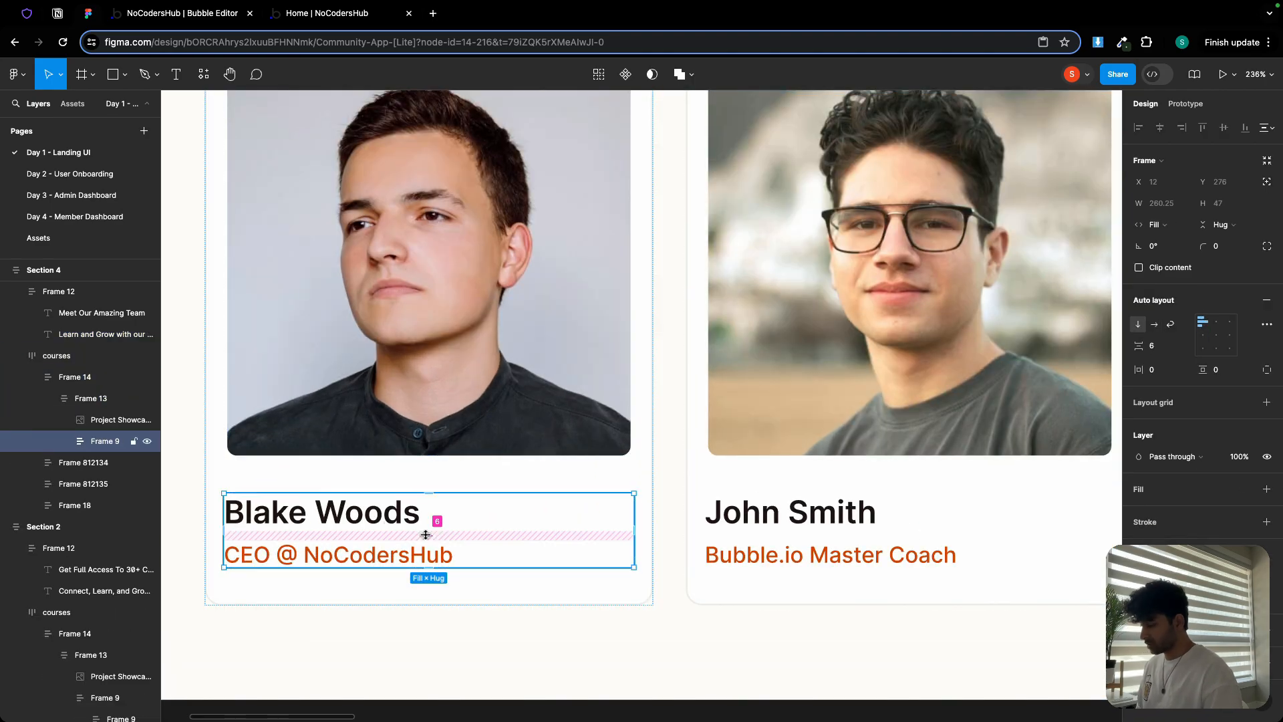
{"action": "double_click", "coordinate": [369, 521]}
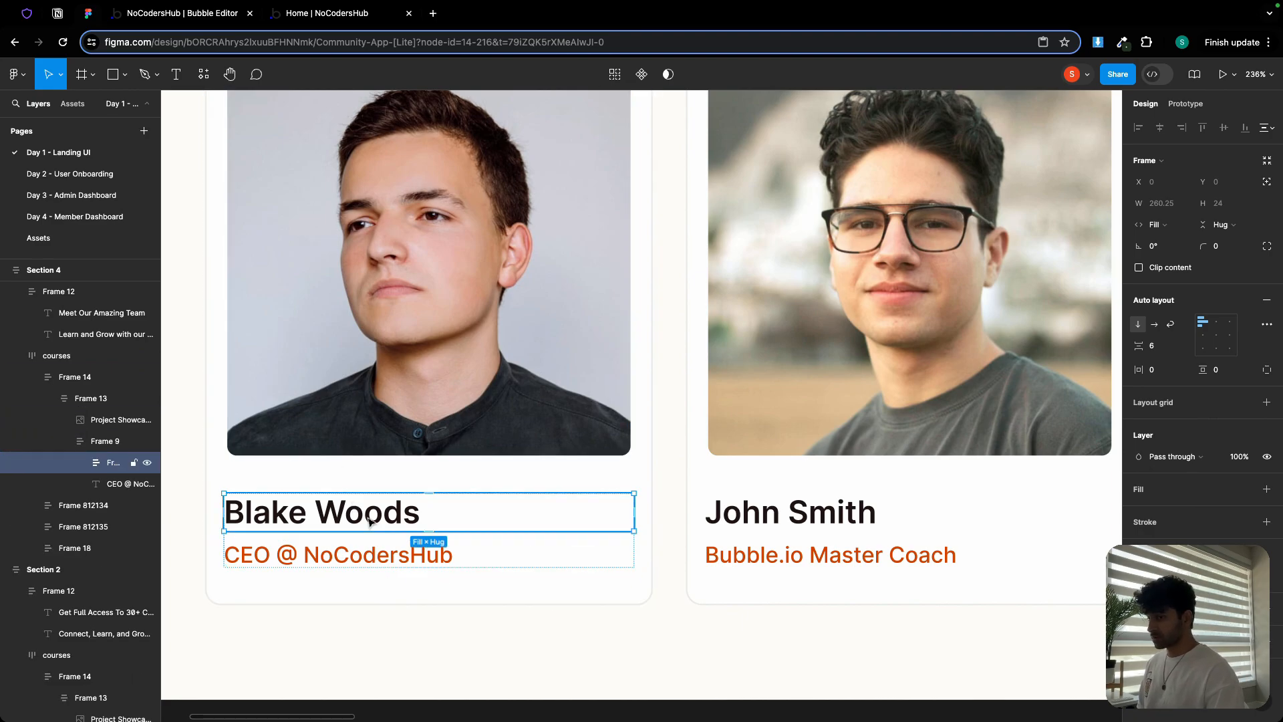
{"action": "double_click", "coordinate": [369, 520]}
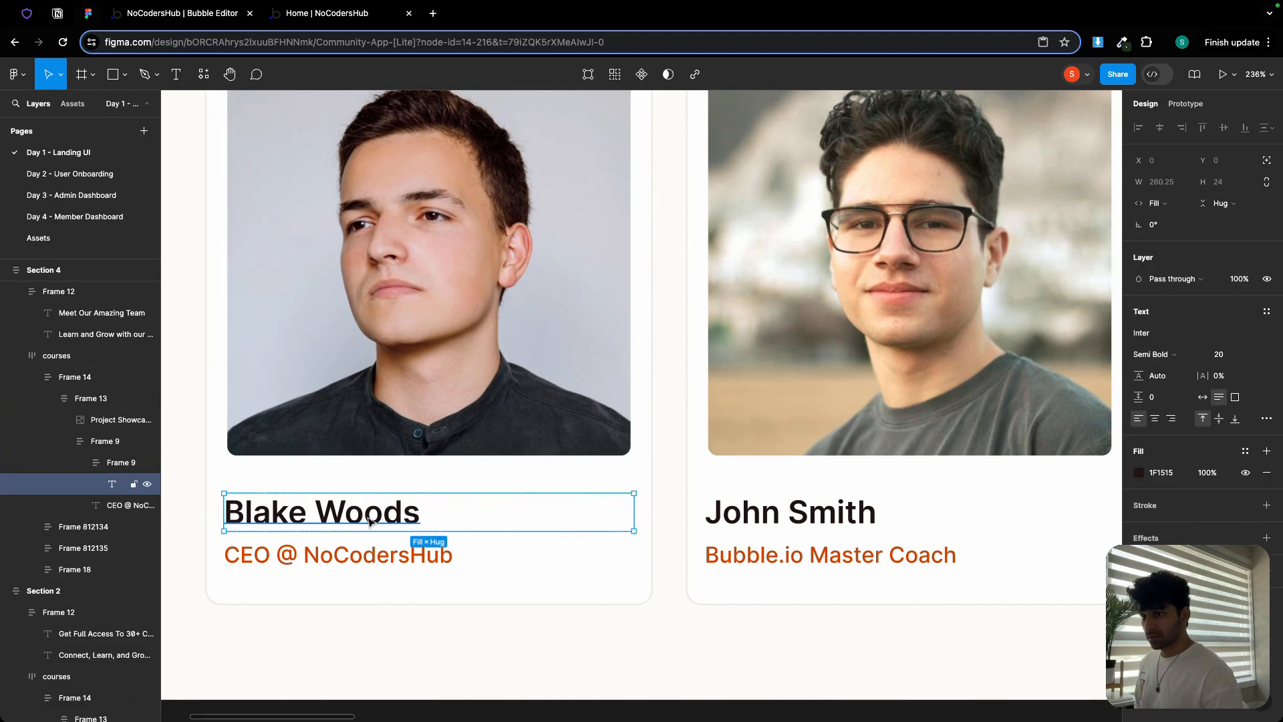
{"action": "left_click", "coordinate": [378, 558]}
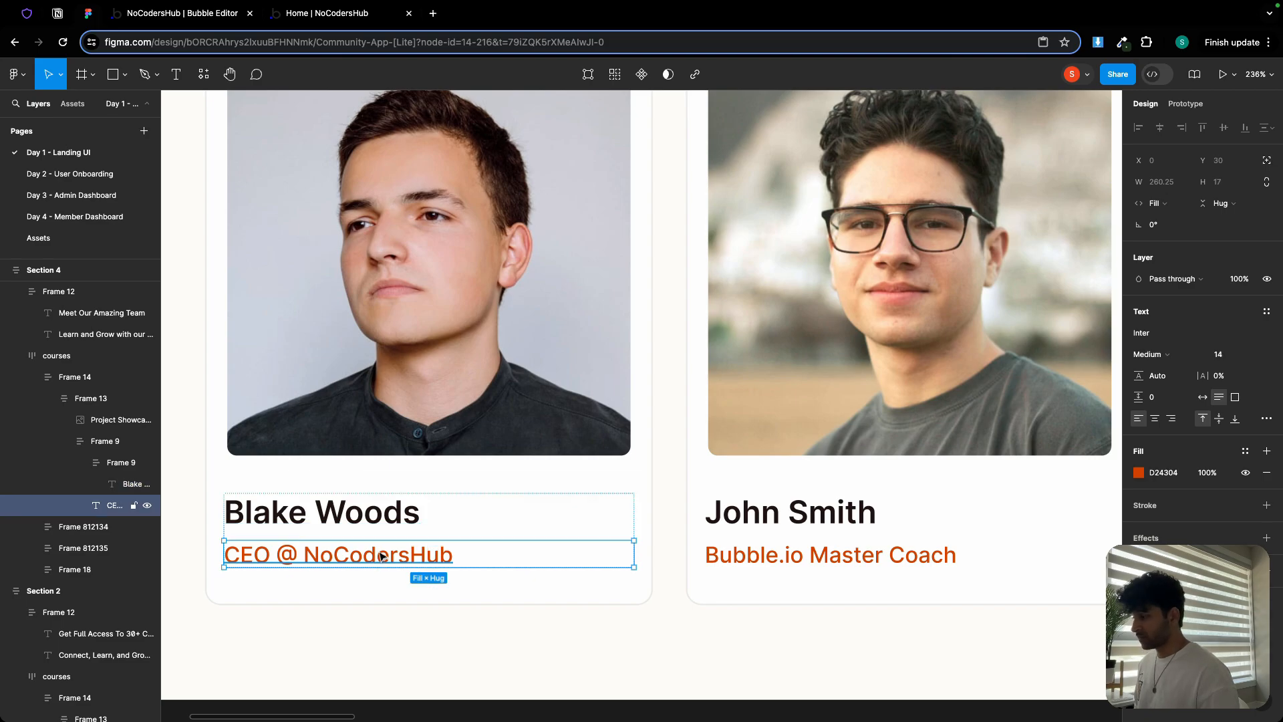
{"action": "key", "text": "ctrl+Tab"}
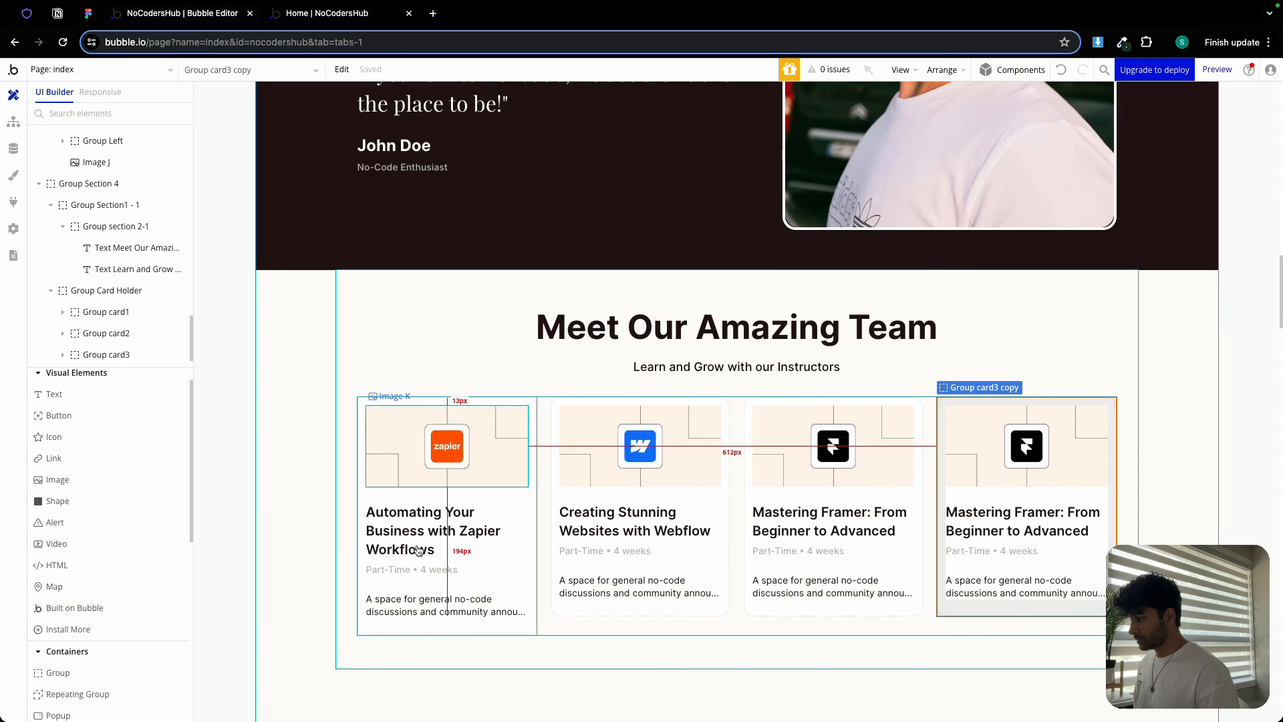
Make the first card's Part-Time • 4 weeks text the orange Primary colour
{"action": "double_click", "coordinate": [425, 537]}
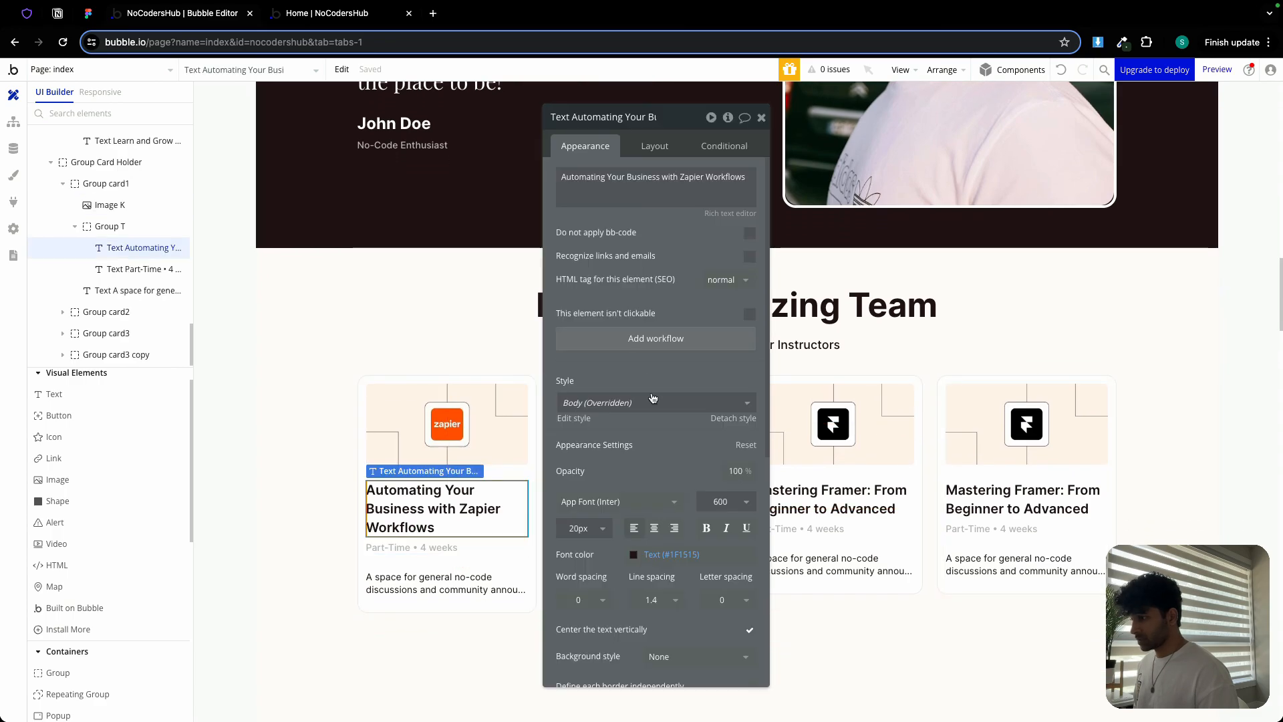
{"action": "left_click", "coordinate": [433, 546]}
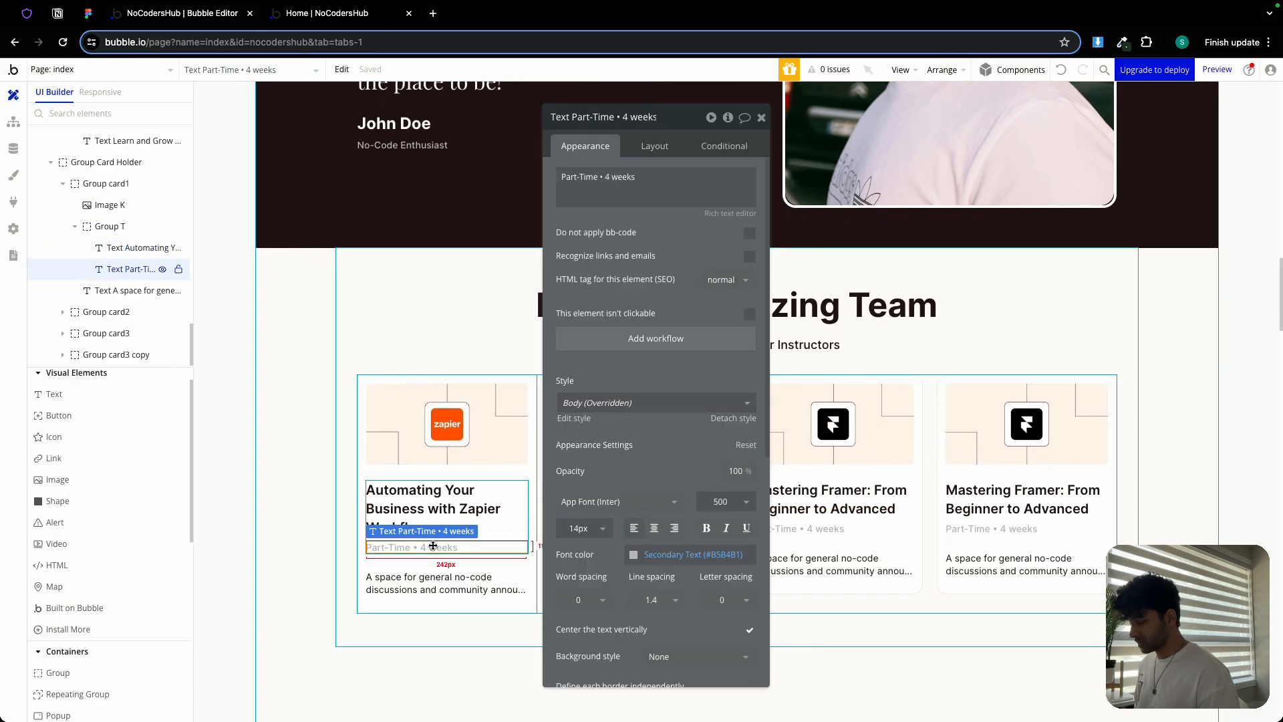
{"action": "left_click", "coordinate": [688, 554]}
{"action": "left_click", "coordinate": [638, 693]}
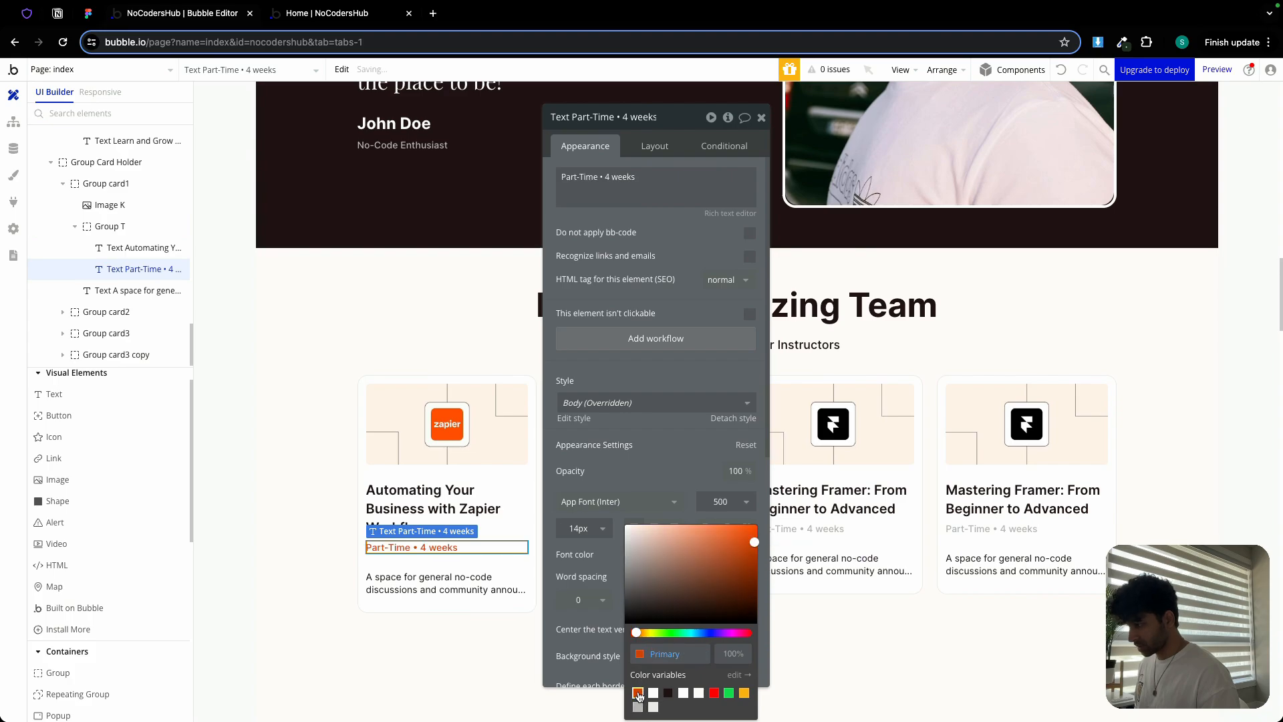
{"action": "left_click", "coordinate": [615, 481]}
Retitle the first card with the coach's name, set the role to 'CEO @ NoCodersHub', and delete the description
{"action": "left_click", "coordinate": [427, 508]}
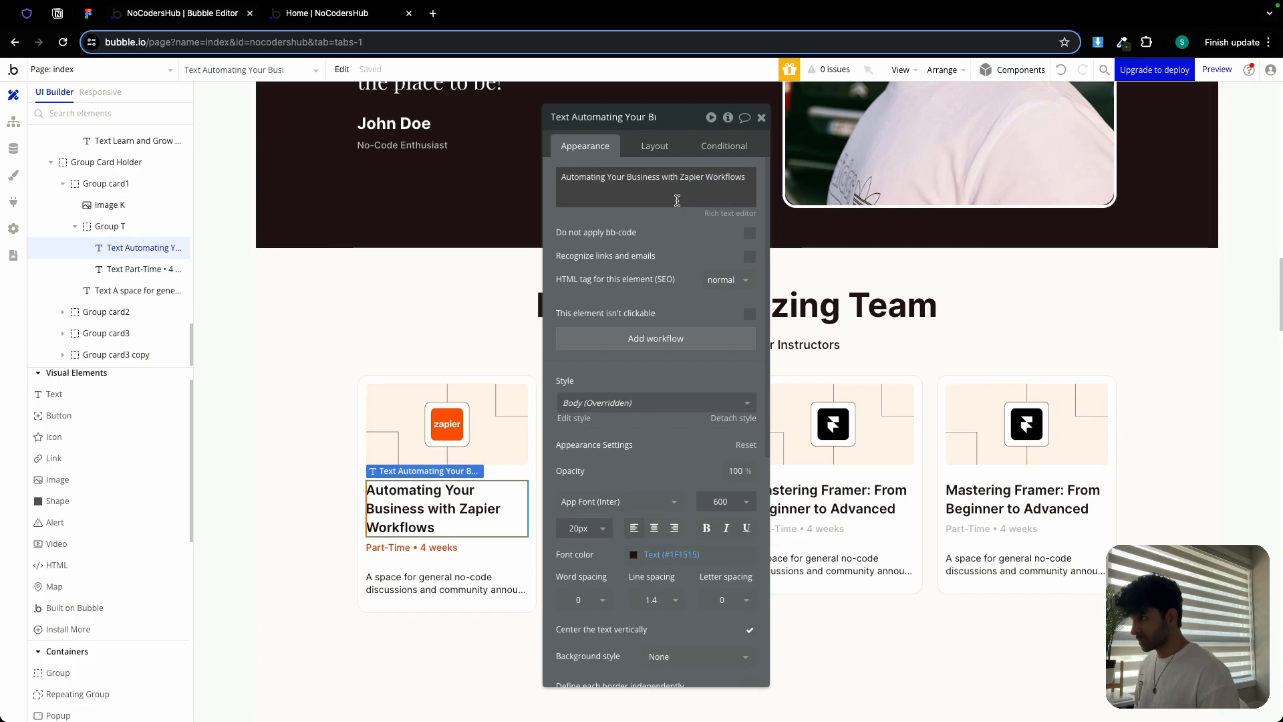
{"action": "triple_click", "coordinate": [671, 189]}
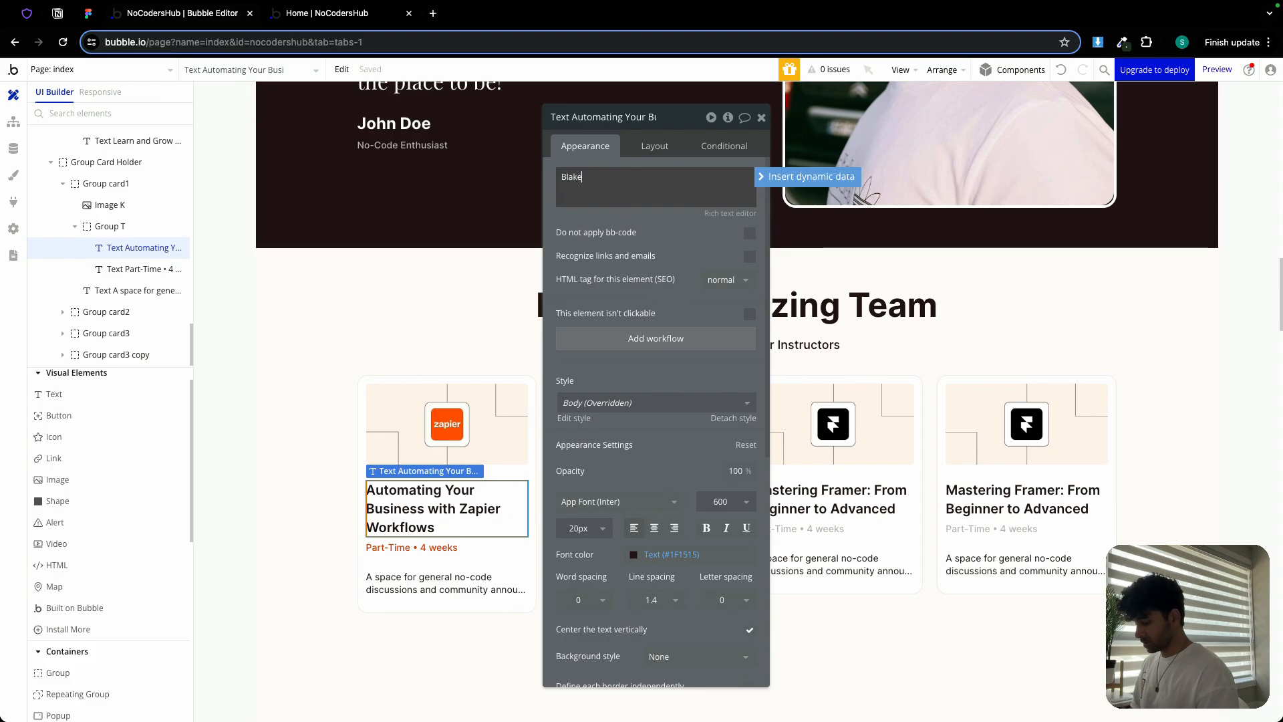
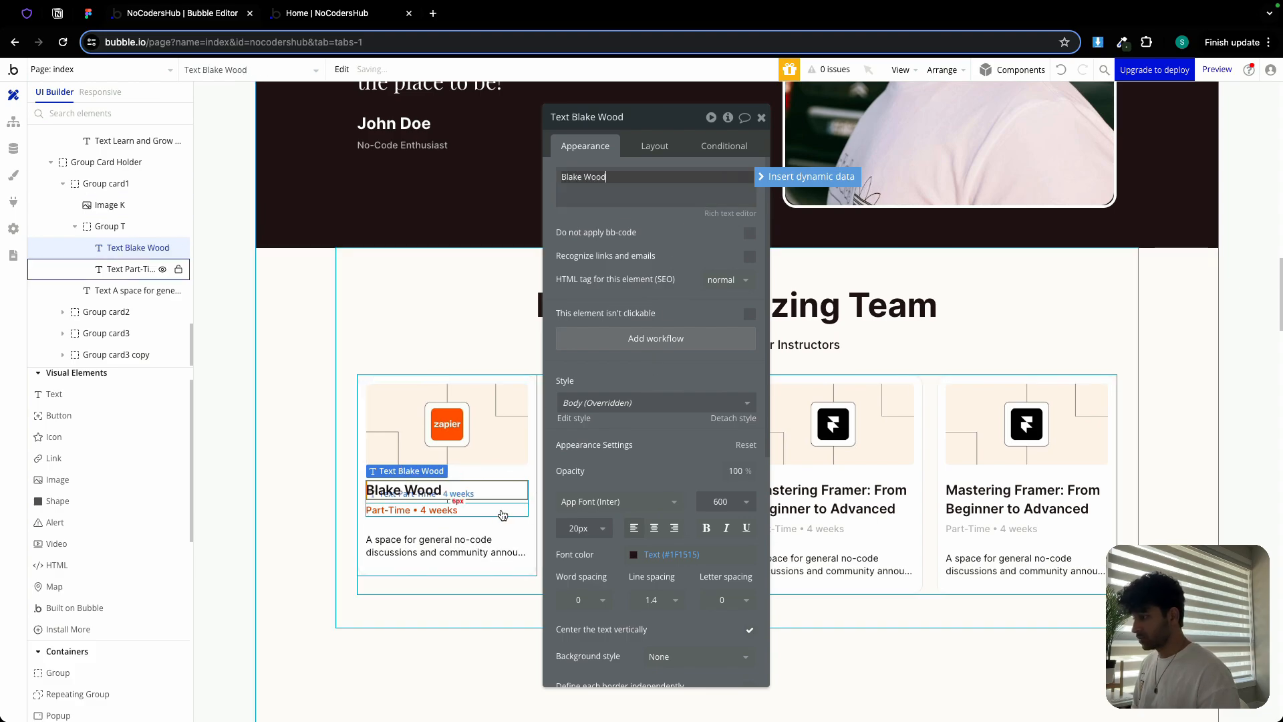
{"action": "left_click", "coordinate": [435, 510]}
{"action": "triple_click", "coordinate": [655, 187]}
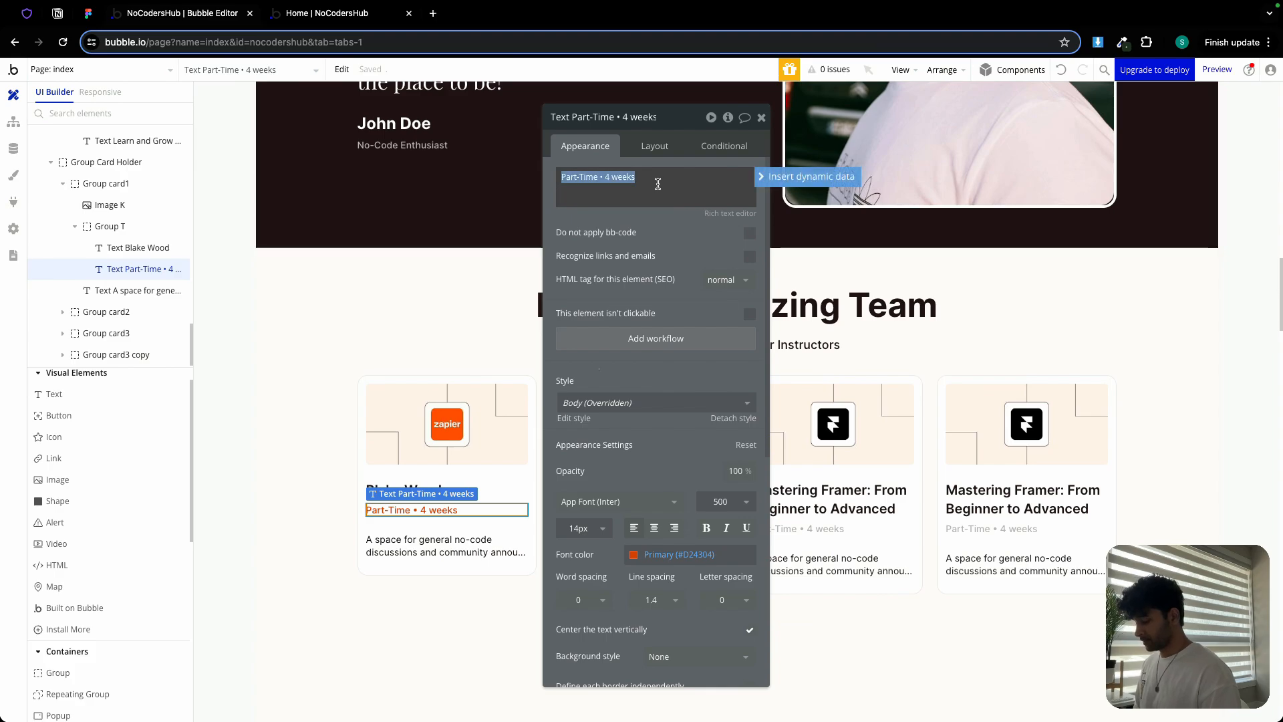
{"action": "type", "text": "CEO"}
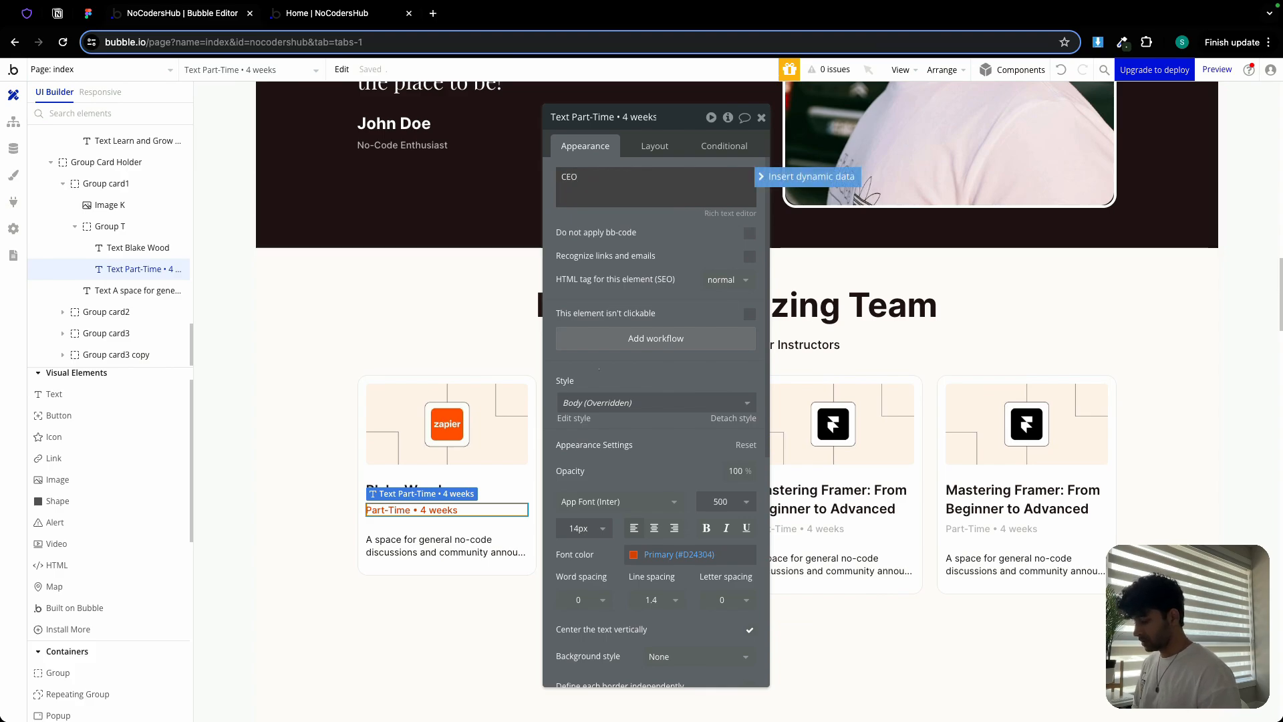
{"action": "type", "text": " @"}
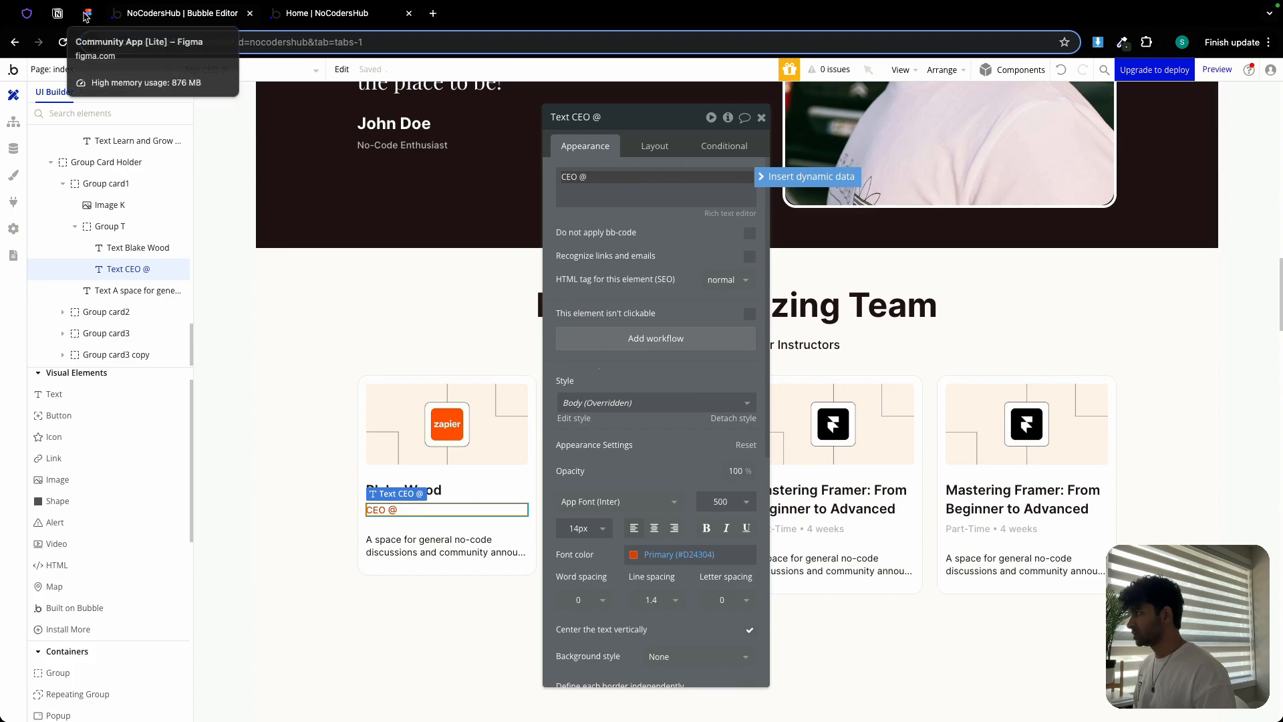
{"action": "left_click", "coordinate": [87, 14]}
{"action": "double_click", "coordinate": [326, 551]}
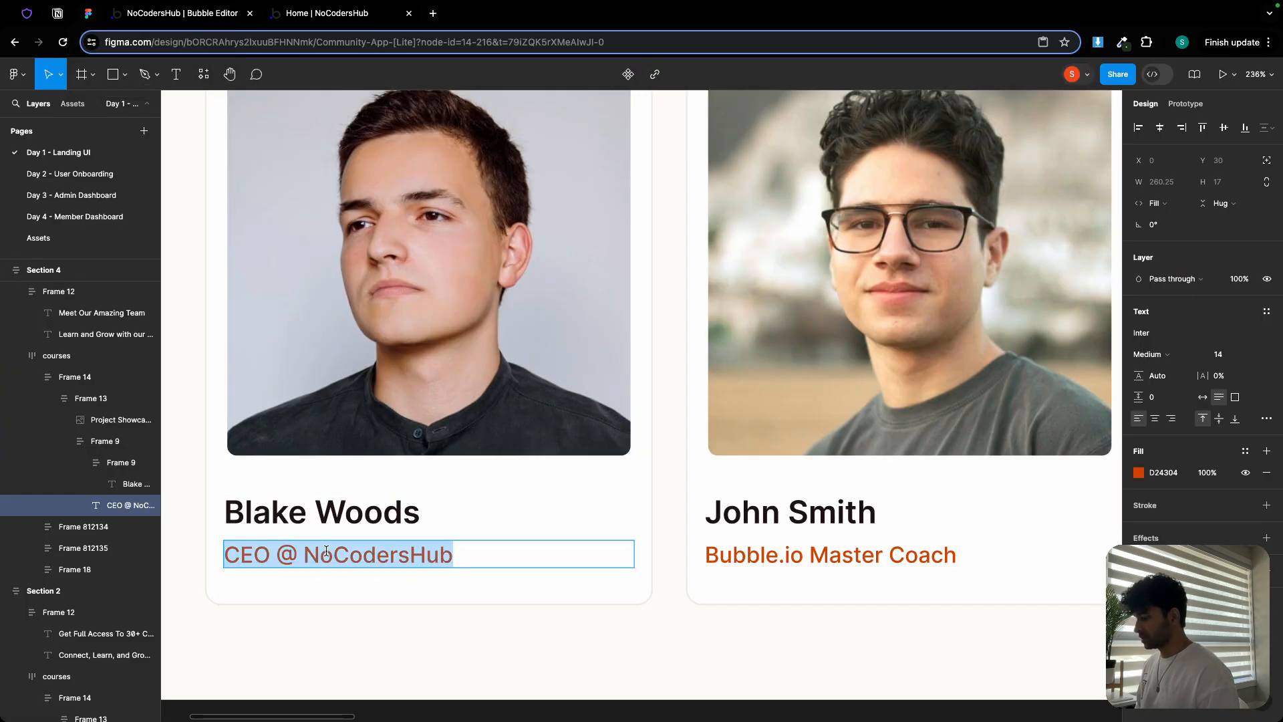
{"action": "left_click", "coordinate": [194, 14]}
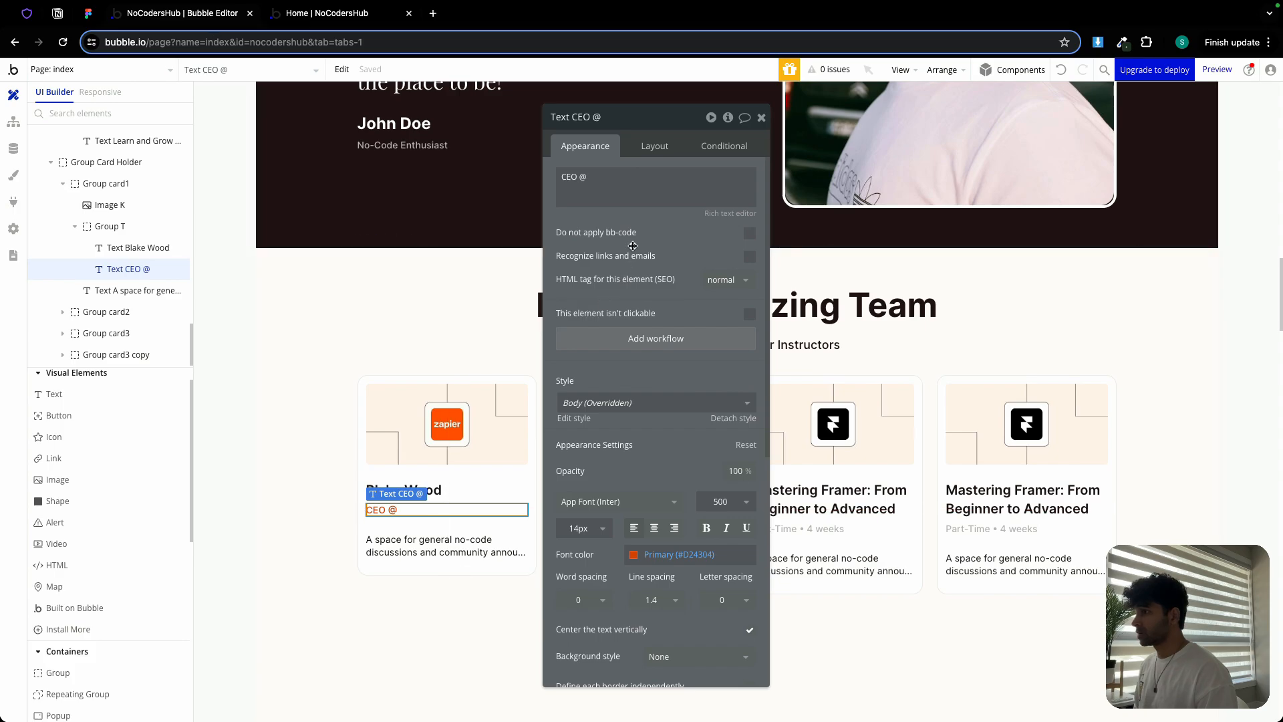
{"action": "triple_click", "coordinate": [604, 170]}
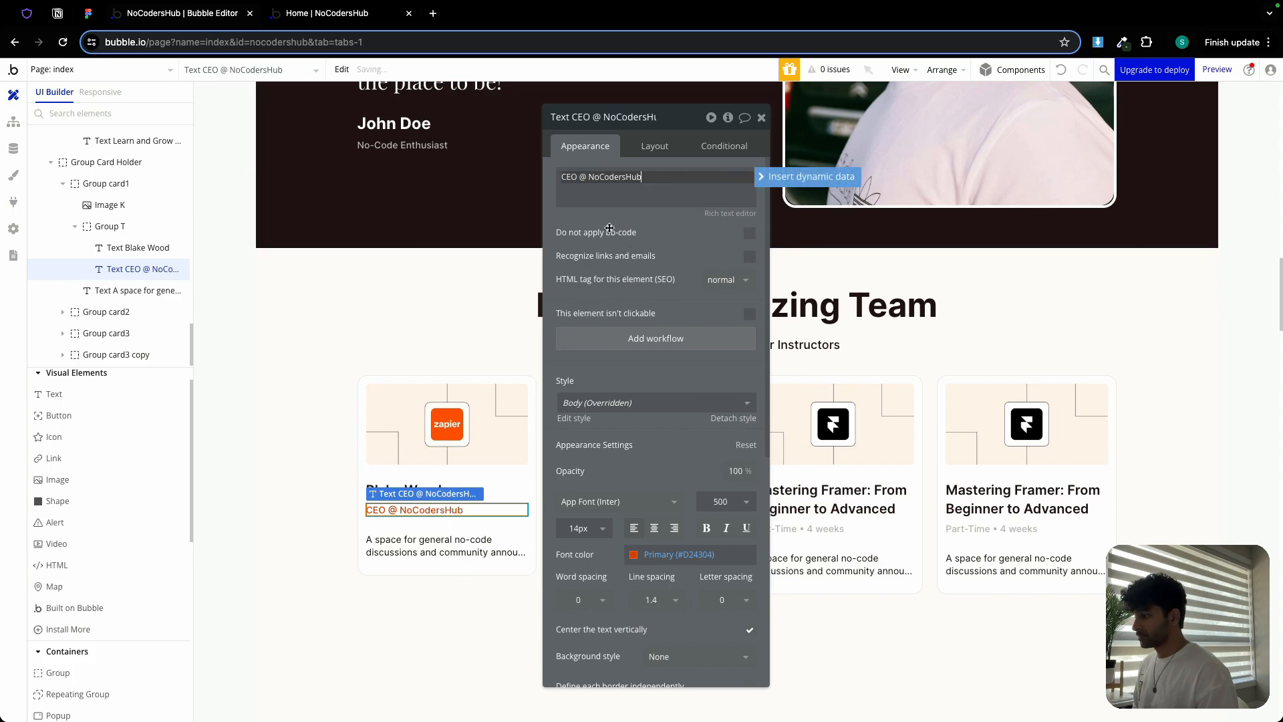
{"action": "left_click", "coordinate": [452, 554]}
{"action": "key", "text": "Delete"}
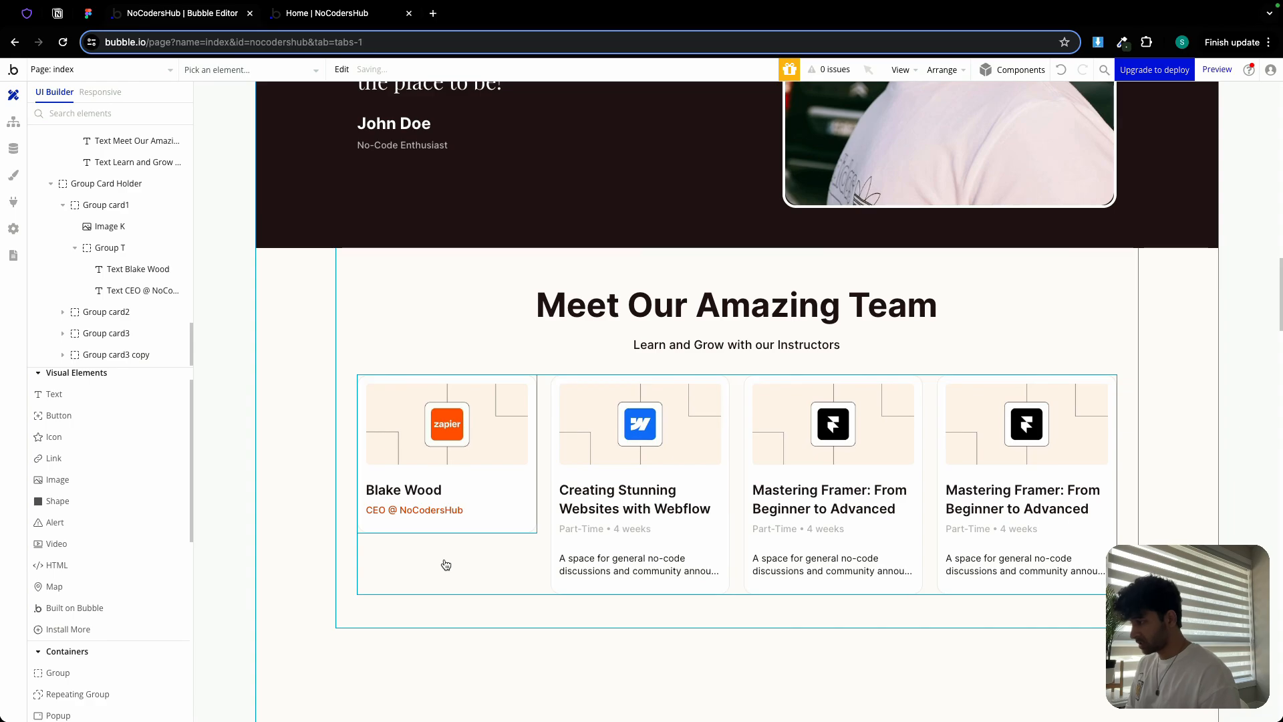
Upload the coach's portrait photo as Image K's static image in the first card
{"action": "left_click", "coordinate": [468, 455]}
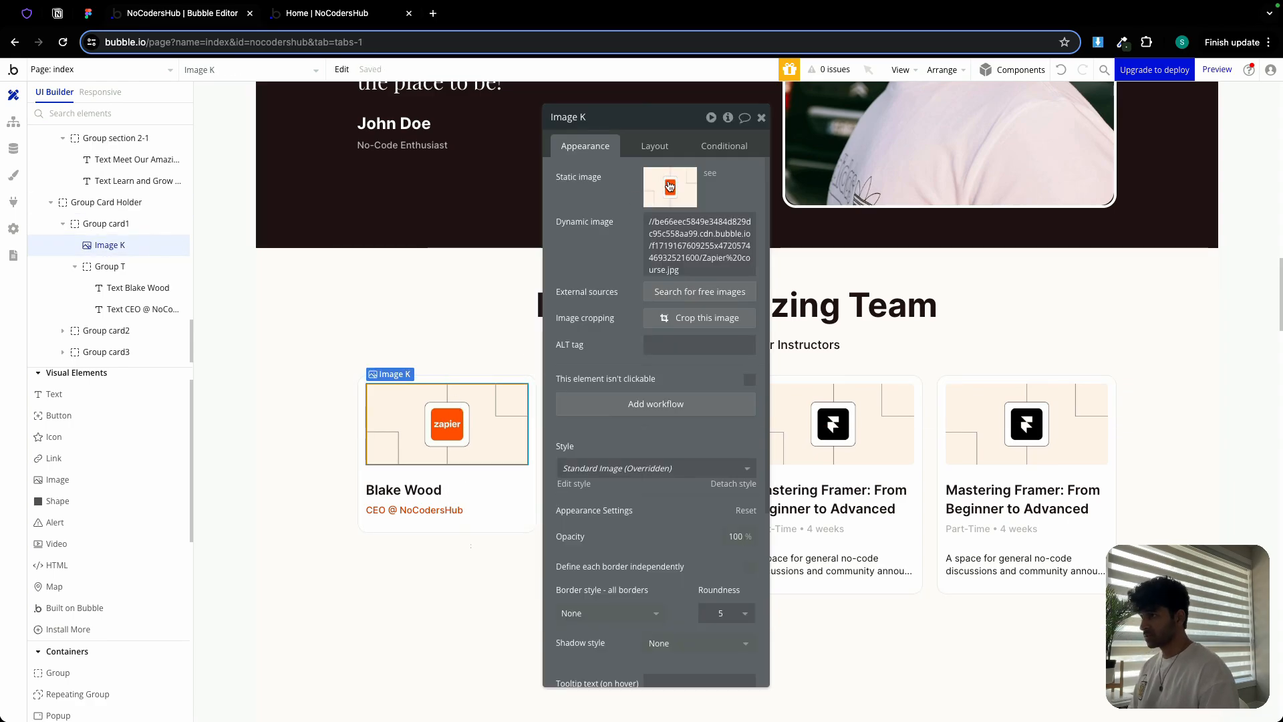
{"action": "left_click", "coordinate": [670, 186]}
{"action": "scroll", "coordinate": [698, 348], "scroll_direction": "down", "scroll_amount": 5}
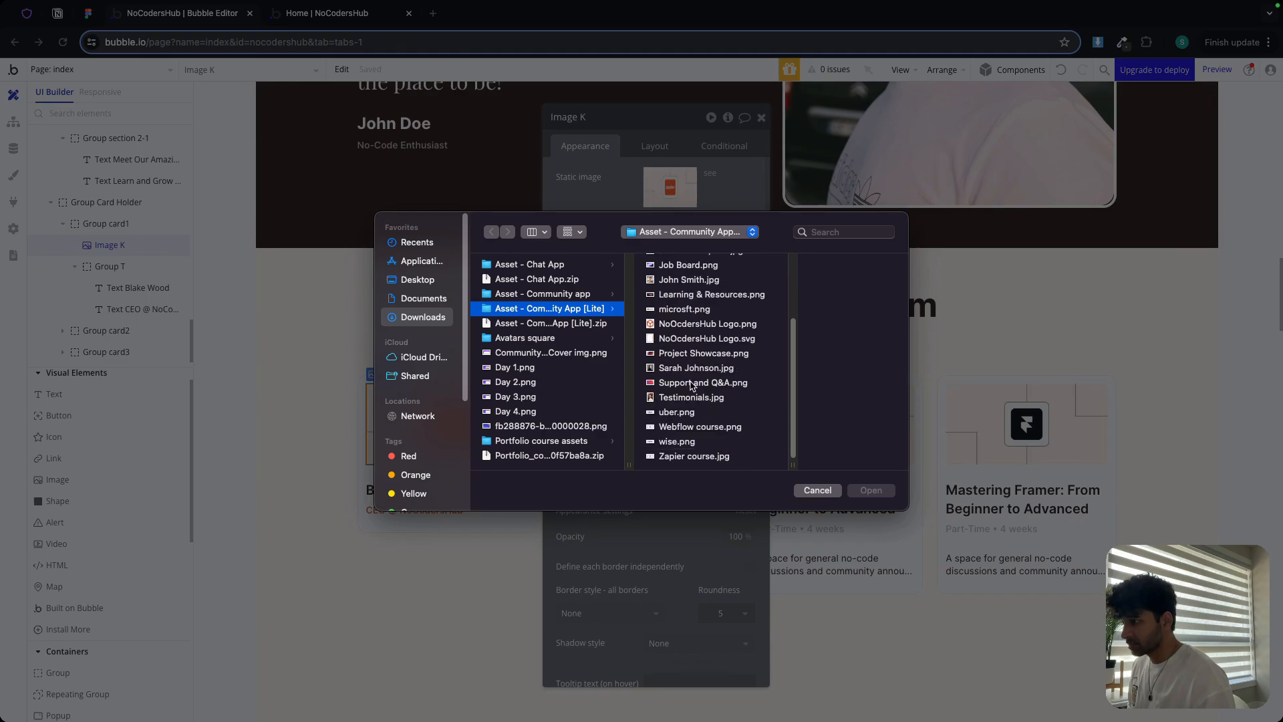
{"action": "scroll", "coordinate": [692, 386], "scroll_direction": "up", "scroll_amount": 3}
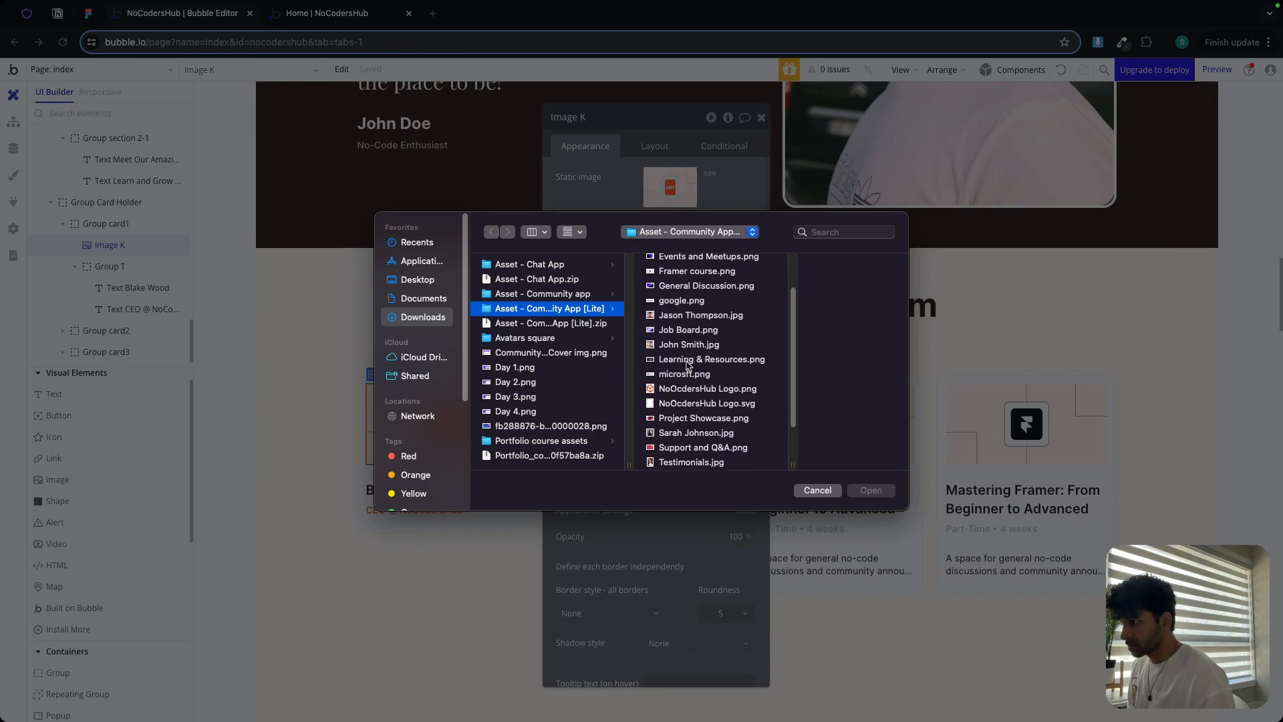
{"action": "scroll", "coordinate": [689, 350], "scroll_direction": "up", "scroll_amount": 3}
{"action": "double_click", "coordinate": [686, 267]}
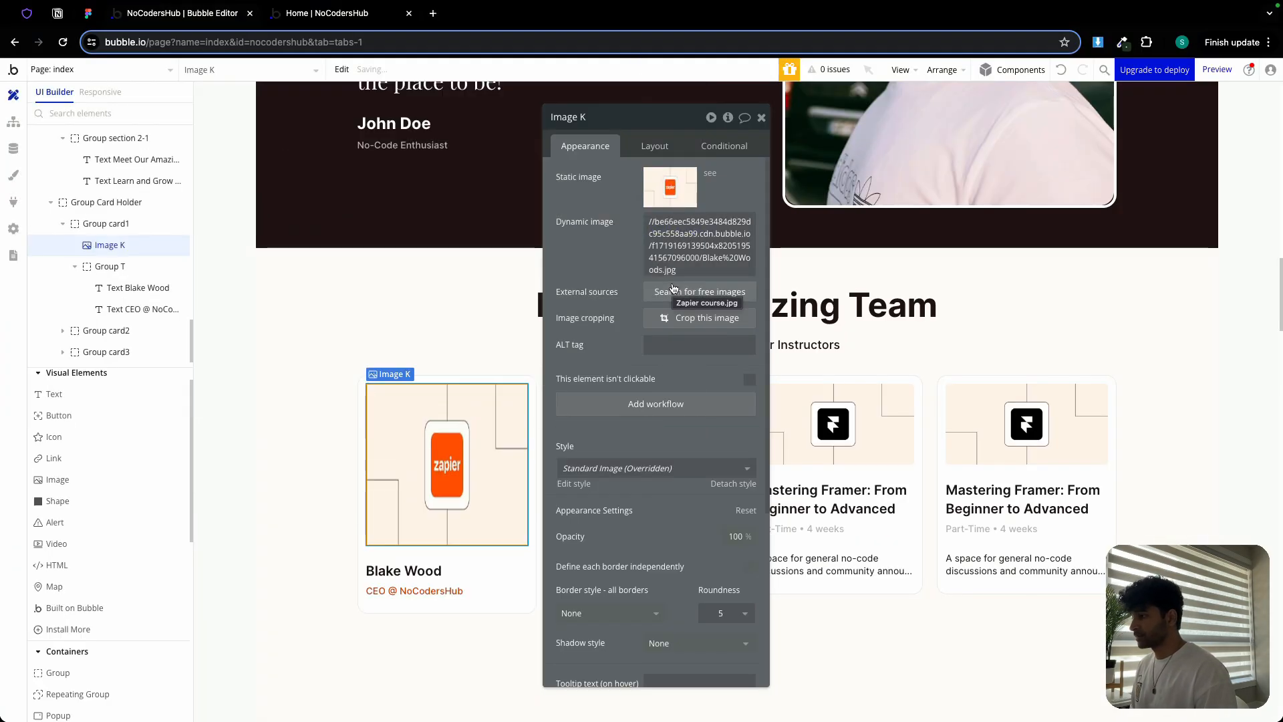
{"action": "left_click", "coordinate": [328, 432]}
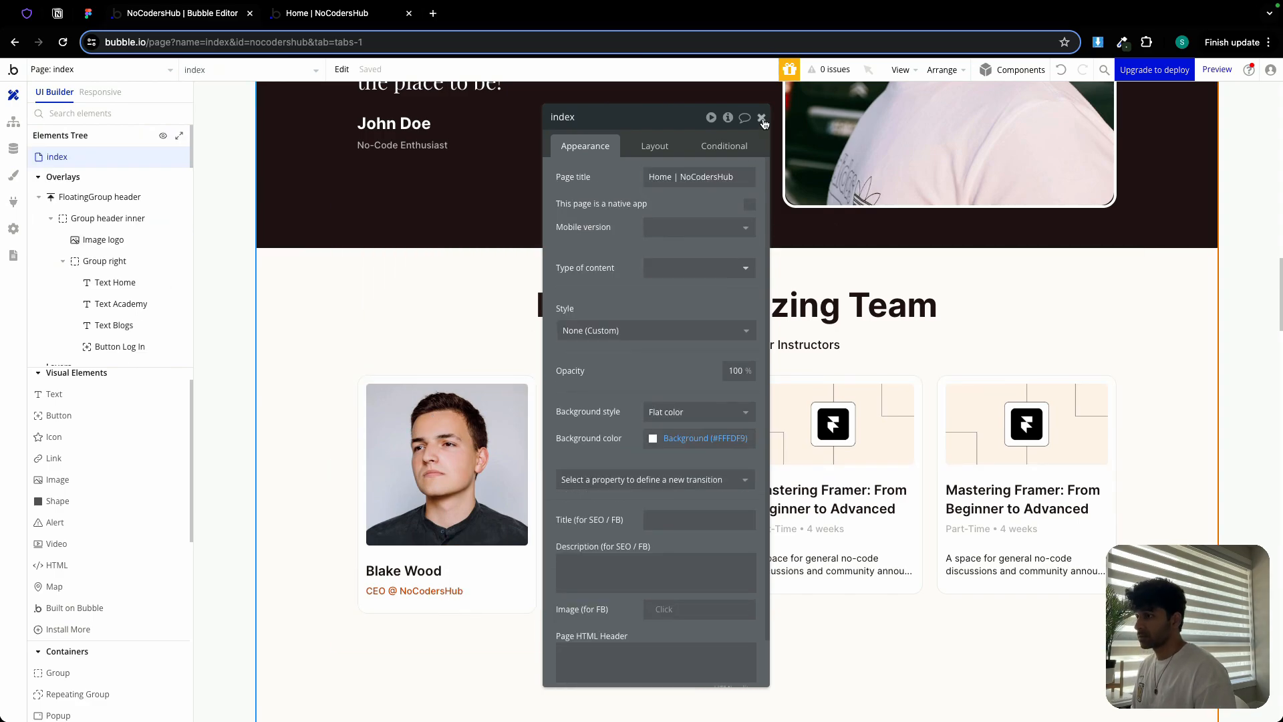
Paste a copy of the coach card into the row and delete the Webflow and both Framer course cards
{"action": "left_click", "coordinate": [762, 119]}
{"action": "left_click", "coordinate": [677, 477]}
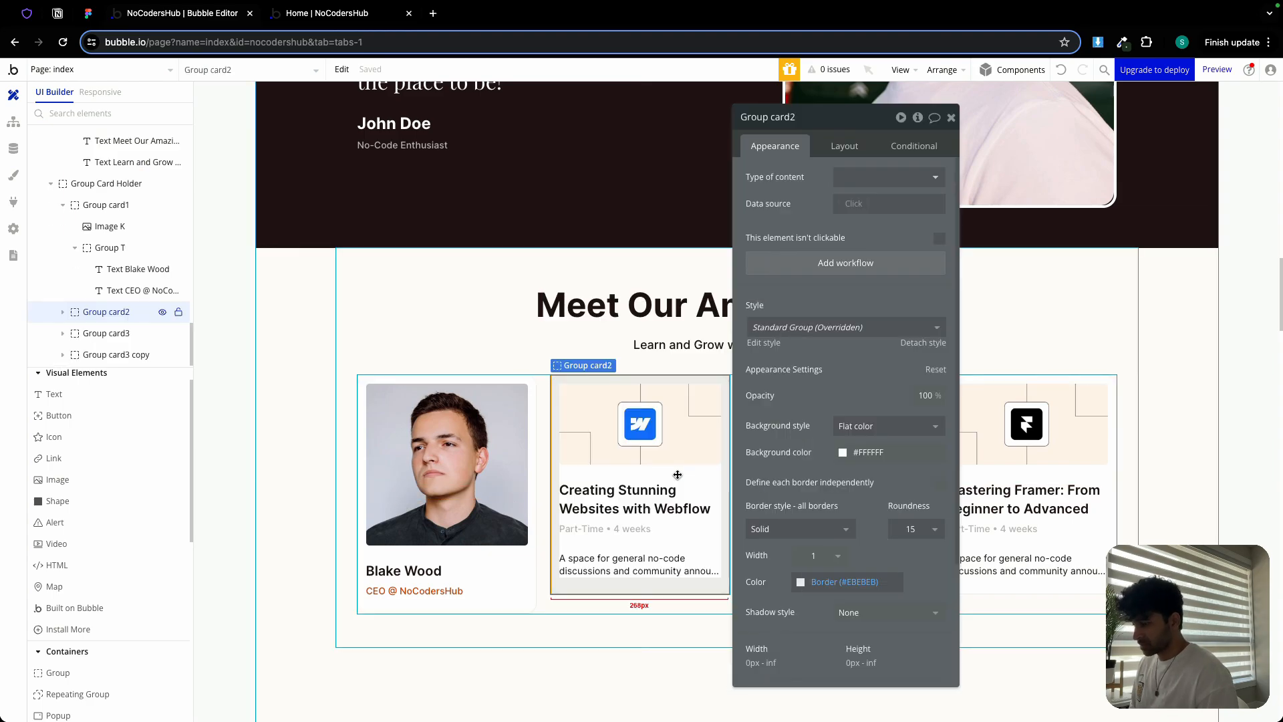
{"action": "left_click", "coordinate": [515, 556]}
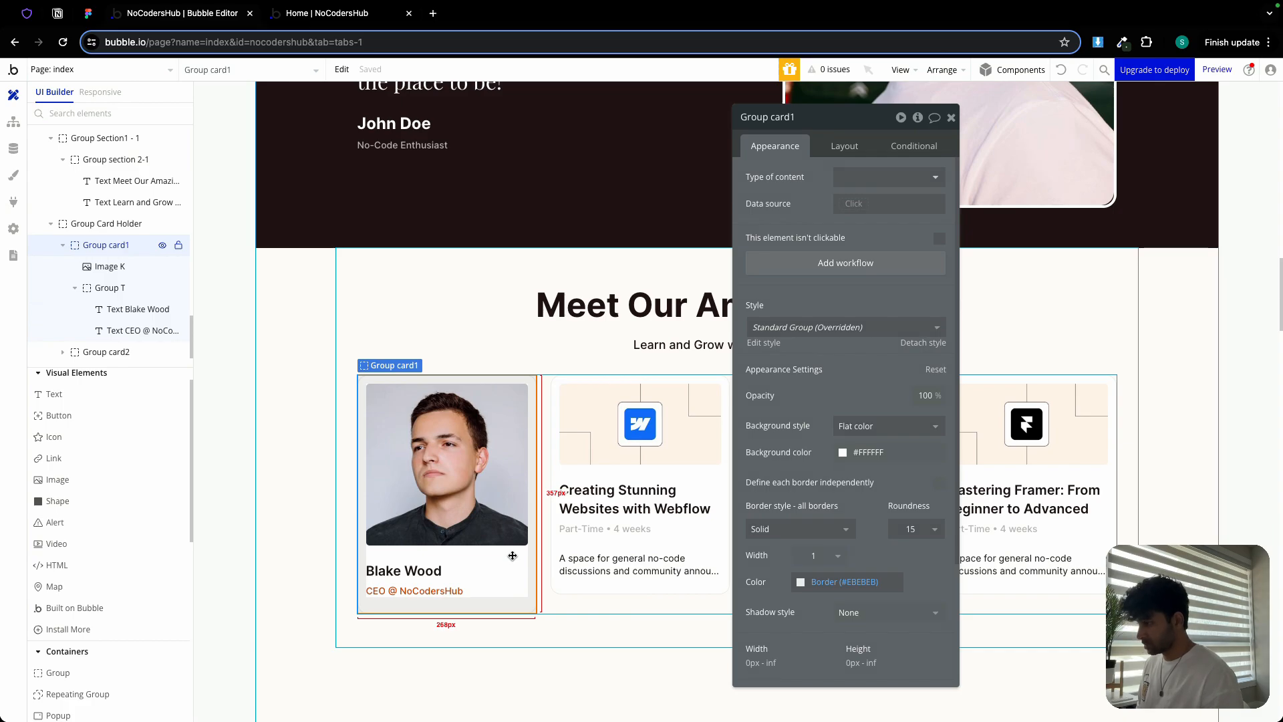
{"action": "left_click", "coordinate": [546, 568]}
{"action": "key", "text": "super+v"}
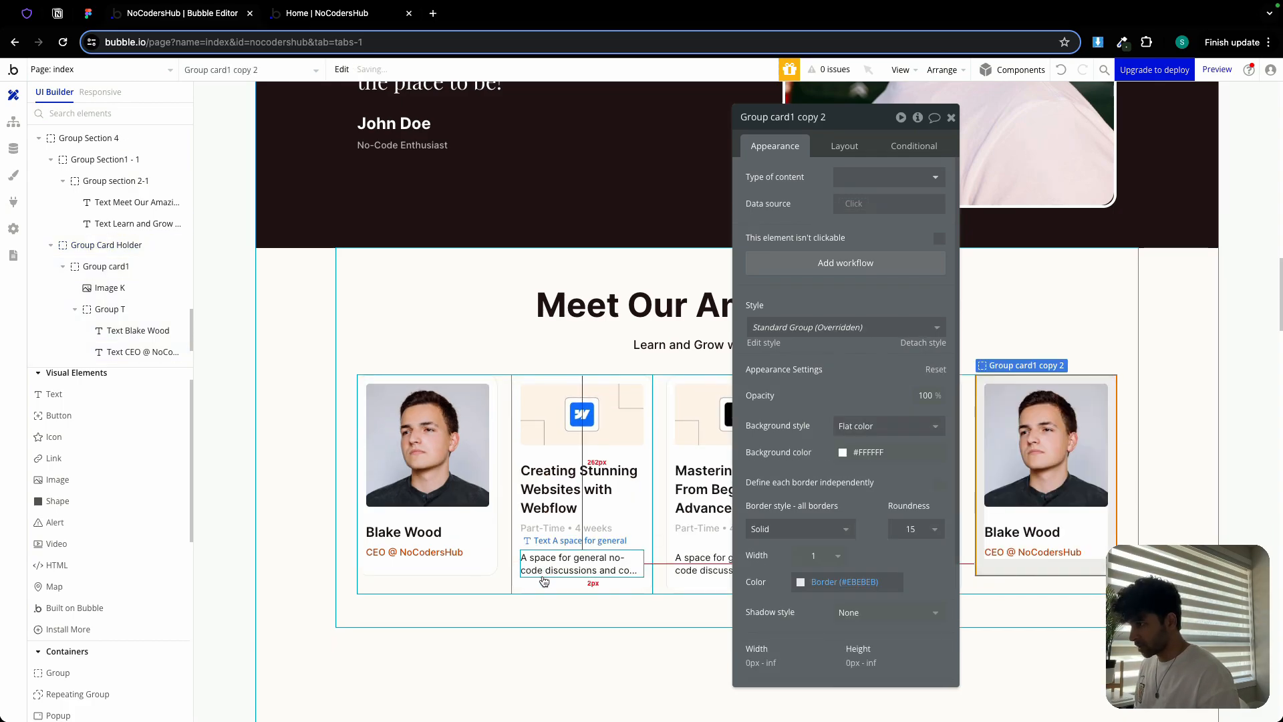
{"action": "left_click", "coordinate": [647, 492]}
{"action": "key", "text": "Delete"}
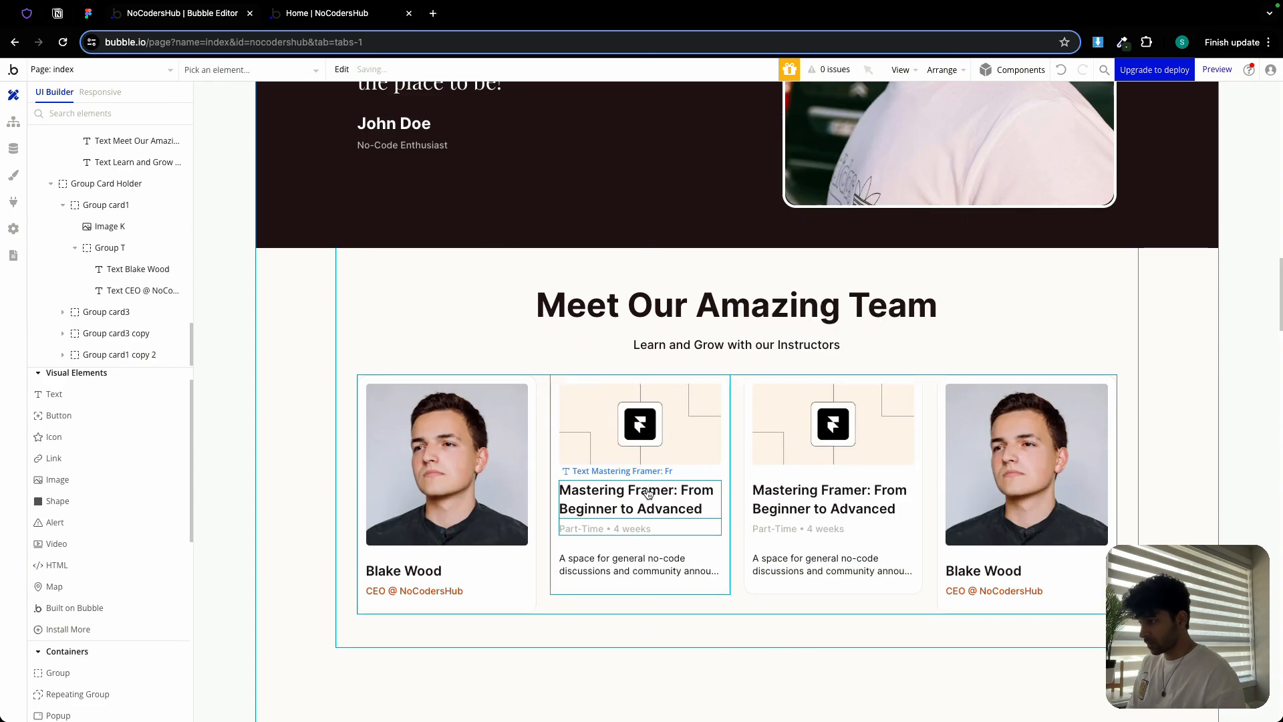
{"action": "left_click", "coordinate": [702, 475]}
{"action": "key", "text": "Delete"}
{"action": "left_click", "coordinate": [690, 504]}
{"action": "key", "text": "Delete"}
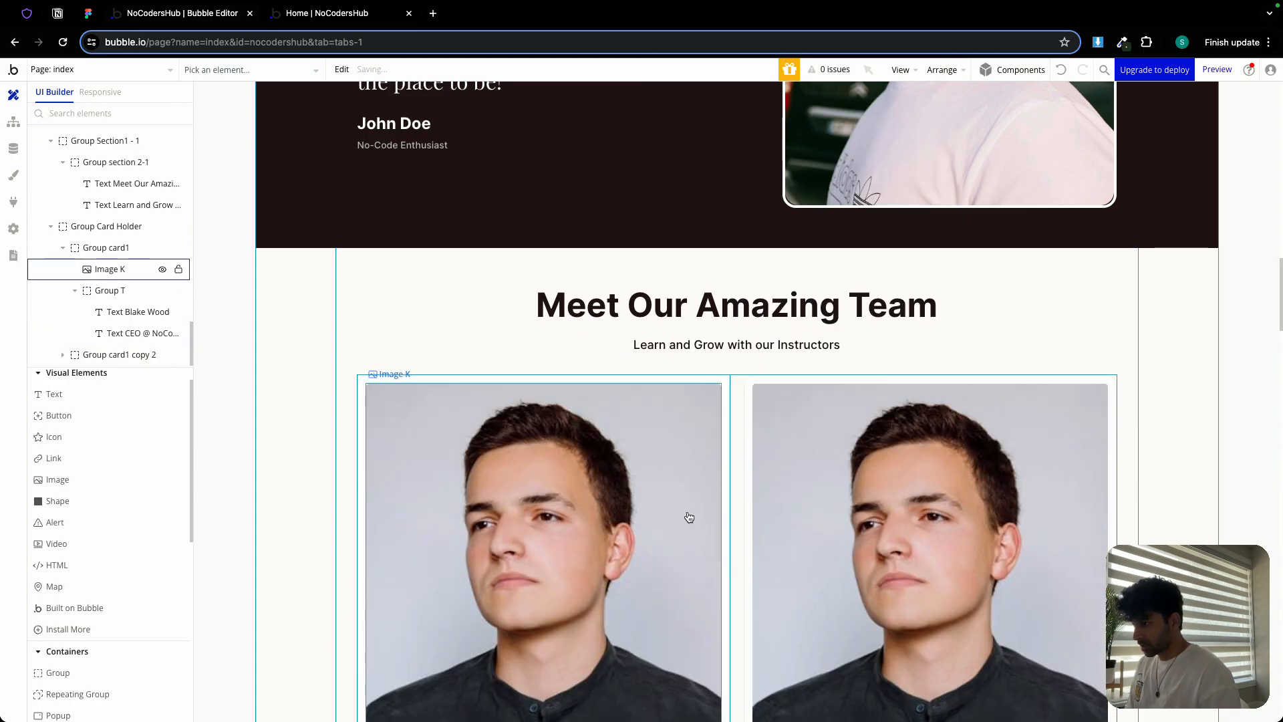
Paste two more coach card copies so the row holds four identical cards
{"action": "double_click", "coordinate": [725, 394]}
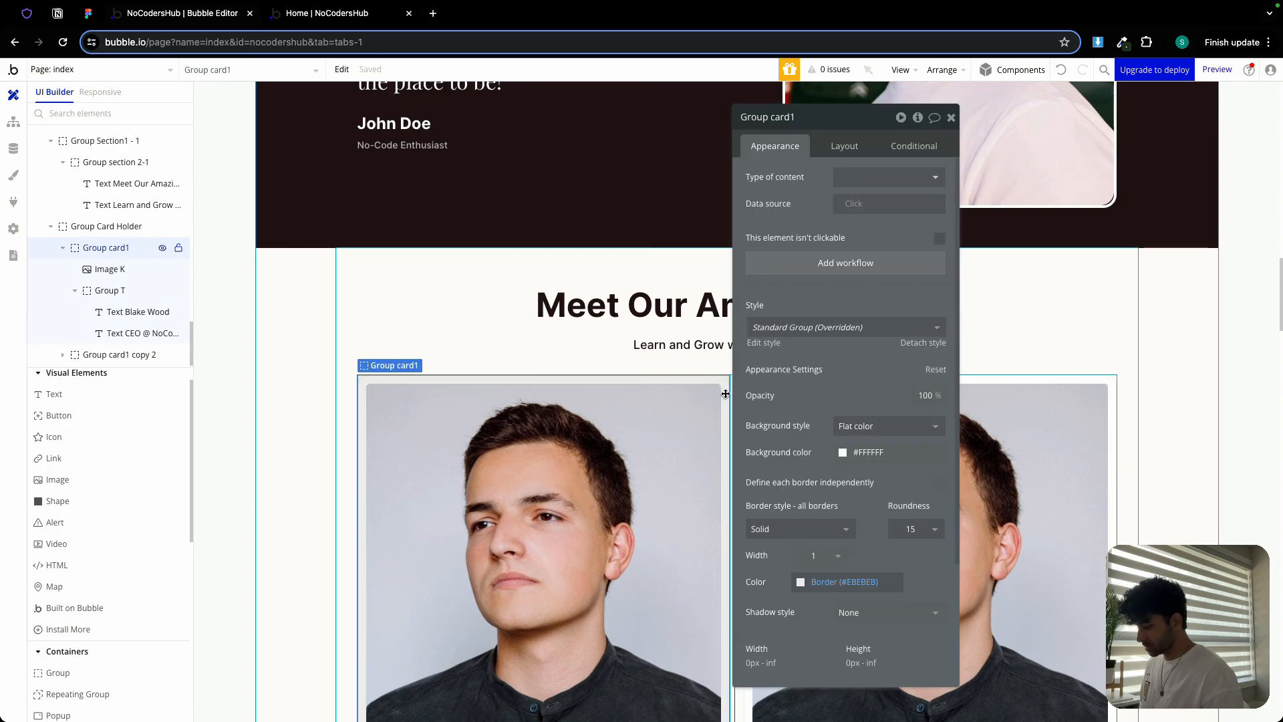
{"action": "left_click_drag", "start_coordinate": [954, 121], "coordinate": [800, 124]}
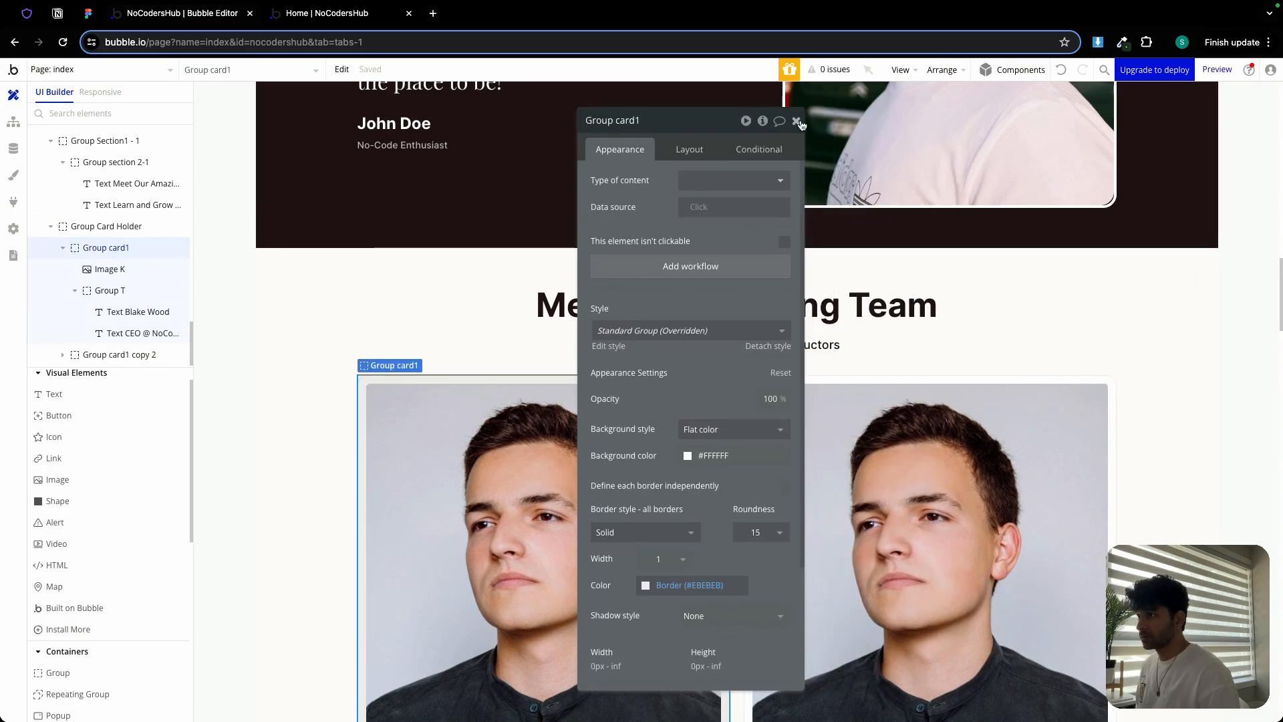
{"action": "left_click", "coordinate": [796, 121]}
{"action": "double_click", "coordinate": [737, 438]}
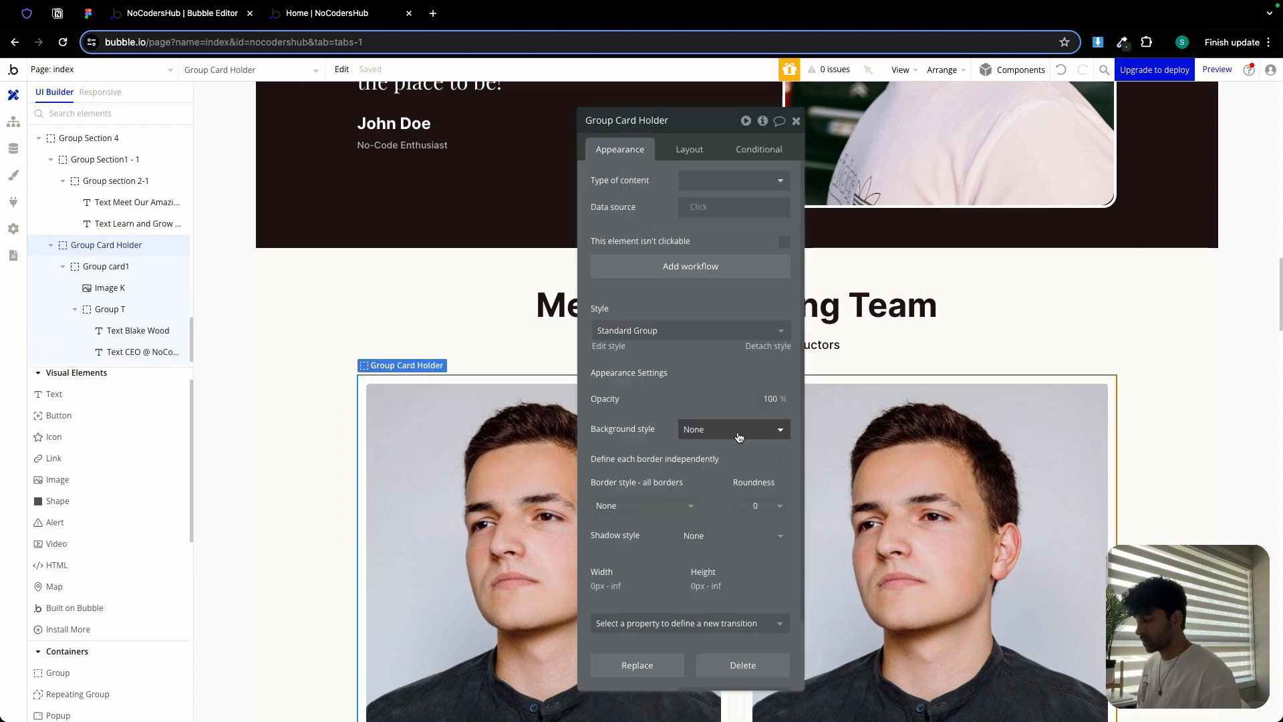
{"action": "key", "text": "super+v"}
{"action": "left_click", "coordinate": [796, 121]}
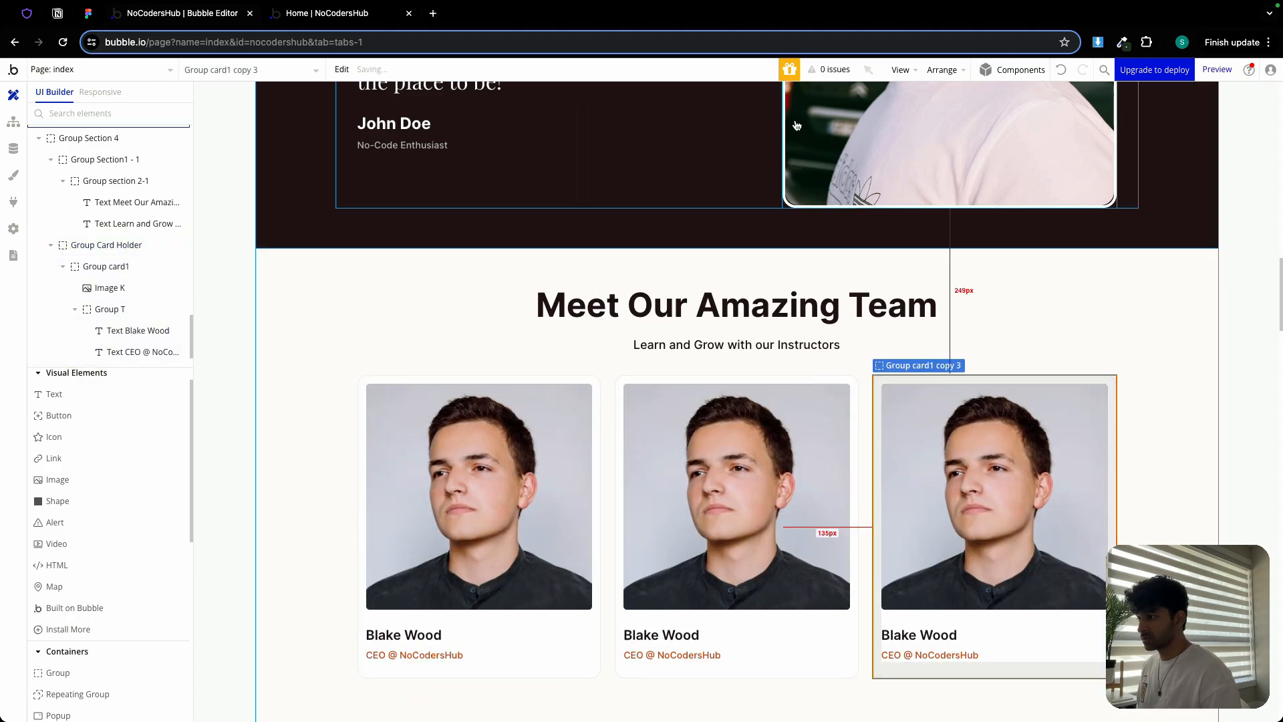
{"action": "double_click", "coordinate": [610, 382]}
{"action": "key", "text": "super+v"}
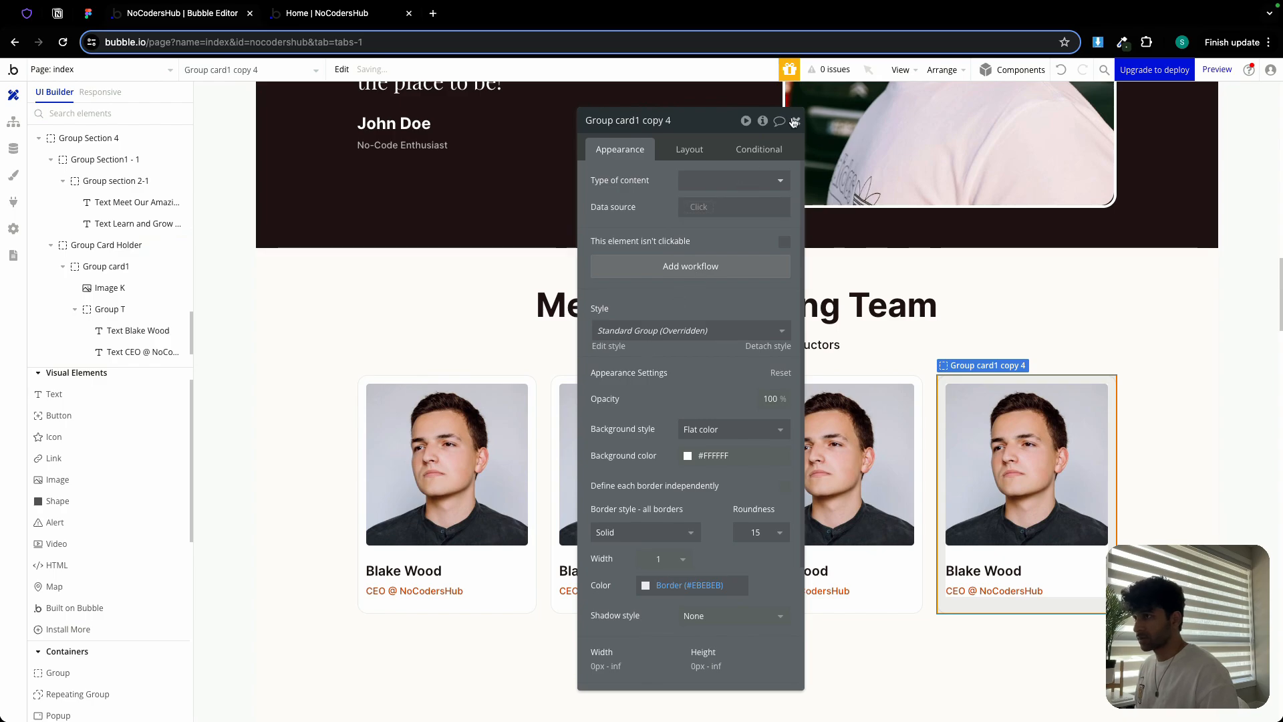
{"action": "left_click", "coordinate": [794, 121]}
{"action": "double_click", "coordinate": [615, 423]}
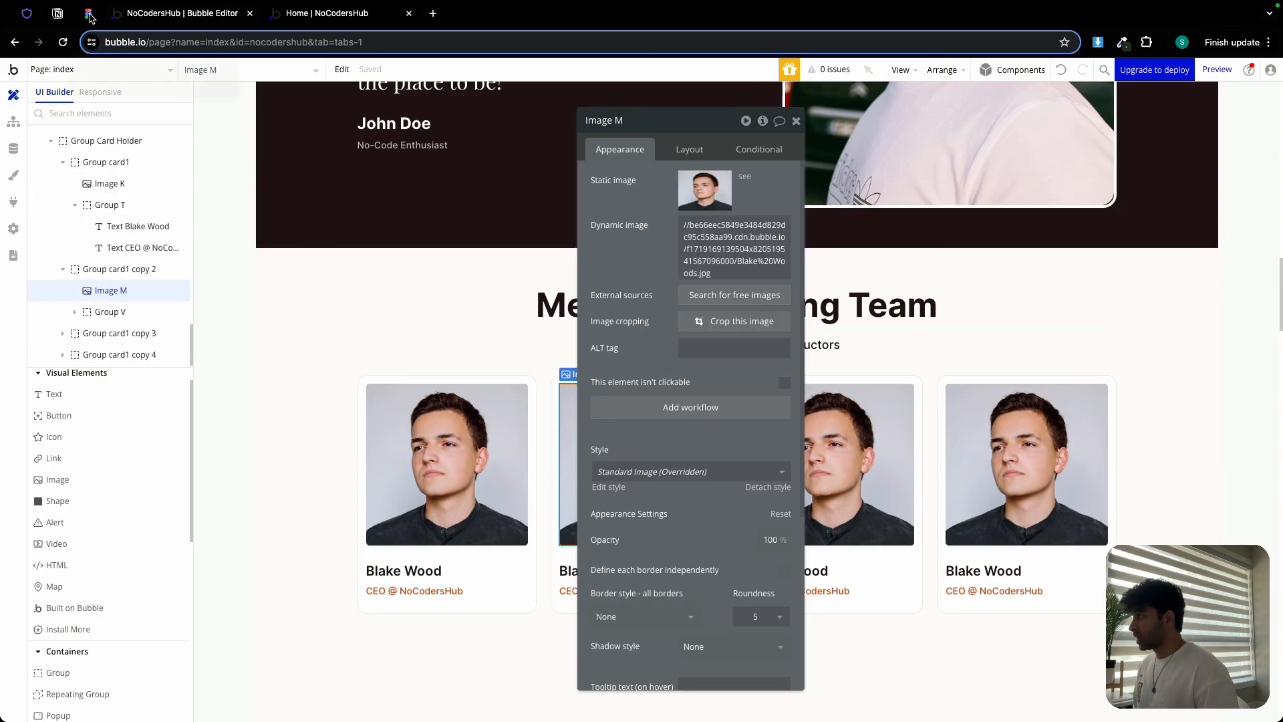
Copy the second coach's name from Figma into the second card's name text
{"action": "left_click", "coordinate": [88, 13]}
{"action": "scroll", "coordinate": [444, 401], "scroll_direction": "right", "scroll_amount": 5}
{"action": "double_click", "coordinate": [445, 514]}
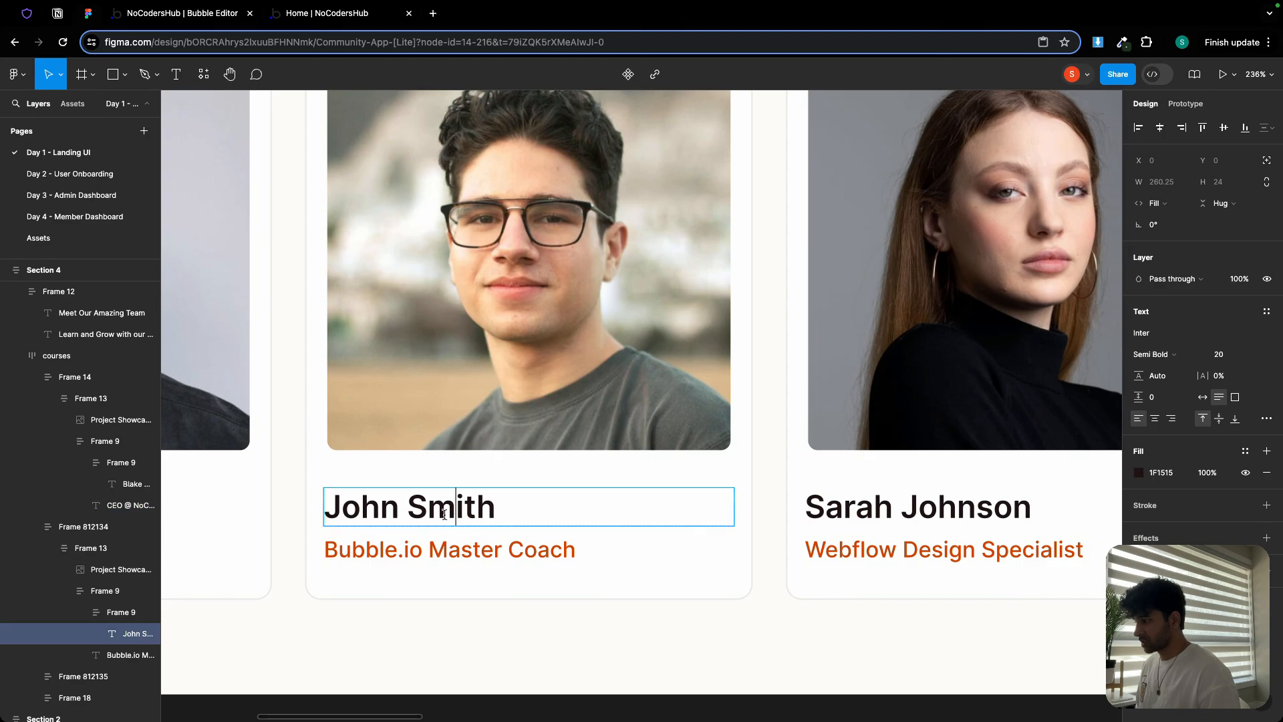
{"action": "key", "text": "super+a"}
{"action": "key", "text": "super+c"}
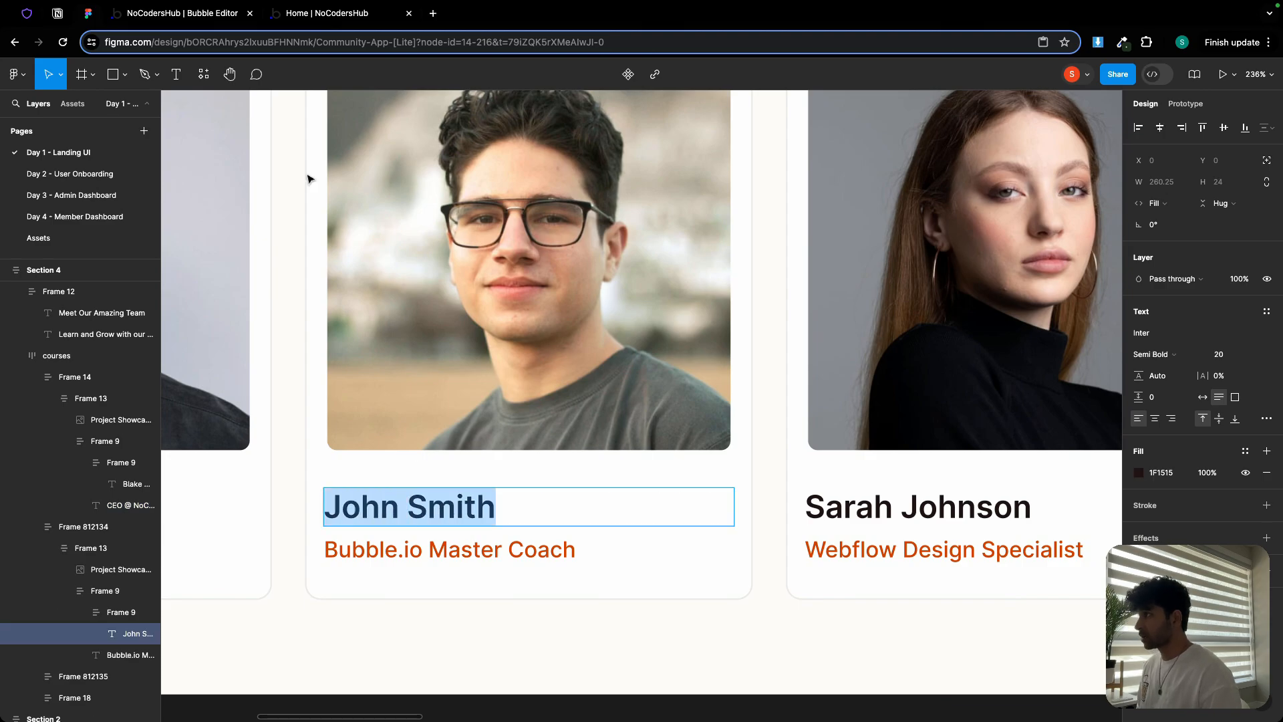
{"action": "left_click", "coordinate": [201, 13]}
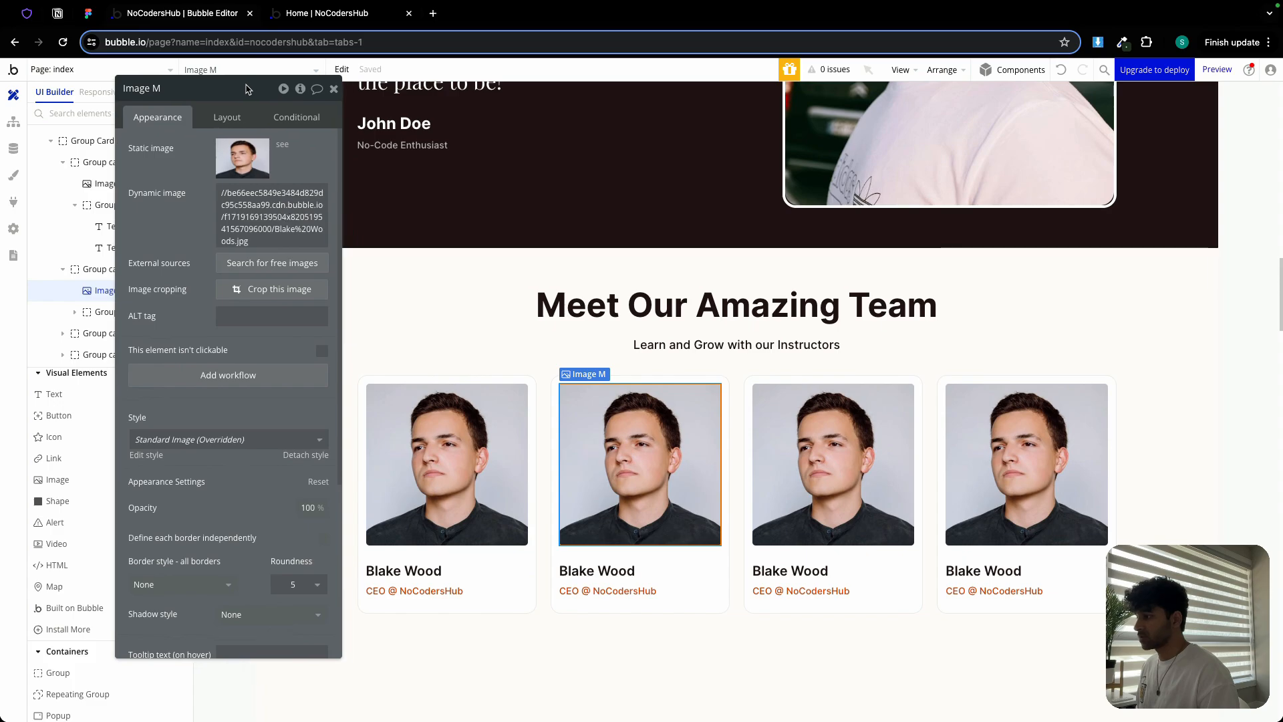
{"action": "left_click", "coordinate": [603, 569]}
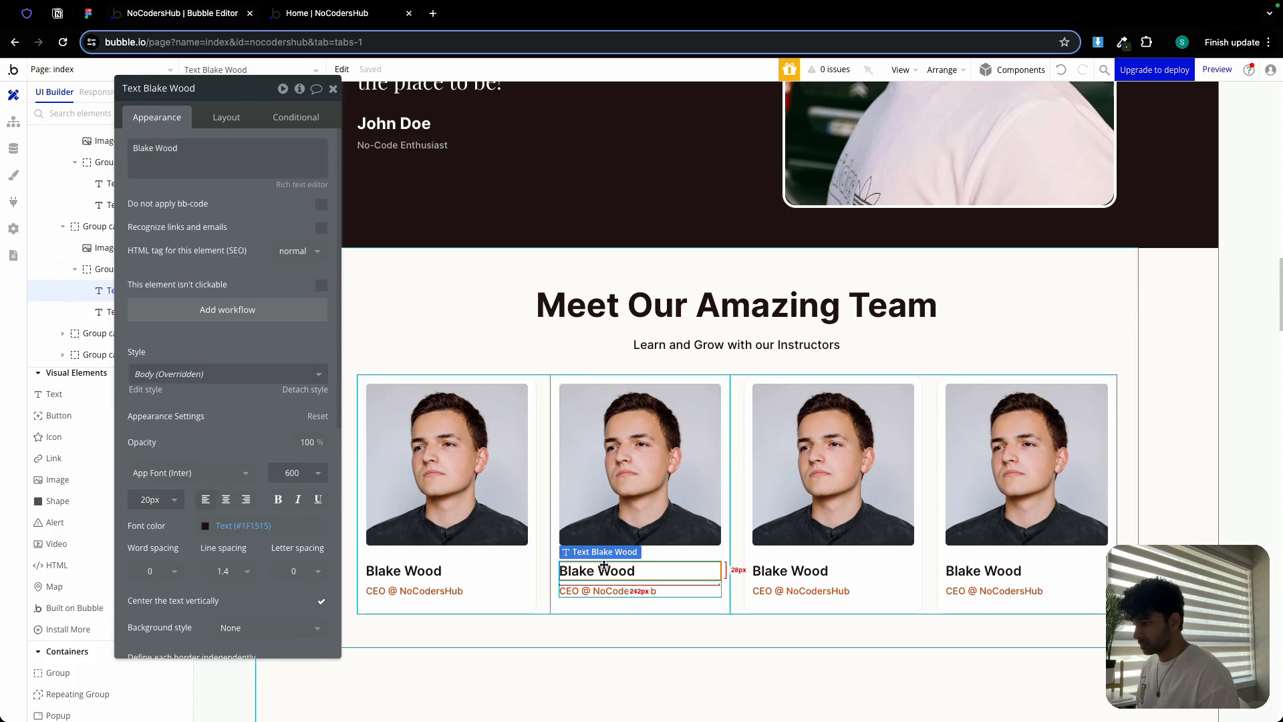
{"action": "left_click", "coordinate": [184, 148]}
{"action": "key", "text": "super+a"}
{"action": "key", "text": "super+v"}
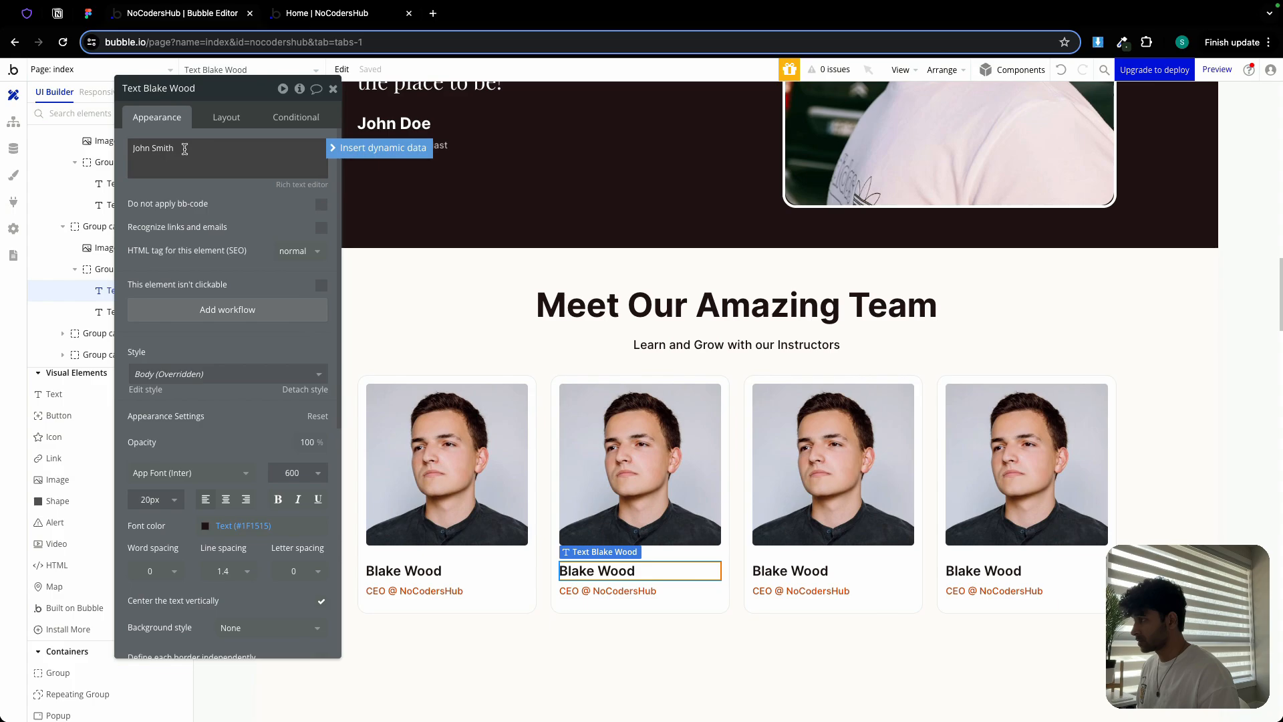
Set the second card's title to 'Bubble.io Master Coach' from the Figma design
{"action": "left_click", "coordinate": [89, 14]}
{"action": "left_click", "coordinate": [470, 561]}
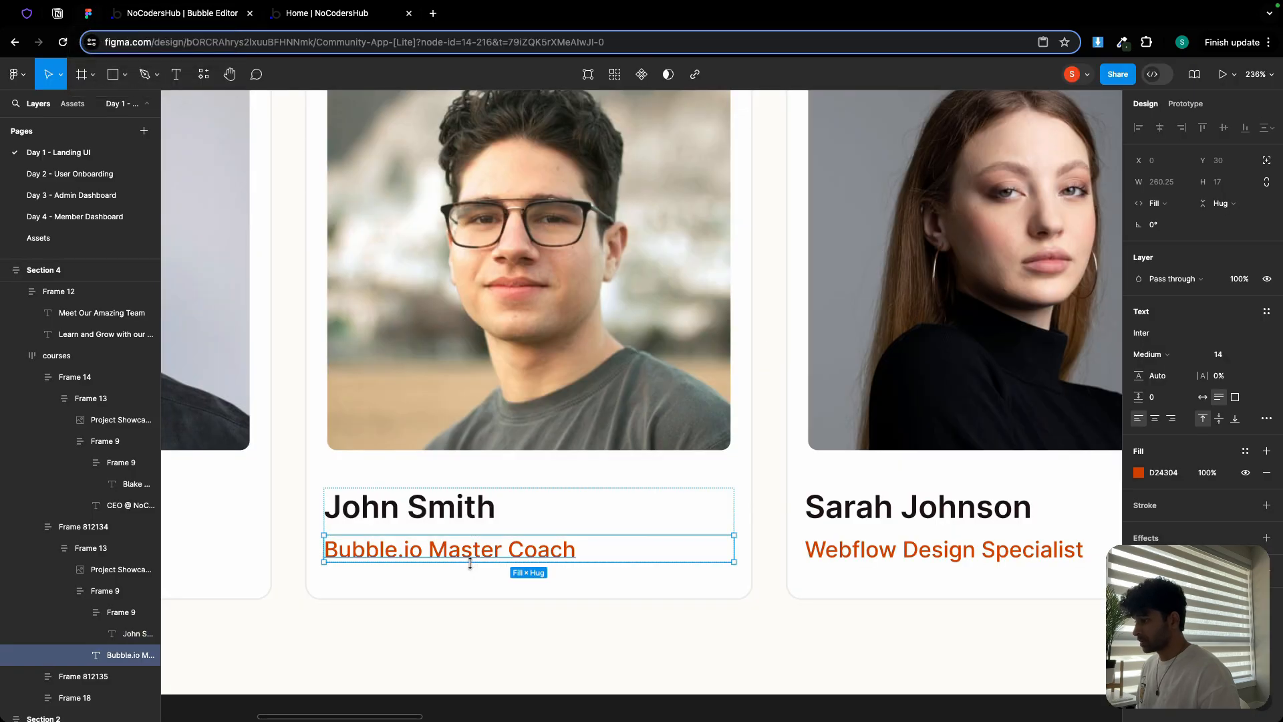
{"action": "double_click", "coordinate": [471, 555]}
{"action": "key", "text": "ctrl+c"}
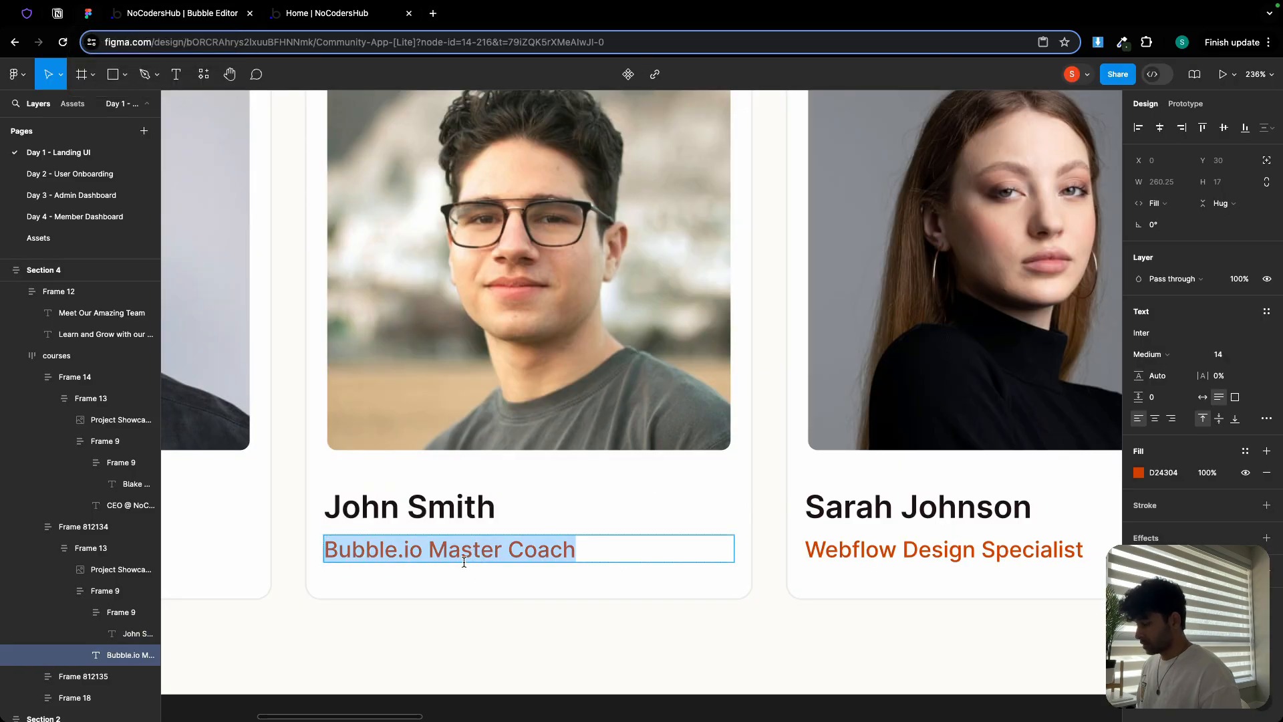
{"action": "left_click", "coordinate": [202, 16]}
{"action": "left_click", "coordinate": [636, 590]}
{"action": "left_click", "coordinate": [248, 172]}
{"action": "key", "text": "ctrl+a"}
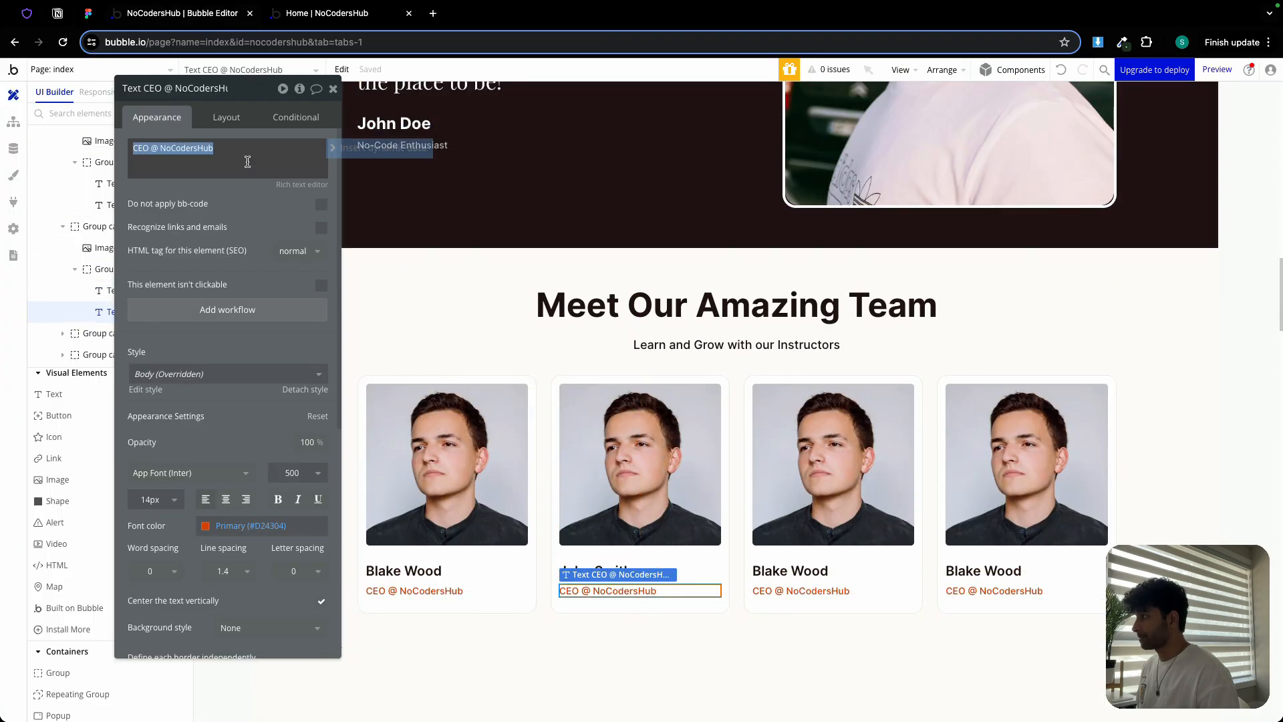
{"action": "key", "text": "ctrl+v"}
Upload the second coach's portrait photo as Image M's static image
{"action": "left_click", "coordinate": [617, 438]}
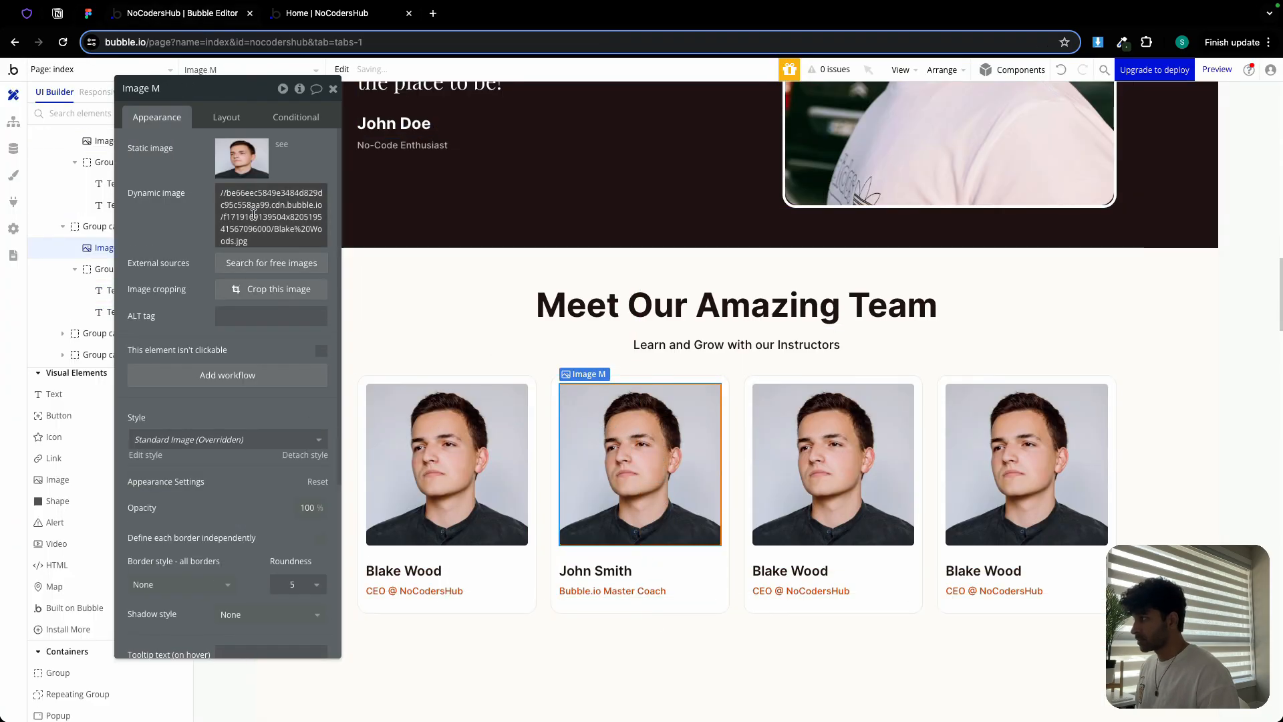
{"action": "left_click", "coordinate": [243, 169]}
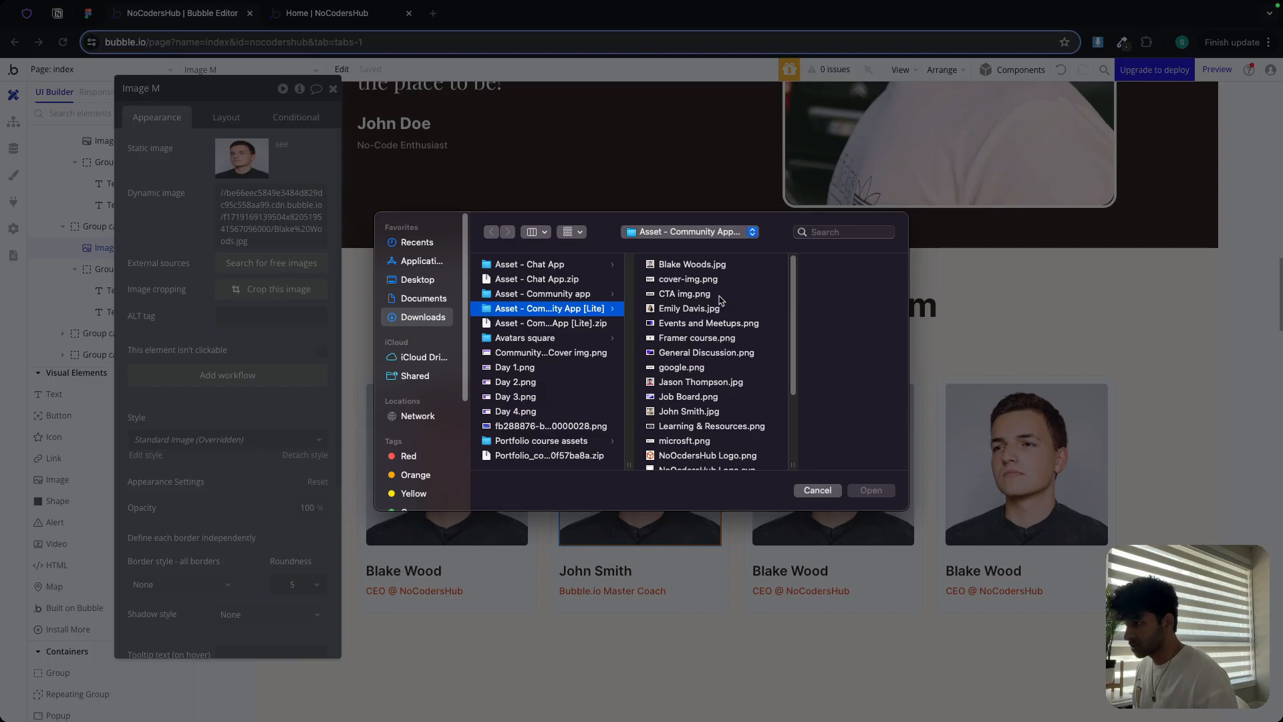
{"action": "scroll", "coordinate": [682, 404], "scroll_direction": "down", "scroll_amount": 5}
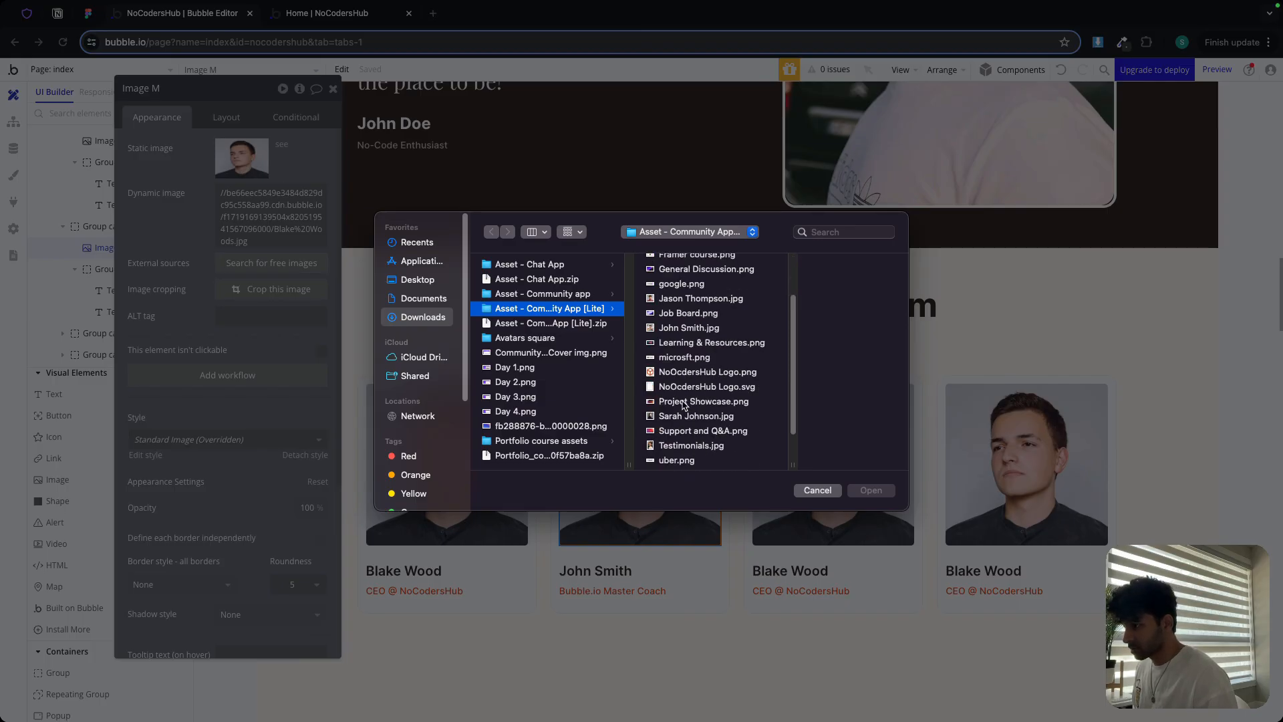
{"action": "scroll", "coordinate": [683, 405], "scroll_direction": "down", "scroll_amount": 3}
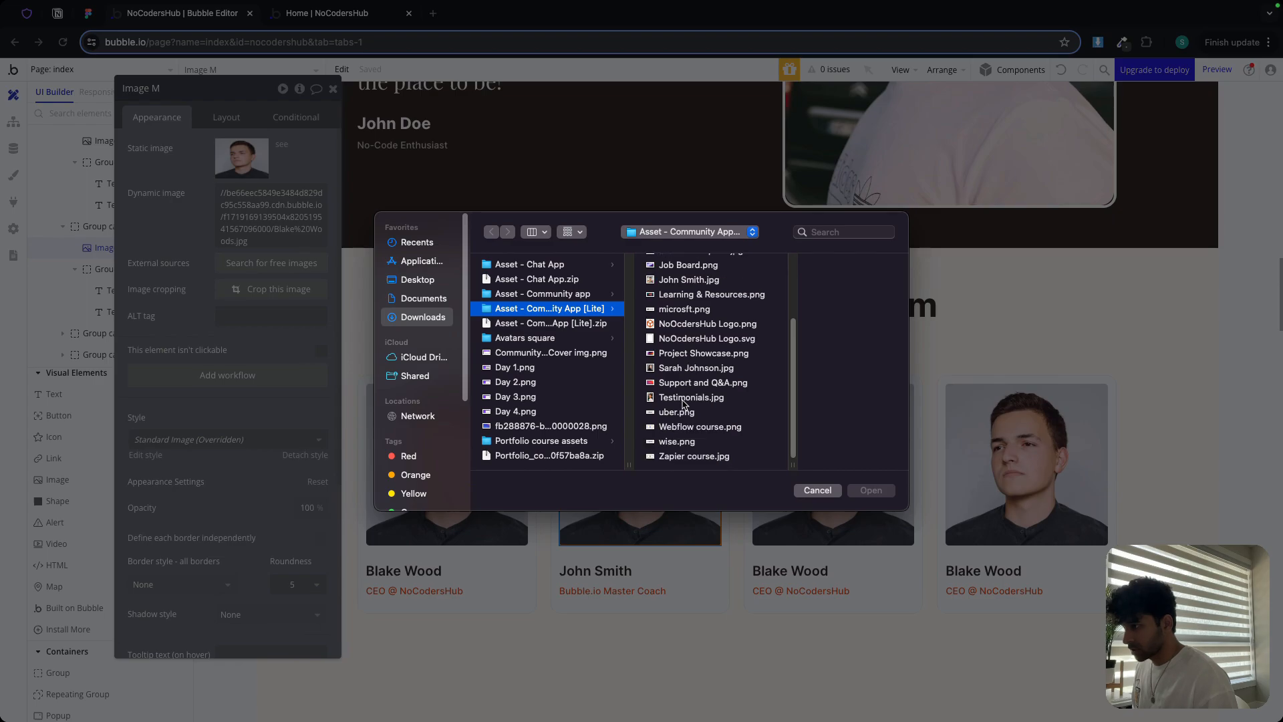
{"action": "scroll", "coordinate": [683, 401], "scroll_direction": "up", "scroll_amount": 2}
{"action": "left_click", "coordinate": [686, 298]}
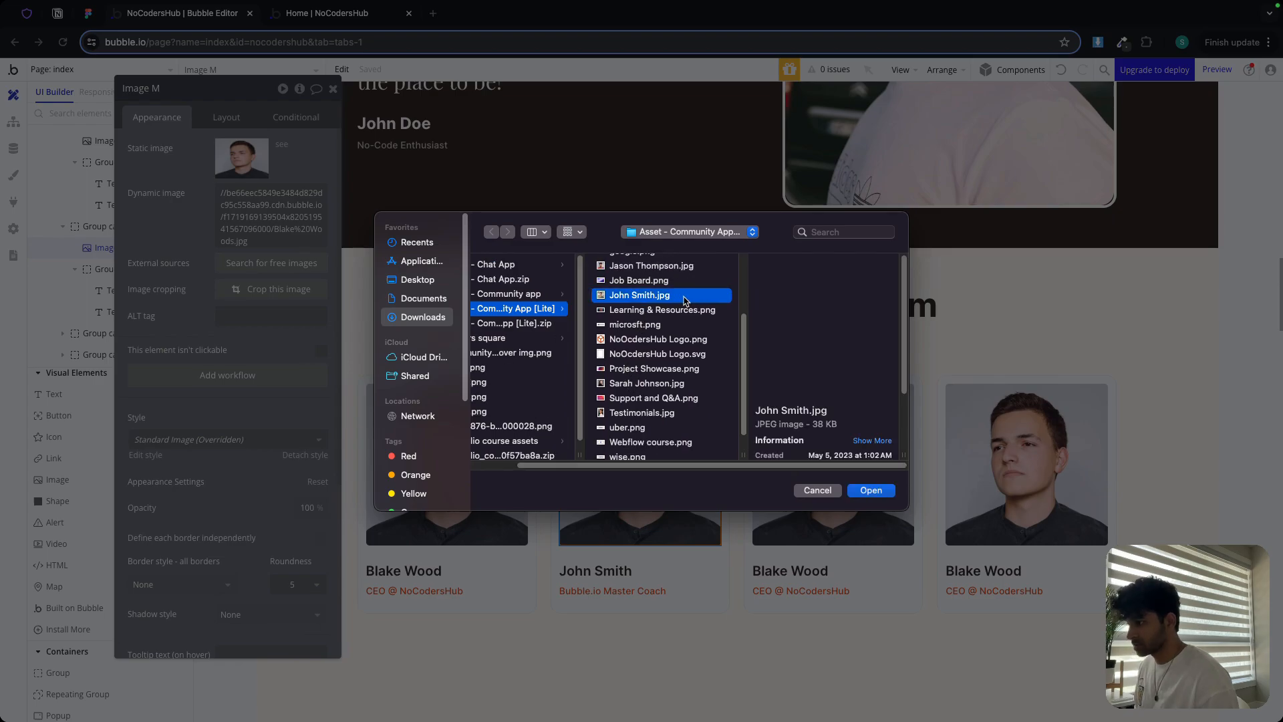
{"action": "double_click", "coordinate": [684, 300]}
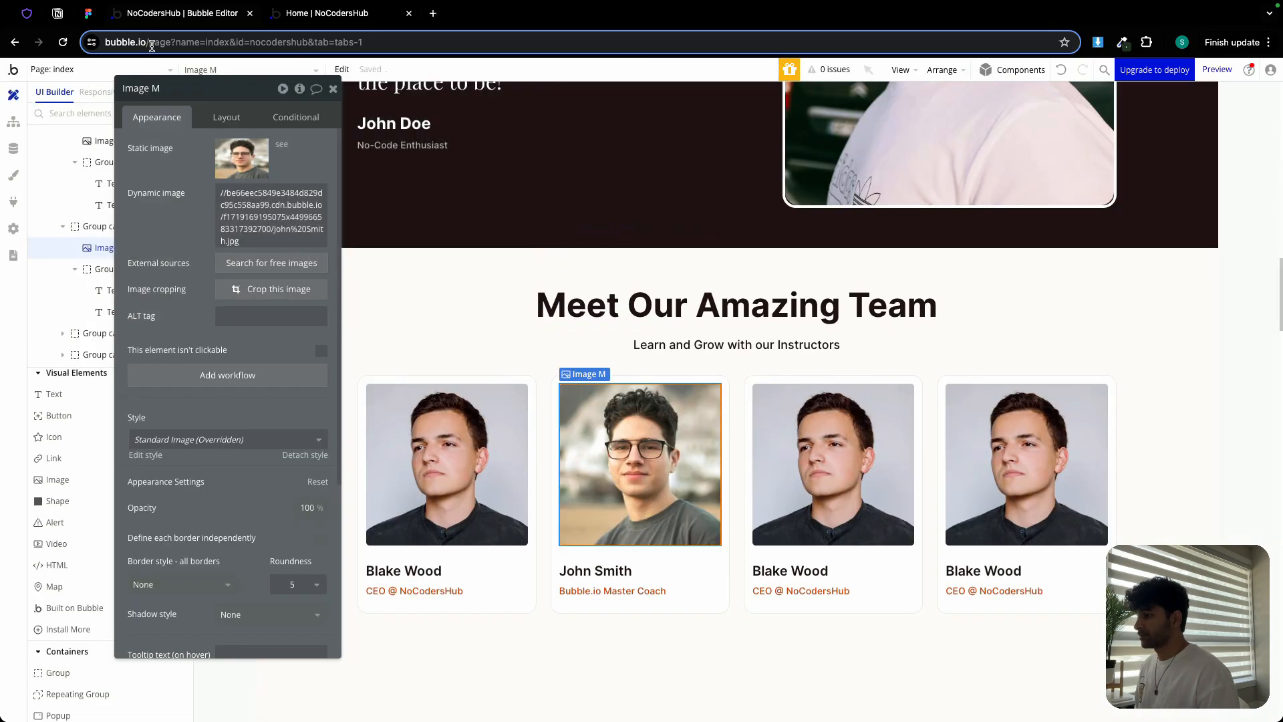
{"action": "left_click", "coordinate": [88, 14]}
Paste the third coach's name from Figma into Bubble's third card, then copy the 'Webflow Design Specialist' subtitle
{"action": "scroll", "coordinate": [725, 266], "scroll_direction": "right", "scroll_amount": 6}
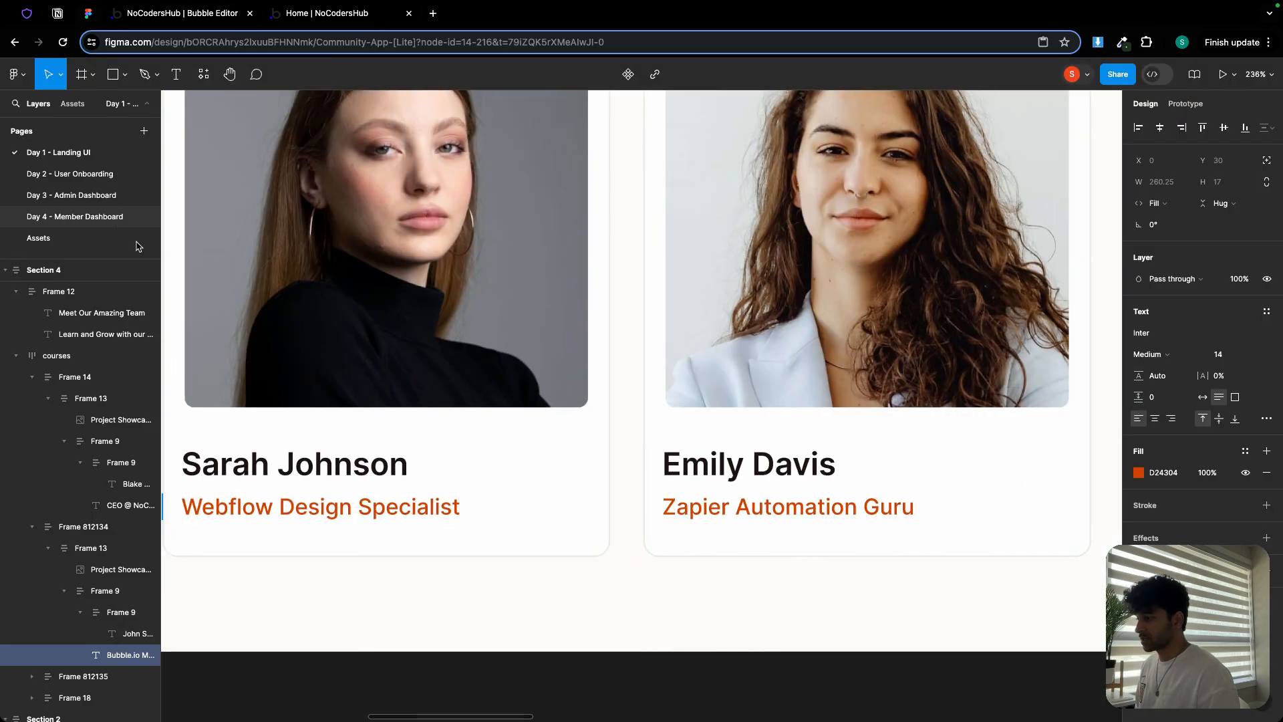
{"action": "scroll", "coordinate": [519, 289], "scroll_direction": "up", "scroll_amount": 2}
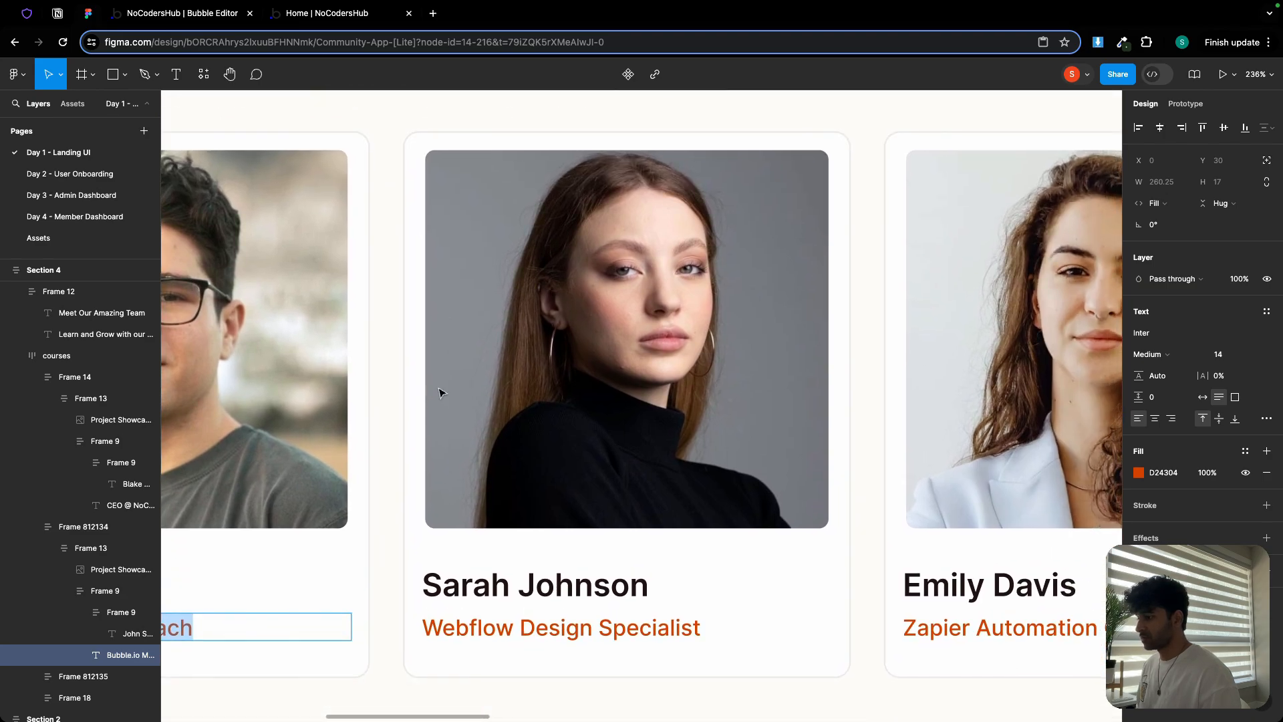
{"action": "double_click", "coordinate": [561, 588]}
{"action": "key", "text": "ctrl+c"}
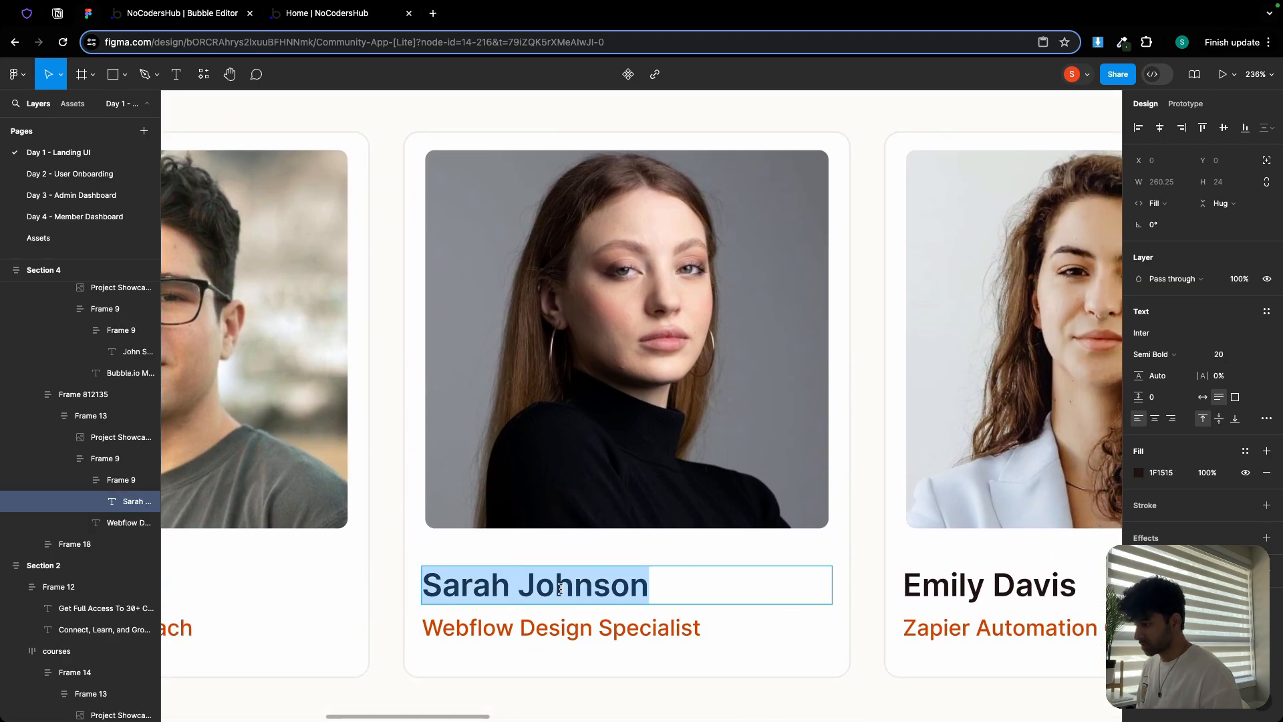
{"action": "left_click", "coordinate": [216, 17]}
{"action": "left_click", "coordinate": [845, 461]}
{"action": "left_click", "coordinate": [789, 576]}
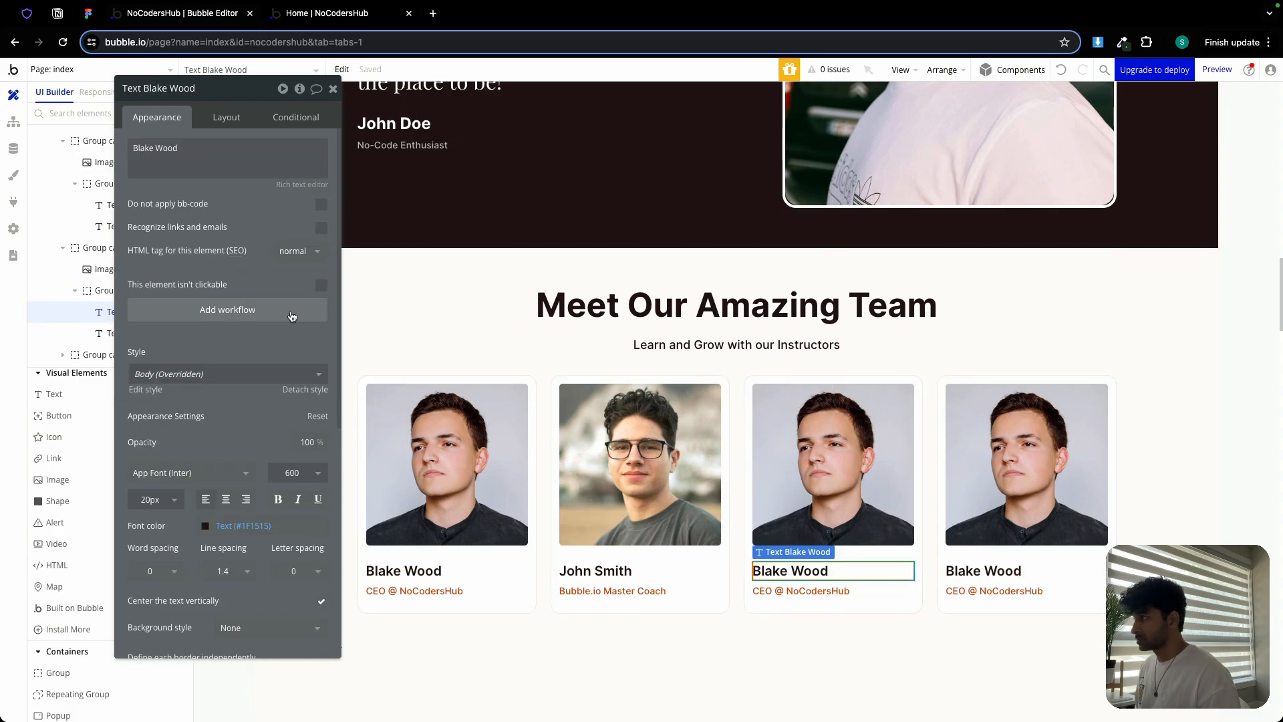
{"action": "triple_click", "coordinate": [155, 148]}
{"action": "key", "text": "ctrl+v"}
{"action": "left_click", "coordinate": [88, 13]}
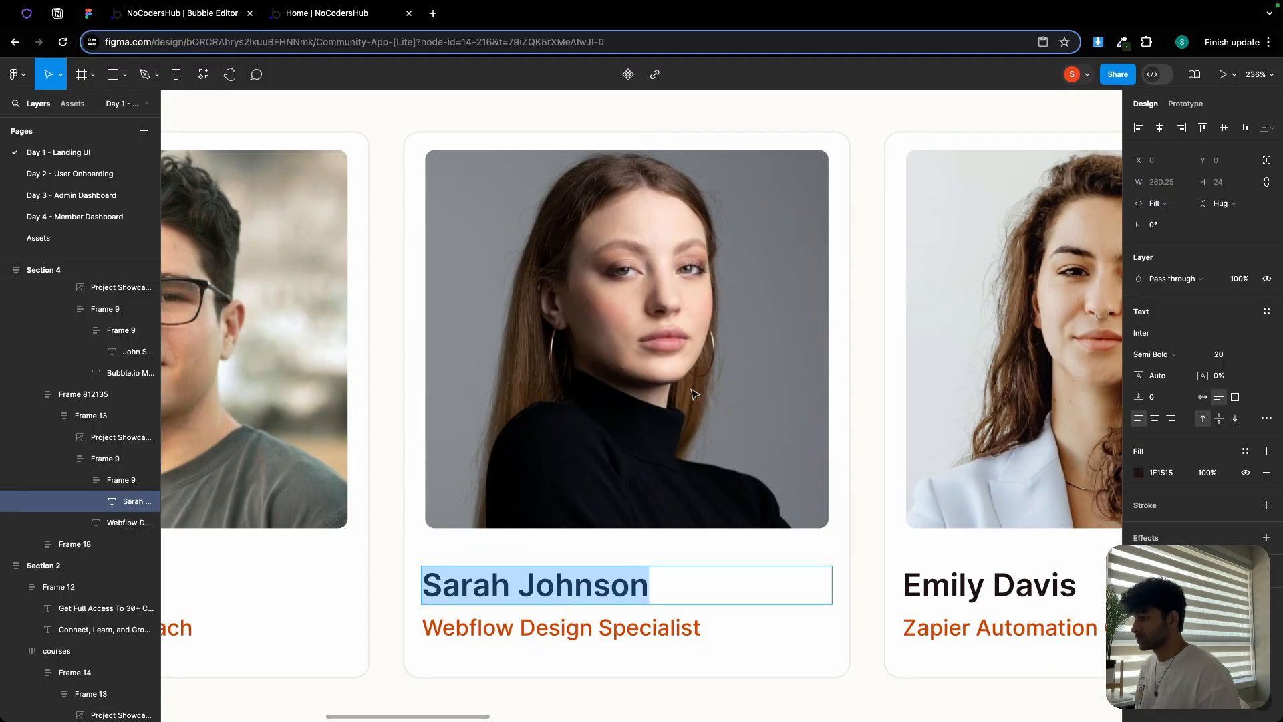
{"action": "double_click", "coordinate": [567, 628]}
{"action": "key", "text": "ctrl+c"}
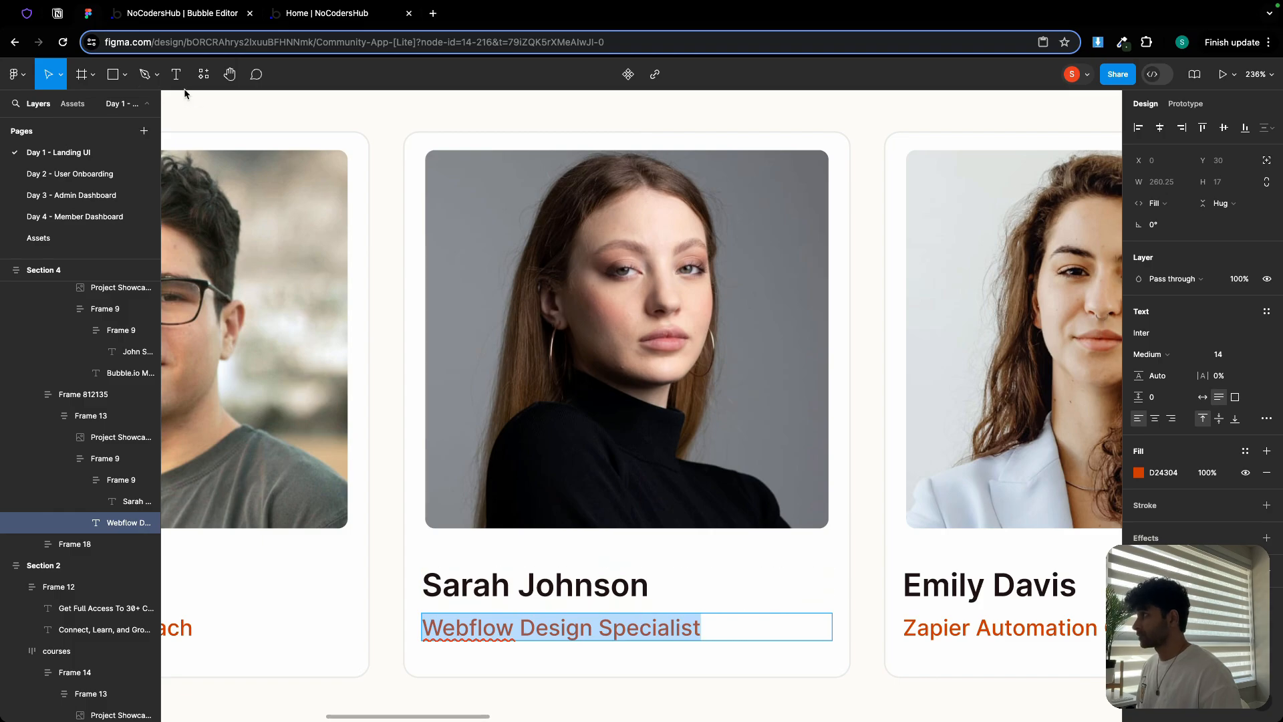
Replace the third card's subtitle text with 'Webflow Design Specialist'
{"action": "left_click", "coordinate": [240, 13]}
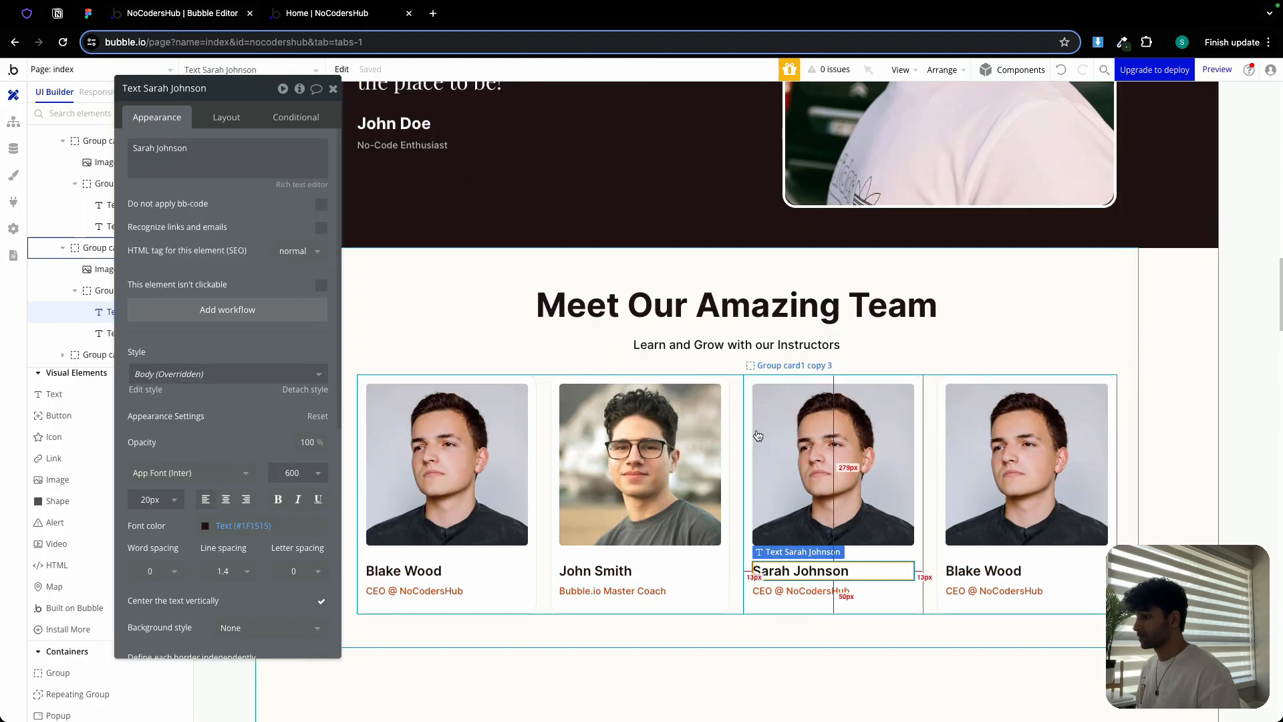
{"action": "left_click", "coordinate": [802, 591]}
{"action": "triple_click", "coordinate": [231, 170]}
{"action": "key", "text": "ctrl+v"}
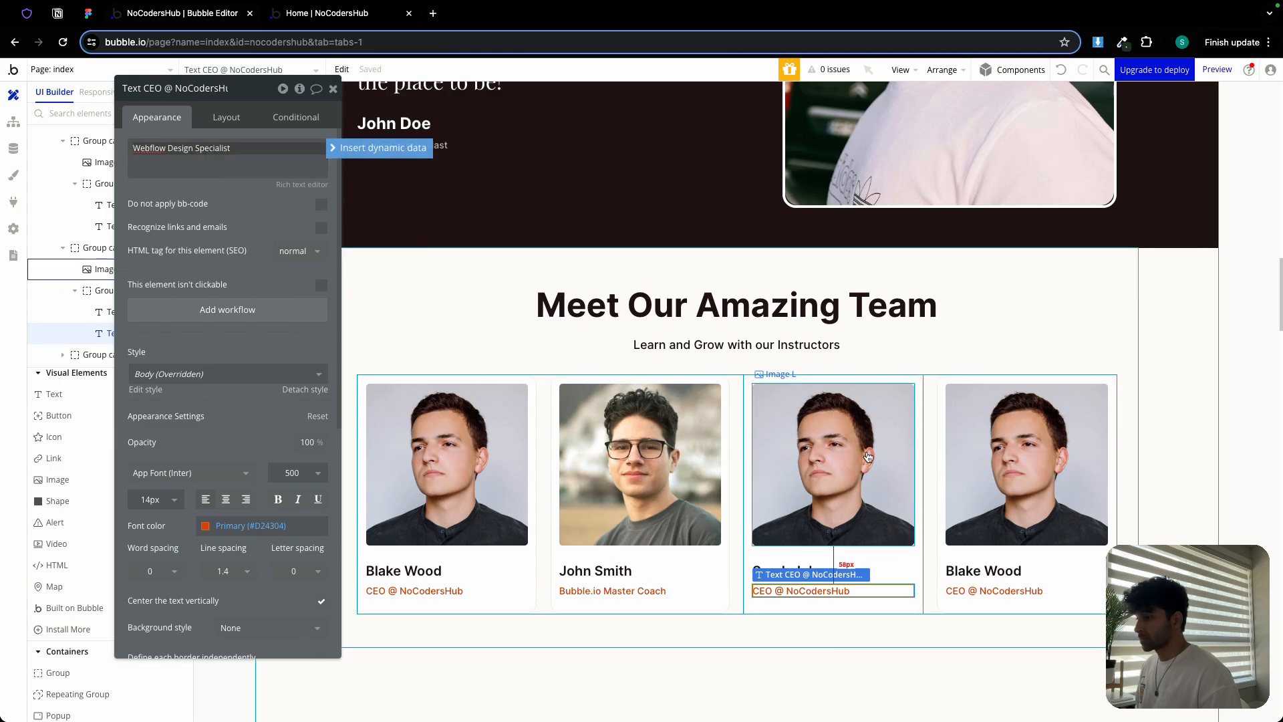
Upload the third coach's portrait from Downloads into the card's image
{"action": "left_click", "coordinate": [868, 461]}
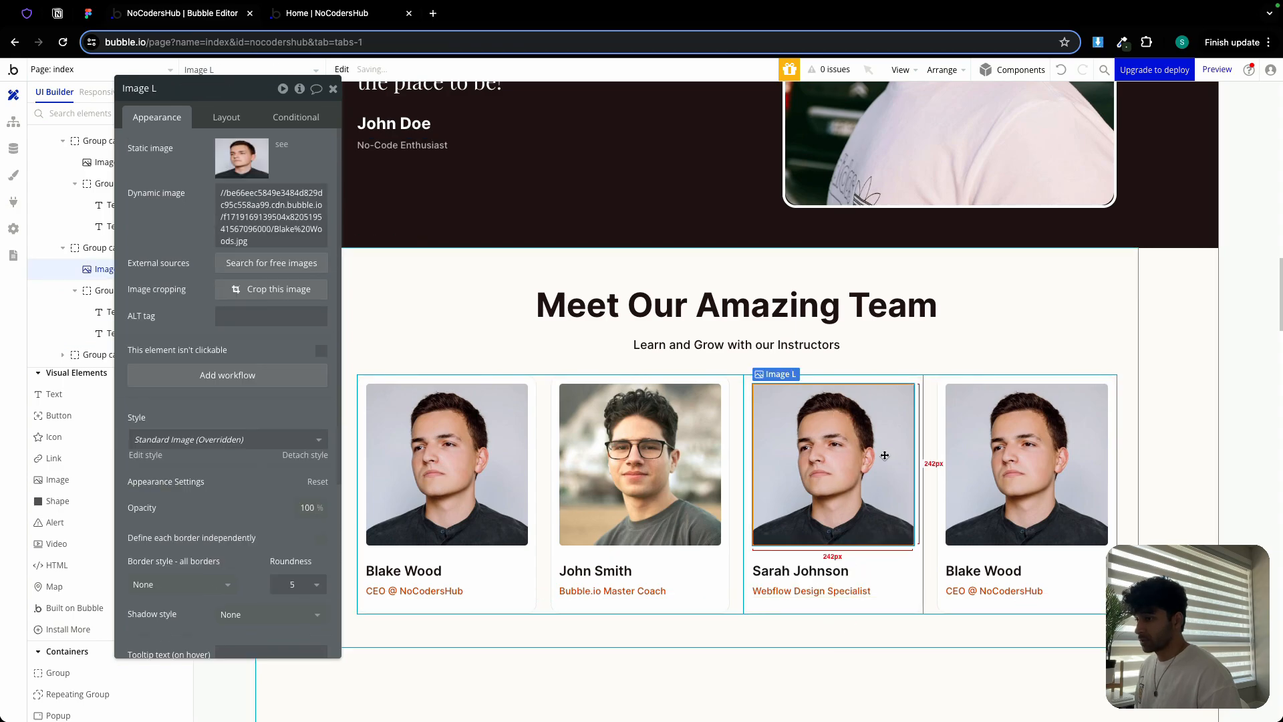
{"action": "left_click", "coordinate": [233, 159]}
{"action": "scroll", "coordinate": [692, 367], "scroll_direction": "down", "scroll_amount": 3}
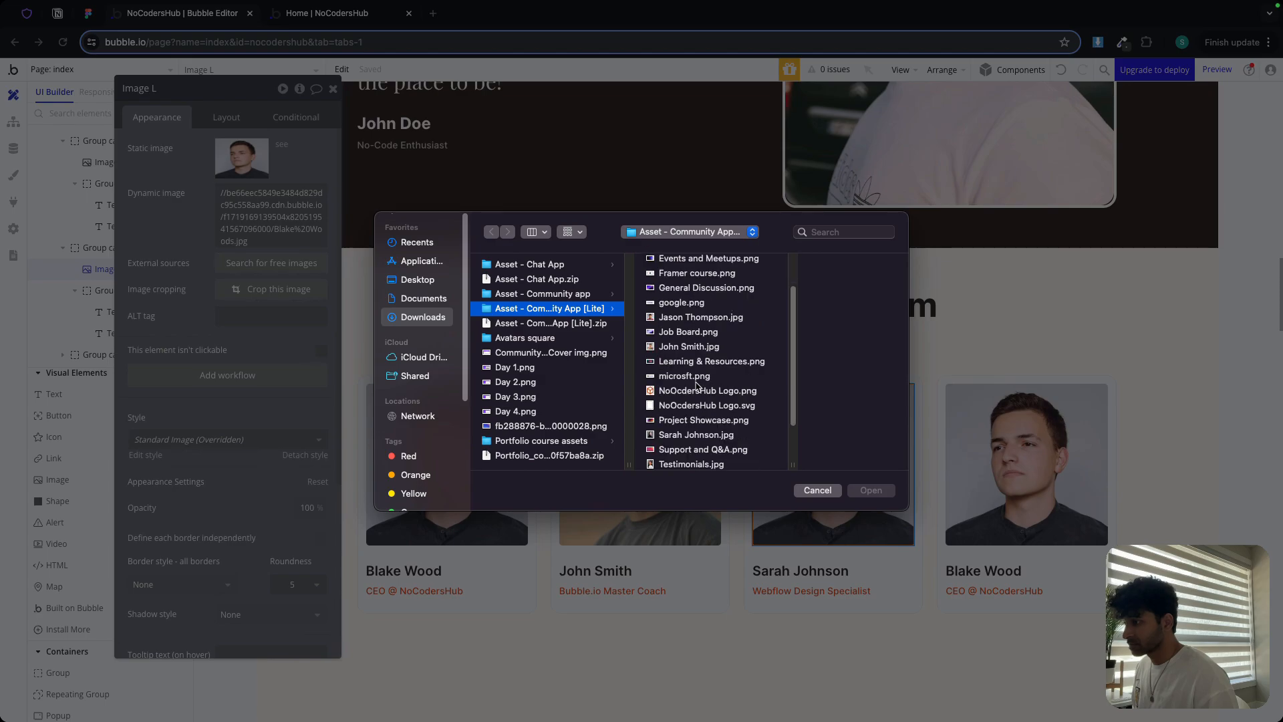
{"action": "double_click", "coordinate": [695, 435]}
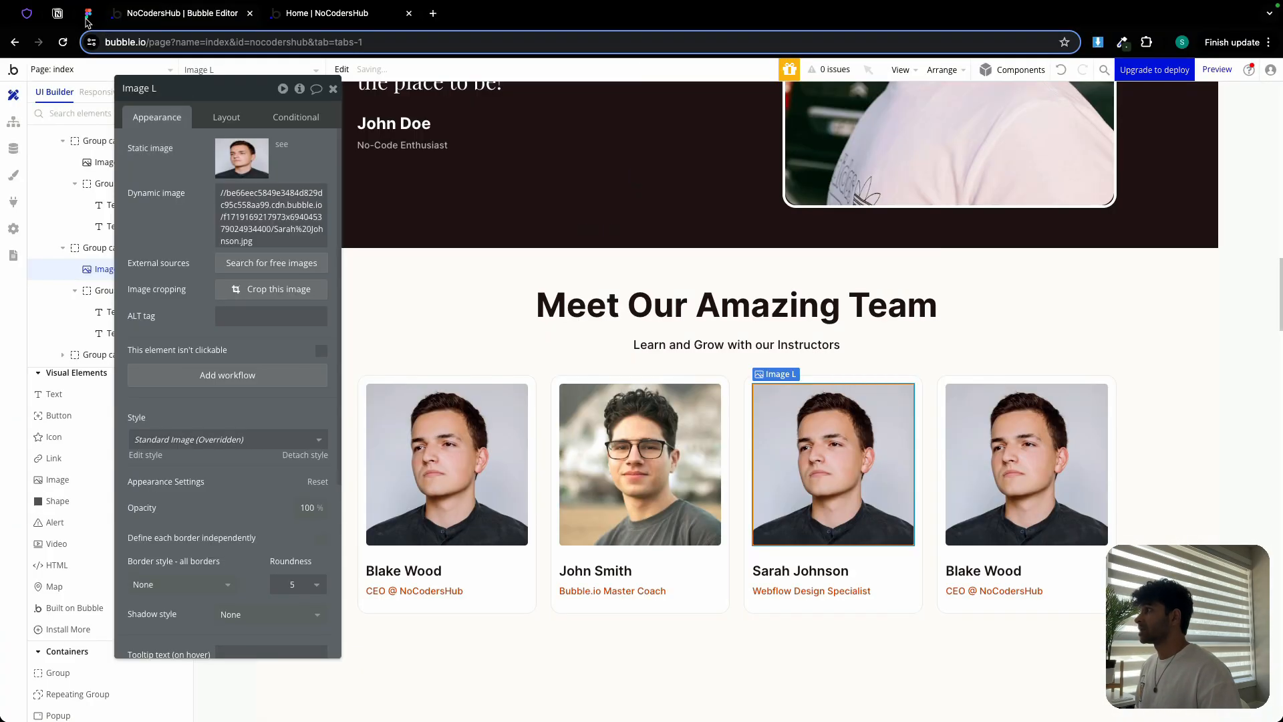
Pan the Figma design to the fourth coach's card and copy the coach's name
{"action": "left_click", "coordinate": [86, 20]}
{"action": "left_click_drag", "start_coordinate": [975, 382], "coordinate": [390, 259]}
{"action": "double_click", "coordinate": [540, 513]}
{"action": "key", "text": "ctrl+c"}
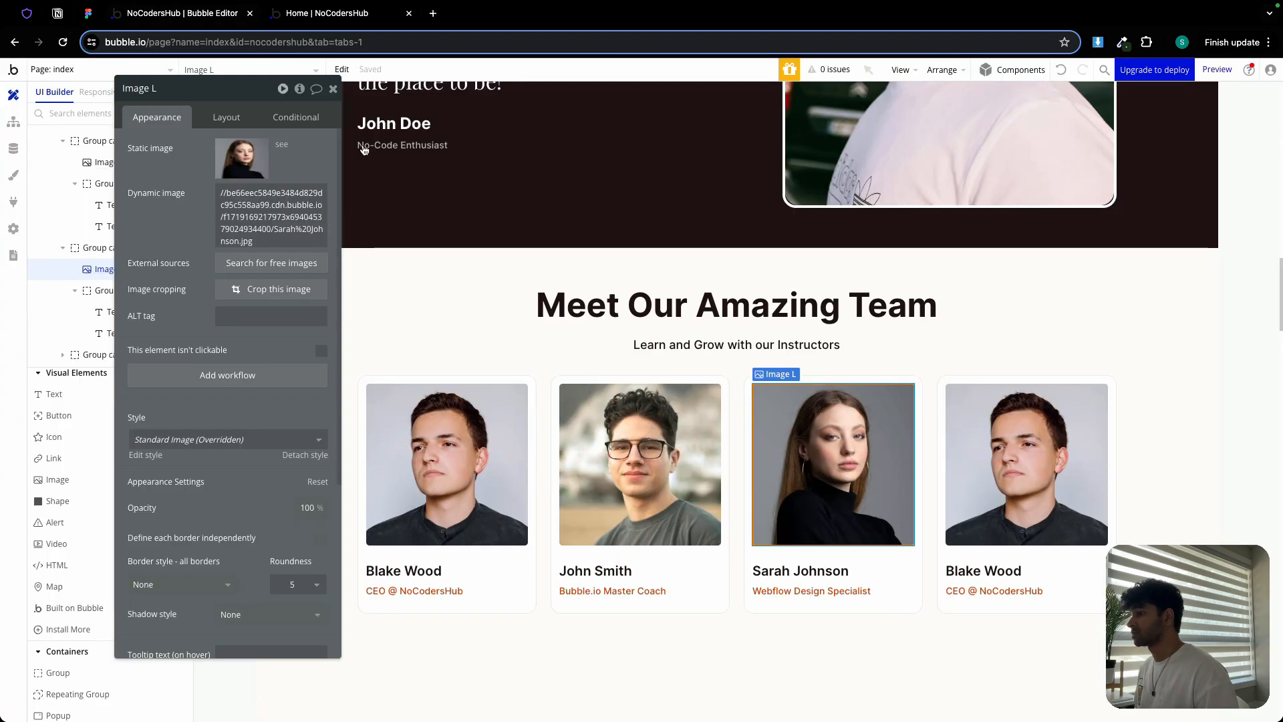
Paste the fourth coach's name into the fourth Bubble card's name text
{"action": "key", "text": "ctrl+Tab"}
{"action": "left_click", "coordinate": [983, 570]}
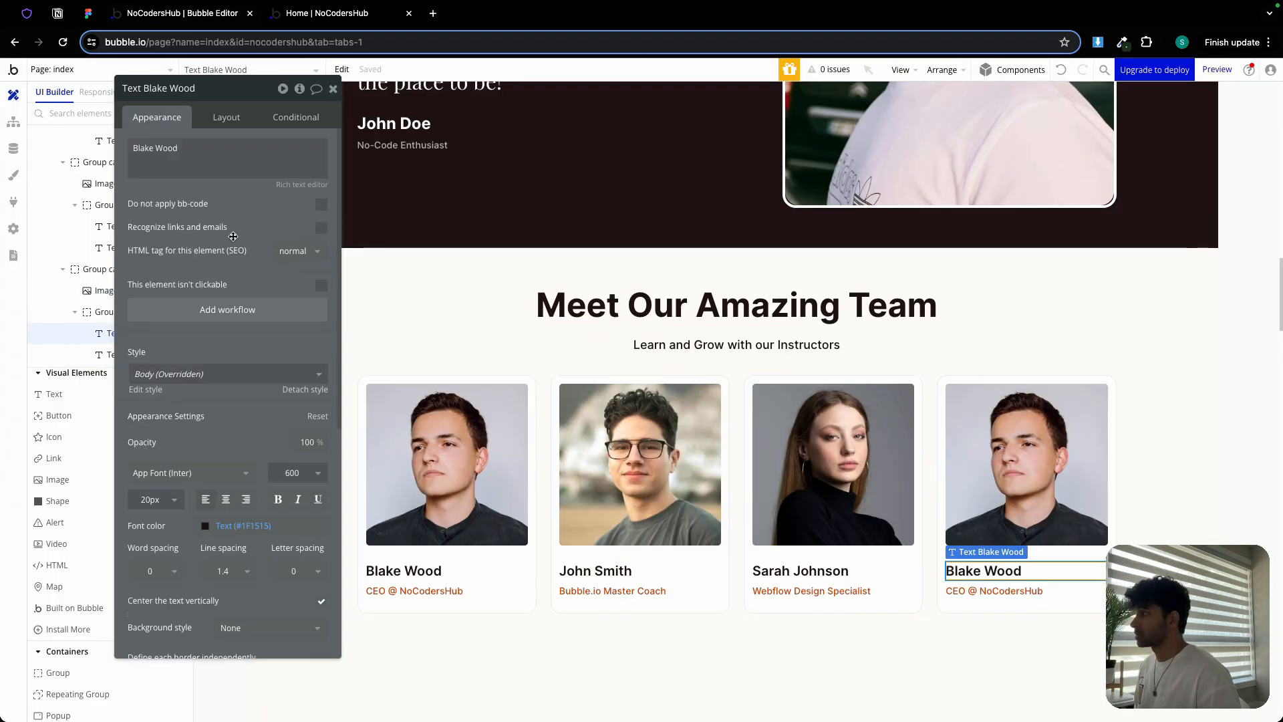
{"action": "triple_click", "coordinate": [153, 148]}
{"action": "key", "text": "ctrl+v"}
Copy 'Zapier Automation Guru' from Figma into the fourth card's subtitle text
{"action": "left_click", "coordinate": [89, 15]}
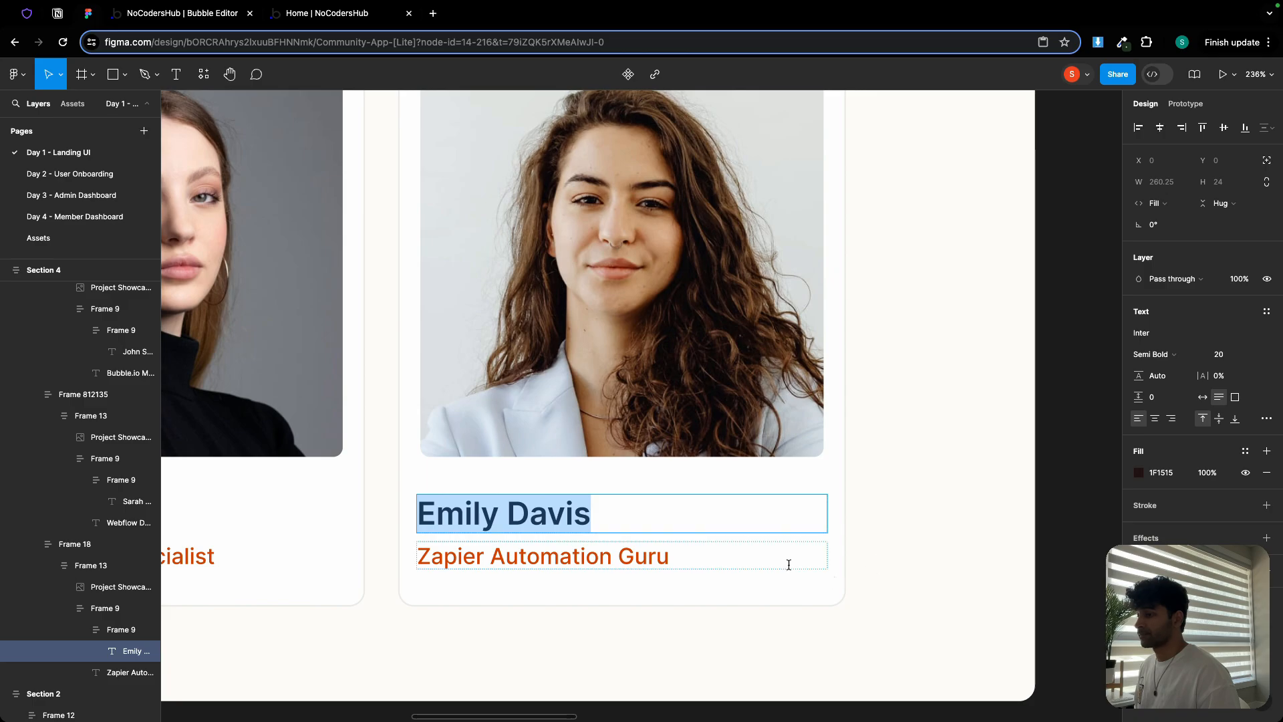
{"action": "double_click", "coordinate": [634, 546]}
{"action": "key", "text": "super+c"}
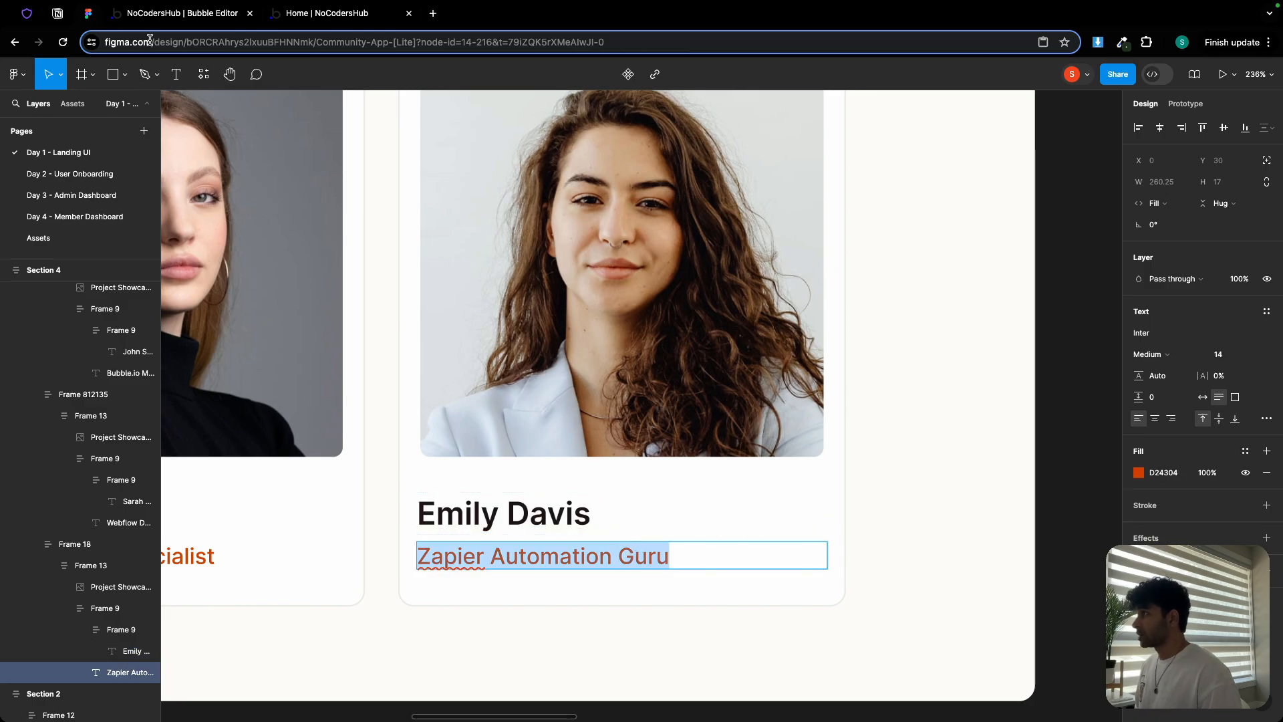
{"action": "left_click", "coordinate": [152, 13]}
{"action": "left_click", "coordinate": [996, 590]}
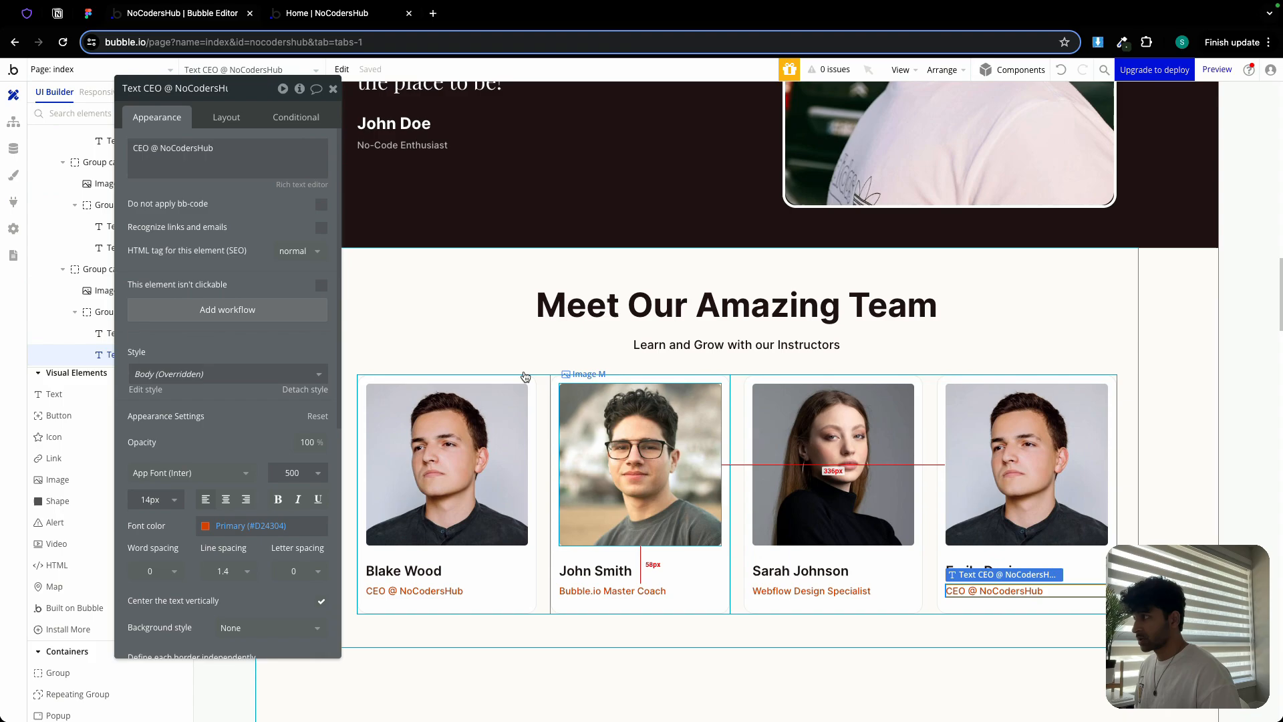
{"action": "left_click", "coordinate": [227, 167]}
{"action": "key", "text": "super+a"}
{"action": "key", "text": "super+v"}
Upload the fourth coach's portrait into the card's image and open the live Home page
{"action": "left_click", "coordinate": [960, 427]}
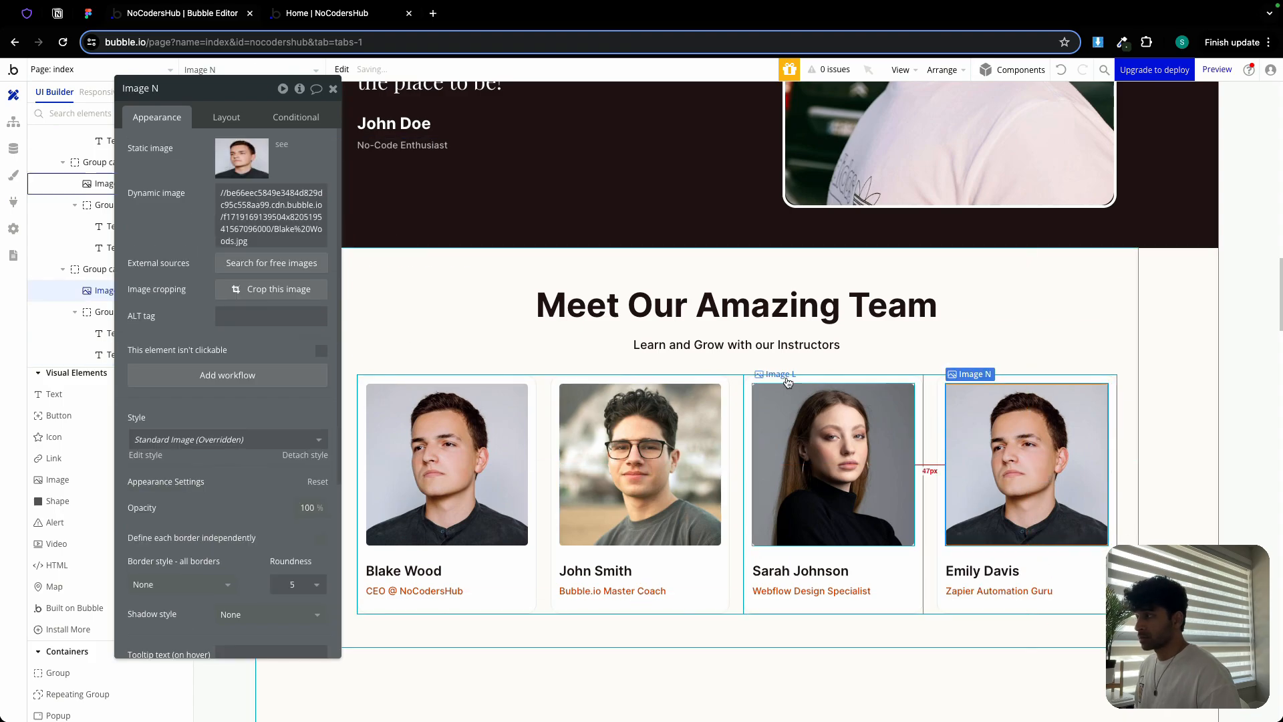
{"action": "left_click", "coordinate": [240, 158]}
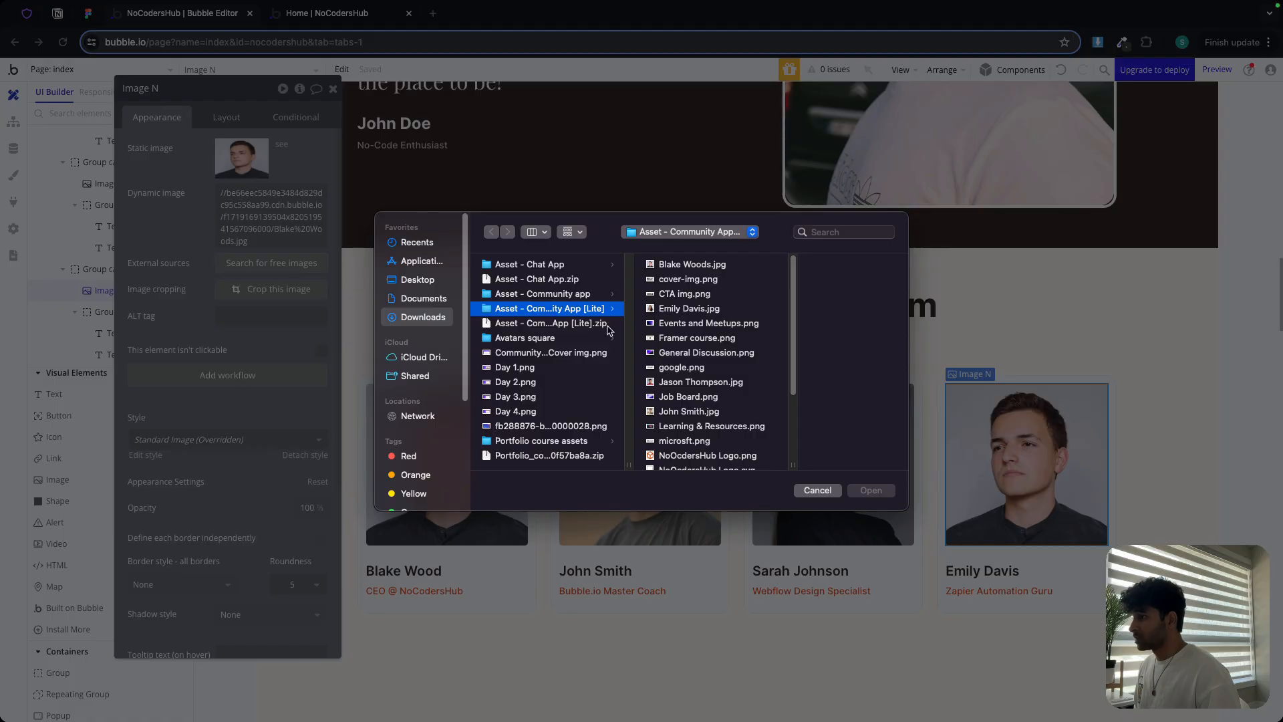
{"action": "double_click", "coordinate": [679, 309]}
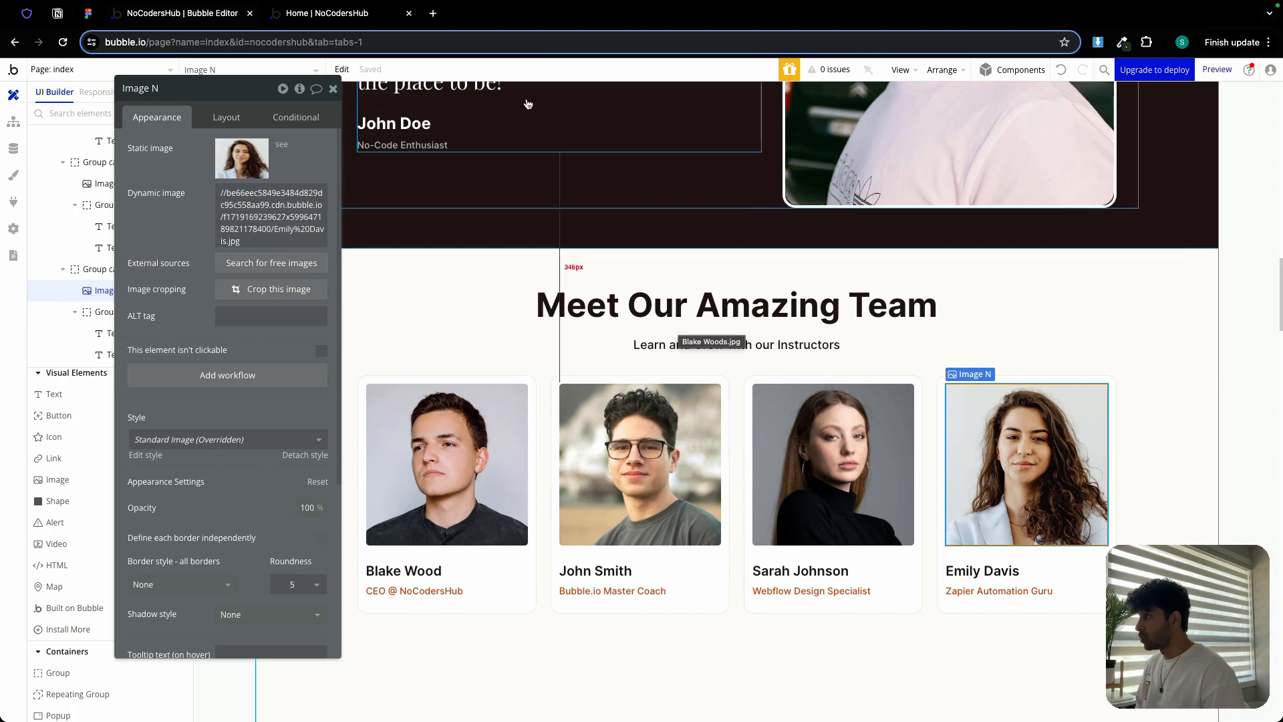
{"action": "left_click", "coordinate": [333, 88]}
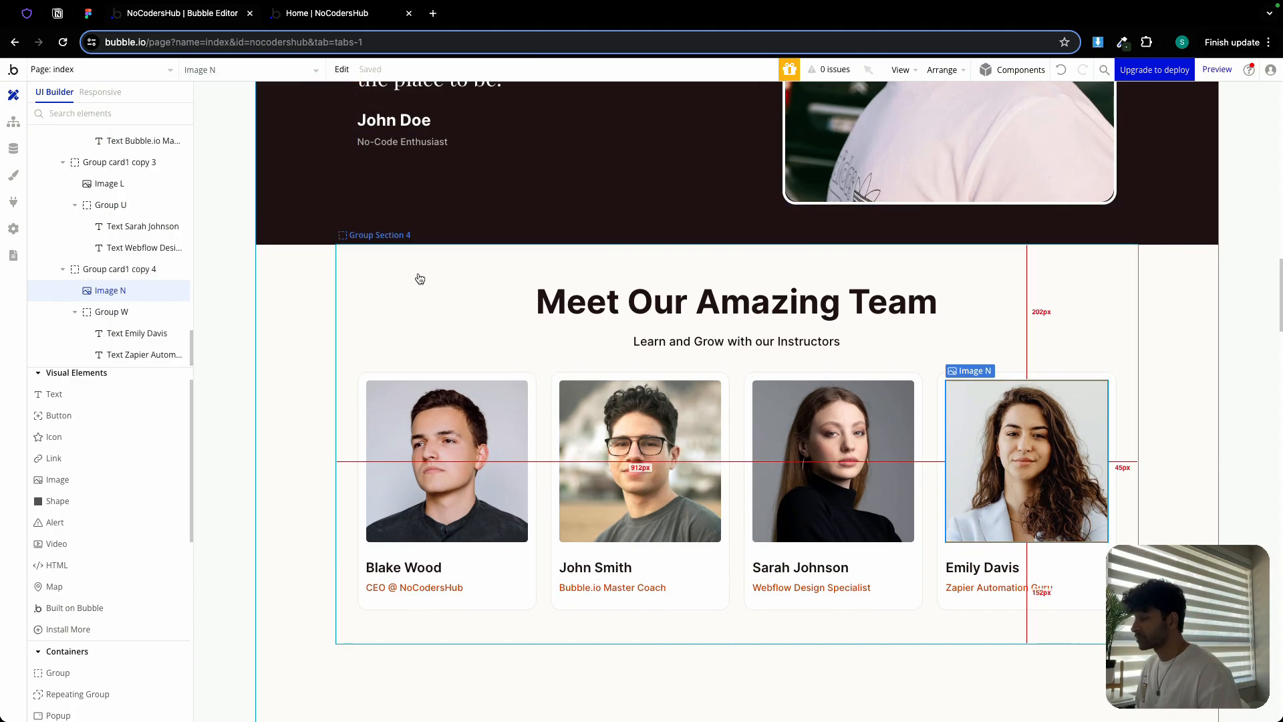
{"action": "scroll", "coordinate": [421, 278], "scroll_direction": "down", "scroll_amount": 5}
{"action": "left_click", "coordinate": [316, 15]}
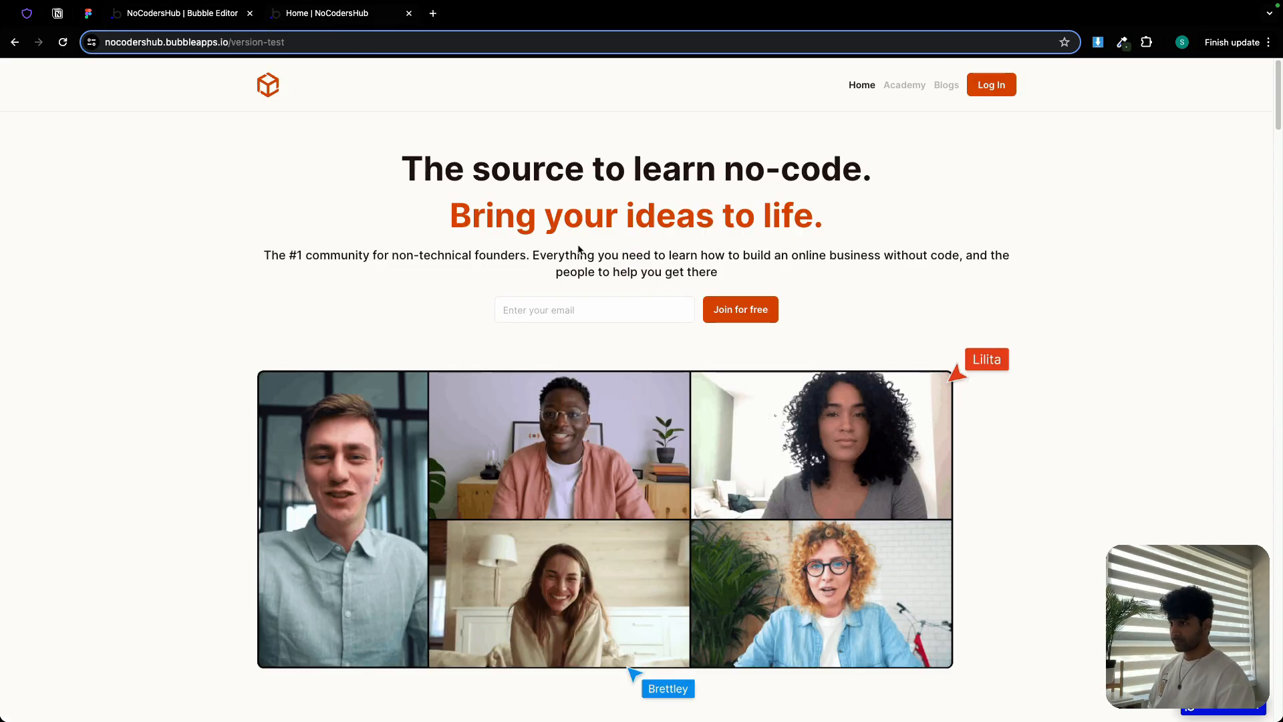
Scroll the live page to Meet Our Amazing Team to check the four cards, then return to Figma
{"action": "scroll", "coordinate": [631, 251], "scroll_direction": "down", "scroll_amount": 15}
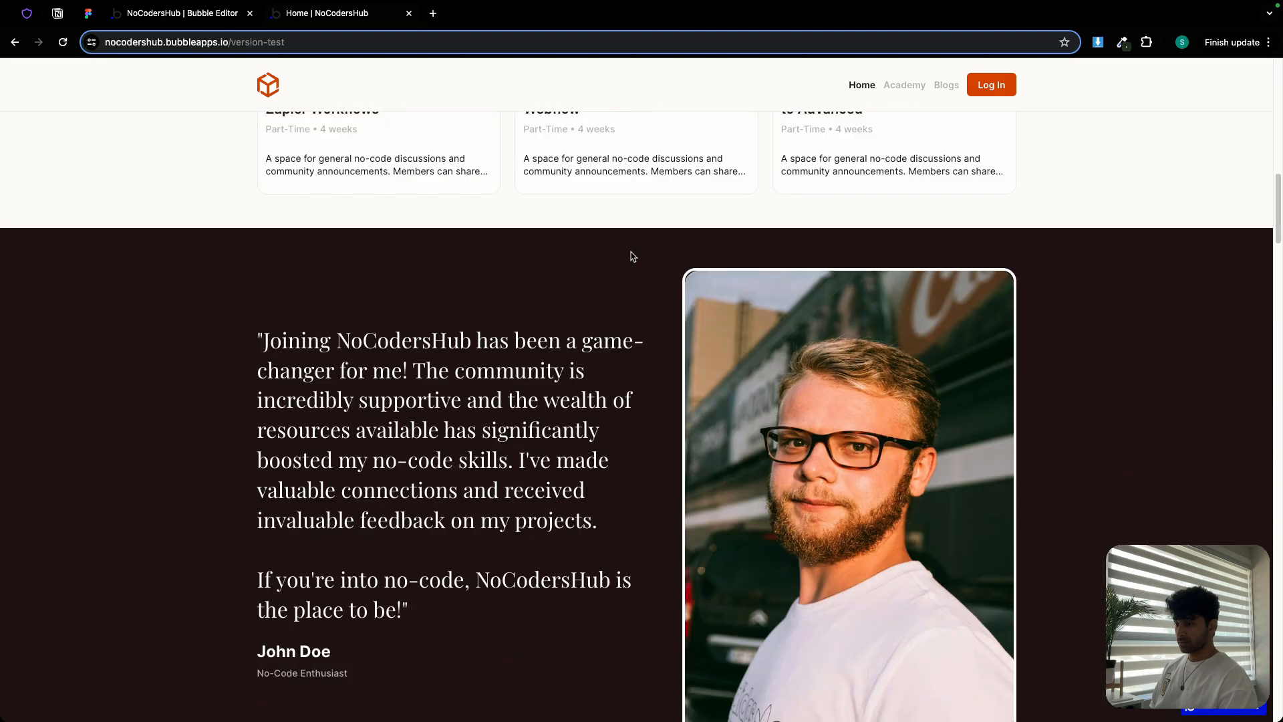
{"action": "scroll", "coordinate": [631, 252], "scroll_direction": "down", "scroll_amount": 9}
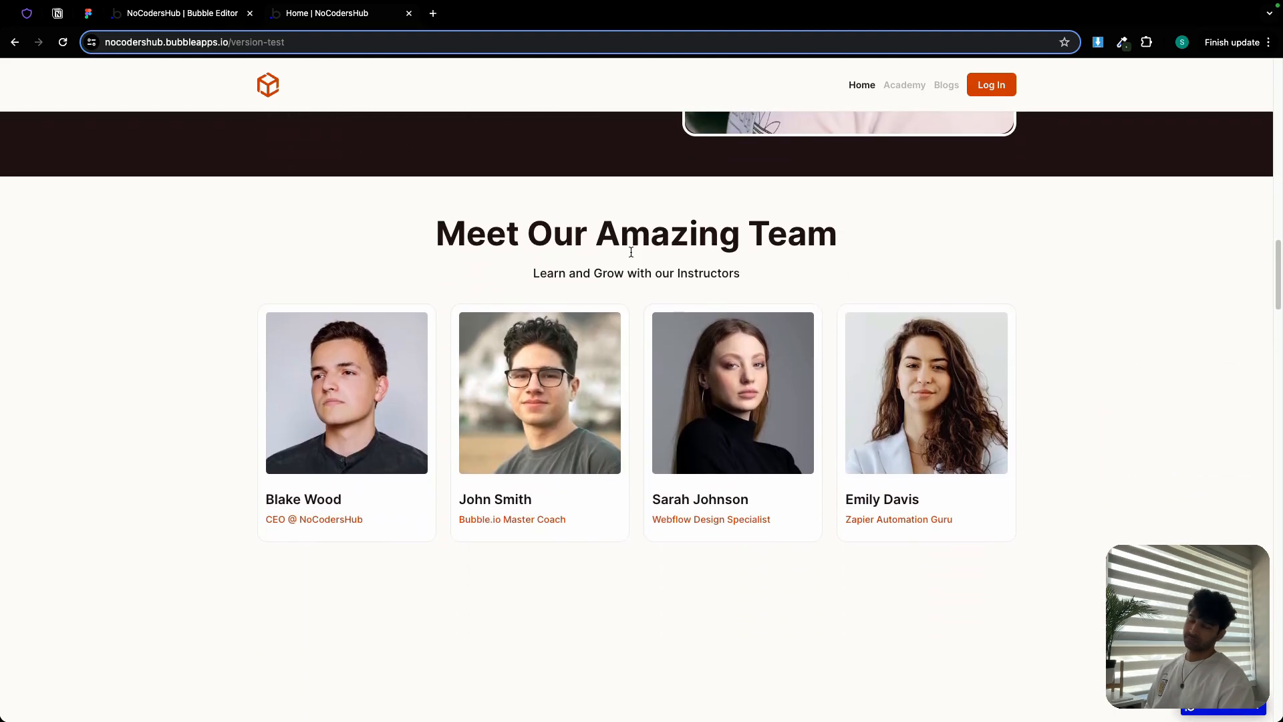
{"action": "left_click", "coordinate": [86, 19]}
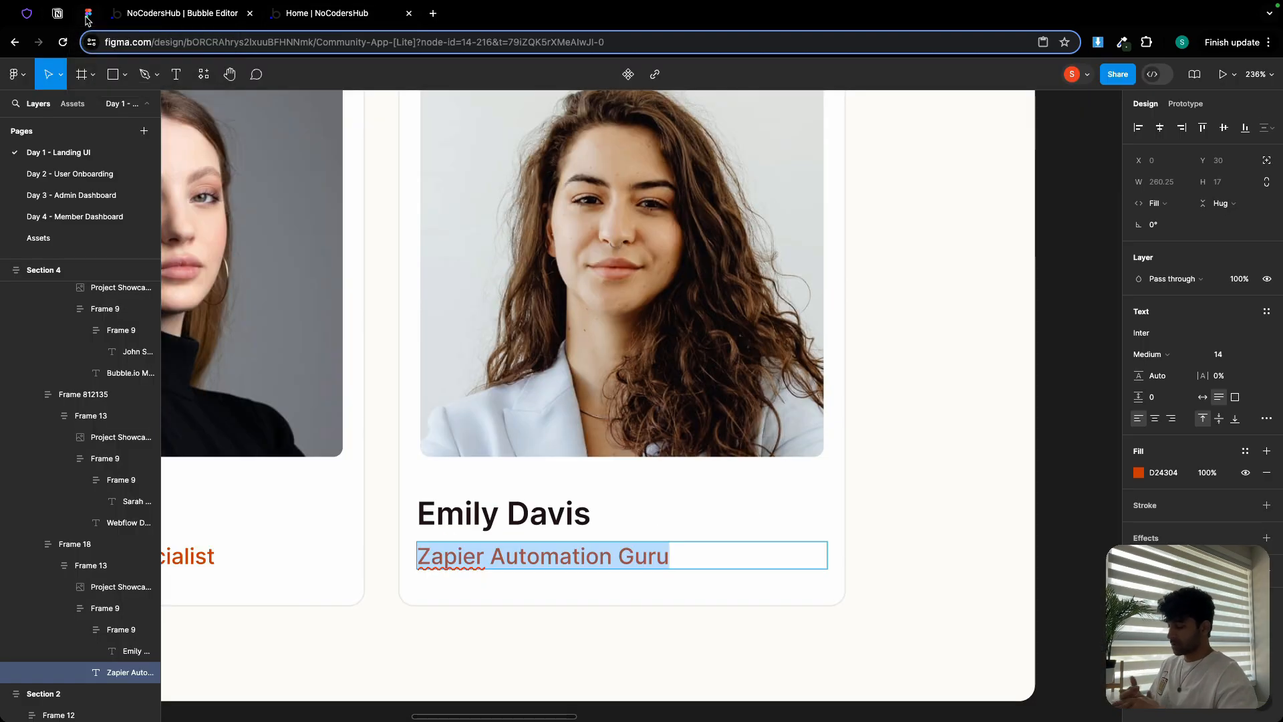
Review Figma's orange CTA Section 5 and footer, then open Bubble's dark testimonial section
{"action": "scroll", "coordinate": [650, 198], "scroll_direction": "down", "scroll_amount": 5}
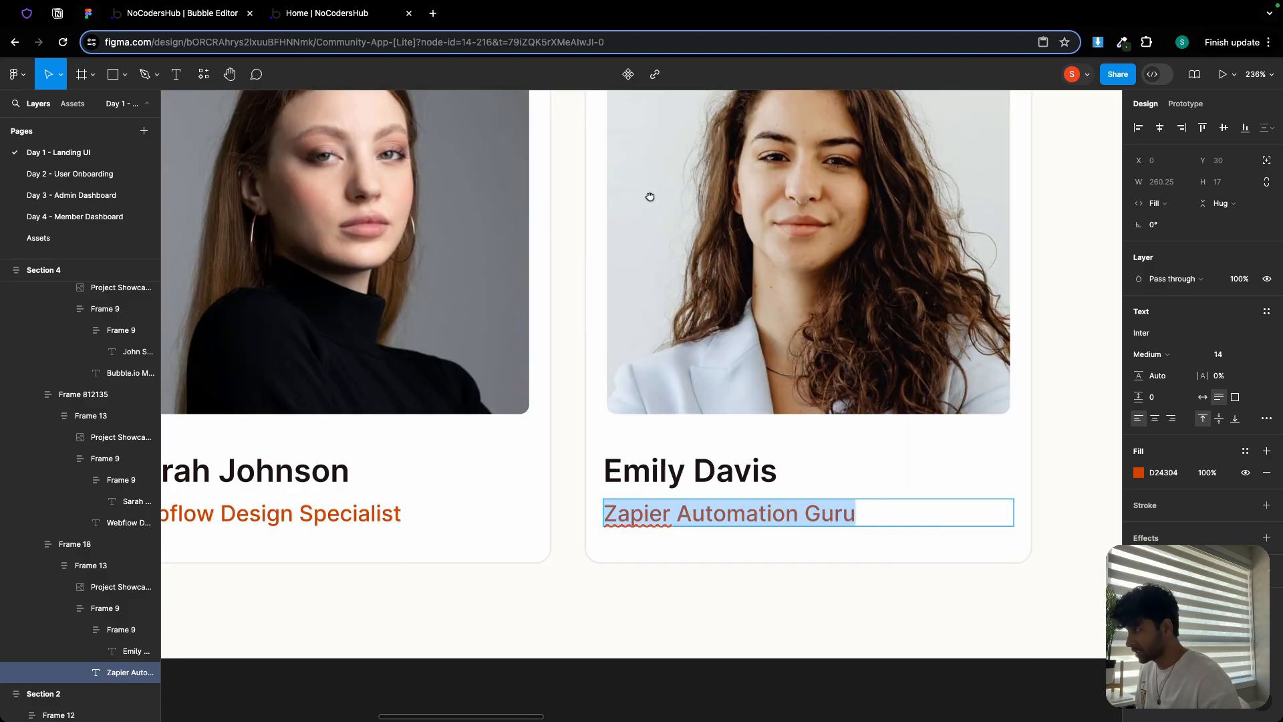
{"action": "scroll", "coordinate": [506, 254], "scroll_direction": "down", "scroll_amount": 2}
{"action": "scroll", "coordinate": [506, 253], "scroll_direction": "down", "scroll_amount": 4}
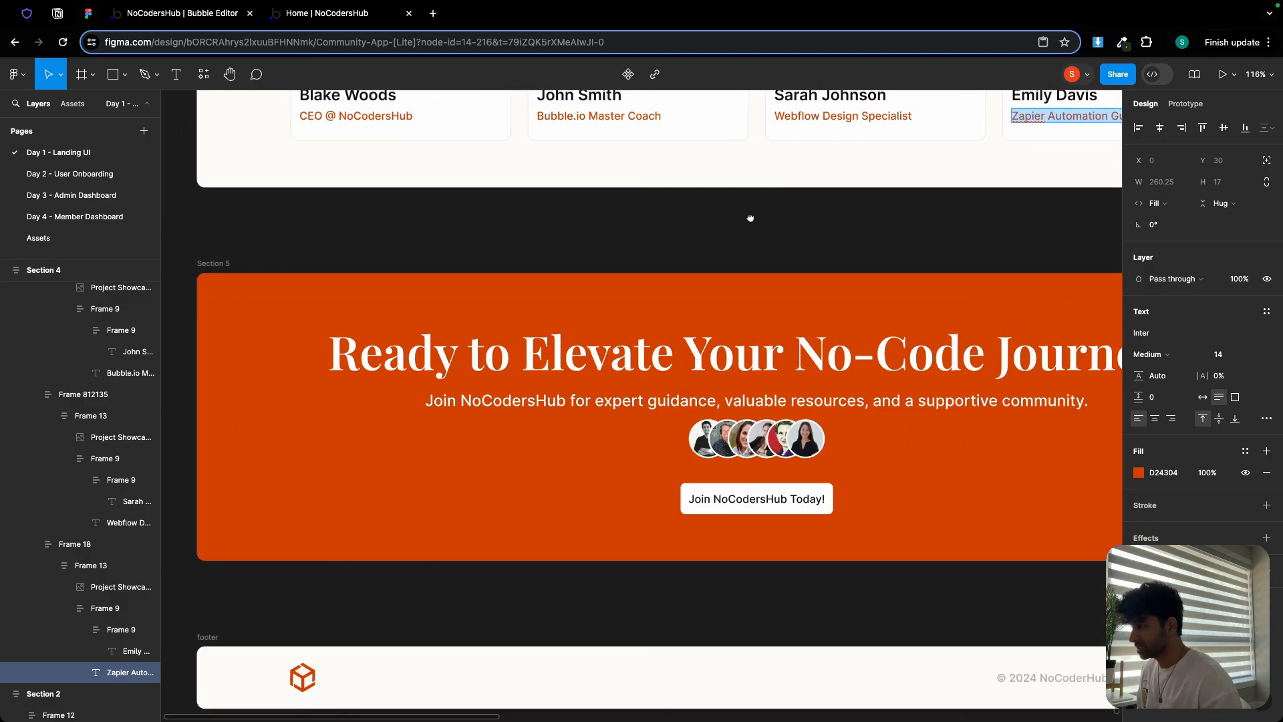
{"action": "scroll", "coordinate": [778, 215], "scroll_direction": "up", "scroll_amount": 1}
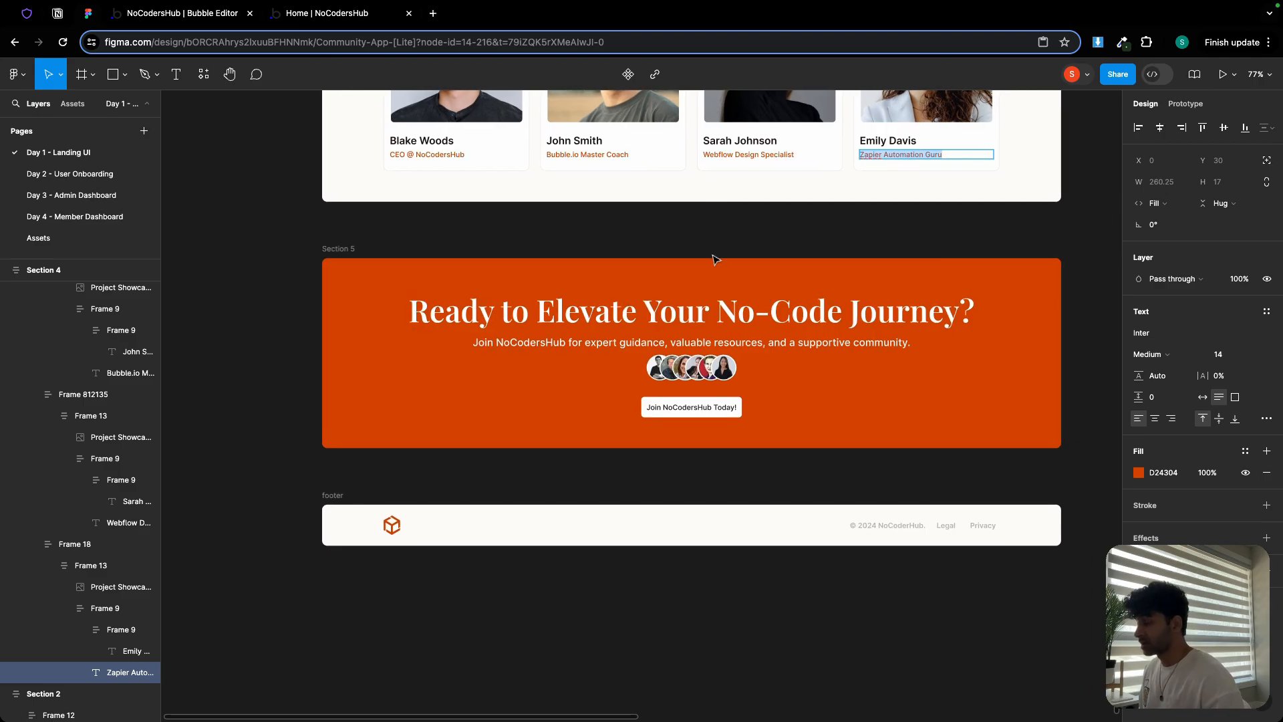
{"action": "scroll", "coordinate": [717, 280], "scroll_direction": "up", "scroll_amount": 3}
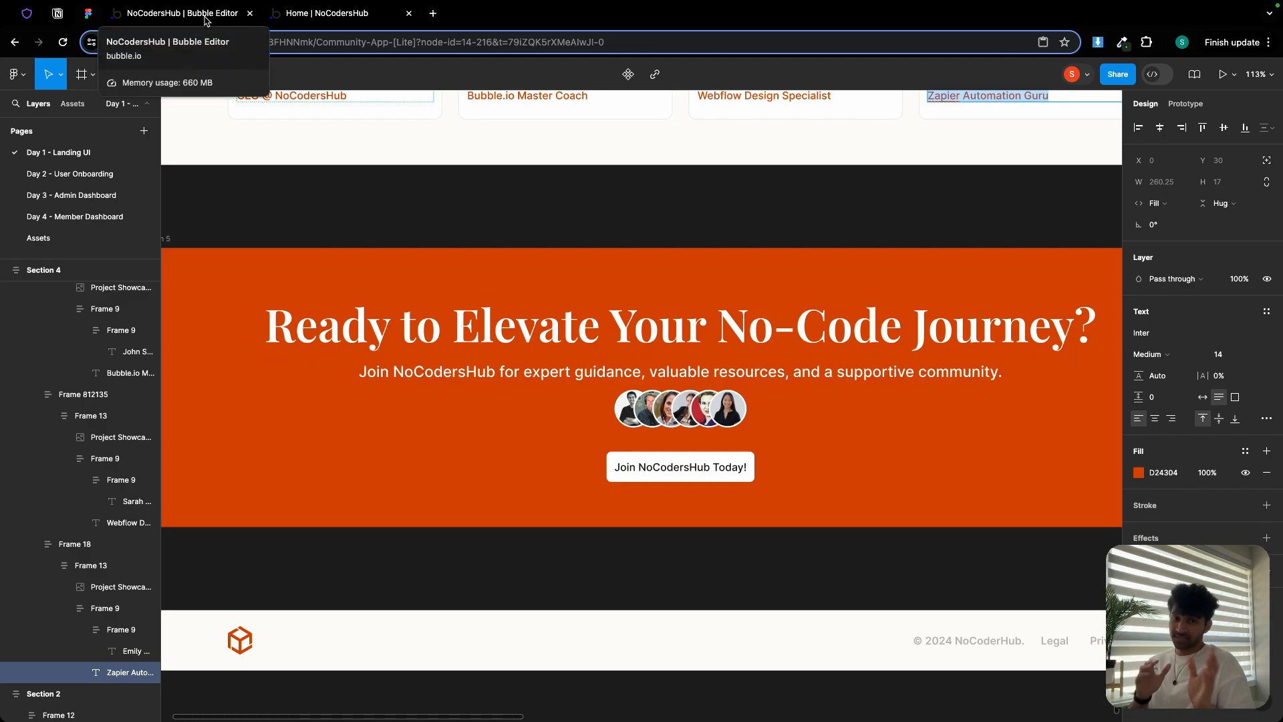
{"action": "scroll", "coordinate": [431, 167], "scroll_direction": "down", "scroll_amount": 3}
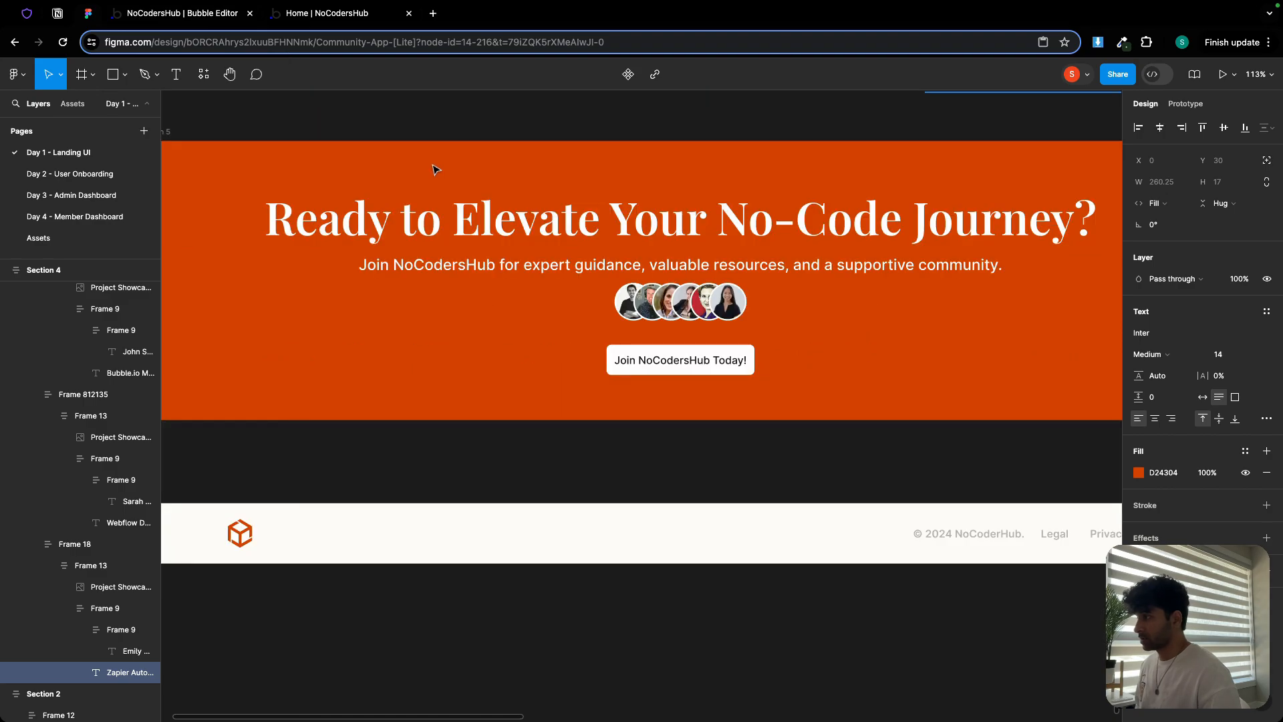
{"action": "scroll", "coordinate": [431, 167], "scroll_direction": "down", "scroll_amount": 5}
{"action": "left_click_drag", "start_coordinate": [773, 148], "coordinate": [386, 208]}
{"action": "left_click_drag", "start_coordinate": [623, 158], "coordinate": [388, 267]}
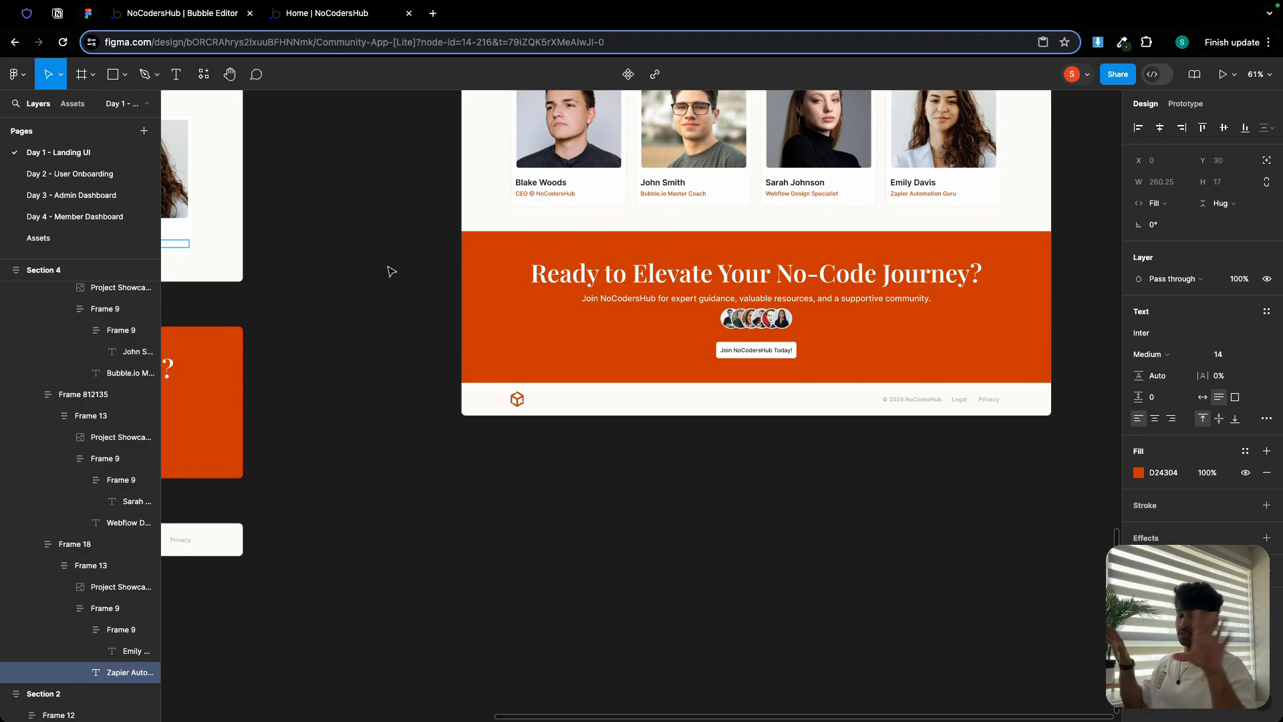
{"action": "left_click", "coordinate": [181, 20]}
{"action": "double_click", "coordinate": [328, 261]}
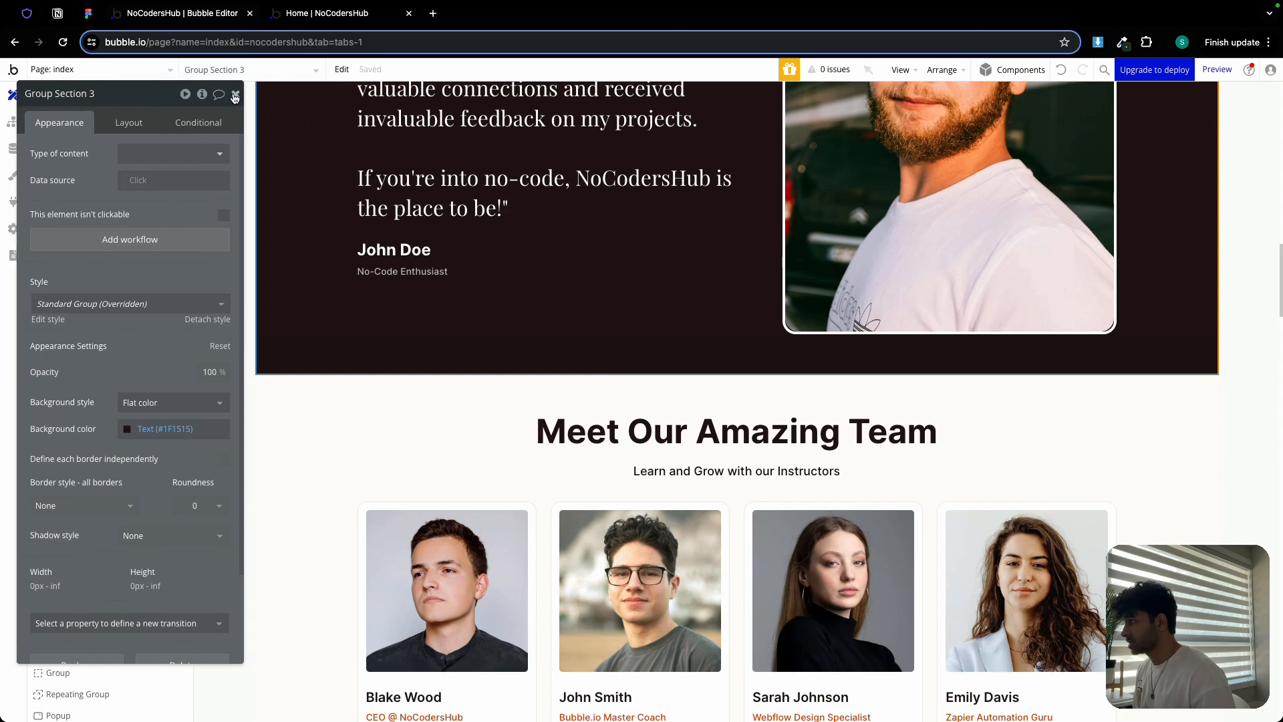
Copy the dark testimonial section and paste a duplicate below the team cards
{"action": "left_click", "coordinate": [235, 93]}
{"action": "right_click", "coordinate": [310, 227]}
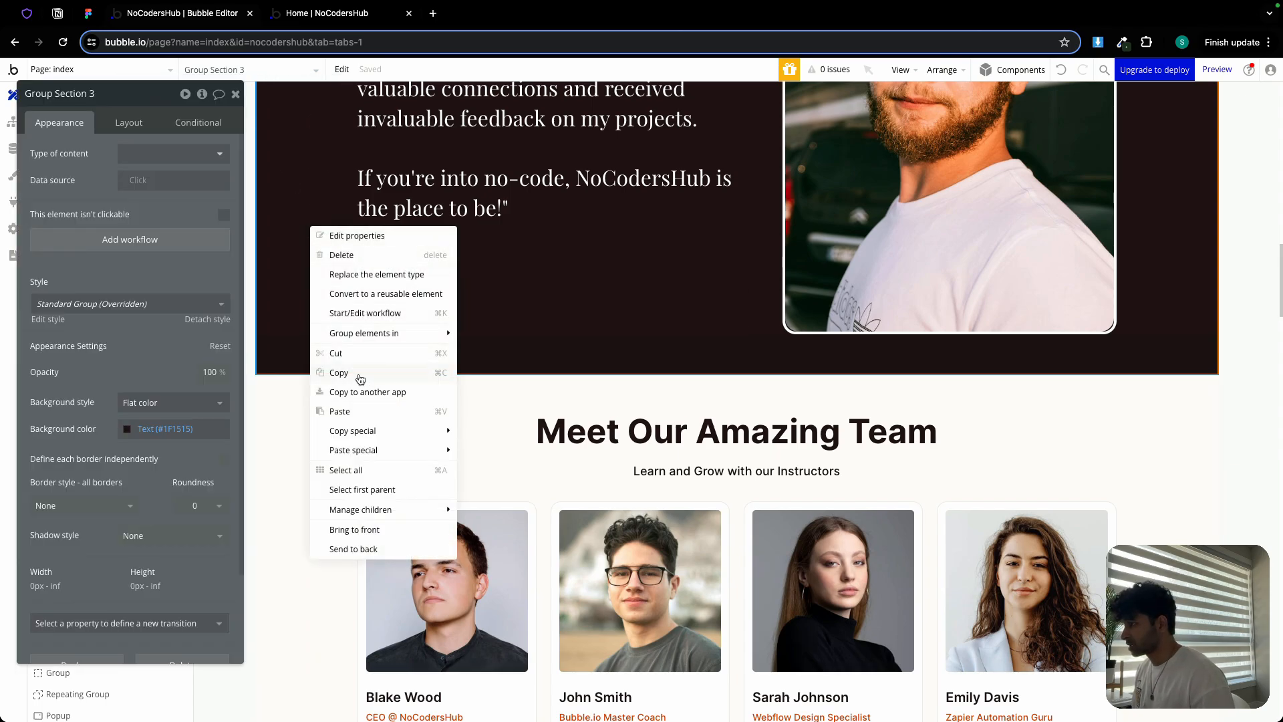
{"action": "scroll", "coordinate": [361, 390], "scroll_direction": "down", "scroll_amount": 5}
{"action": "left_click", "coordinate": [378, 513]}
{"action": "right_click", "coordinate": [368, 523]}
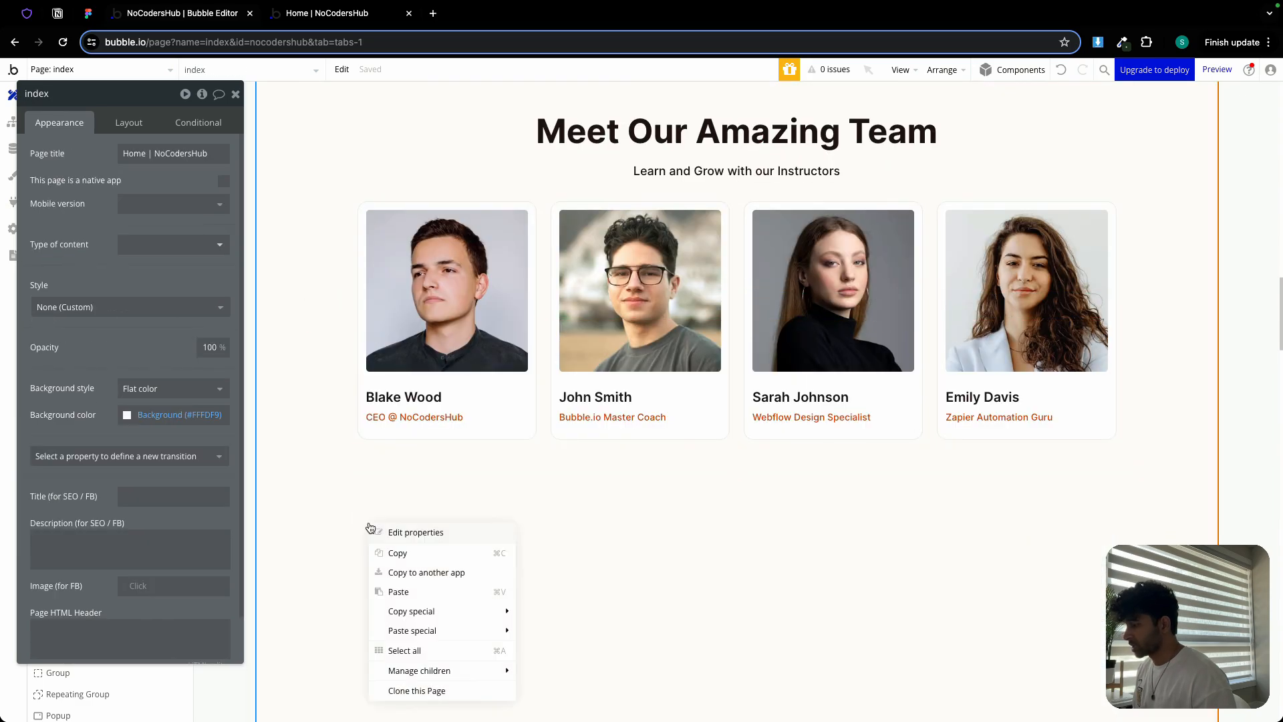
{"action": "left_click", "coordinate": [421, 595]}
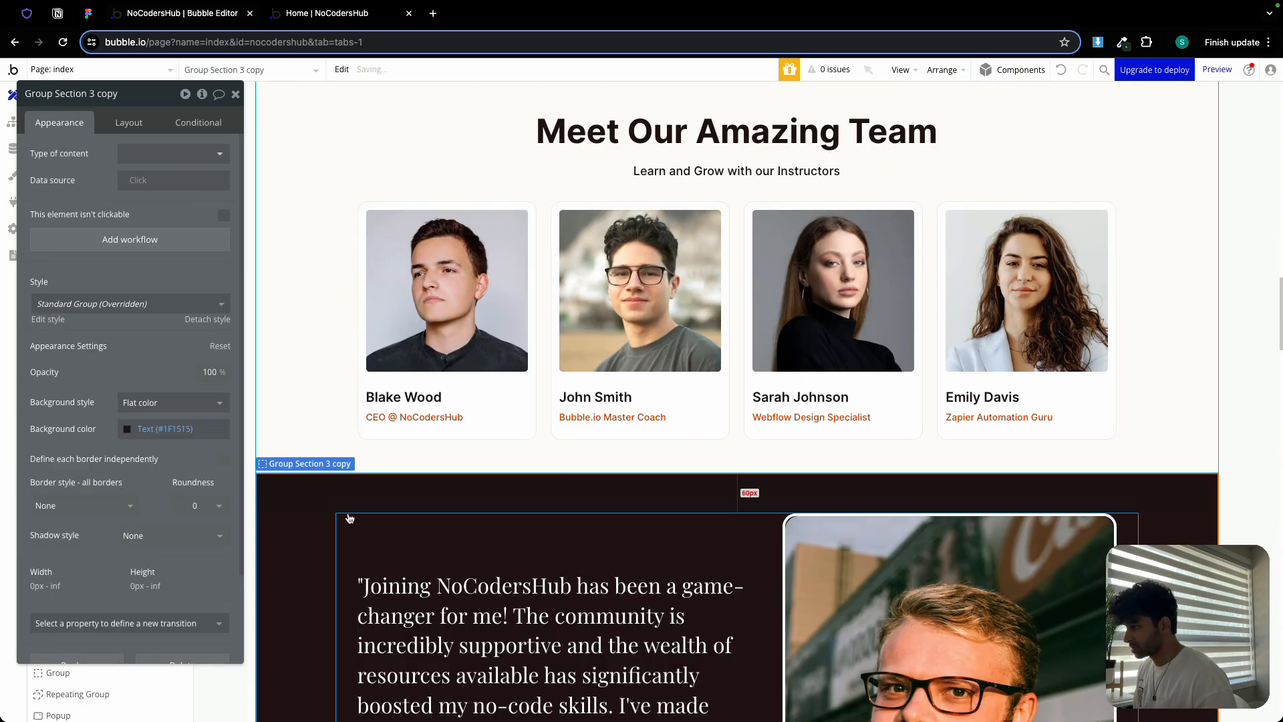
Rename the pasted section Group Section 5 and set its background to the orange Primary colour
{"action": "left_click", "coordinate": [123, 98]}
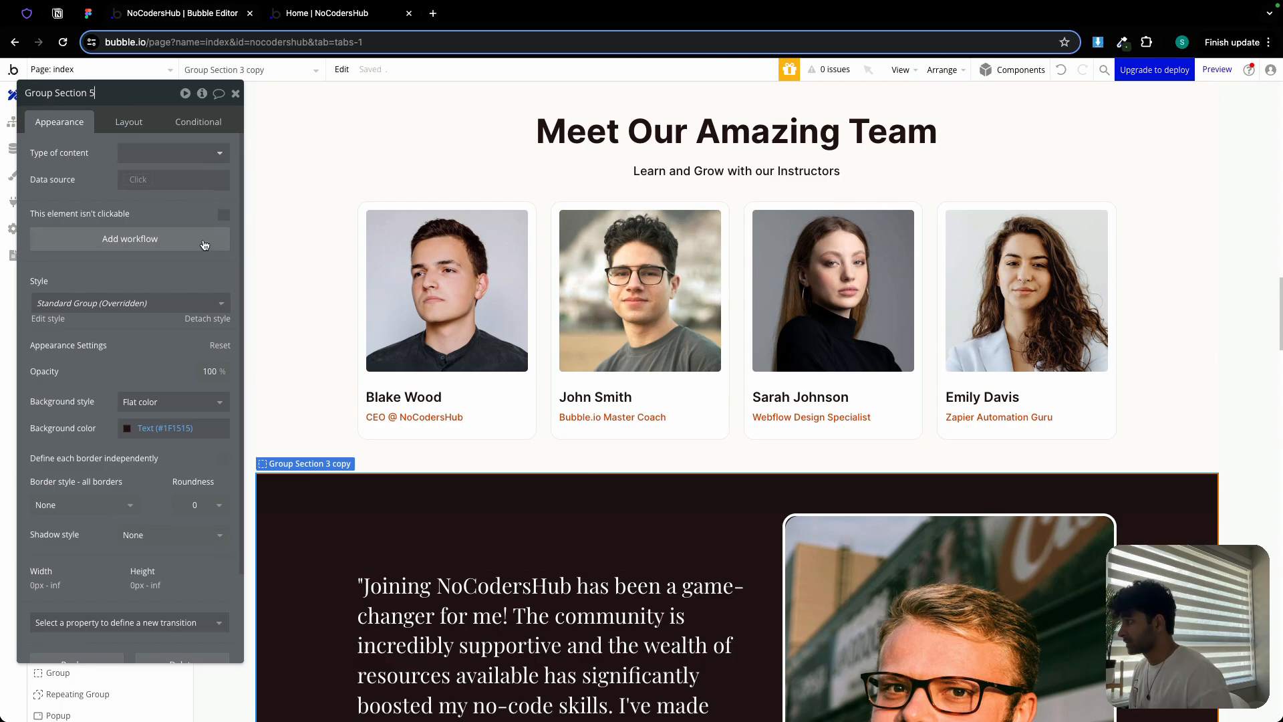
{"action": "type", "text": "5"}
{"action": "left_click", "coordinate": [175, 429]}
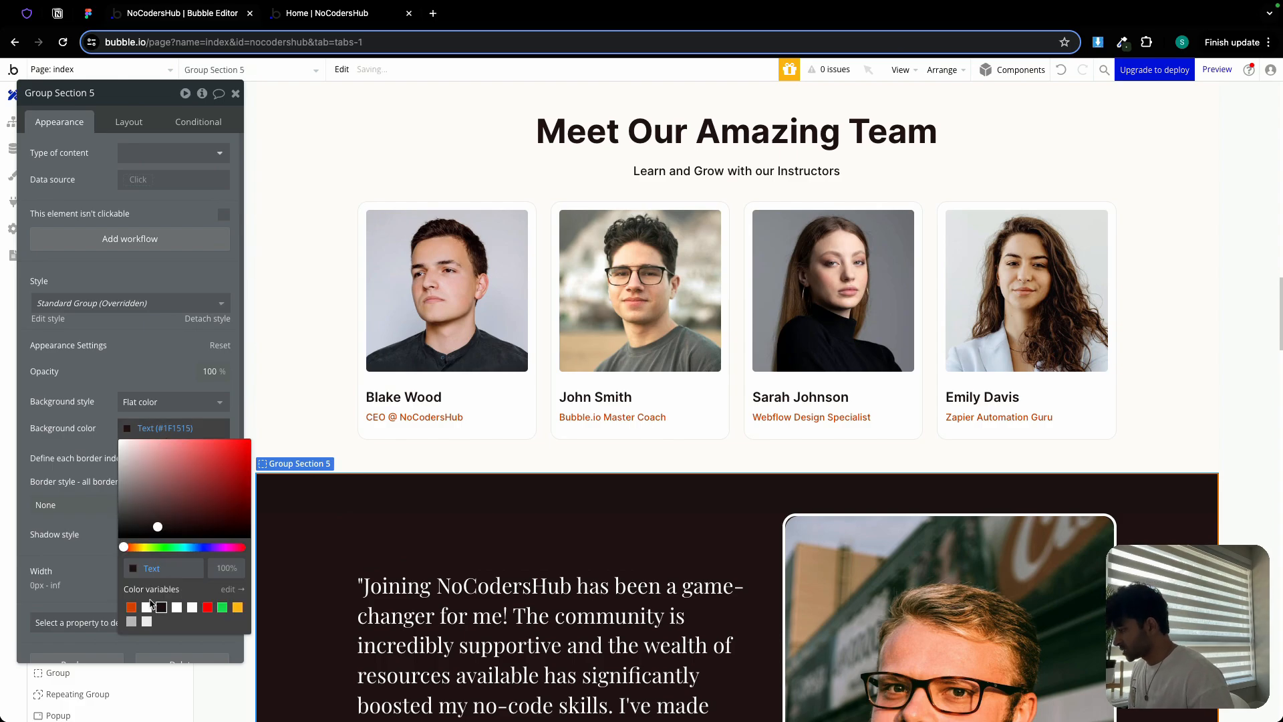
{"action": "left_click", "coordinate": [131, 607]}
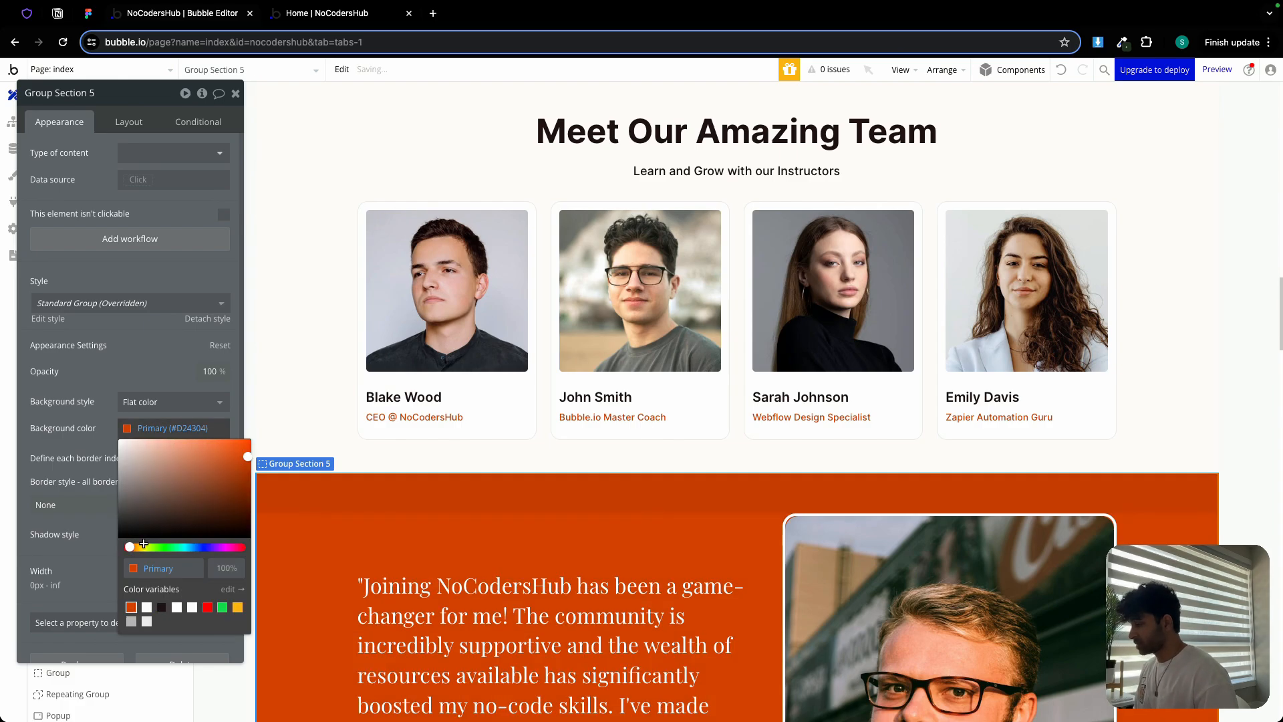
{"action": "left_click", "coordinate": [235, 93]}
{"action": "scroll", "coordinate": [609, 502], "scroll_direction": "down", "scroll_amount": 4}
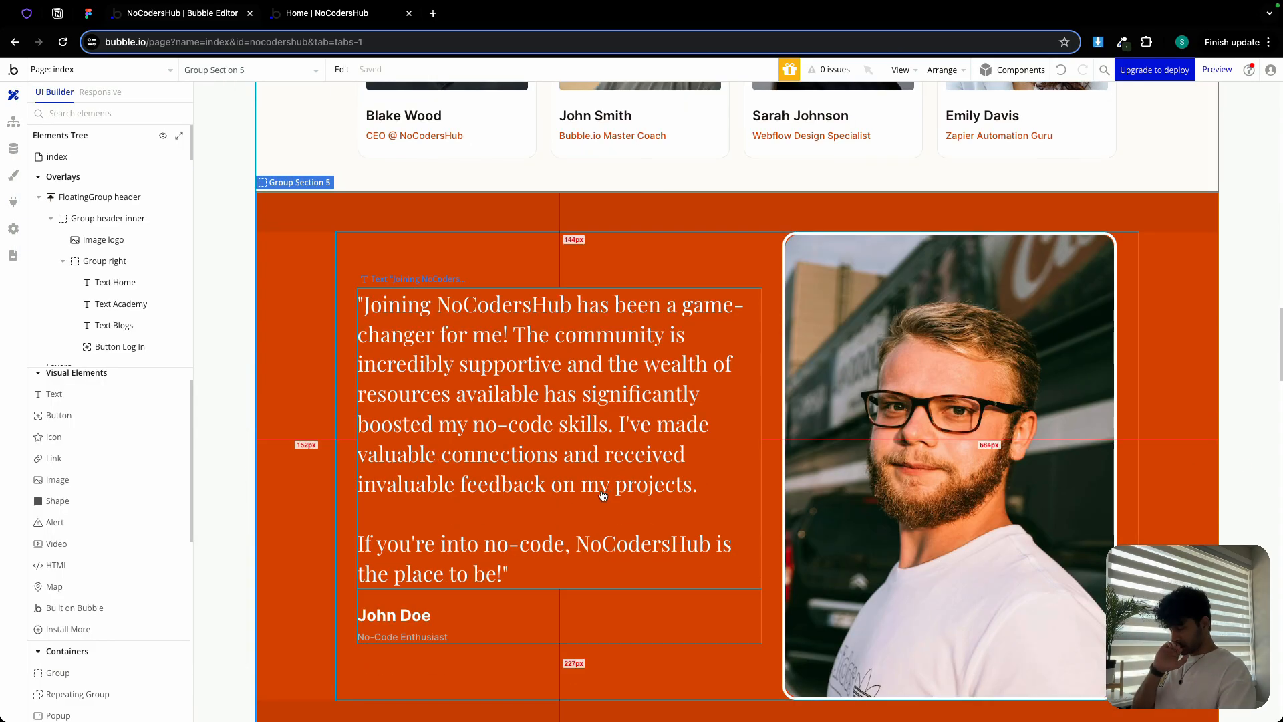
Rename the inner group to Group Section 5 inner and set its container layout to Column
{"action": "double_click", "coordinate": [725, 254]}
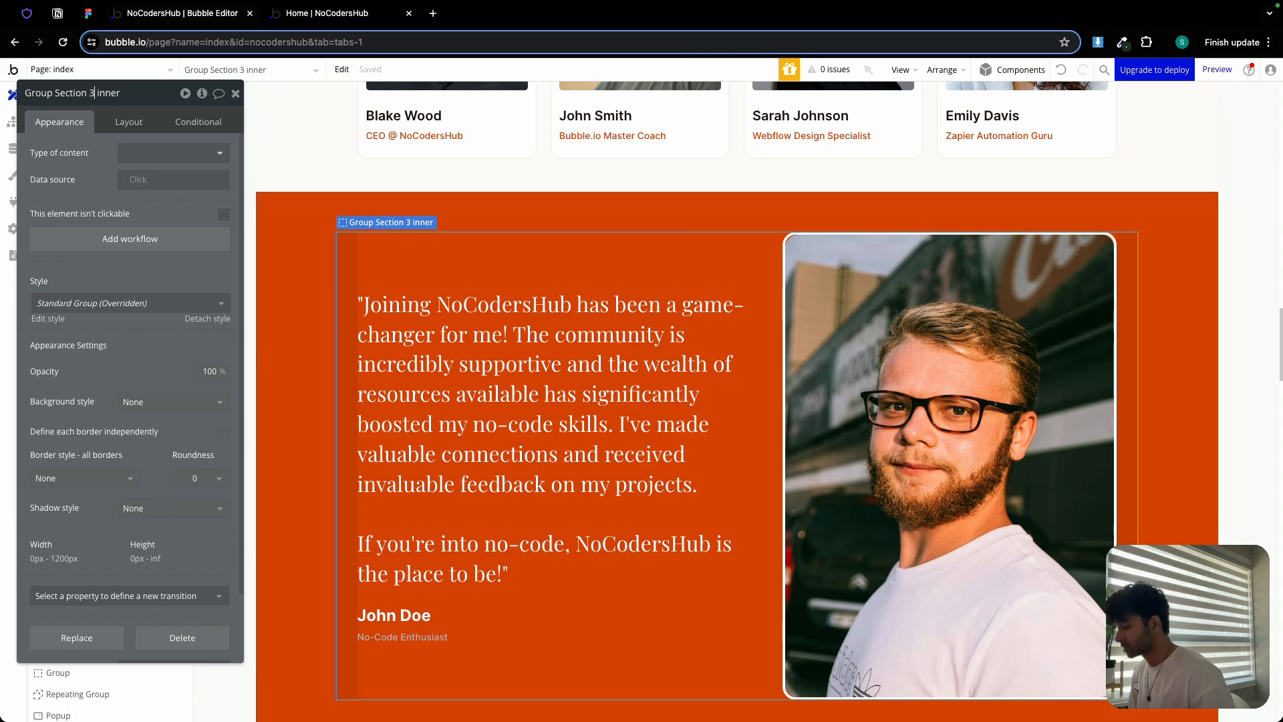
{"action": "key", "text": "BackSpace"}
{"action": "type", "text": "55"}
{"action": "key", "text": "BackSpace"}
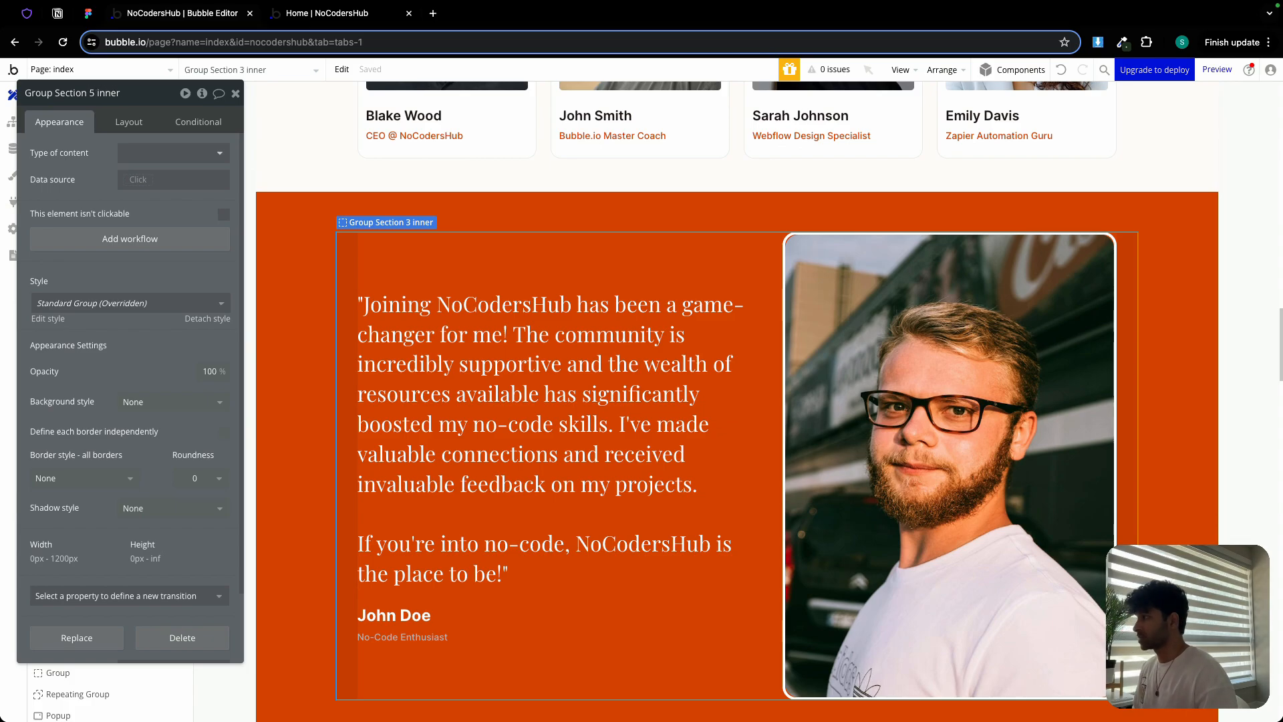
{"action": "left_click", "coordinate": [128, 122]}
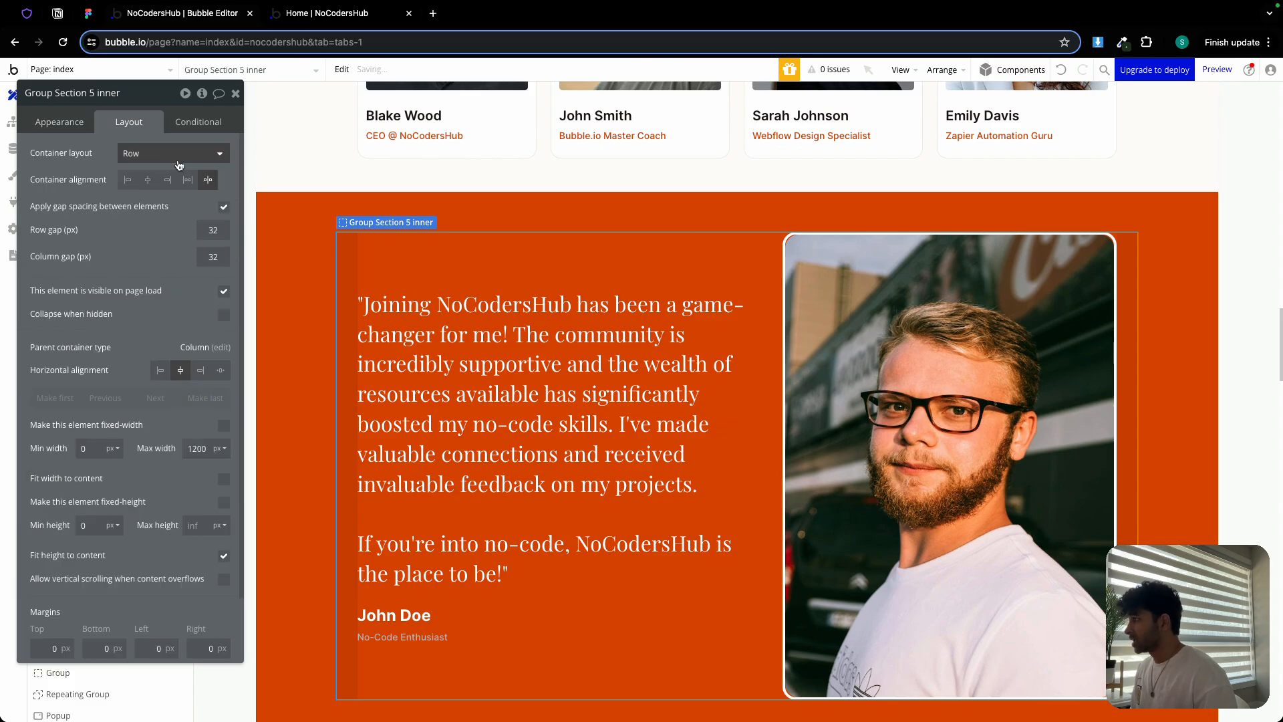
{"action": "left_click", "coordinate": [175, 155]}
{"action": "left_click", "coordinate": [150, 256]}
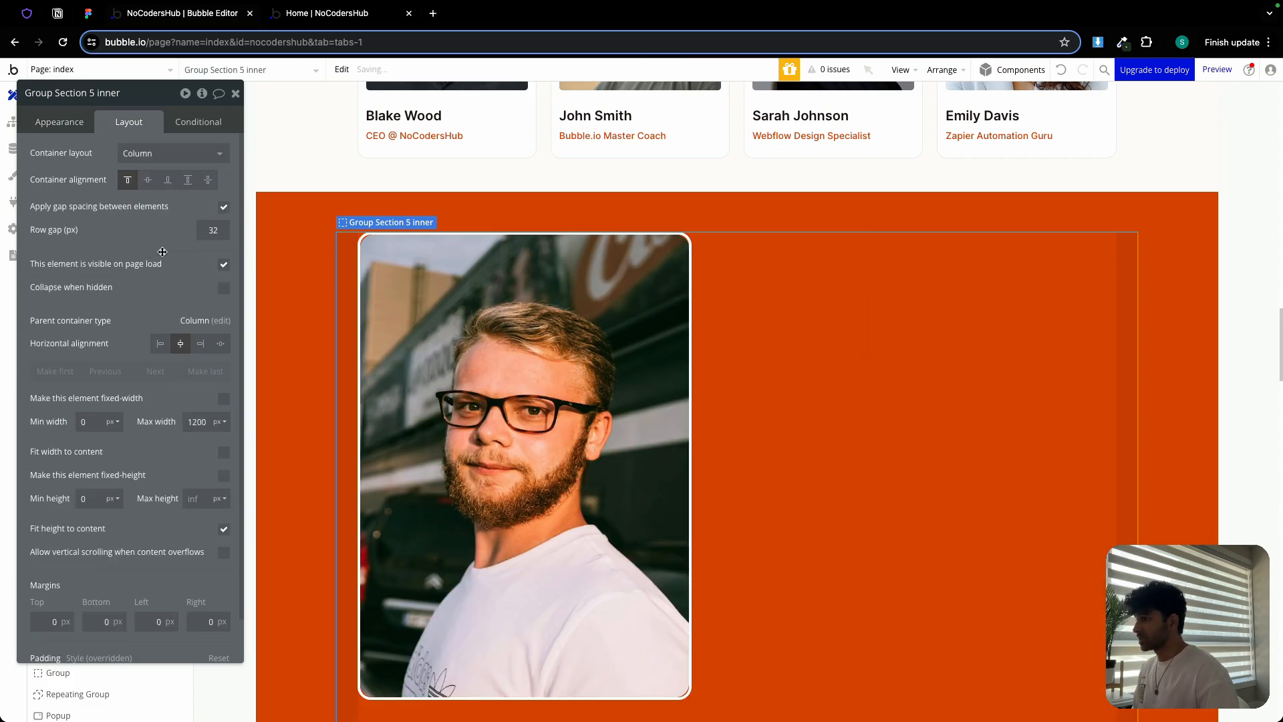
Delete the portrait photo and turn off fit height on the section and its inner group
{"action": "scroll", "coordinate": [728, 332], "scroll_direction": "down", "scroll_amount": 2}
{"action": "left_click", "coordinate": [629, 305]}
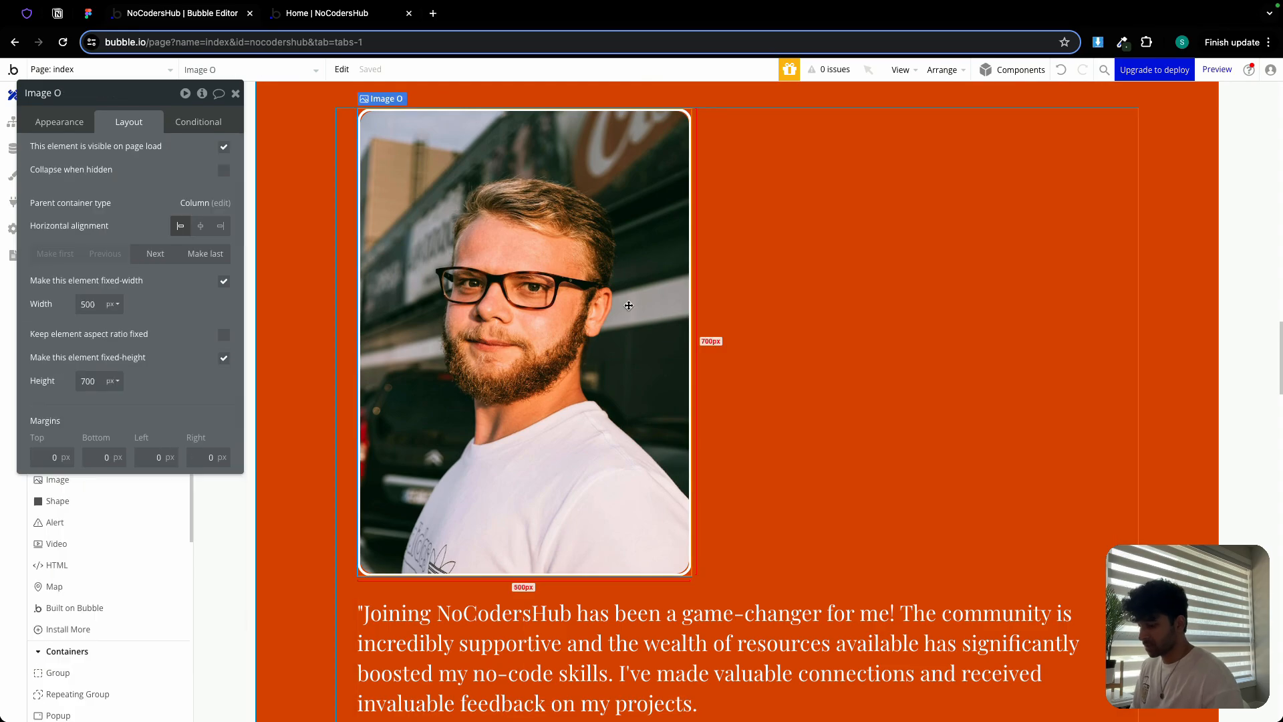
{"action": "key", "text": "Delete"}
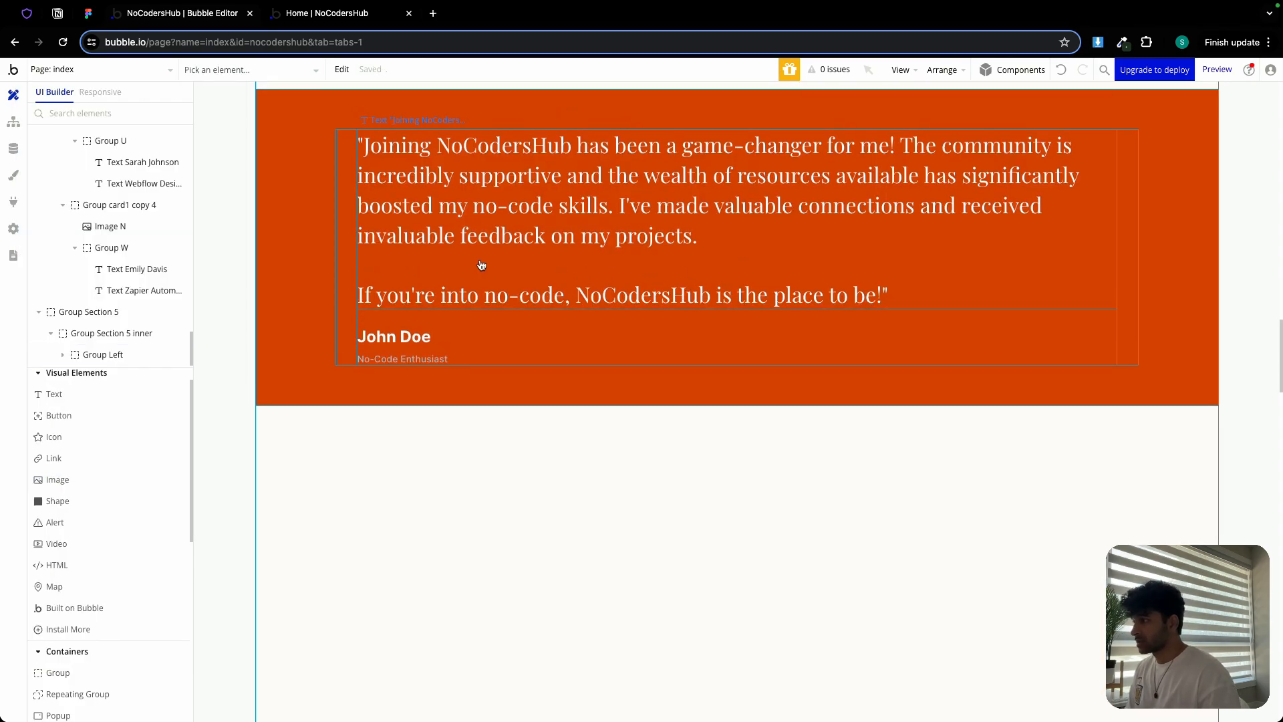
{"action": "left_click", "coordinate": [481, 263]}
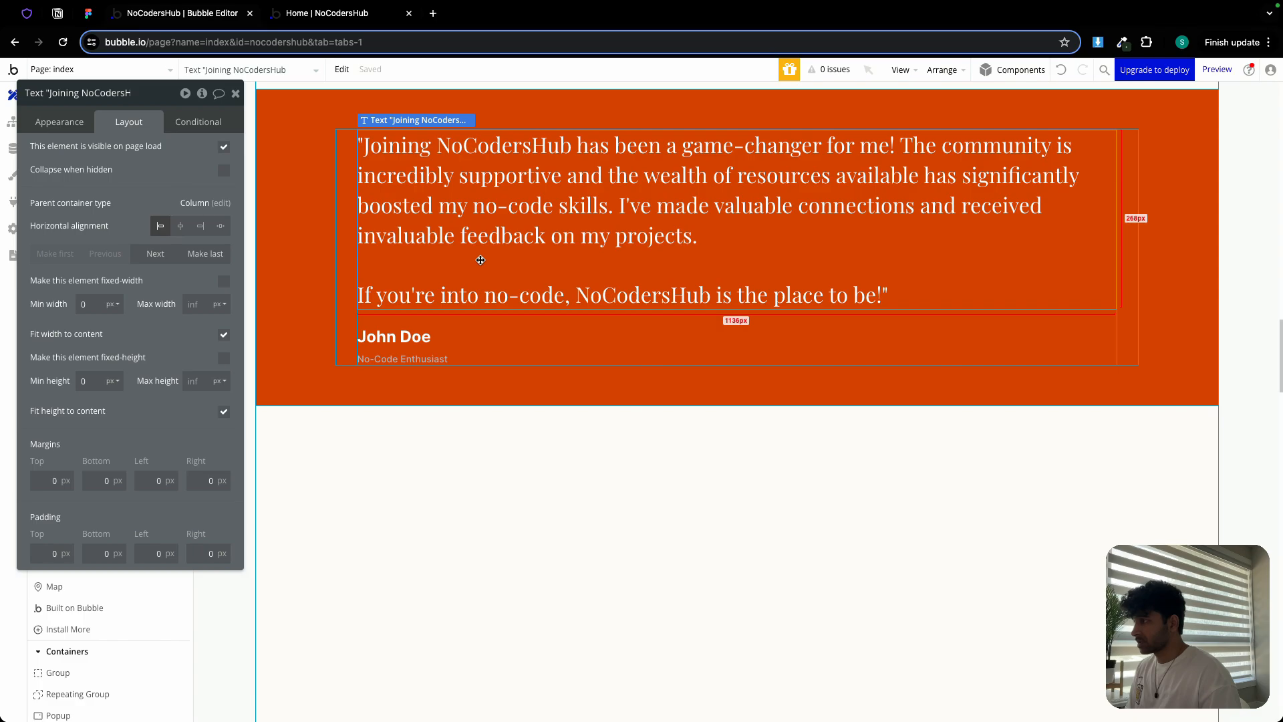
{"action": "left_click", "coordinate": [311, 230]}
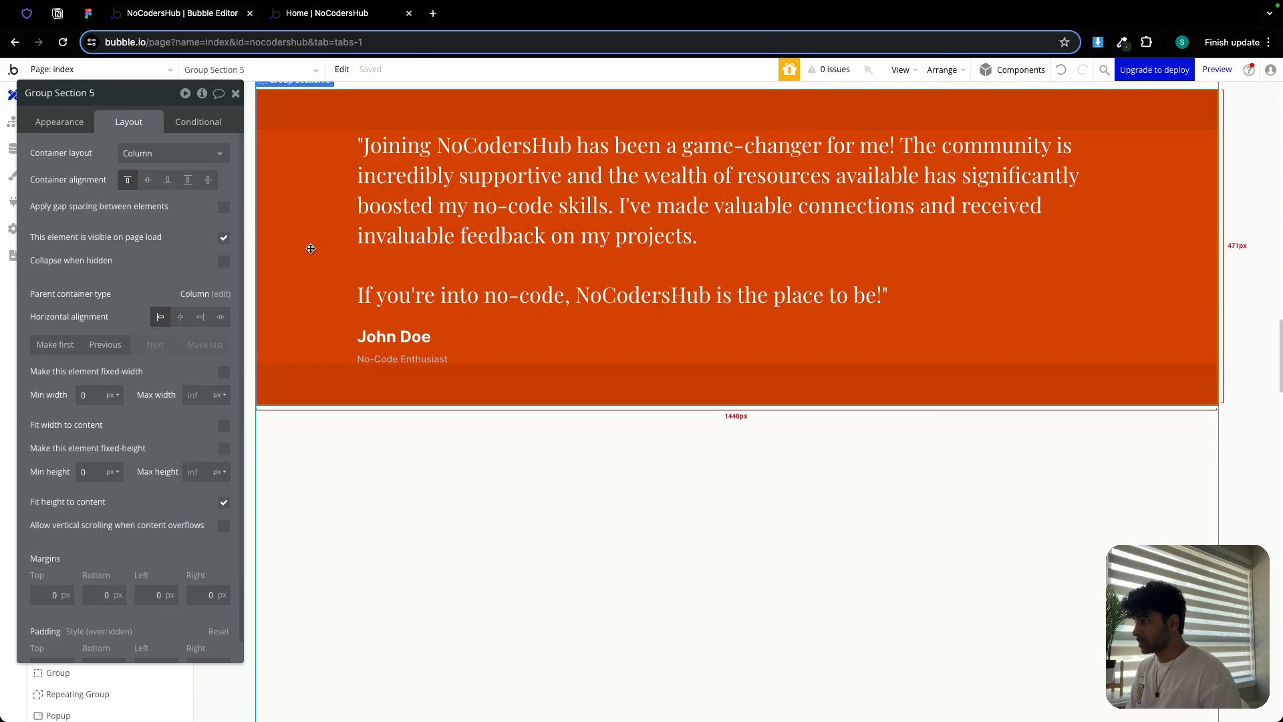
{"action": "left_click", "coordinate": [224, 504]}
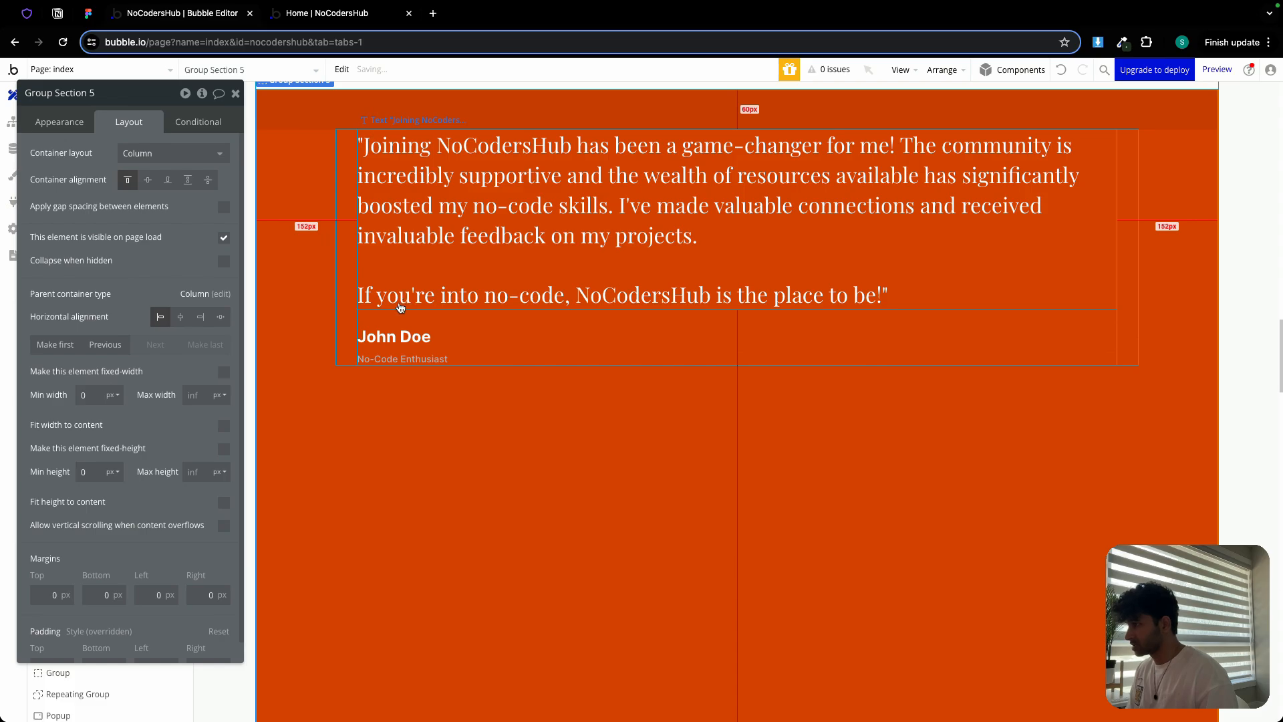
{"action": "left_click", "coordinate": [402, 305]}
{"action": "left_click", "coordinate": [224, 528]}
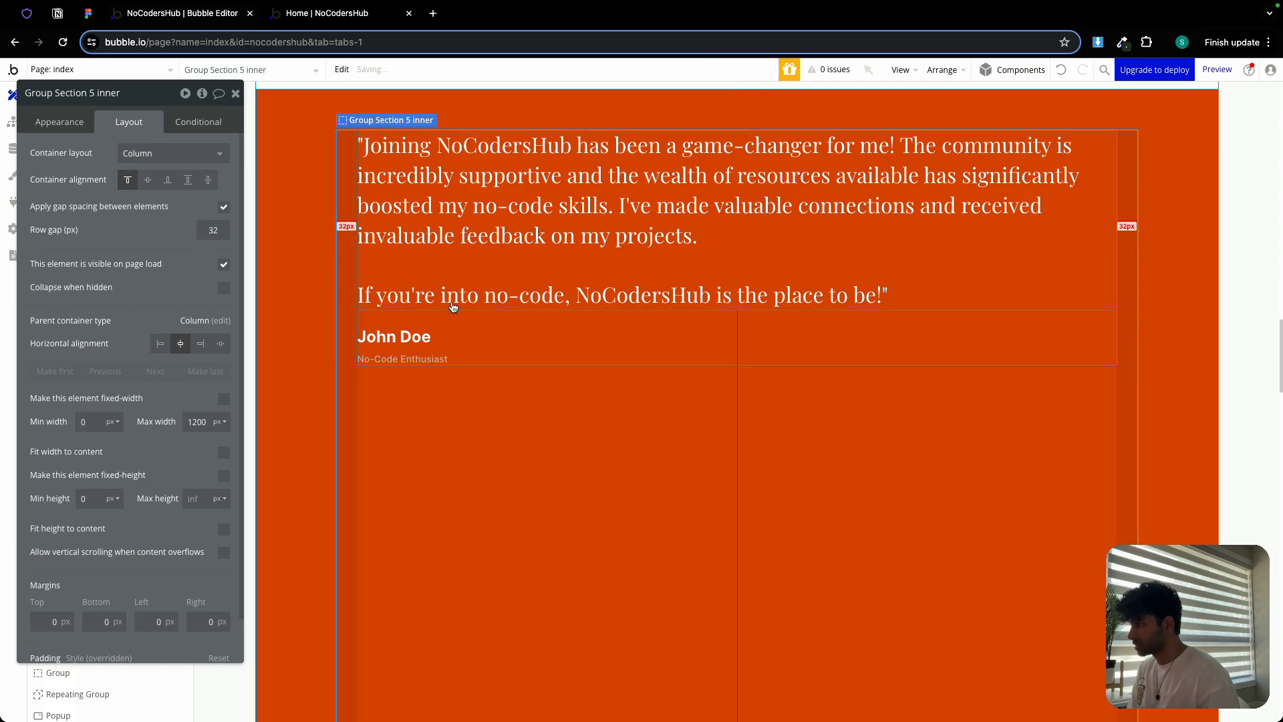
Paste copies of the quote and name texts into the inner group, then delete Group Left
{"action": "left_click", "coordinate": [445, 206]}
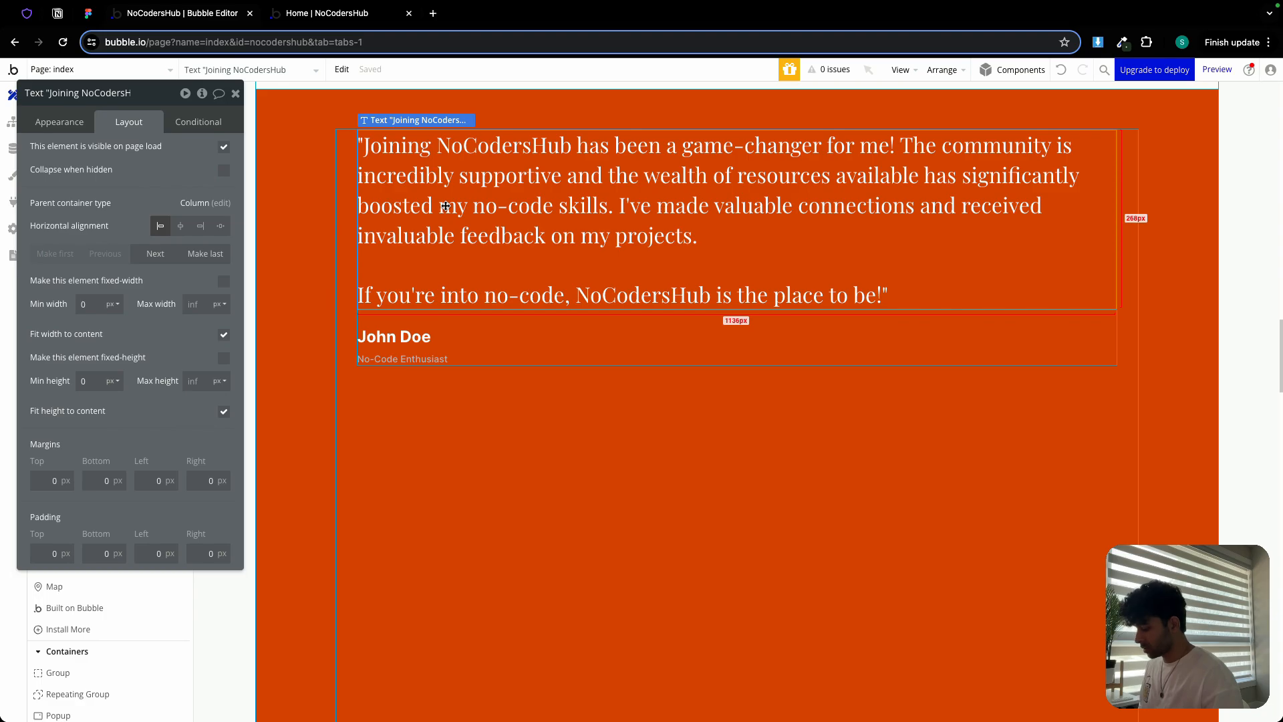
{"action": "left_click", "coordinate": [486, 411]}
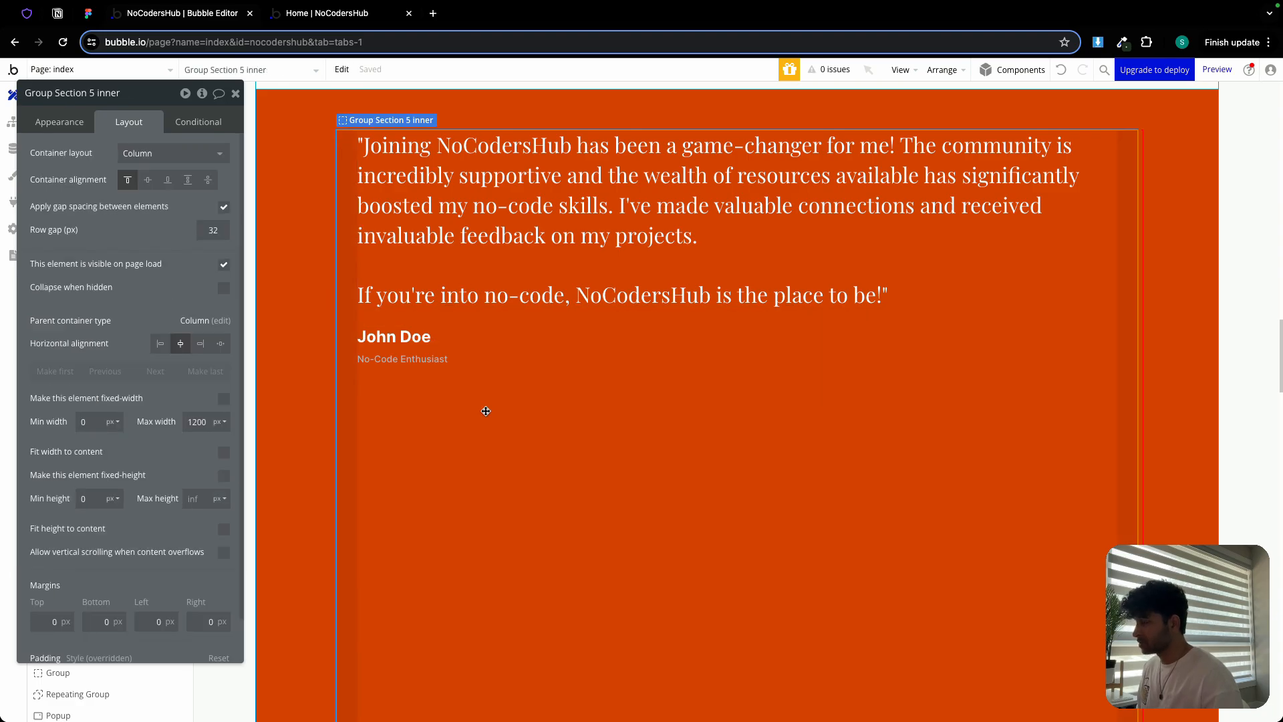
{"action": "key", "text": "ctrl+v"}
{"action": "left_click", "coordinate": [473, 316]}
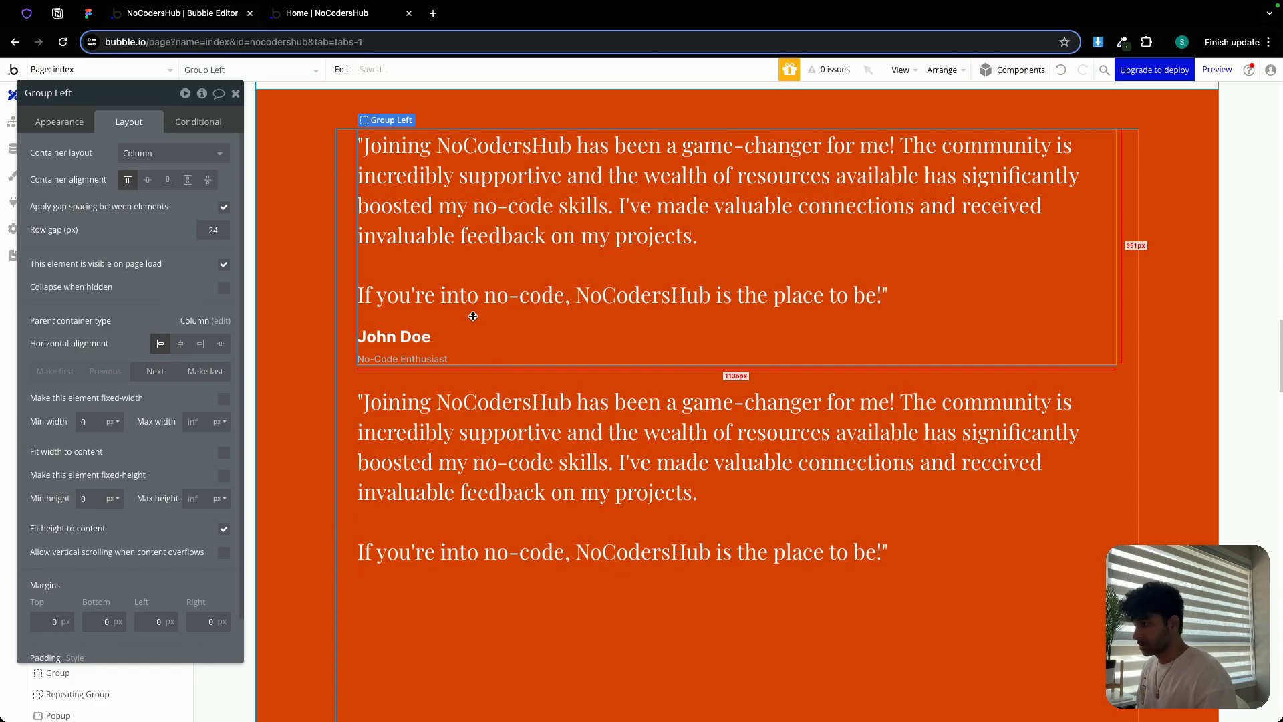
{"action": "left_click", "coordinate": [437, 332]}
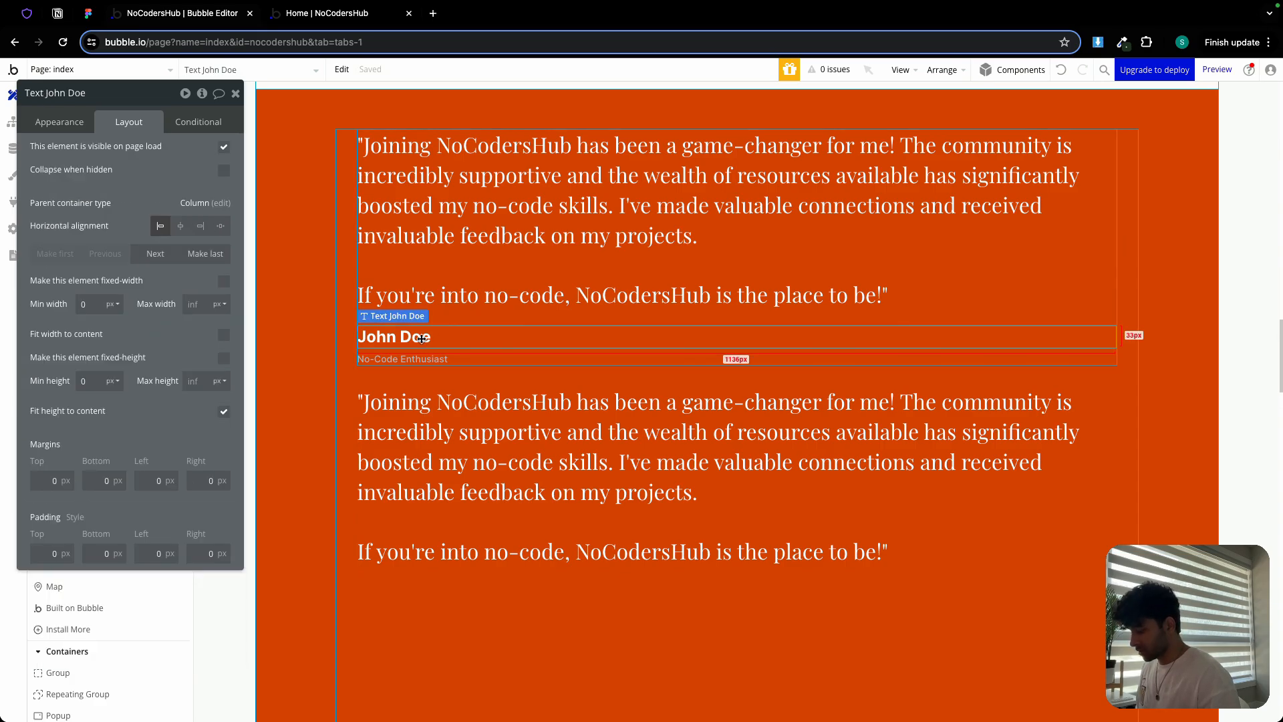
{"action": "left_click", "coordinate": [473, 611]}
{"action": "key", "text": "ctrl+v"}
{"action": "left_click", "coordinate": [459, 318]}
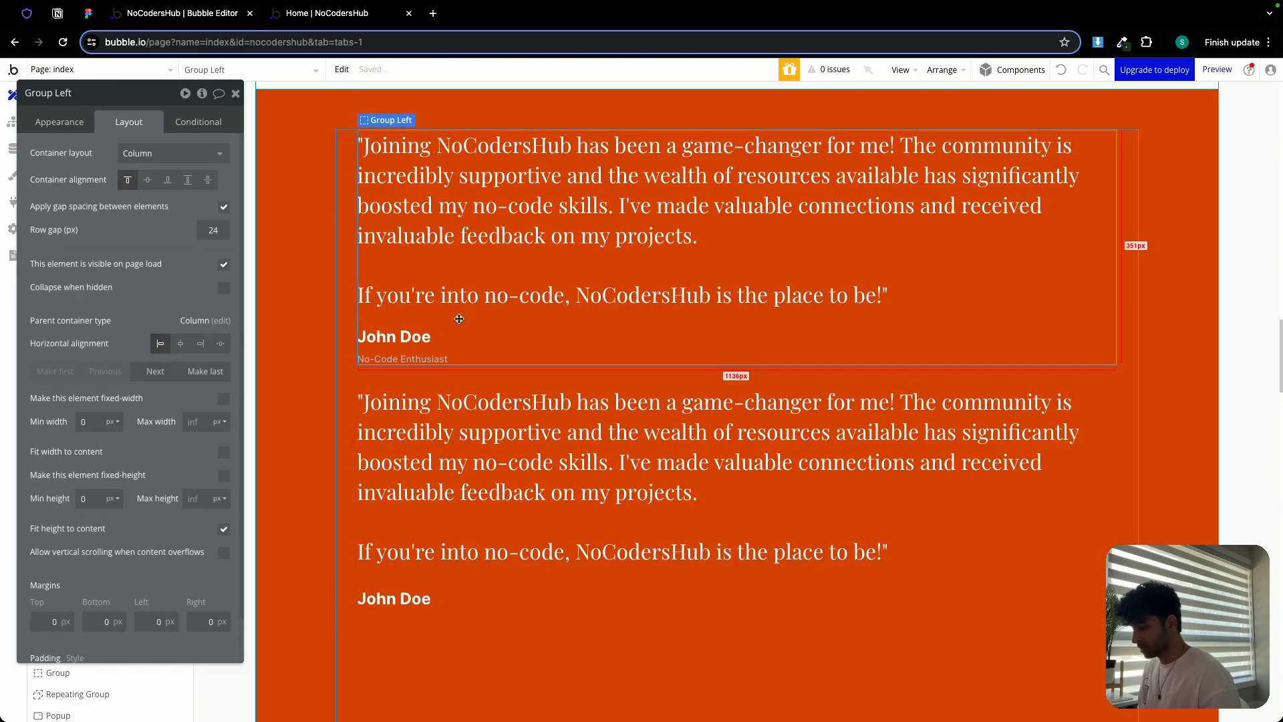
{"action": "key", "text": "Delete"}
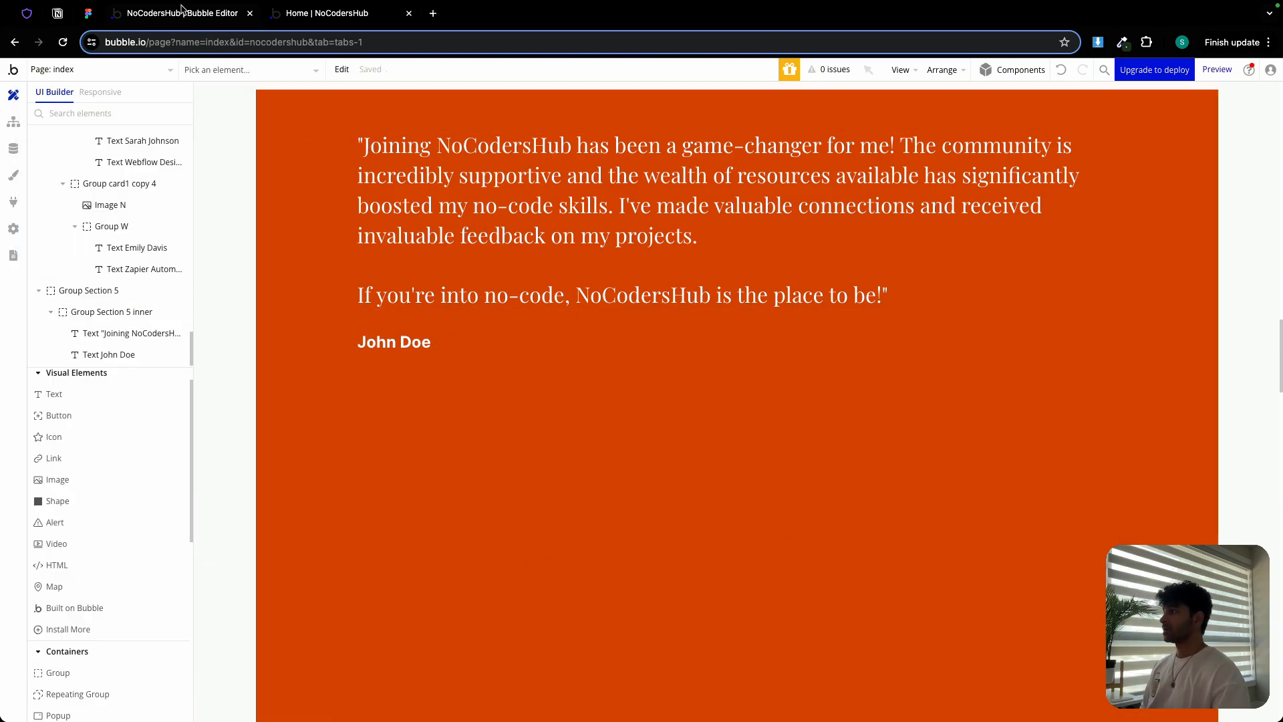
Replace the quote with the CTA heading 'Ready to Elevate Your No-Code Journey?' from Figma
{"action": "left_click", "coordinate": [88, 12]}
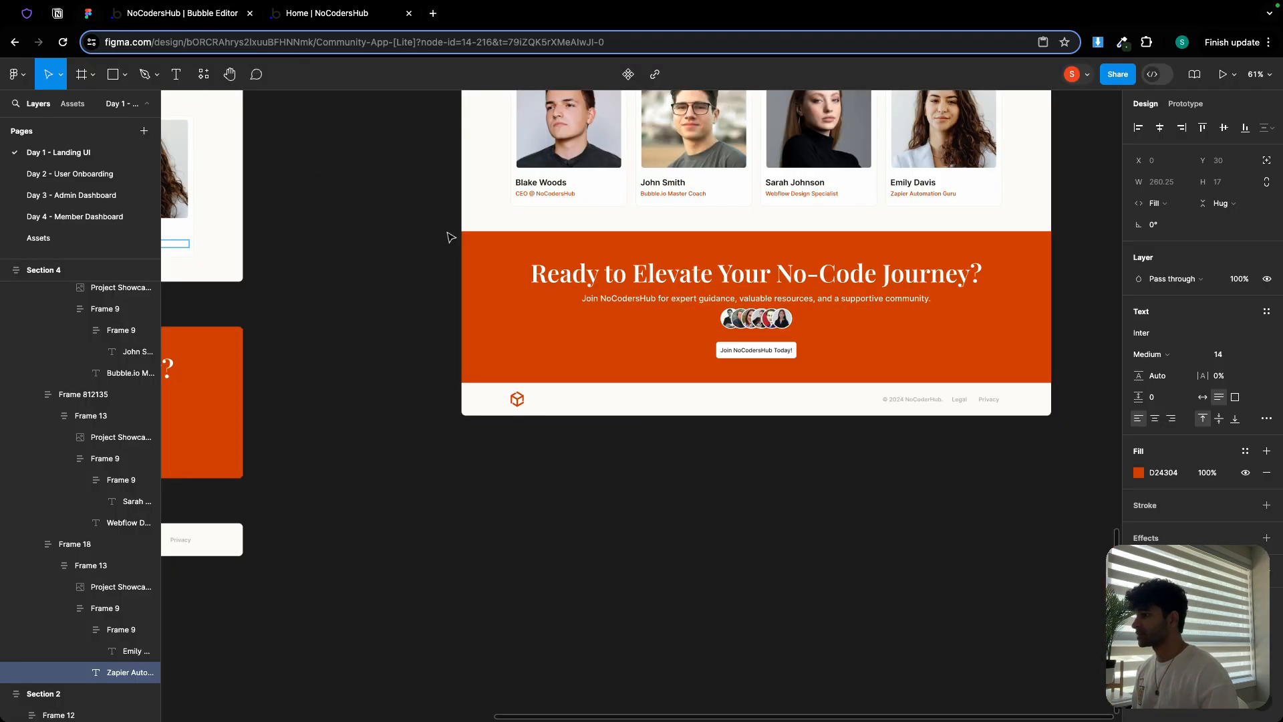
{"action": "triple_click", "coordinate": [661, 277]}
{"action": "key", "text": "super+c"}
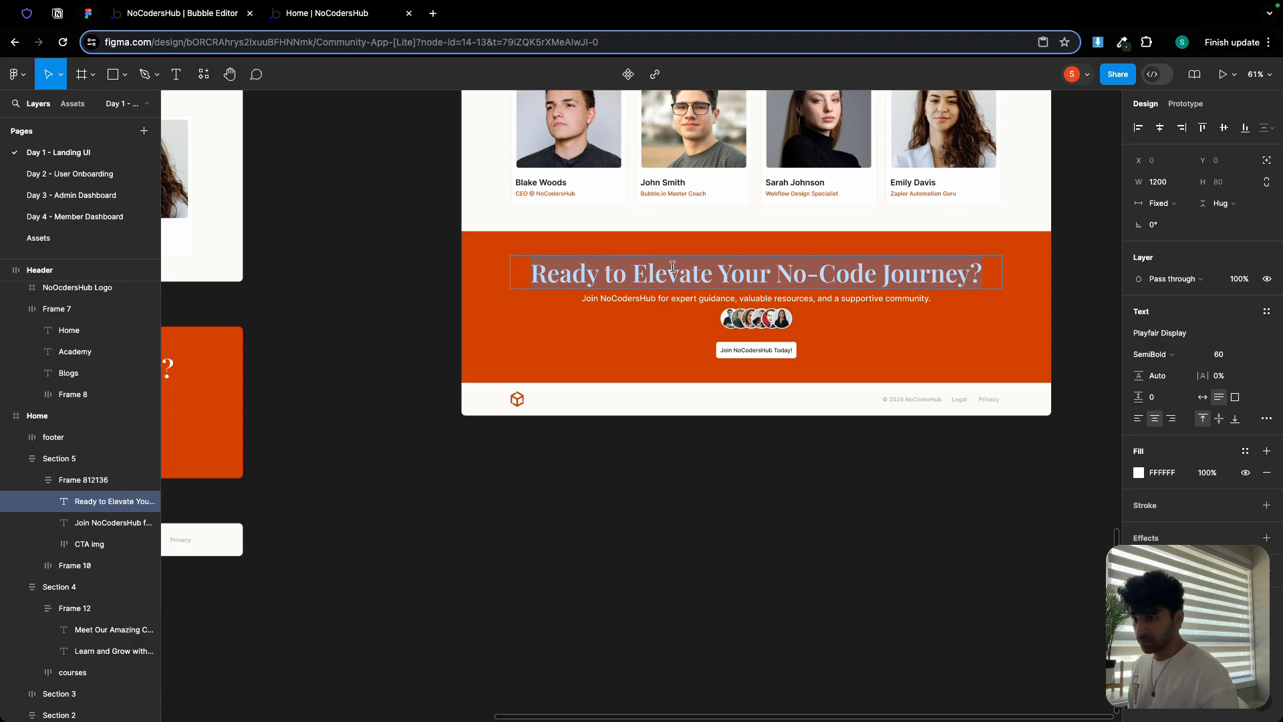
{"action": "left_click", "coordinate": [207, 14]}
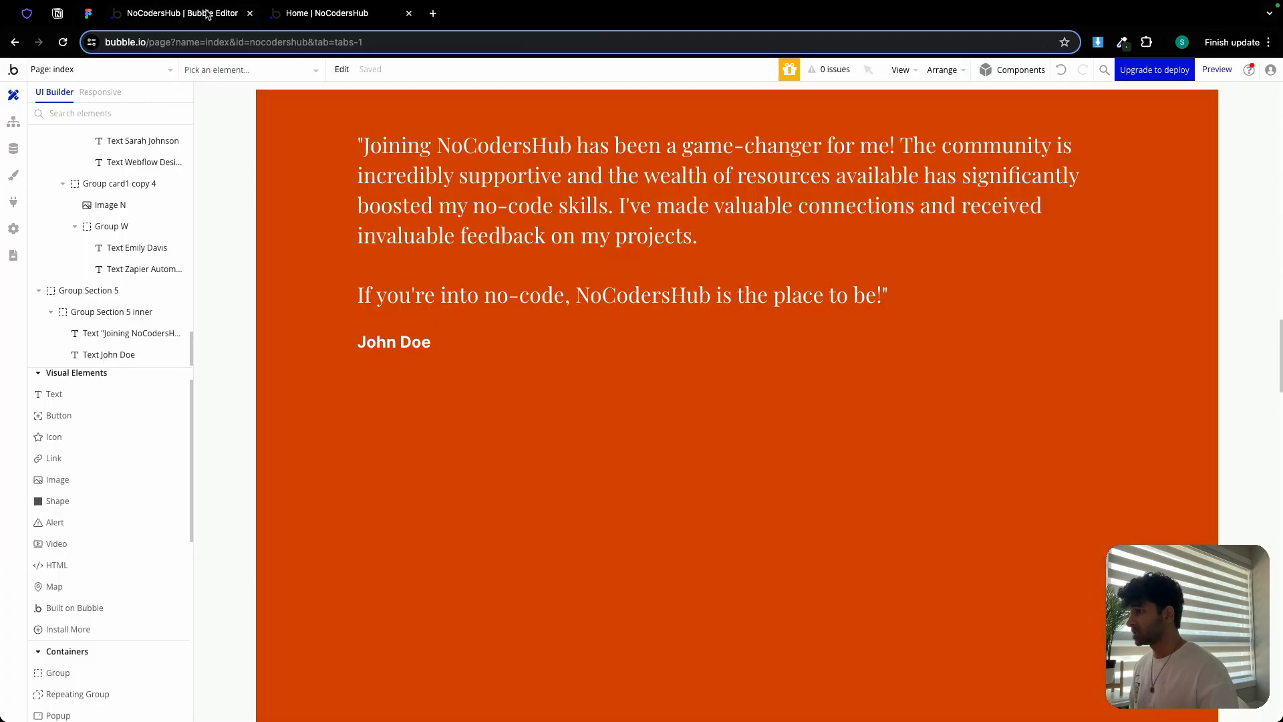
{"action": "left_click", "coordinate": [131, 333]}
{"action": "left_click", "coordinate": [112, 147]}
{"action": "key", "text": "super+a"}
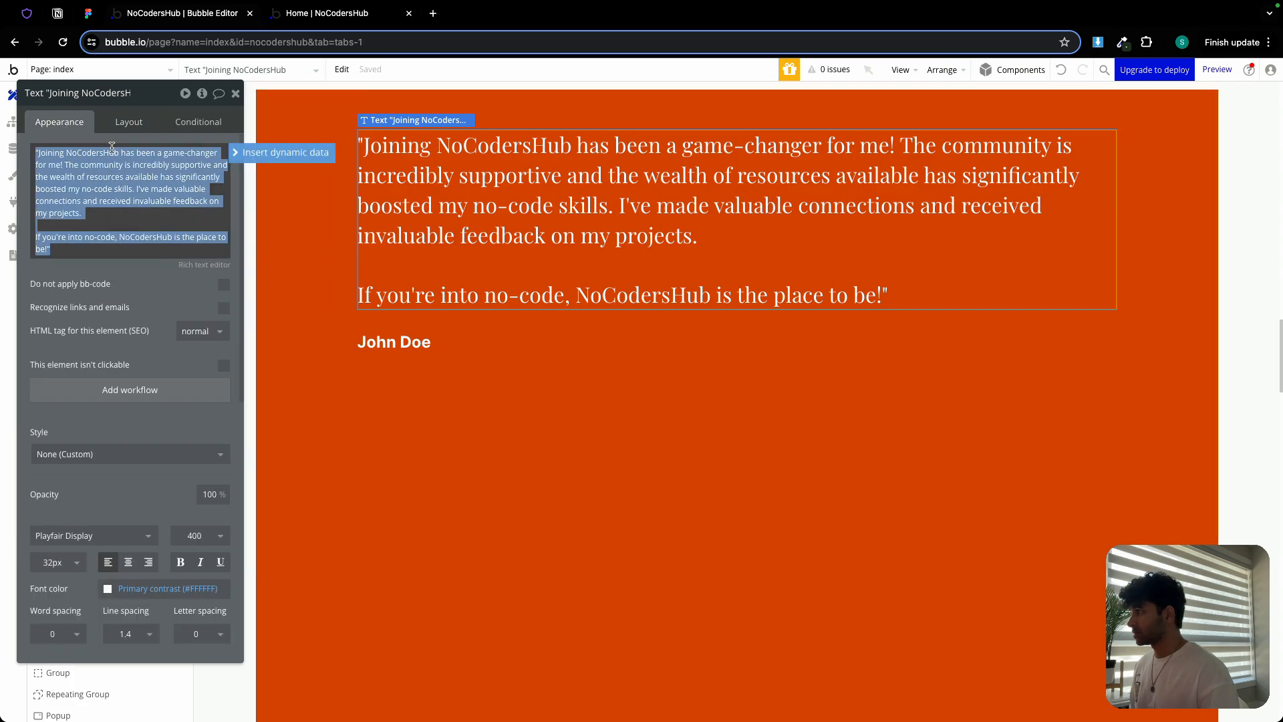
{"action": "key", "text": "super+v"}
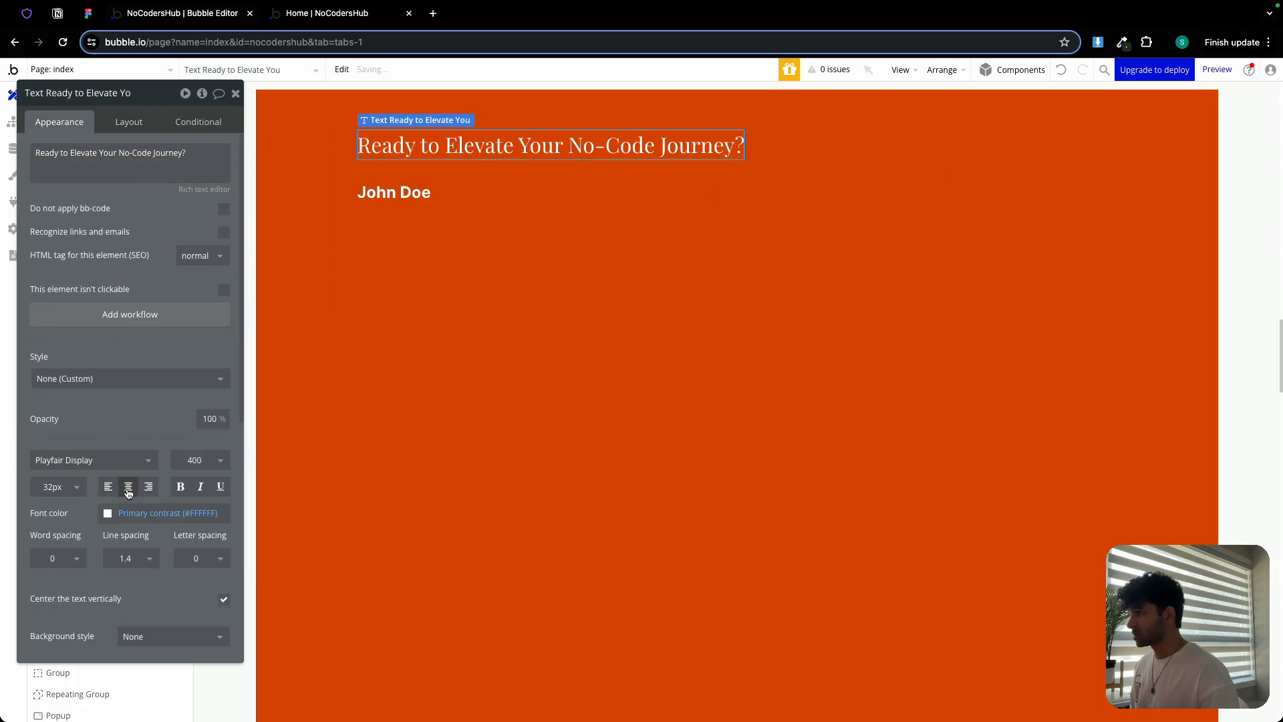
Make the heading span the full width at a 60px font size
{"action": "left_click", "coordinate": [128, 121]}
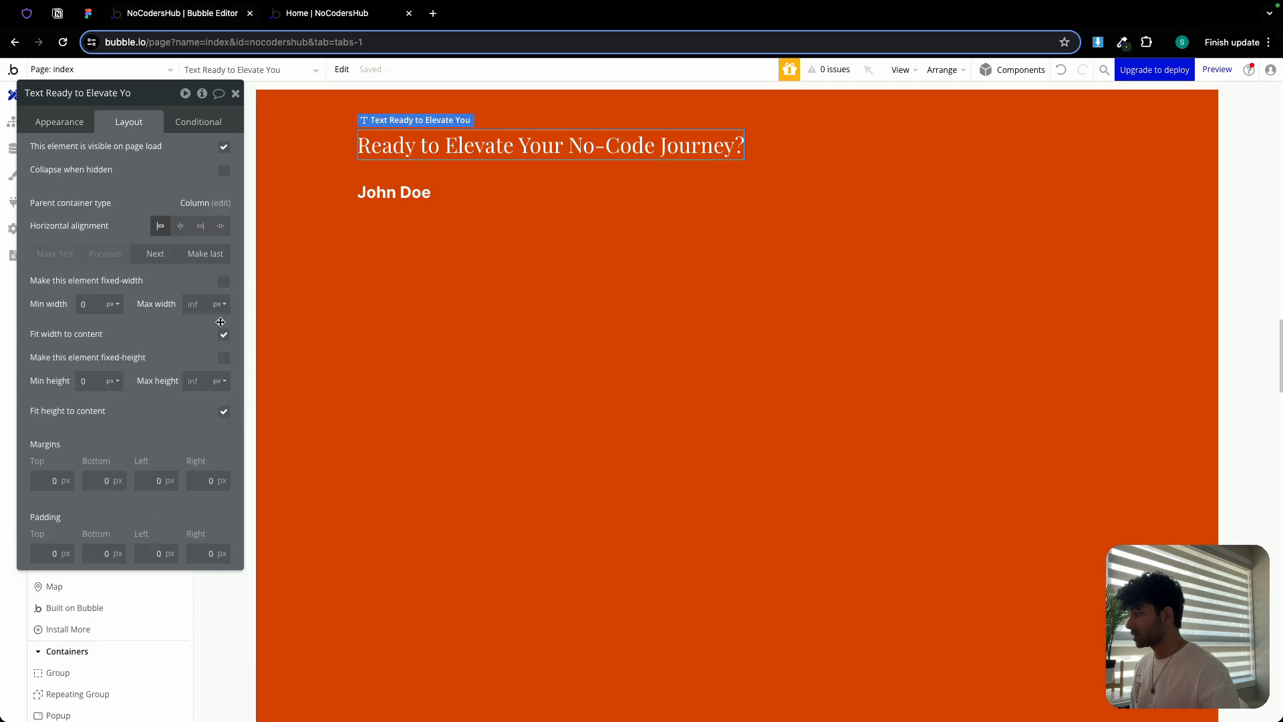
{"action": "left_click", "coordinate": [225, 335]}
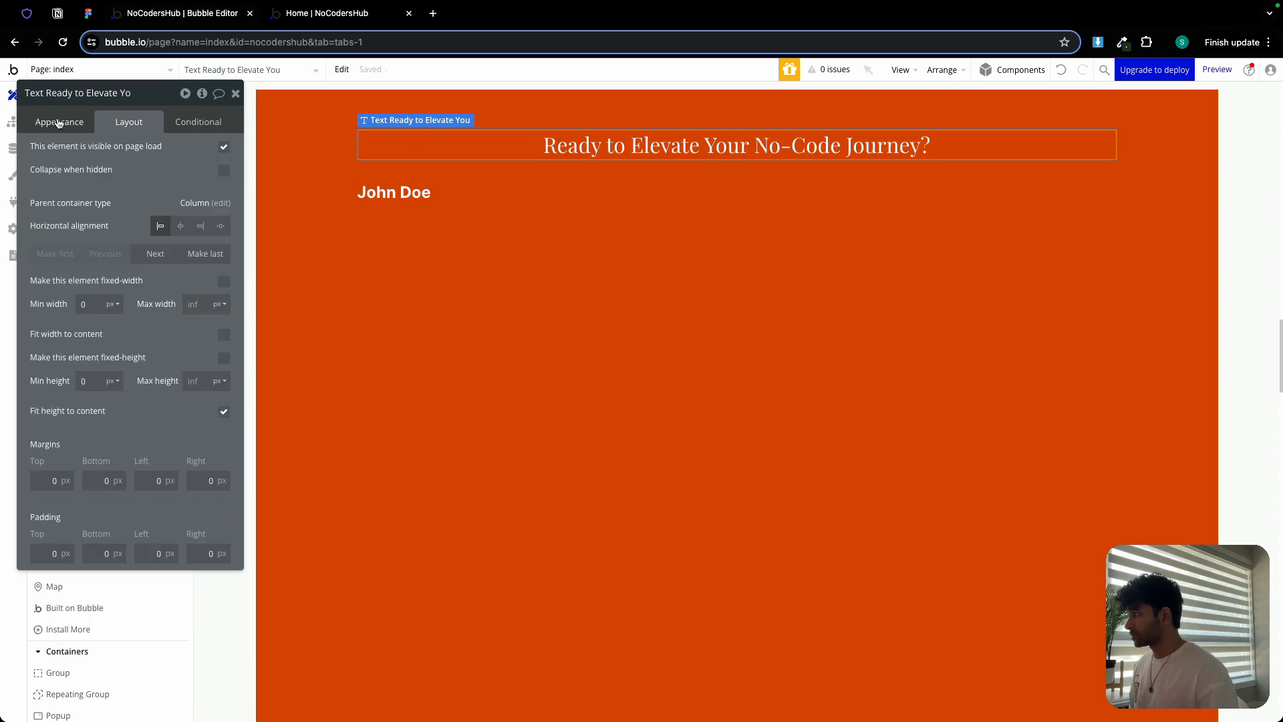
{"action": "left_click", "coordinate": [55, 122]}
{"action": "left_click", "coordinate": [52, 486]}
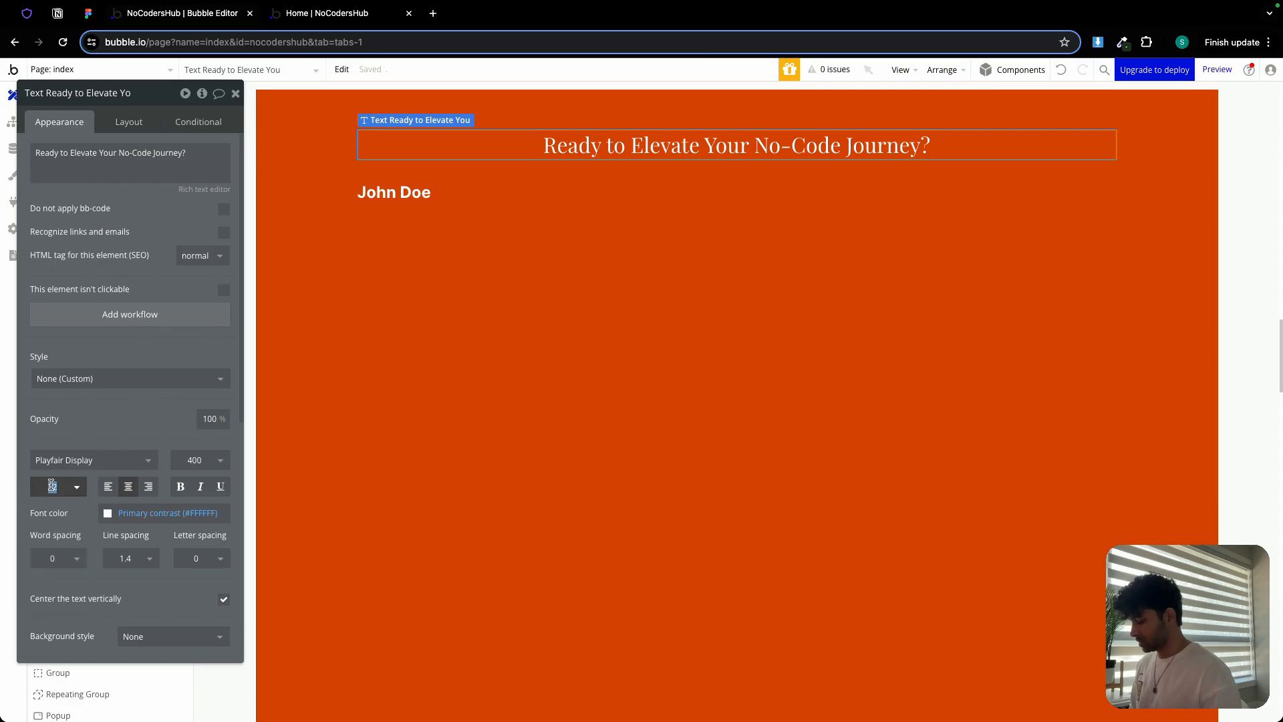
{"action": "type", "text": "60"}
{"action": "key", "text": "Return"}
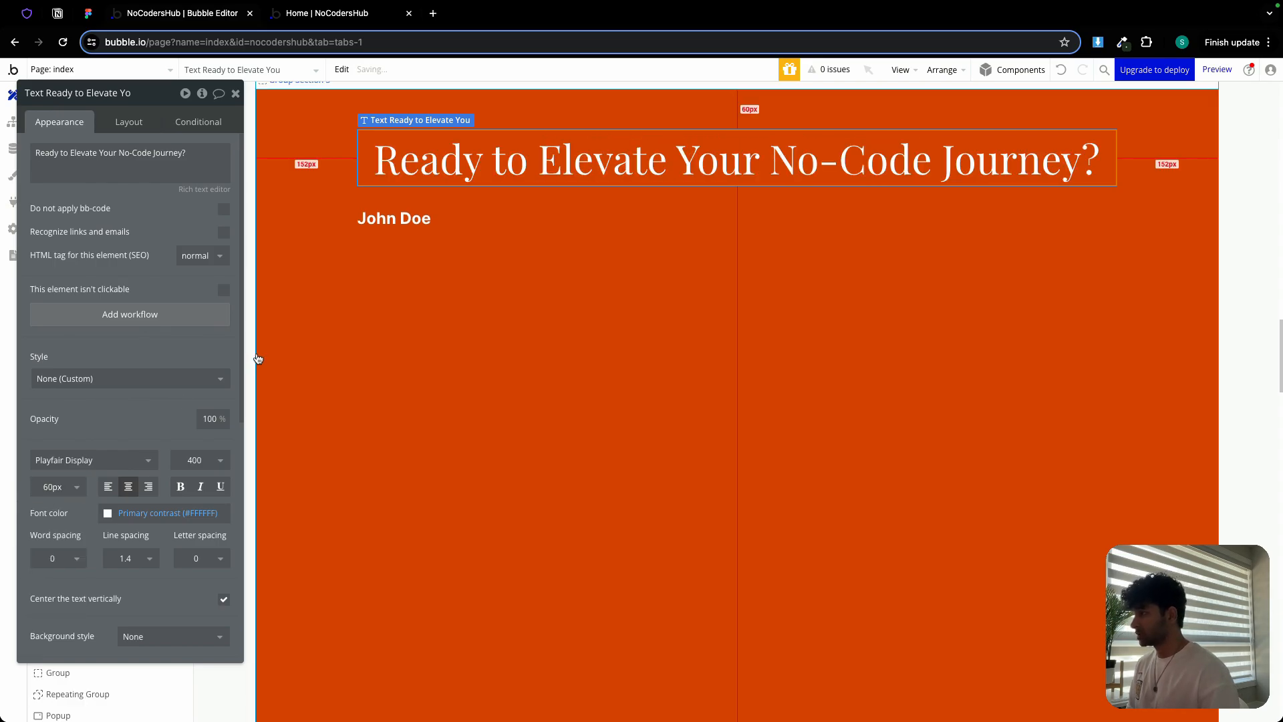
Replace the name placeholder text with the 'Join NoCodersHub…' subtitle copied from Figma
{"action": "left_click", "coordinate": [88, 13]}
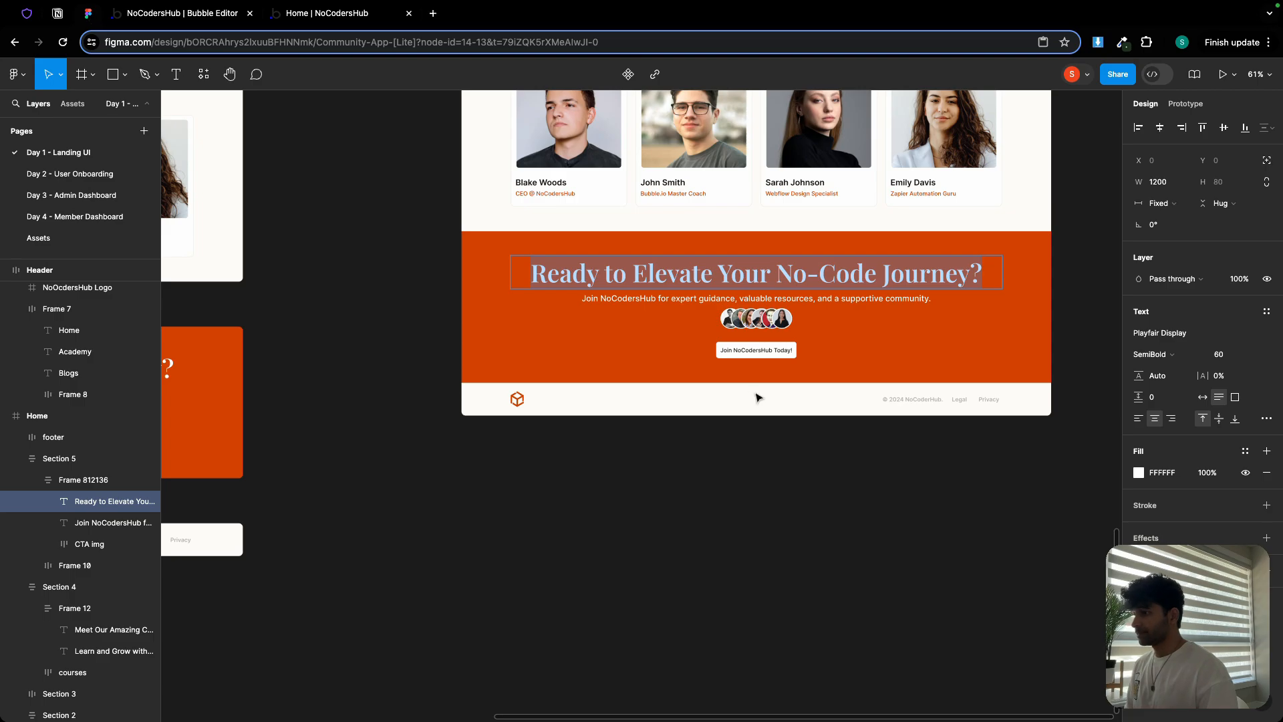
{"action": "left_click", "coordinate": [721, 296]}
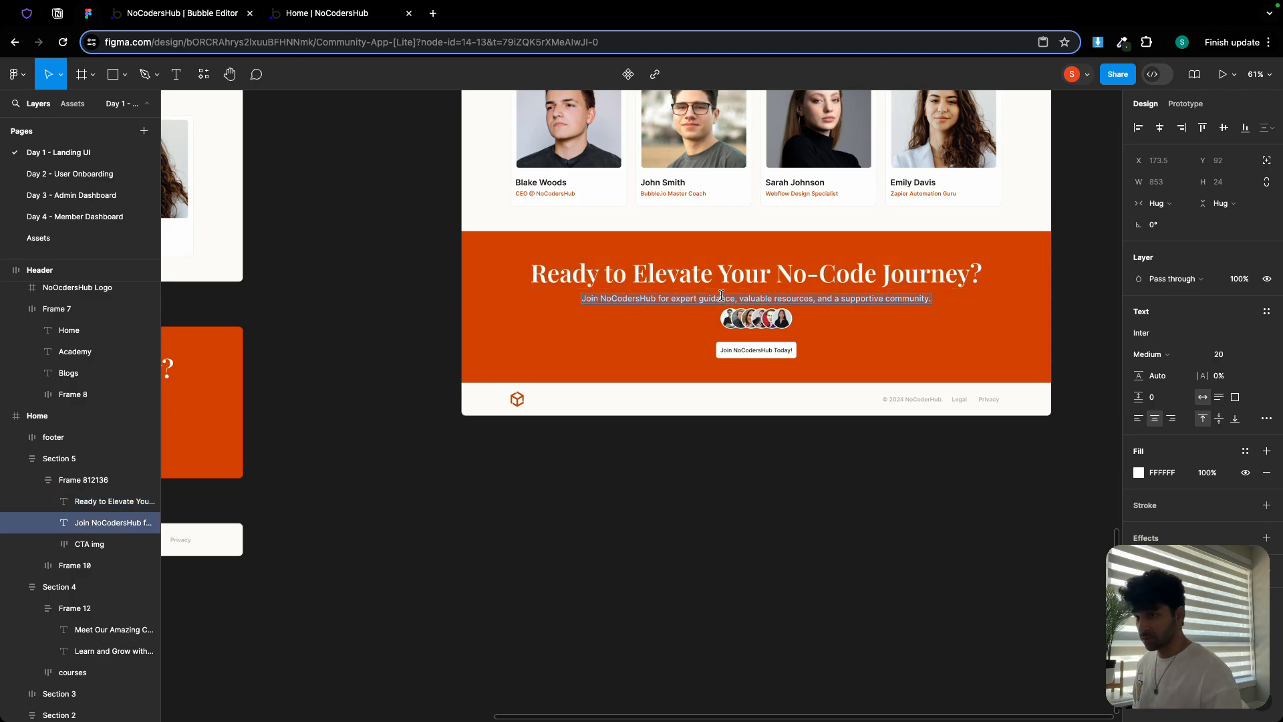
{"action": "left_click", "coordinate": [199, 17]}
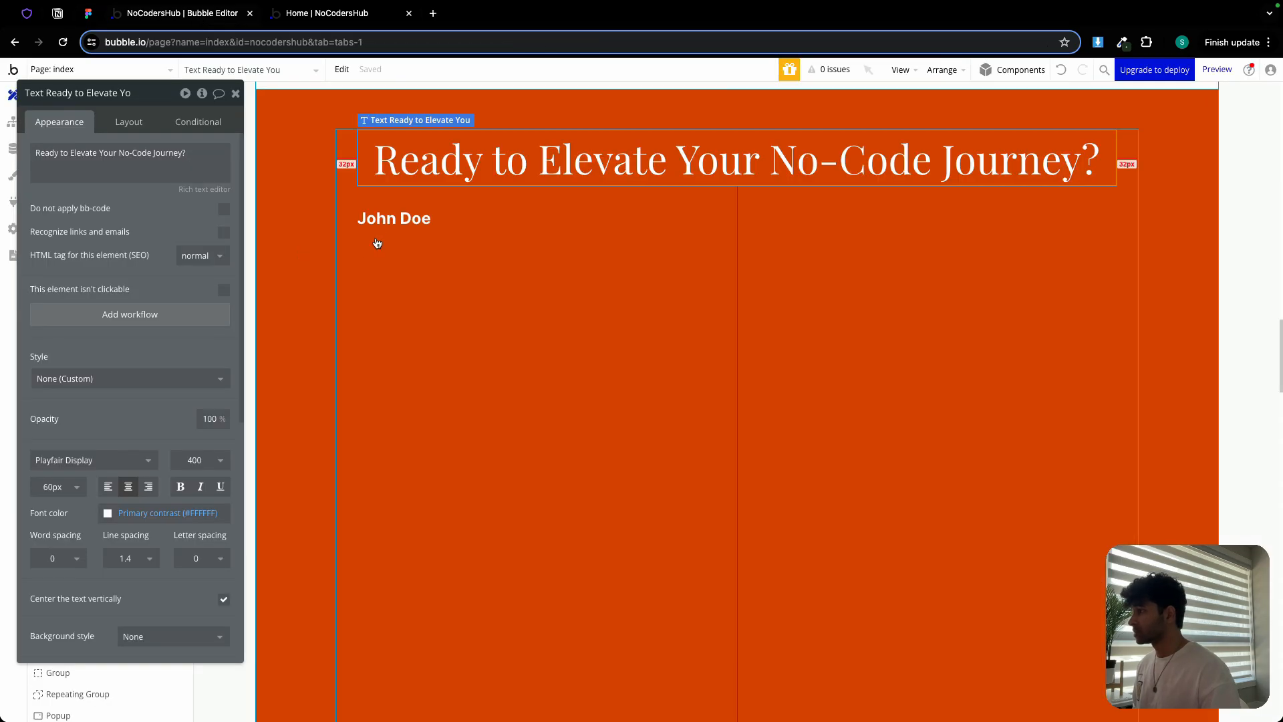
{"action": "left_click", "coordinate": [377, 224]}
{"action": "left_click", "coordinate": [51, 165]}
{"action": "key", "text": "super+a"}
{"action": "key", "text": "super+v"}
Style the subtitle at 20px, weight 500, centre-aligned
{"action": "left_click", "coordinate": [52, 504]}
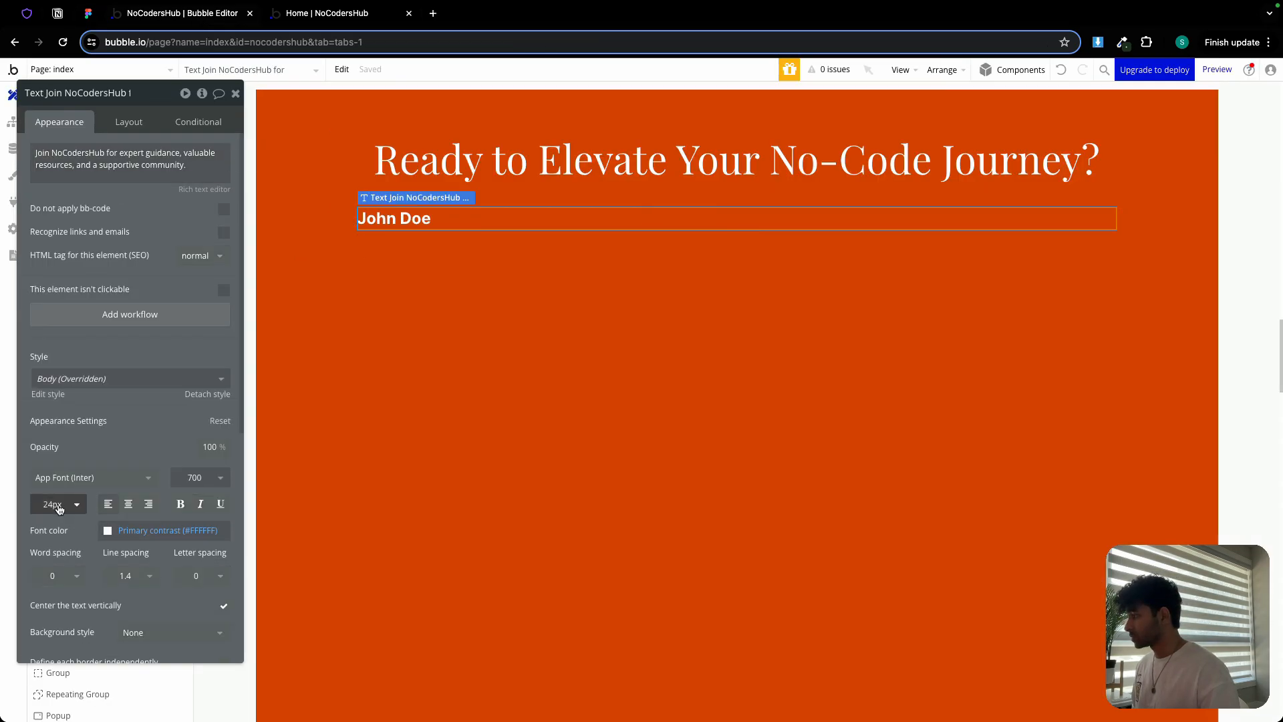
{"action": "type", "text": "20"}
{"action": "key", "text": "Return"}
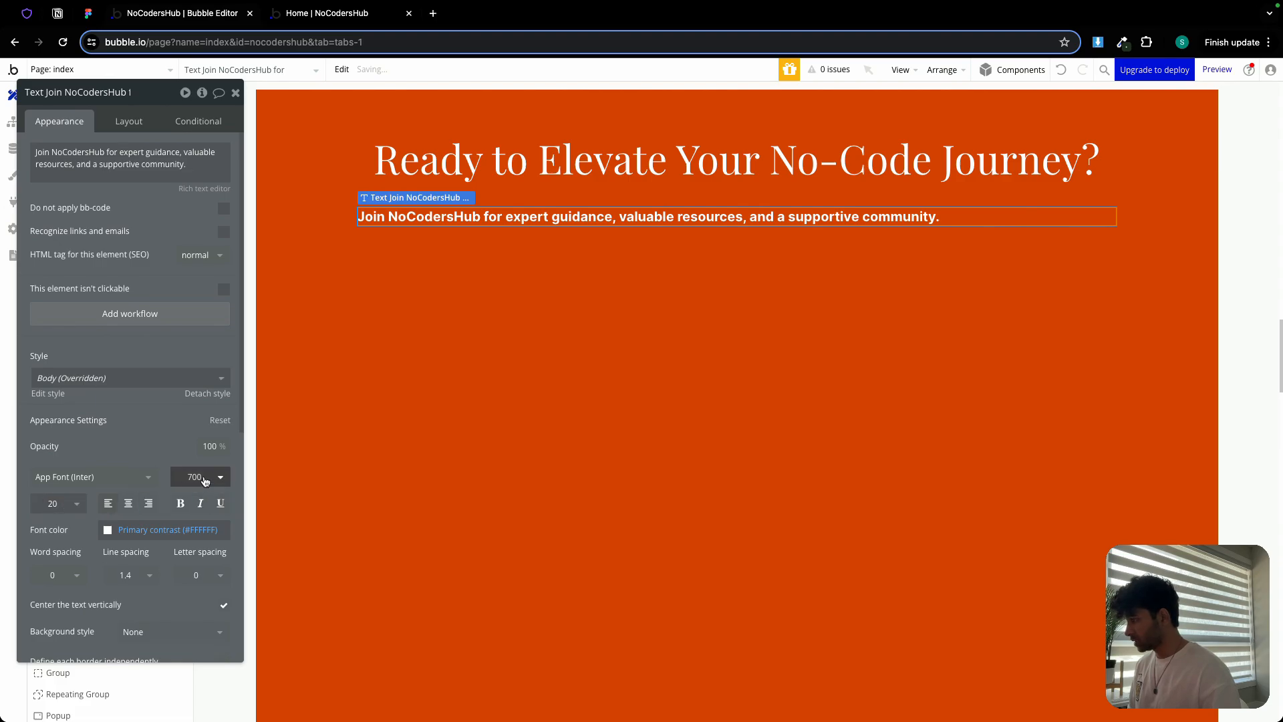
{"action": "left_click", "coordinate": [200, 477]}
{"action": "left_click", "coordinate": [199, 602]}
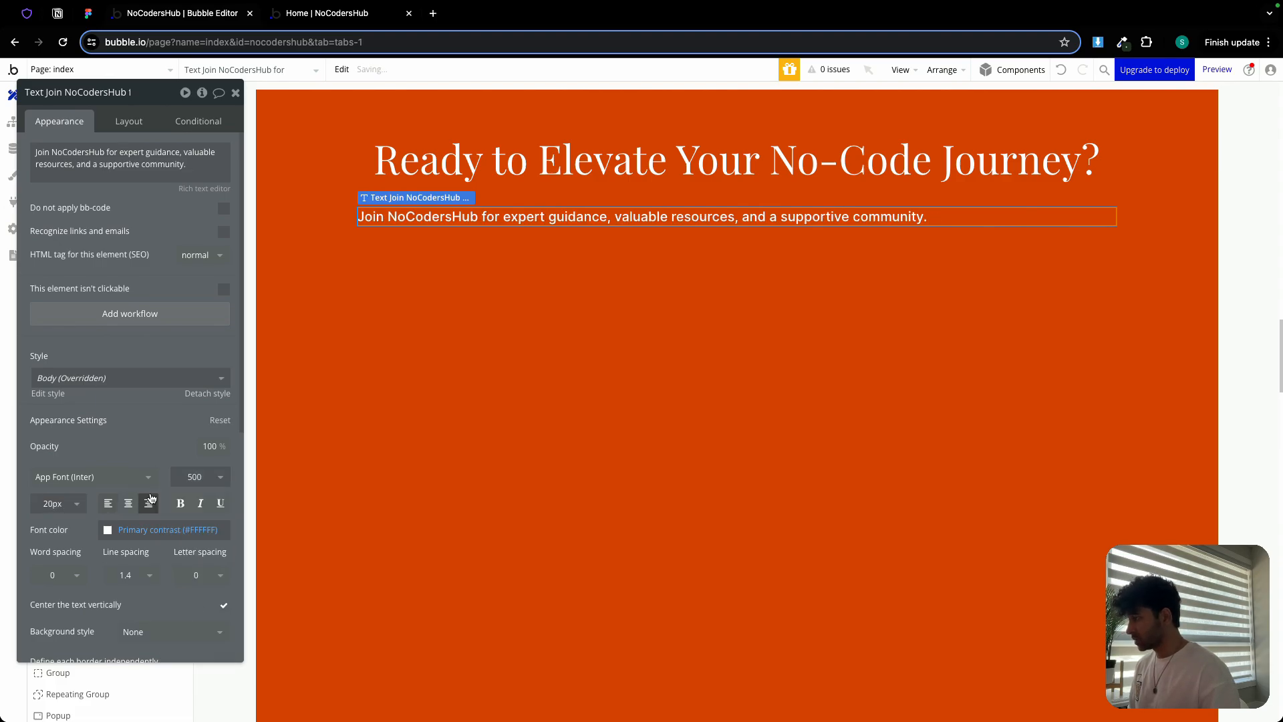
{"action": "left_click", "coordinate": [128, 503]}
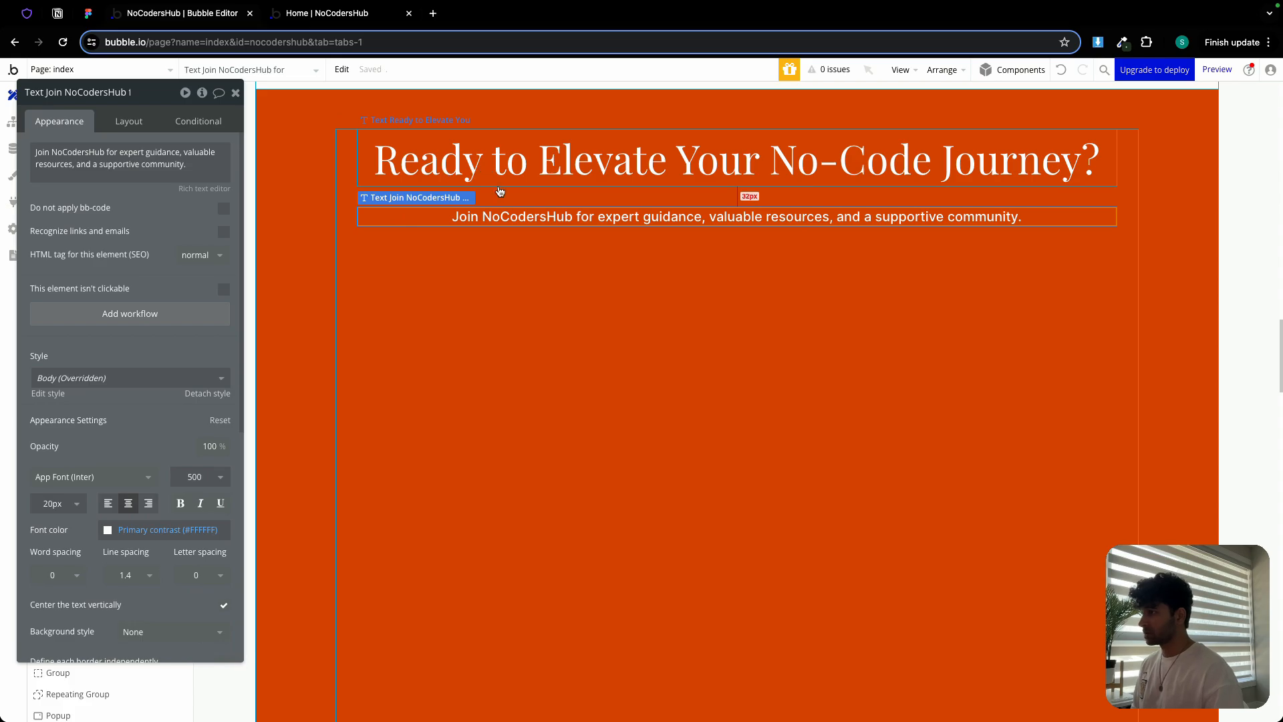
{"action": "left_click", "coordinate": [232, 91]}
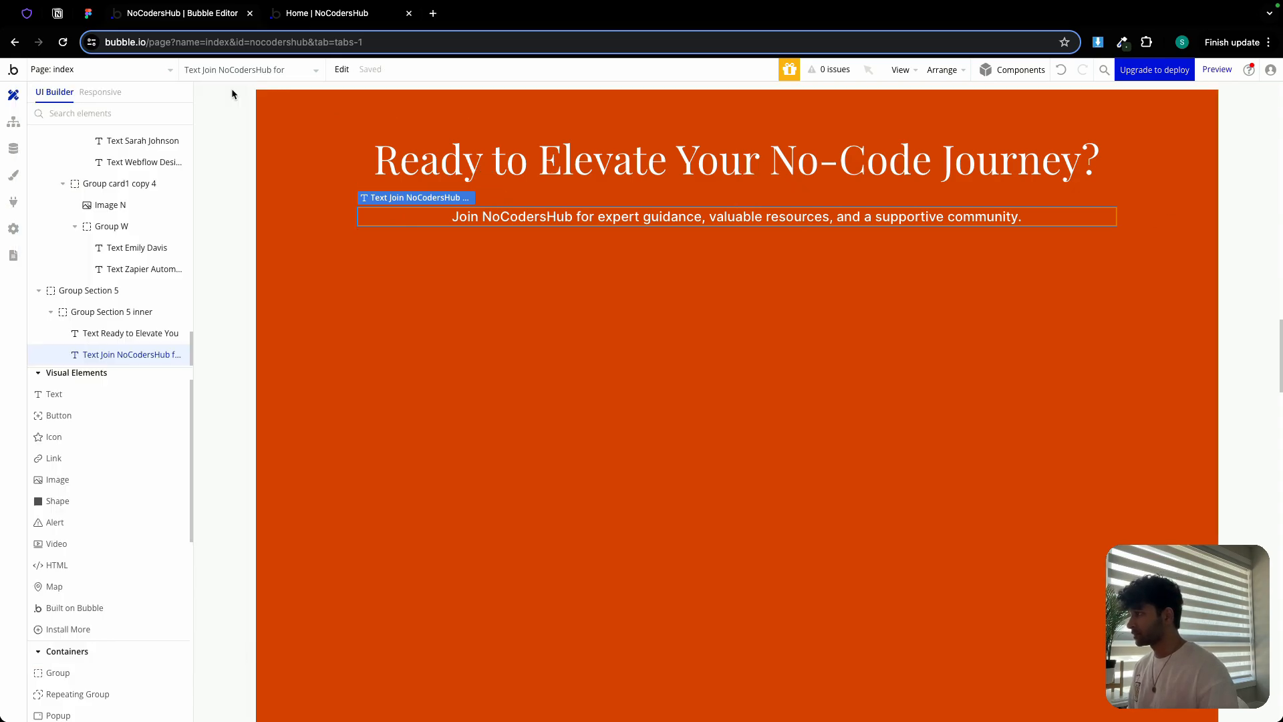
Add an image under the subtitle and upload CTA img.png into it
{"action": "left_click", "coordinate": [88, 15]}
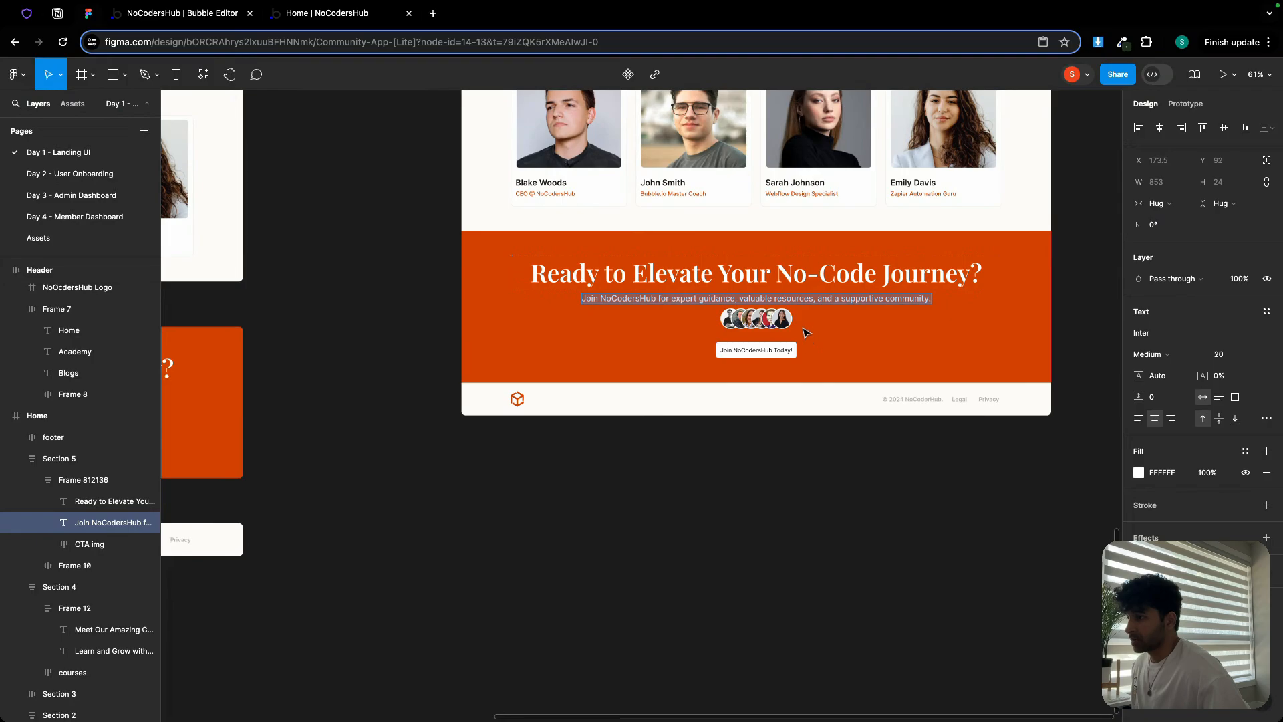
{"action": "scroll", "coordinate": [780, 325], "scroll_direction": "up", "scroll_amount": 5}
{"action": "left_click", "coordinate": [761, 324]}
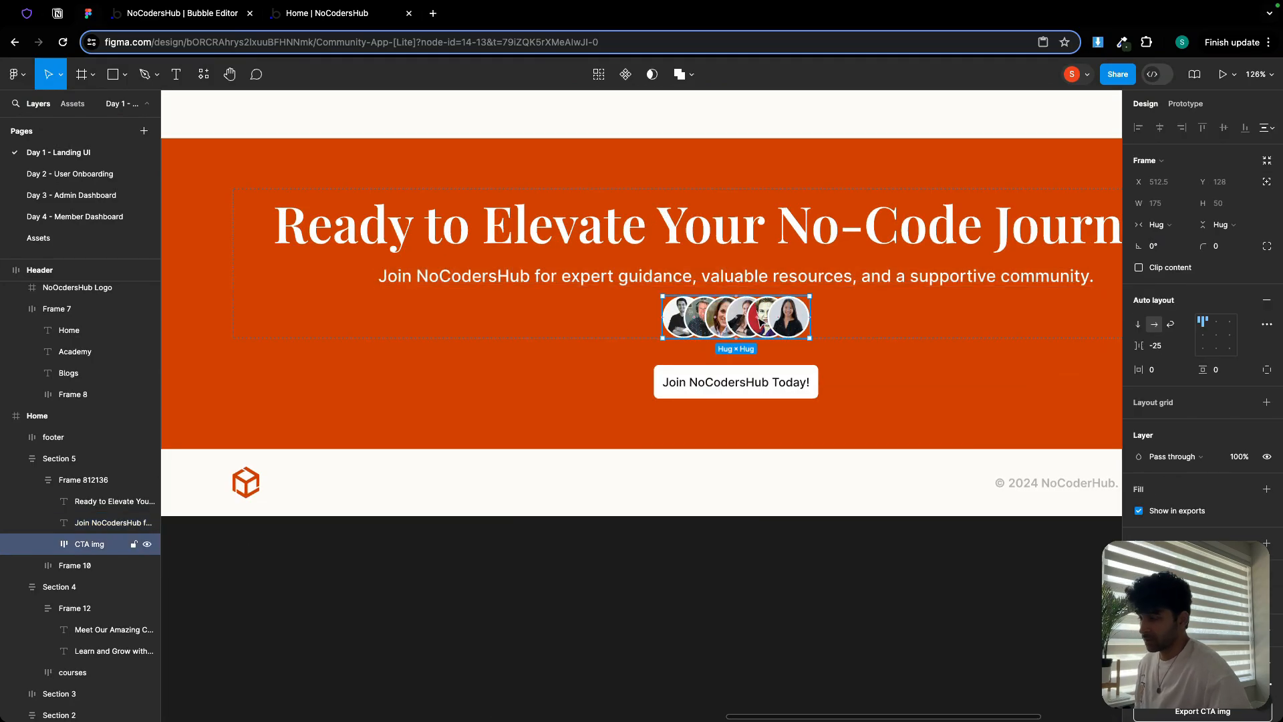
{"action": "left_click", "coordinate": [194, 14]}
{"action": "left_click", "coordinate": [90, 476]}
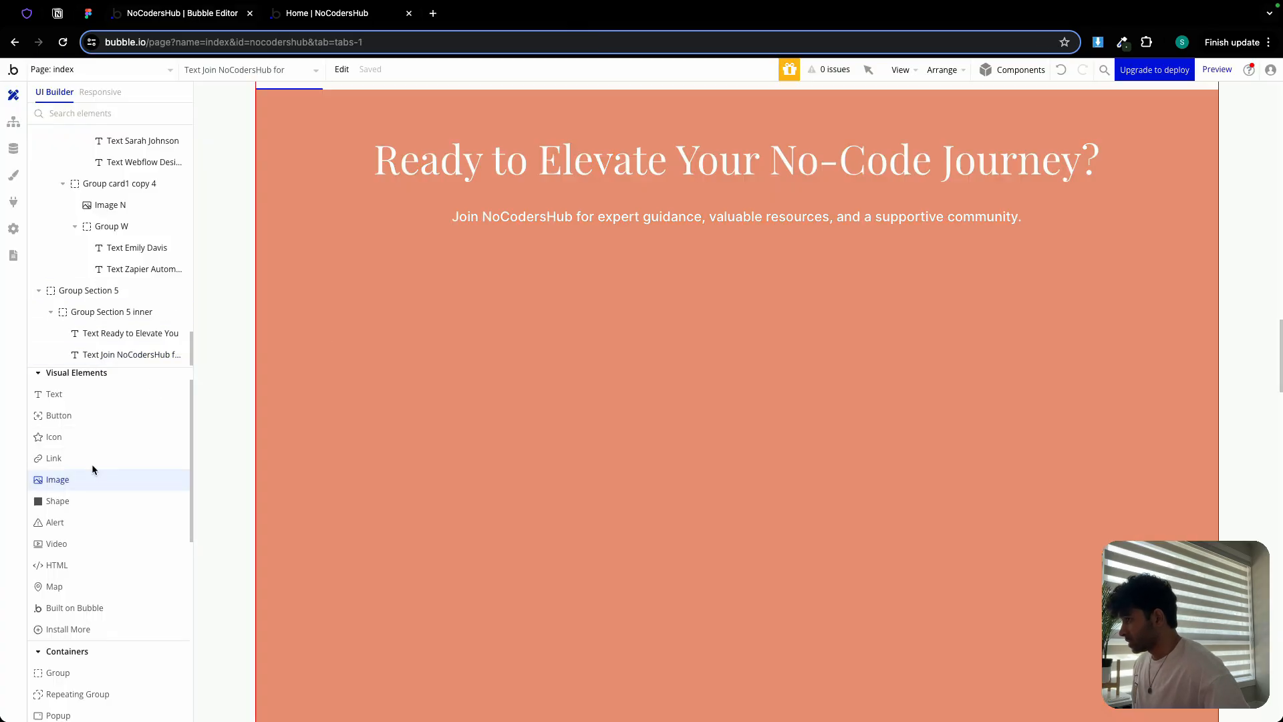
{"action": "left_click", "coordinate": [545, 271]}
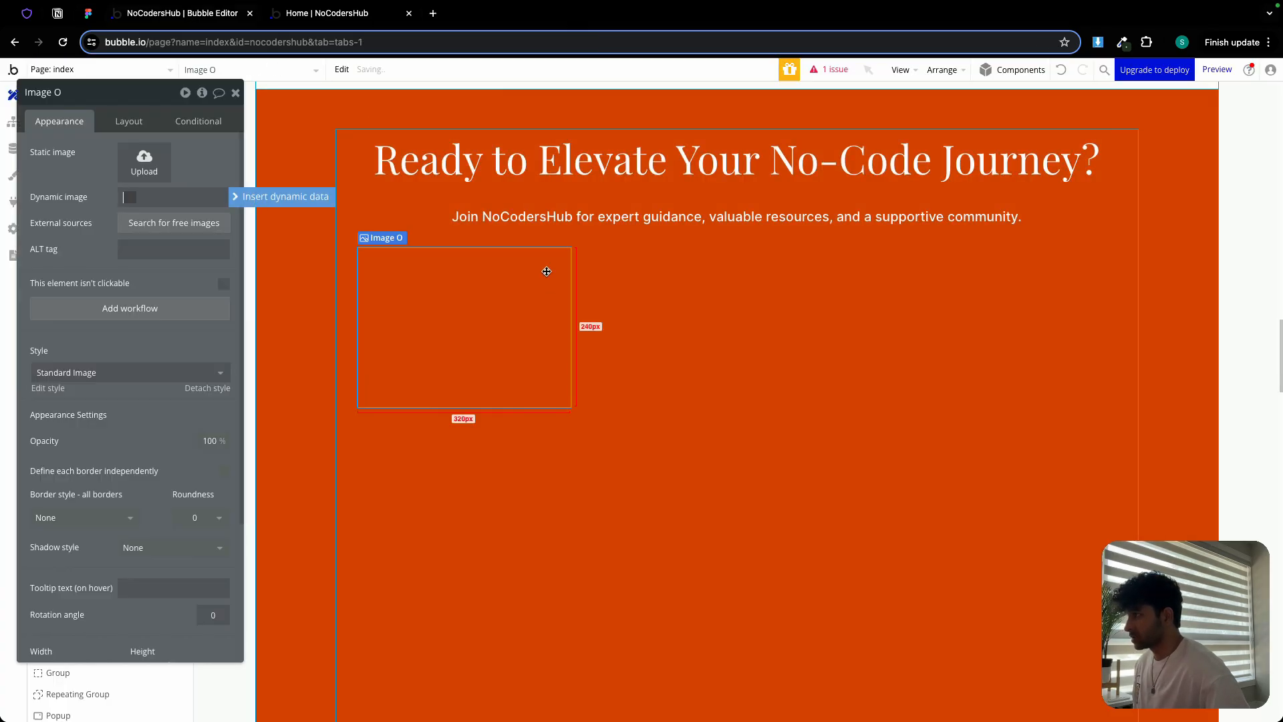
{"action": "left_click", "coordinate": [149, 164]}
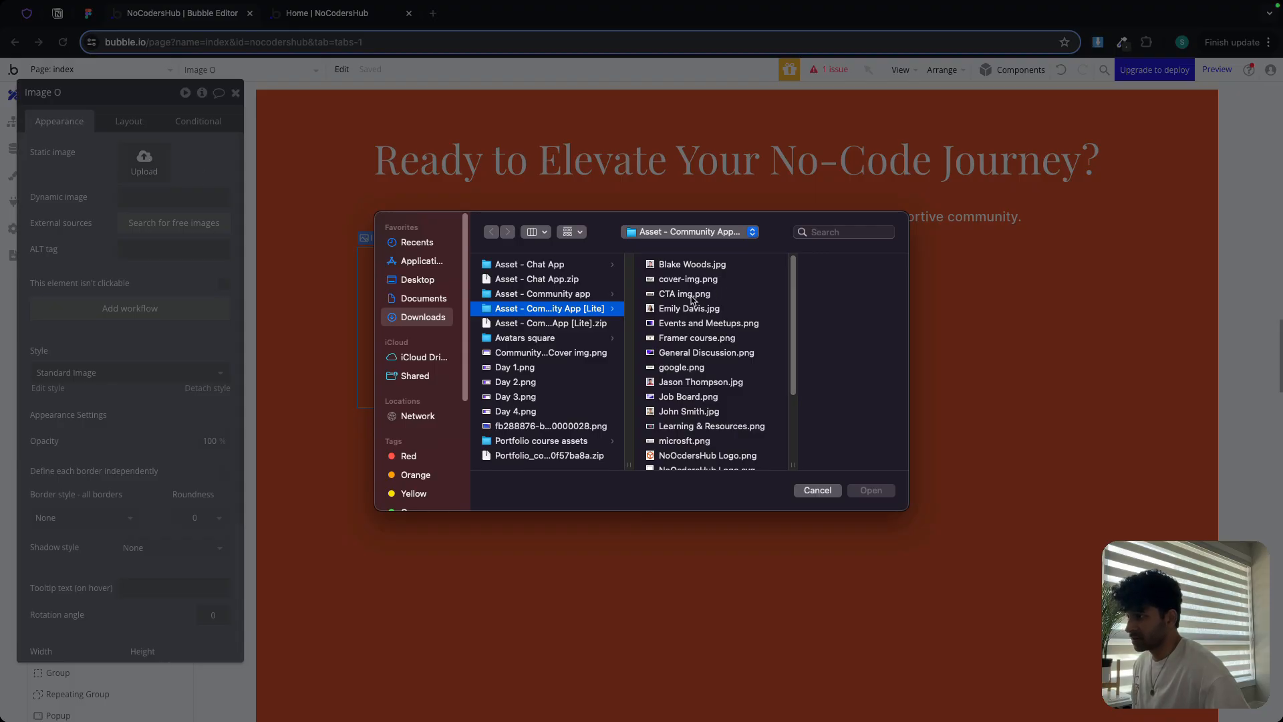
{"action": "left_click", "coordinate": [688, 295]}
{"action": "double_click", "coordinate": [691, 296]}
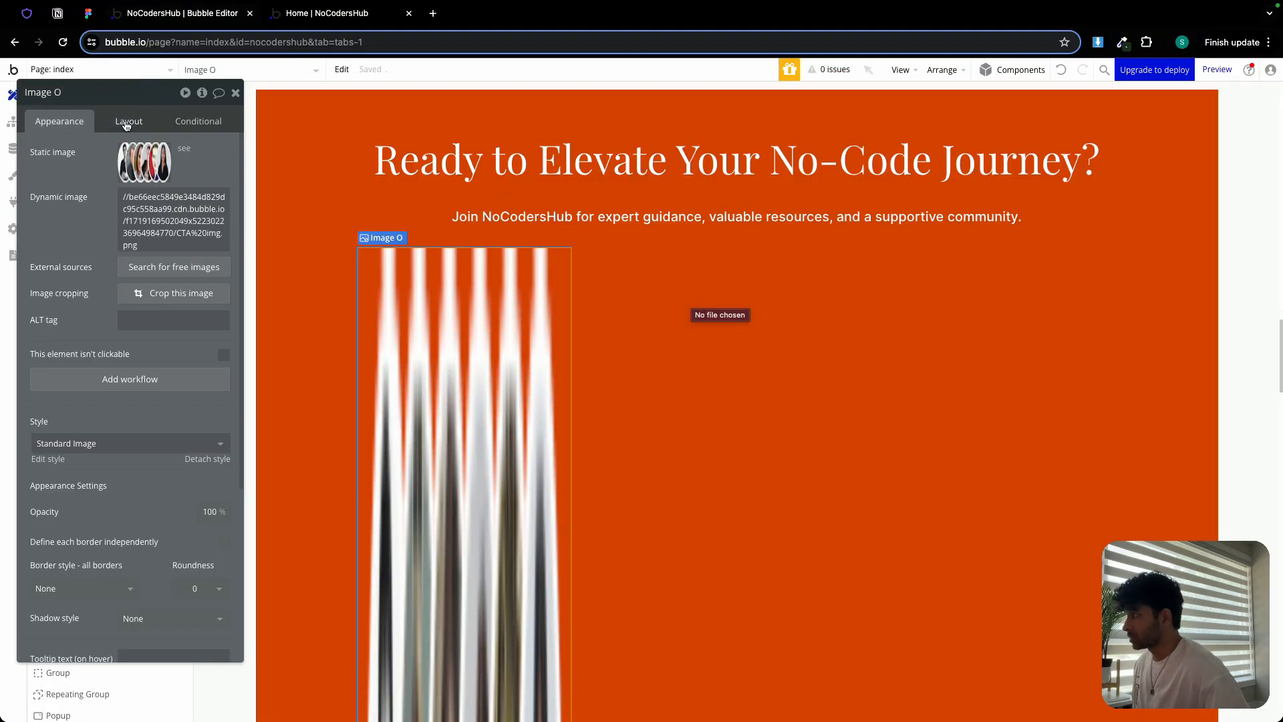
Fix the image's aspect ratio, set its width to 150px and centre it horizontally
{"action": "left_click", "coordinate": [125, 122]}
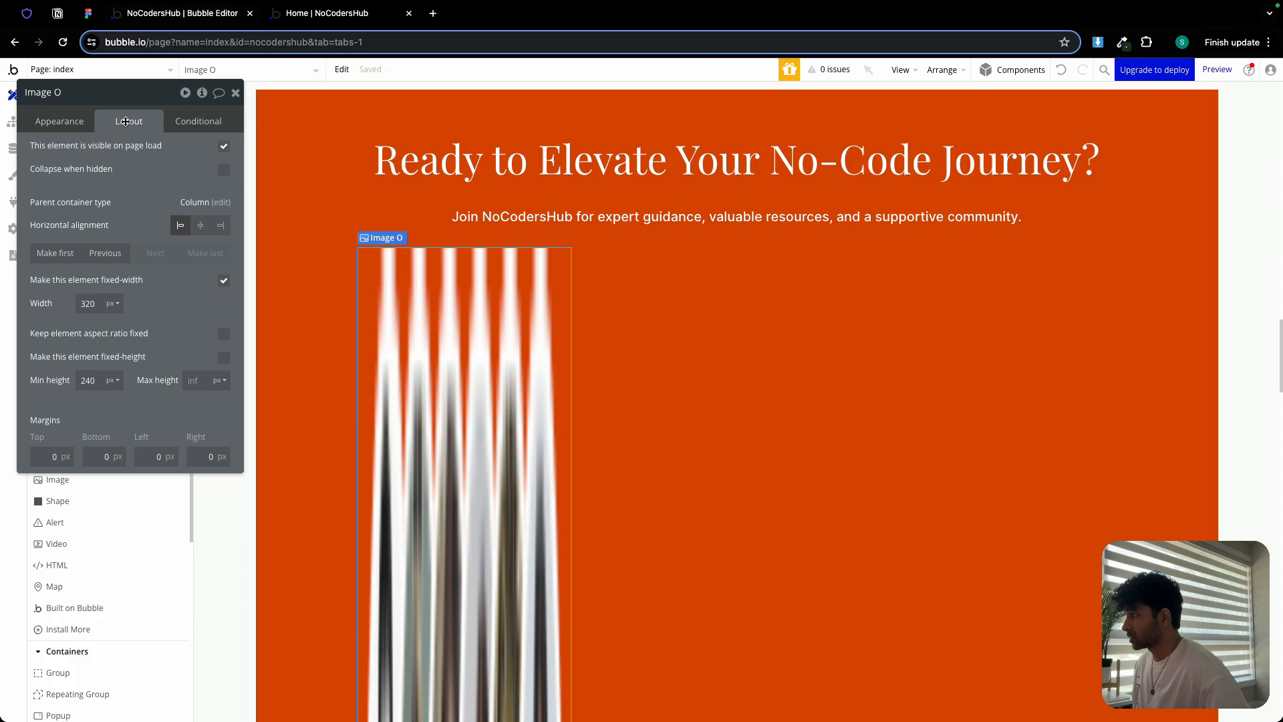
{"action": "left_click", "coordinate": [223, 334]}
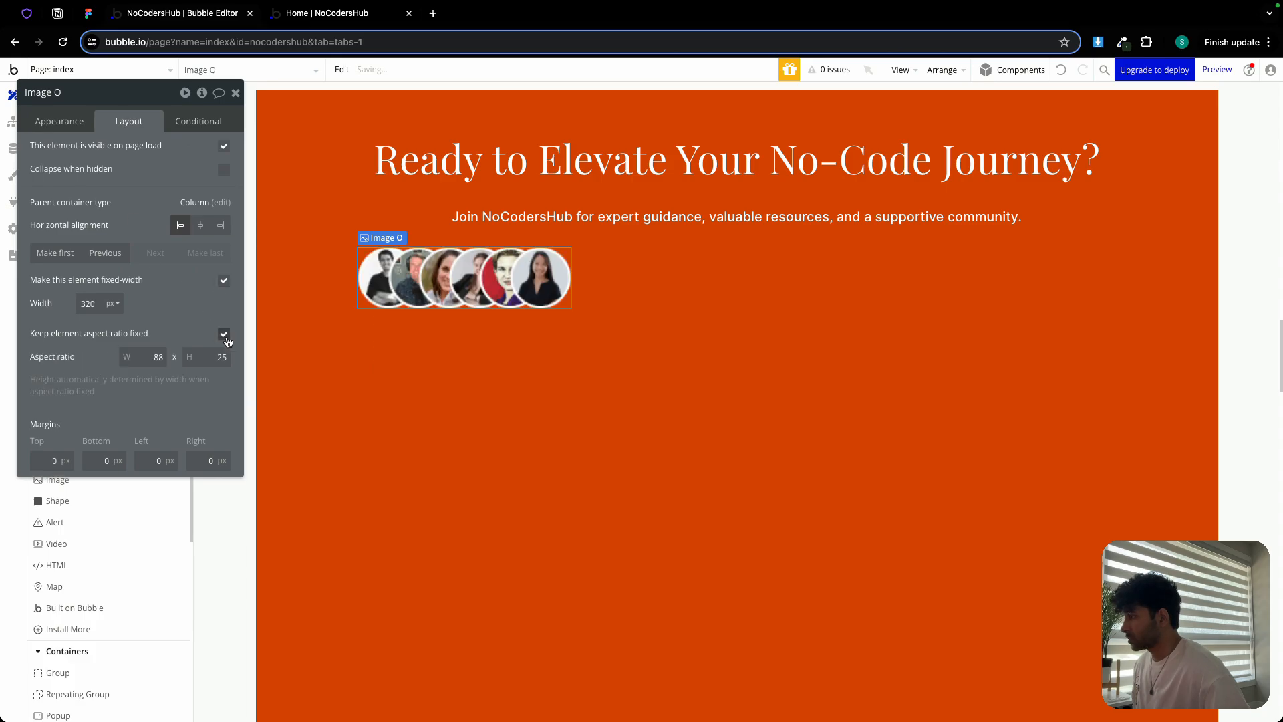
{"action": "double_click", "coordinate": [87, 303]}
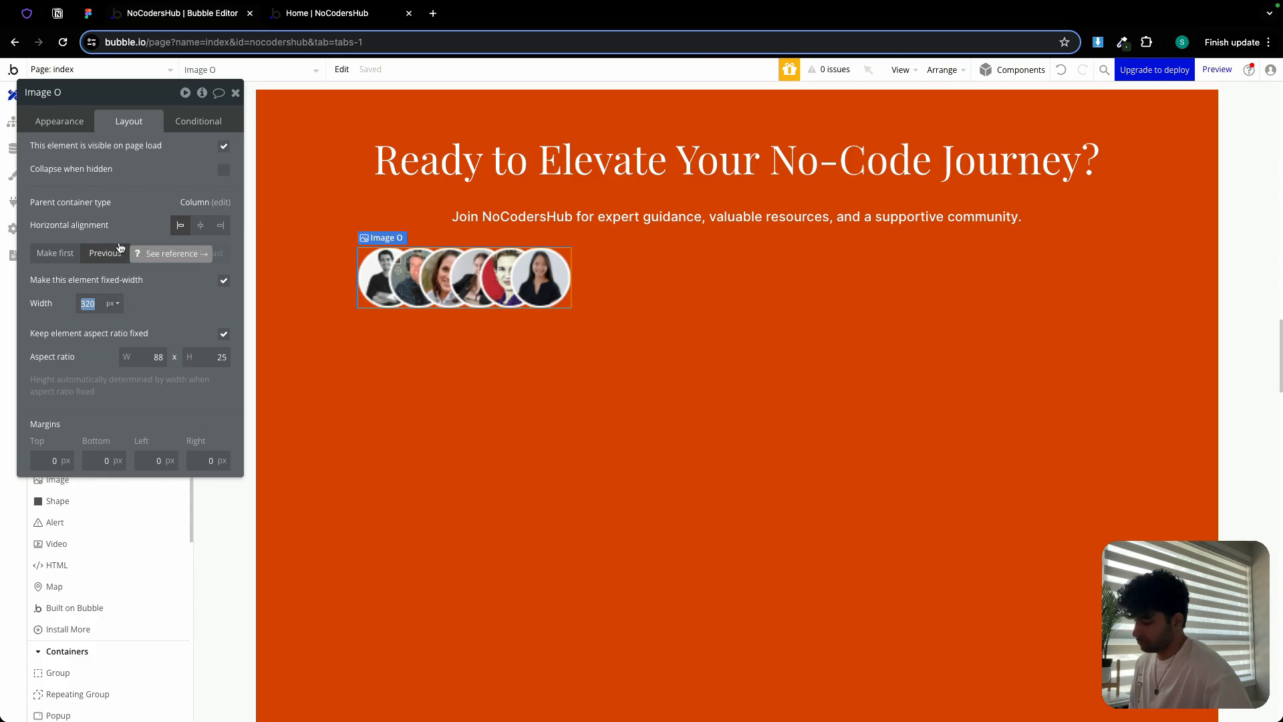
{"action": "type", "text": "200"}
{"action": "key", "text": "Return"}
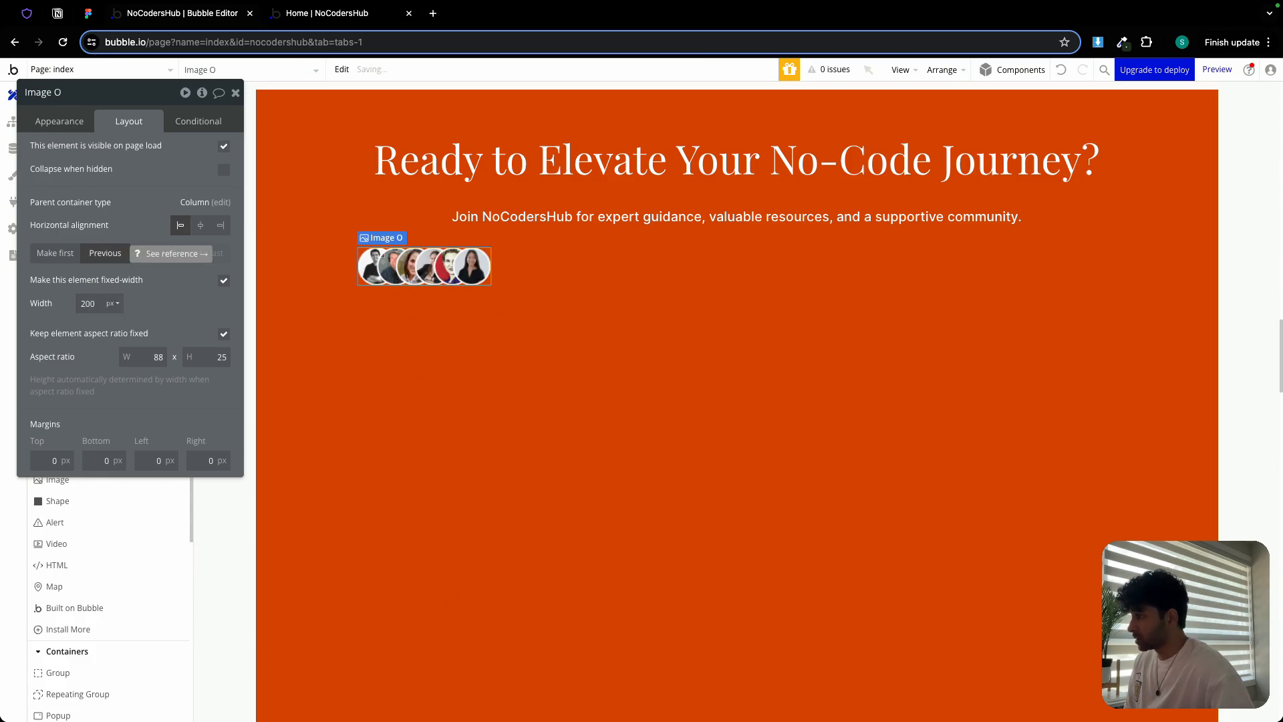
{"action": "double_click", "coordinate": [99, 302]}
{"action": "type", "text": "150"}
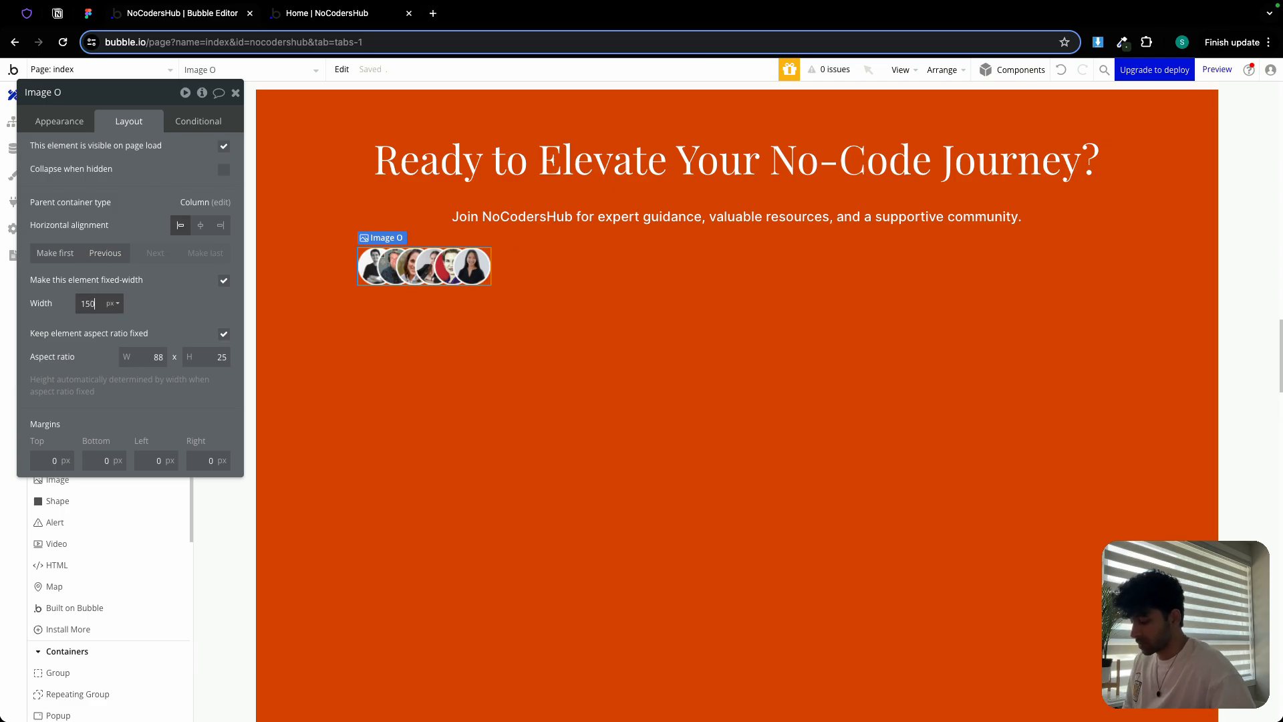
{"action": "key", "text": "Return"}
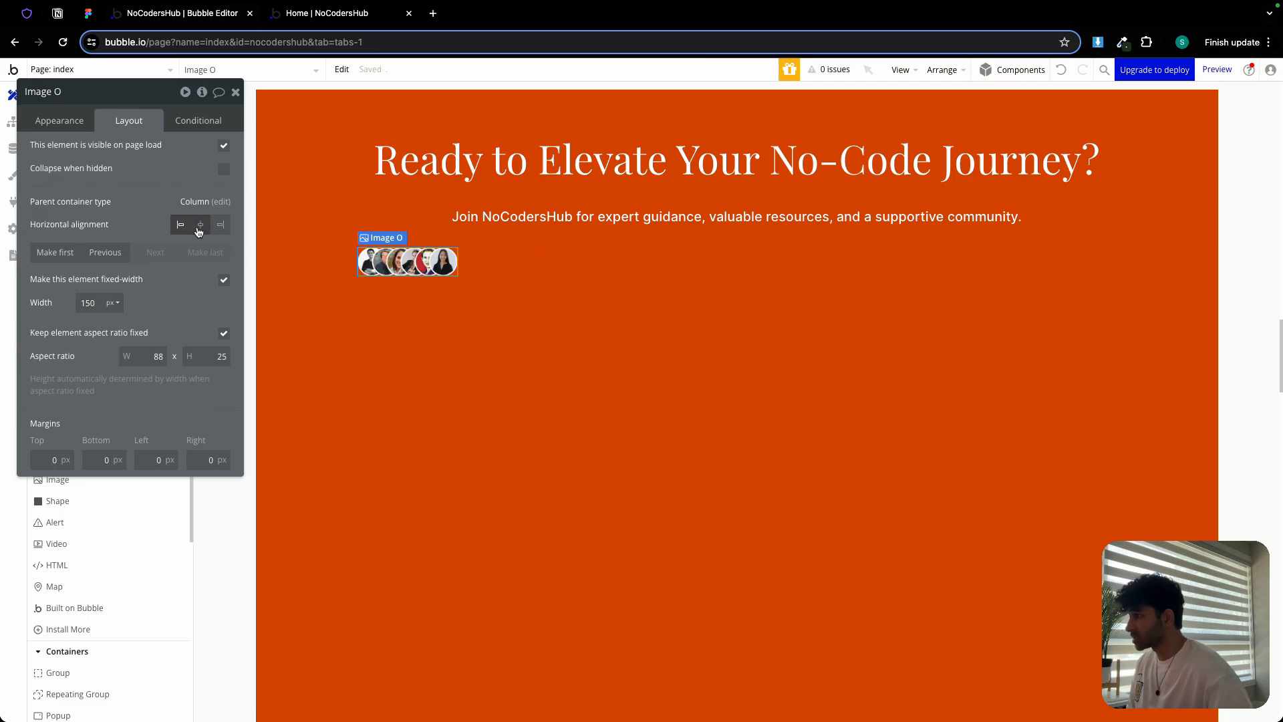
{"action": "left_click", "coordinate": [199, 225]}
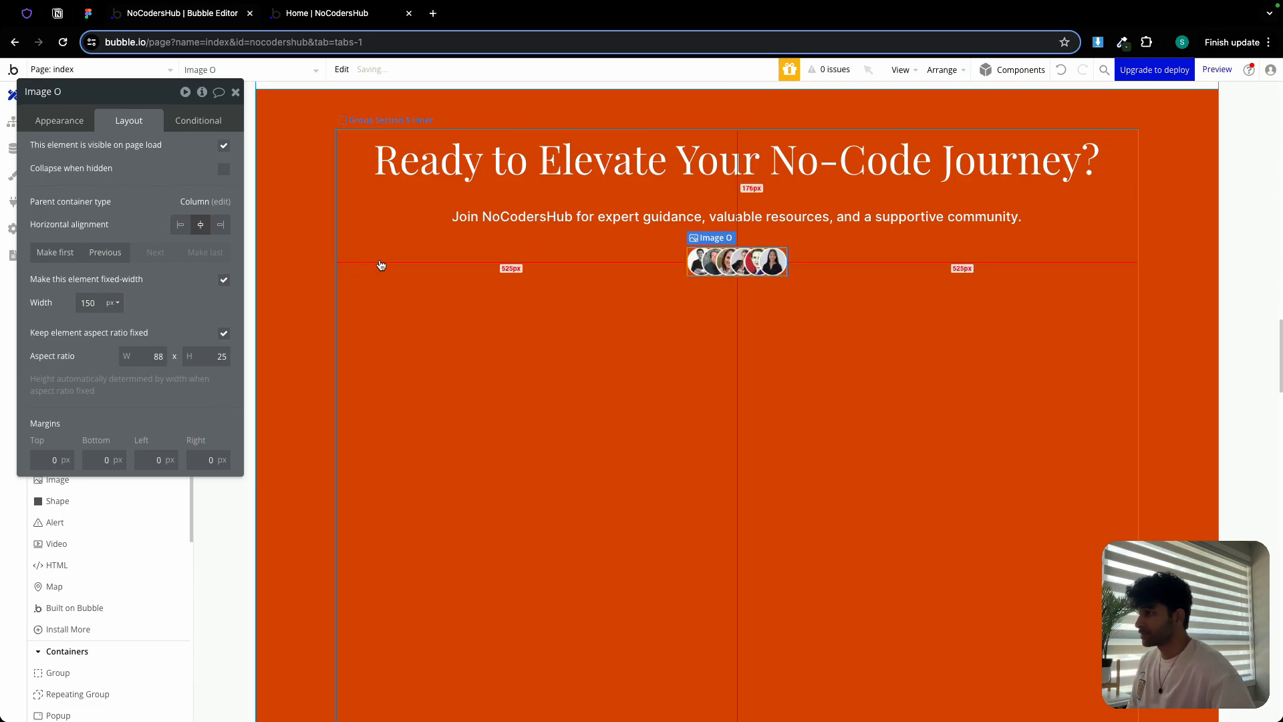
{"action": "left_click", "coordinate": [449, 288]}
{"action": "left_click", "coordinate": [87, 14]}
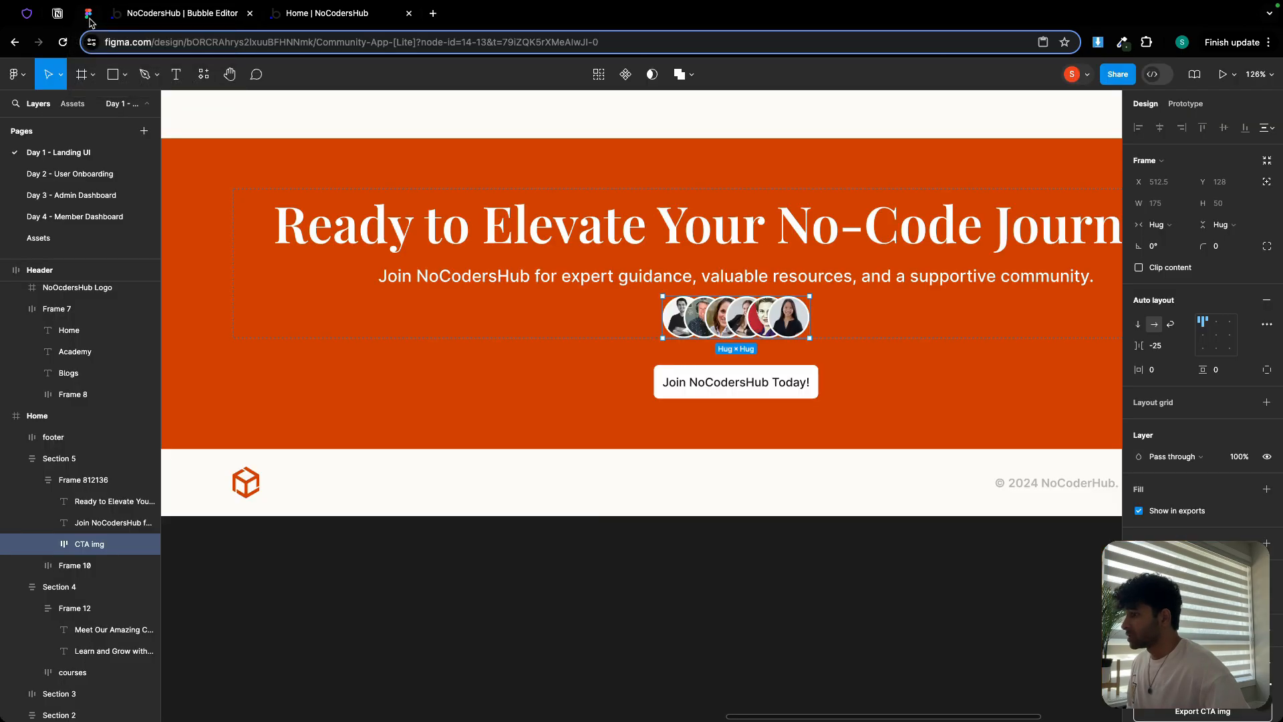
Add a button below the avatar image and start labelling it 'Join today for free'
{"action": "left_click", "coordinate": [777, 394]}
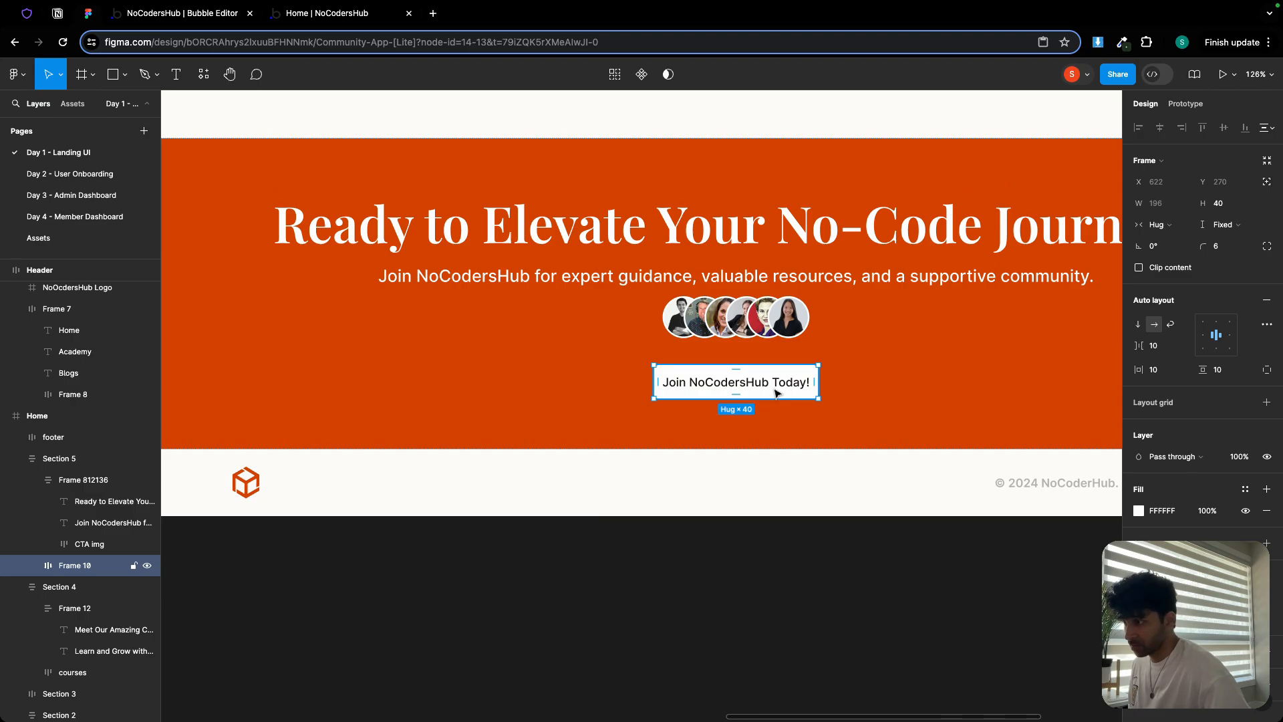
{"action": "left_click", "coordinate": [175, 13]}
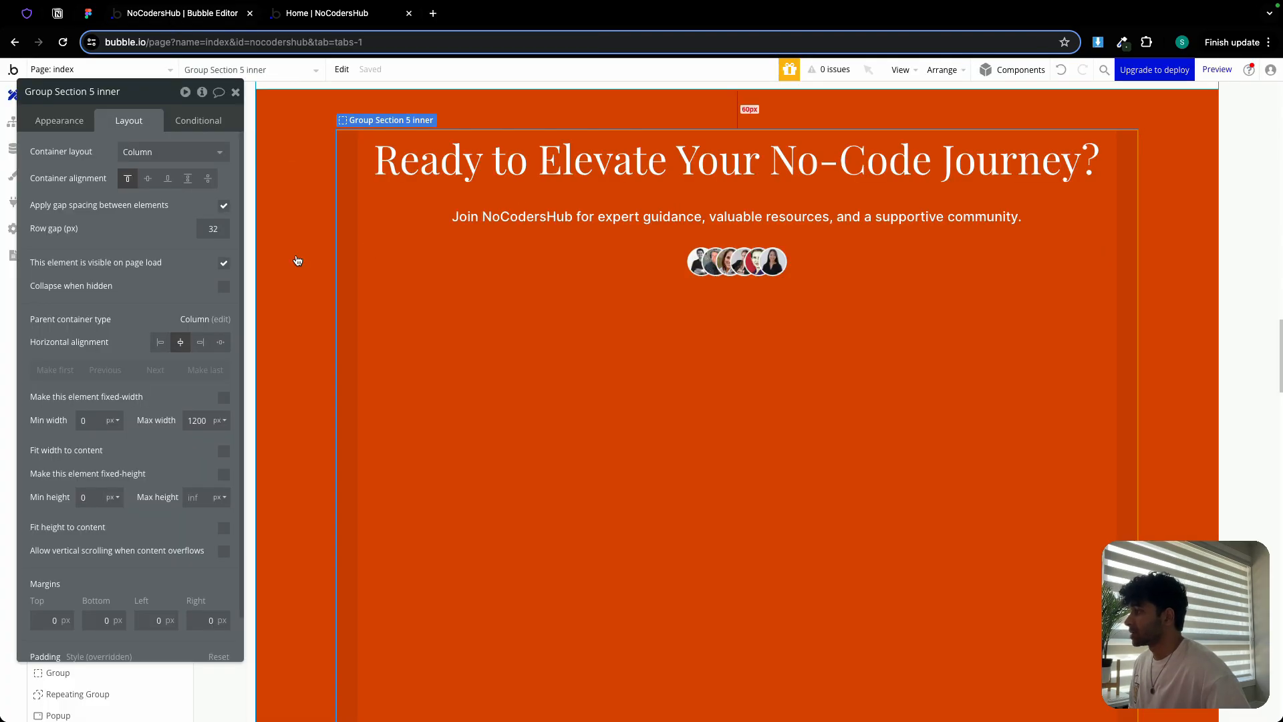
{"action": "left_click", "coordinate": [235, 92]}
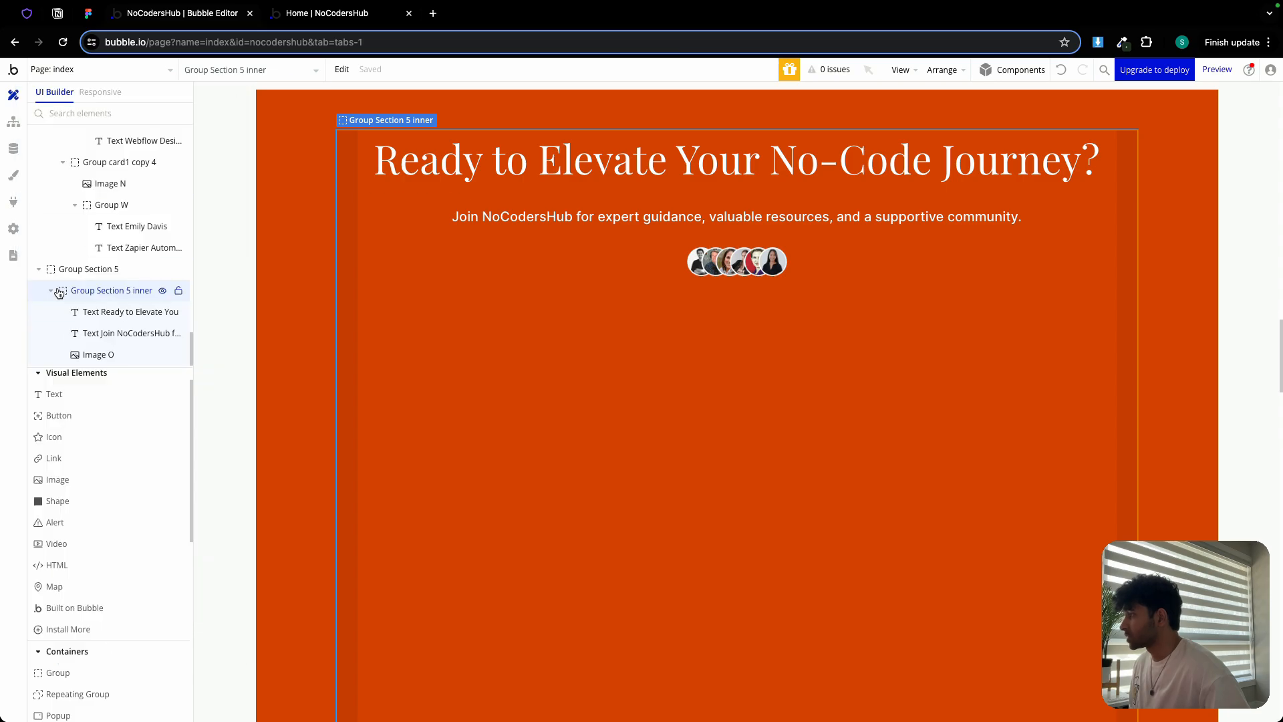
{"action": "left_click_drag", "start_coordinate": [100, 421], "coordinate": [734, 342]}
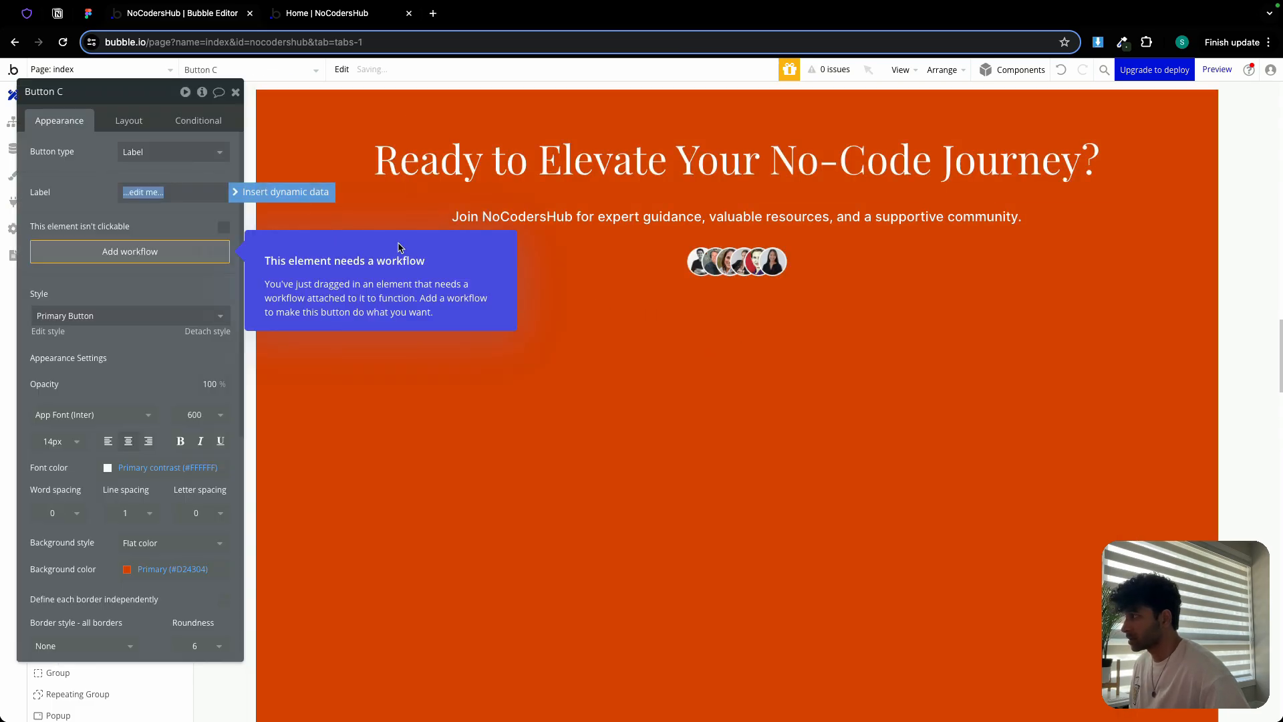
{"action": "type", "text": "Join today for free!"}
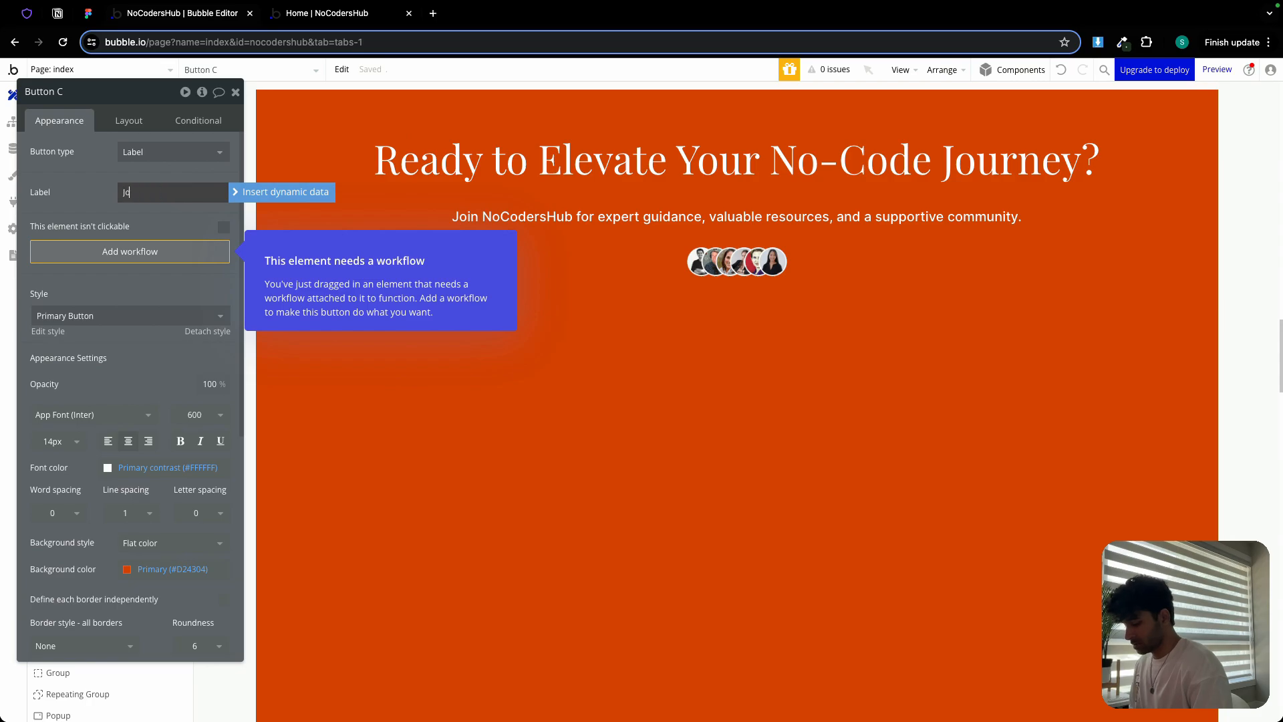
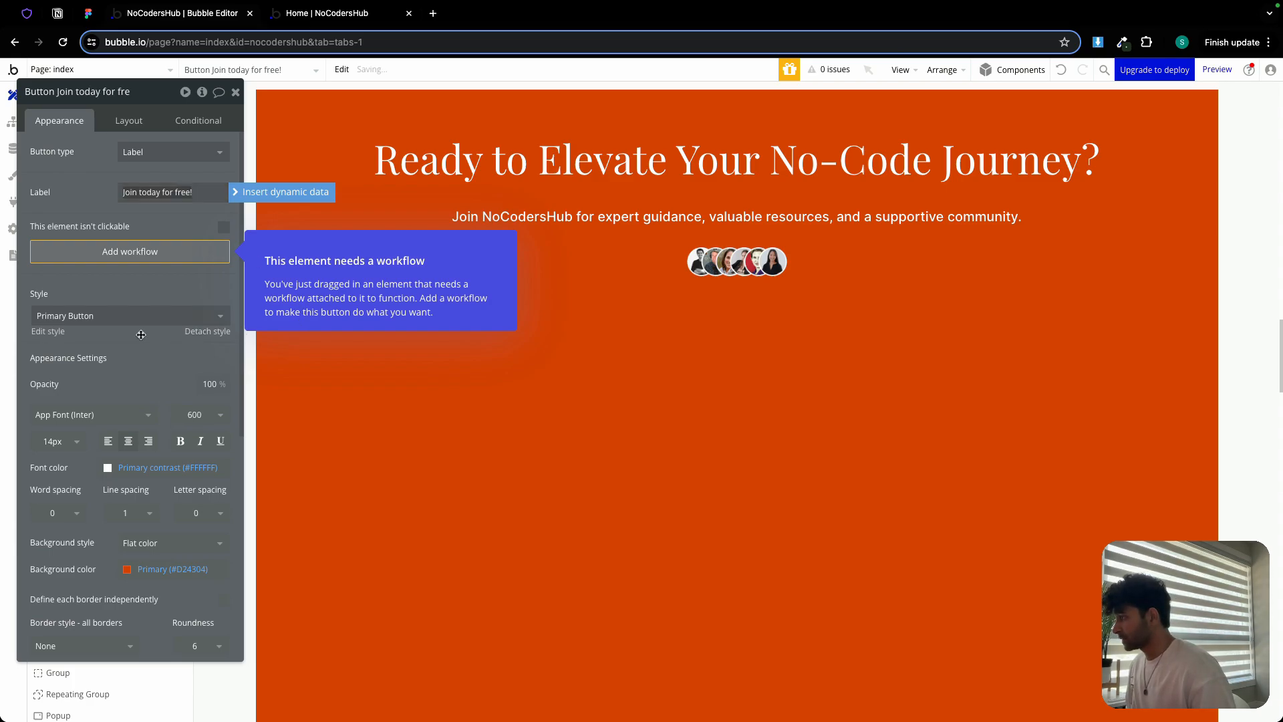
Size the 'Join today for free!' button to fit its label: no fixed width, min width 0, min height 40
{"action": "left_click", "coordinate": [124, 123]}
{"action": "left_click", "coordinate": [127, 122]}
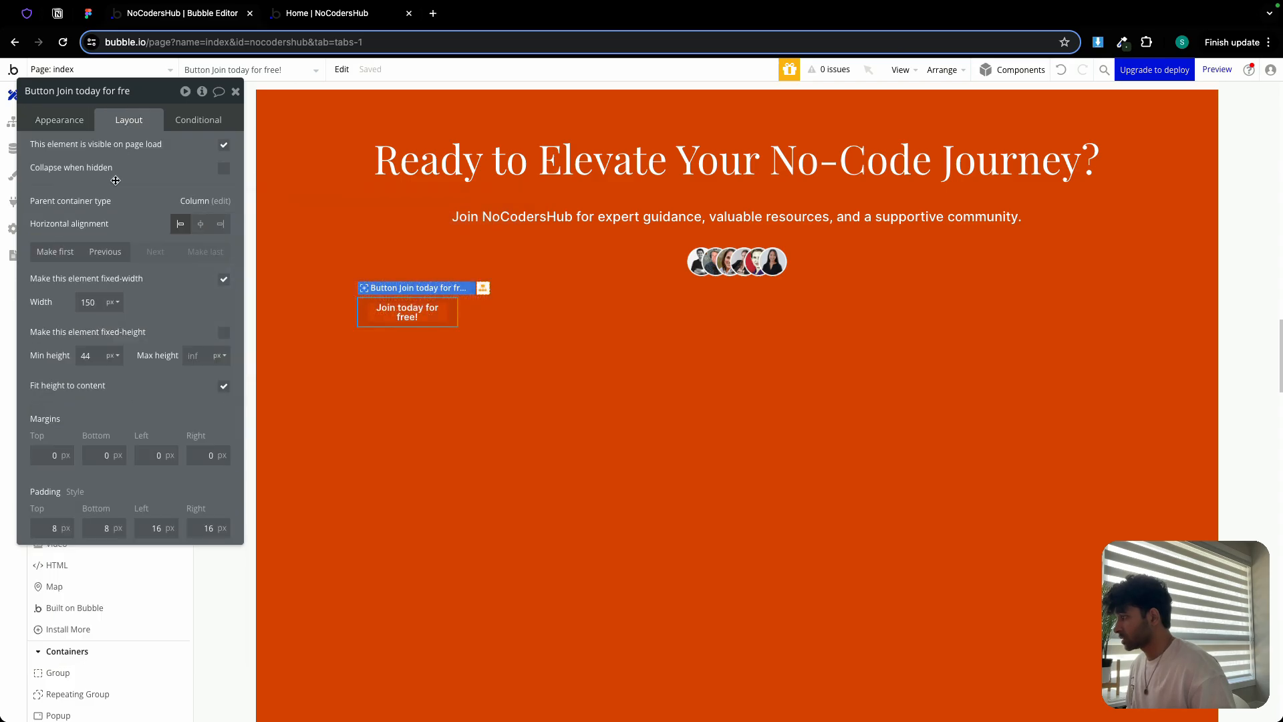
{"action": "left_click", "coordinate": [224, 279]}
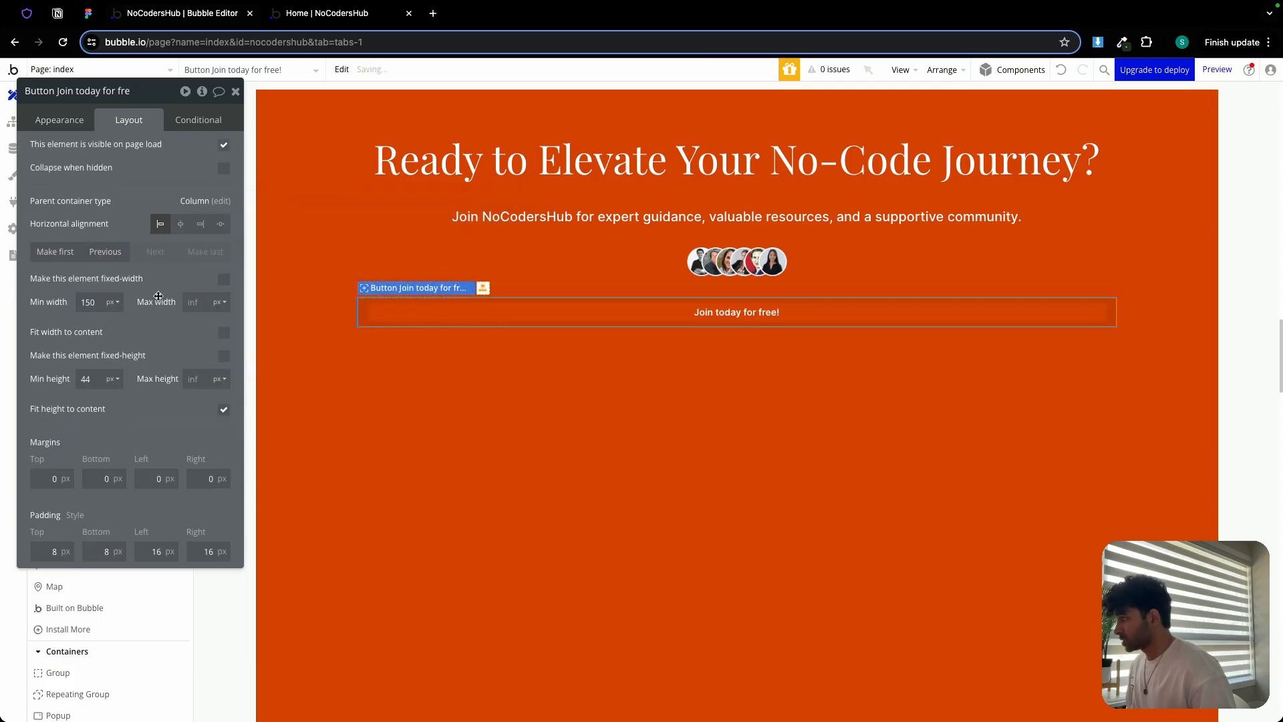
{"action": "double_click", "coordinate": [93, 302]}
{"action": "type", "text": "0"}
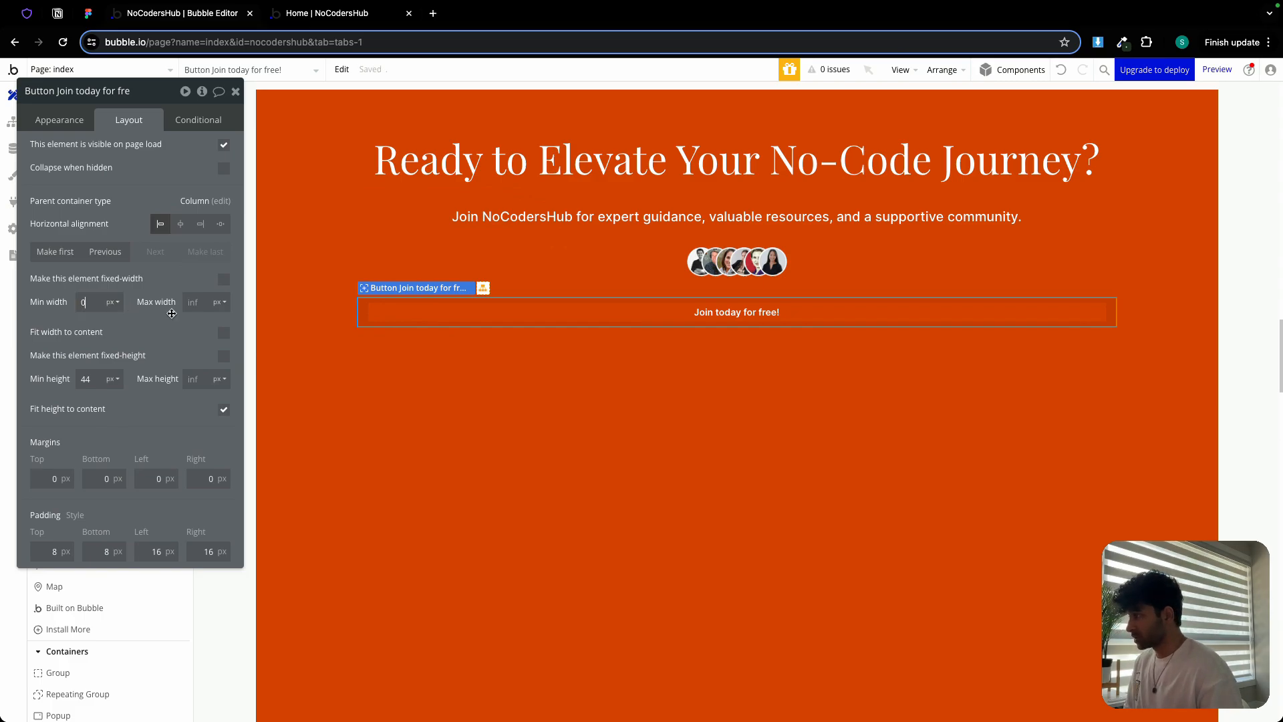
{"action": "left_click", "coordinate": [224, 334]}
{"action": "double_click", "coordinate": [95, 380]}
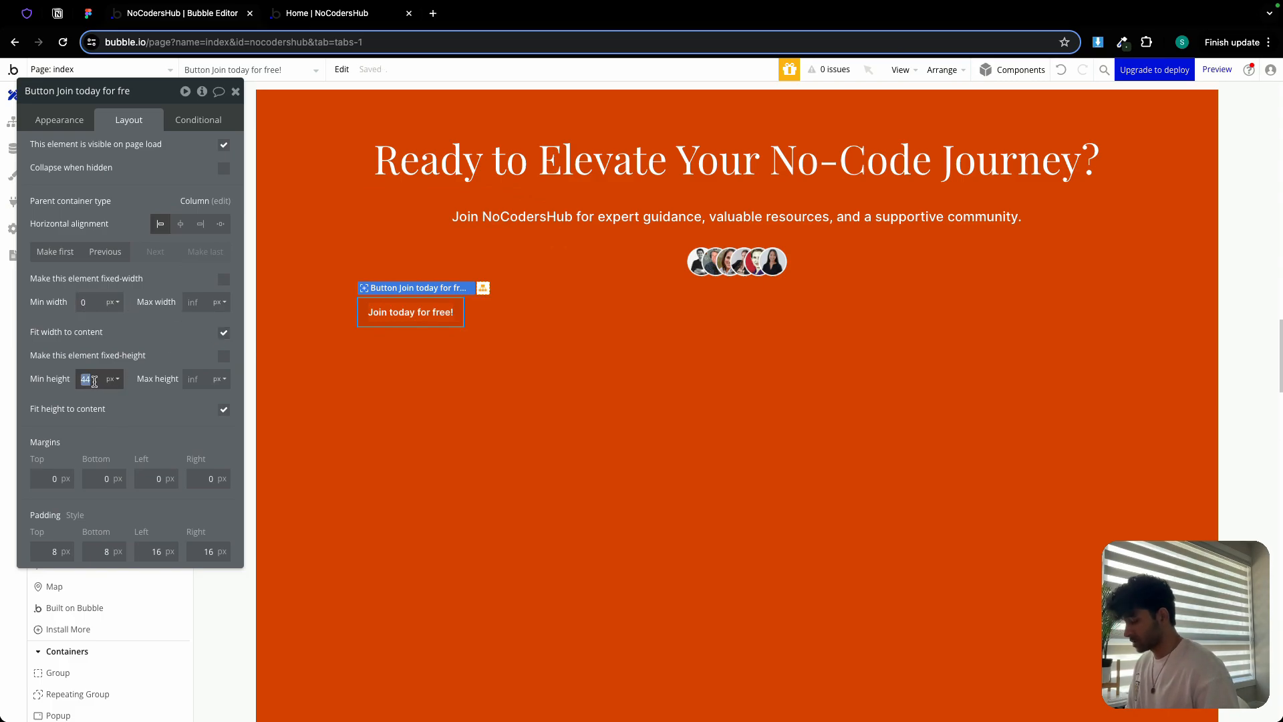
{"action": "type", "text": "40"}
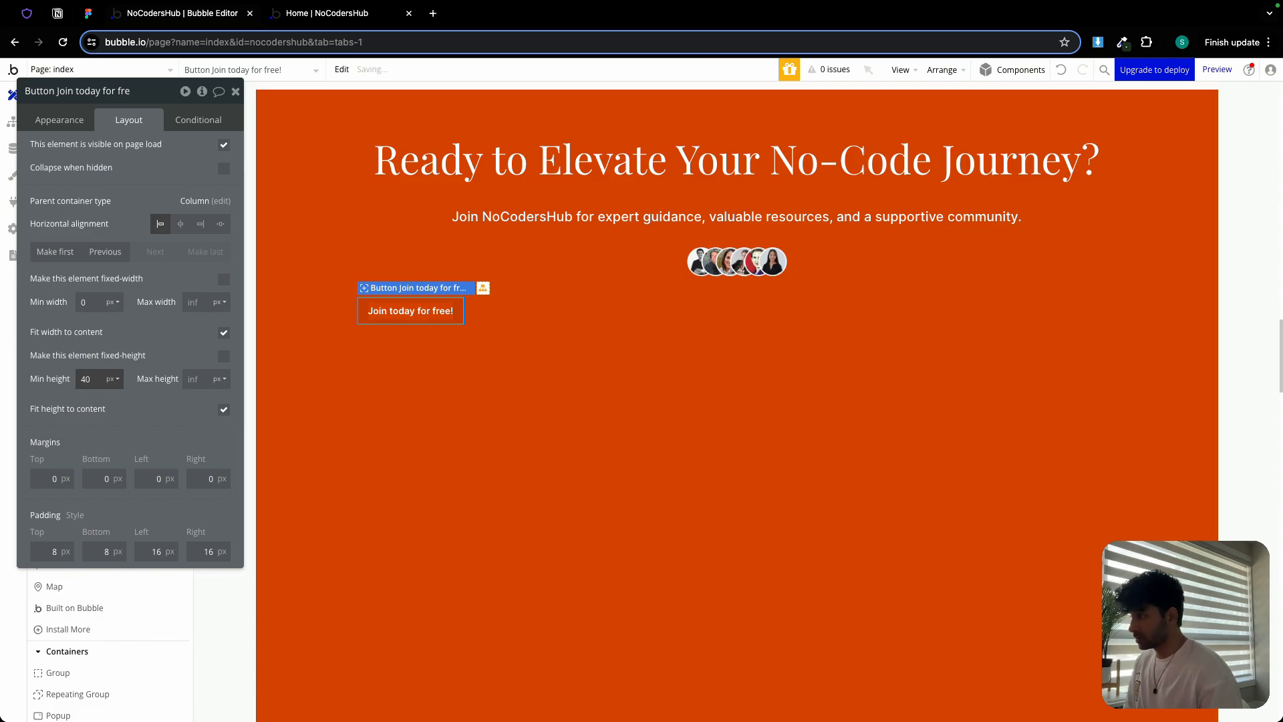
Give the button dark Text font colour and a white background, and centre it horizontally
{"action": "left_click", "coordinate": [77, 129]}
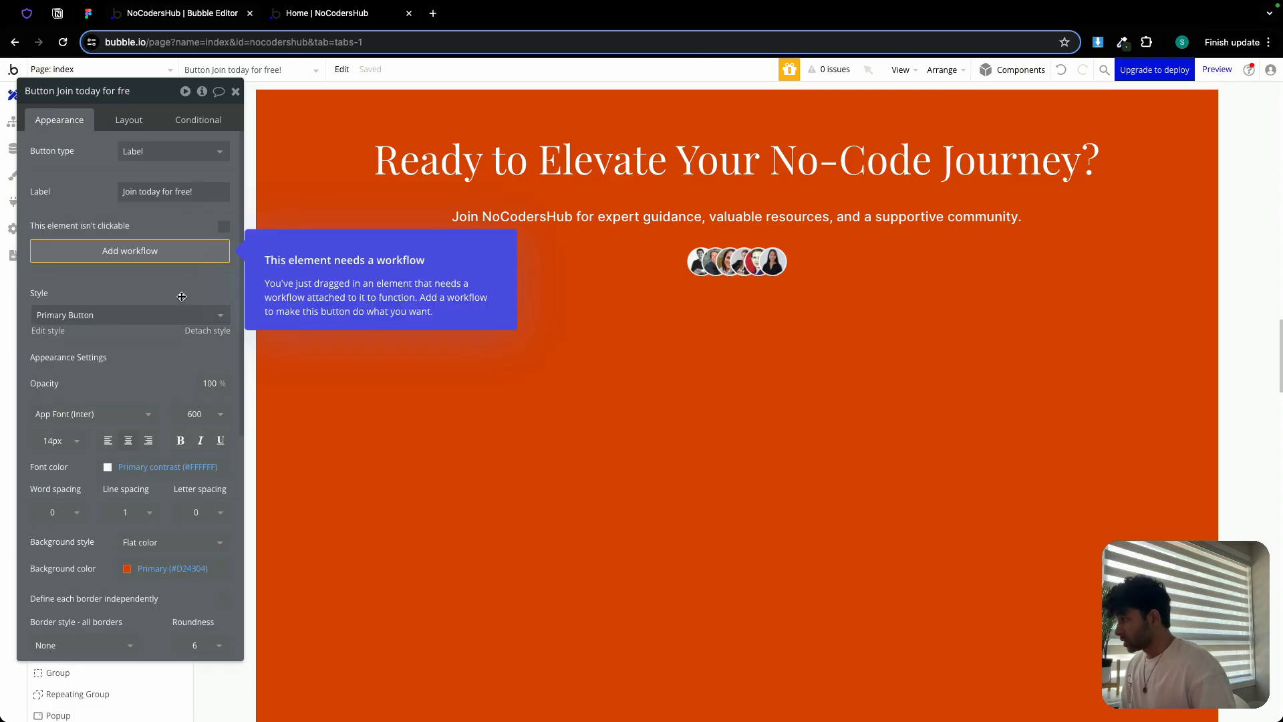
{"action": "left_click_drag", "start_coordinate": [163, 133], "coordinate": [995, 121]}
{"action": "scroll", "coordinate": [993, 455], "scroll_direction": "down", "scroll_amount": 1}
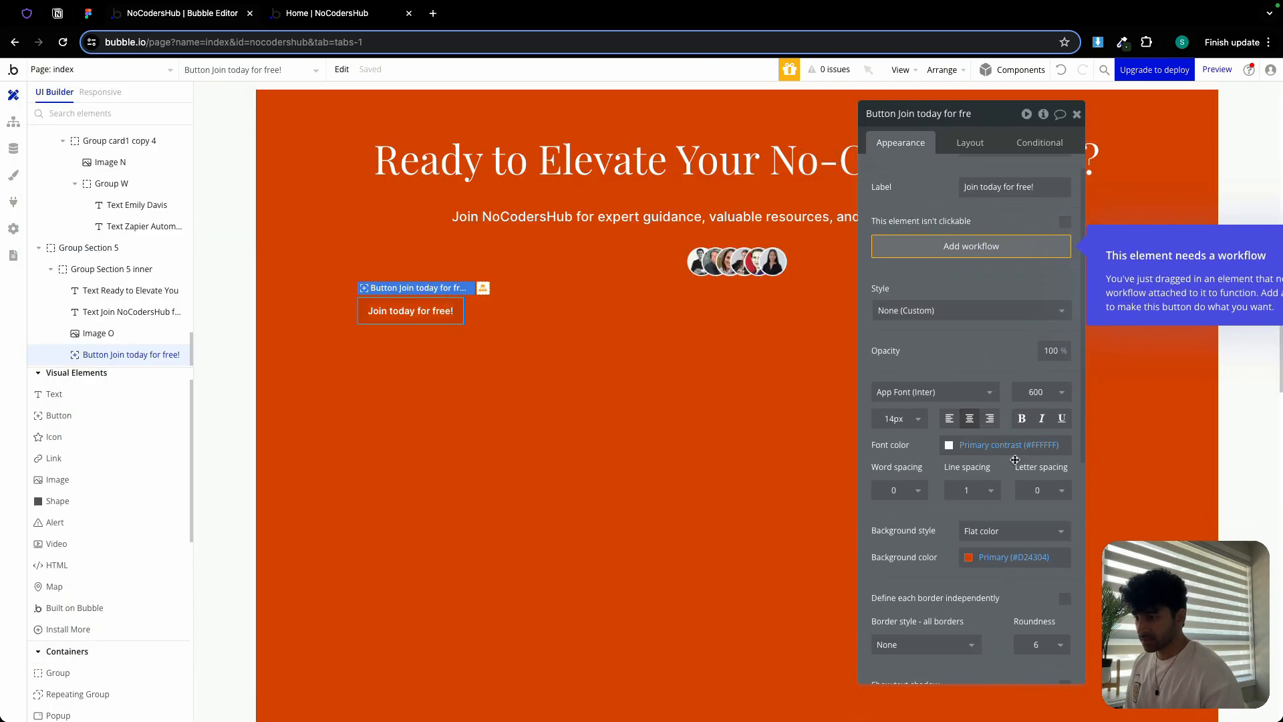
{"action": "left_click", "coordinate": [993, 446]}
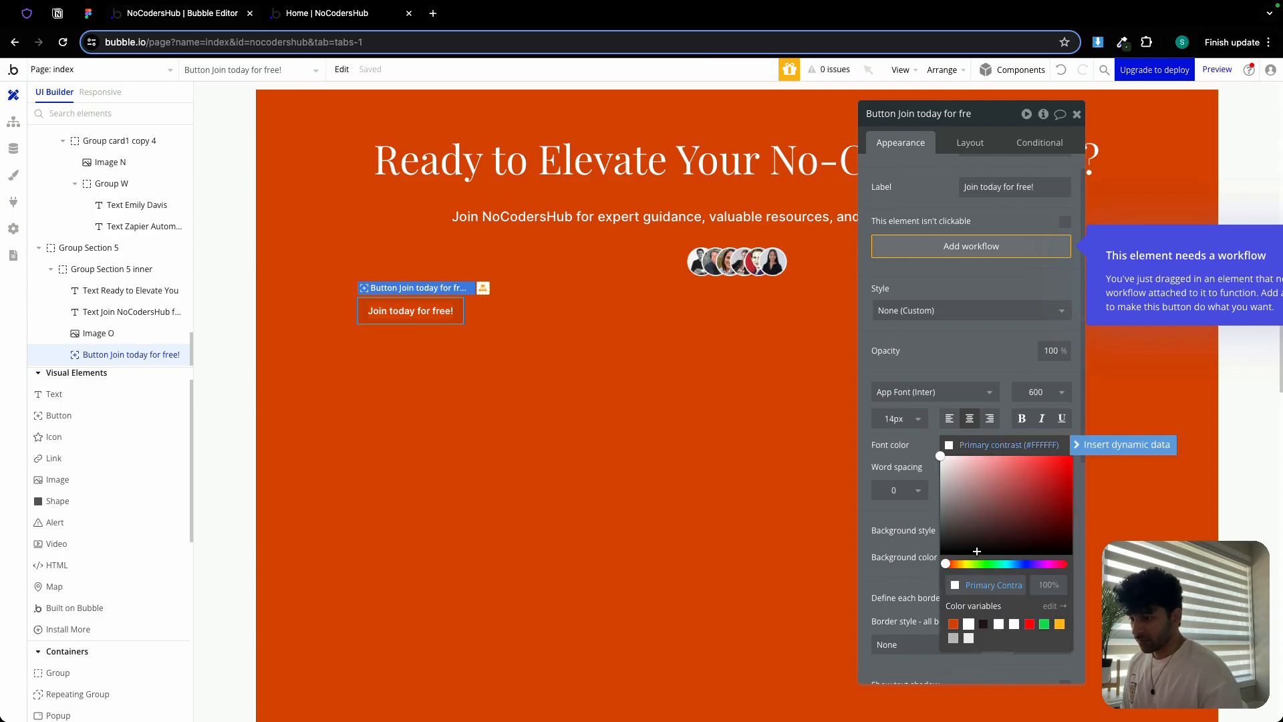
{"action": "left_click", "coordinate": [983, 624]}
{"action": "left_click", "coordinate": [910, 460]}
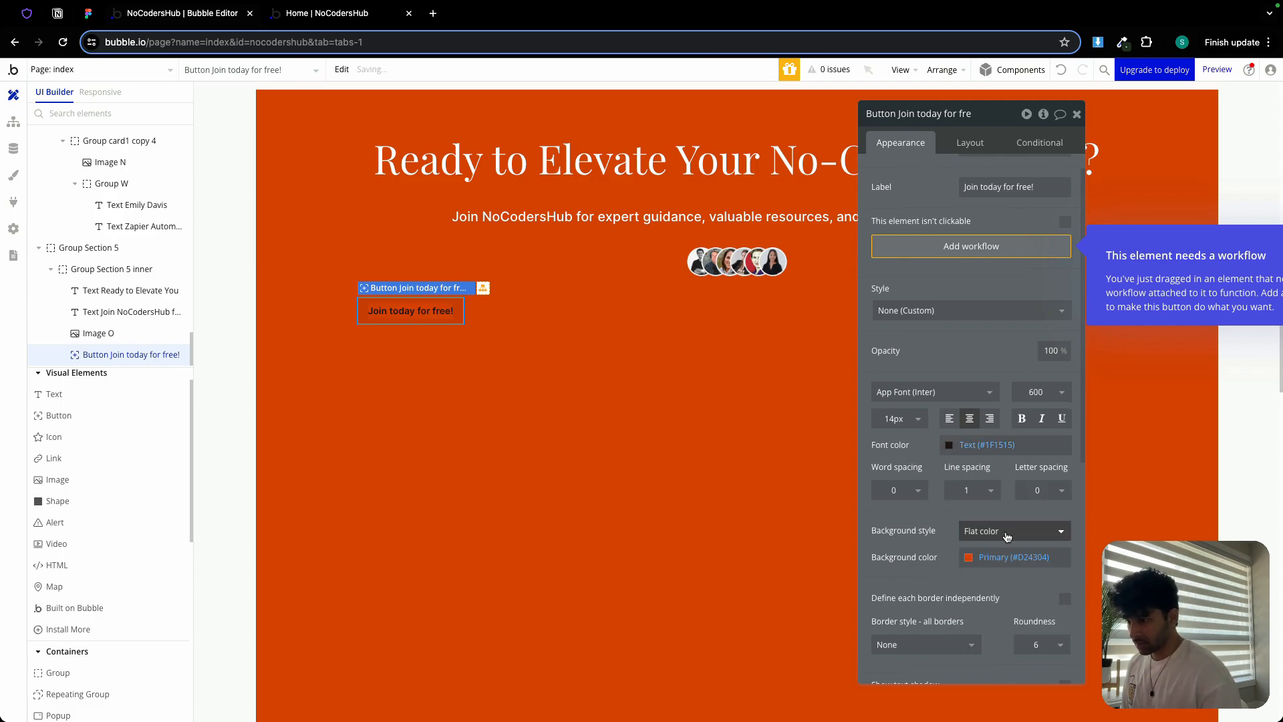
{"action": "left_click", "coordinate": [999, 555]}
{"action": "left_click", "coordinate": [988, 692]}
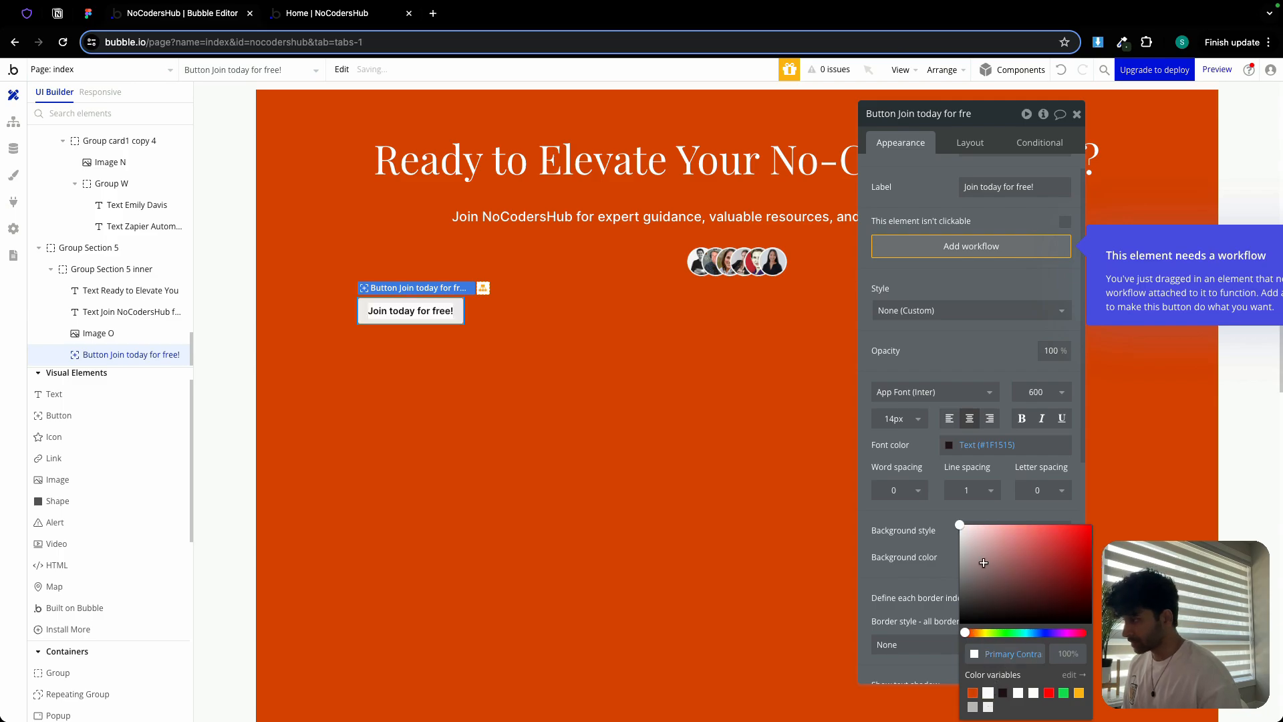
{"action": "left_click", "coordinate": [977, 145]}
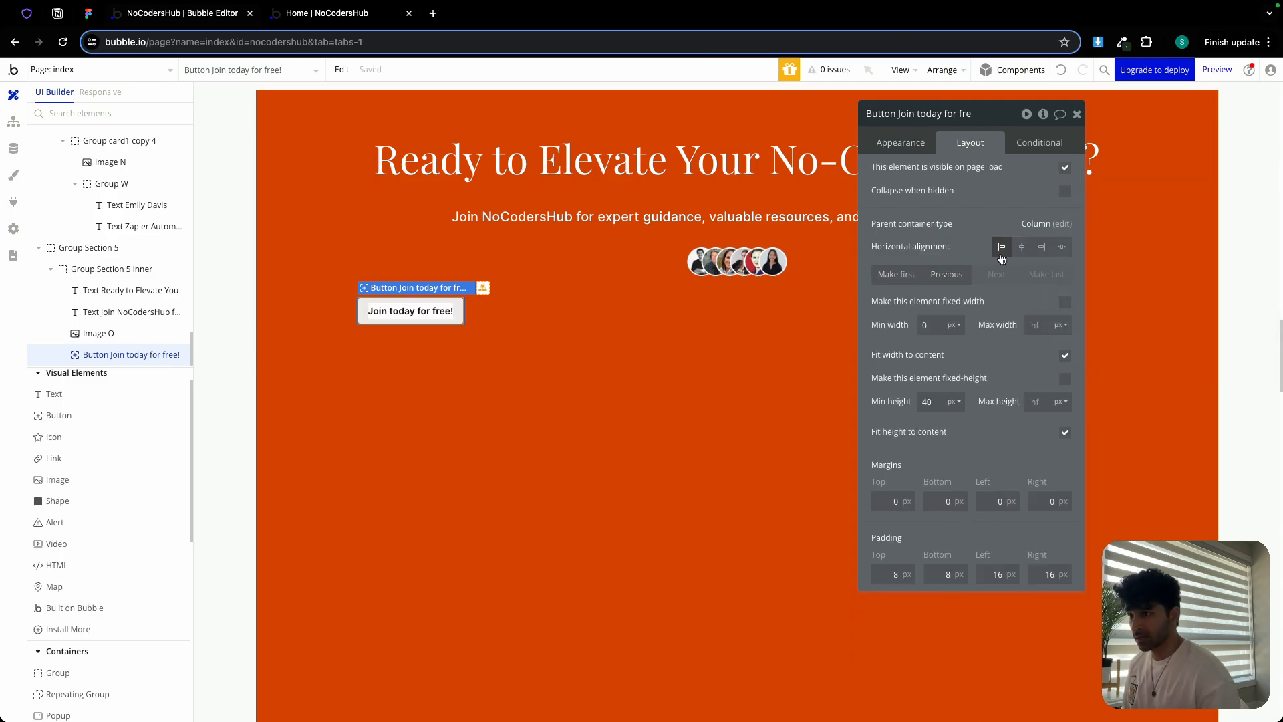
{"action": "left_click", "coordinate": [1021, 246]}
{"action": "left_click", "coordinate": [1076, 114]}
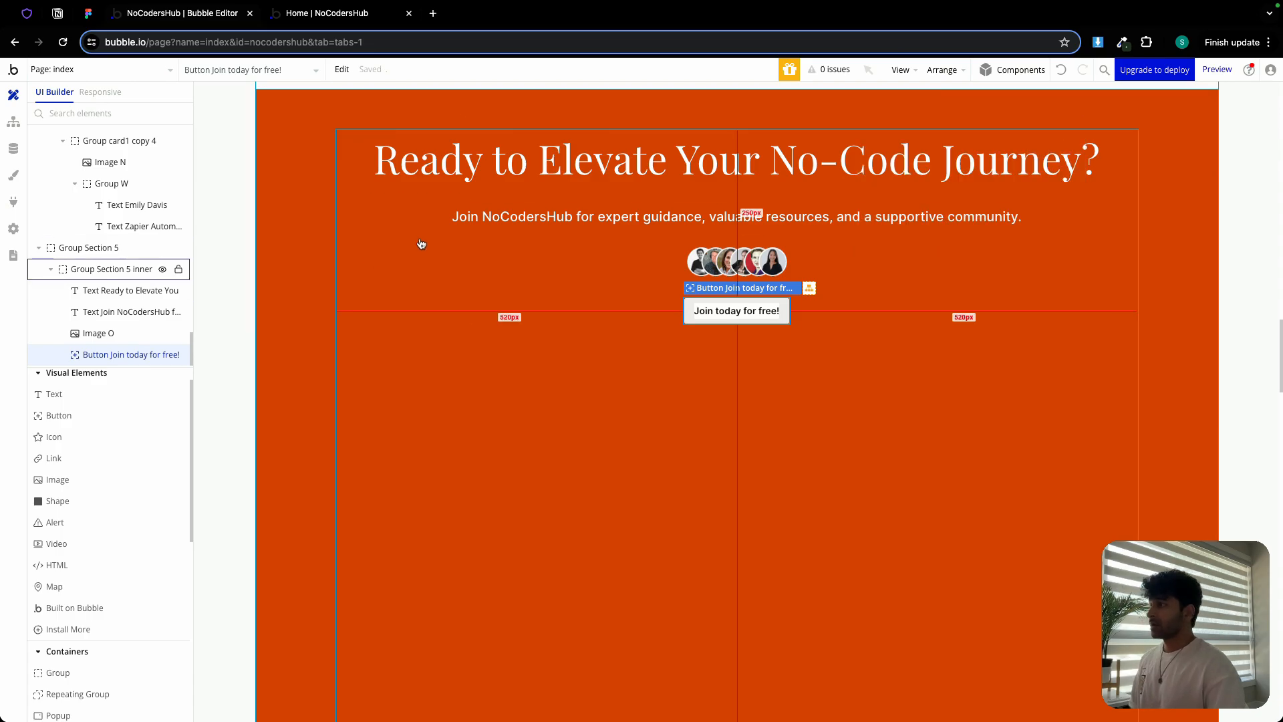
Check the Figma layout, then group the heading, subtitle and avatar image into a column container
{"action": "left_click", "coordinate": [87, 14]}
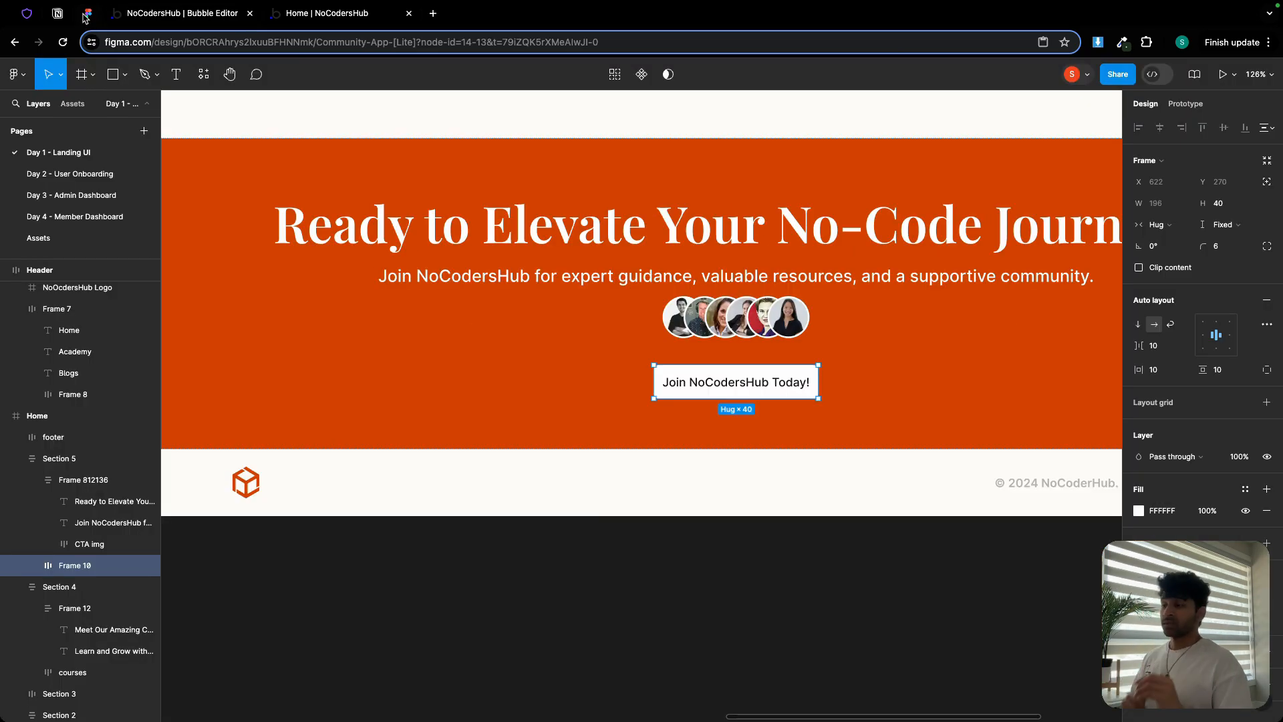
{"action": "left_click", "coordinate": [545, 247]}
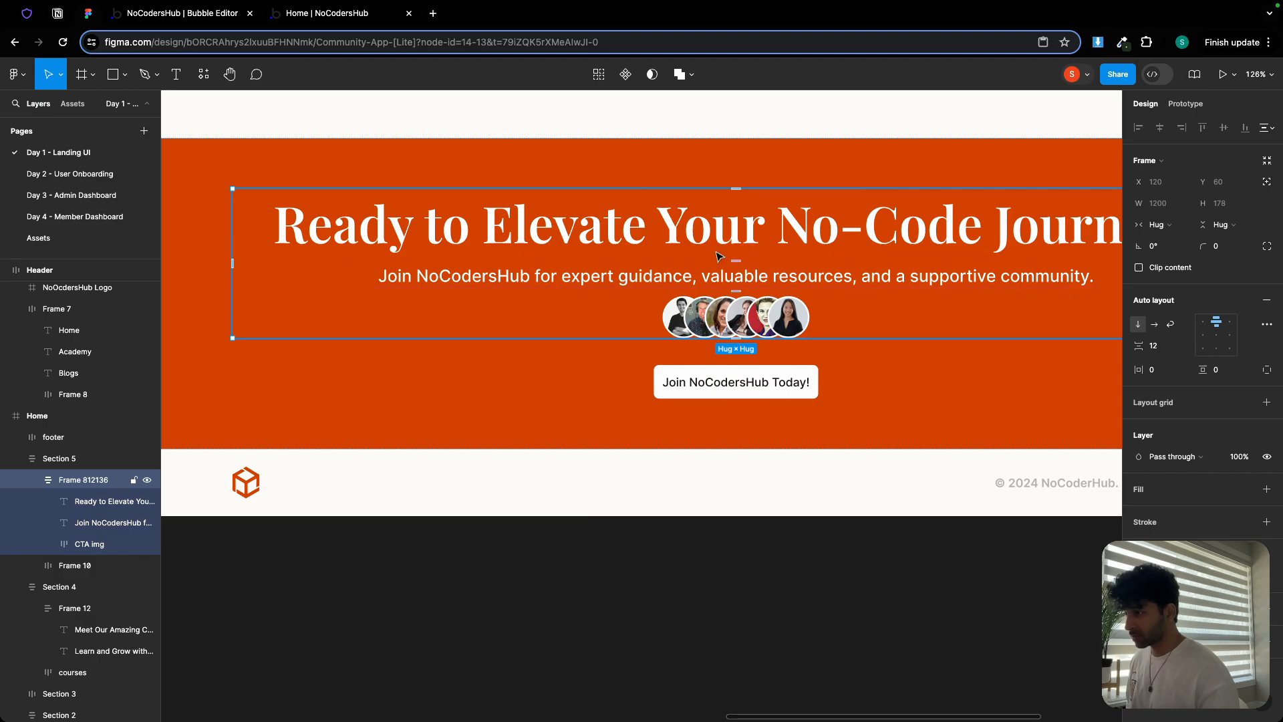
{"action": "left_click", "coordinate": [599, 370]}
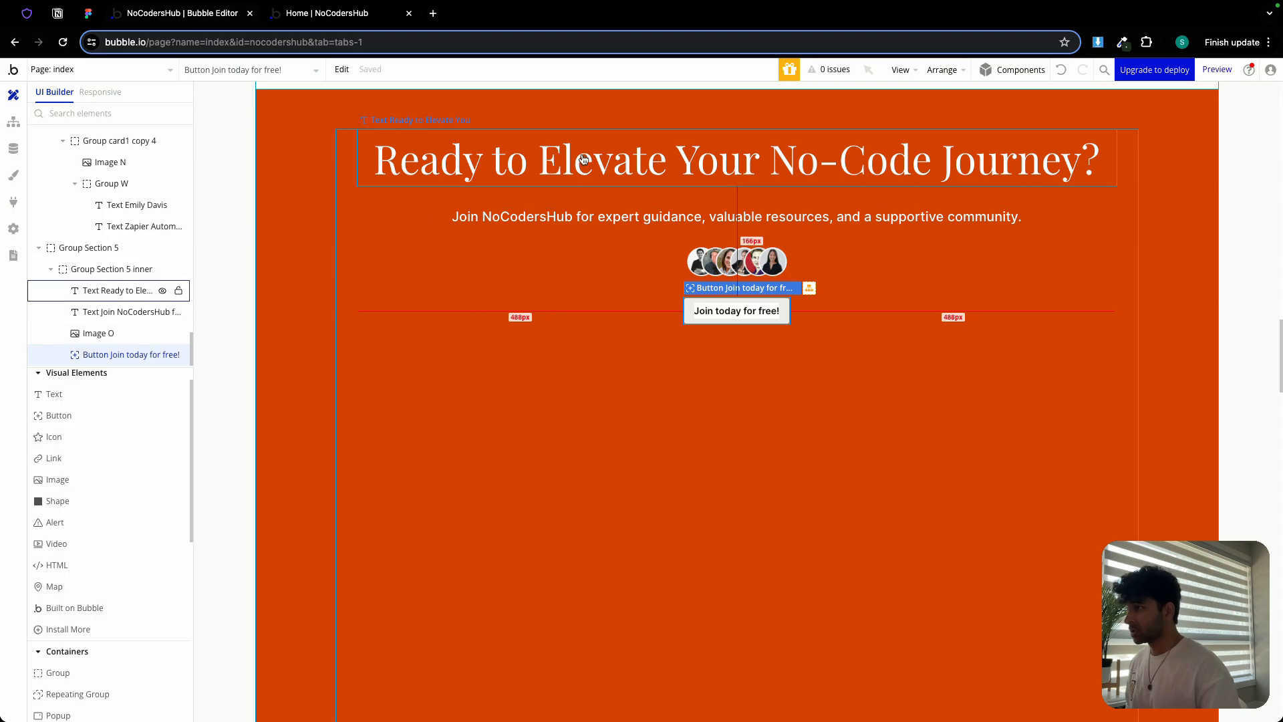
{"action": "left_click", "coordinate": [573, 163]}
{"action": "left_click", "coordinate": [573, 218], "text": "shift"}
{"action": "left_click", "coordinate": [715, 252], "text": "shift"}
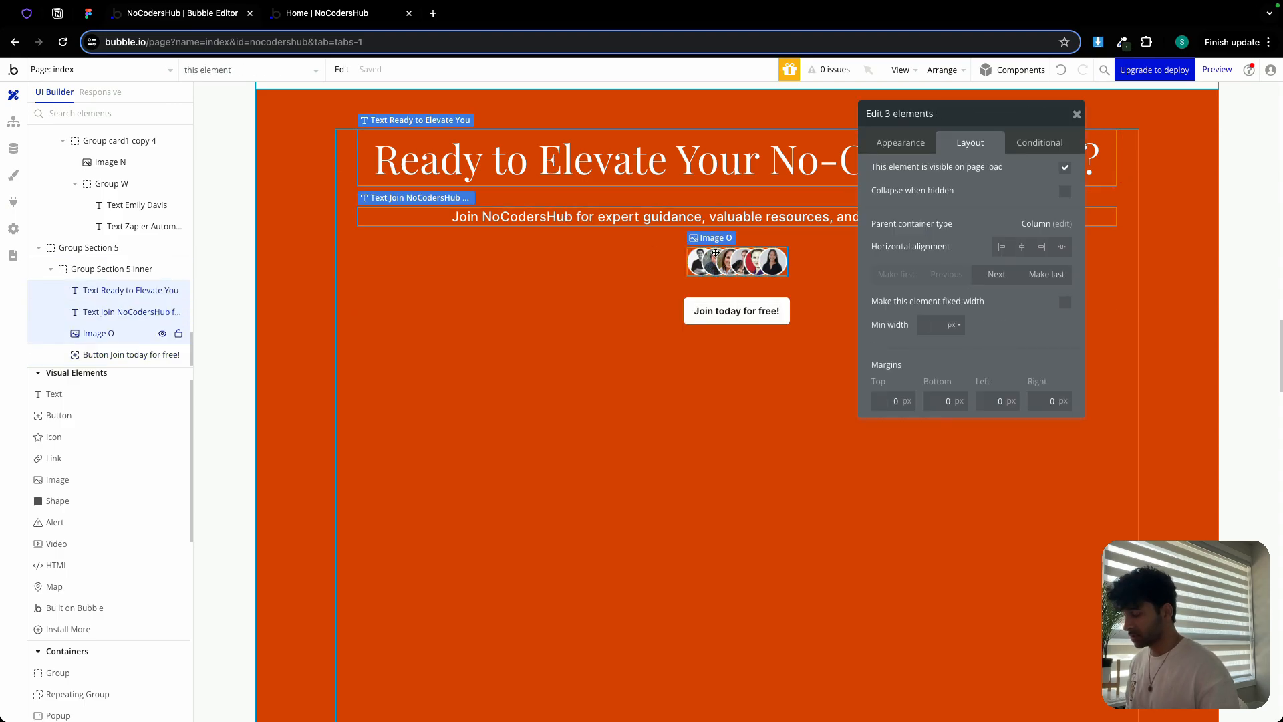
{"action": "right_click", "coordinate": [715, 253]}
{"action": "mouse_move", "coordinate": [771, 343]}
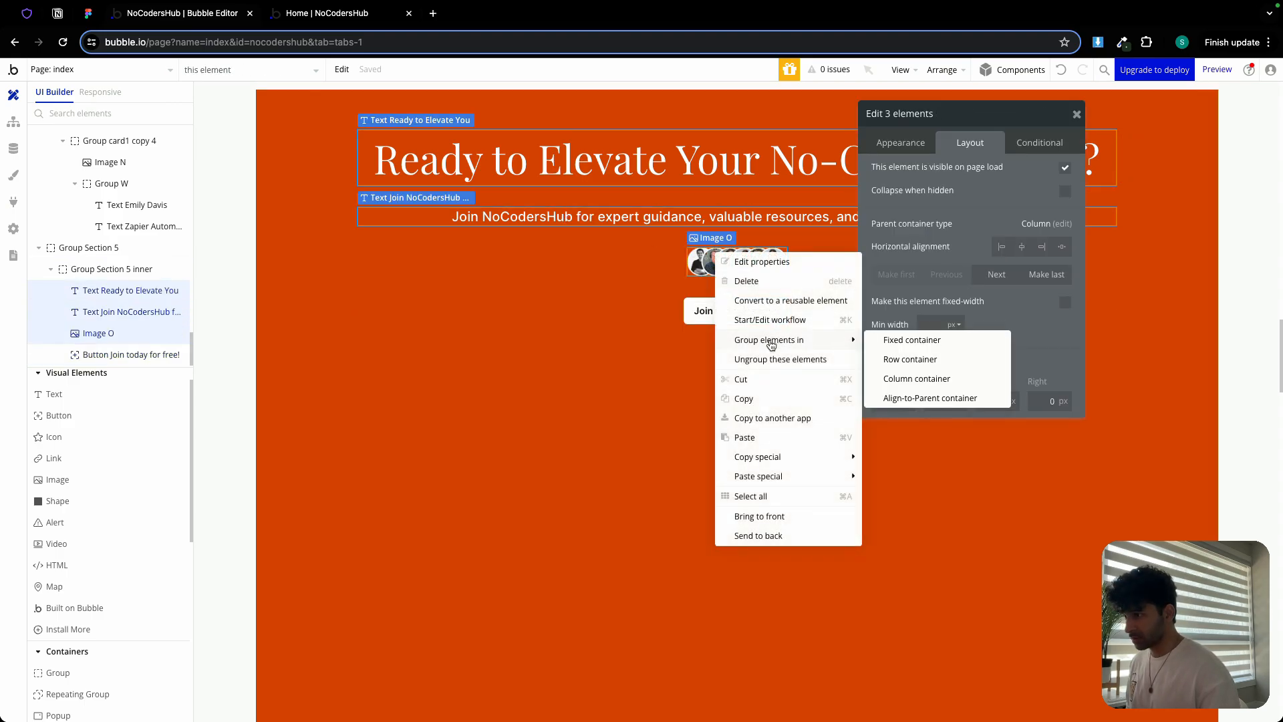
{"action": "left_click", "coordinate": [925, 377]}
Give the column group a 12 px row gap and 0 minimum height
{"action": "left_click", "coordinate": [1065, 228]}
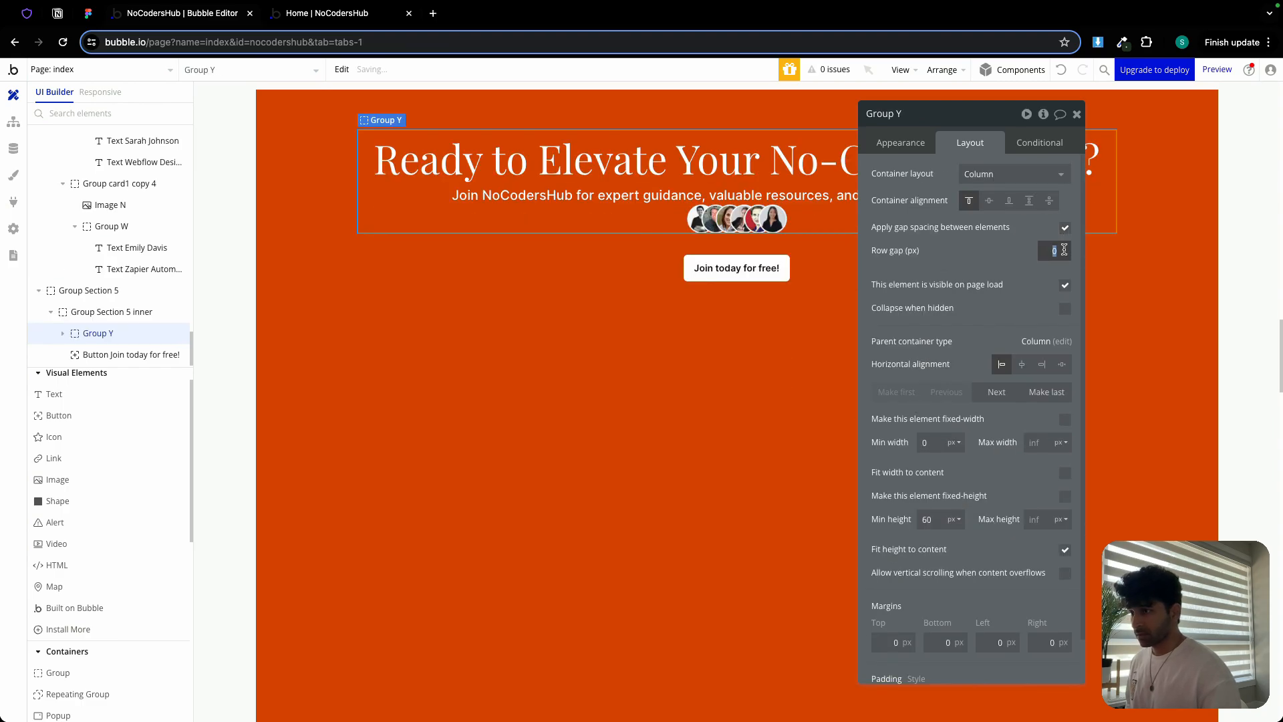
{"action": "type", "text": "12"}
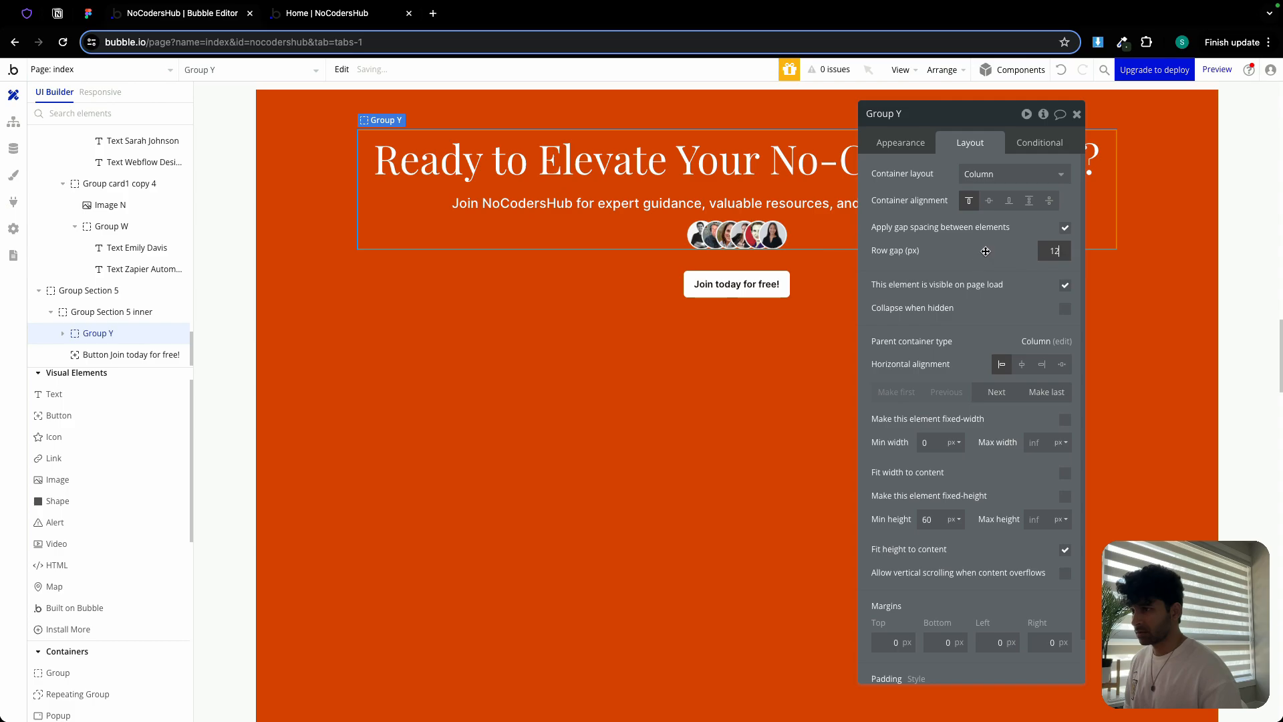
{"action": "double_click", "coordinate": [940, 520]}
{"action": "type", "text": "0"}
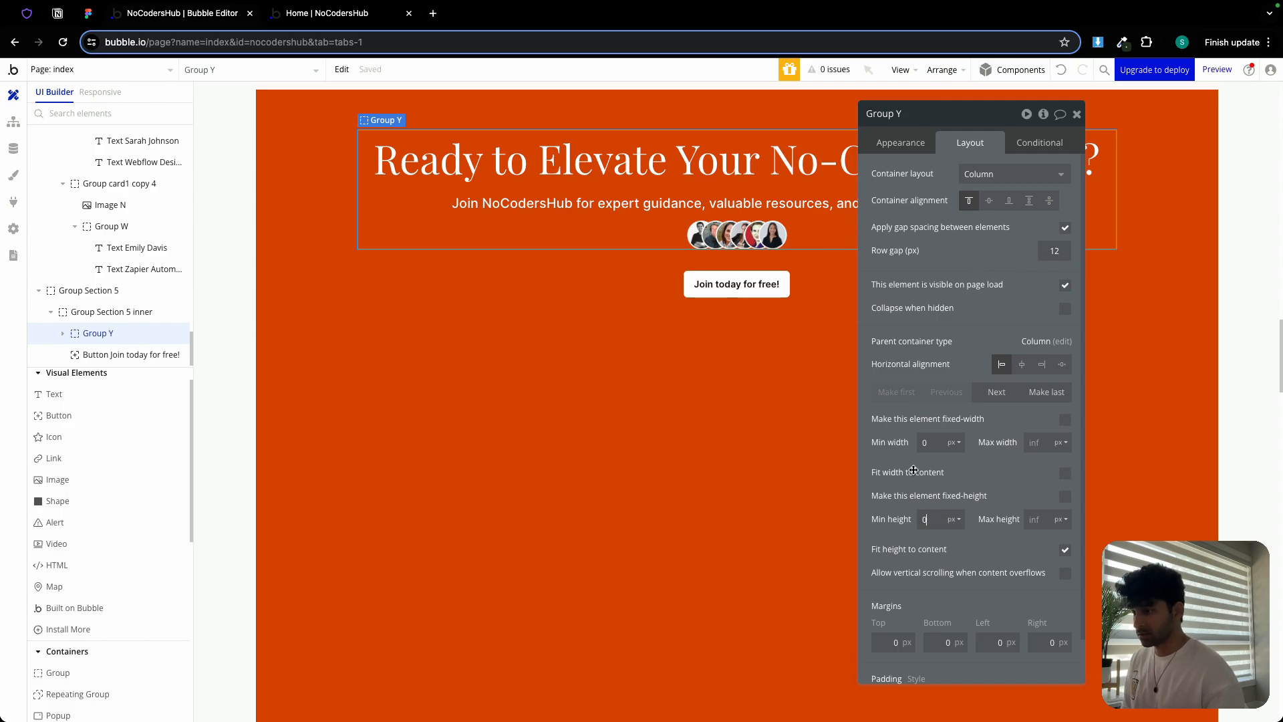
Make the inner section group and Group Section 5 fit their content height
{"action": "left_click", "coordinate": [372, 275]}
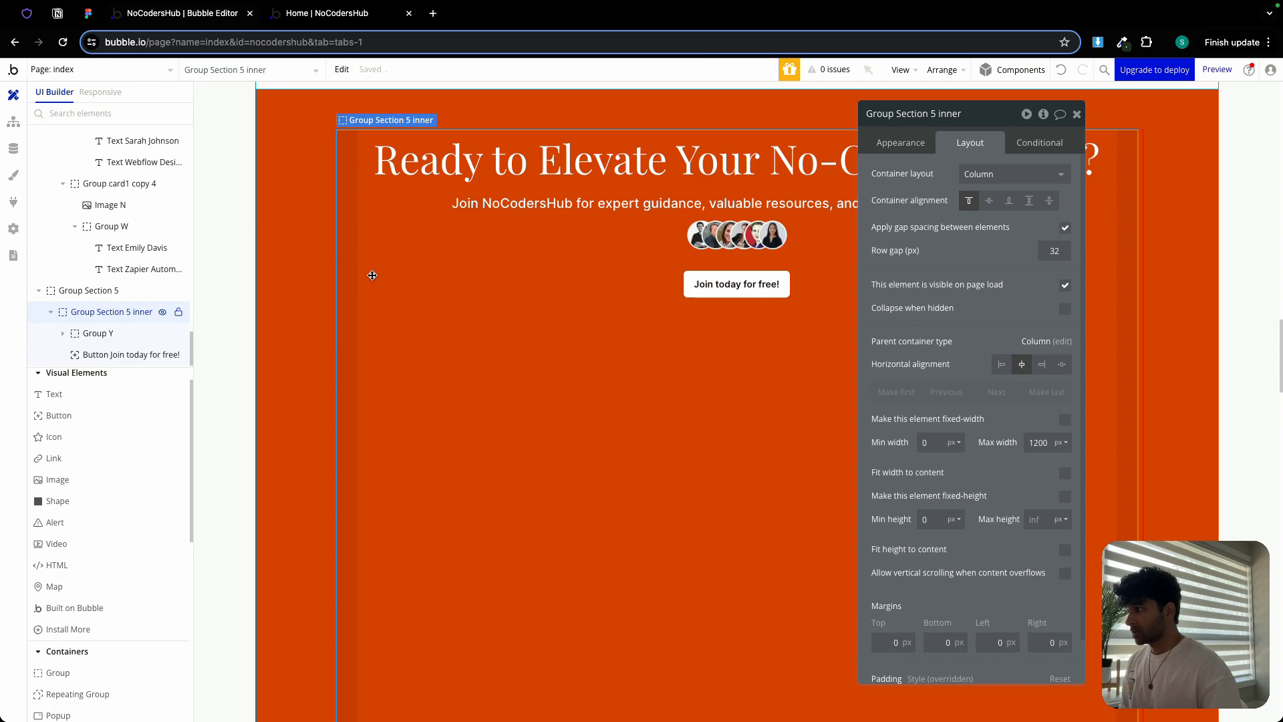
{"action": "left_click", "coordinate": [1065, 551]}
{"action": "left_click", "coordinate": [509, 435]}
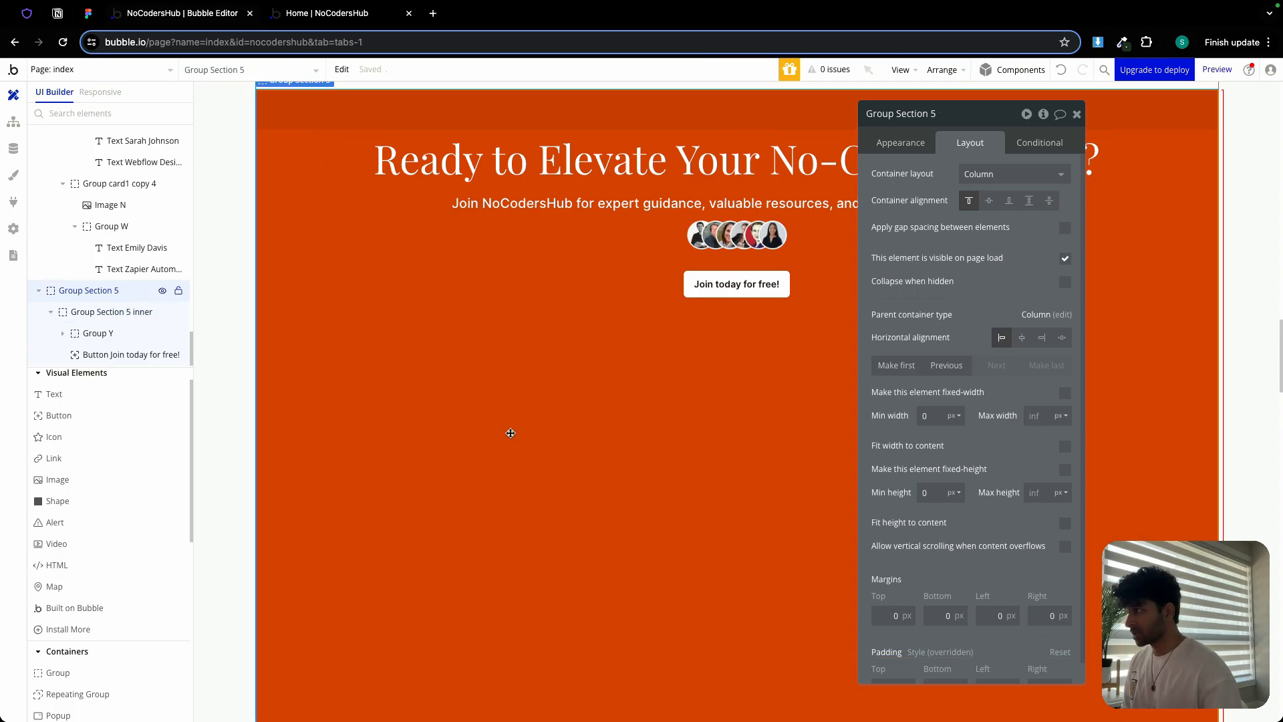
{"action": "scroll", "coordinate": [510, 433], "scroll_direction": "up", "scroll_amount": 1}
{"action": "scroll", "coordinate": [511, 433], "scroll_direction": "up", "scroll_amount": 1}
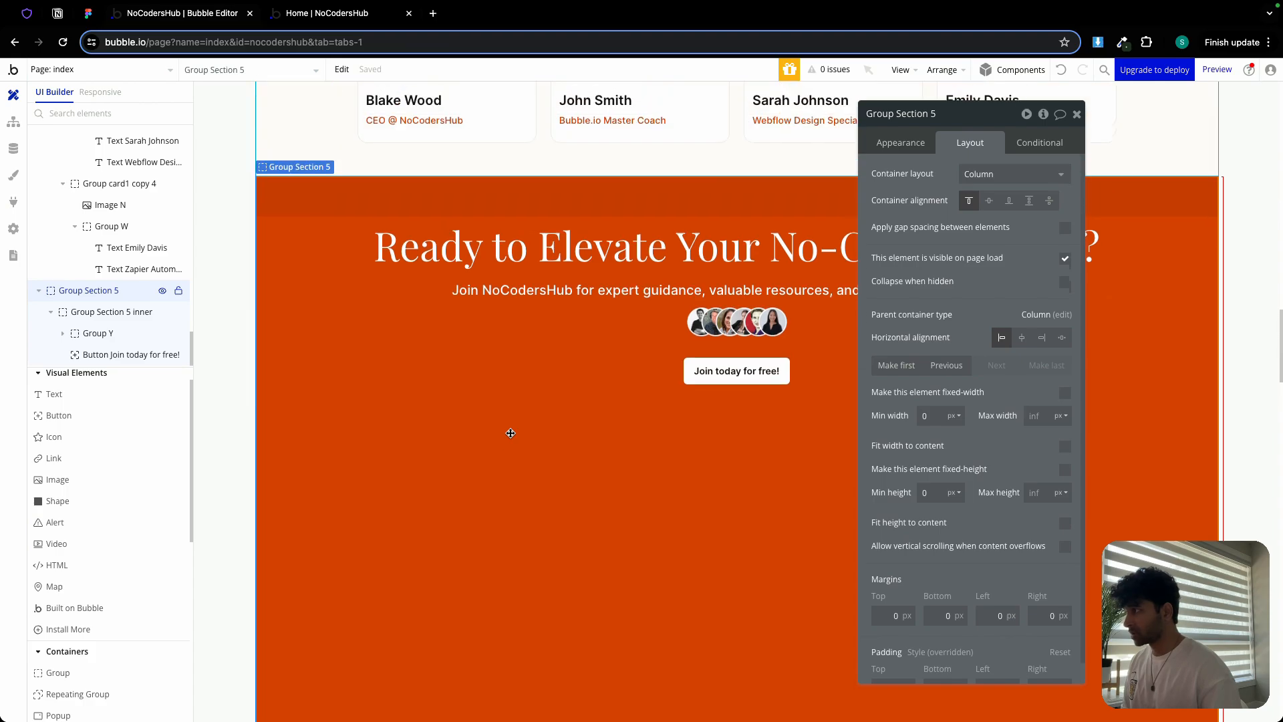
{"action": "left_click", "coordinate": [1065, 523]}
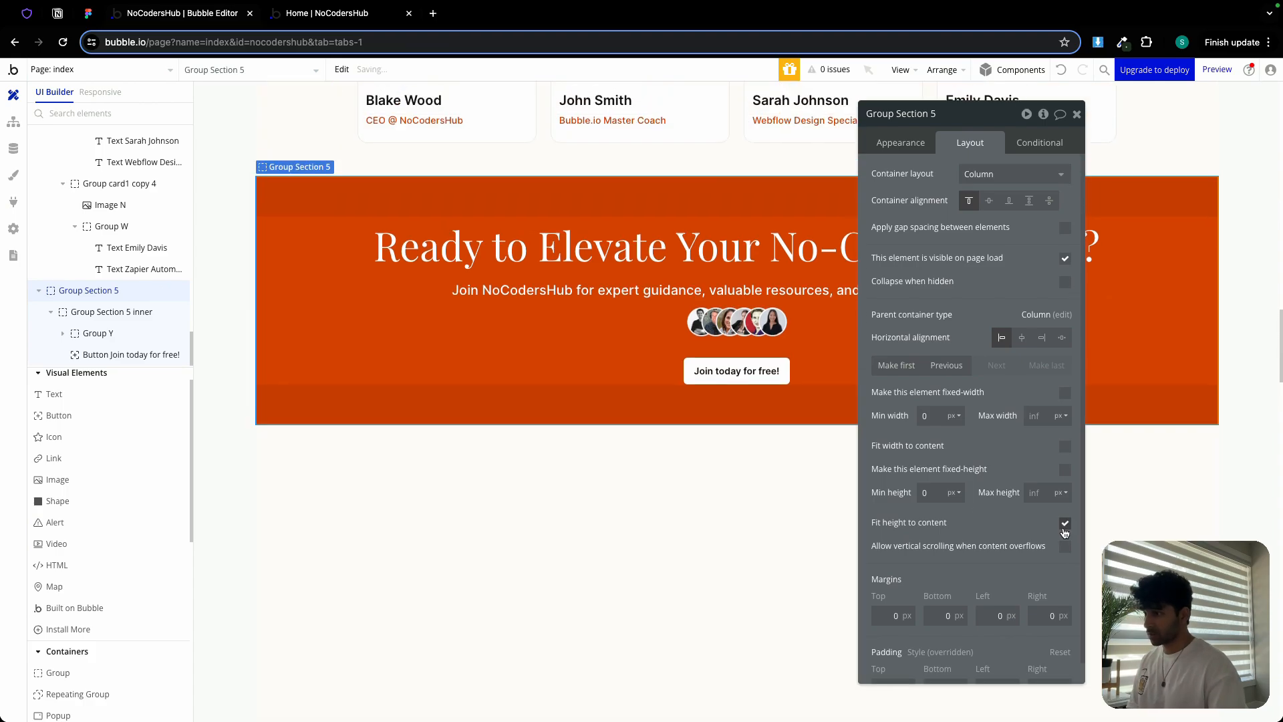
{"action": "left_click", "coordinate": [1077, 114]}
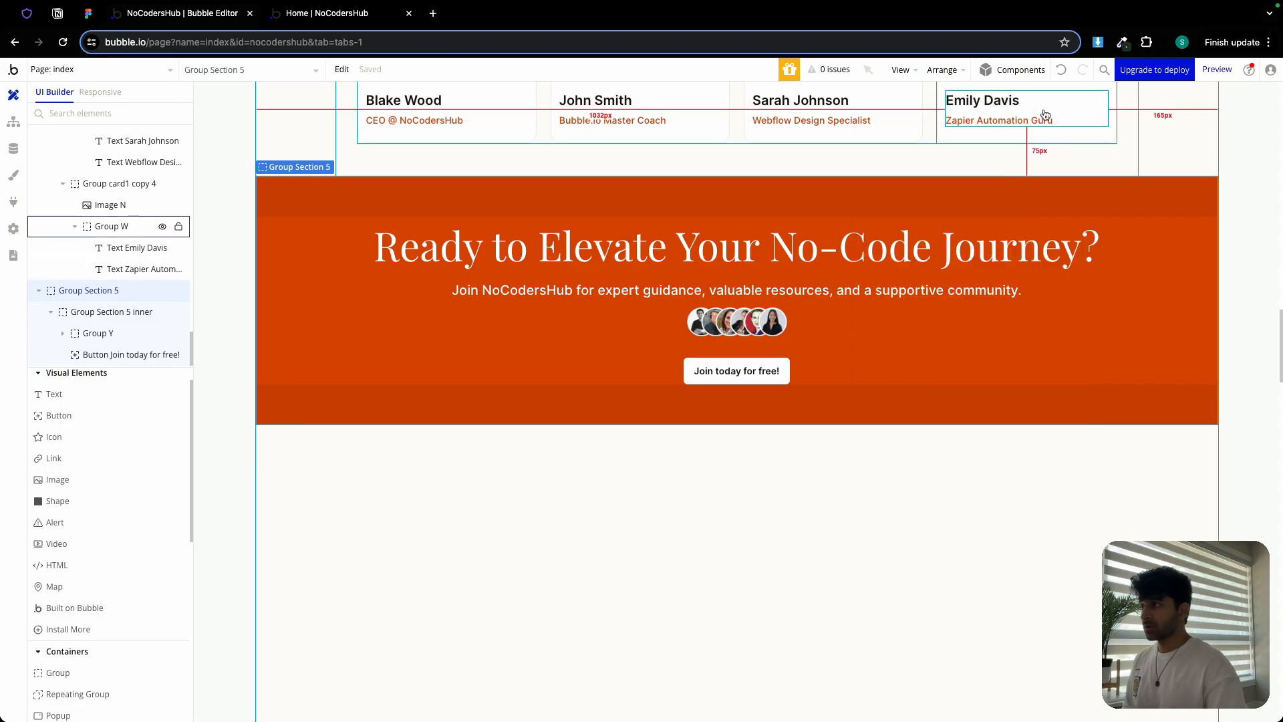
Compare the live NoCodersHub site with the Figma footer design before returning to the editor
{"action": "left_click", "coordinate": [328, 16]}
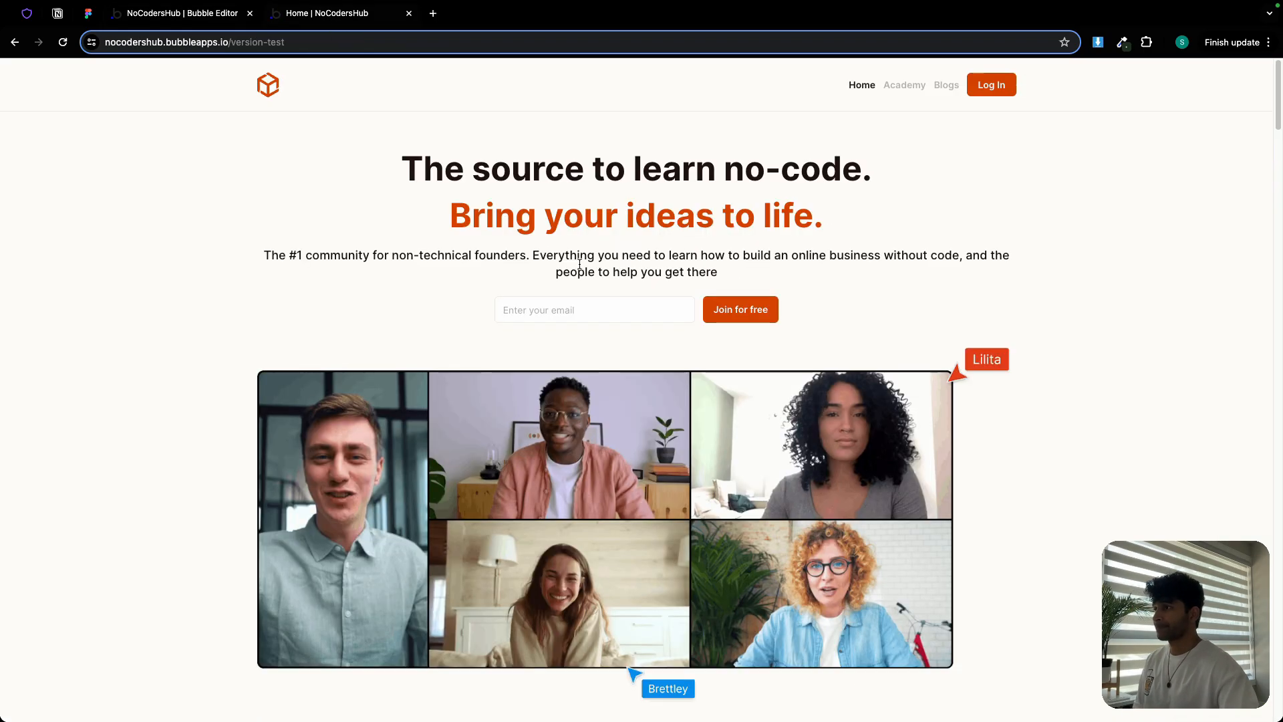
{"action": "scroll", "coordinate": [668, 334], "scroll_direction": "down", "scroll_amount": 20}
{"action": "scroll", "coordinate": [708, 364], "scroll_direction": "down", "scroll_amount": 5}
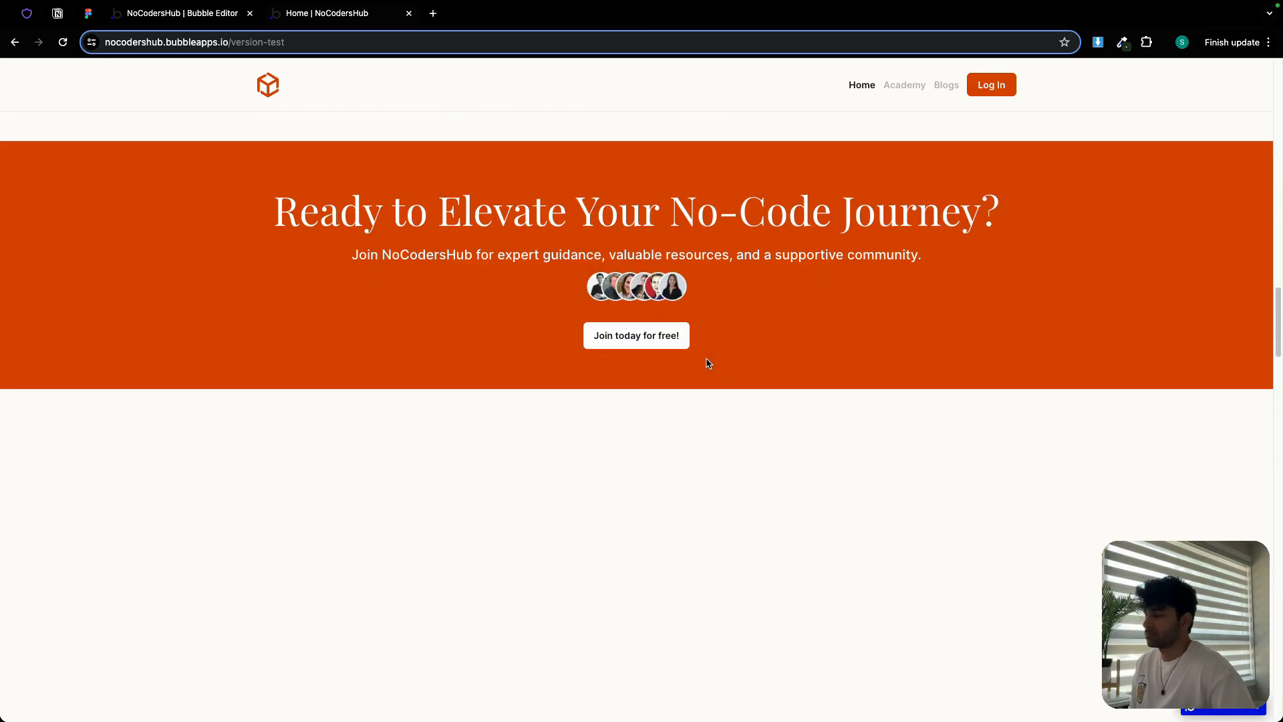
{"action": "scroll", "coordinate": [710, 368], "scroll_direction": "up", "scroll_amount": 7}
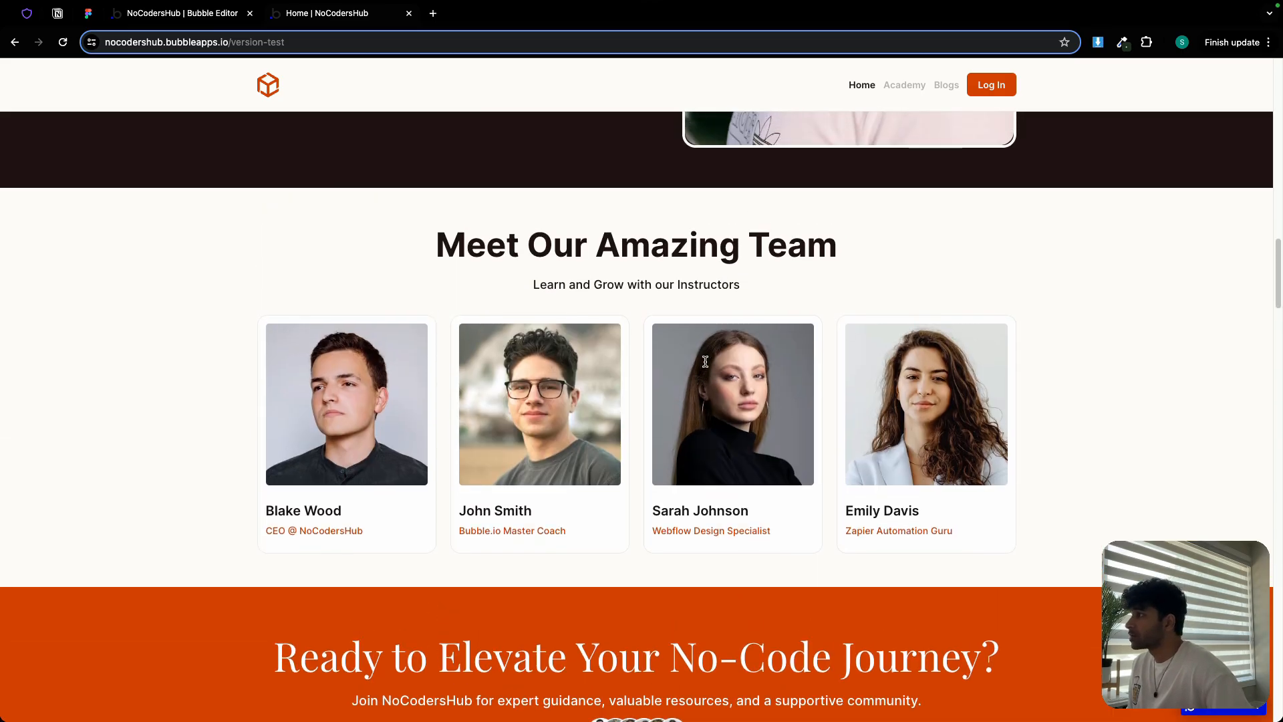
{"action": "scroll", "coordinate": [711, 355], "scroll_direction": "down", "scroll_amount": 5}
{"action": "scroll", "coordinate": [661, 331], "scroll_direction": "up", "scroll_amount": 5}
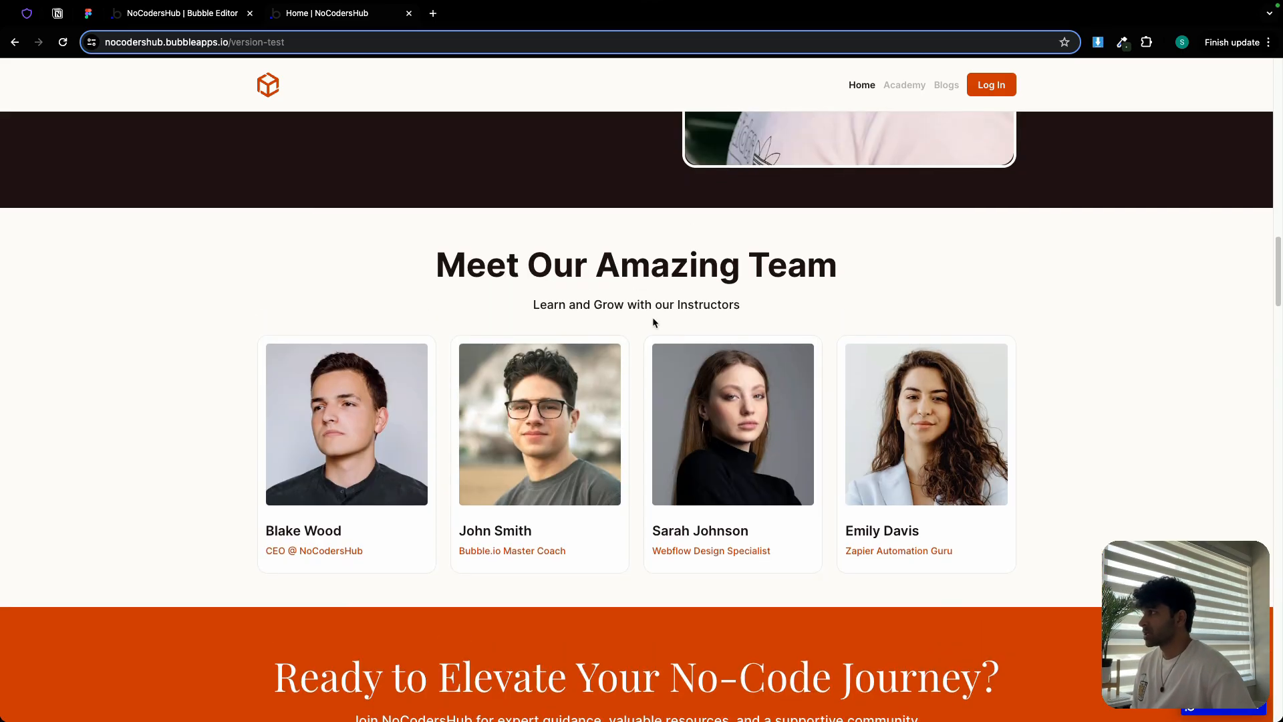
{"action": "left_click", "coordinate": [89, 13]}
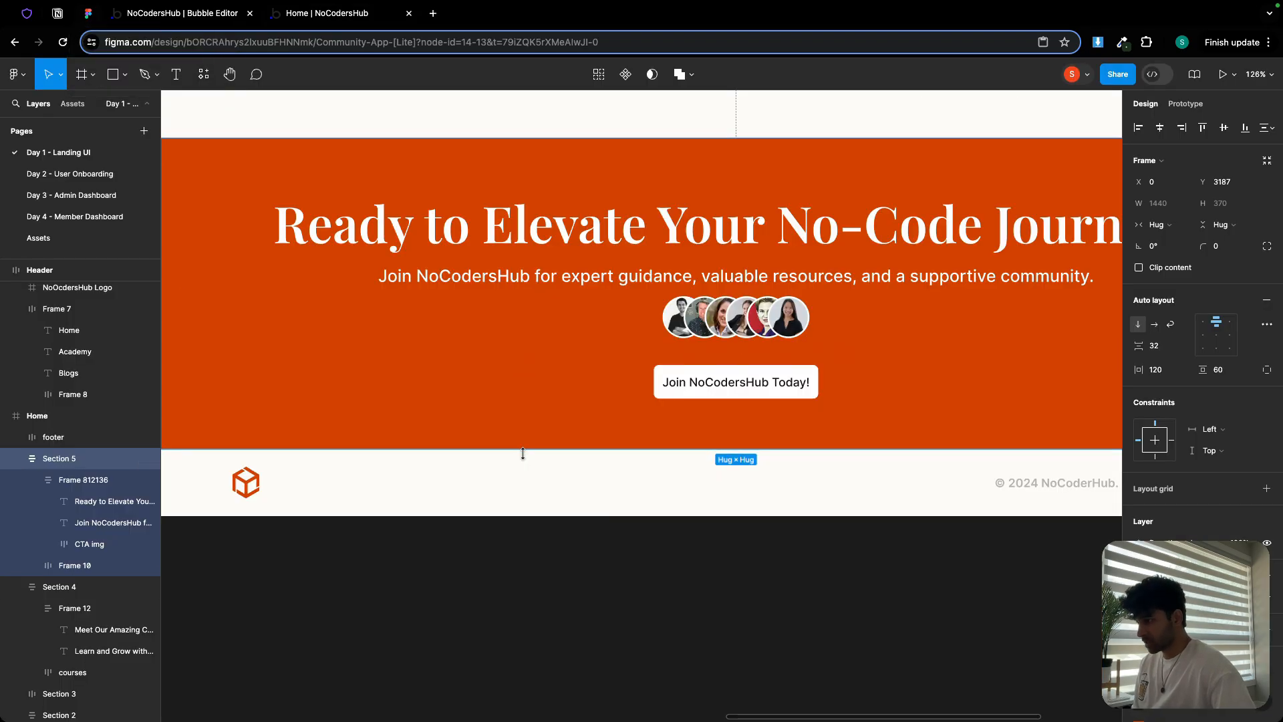
{"action": "scroll", "coordinate": [521, 479], "scroll_direction": "down", "scroll_amount": 5}
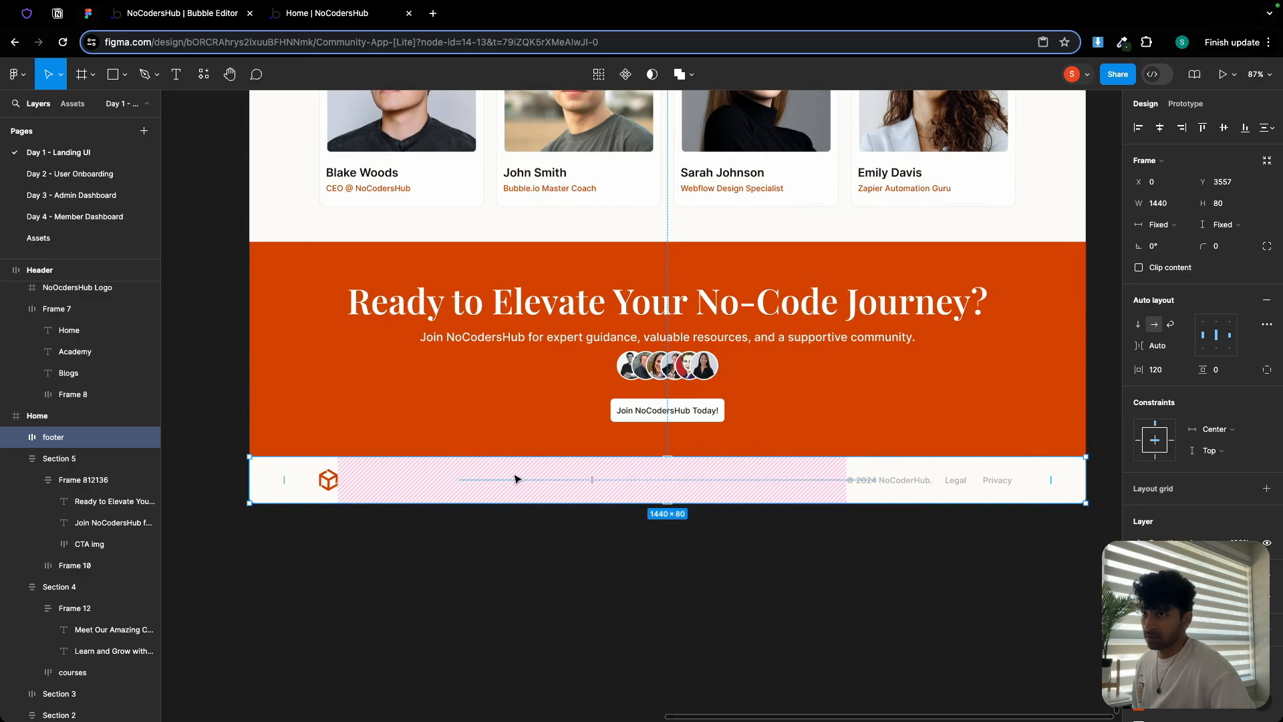
{"action": "left_click", "coordinate": [201, 15]}
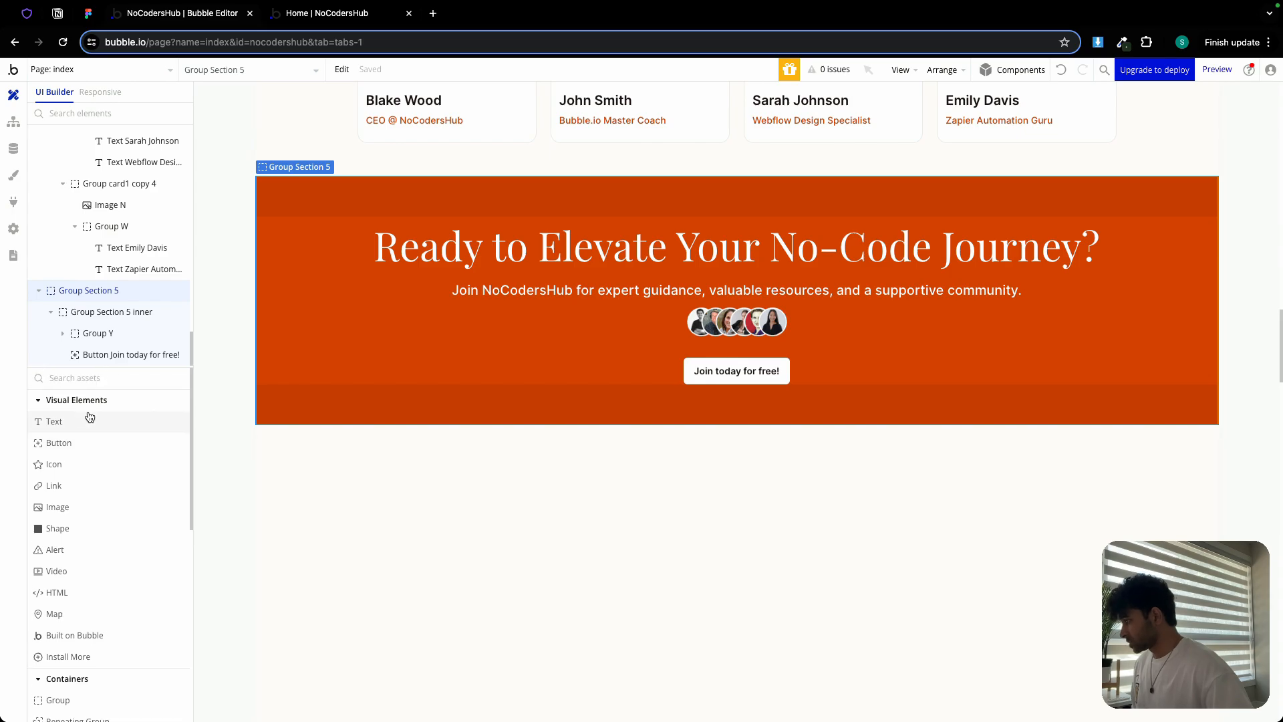
Add a group below the orange section as the last element, with min width 0 and min height 80
{"action": "scroll", "coordinate": [93, 615], "scroll_direction": "up", "scroll_amount": 1}
{"action": "left_click", "coordinate": [91, 680]}
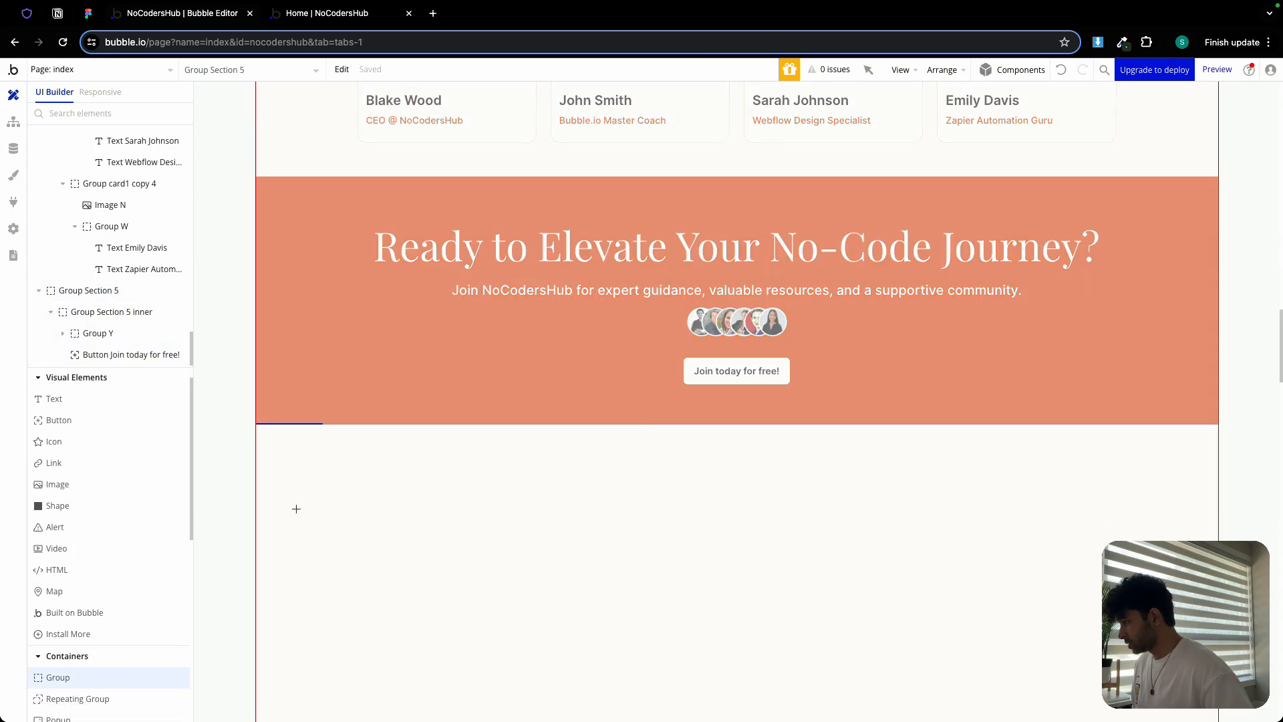
{"action": "left_click", "coordinate": [300, 505]}
{"action": "left_click", "coordinate": [1039, 365]}
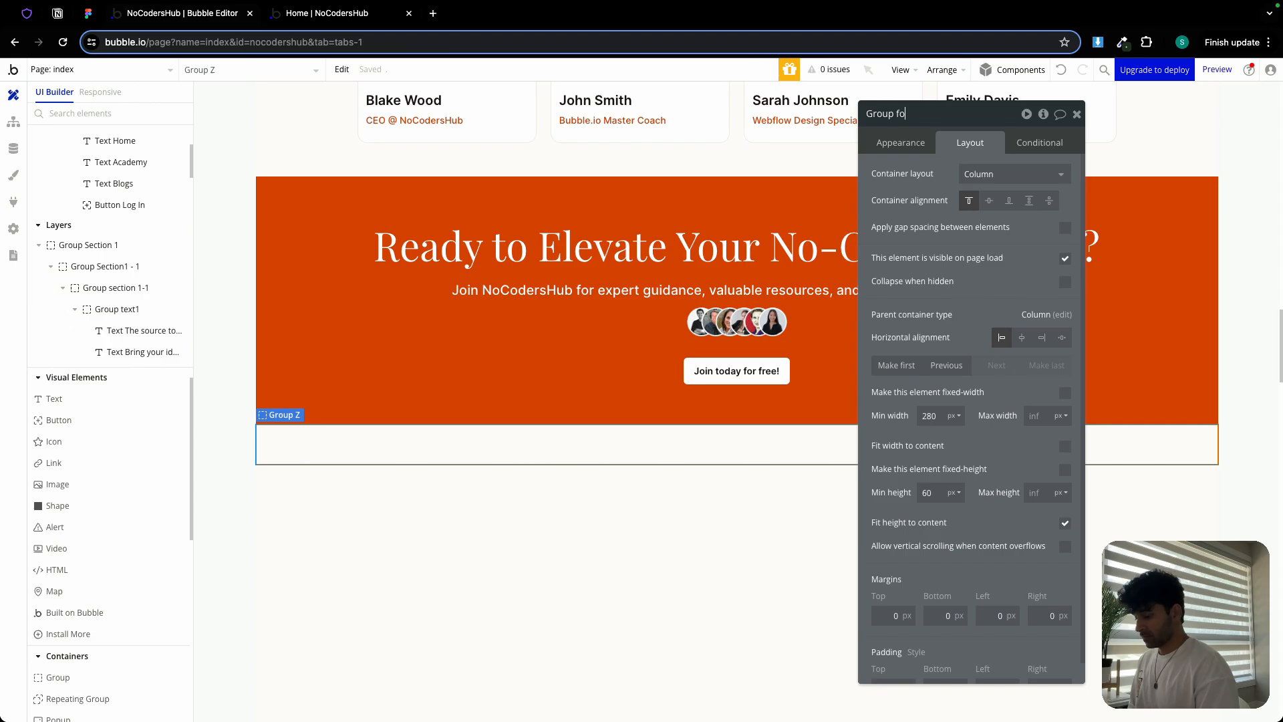
{"action": "double_click", "coordinate": [933, 414]}
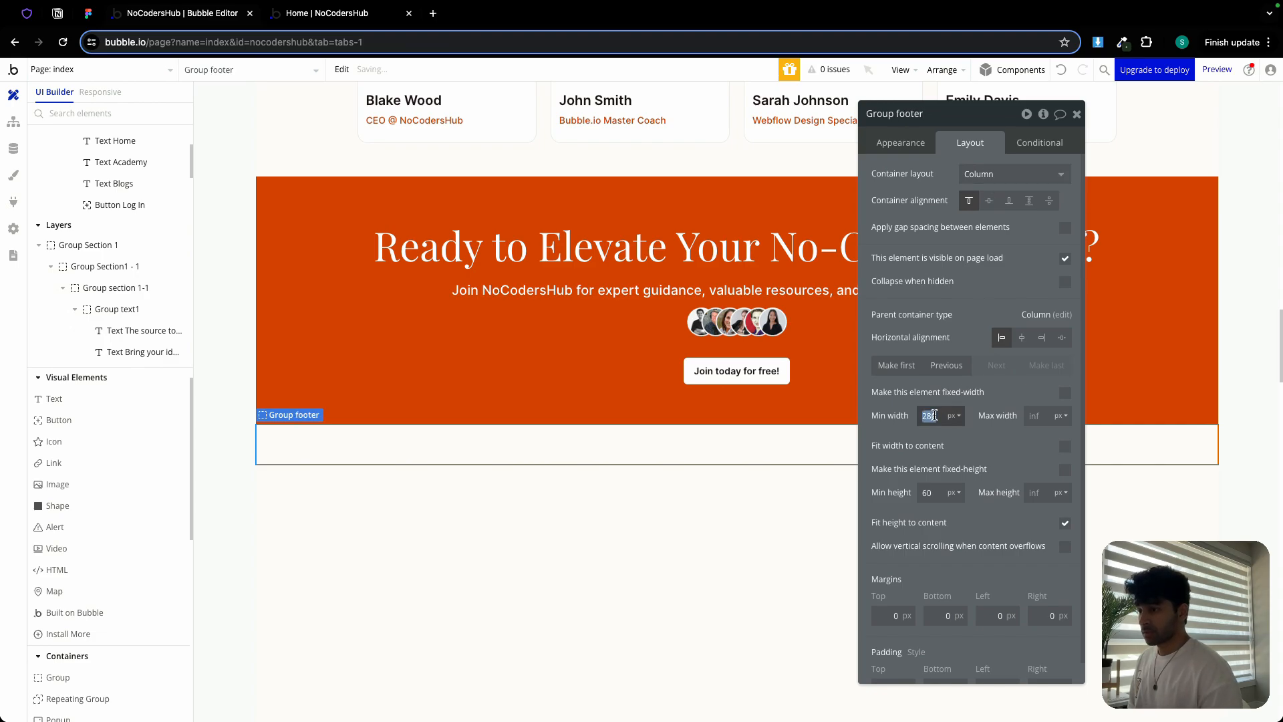
{"action": "type", "text": "0"}
{"action": "double_click", "coordinate": [938, 495]}
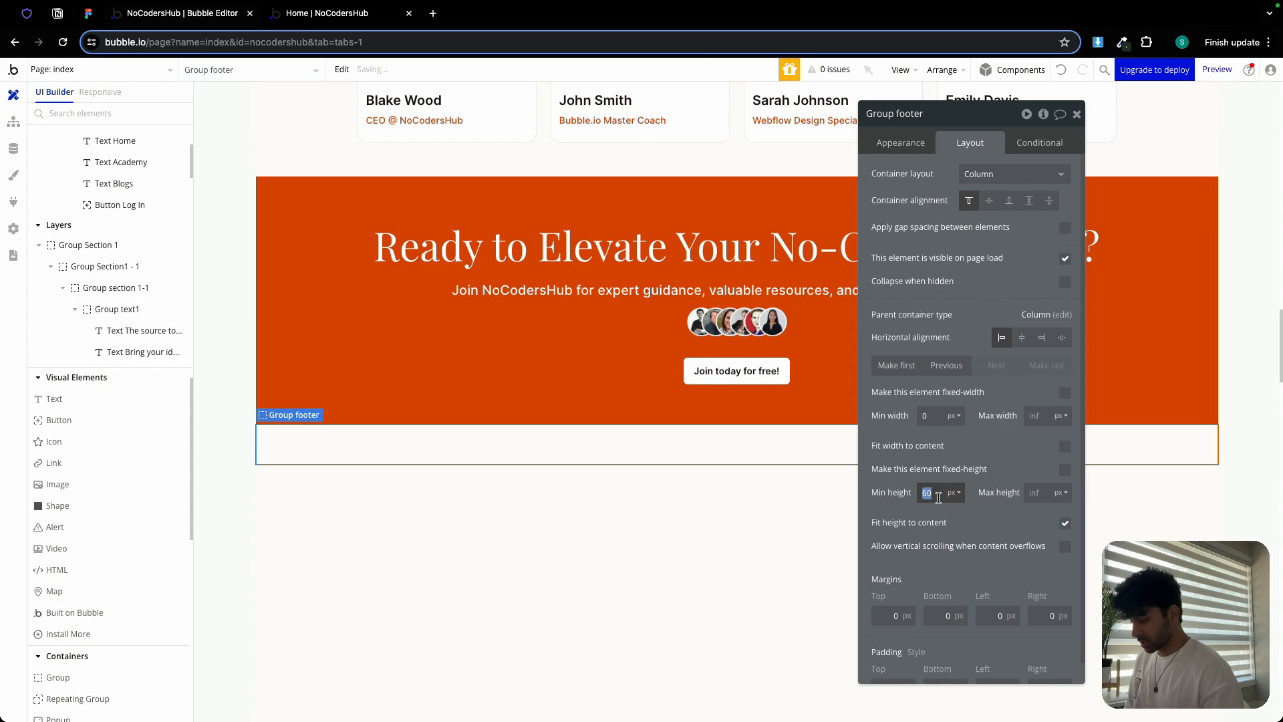
{"action": "type", "text": "80"}
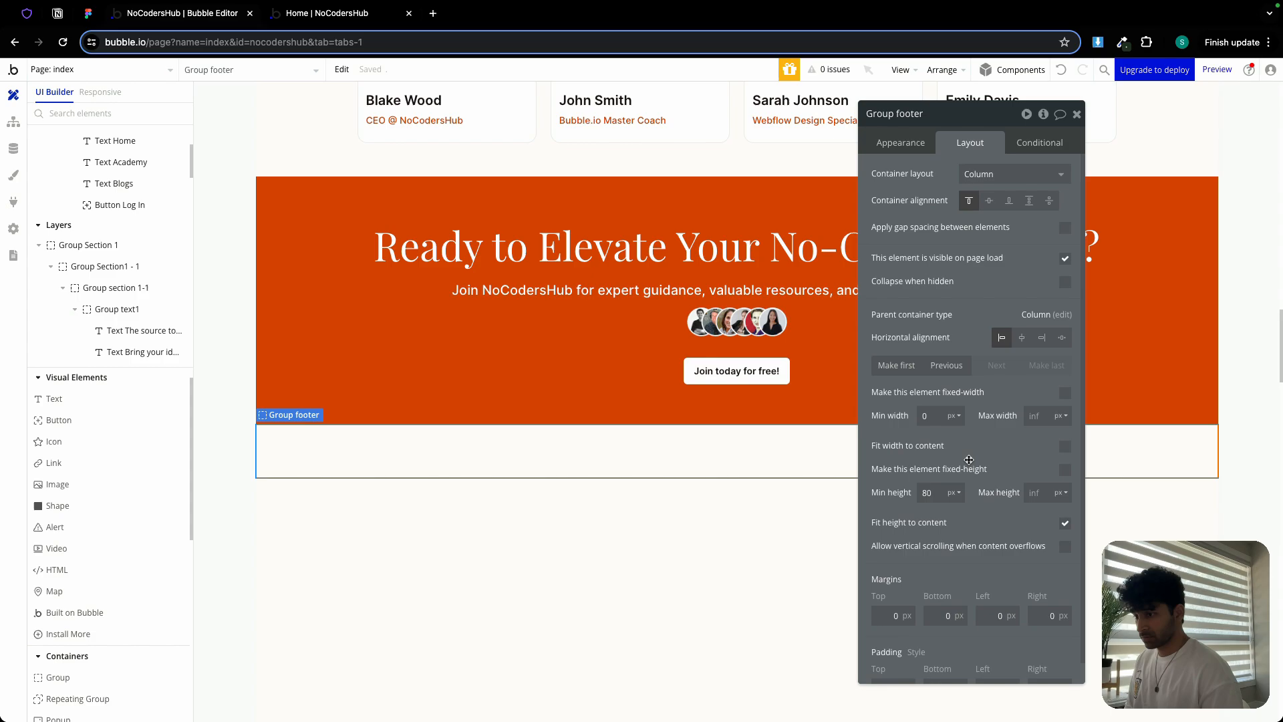
Fill the footer group with a flat Background colour (#FFFDF9)
{"action": "left_click", "coordinate": [900, 142]}
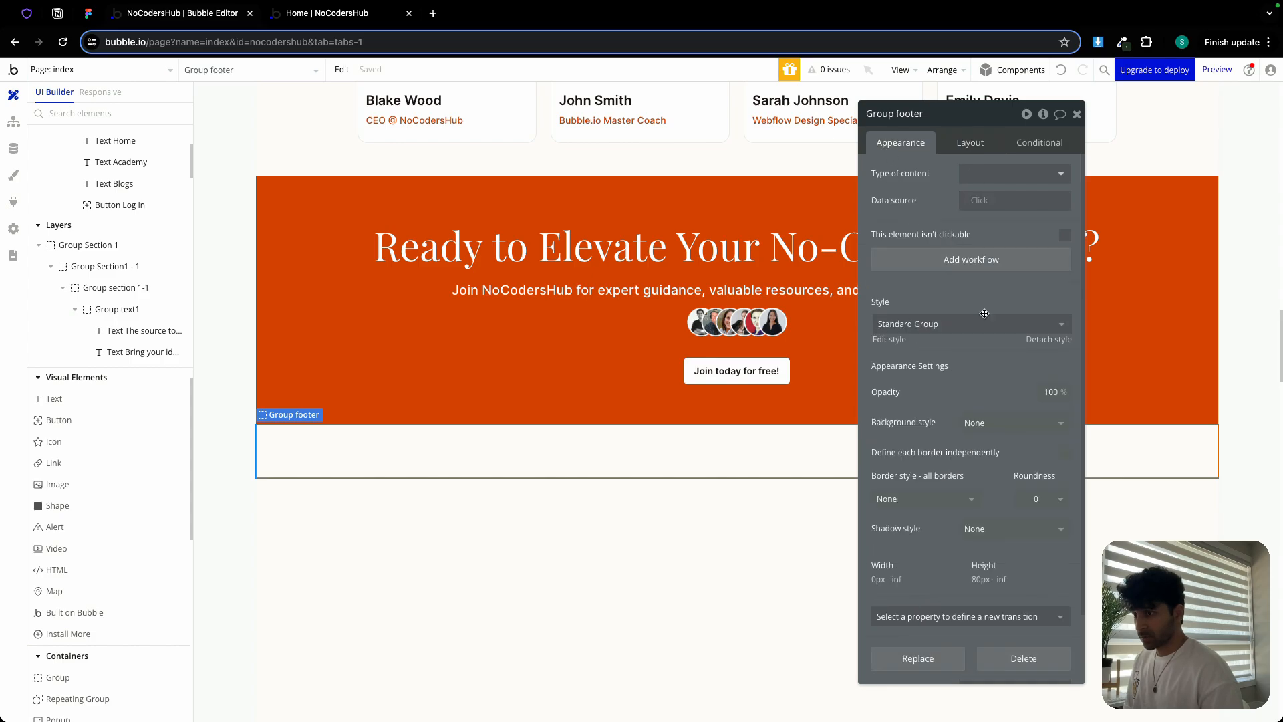
{"action": "left_click", "coordinate": [1017, 423]}
{"action": "left_click", "coordinate": [1009, 483]}
{"action": "left_click", "coordinate": [1007, 449]}
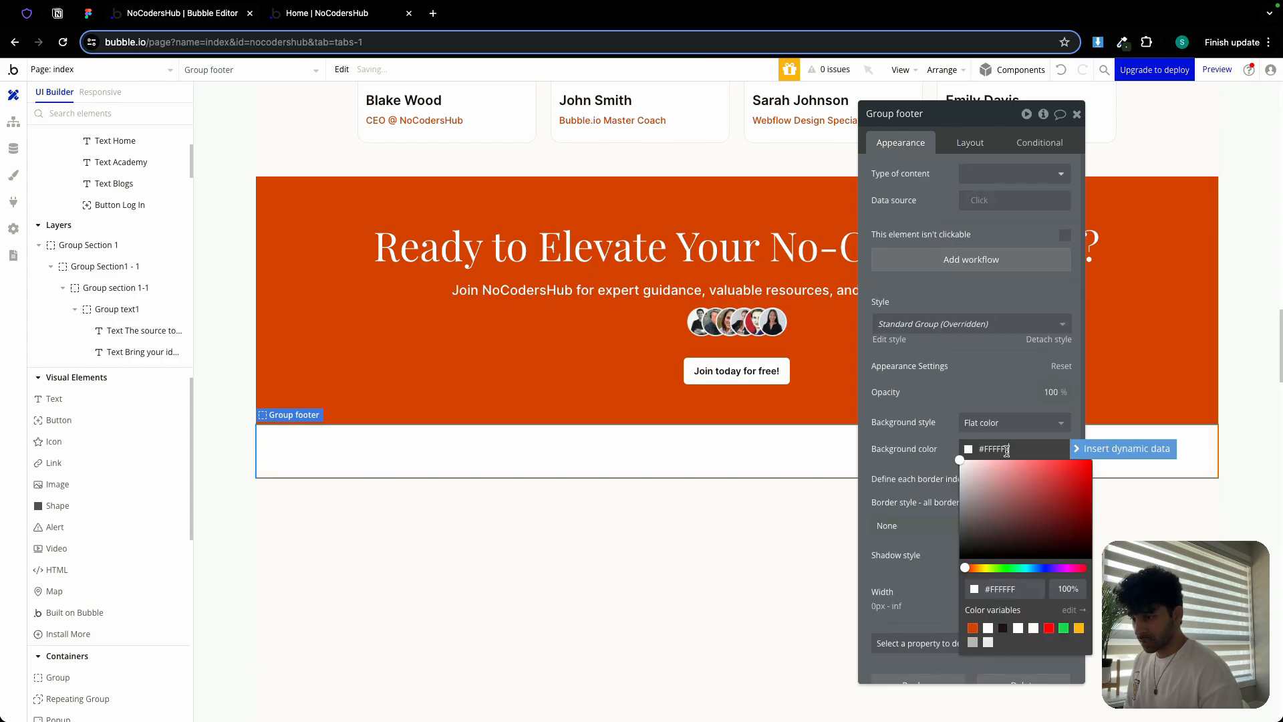
{"action": "left_click", "coordinate": [1033, 629]}
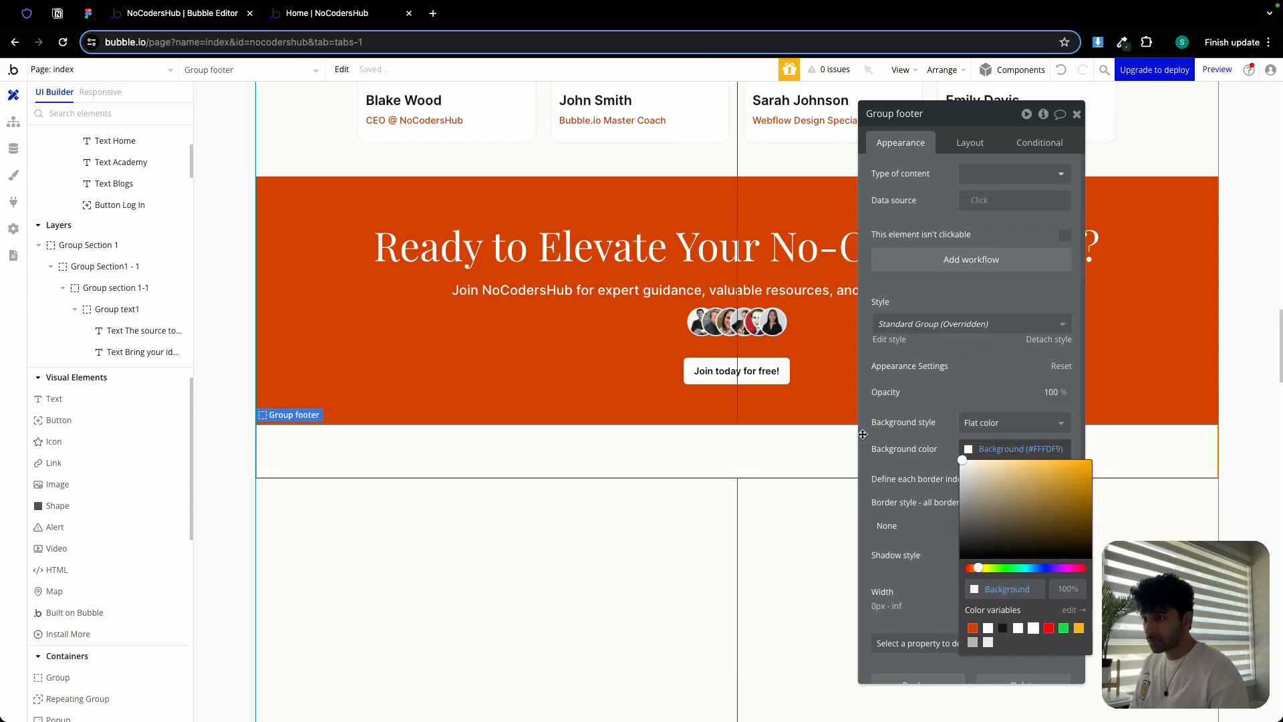
{"action": "left_click", "coordinate": [970, 144]}
{"action": "left_click_drag", "start_coordinate": [1076, 119], "coordinate": [1059, 128]}
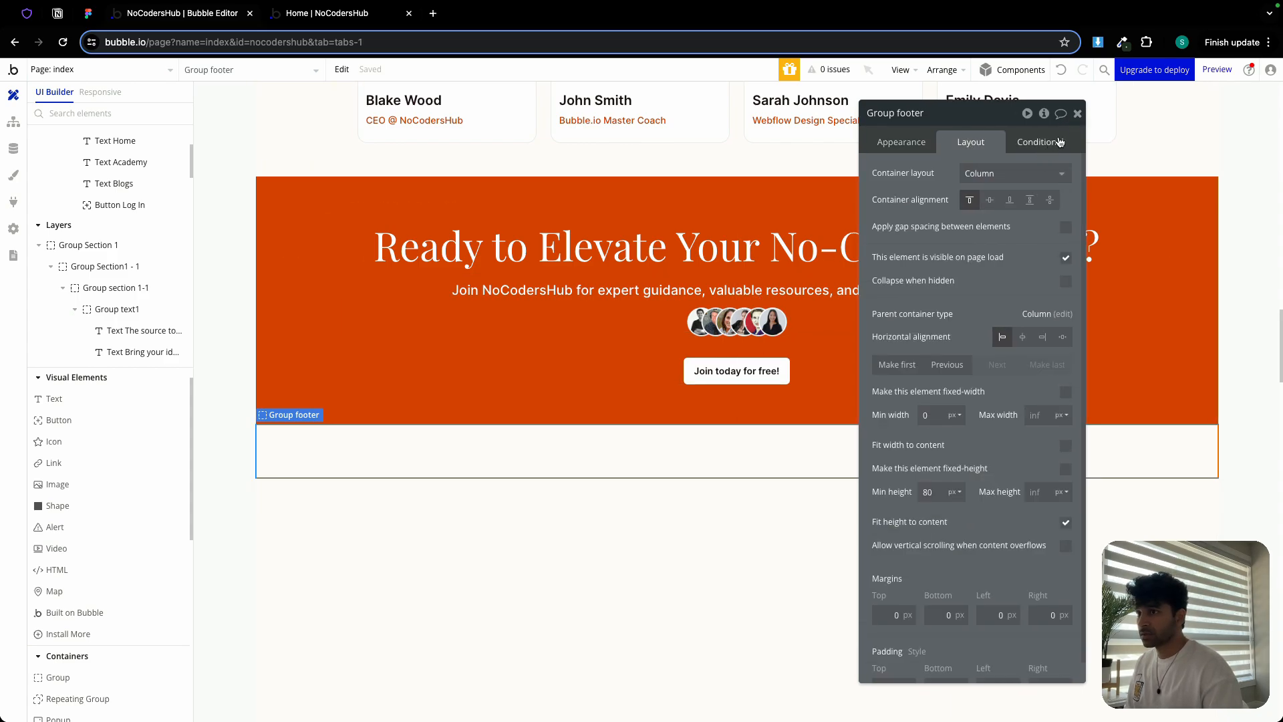
{"action": "left_click", "coordinate": [1078, 114]}
{"action": "scroll", "coordinate": [778, 240], "scroll_direction": "up", "scroll_amount": 10}
{"action": "scroll", "coordinate": [777, 244], "scroll_direction": "up", "scroll_amount": 10}
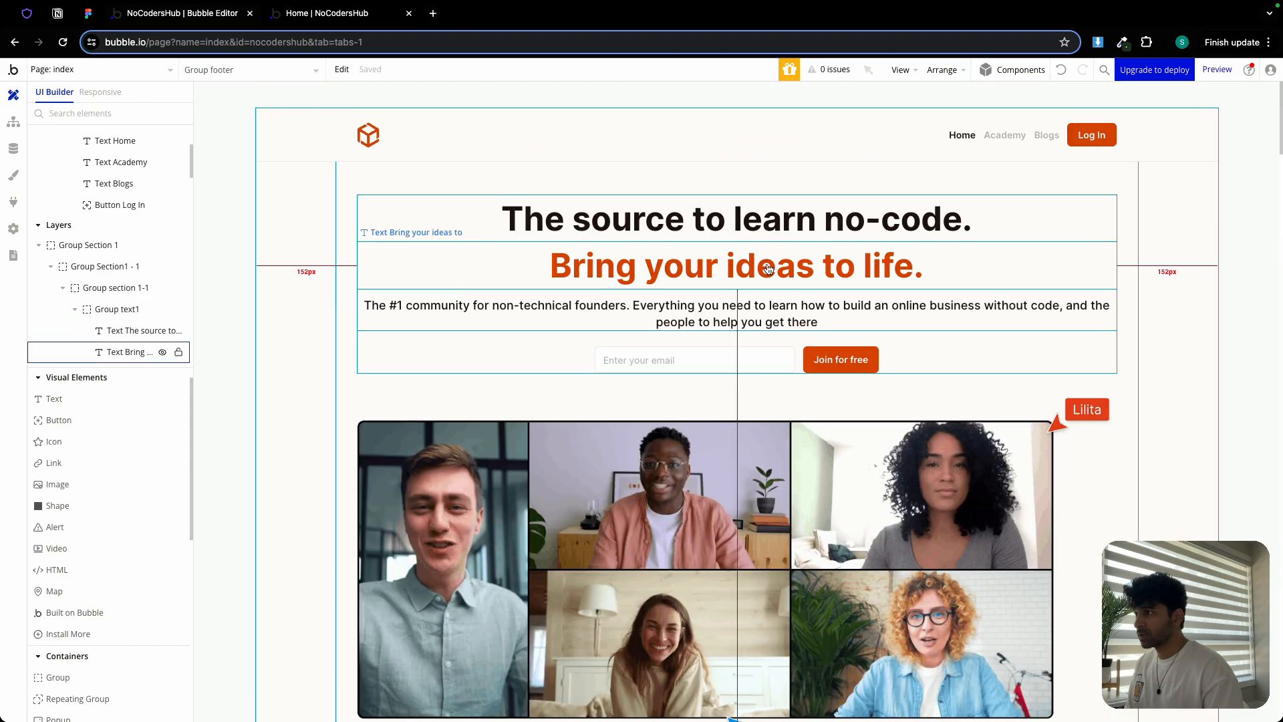
Copy the header row and paste it into the footer group
{"action": "double_click", "coordinate": [540, 140]}
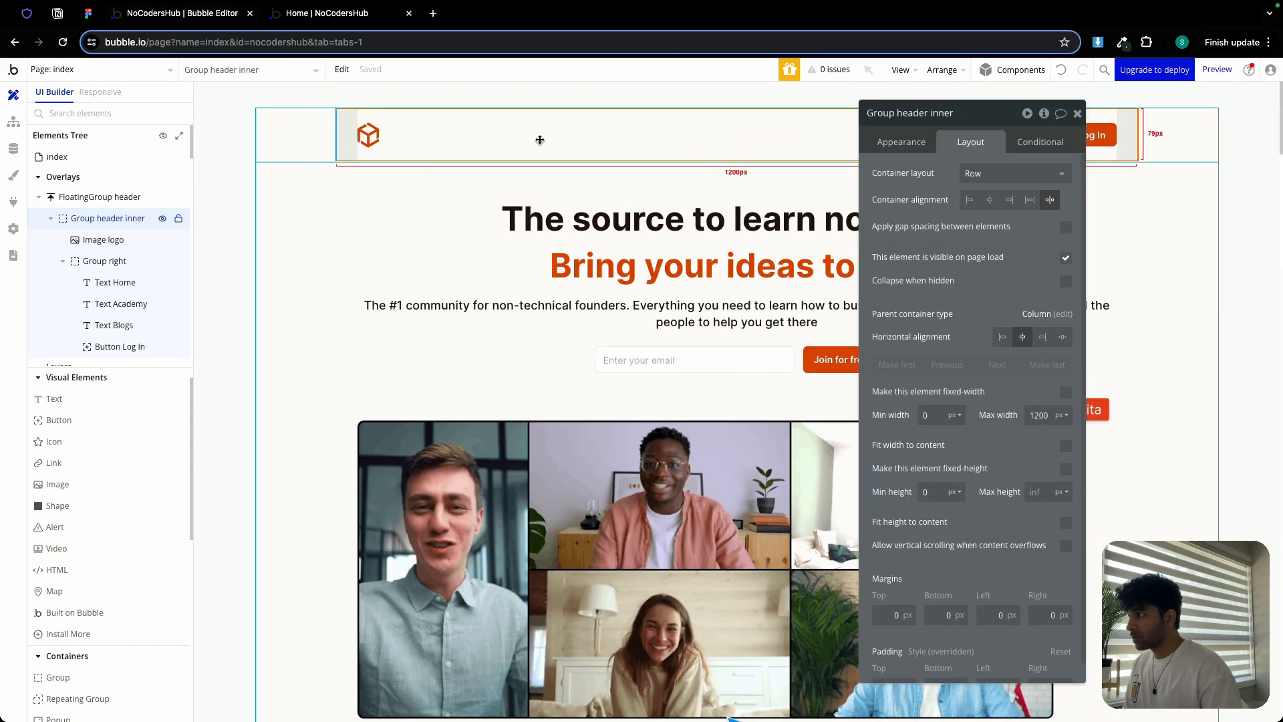
{"action": "right_click", "coordinate": [446, 140]}
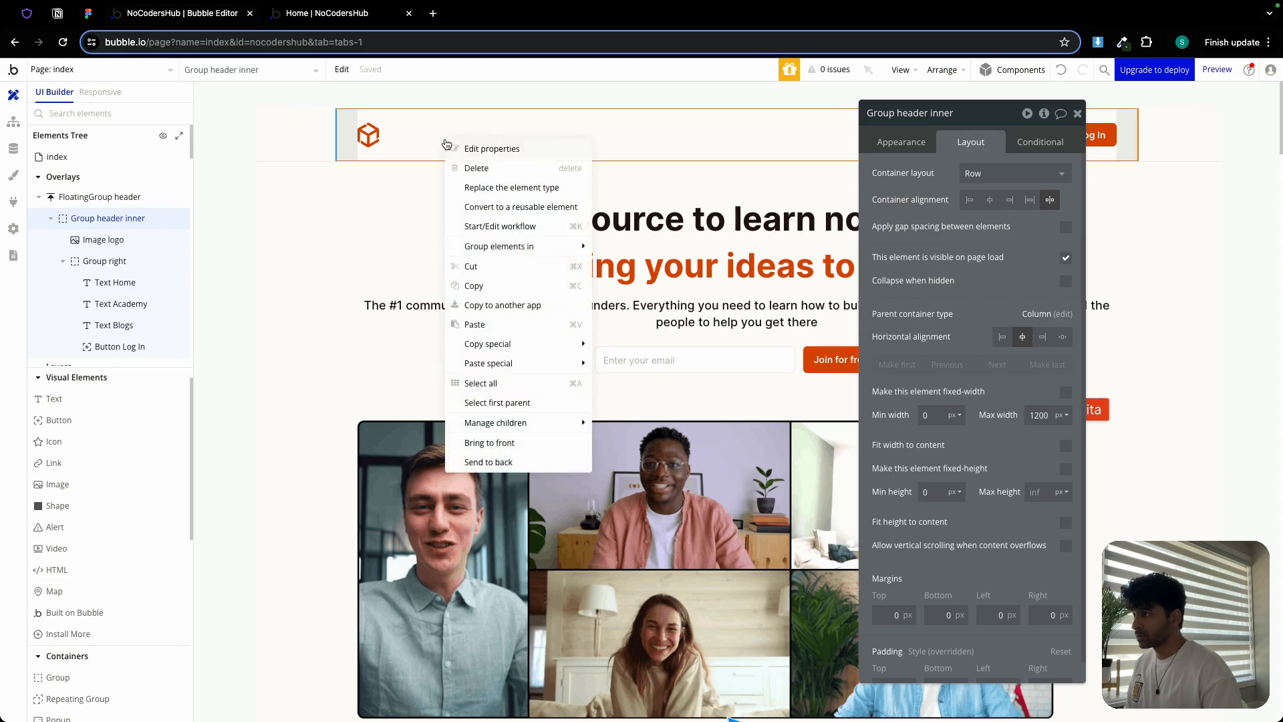
{"action": "left_click", "coordinate": [483, 288]}
{"action": "scroll", "coordinate": [514, 284], "scroll_direction": "down", "scroll_amount": 20}
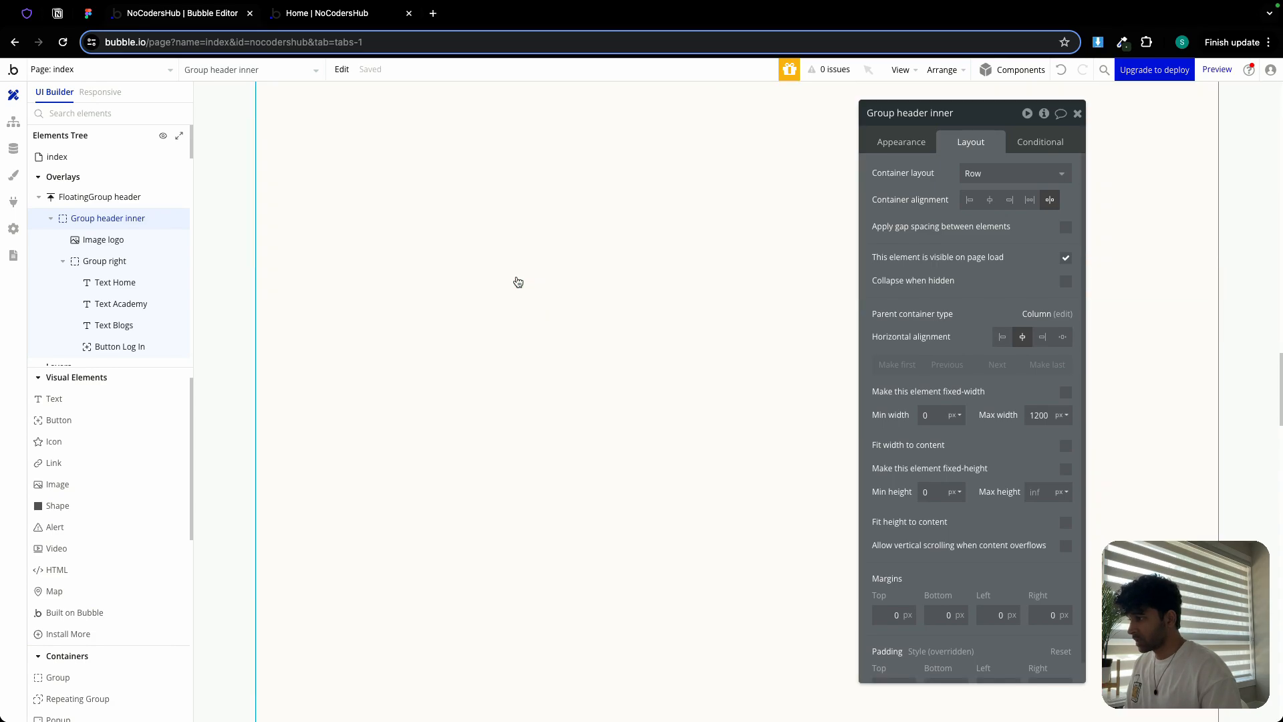
{"action": "scroll", "coordinate": [518, 281], "scroll_direction": "up", "scroll_amount": 5}
{"action": "left_click", "coordinate": [490, 332]}
{"action": "right_click", "coordinate": [491, 337]}
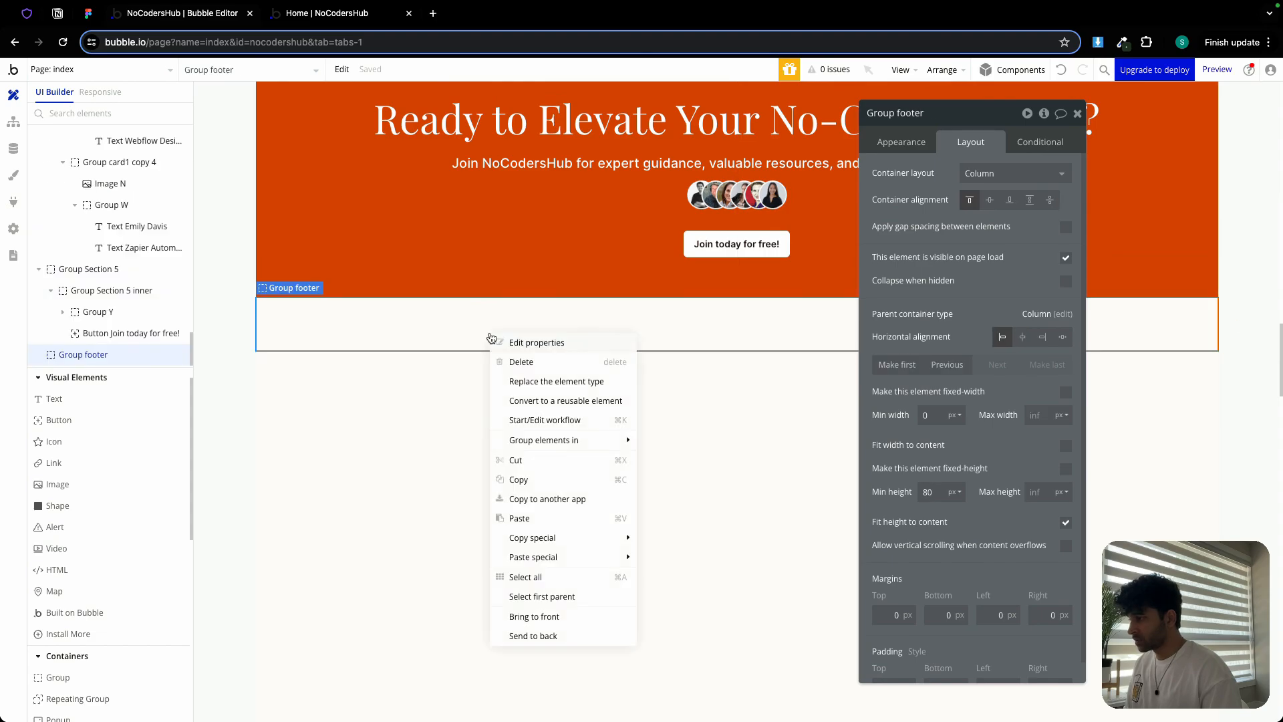
{"action": "left_click", "coordinate": [538, 519]}
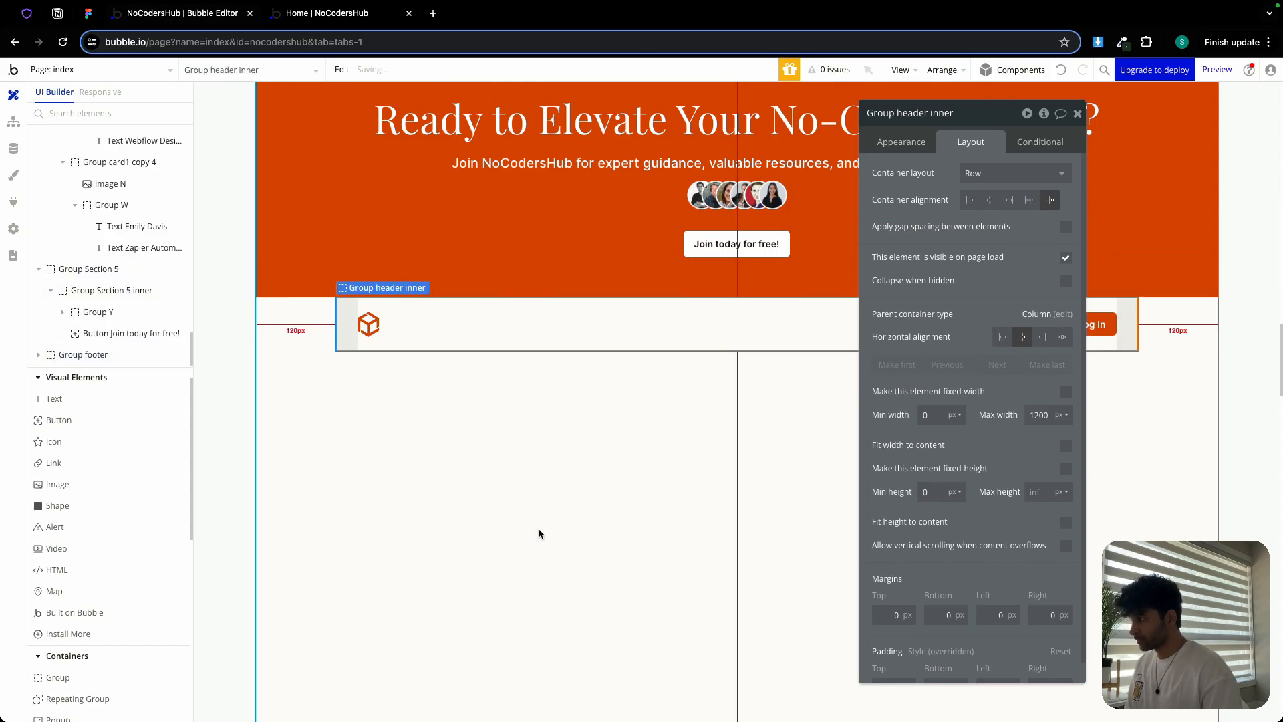
Rename the pasted row to Group footer inner
{"action": "left_click", "coordinate": [907, 111]}
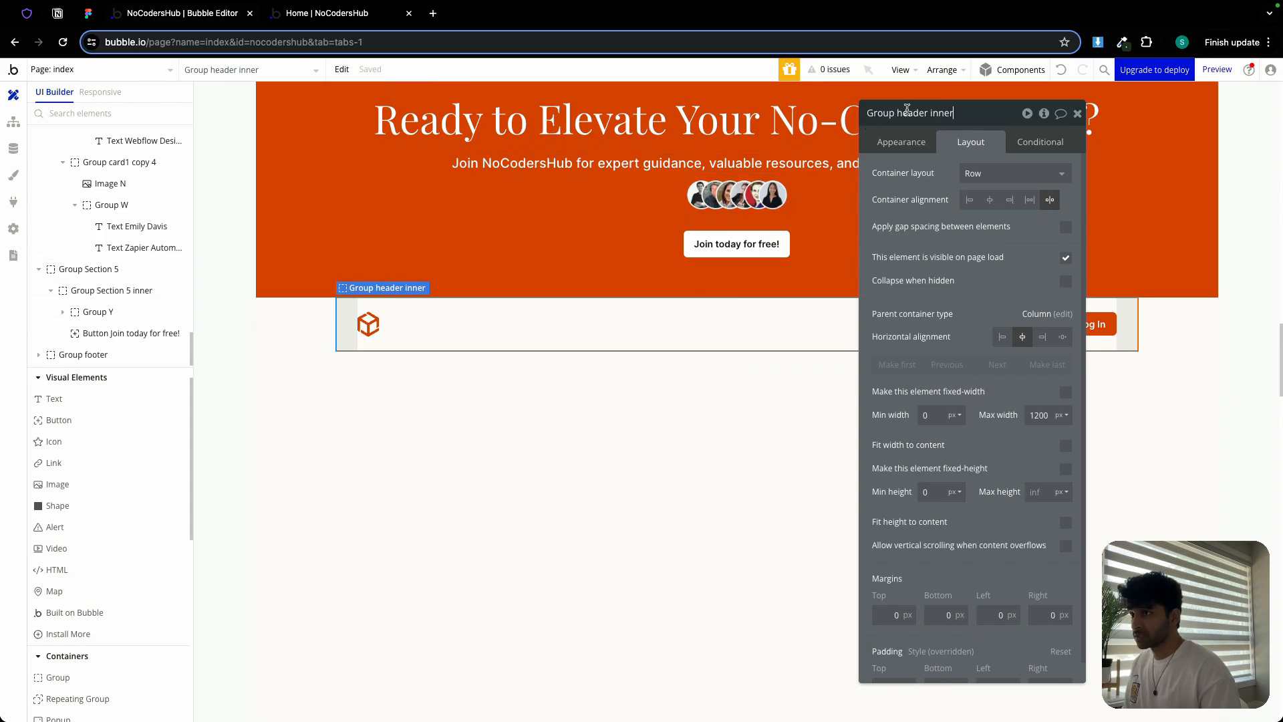
{"action": "double_click", "coordinate": [906, 112]}
{"action": "key", "text": "BackSpace"}
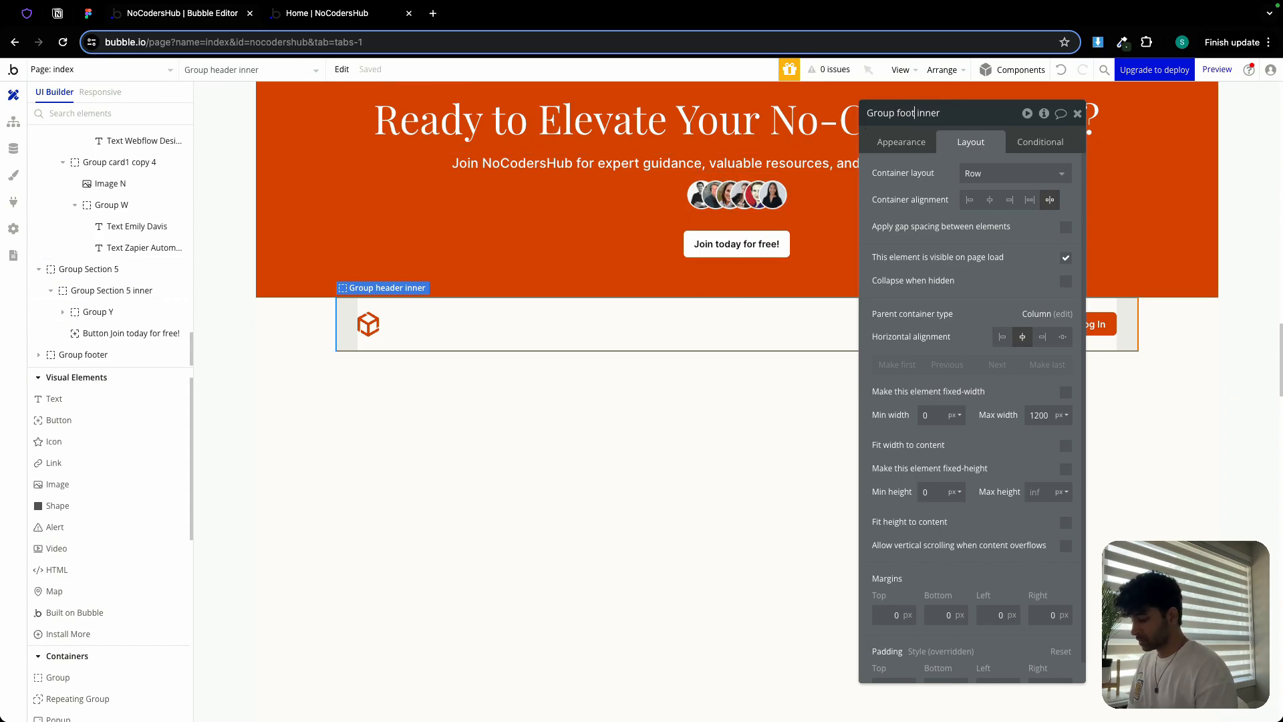
{"action": "type", "text": "footer"}
{"action": "left_click", "coordinate": [1077, 112]}
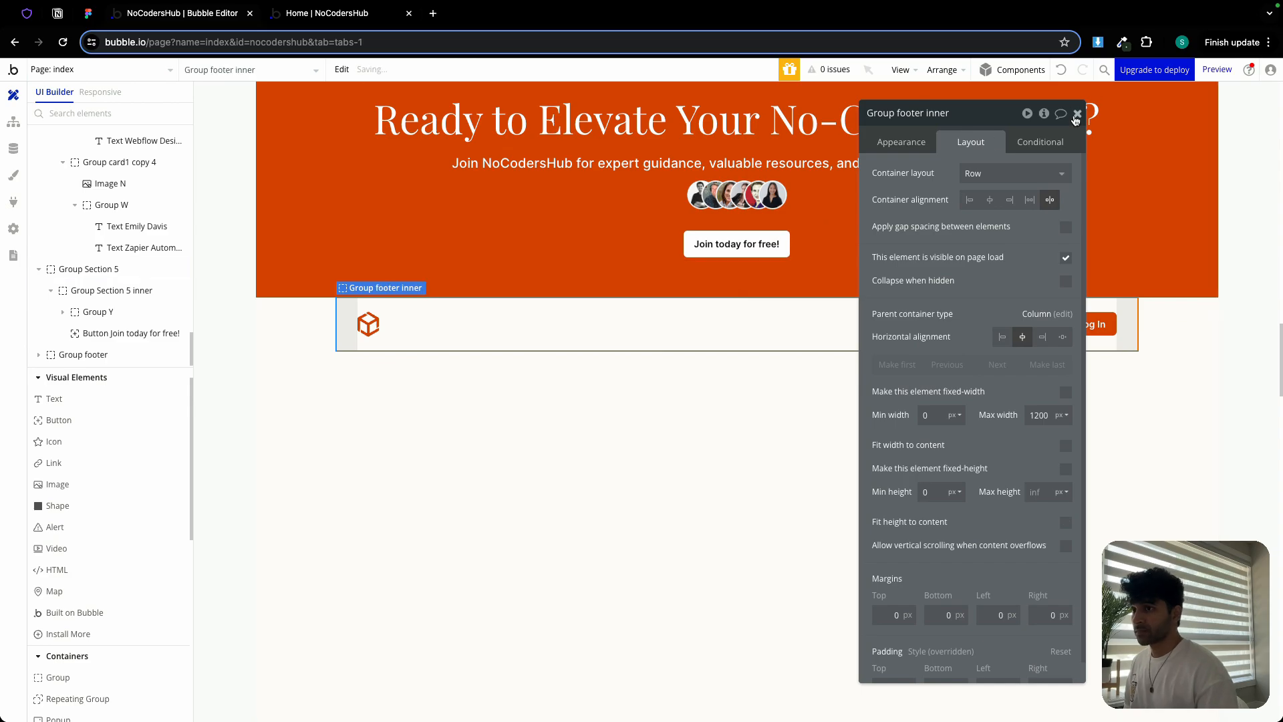
Delete the Log In button and the Home link from the footer row
{"action": "double_click", "coordinate": [1091, 323]}
{"action": "key", "text": "Delete"}
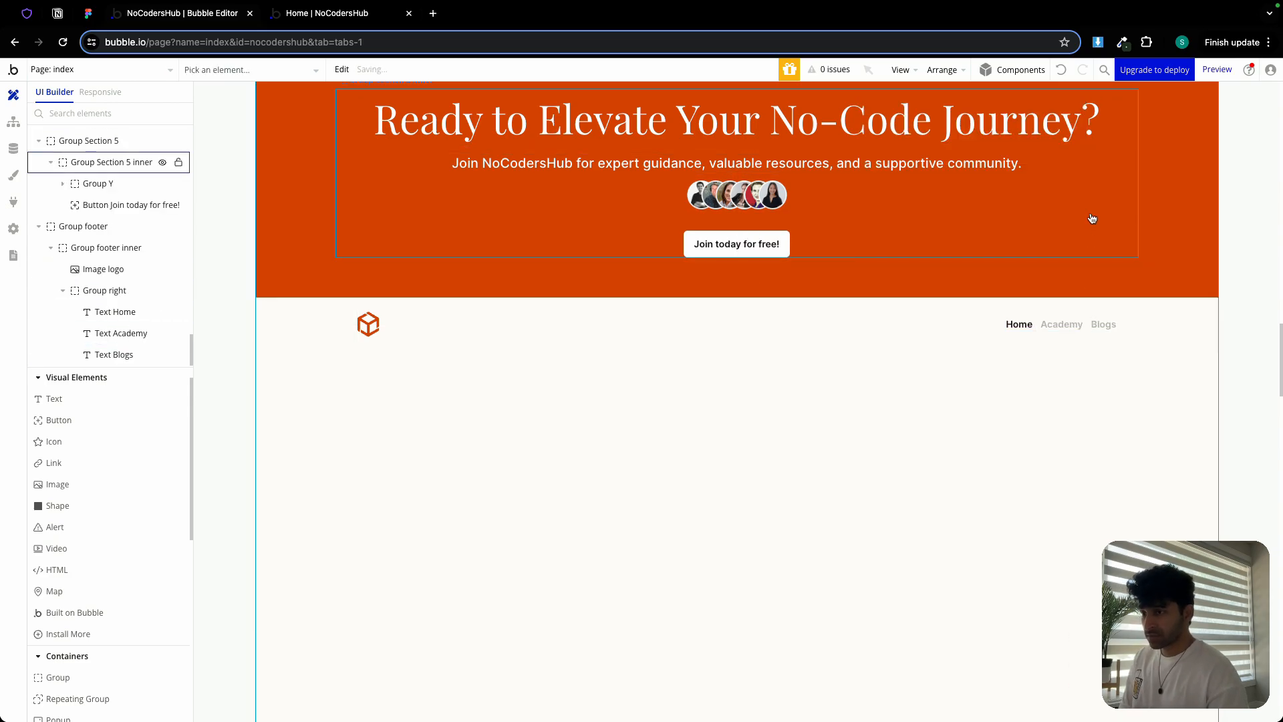
{"action": "double_click", "coordinate": [1017, 327]}
{"action": "key", "text": "Delete"}
{"action": "double_click", "coordinate": [1056, 327]}
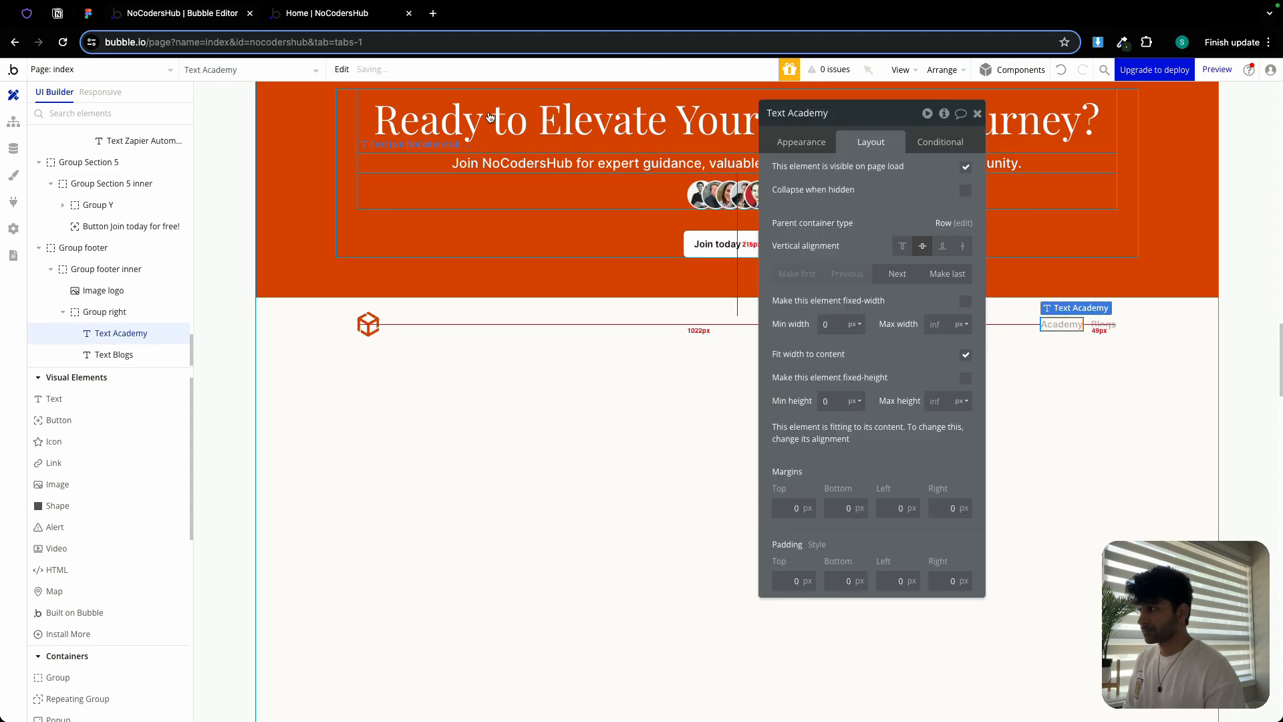
Replace the Academy text with the '© 2024 NoCoderHub.' copyright line copied from Figma
{"action": "left_click", "coordinate": [87, 13]}
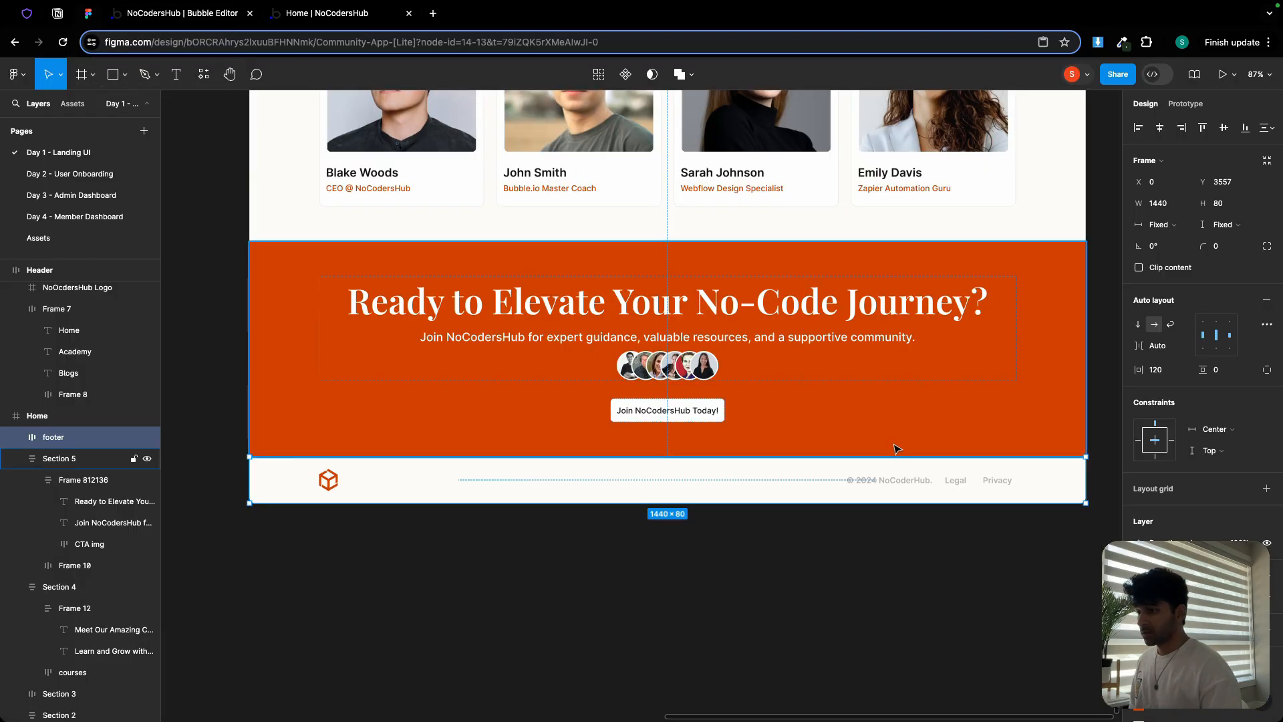
{"action": "scroll", "coordinate": [874, 503], "scroll_direction": "up", "scroll_amount": 10}
{"action": "double_click", "coordinate": [802, 440]}
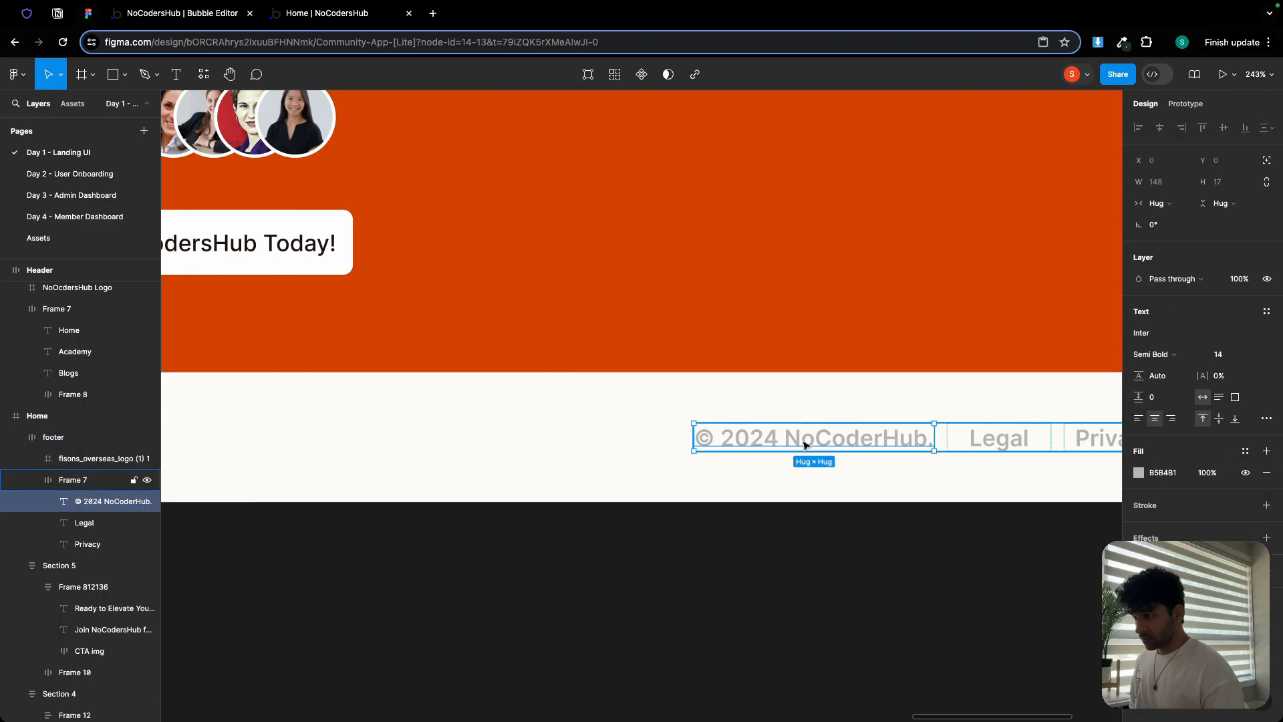
{"action": "double_click", "coordinate": [802, 439]}
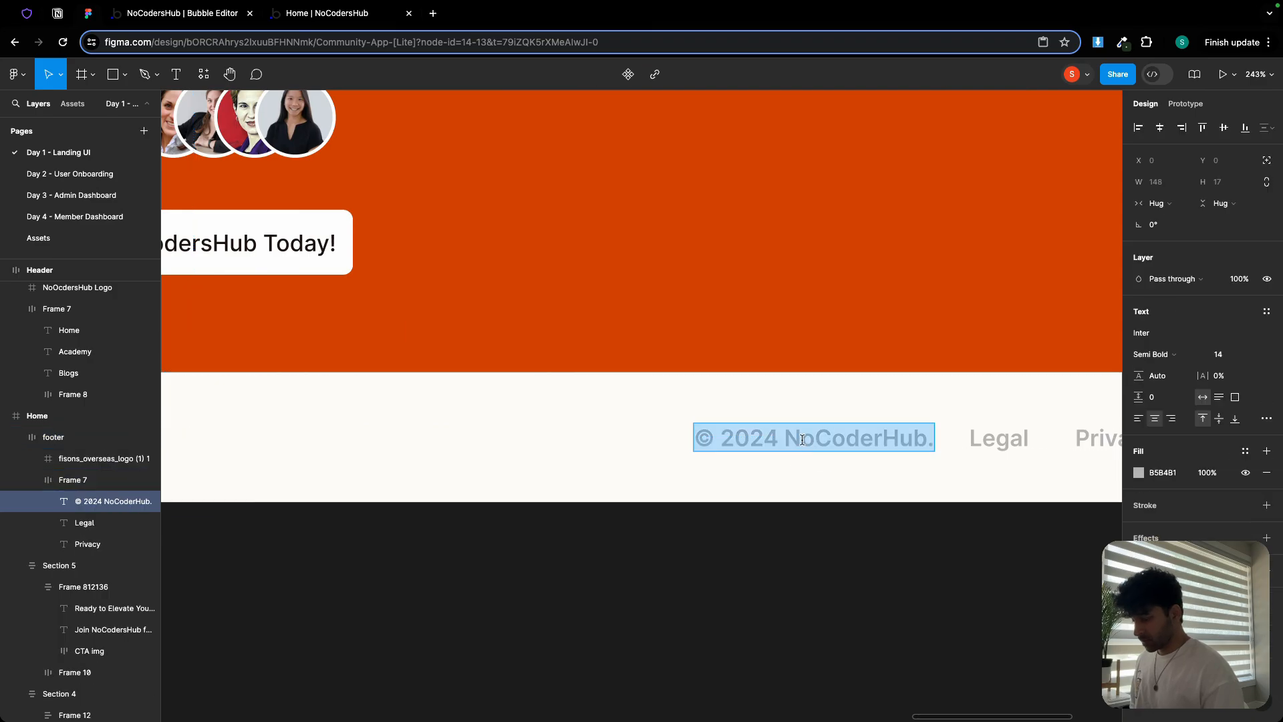
{"action": "left_click", "coordinate": [169, 8]}
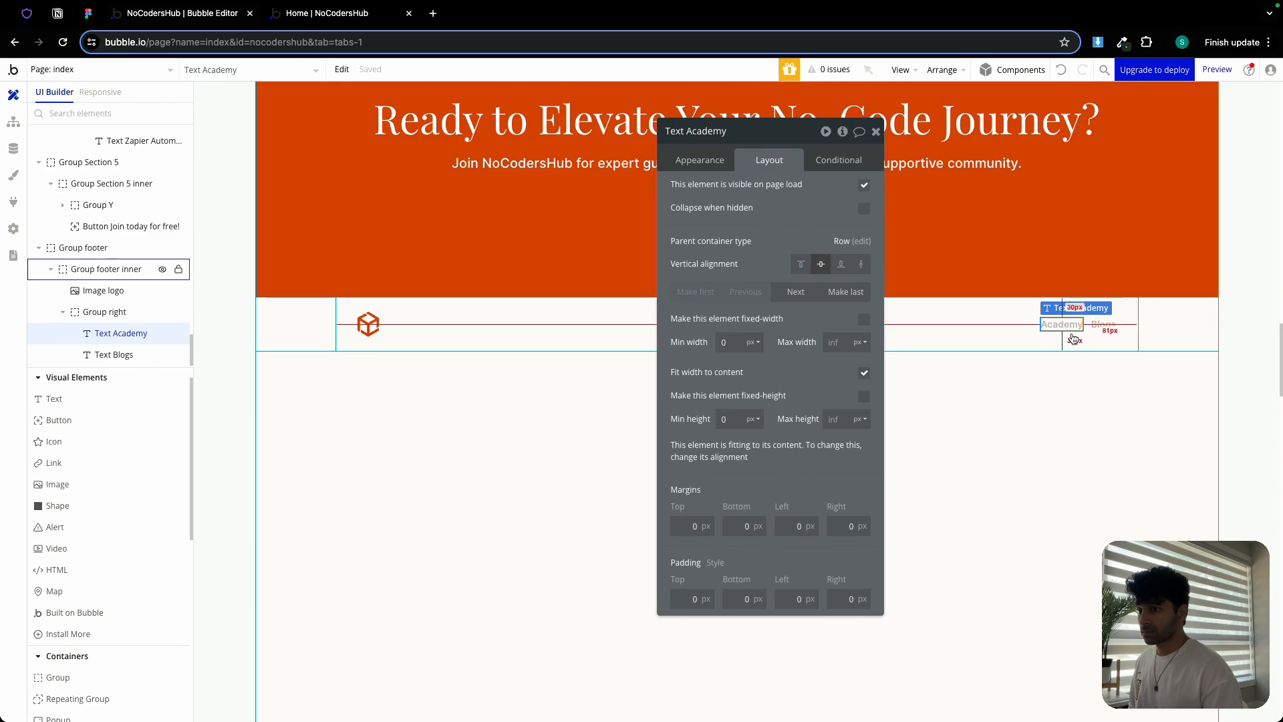
{"action": "left_click", "coordinate": [699, 159]}
{"action": "left_click", "coordinate": [733, 210]}
{"action": "key", "text": "ctrl+a"}
{"action": "key", "text": "ctrl+v"}
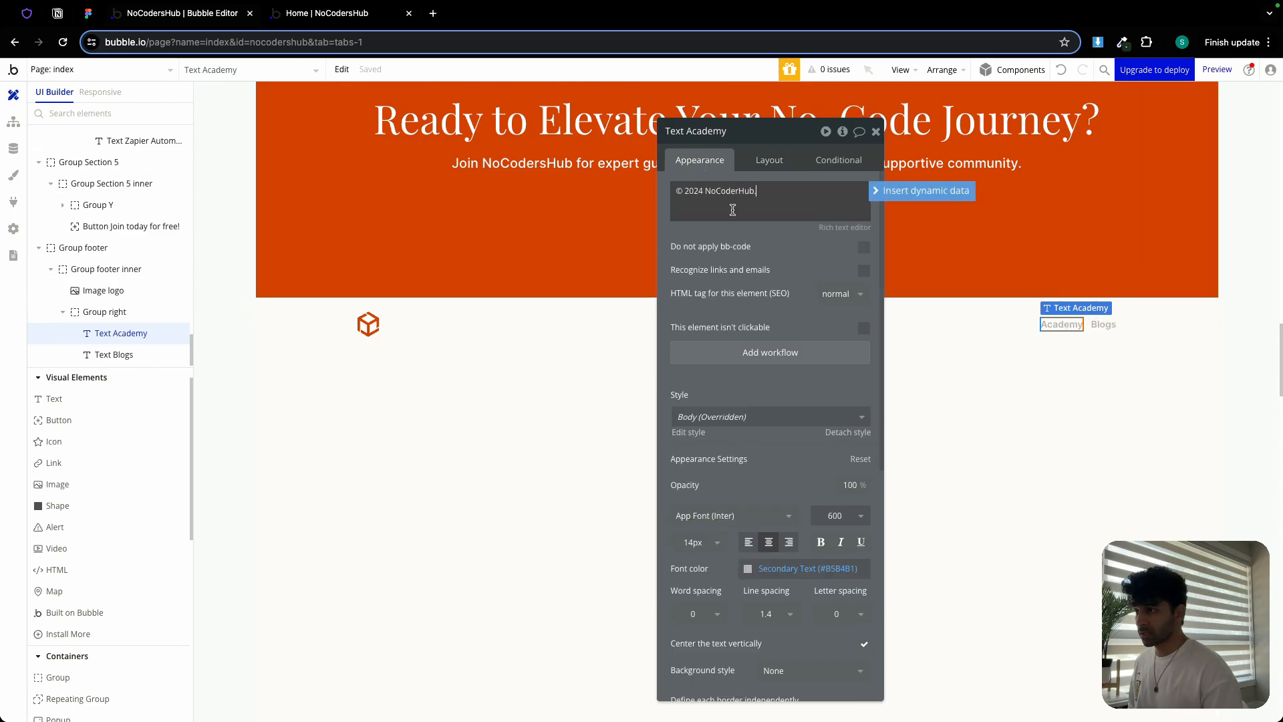
Change the footer's Blogs text to 'Legal' to match the design
{"action": "left_click", "coordinate": [88, 13]}
{"action": "left_click_drag", "start_coordinate": [983, 418], "coordinate": [669, 417]}
{"action": "double_click", "coordinate": [685, 438]}
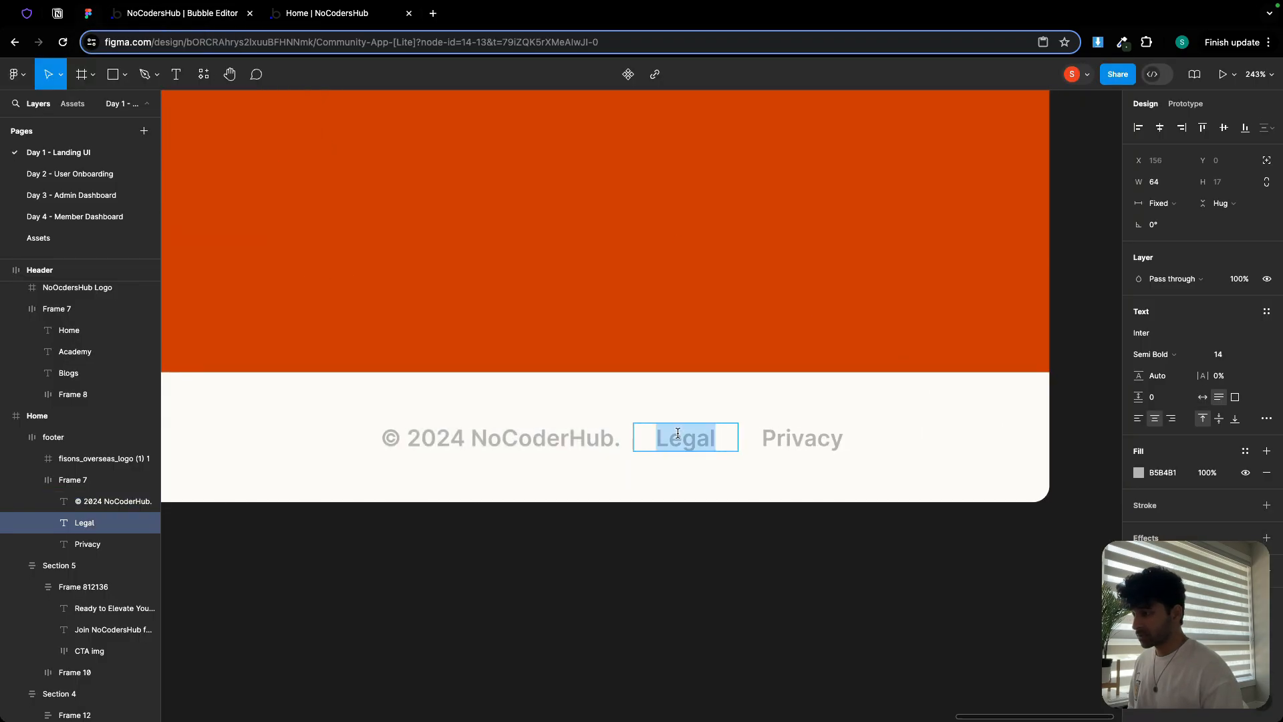
{"action": "left_click", "coordinate": [229, 14]}
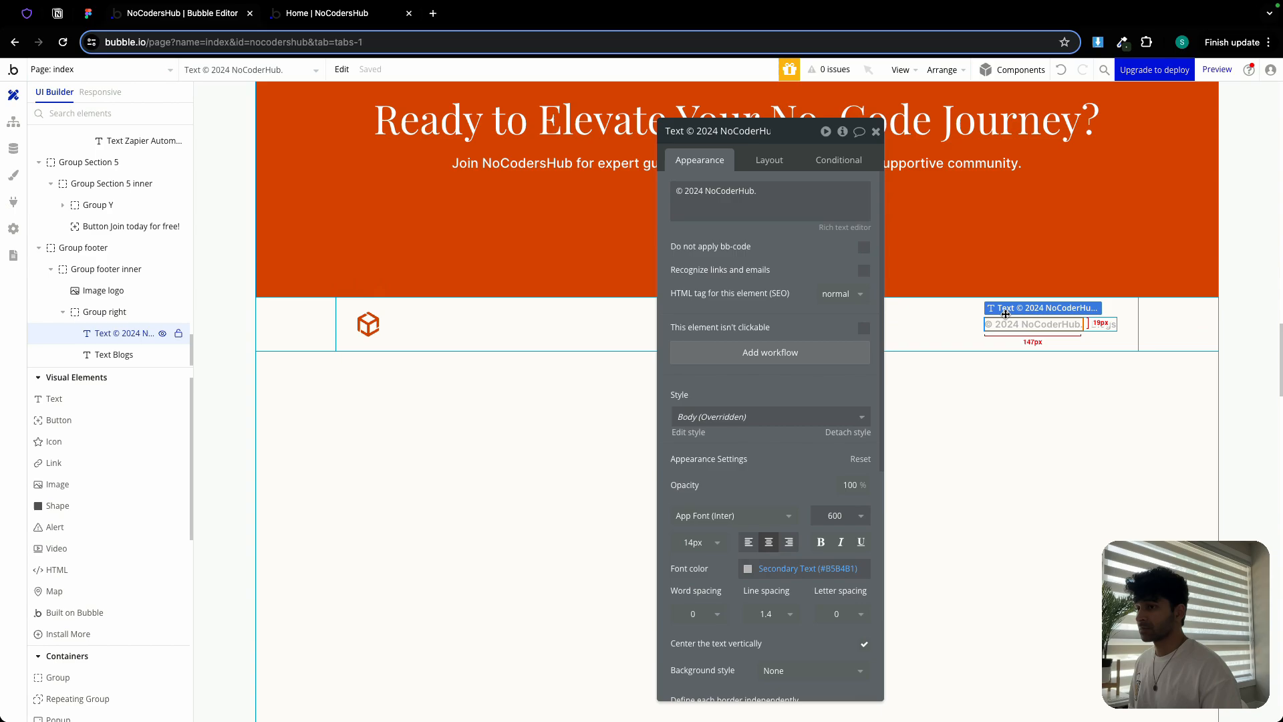
{"action": "left_click", "coordinate": [1102, 325]}
{"action": "double_click", "coordinate": [699, 197]}
{"action": "type", "text": "Legal"}
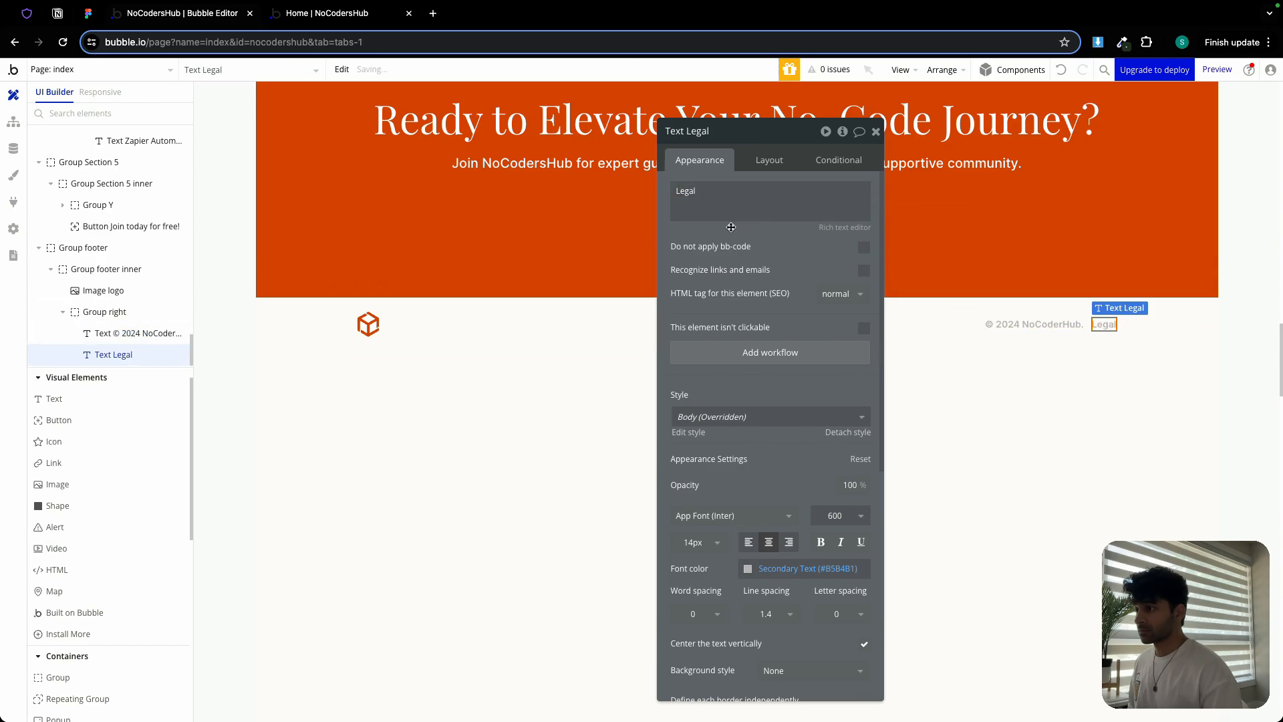
Duplicate the Legal text inside the footer links group, undoing a mistaken header paste
{"action": "left_click", "coordinate": [1086, 326]}
{"action": "key", "text": "ctrl+v"}
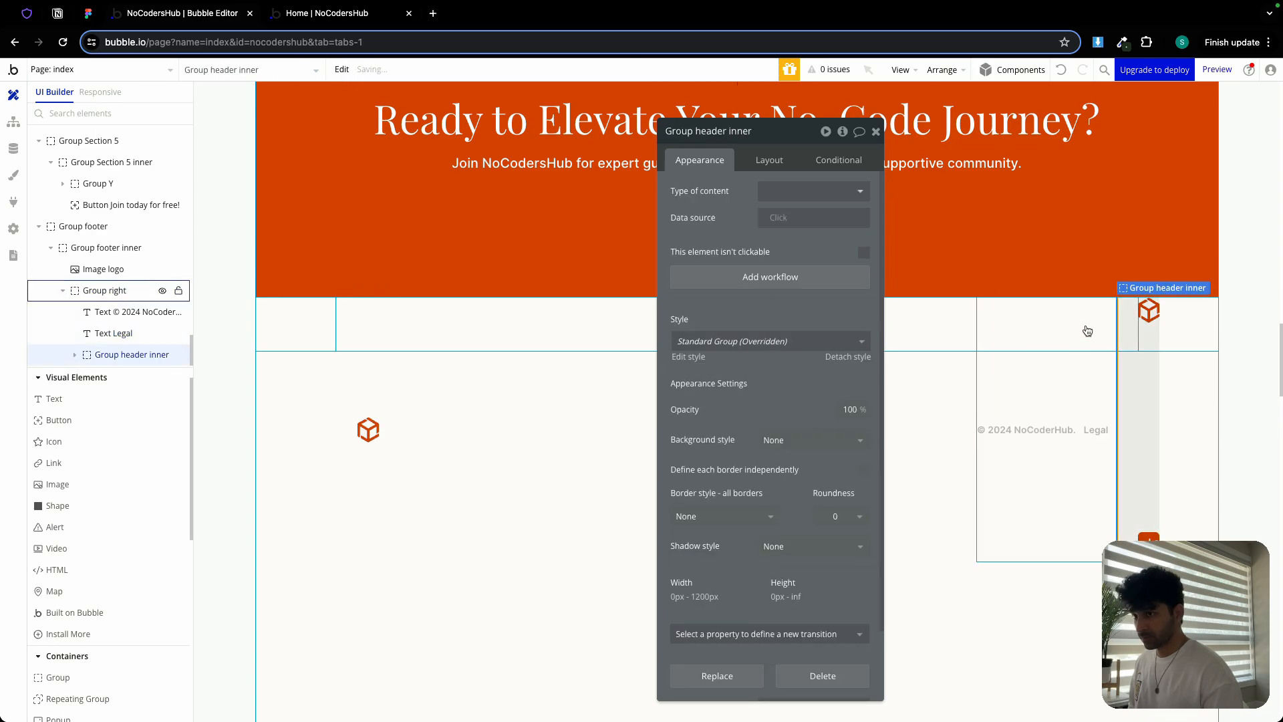
{"action": "key", "text": "ctrl+z"}
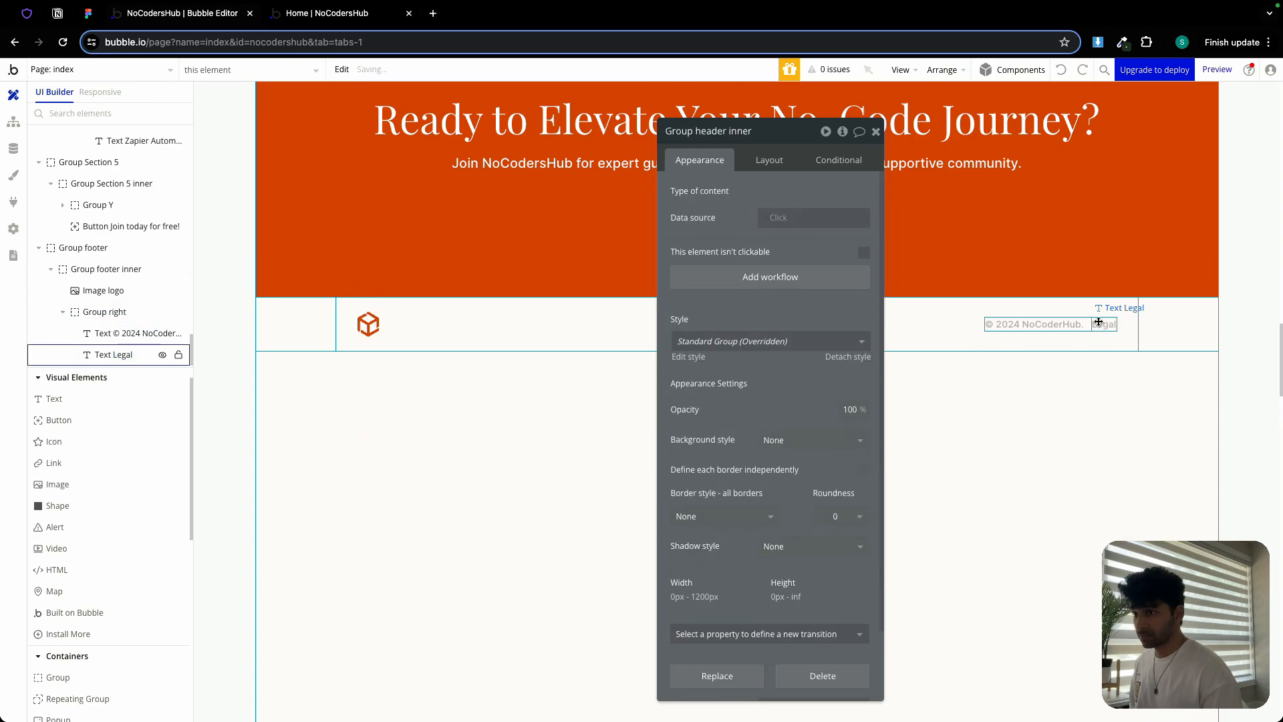
{"action": "right_click", "coordinate": [1097, 326]}
{"action": "left_click", "coordinate": [1142, 489]}
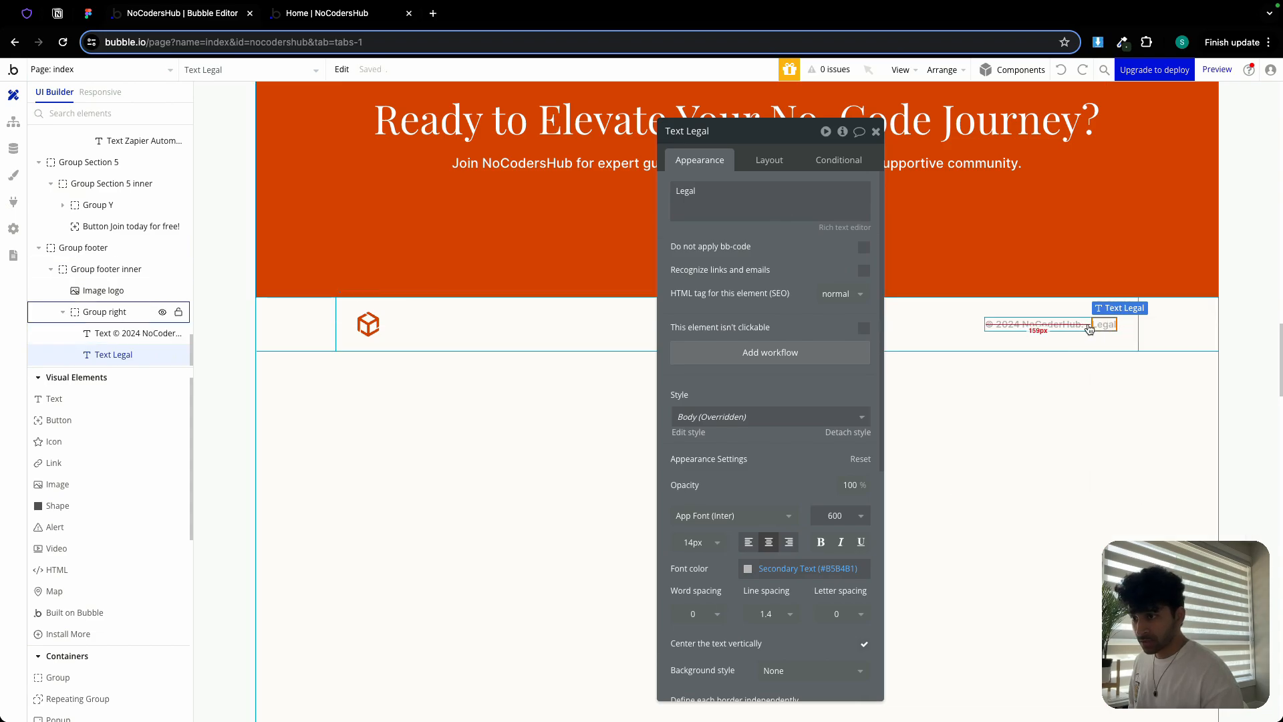
{"action": "left_click", "coordinate": [1088, 326]}
{"action": "right_click", "coordinate": [1089, 329]}
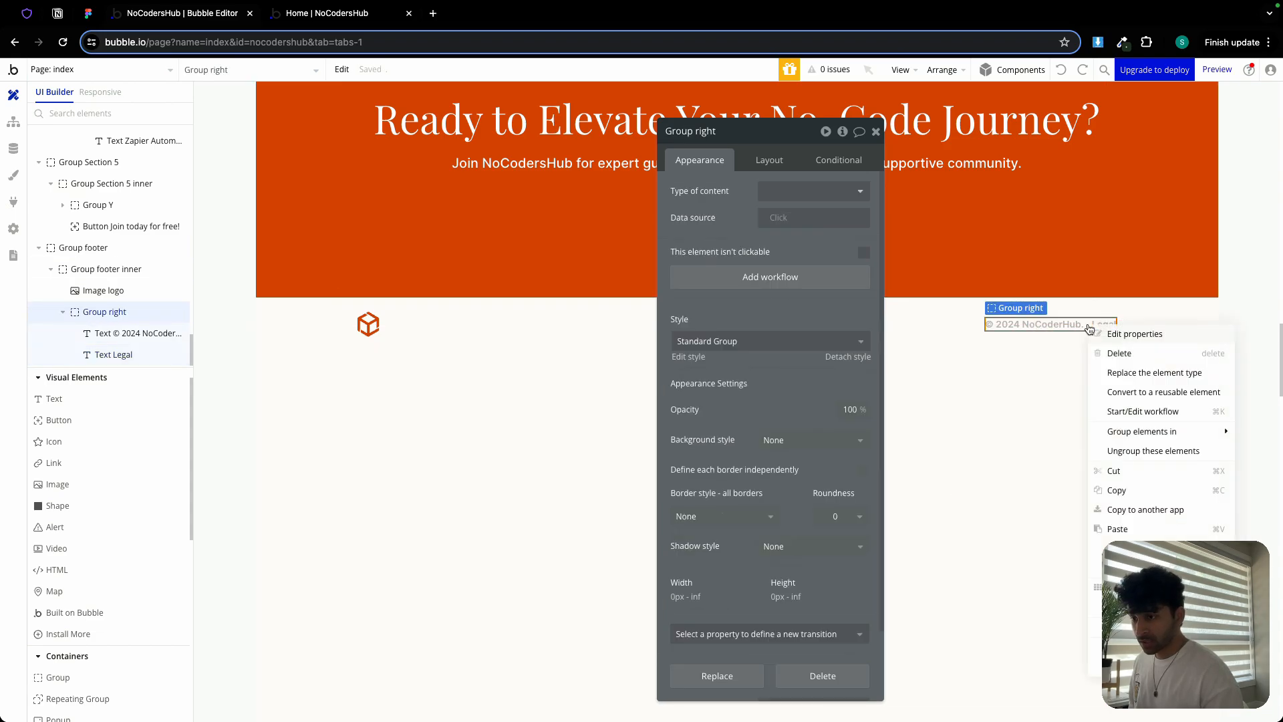
{"action": "left_click", "coordinate": [1129, 524]}
{"action": "left_click", "coordinate": [798, 204]}
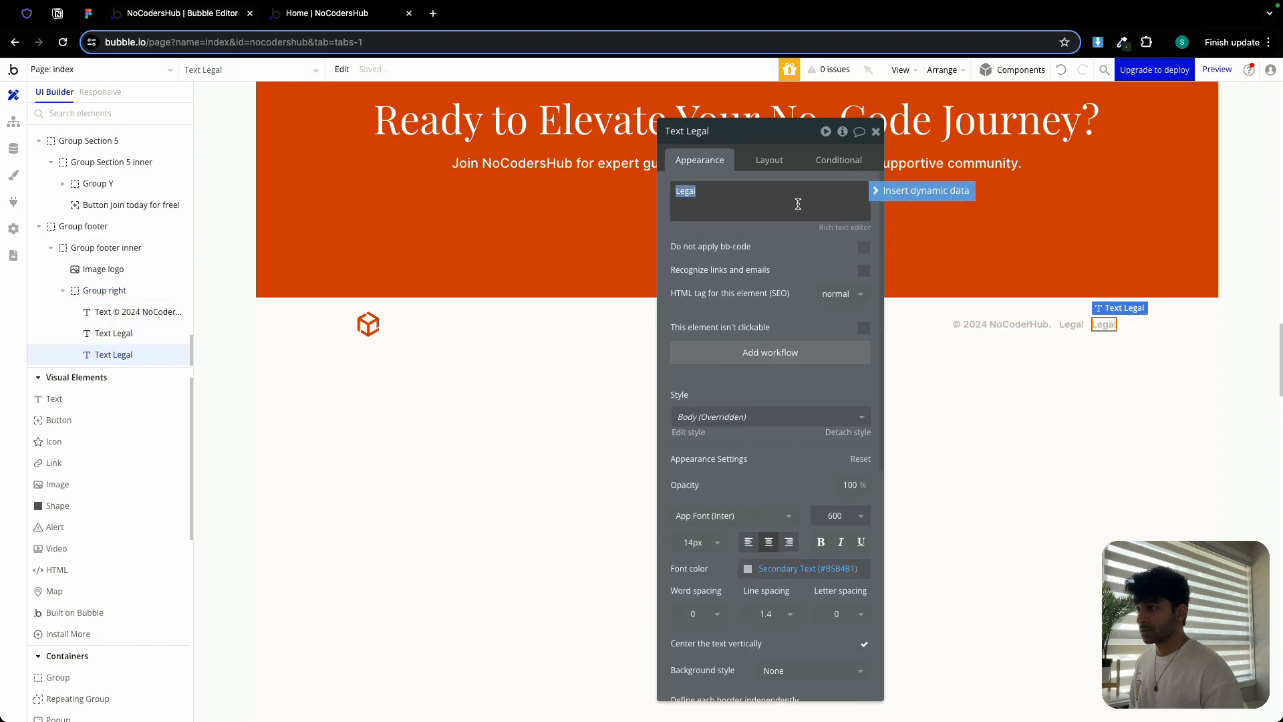
Change the duplicate's text to 'Privacy', copied from the Figma design
{"action": "left_click", "coordinate": [87, 14]}
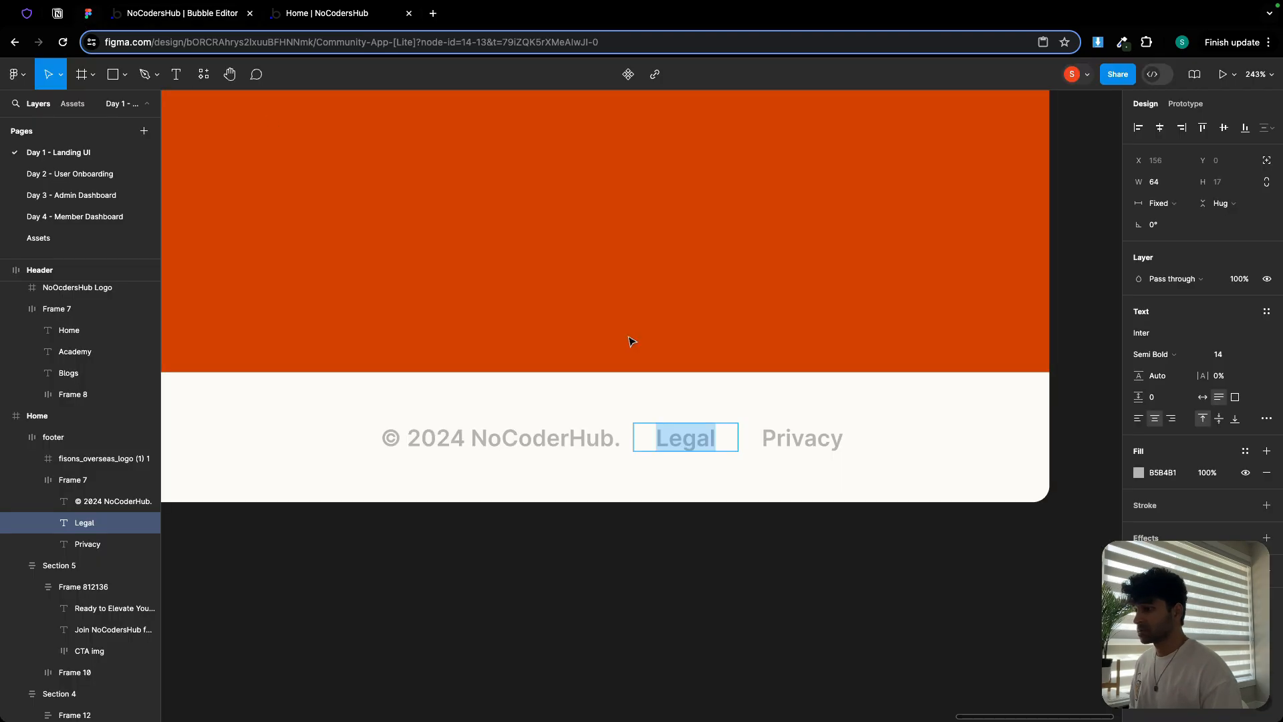
{"action": "double_click", "coordinate": [785, 437]}
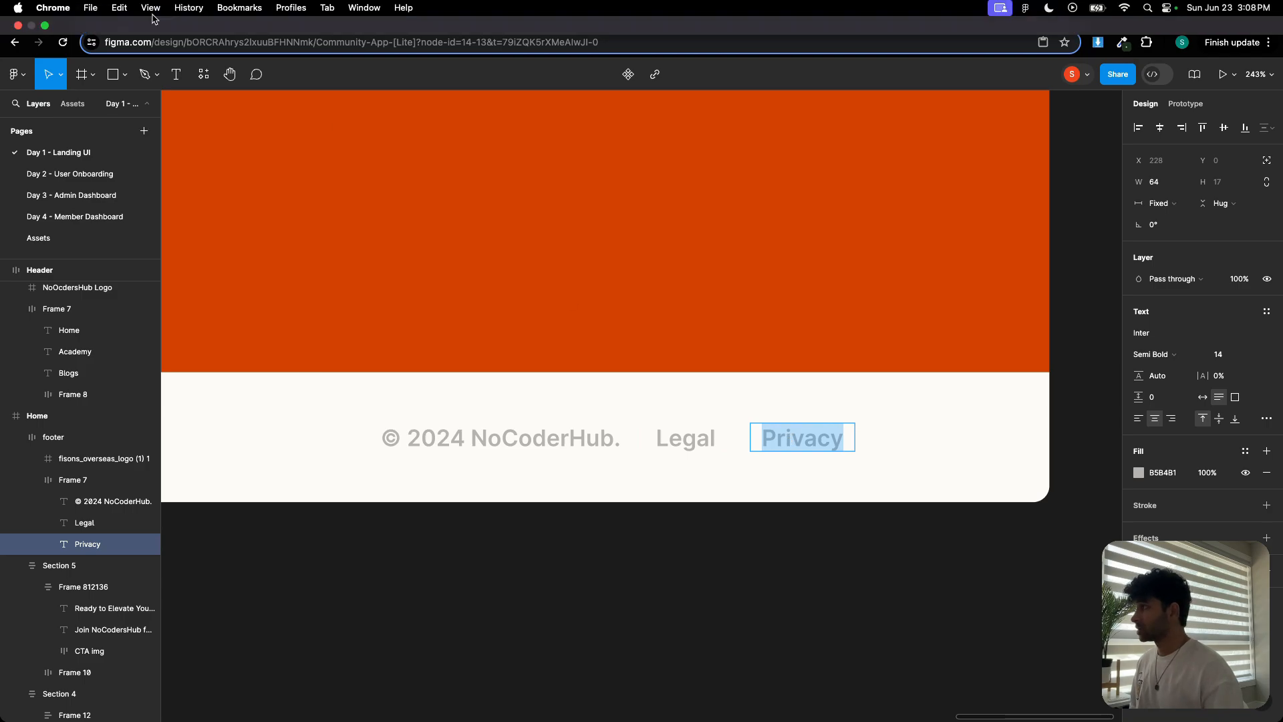
{"action": "key", "text": "super+c"}
{"action": "left_click", "coordinate": [180, 13]}
{"action": "double_click", "coordinate": [719, 188]}
{"action": "key", "text": "super+v"}
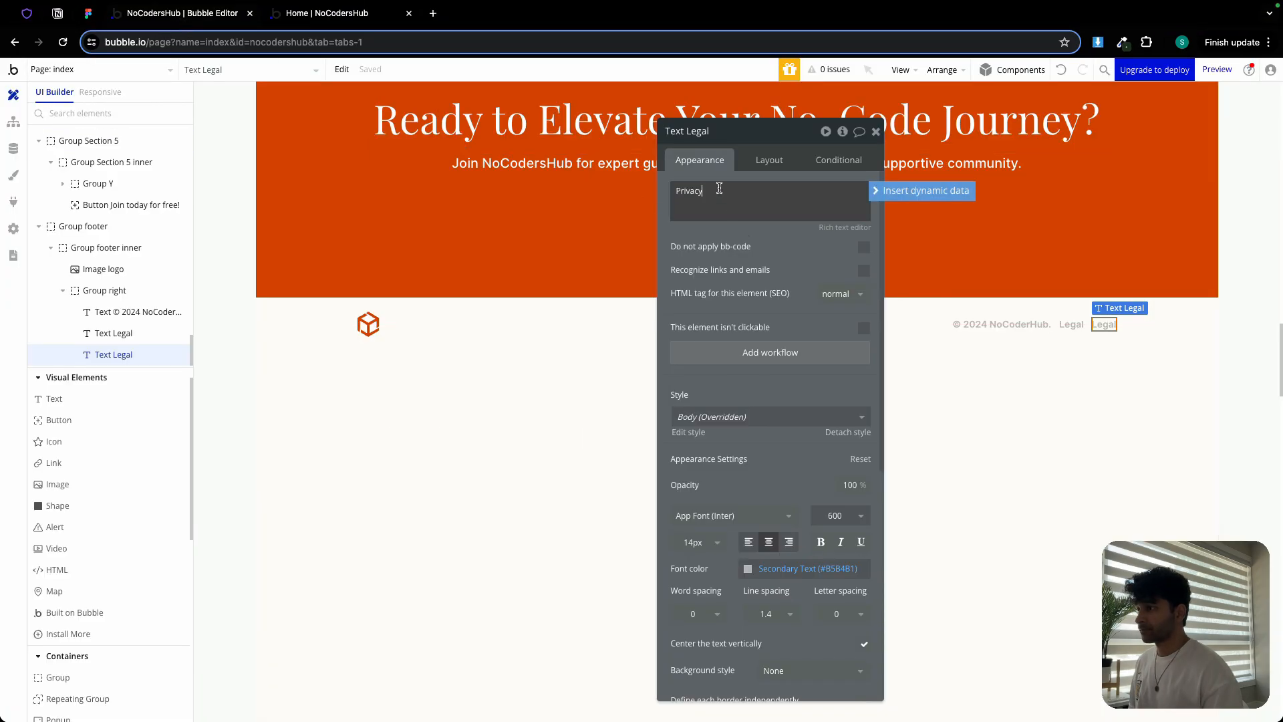
Set the index page's minimum height to 800 and preview the page
{"action": "left_click", "coordinate": [317, 325]}
{"action": "left_click", "coordinate": [332, 394]}
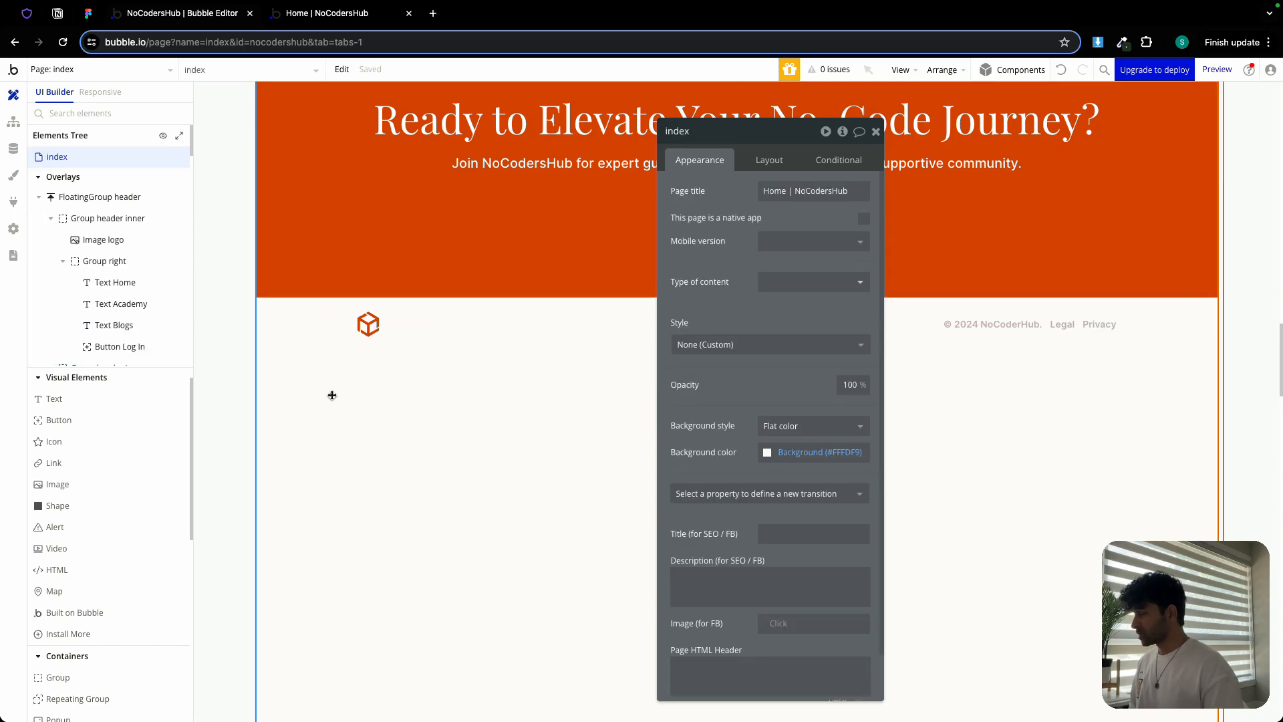
{"action": "left_click", "coordinate": [768, 160]}
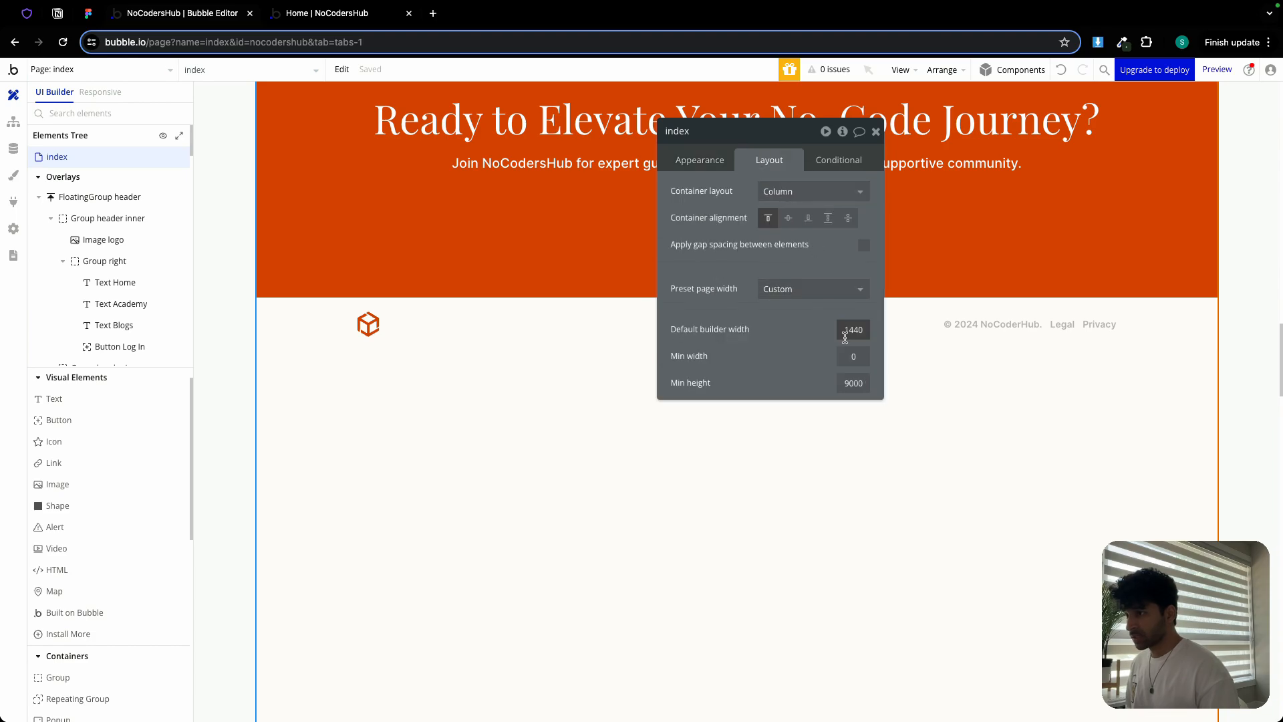
{"action": "double_click", "coordinate": [843, 383]}
{"action": "type", "text": "80"}
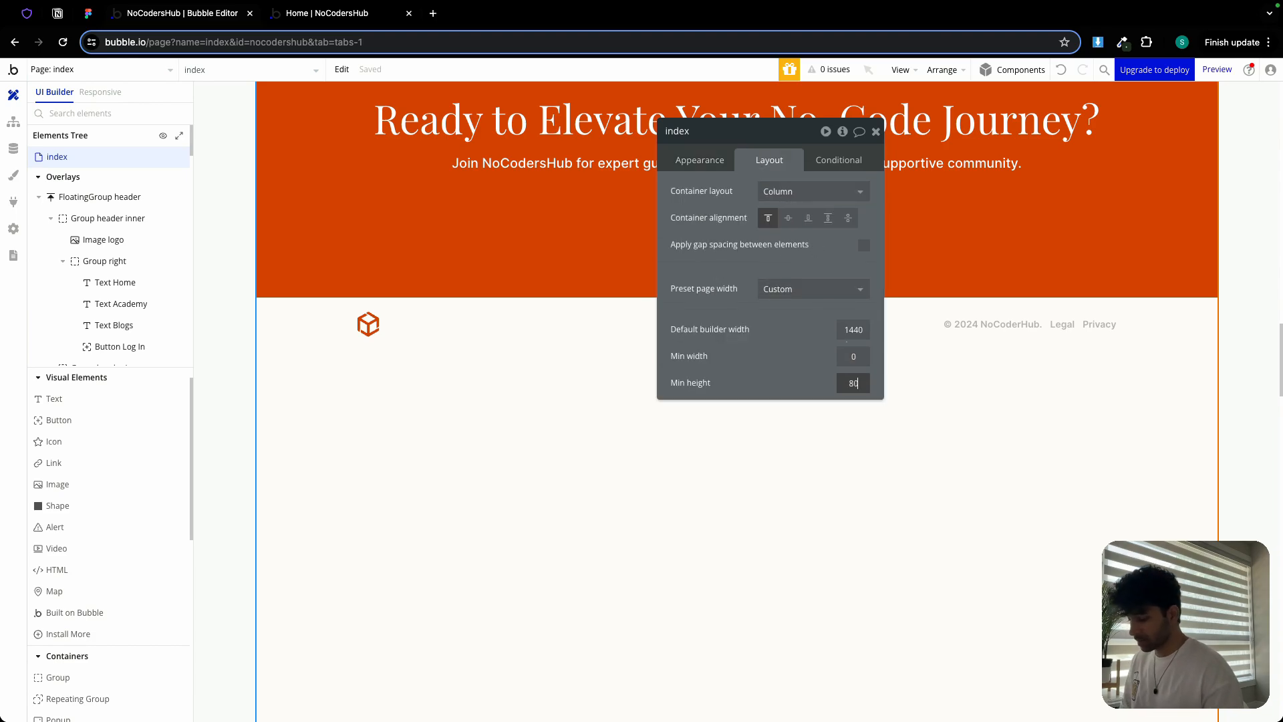
{"action": "type", "text": "0"}
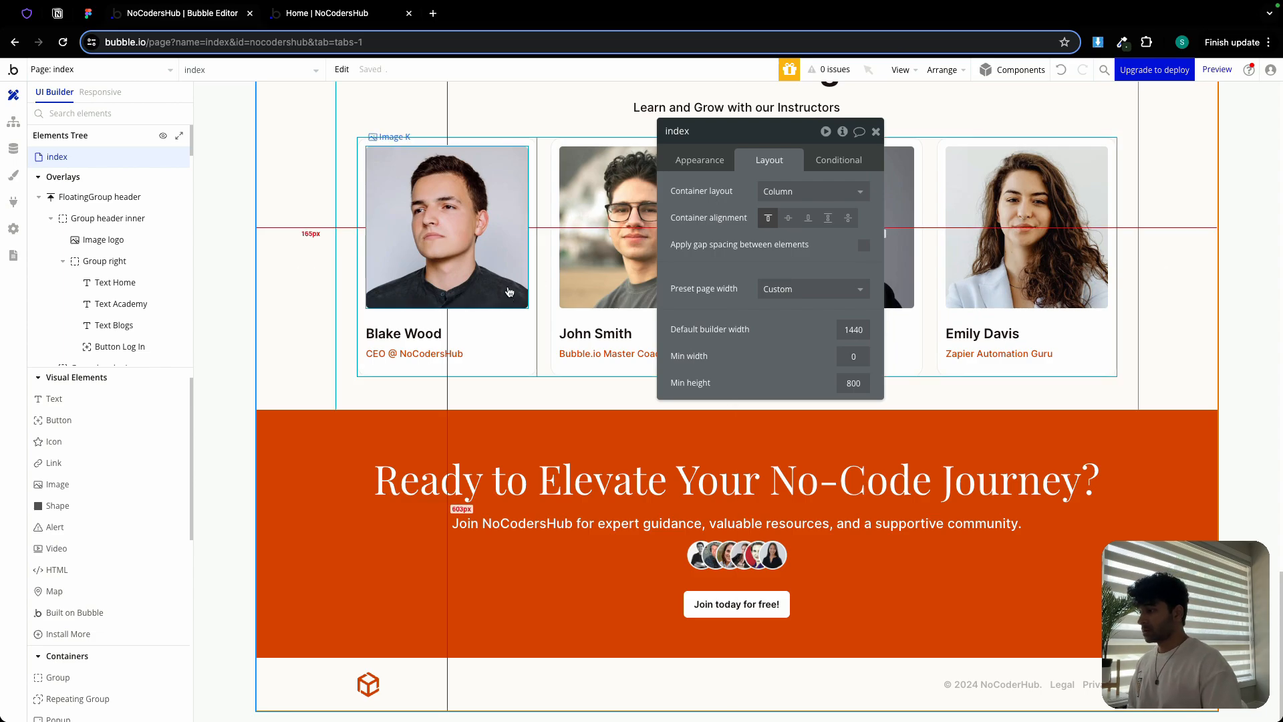
{"action": "scroll", "coordinate": [572, 268], "scroll_direction": "up", "scroll_amount": 10}
{"action": "left_click", "coordinate": [300, 15]}
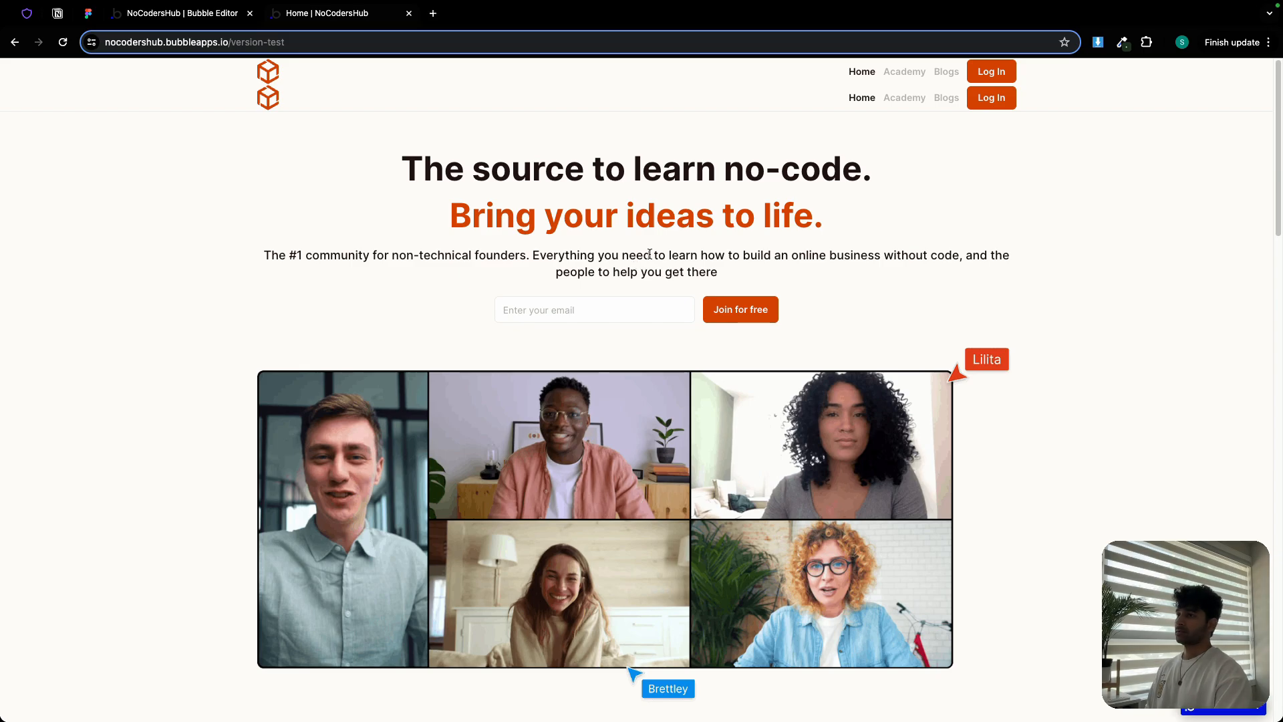
Delete the duplicate Group header inner copy and recheck the refreshed live preview
{"action": "scroll", "coordinate": [753, 215], "scroll_direction": "up", "scroll_amount": 3}
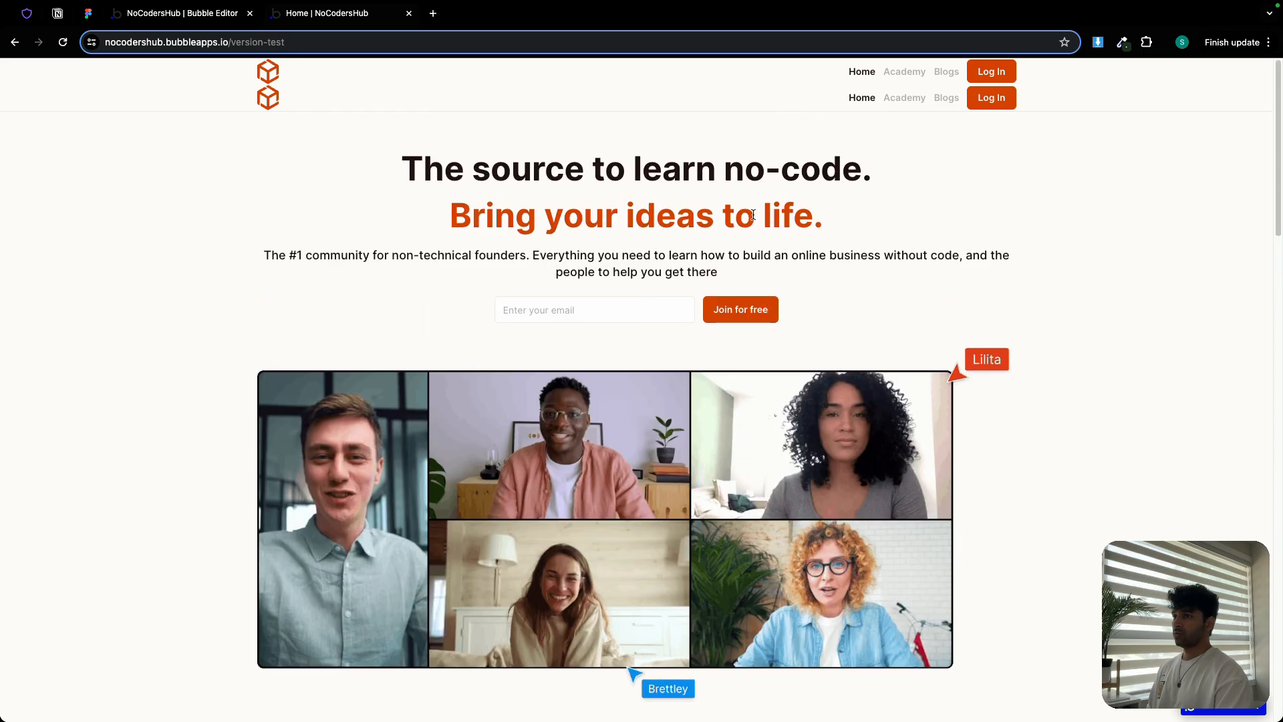
{"action": "left_click", "coordinate": [161, 15]}
{"action": "scroll", "coordinate": [474, 223], "scroll_direction": "up", "scroll_amount": 10}
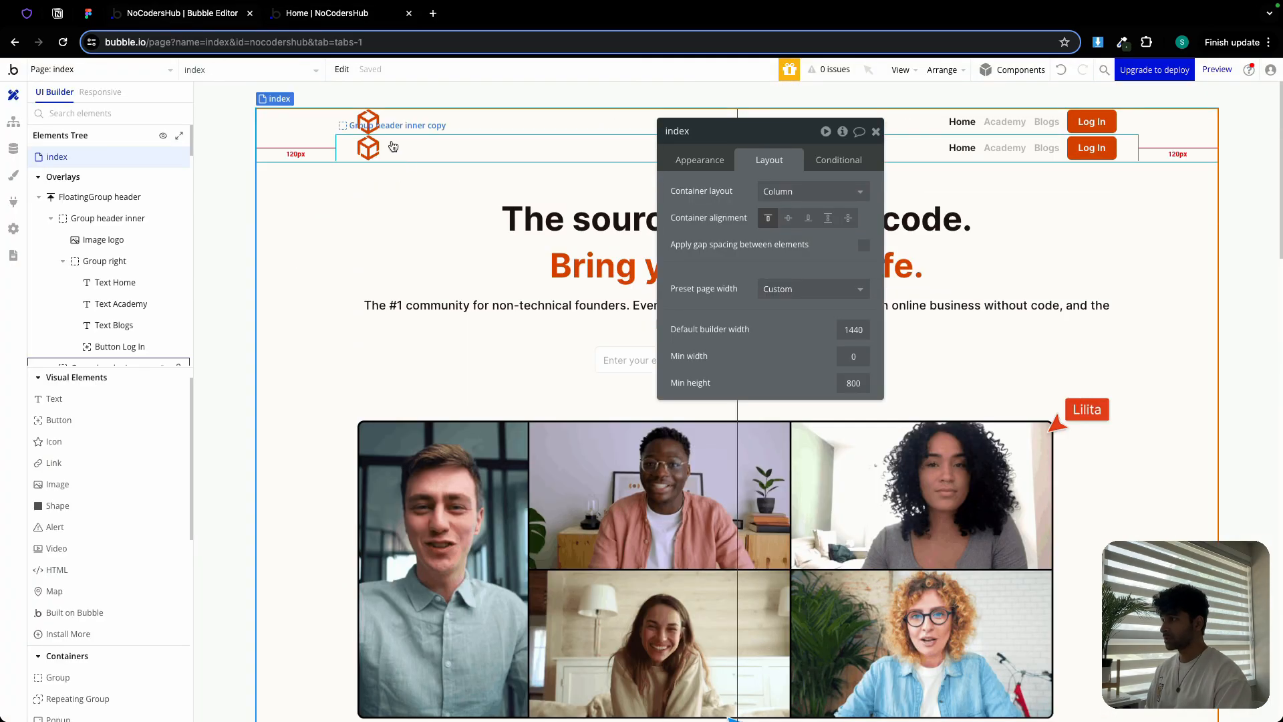
{"action": "left_click", "coordinate": [392, 145]}
{"action": "key", "text": "Delete"}
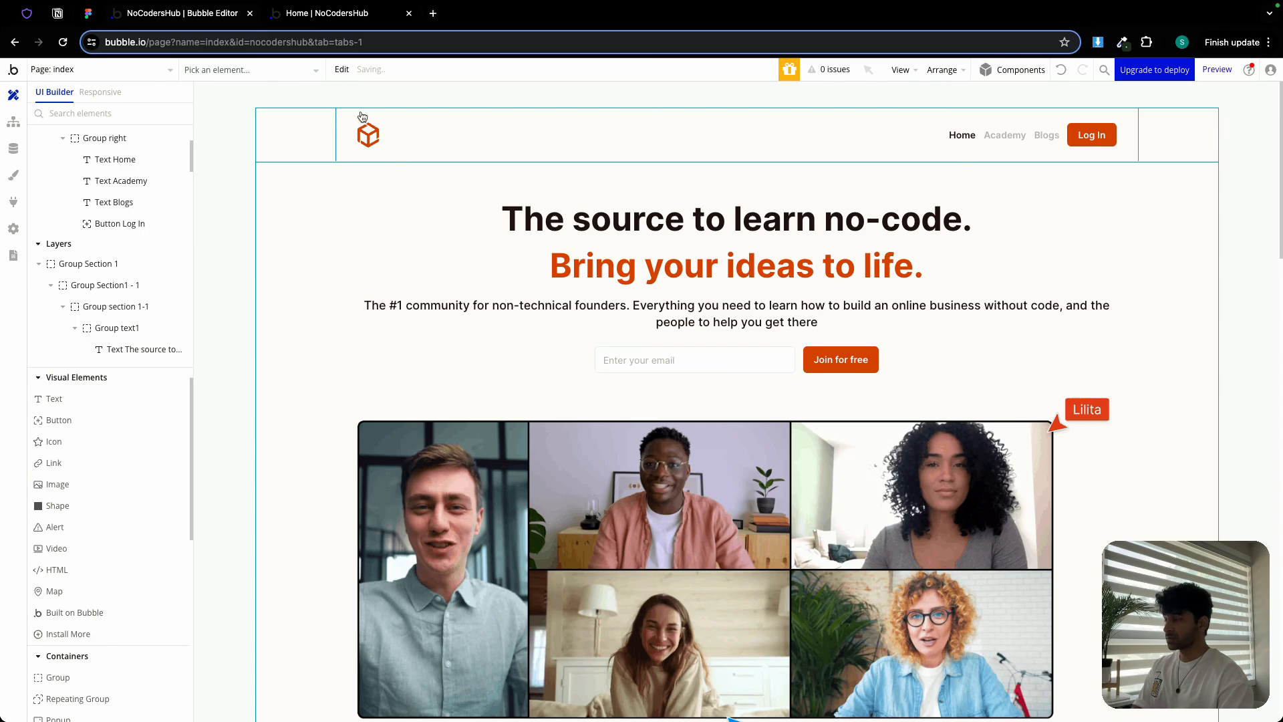
{"action": "left_click", "coordinate": [337, 12]}
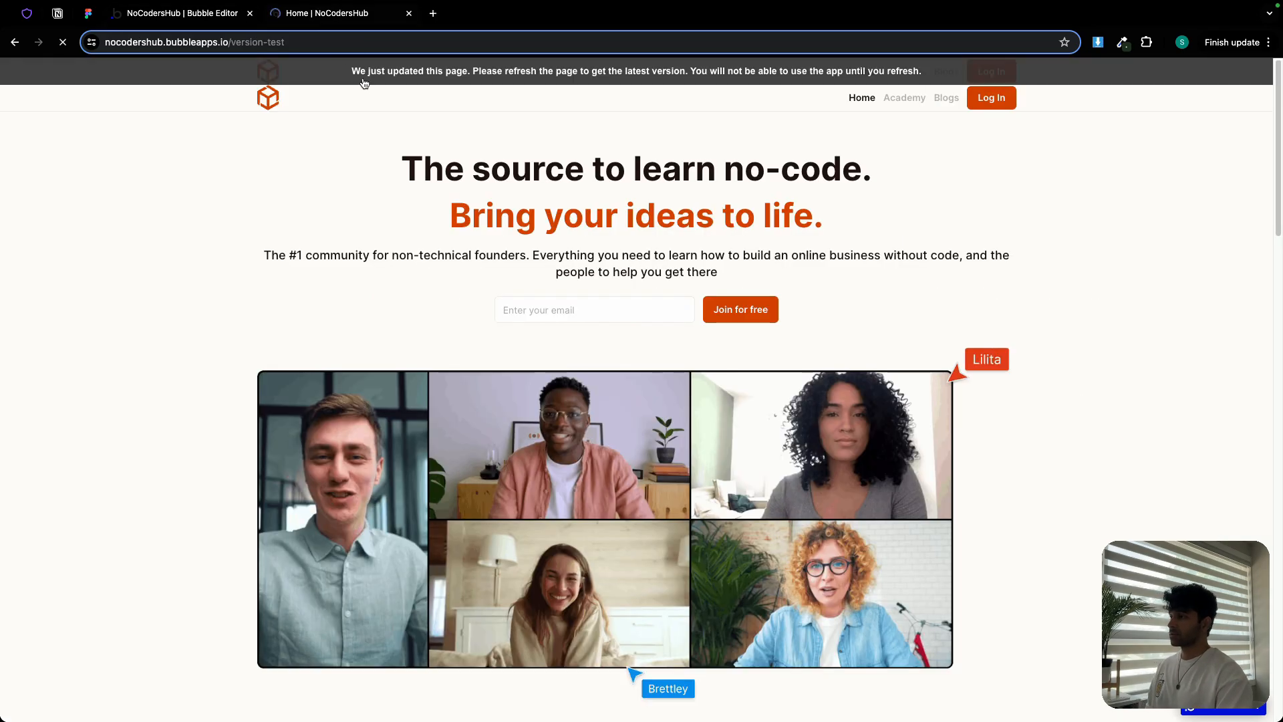
{"action": "scroll", "coordinate": [512, 129], "scroll_direction": "down", "scroll_amount": 5}
{"action": "scroll", "coordinate": [513, 133], "scroll_direction": "down", "scroll_amount": 18}
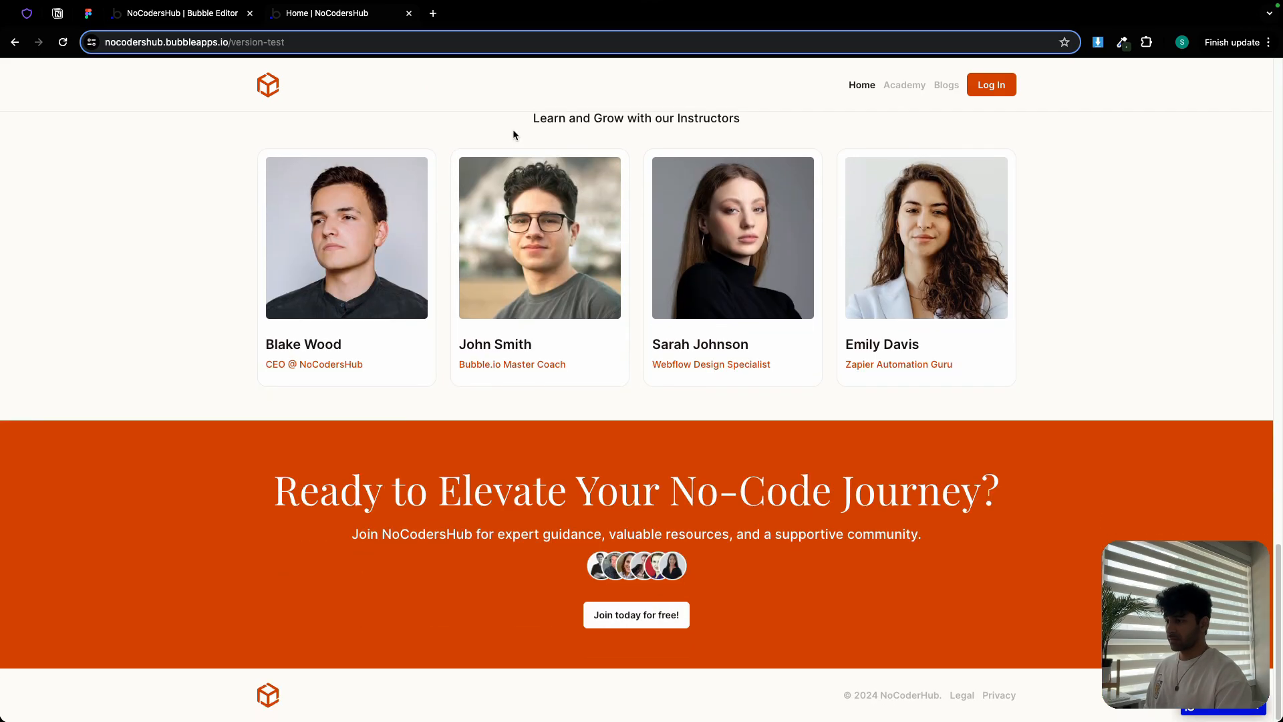
{"action": "scroll", "coordinate": [513, 134], "scroll_direction": "up", "scroll_amount": 20}
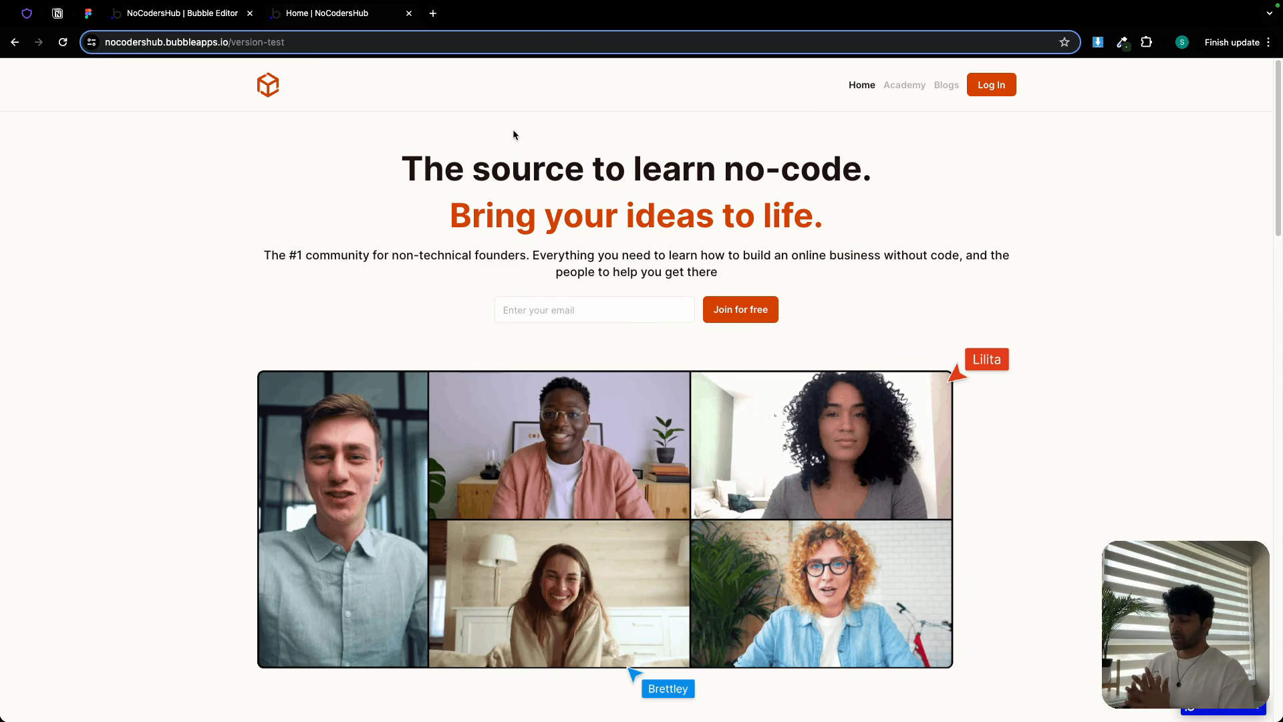
In the Notion checklist, tick Day 1's Style elements, header, Landing page and footer to-dos
{"action": "left_click", "coordinate": [57, 13]}
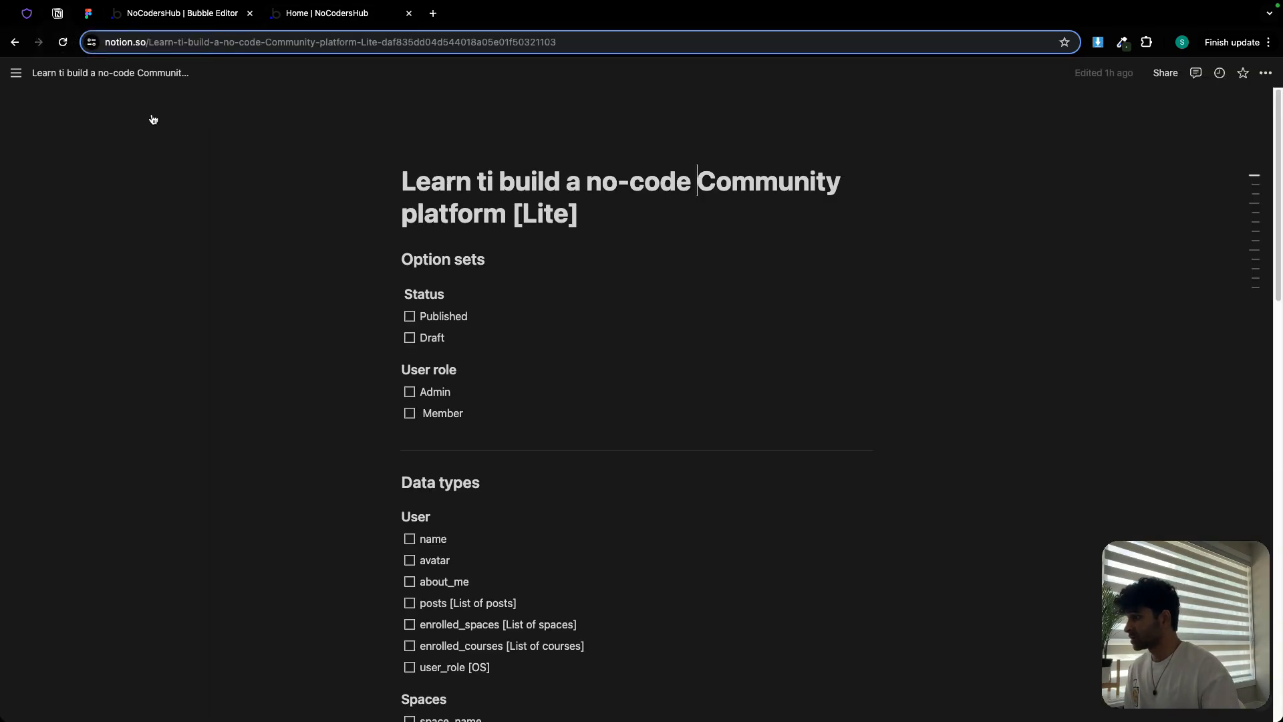
{"action": "scroll", "coordinate": [484, 476], "scroll_direction": "down", "scroll_amount": 2}
{"action": "scroll", "coordinate": [484, 476], "scroll_direction": "down", "scroll_amount": 1}
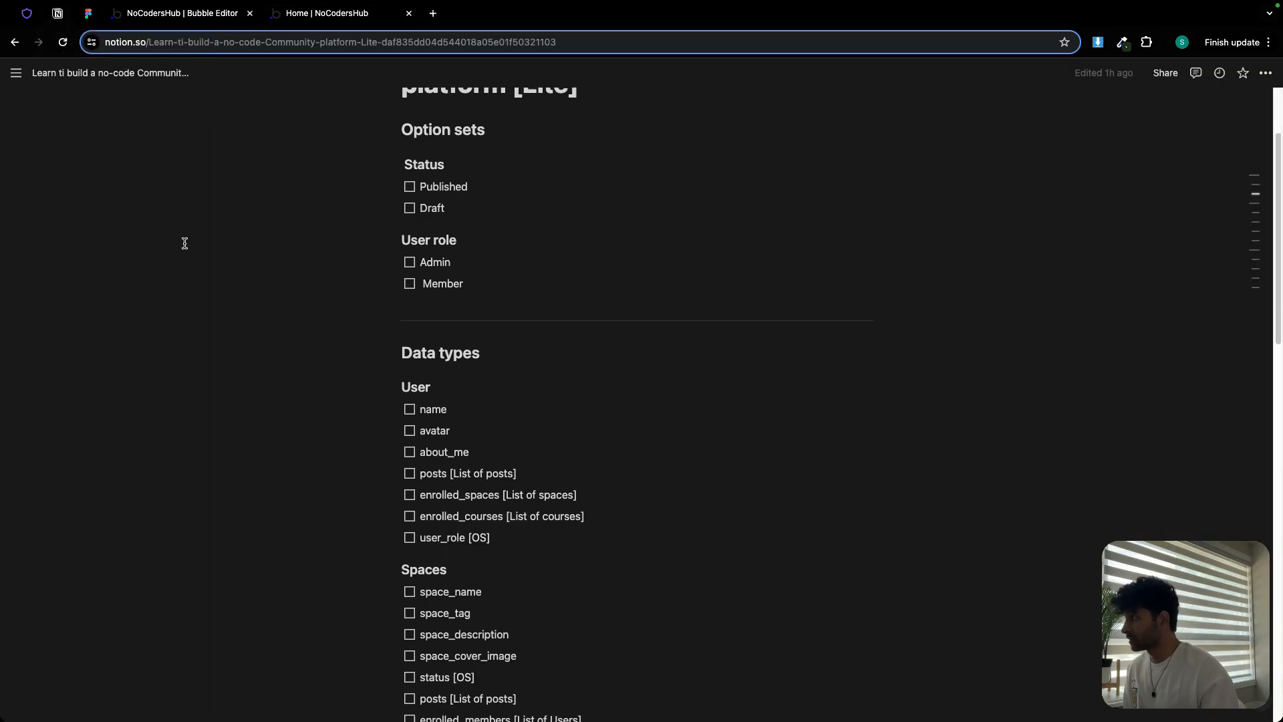
{"action": "scroll", "coordinate": [319, 251], "scroll_direction": "down", "scroll_amount": 10}
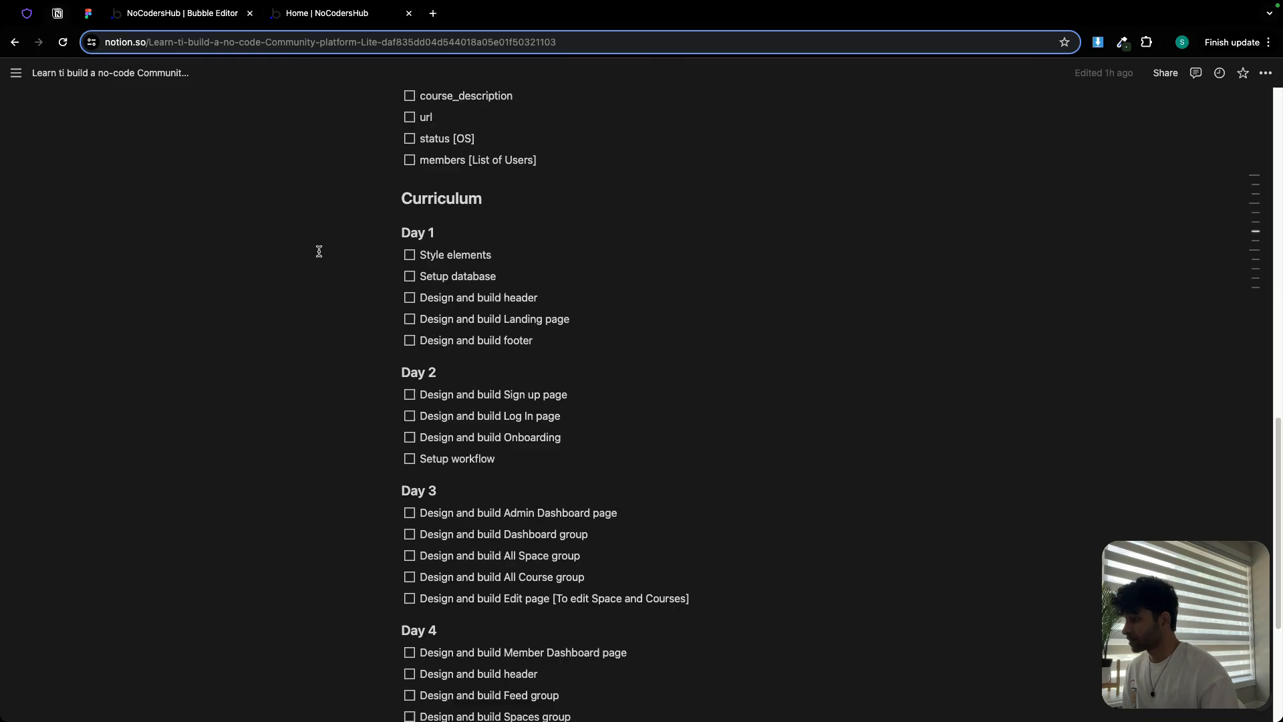
{"action": "scroll", "coordinate": [319, 251], "scroll_direction": "up", "scroll_amount": 3}
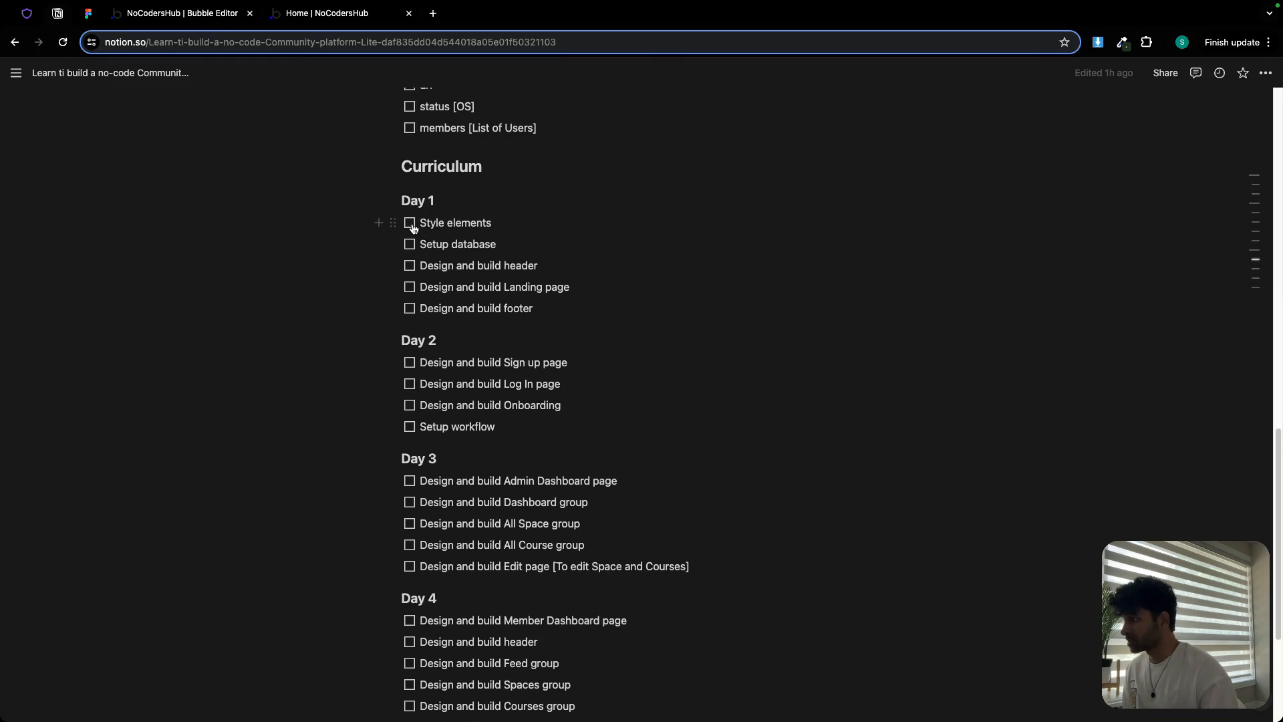
{"action": "left_click", "coordinate": [411, 226]}
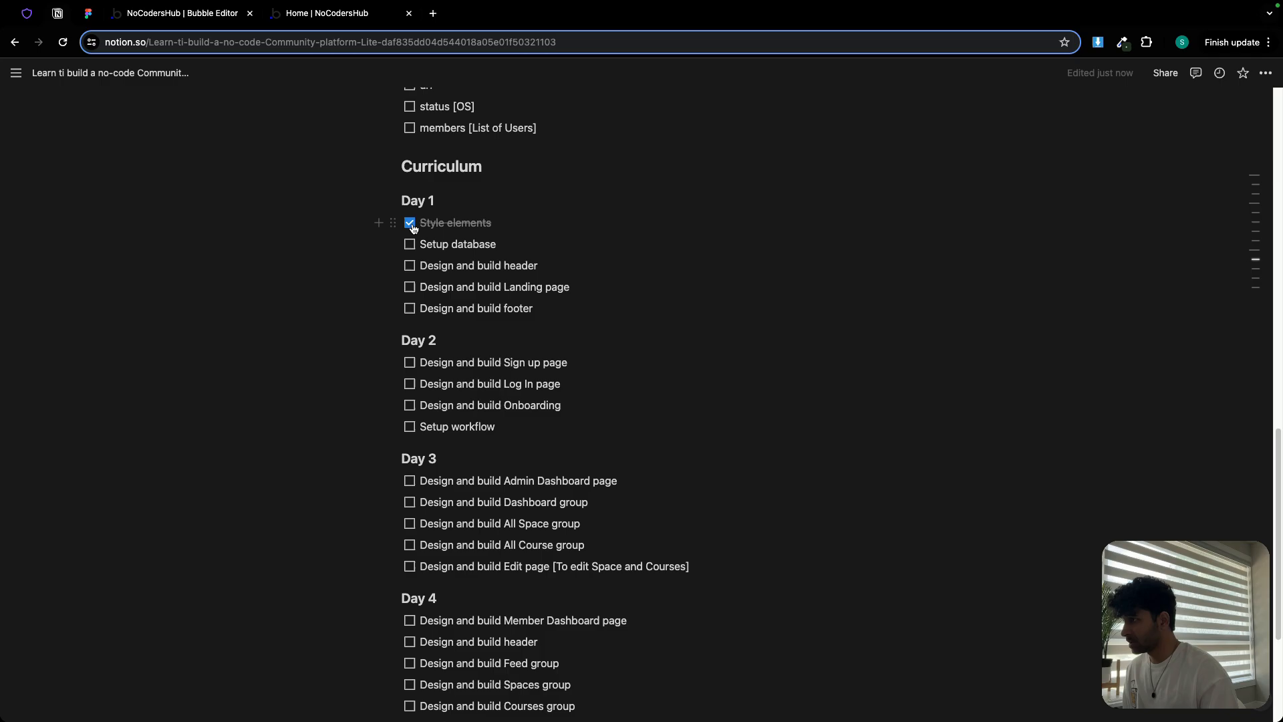
{"action": "left_click", "coordinate": [411, 269]}
{"action": "left_click", "coordinate": [412, 291]}
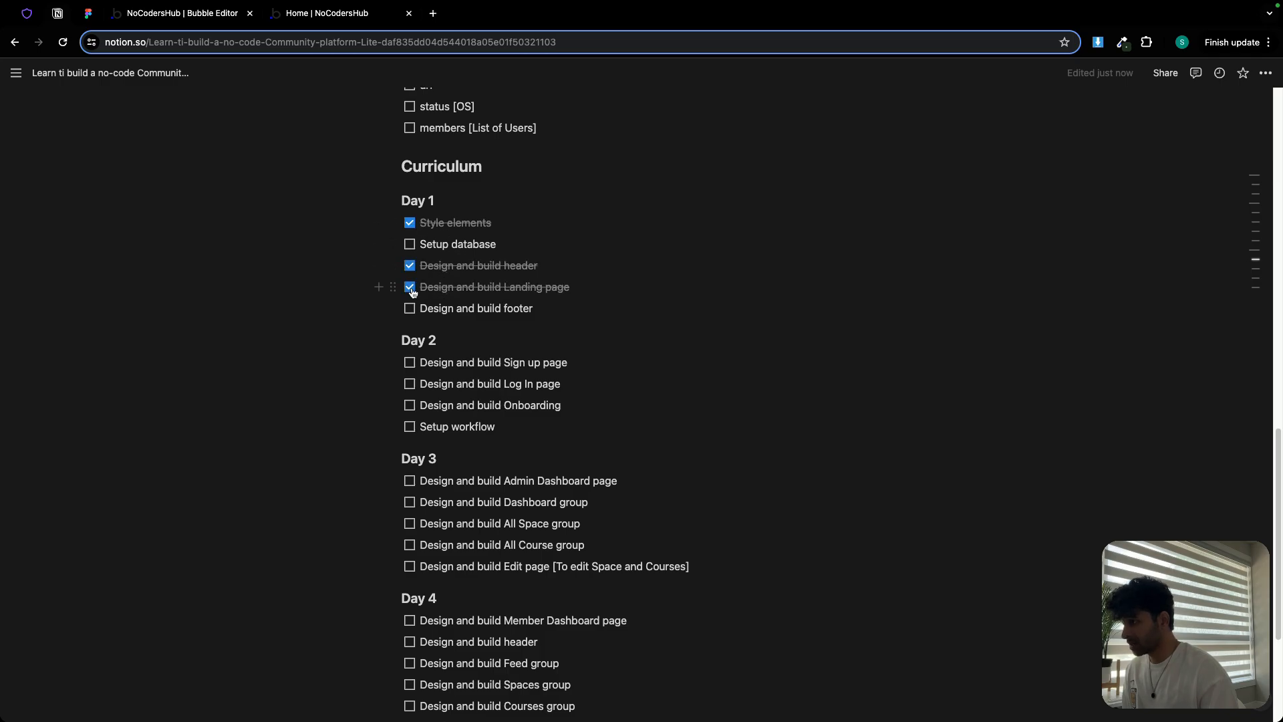
{"action": "left_click", "coordinate": [409, 313]}
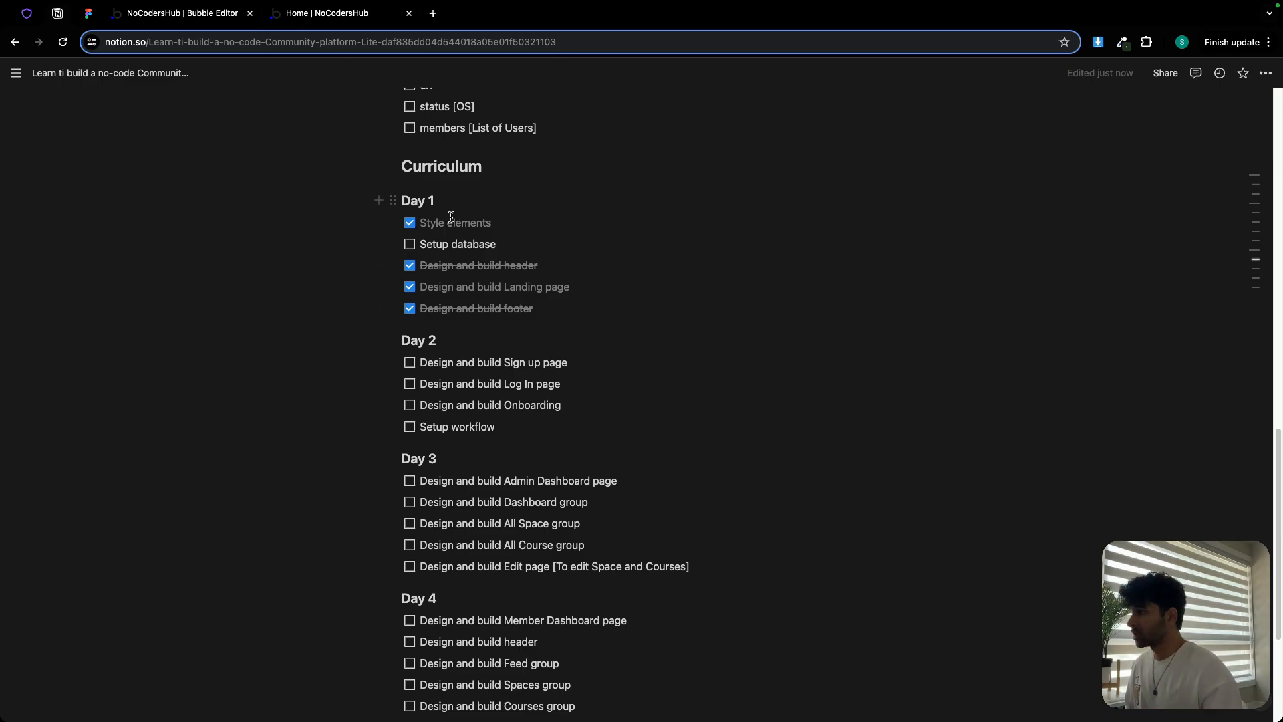
Move the 'Setup database' line from Day 1 to a new to-do under Day 2
{"action": "triple_click", "coordinate": [442, 244]}
{"action": "key", "text": "super+c"}
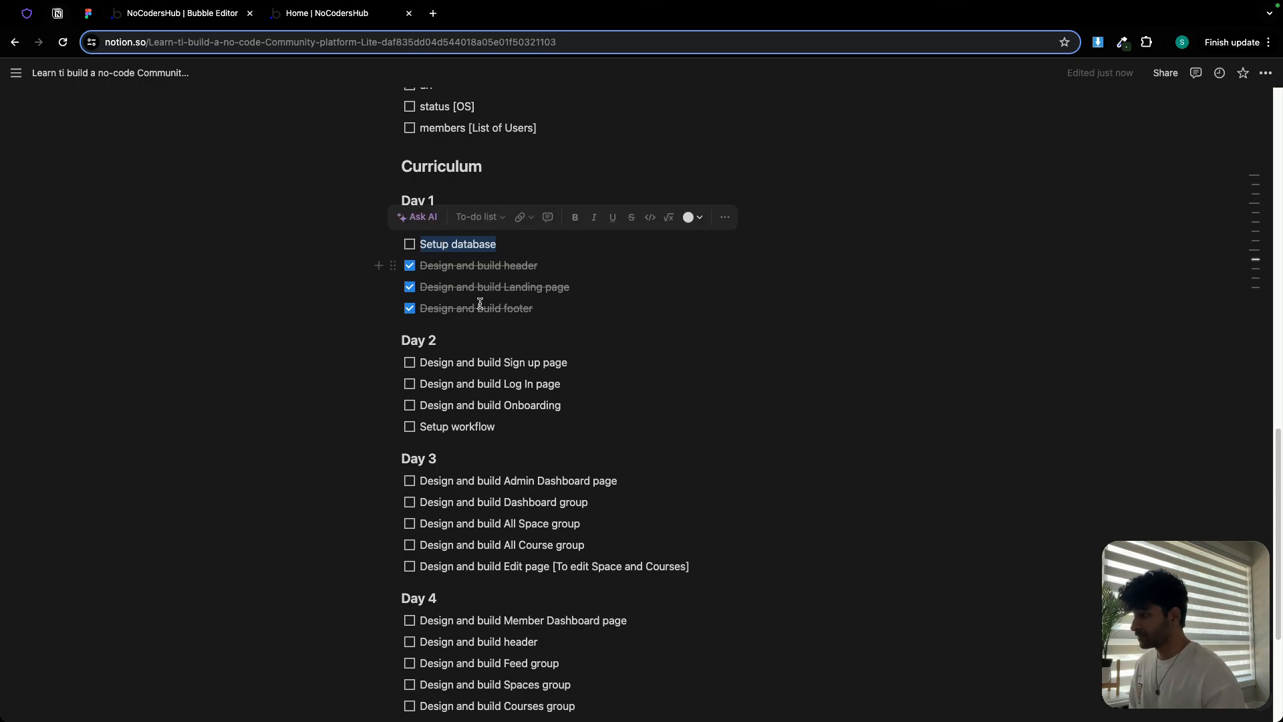
{"action": "left_click", "coordinate": [425, 362]}
{"action": "key", "text": "Return"}
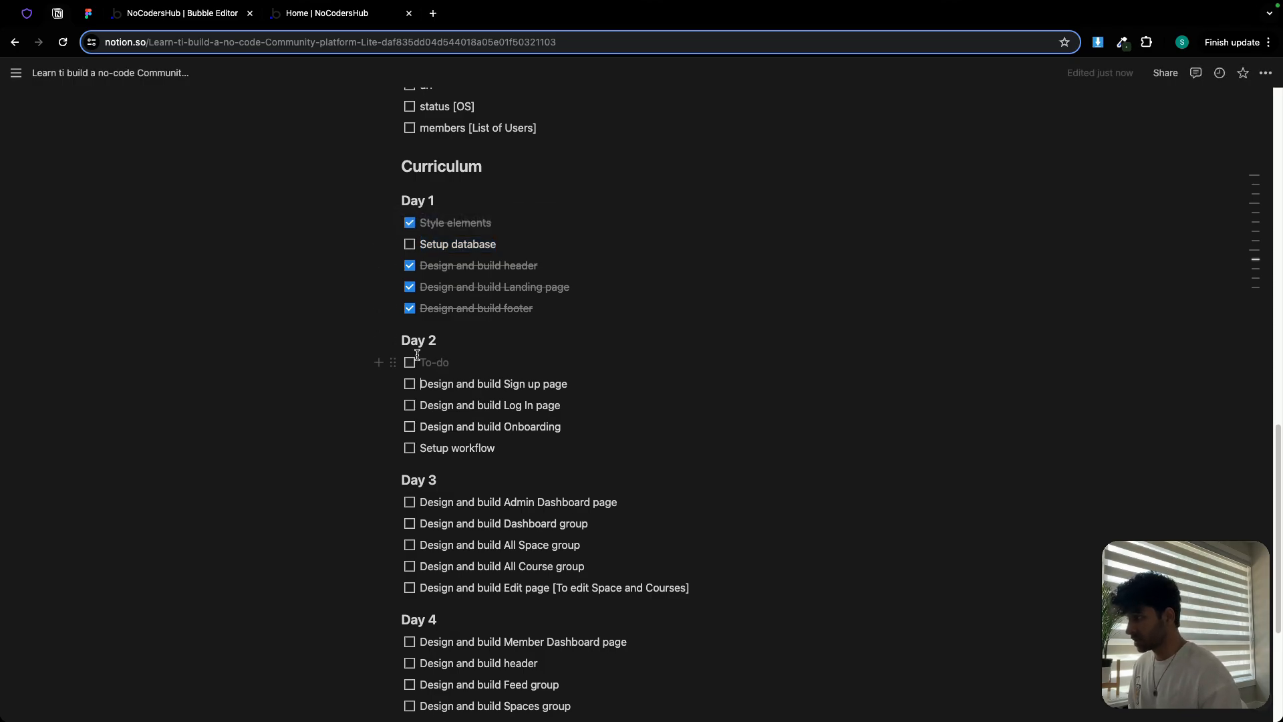
{"action": "key", "text": "super+v"}
{"action": "triple_click", "coordinate": [455, 245]}
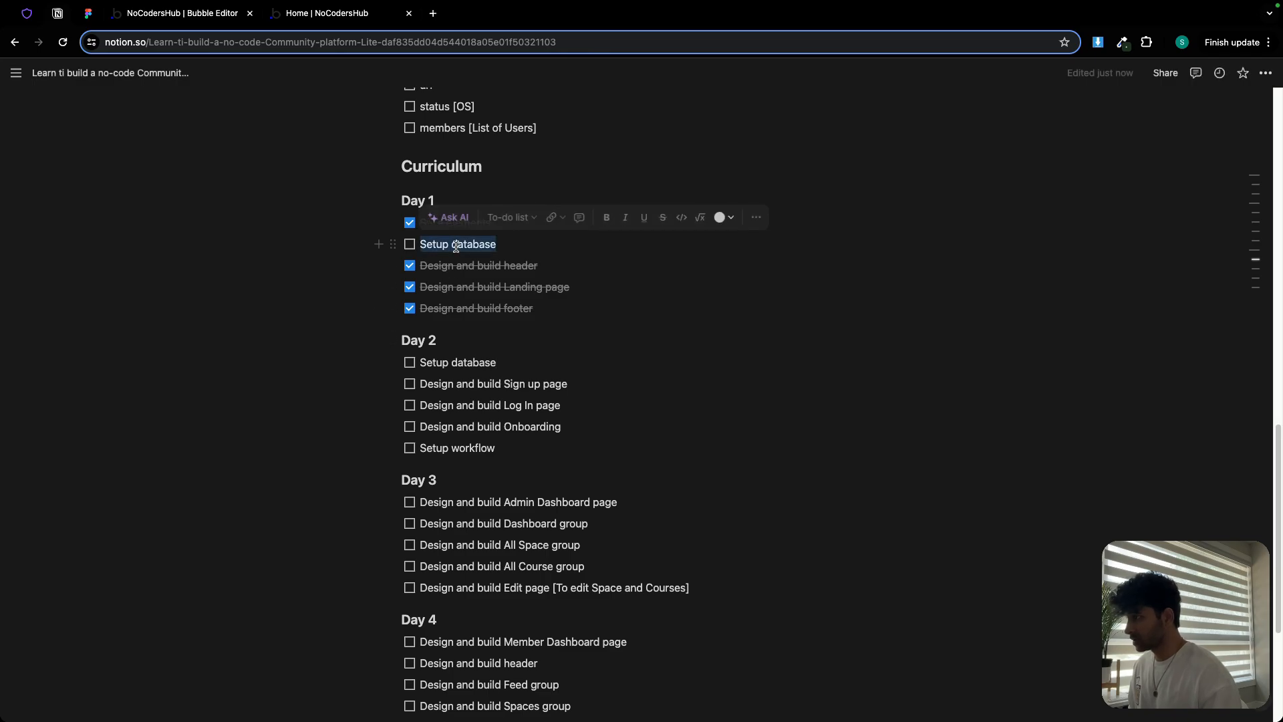
{"action": "key", "text": "BackSpace"}
{"action": "key", "text": "BackSpace"}
{"action": "key", "text": "BackSpace"}
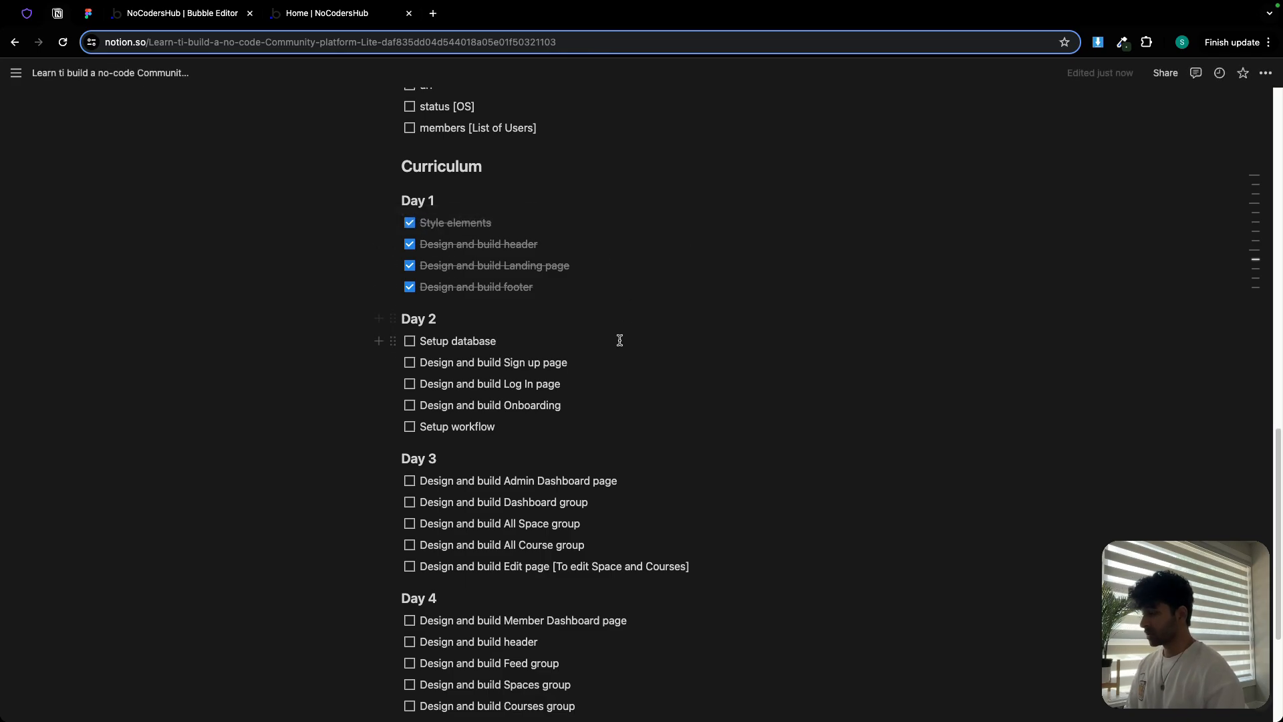